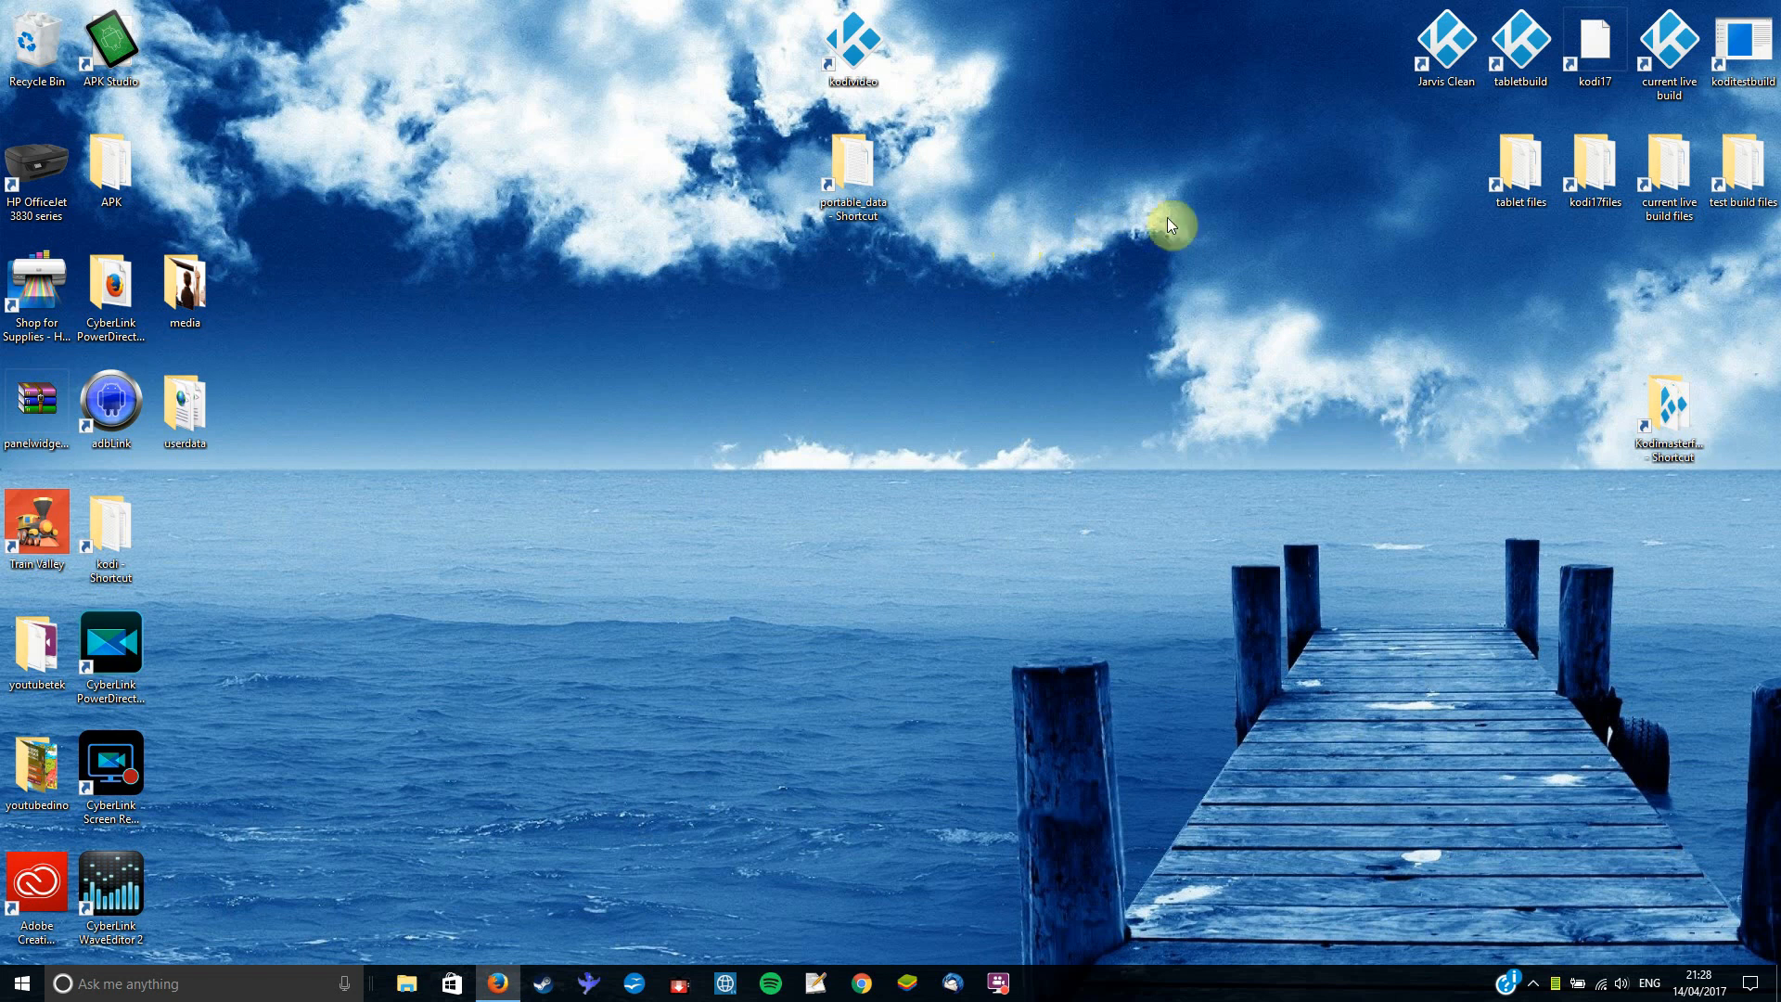
Launch the current live build from the desktop and look at the Movies section's add-on shortcuts.
double_click(1690, 64)
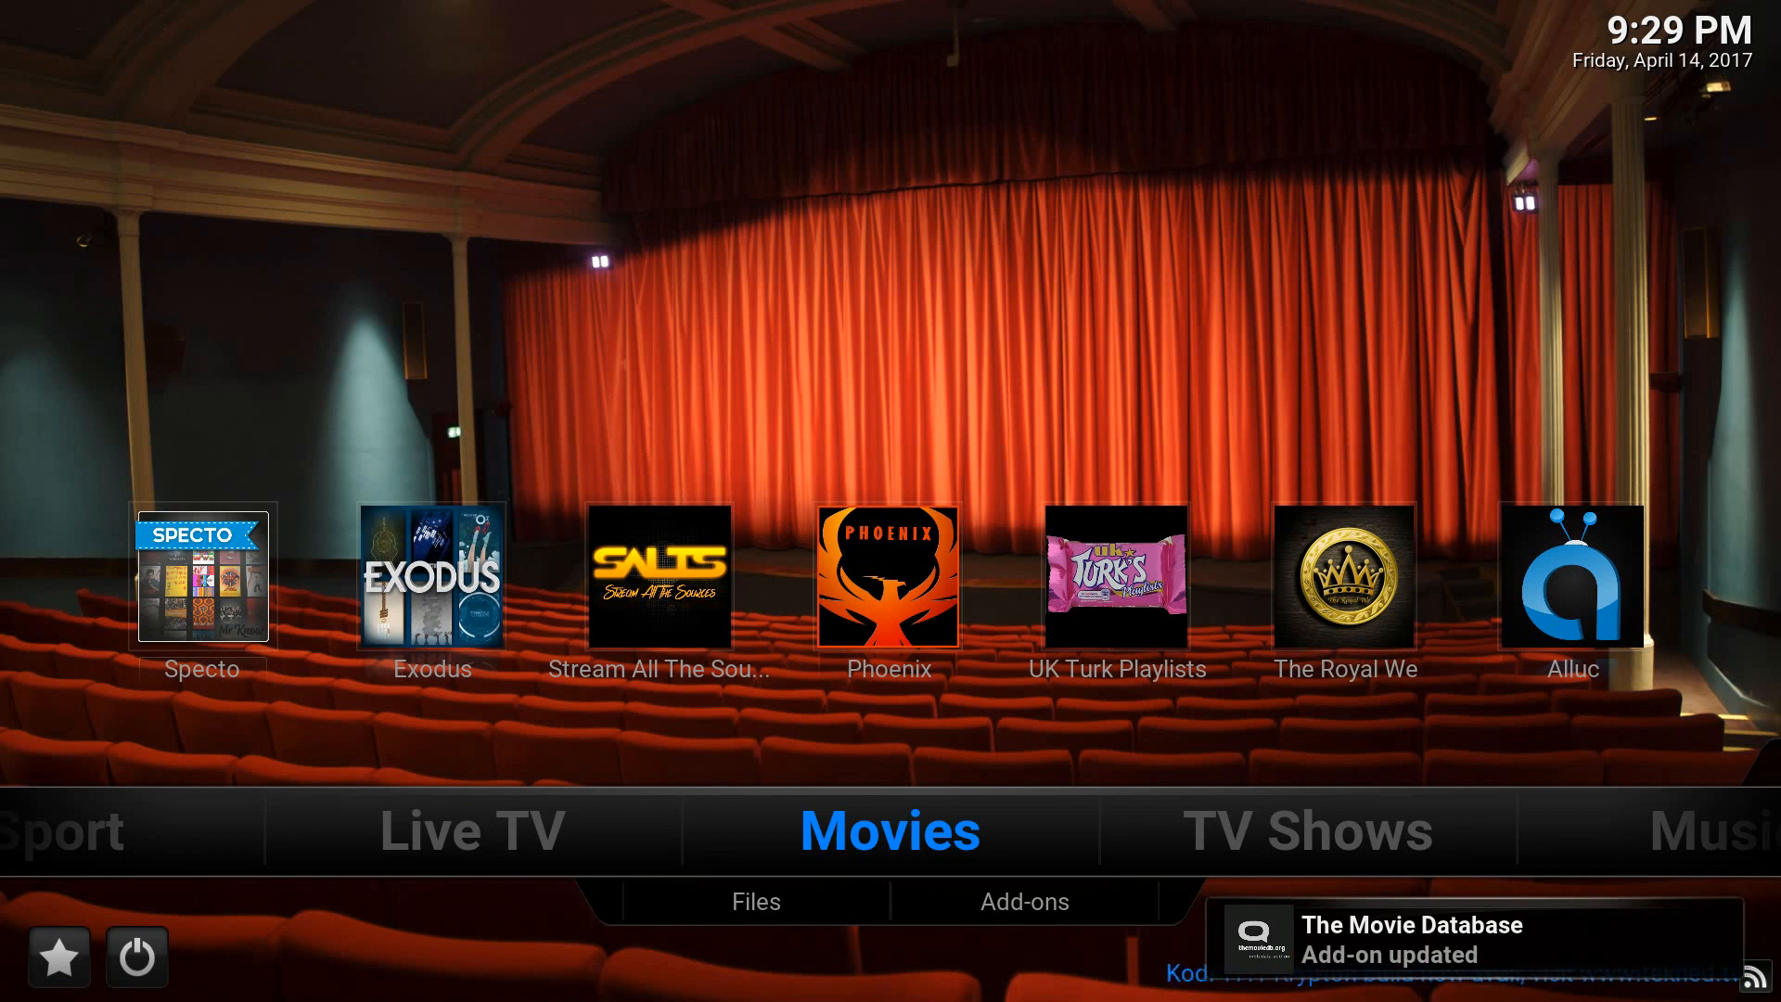
key(Up)
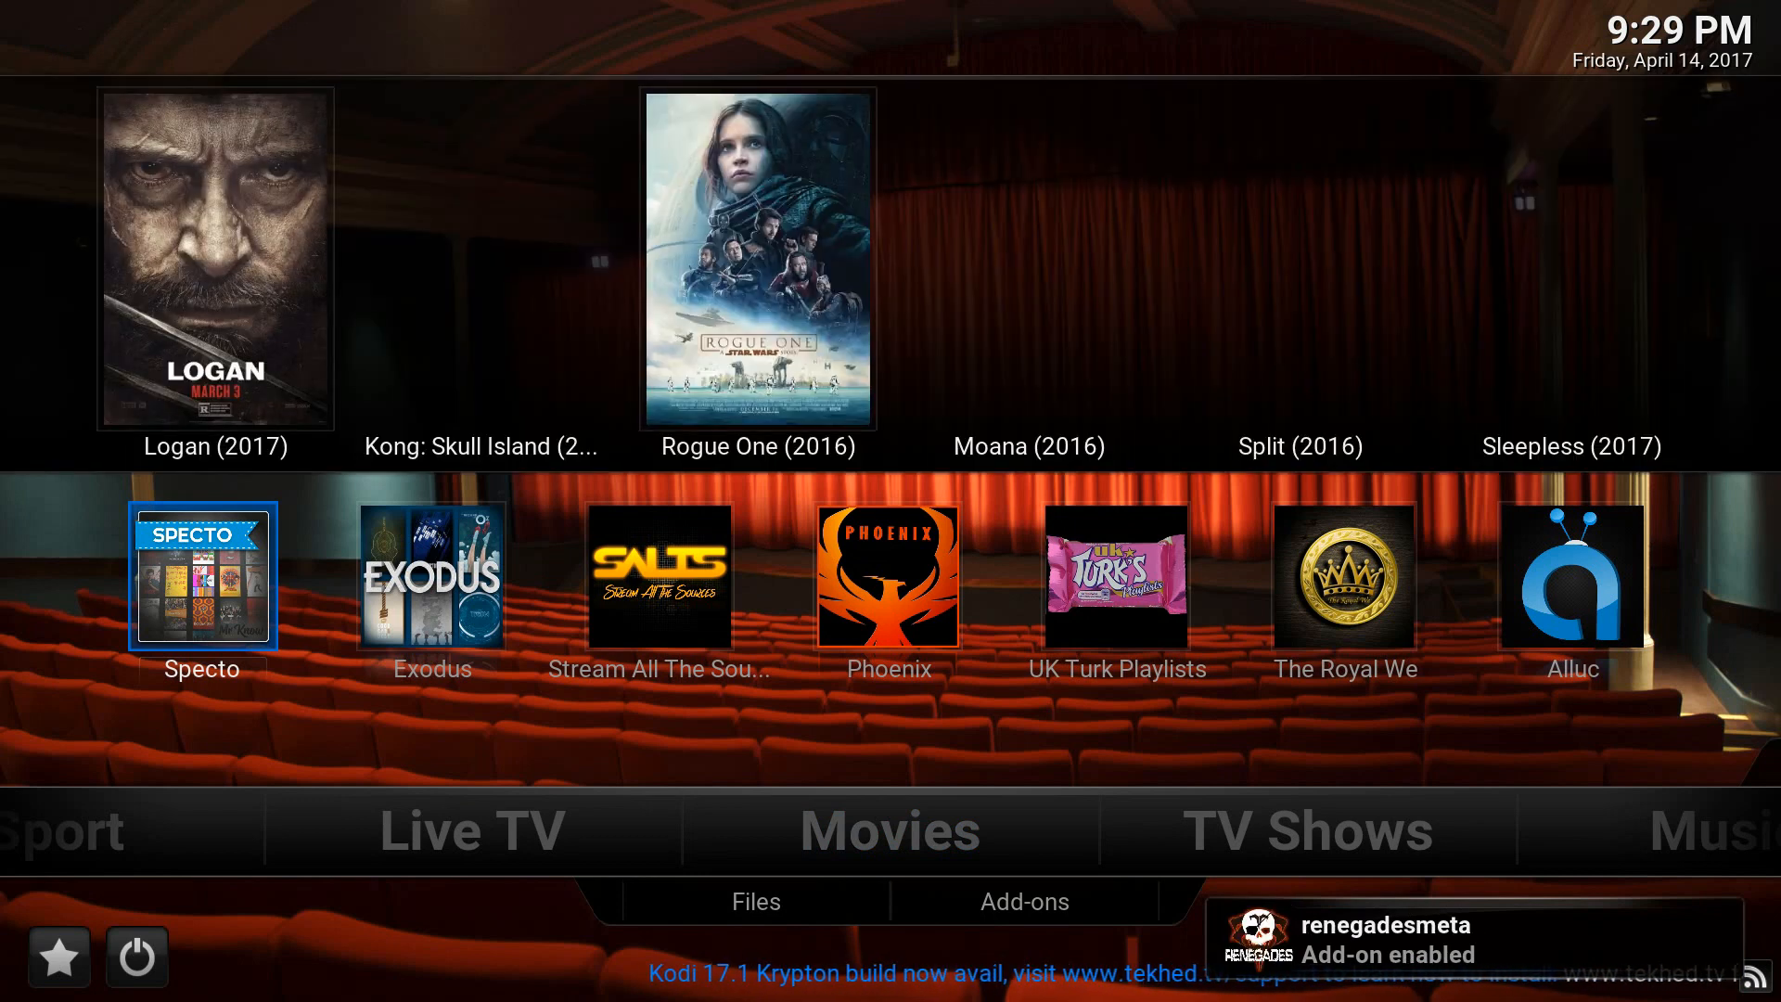
key(Up)
key(Down)
key(Down)
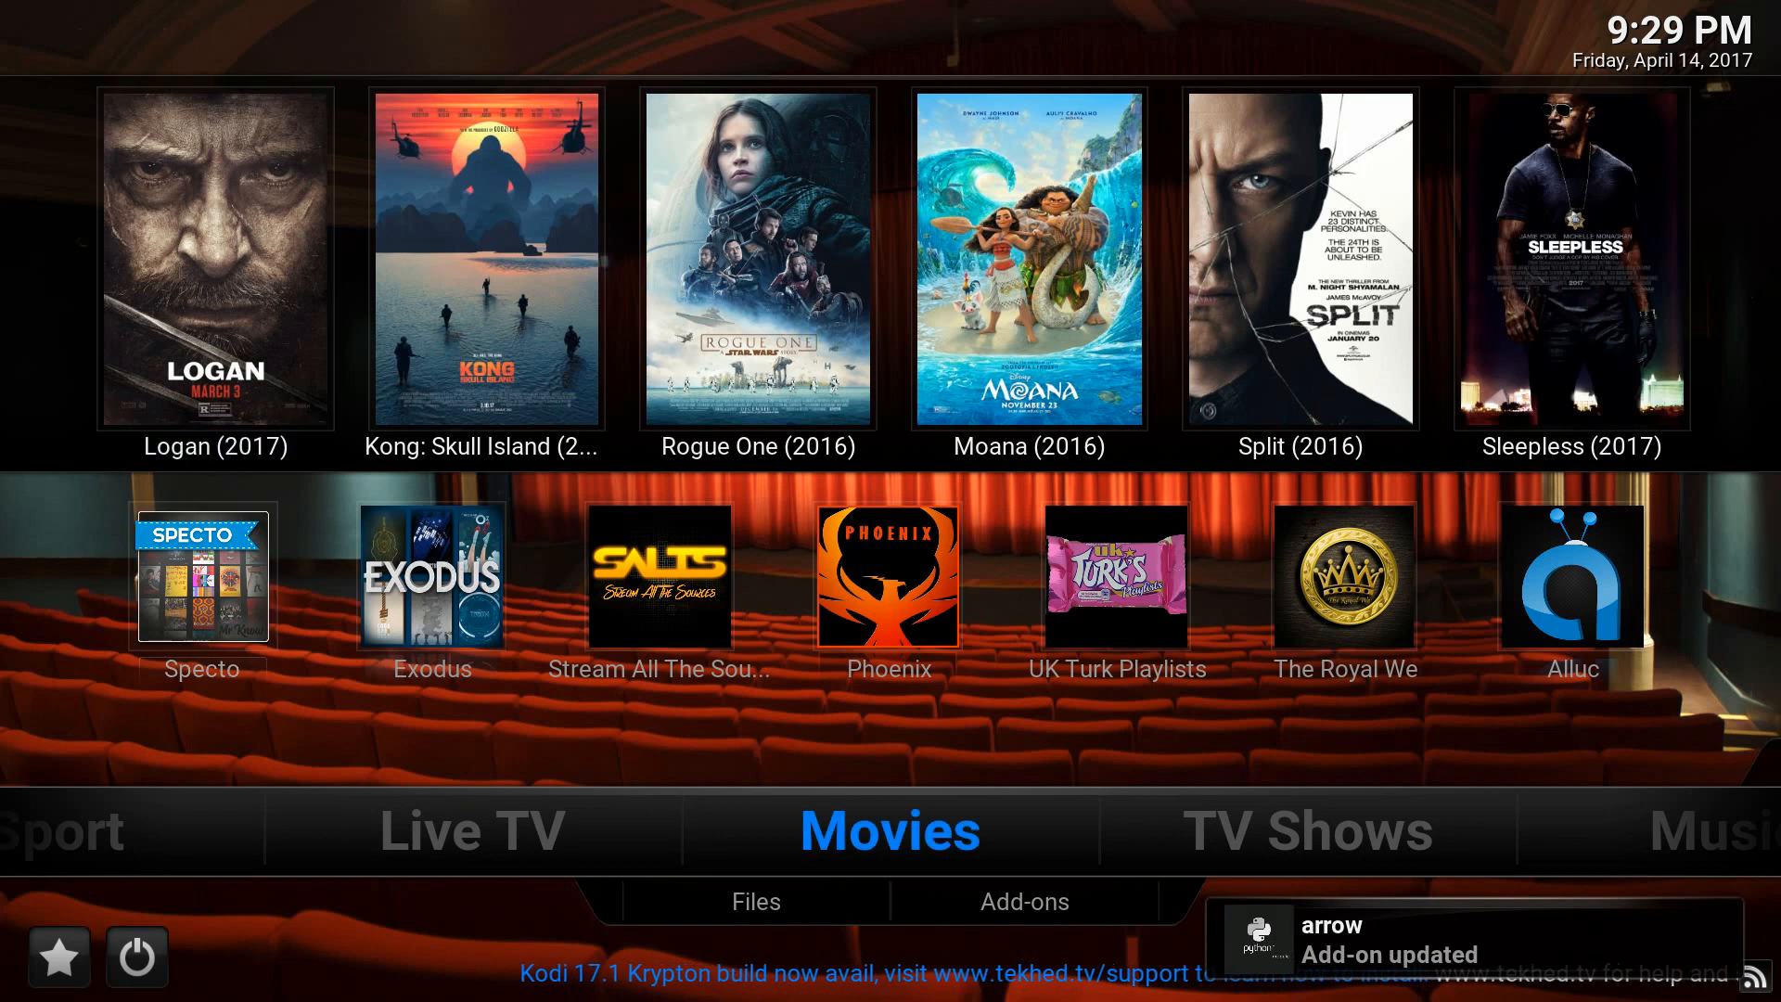
Look through the Live TV, Sport and Kids sections, dismiss the Version Check notice and return to Movies.
key(Left)
key(Left)
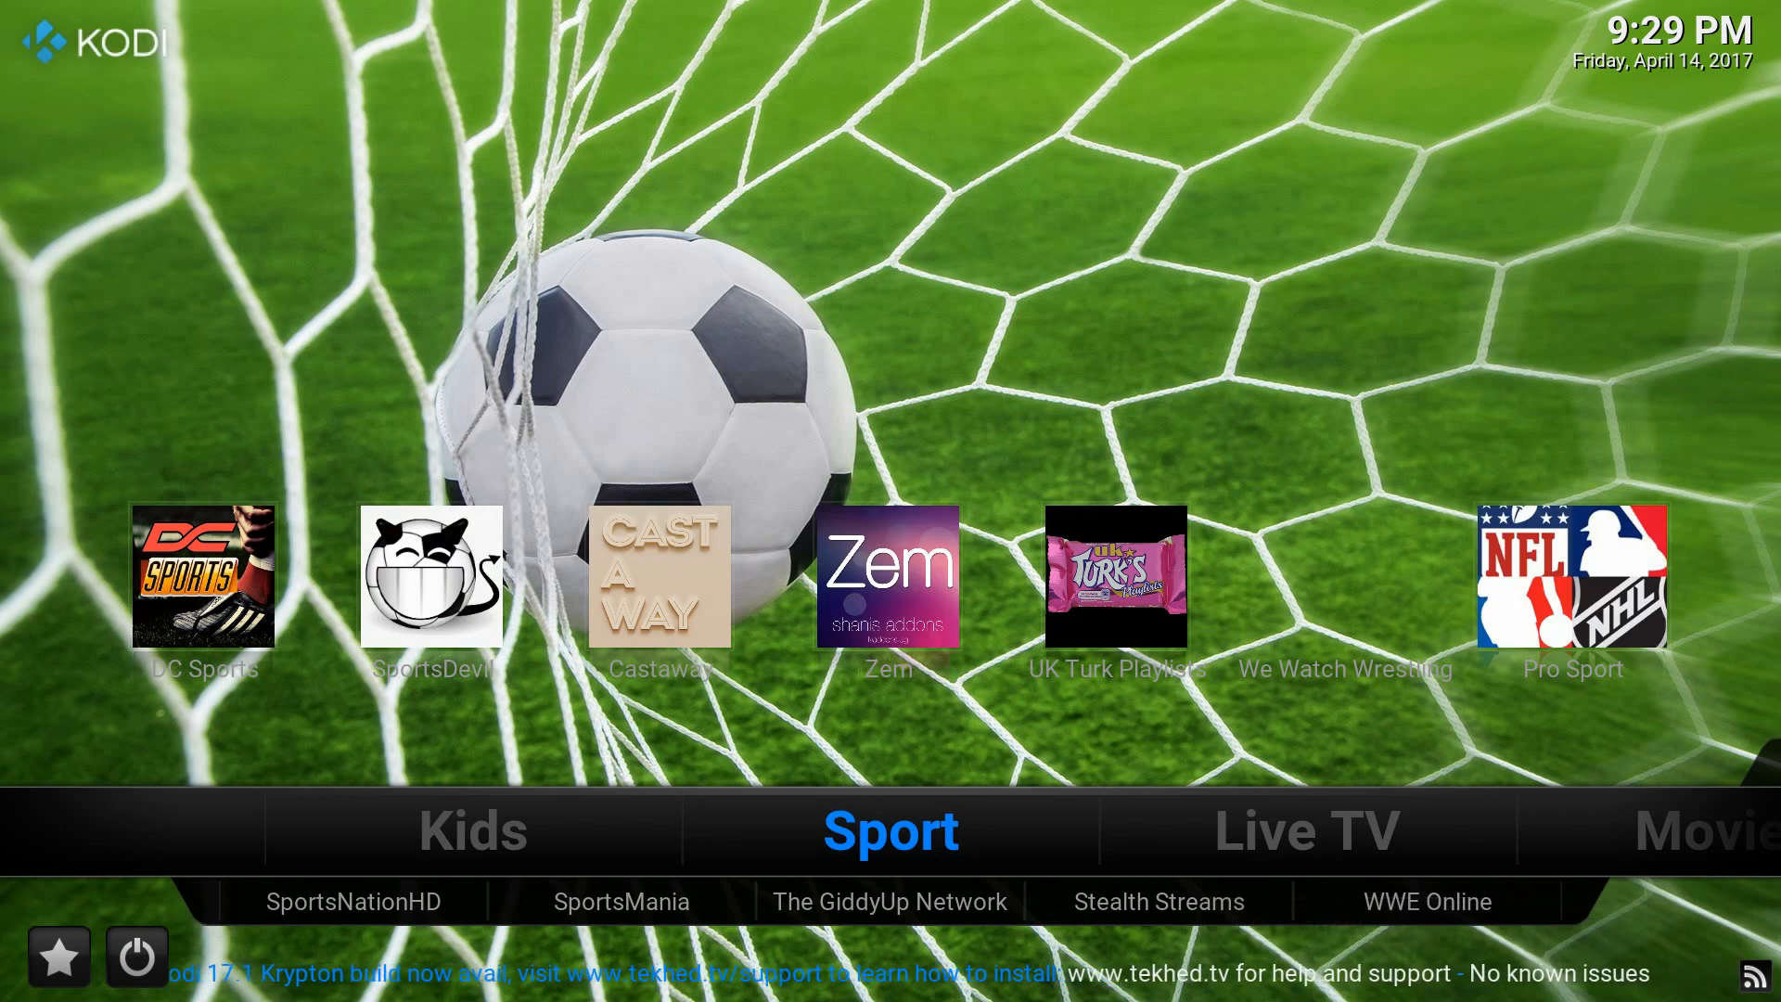
key(Left)
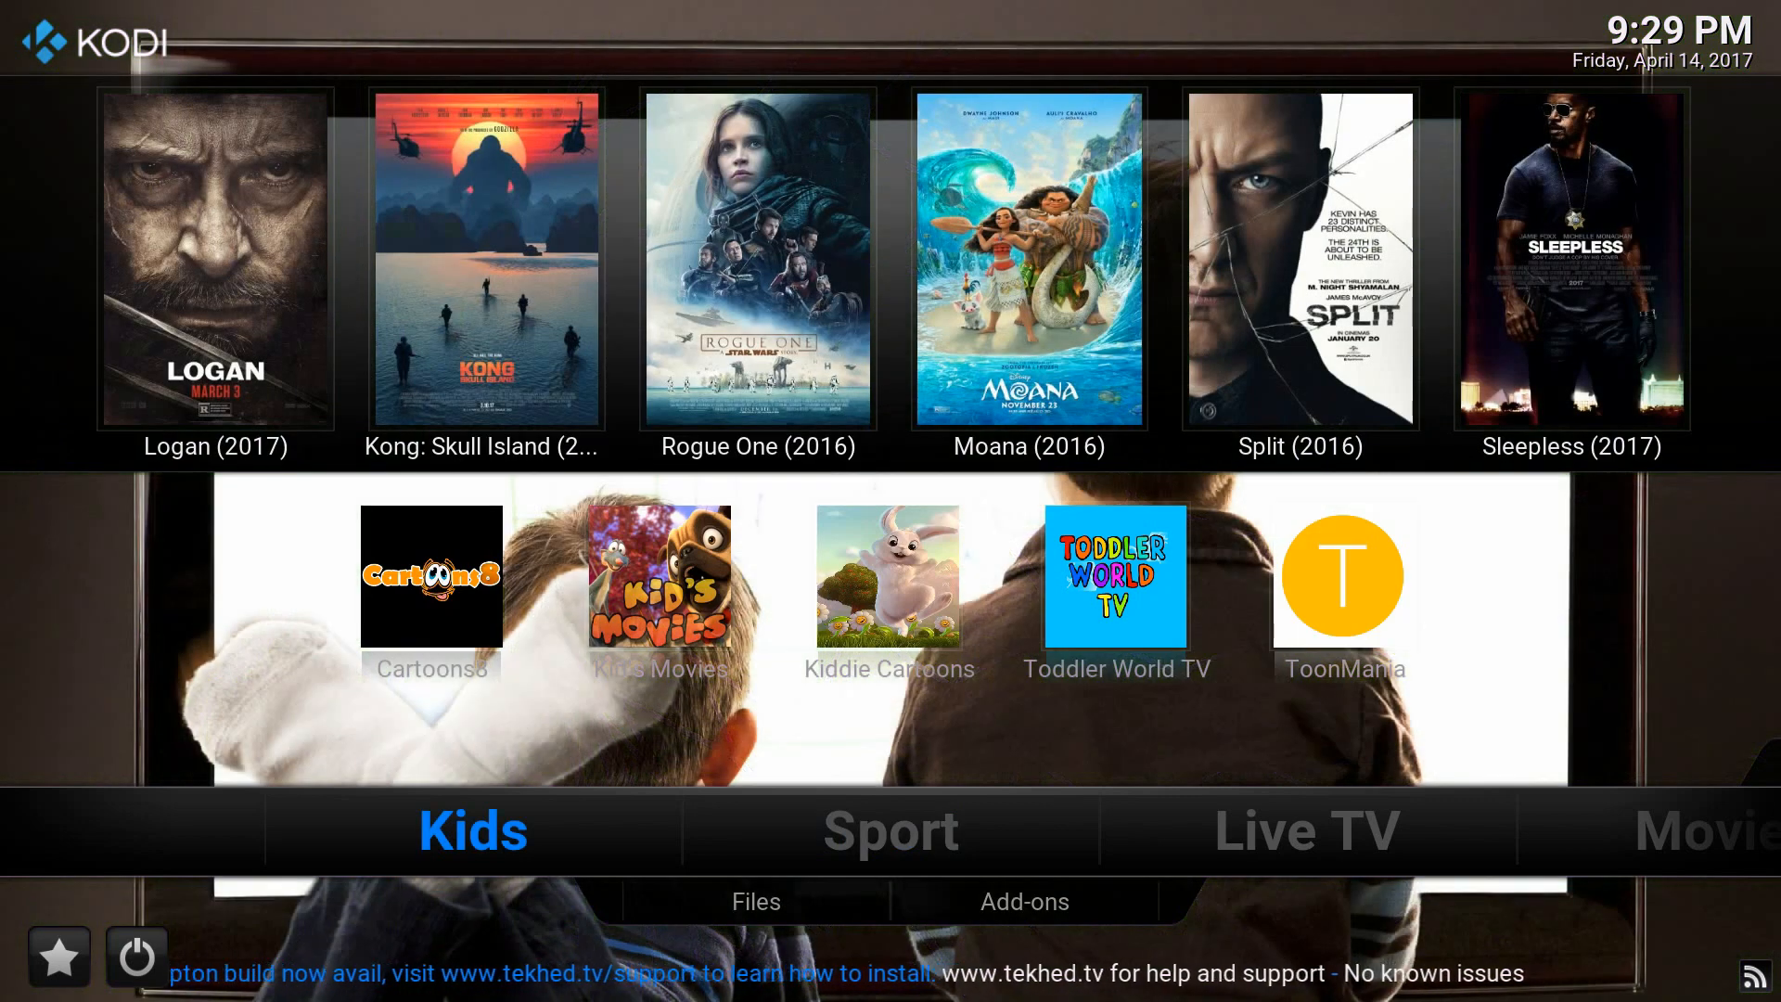
key(Right)
key(Right)
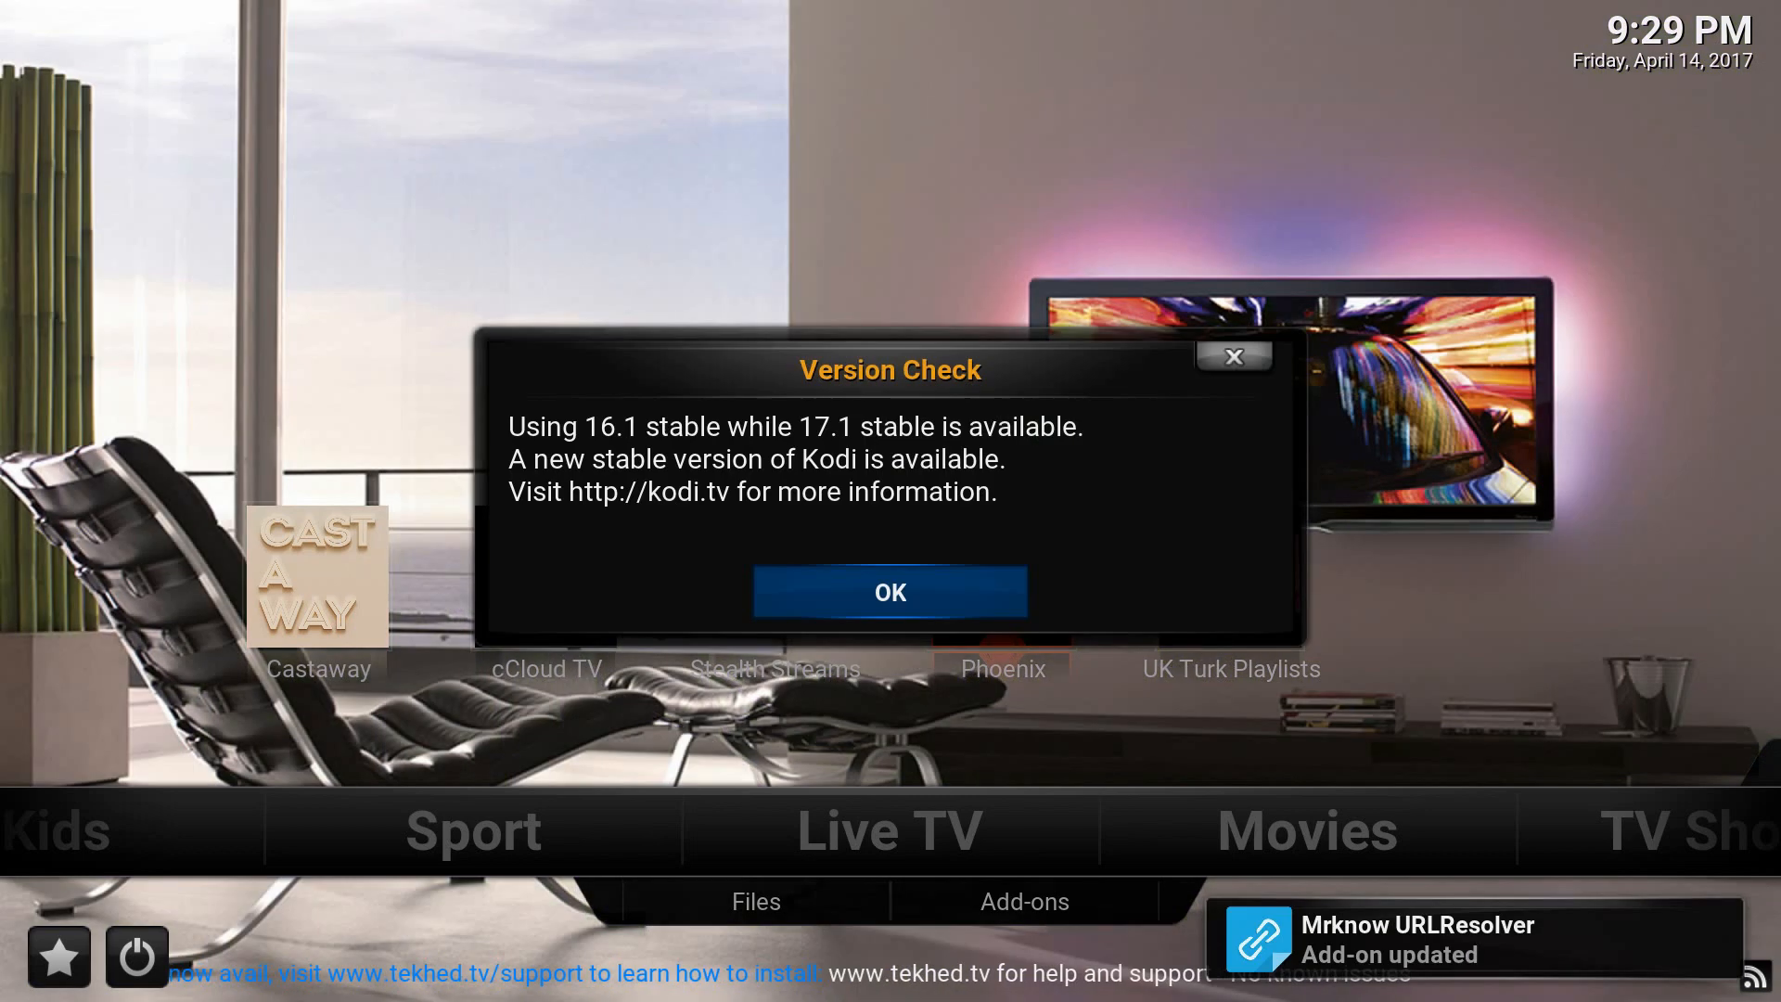
key(Return)
key(Right)
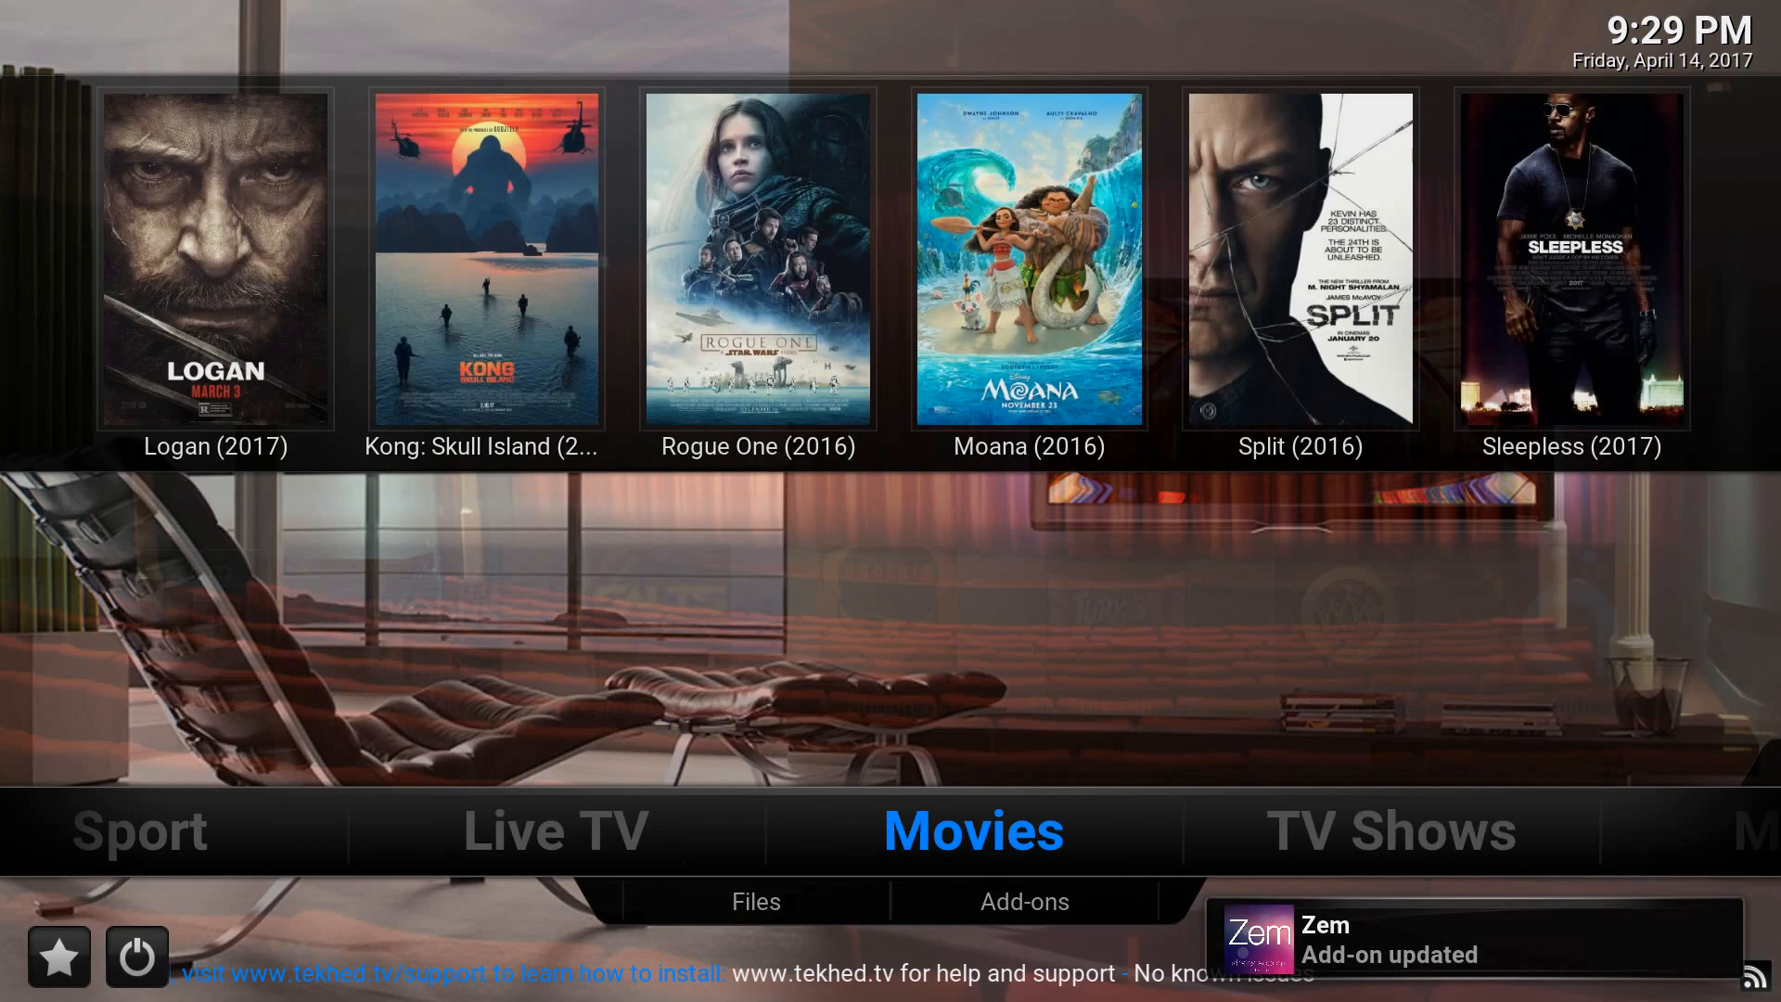
Look through the home sections from TV Shows, Music and Programs to System.
key(Right)
key(Right)
key(Right)
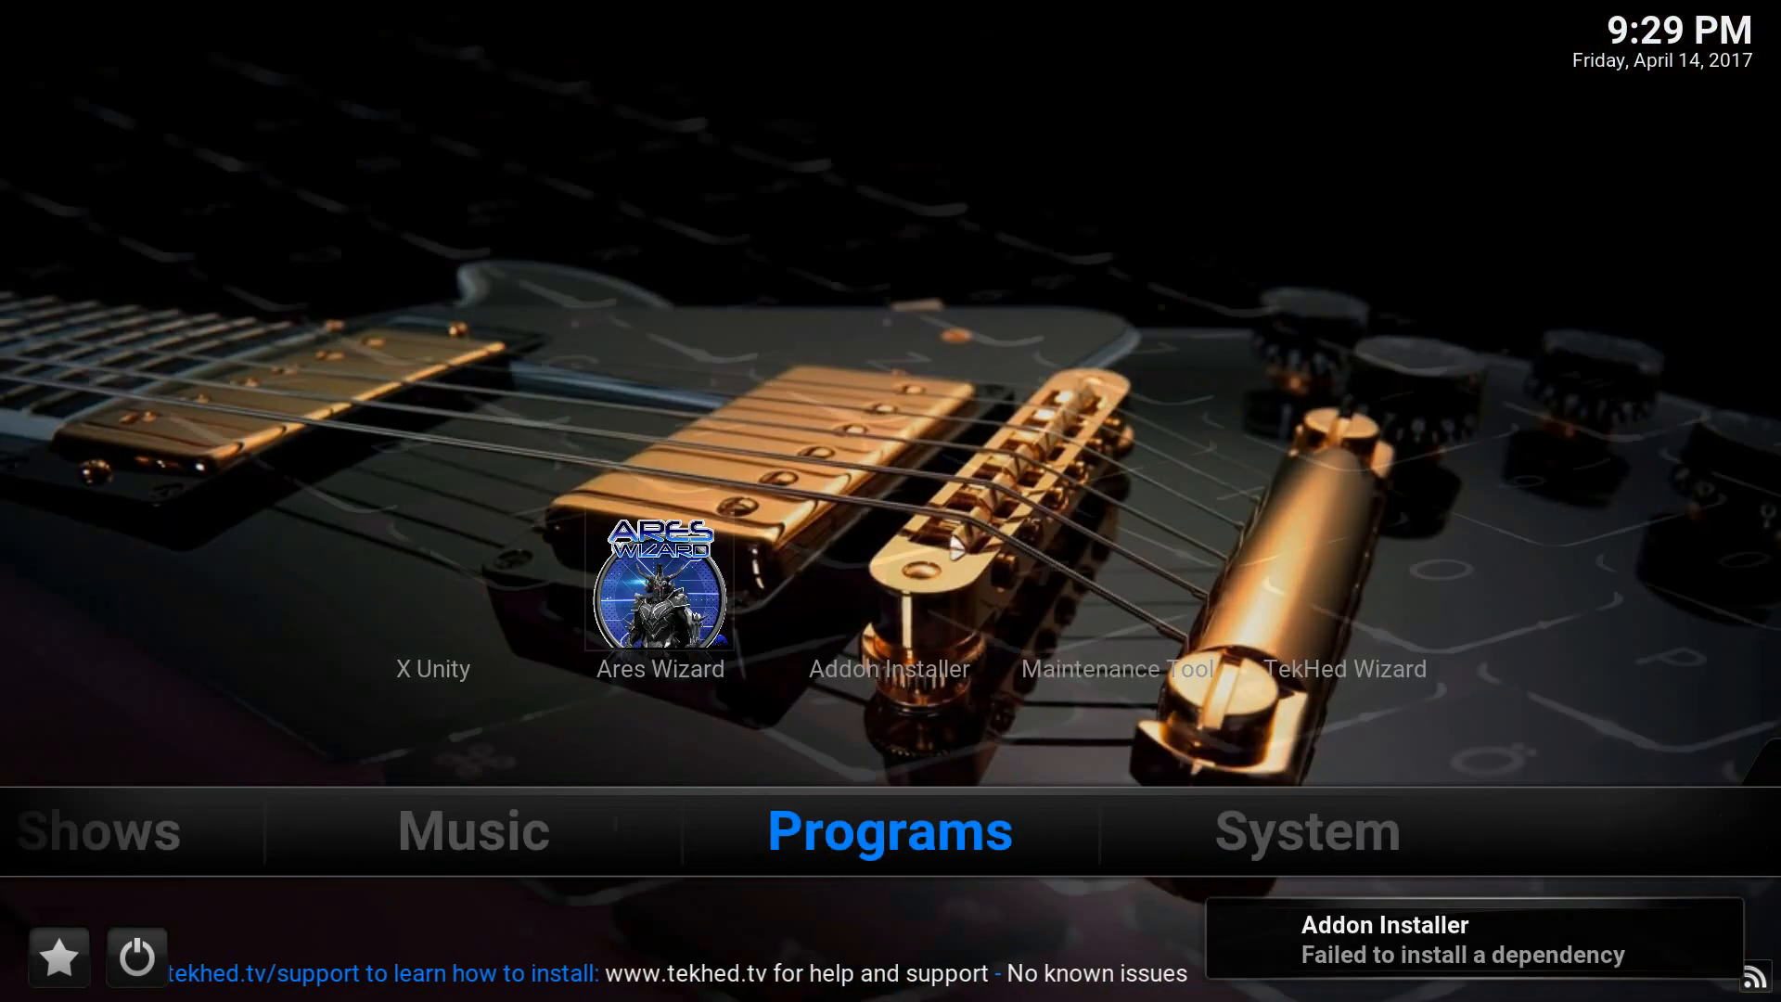
key(Left)
key(Left)
key(Left)
key(Right)
key(Right)
key(Right)
key(Right)
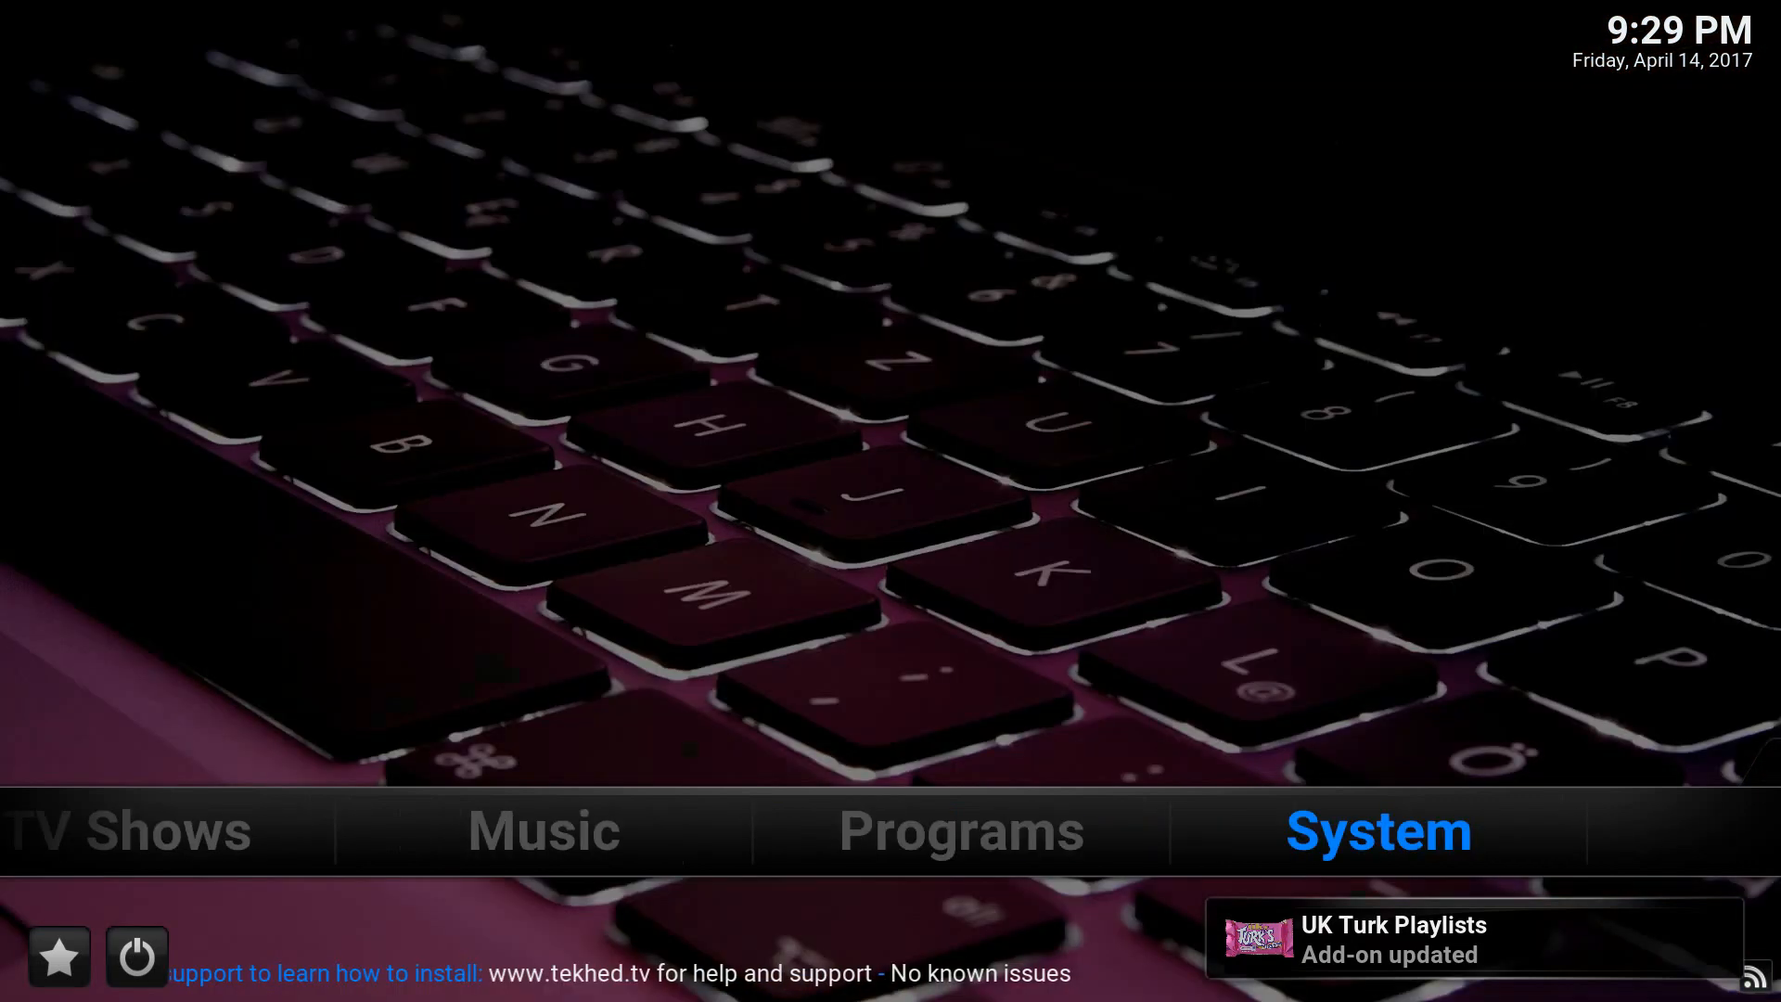
Exit the current live build through the power options.
key(Down)
key(Down)
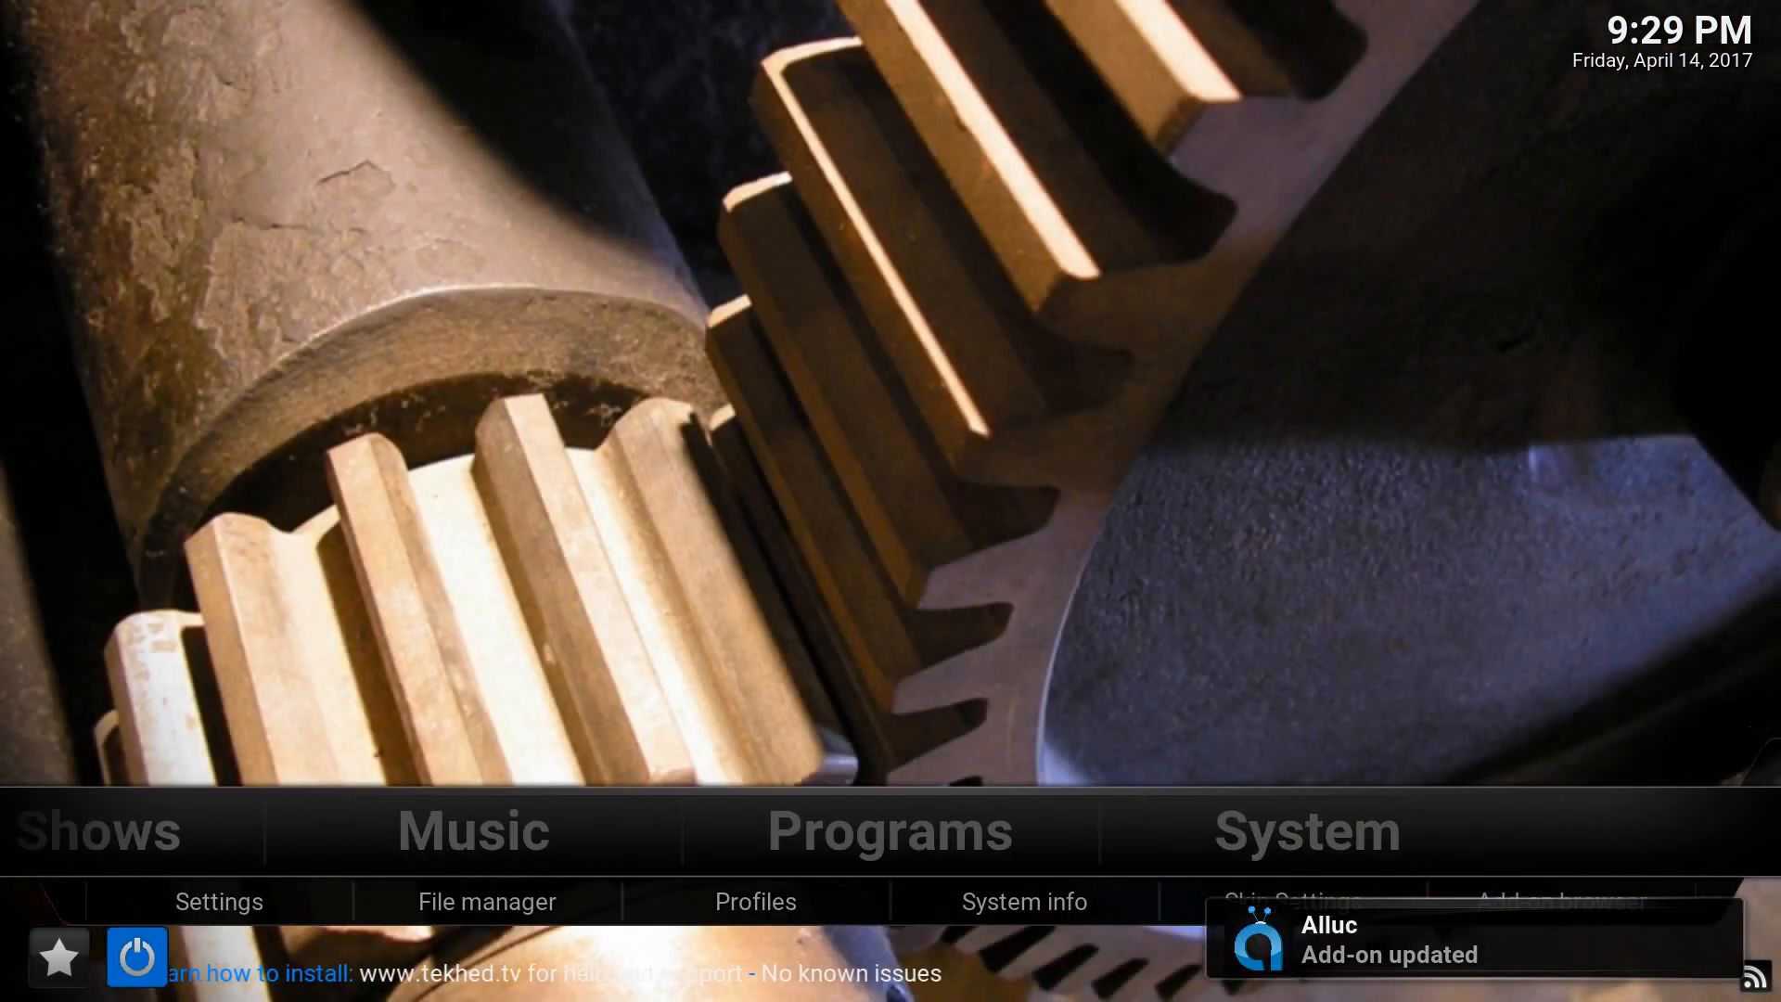
key(Return)
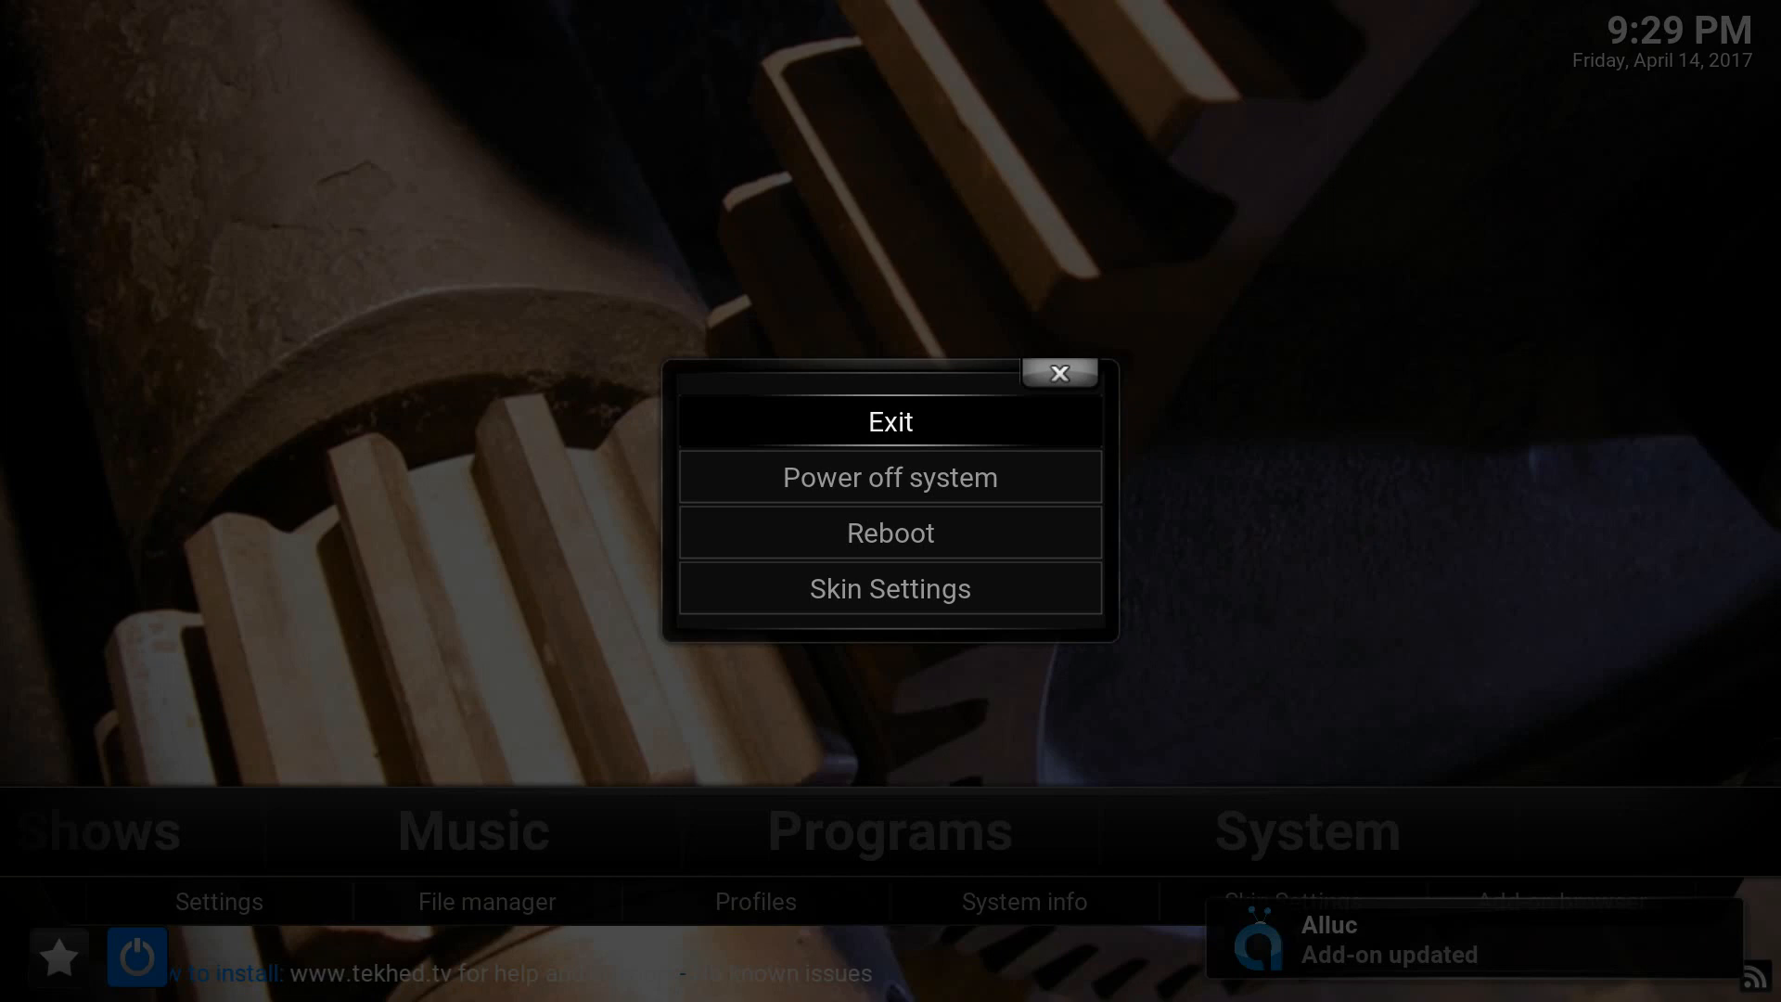
key(Return)
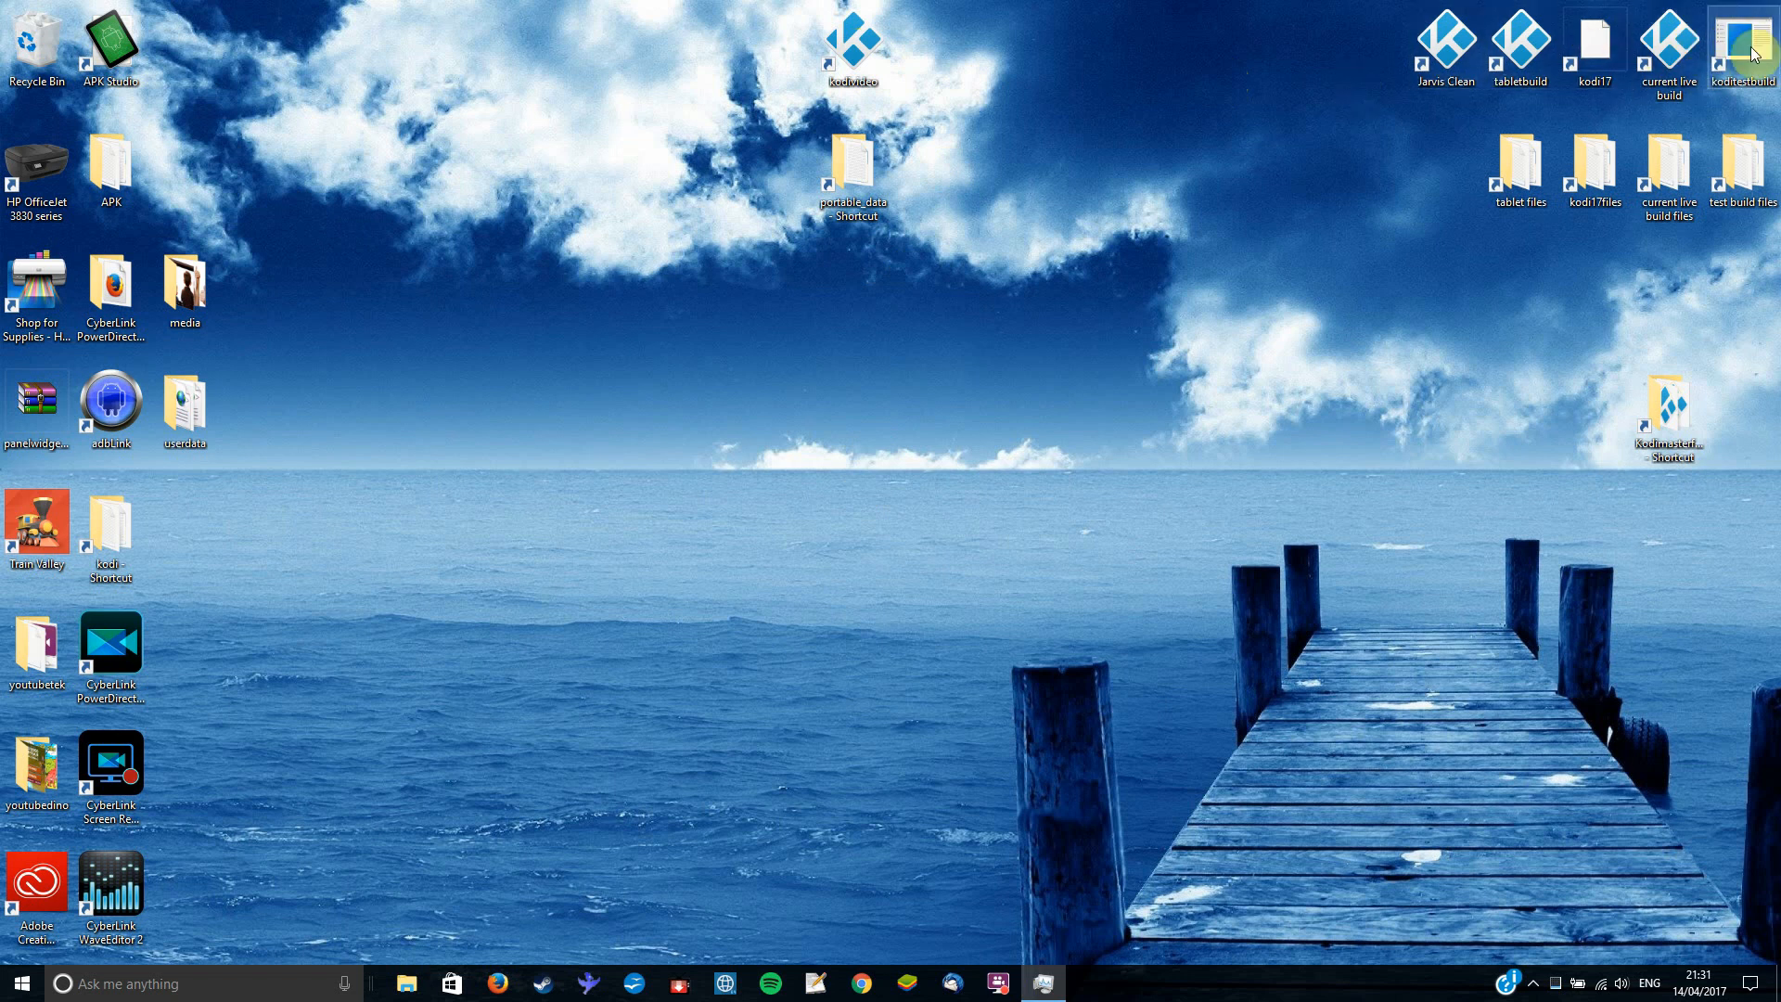
Launch the kodivideo installation from the desktop and go to the Add-ons section of its home screen.
double_click(859, 60)
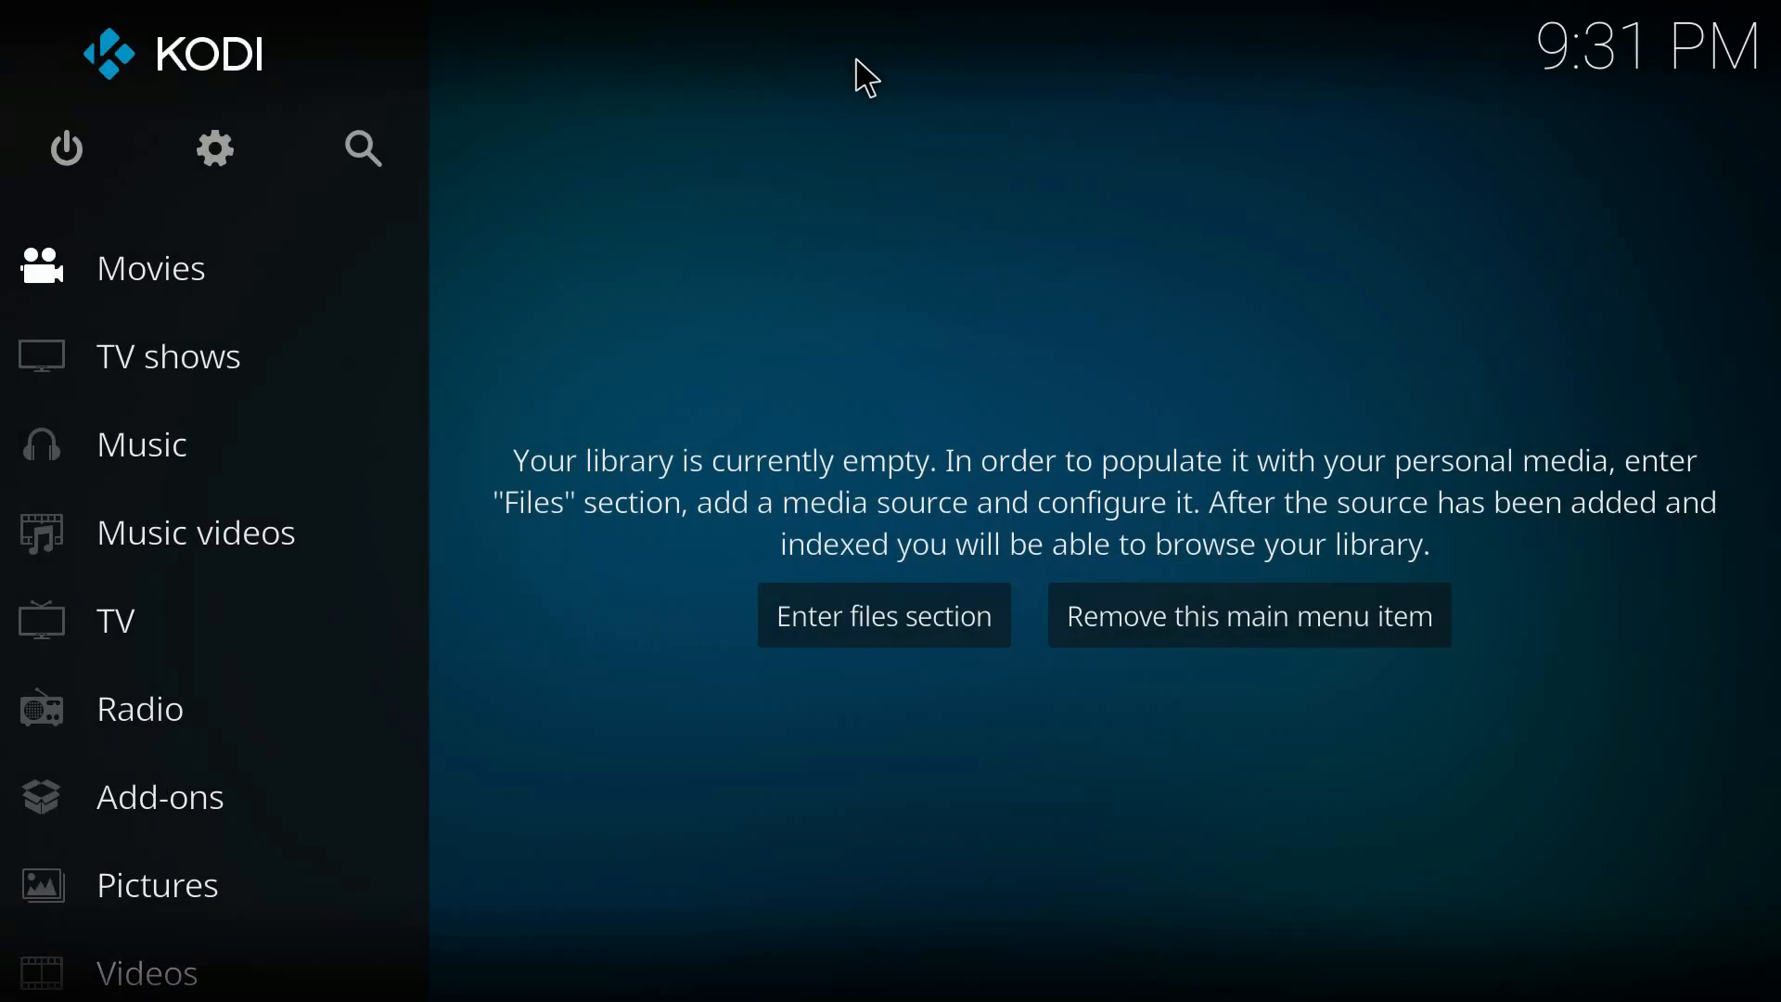
key(Down)
key(Down)
key(Down)
key(Down)
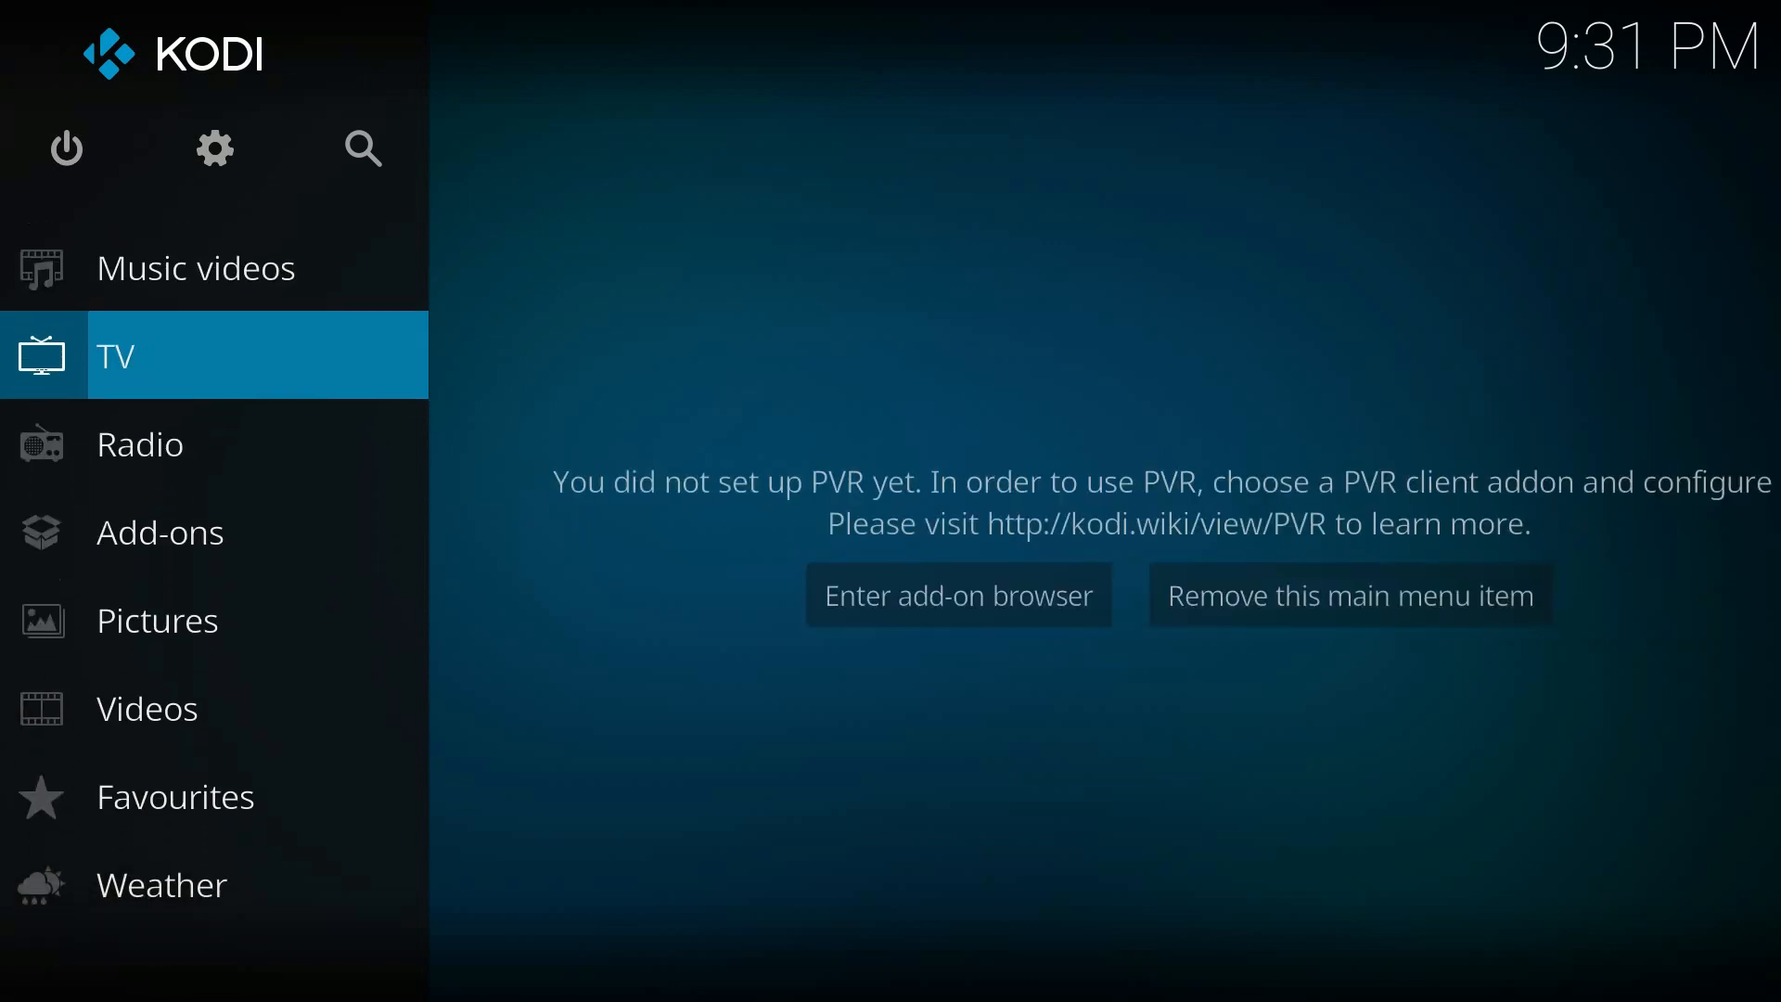
key(Down)
key(Down)
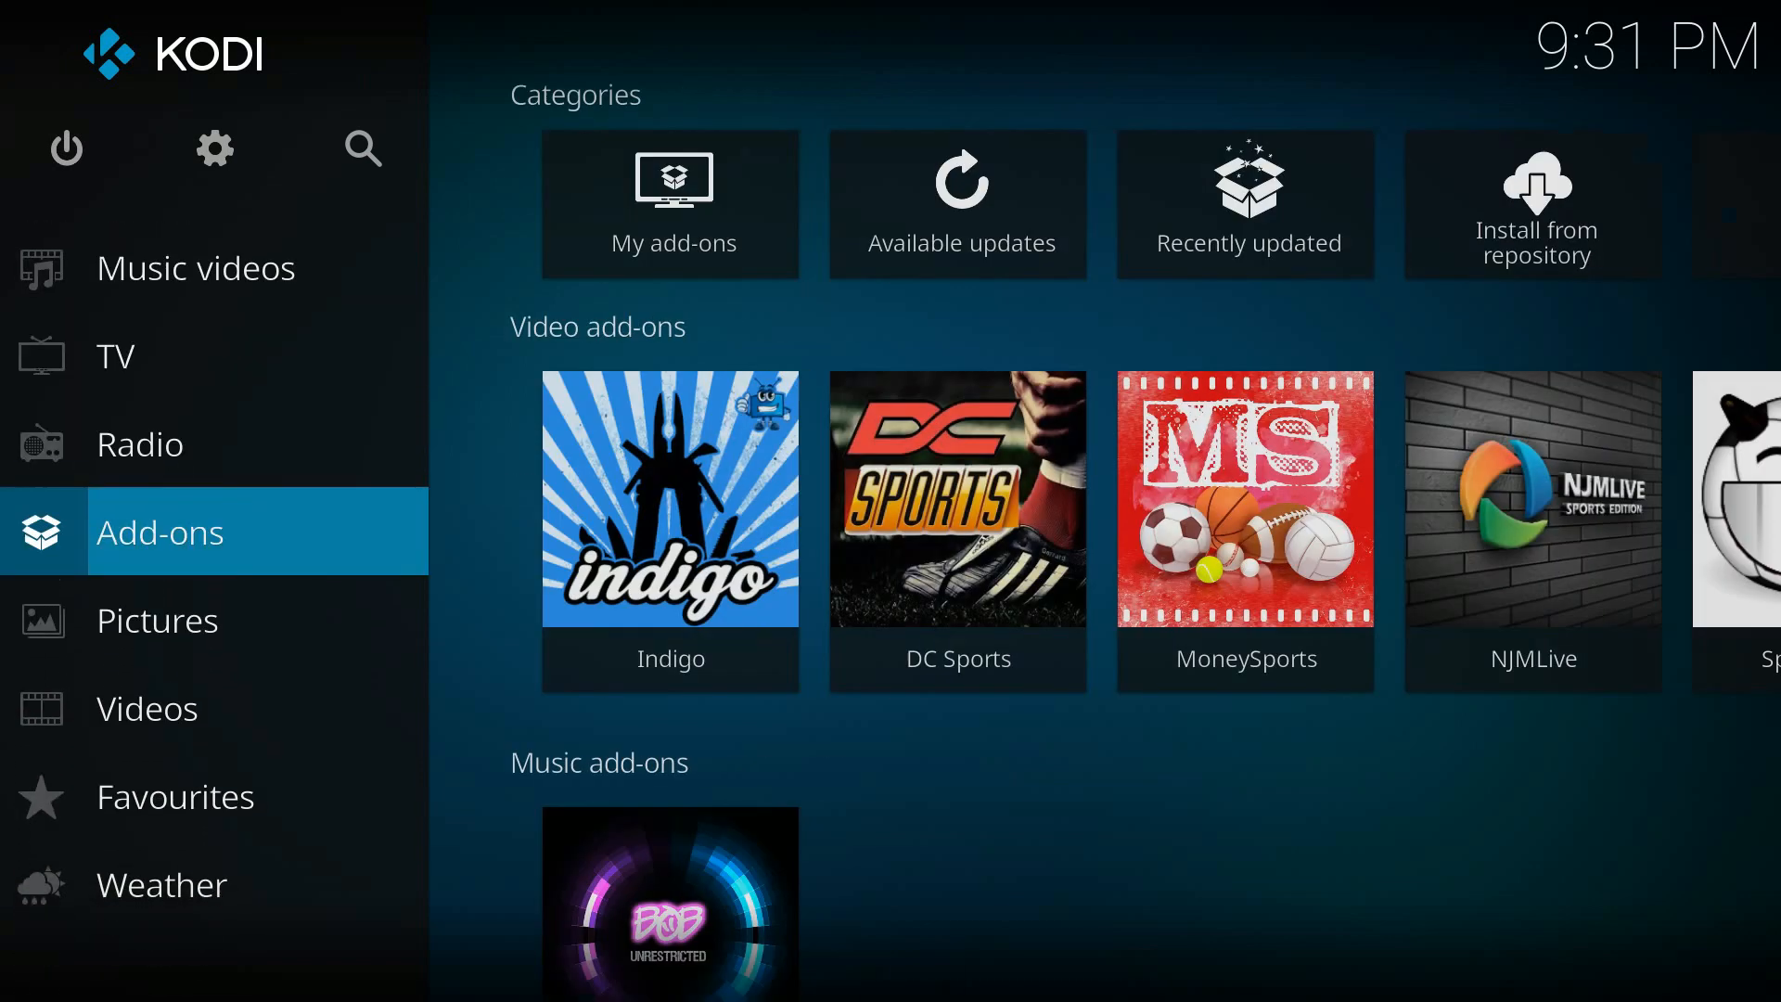
Look through the installed video add-ons on the home screen and return to the Add-ons entry.
key(Right)
key(Right)
key(Right)
key(Down)
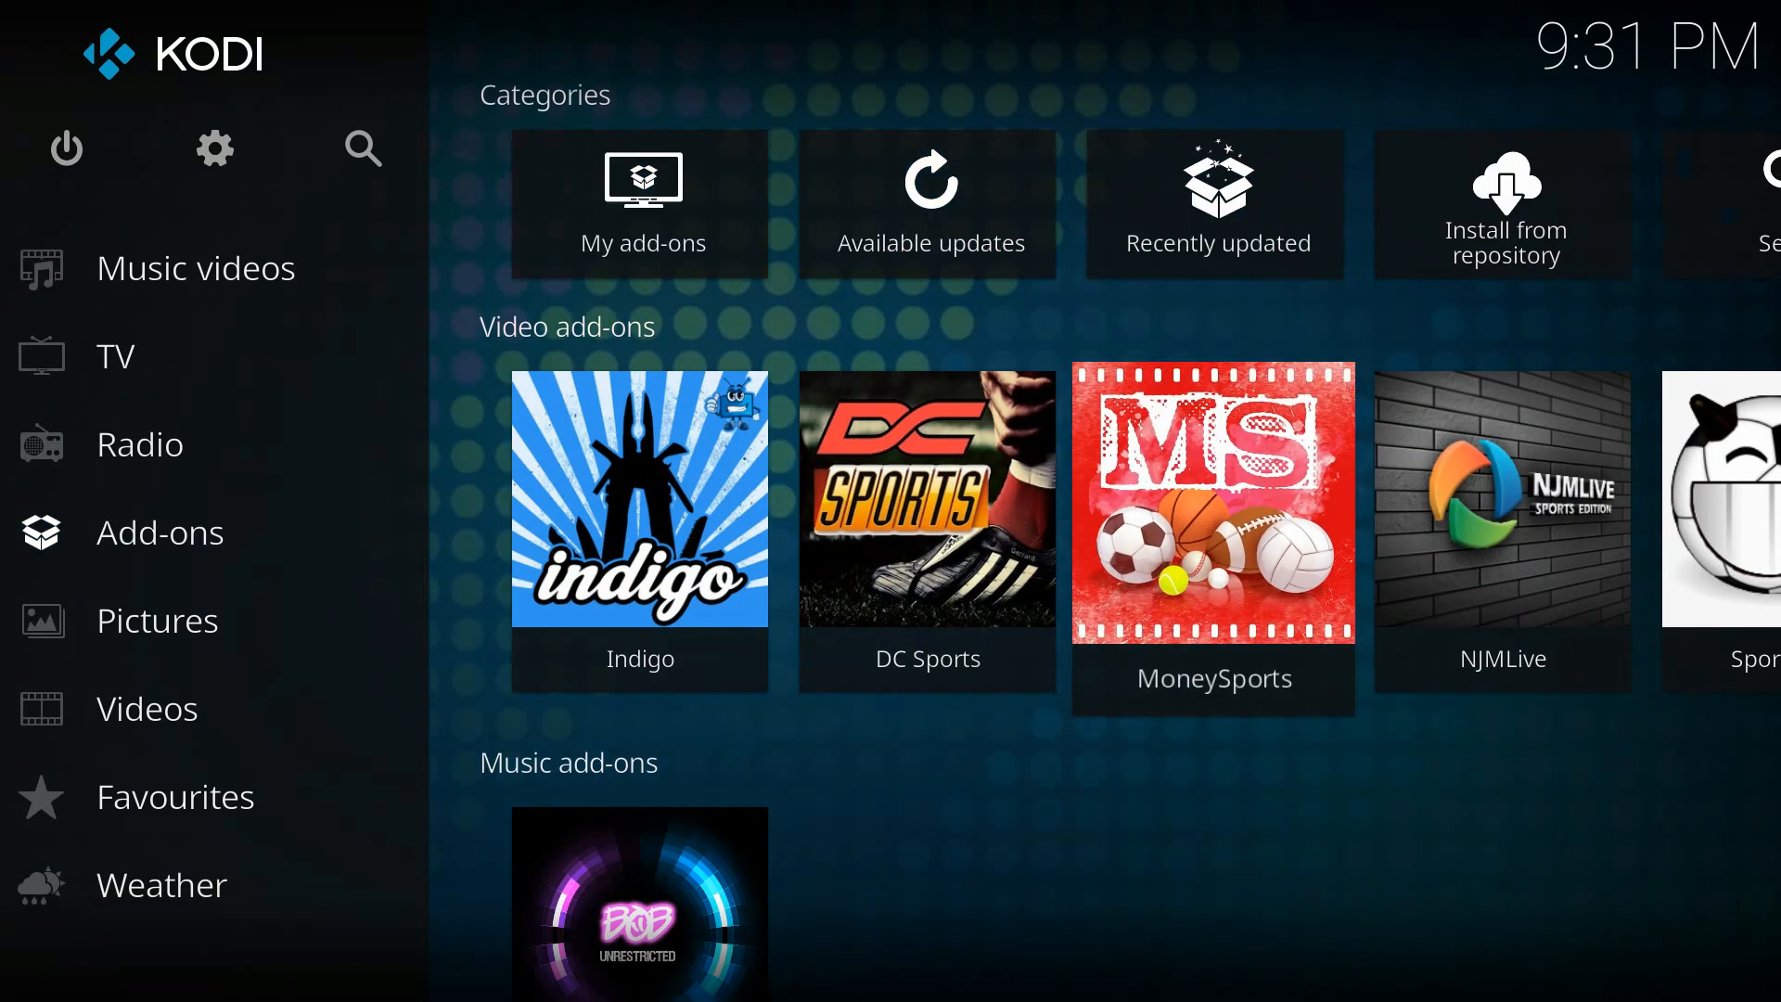
key(Right)
key(Right)
key(Right)
key(Right)
key(Right)
key(Right)
key(Left)
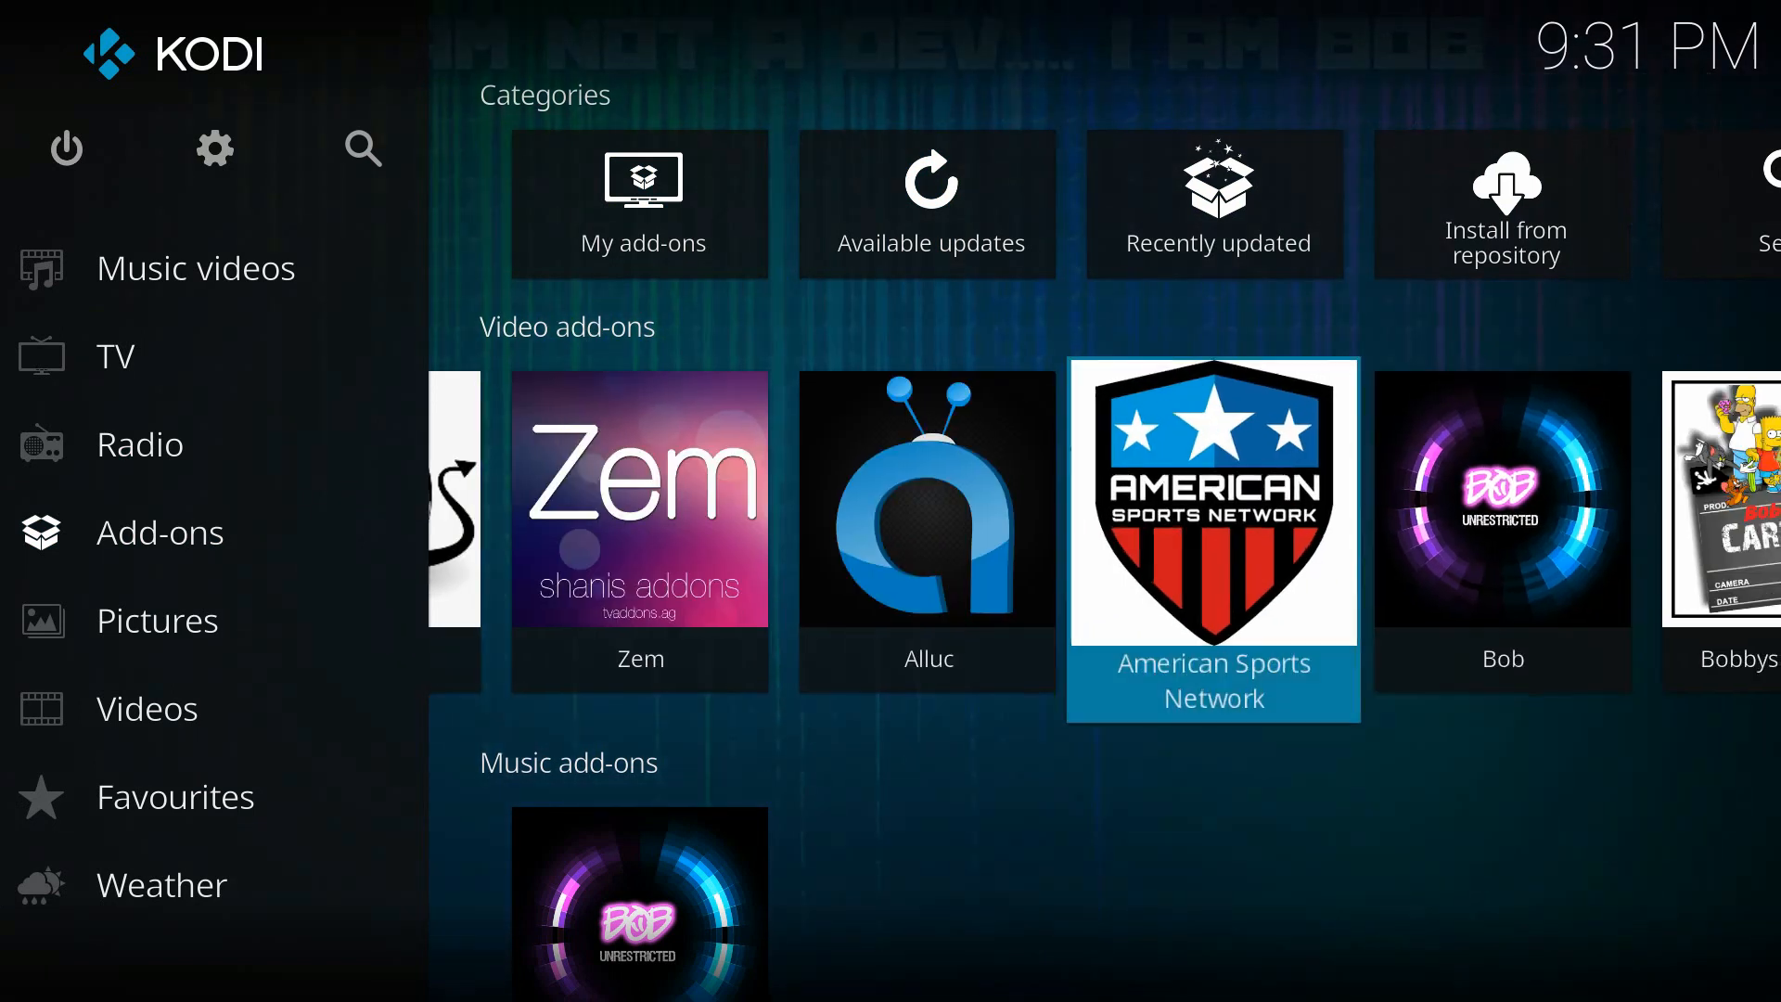
key(Left)
key(Left)
key(Left)
key(Left)
key(Left)
key(Left)
key(Left)
key(Left)
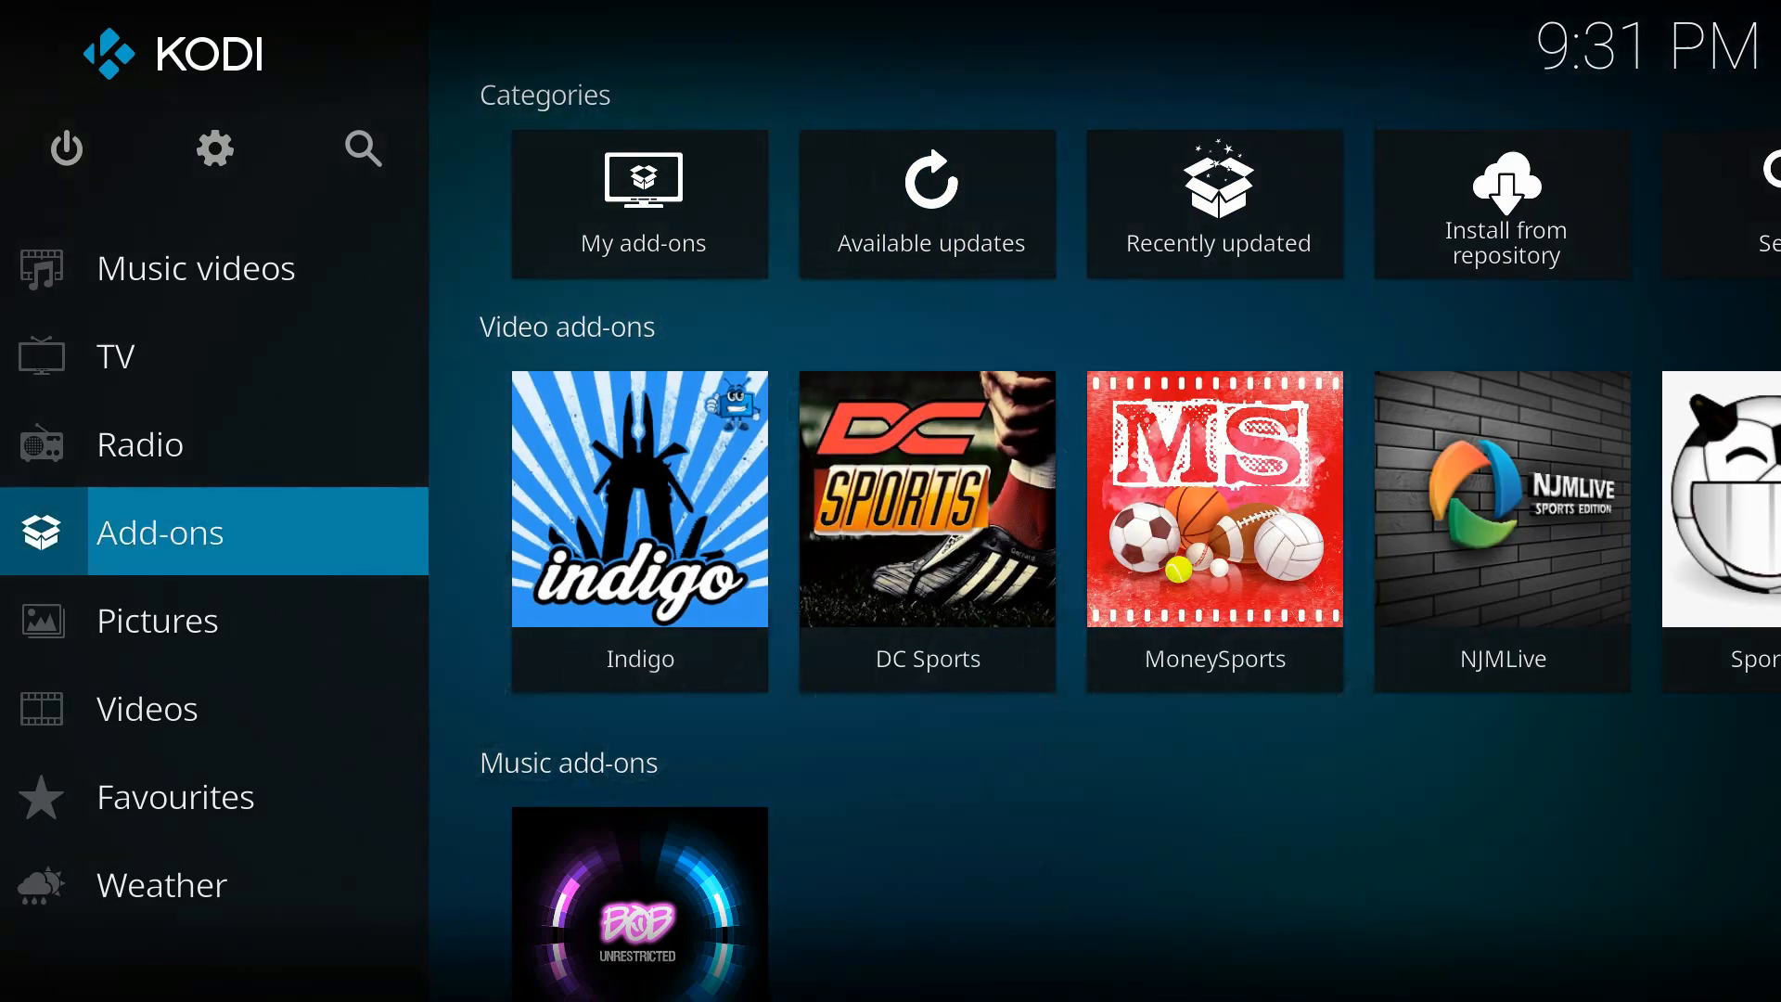
Go to the settings overview from the home screen and open System settings.
key(Up)
key(Up)
key(Up)
key(Up)
key(Up)
key(Up)
key(Up)
key(Up)
key(Right)
key(Left)
key(Up)
key(Up)
key(Up)
key(Up)
key(Up)
key(Up)
key(Up)
key(Up)
key(Up)
key(Up)
key(Up)
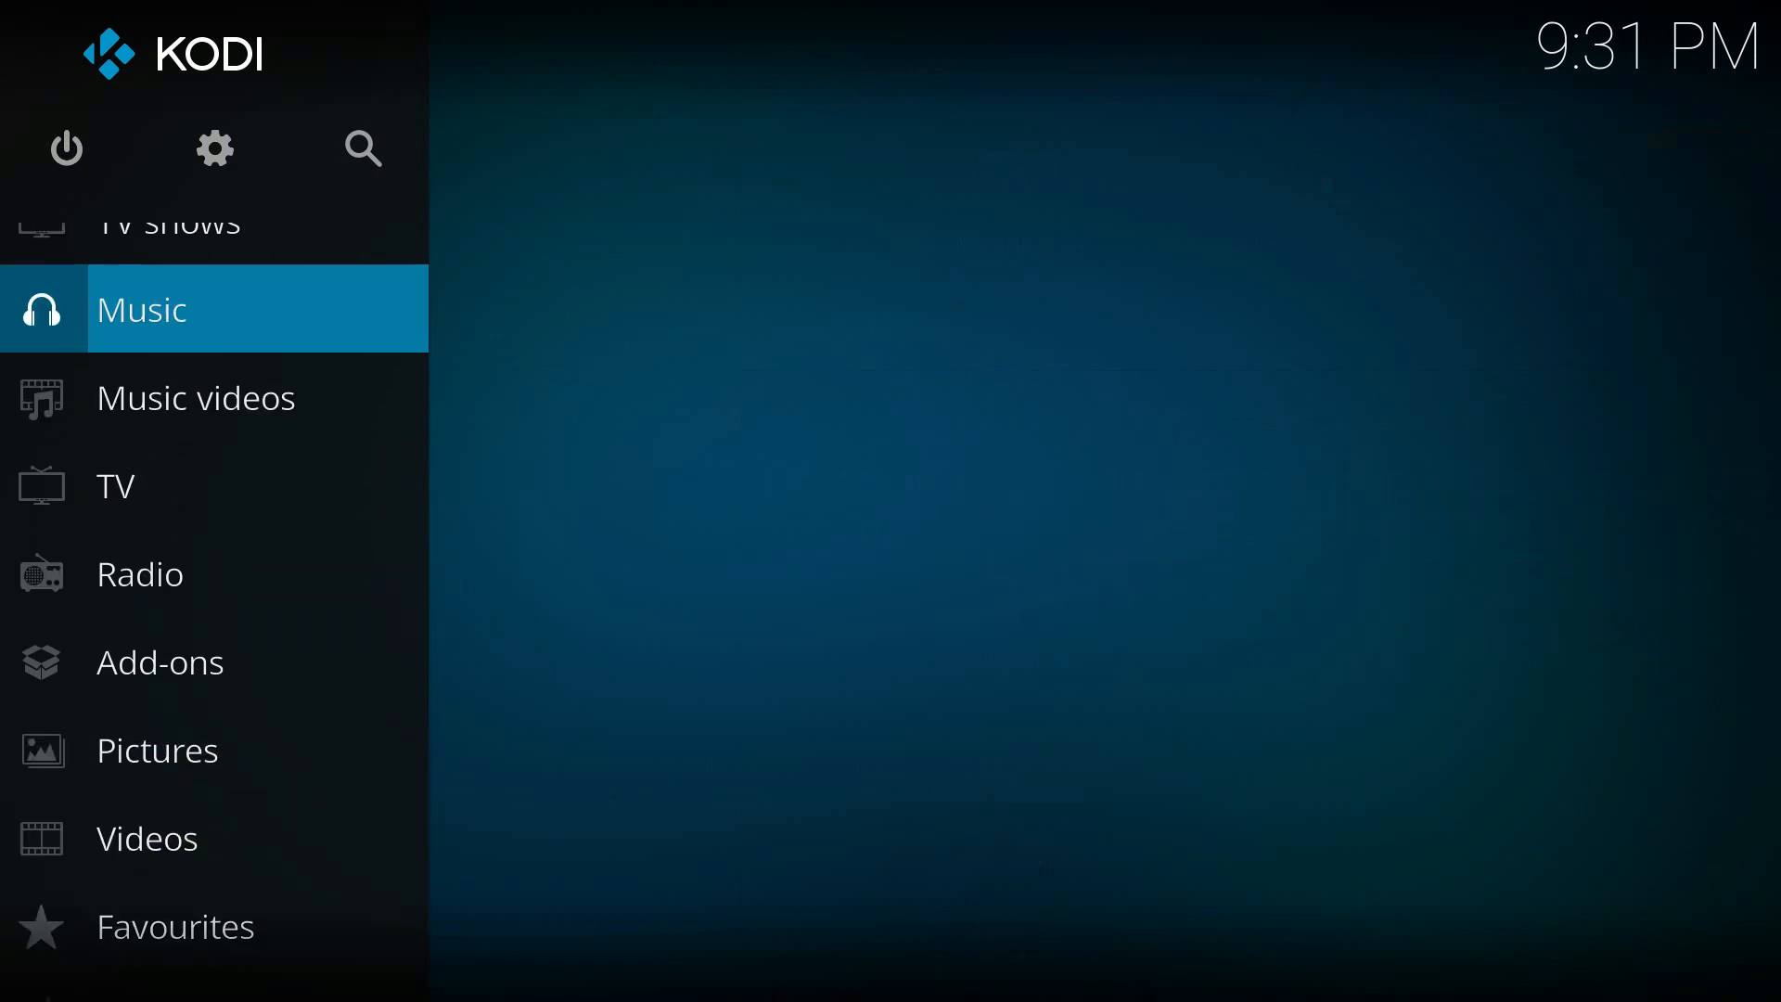
key(Right)
key(Return)
key(Down)
key(Right)
key(Right)
key(Right)
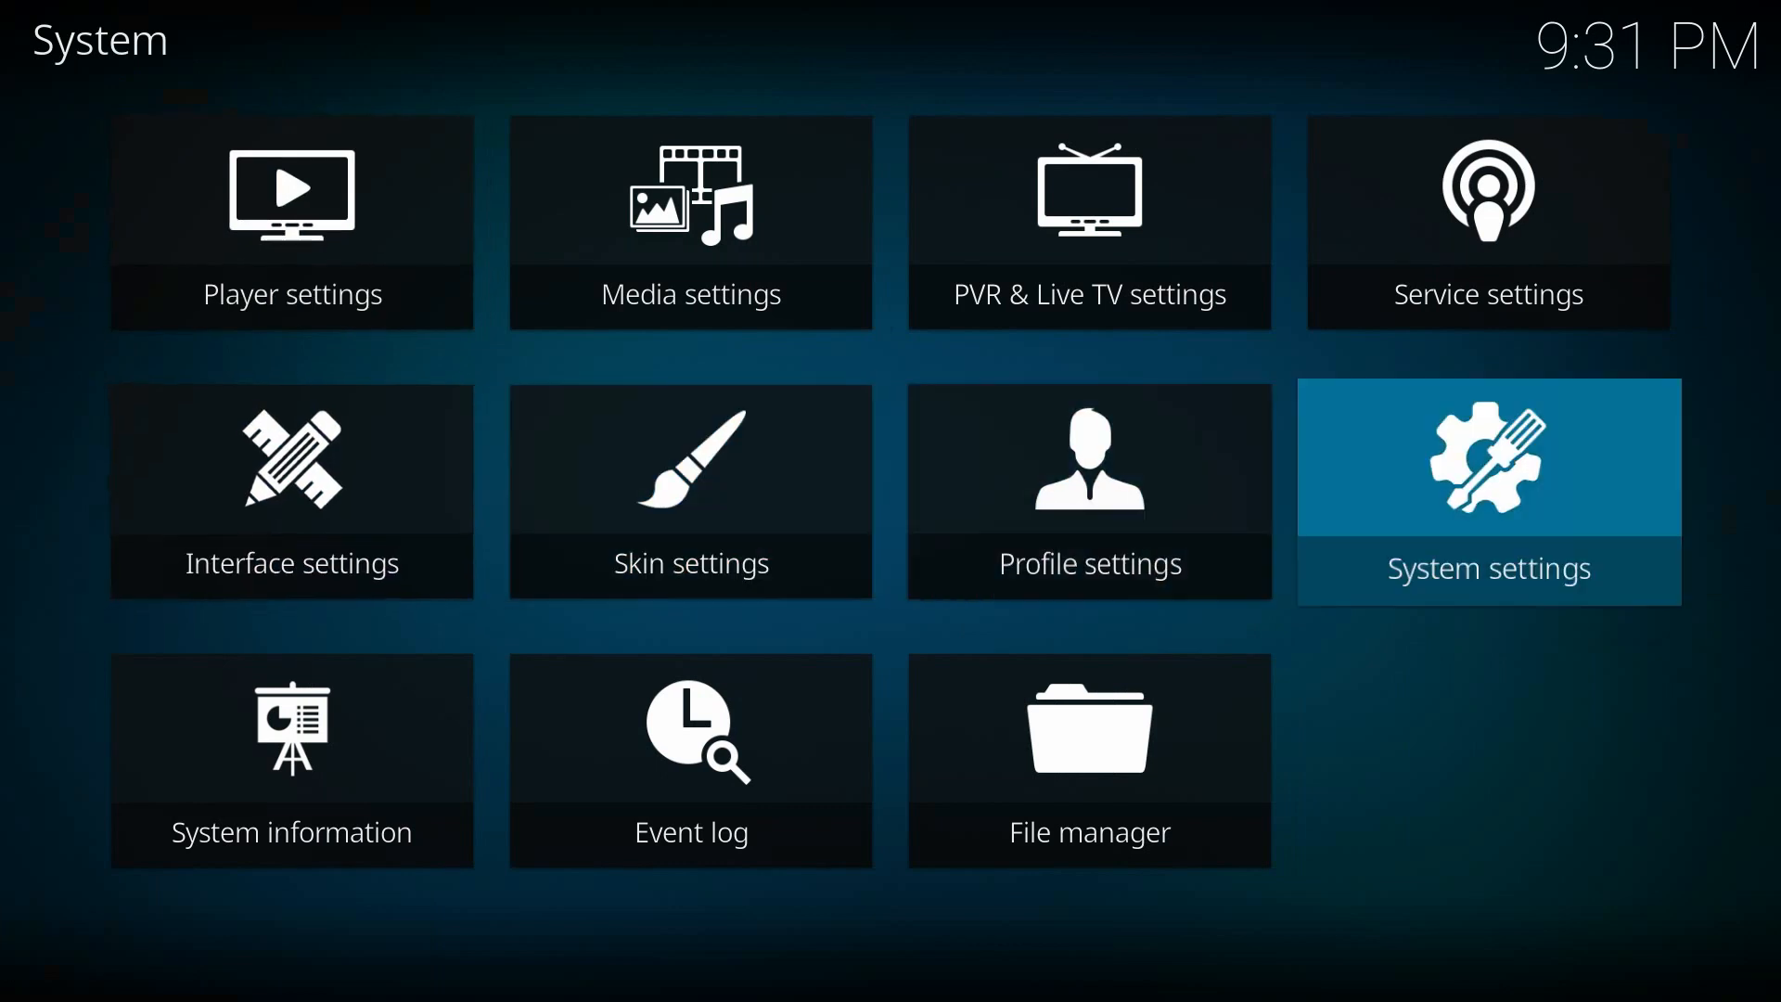
key(Right)
key(Return)
Enable Unknown sources in the Add-ons settings, accept the personal-data warning and return to the home screen.
key(Down)
key(Down)
key(Left)
key(Down)
key(Down)
key(Down)
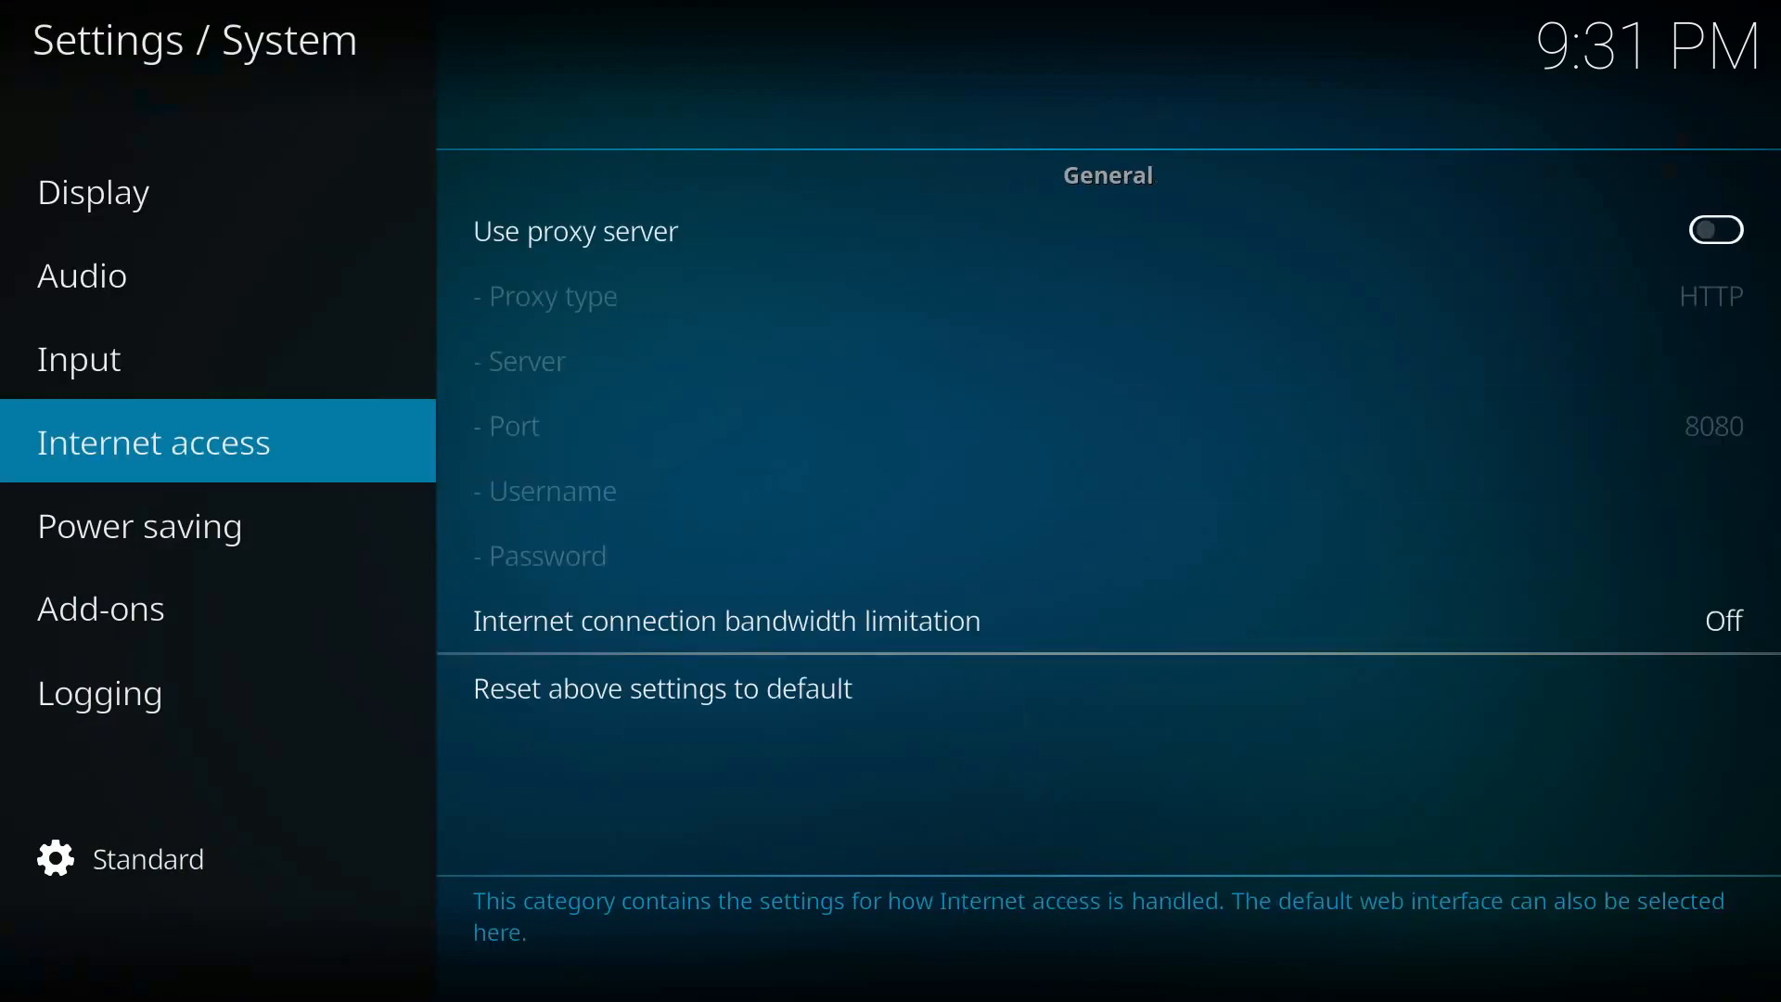
key(Down)
key(Down)
key(Right)
key(Down)
key(Down)
key(Return)
key(Return)
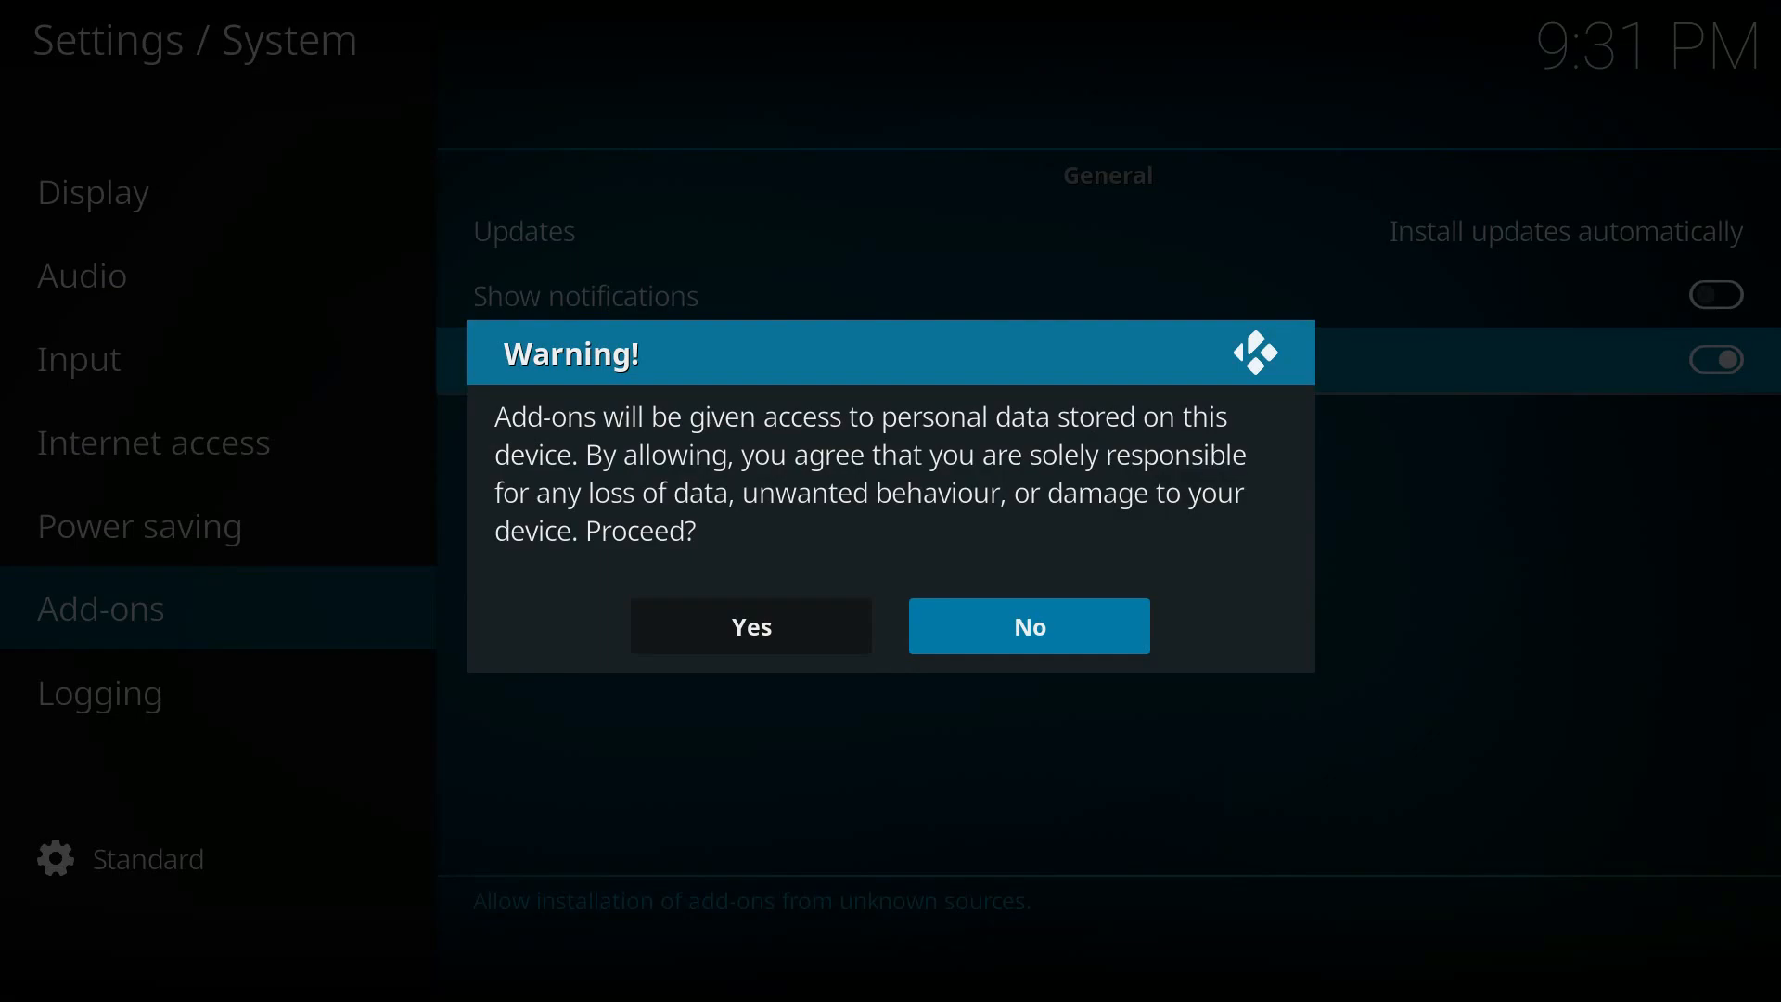
key(Left)
key(Return)
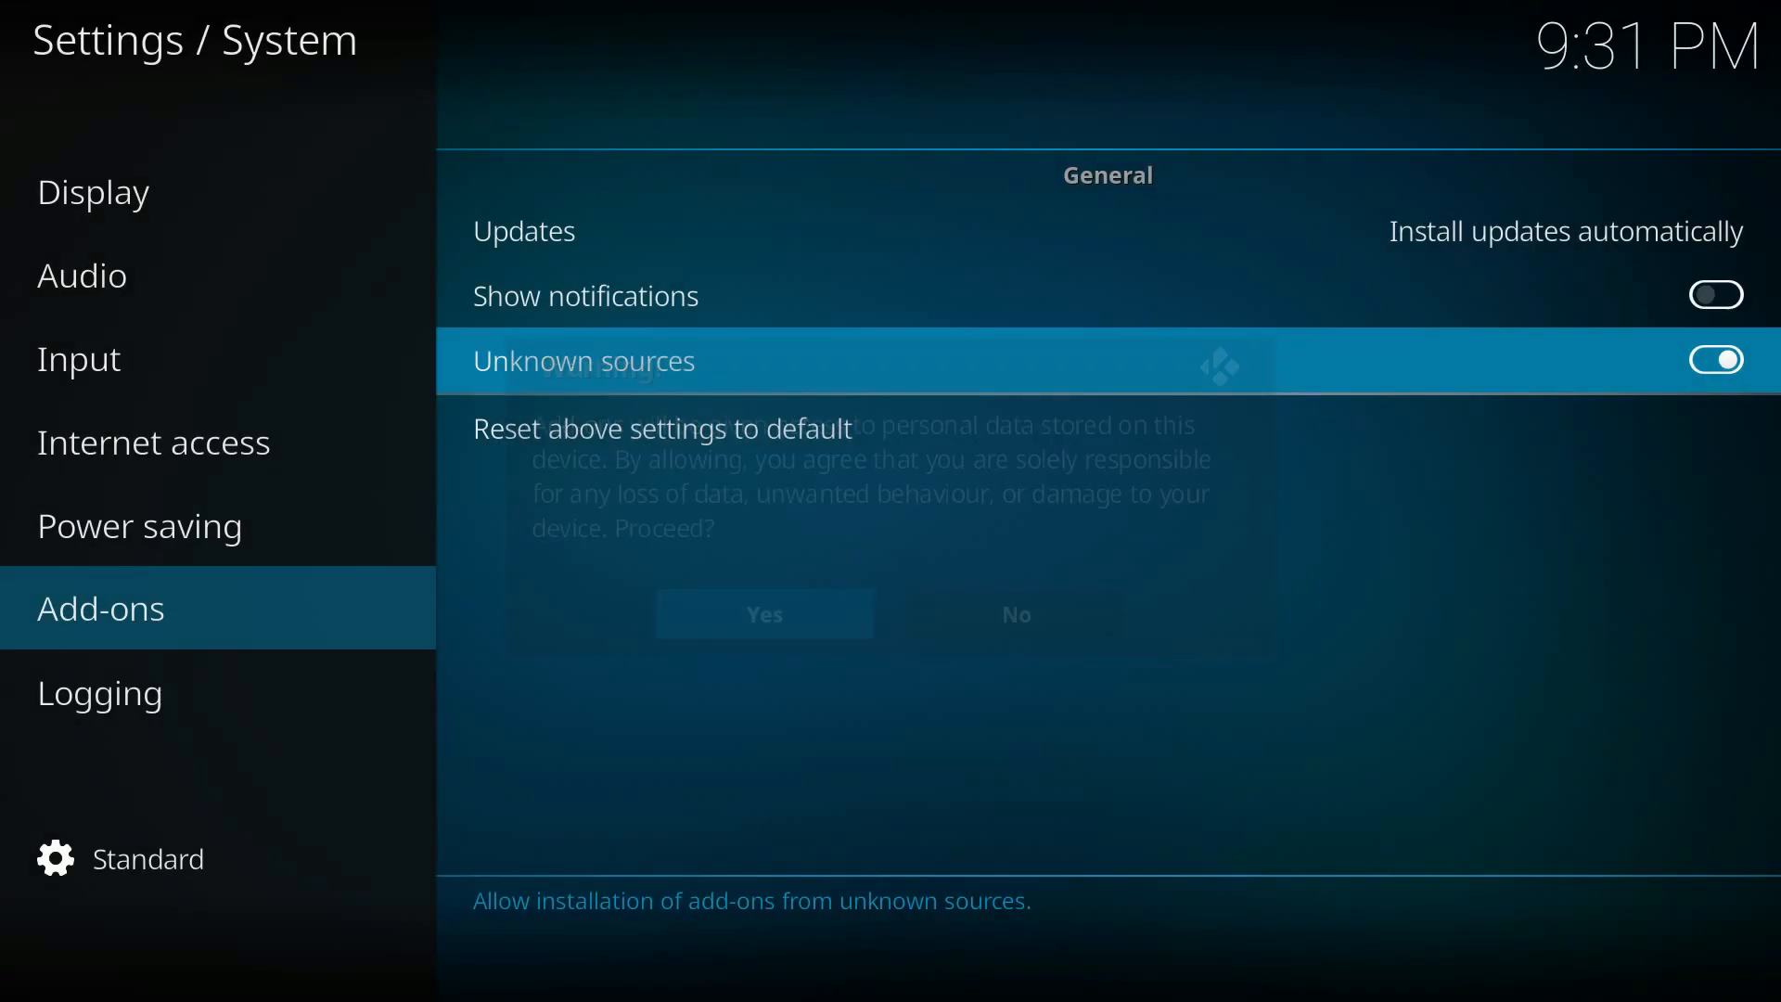
key(Escape)
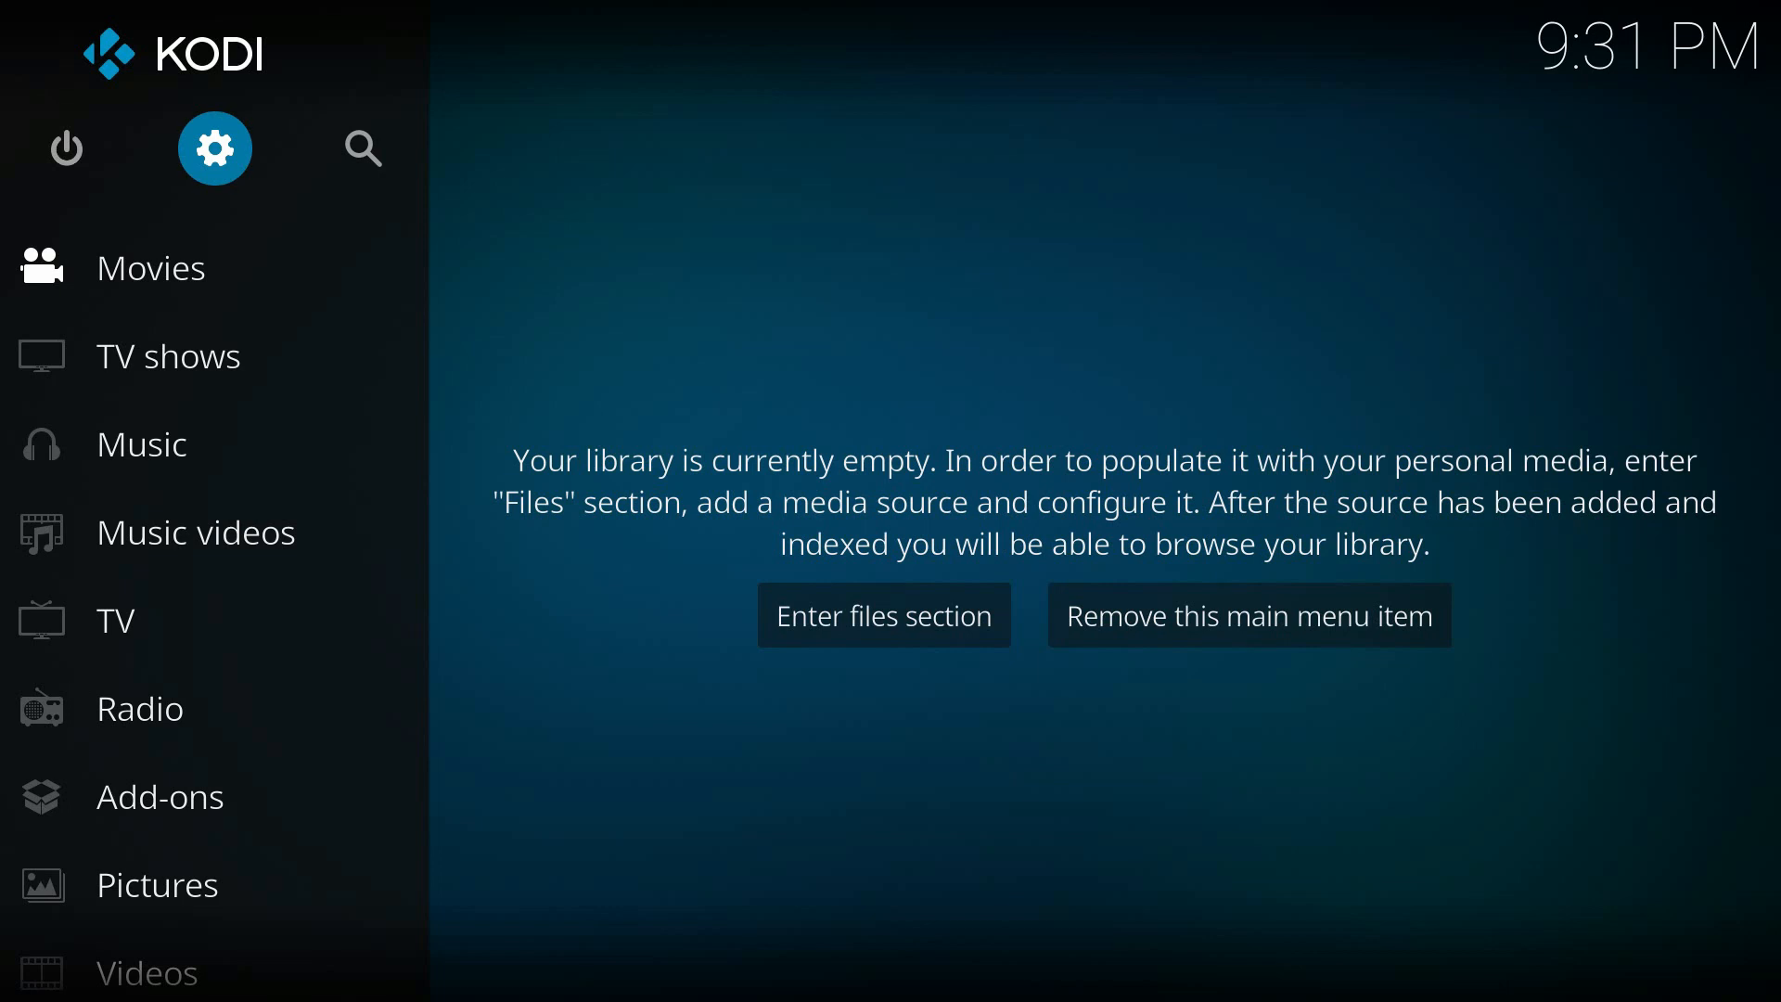
Open the Add-ons section and enter the Add-on browser.
key(Down)
key(Down)
key(Down)
key(Down)
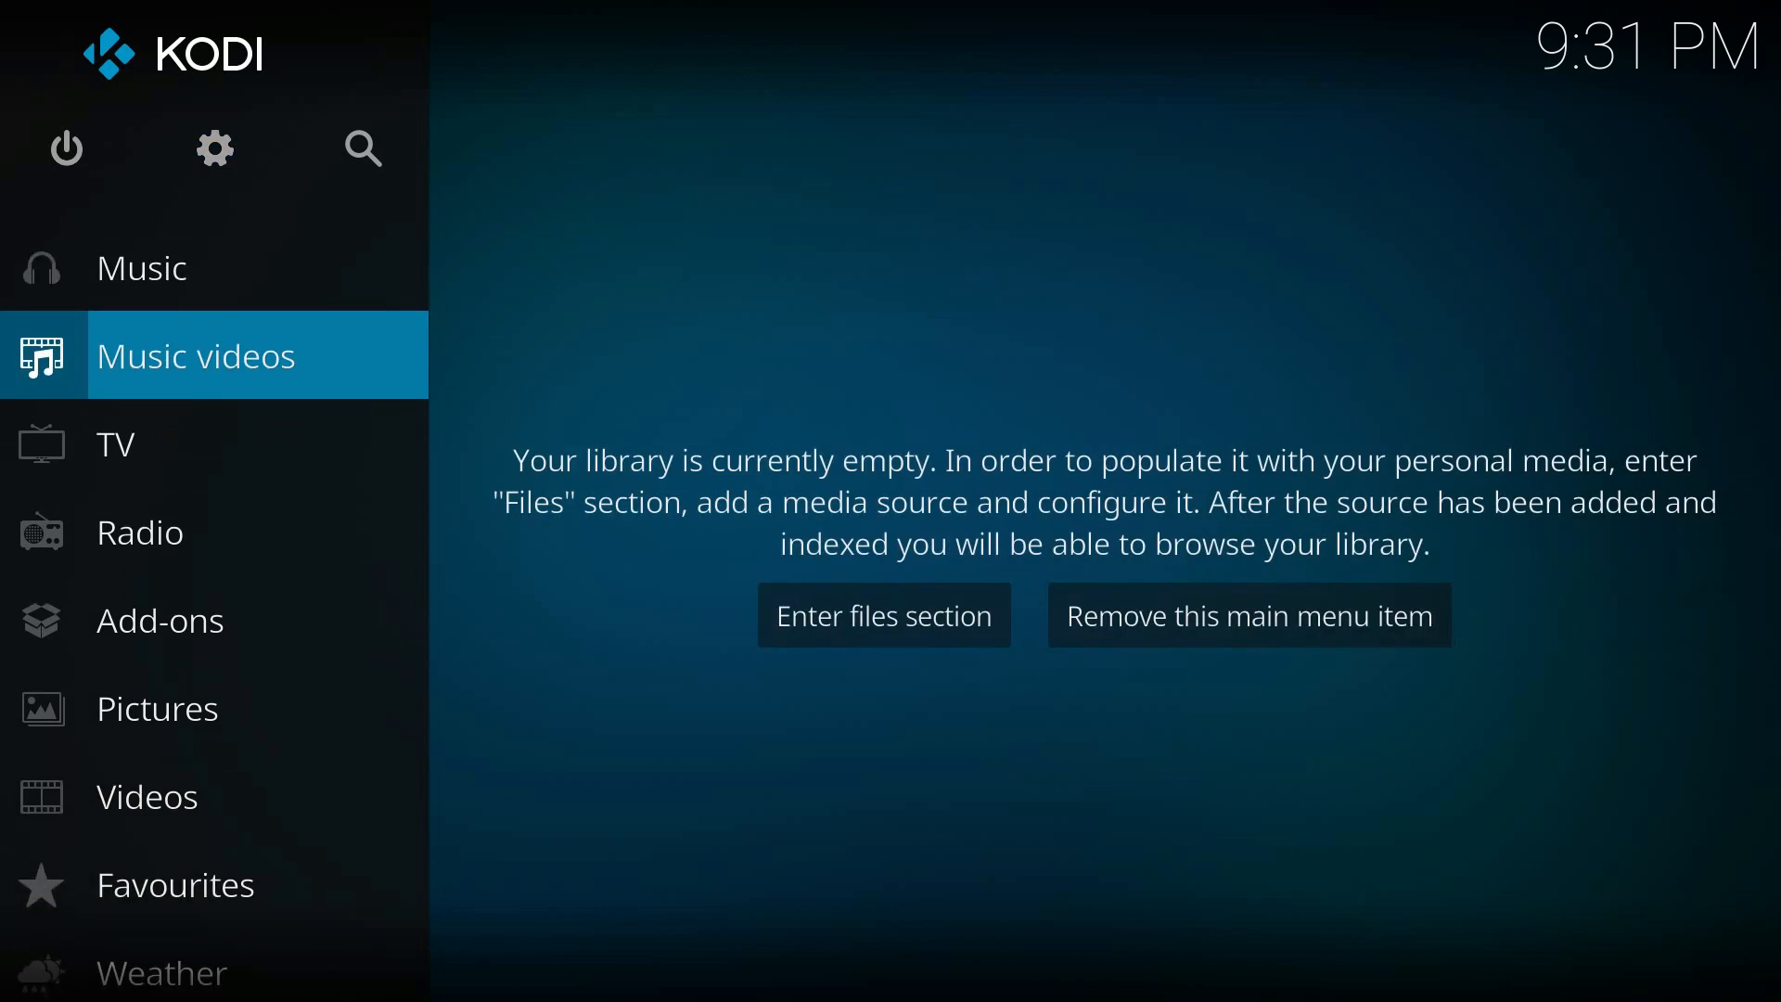
key(Down)
key(Down)
key(Down)
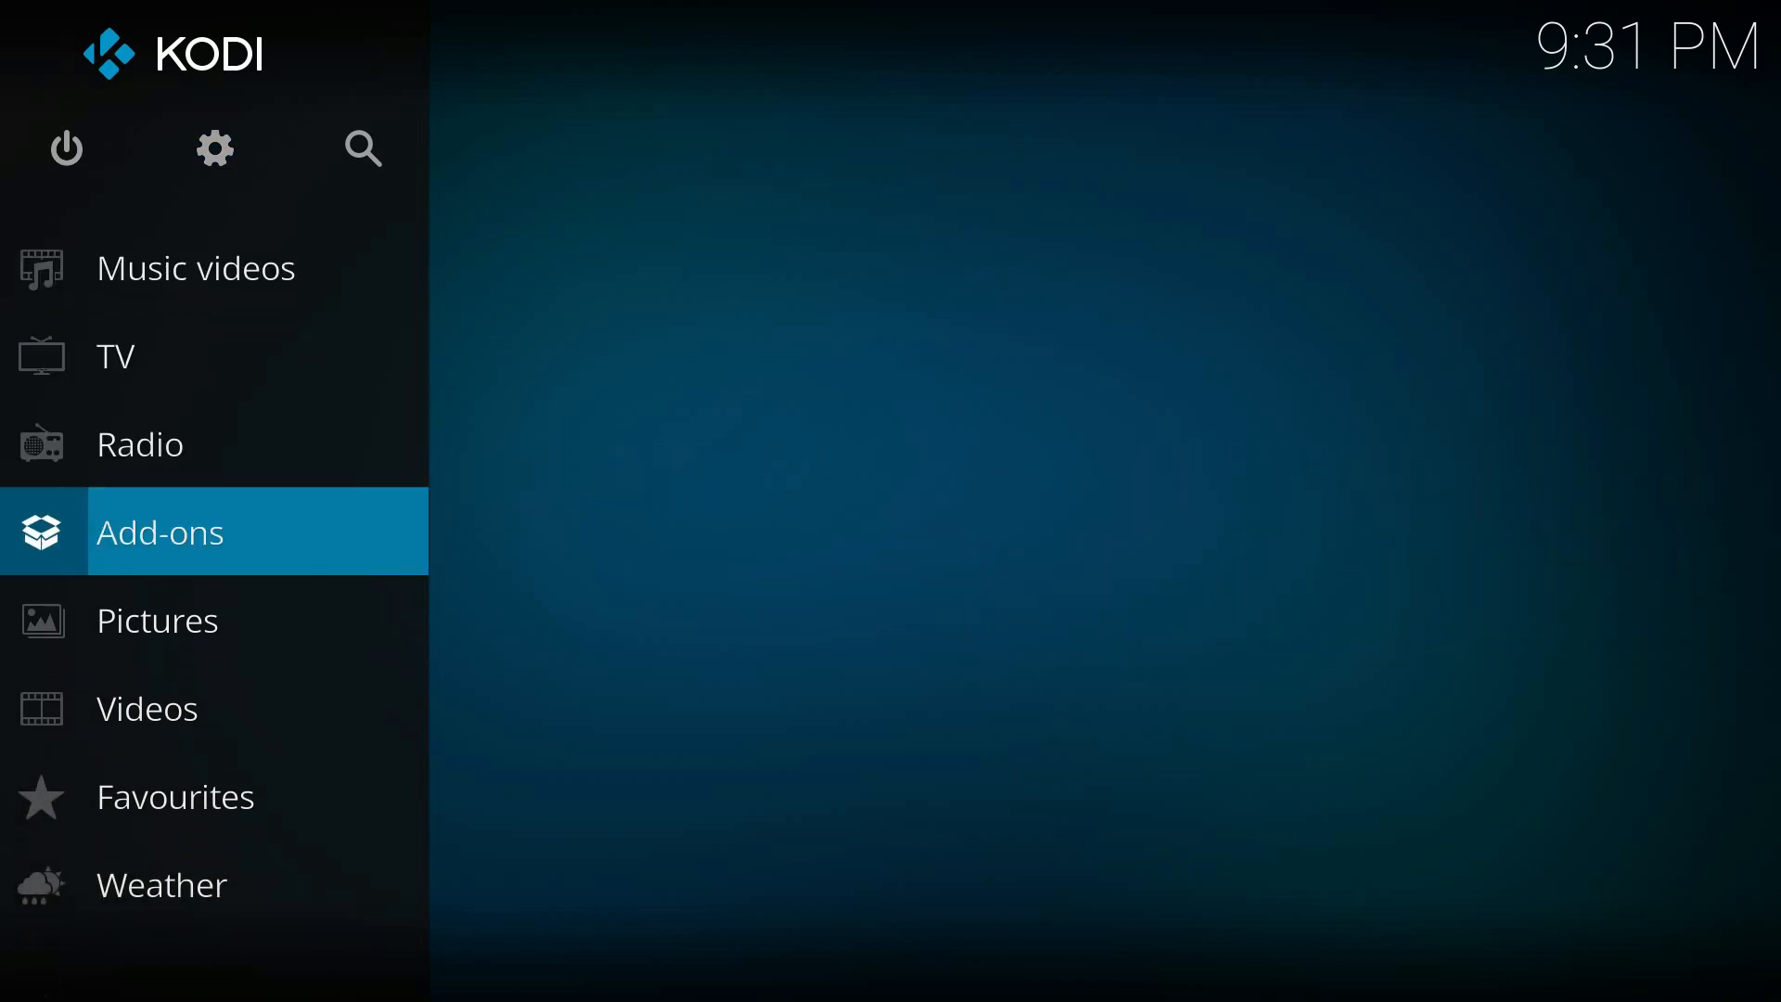
key(Return)
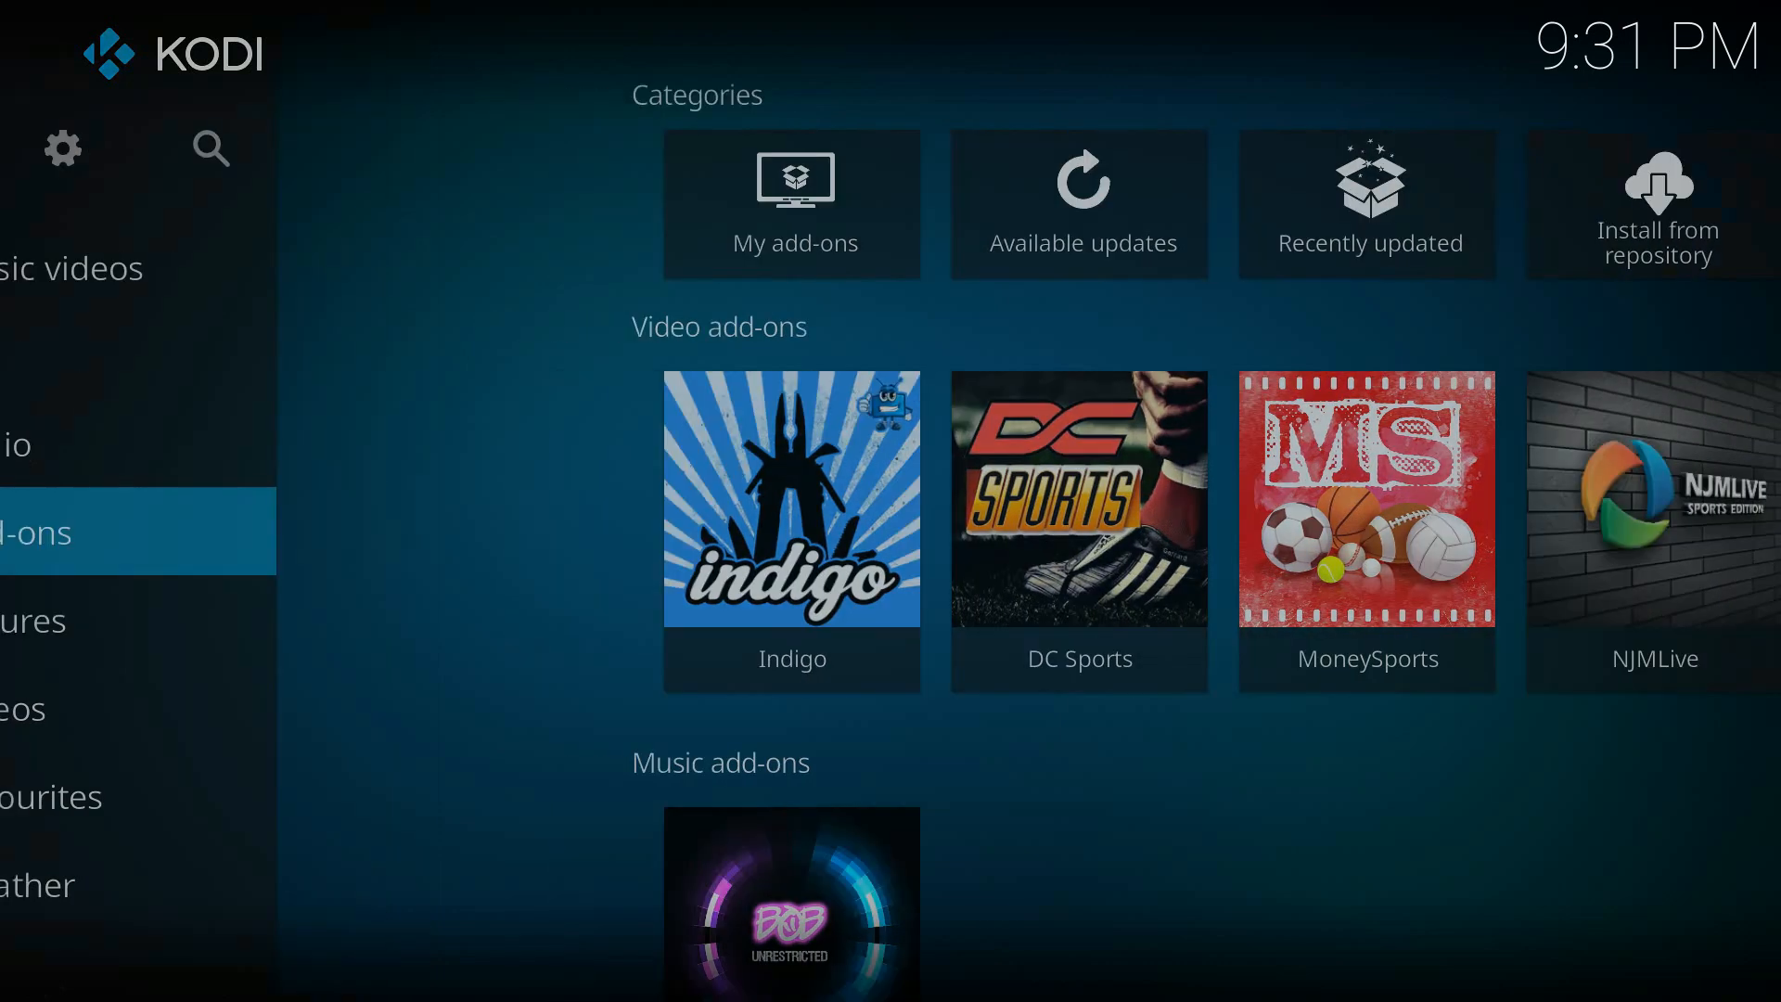
key(Up)
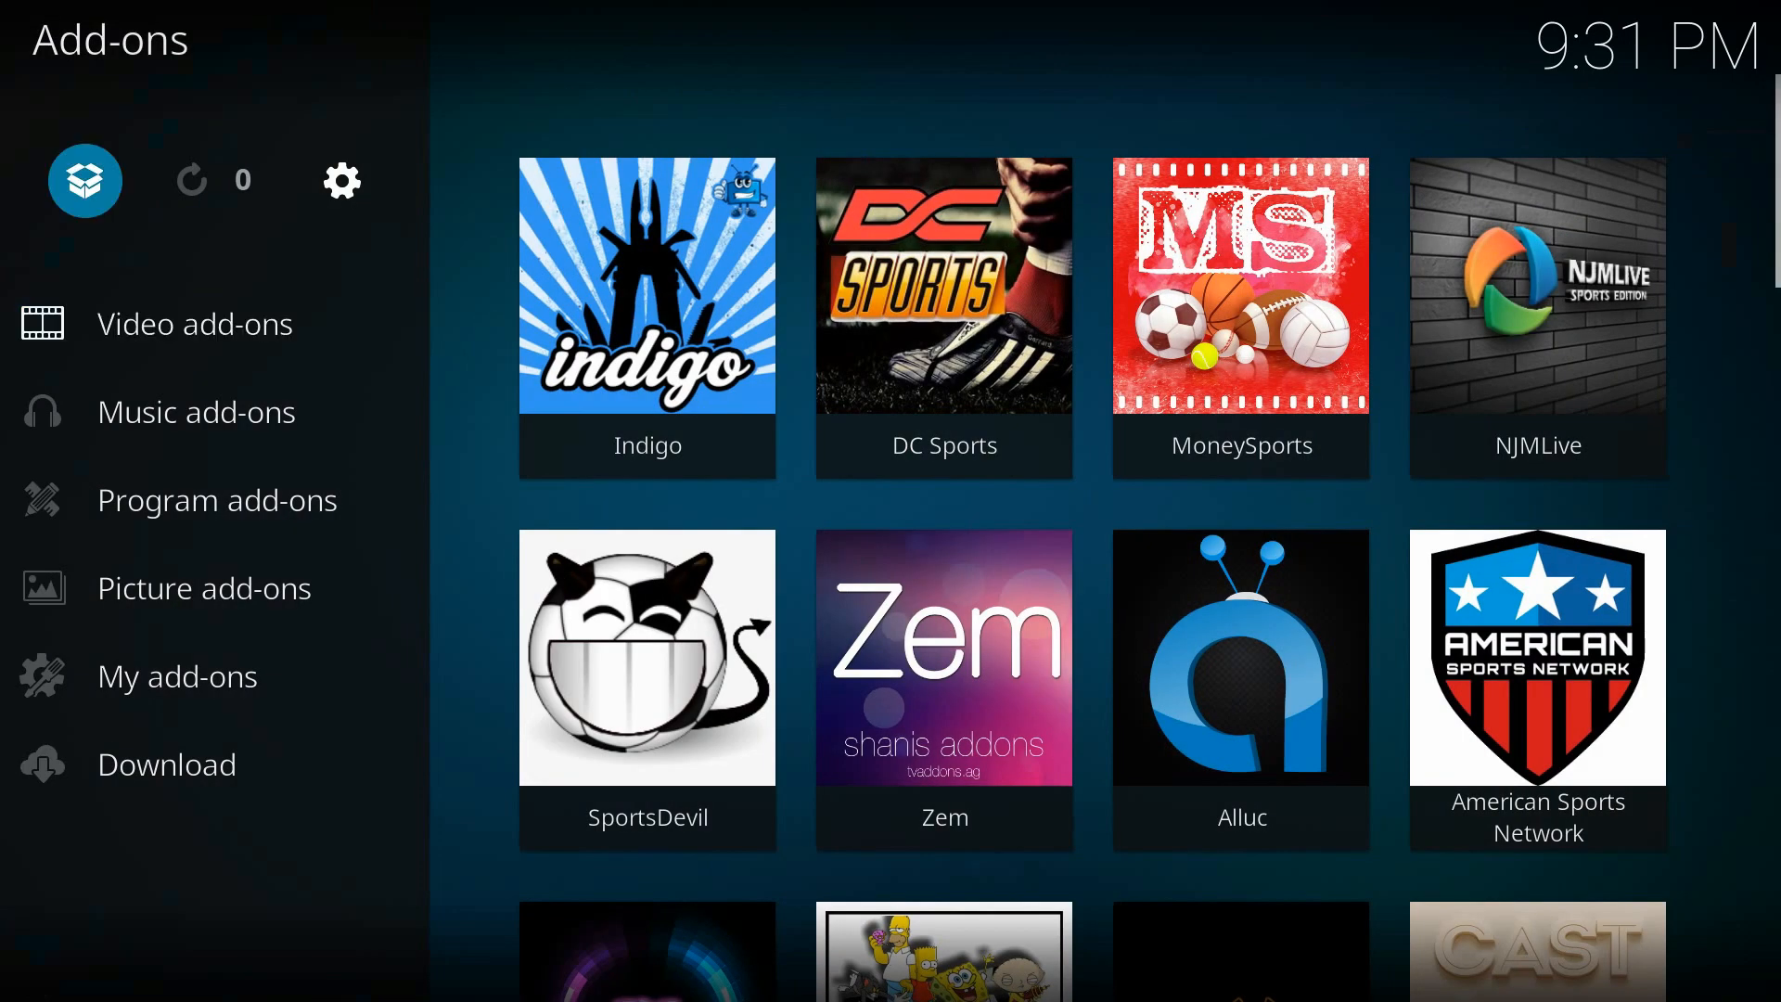
key(Return)
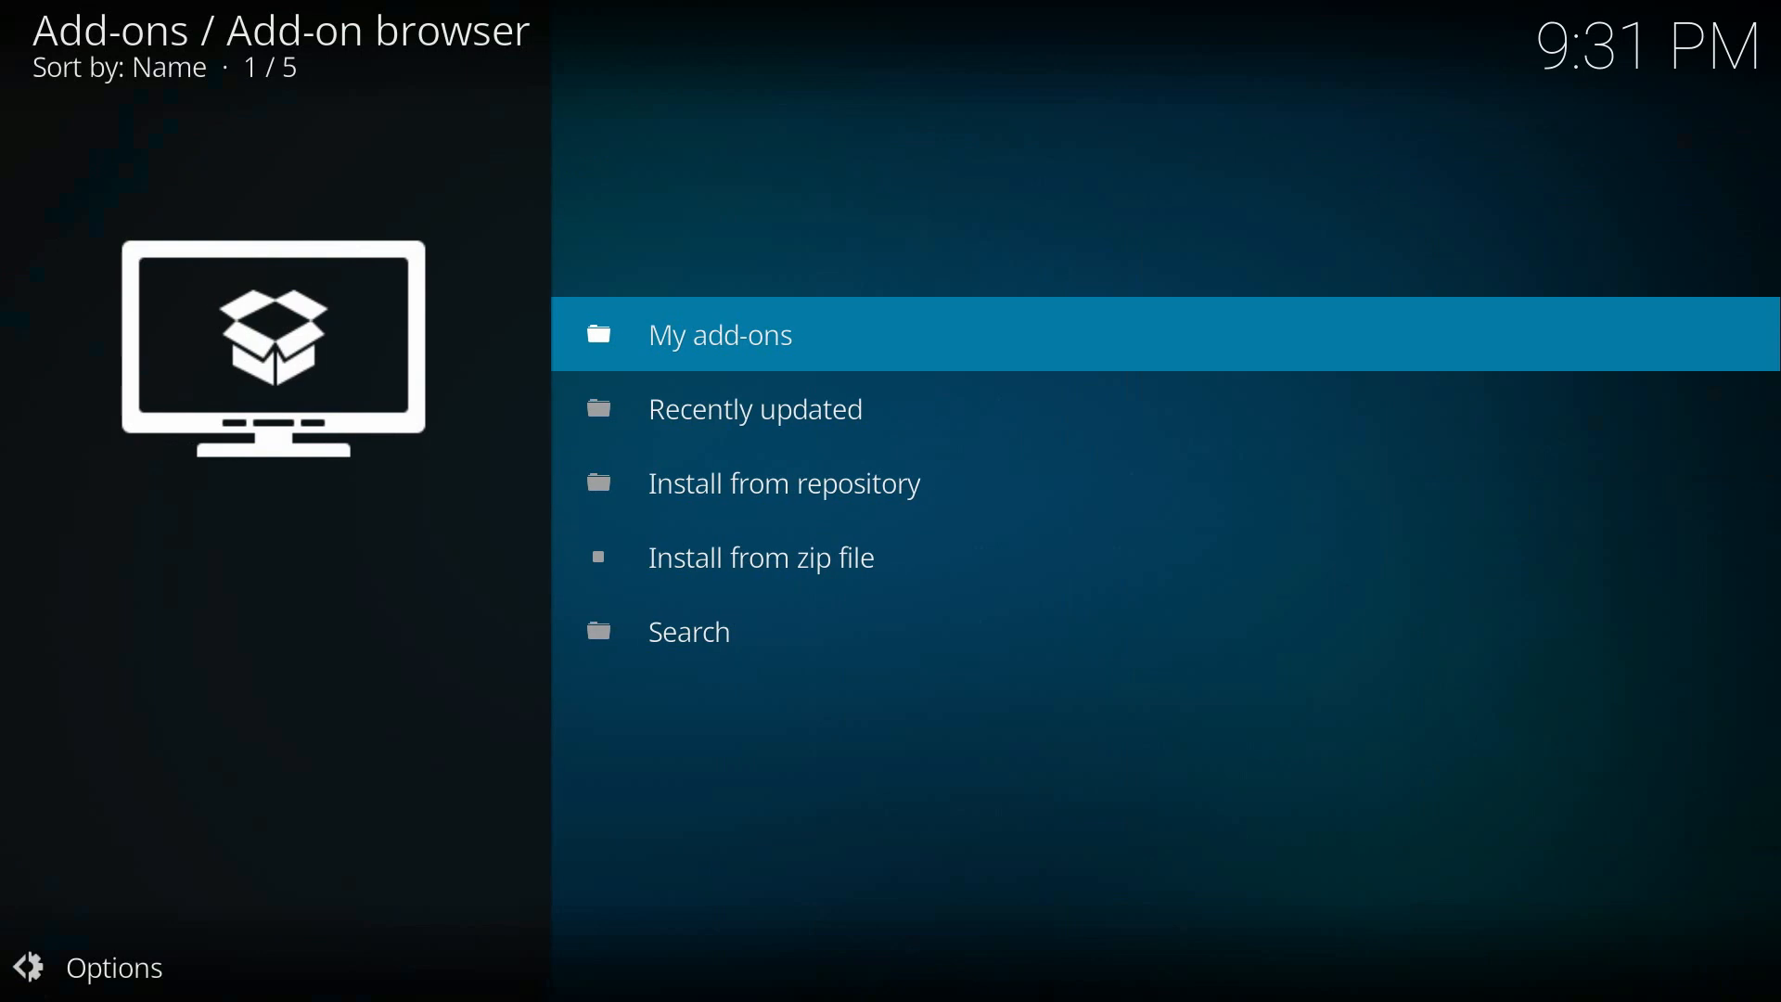
Start an installation with Install from zip file.
key(Down)
key(Down)
key(Down)
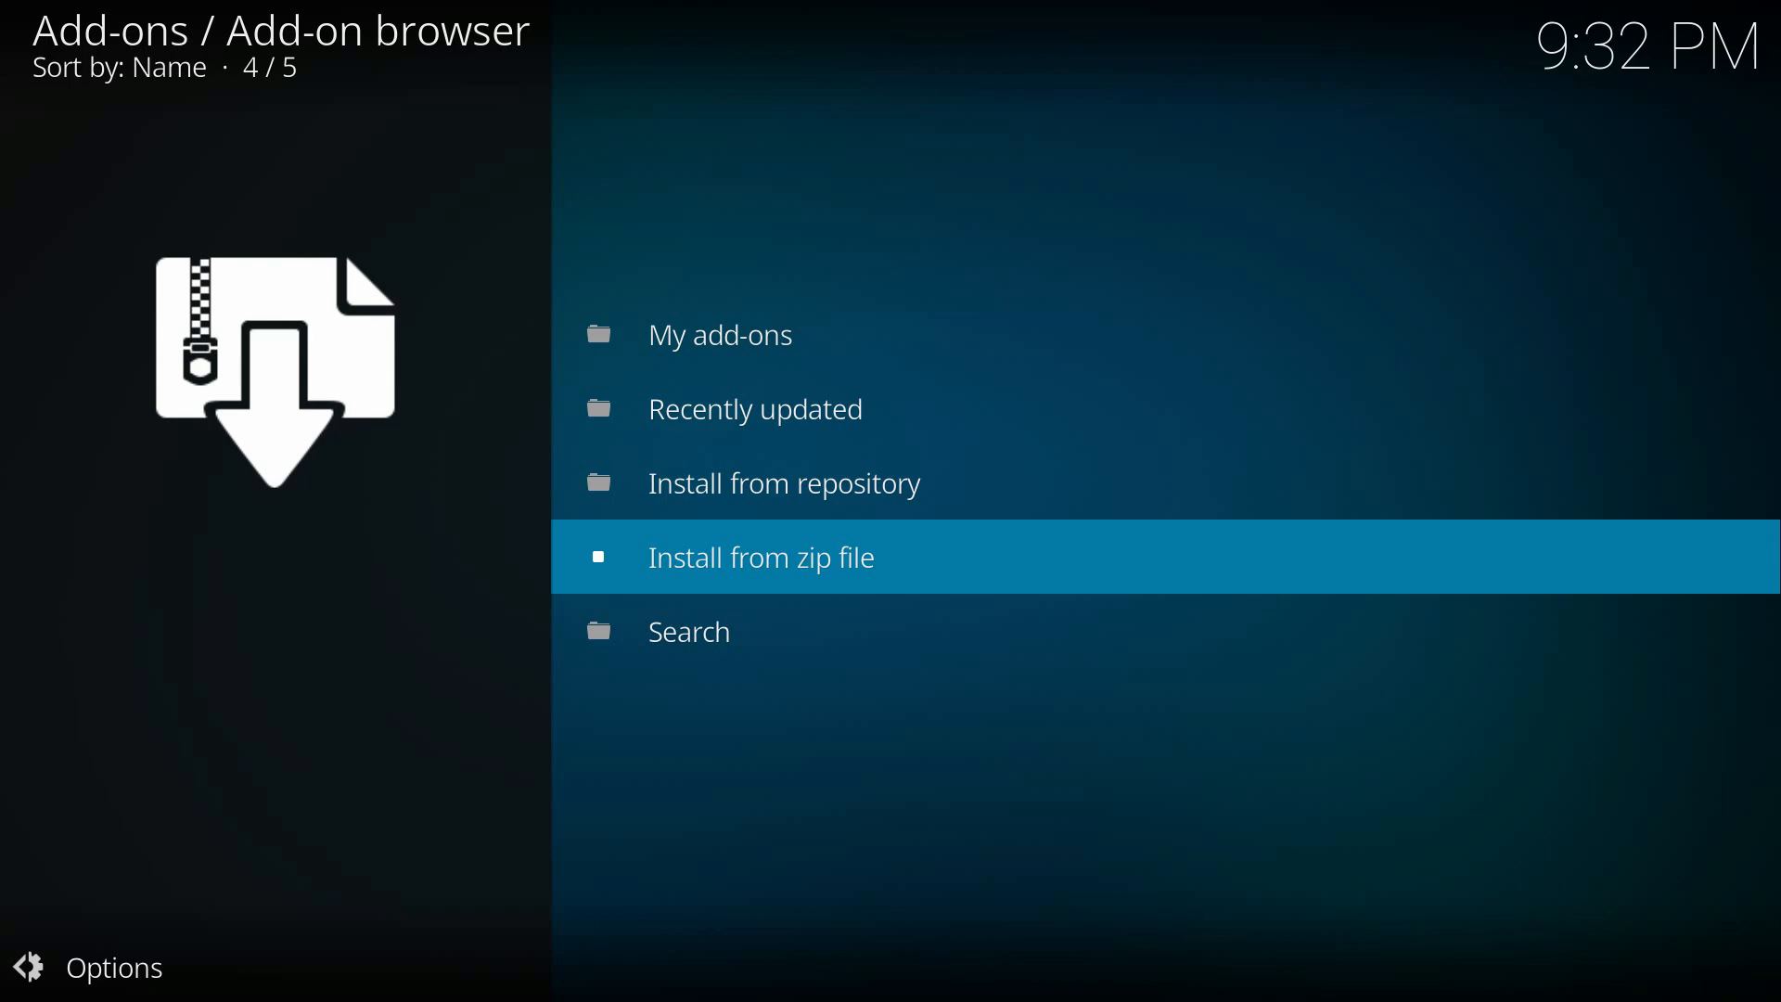
key(Return)
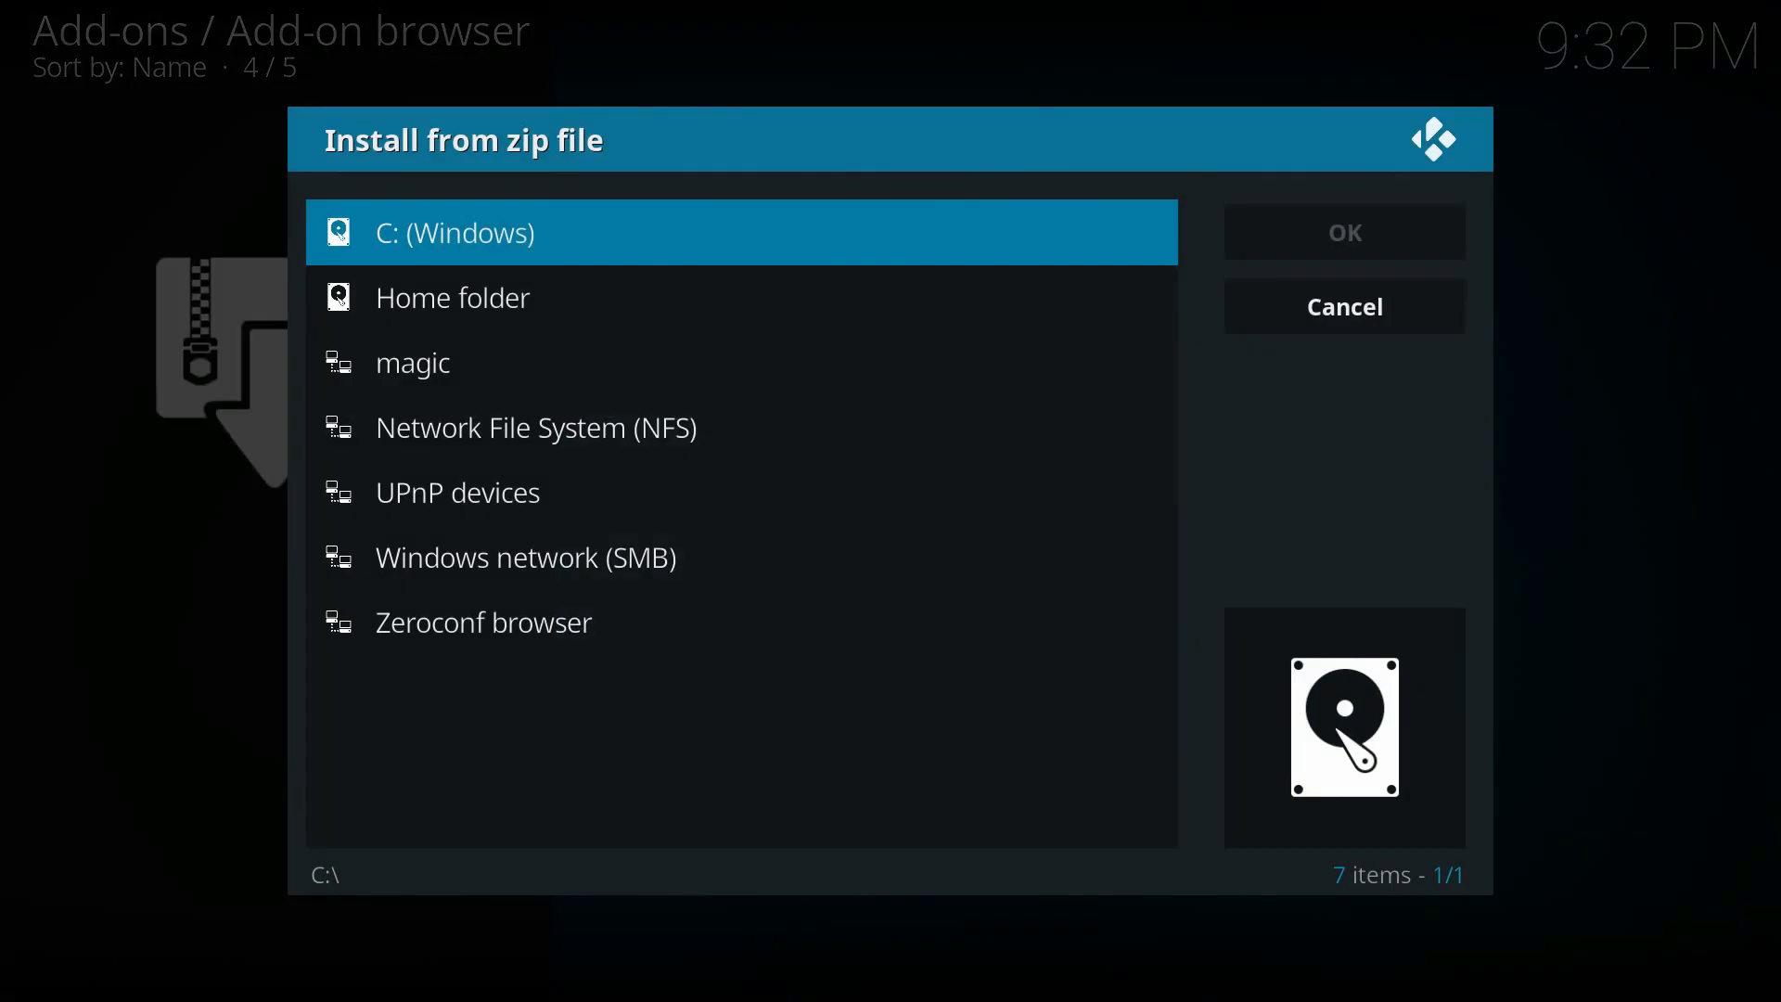
Browse to the Users folder on C: (Windows) and open the personal user folder.
key(Return)
key(Down)
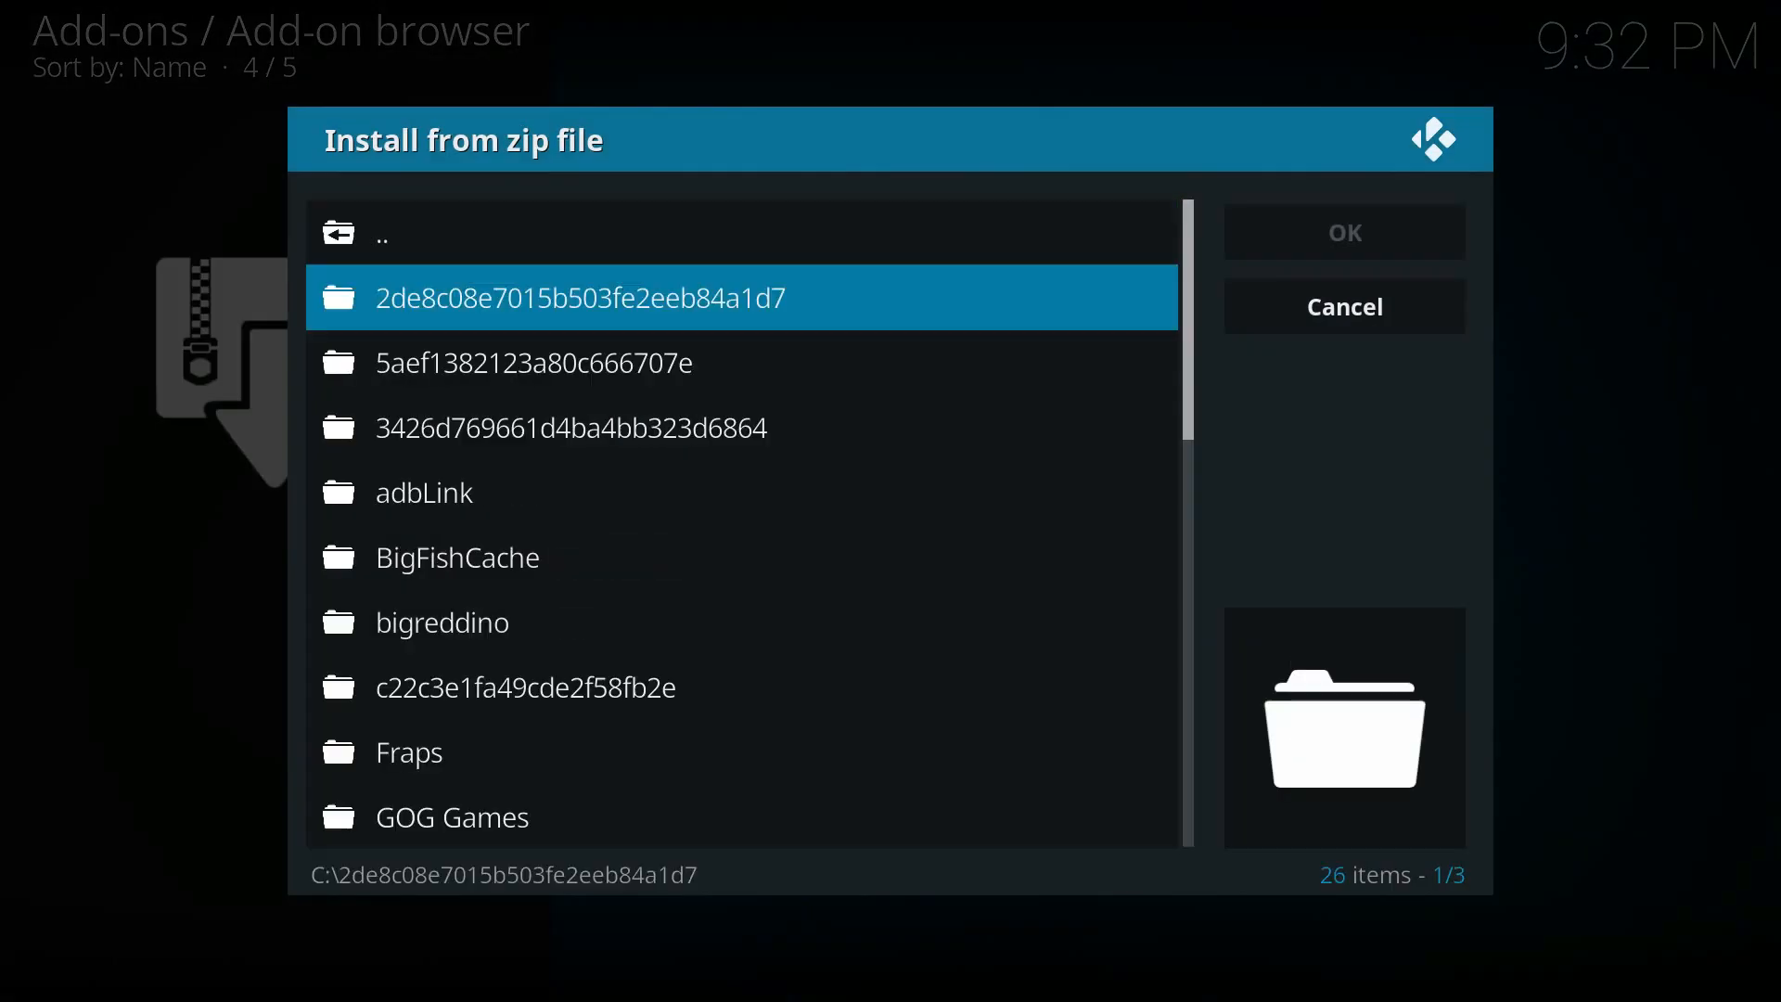
key(Up)
key(Up)
key(Up)
key(Return)
key(Down)
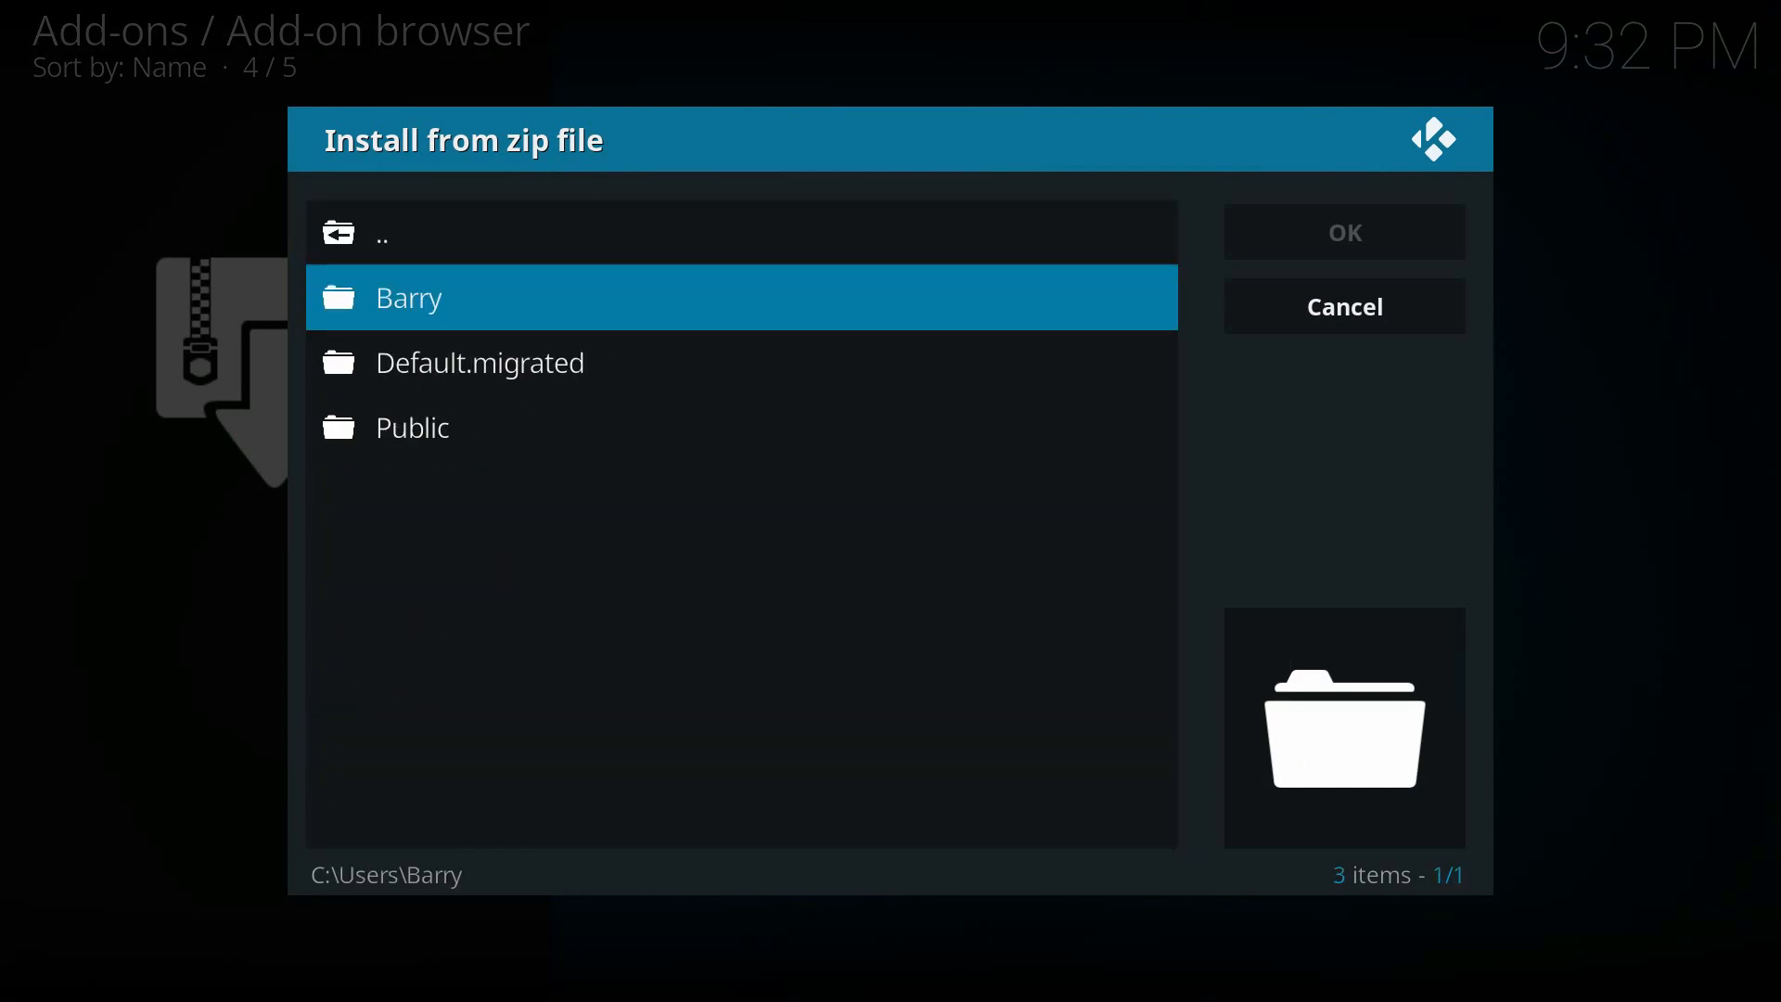
key(Return)
Open the Downloads folder inside the personal user folder.
key(Down)
key(Down)
key(Down)
key(Down)
key(Down)
key(Down)
key(Return)
Install the skin from skin.xonfluence-master.zip in the Downloads folder.
key(Down)
key(Down)
key(Down)
key(Down)
key(Down)
key(Down)
key(Down)
key(Down)
key(Down)
key(Down)
key(Down)
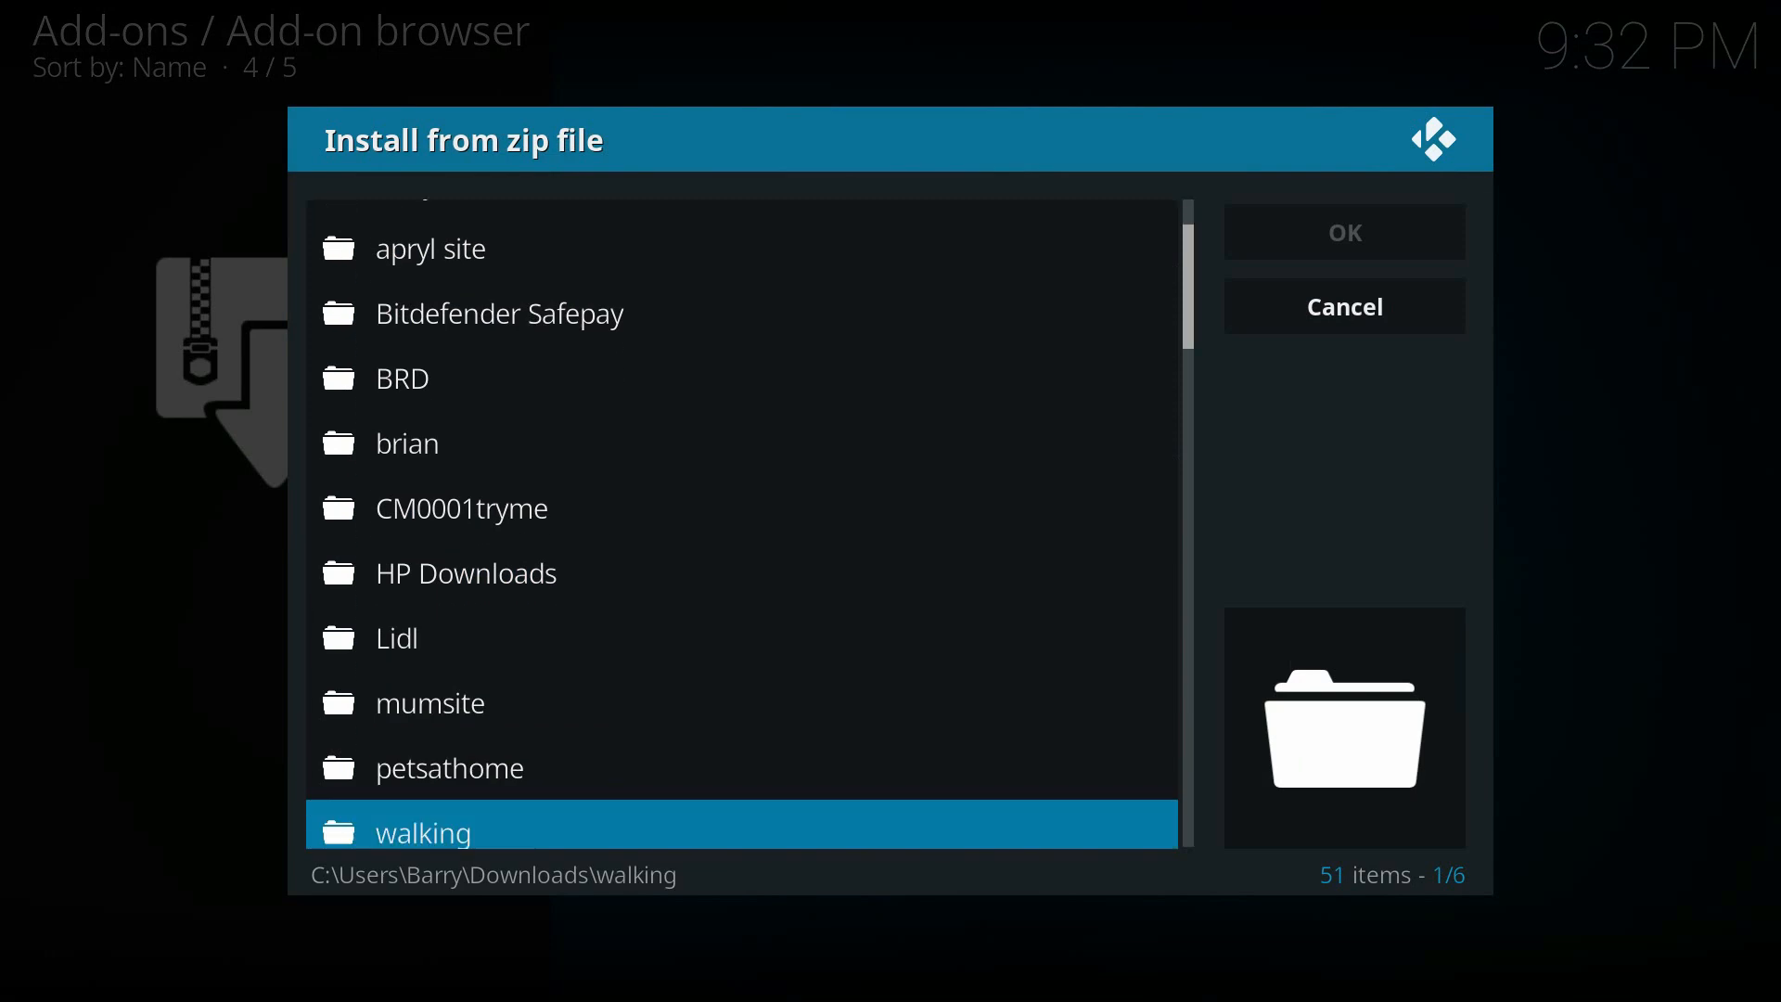
key(Down)
key(Down)
key(Down)
key(Down)
key(Down)
key(Down)
key(Down)
key(Down)
key(Down)
key(Down)
key(Down)
key(Down)
key(Down)
key(Down)
key(Down)
key(Down)
key(Down)
key(Down)
key(Down)
key(Down)
key(Down)
key(Down)
key(Down)
key(Down)
key(Down)
key(Down)
key(Down)
key(Down)
key(Down)
key(Down)
key(Down)
key(Down)
key(Down)
key(Down)
key(Down)
key(Down)
key(Down)
key(Down)
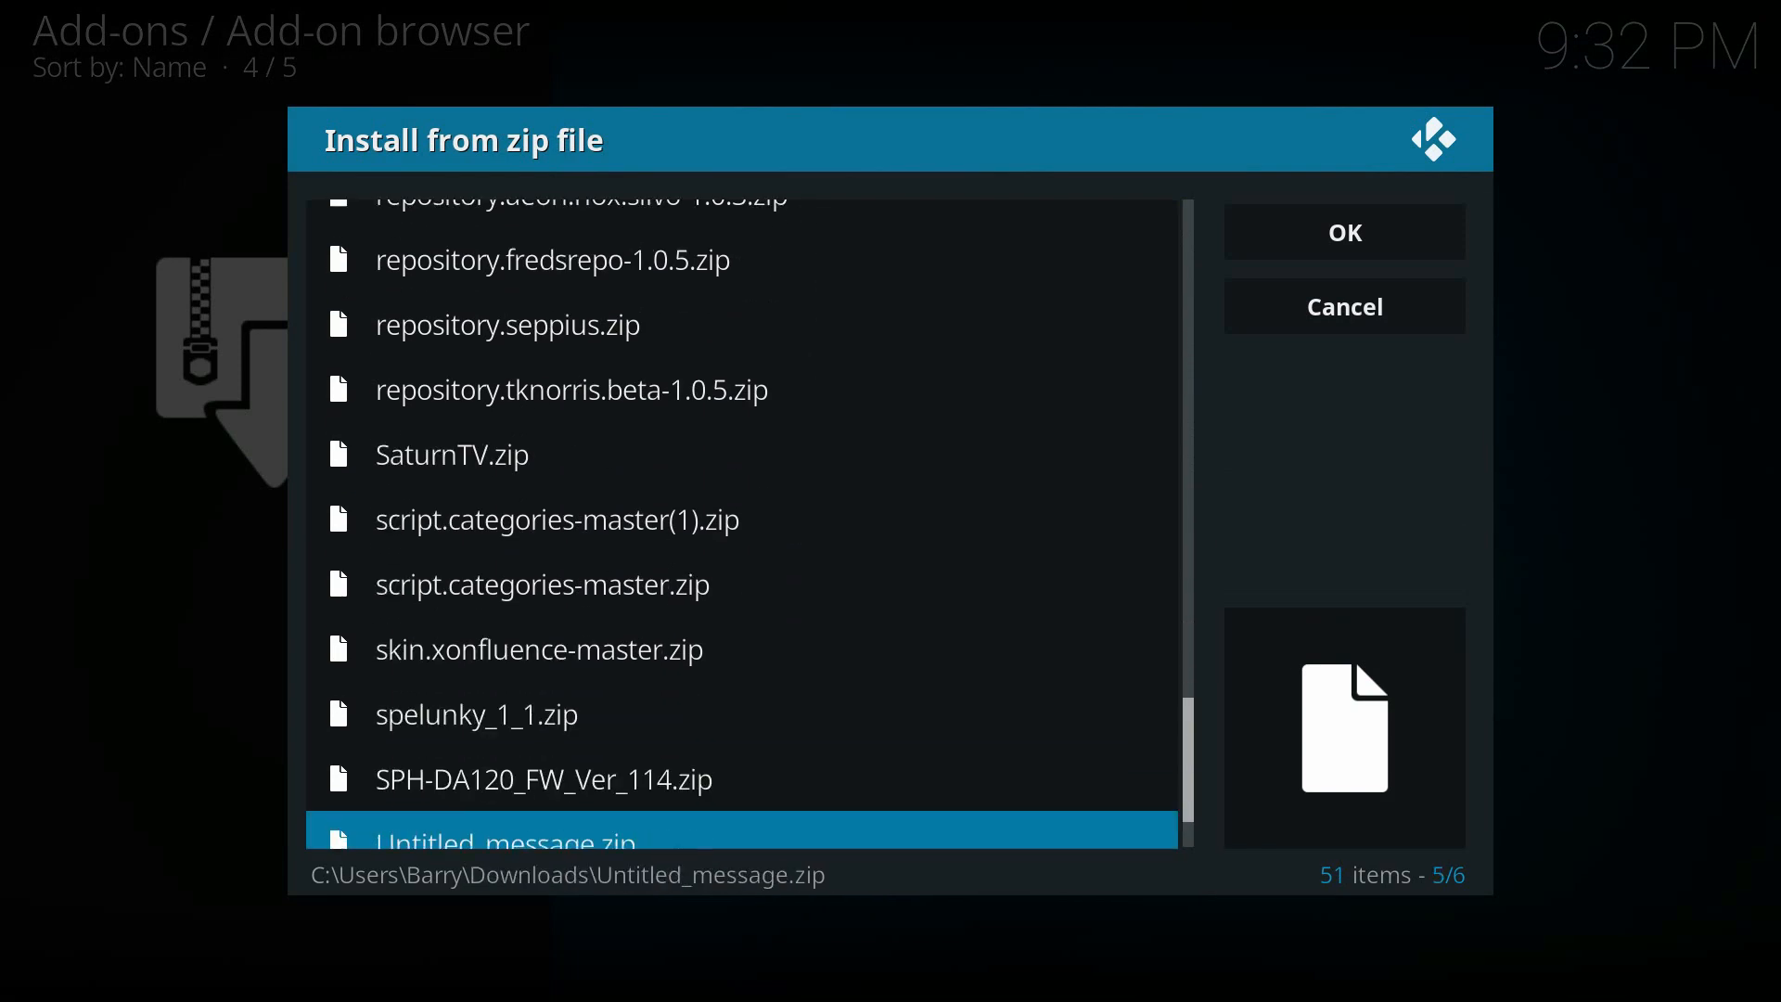
key(Up)
key(Up)
key(Up)
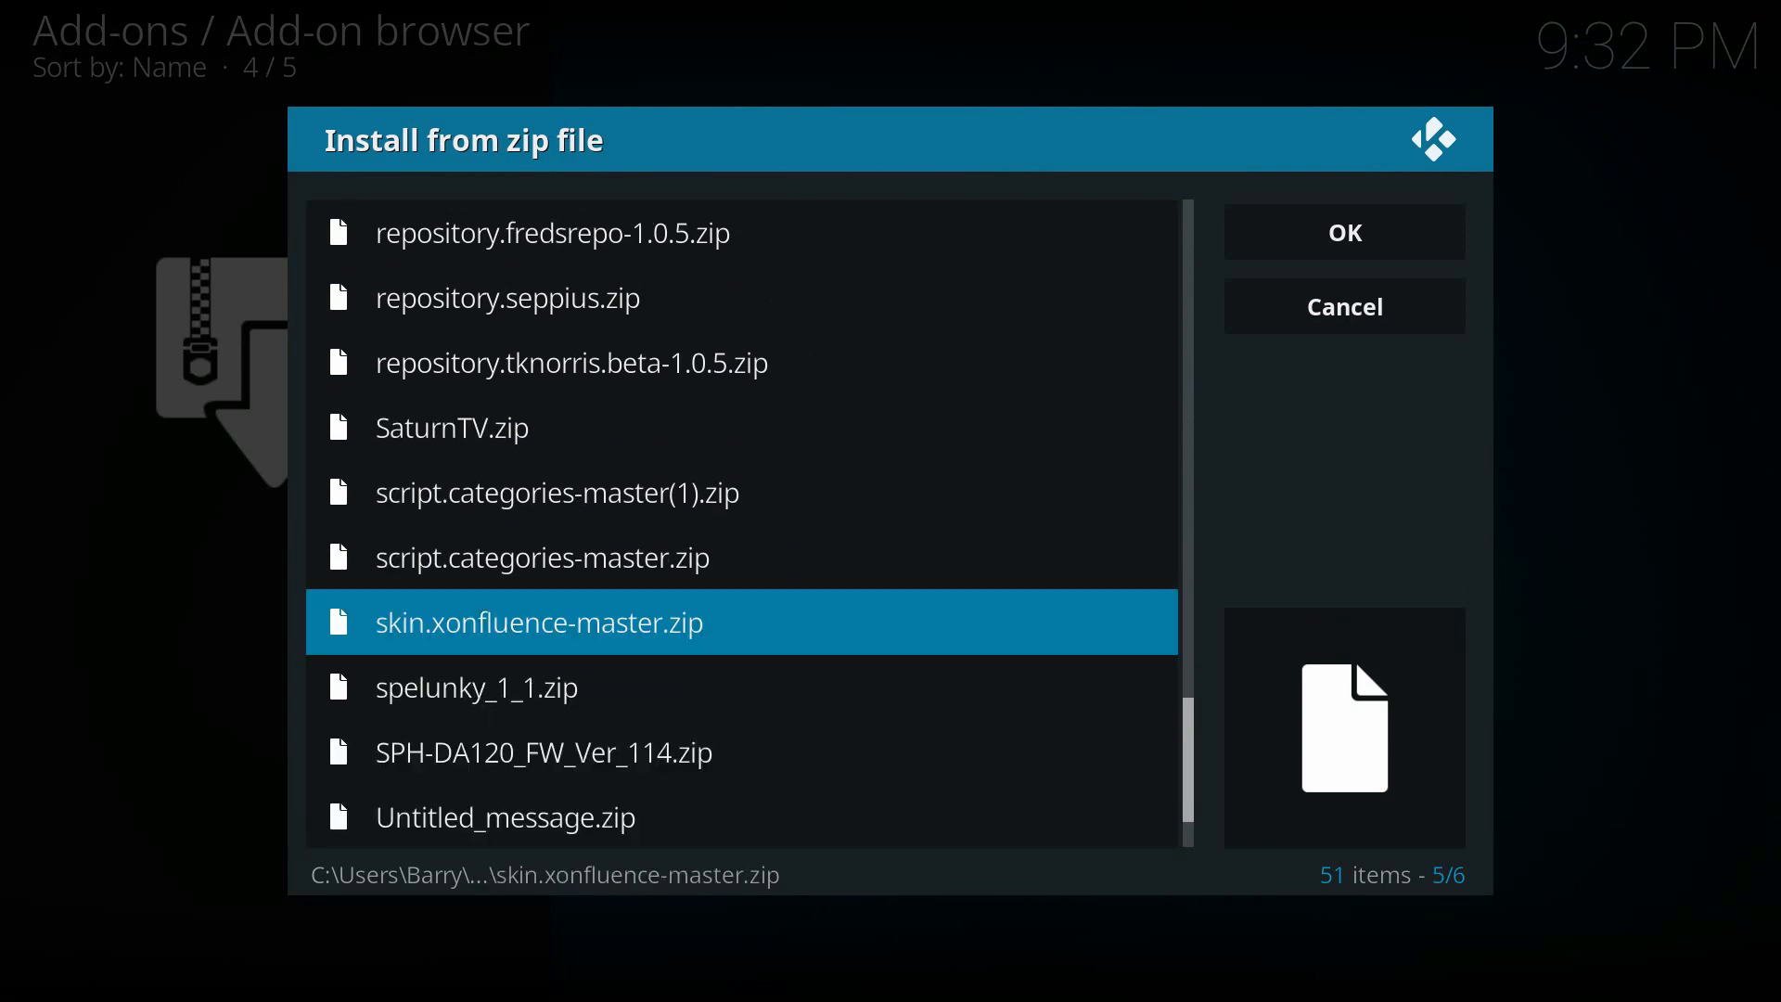
key(Return)
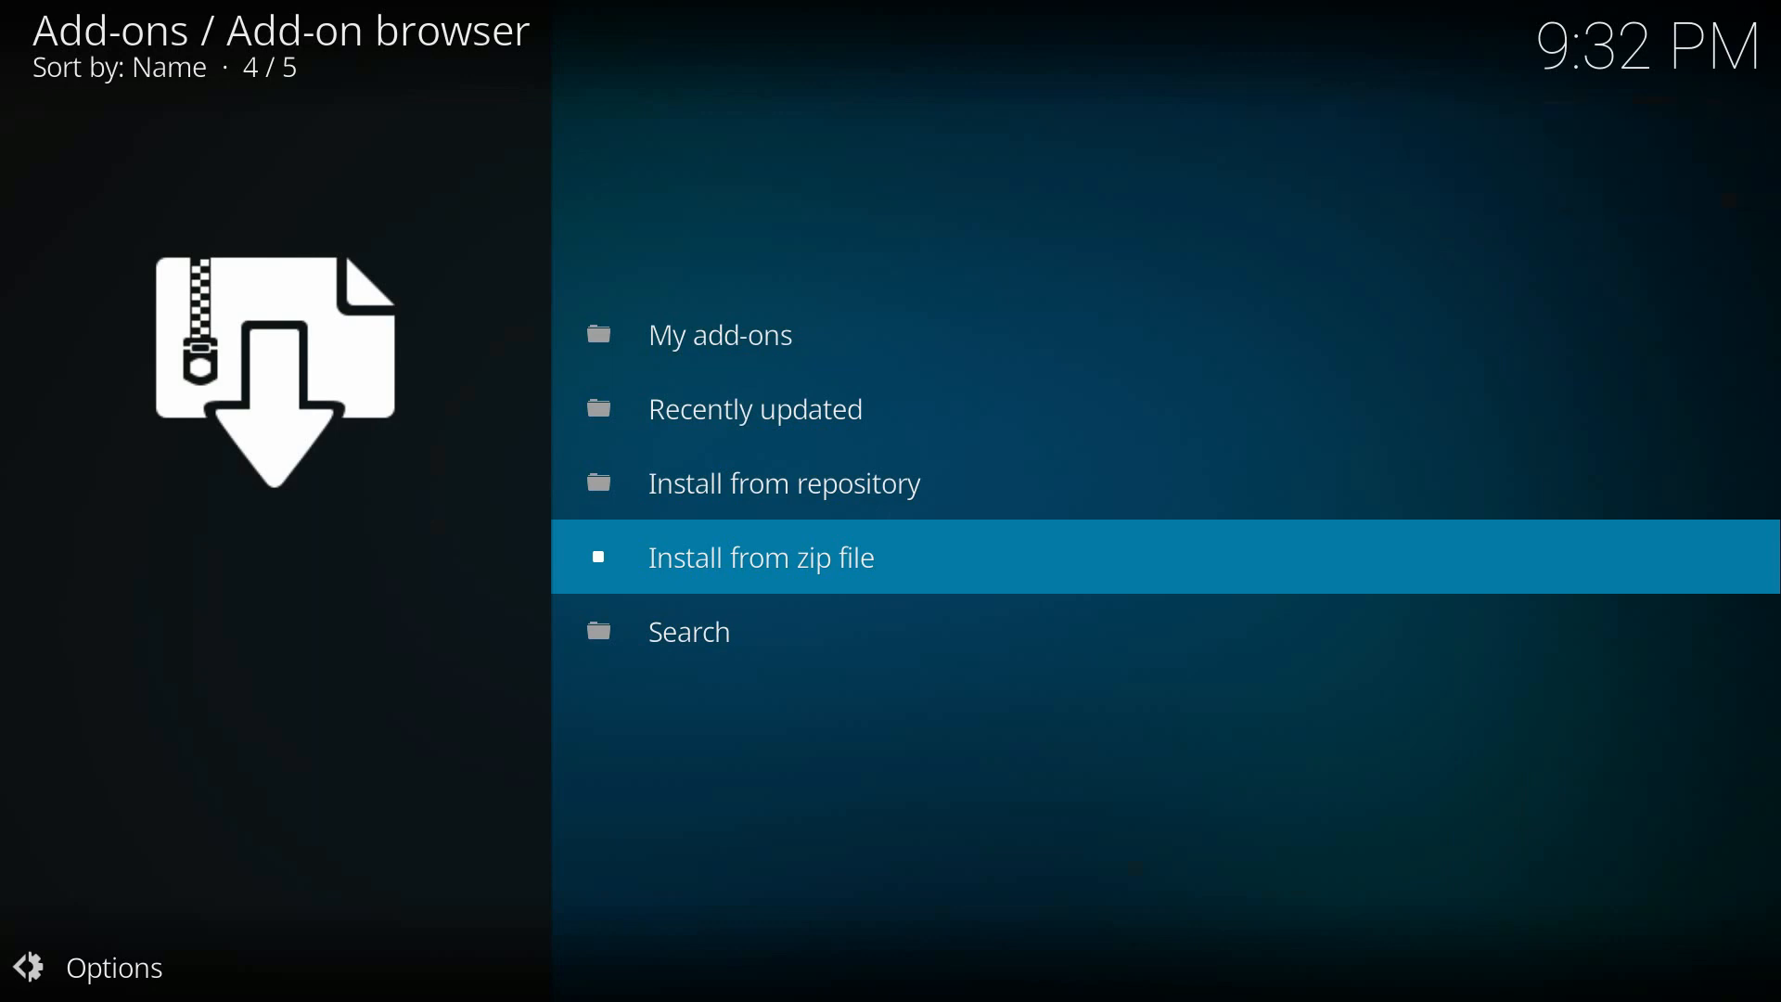
Leave the Add-on browser and open the System settings overview from the home screen.
key(BackSpace)
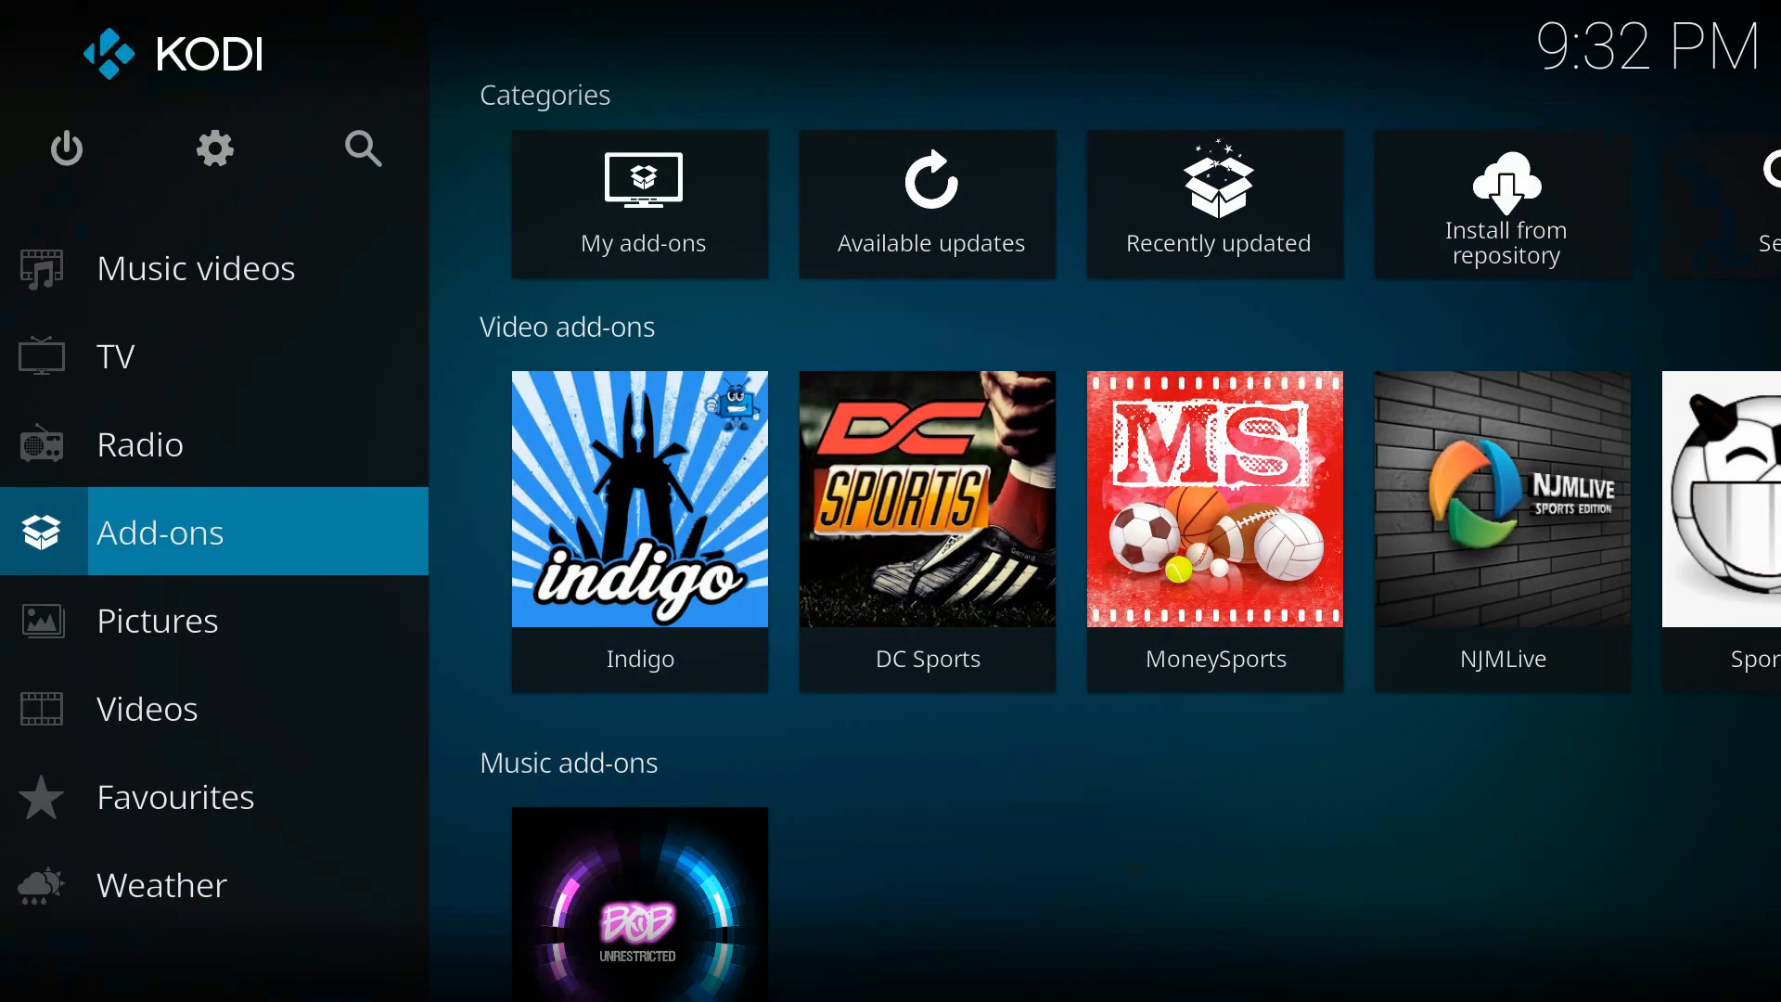
key(Up)
key(Up)
key(Up)
key(Up)
key(Up)
key(Up)
key(Up)
key(Return)
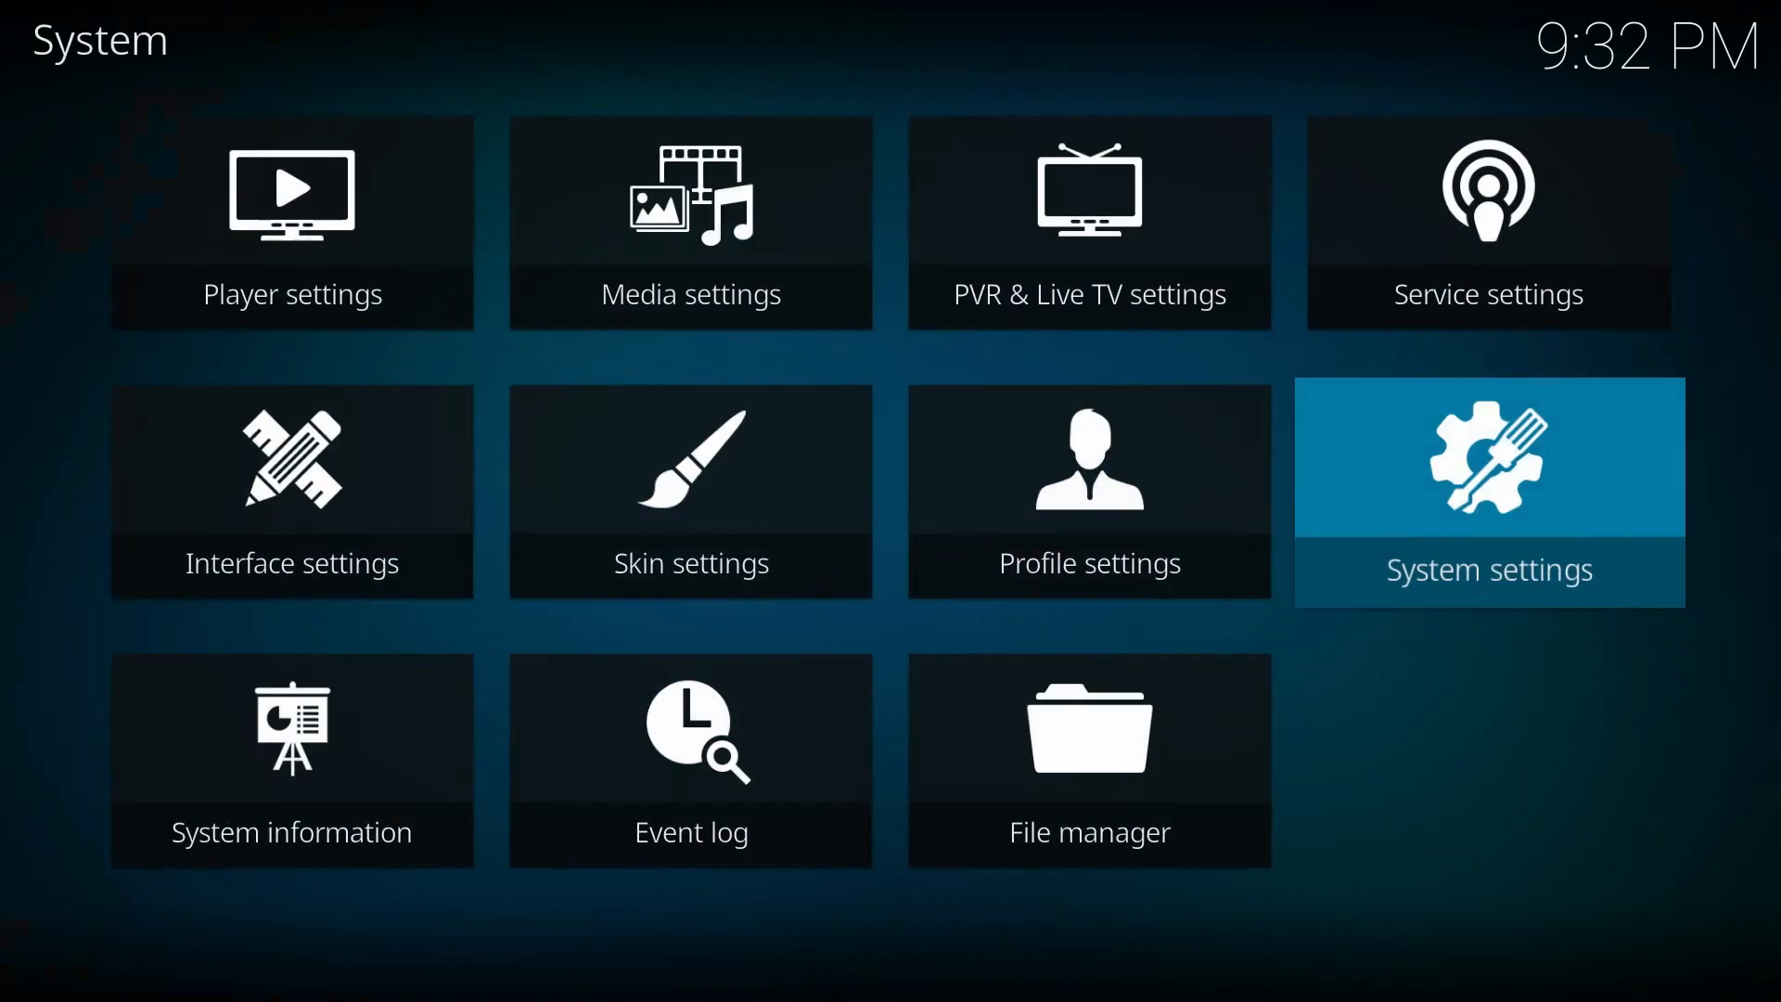
key(Left)
key(Left)
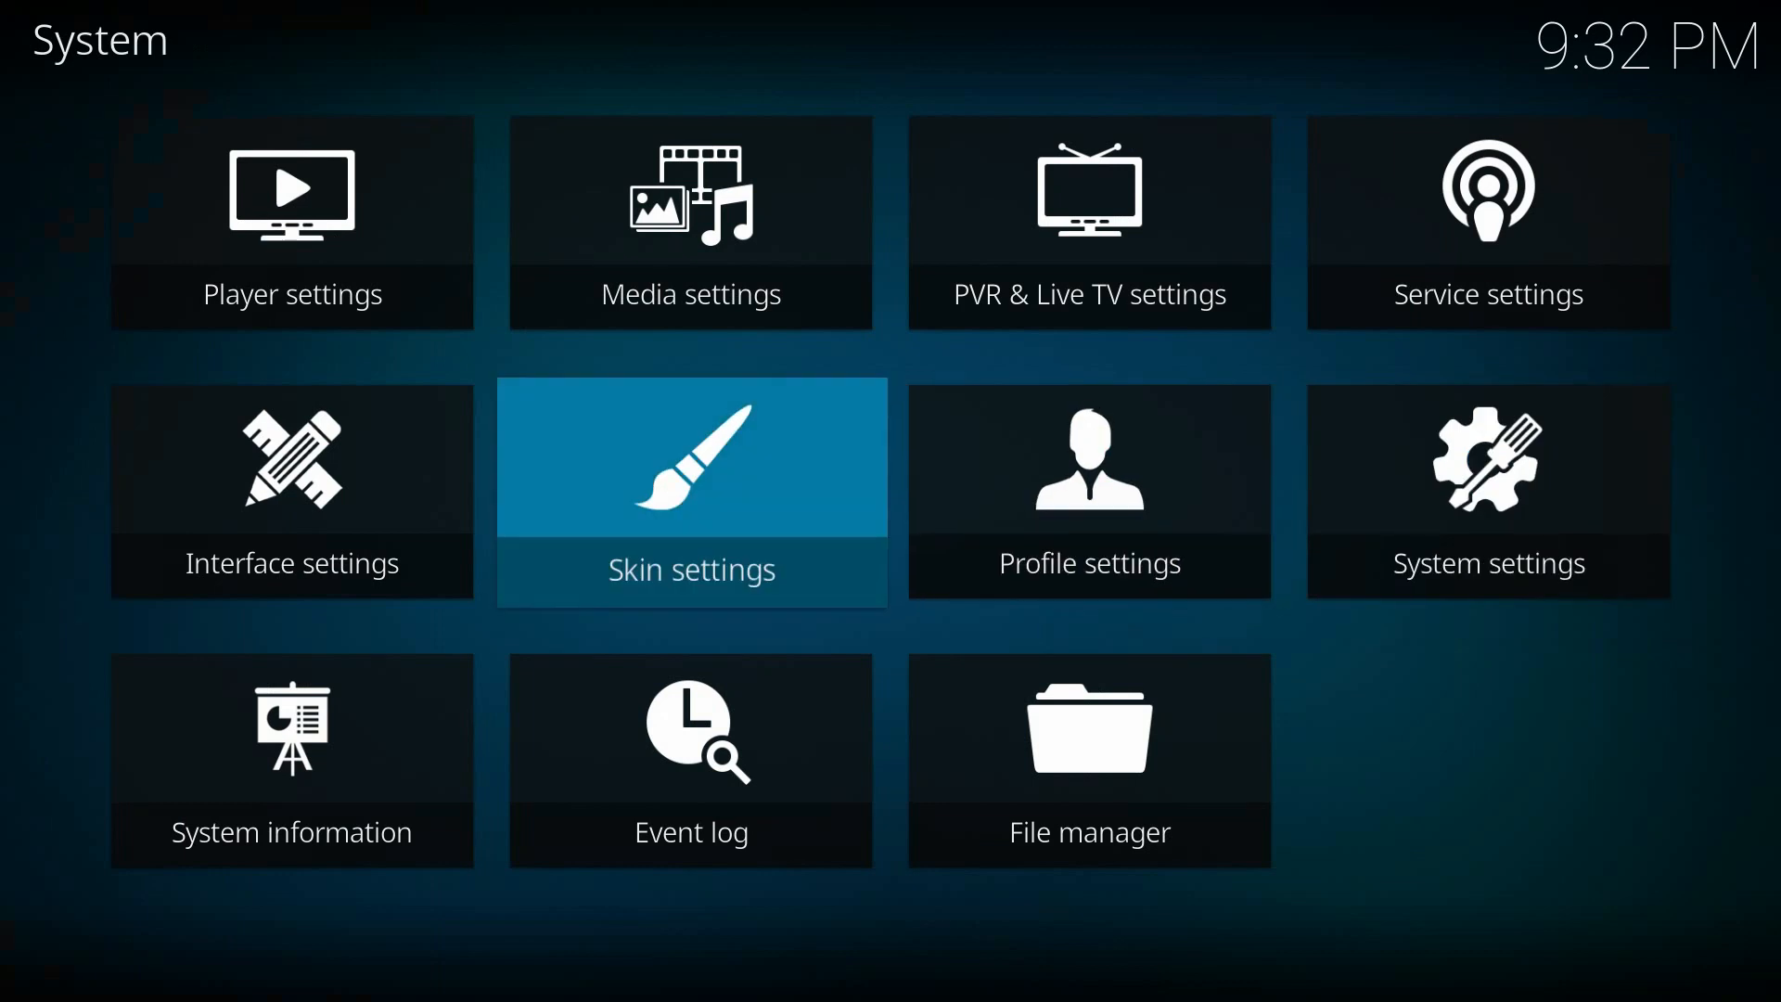
key(Return)
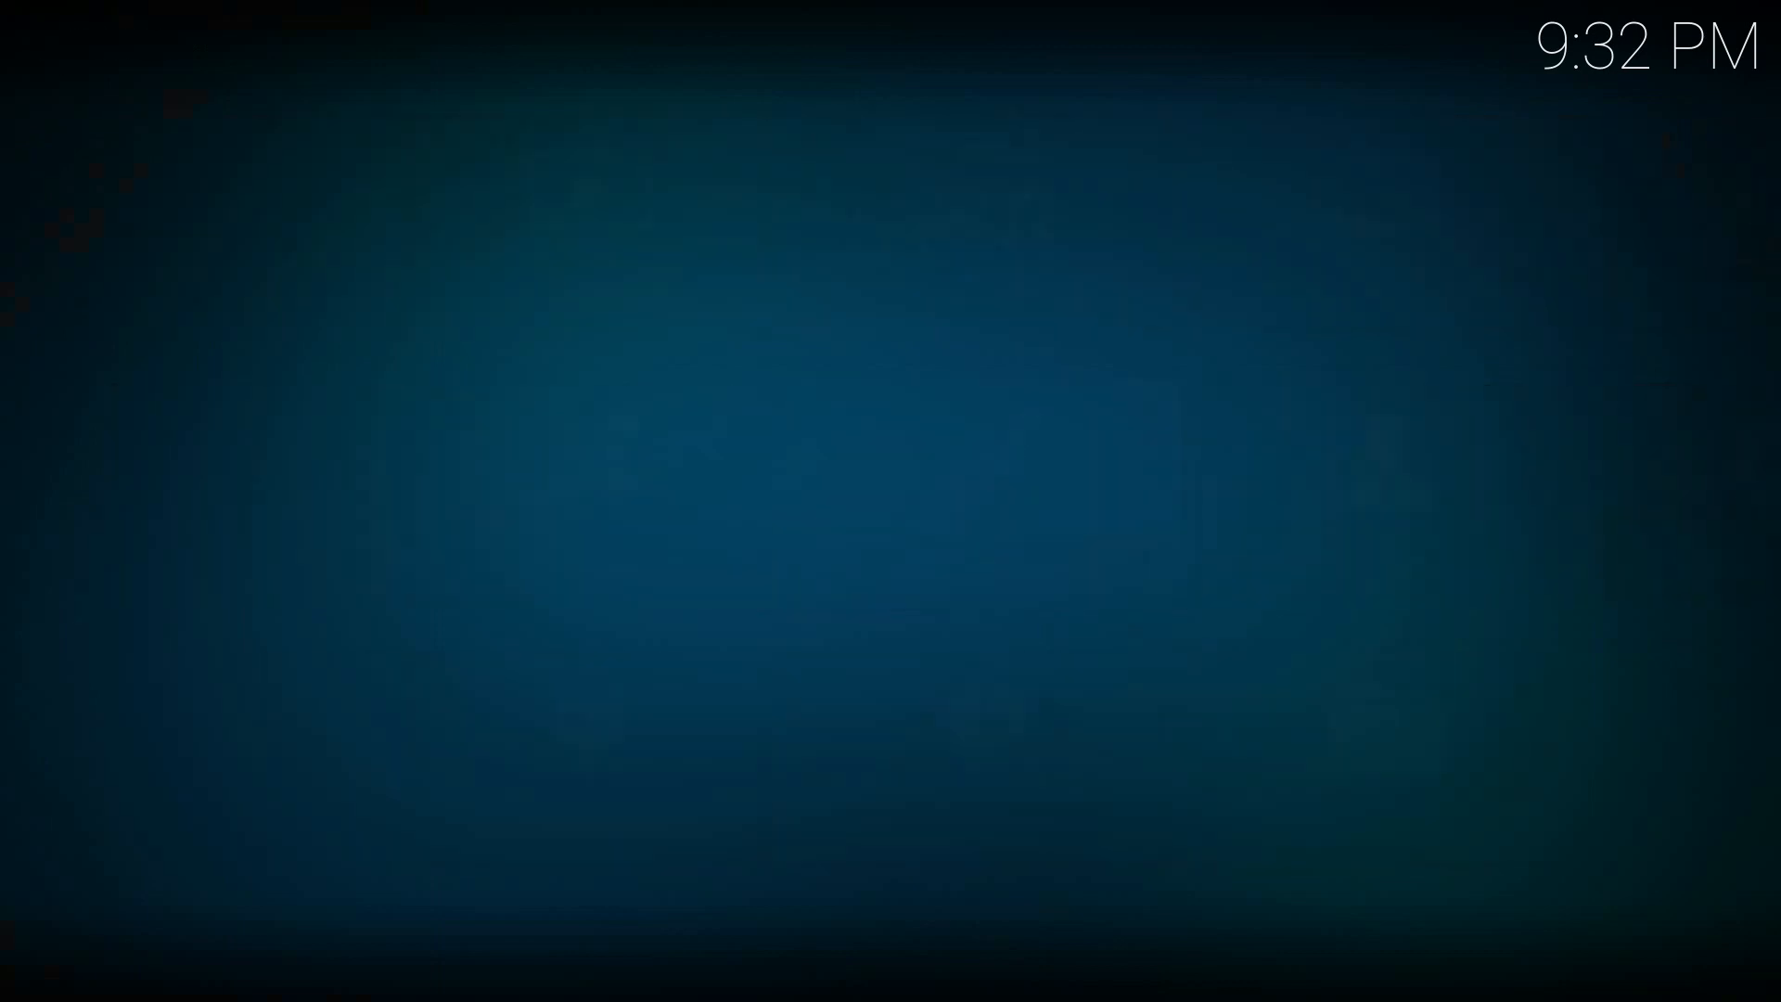
key(Down)
key(Down)
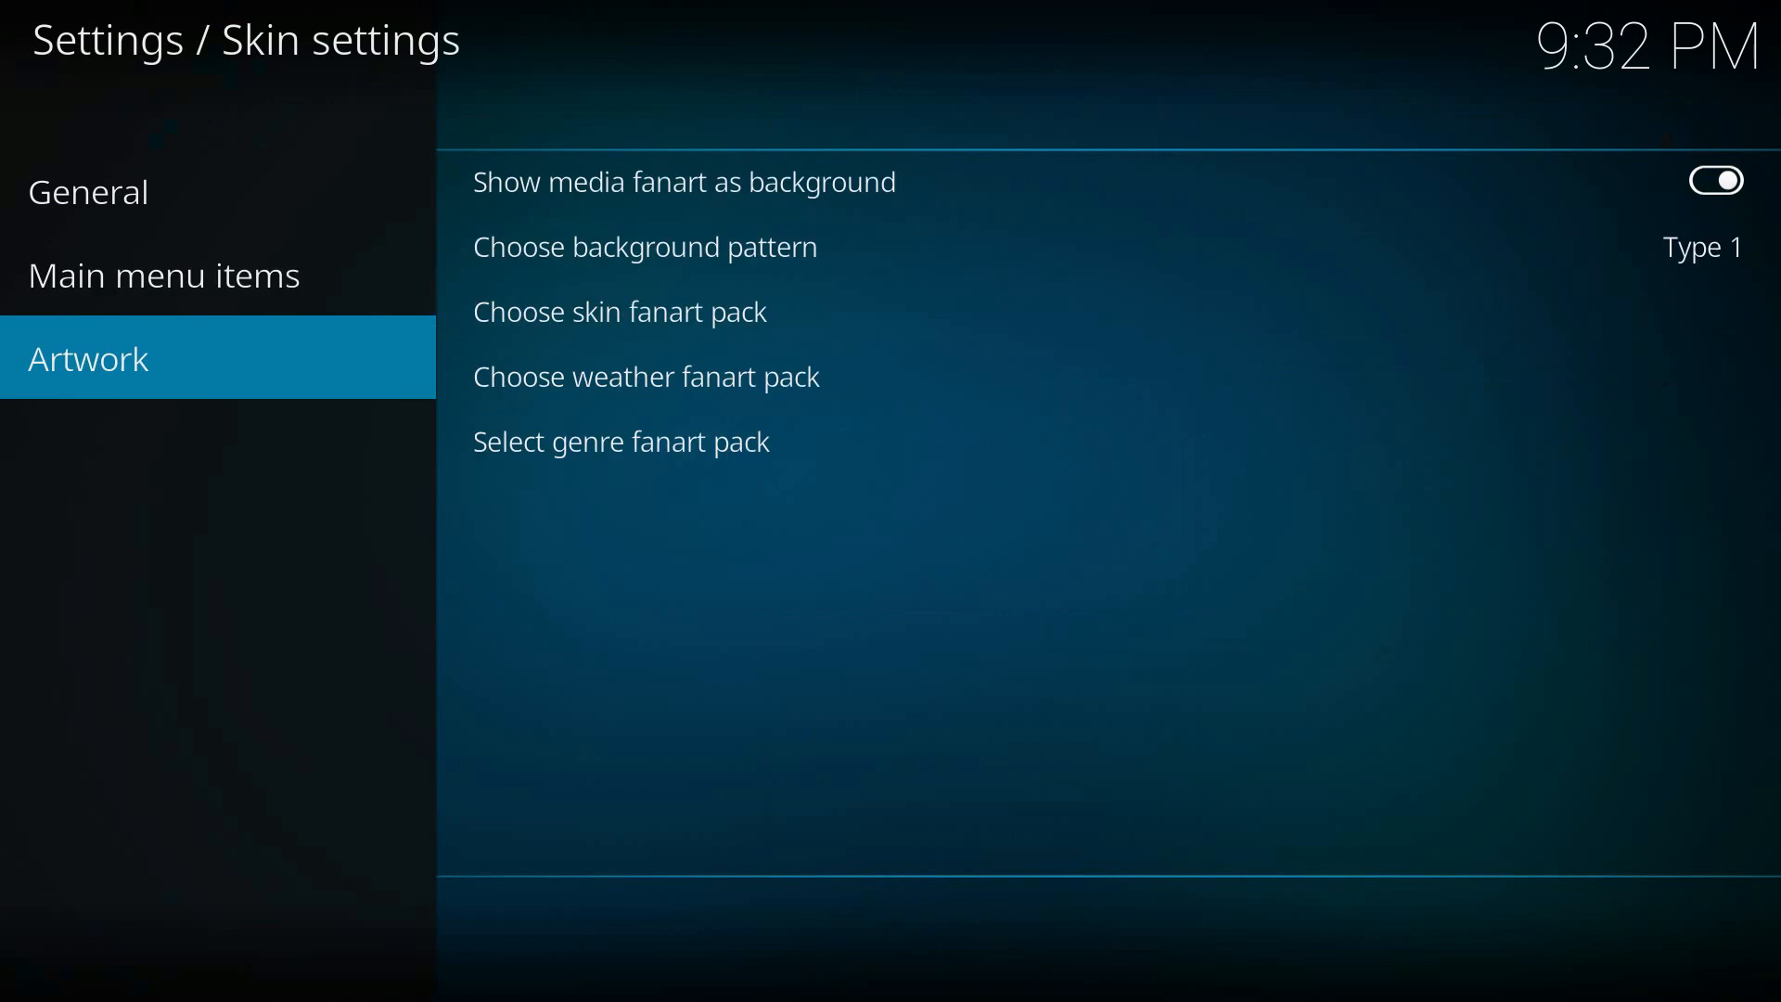
key(Escape)
key(Escape)
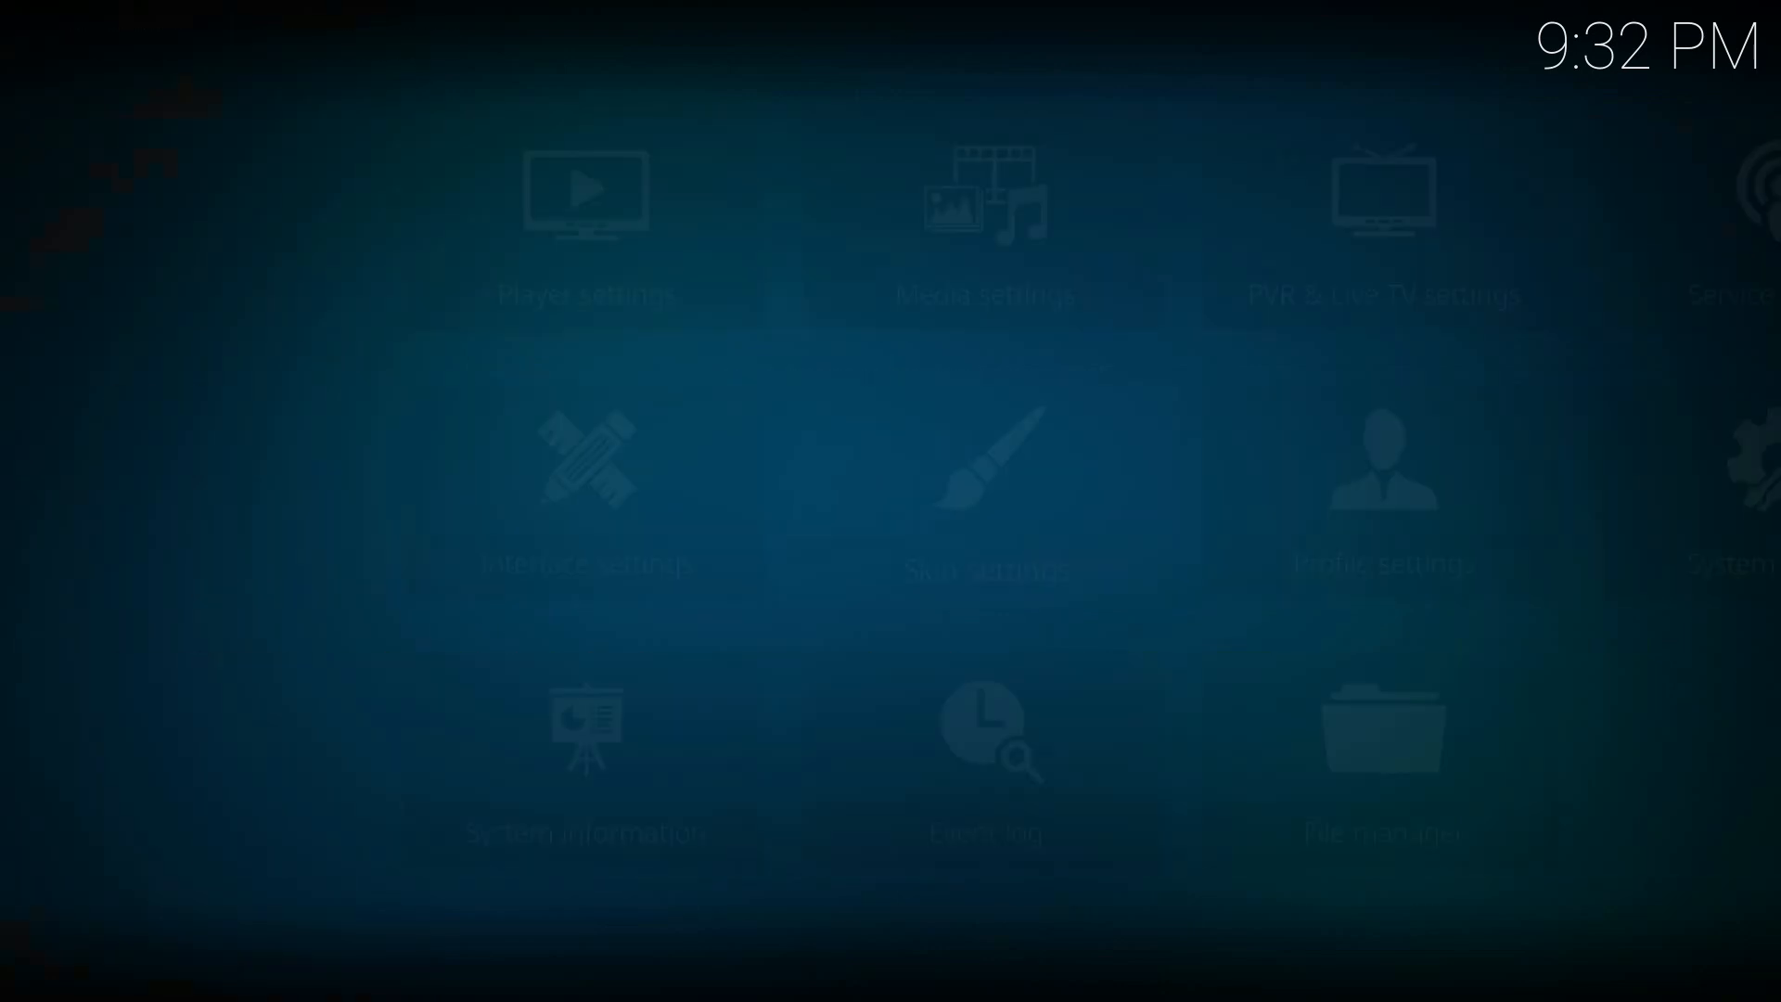
key(Down)
key(Up)
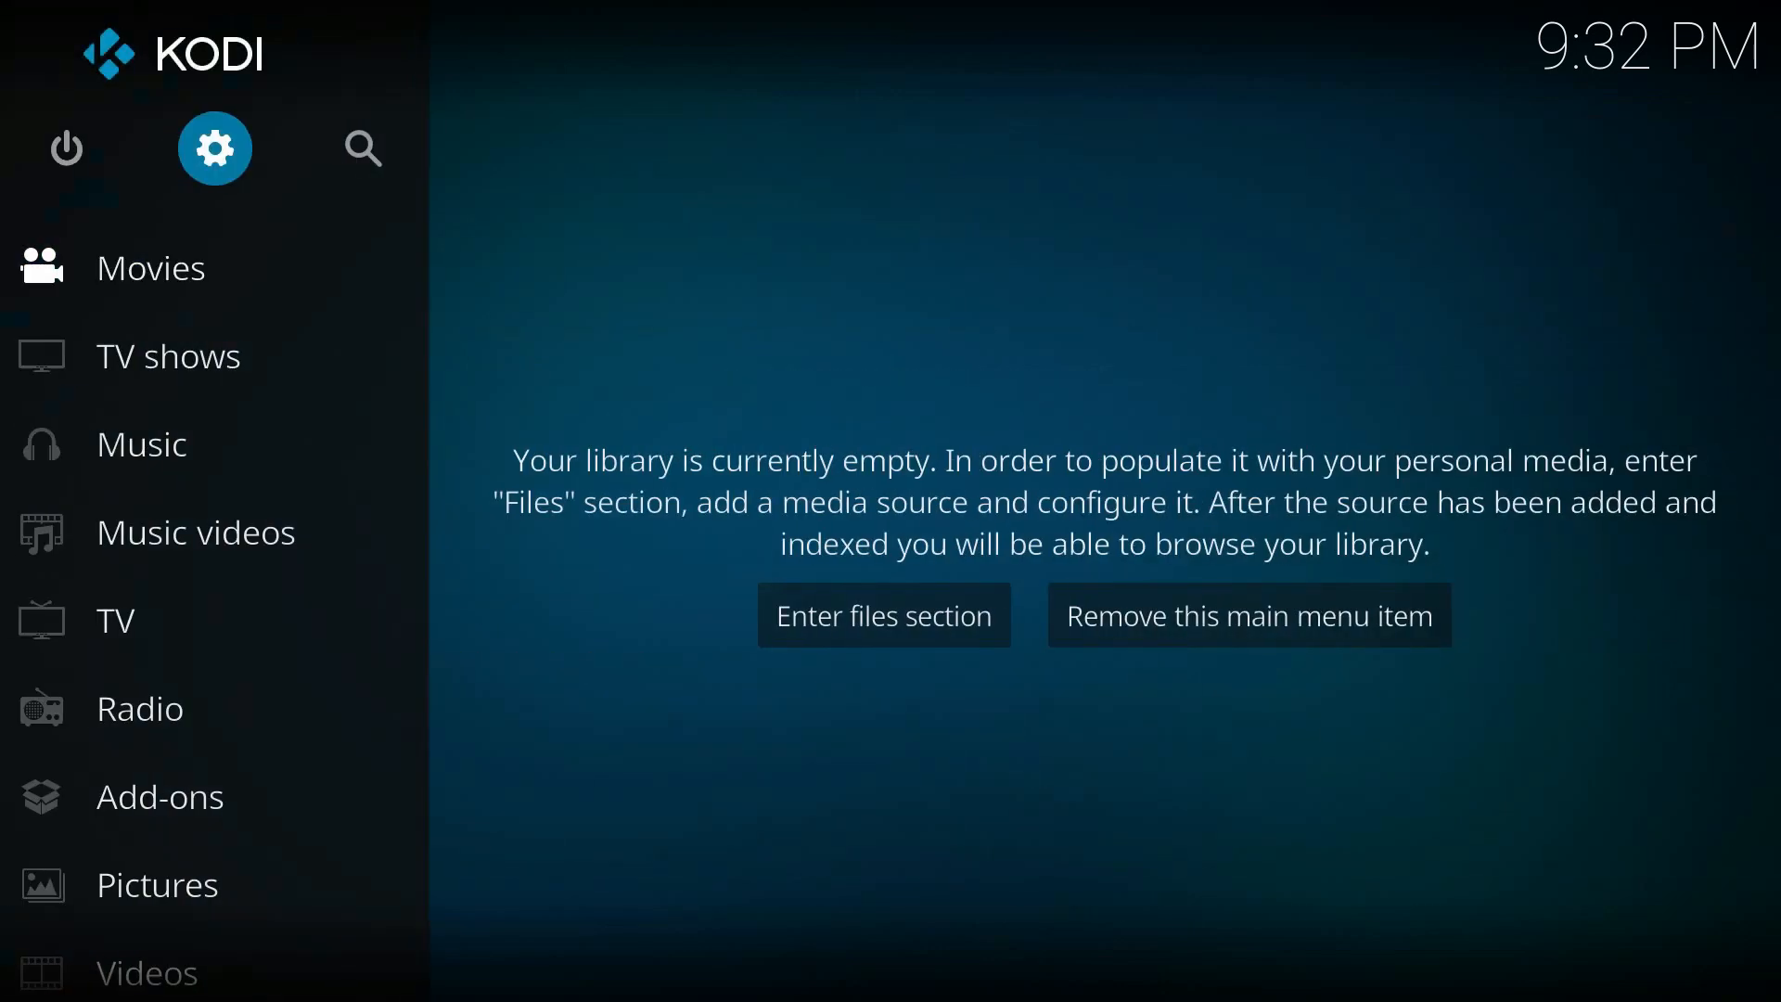
key(Return)
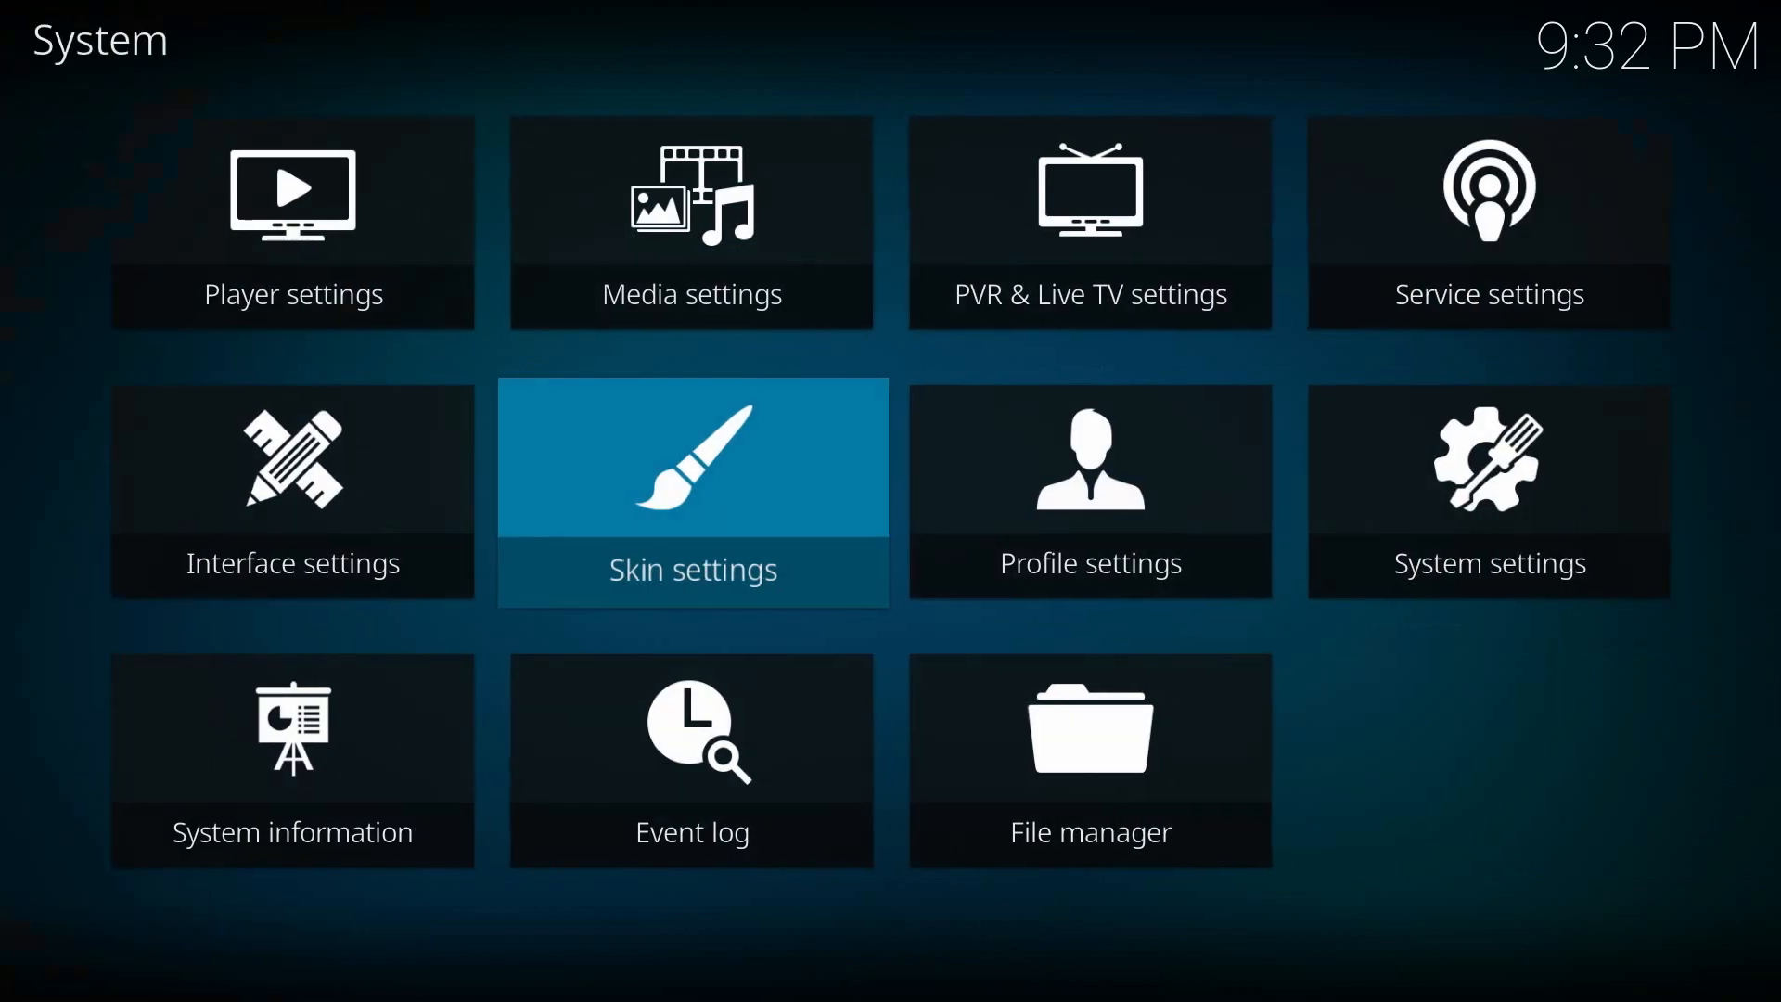
Set the skin to Xonfluence in the interface settings and keep the change.
key(Left)
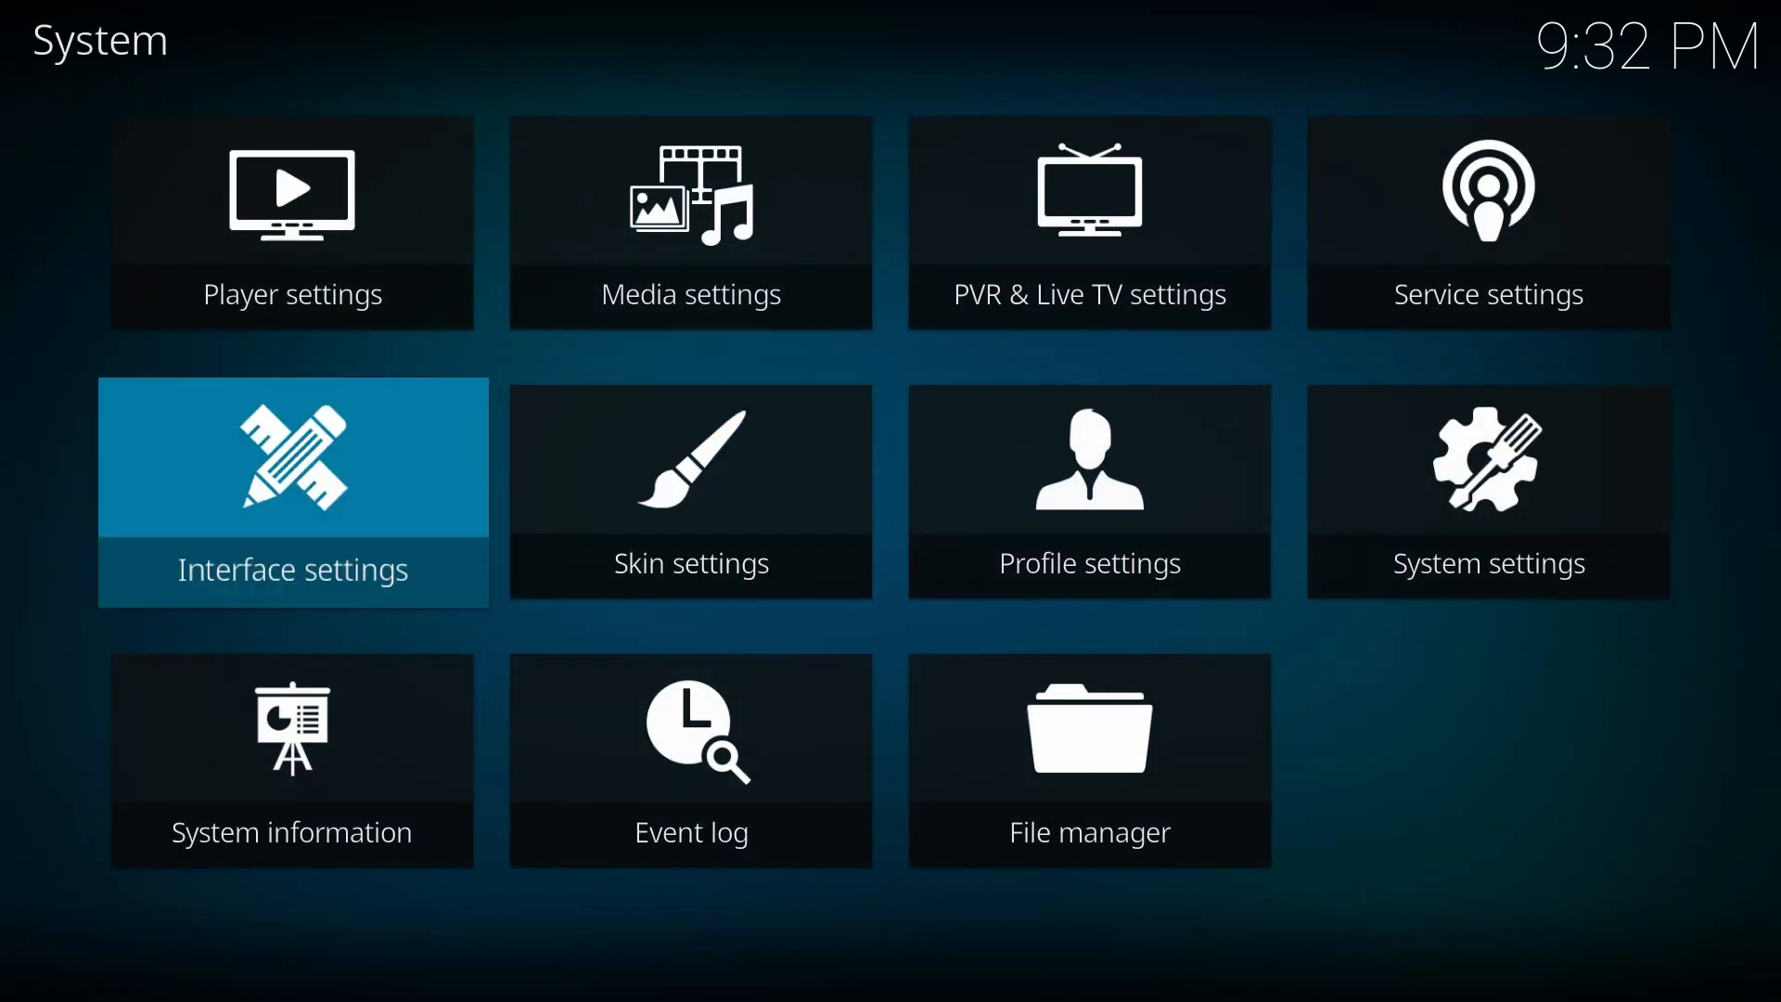
key(Return)
key(Down)
key(Up)
key(Return)
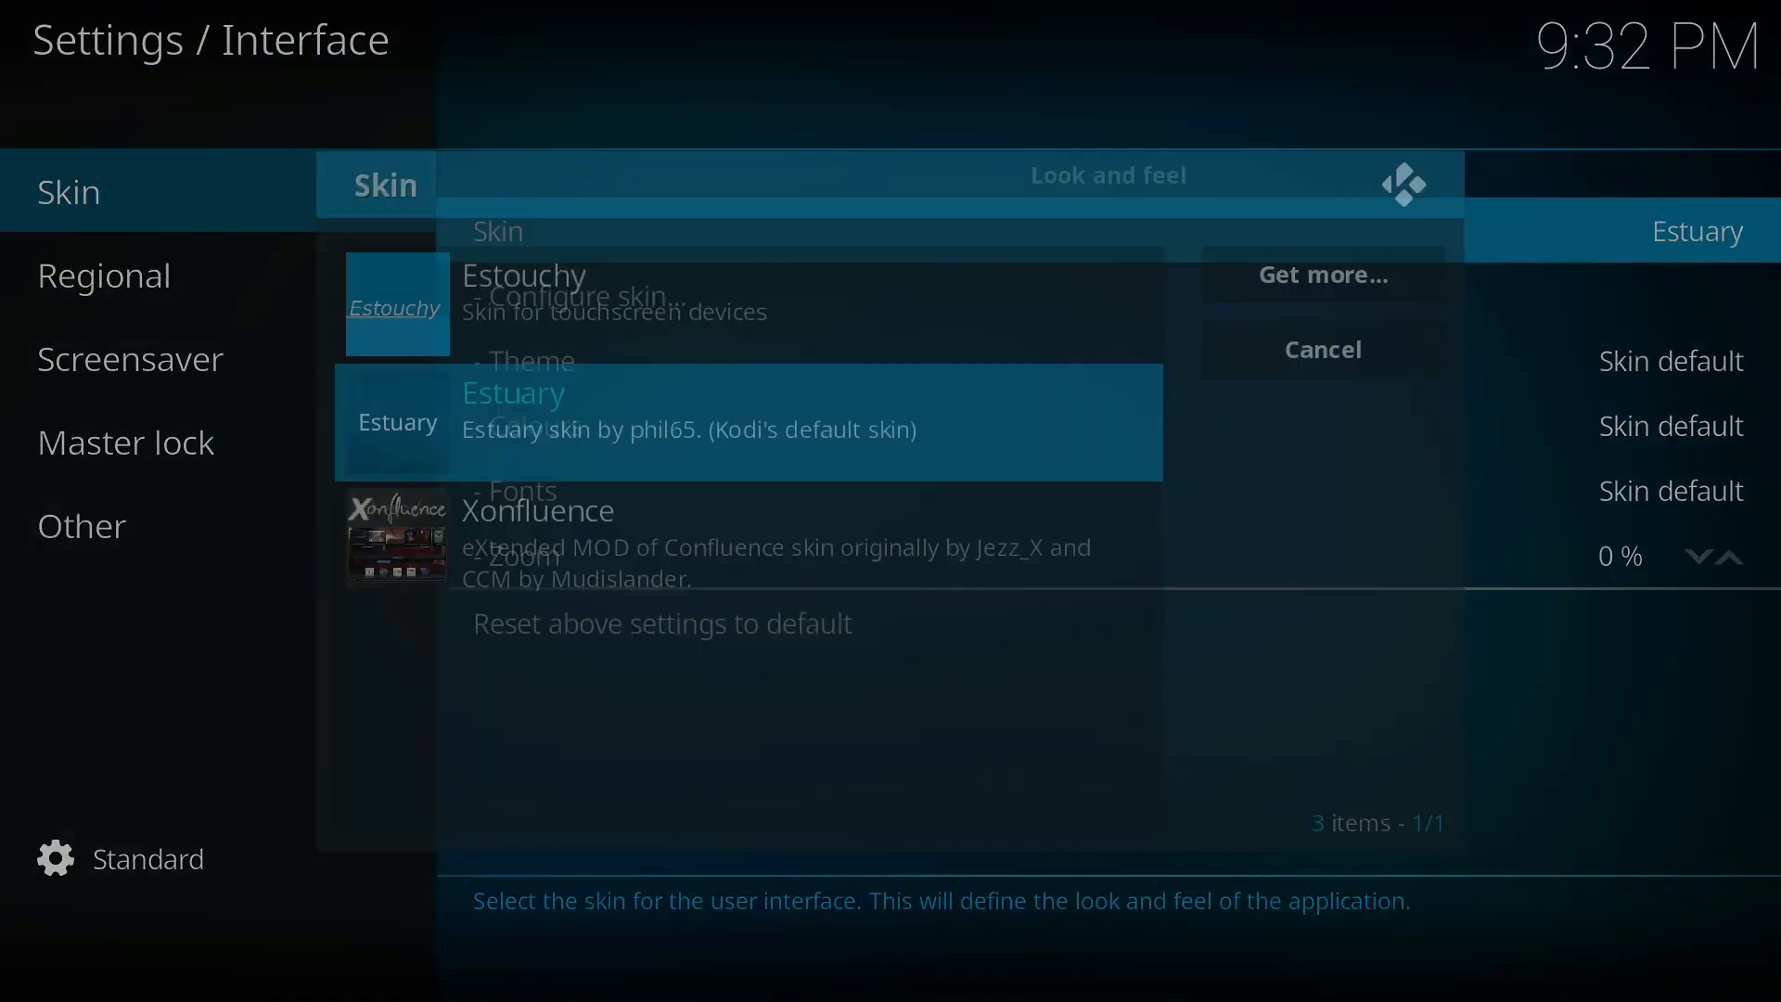
key(Up)
key(Down)
key(Down)
key(Up)
key(Down)
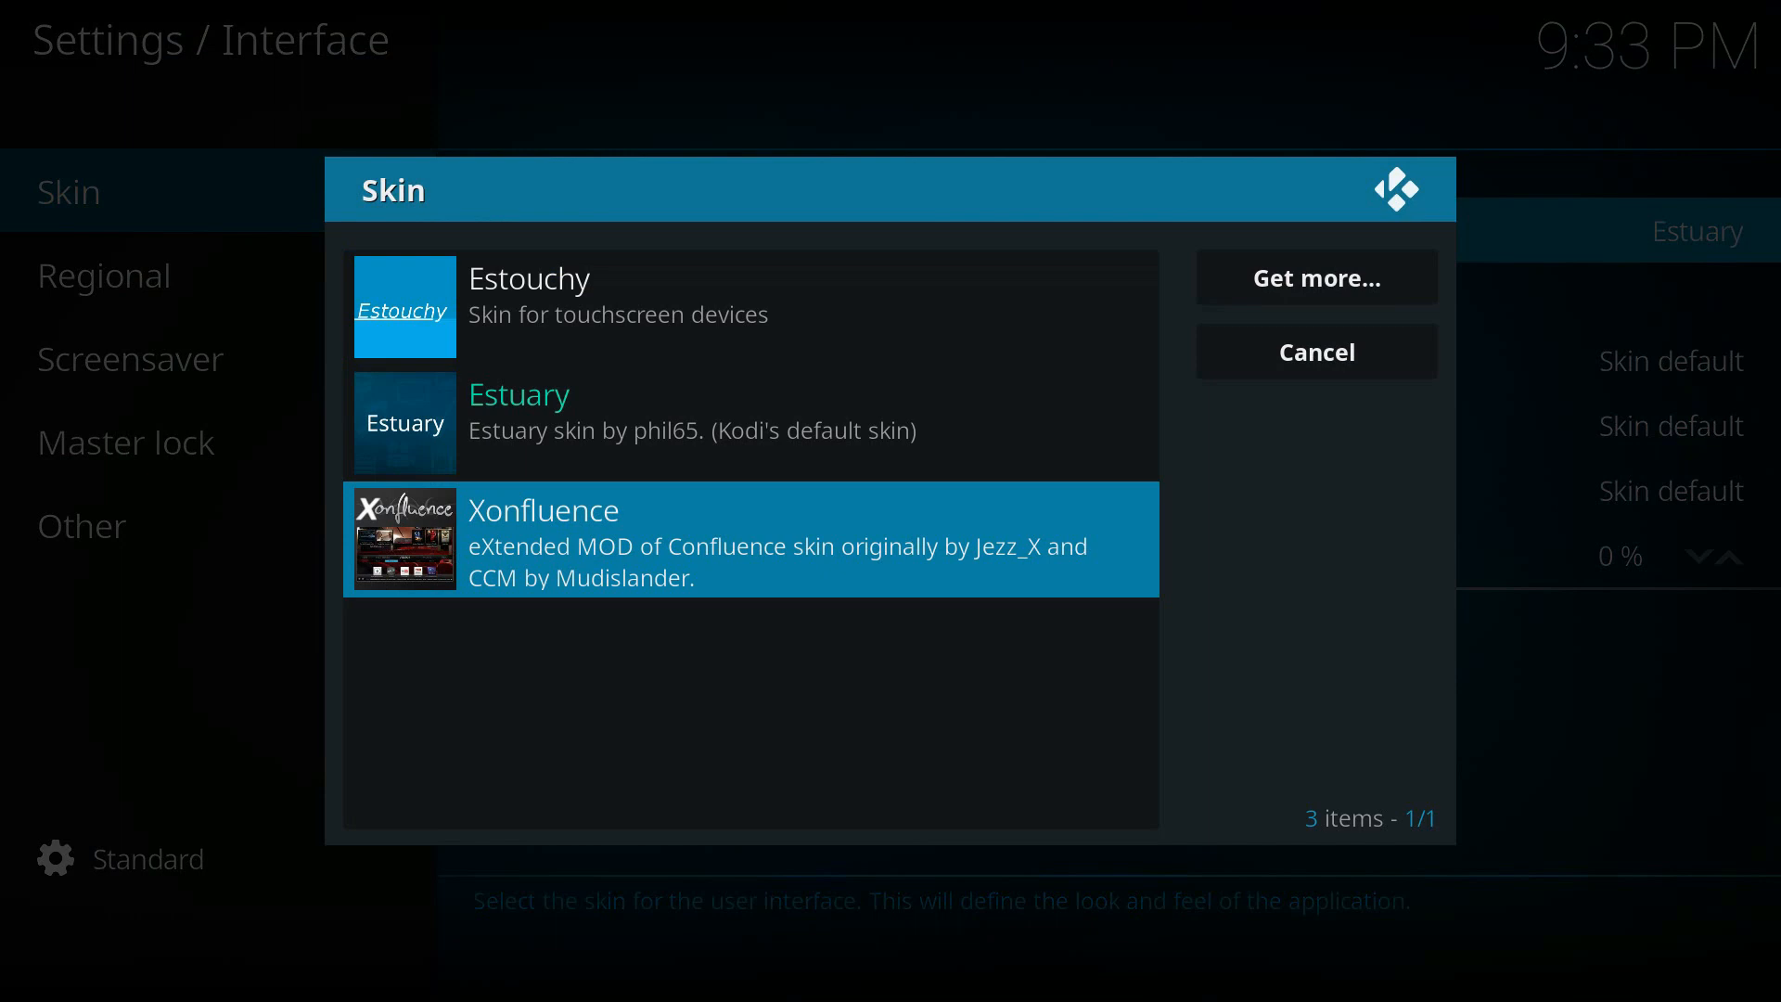
key(Return)
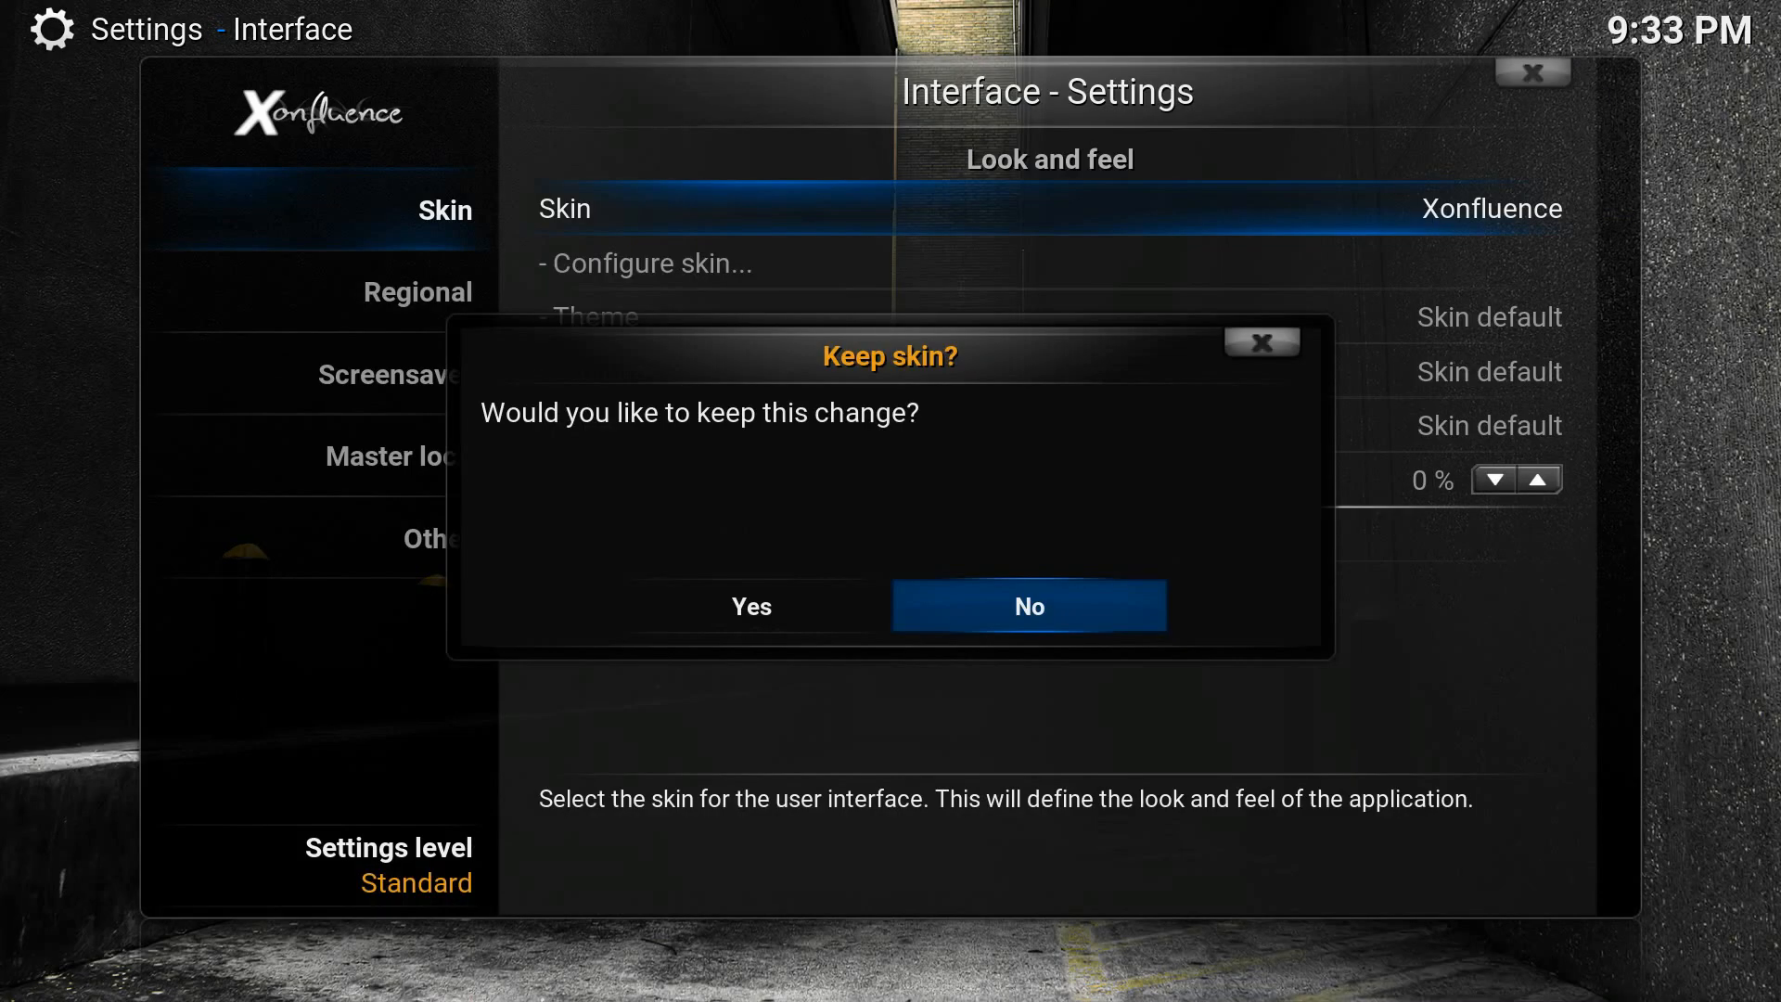
key(Left)
key(Return)
Return to the home screen, dismissing the Xonfluence restart notice, and exit Kodi so the new skin can load fully.
key(Escape)
key(Escape)
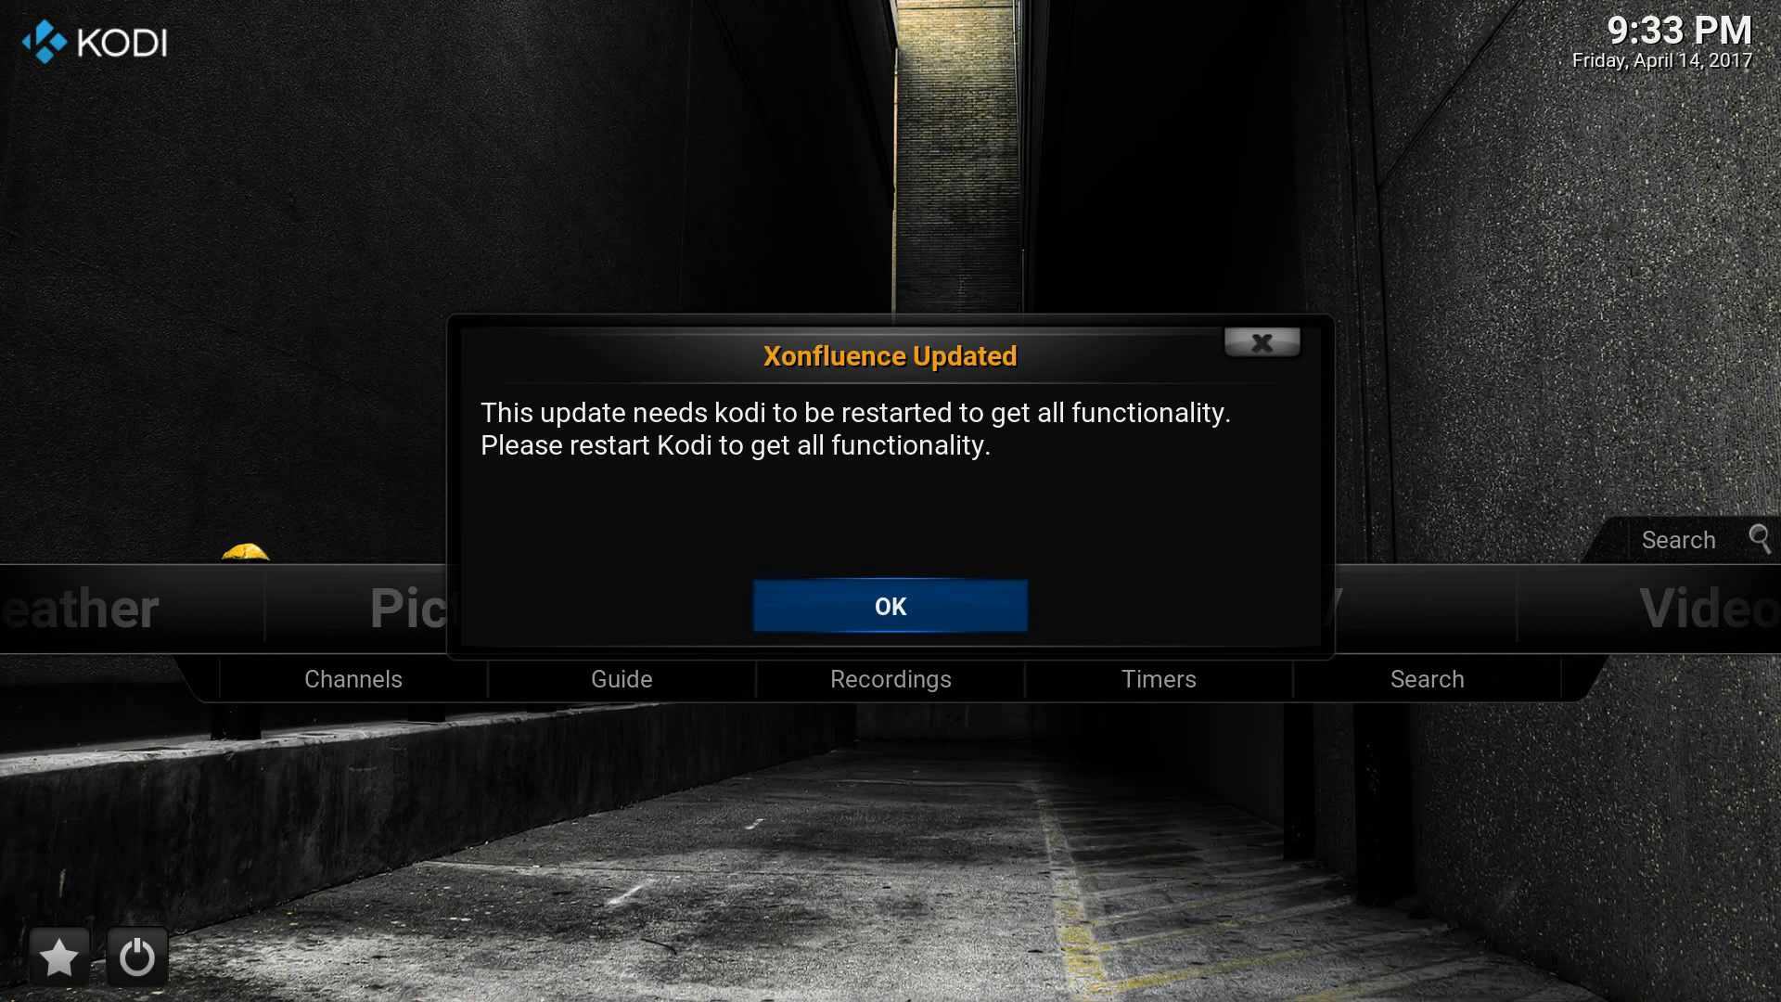
key(Return)
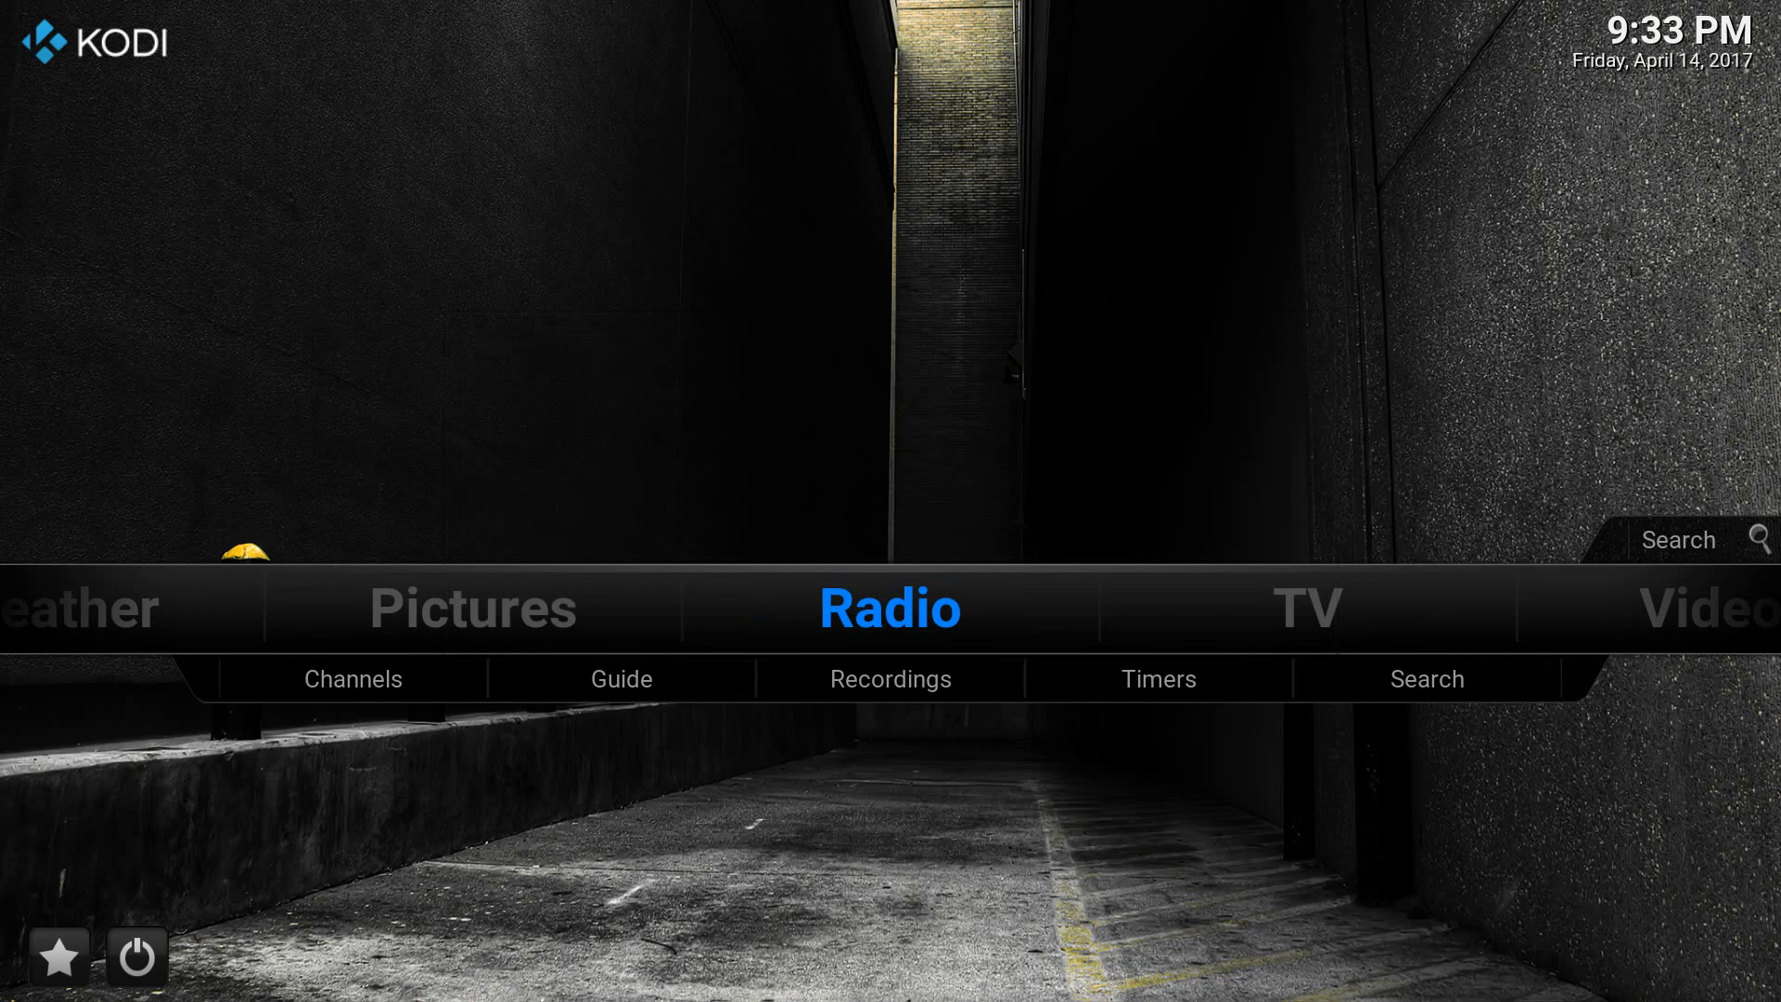
click(165, 968)
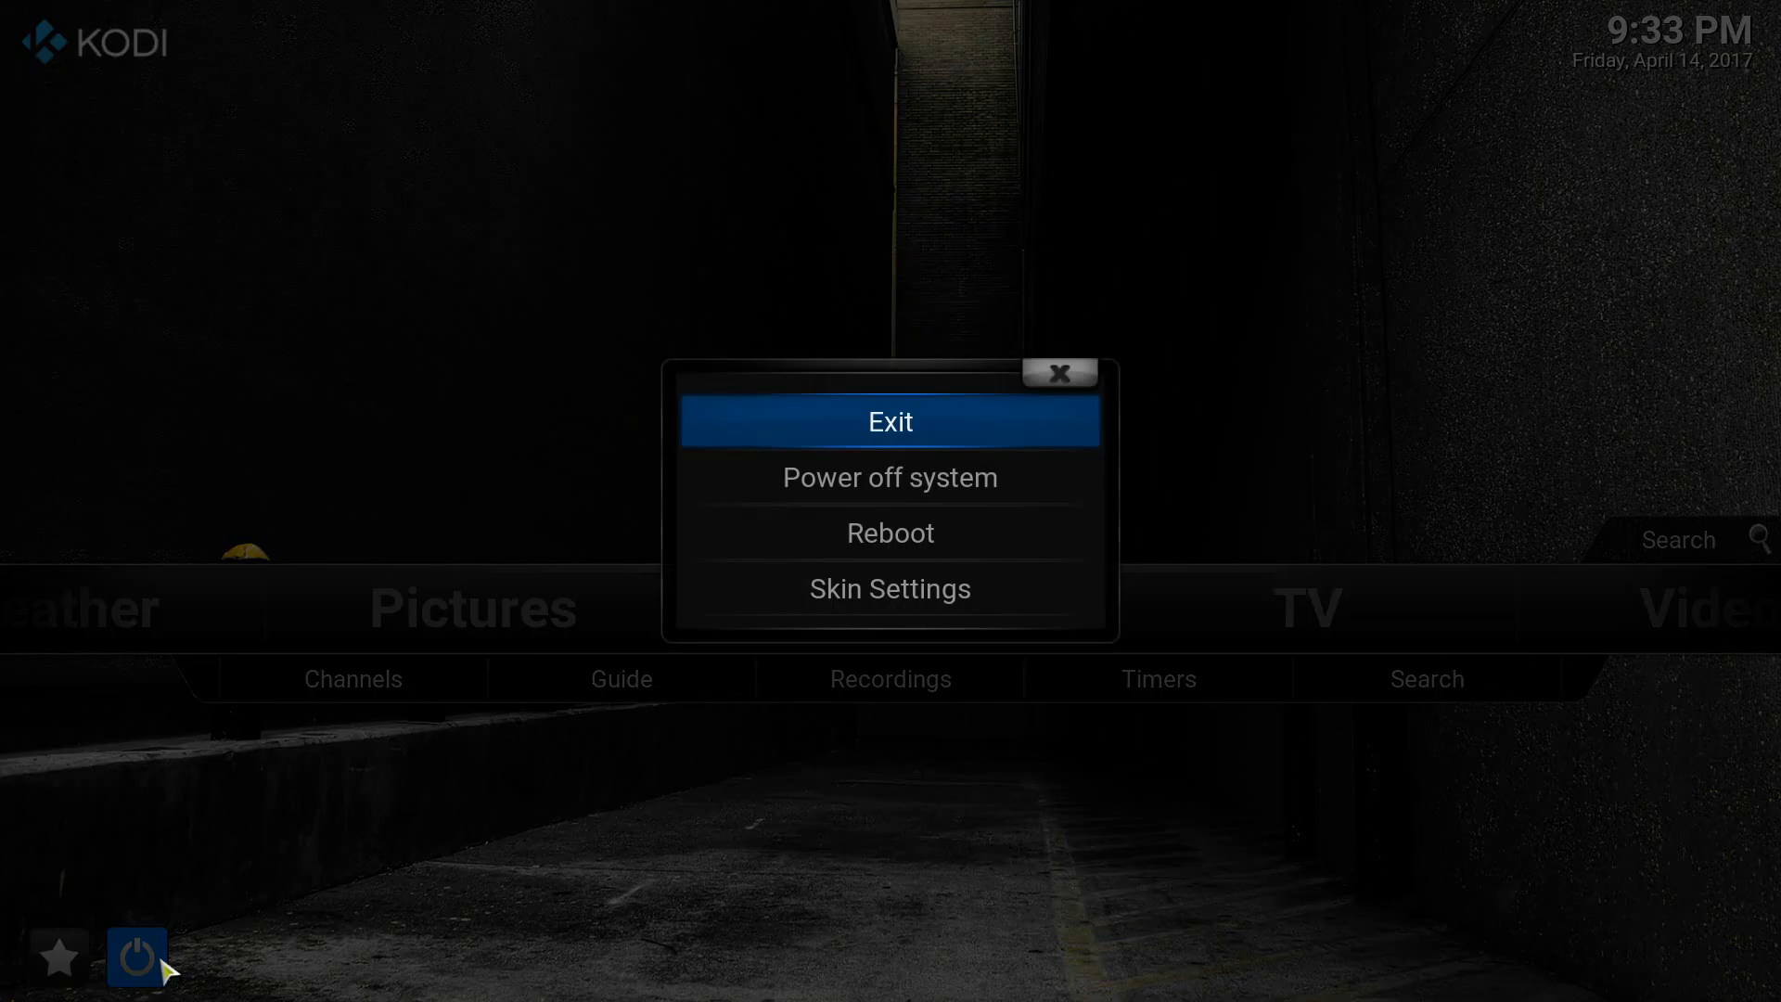
click(880, 444)
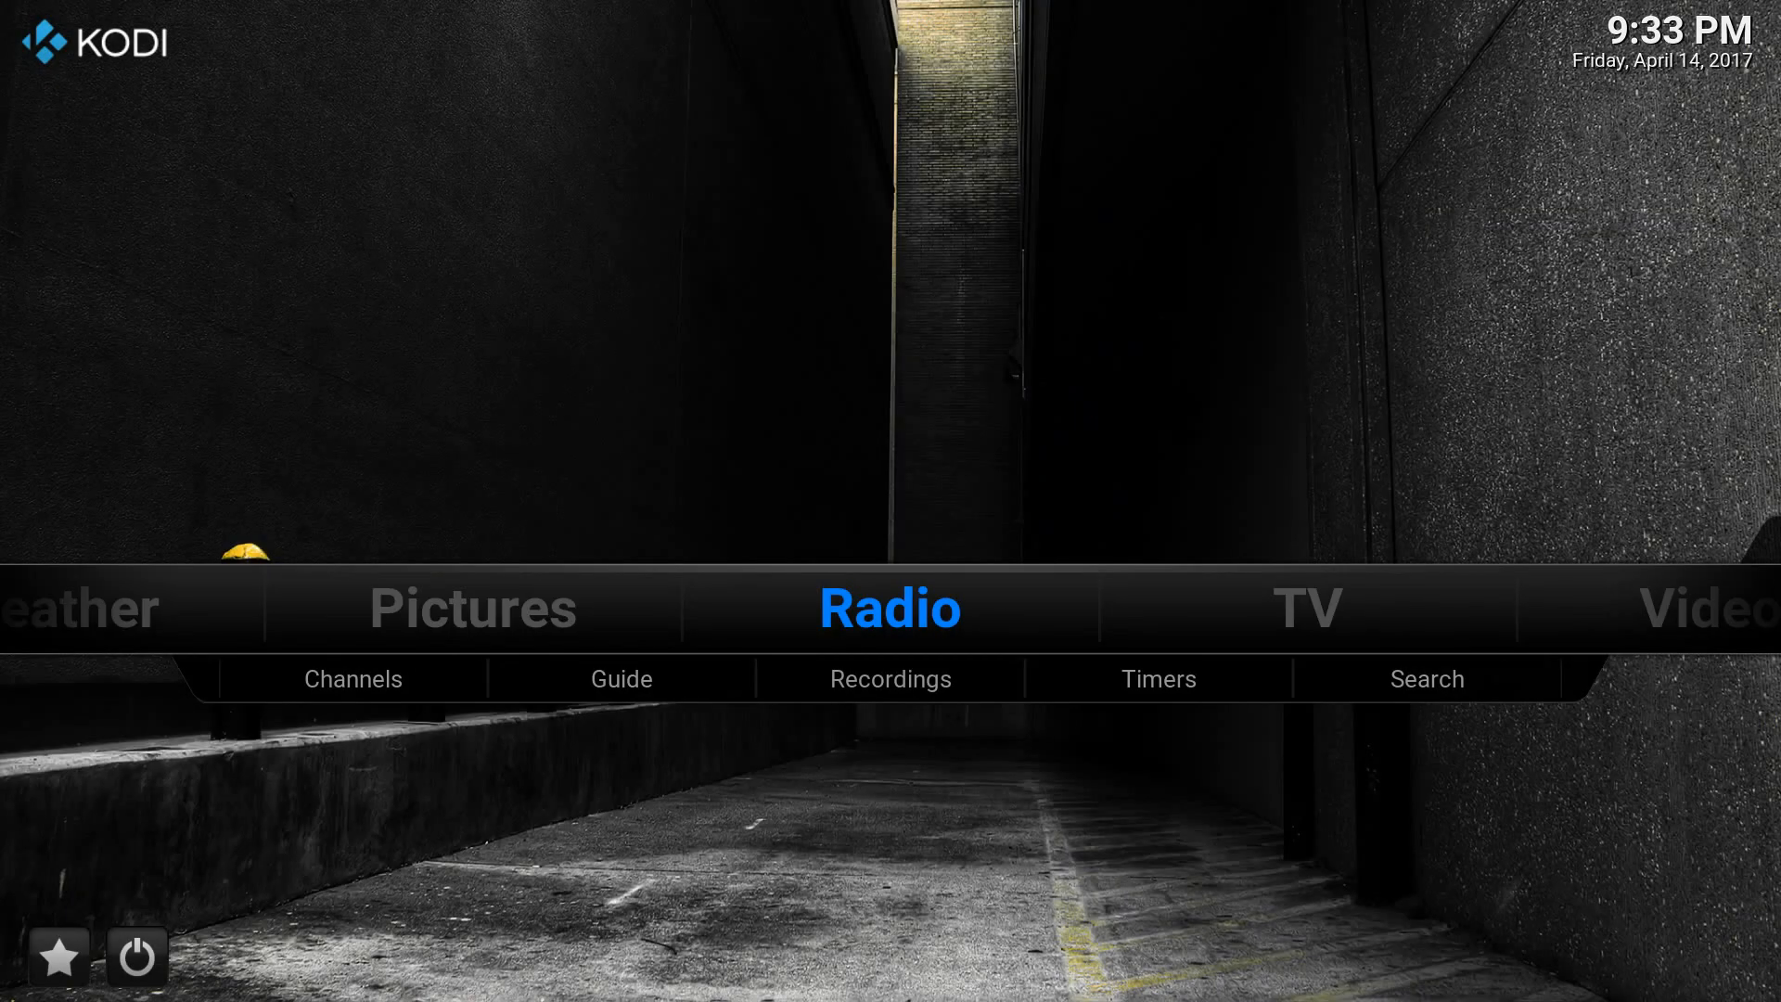
Look through the Xonfluence home menu items as far as System.
key(Left)
key(Left)
key(Right)
key(Right)
key(Right)
key(Right)
key(Right)
key(Right)
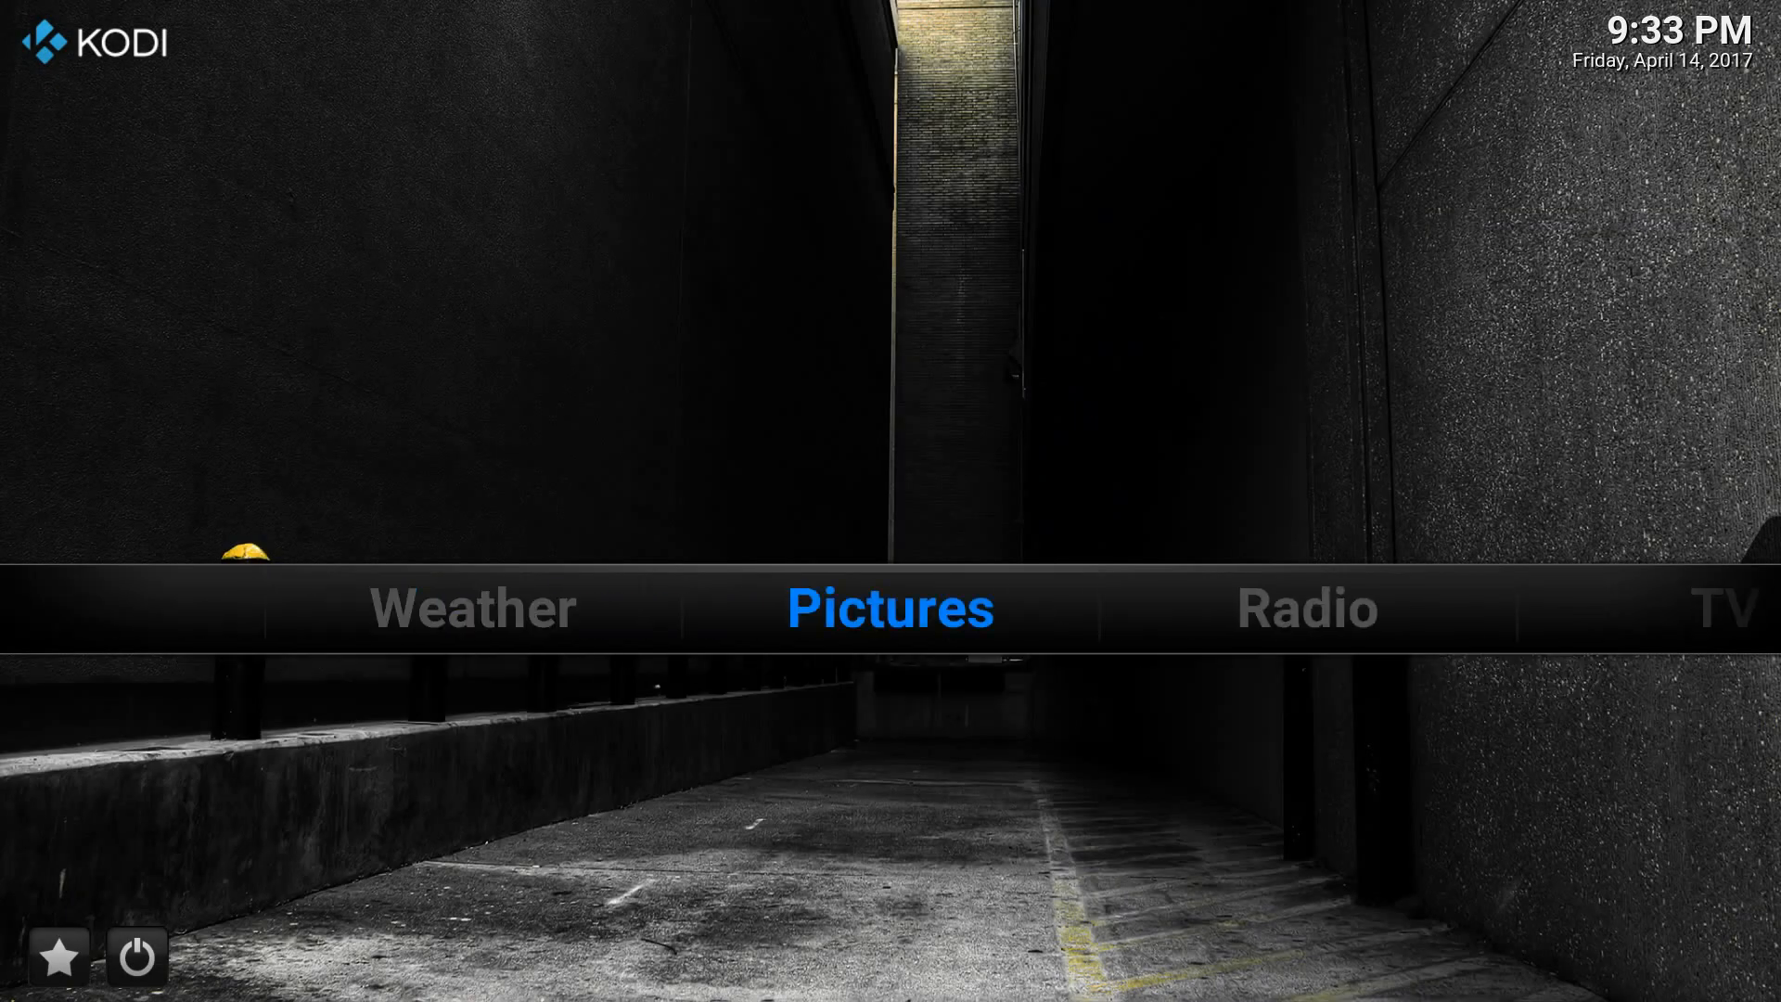
key(Right)
key(Right)
key(Right)
key(Right)
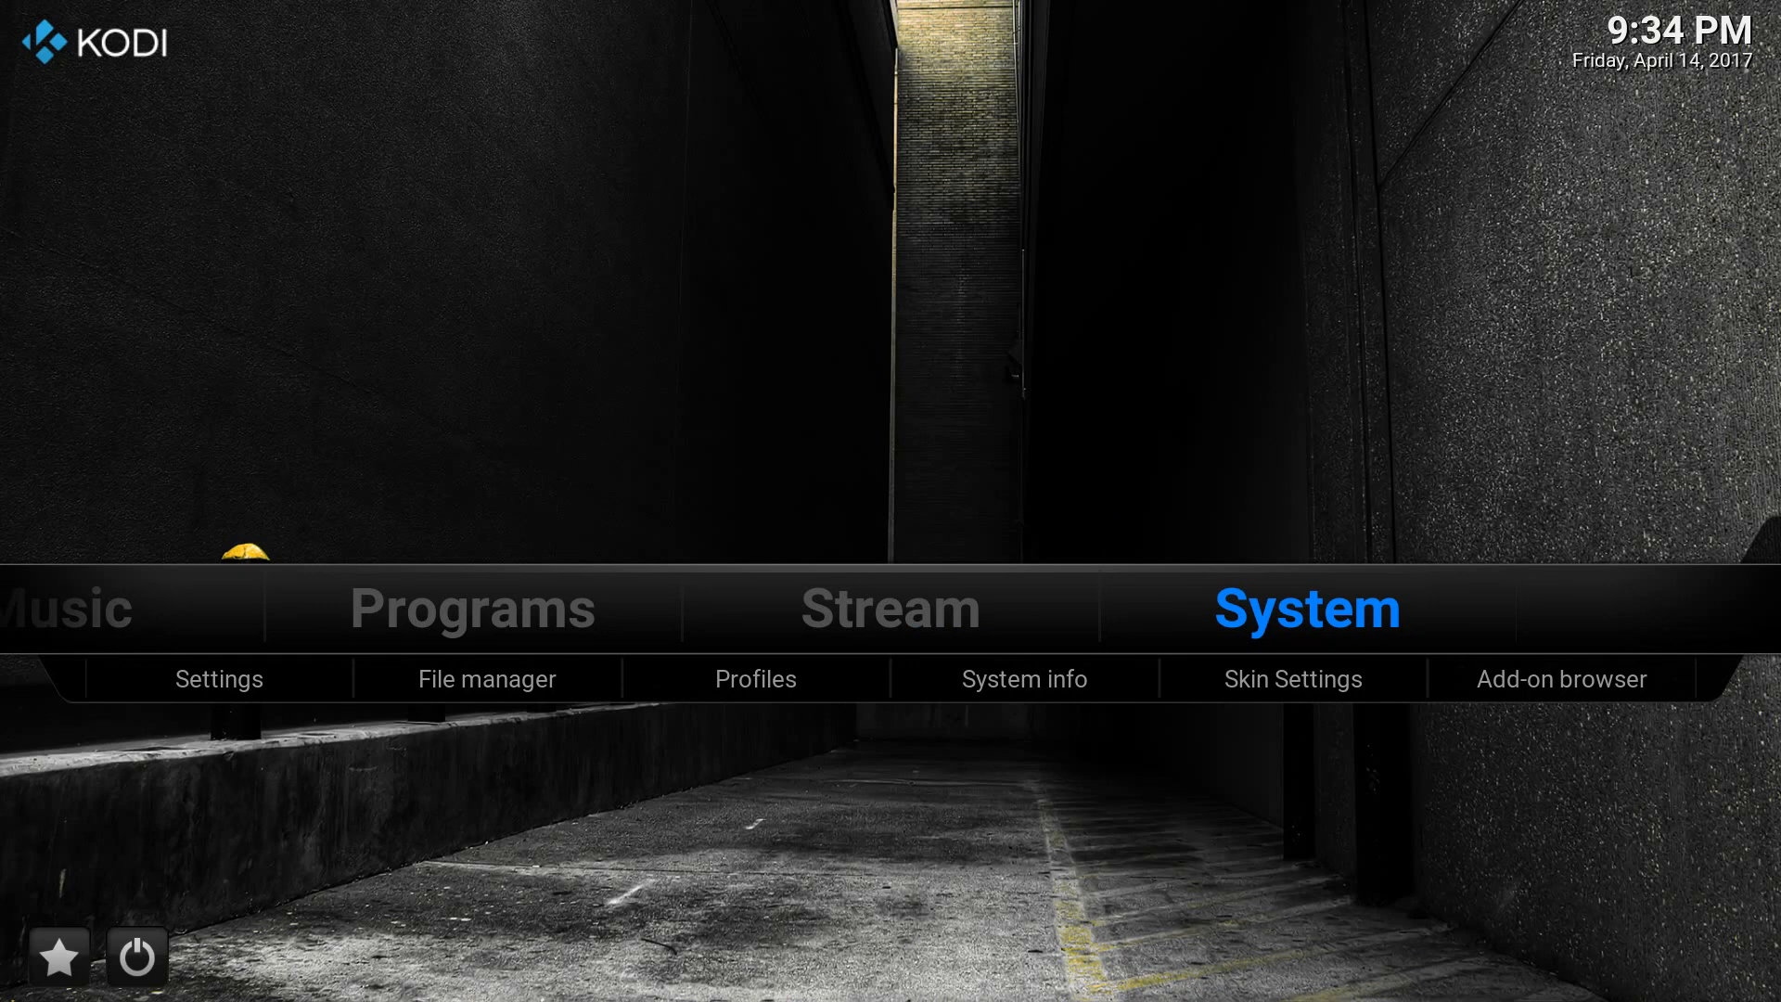
Go back through the home menu to Weather and examine the submenu under Pictures.
key(Left)
key(Left)
key(Left)
key(Left)
key(Left)
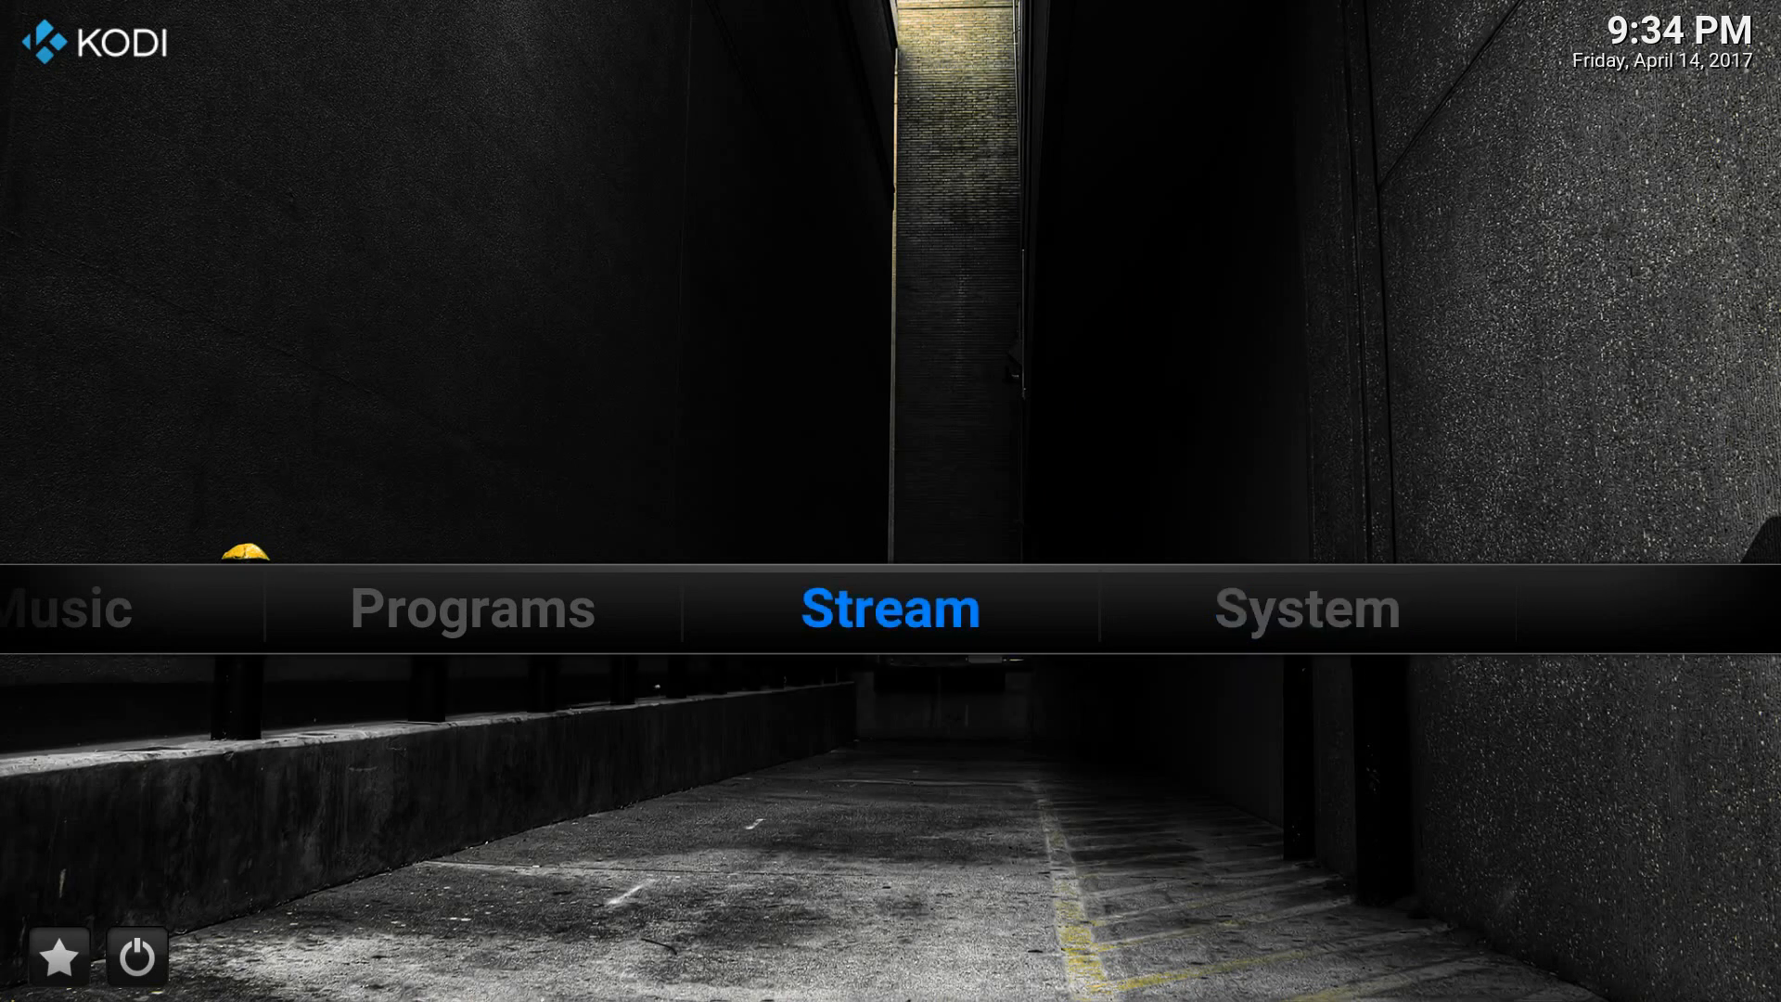
key(Left)
key(Left)
key(Left)
key(Left)
key(Left)
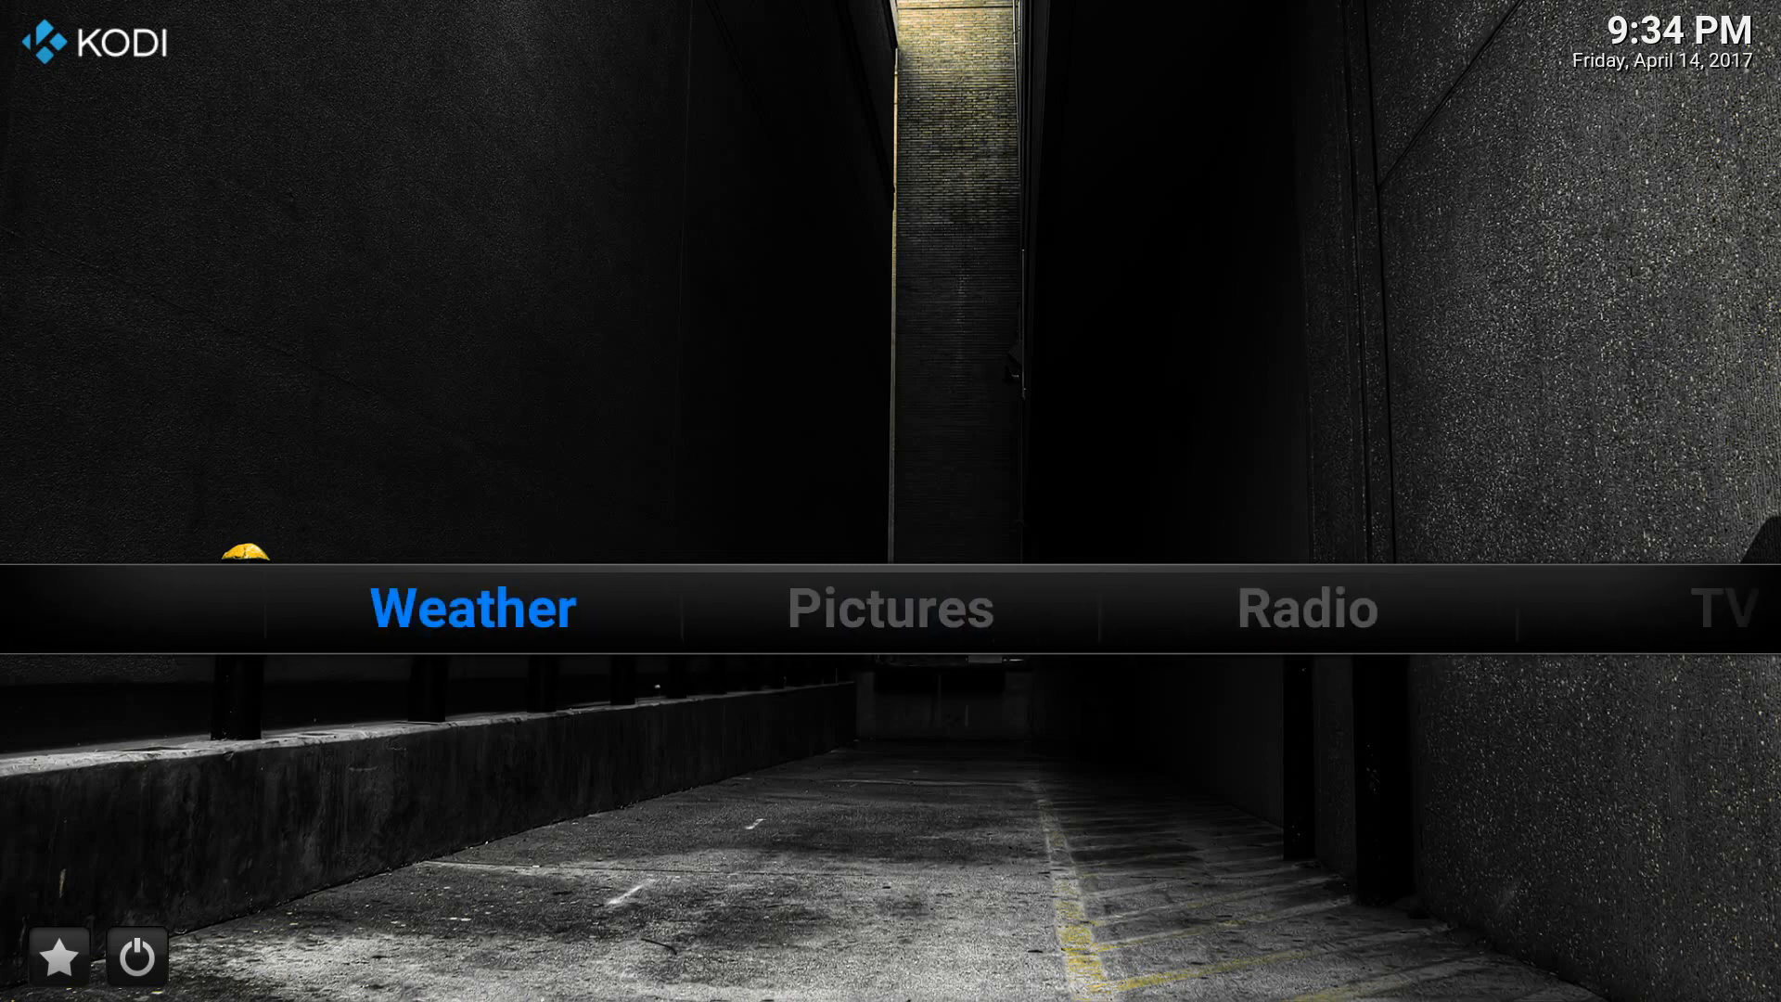
key(Right)
key(Down)
key(Up)
key(Down)
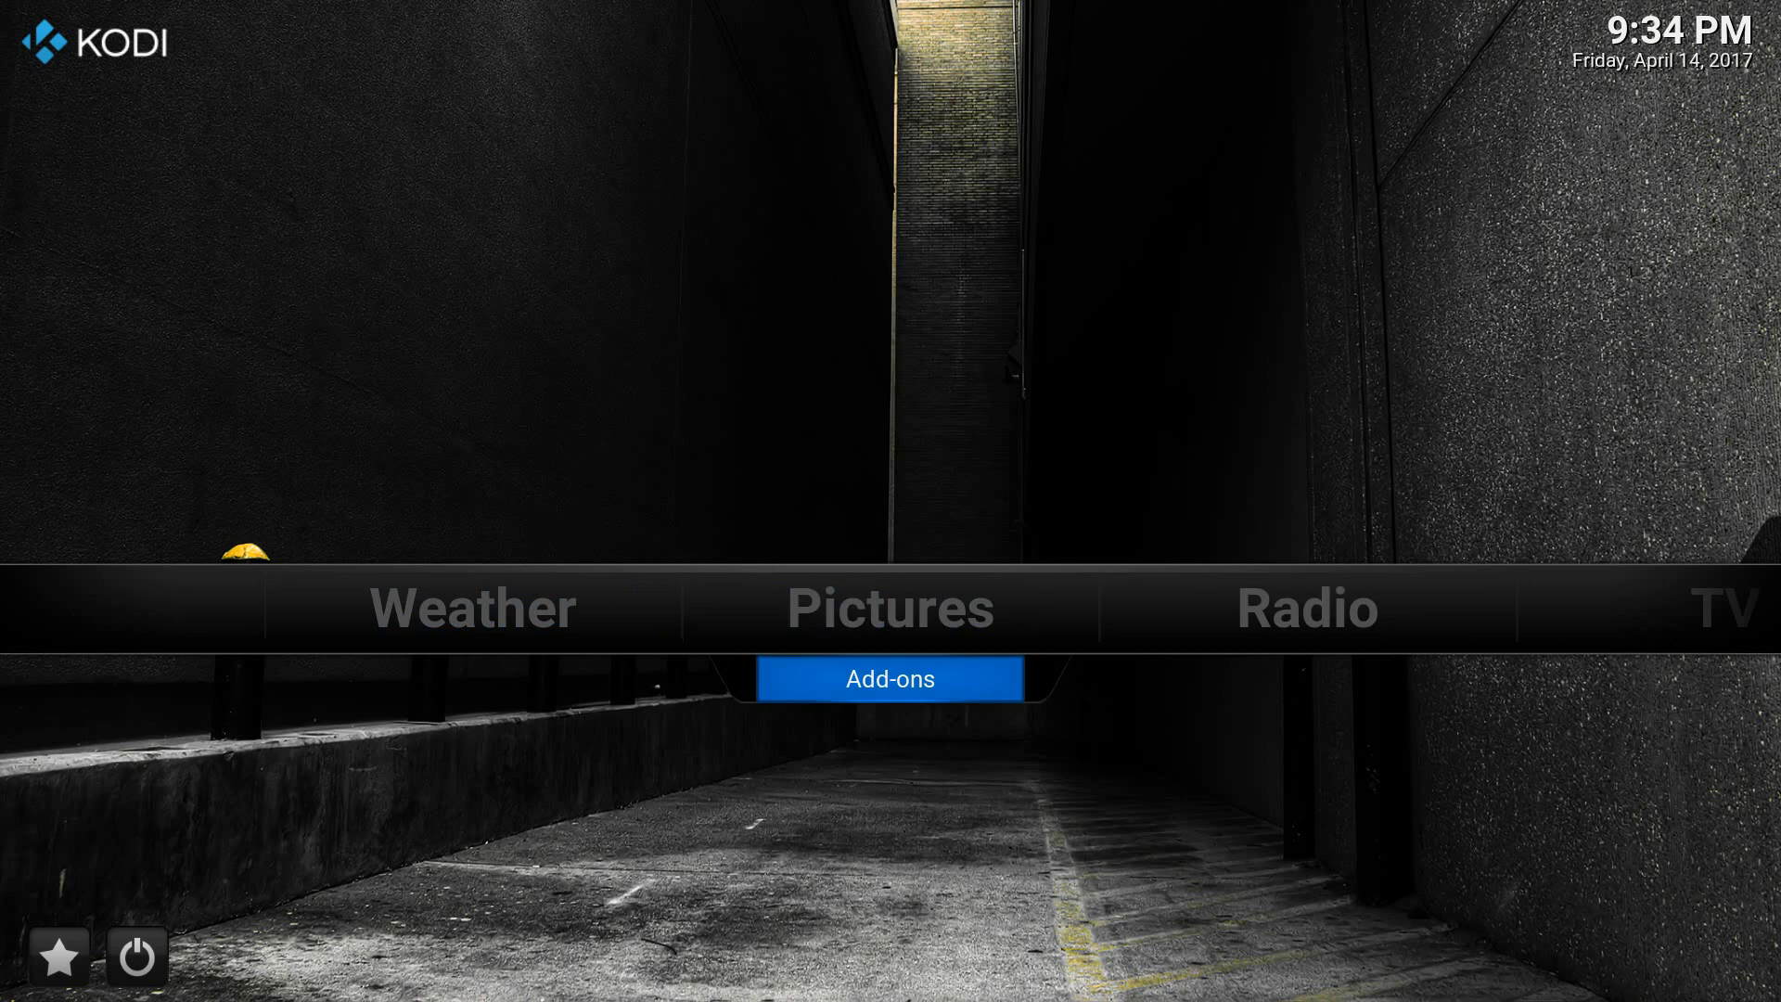
key(Up)
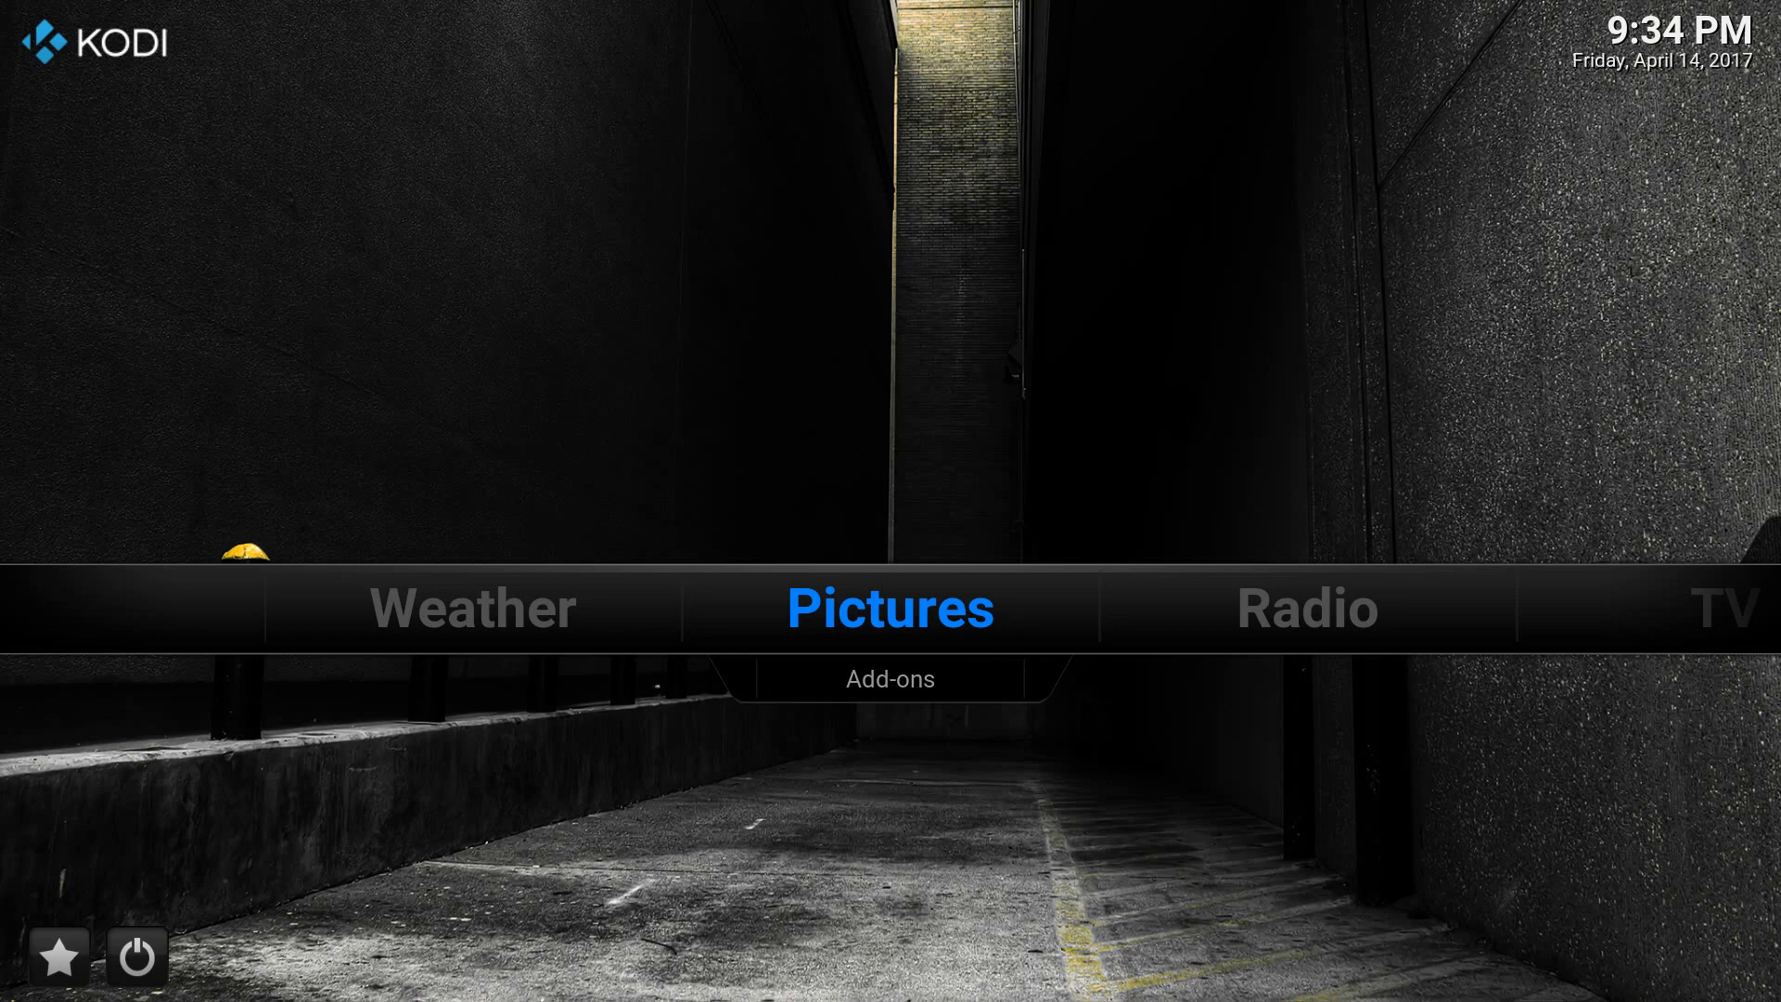
Examine the home menu sections from Pictures through TV and TV Shows, checking their submenus.
key(Right)
key(Right)
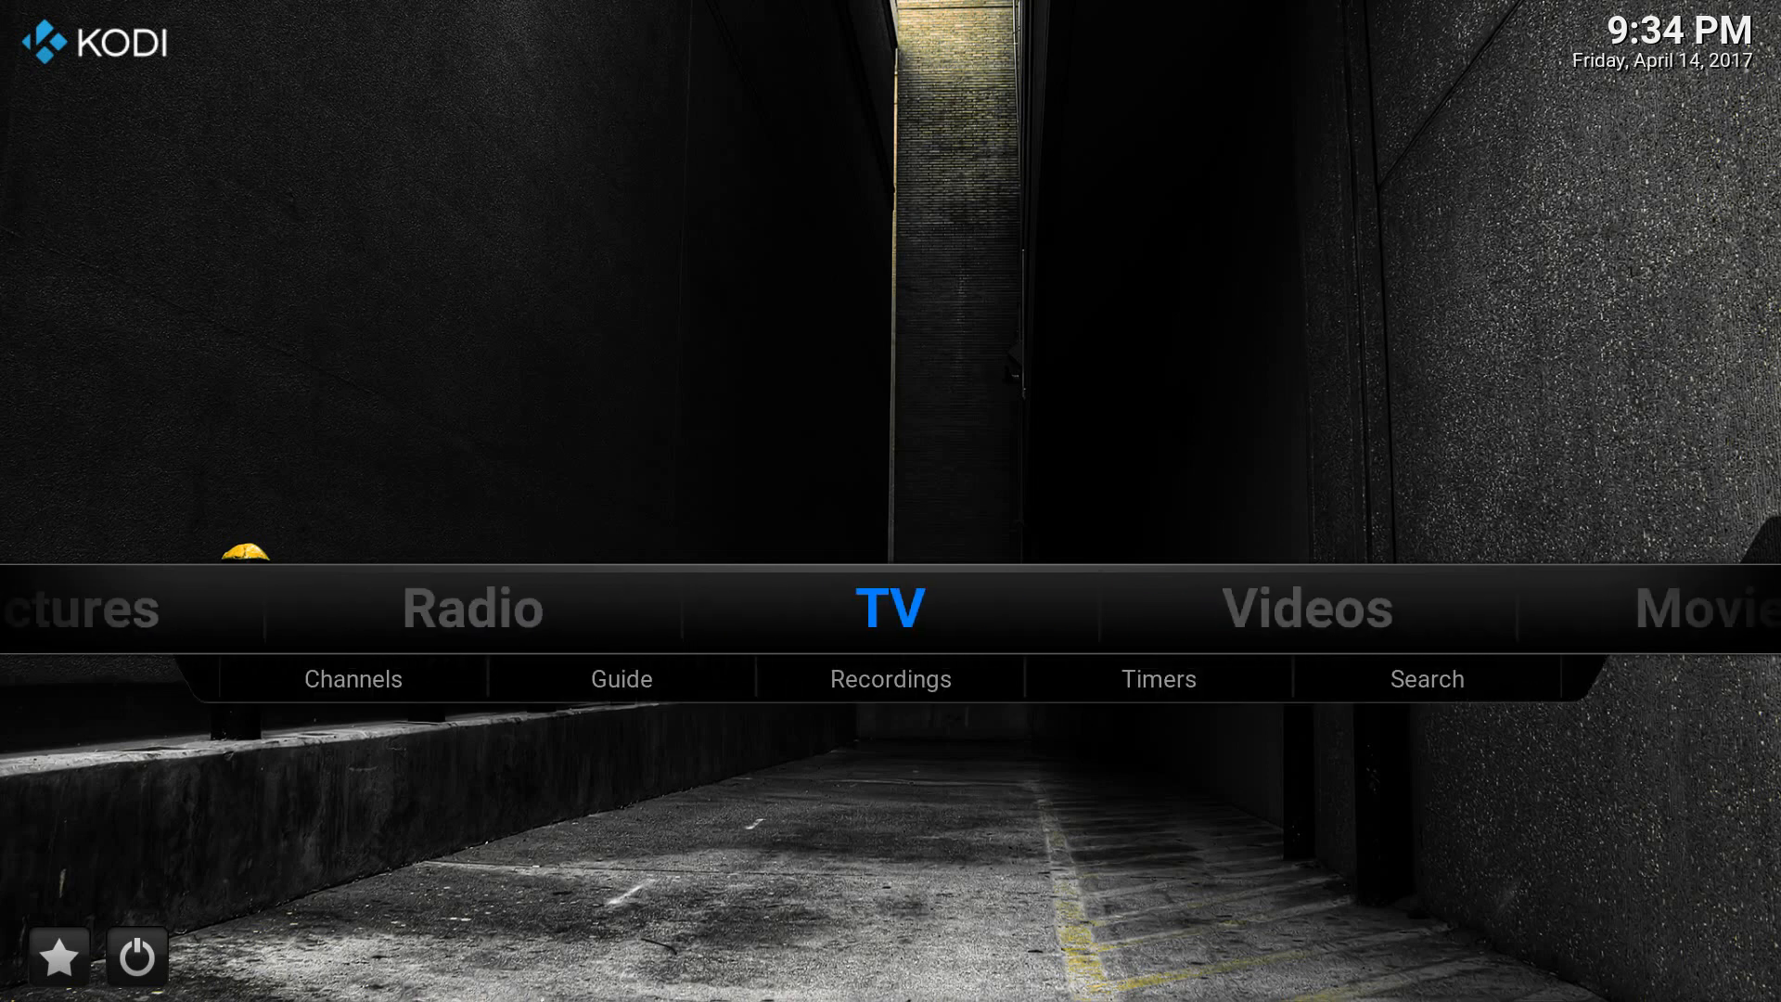
key(Right)
key(Right)
key(Right)
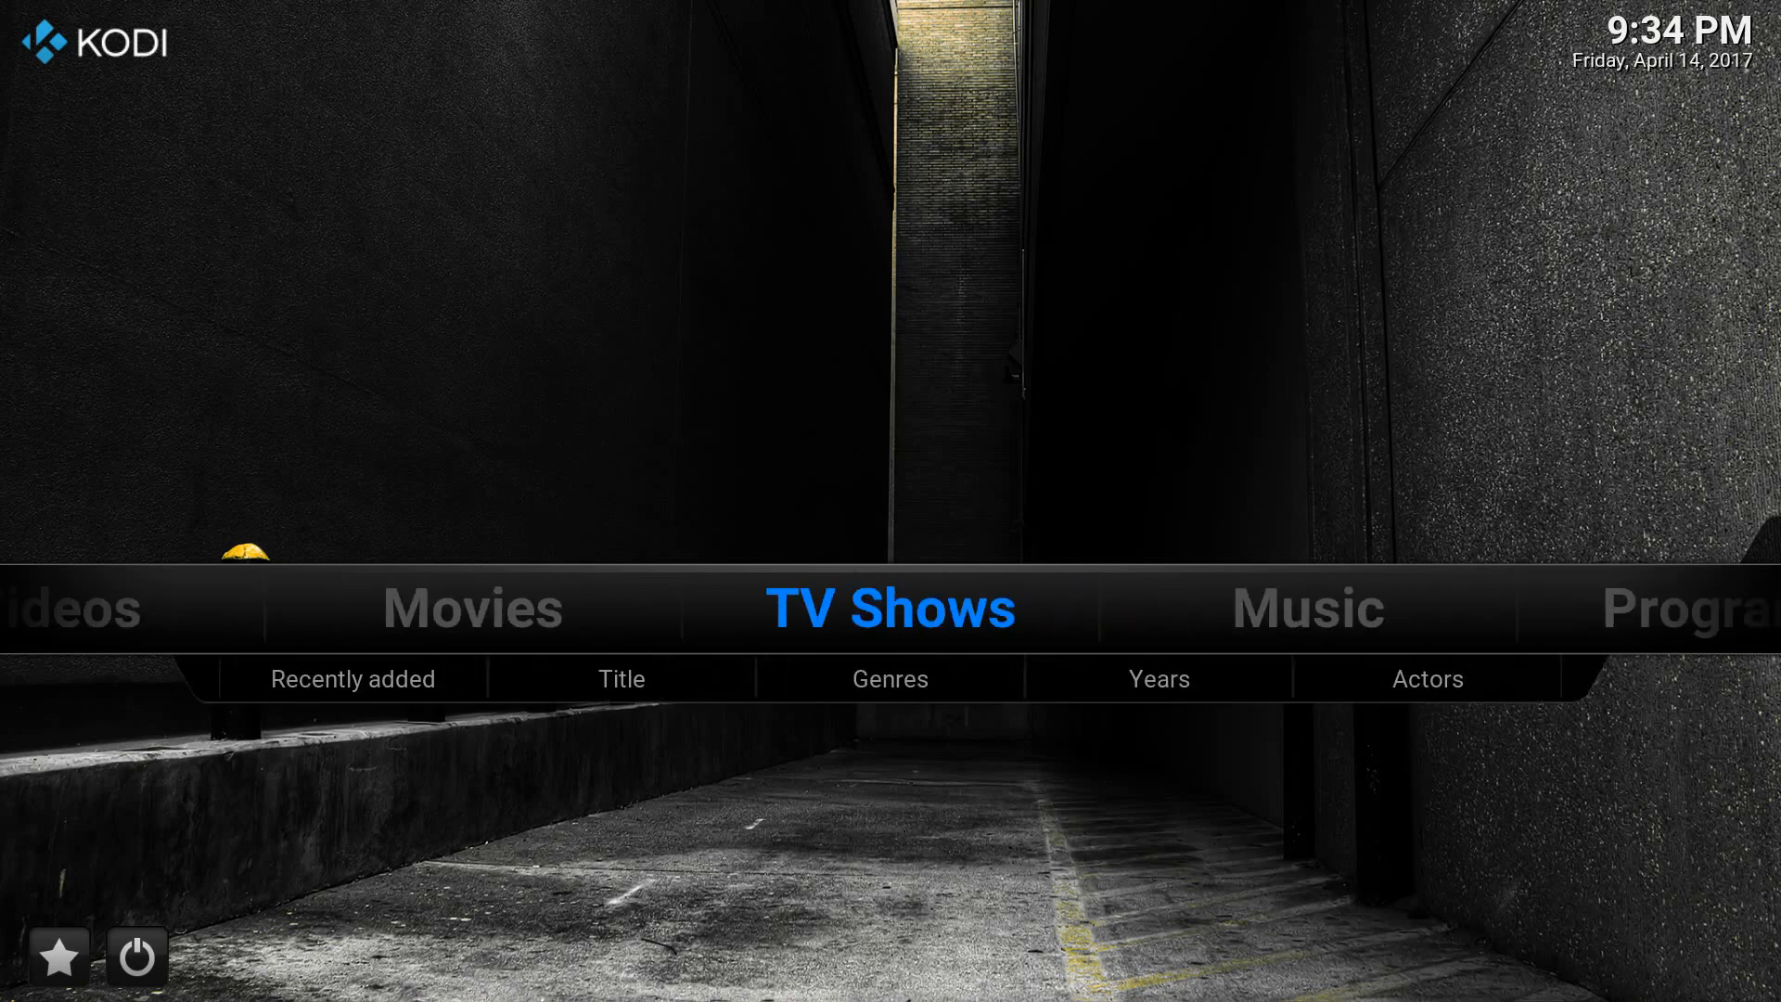
key(Right)
key(Left)
key(Left)
key(Left)
key(Left)
key(Left)
key(Left)
key(Left)
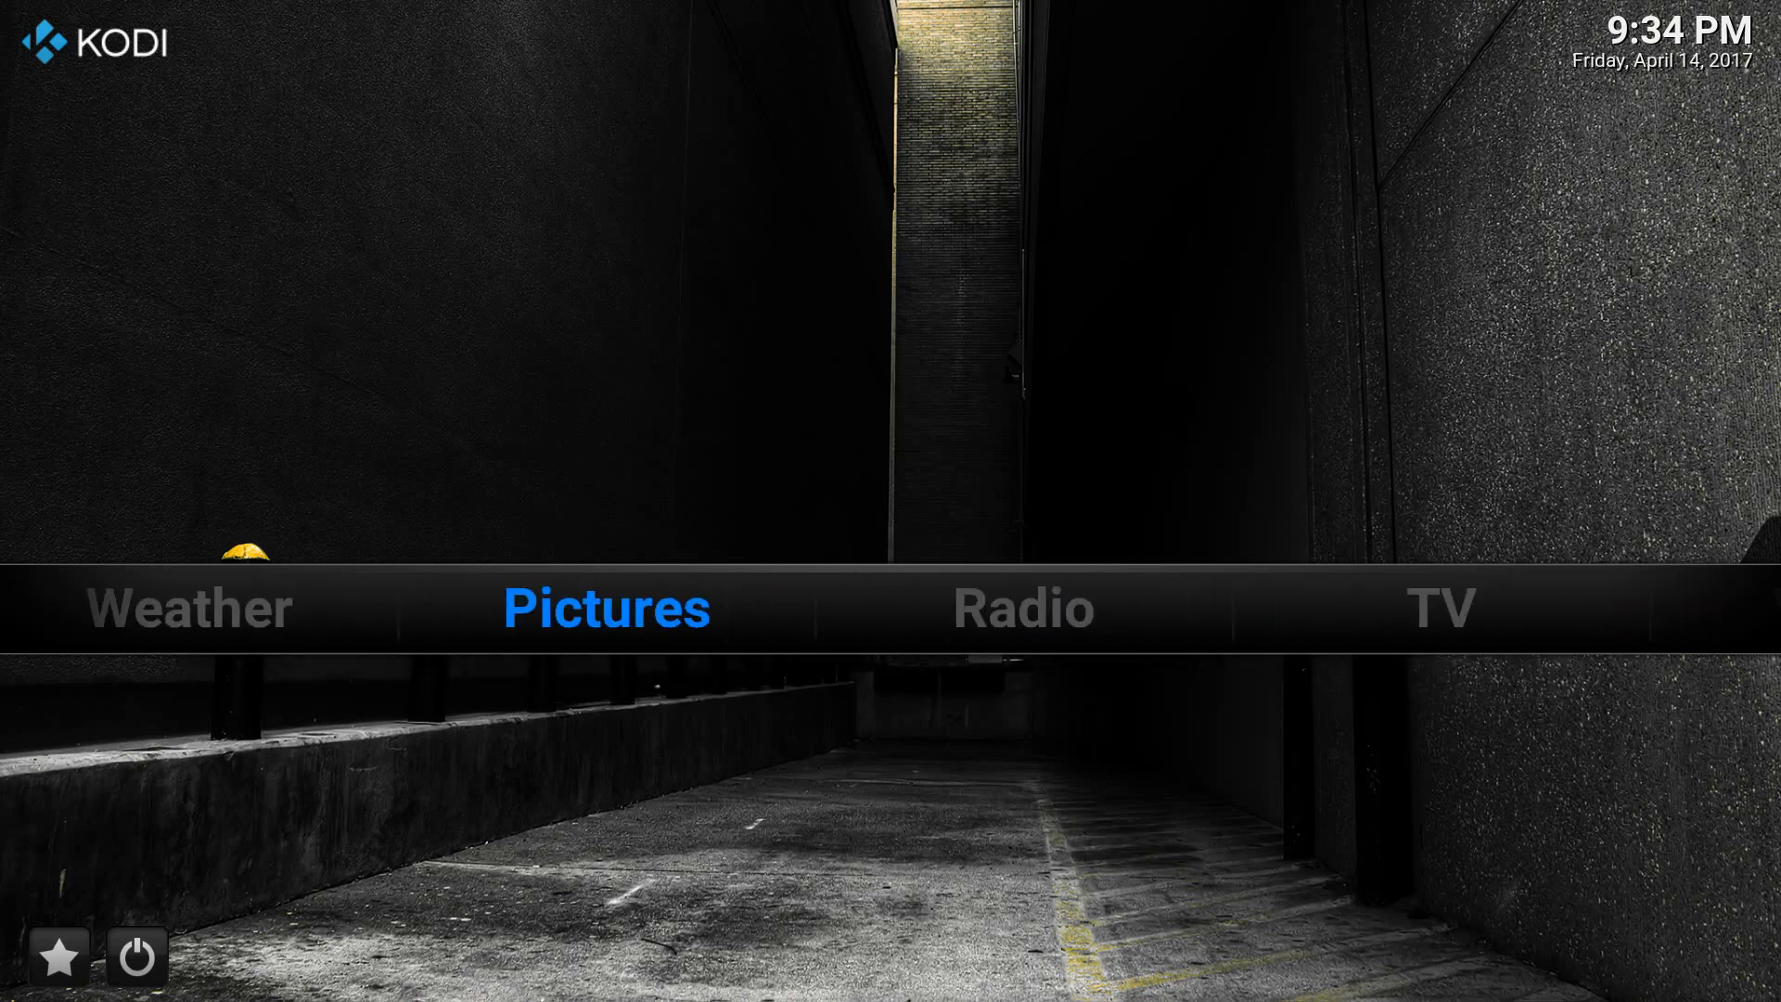
key(Right)
key(Right)
key(Left)
key(Left)
Open the Skin Settings under System and switch the General settings to Home screen options.
key(Right)
key(Right)
key(Right)
key(Right)
key(Right)
key(Right)
key(Right)
key(Right)
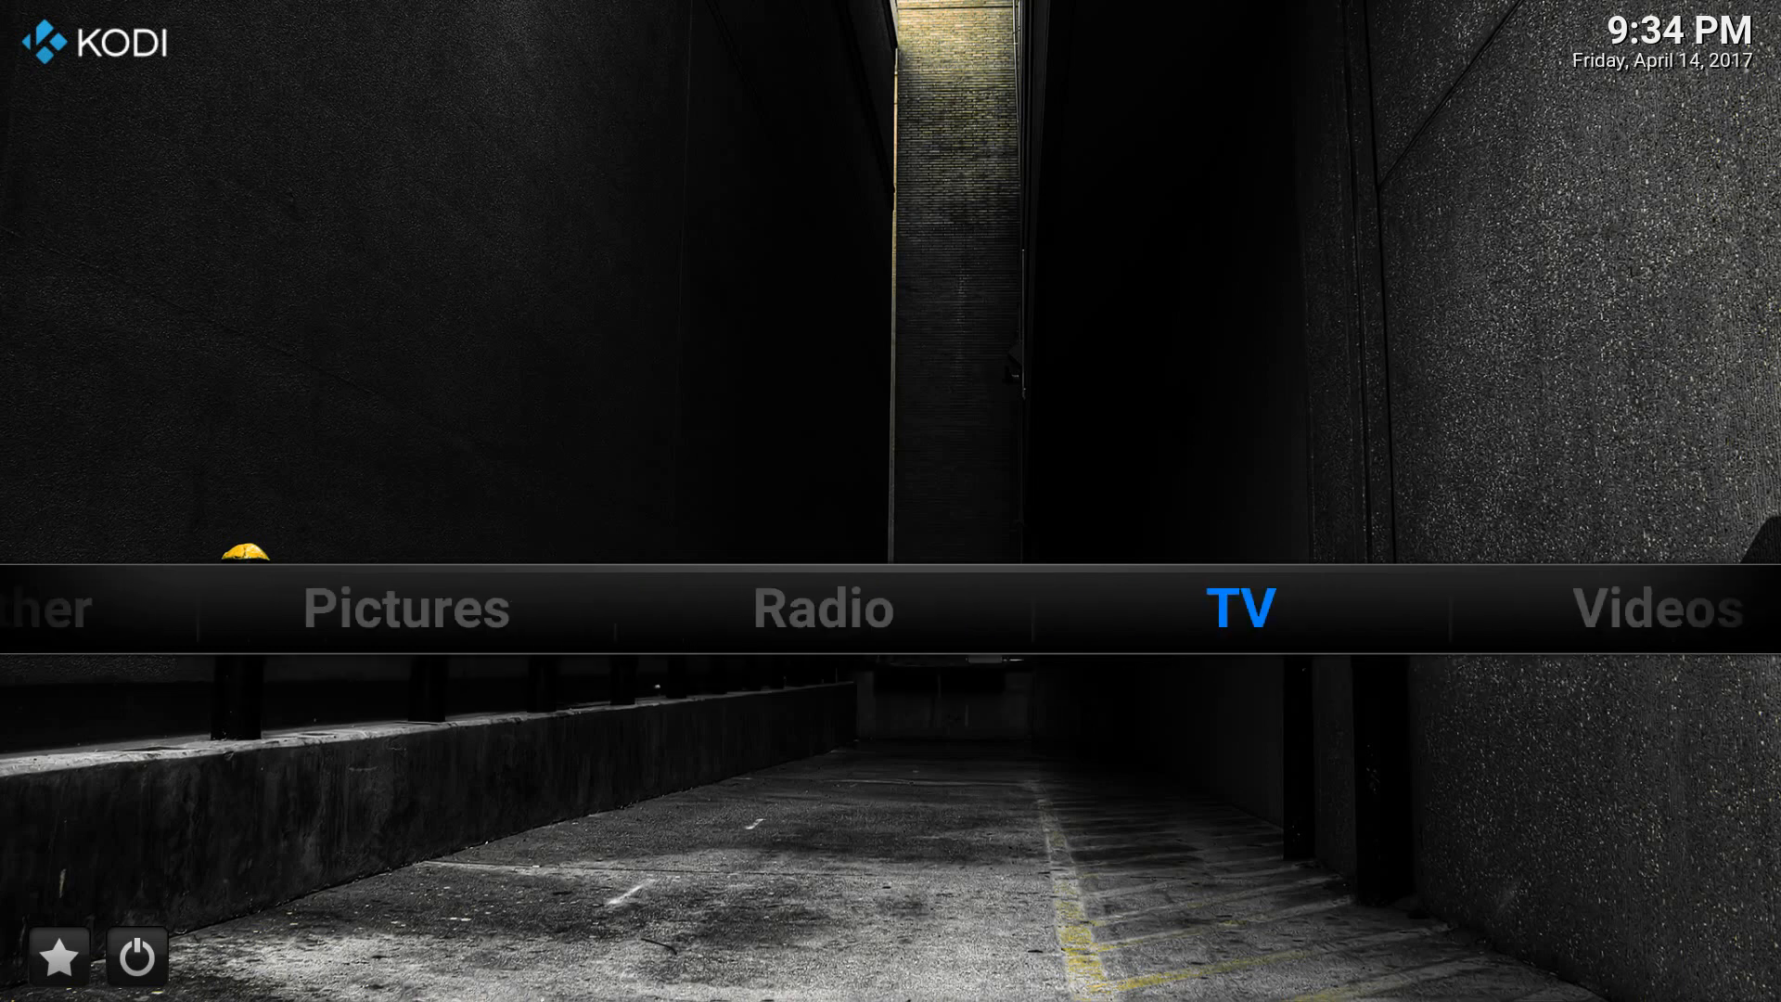
key(Right)
key(Right)
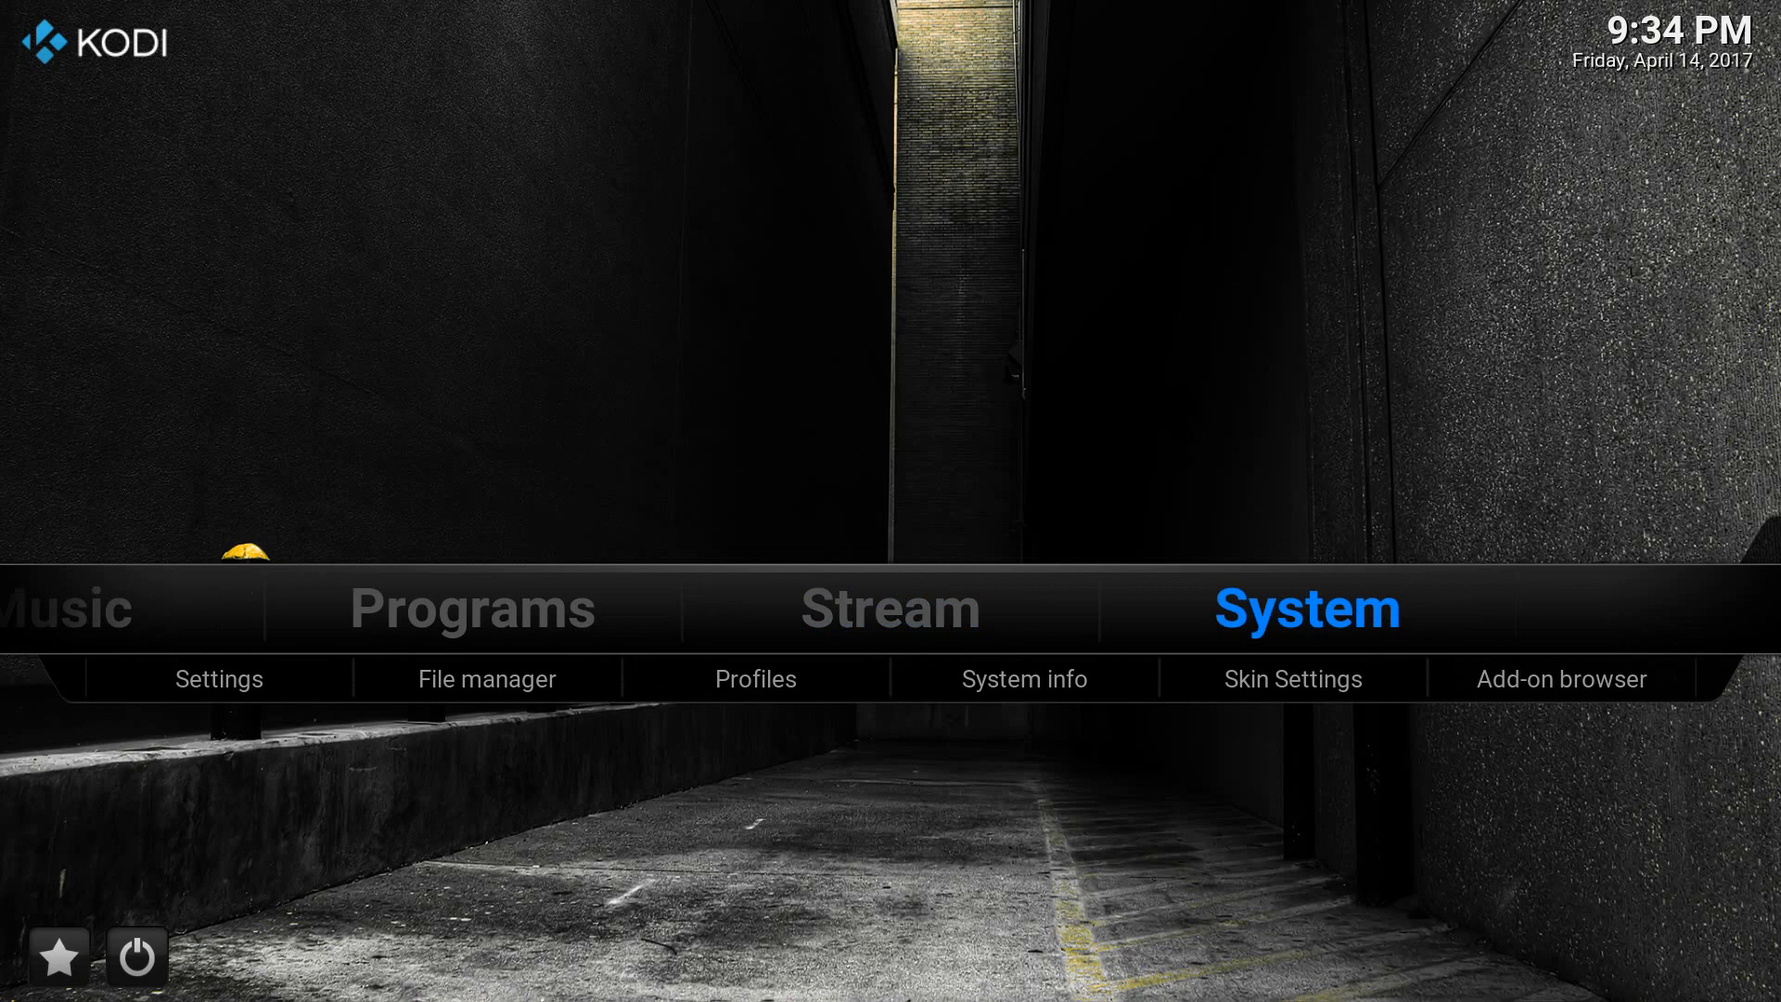
key(Down)
key(Right)
key(Right)
key(Right)
key(Right)
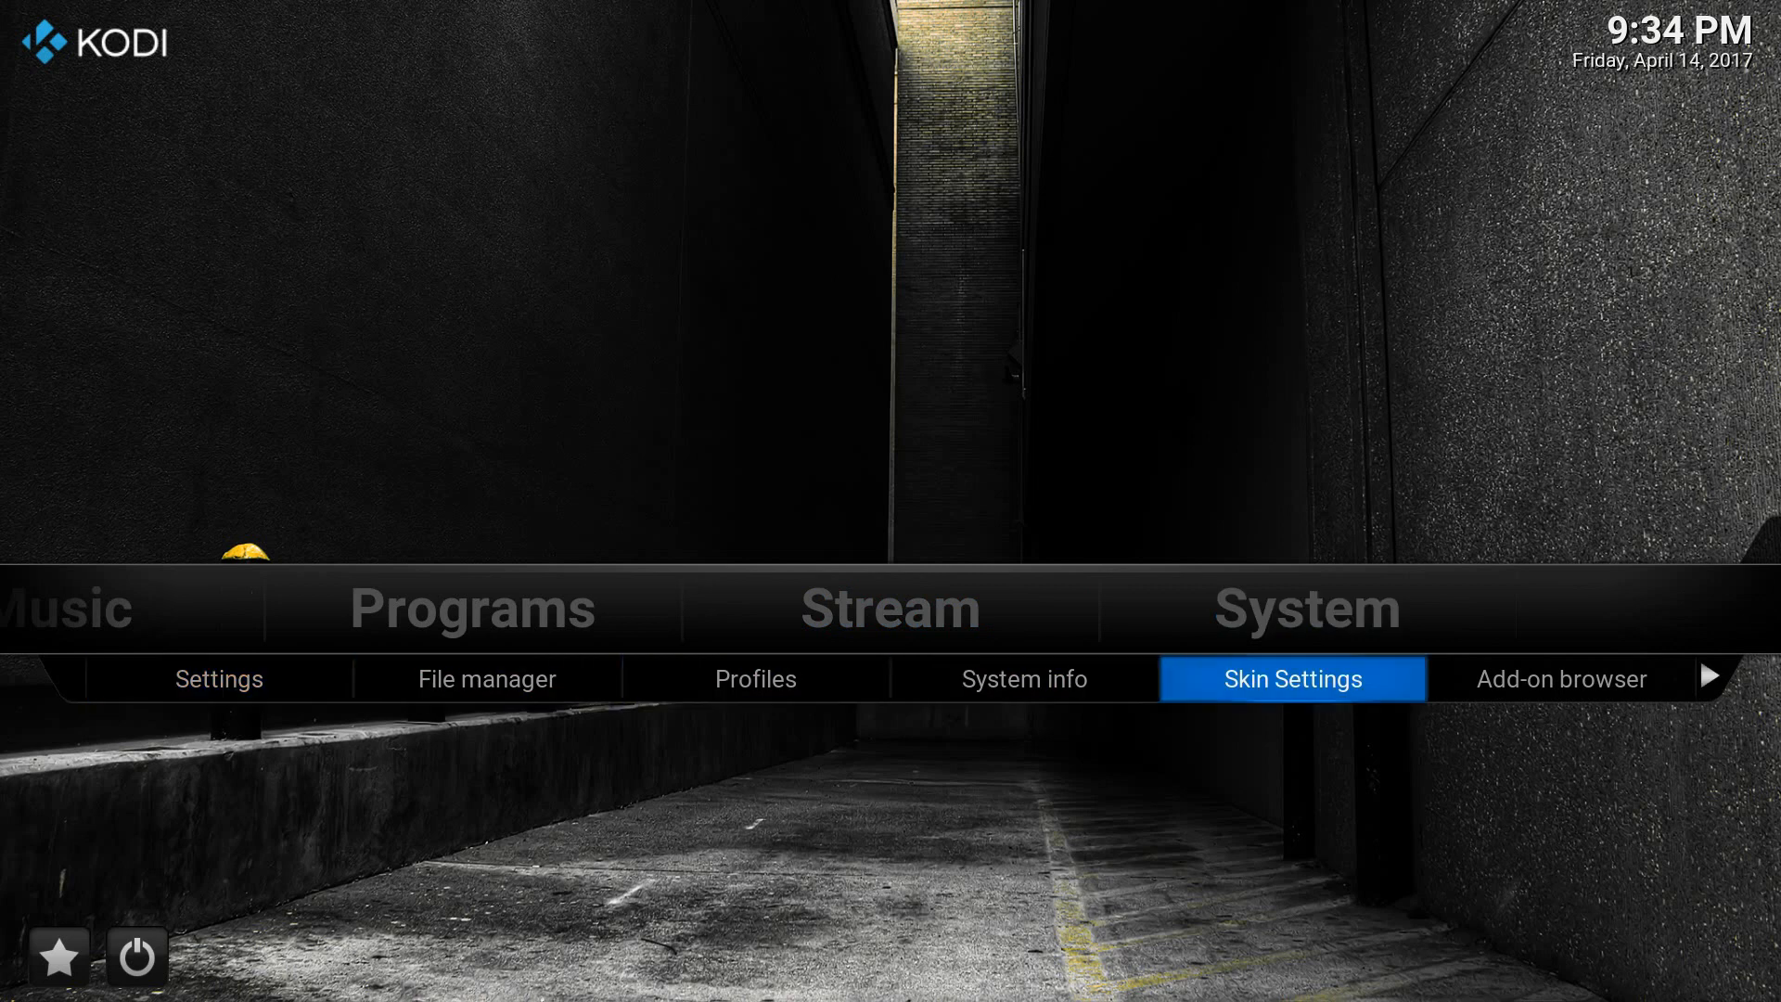
key(Return)
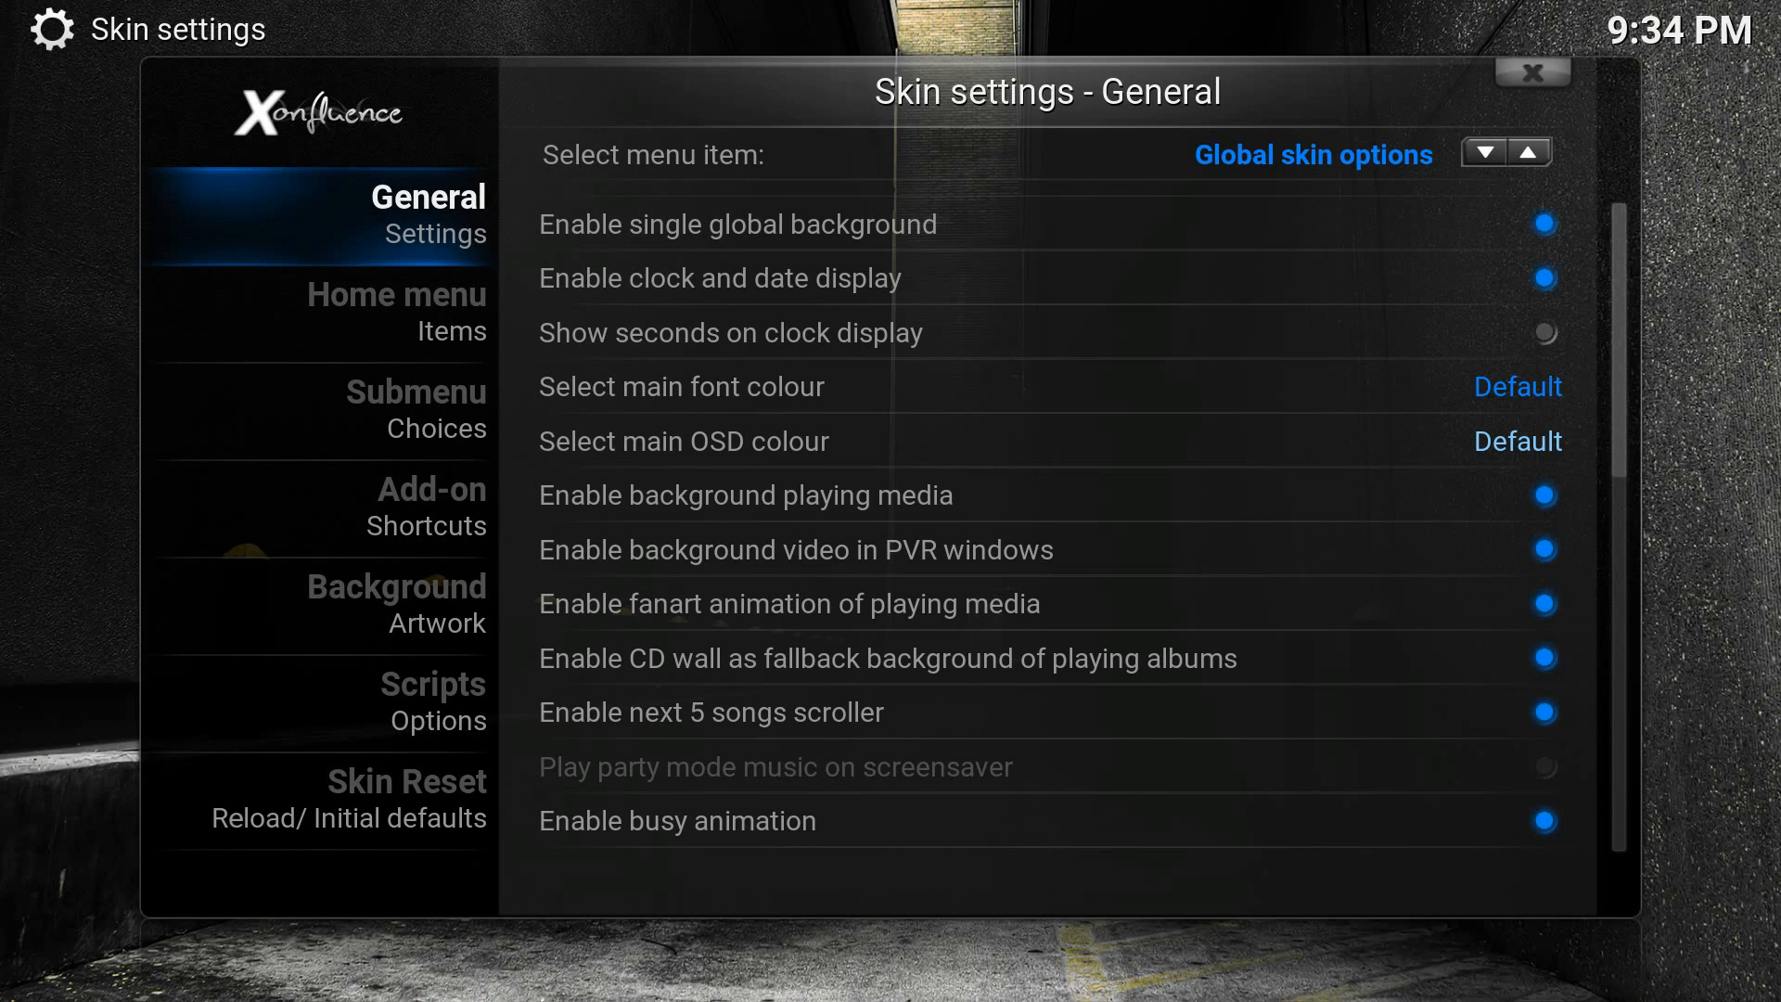
key(Right)
key(Right)
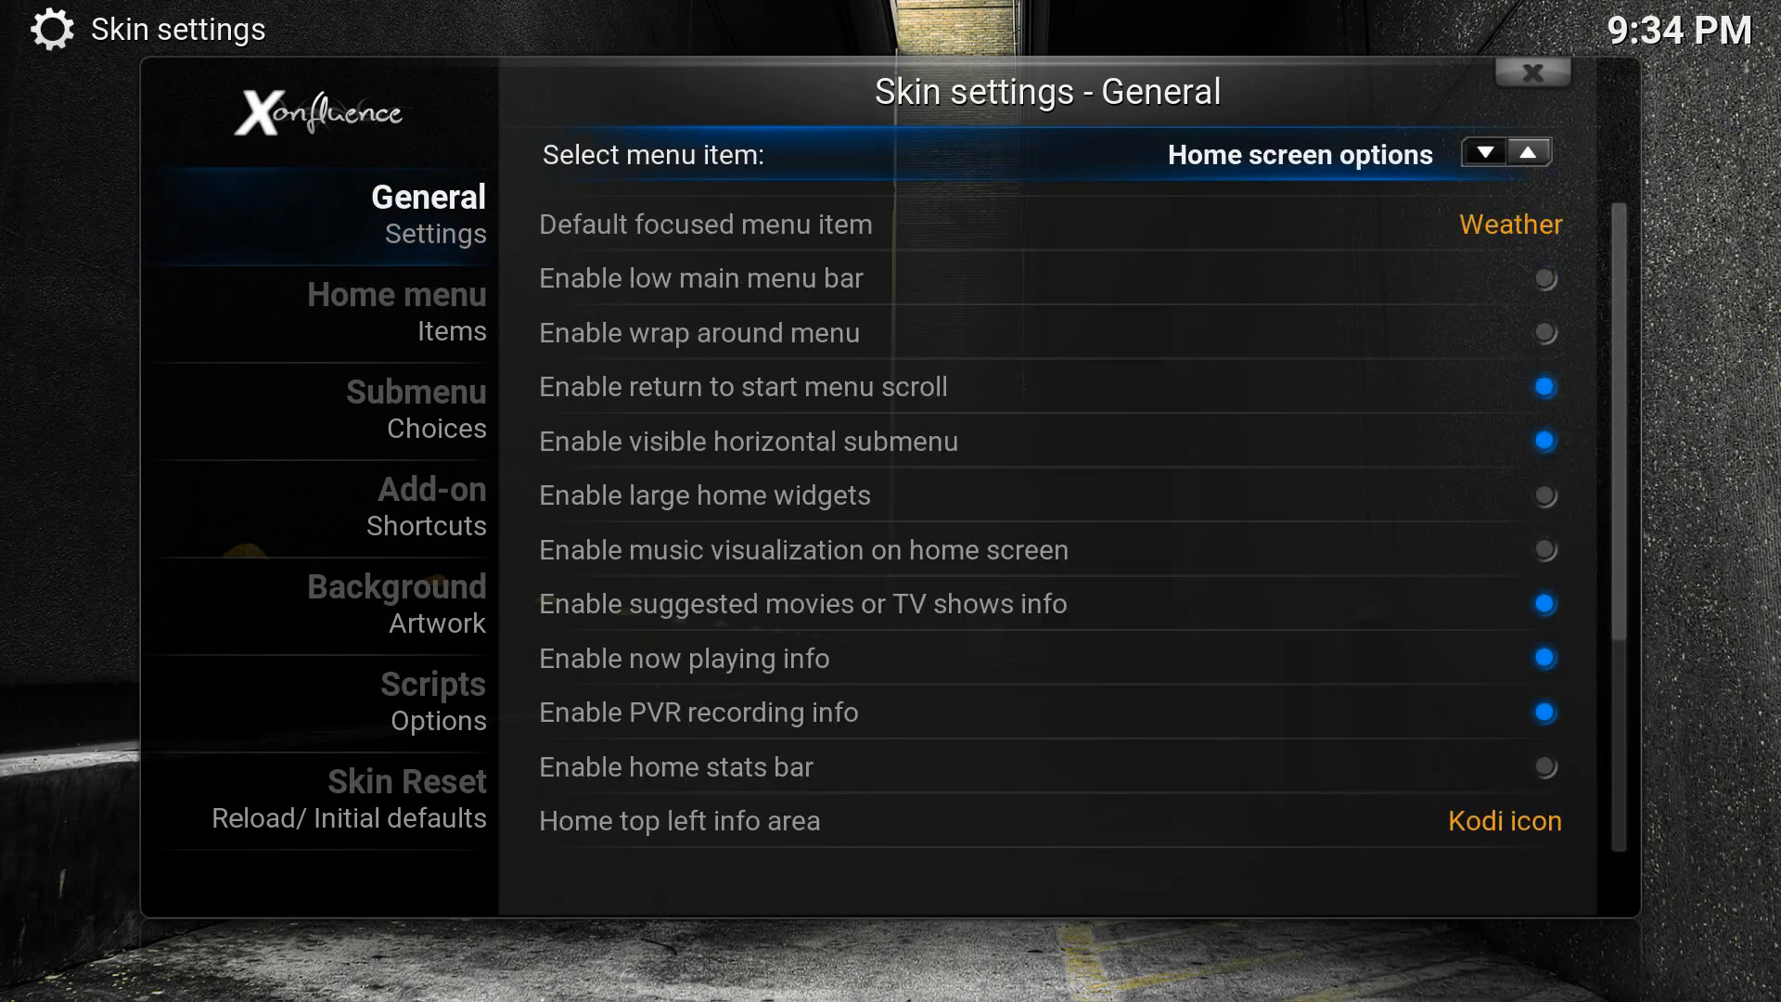
Look through the General settings groups, including Media View, Music OSD and Global skin options, and return to Home screen options.
key(Right)
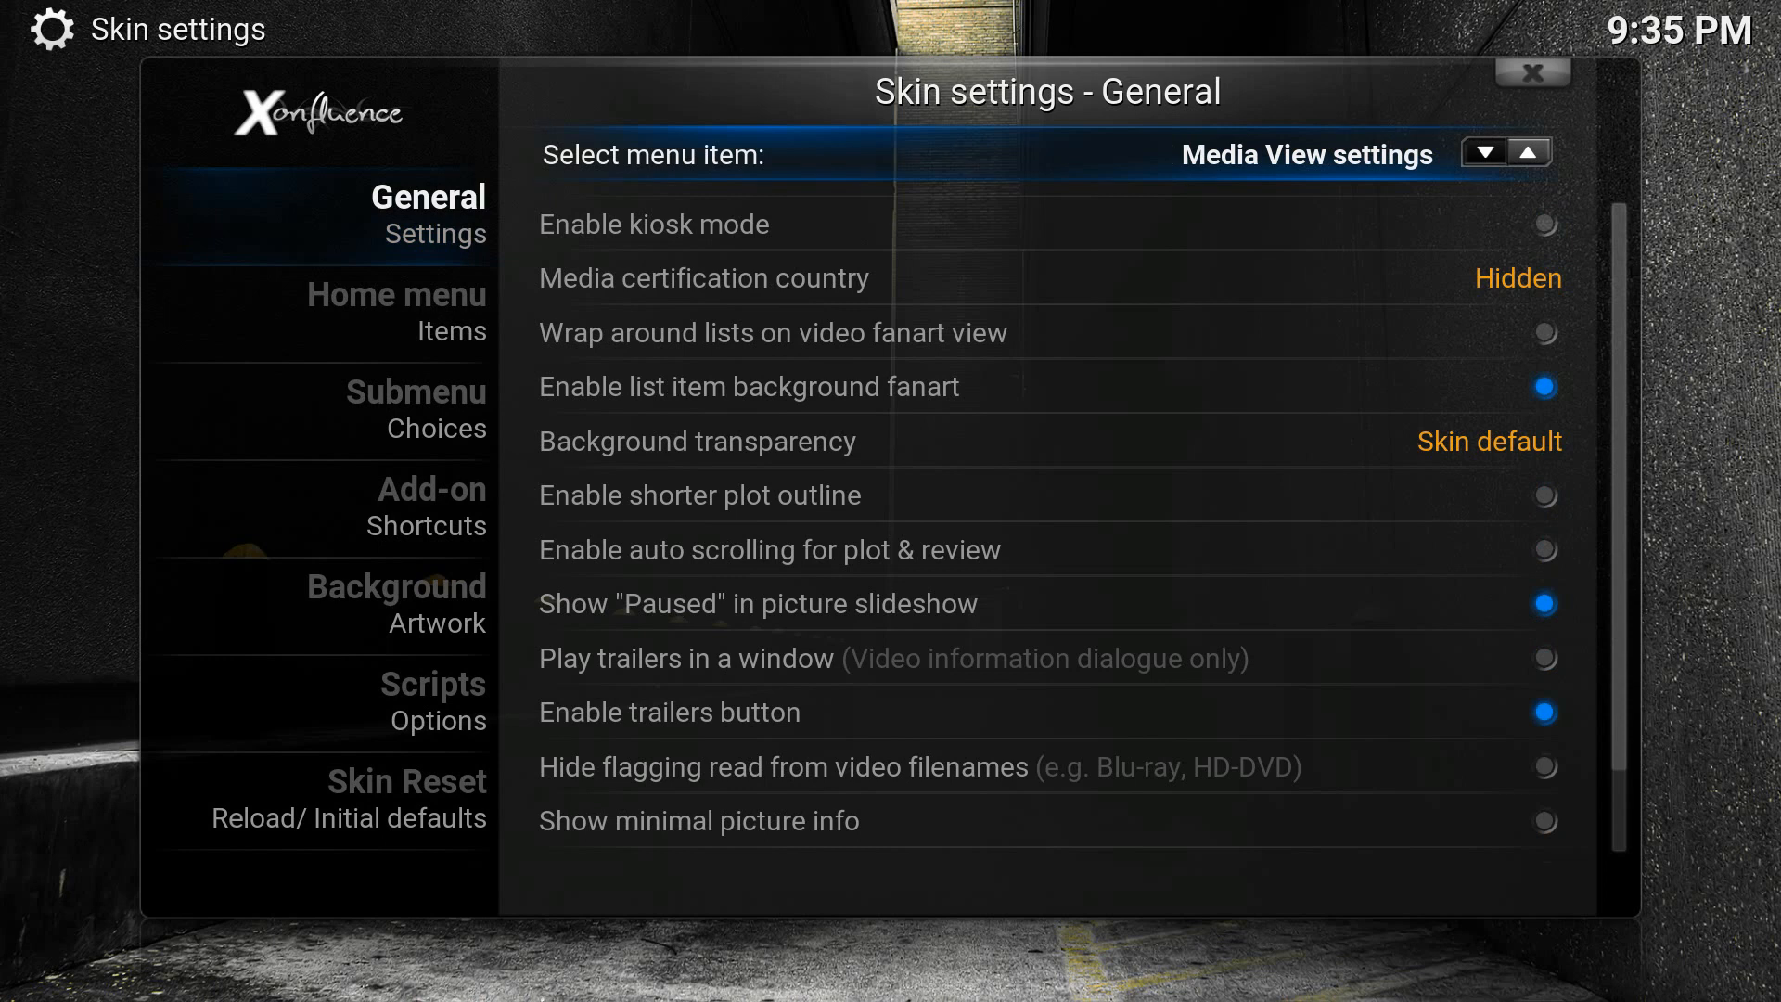
key(Right)
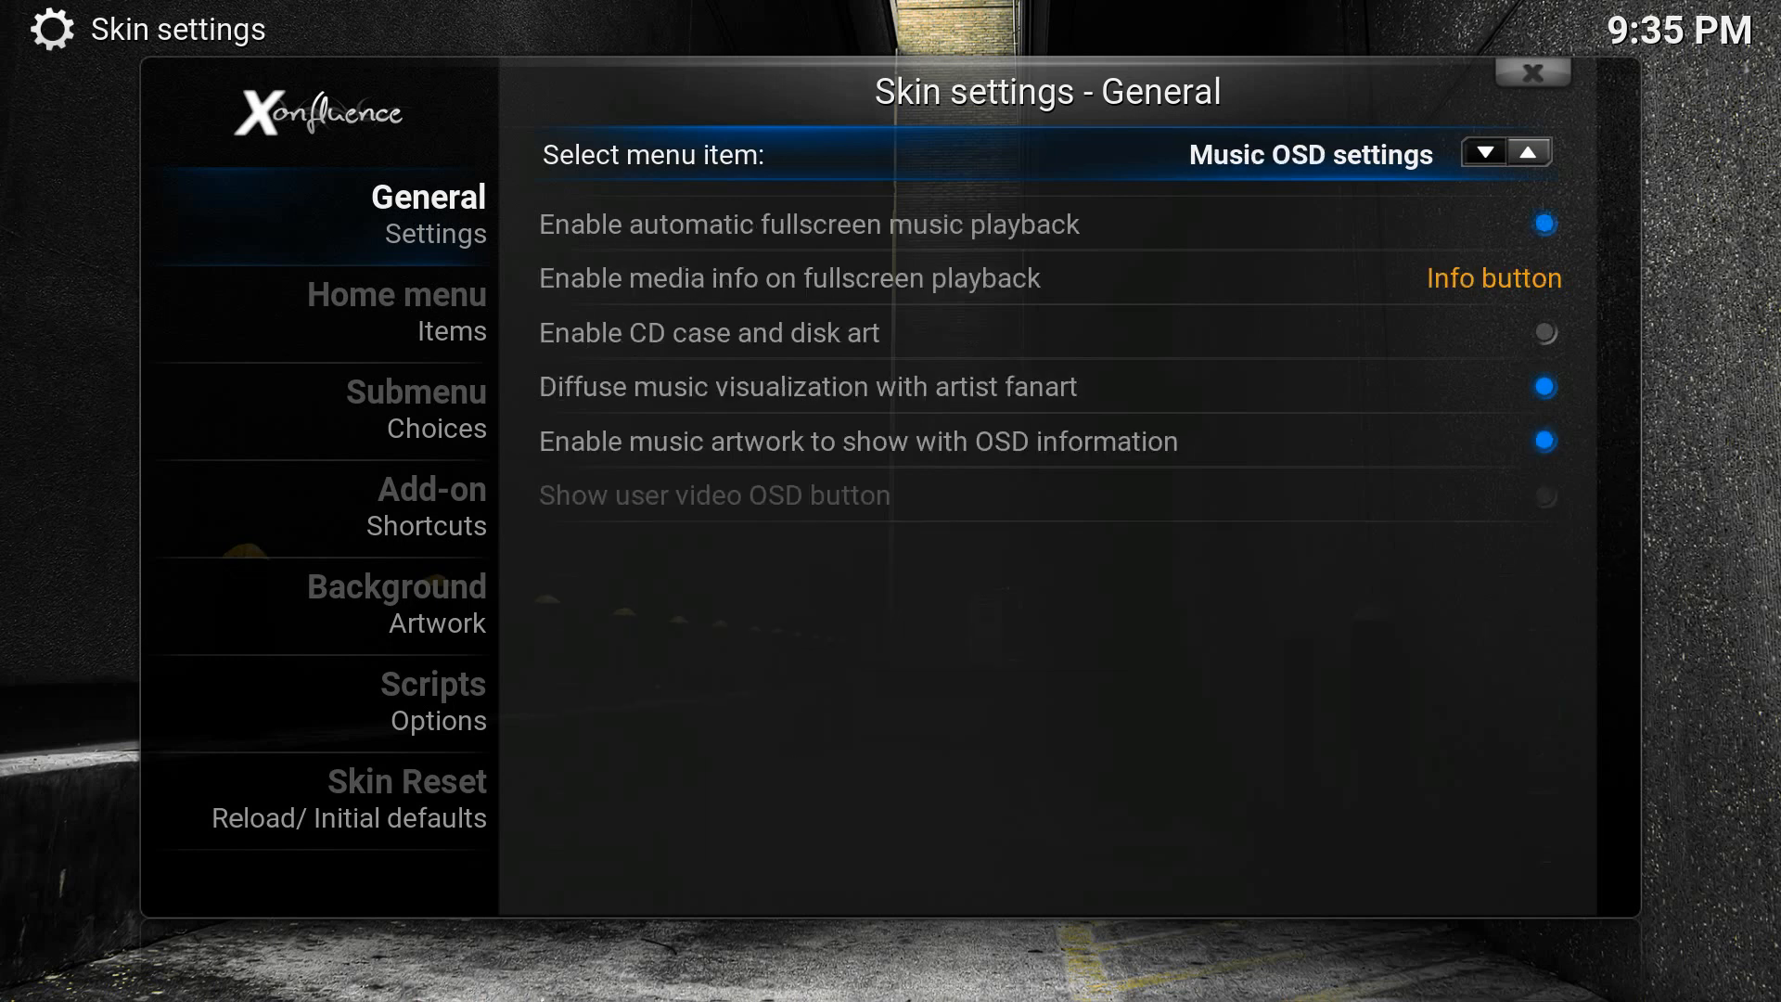
key(Right)
key(Right)
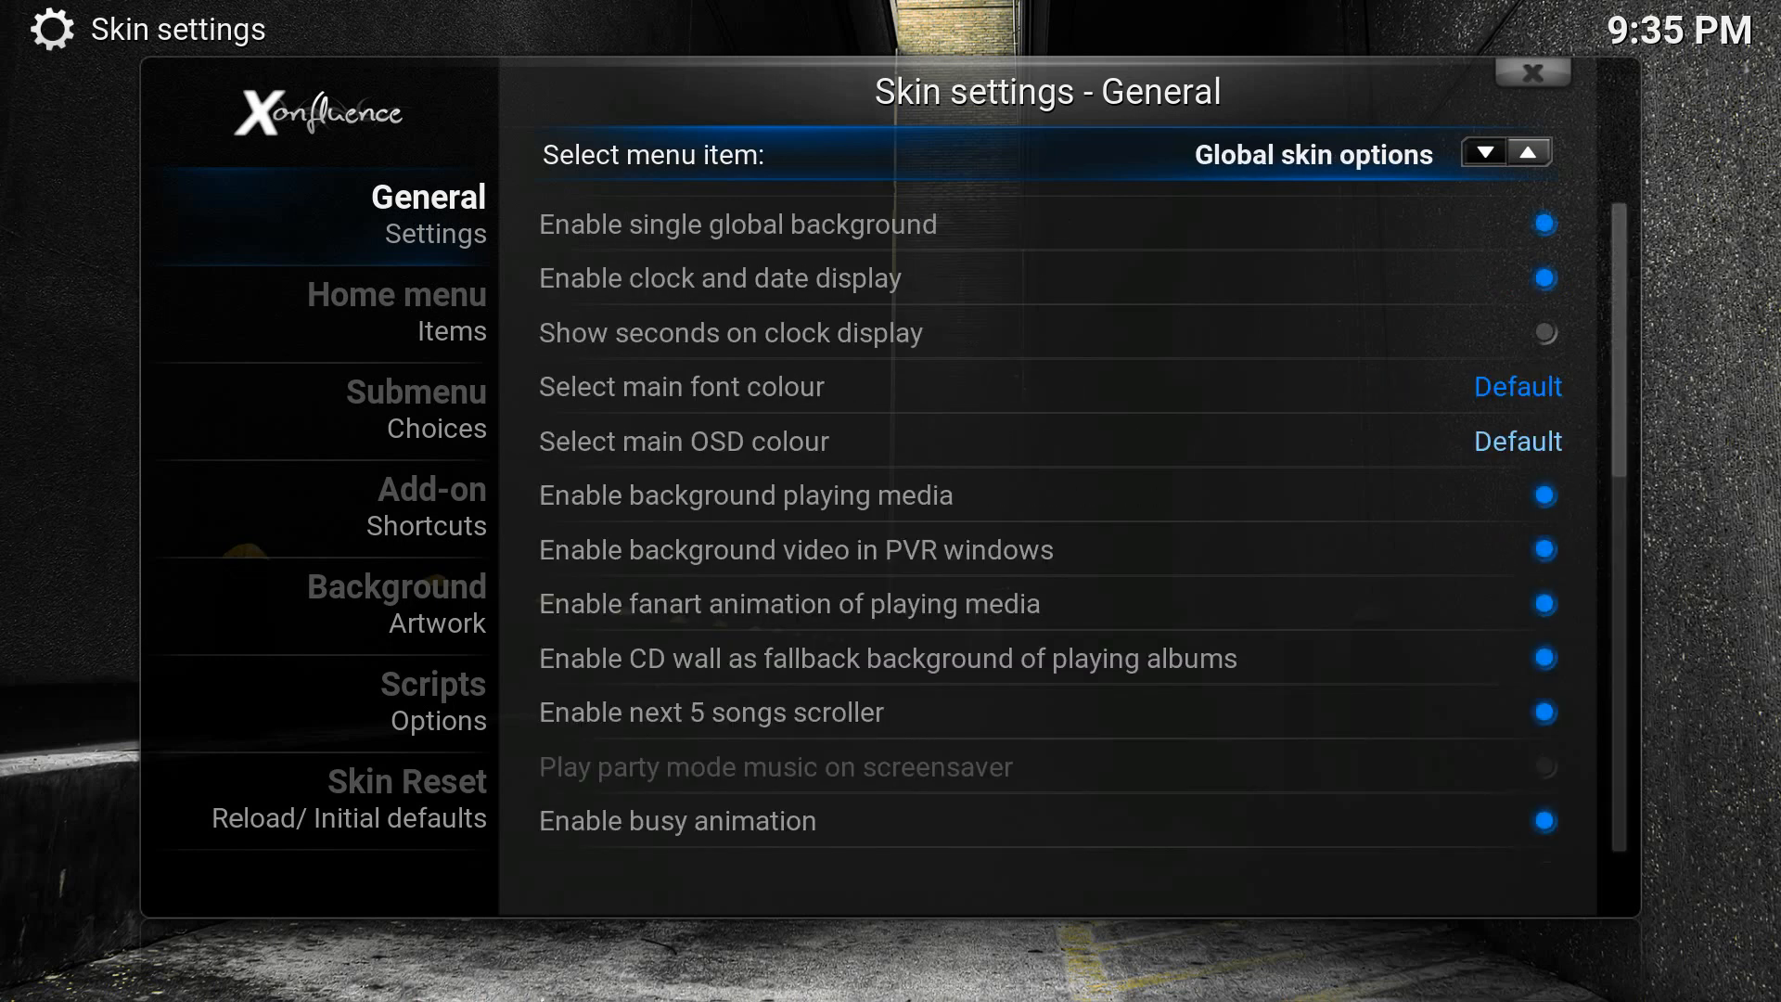
key(Right)
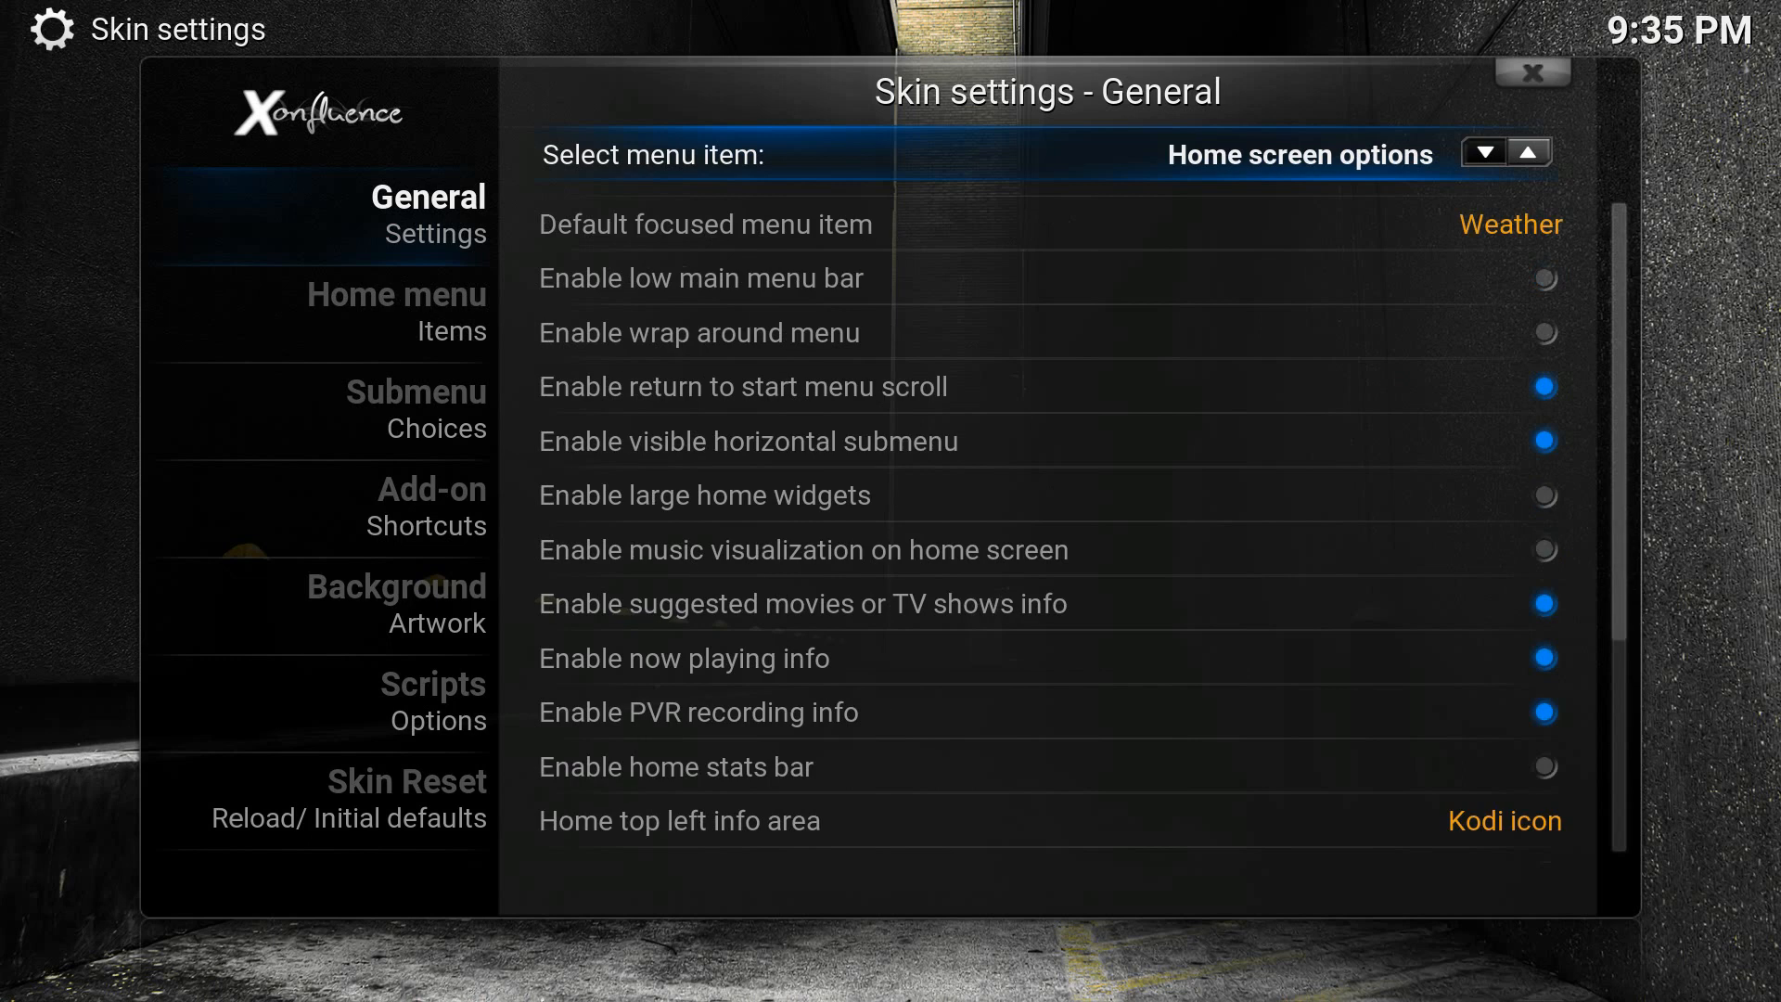
Enable the low main menu bar in the Home screen options and return to the home screen.
key(Down)
key(Down)
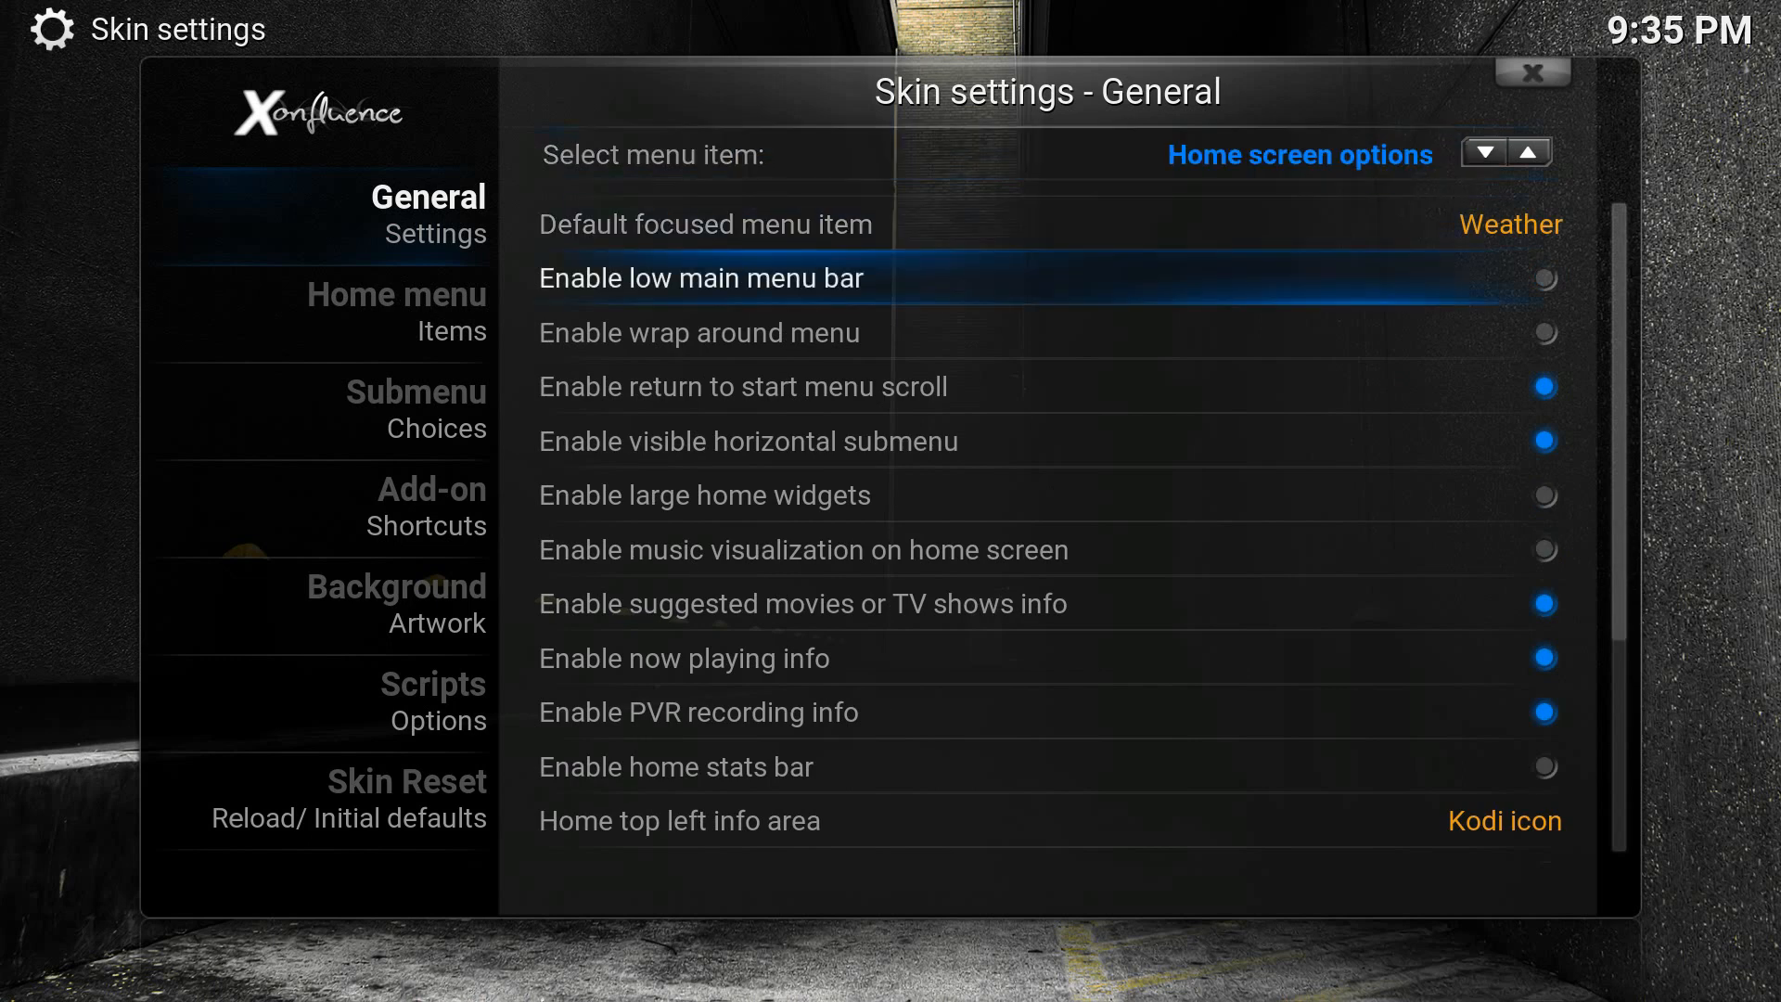
key(Return)
key(Escape)
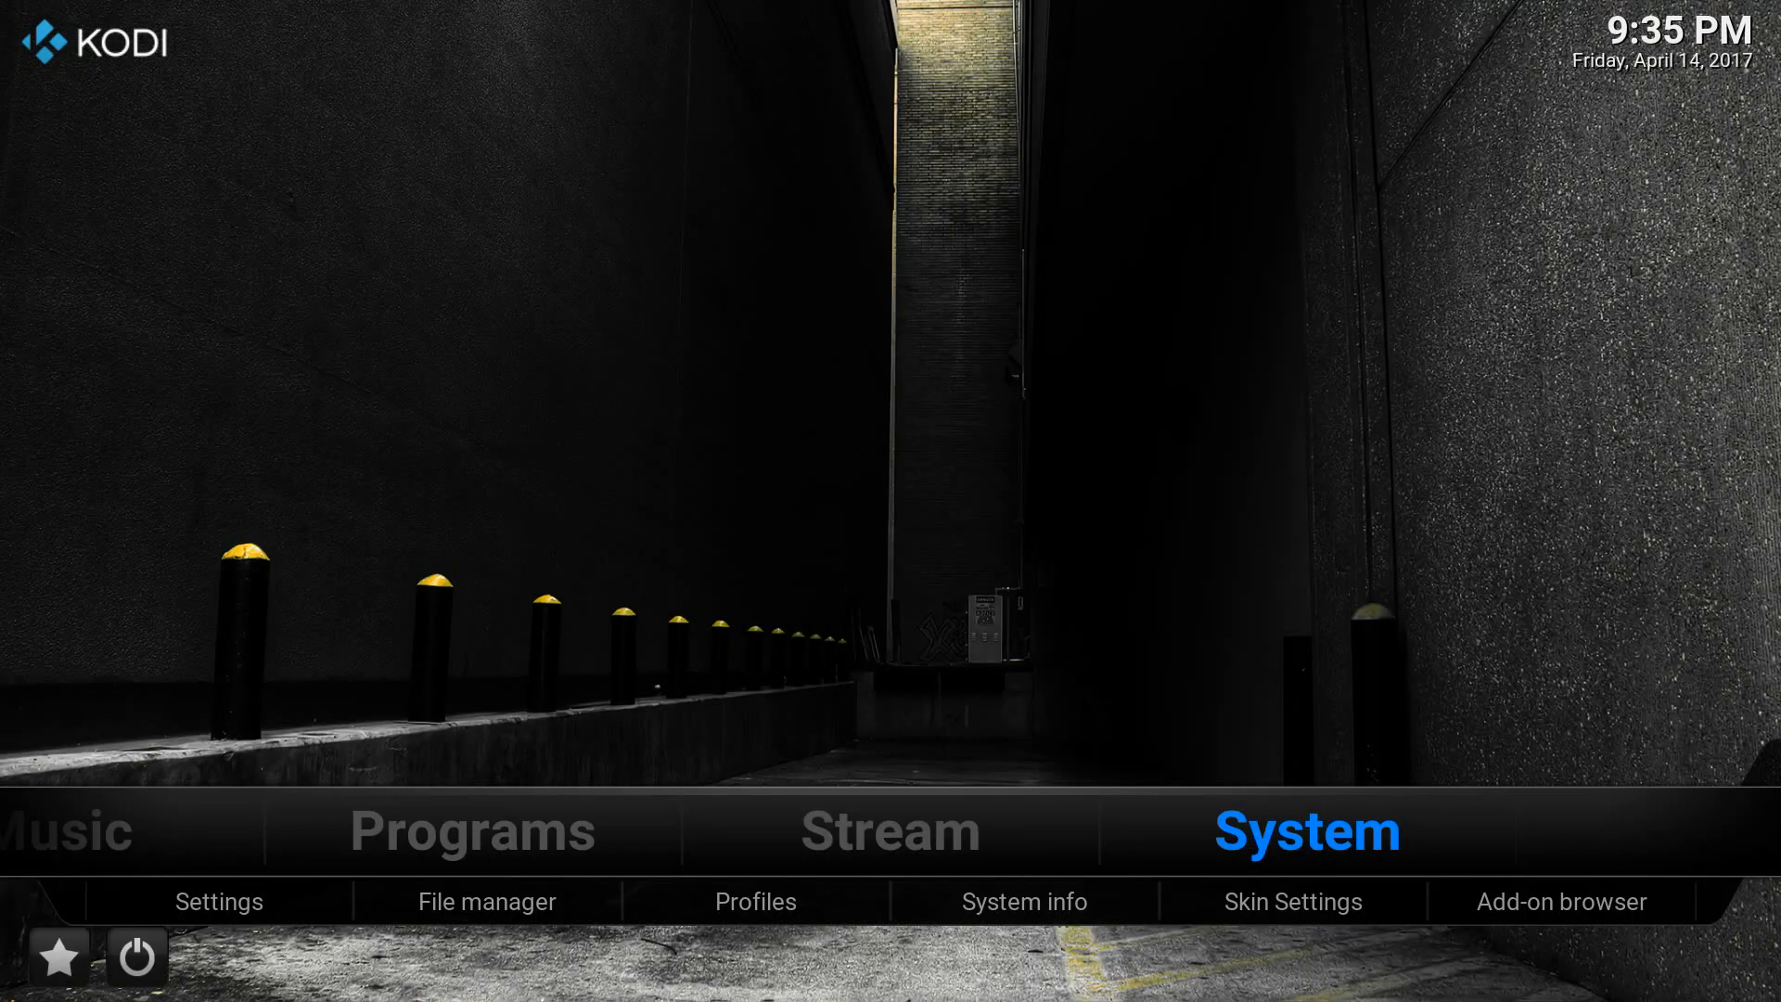
Examine the lowered home menu bar and its submenu row, going from System back to Weather.
key(Left)
key(Right)
key(Down)
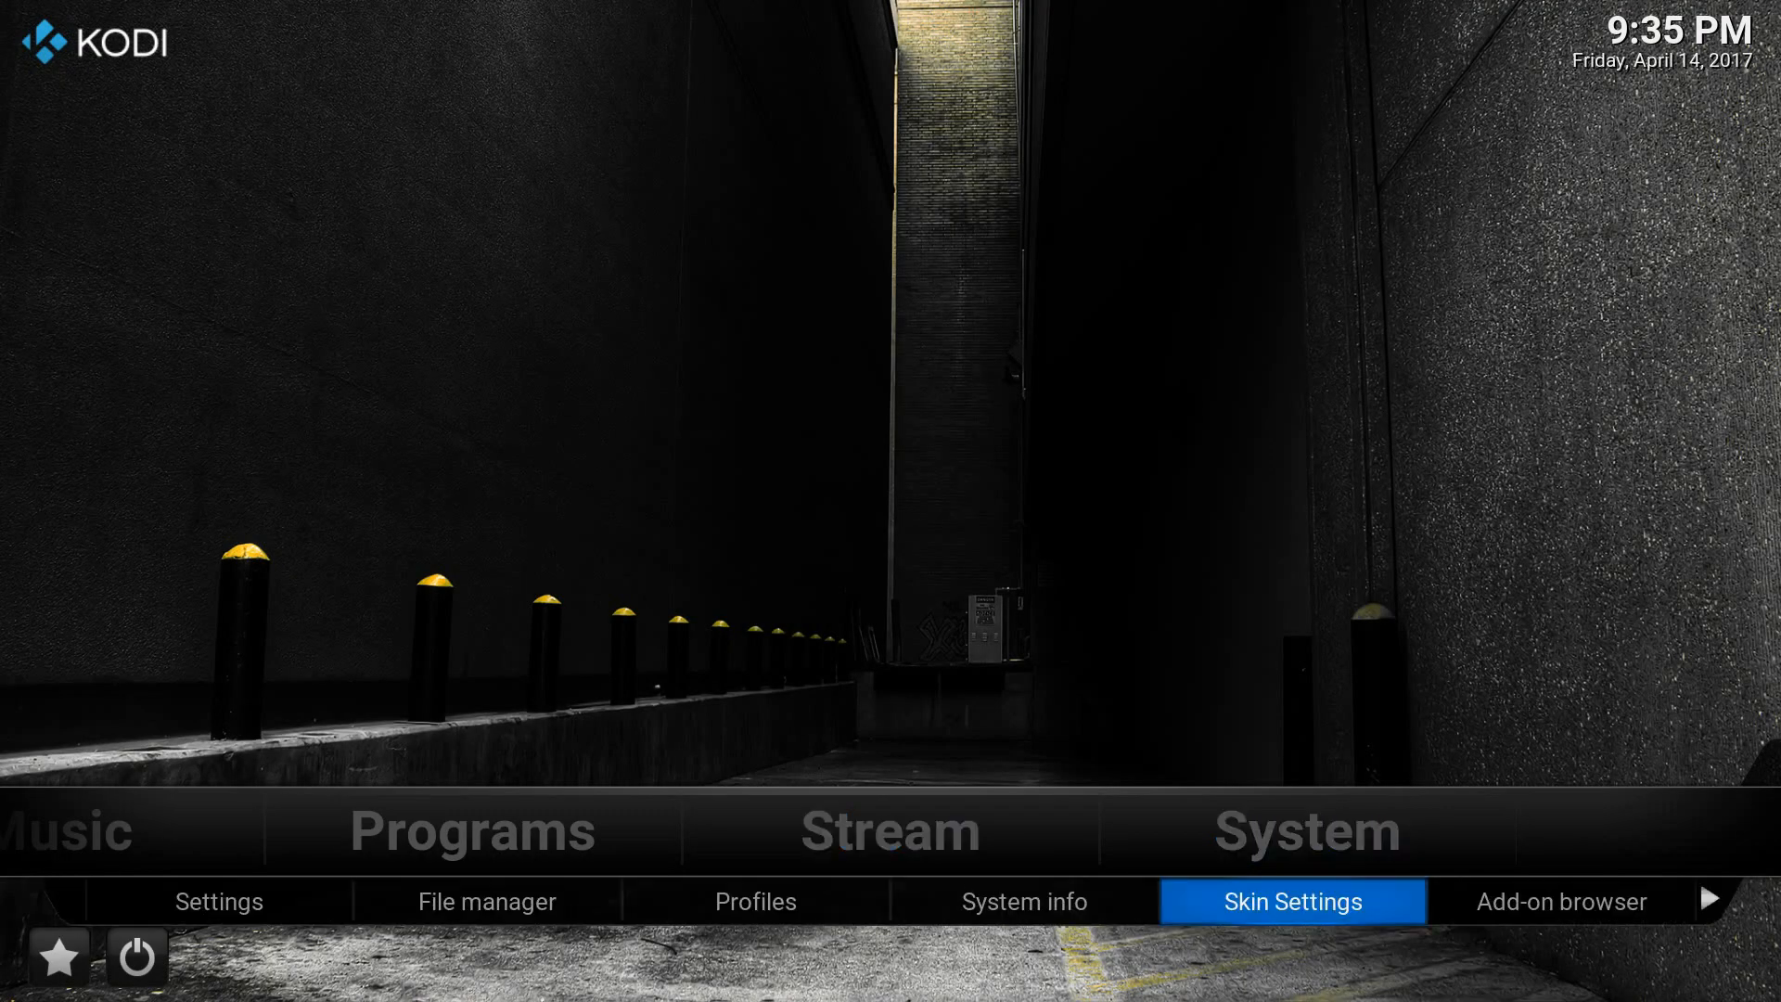
key(Up)
key(Left)
key(Left)
key(Left)
key(Left)
key(Left)
key(Left)
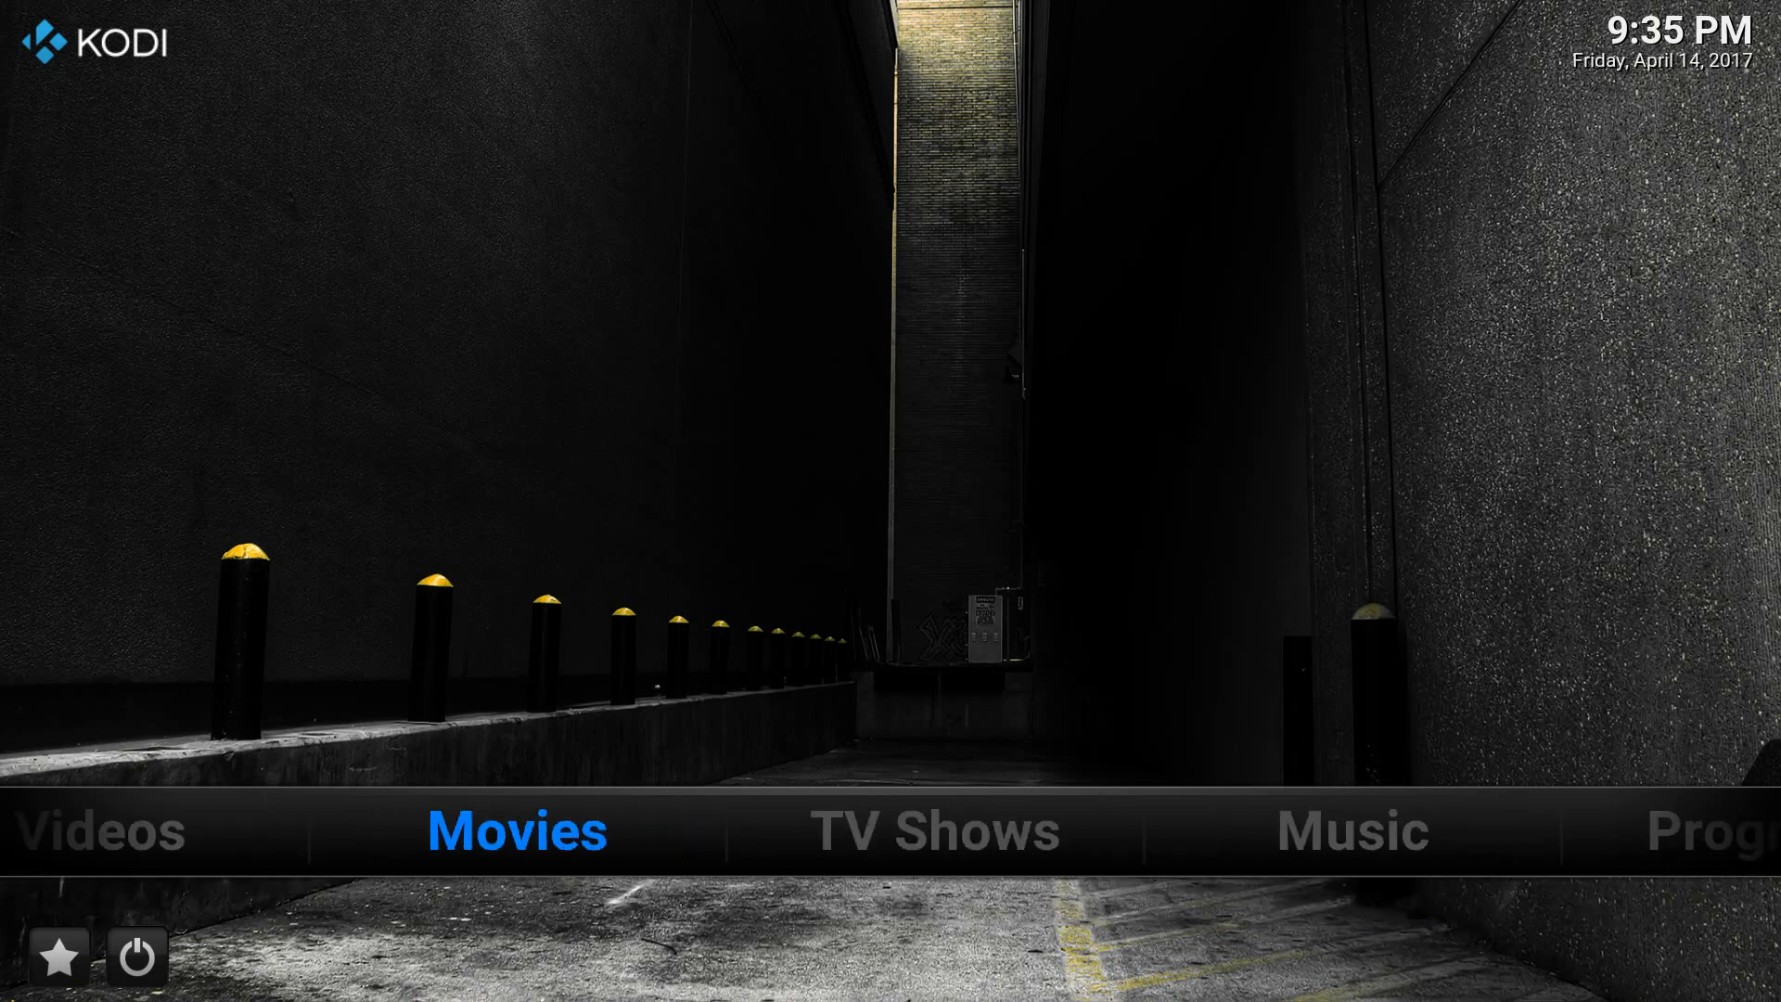
key(Left)
key(Left)
key(Left)
key(Left)
key(Right)
key(Right)
key(Right)
key(Right)
key(Right)
key(Left)
key(Left)
key(Left)
key(Left)
key(Left)
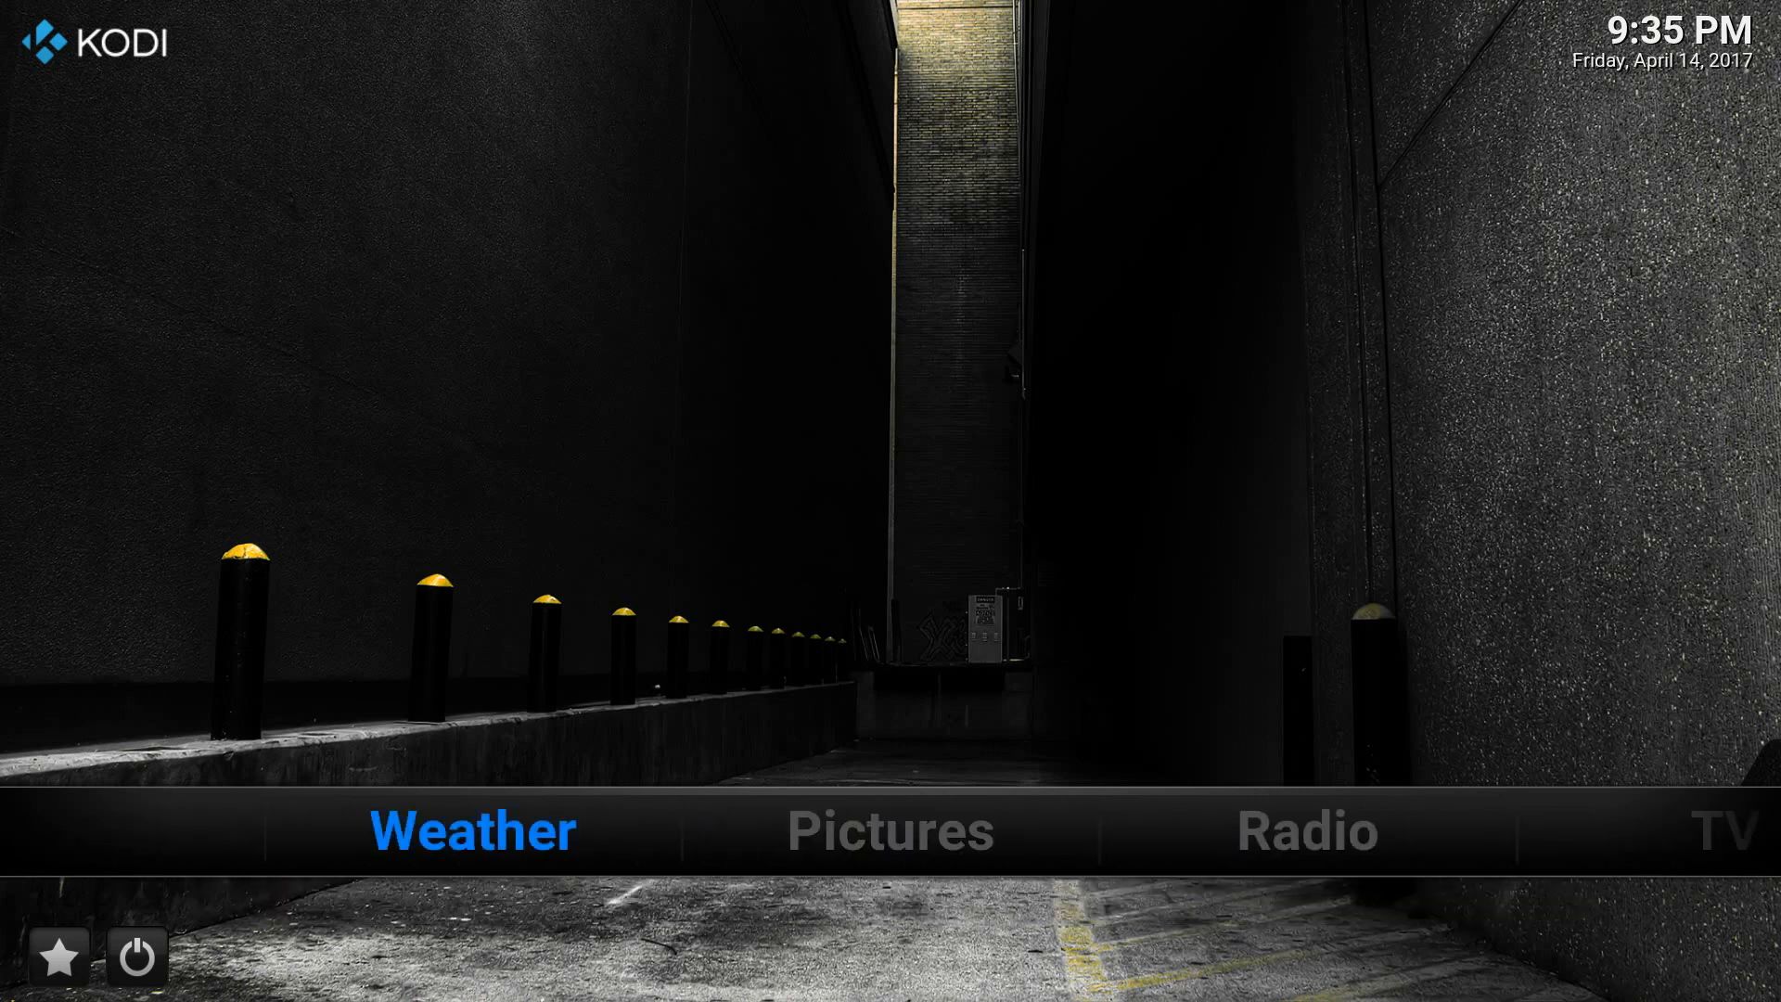
Reopen the Skin Settings under System and switch to the Home menu items section.
key(Right)
key(Right)
key(Right)
key(Right)
key(Right)
key(Right)
key(Right)
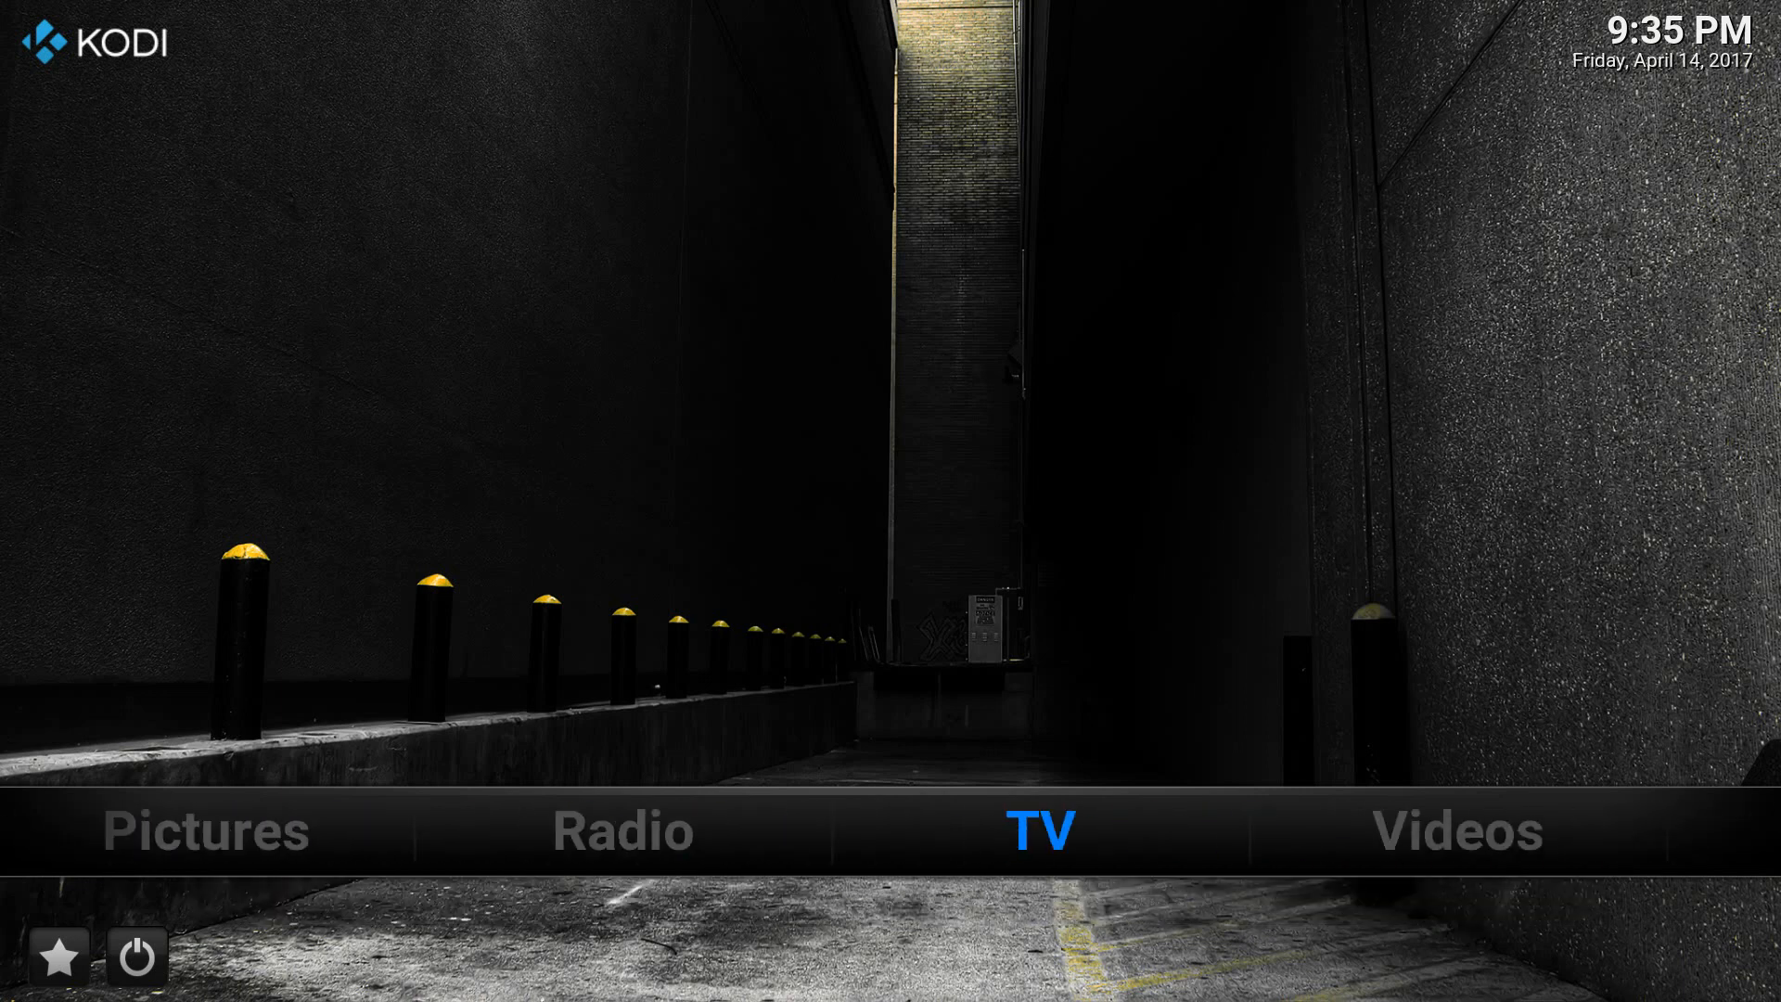
key(Right)
key(Right)
key(Right)
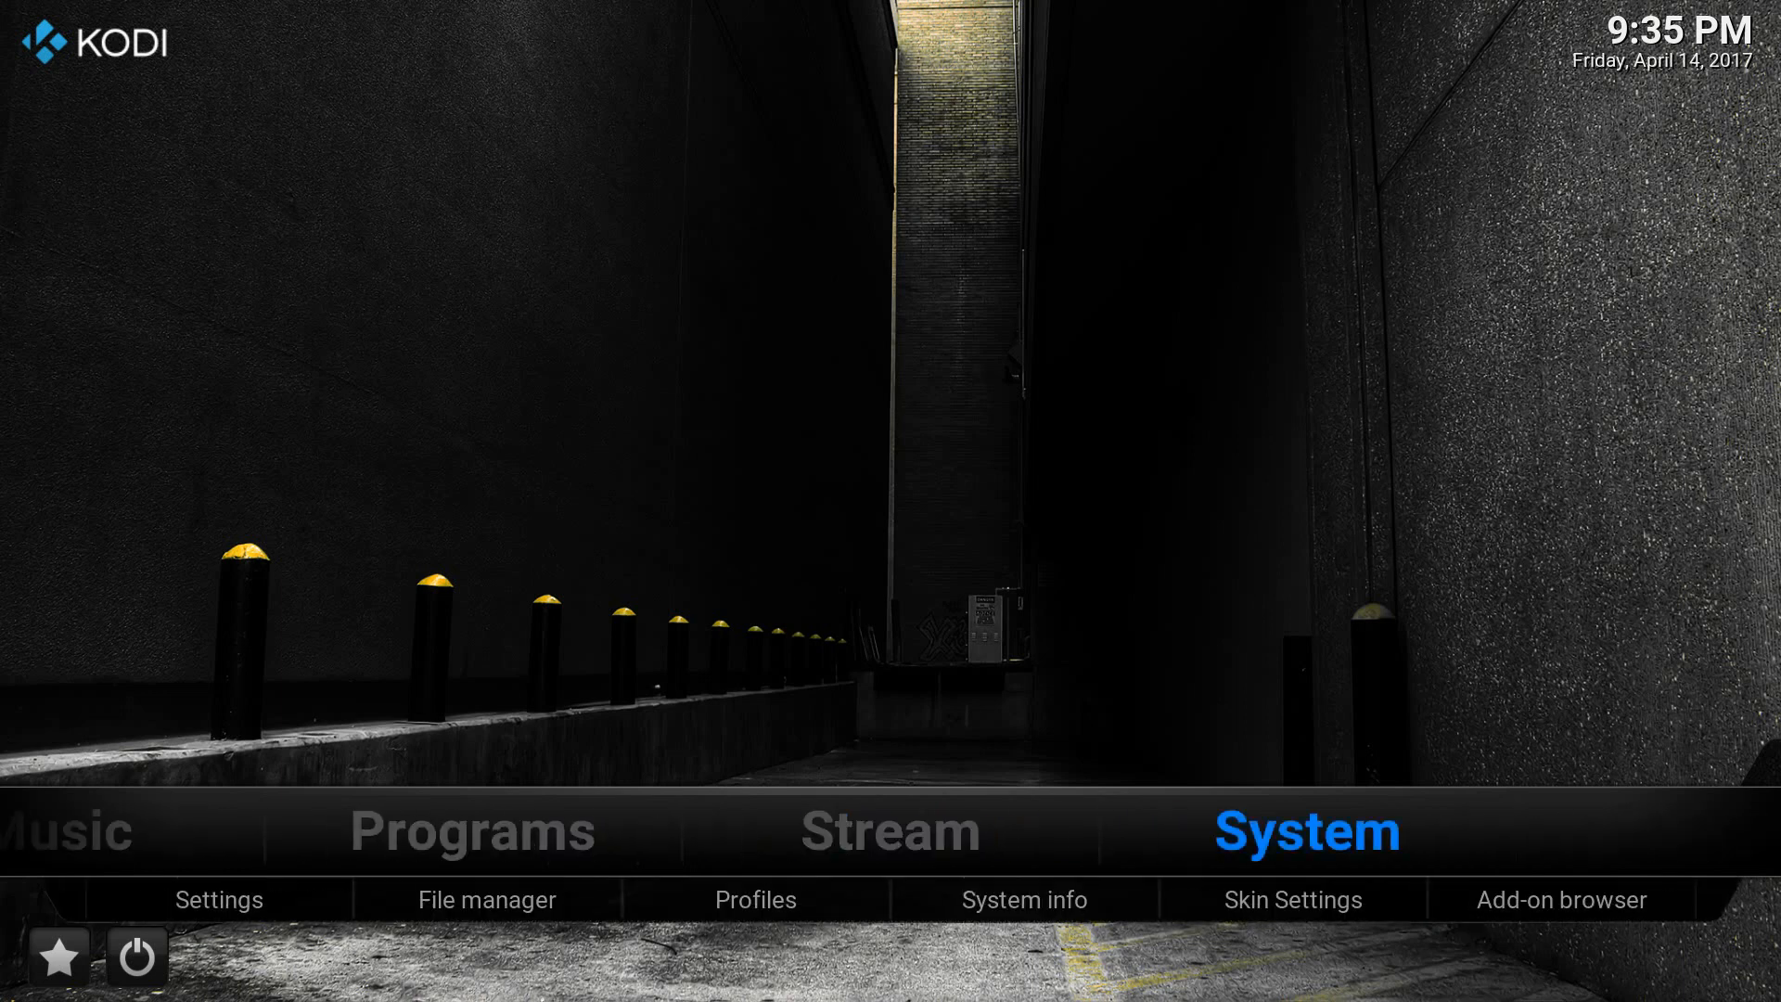
key(Down)
key(Return)
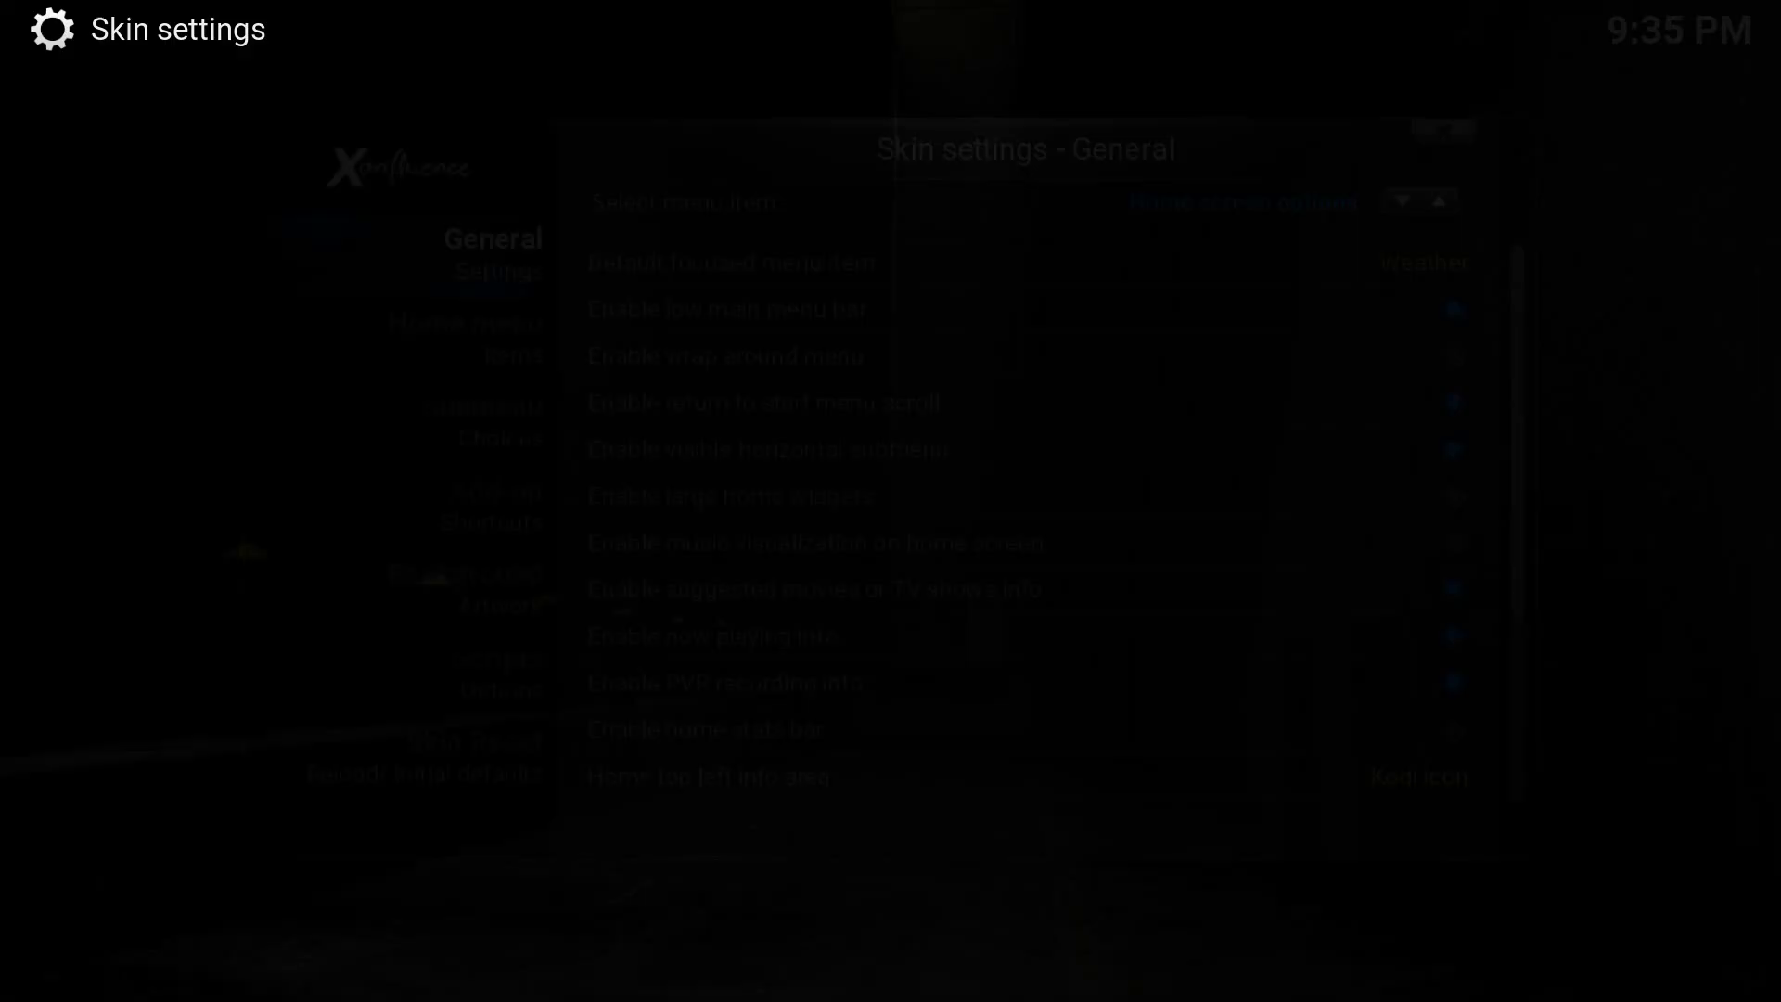
key(Down)
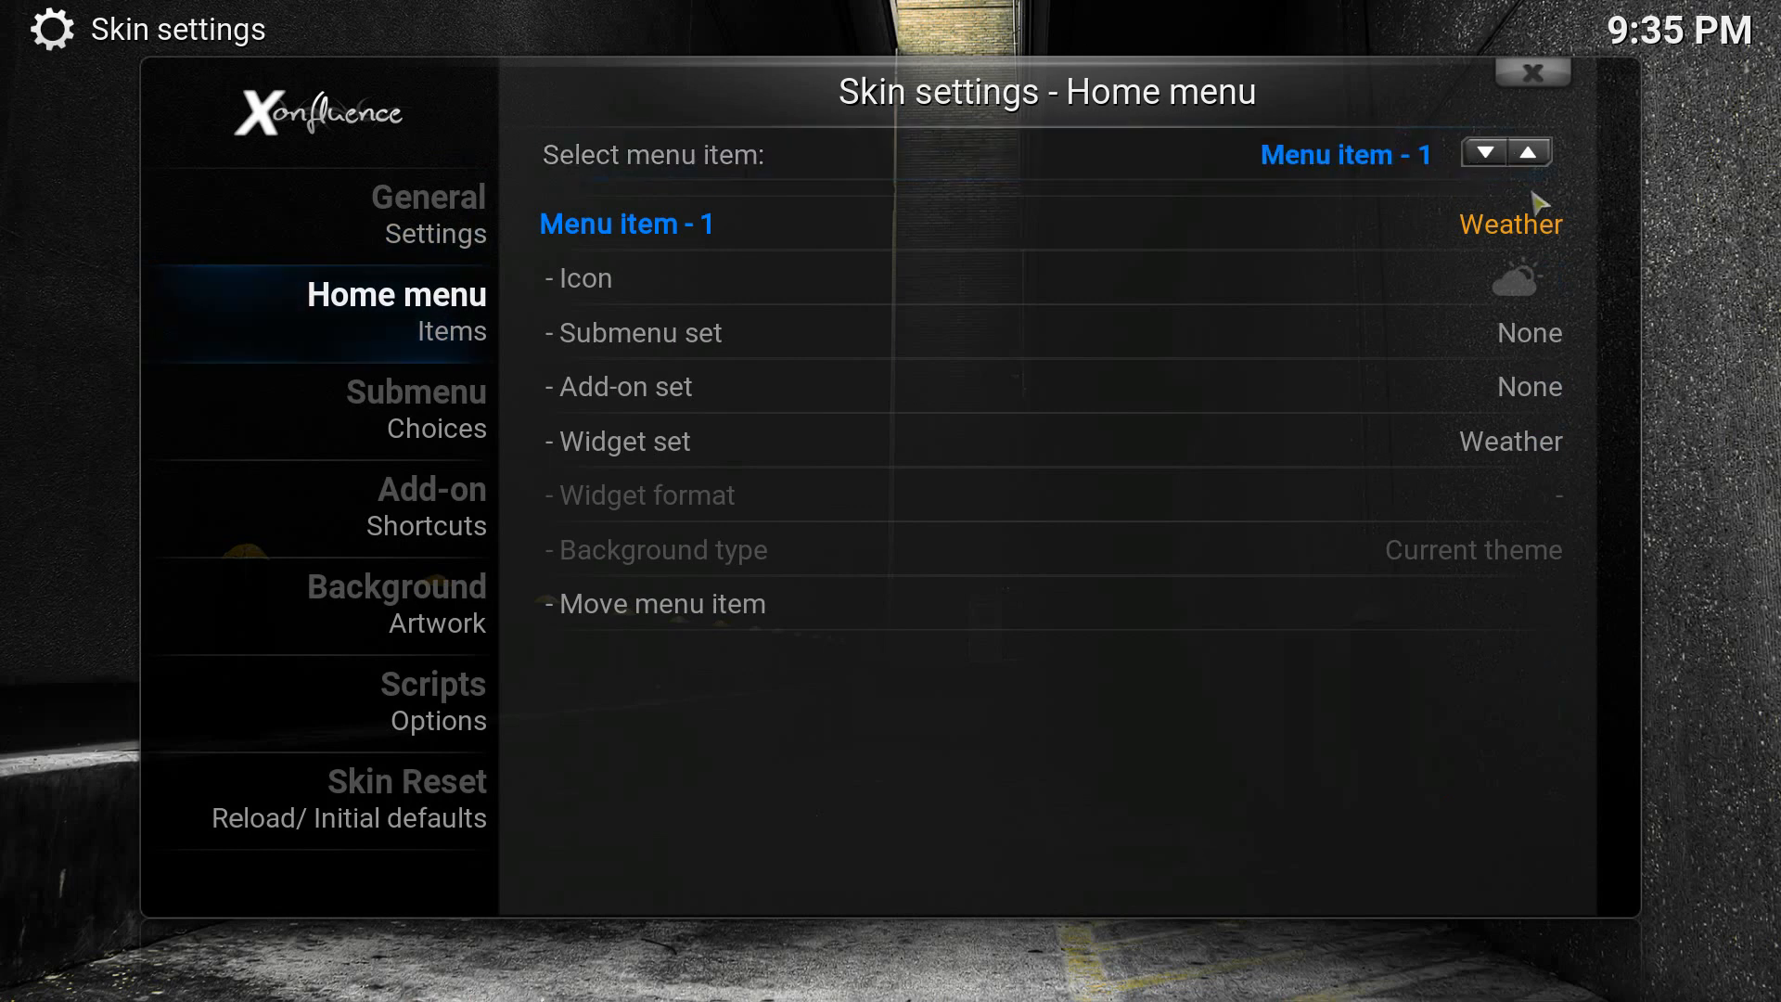
Look through the numbered home menu items and their icon, submenu, add-on and widget settings.
click(1495, 157)
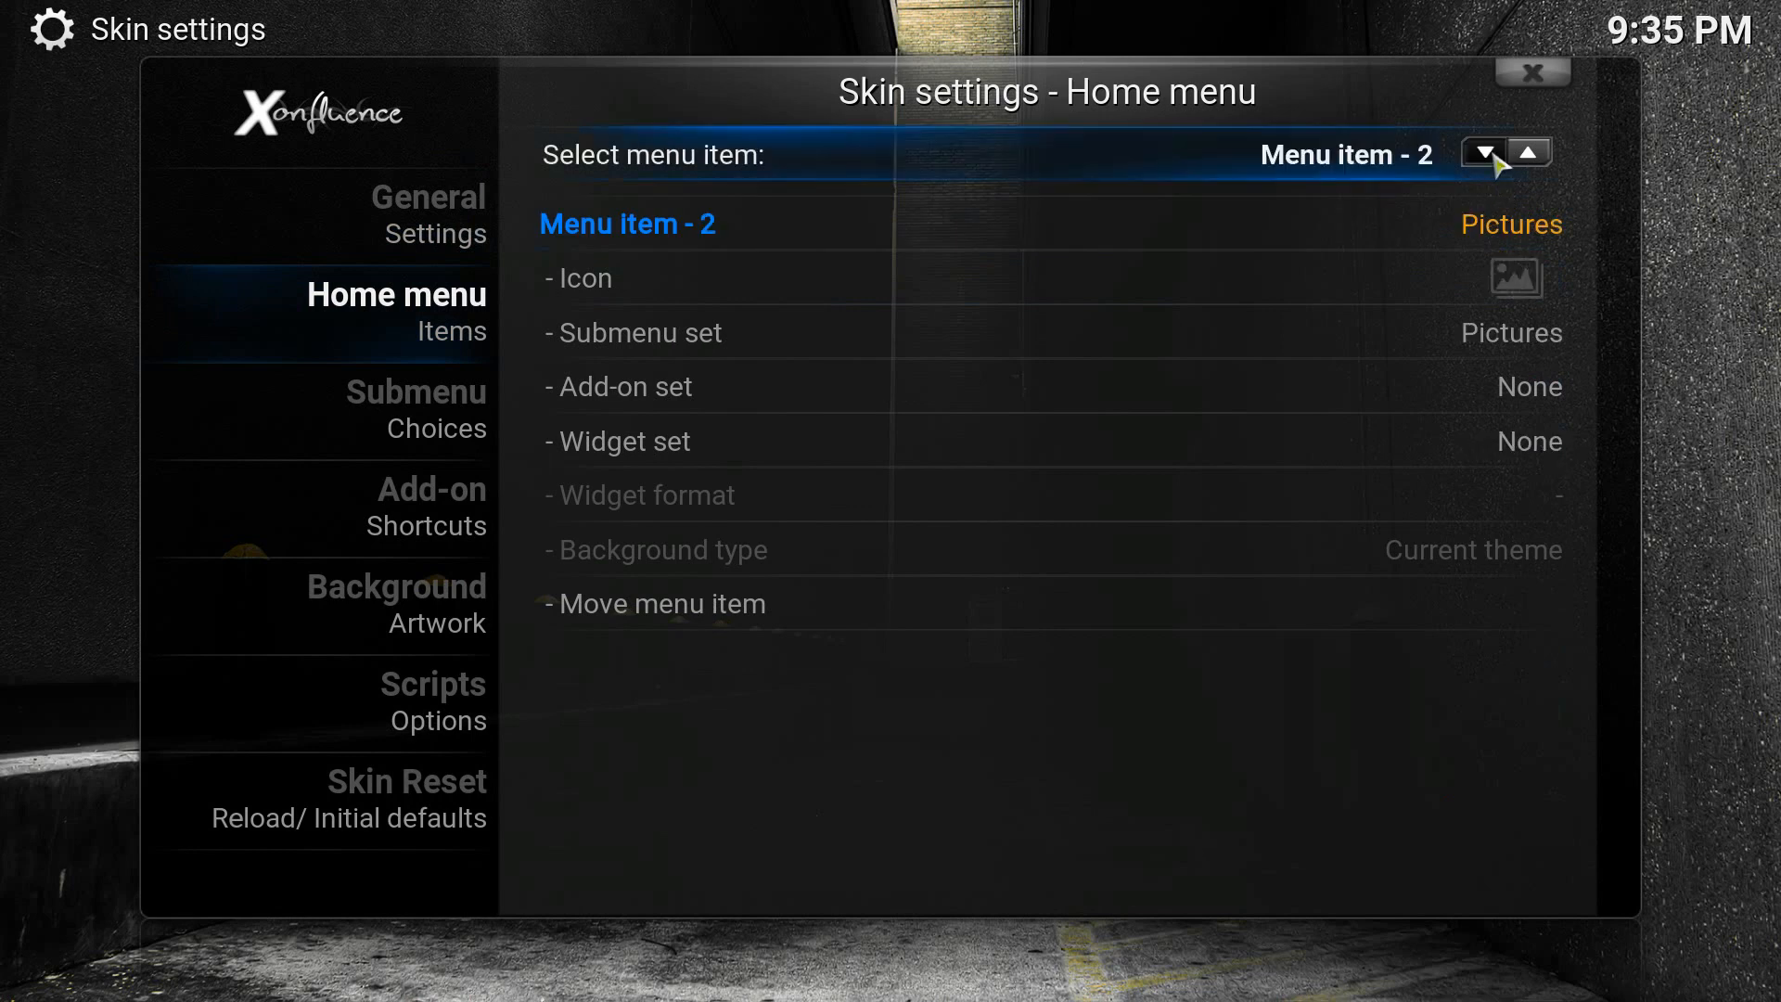
click(1495, 157)
click(1494, 157)
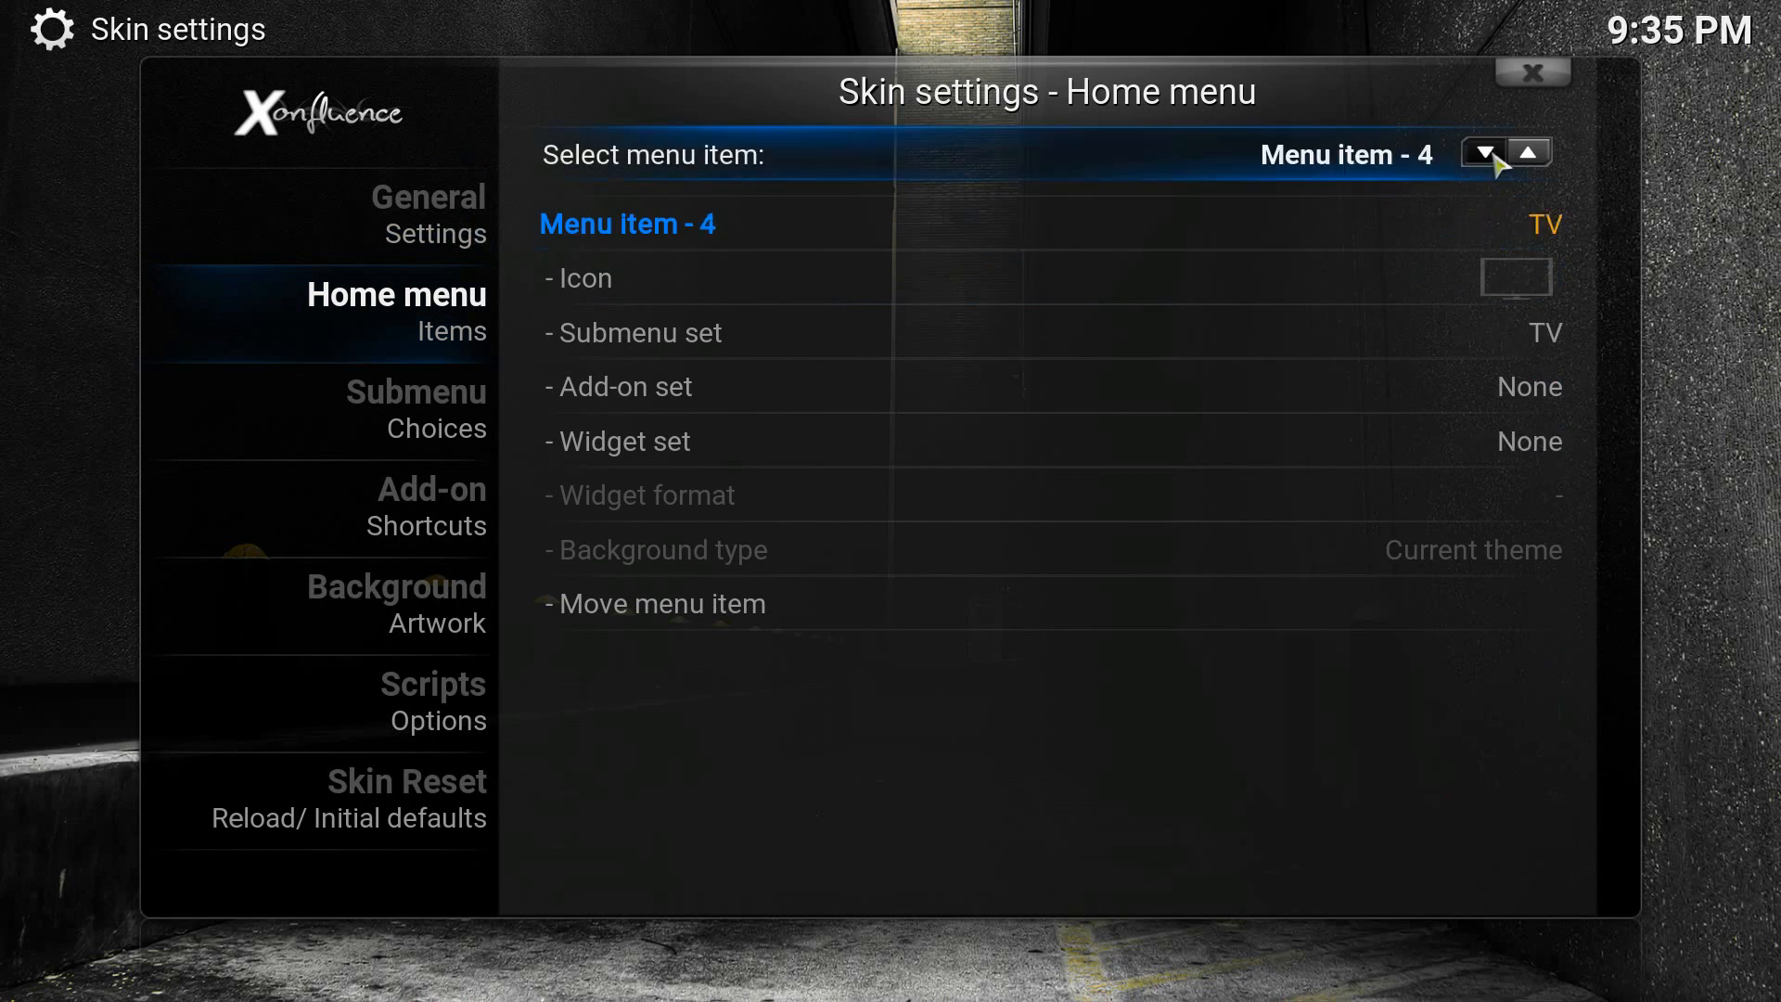
click(1496, 157)
click(1495, 157)
click(1495, 158)
click(1541, 160)
click(1543, 160)
click(1543, 160)
click(1546, 163)
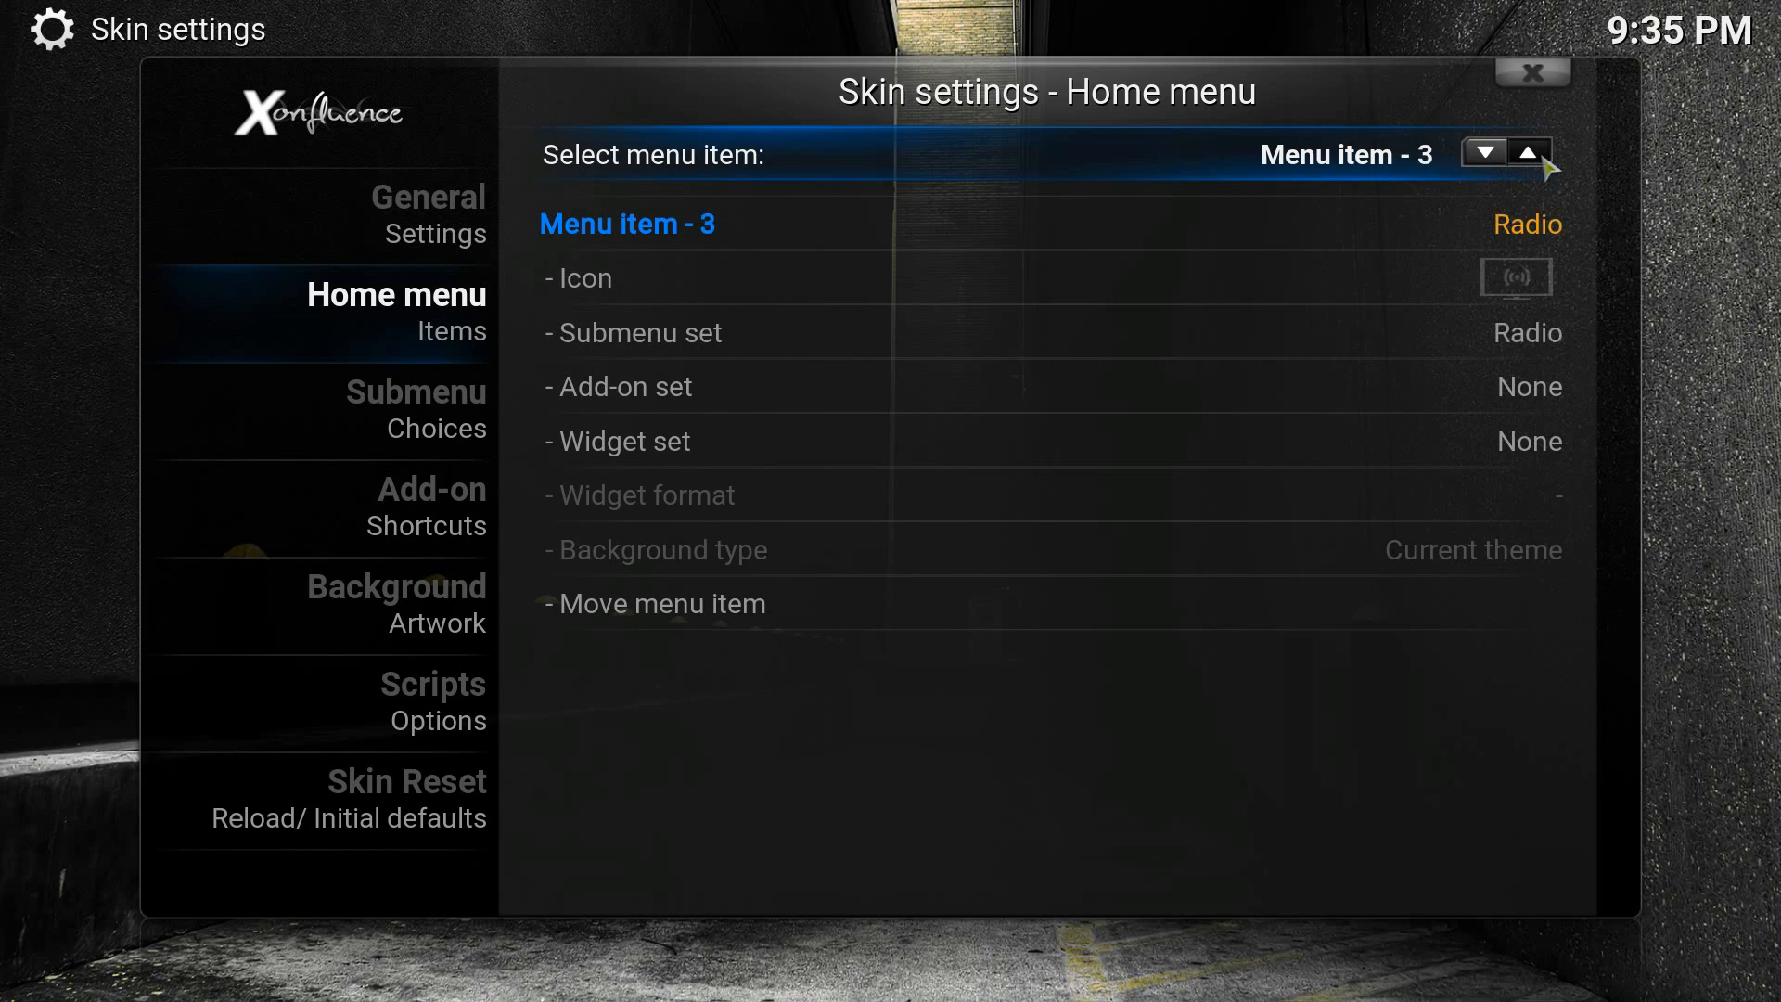
click(1546, 164)
click(1546, 163)
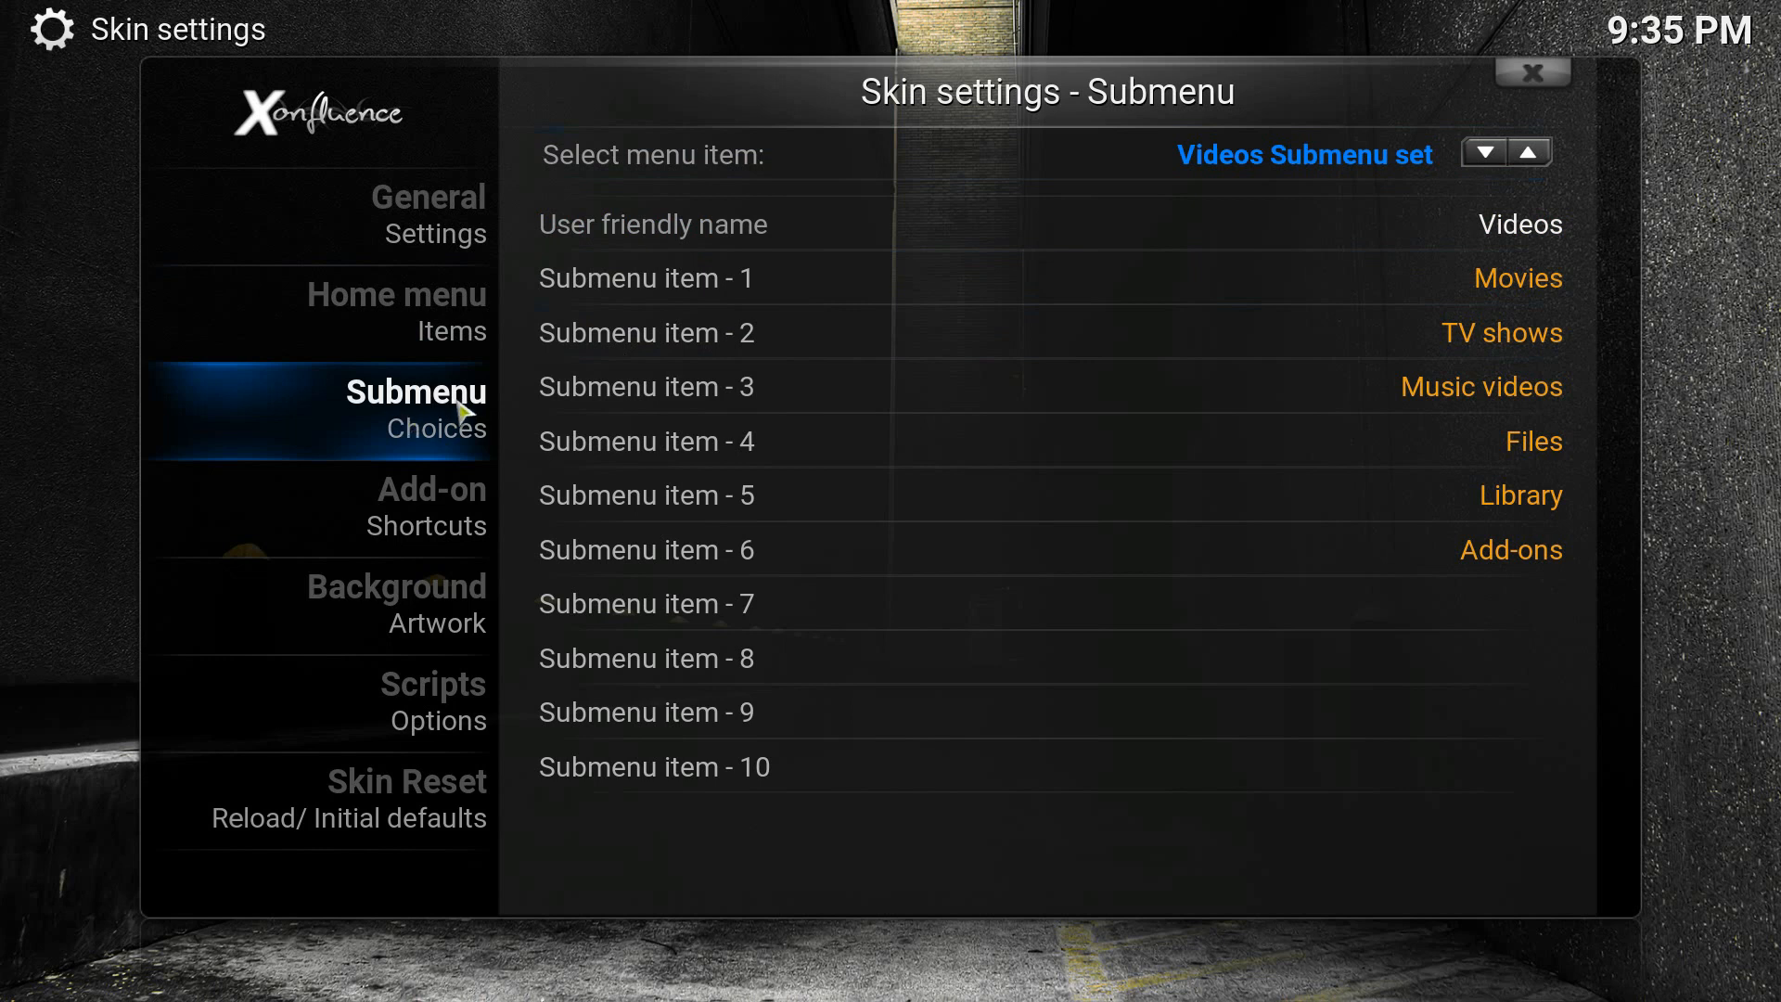
Clear the Weather option from home menu item 1.
mouse_move(463, 594)
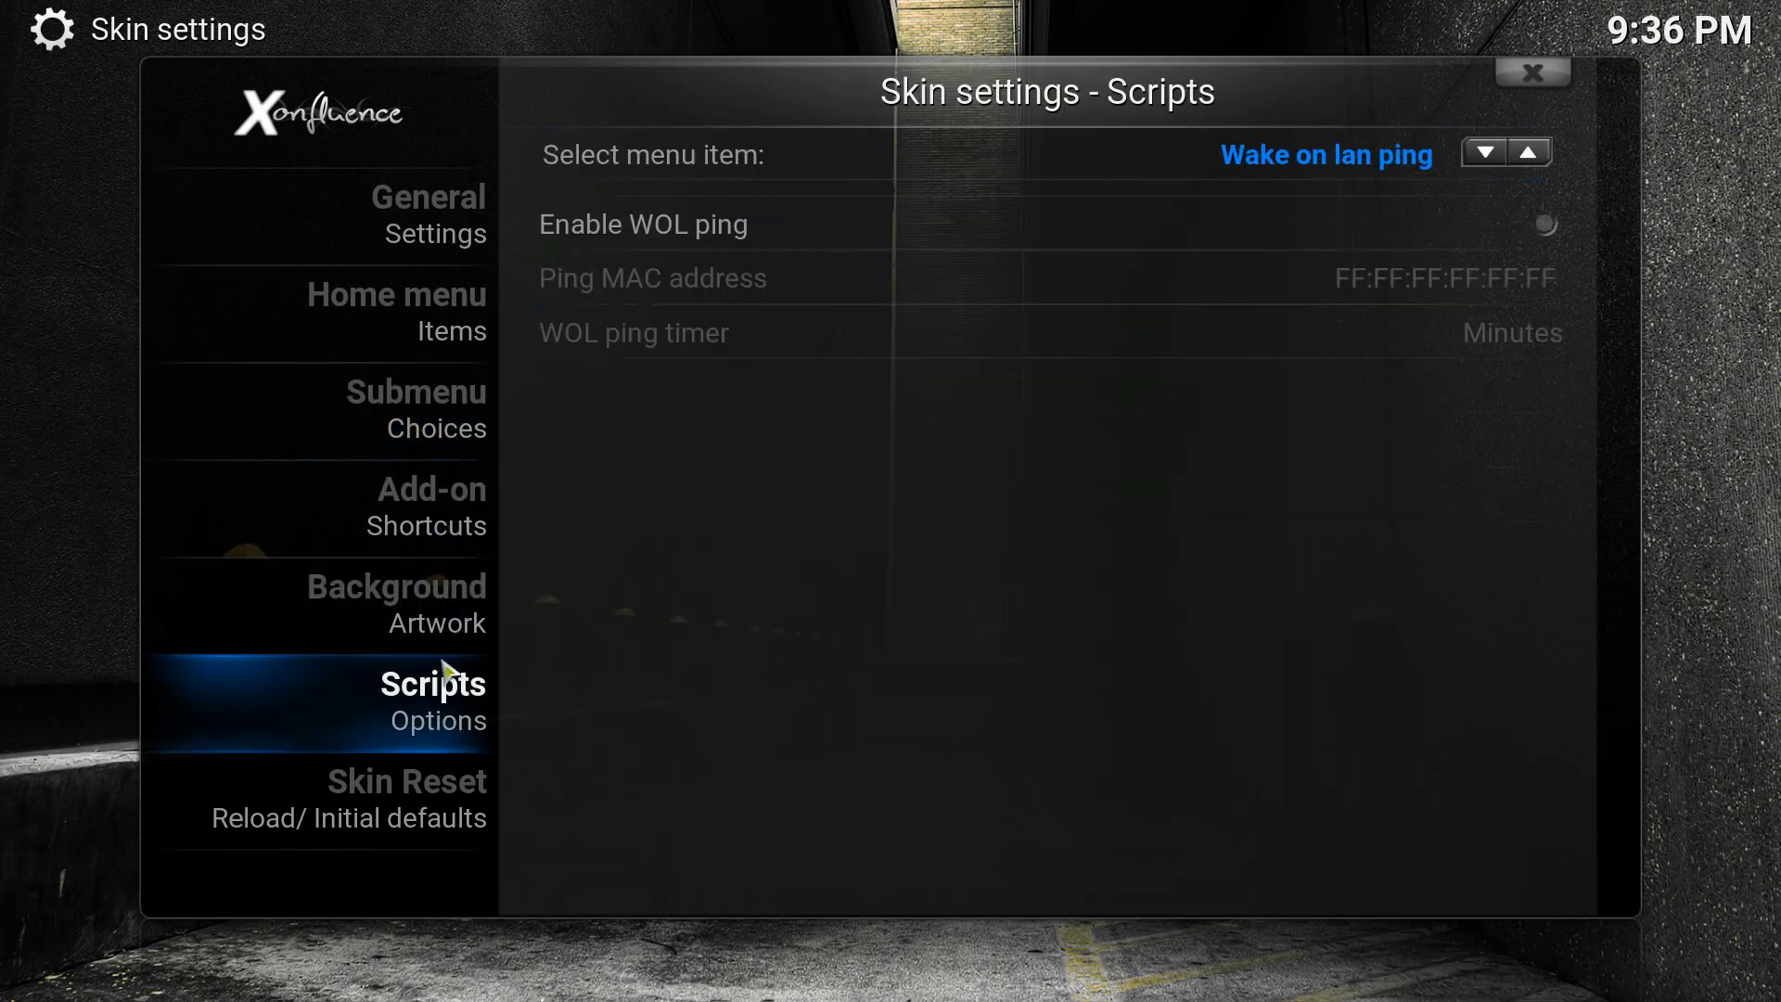
mouse_move(464, 324)
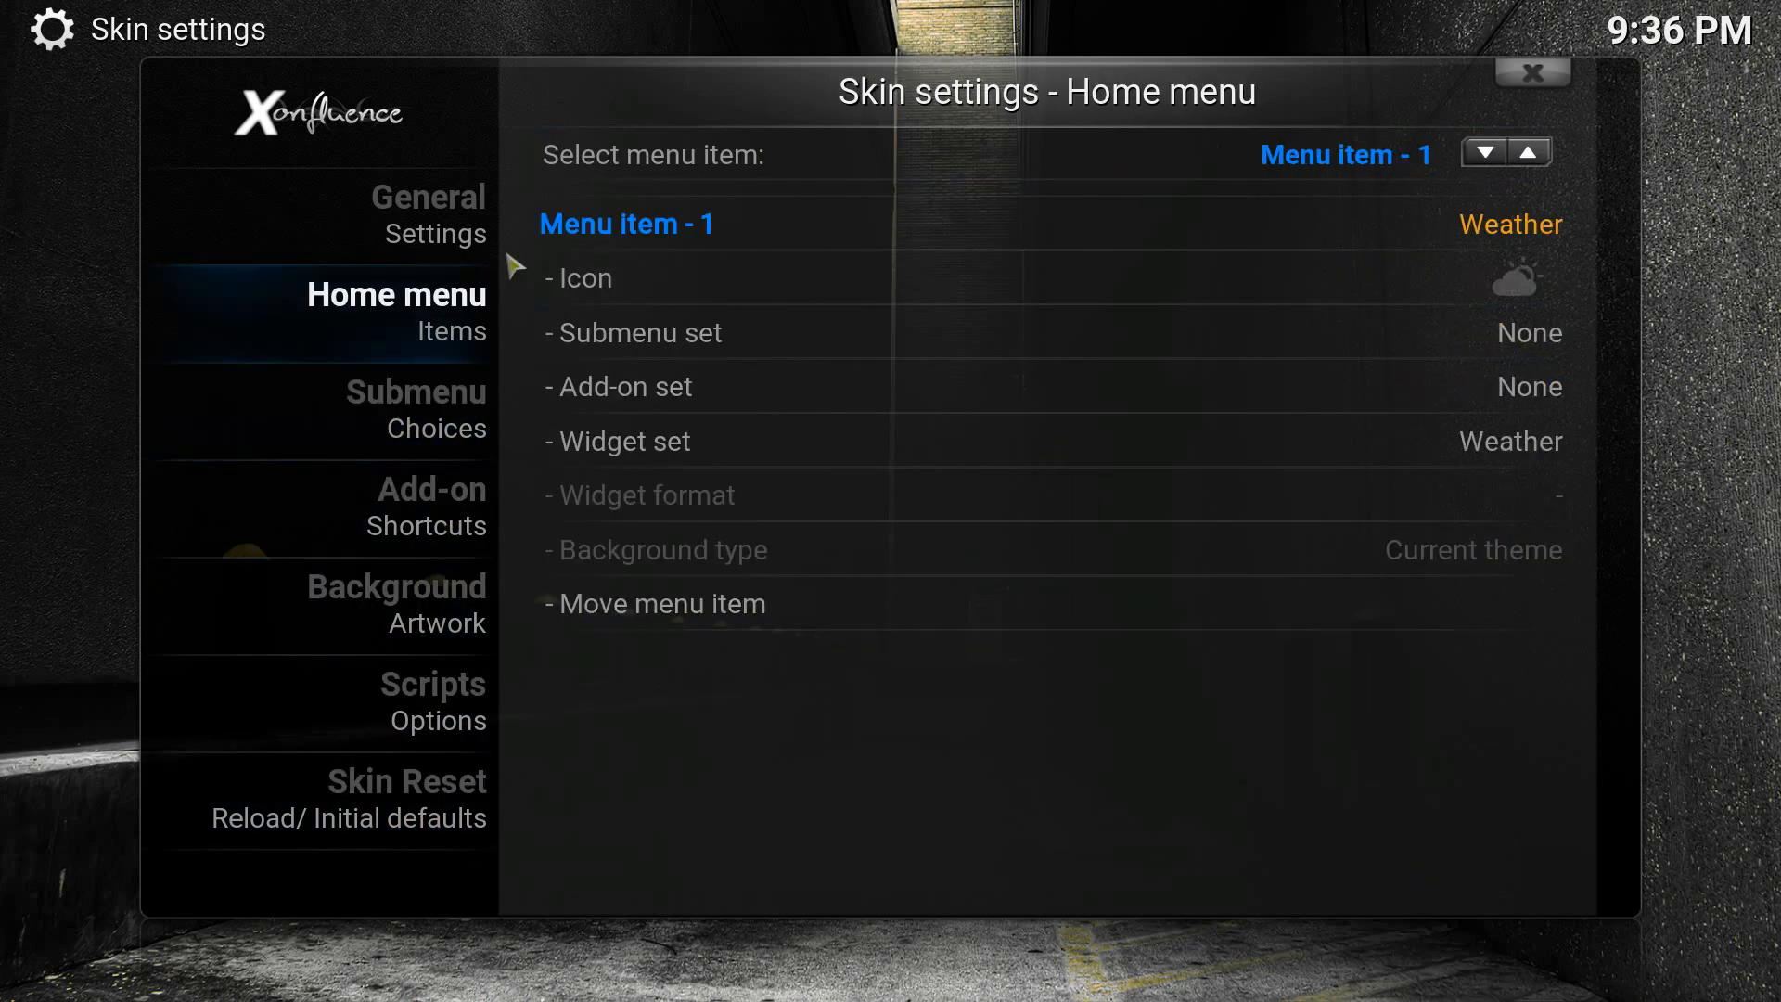
click(808, 247)
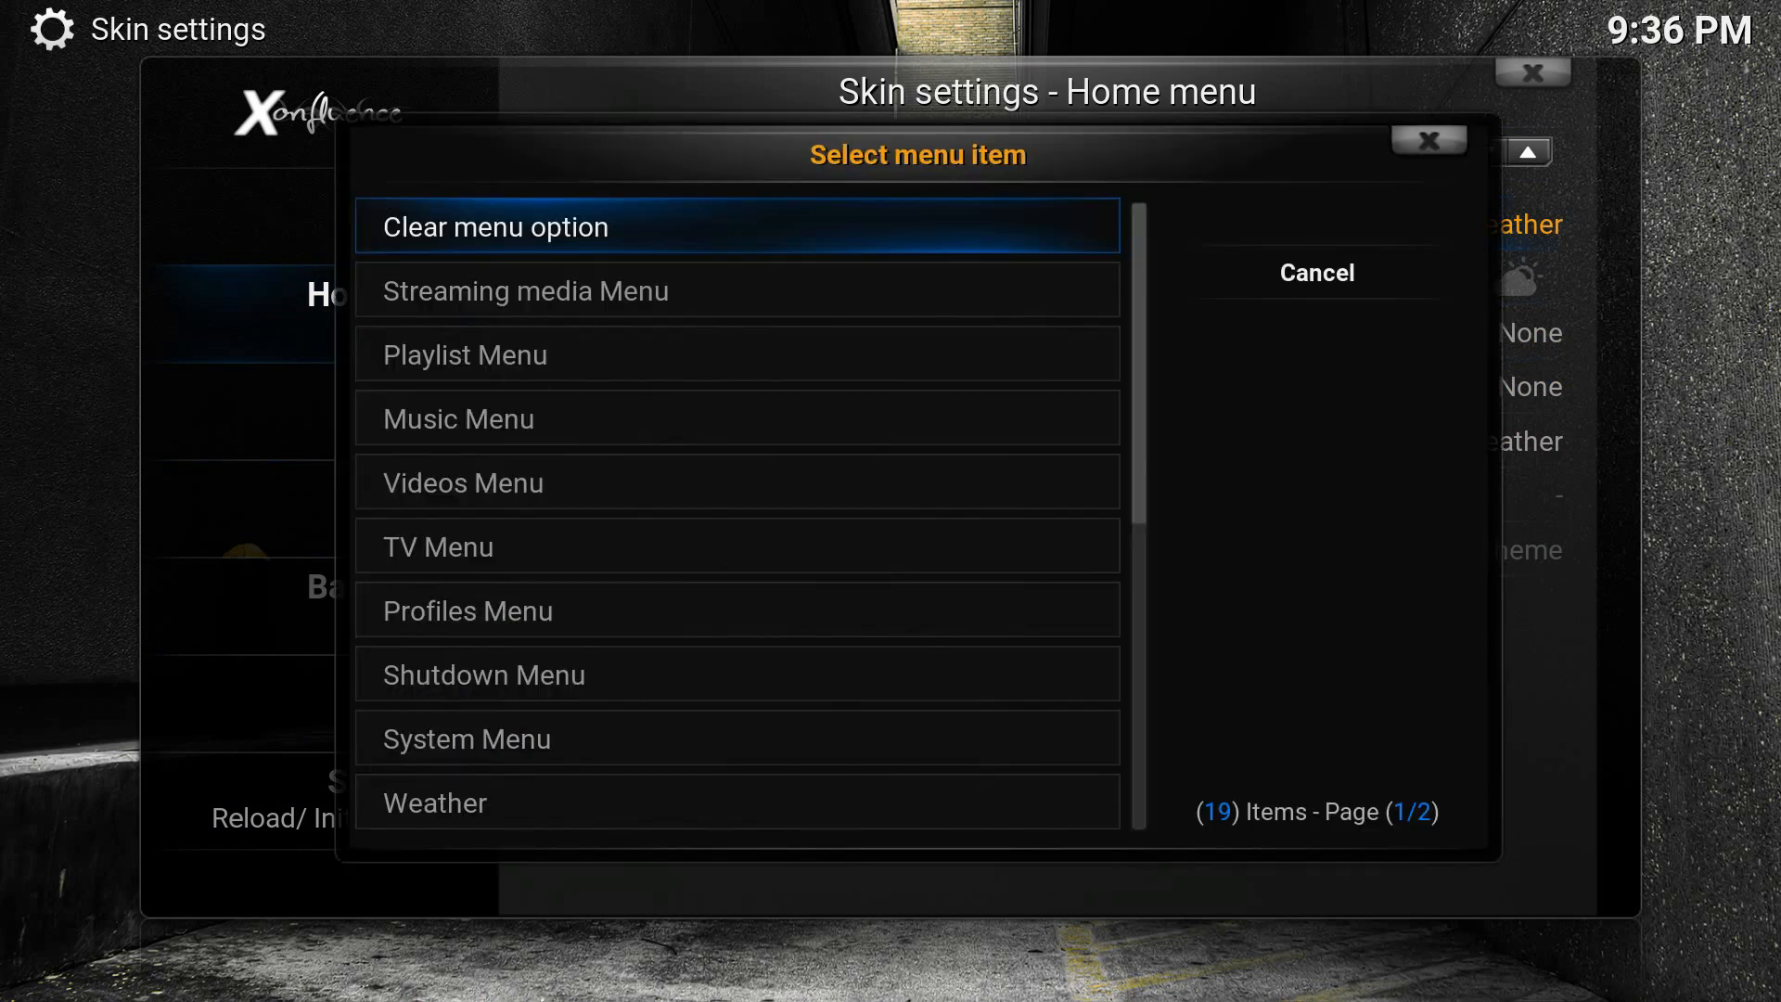
key(Return)
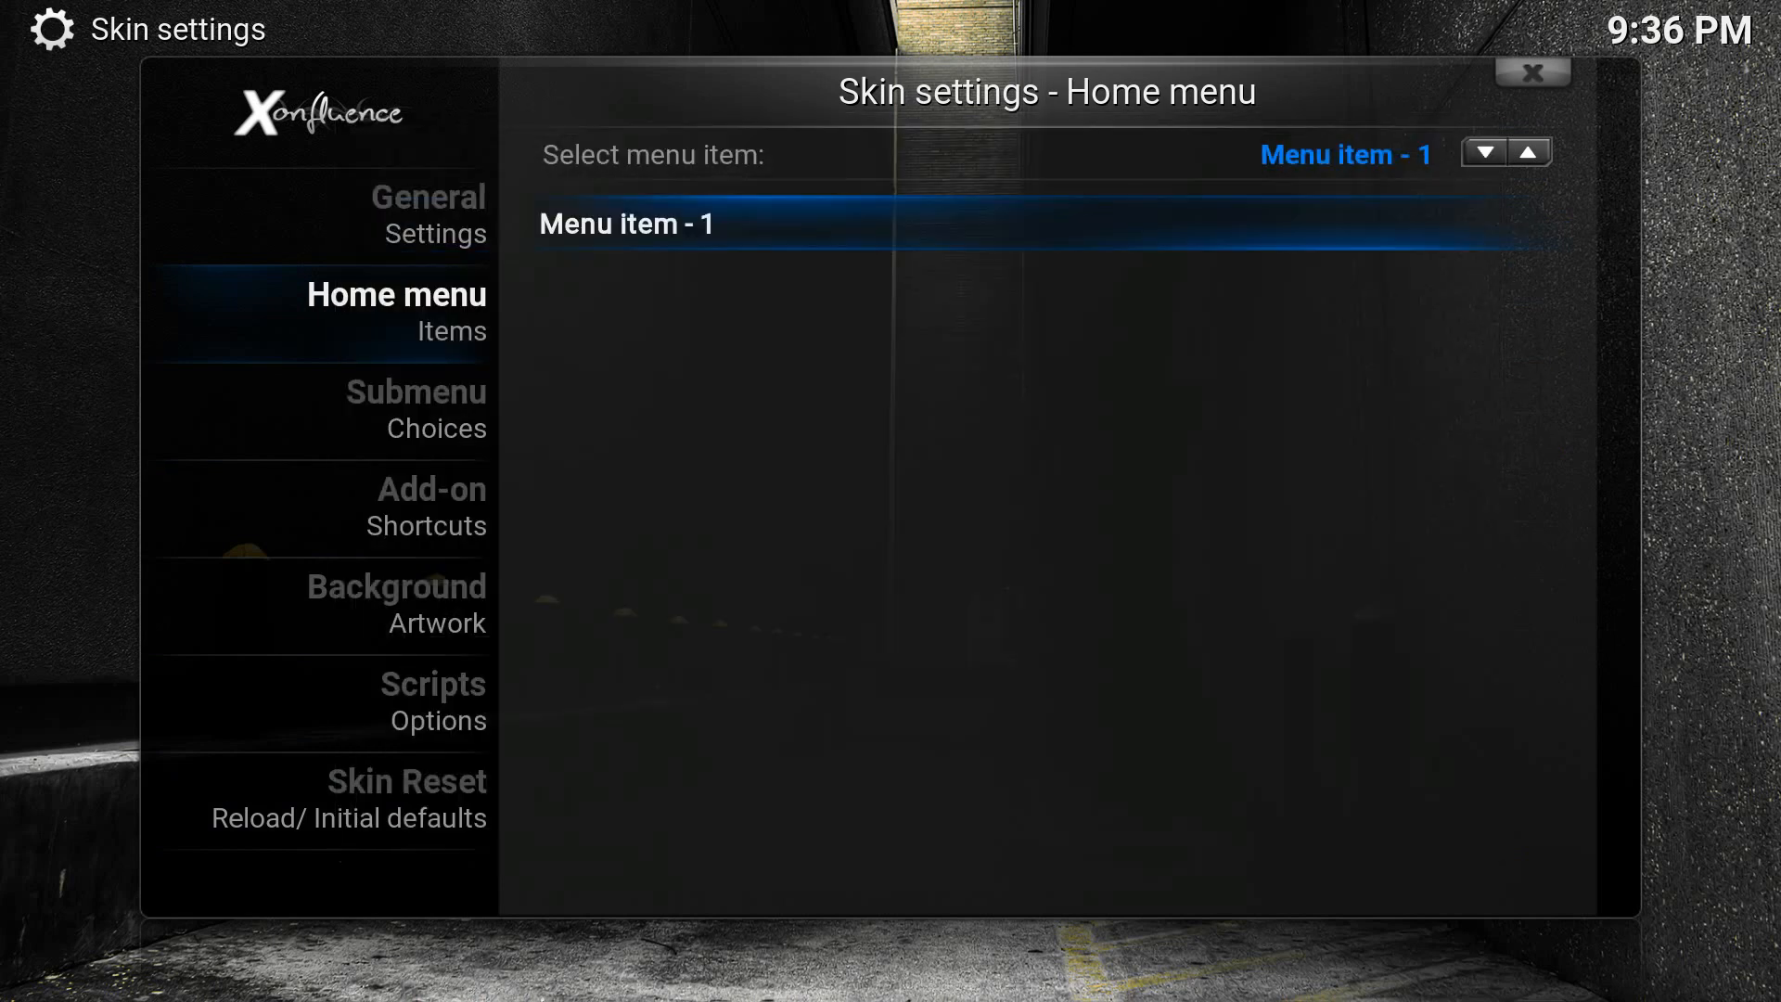
Look through the available options for menu item 1 and choose Add-on as its type.
key(Return)
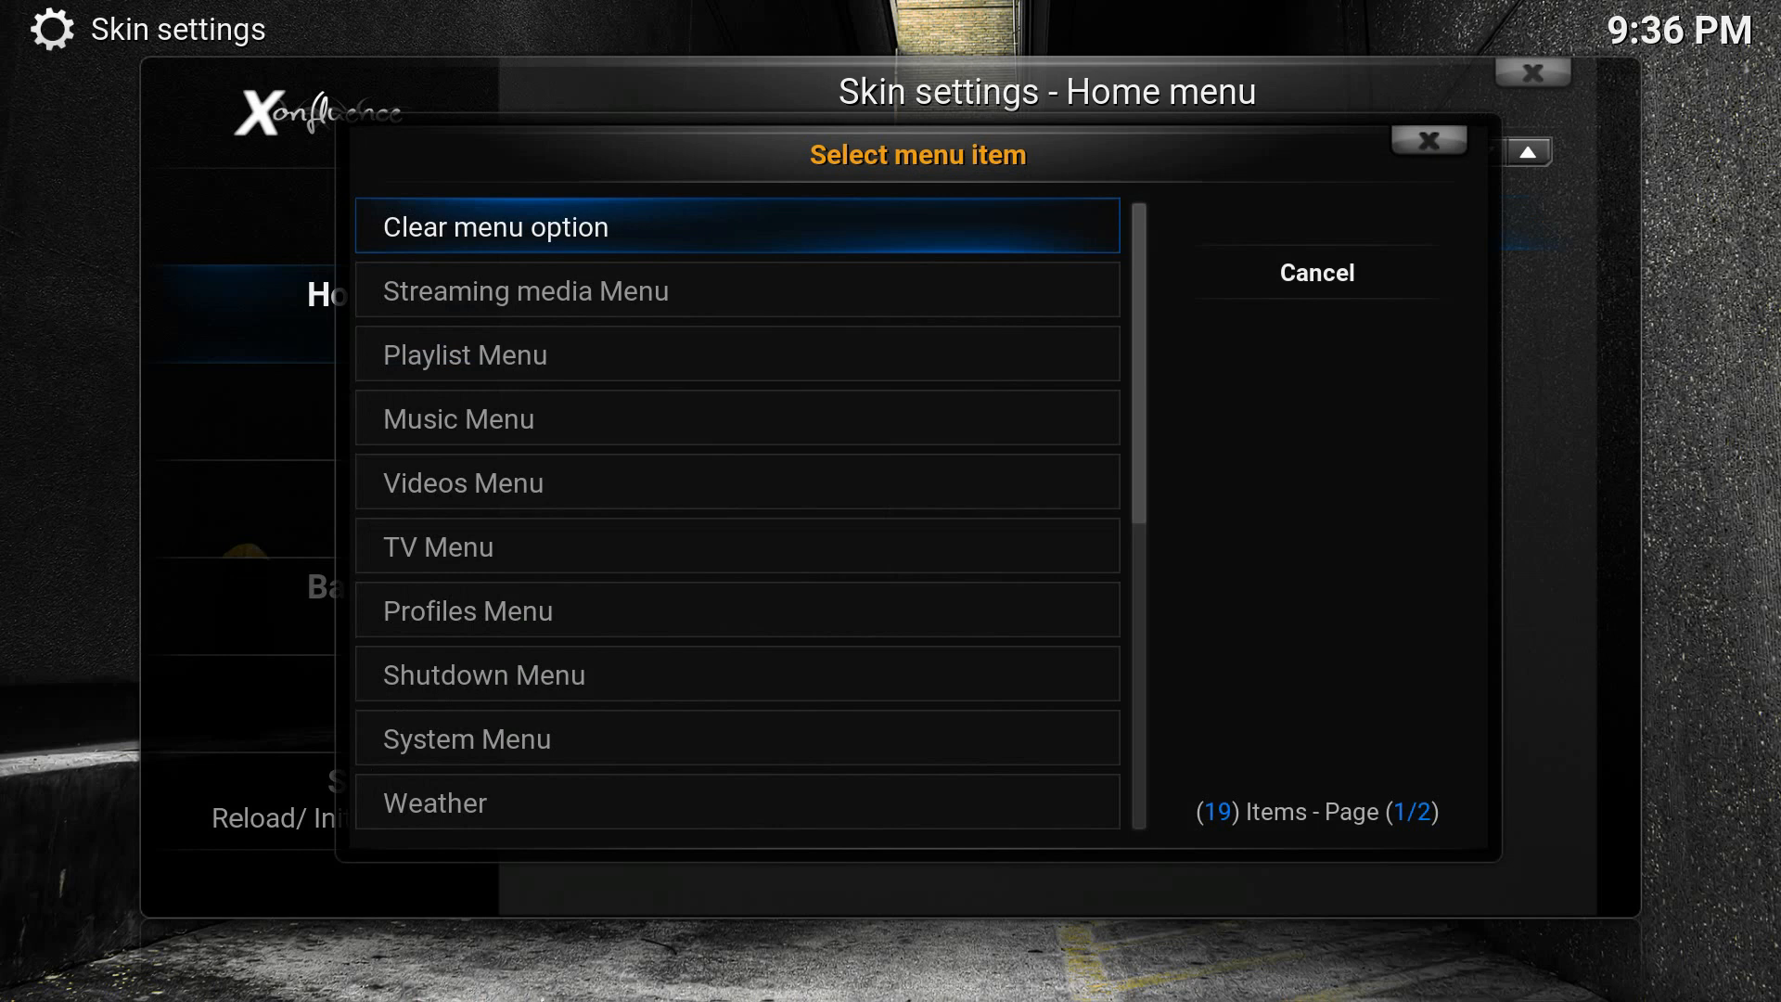
key(Down)
key(Down)
key(Down)
key(Down)
key(Down)
key(Down)
key(Down)
key(Down)
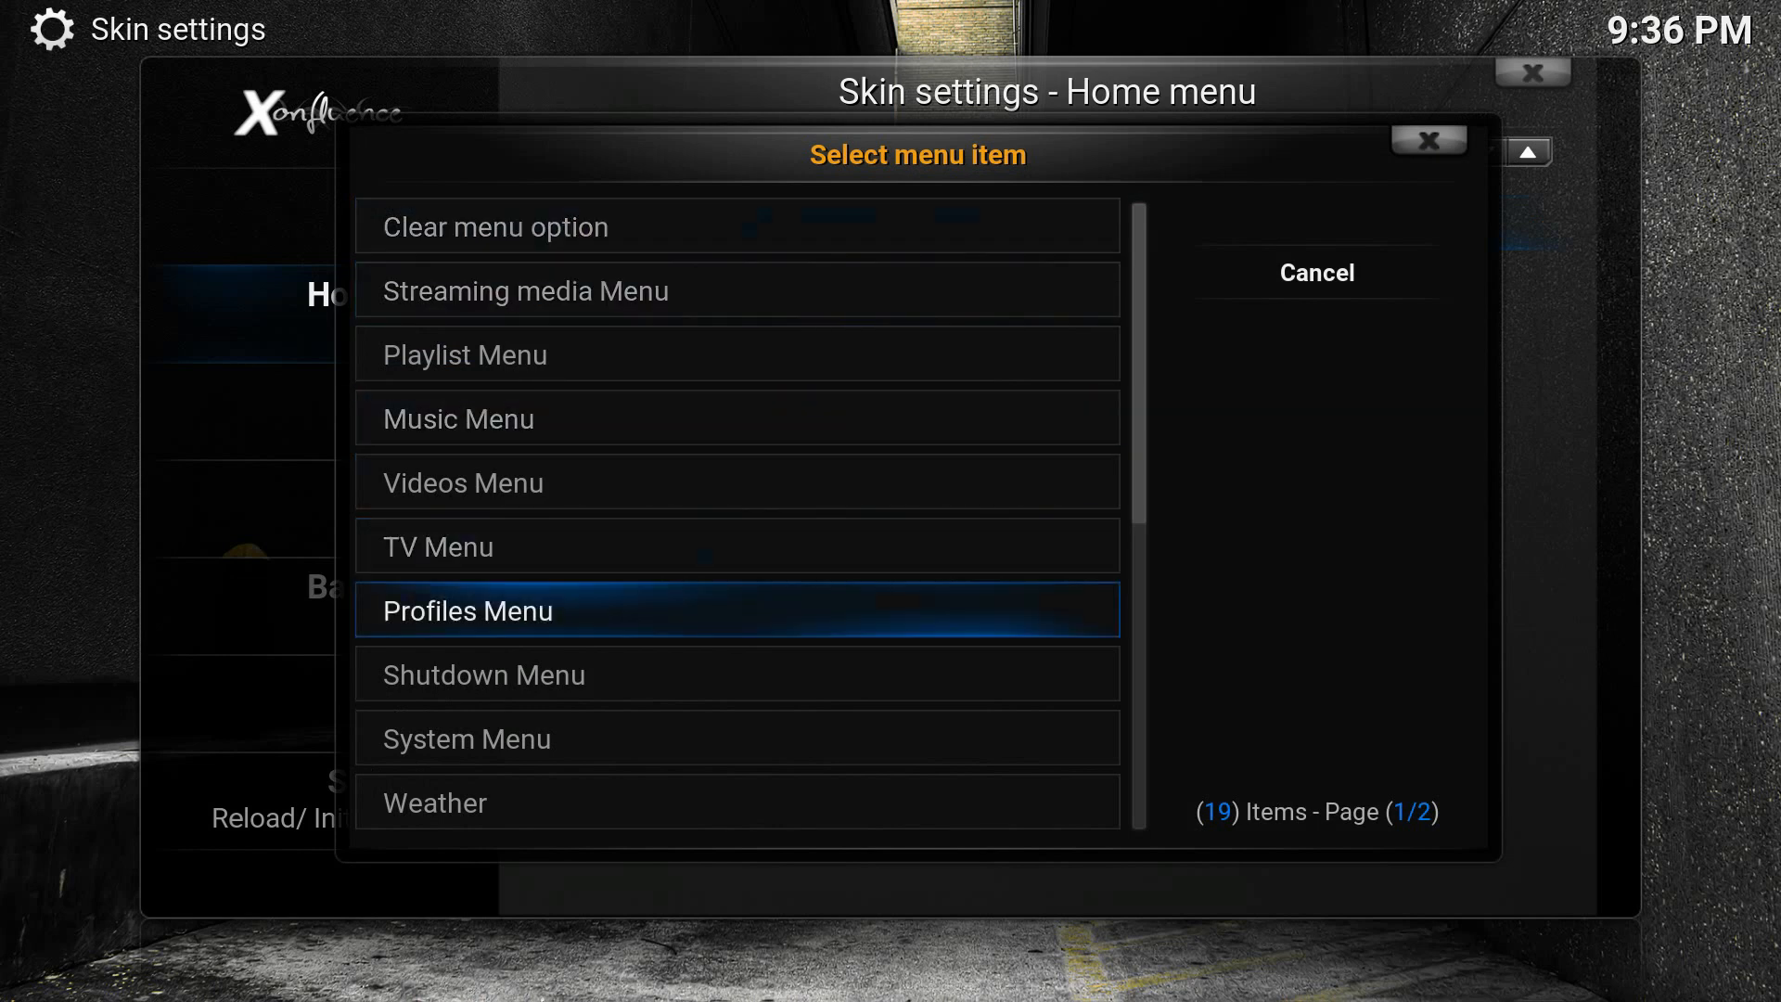
key(Down)
key(Down)
key(Down)
key(Down)
key(Down)
key(Down)
key(Down)
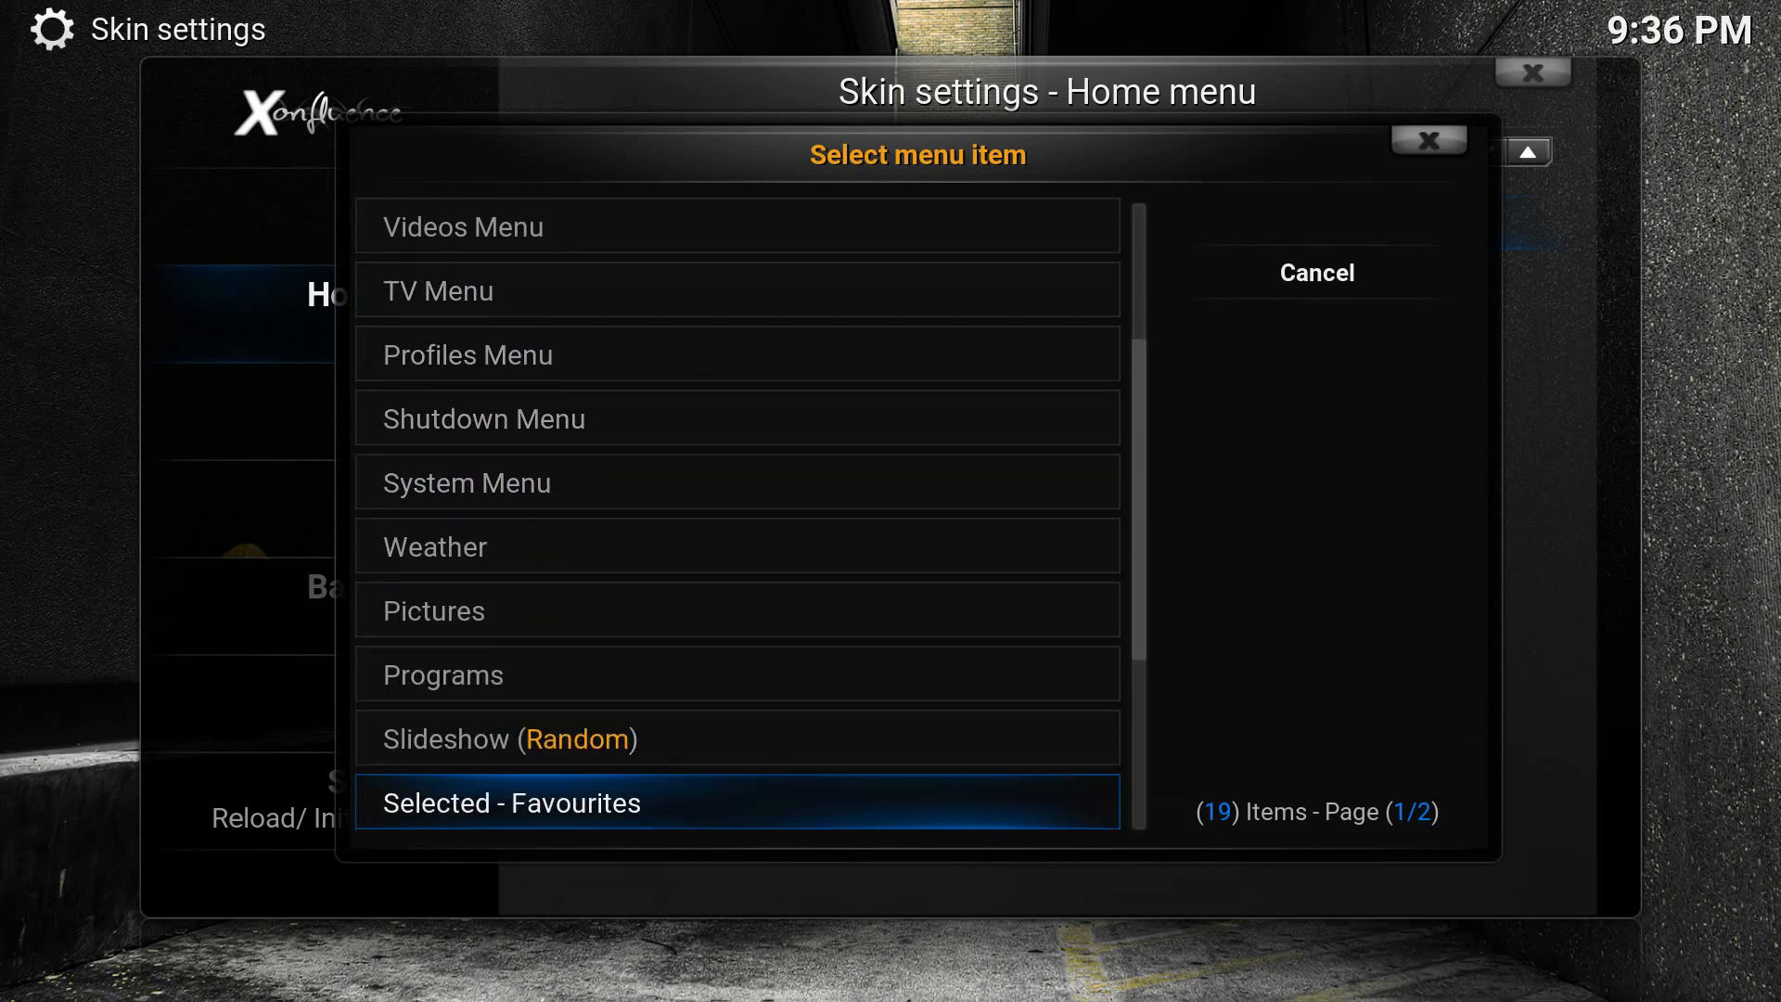
key(Down)
key(Down)
key(Up)
key(Up)
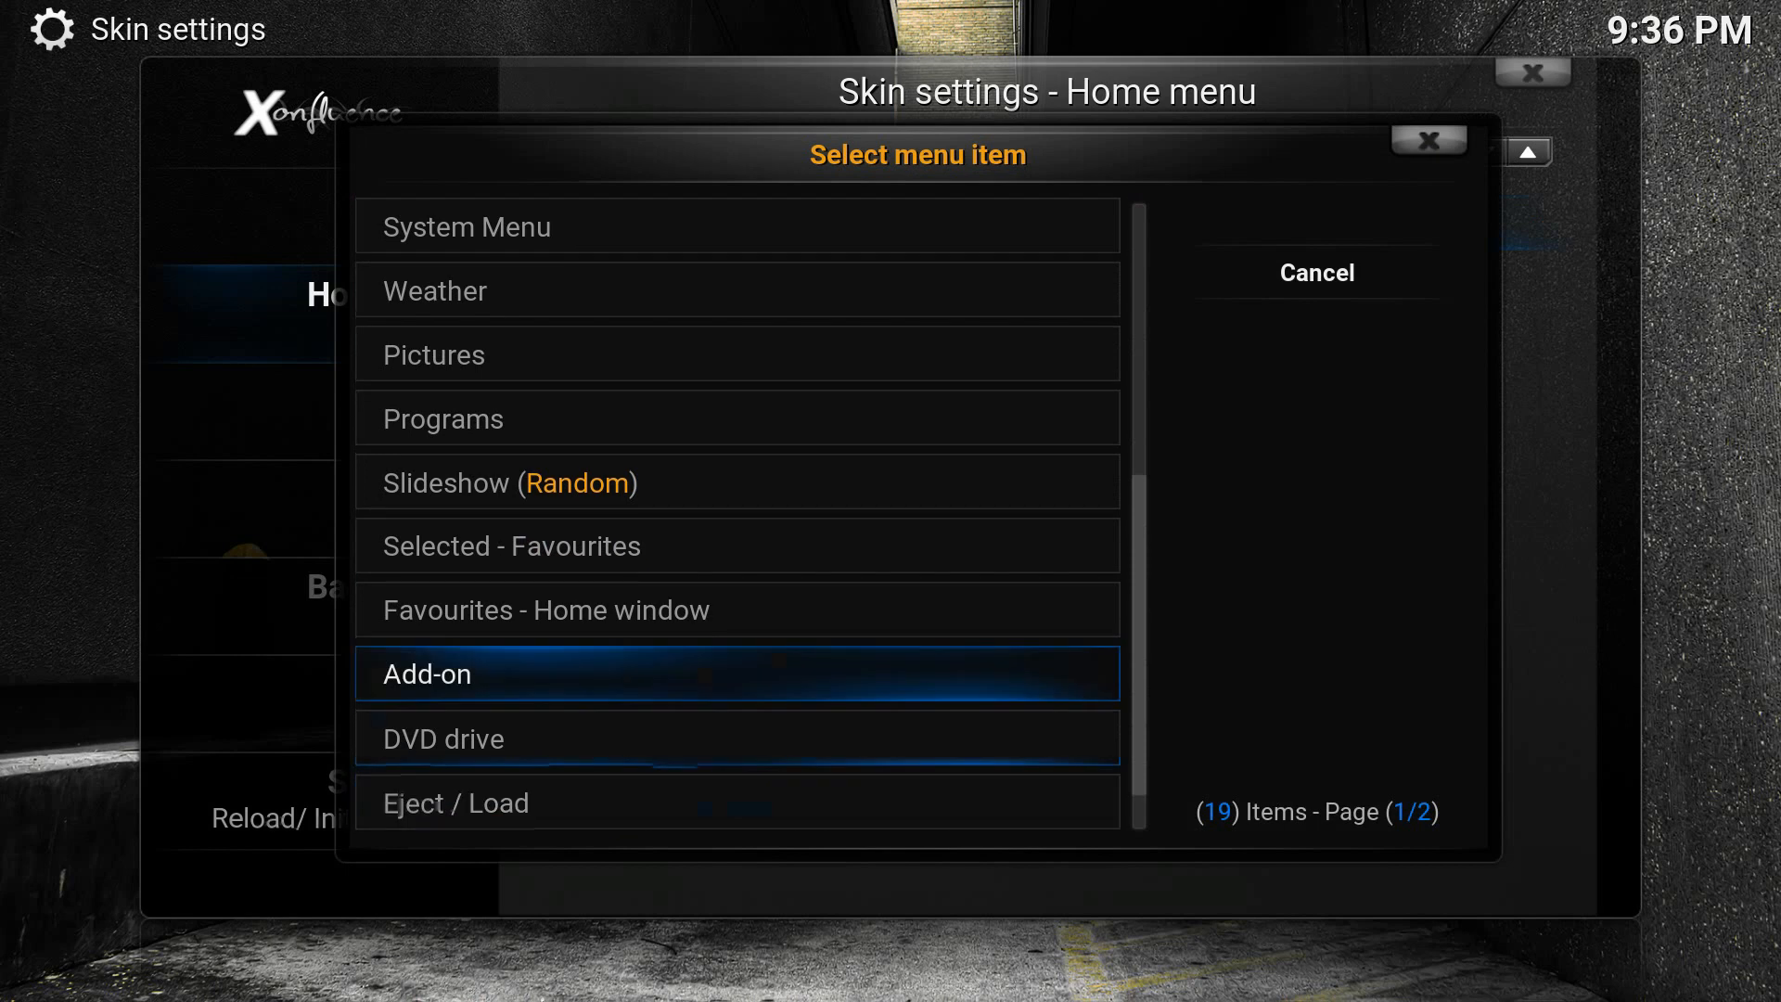
key(Return)
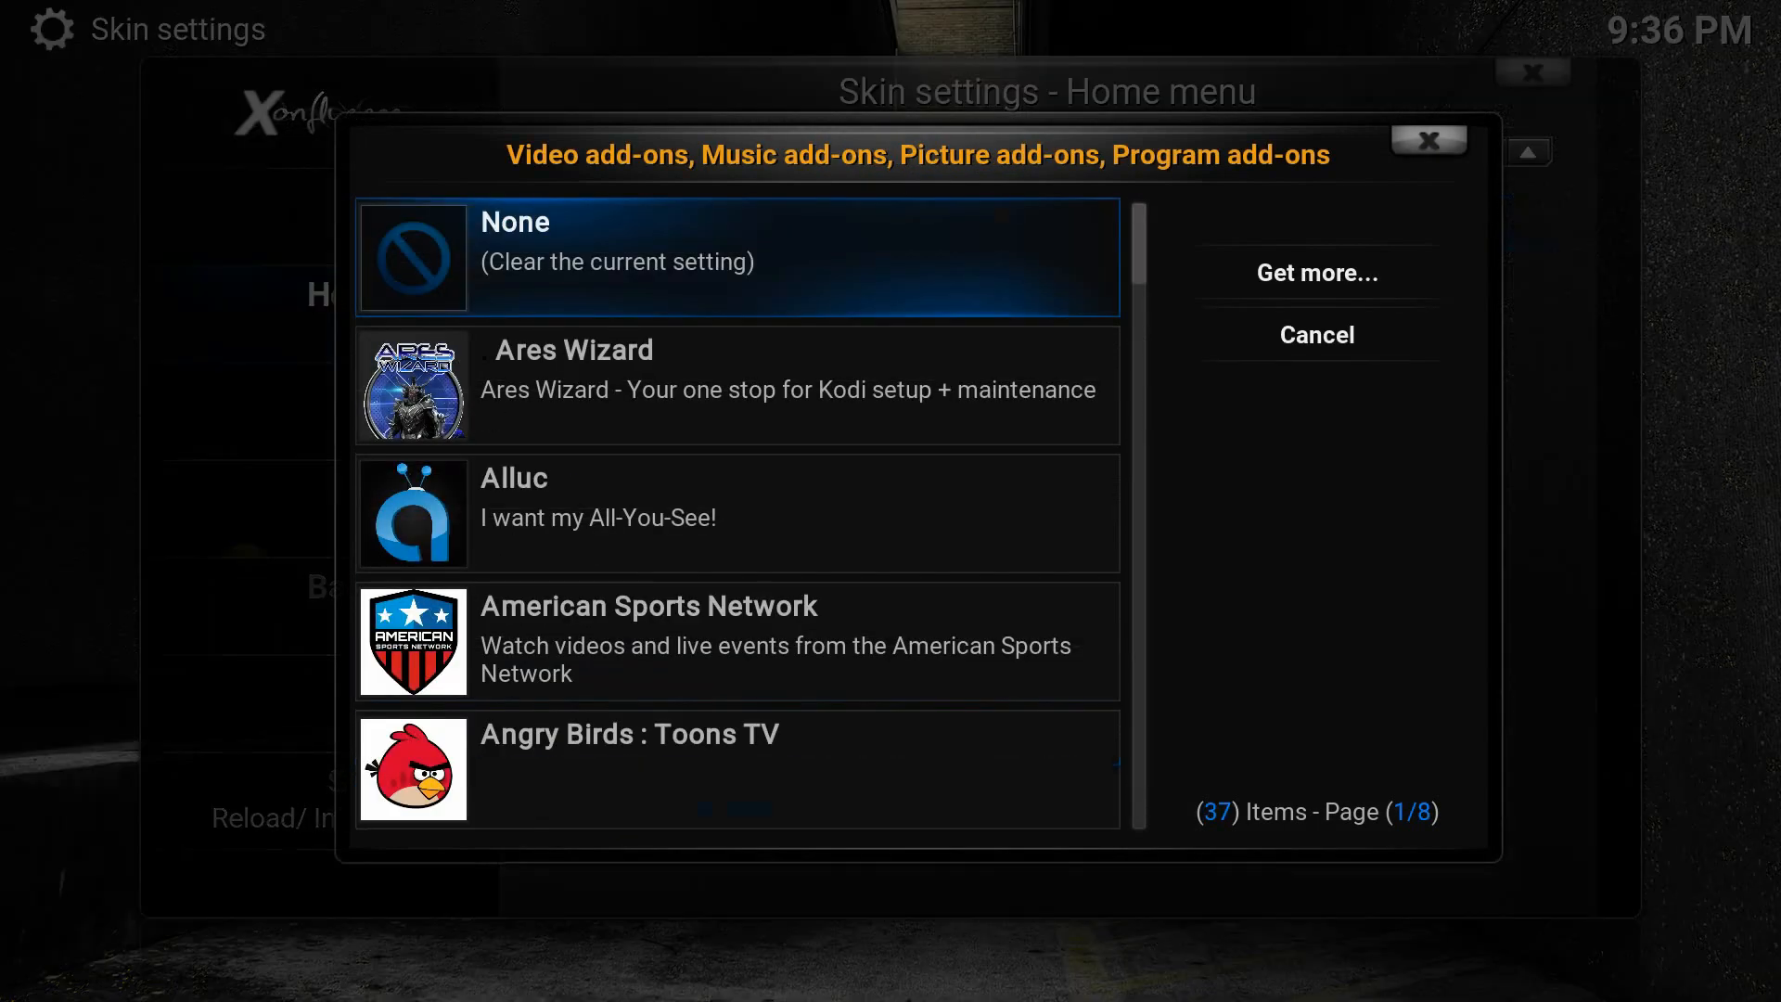
Choose None as the add-on for menu item 1 and label the item Movies.
key(Return)
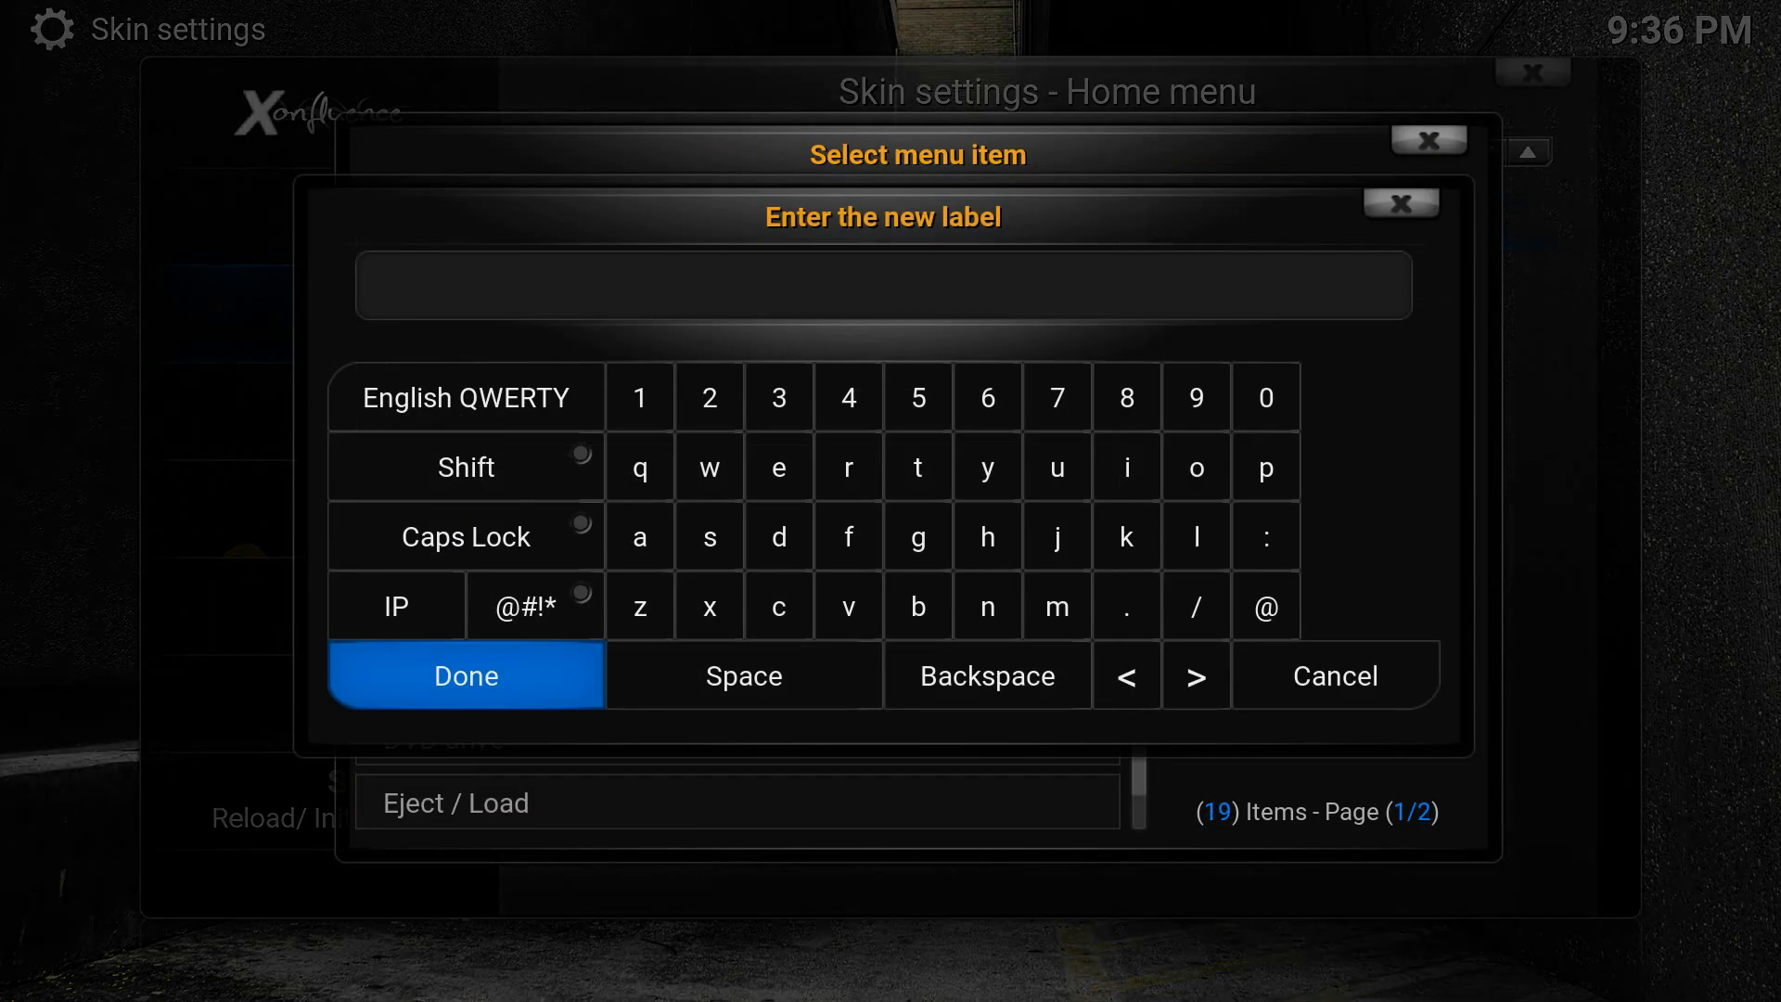
text(Movies)
key(Return)
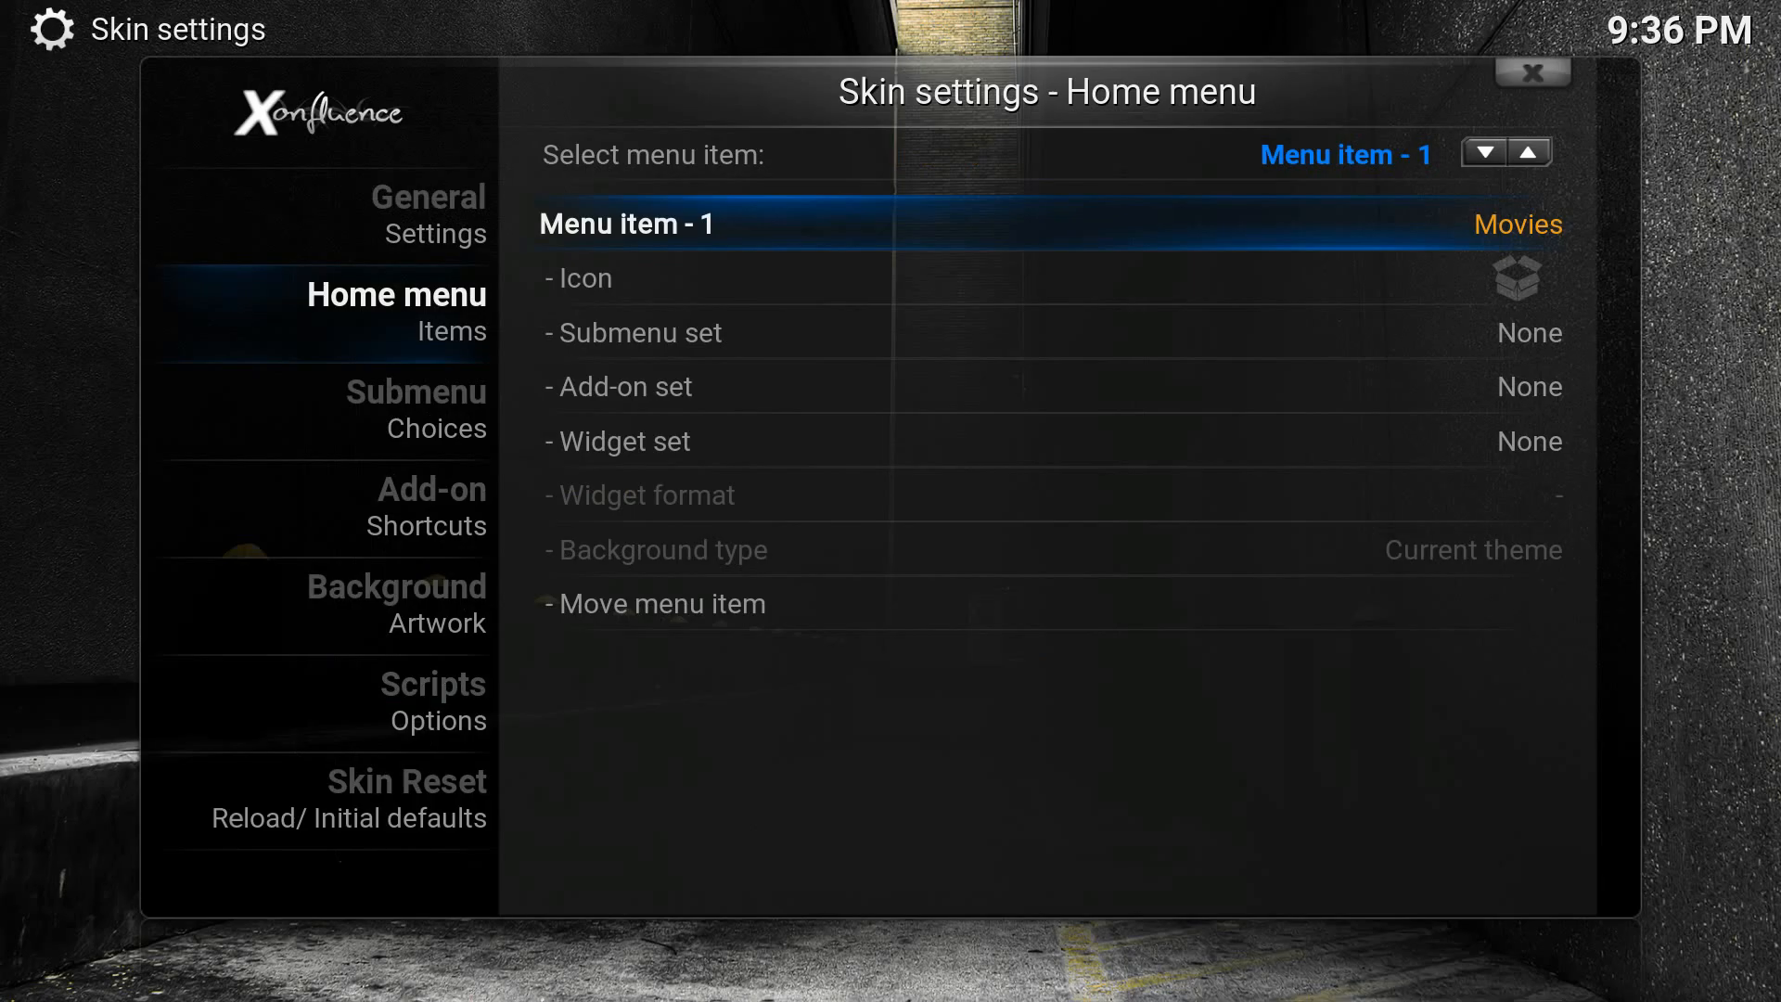
Return to the home screen and check the new Movies entry at the start of the menu.
key(Escape)
key(Left)
key(Left)
key(Left)
key(Left)
key(Left)
key(Left)
key(Left)
key(Left)
key(Left)
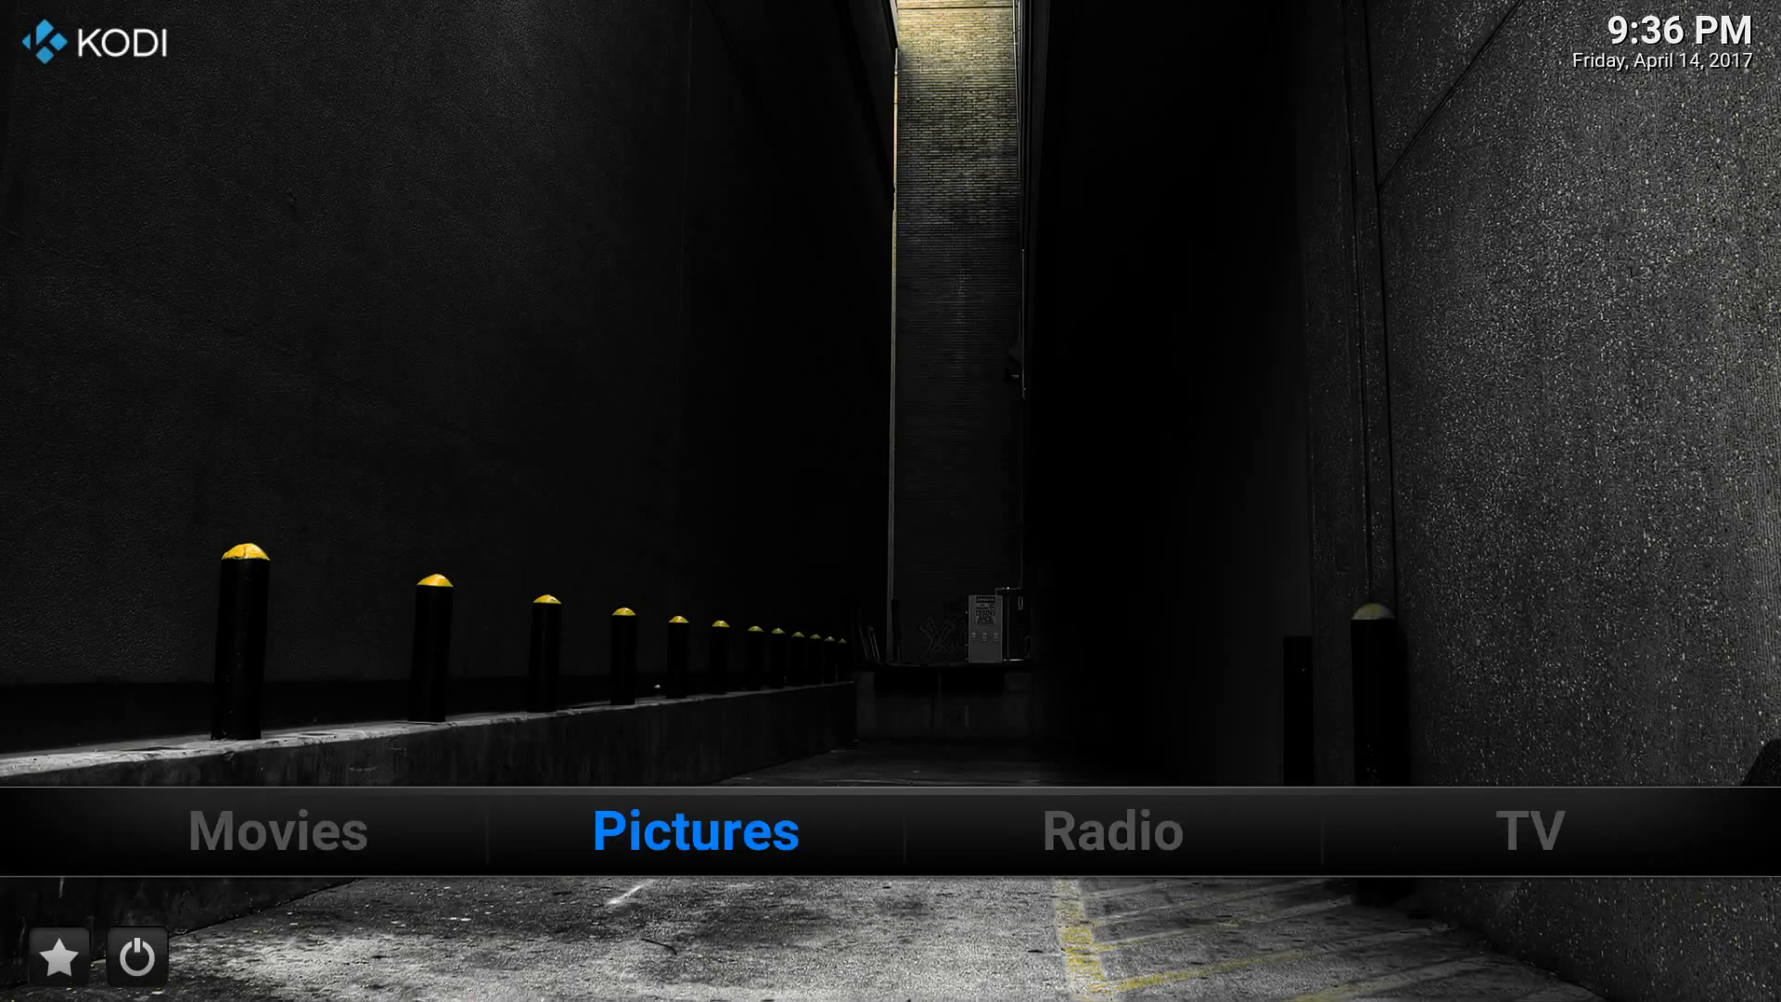
key(Left)
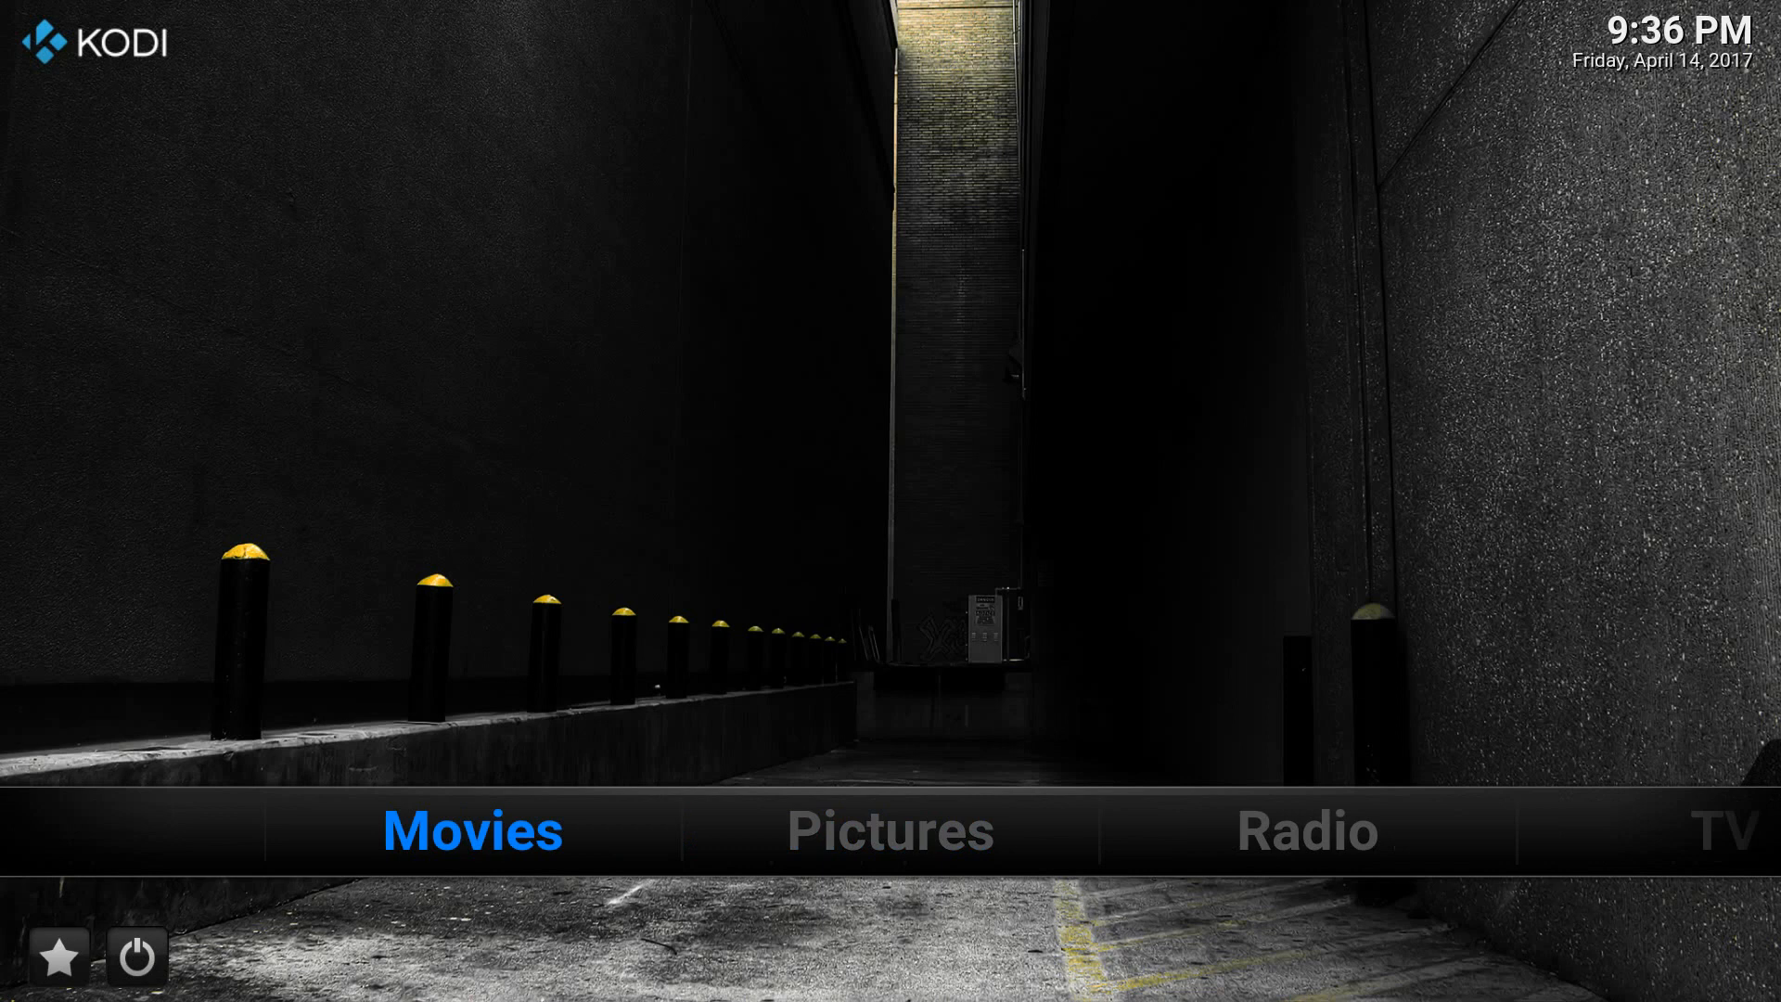
Go back through the home menu to System and reopen the Skin Settings at the Home menu section.
key(Right)
key(Right)
key(Right)
key(Right)
key(Right)
key(Right)
key(Right)
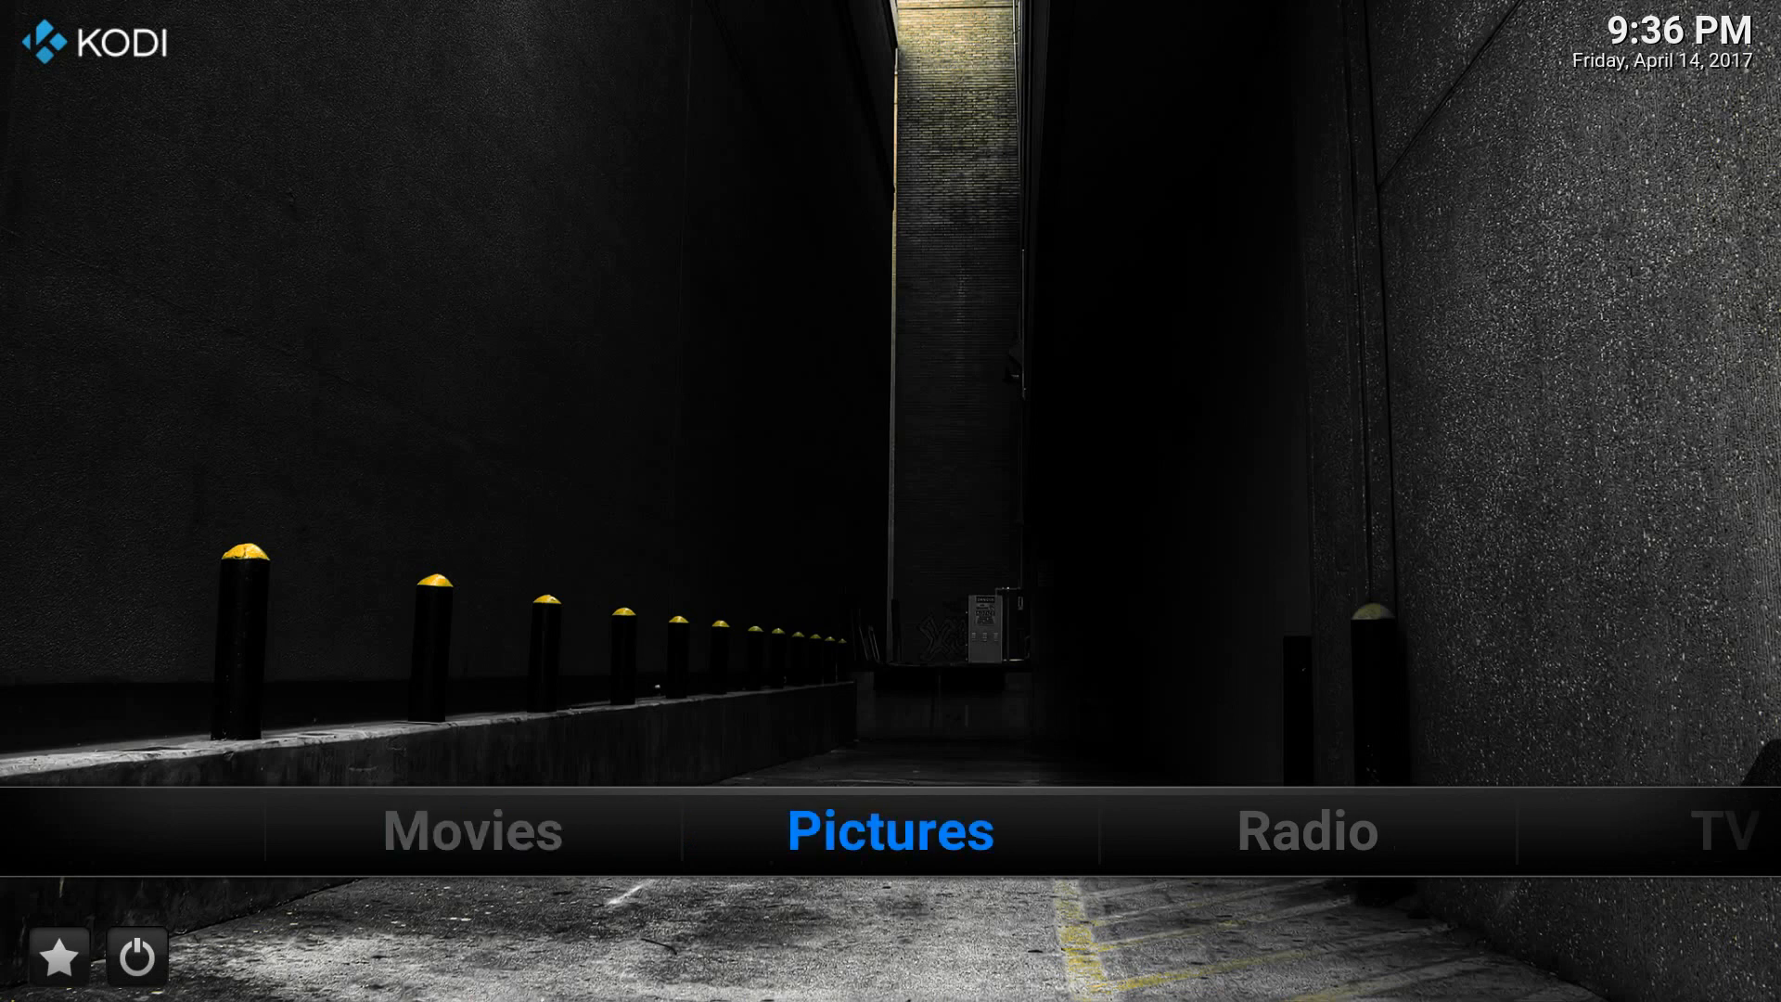
key(Right)
key(Right)
key(Right)
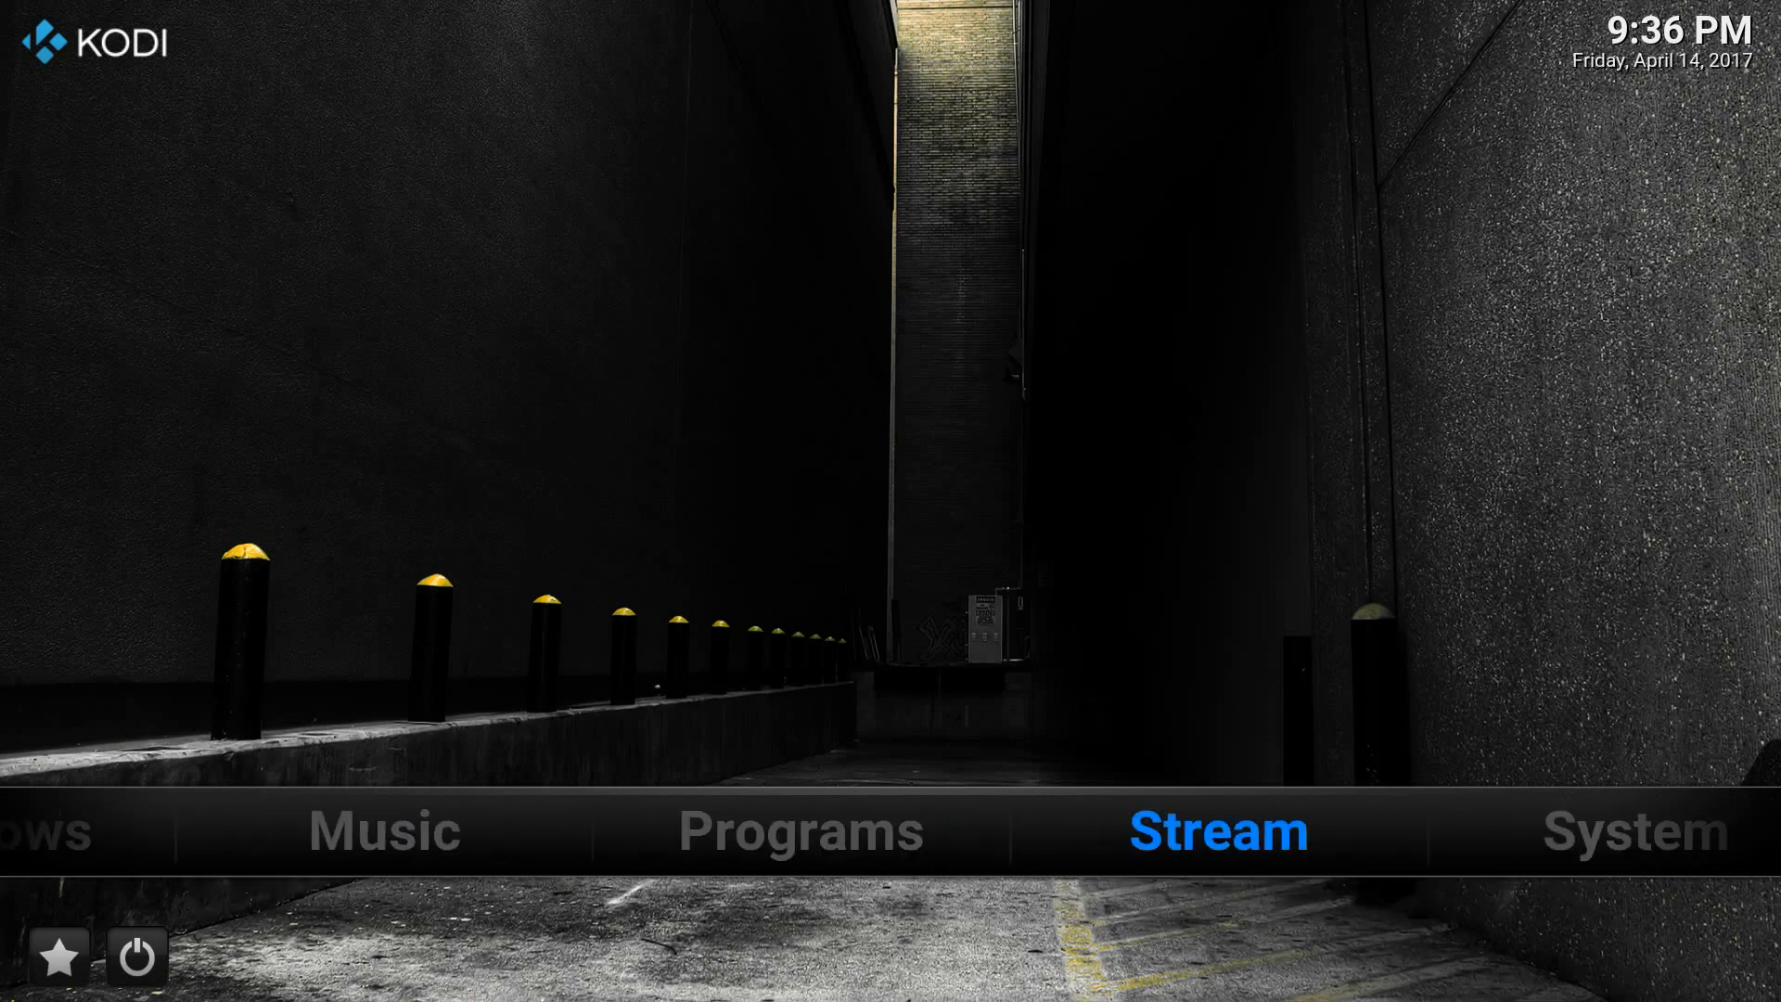
key(Down)
key(Return)
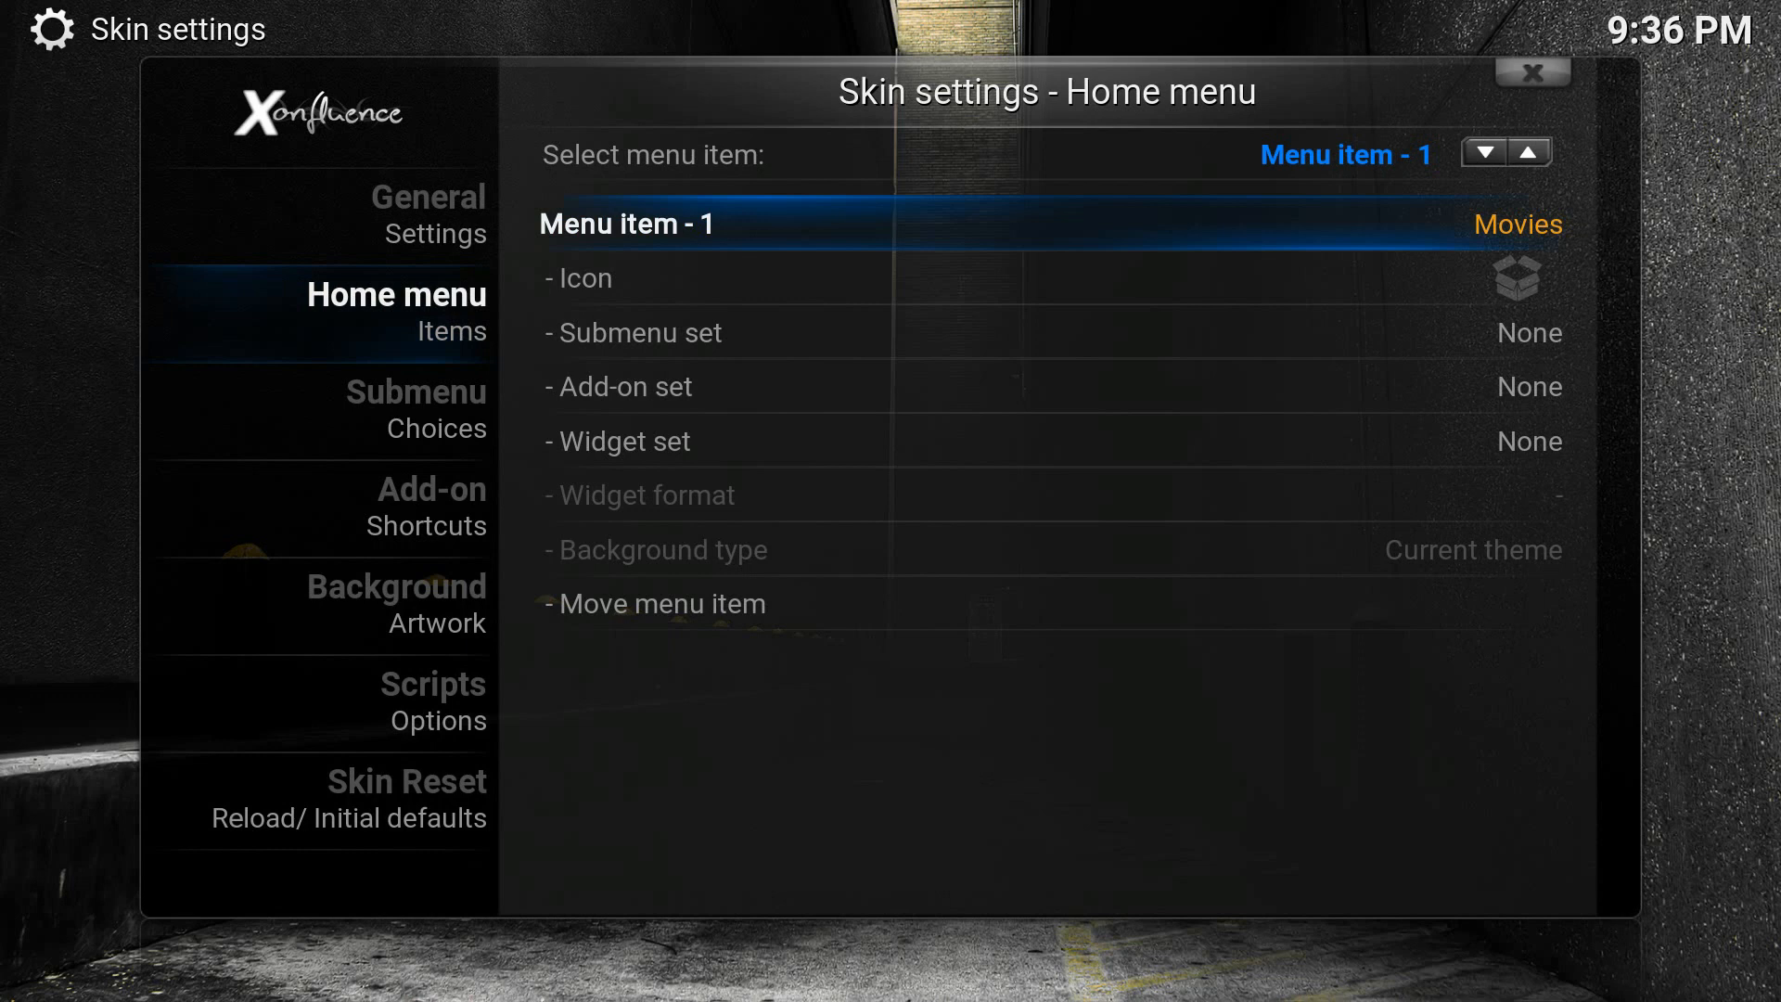
Choose Add-on as the type for menu item 1 and look through the list of installed add-ons.
key(Return)
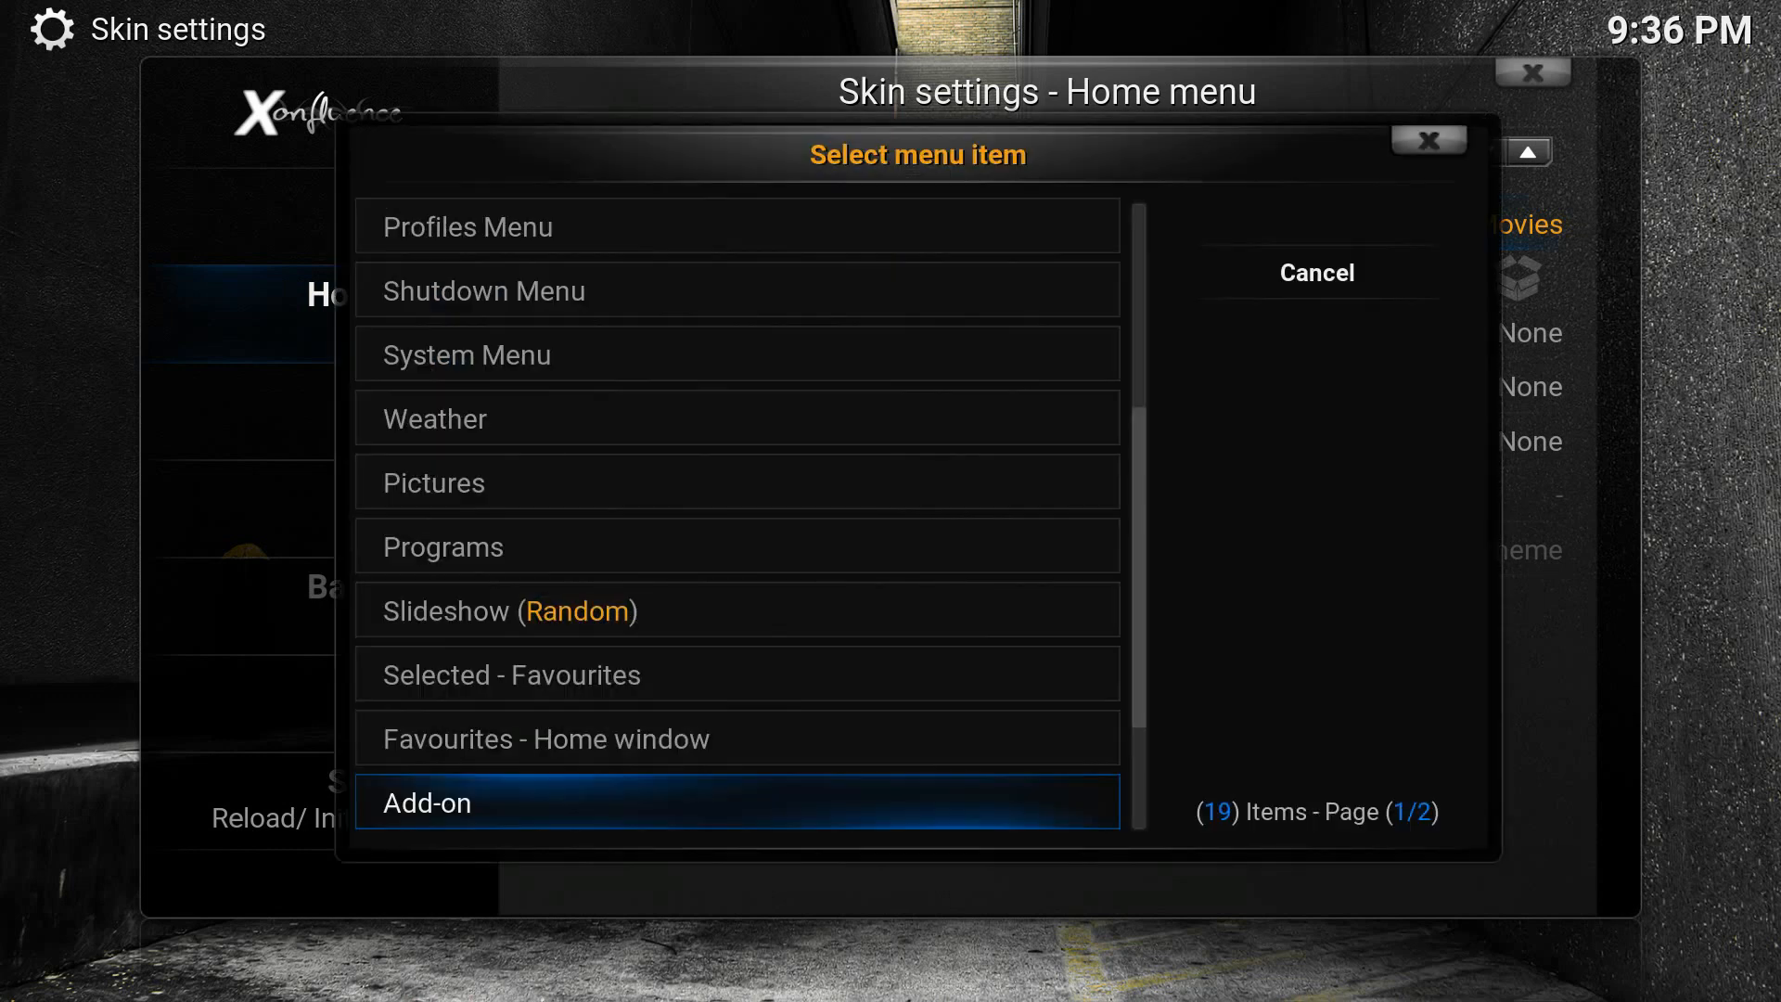
key(Return)
key(Down)
key(Down)
key(Down)
key(Down)
key(Down)
key(Down)
key(Down)
key(Down)
key(Down)
key(Down)
key(Up)
key(Up)
key(Up)
key(Up)
key(Up)
key(Up)
key(Up)
key(Up)
key(Up)
key(Up)
Select None as the add-on for menu item 1 and label the item movies.
key(Return)
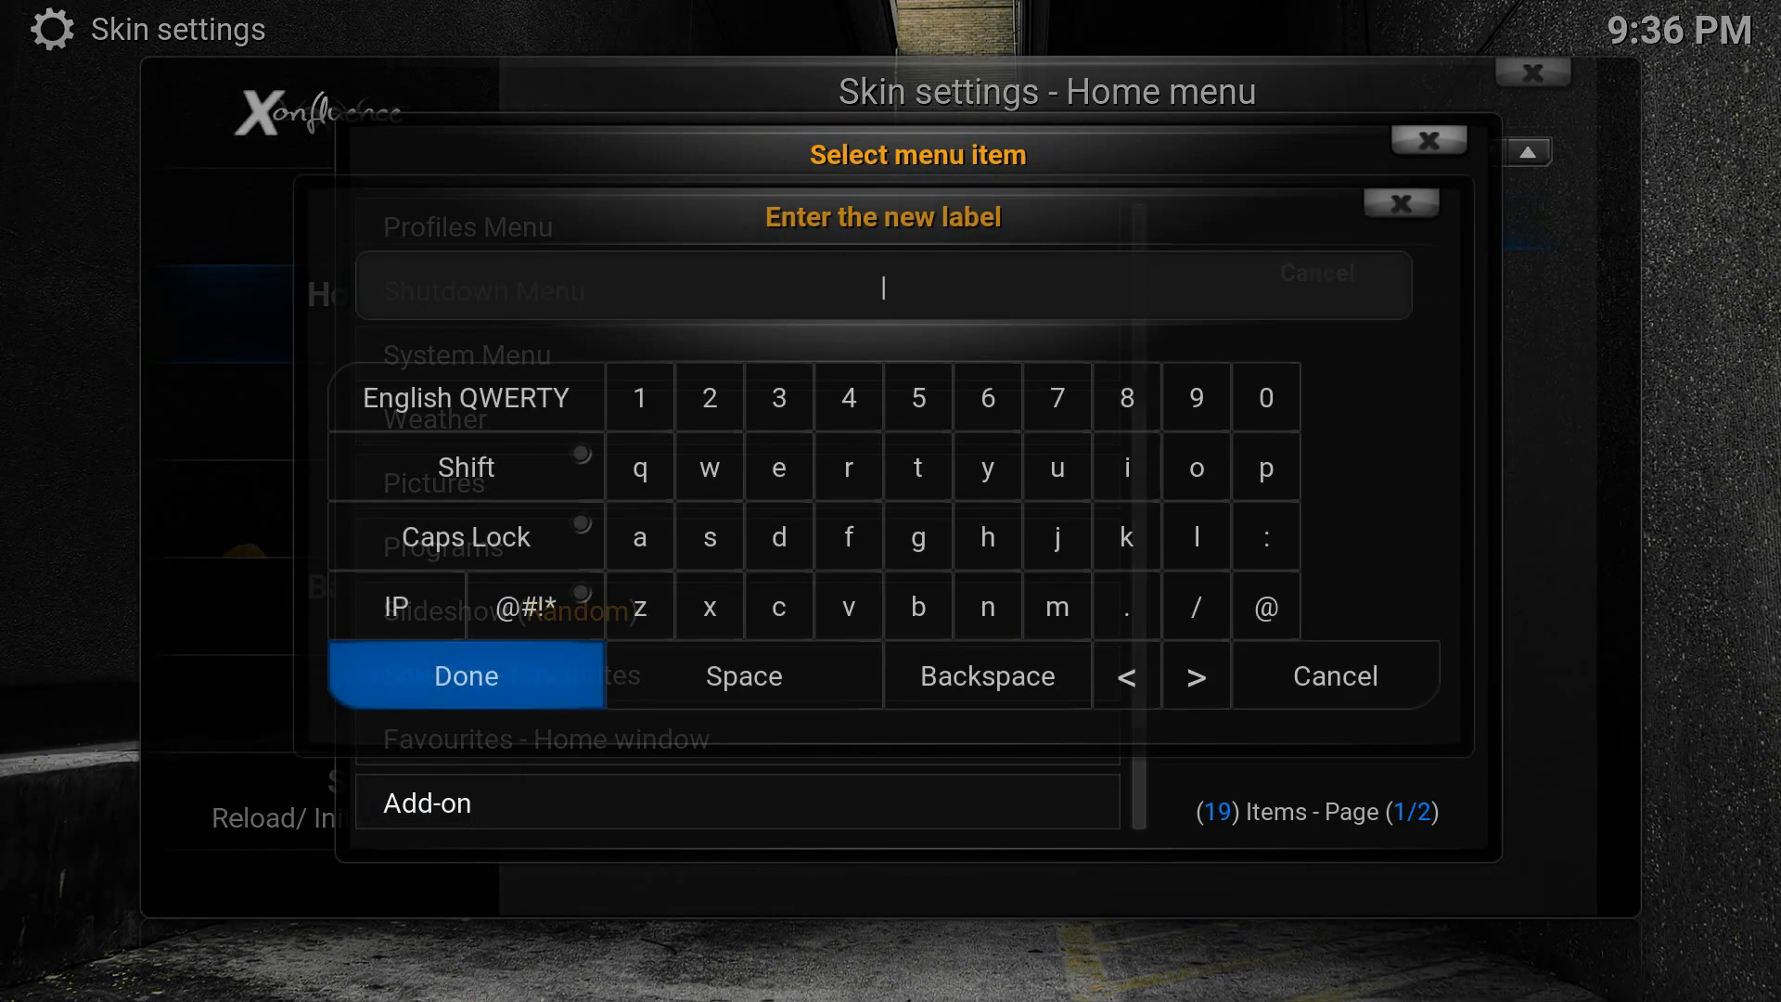
text(movies)
key(Return)
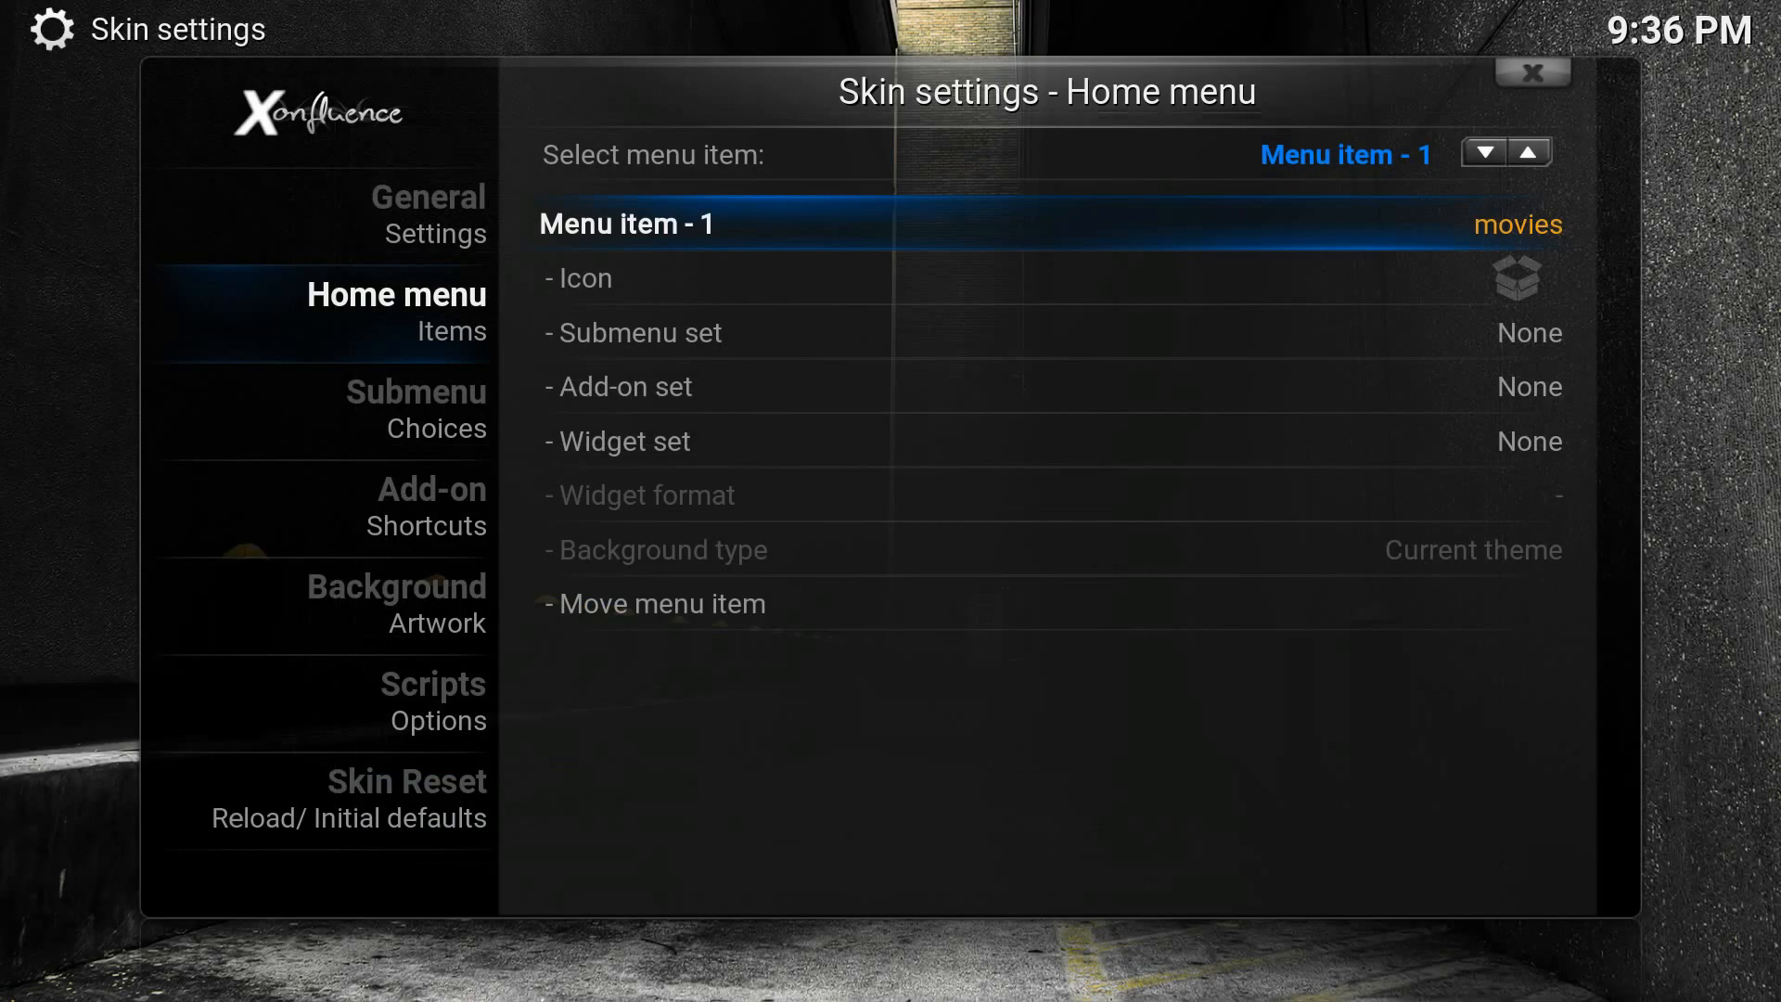
Change menu item 2 to the Add-on type with None as the add-on and label it Tv shows.
key(Up)
key(Right)
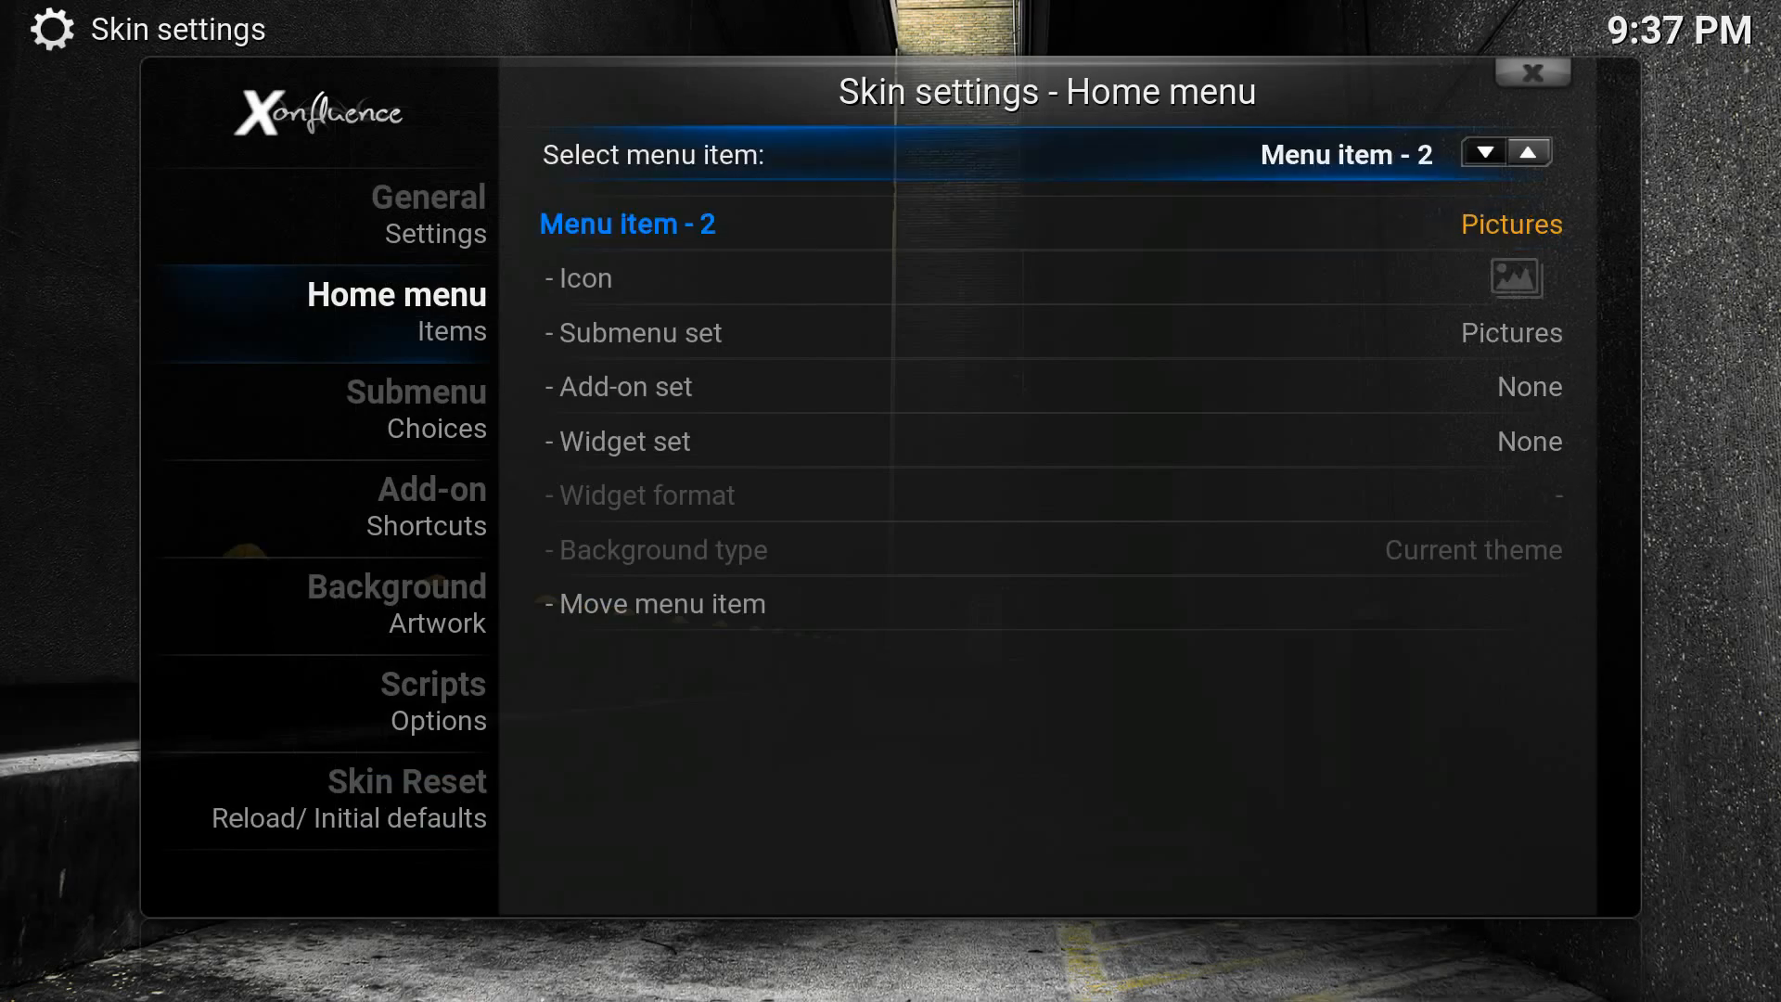
key(Down)
key(Return)
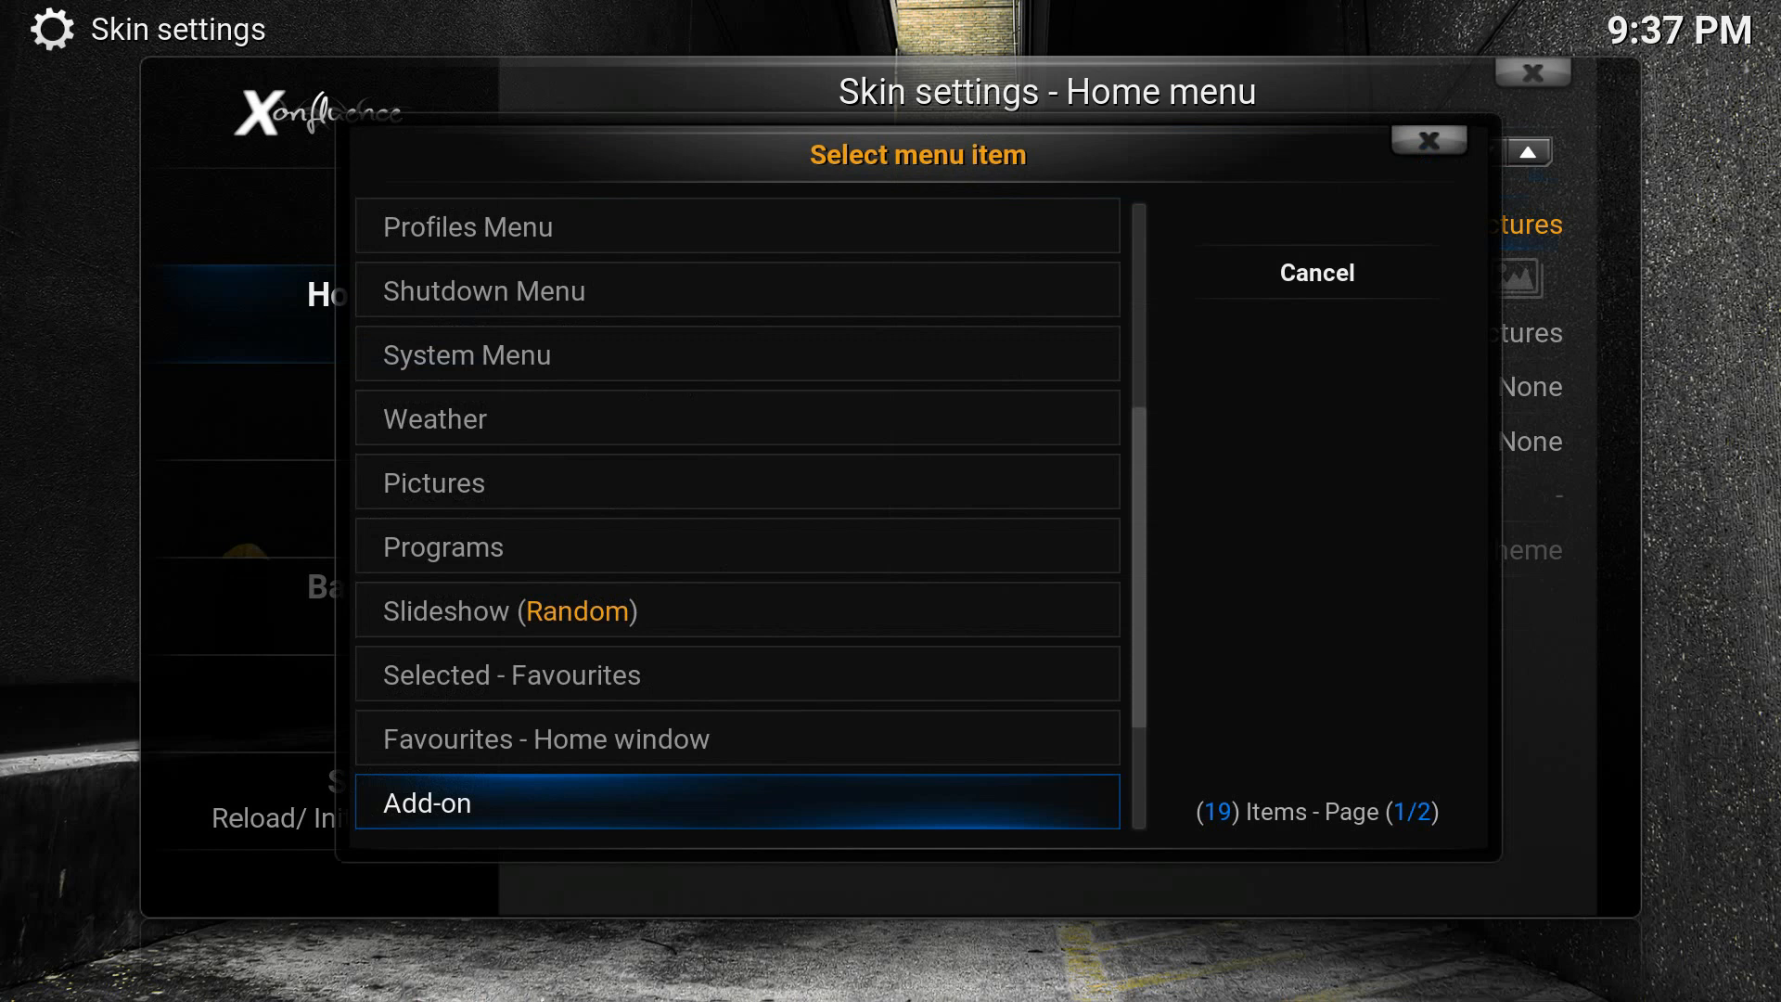
key(Return)
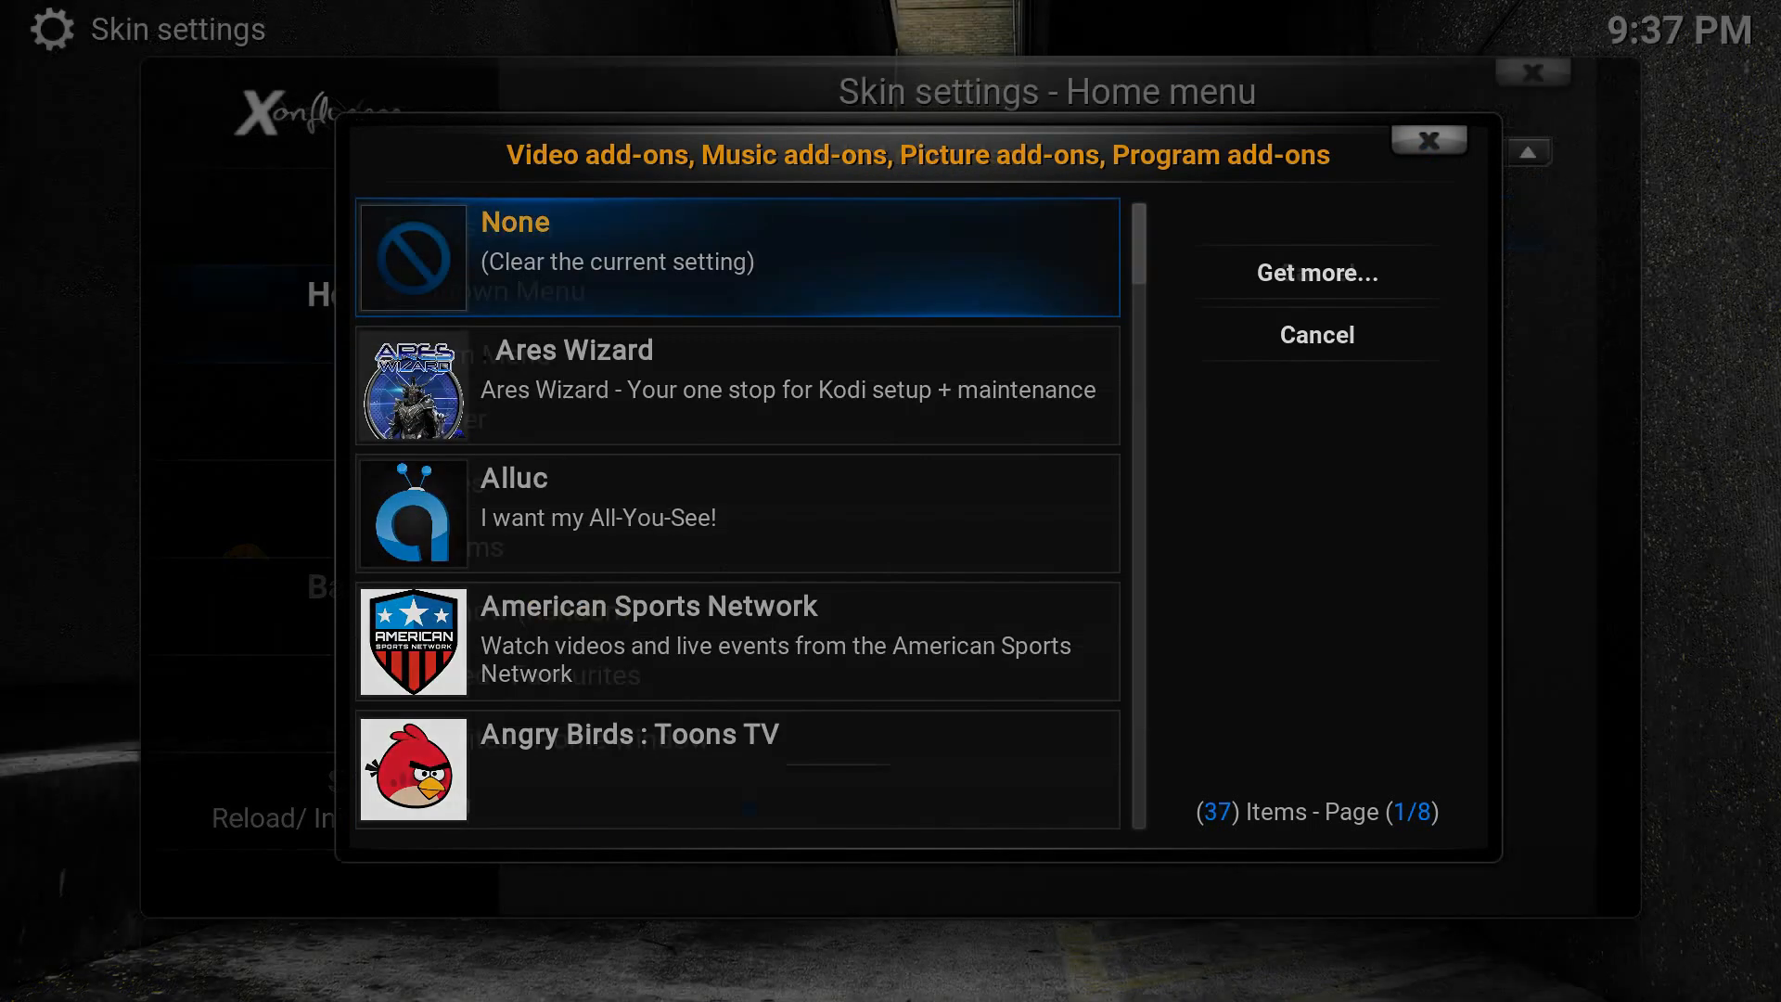
key(Return)
text(Tv s)
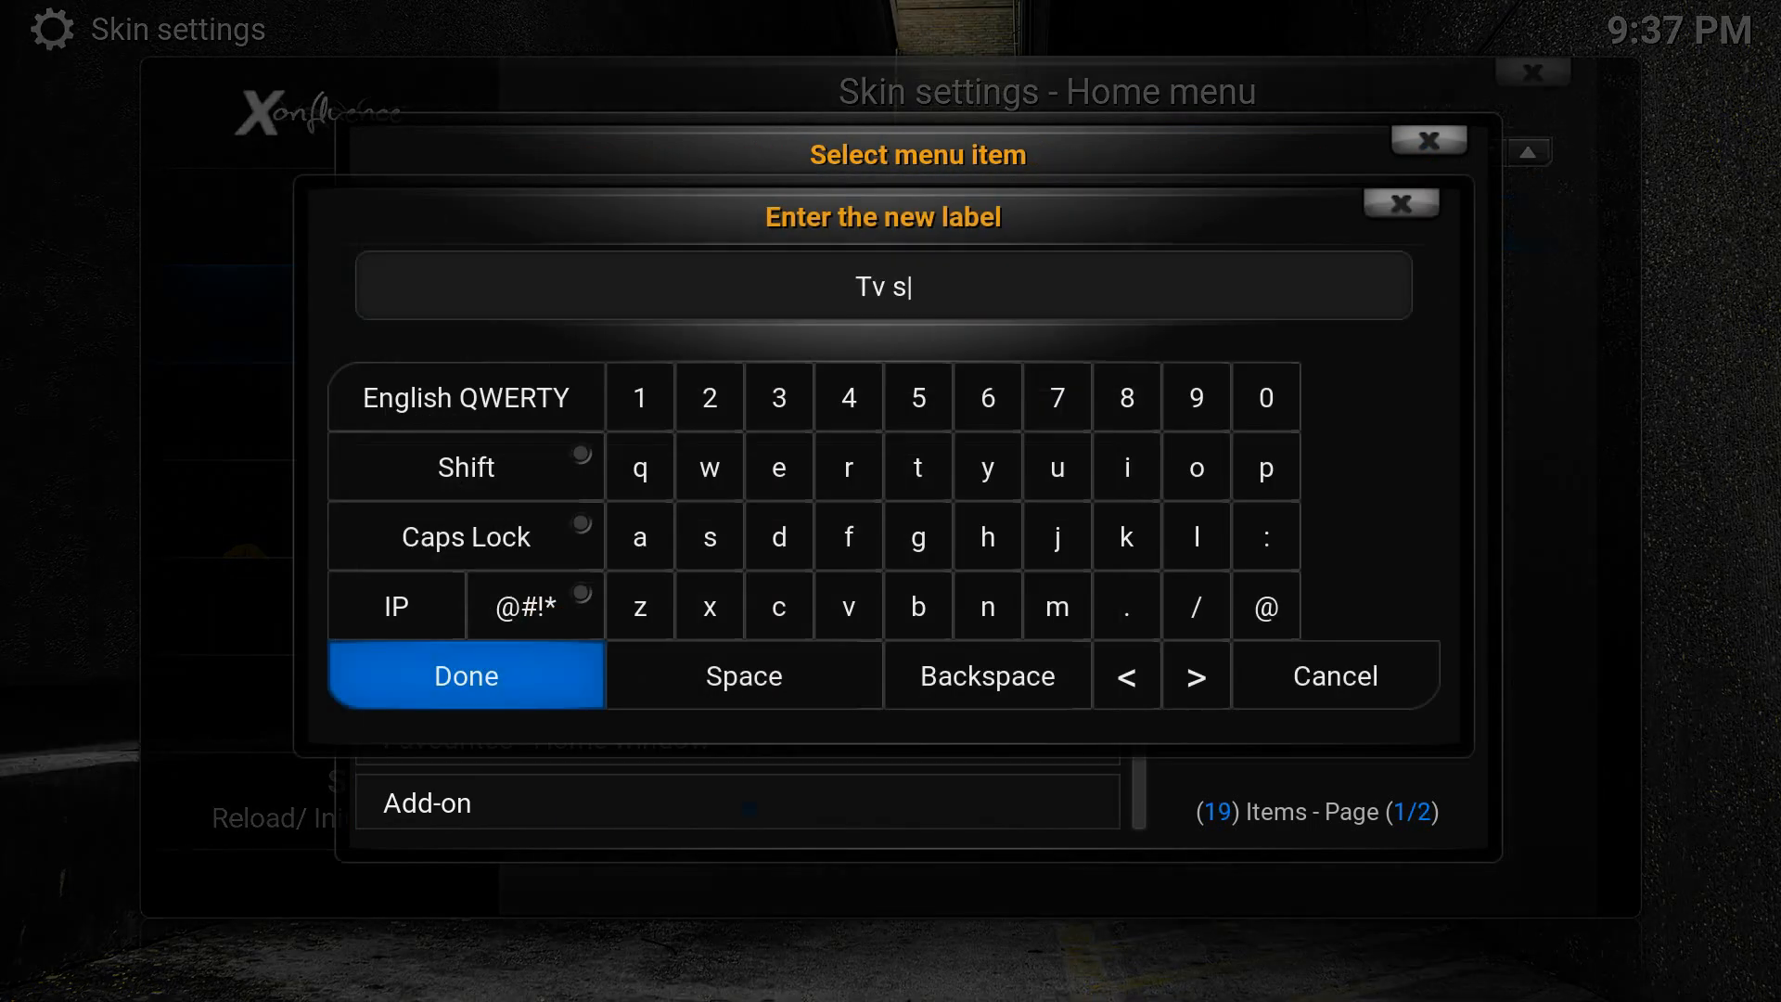
text(hows)
key(Return)
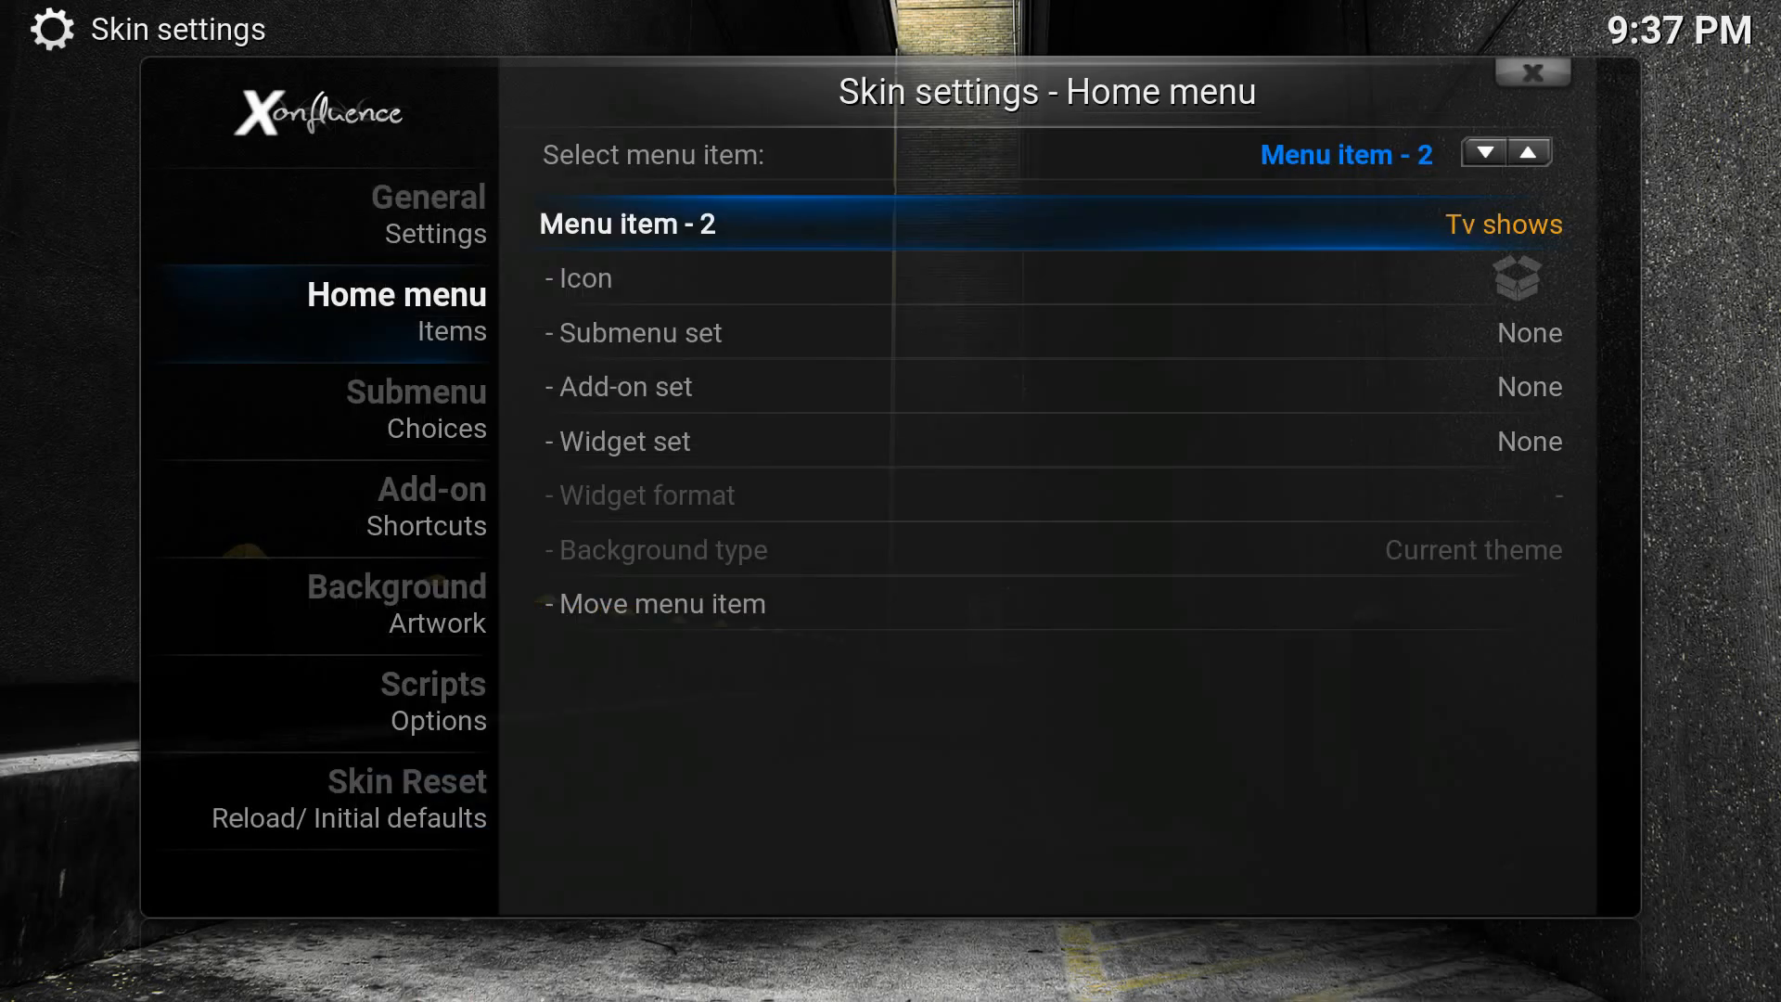
Change menu item 3 to the Add-on type with None as the add-on and label it Sport.
key(Return)
key(Down)
key(Return)
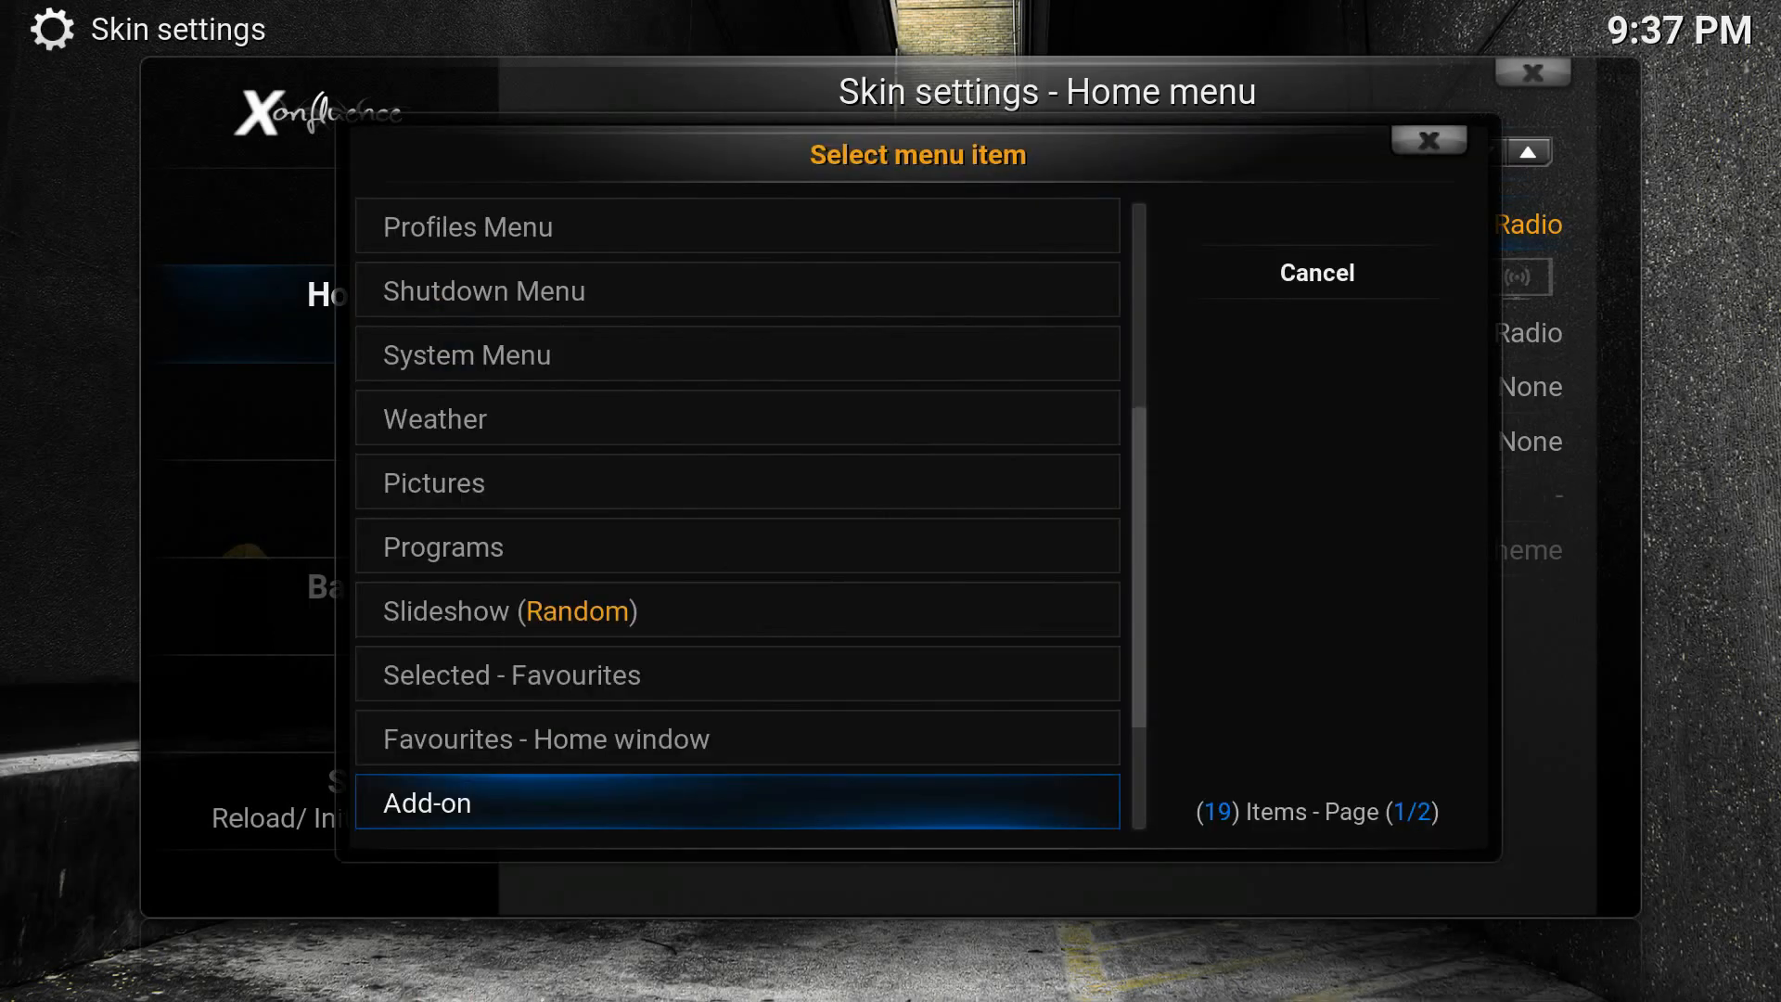
key(Return)
key(Return)
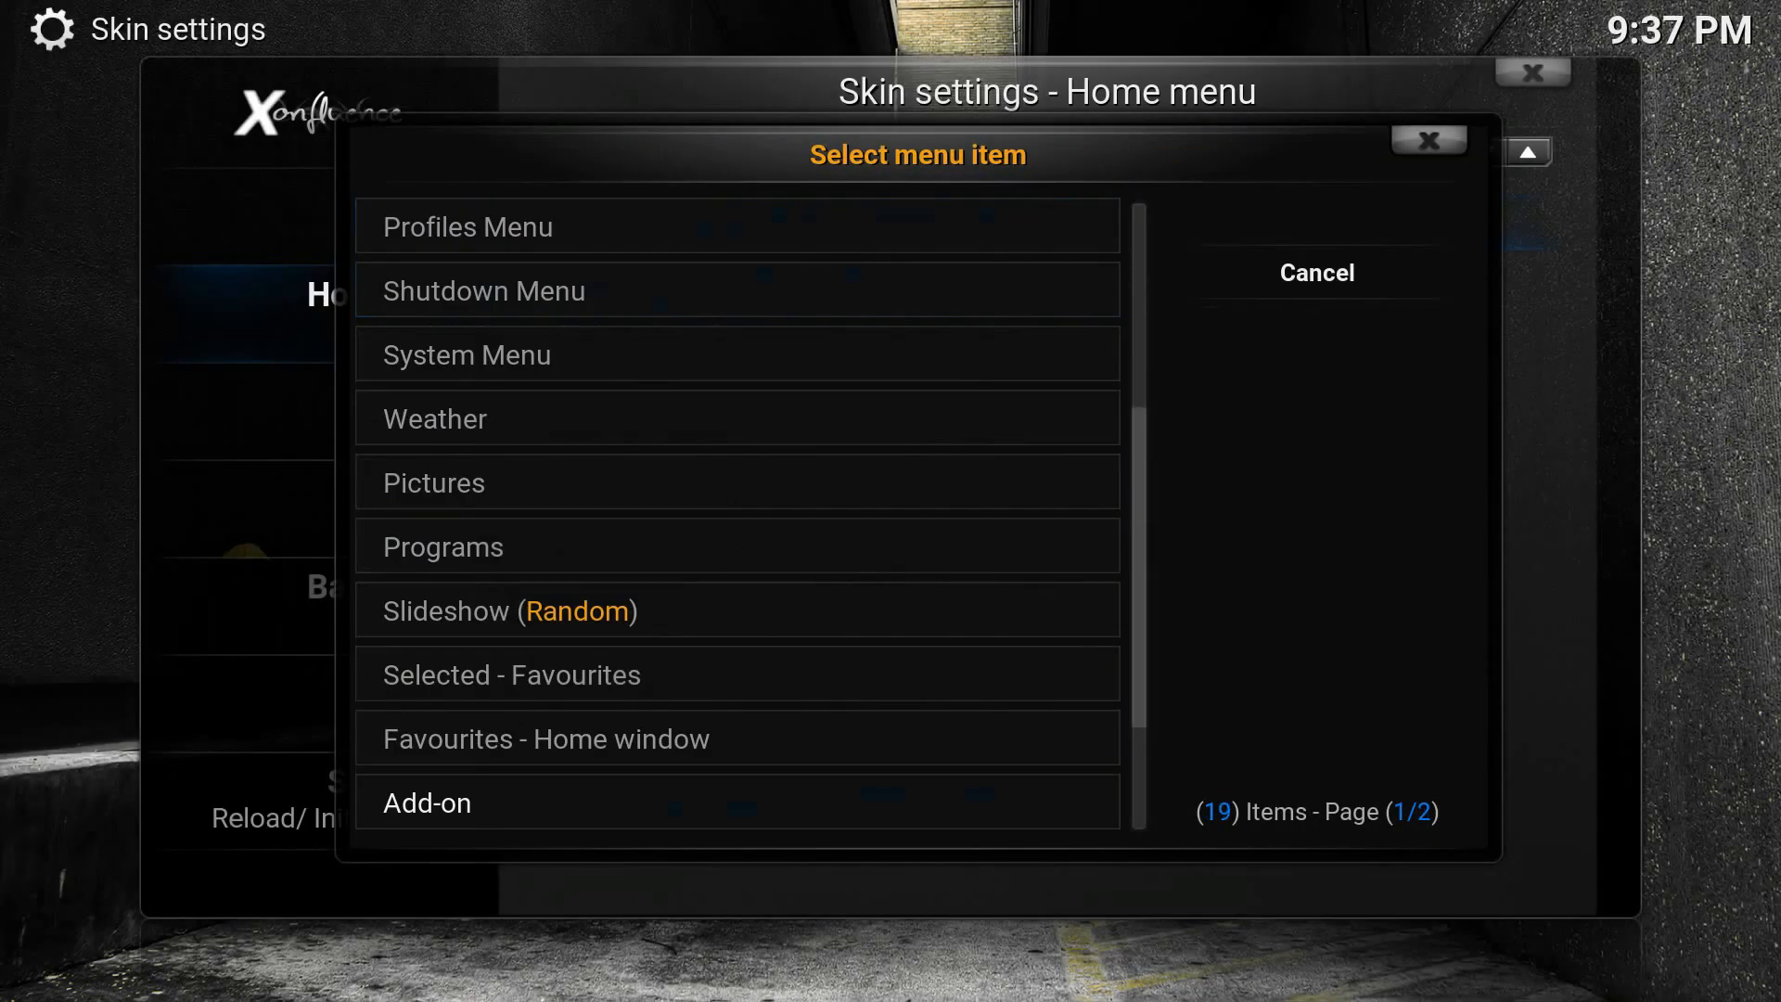
text(Sport)
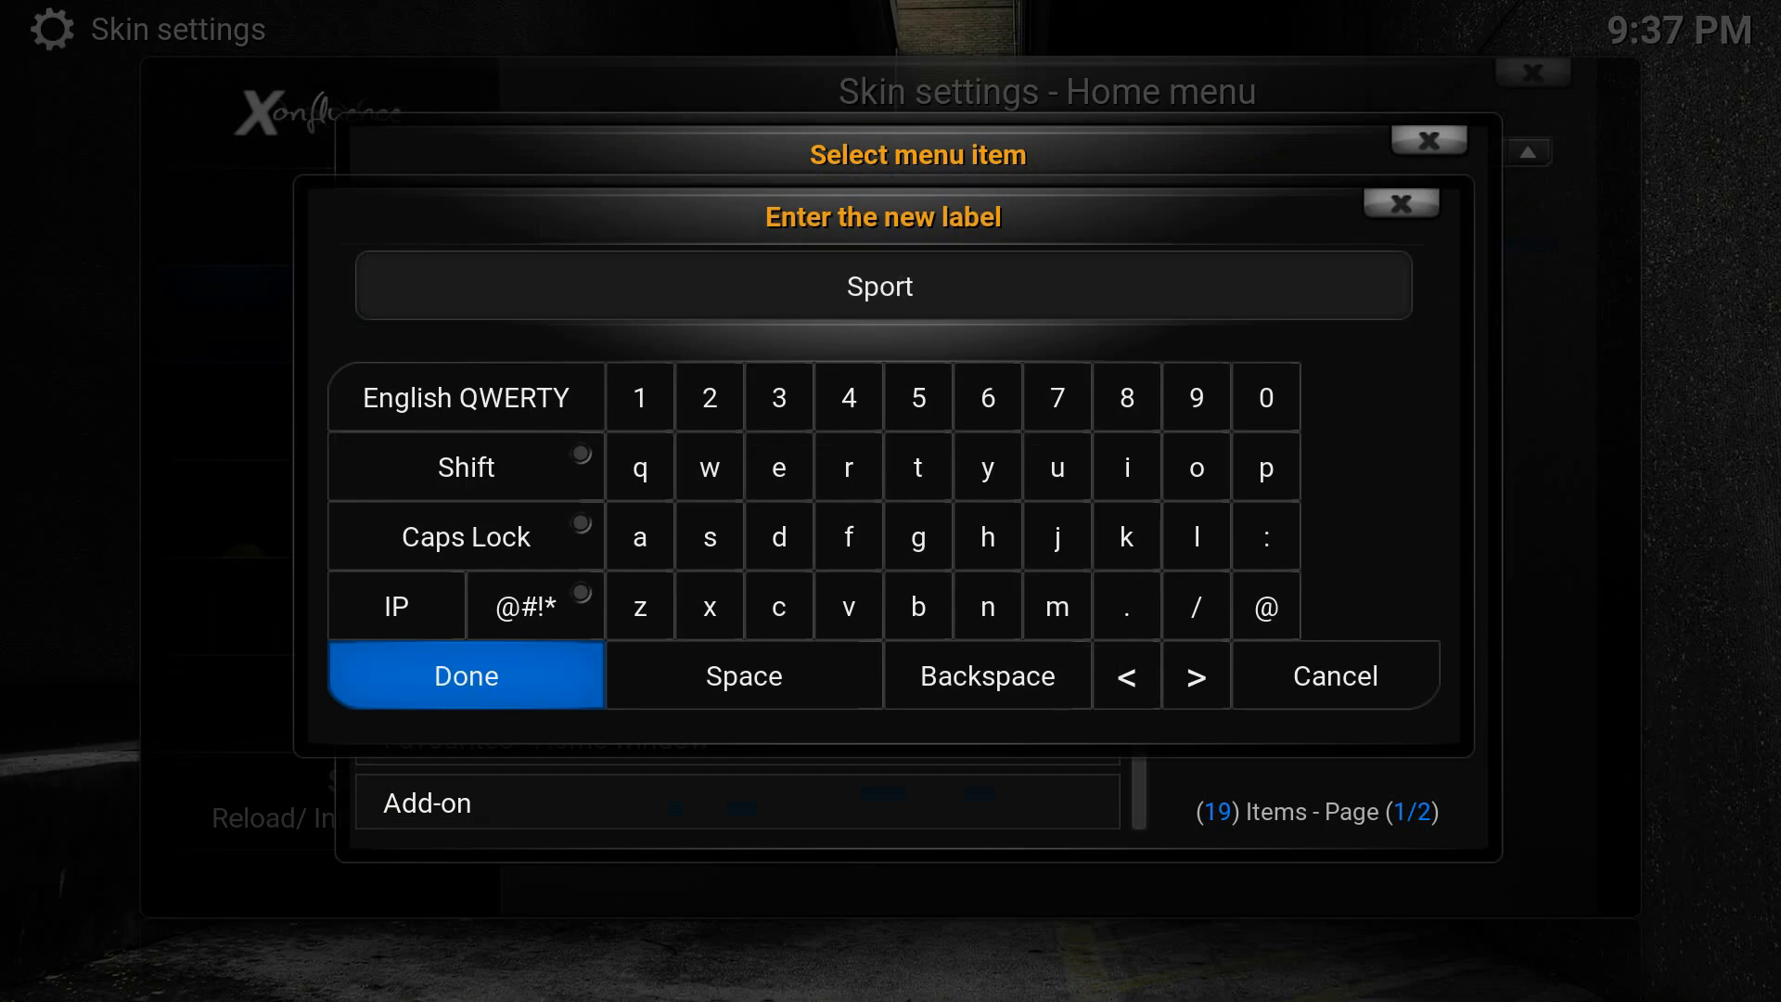
key(Return)
Change menu item 4 to the Add-on type with None as the add-on and label it Kids.
key(Up)
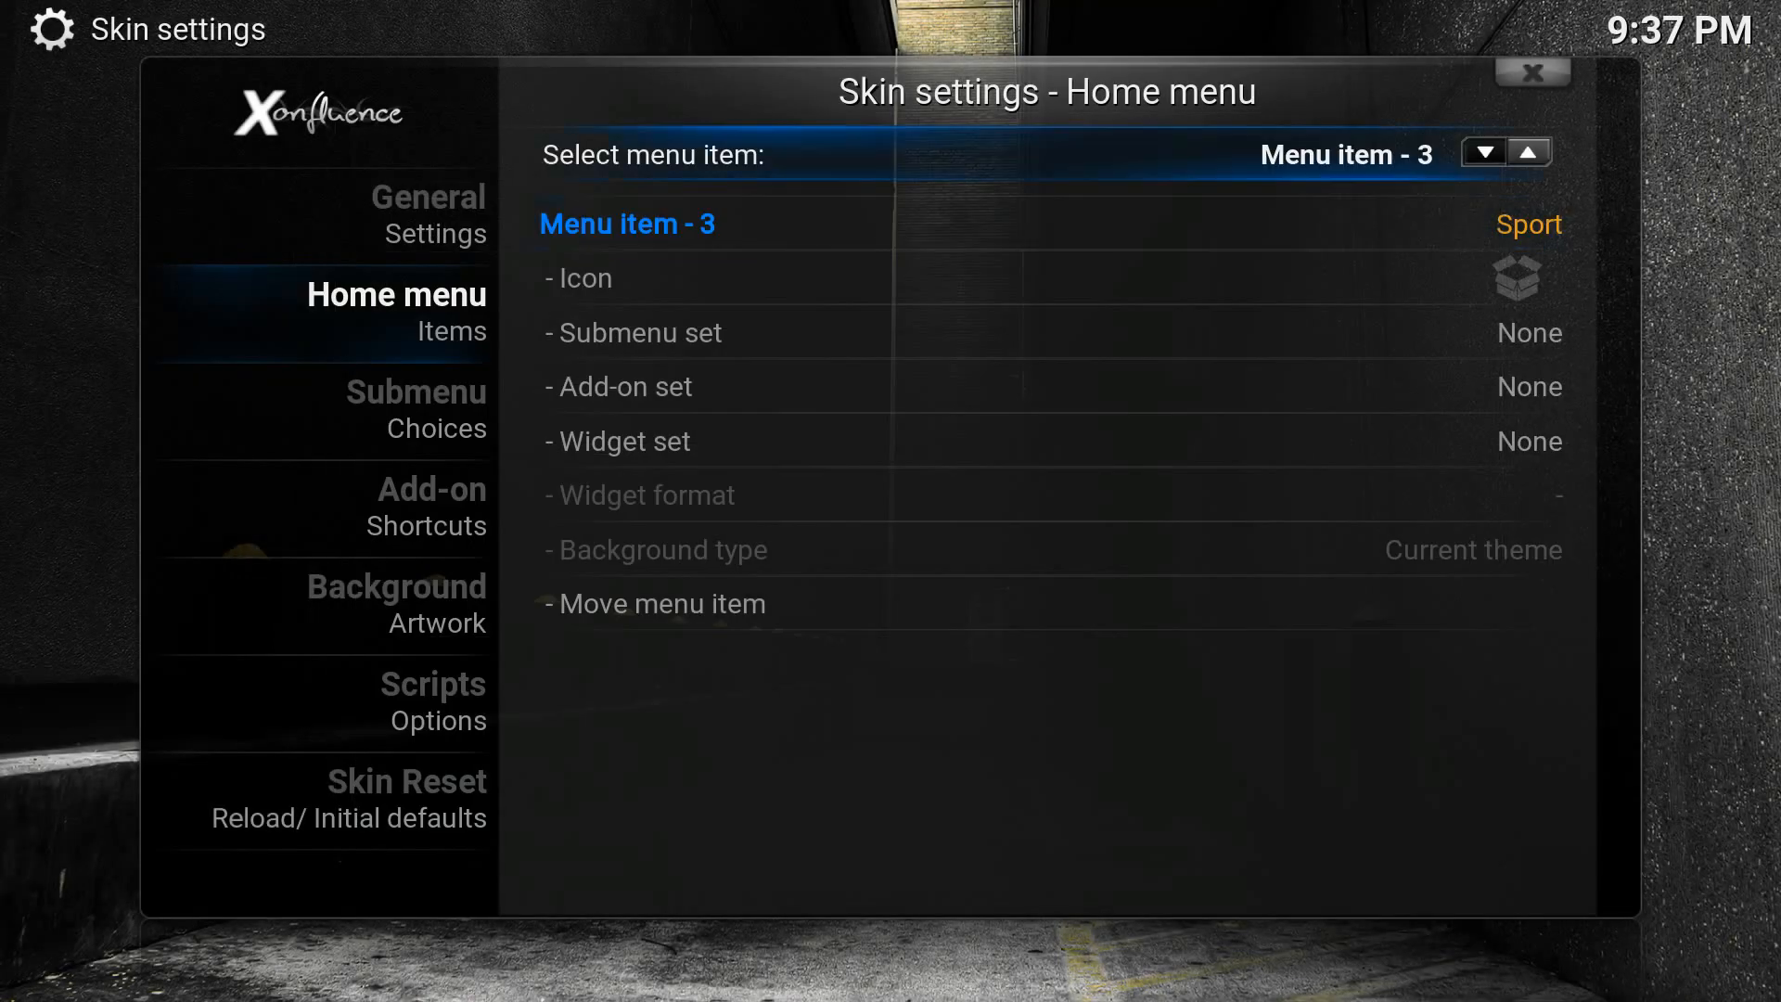
key(Return)
key(Down)
key(Return)
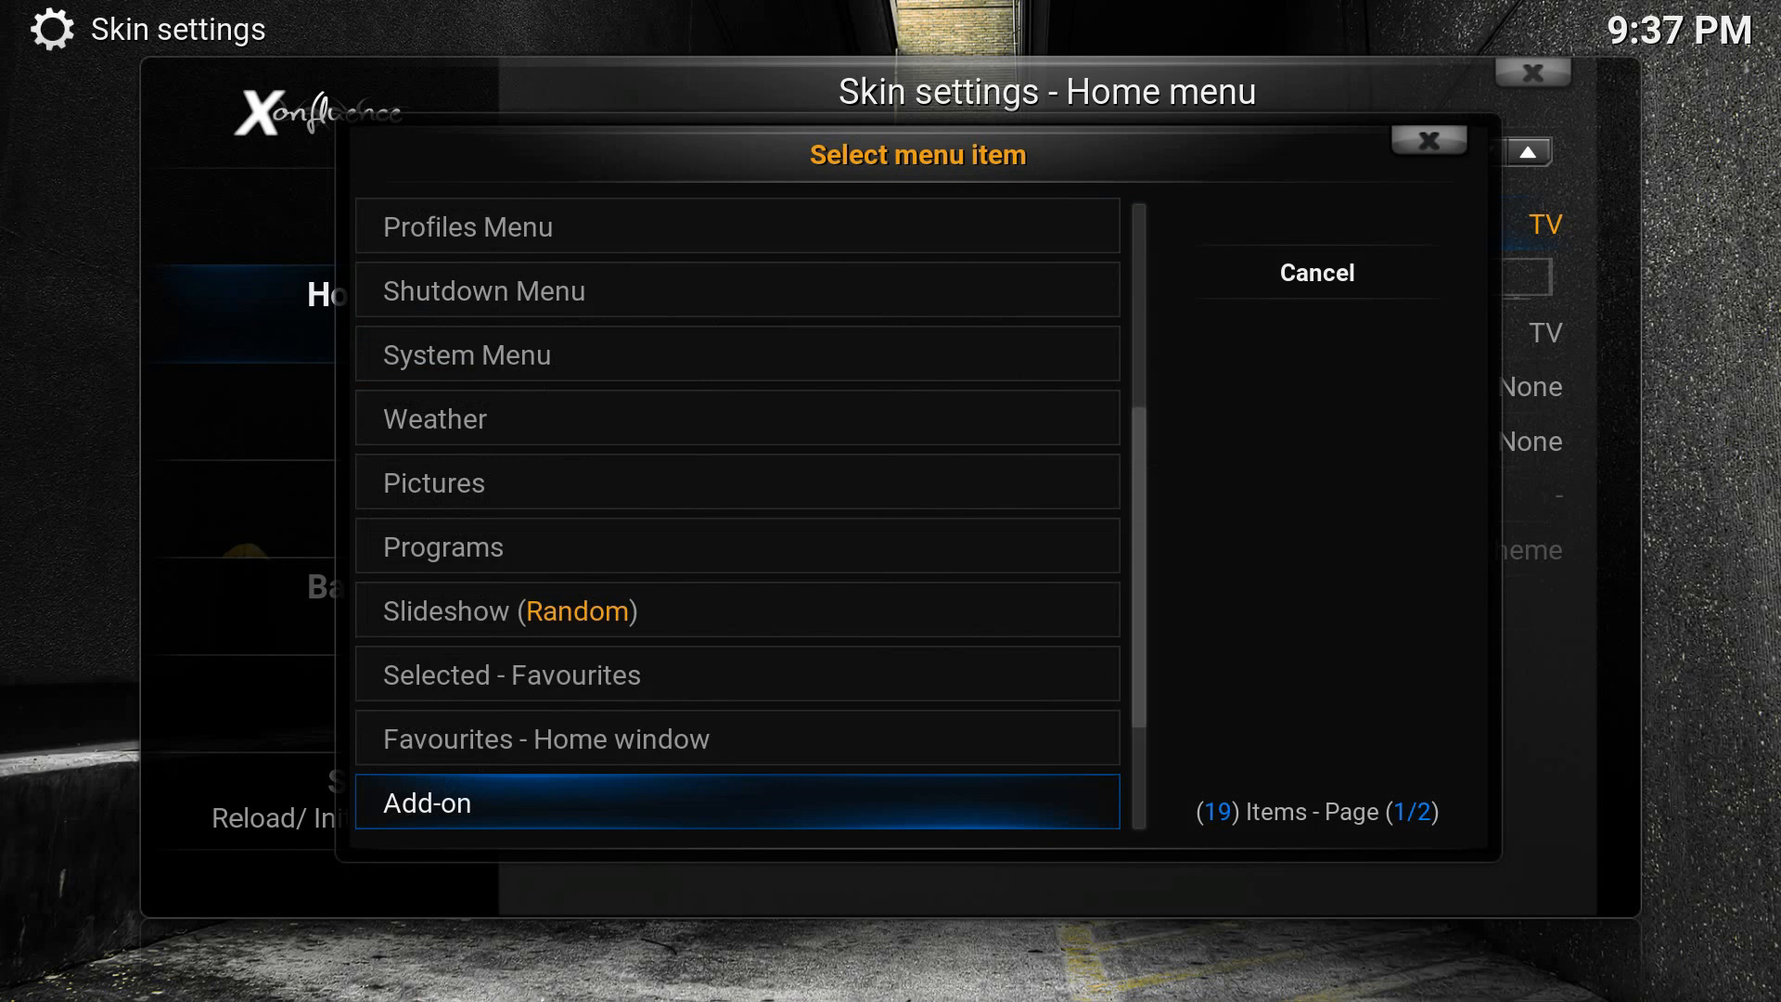
key(Return)
key(Return)
text(Kids)
key(Return)
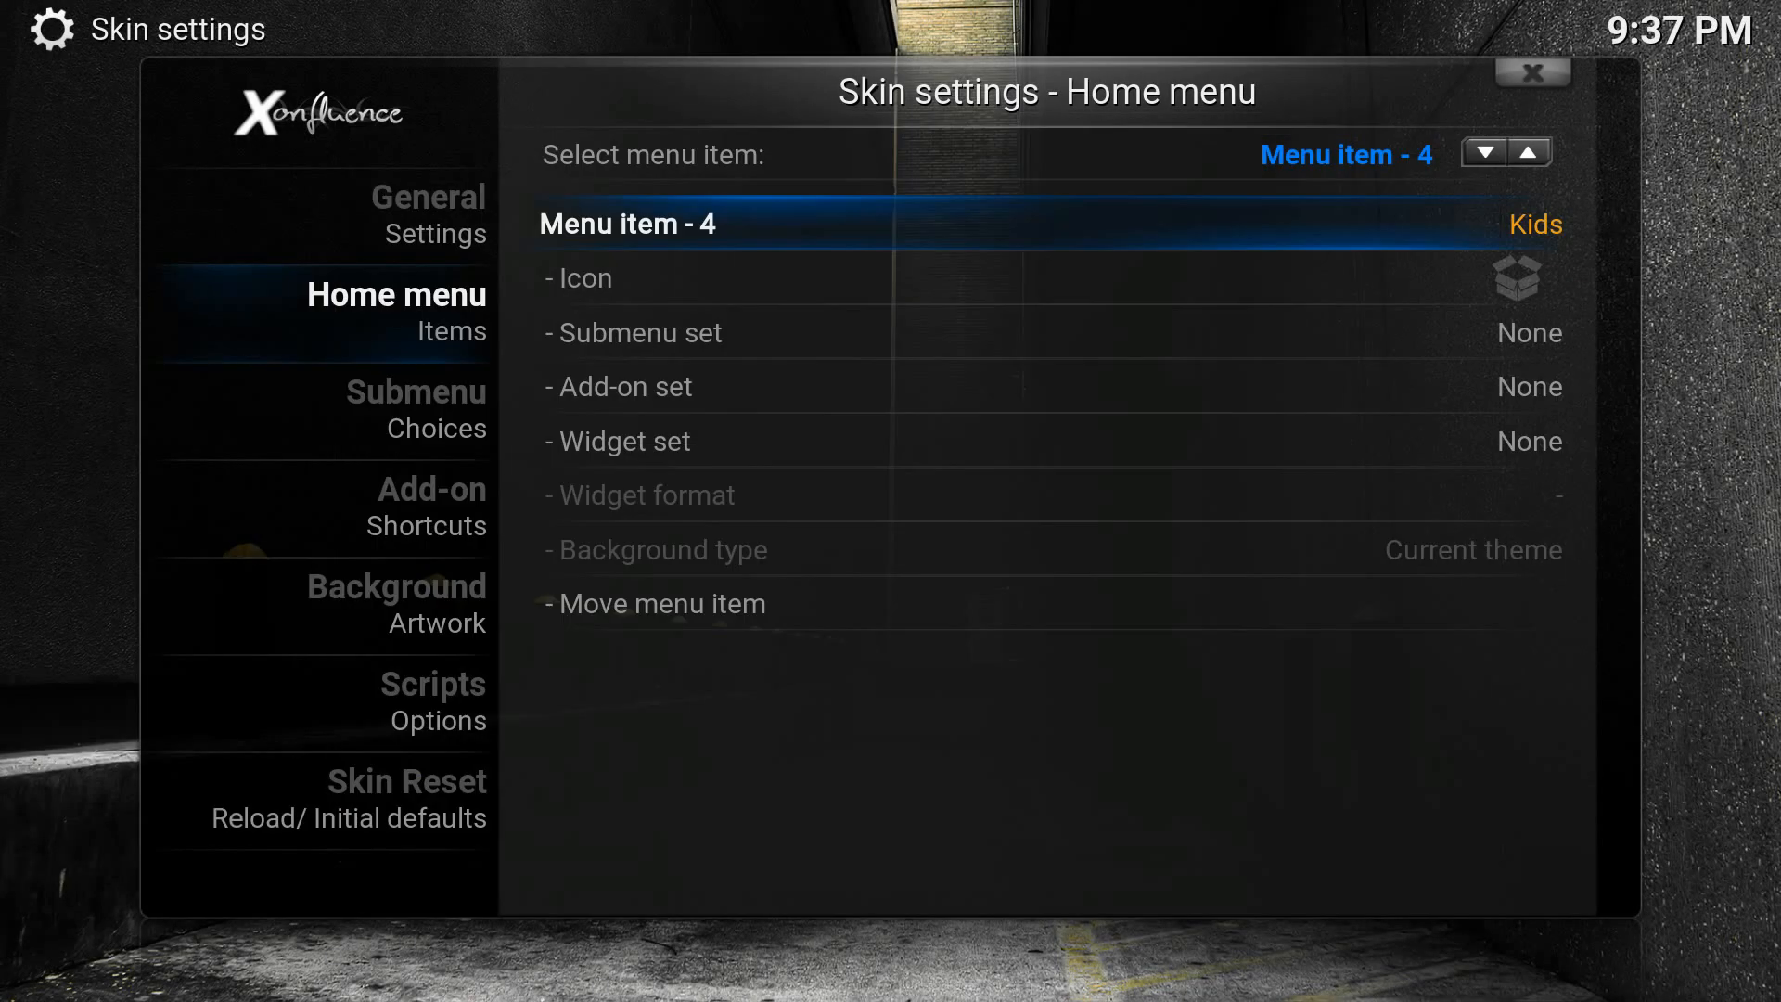
Clear menu item 5, the Videos entry, from the home menu.
key(Up)
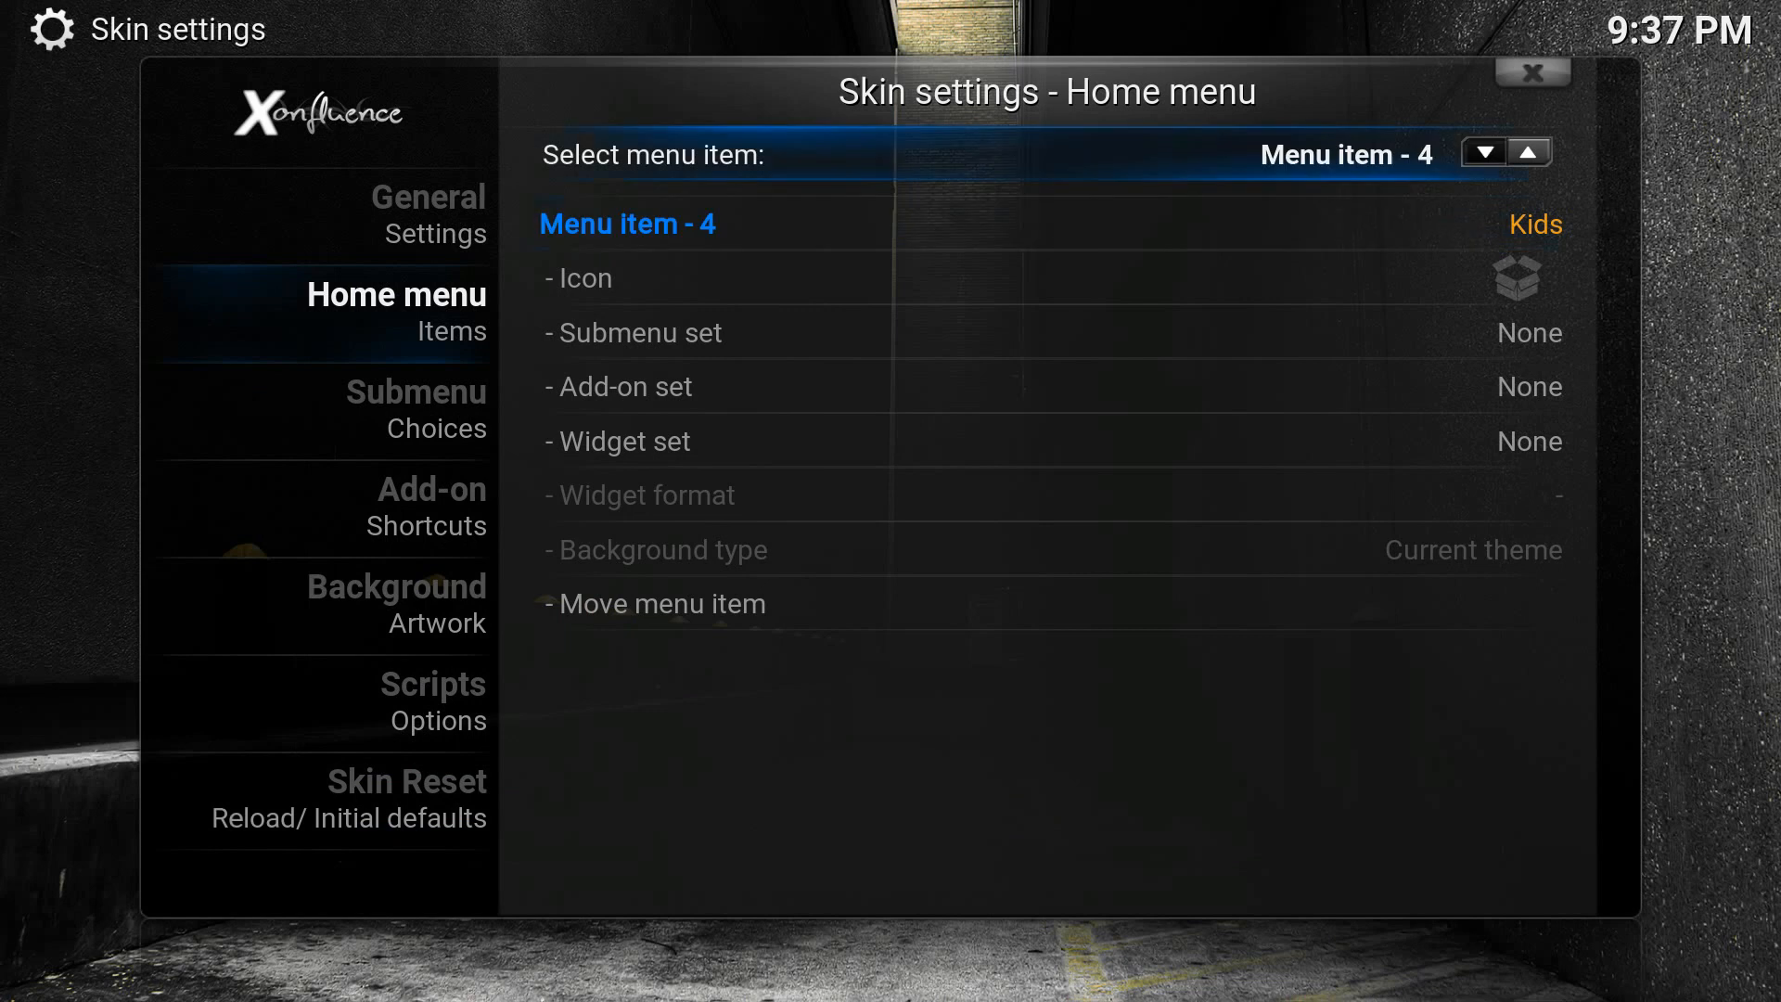
key(Right)
key(Down)
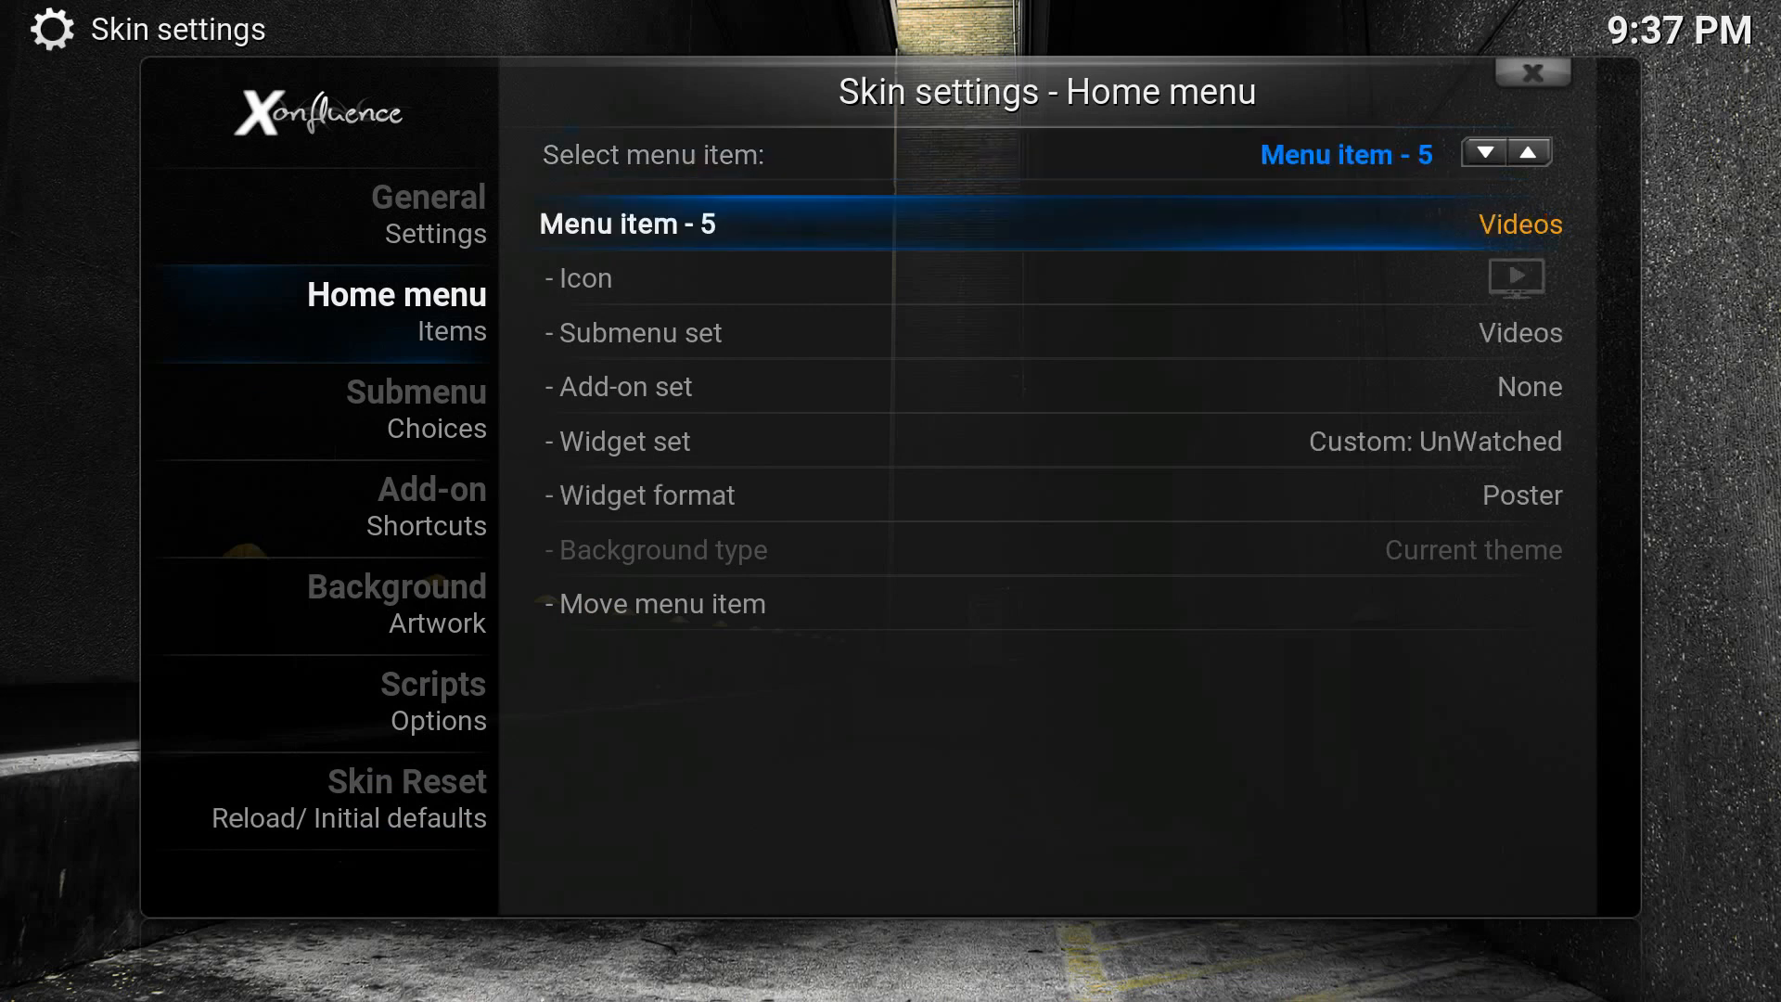
key(Return)
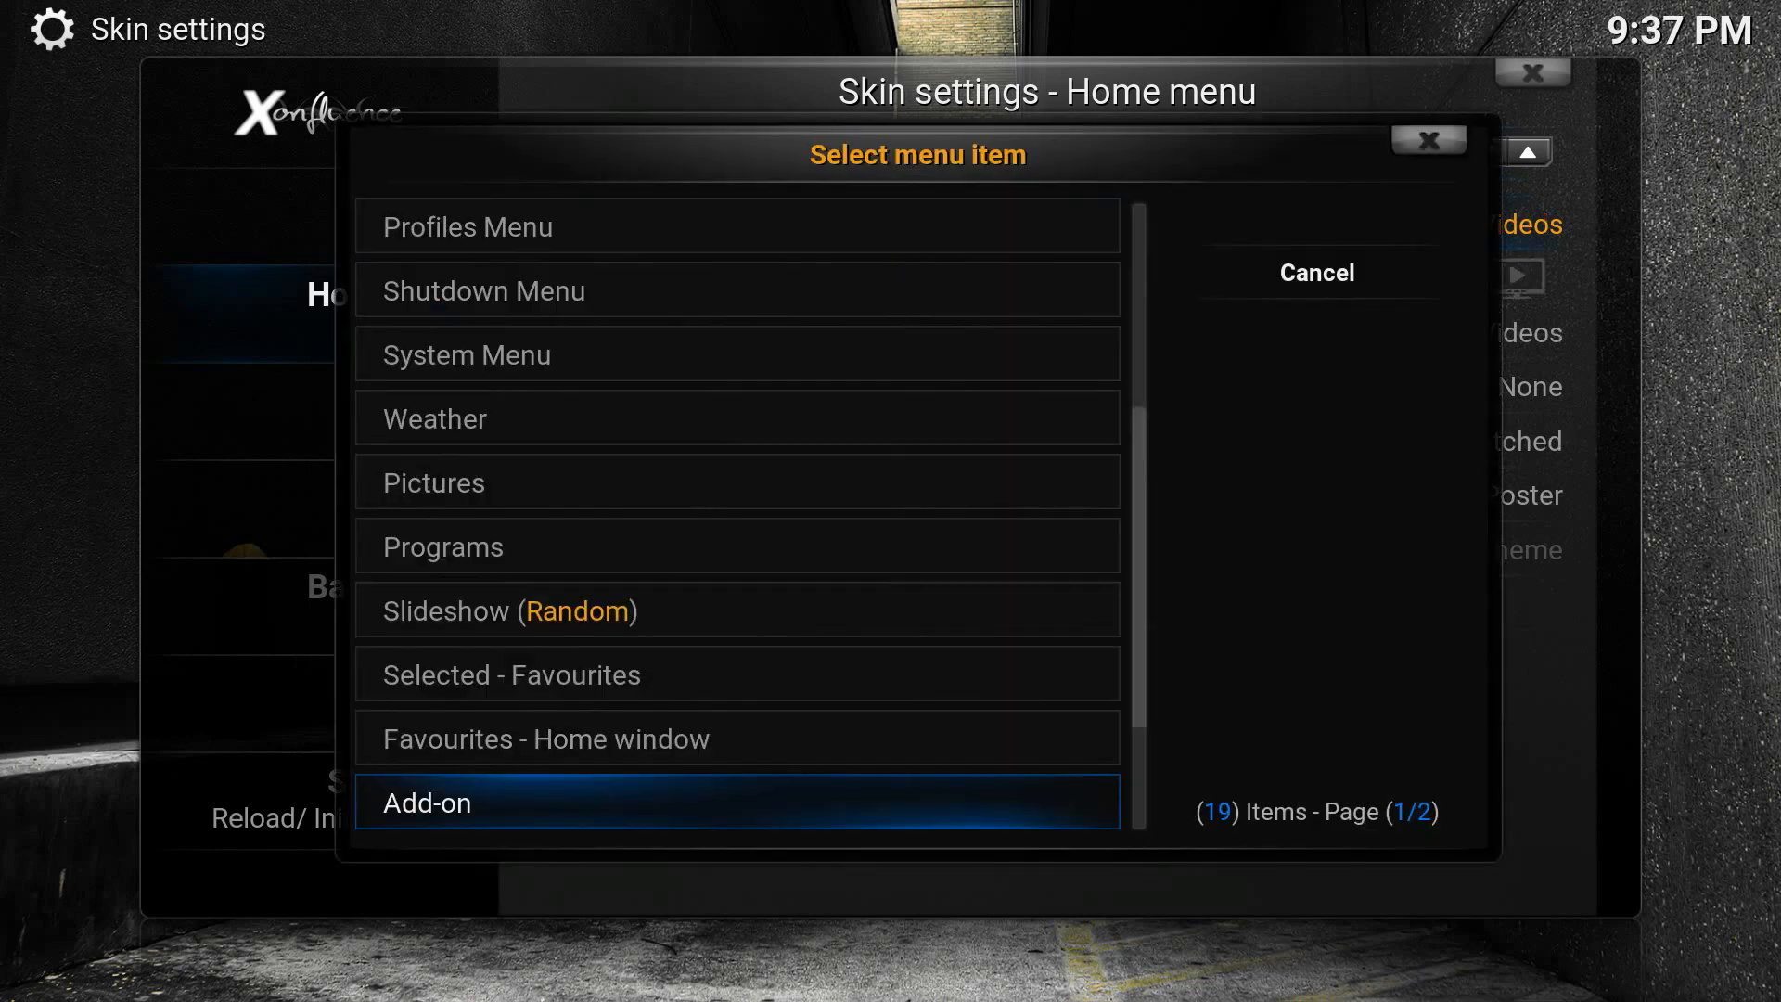
key(Down)
key(Down)
key(Up)
key(Up)
key(Up)
key(Up)
key(Up)
key(Up)
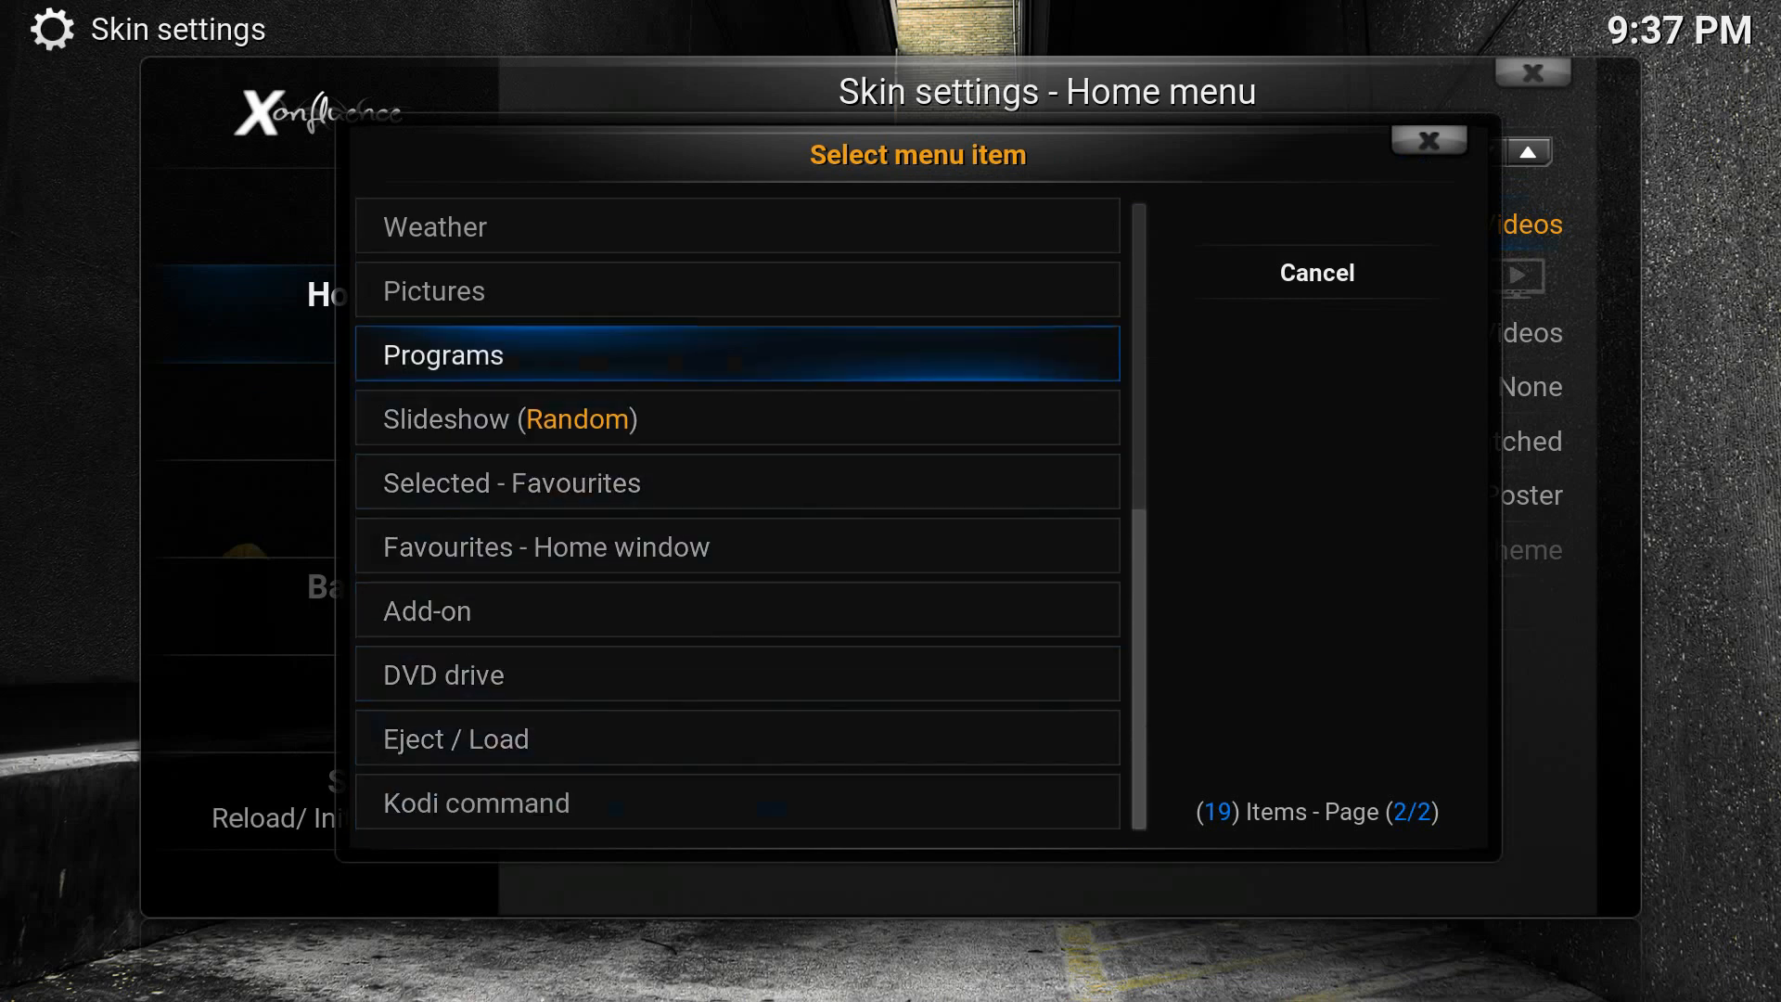
key(Up)
key(Up)
key(Up)
key(Up)
key(Up)
key(Up)
key(Up)
key(Up)
key(Up)
key(Up)
key(Up)
key(Up)
key(Down)
key(Return)
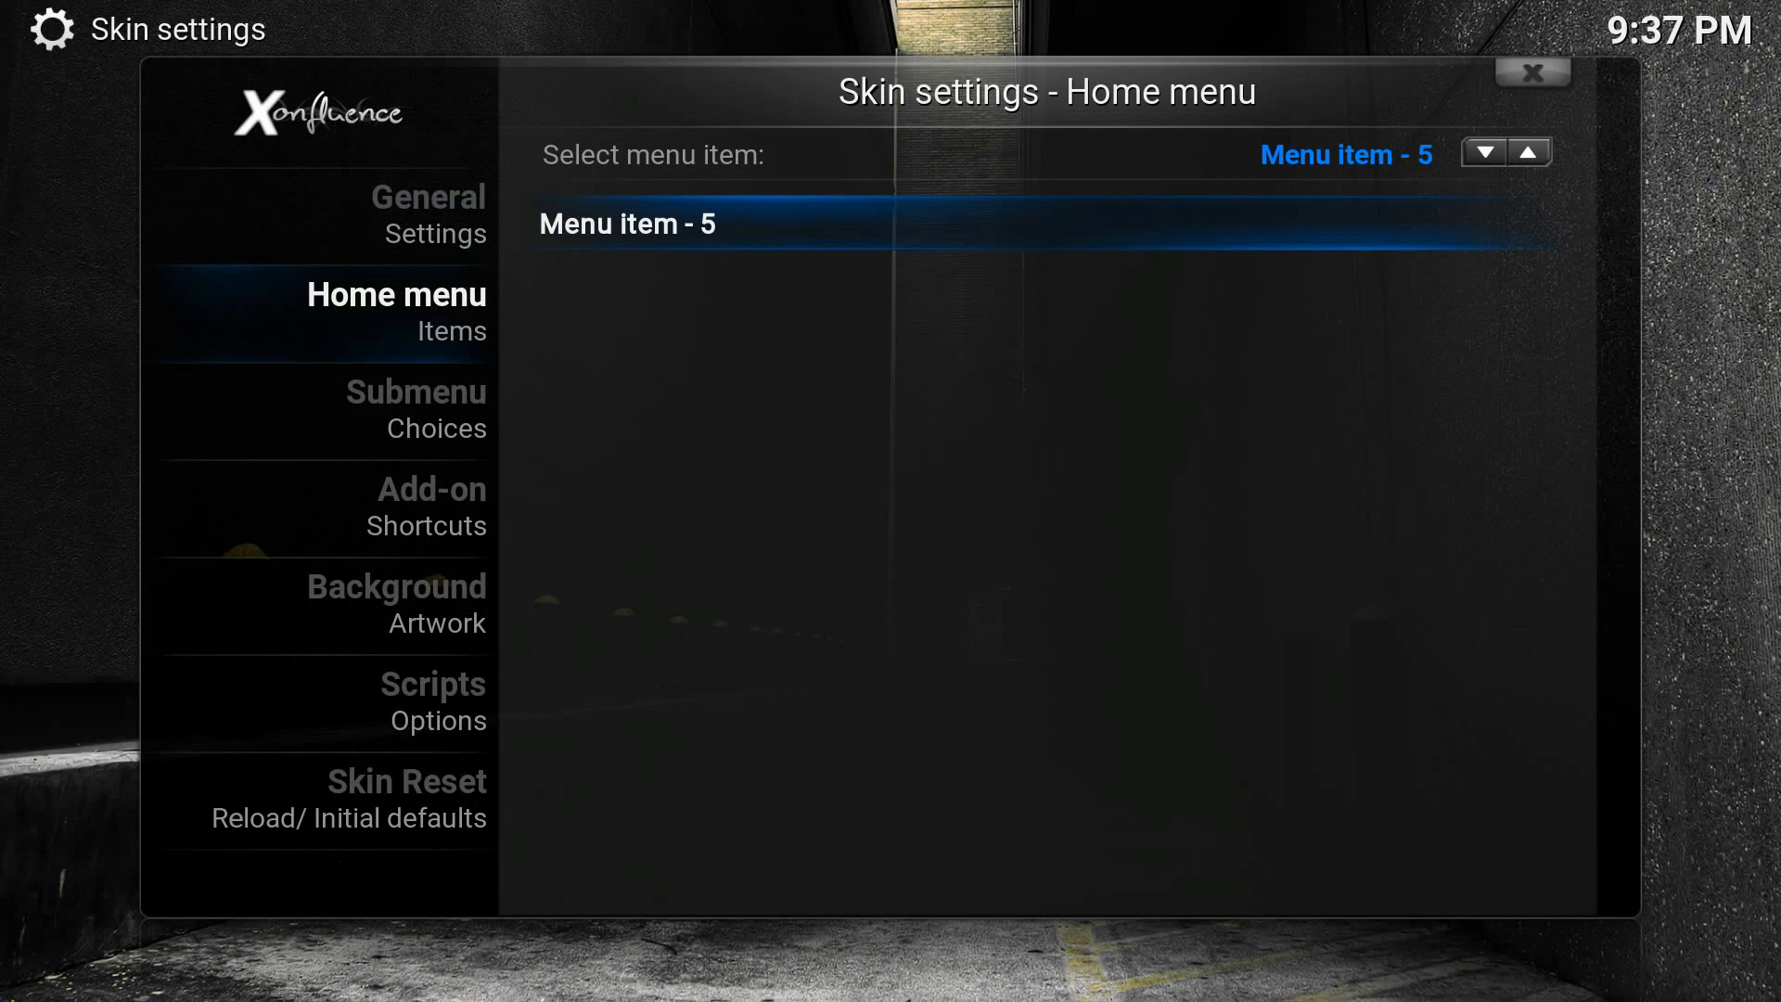
Clear menu item 6, the default Movies entry, from the home menu.
key(Up)
key(Right)
key(Down)
key(Return)
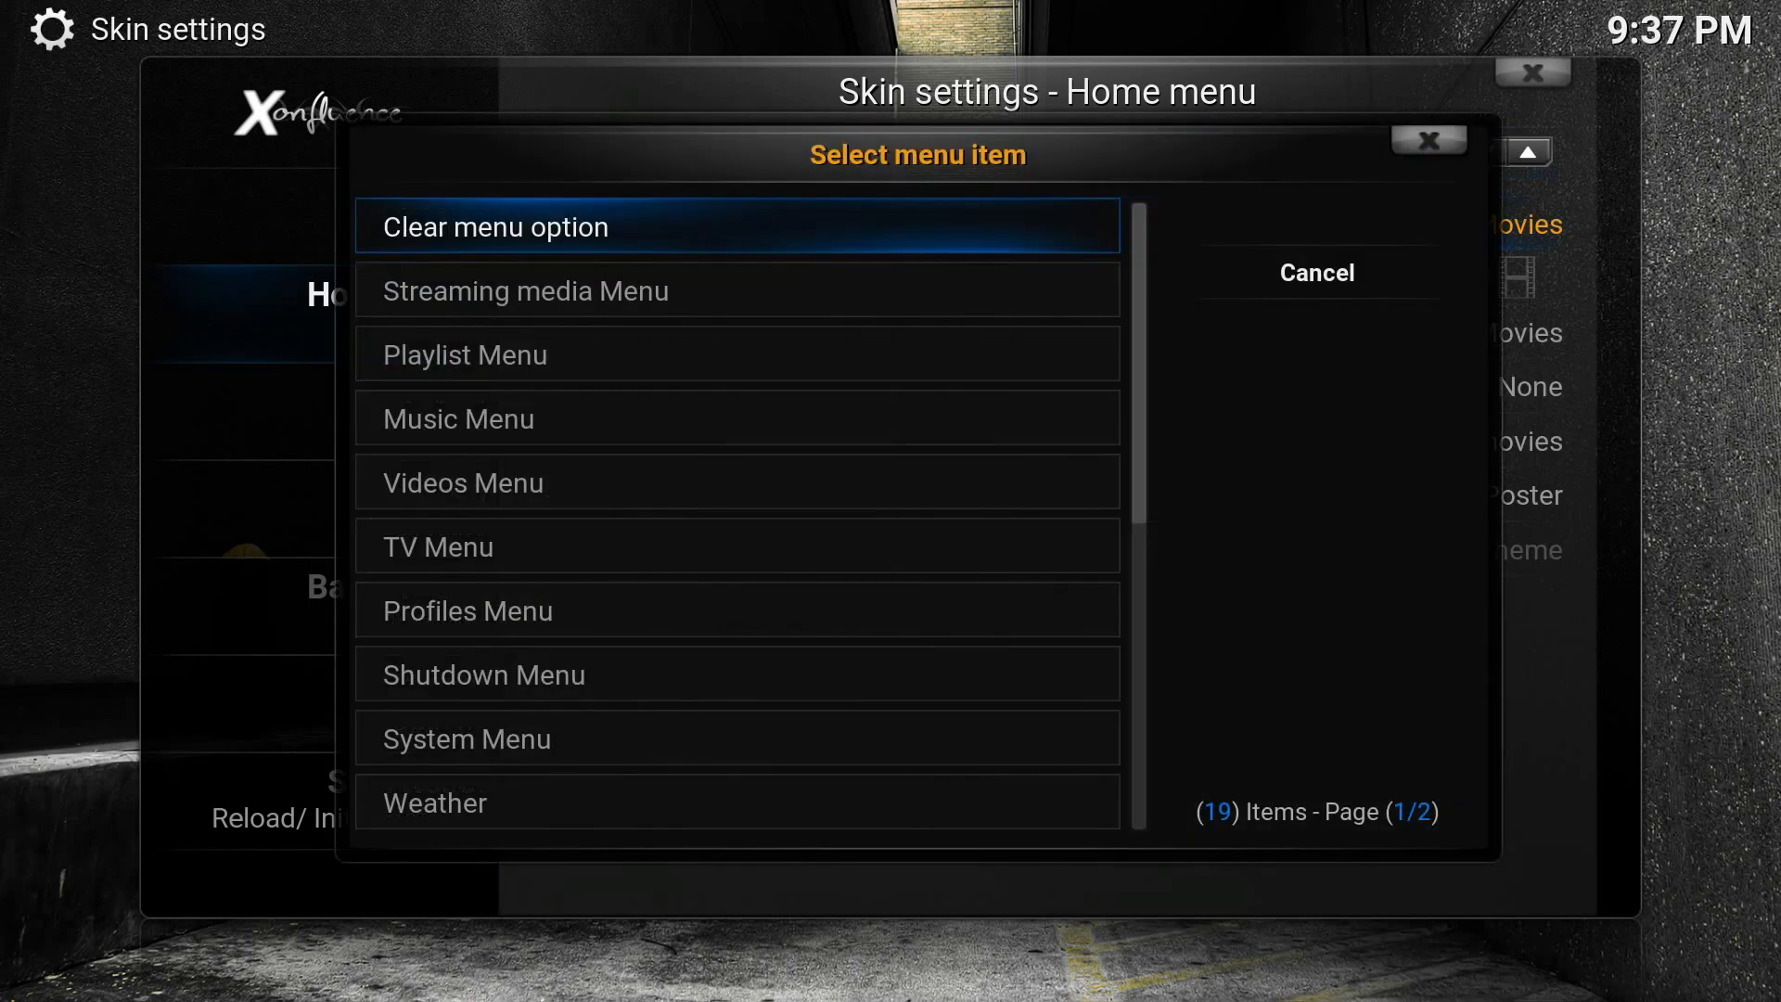
key(Return)
Clear menu item 7, the default TV Shows entry, from the home menu.
key(Up)
key(Right)
key(Down)
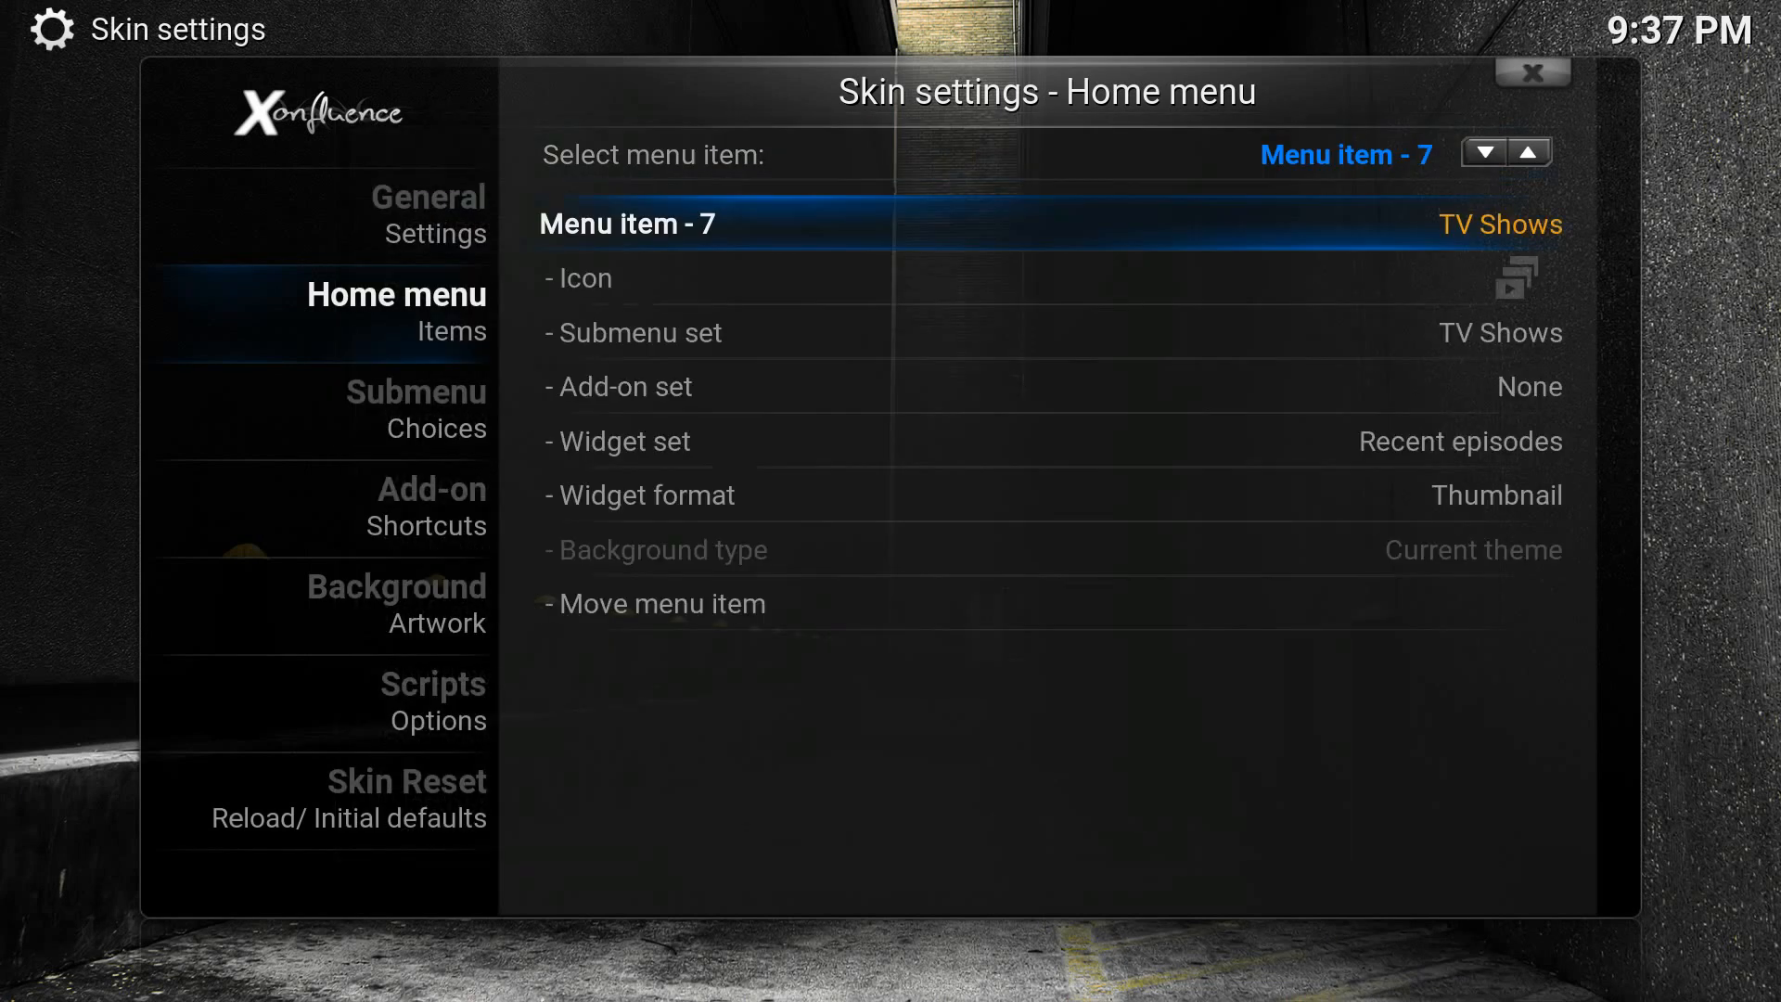
key(Return)
key(Return)
Clear menu item 8, the Music entry, from the home menu.
key(Up)
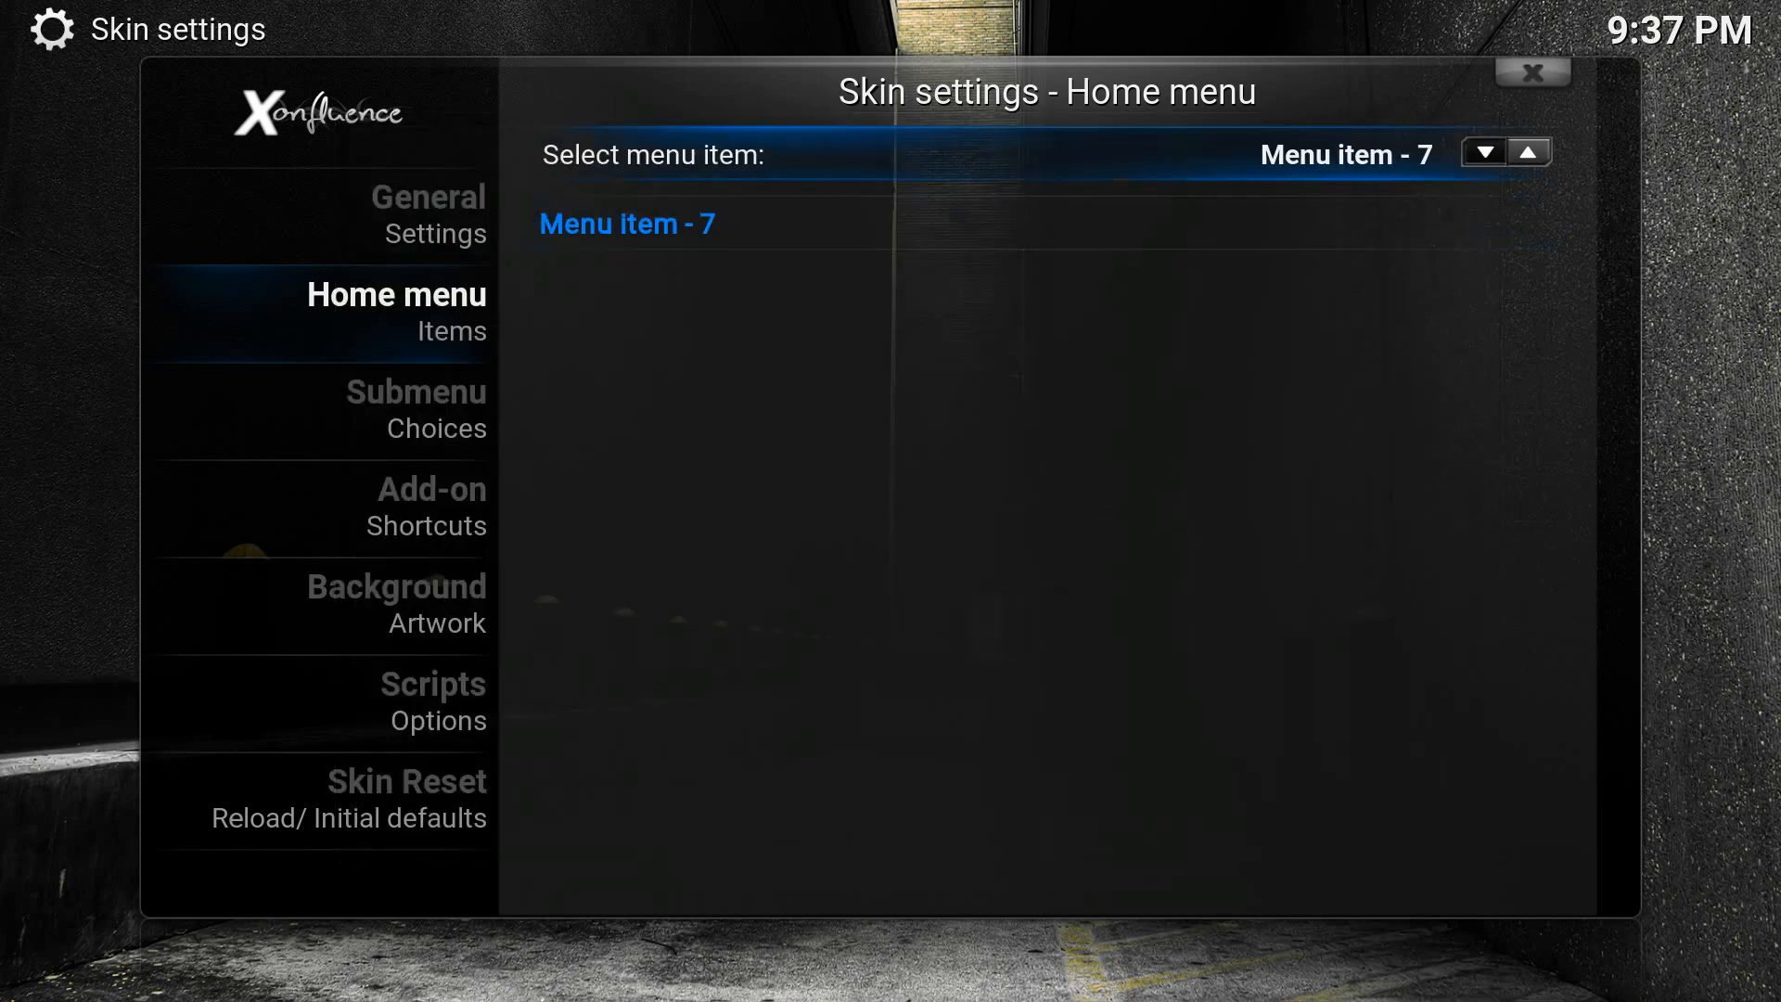
key(Right)
key(Down)
key(Return)
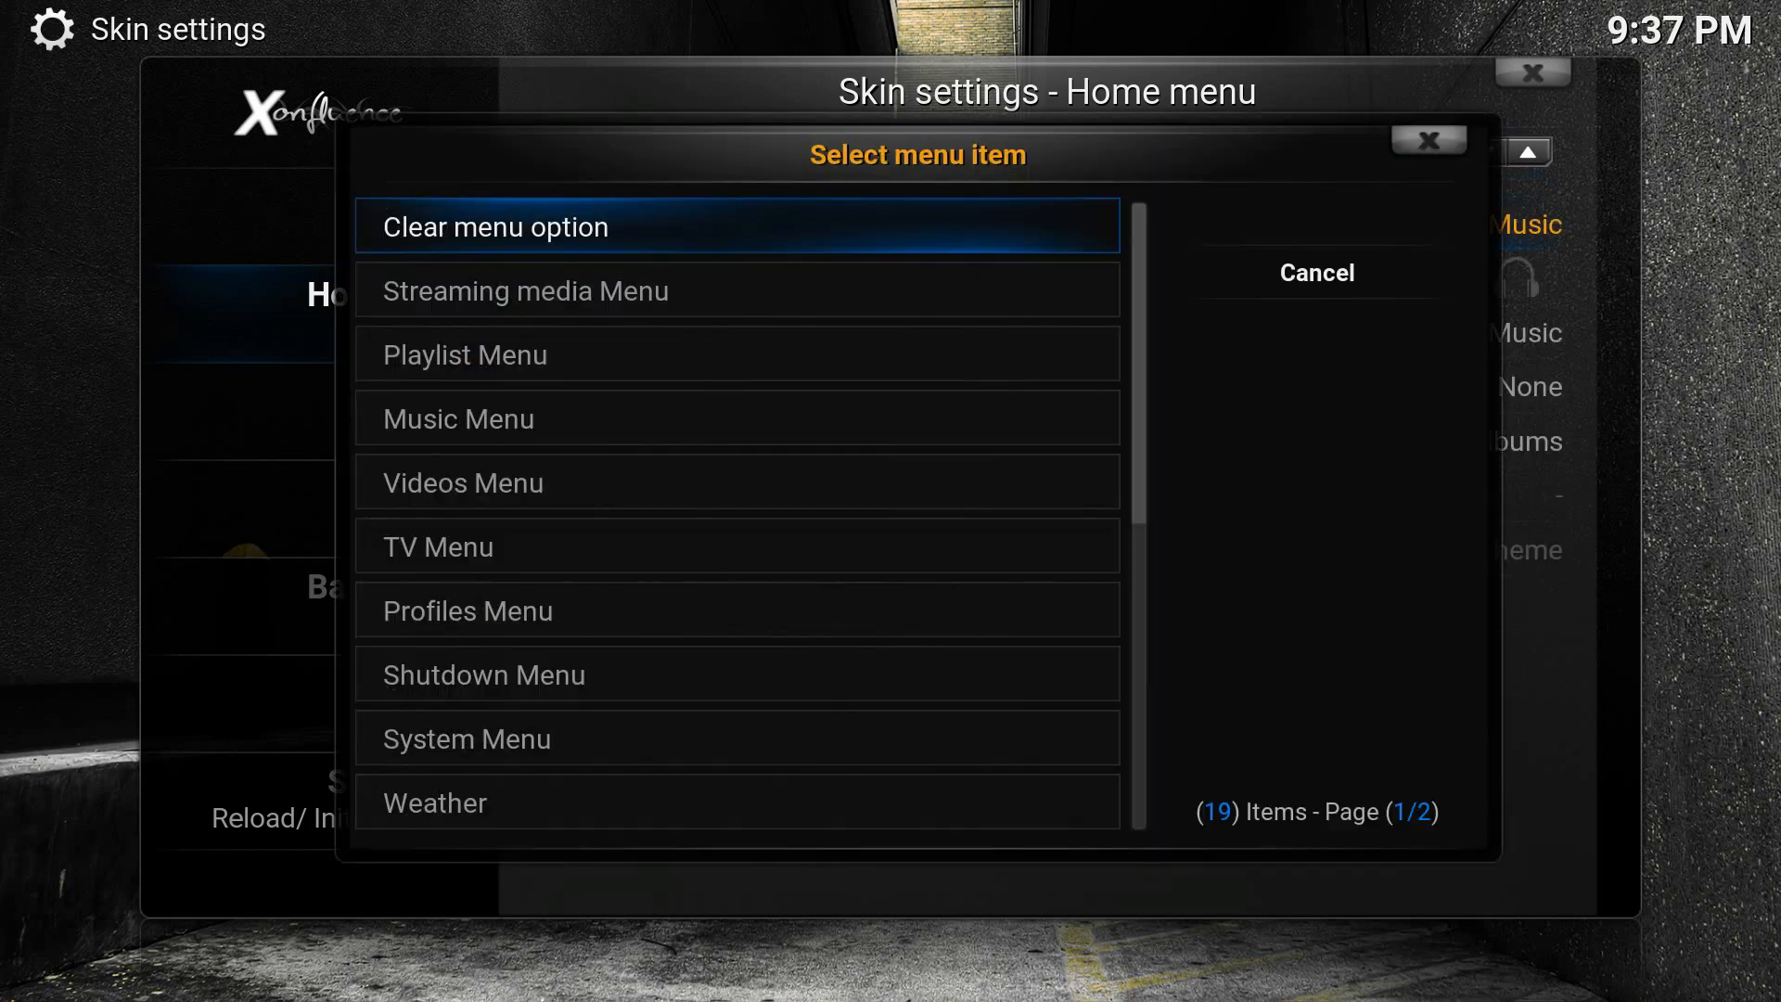
key(Return)
Clear menu item 9, the Programs entry, from the home menu.
key(Up)
key(Right)
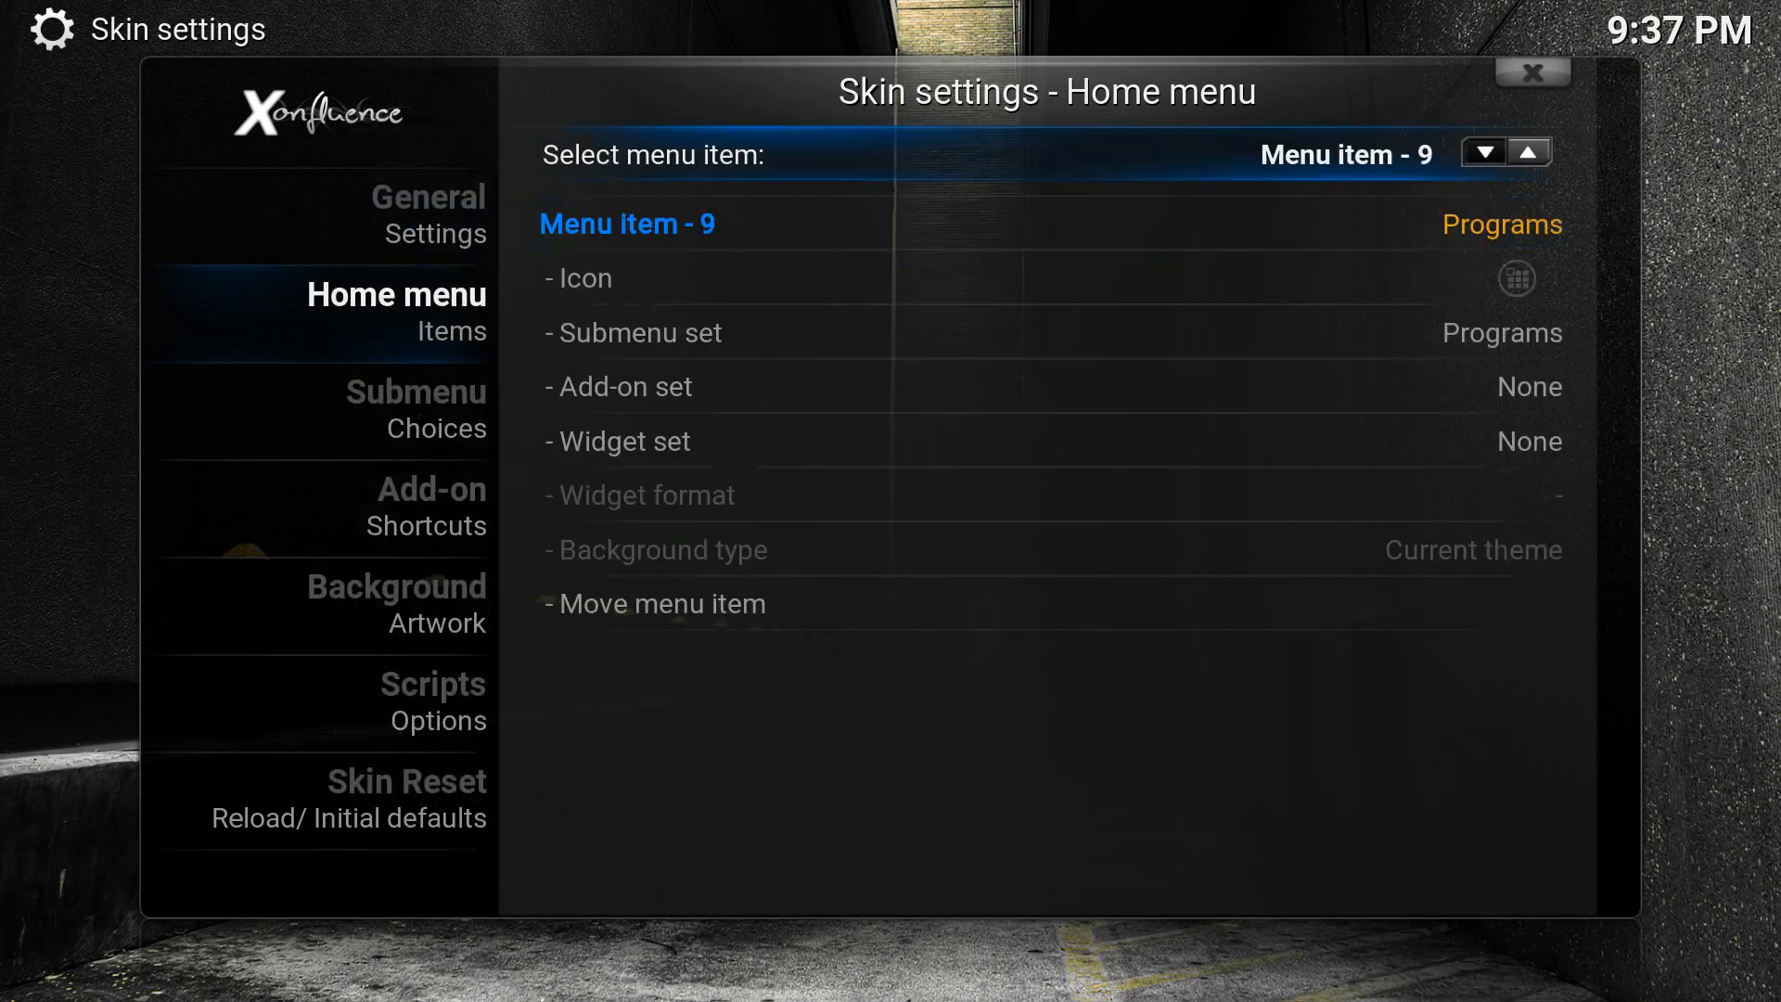
key(Down)
key(Return)
key(Return)
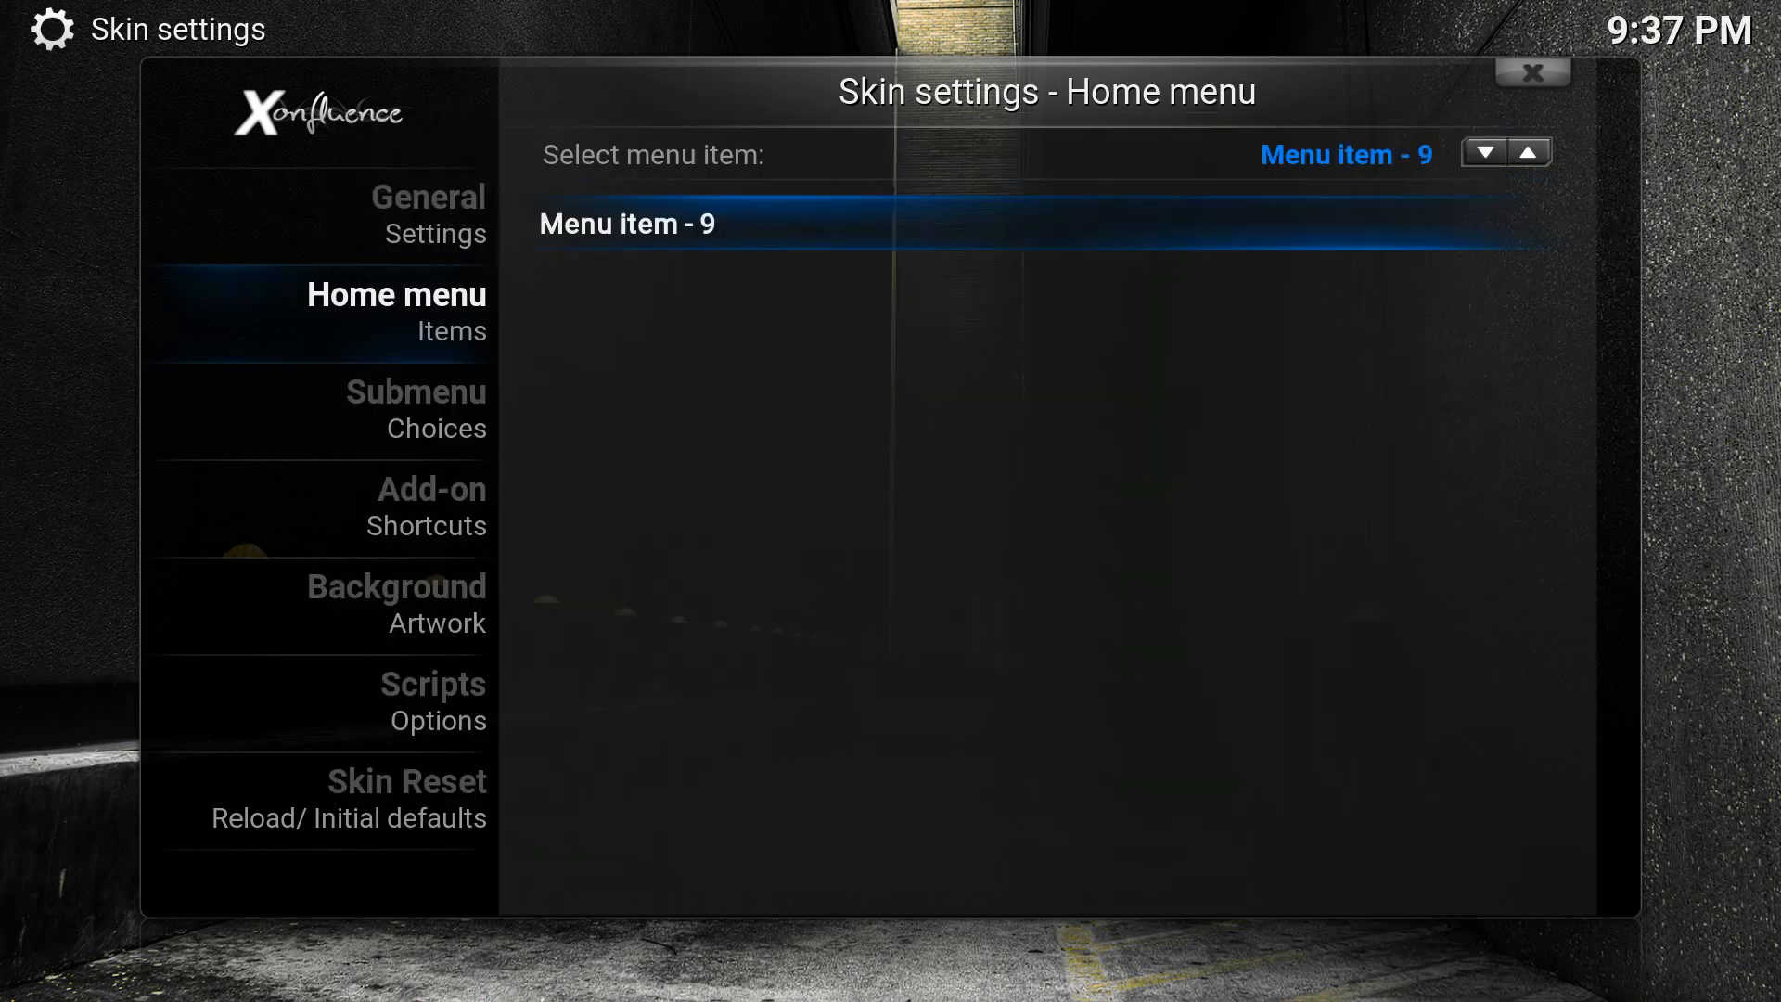
Clear menu item 10, the Stream entry, from the home menu.
key(Up)
key(Right)
key(Down)
key(Return)
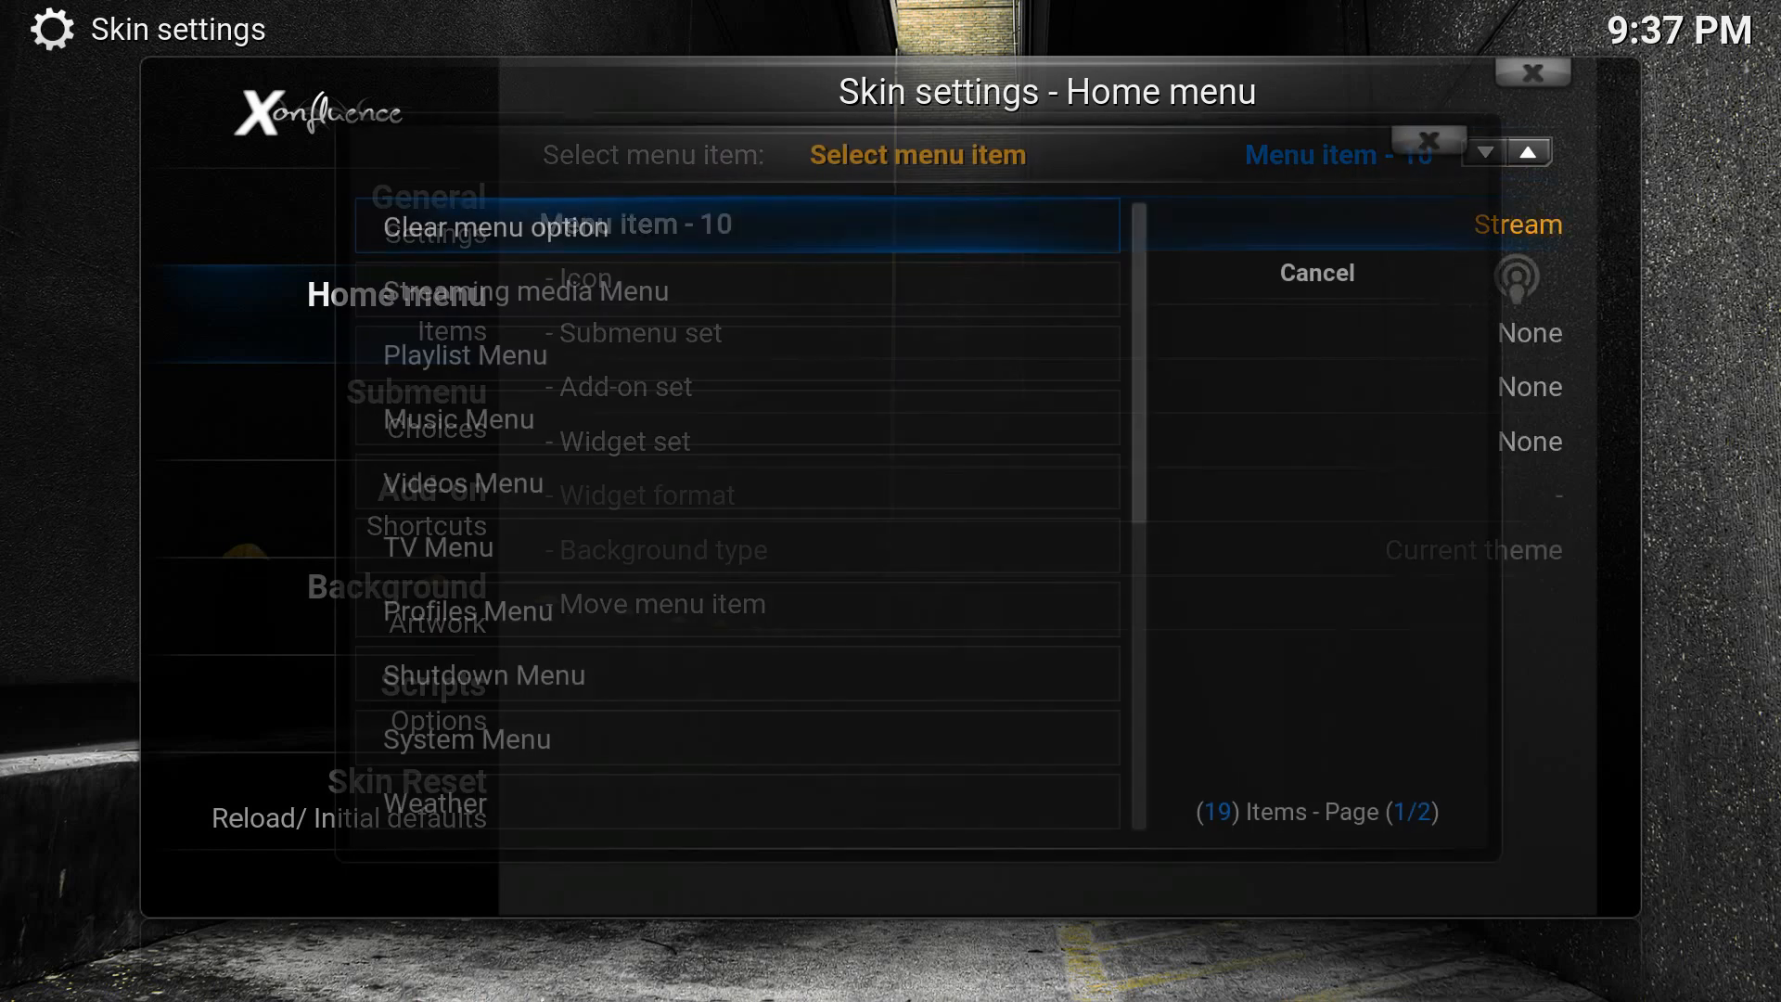
key(Return)
Return to the home screen and look over the movies, Tv shows, Sport and Kids entries in the menu bar.
key(Up)
key(Right)
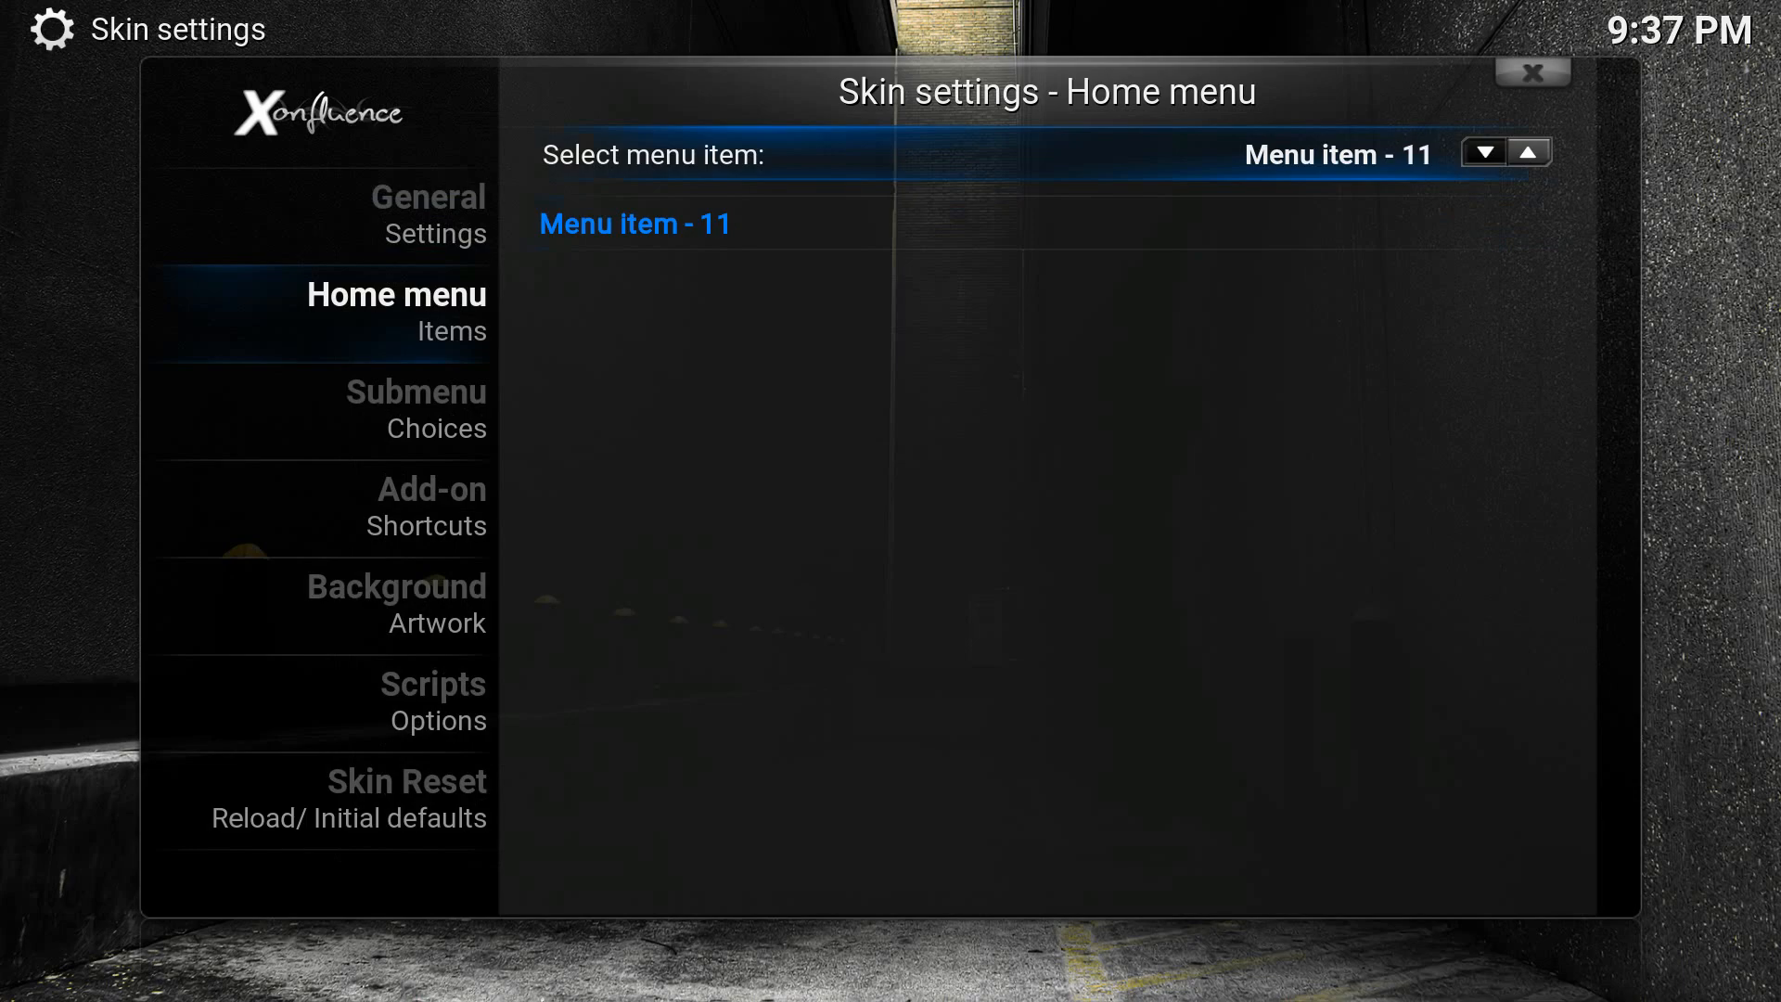
key(Escape)
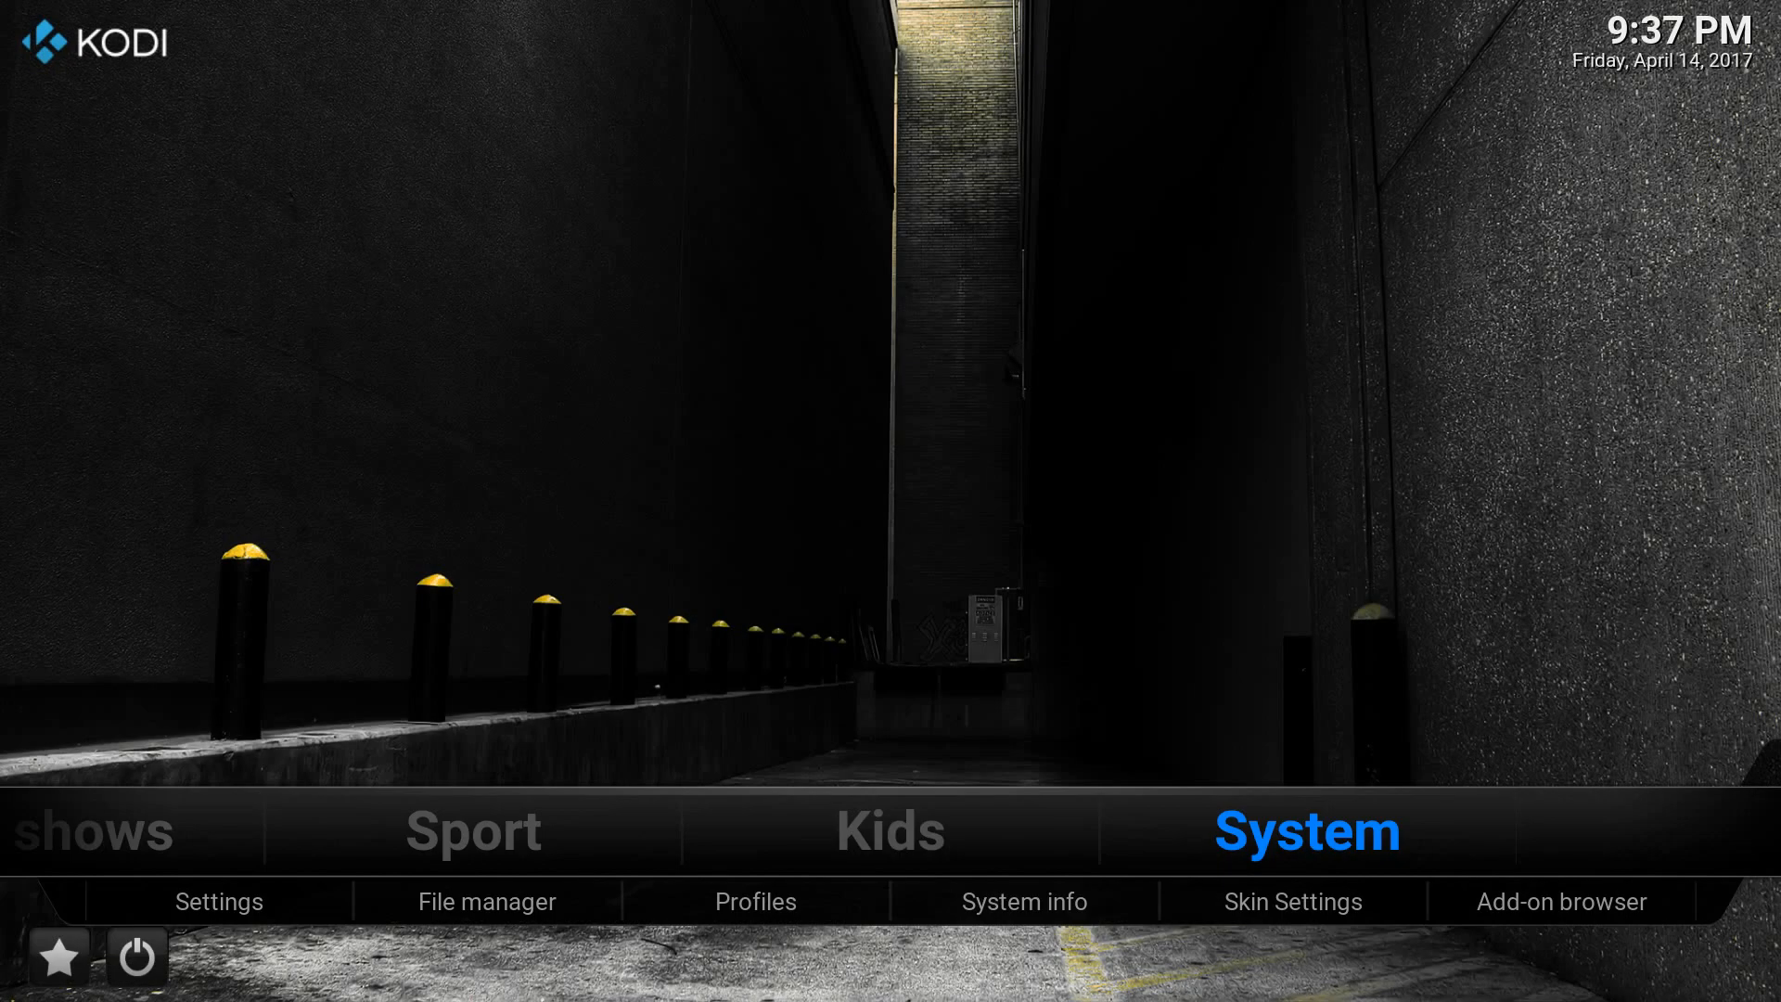
key(Left)
key(Left)
key(Left)
key(Left)
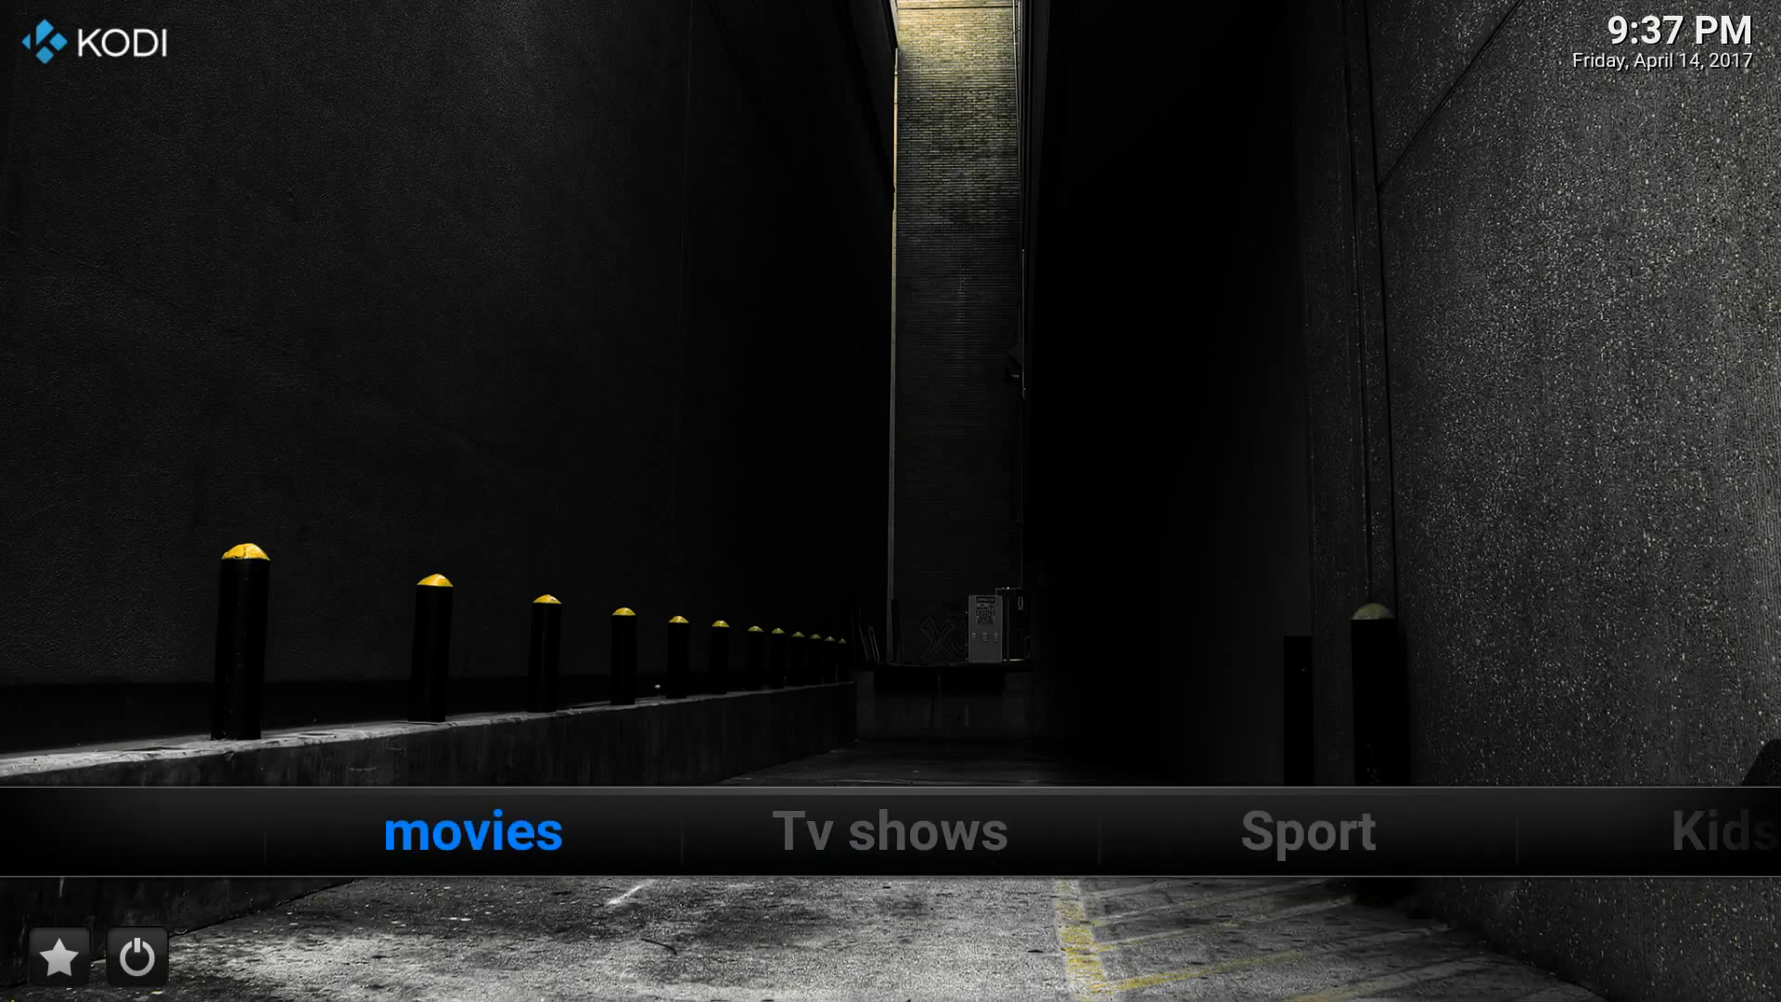
key(Right)
key(Right)
key(Right)
key(Right)
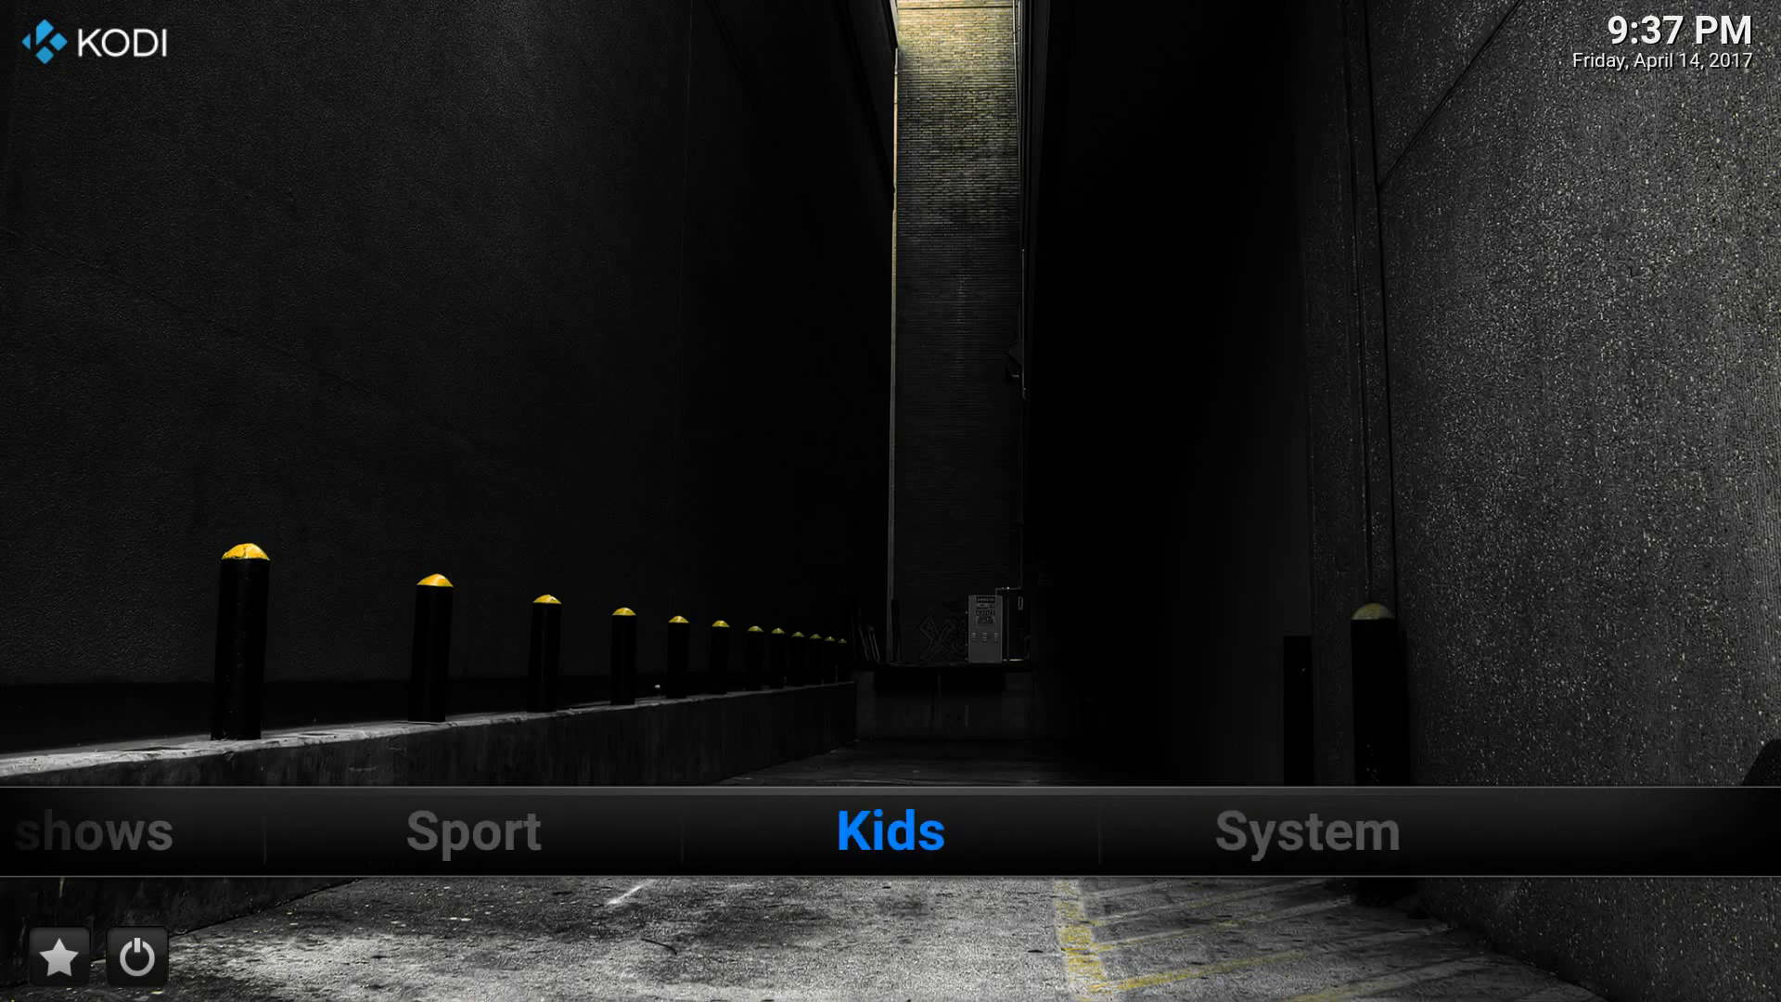
key(Left)
key(Left)
key(Left)
key(Left)
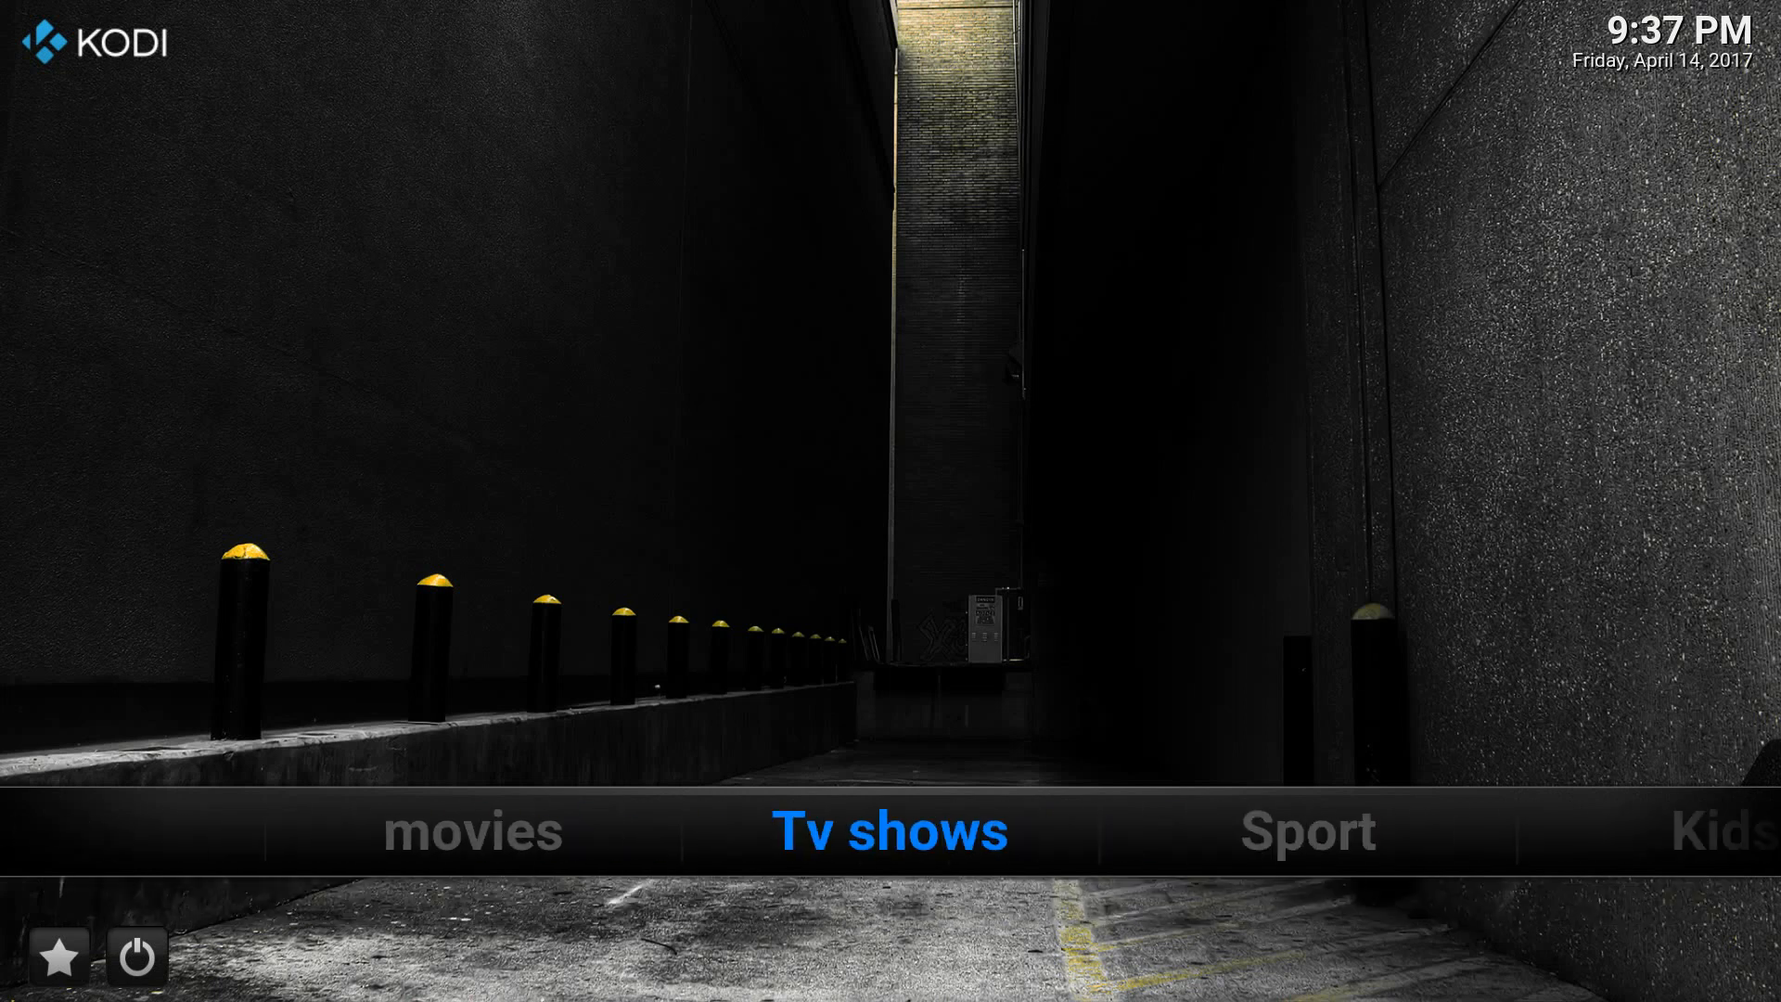
key(Right)
key(Right)
key(Right)
key(Left)
key(Right)
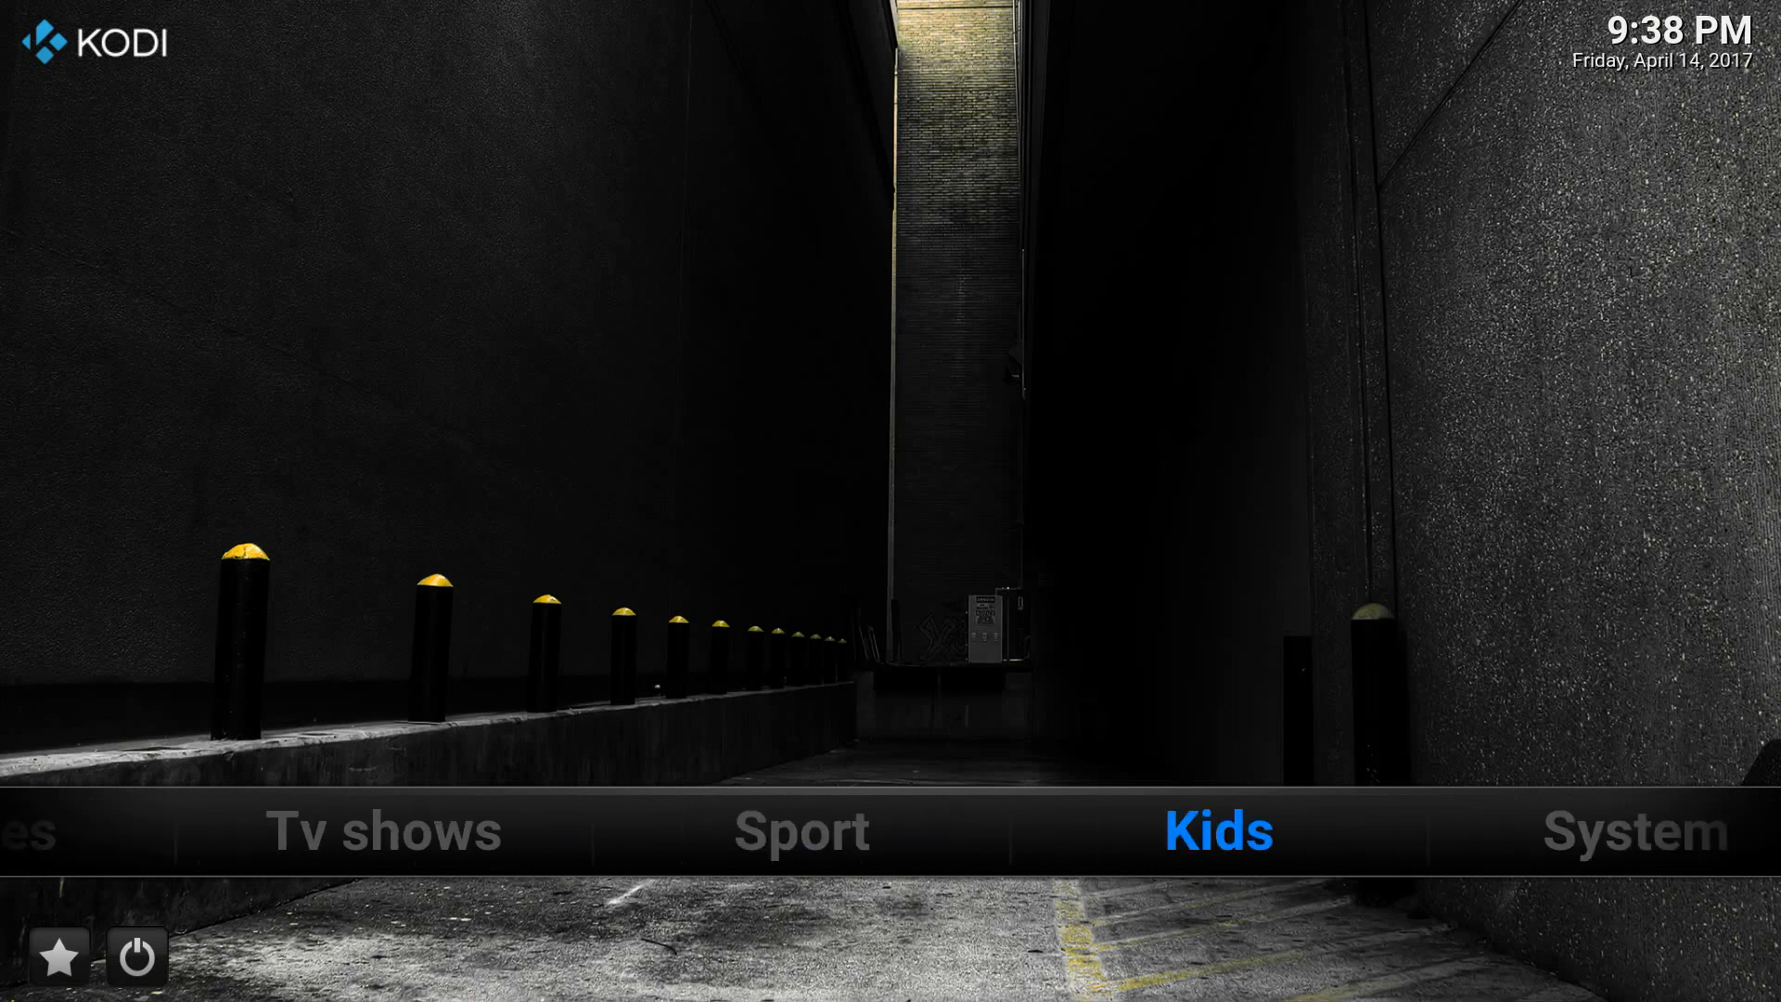
key(Left)
key(Left)
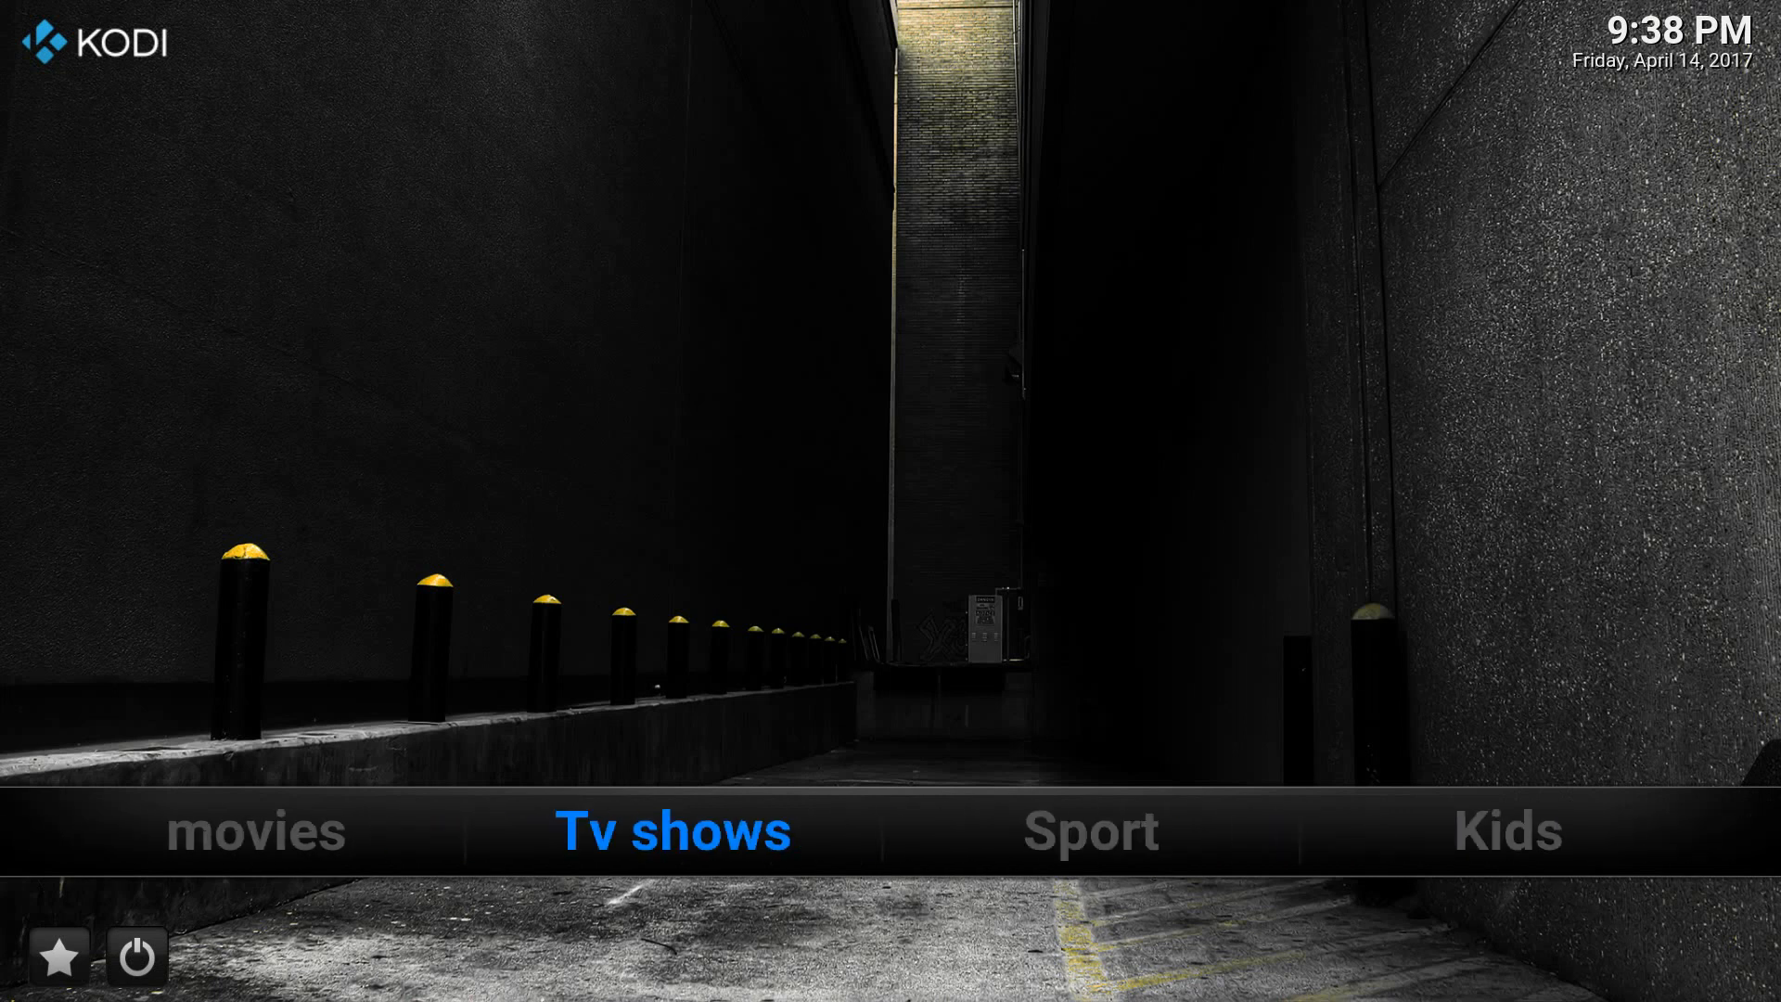
Look through the home menu from Kids and the System submenu back to the movies entry.
key(Right)
key(Right)
key(Right)
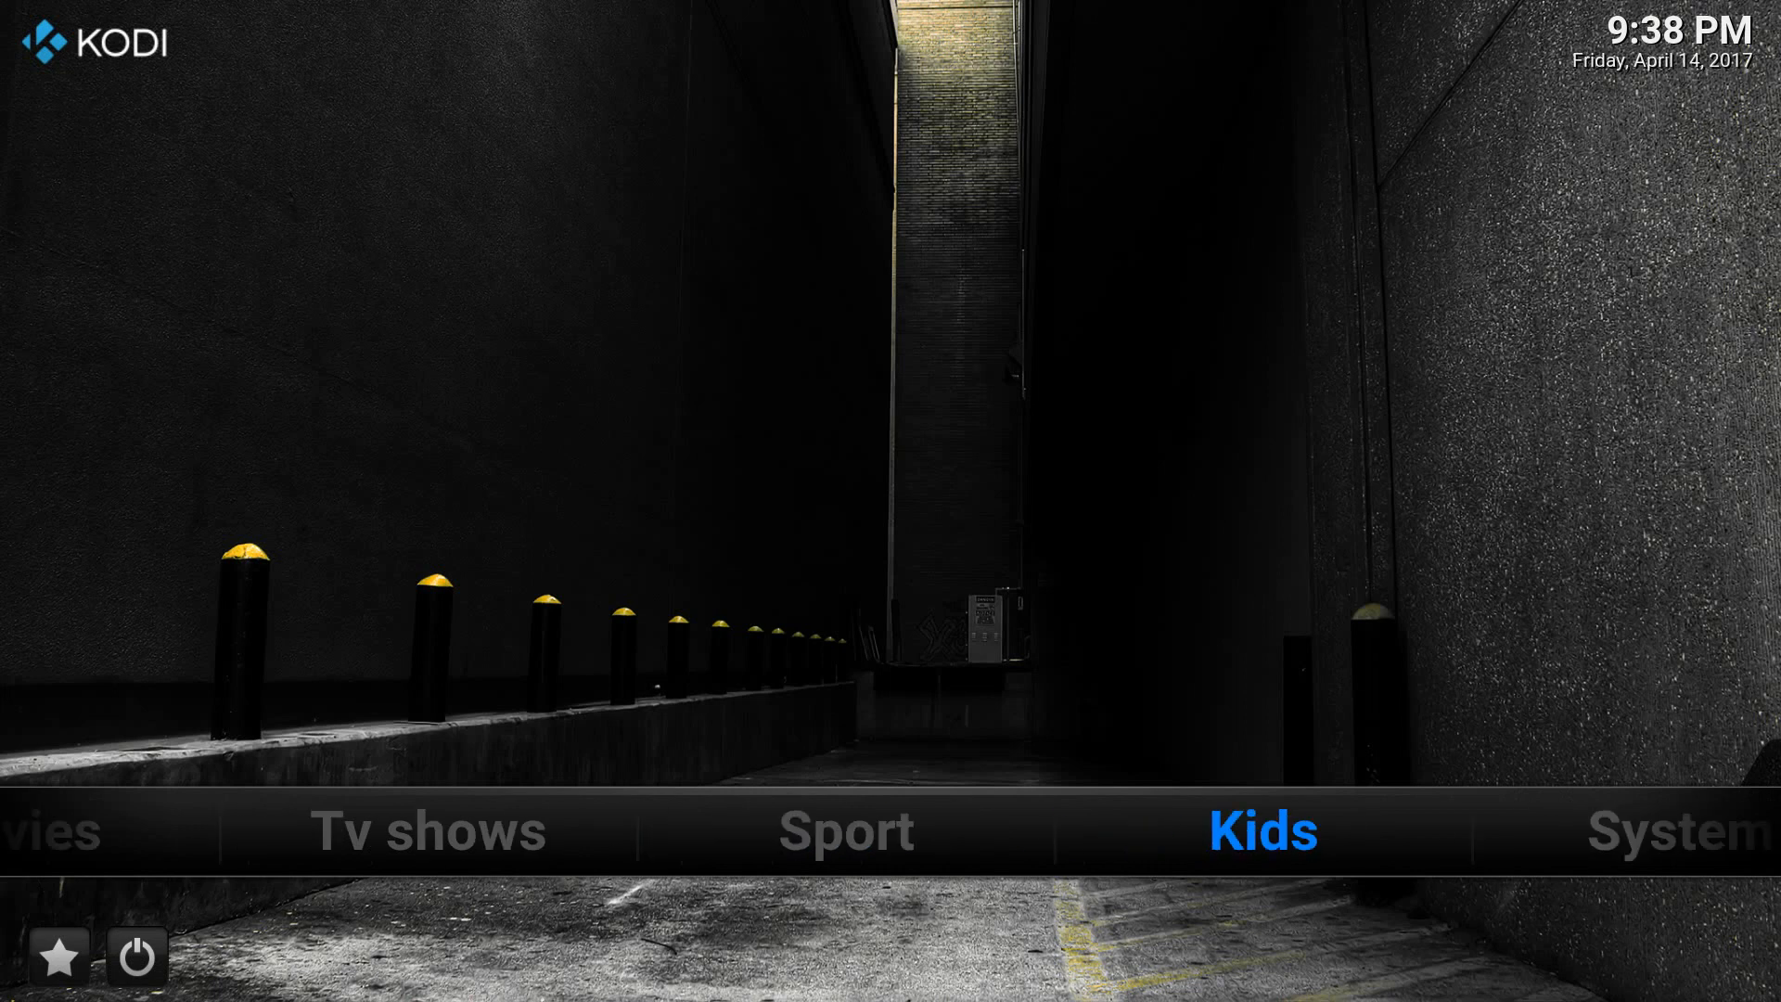
key(Down)
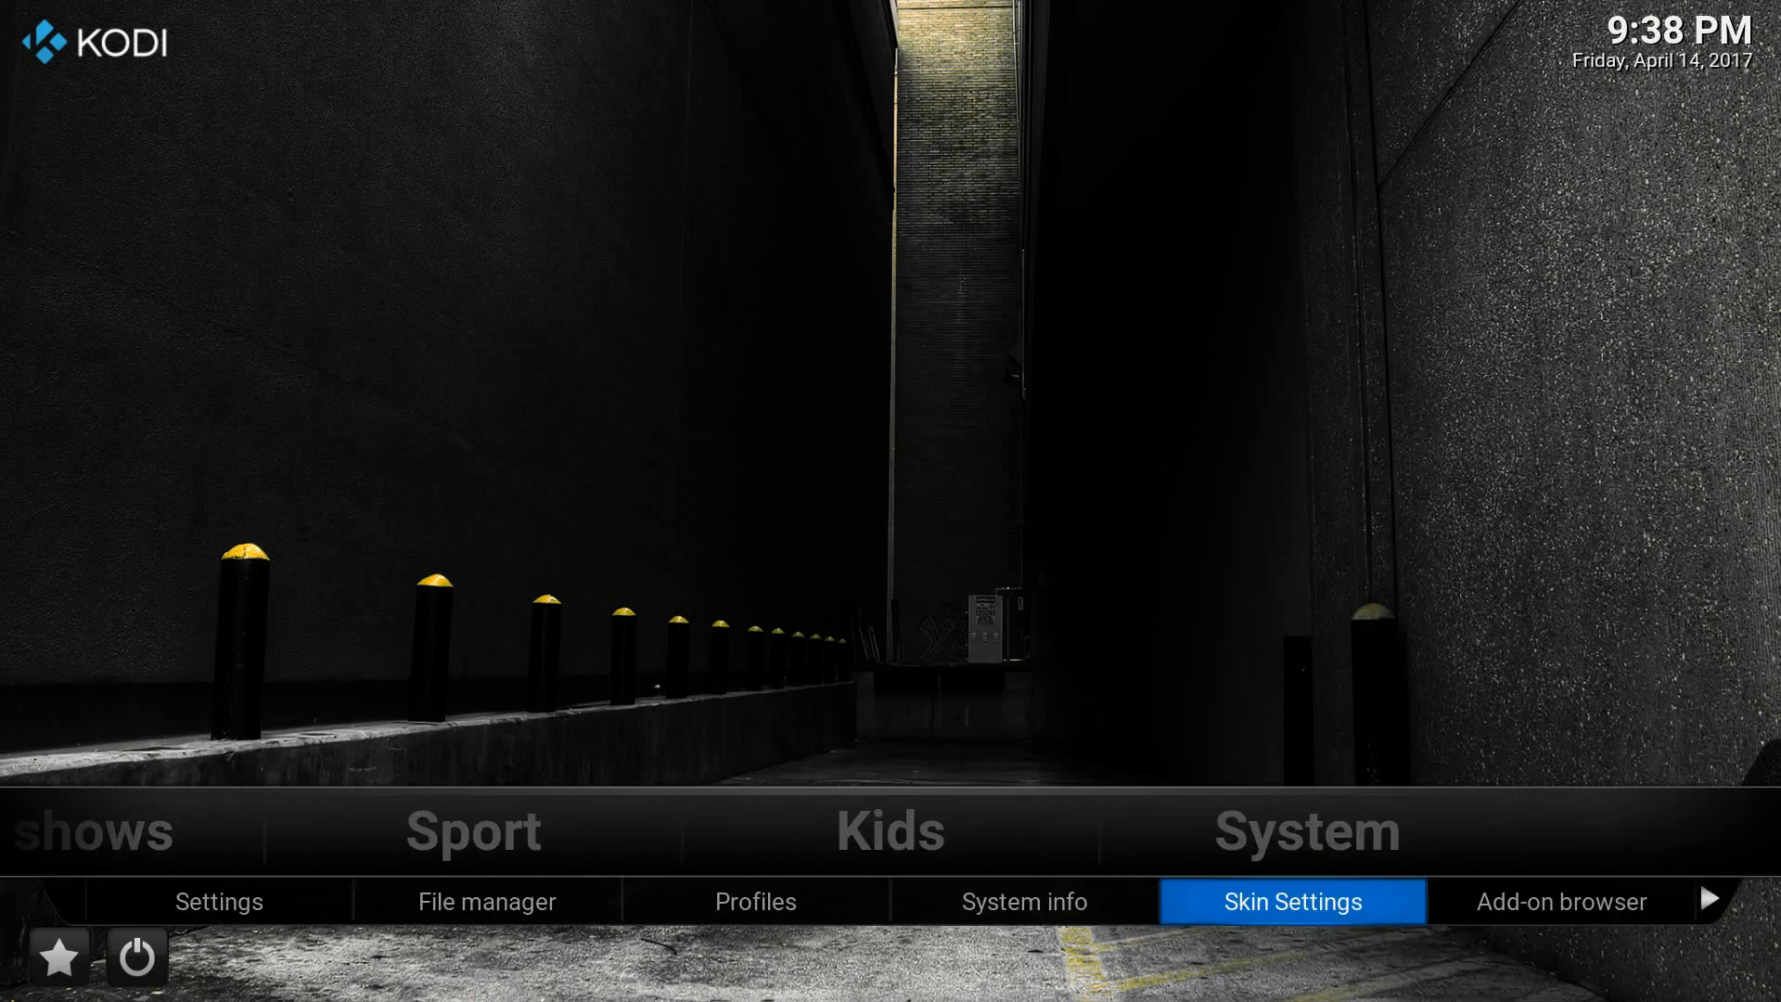
key(Up)
key(Left)
key(Left)
key(Left)
key(Left)
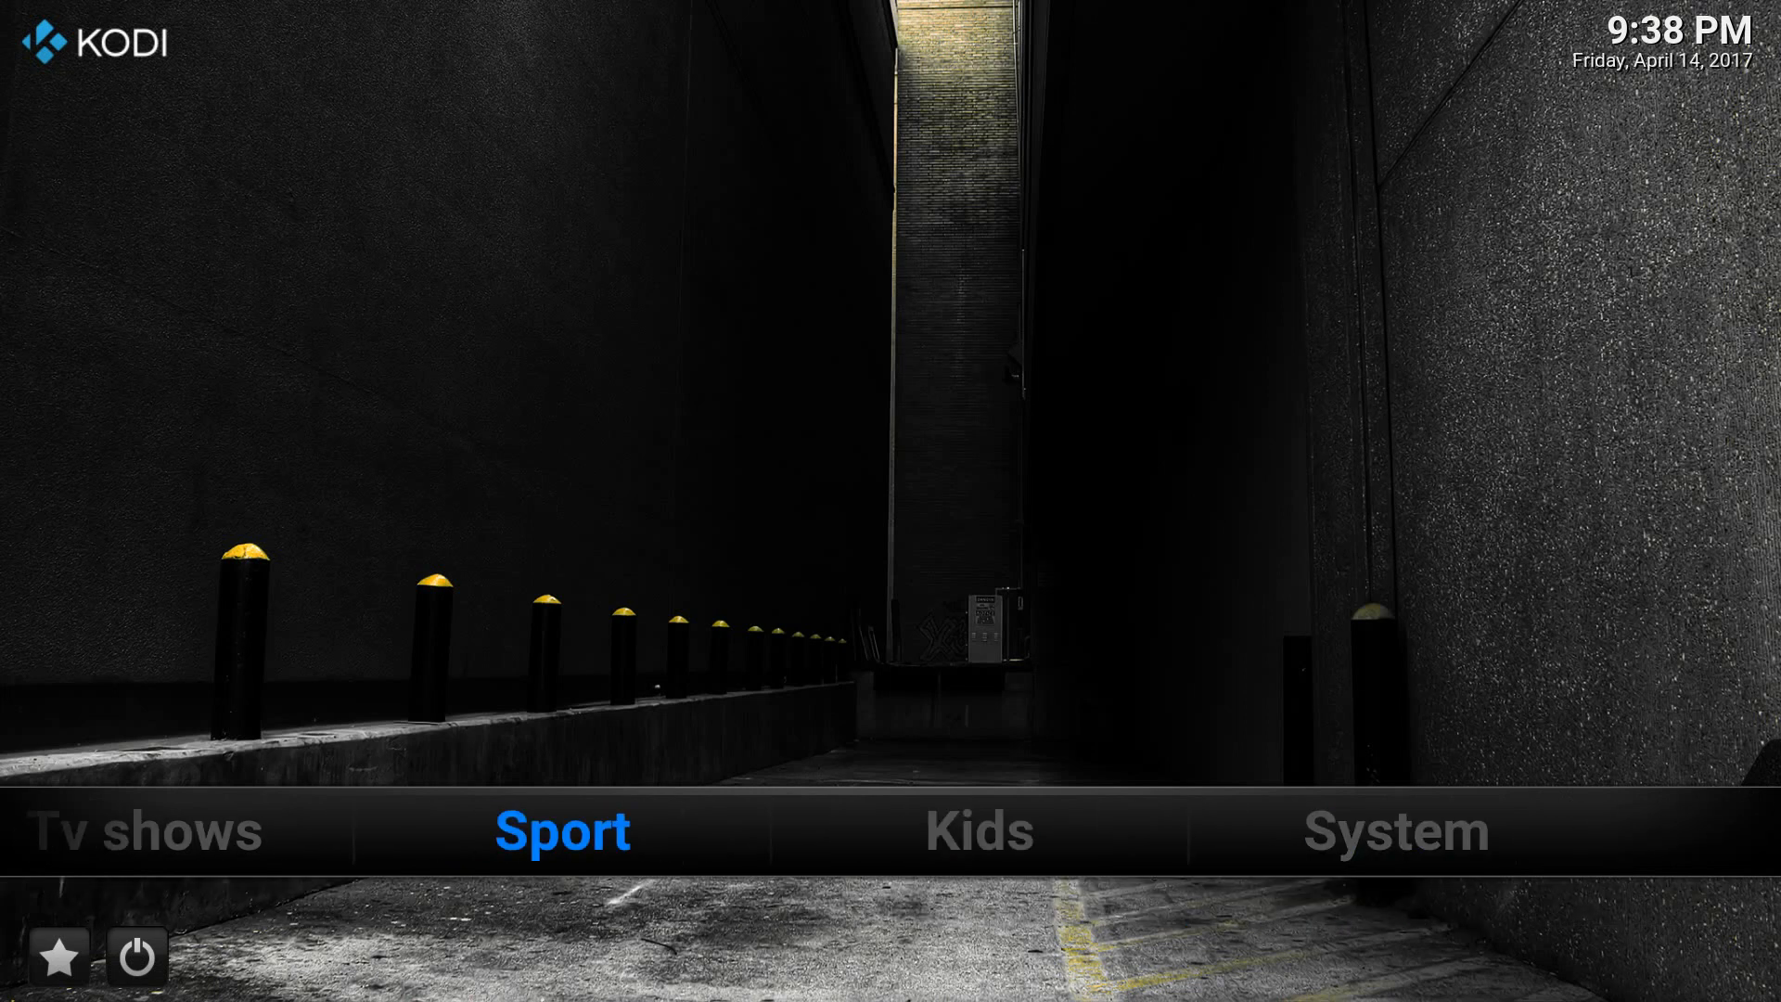
key(Right)
key(Right)
key(Left)
key(Left)
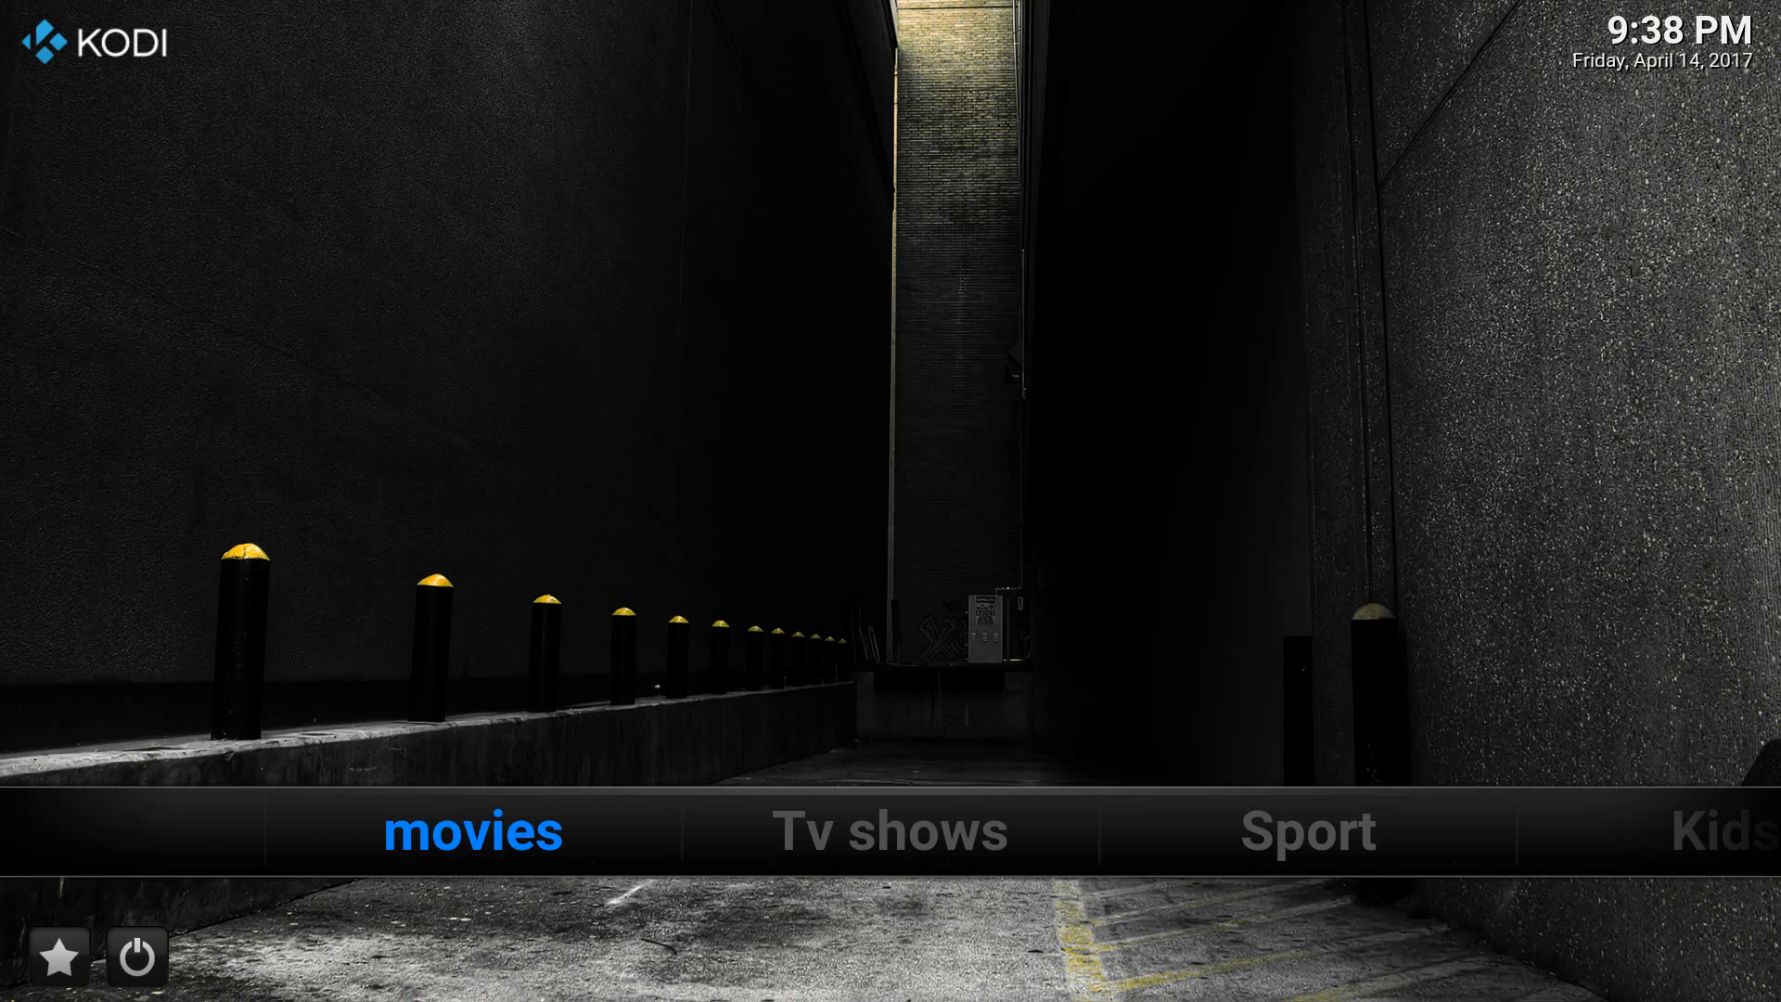
Open the System entry's skin settings and go to the Add-on shortcuts section.
key(Right)
key(Right)
key(Right)
key(Right)
key(Down)
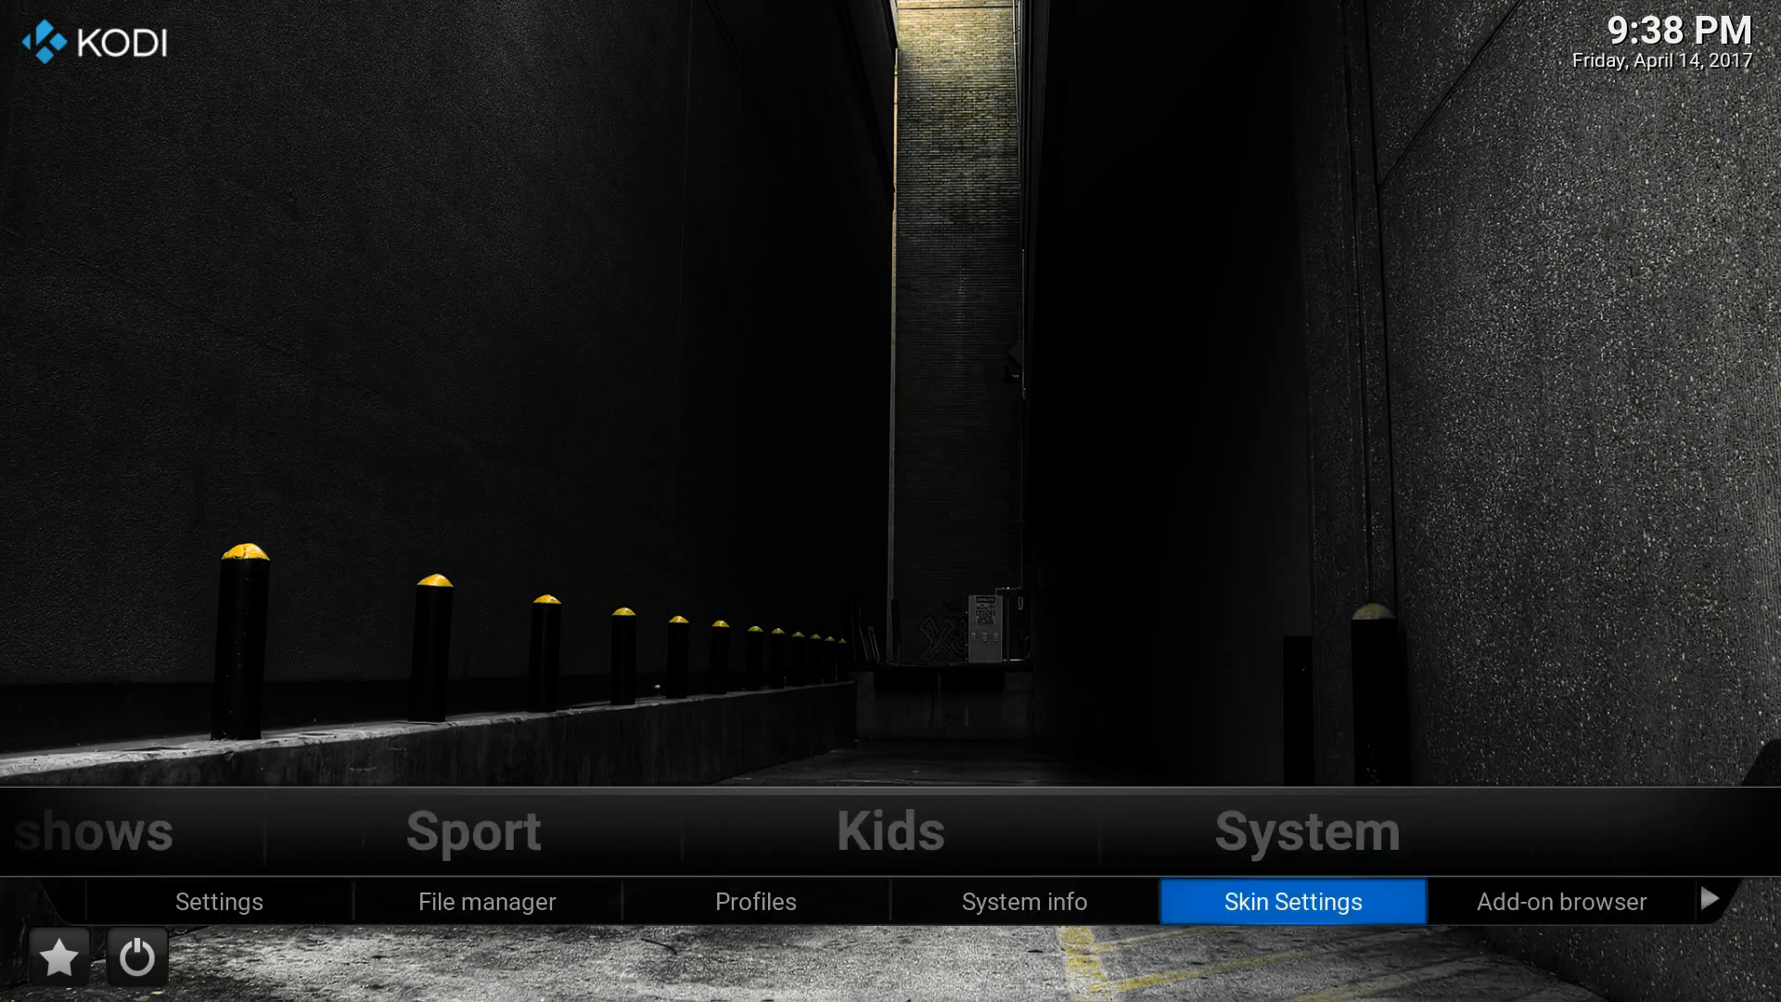
key(Return)
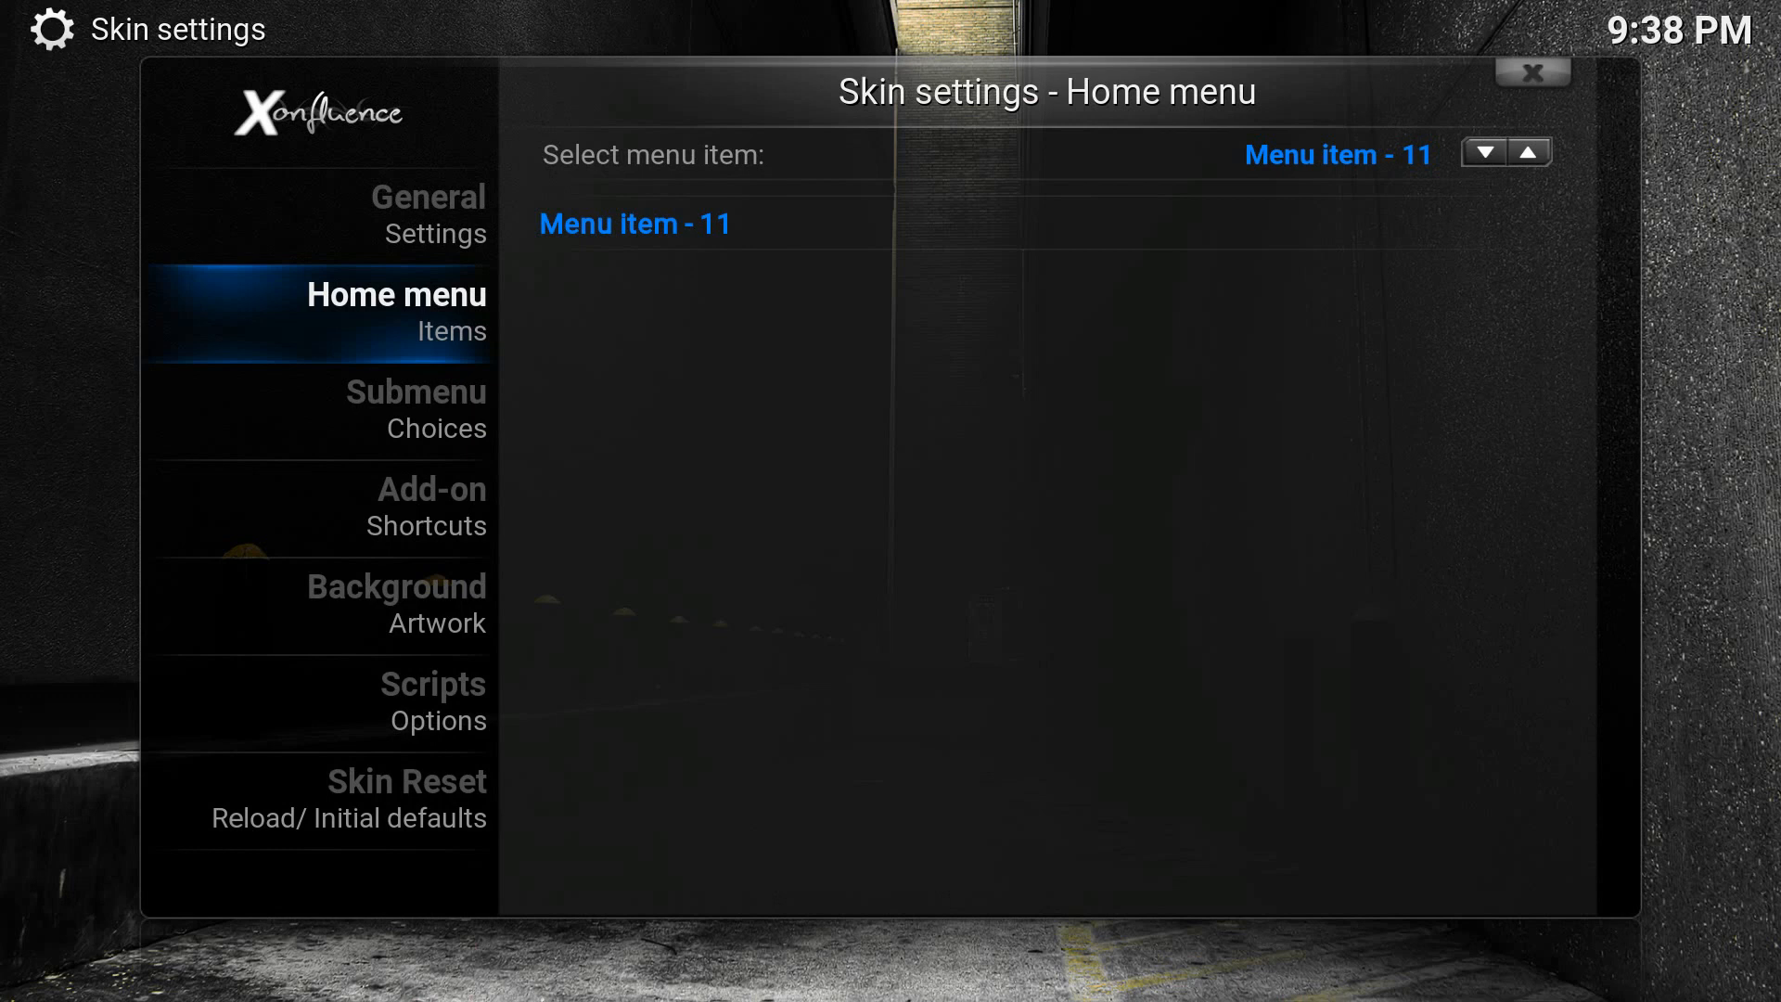
key(Down)
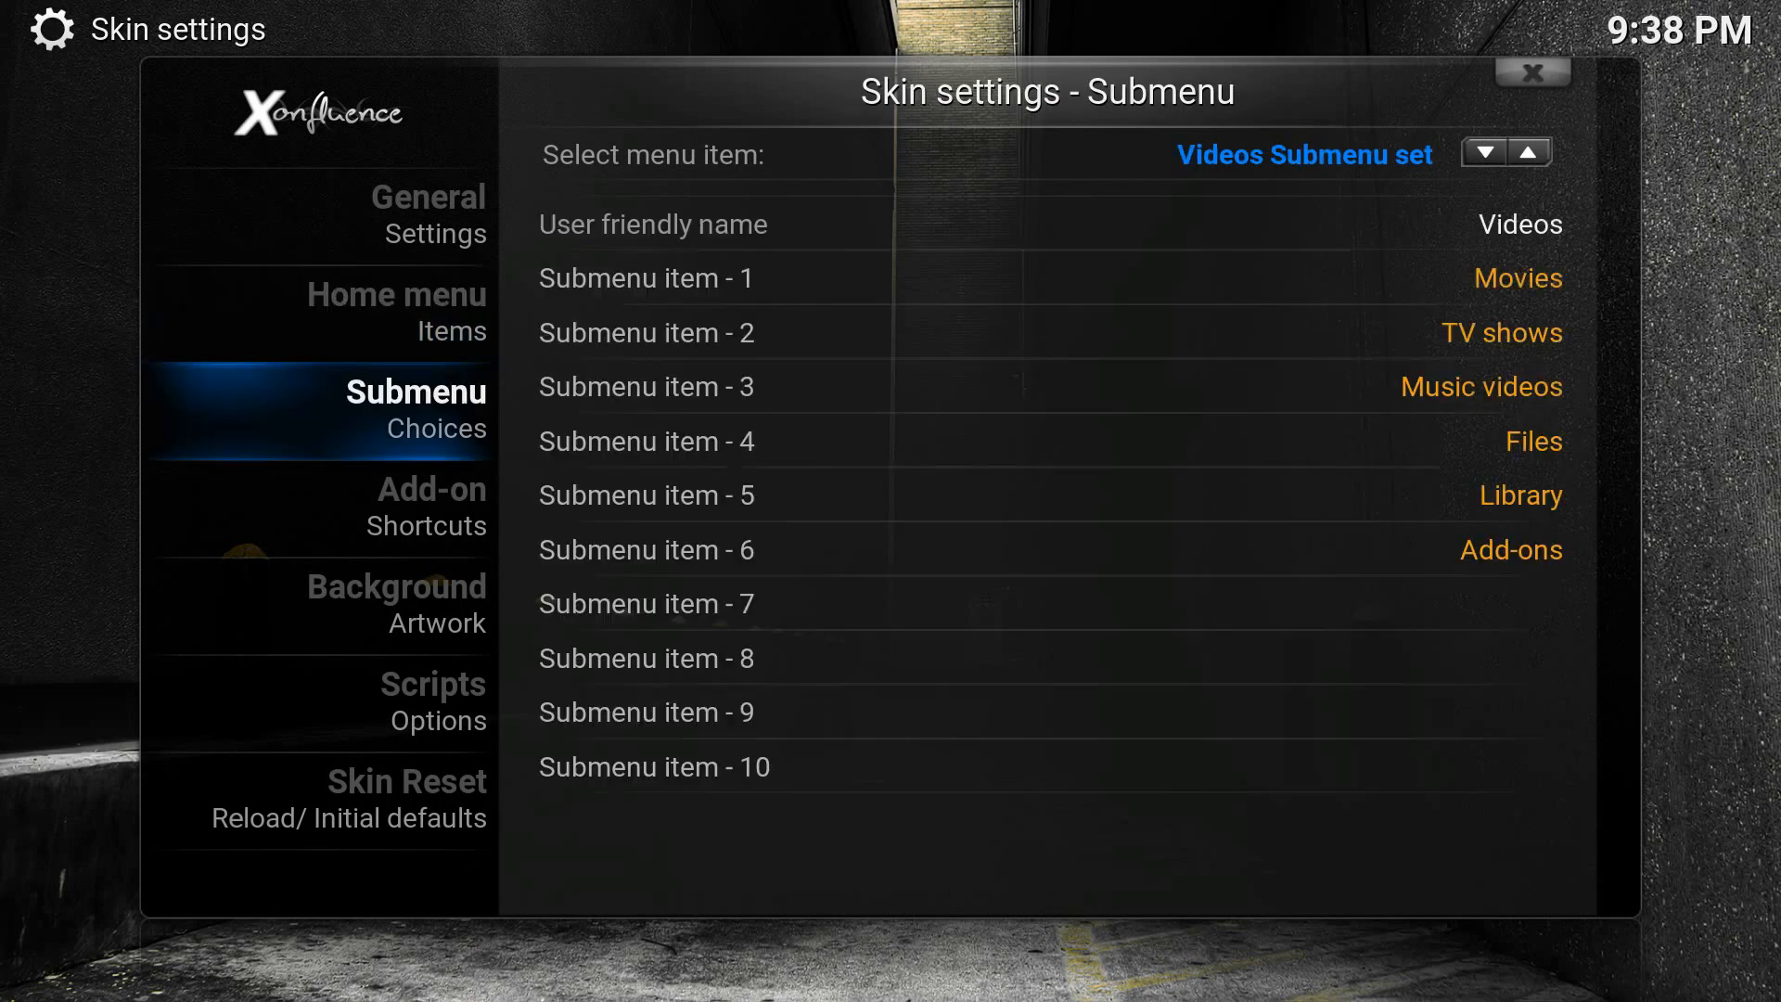
key(Down)
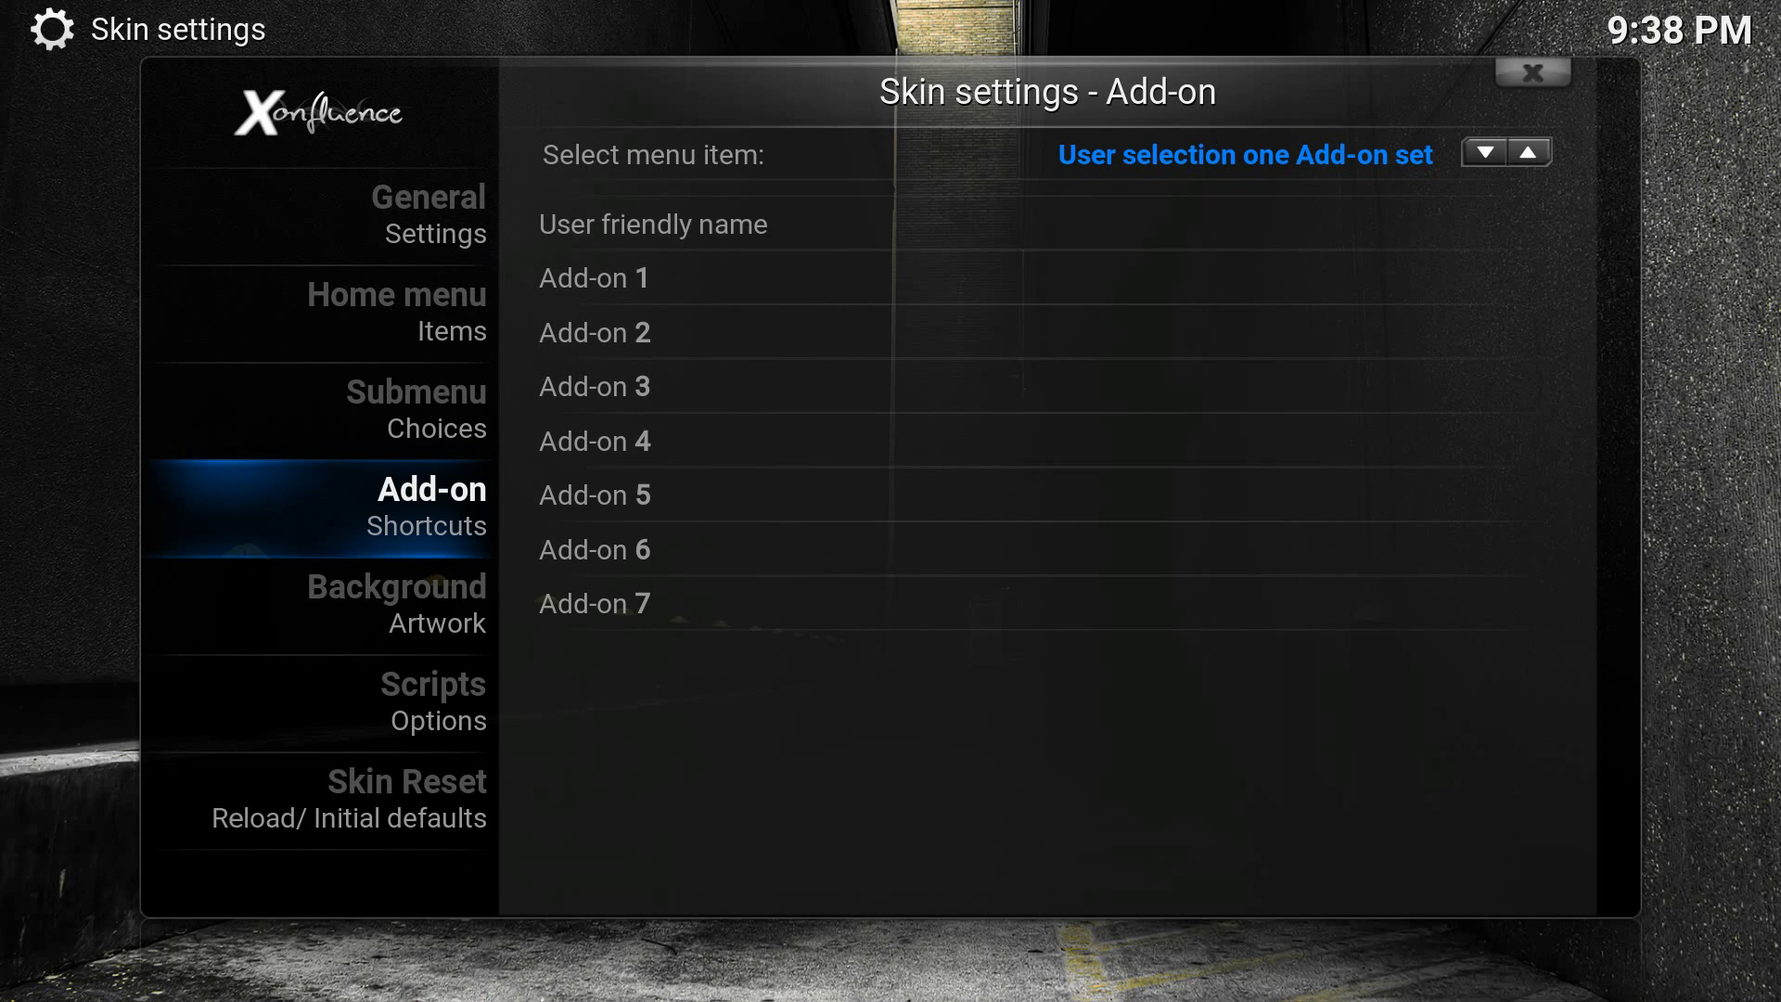
Assign the video add-on Alluc to Add-on 1 of the User selection one set, keeping its name as the label.
key(Right)
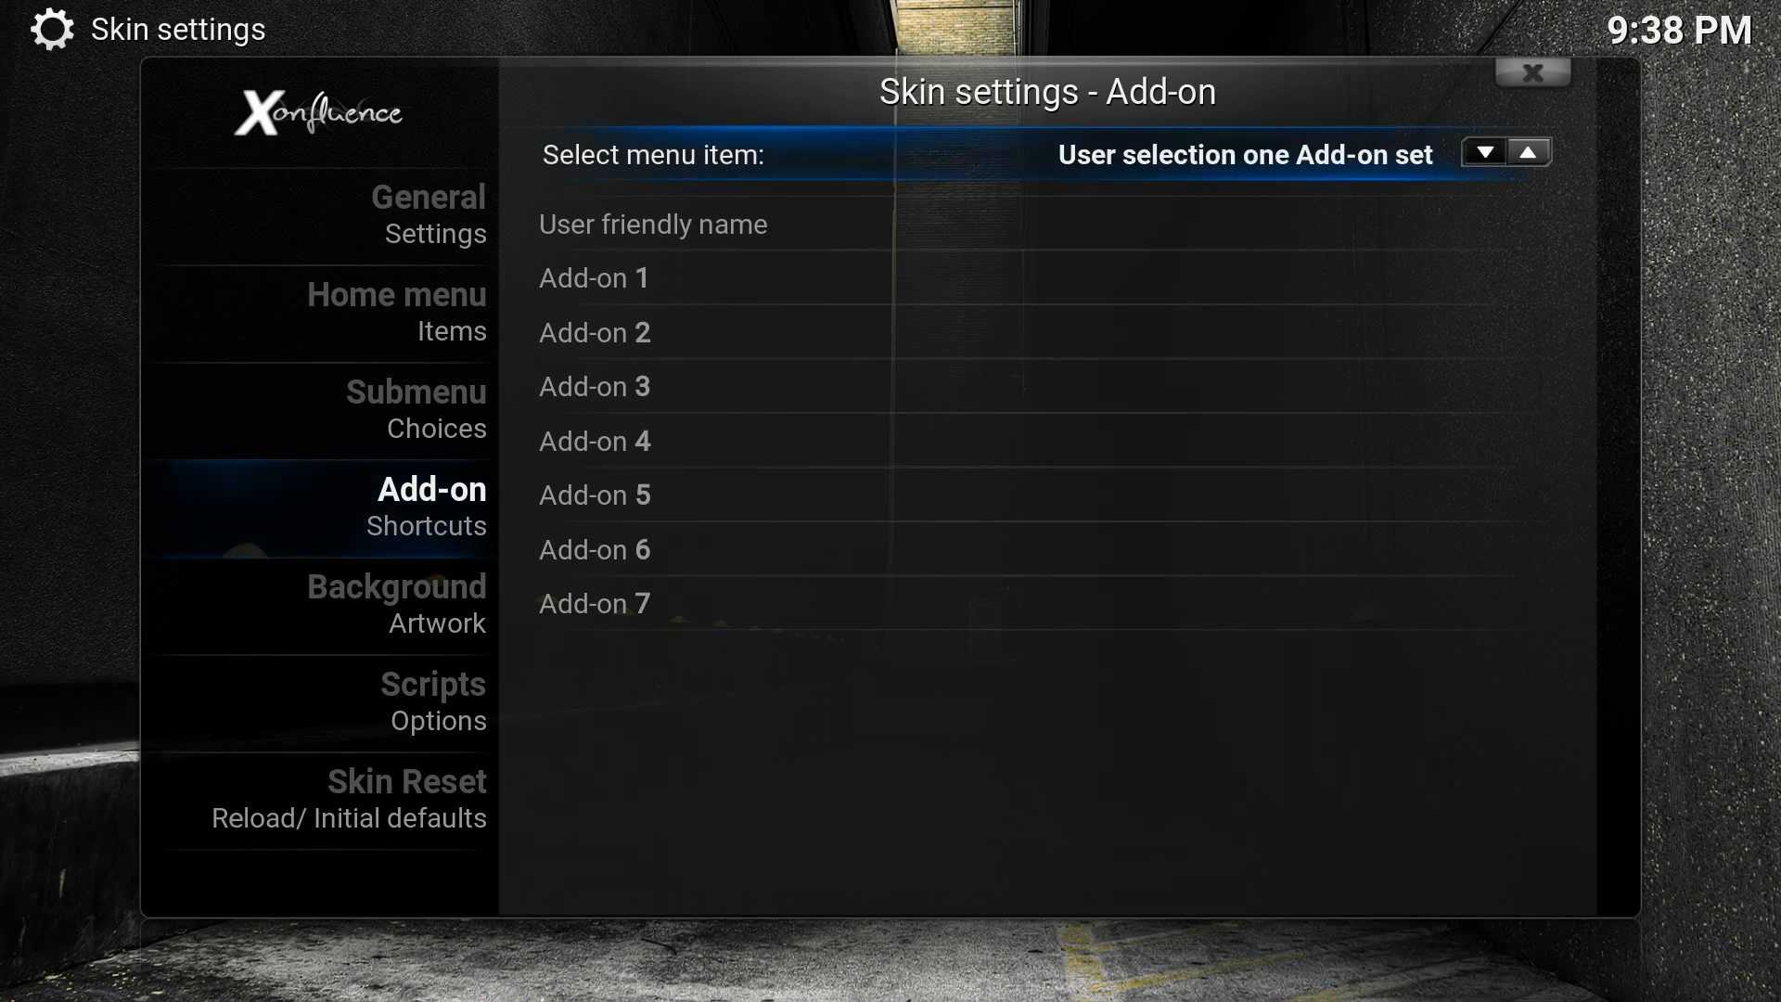
key(Down)
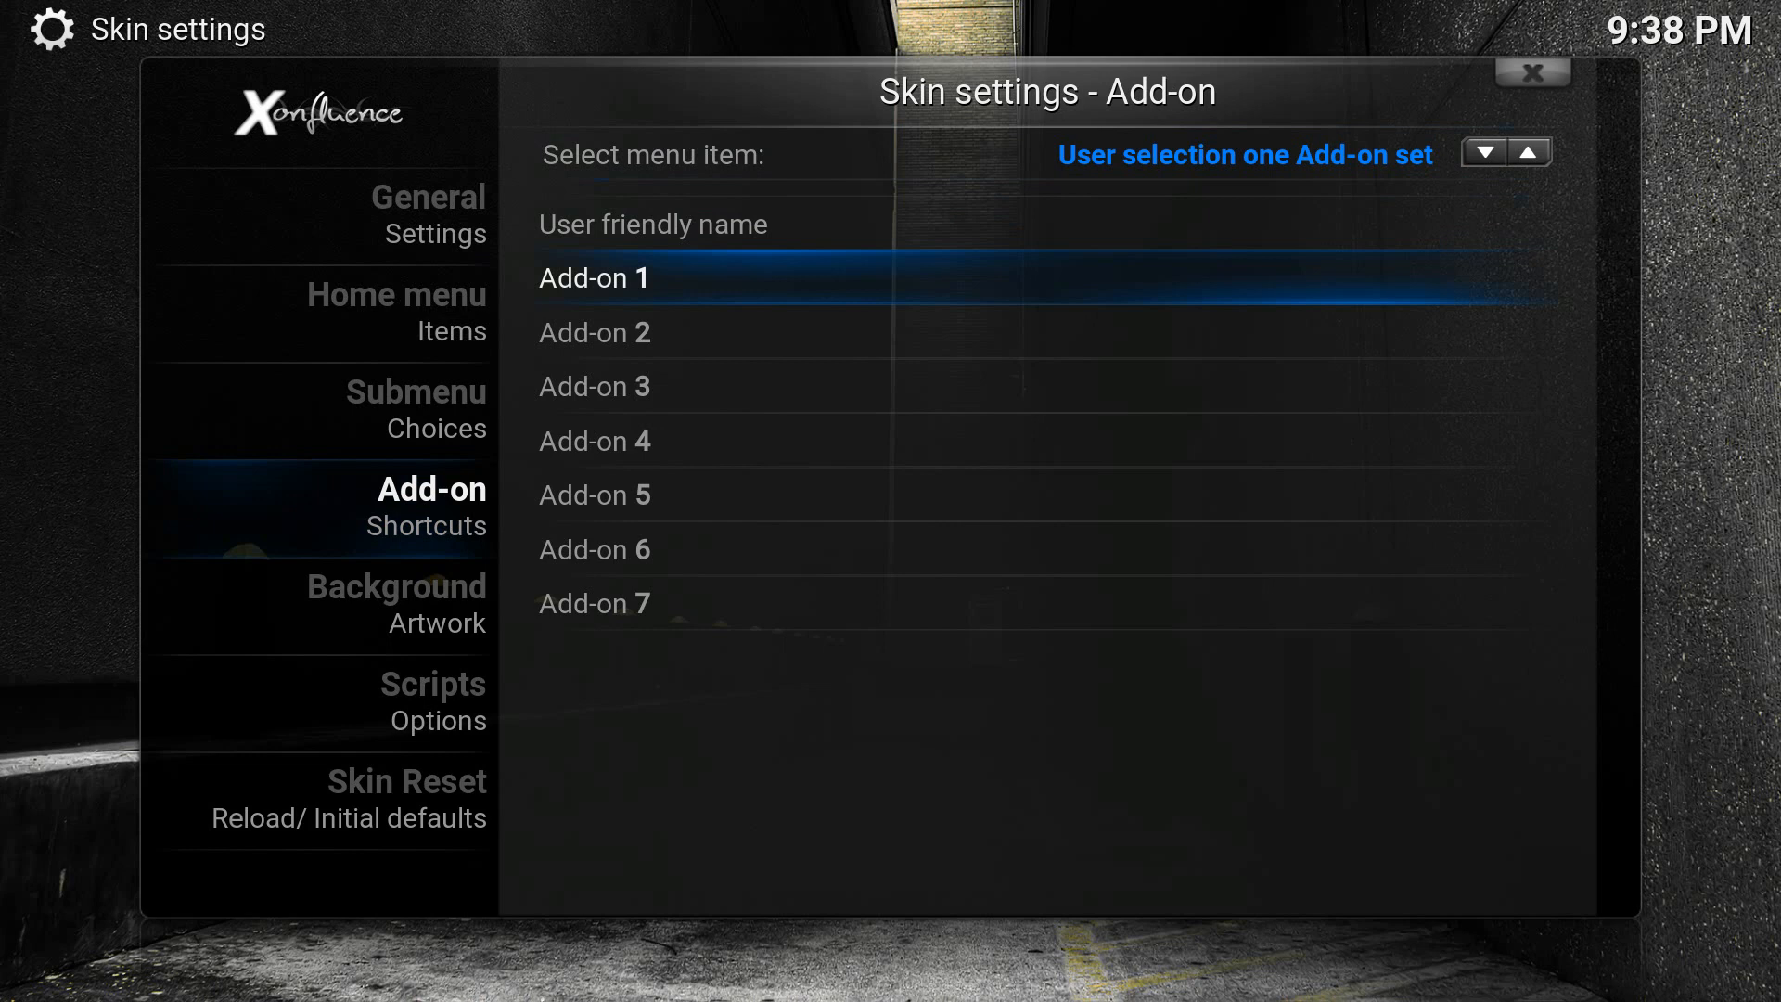
key(Return)
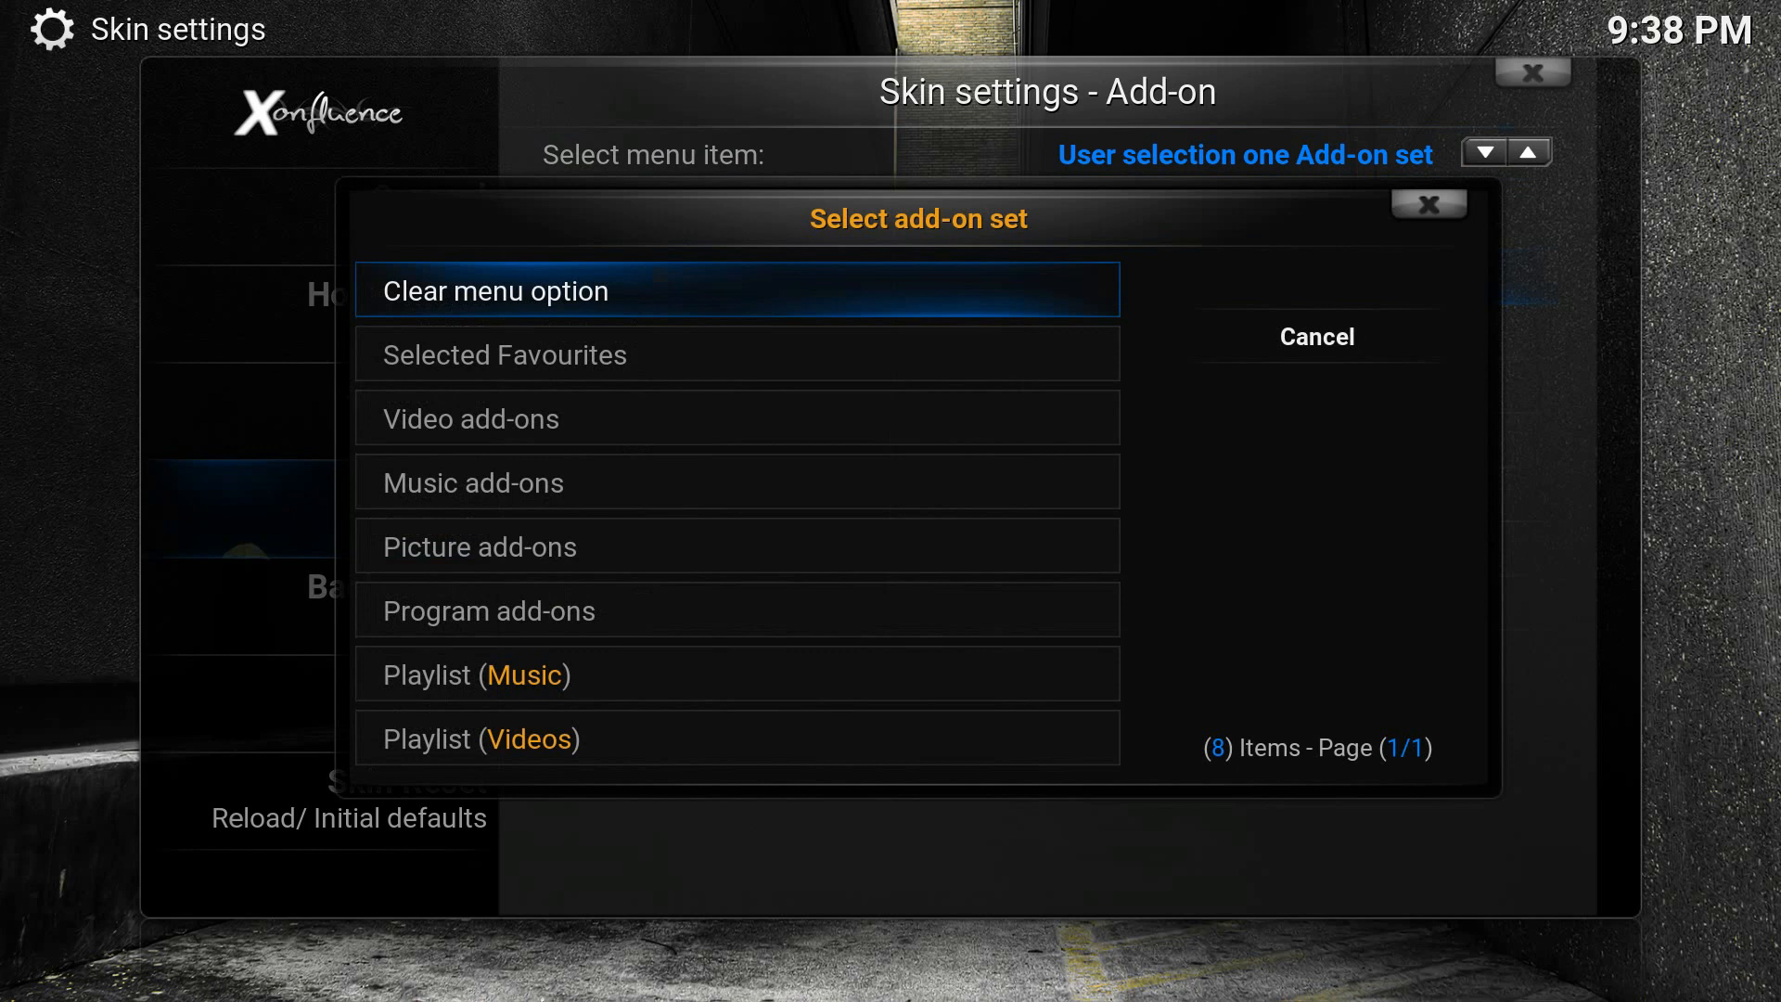
key(Down)
key(Down)
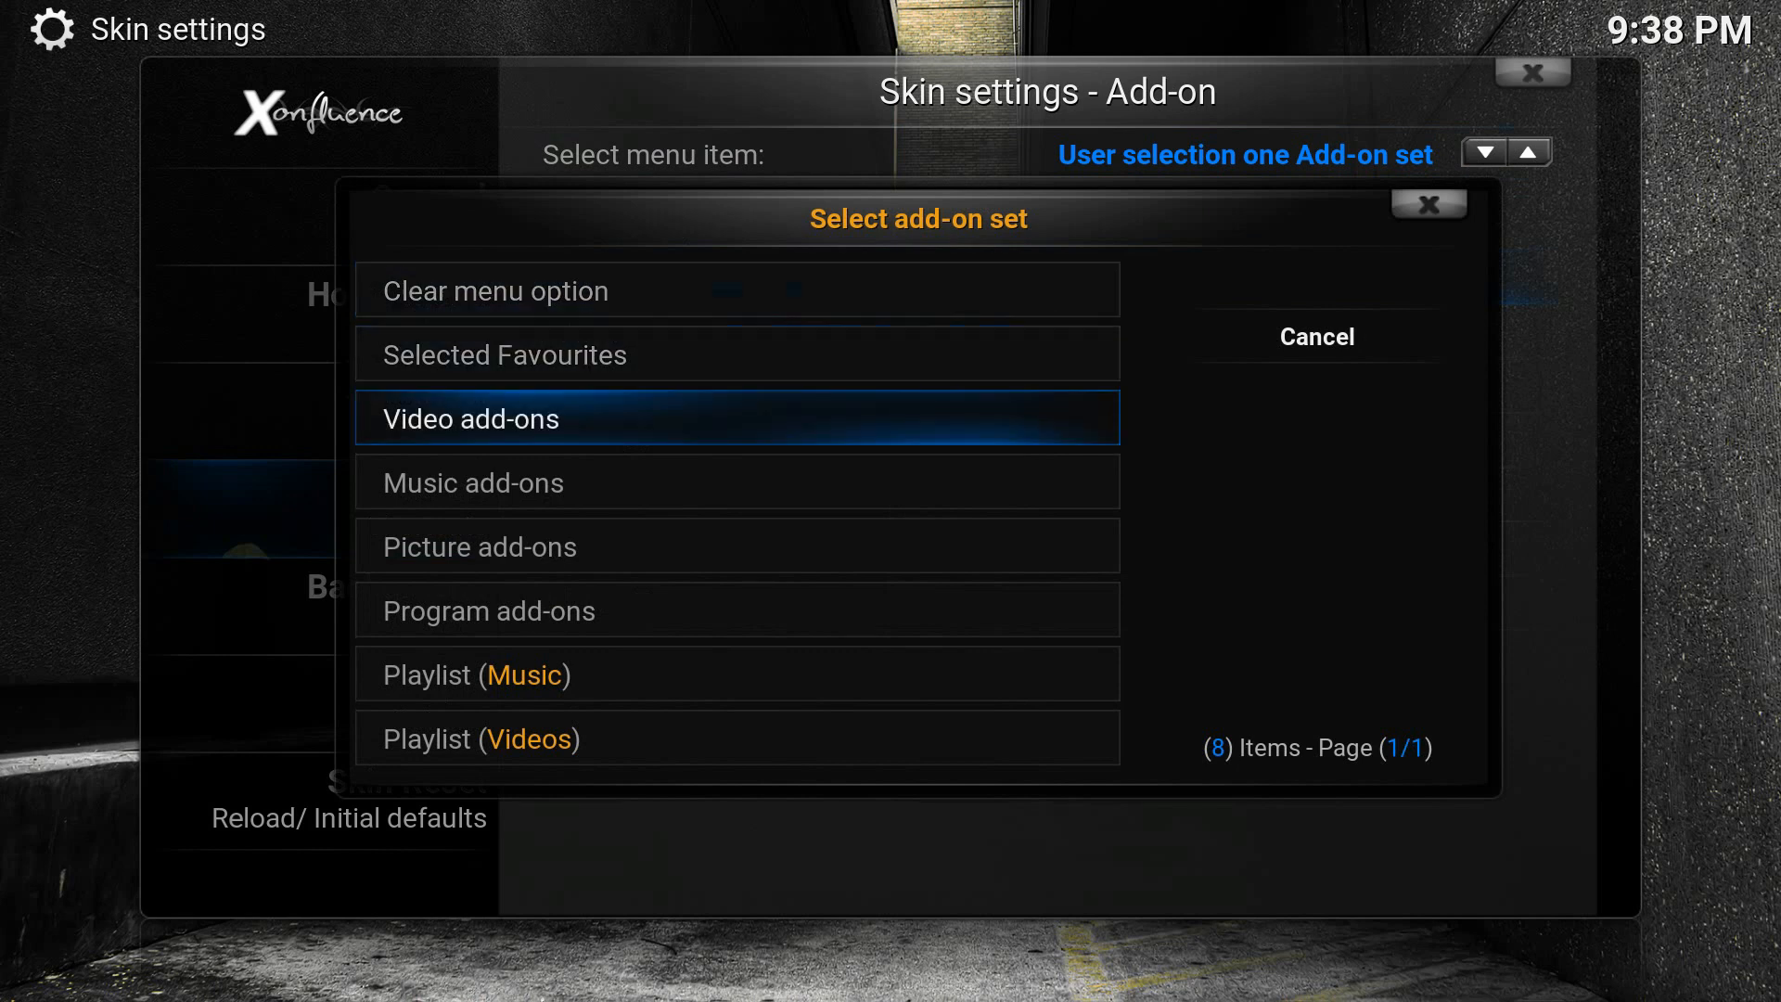
key(Return)
key(Down)
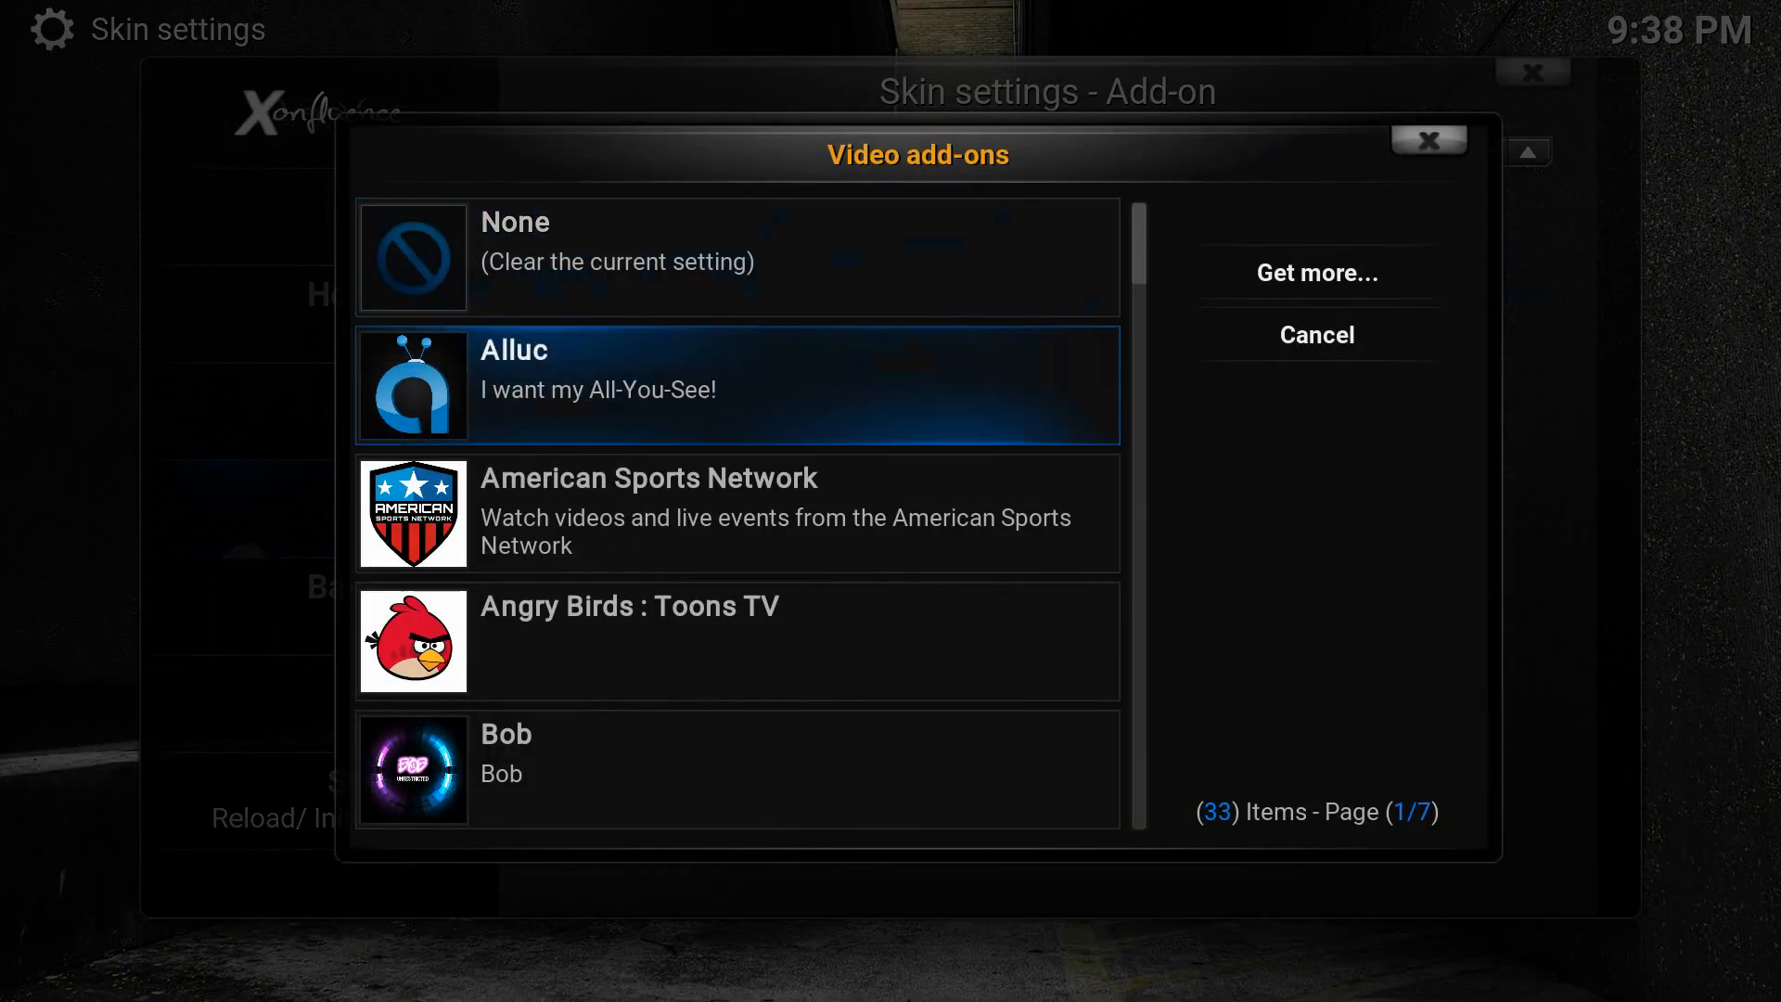
key(Return)
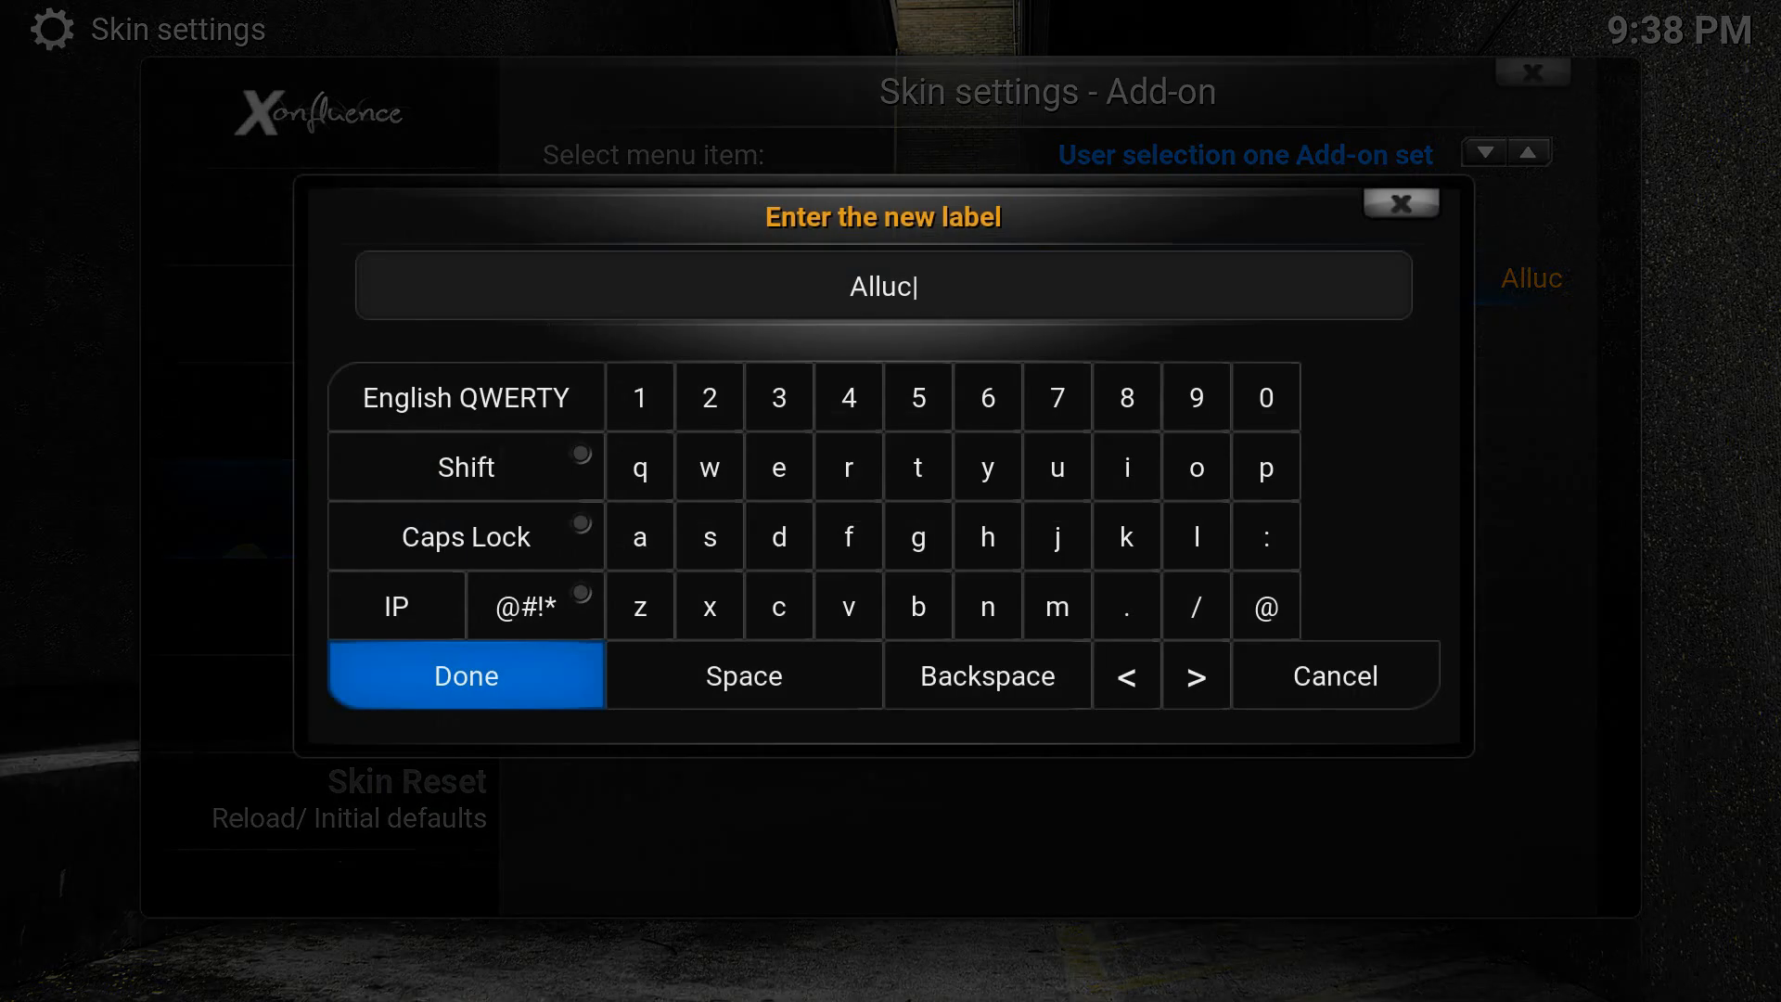
key(Return)
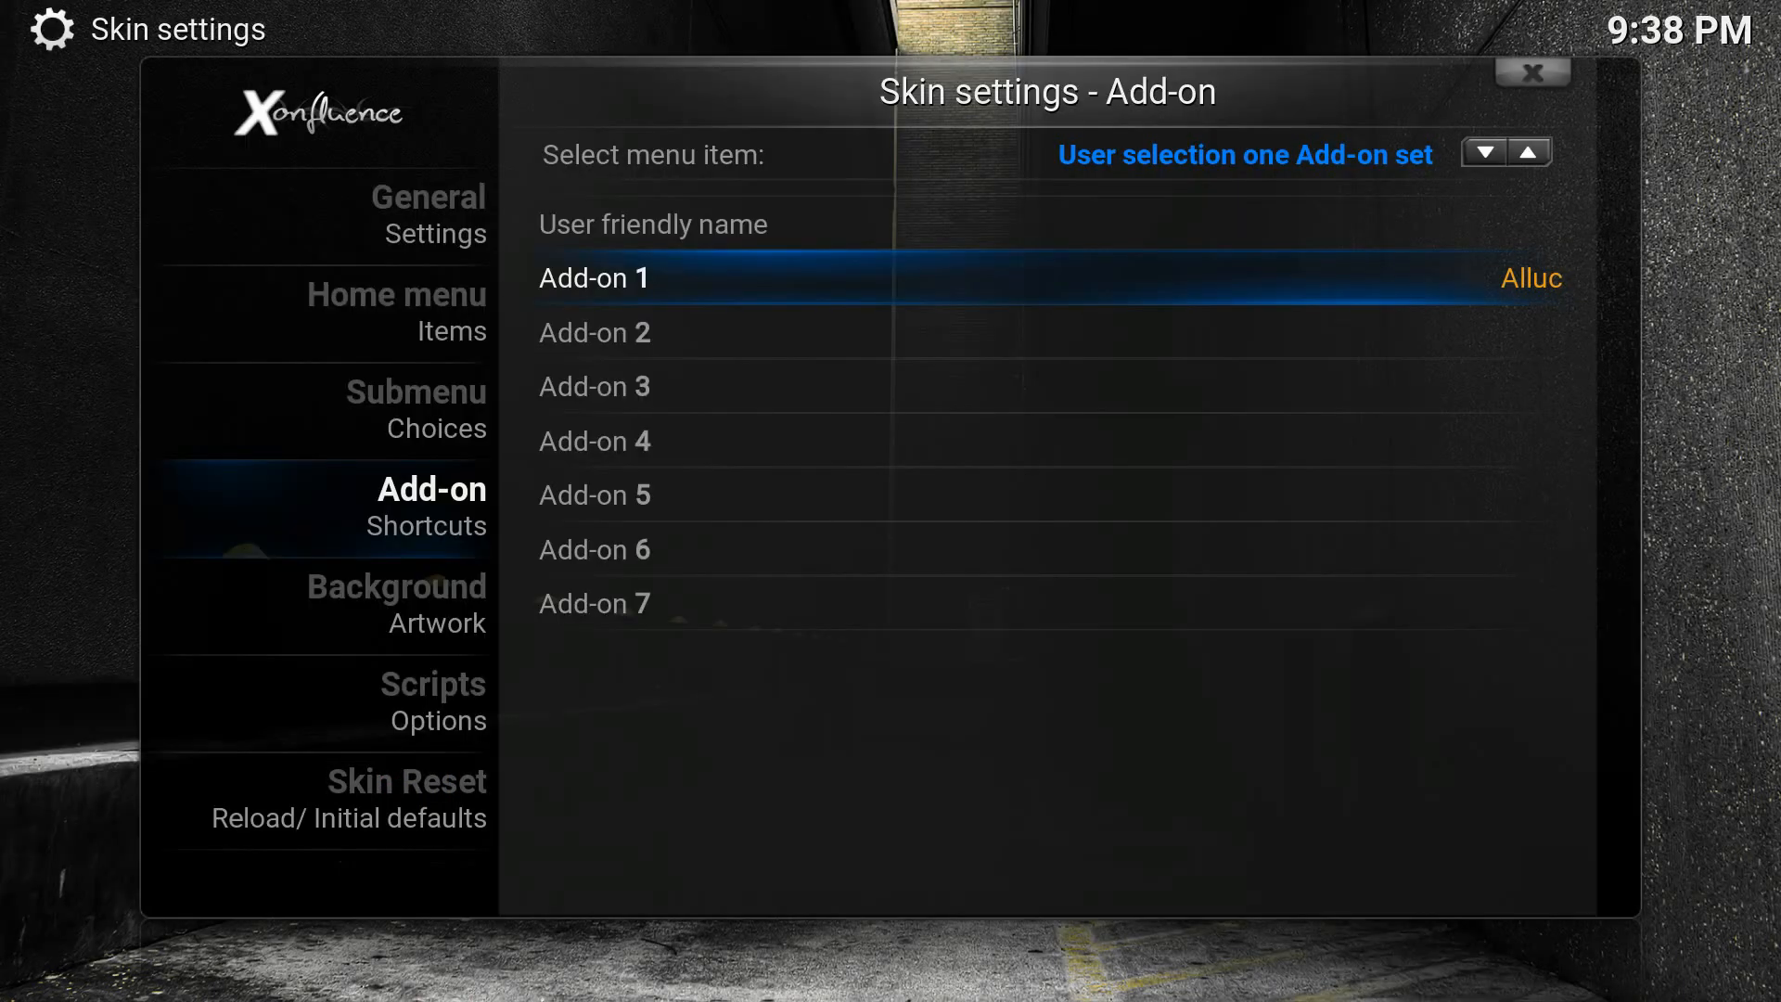
Assign the video add-on Exodus to Add-on 2 and keep its name as the label.
key(Down)
key(Return)
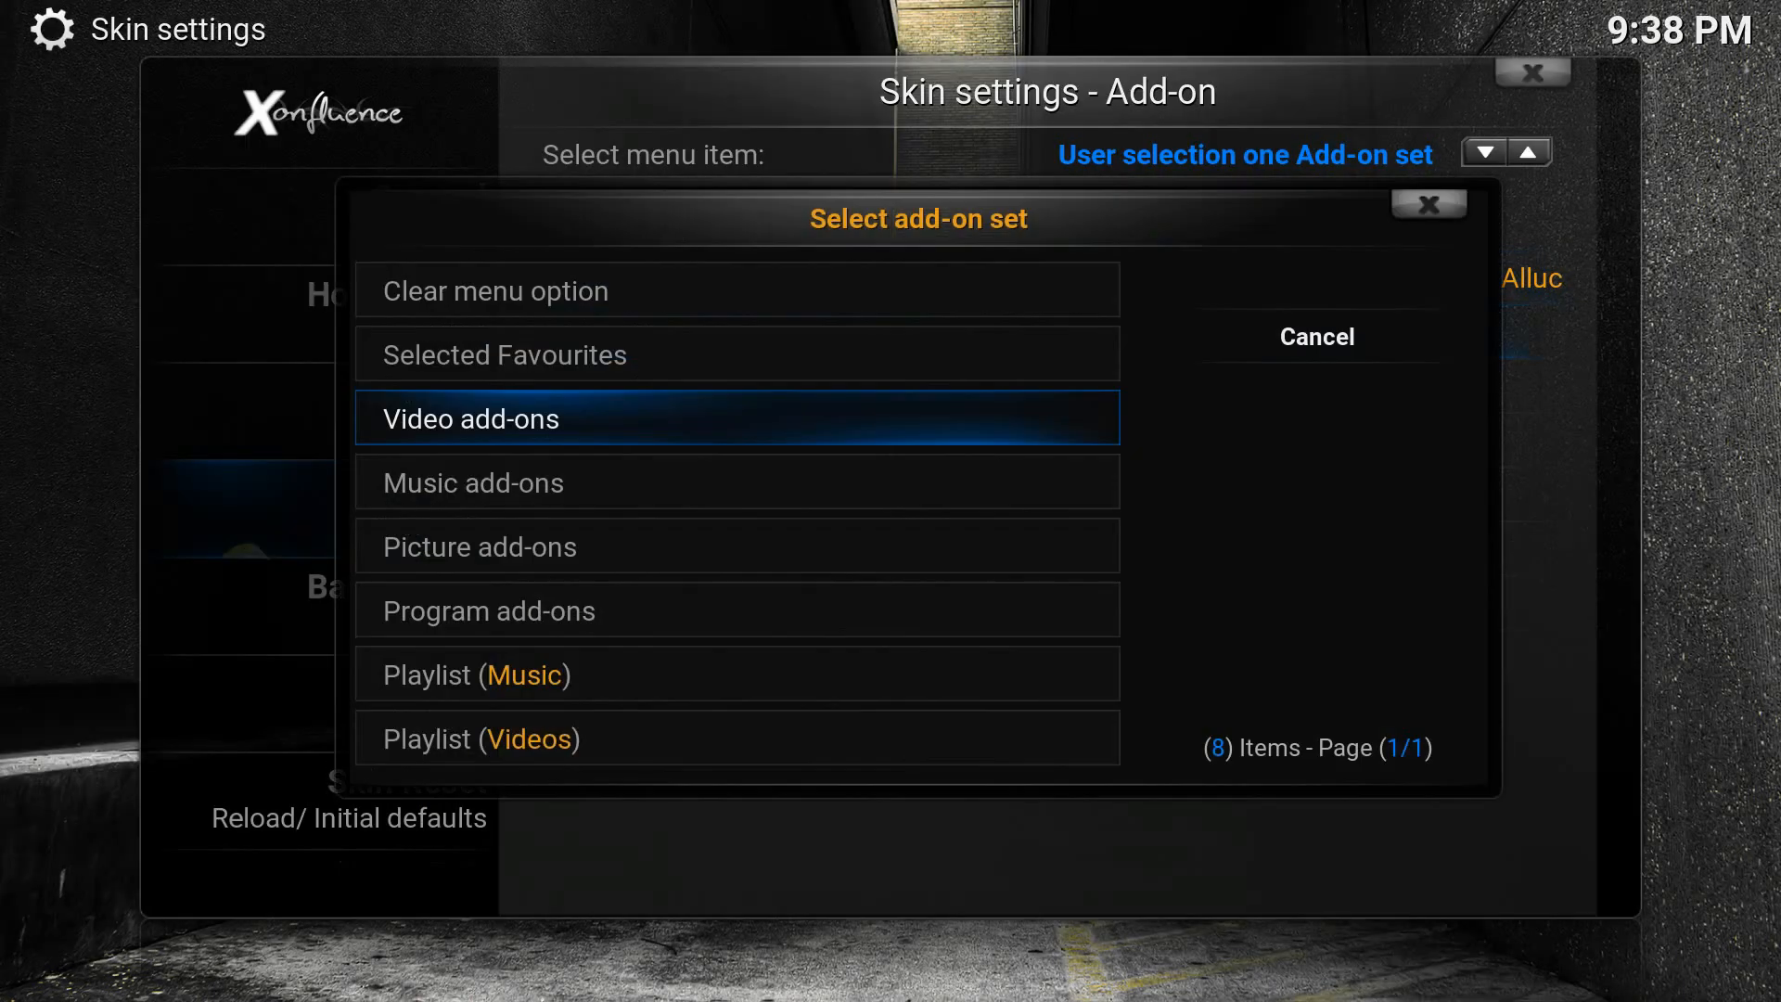
key(Return)
key(Down)
key(Down)
key(Down)
key(Down)
key(Down)
key(Down)
key(Down)
key(Down)
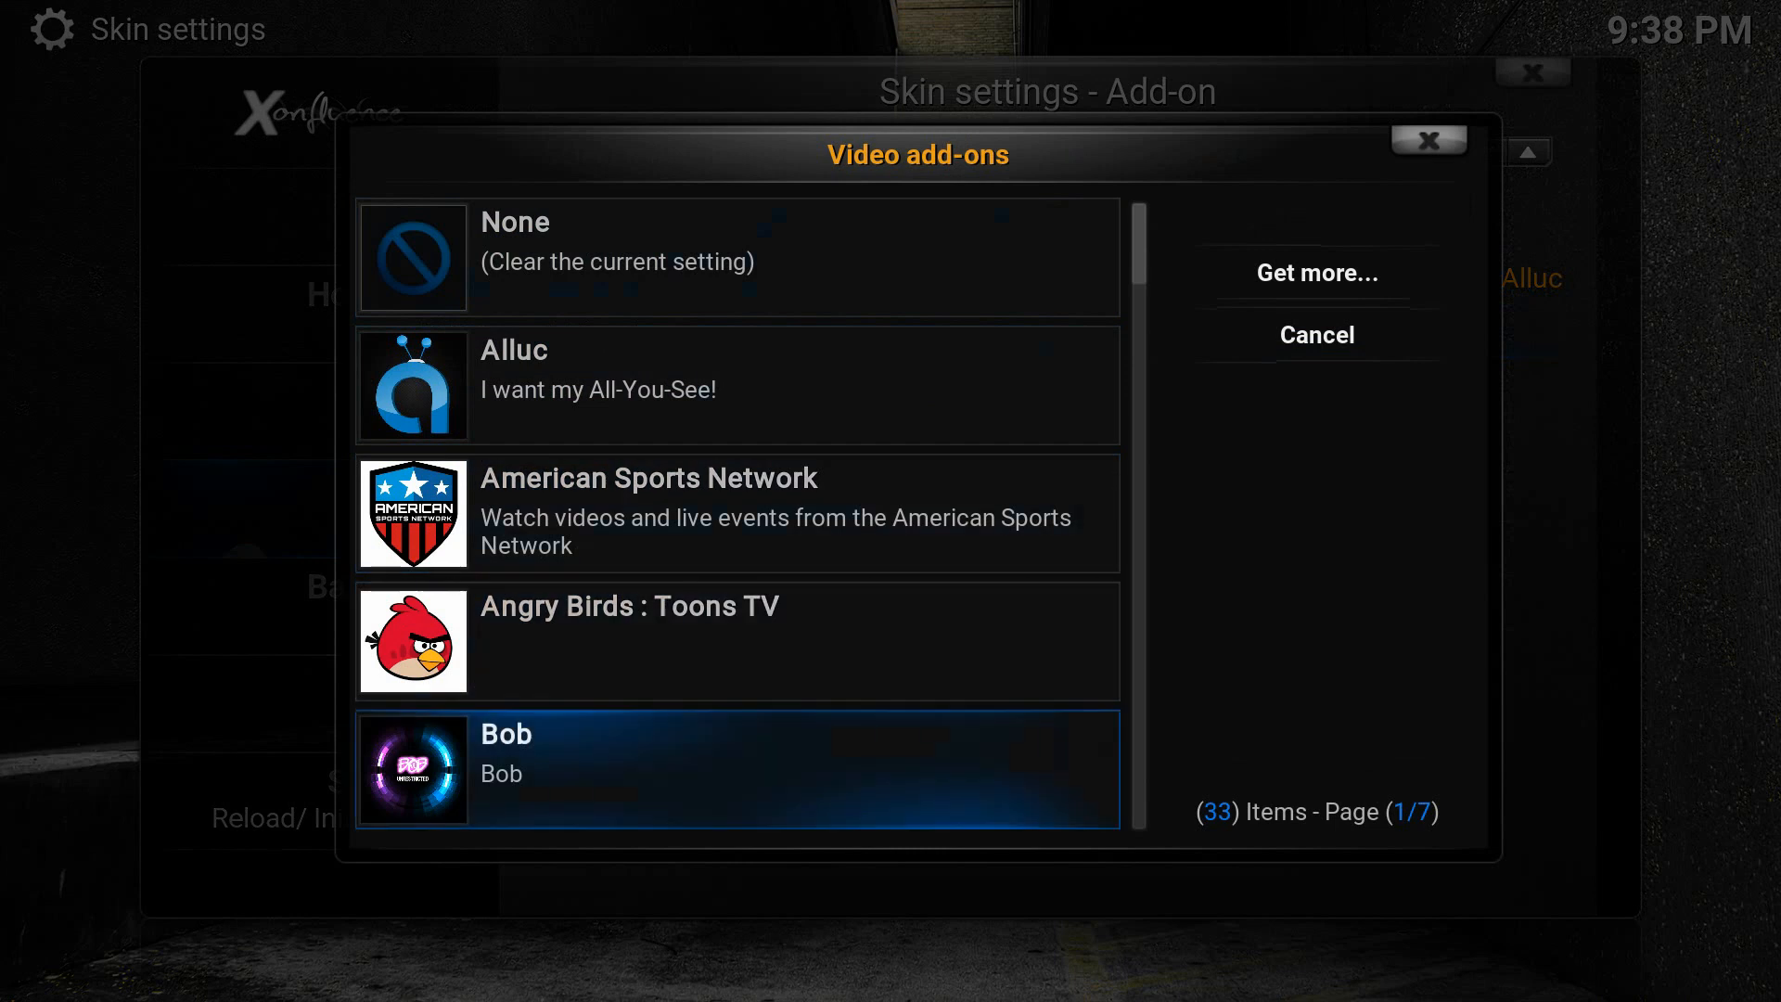
key(Down)
key(Down)
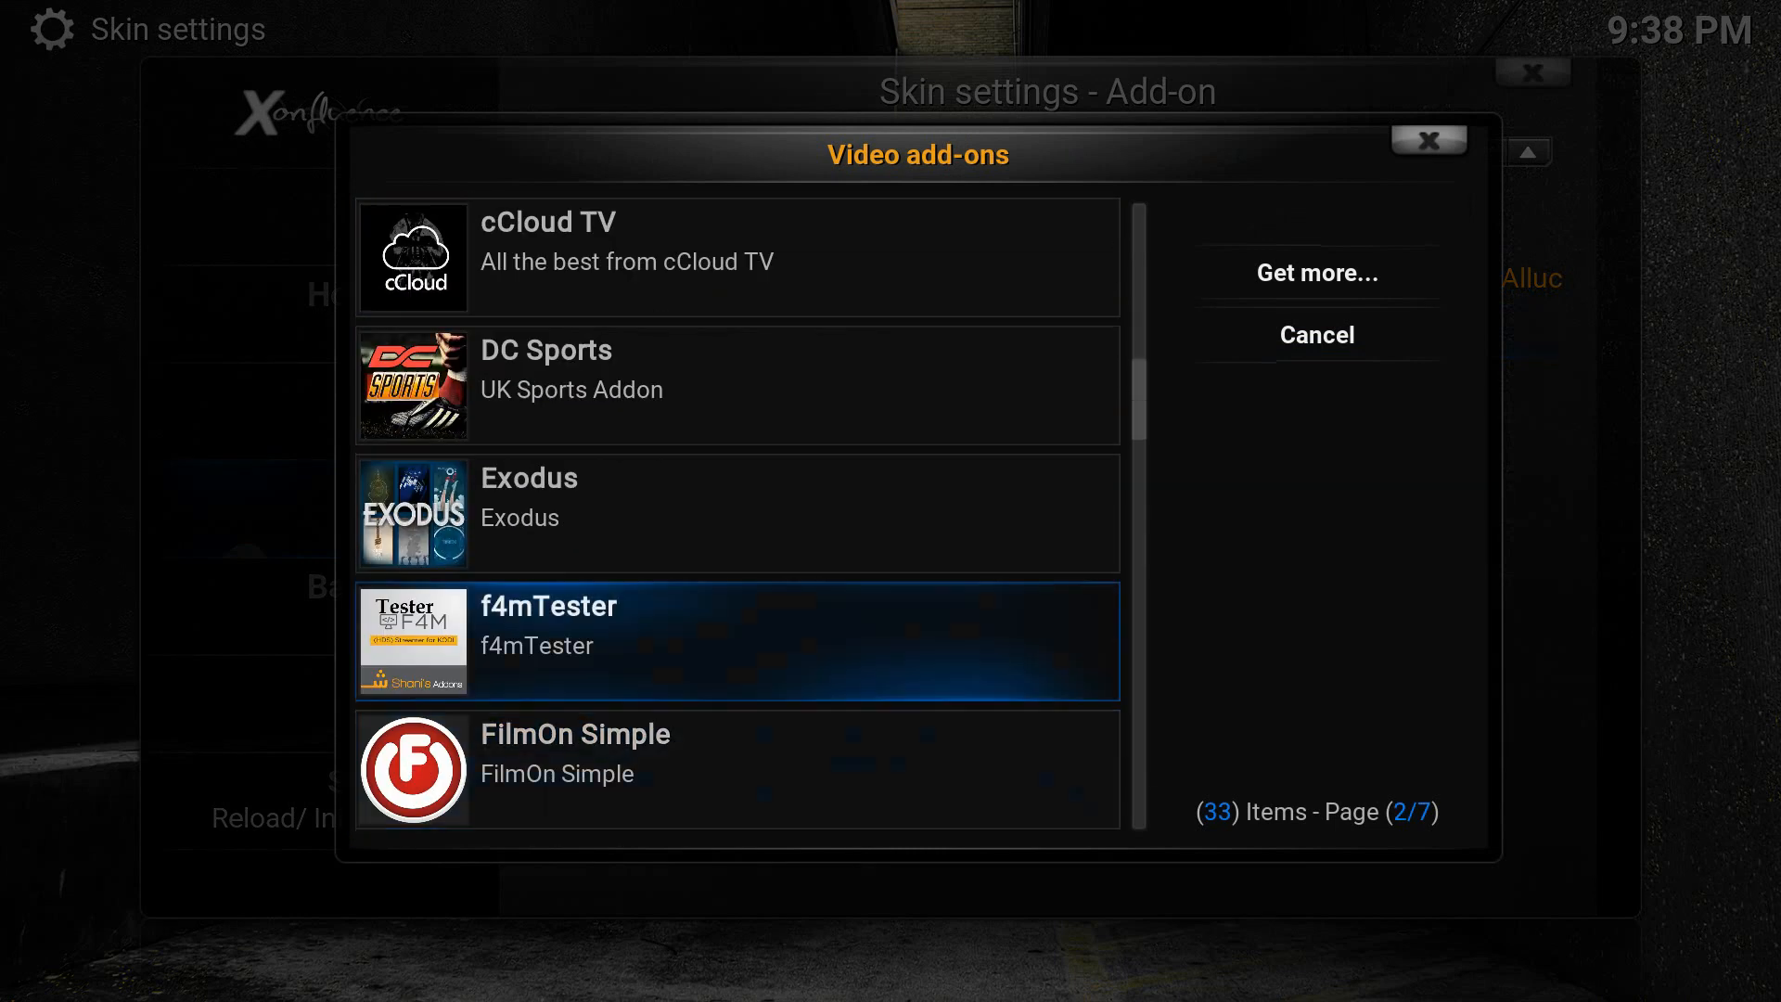
key(Up)
key(Return)
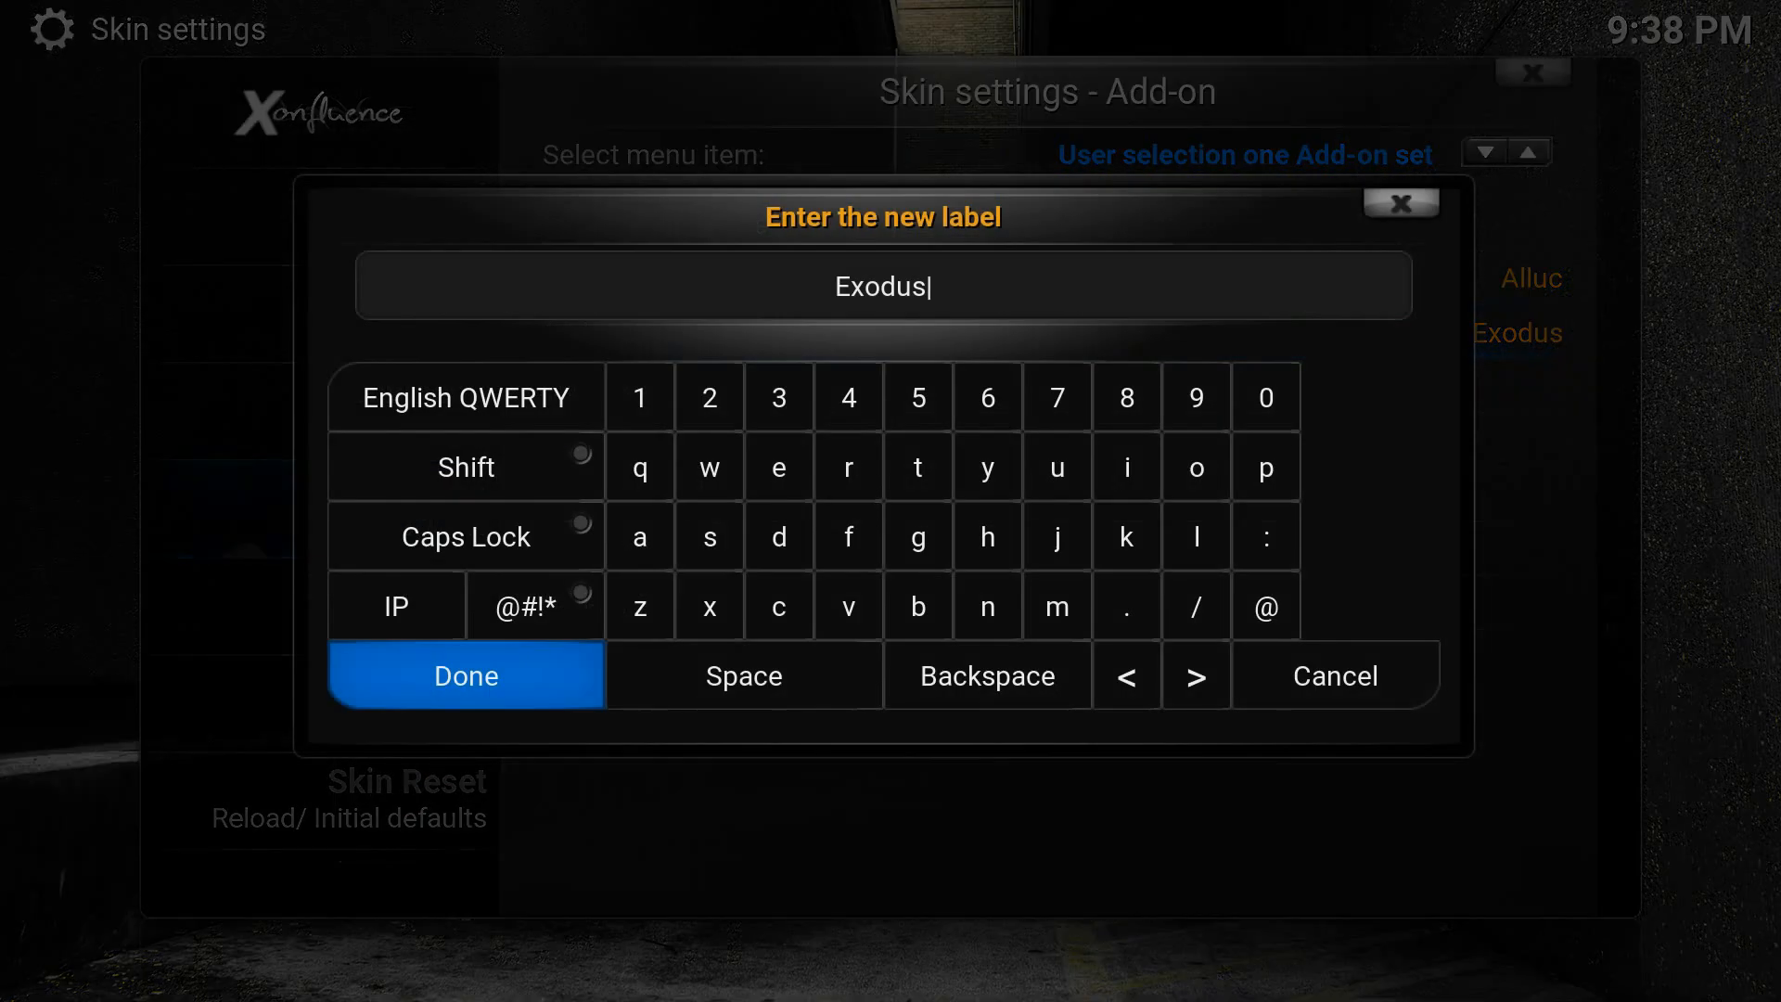
key(Return)
Assign the video add-on Bob to Add-on 3 and keep its name as the label.
key(Down)
key(Return)
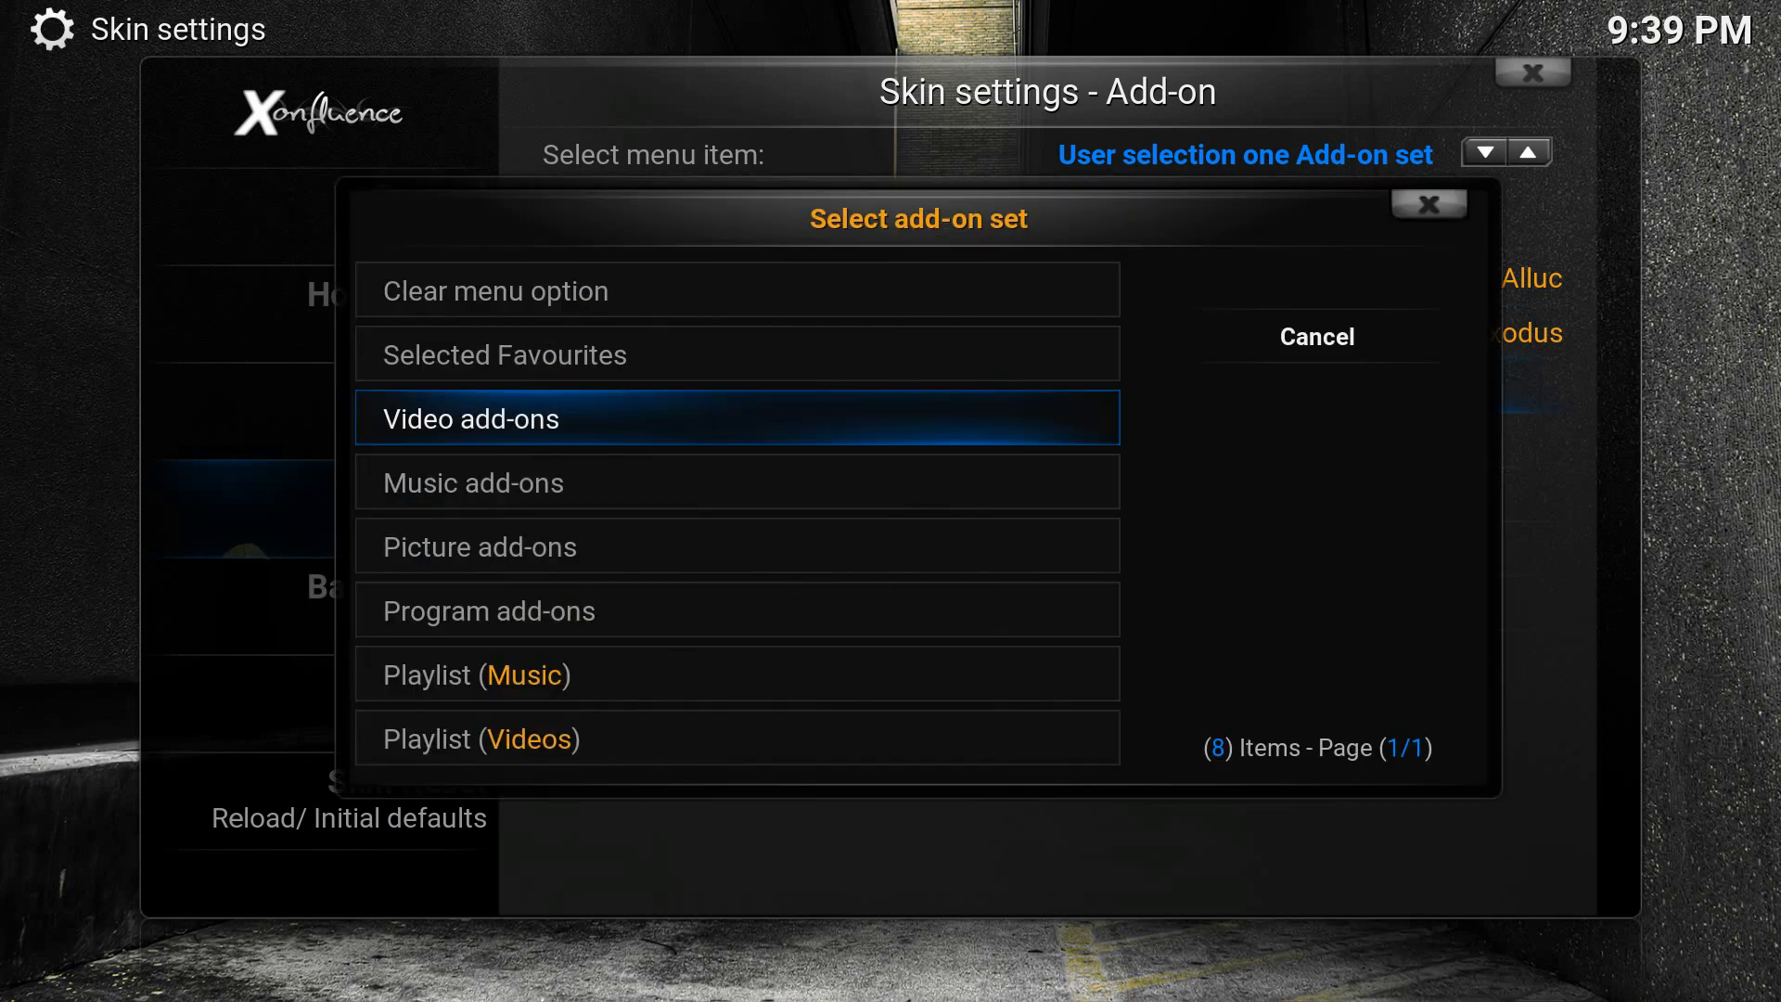
key(Return)
key(Down)
key(Down)
key(Down)
key(Down)
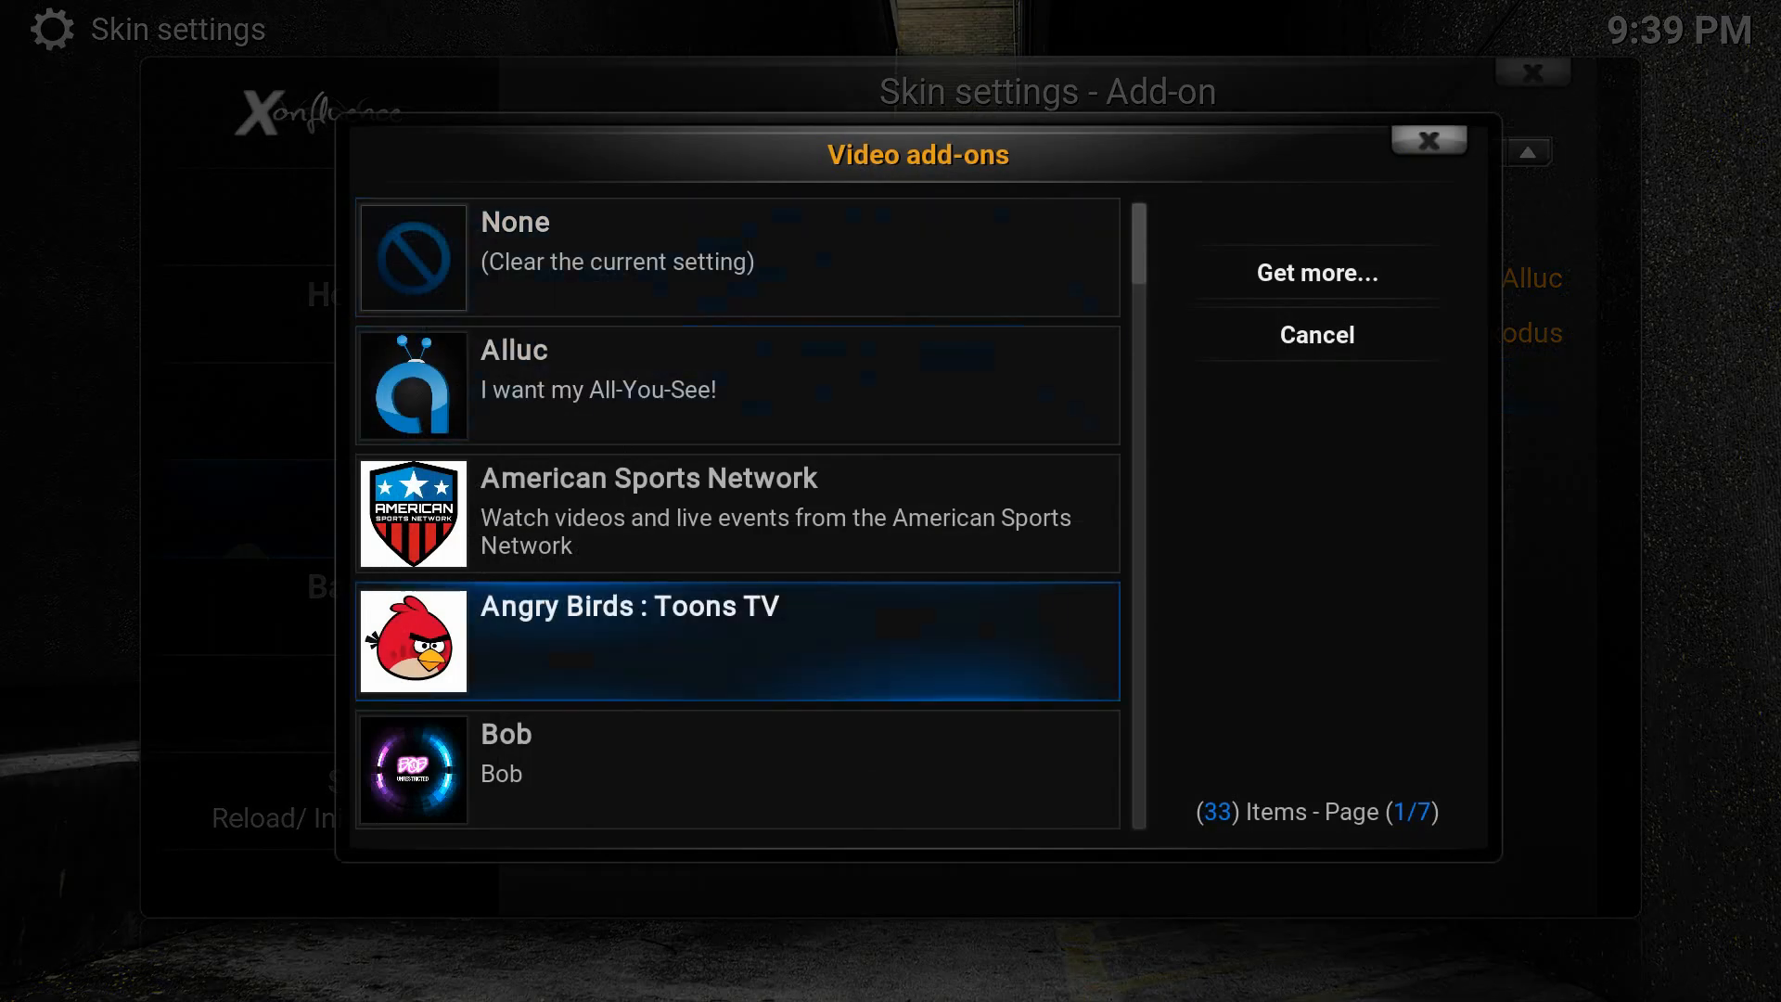
key(Return)
key(Return)
Assign the video add-on Phoenix to Add-on 4 and keep its name as the label.
key(Down)
key(Return)
key(Down)
key(Down)
key(Up)
key(Up)
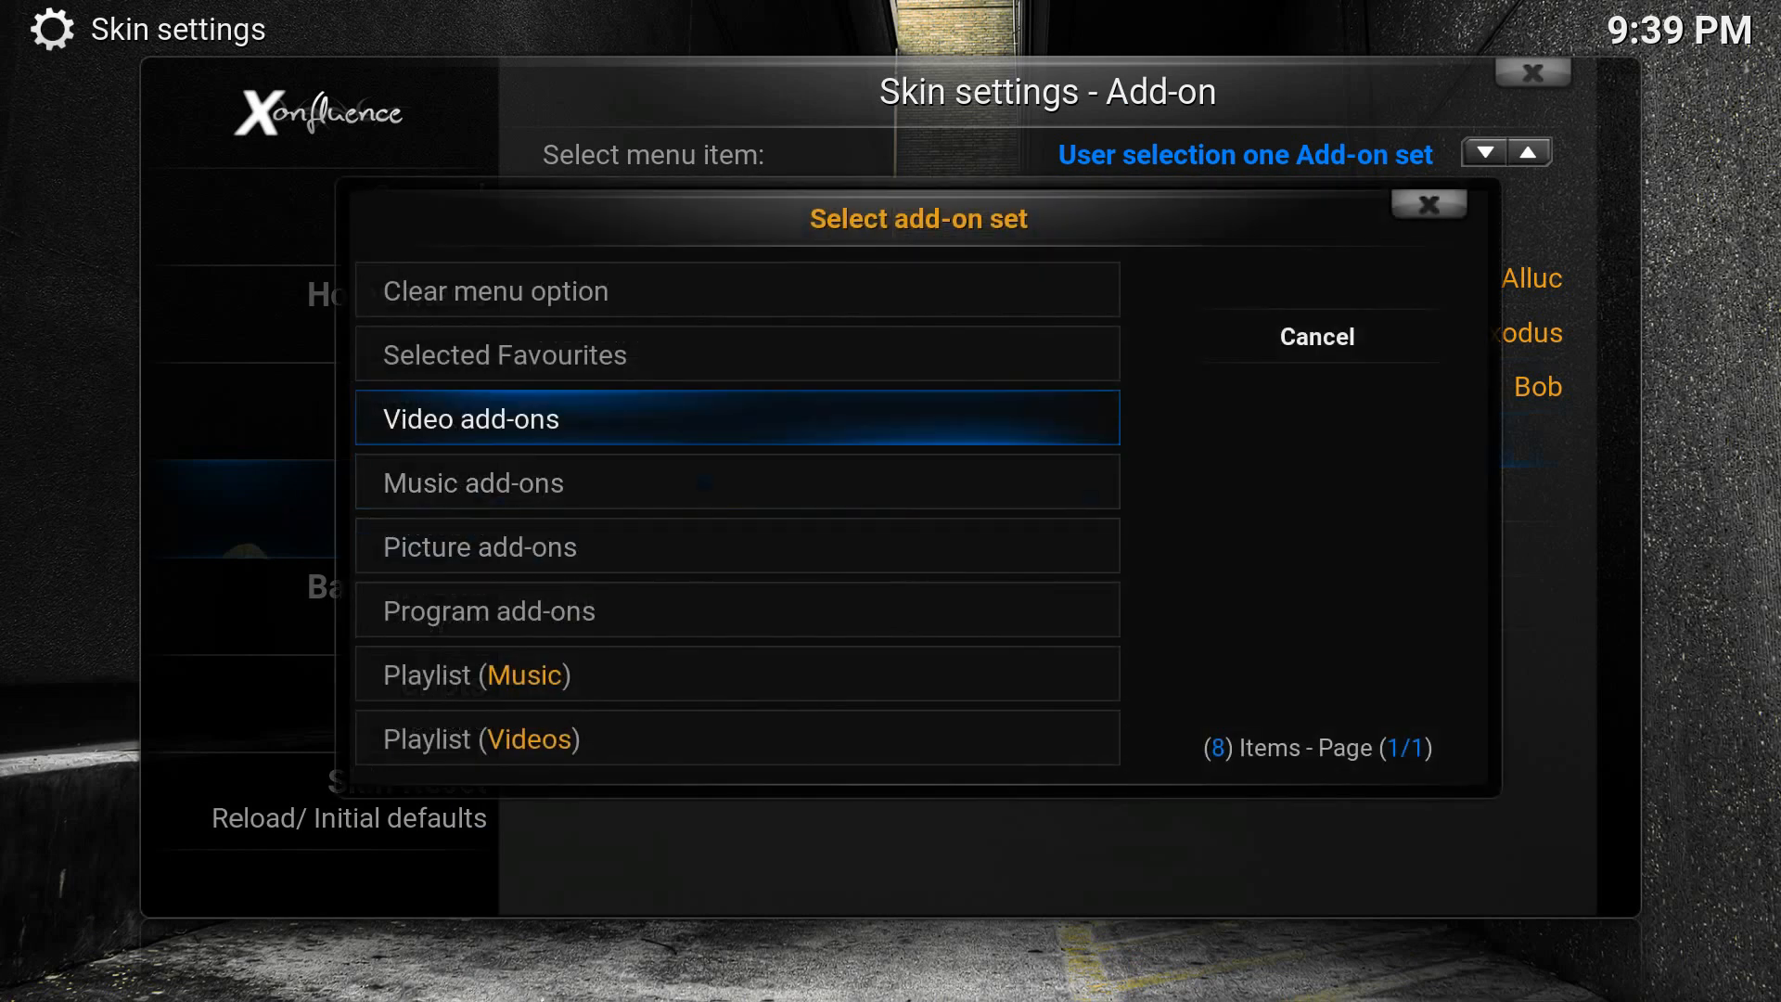
key(Return)
key(Down)
key(Down)
key(Down)
key(Down)
key(Down)
key(Down)
key(Down)
key(Down)
key(Down)
key(Down)
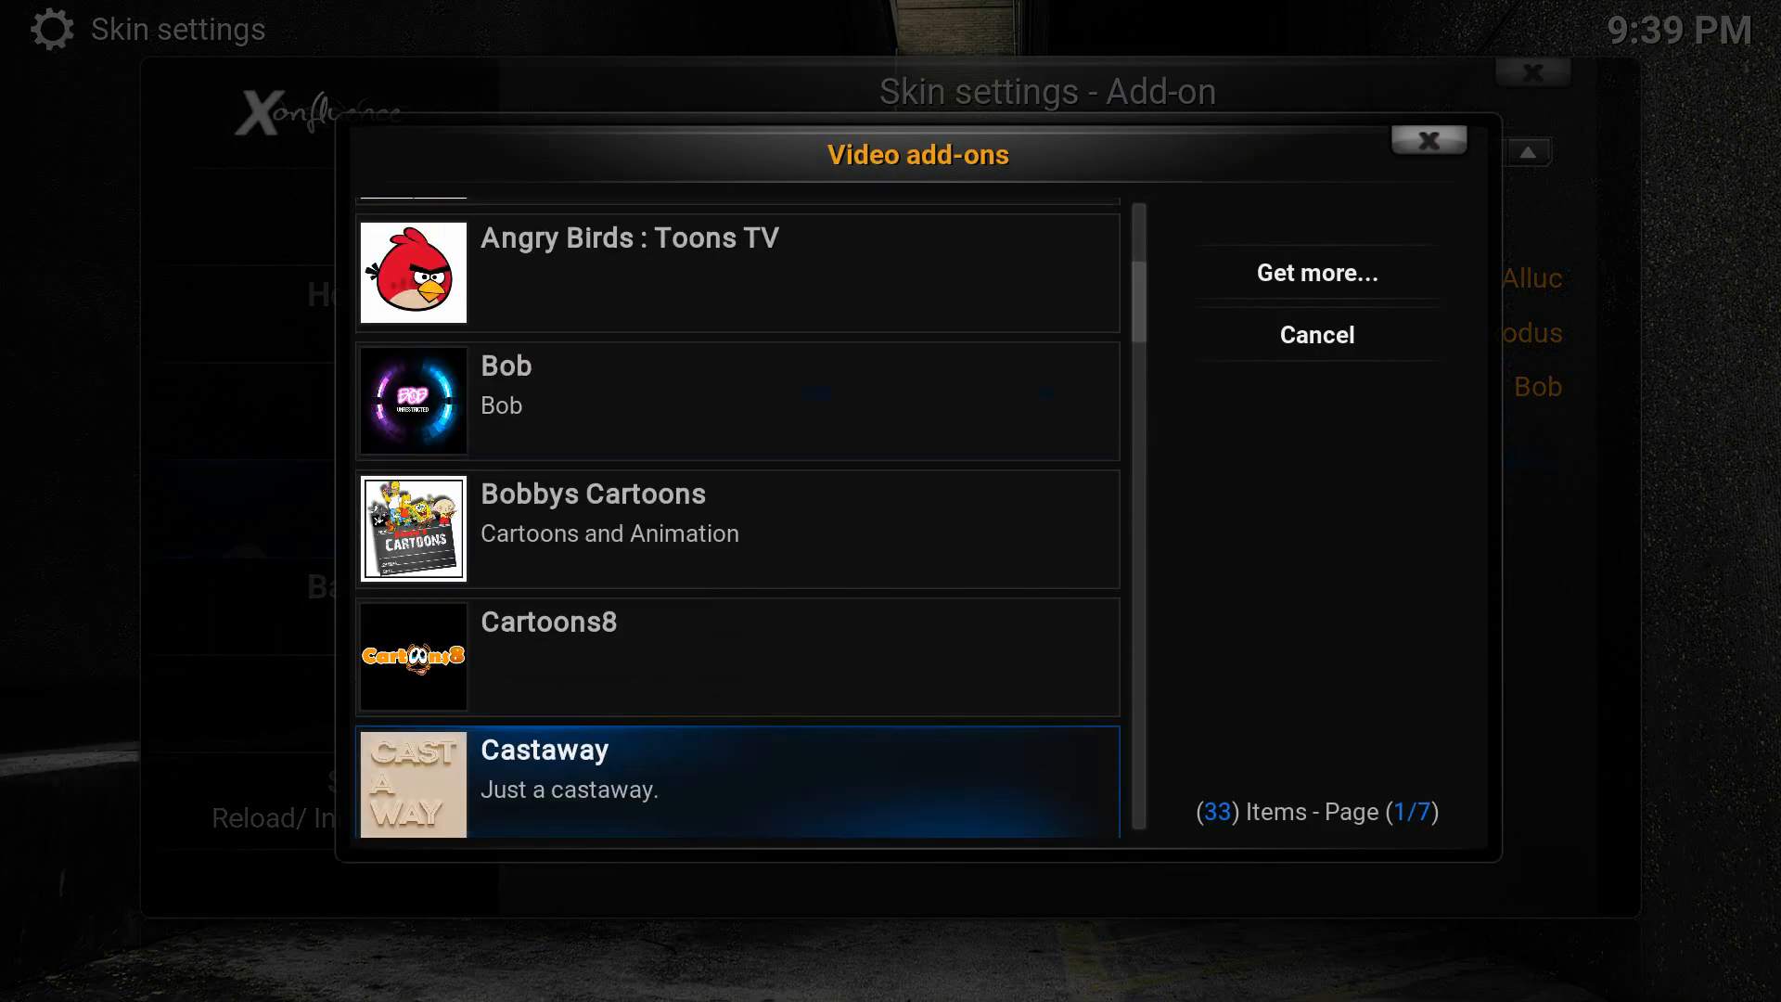
key(Down)
key(Down)
key(Down)
key(Down)
key(Down)
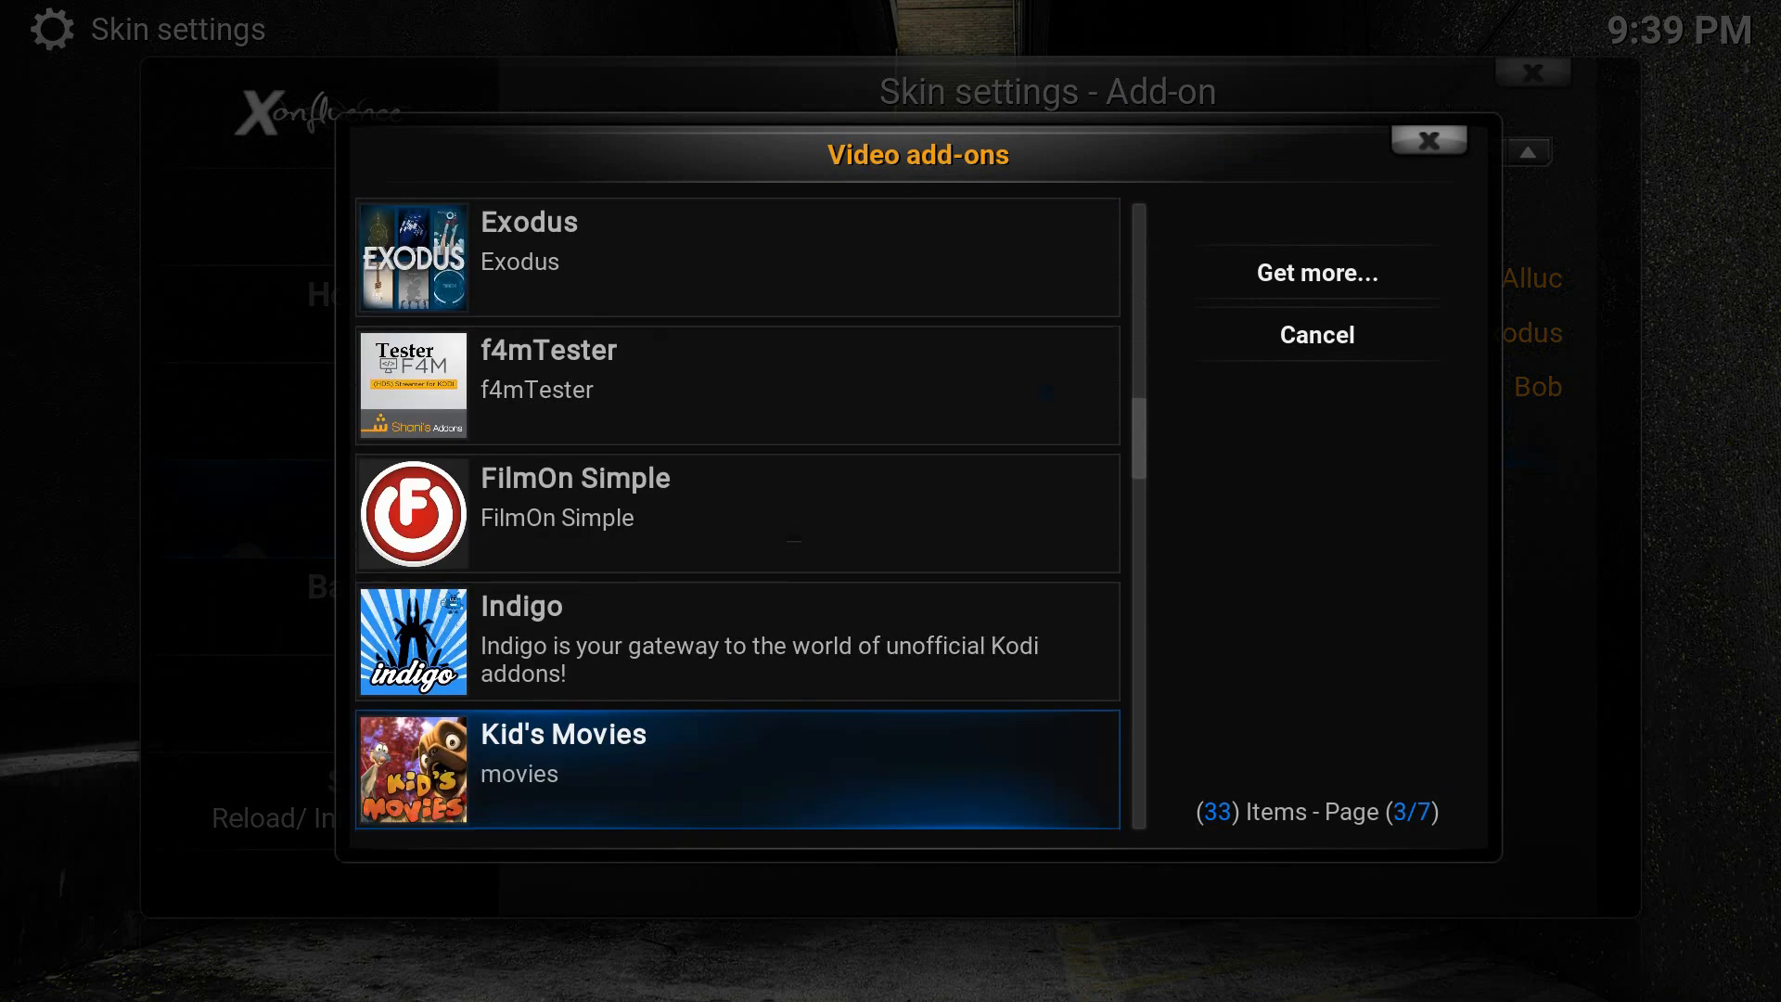
key(Down)
key(Down)
key(Down)
key(Down)
key(Down)
key(Down)
key(Down)
key(Down)
key(Down)
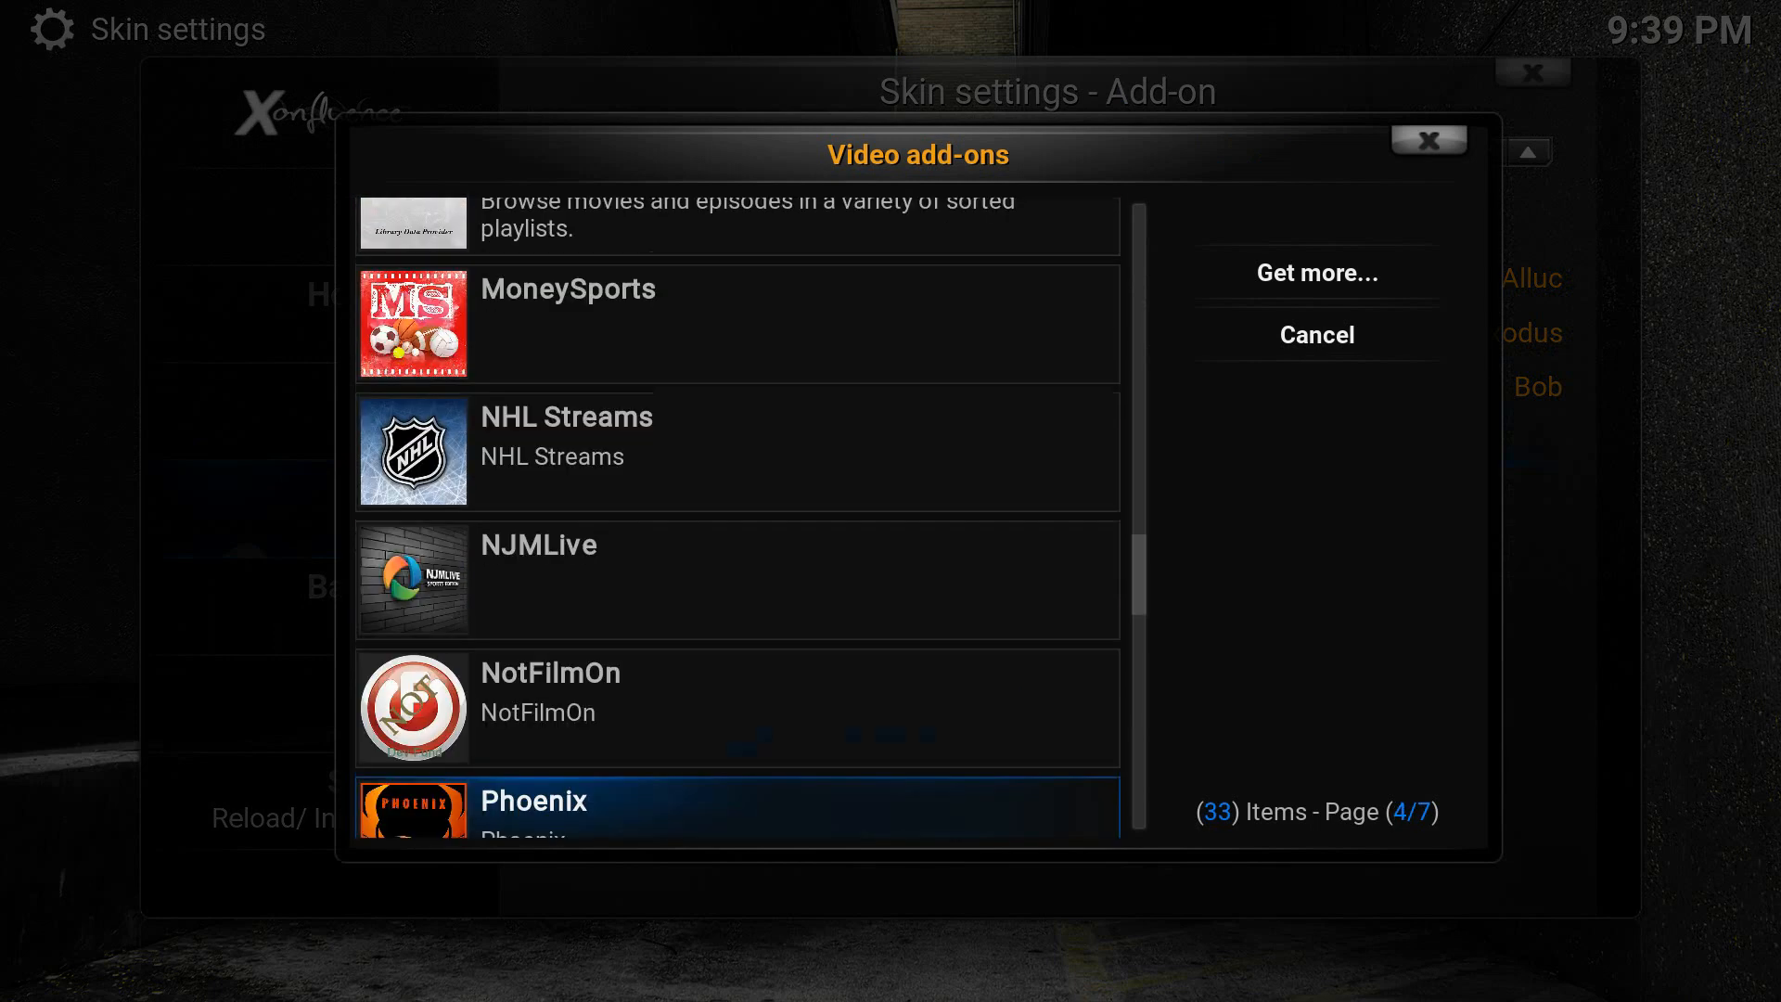
key(Up)
key(Up)
key(Up)
key(Return)
key(Return)
Assign the video add-on Stream All The Sources to Add-on 5 and keep its name as the label.
key(Down)
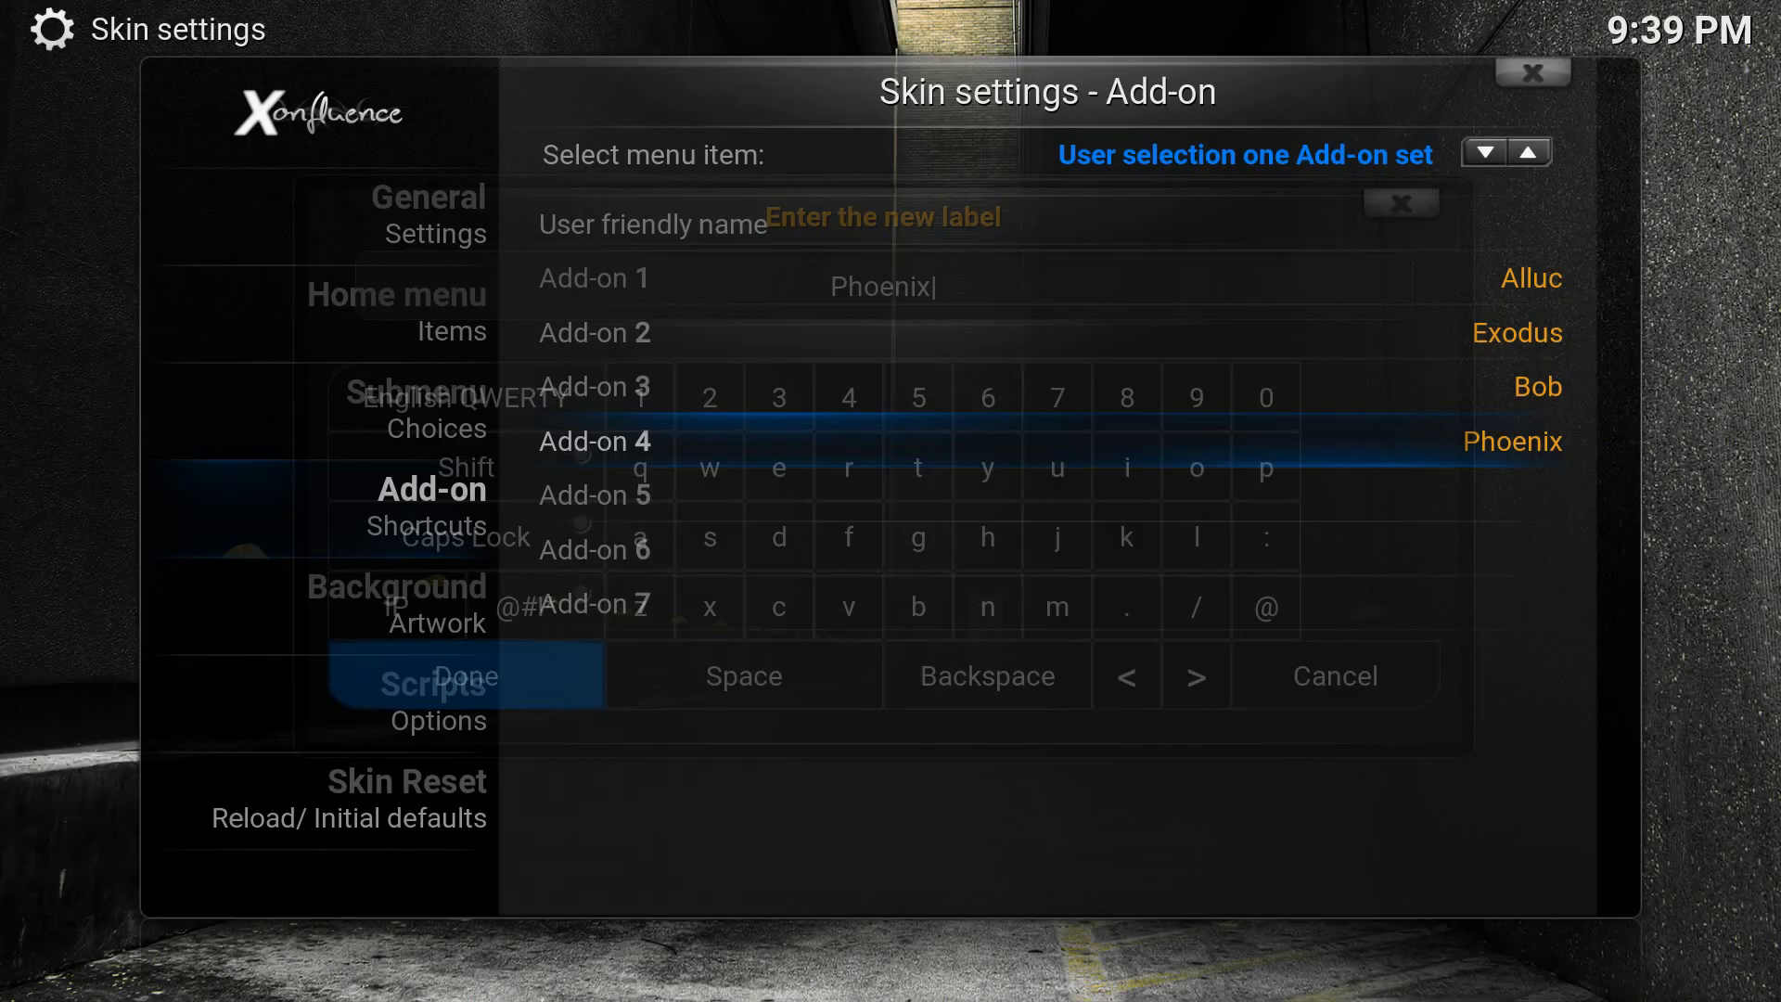
key(Return)
key(Return)
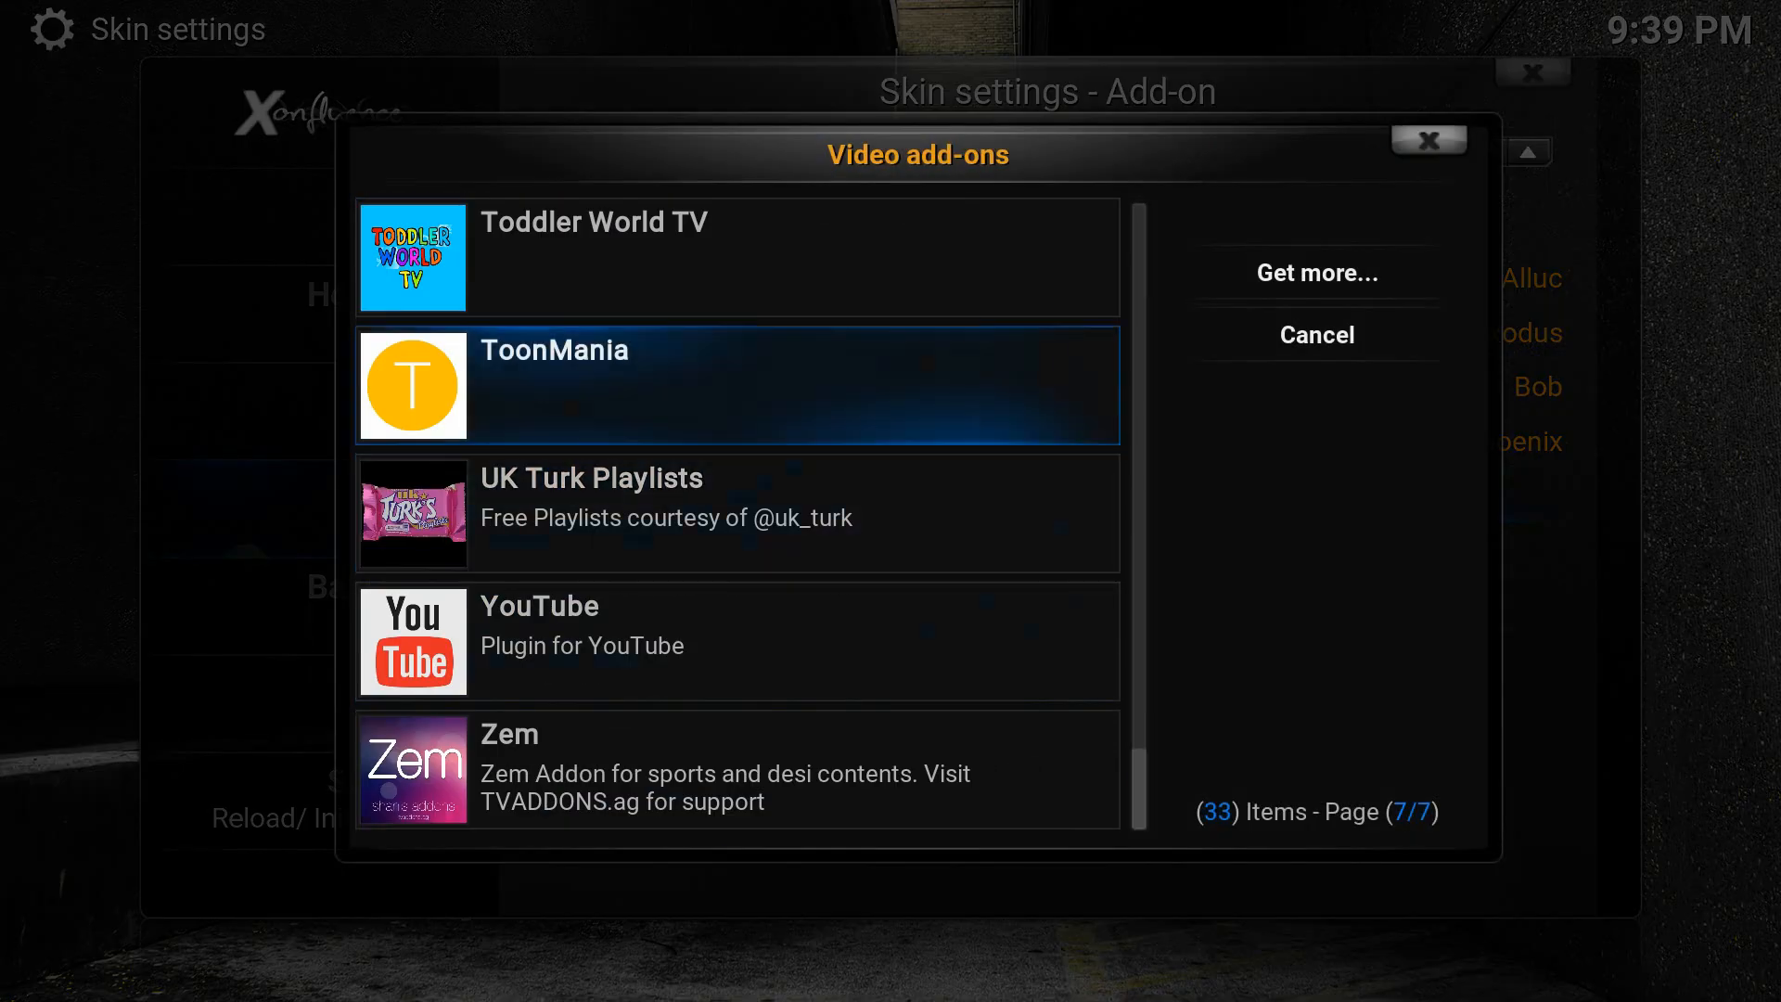
key(Up)
key(Up)
key(Up)
key(Up)
key(Up)
key(Down)
key(Return)
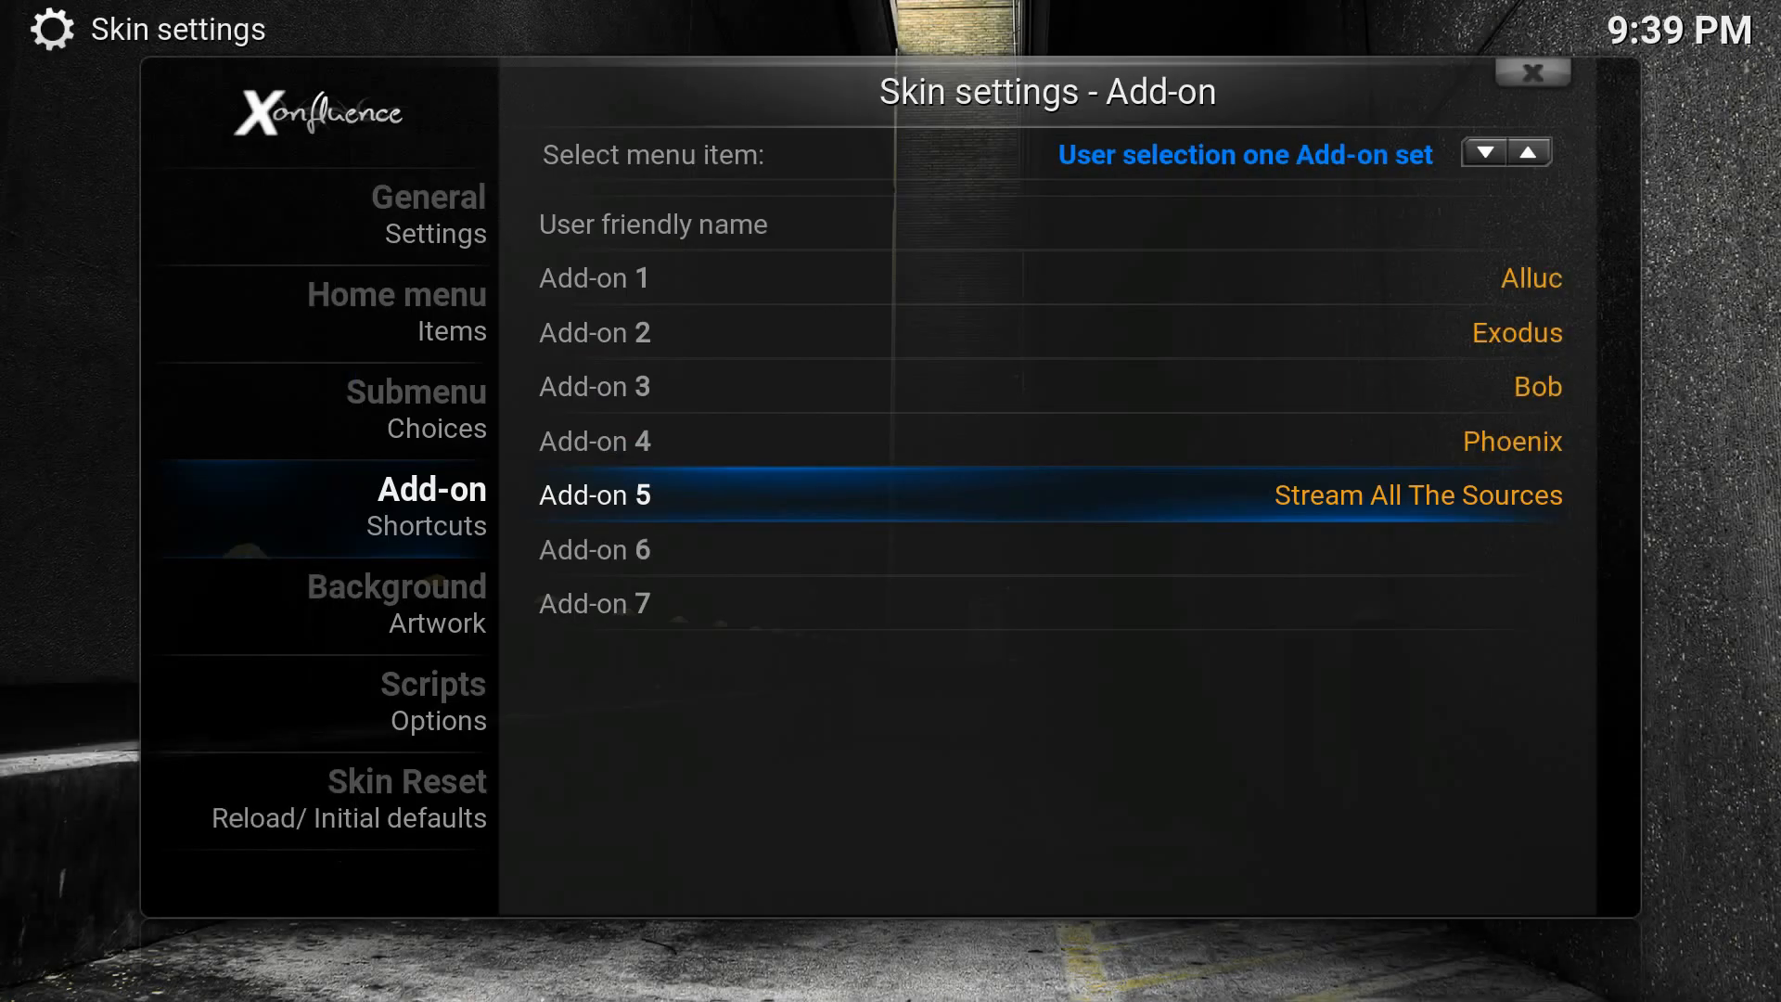
key(Return)
Assign the video add-on Royal We to Add-on 6 and keep its name as the label.
key(Up)
key(Up)
key(Up)
key(Up)
key(Down)
key(Down)
key(Down)
key(Down)
key(Down)
key(Return)
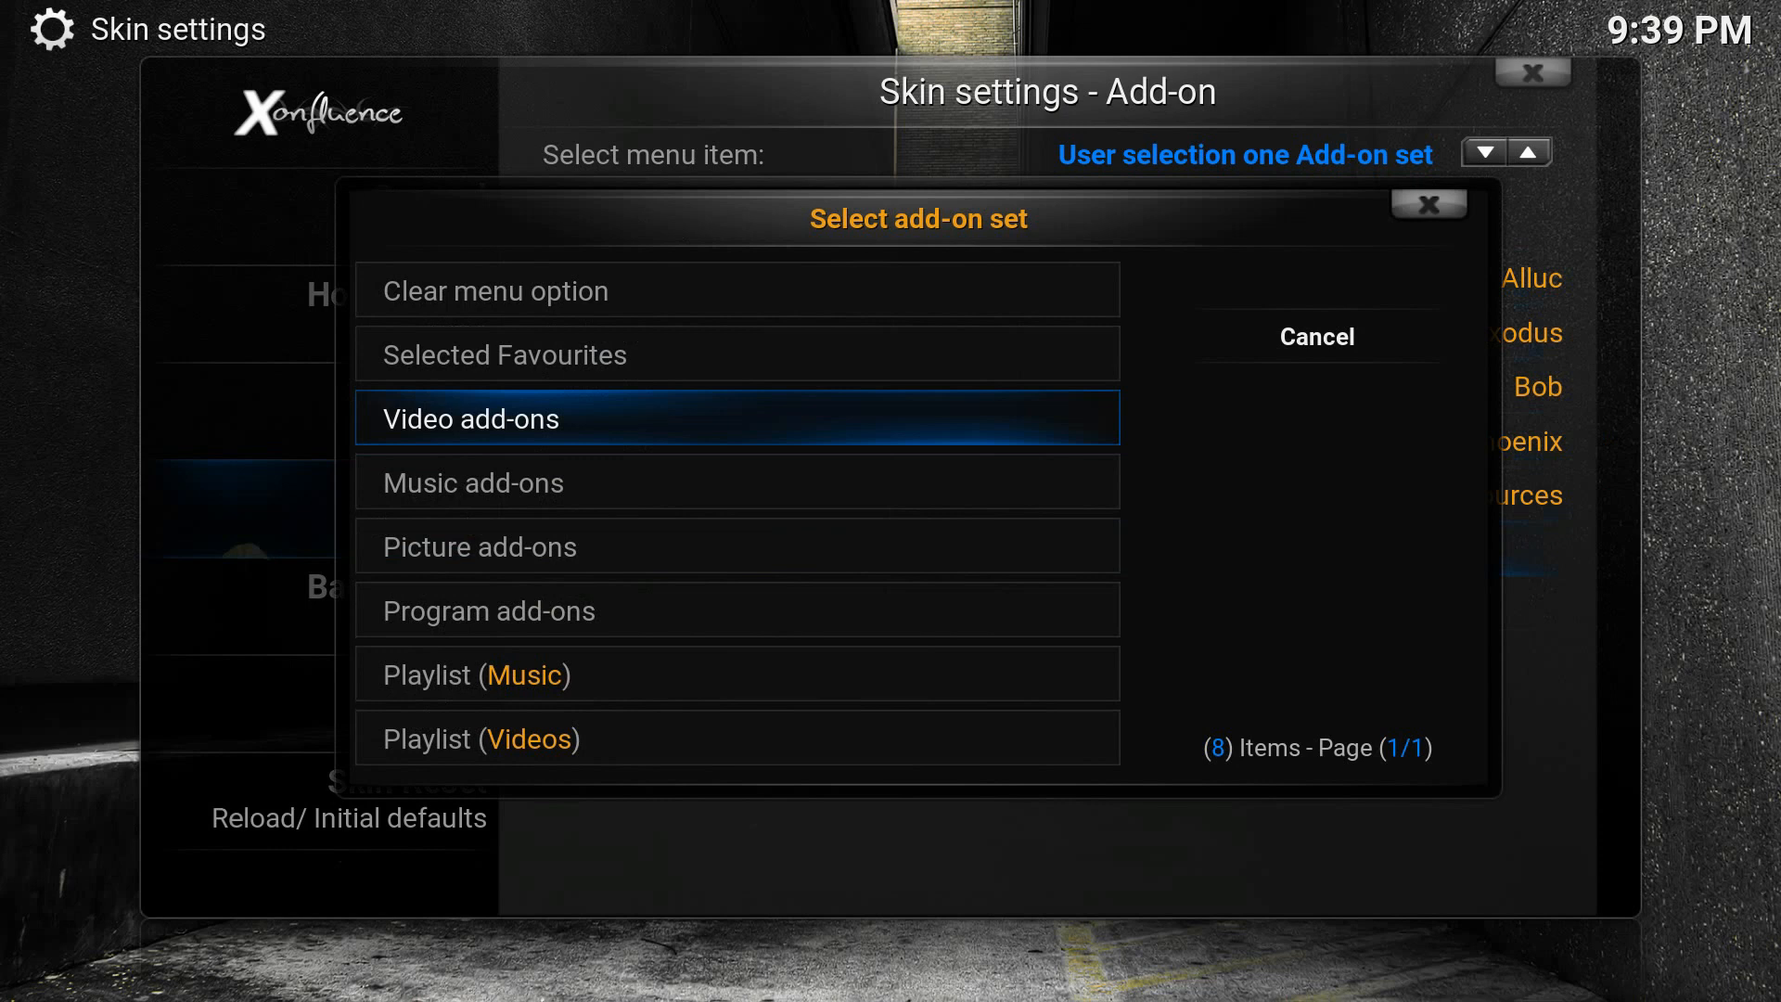
key(Return)
key(Up)
key(Up)
key(Up)
key(Up)
key(Up)
key(Up)
key(Up)
key(Up)
key(Down)
key(Down)
key(Return)
key(Return)
Assign the video add-on Specto Fork to Add-on 7.
key(Down)
key(Return)
key(Return)
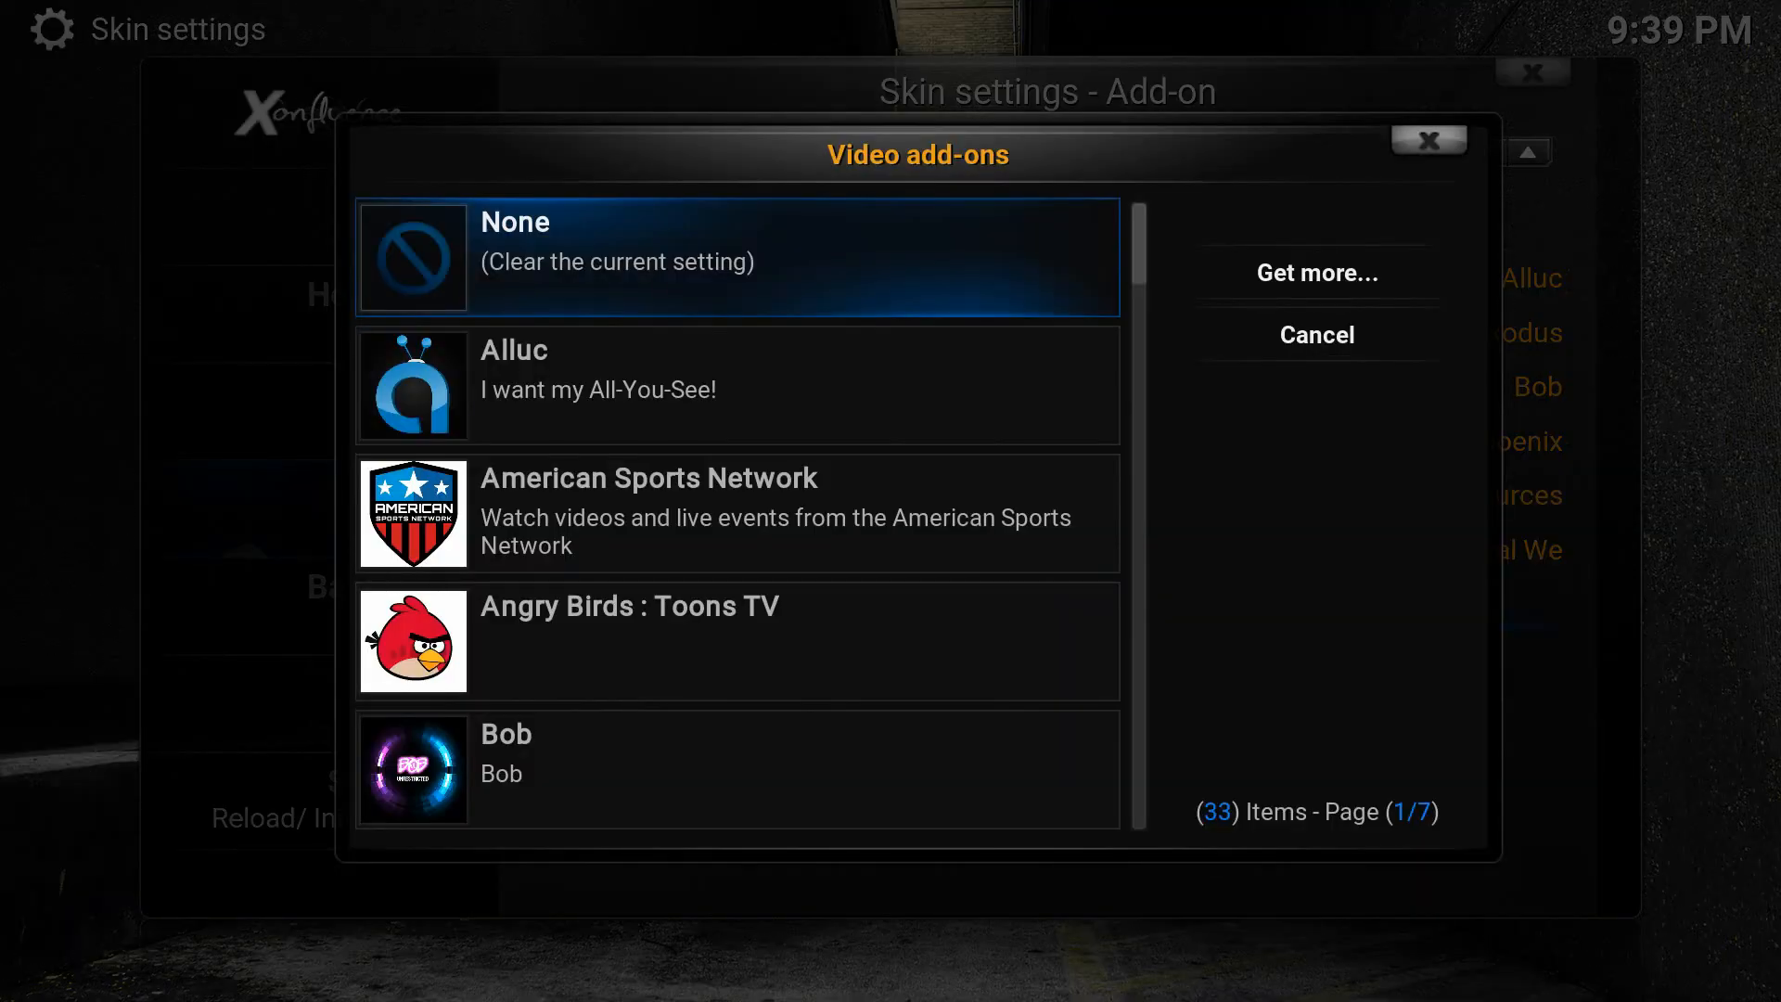
key(Down)
key(Down)
key(Down)
key(Down)
key(Down)
key(Down)
key(Down)
key(Down)
key(Down)
key(Down)
key(Down)
key(Down)
key(Down)
key(Down)
key(Down)
key(Down)
key(Down)
key(Down)
key(Down)
key(Down)
key(Down)
key(Down)
key(Down)
key(Down)
key(Up)
key(Return)
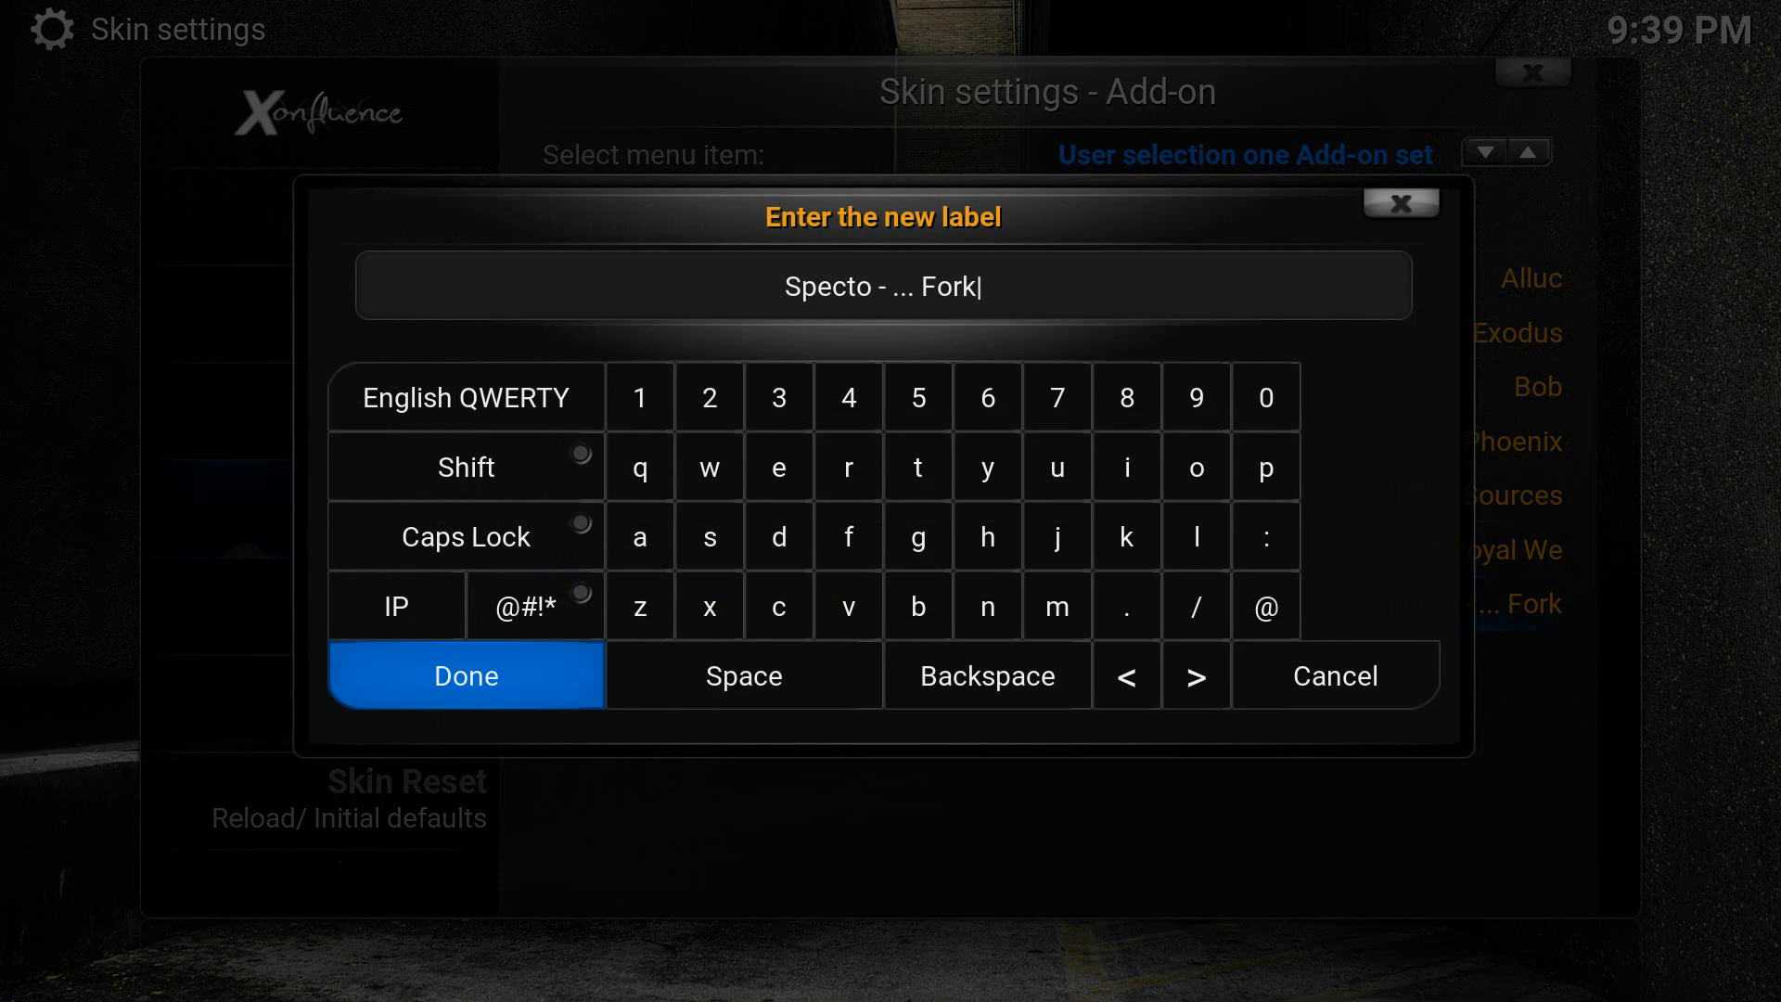
Shorten the label of Add-on 7 to Specto.
key(BackSpace)
key(BackSpace)
key(BackSpace)
key(BackSpace)
key(BackSpace)
key(BackSpace)
key(BackSpace)
key(BackSpace)
key(BackSpace)
key(BackSpace)
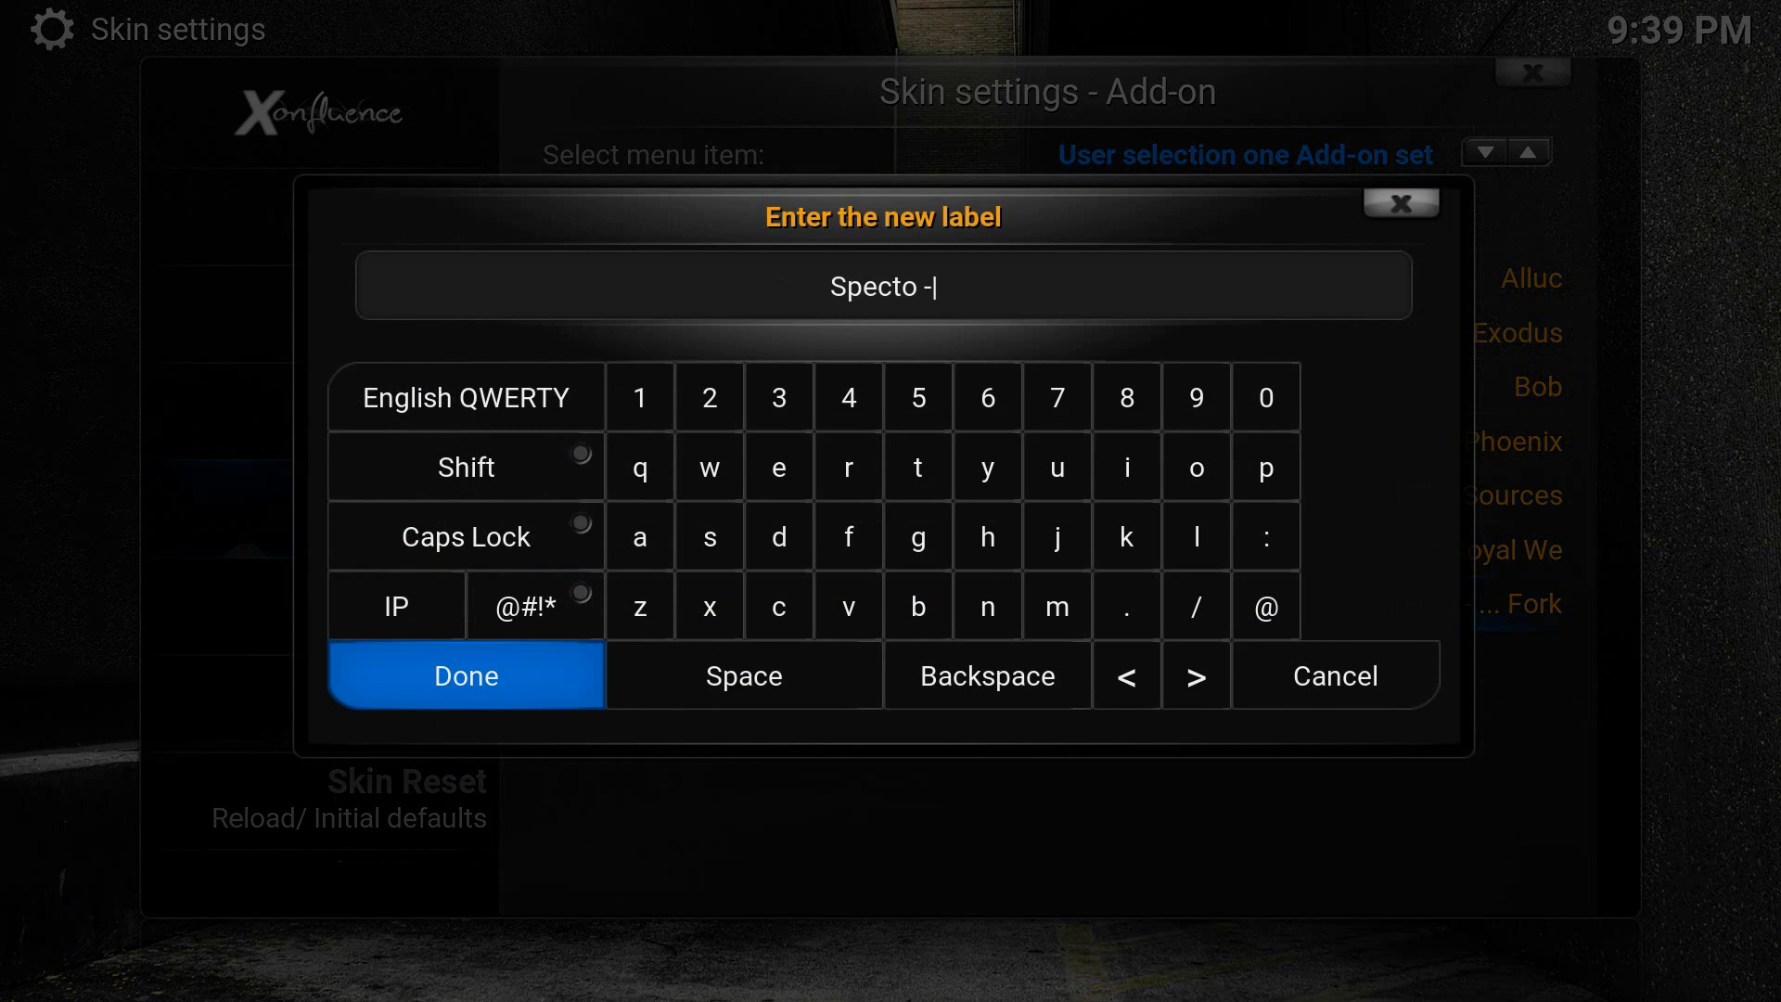
key(Return)
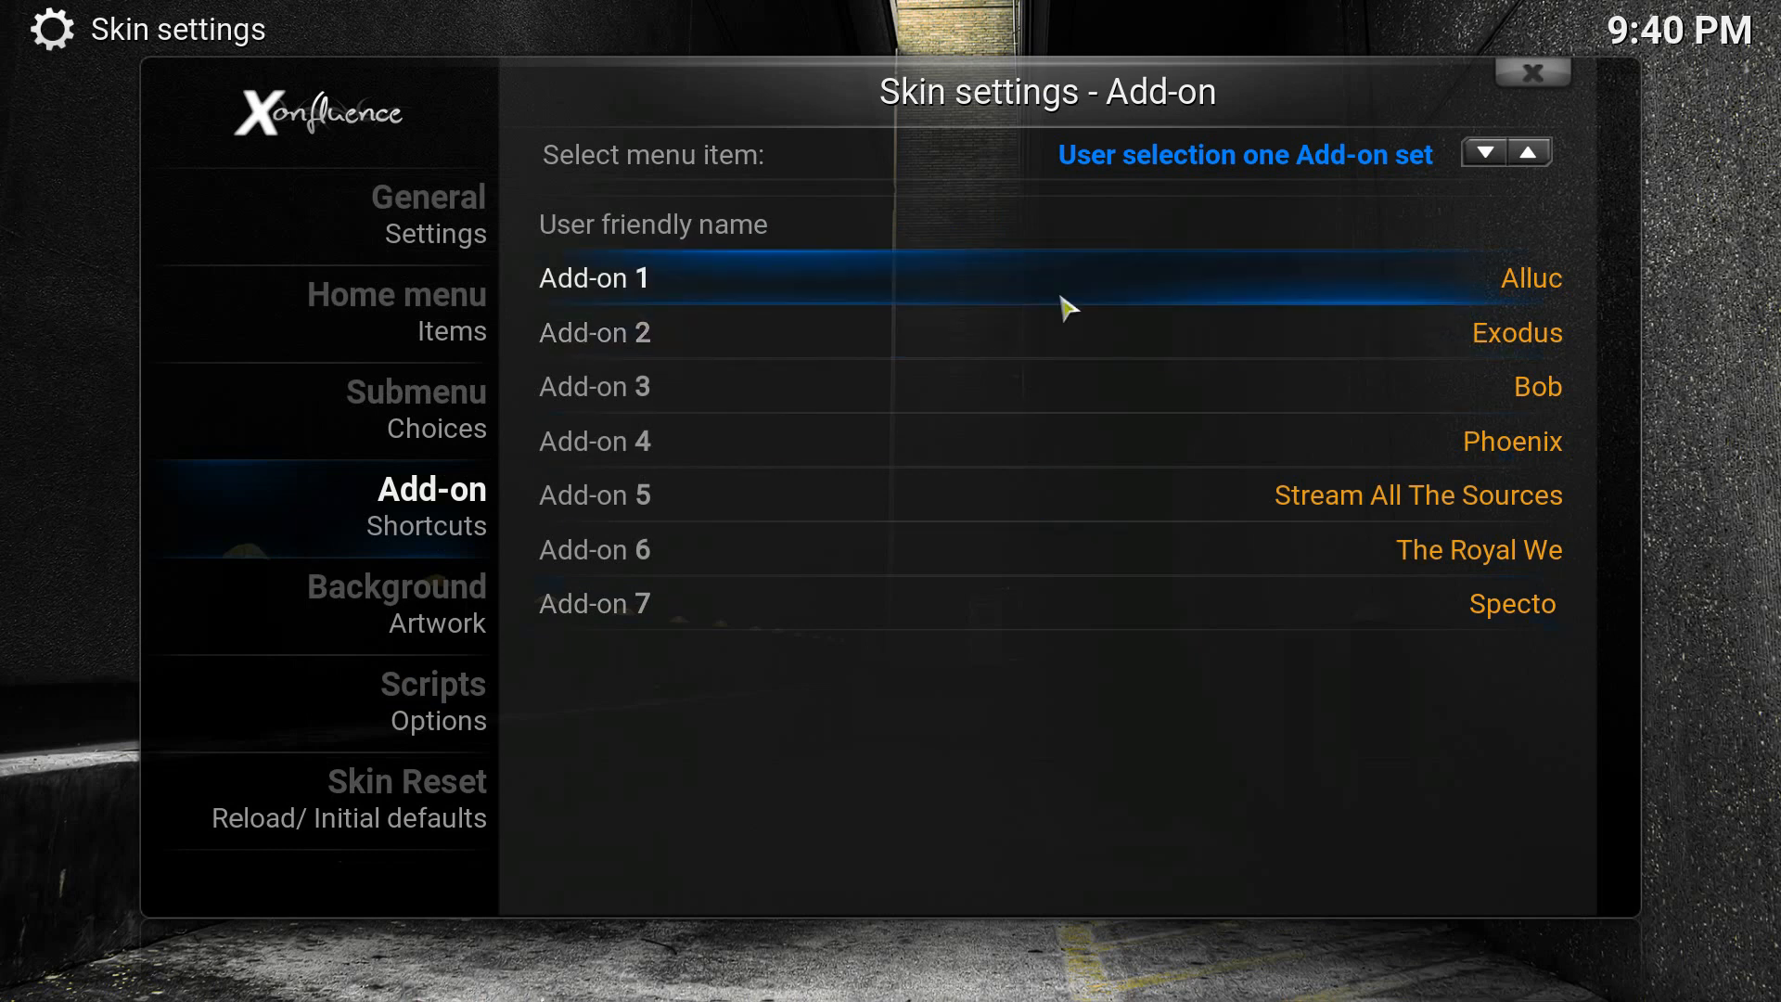
Set the user friendly name of the User selection one add-on set to movies.
click(859, 251)
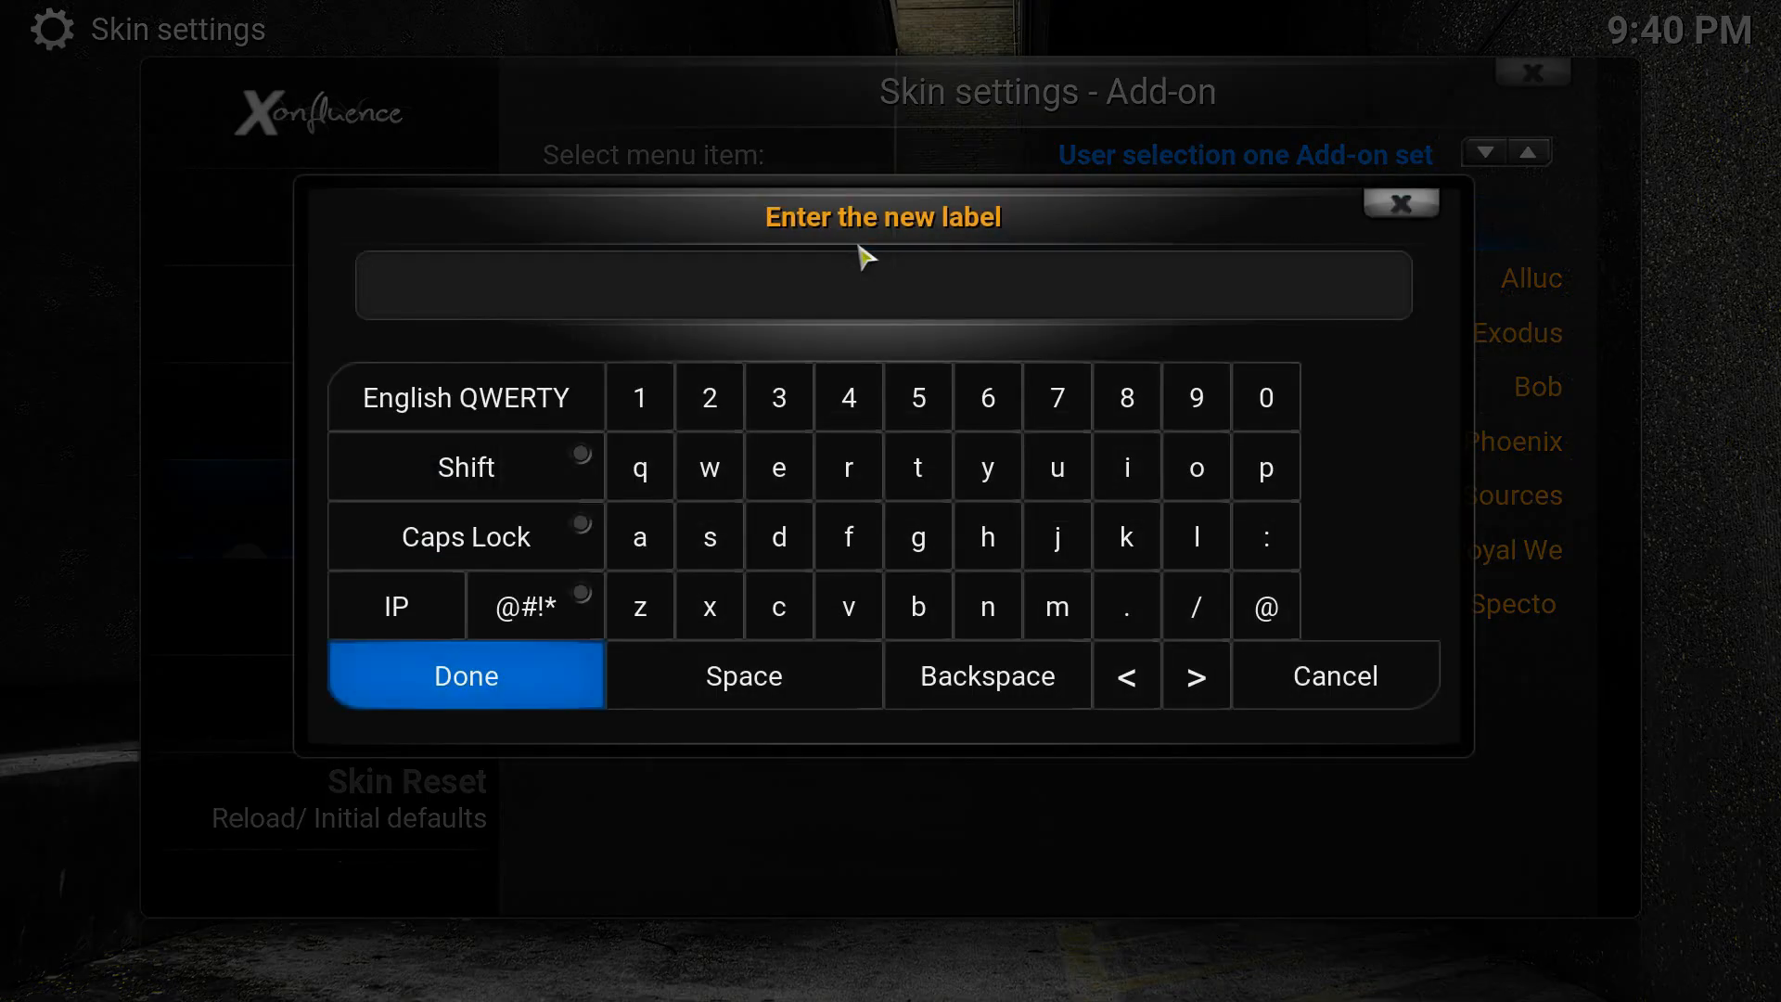
text(movies)
key(Return)
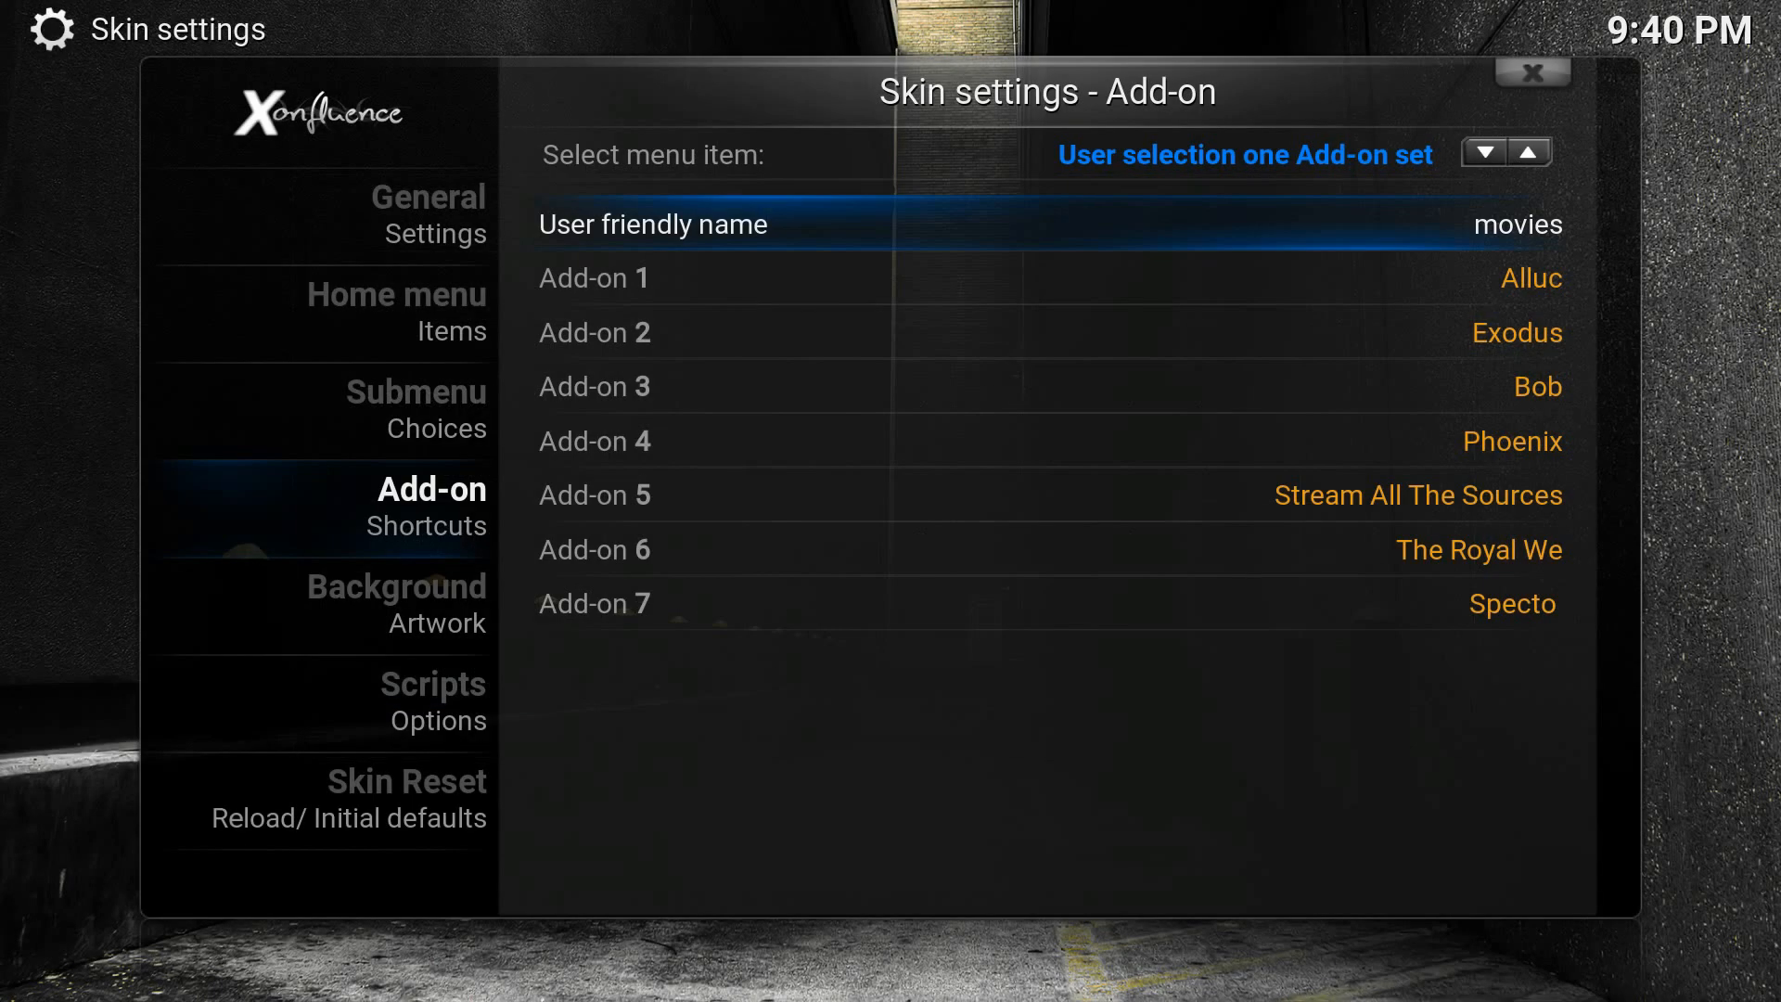
Assign the movies add-on set to Menu item 1 in the home menu settings.
key(Down)
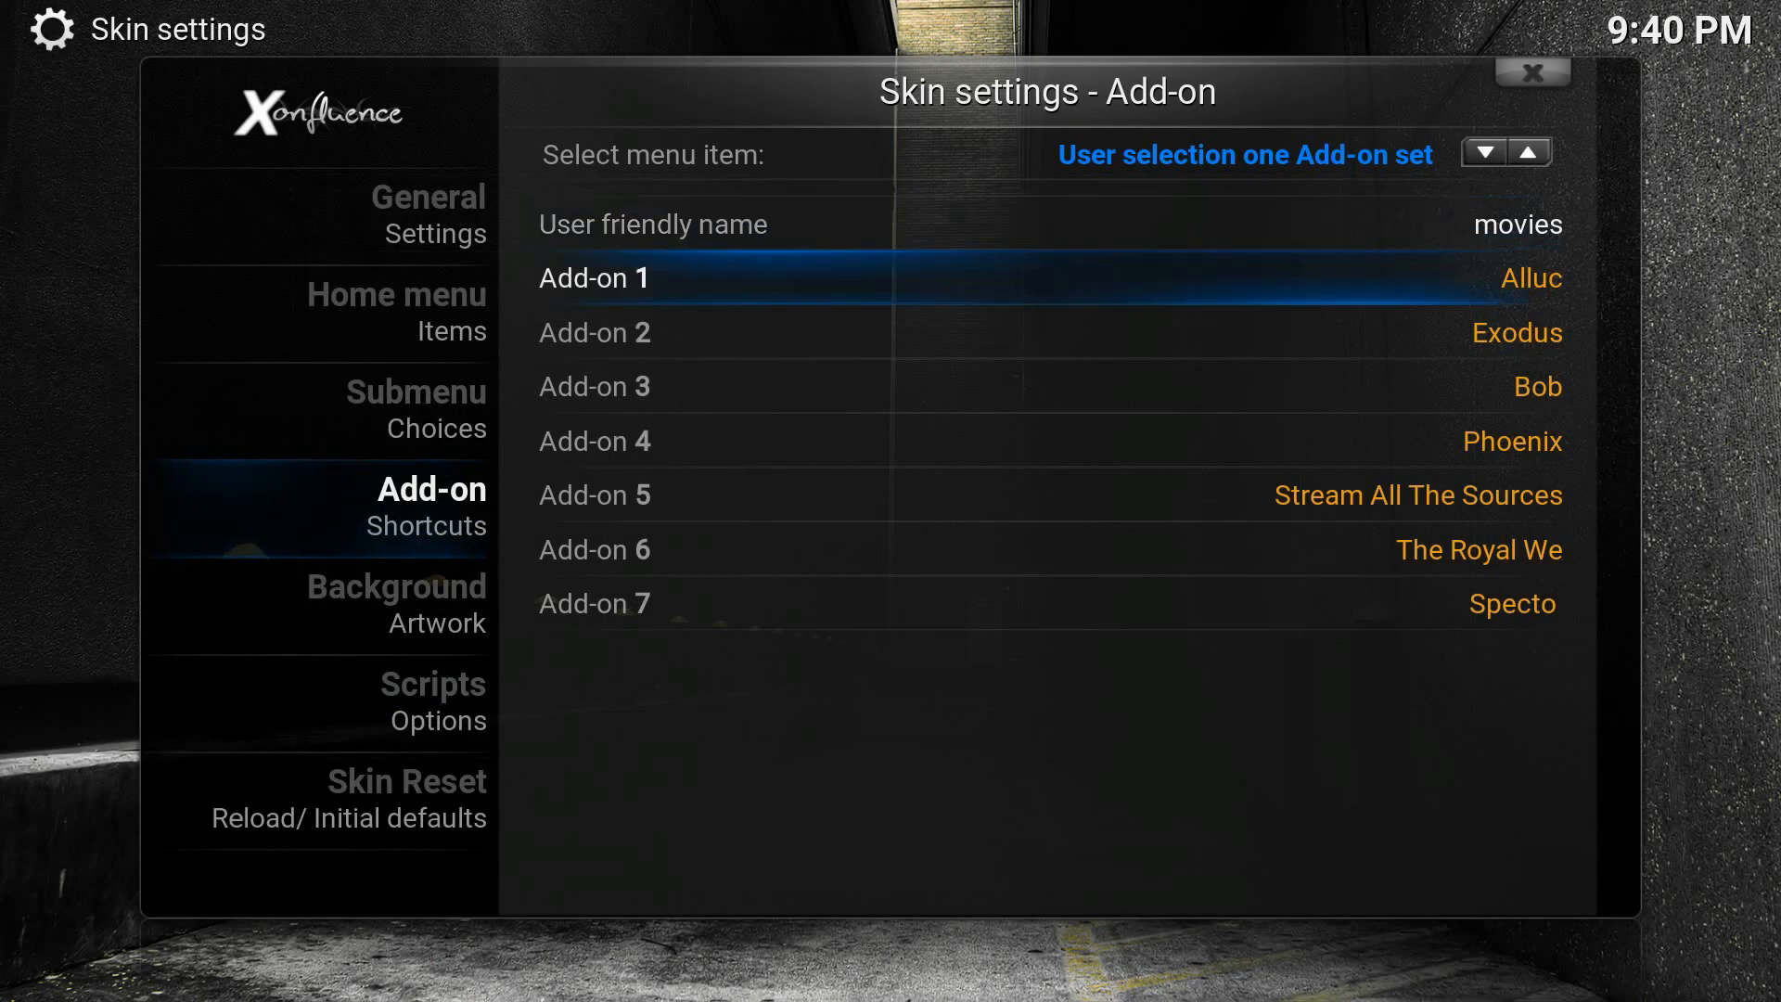
key(Down)
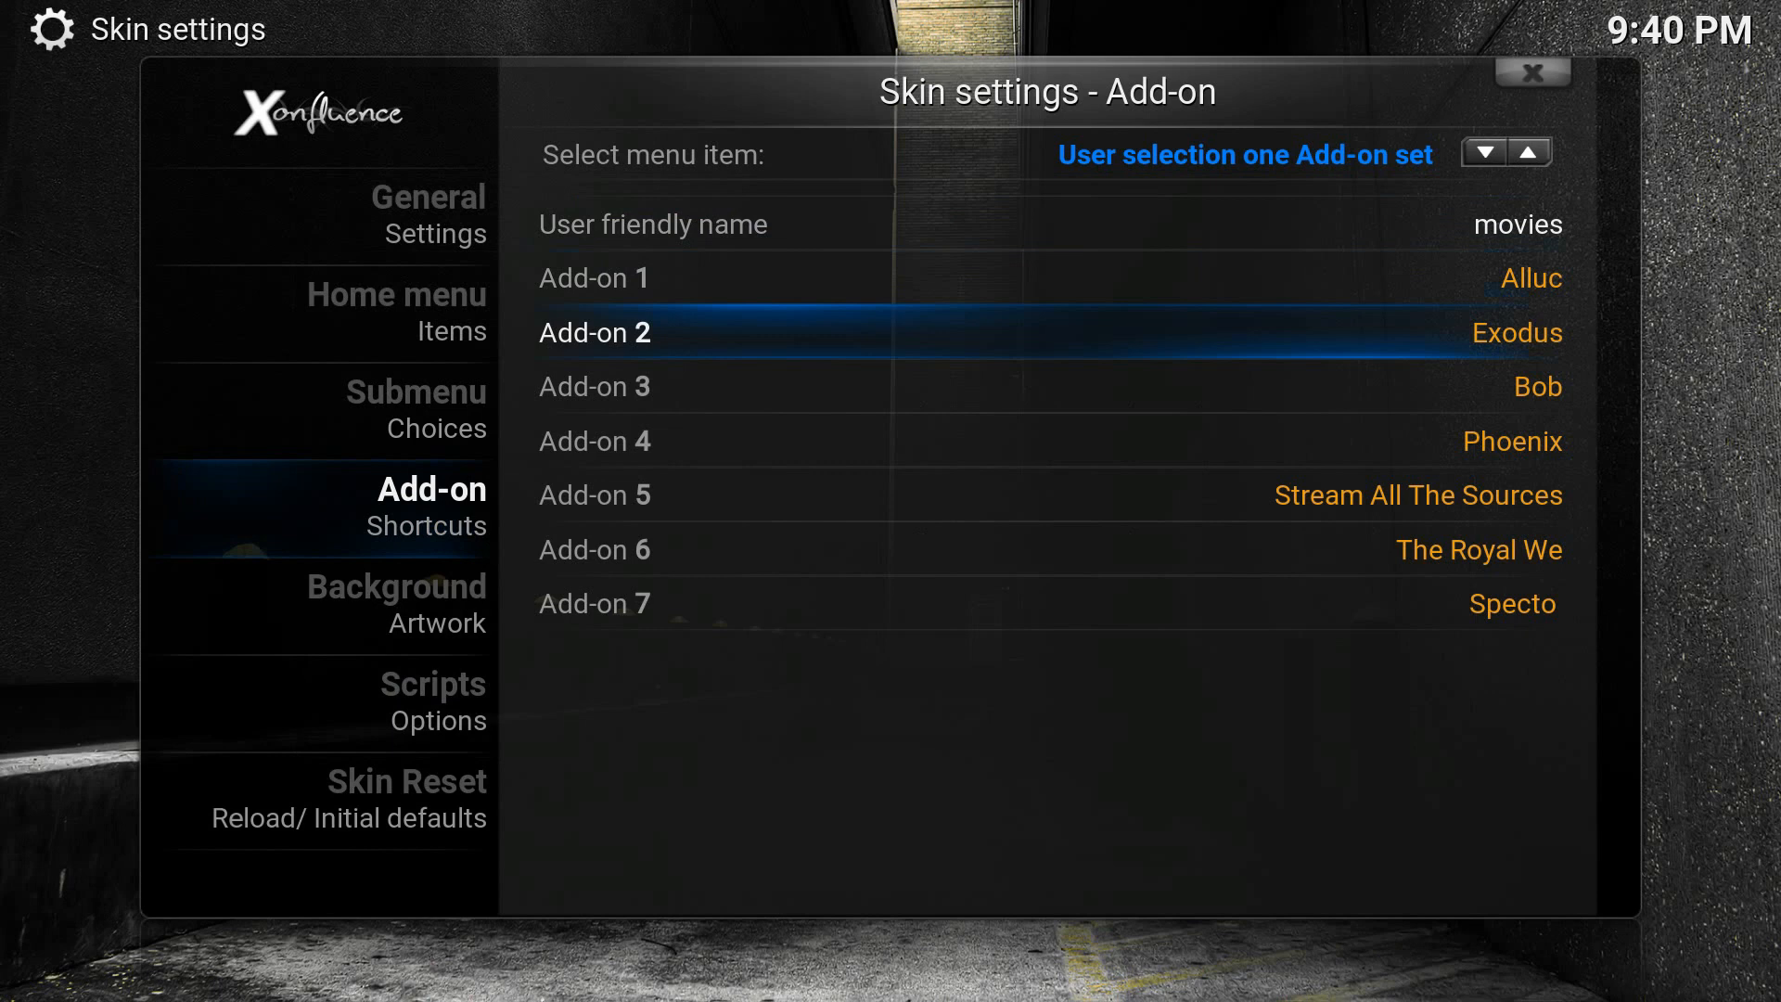
key(Left)
key(Up)
key(Up)
key(Right)
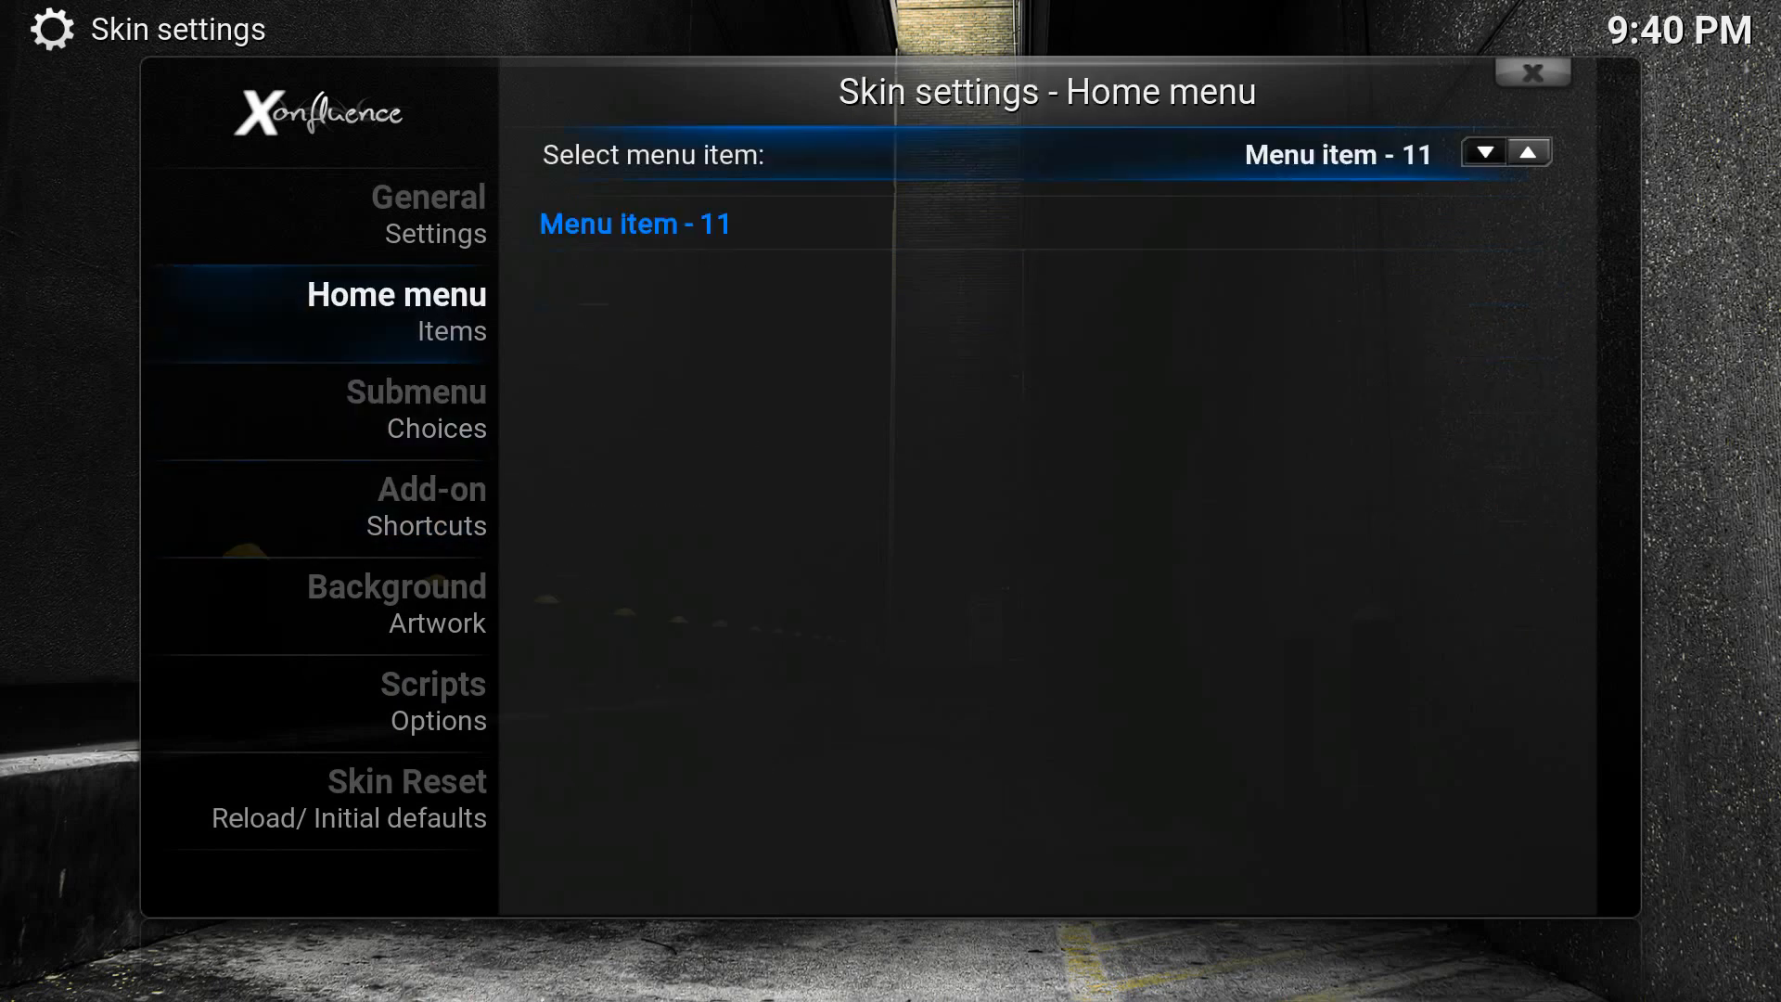
key(Left)
key(Left)
key(Left)
key(Left)
key(Left)
key(Left)
key(Left)
key(Left)
key(Left)
key(Left)
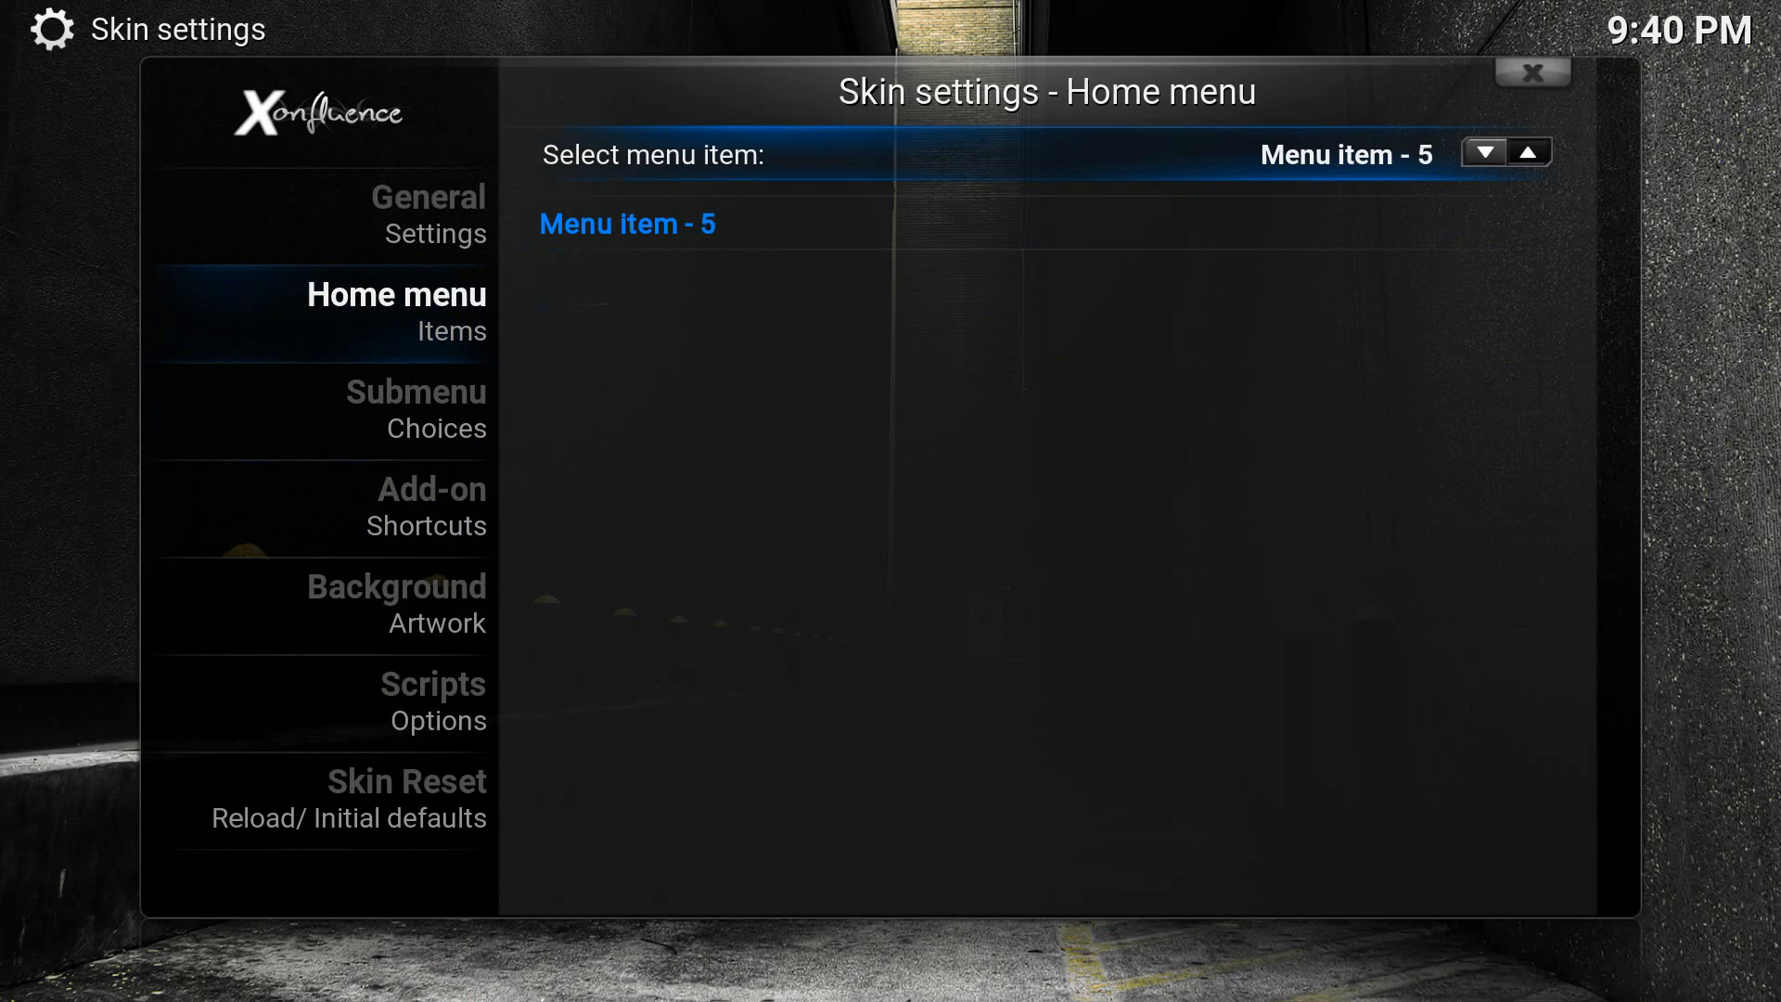
key(Down)
key(Down)
key(Down)
key(Down)
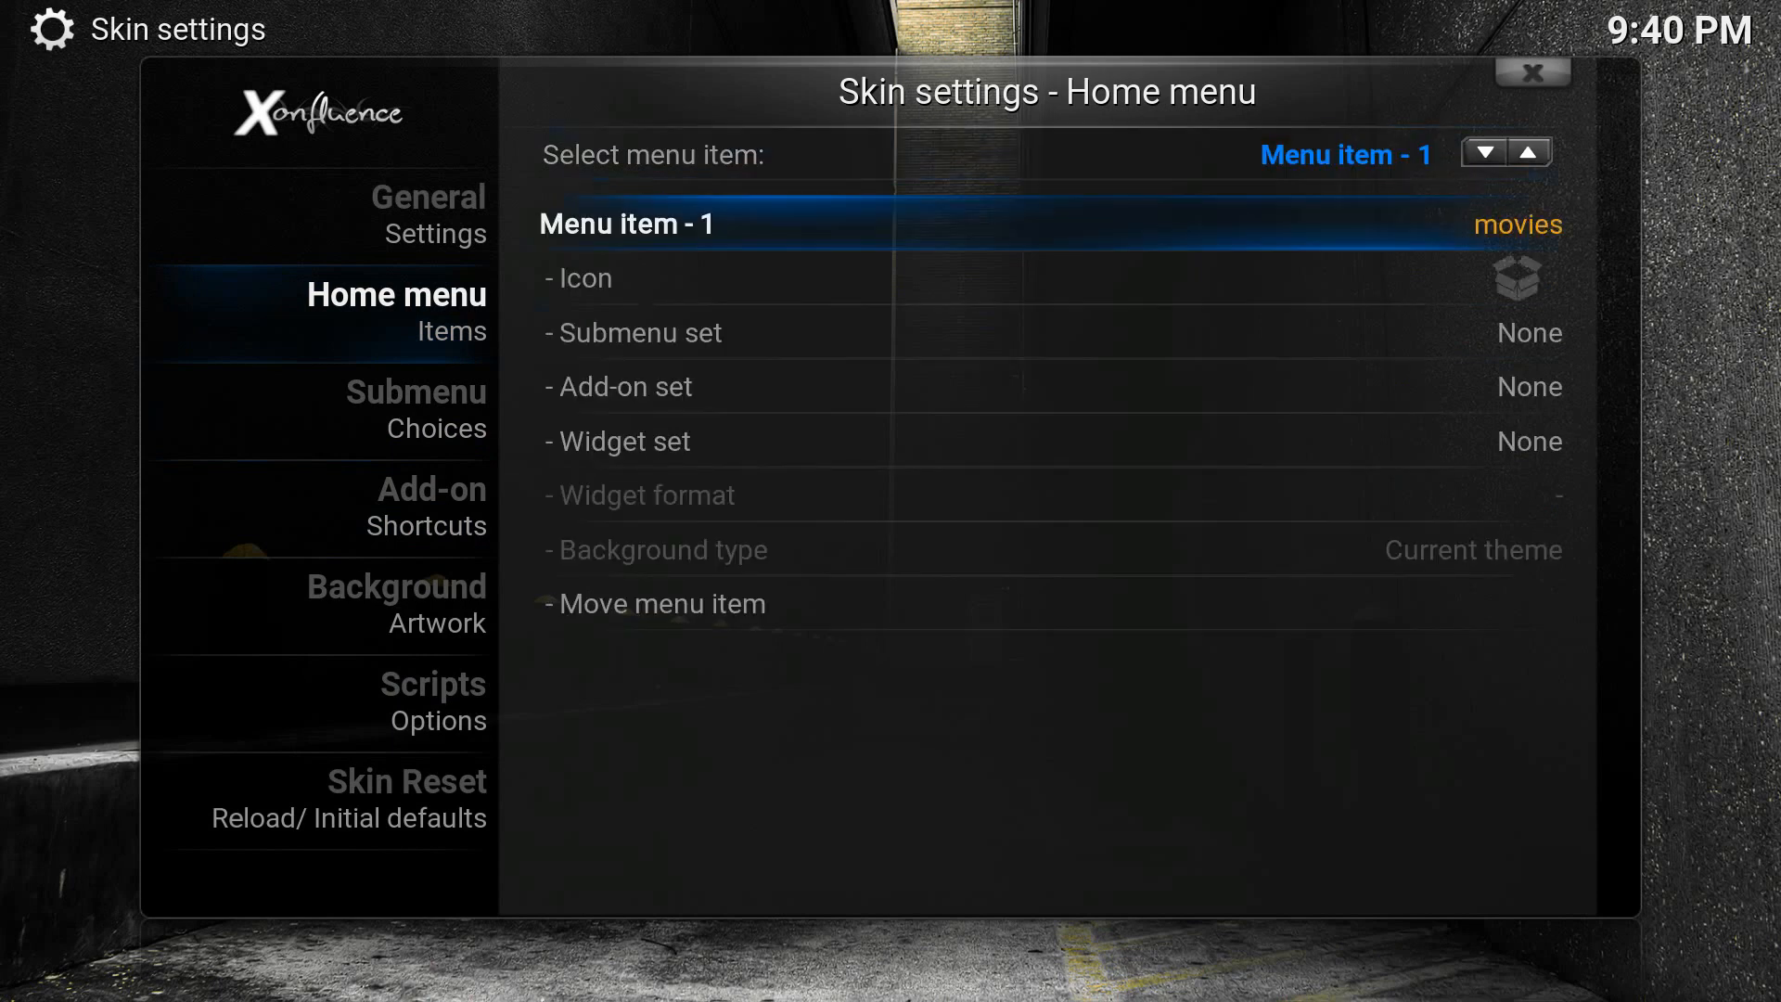
key(Down)
key(Up)
key(Down)
key(Up)
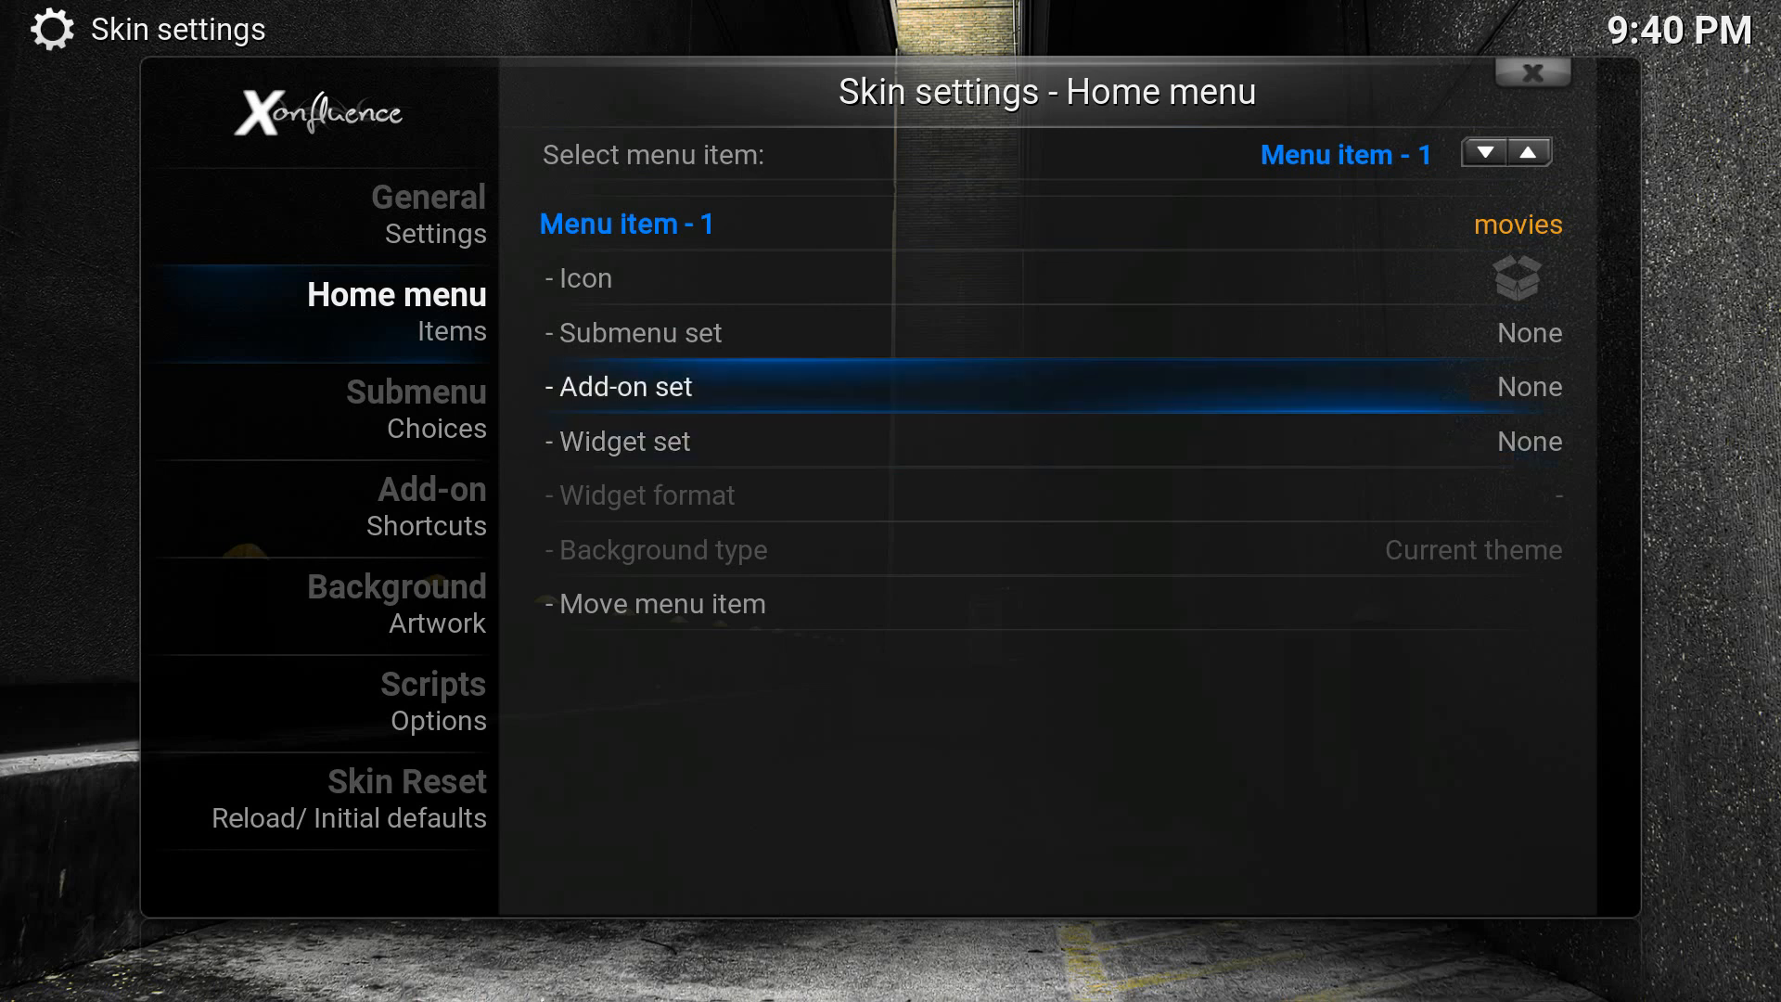
key(Return)
key(Down)
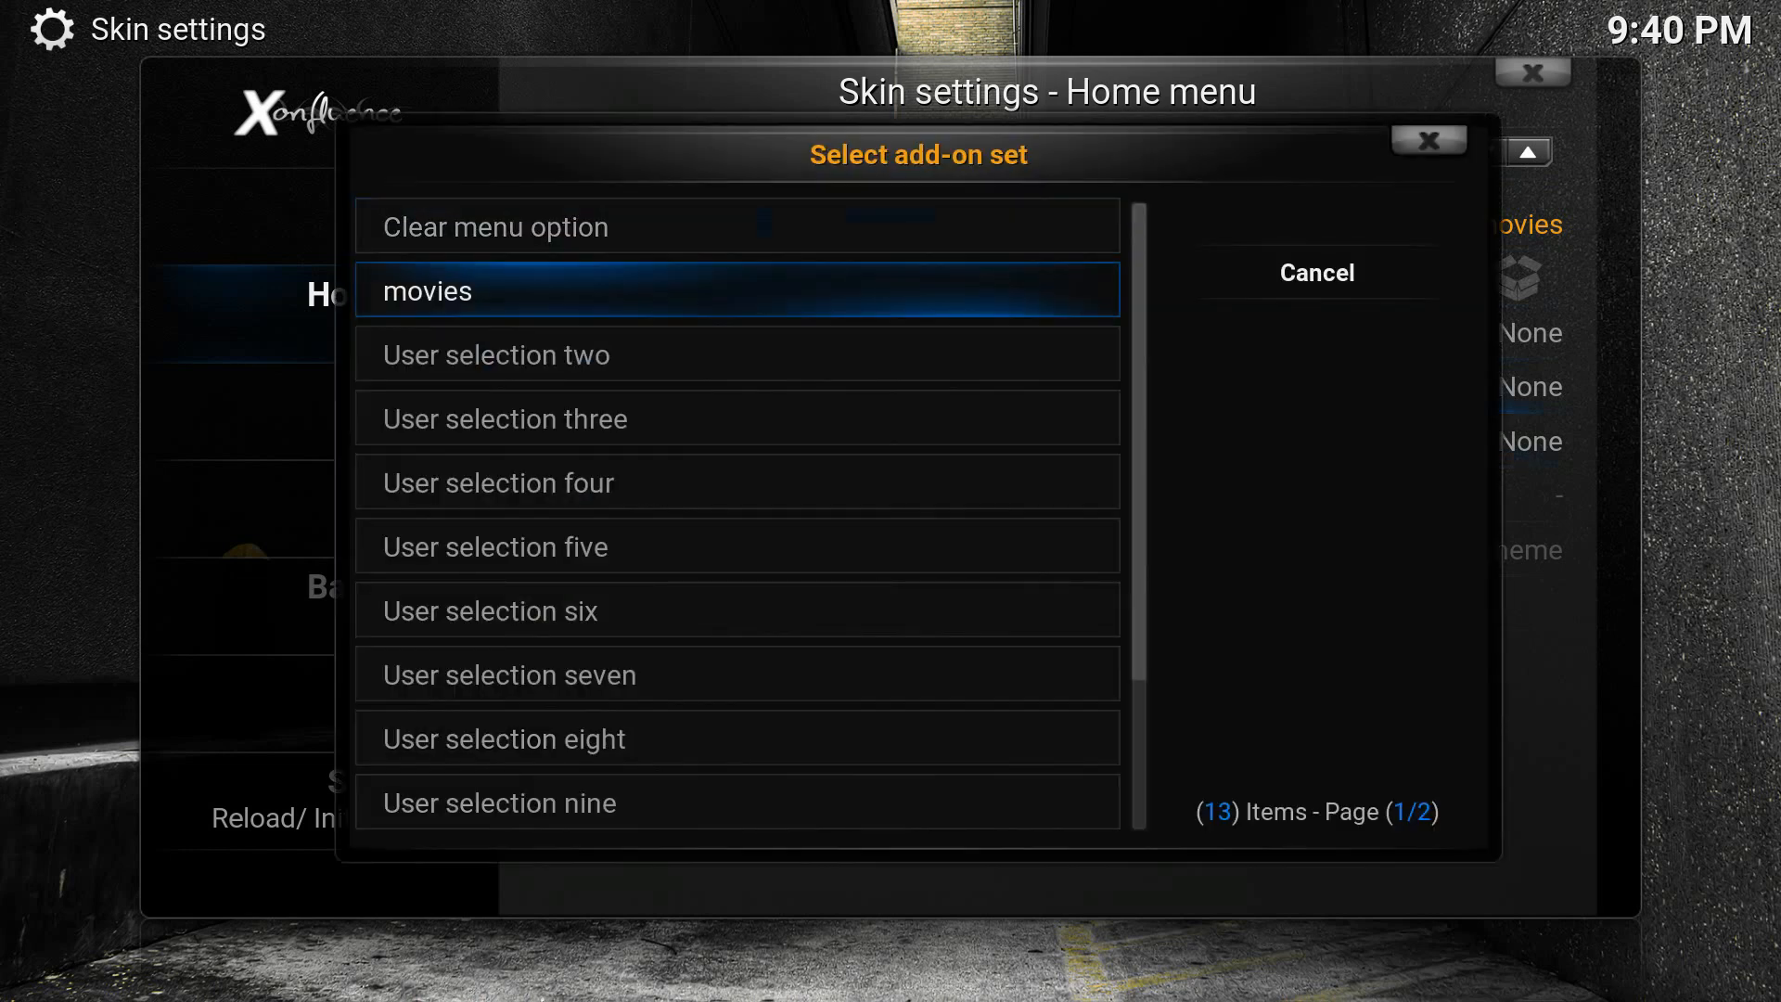
key(Return)
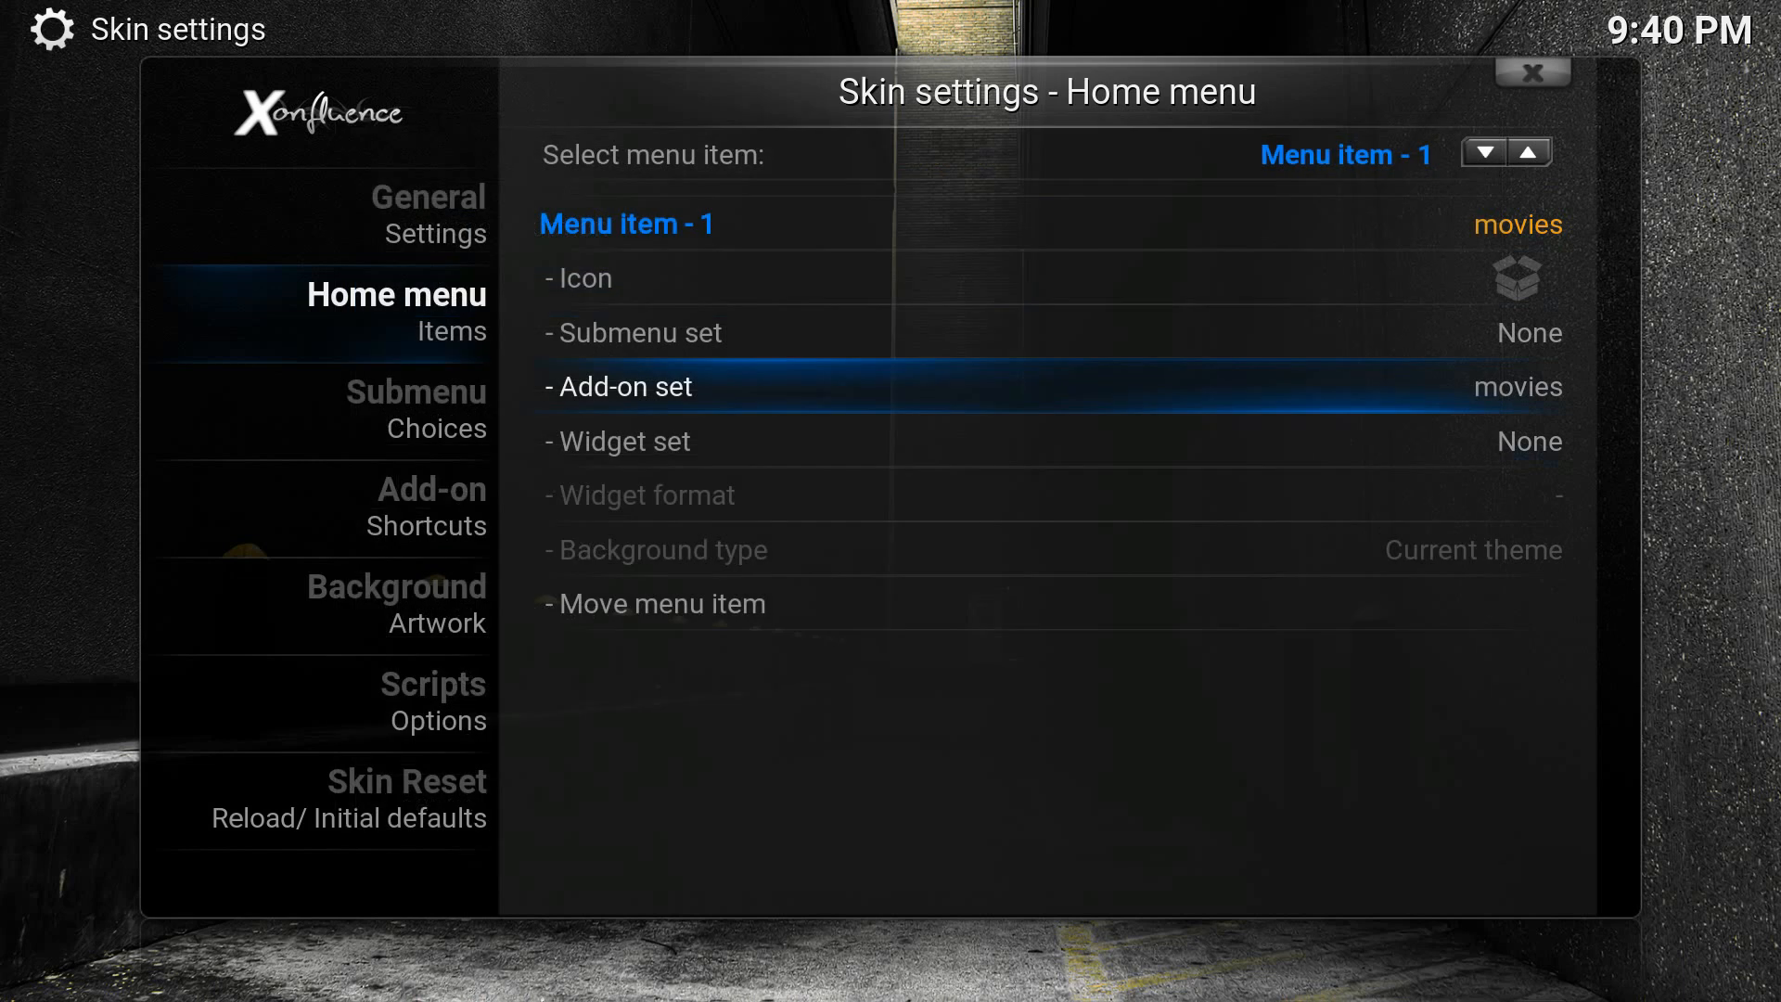
Return to the home screen and look through the add-on shortcuts under the movies menu item.
key(Escape)
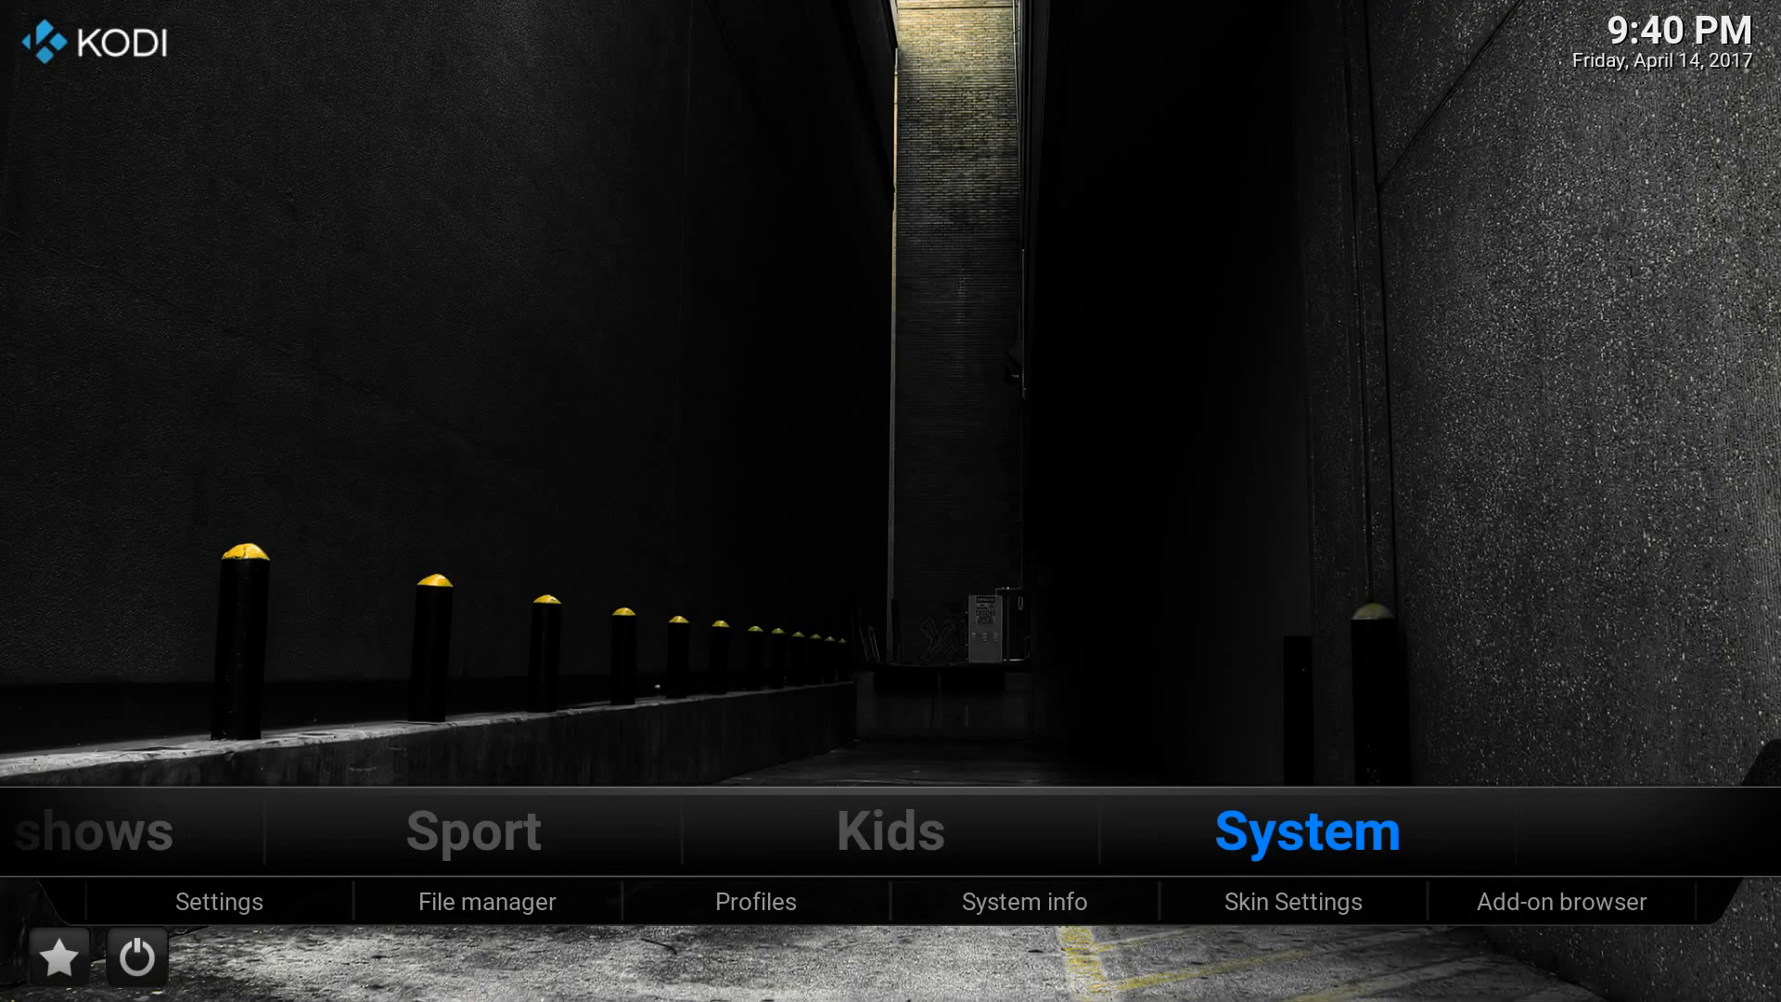
key(Left)
key(Left)
key(Left)
key(Left)
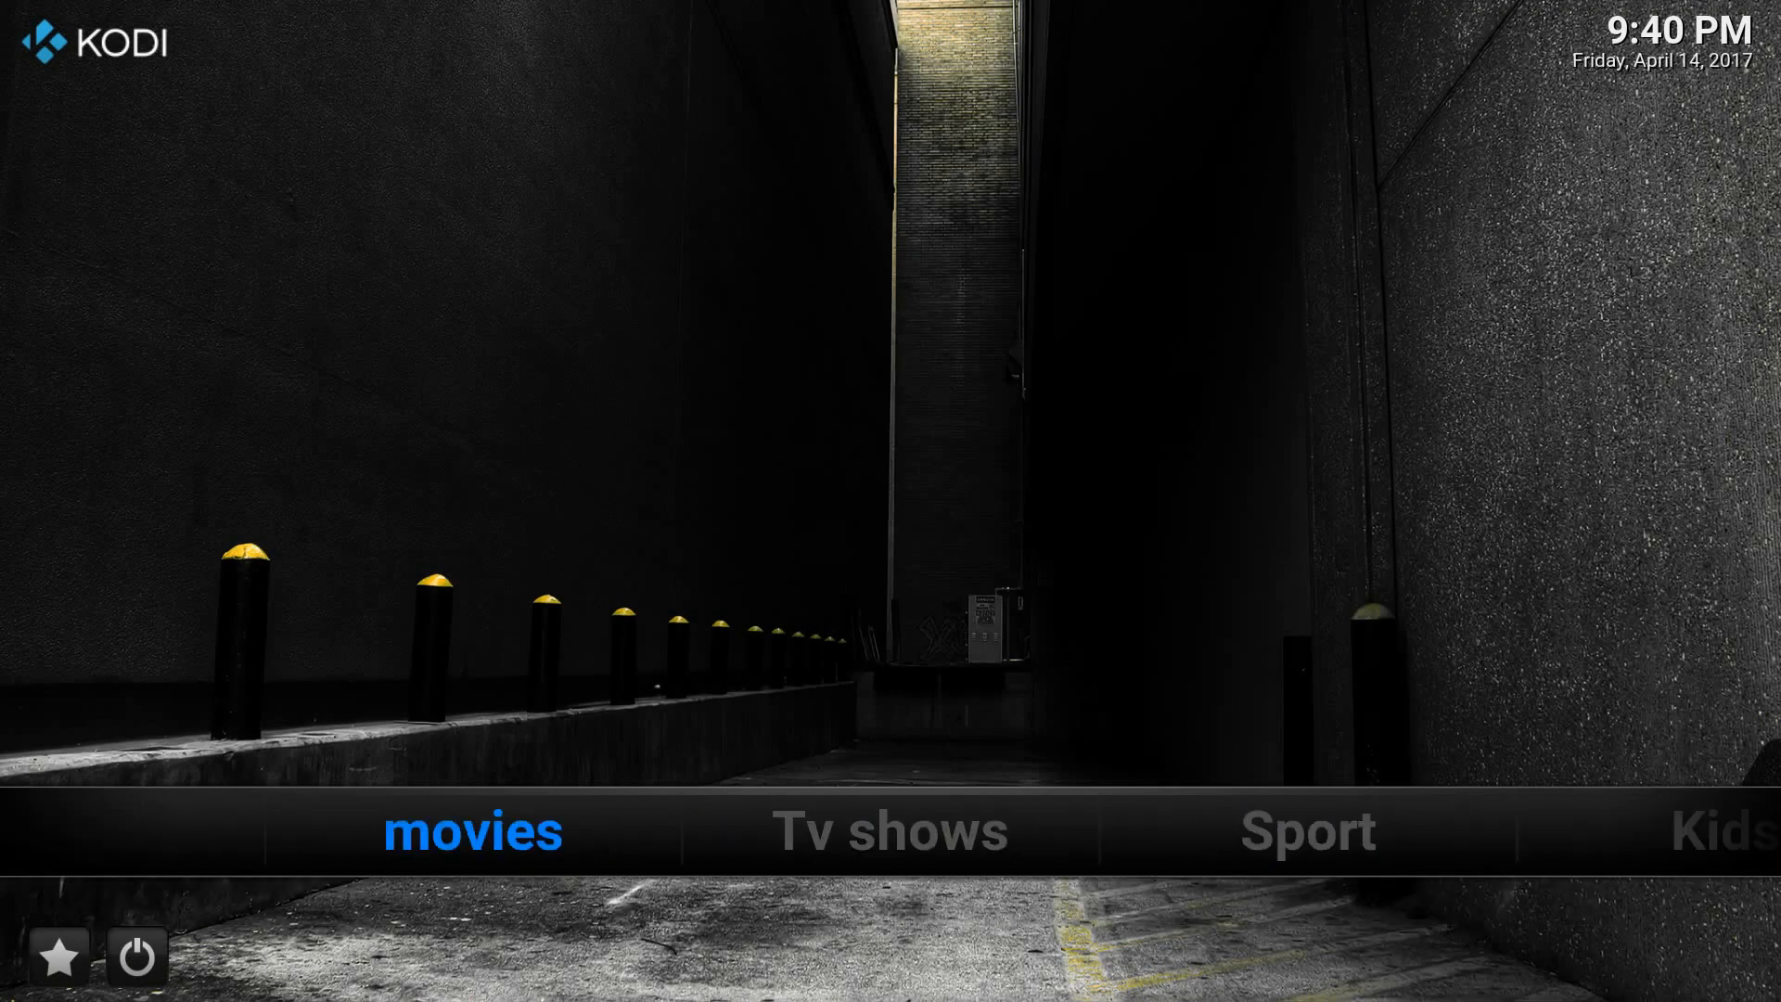
key(Up)
key(Right)
key(Right)
key(Right)
key(Right)
key(Right)
key(Right)
key(Left)
key(Left)
key(Left)
key(Left)
key(Left)
key(Left)
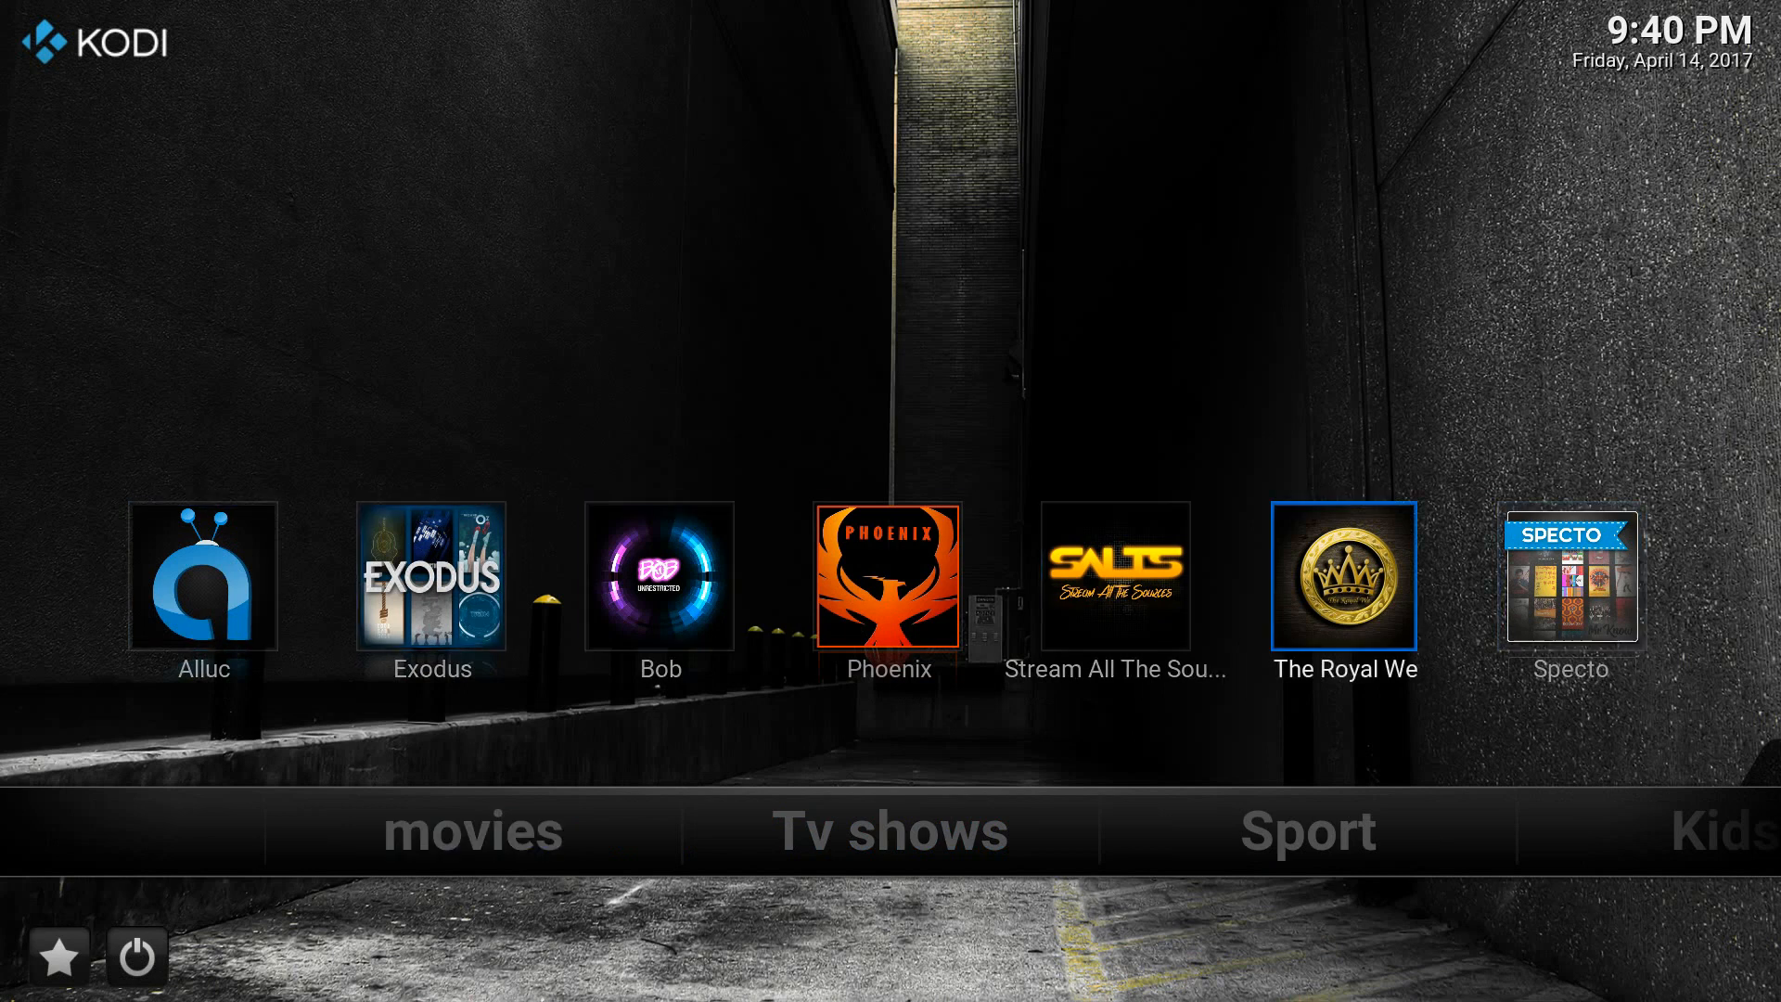
key(Right)
key(Right)
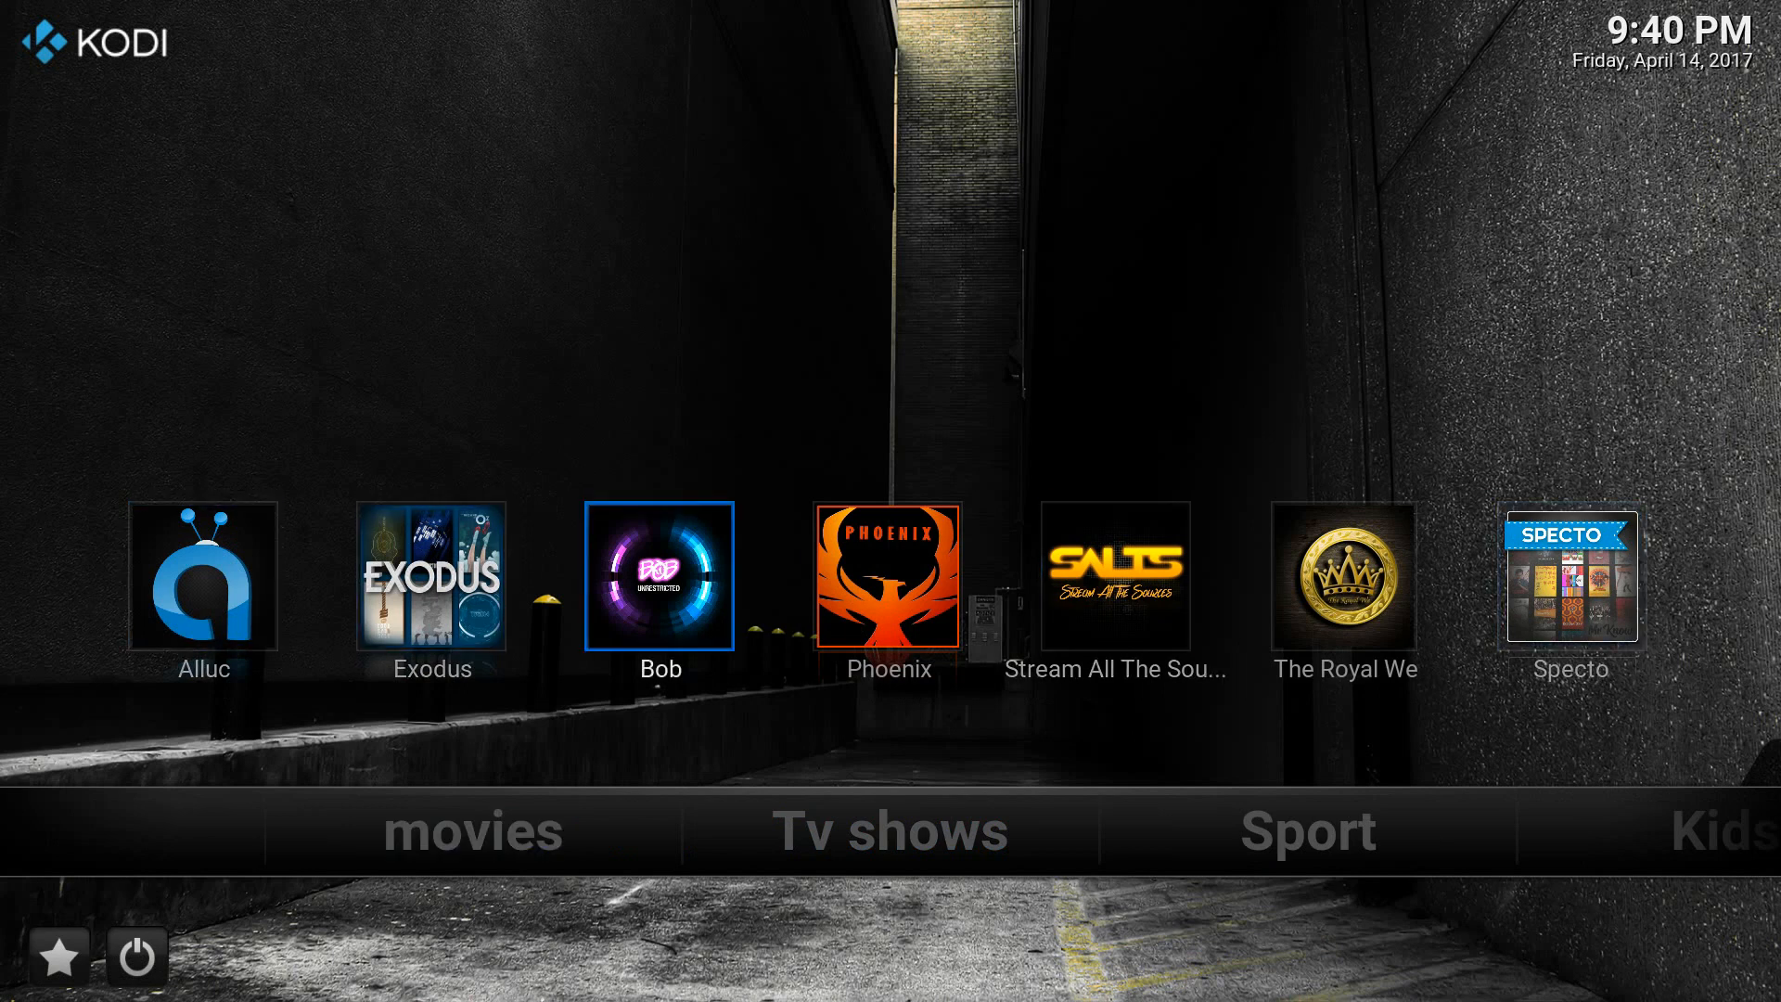
key(Left)
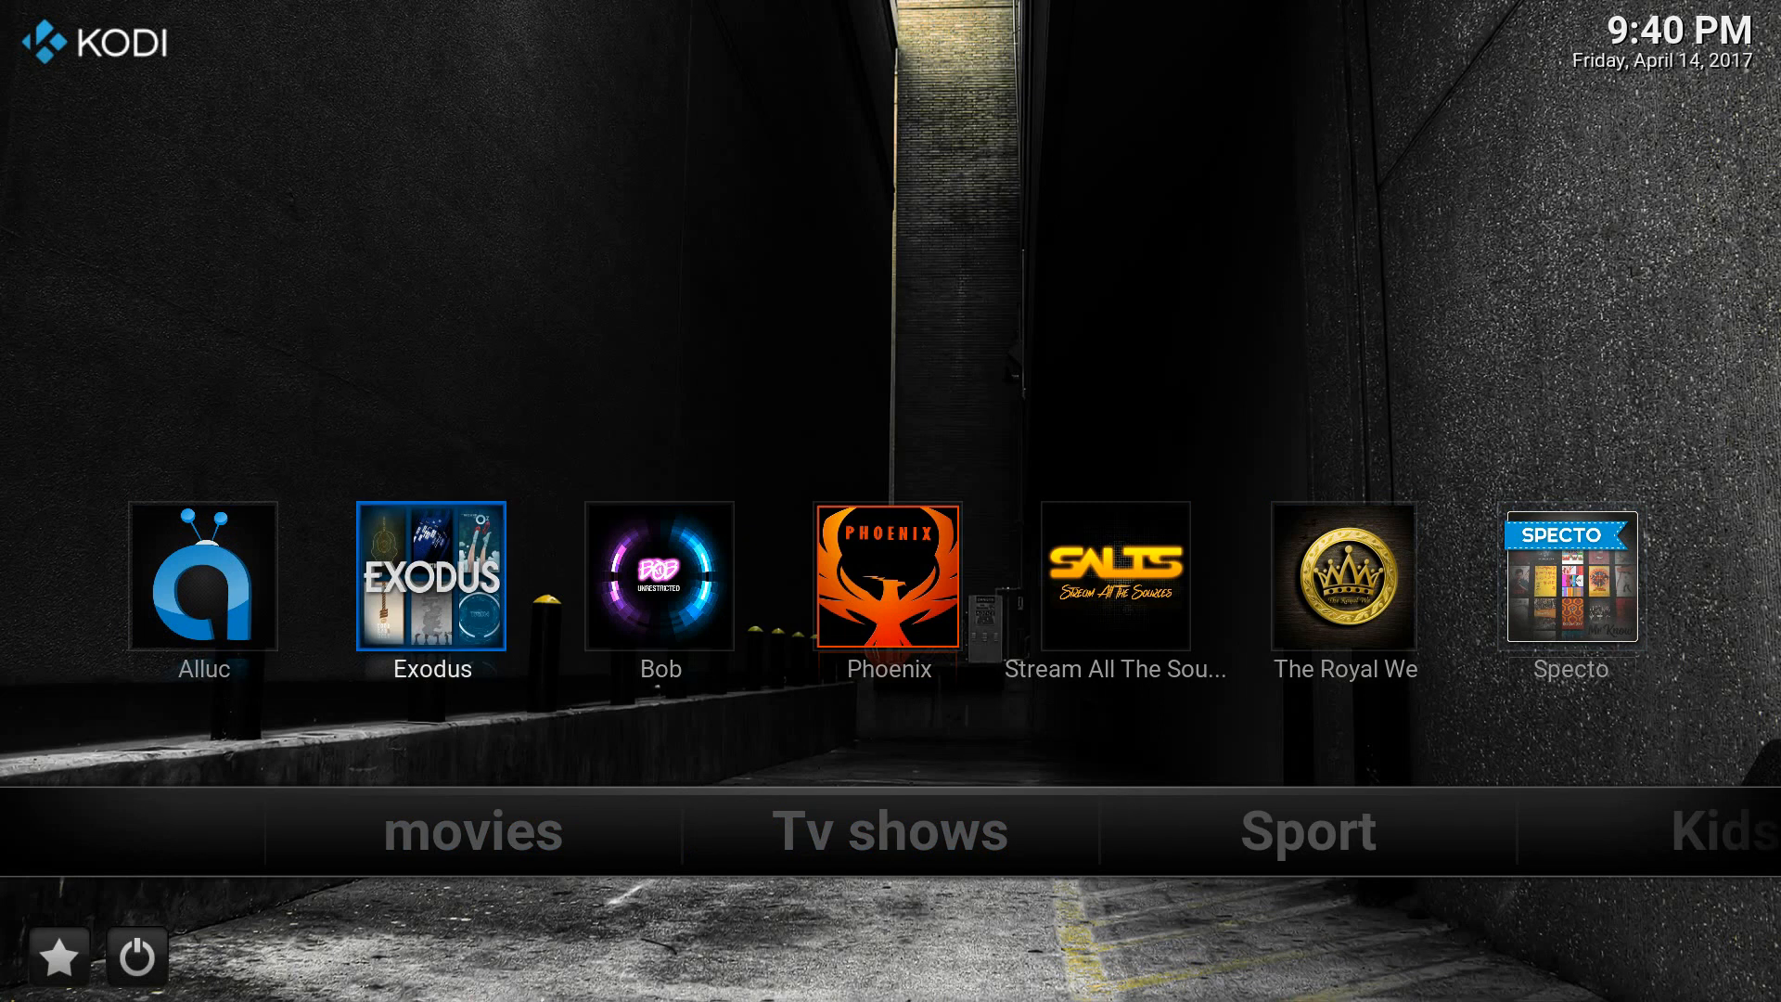
Launch Exodus from the movies shortcuts and look through its categories.
key(Return)
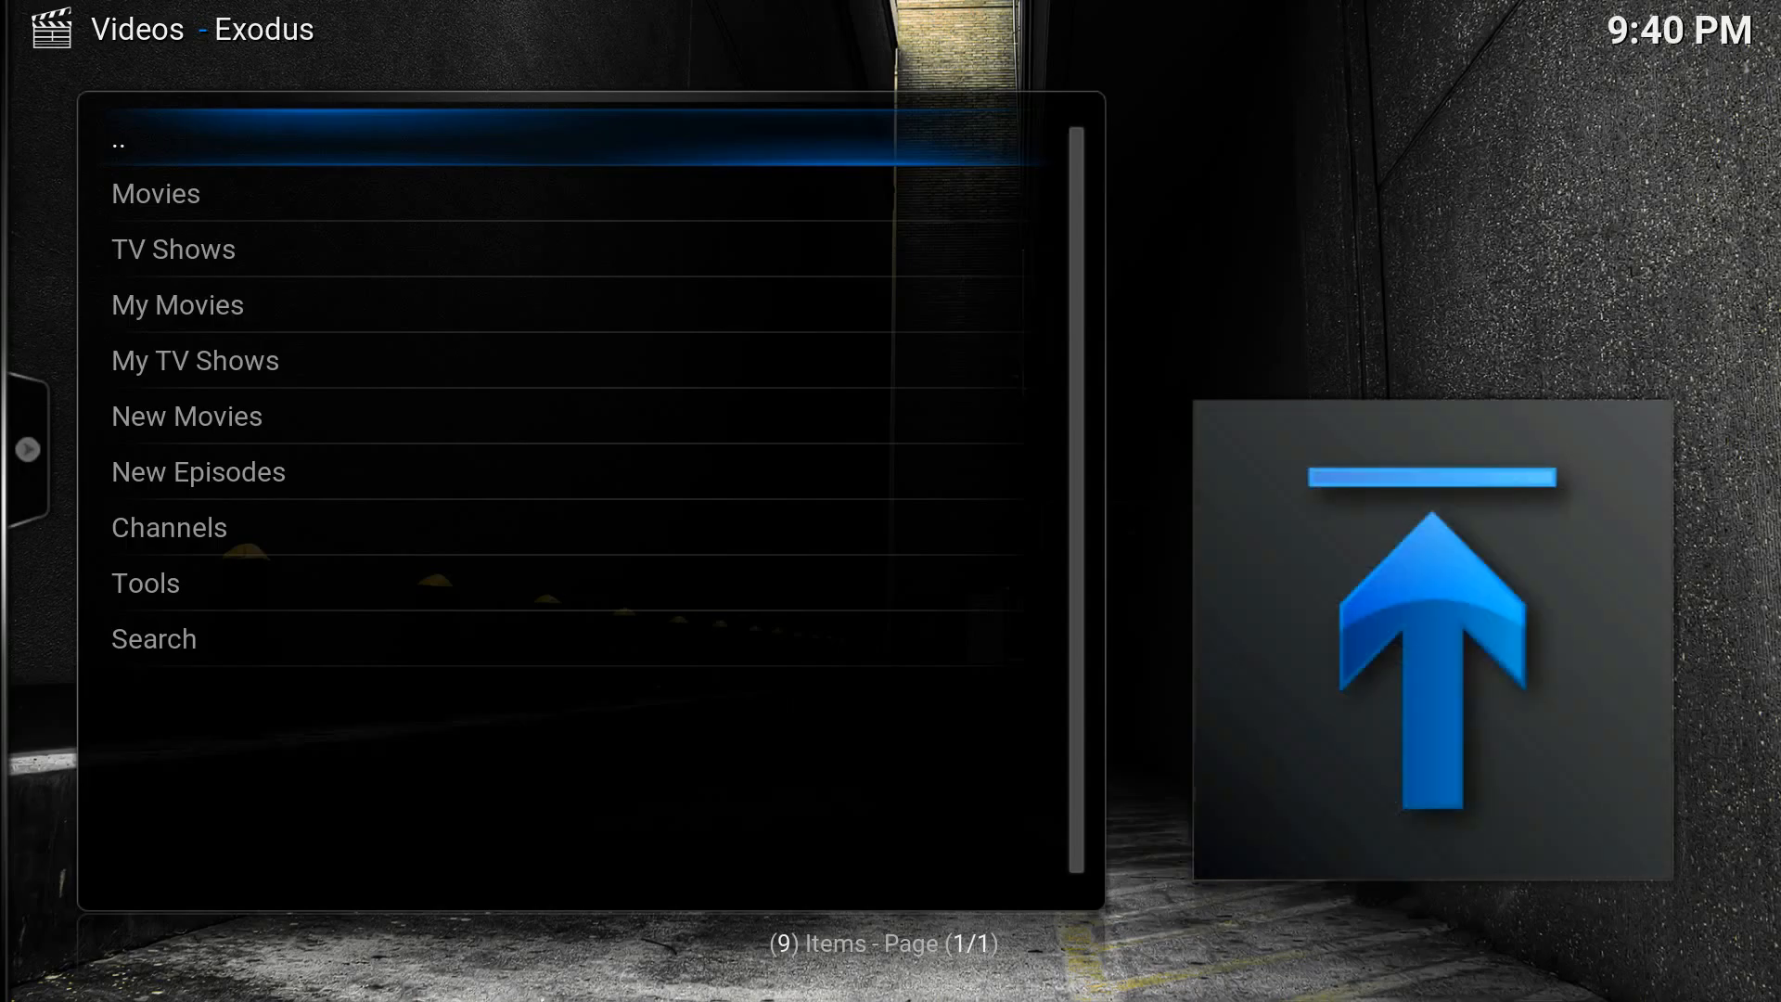
key(Down)
key(Down)
key(Down)
key(Down)
key(Down)
key(Down)
key(Down)
key(Up)
key(Up)
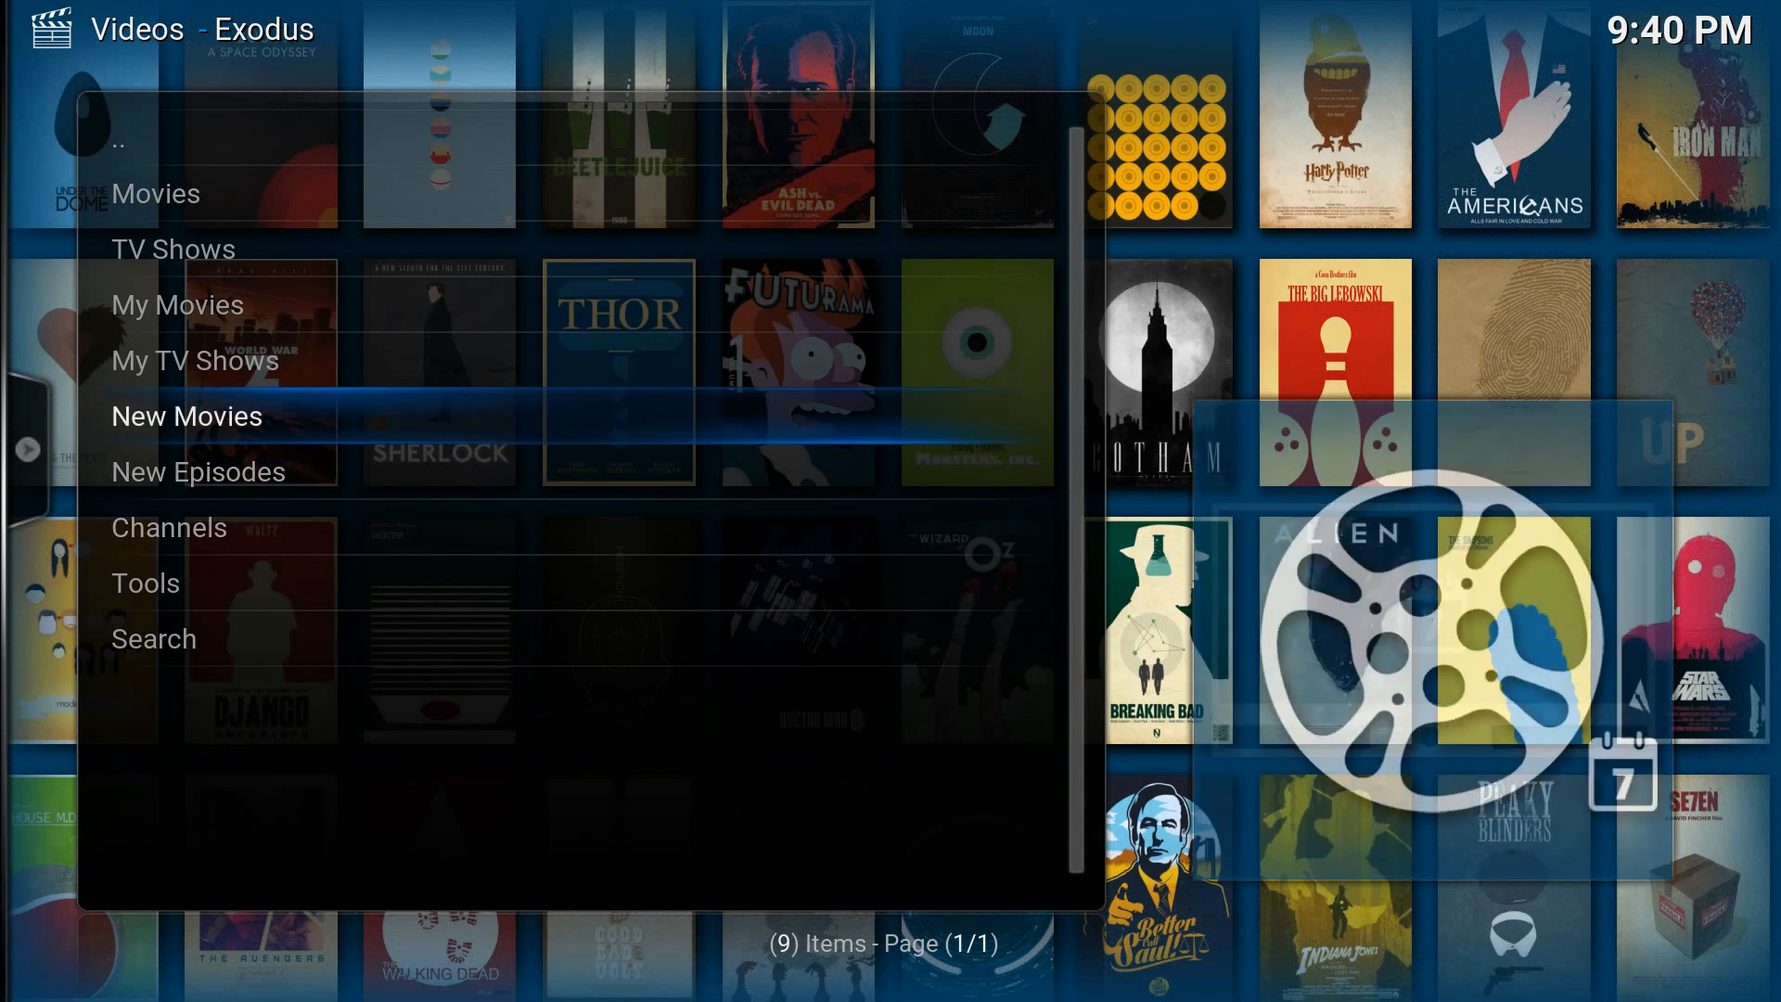
key(Up)
key(Up)
key(Up)
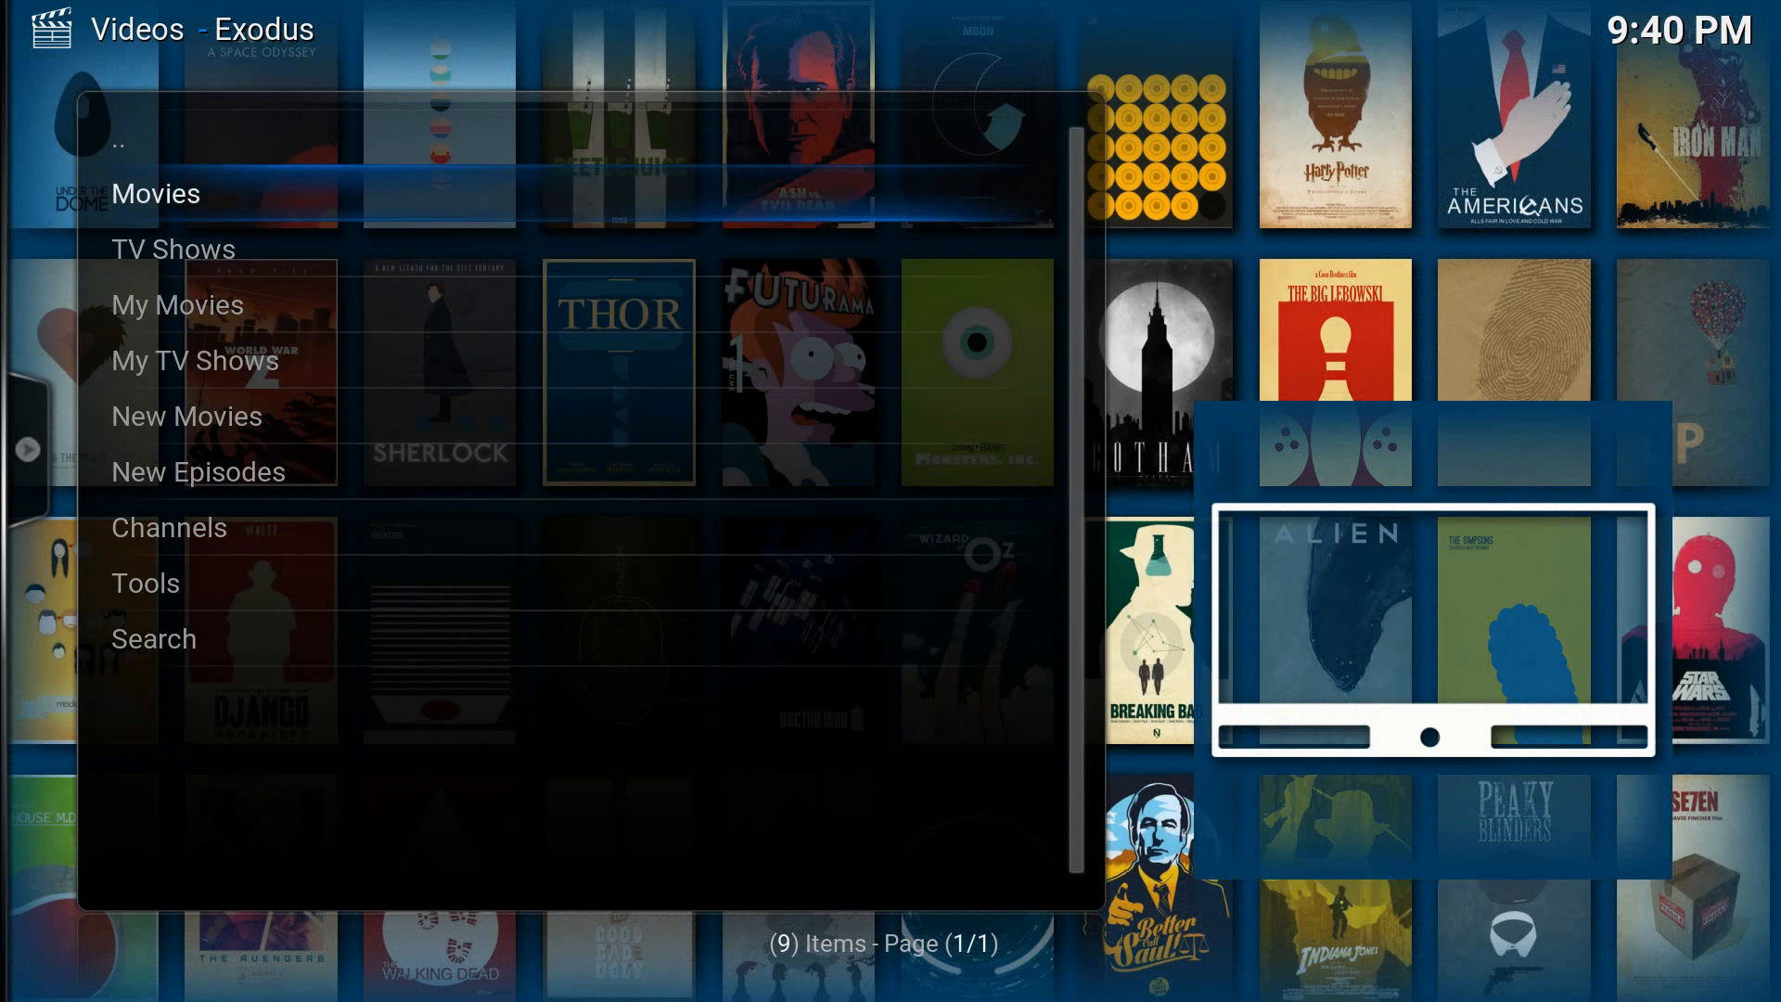
key(Up)
key(Down)
key(Up)
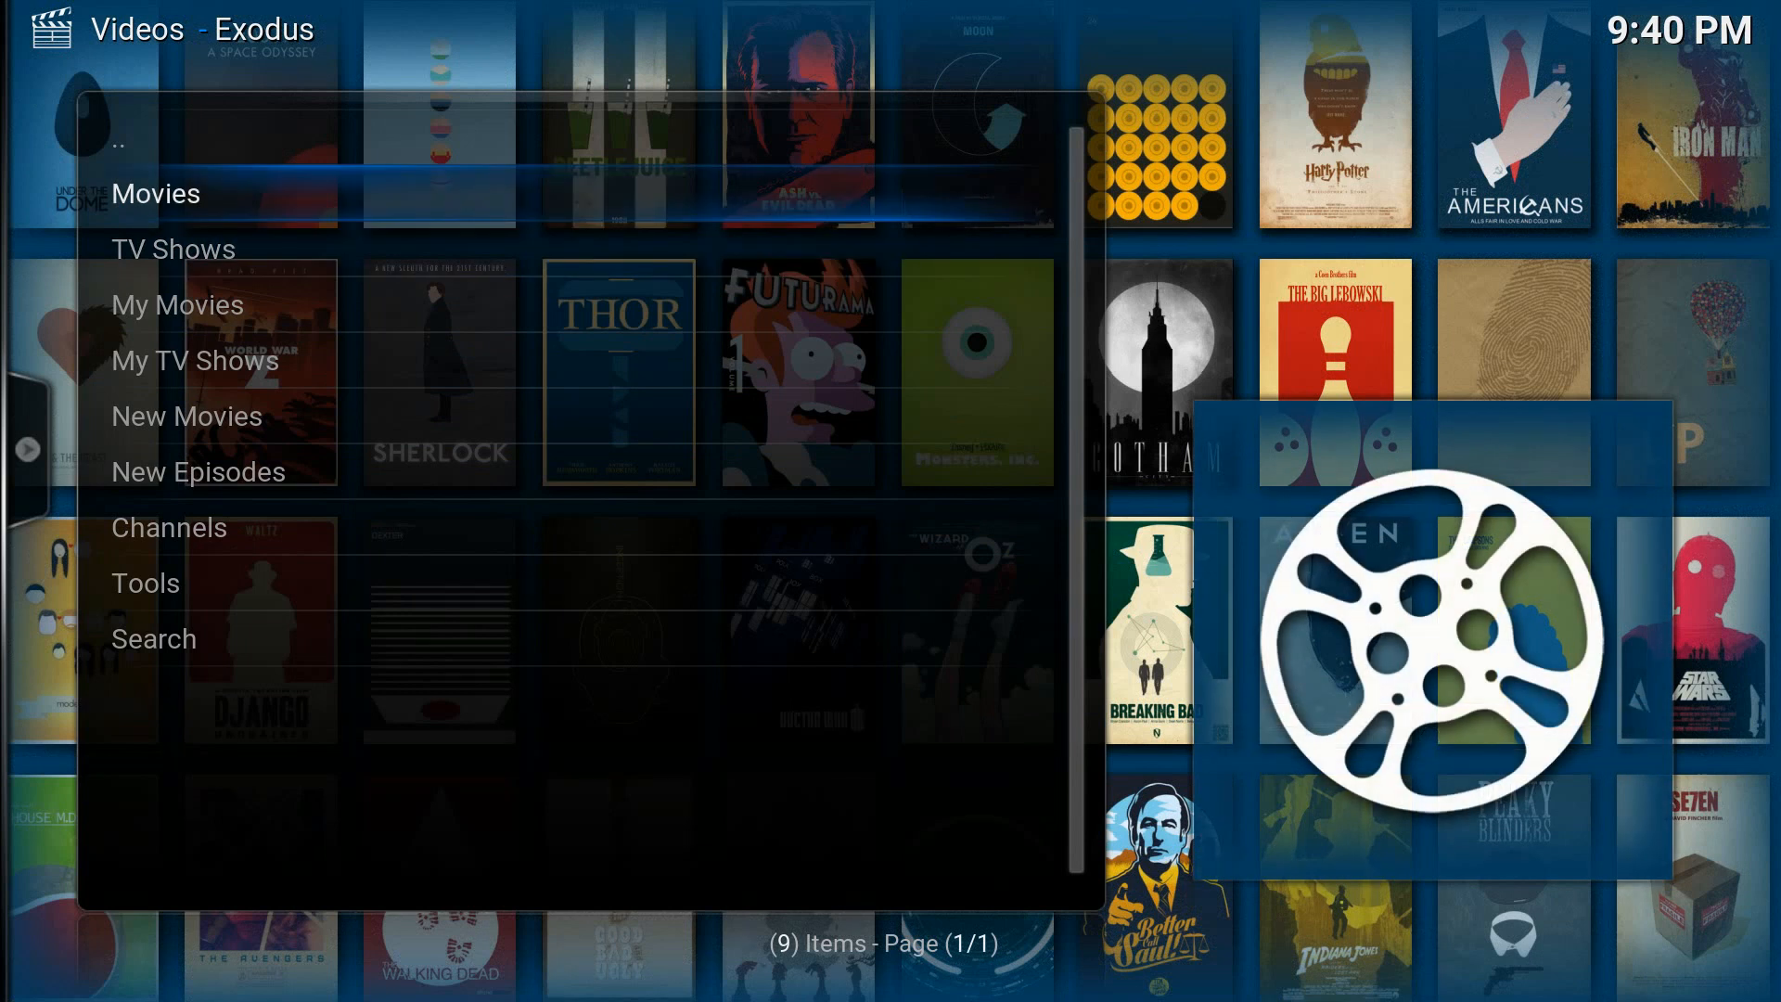
key(Down)
key(Up)
key(Down)
key(Up)
key(Down)
key(Down)
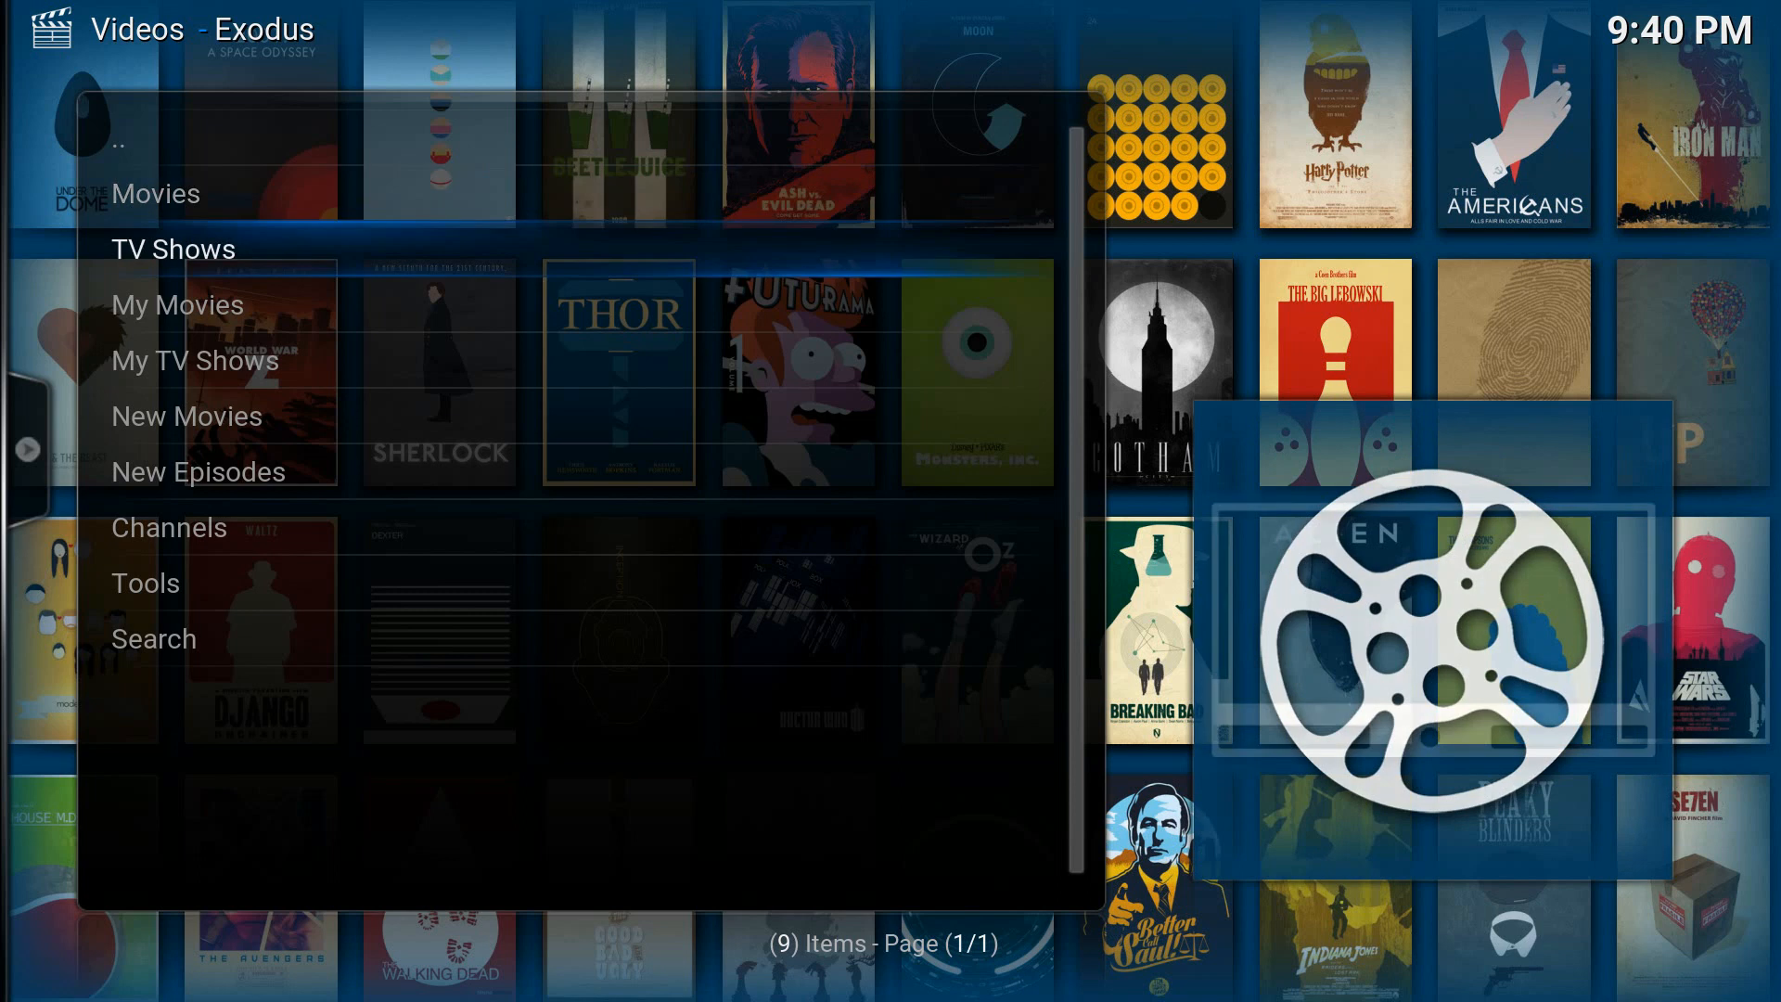
Add the Movies category of Exodus to the favourites and go back to the home screen.
key(Up)
key(Up)
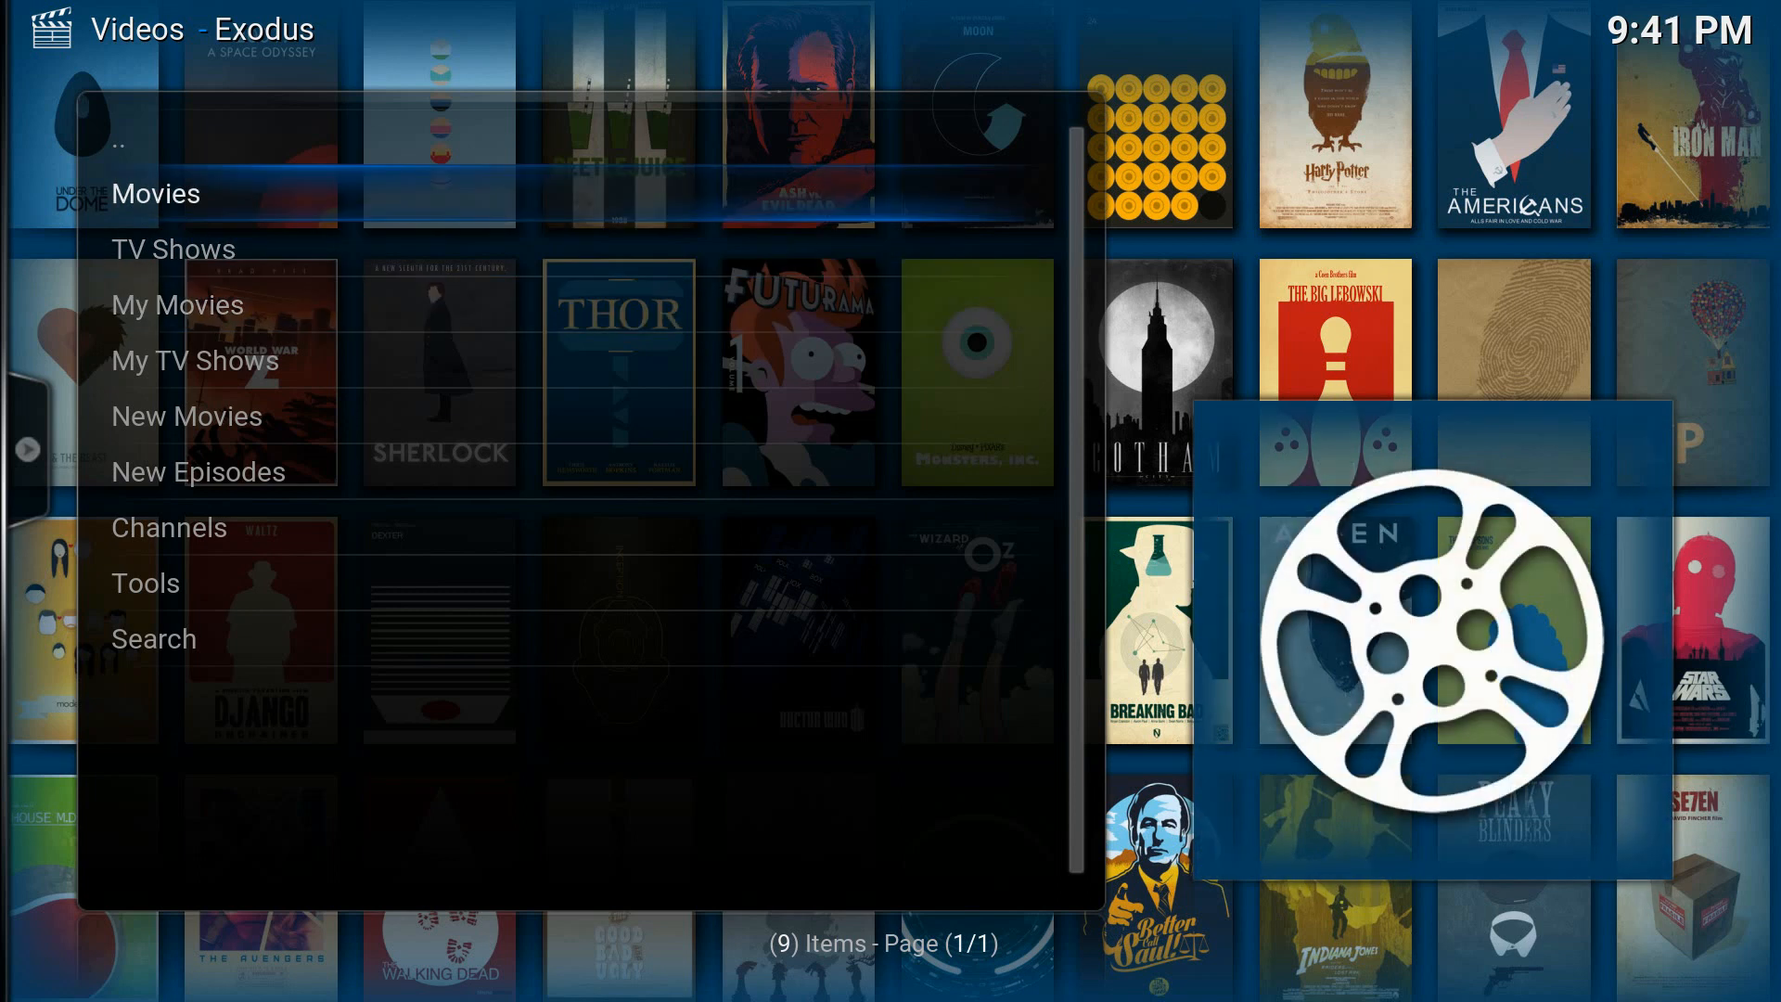
key(c)
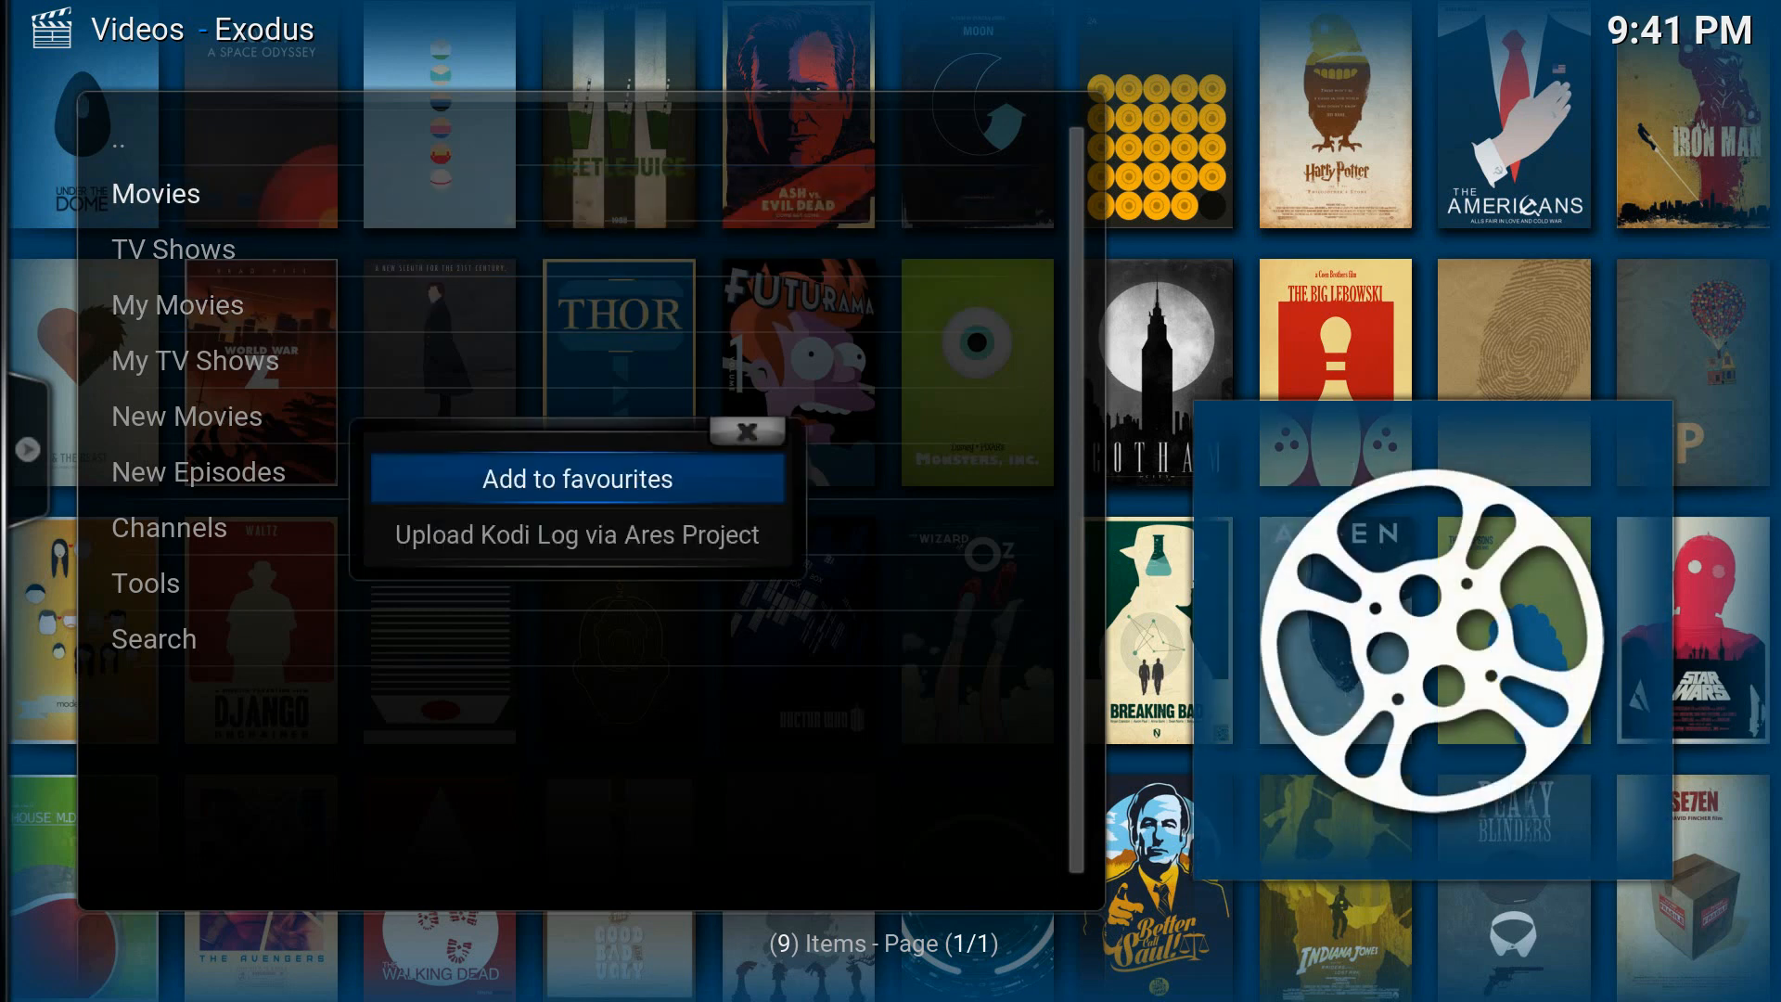
key(Escape)
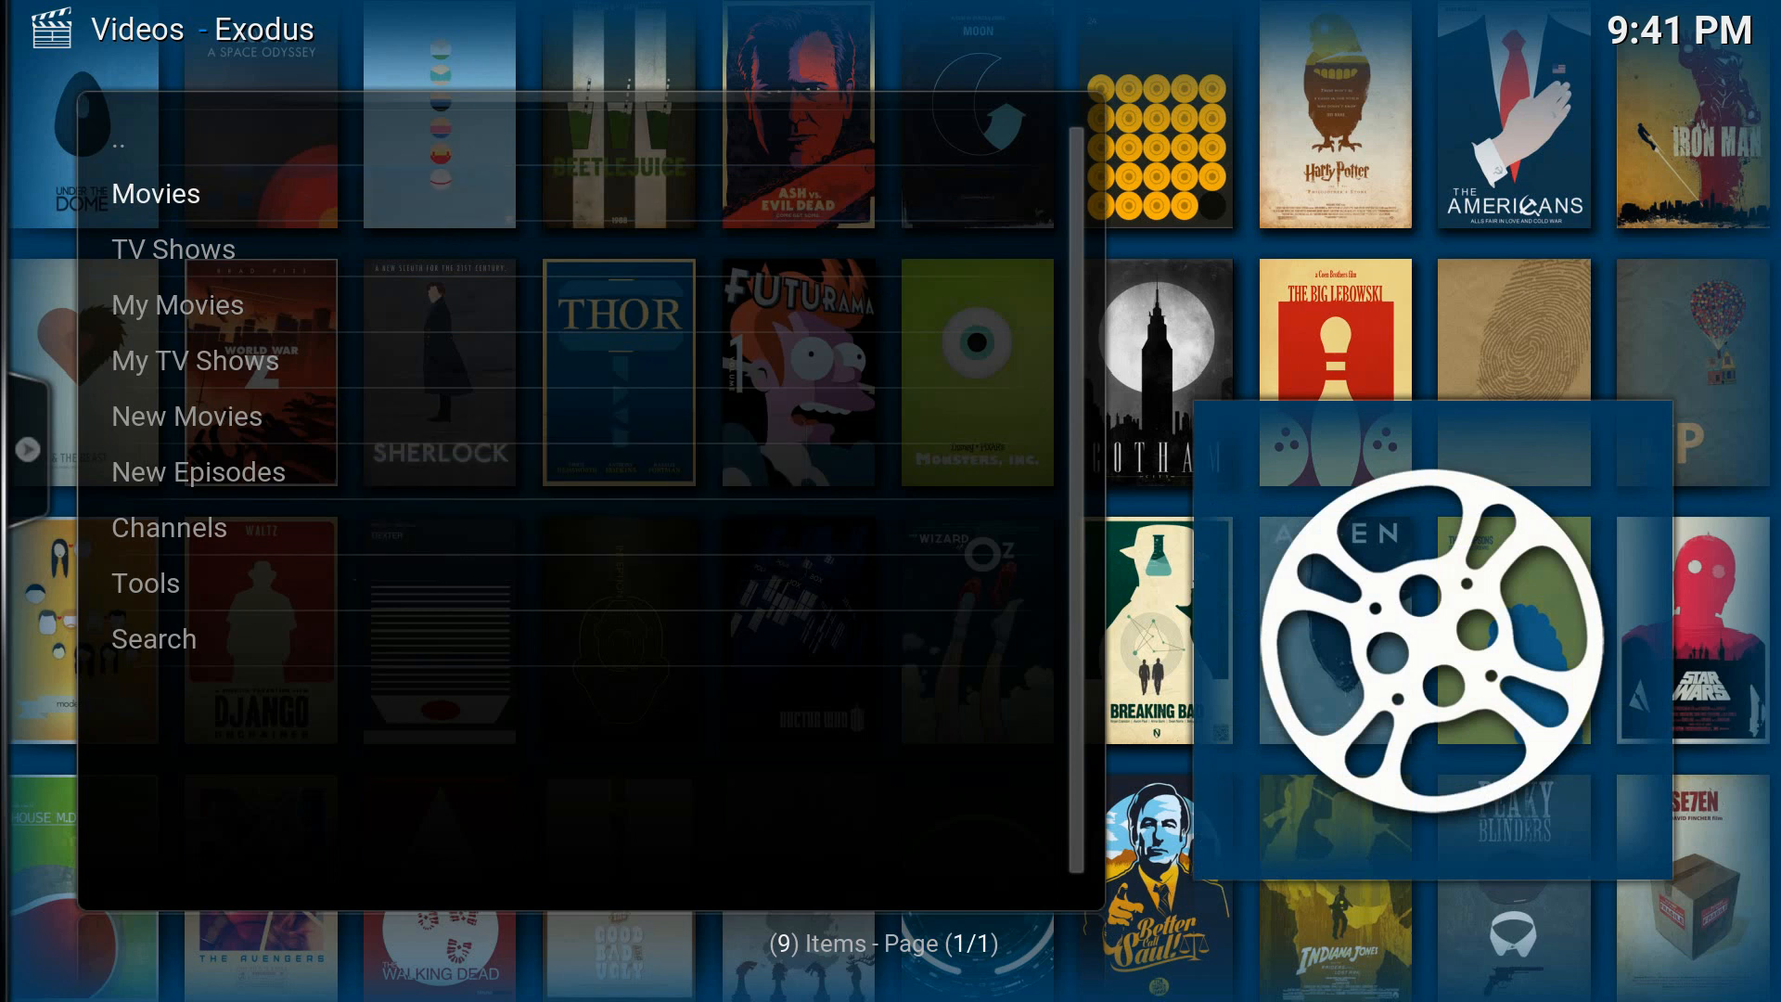
key(BackSpace)
key(BackSpace)
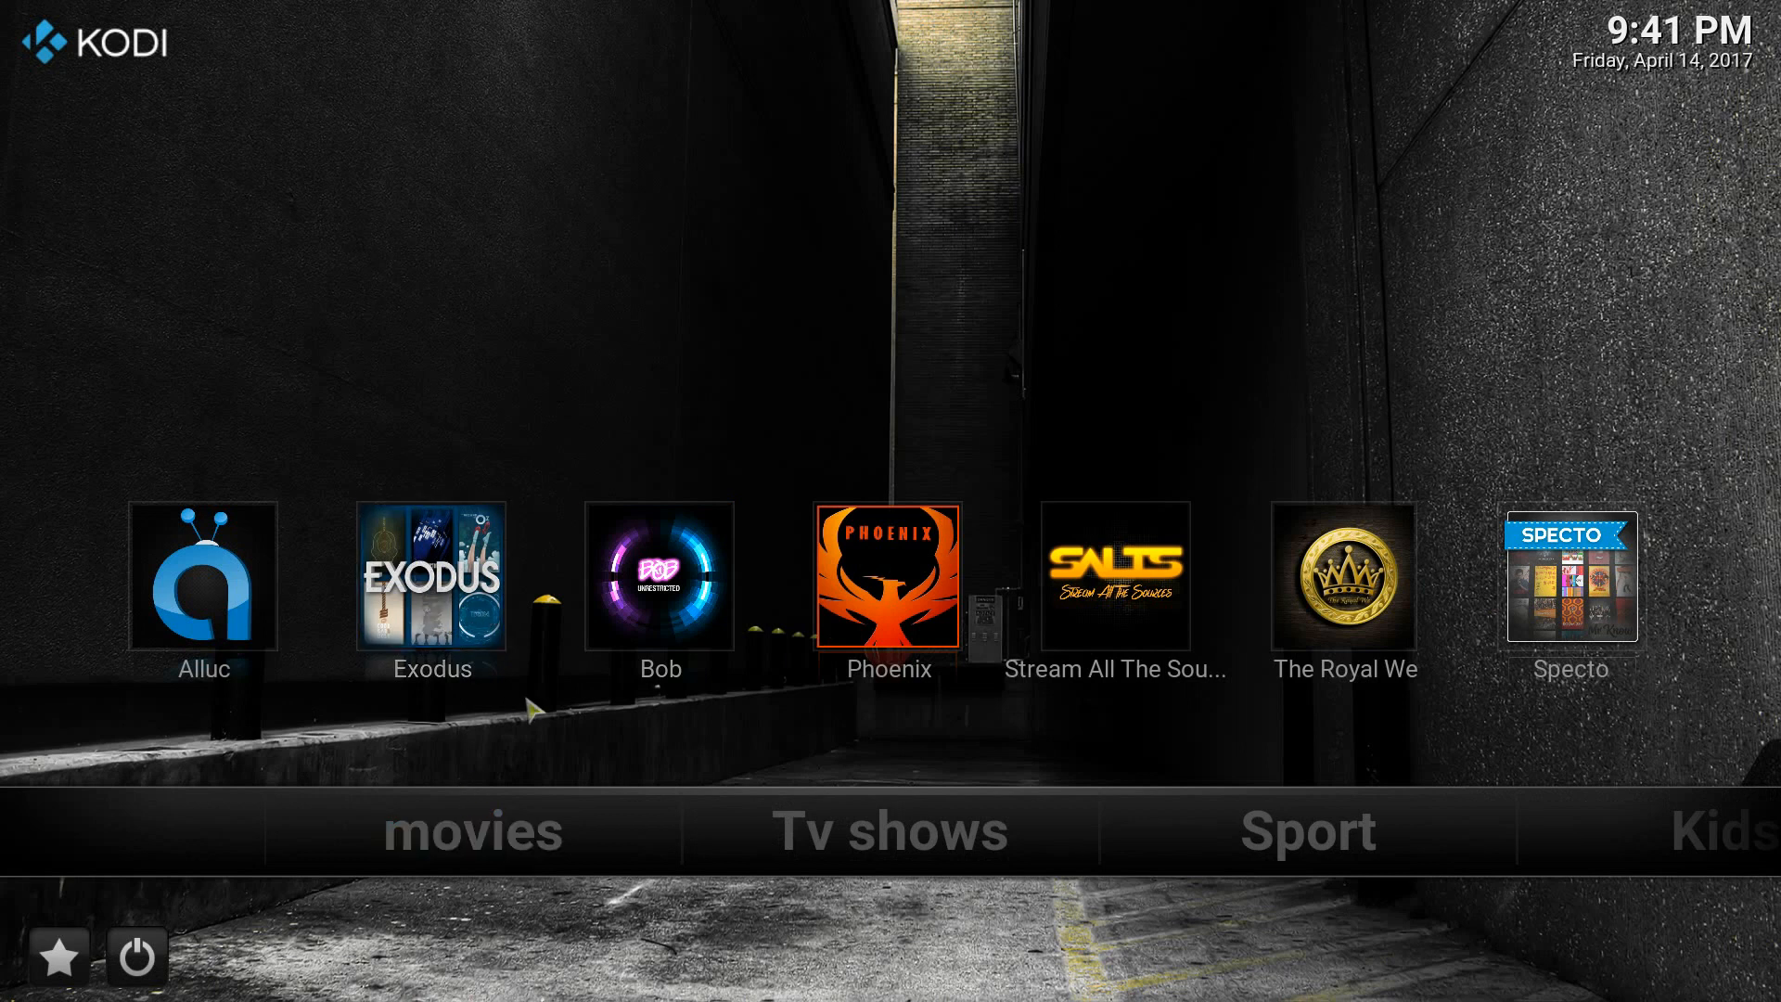
Open the add-on shortcut settings of the skin from the System menu item.
key(Down)
key(Right)
key(Right)
key(Right)
key(Right)
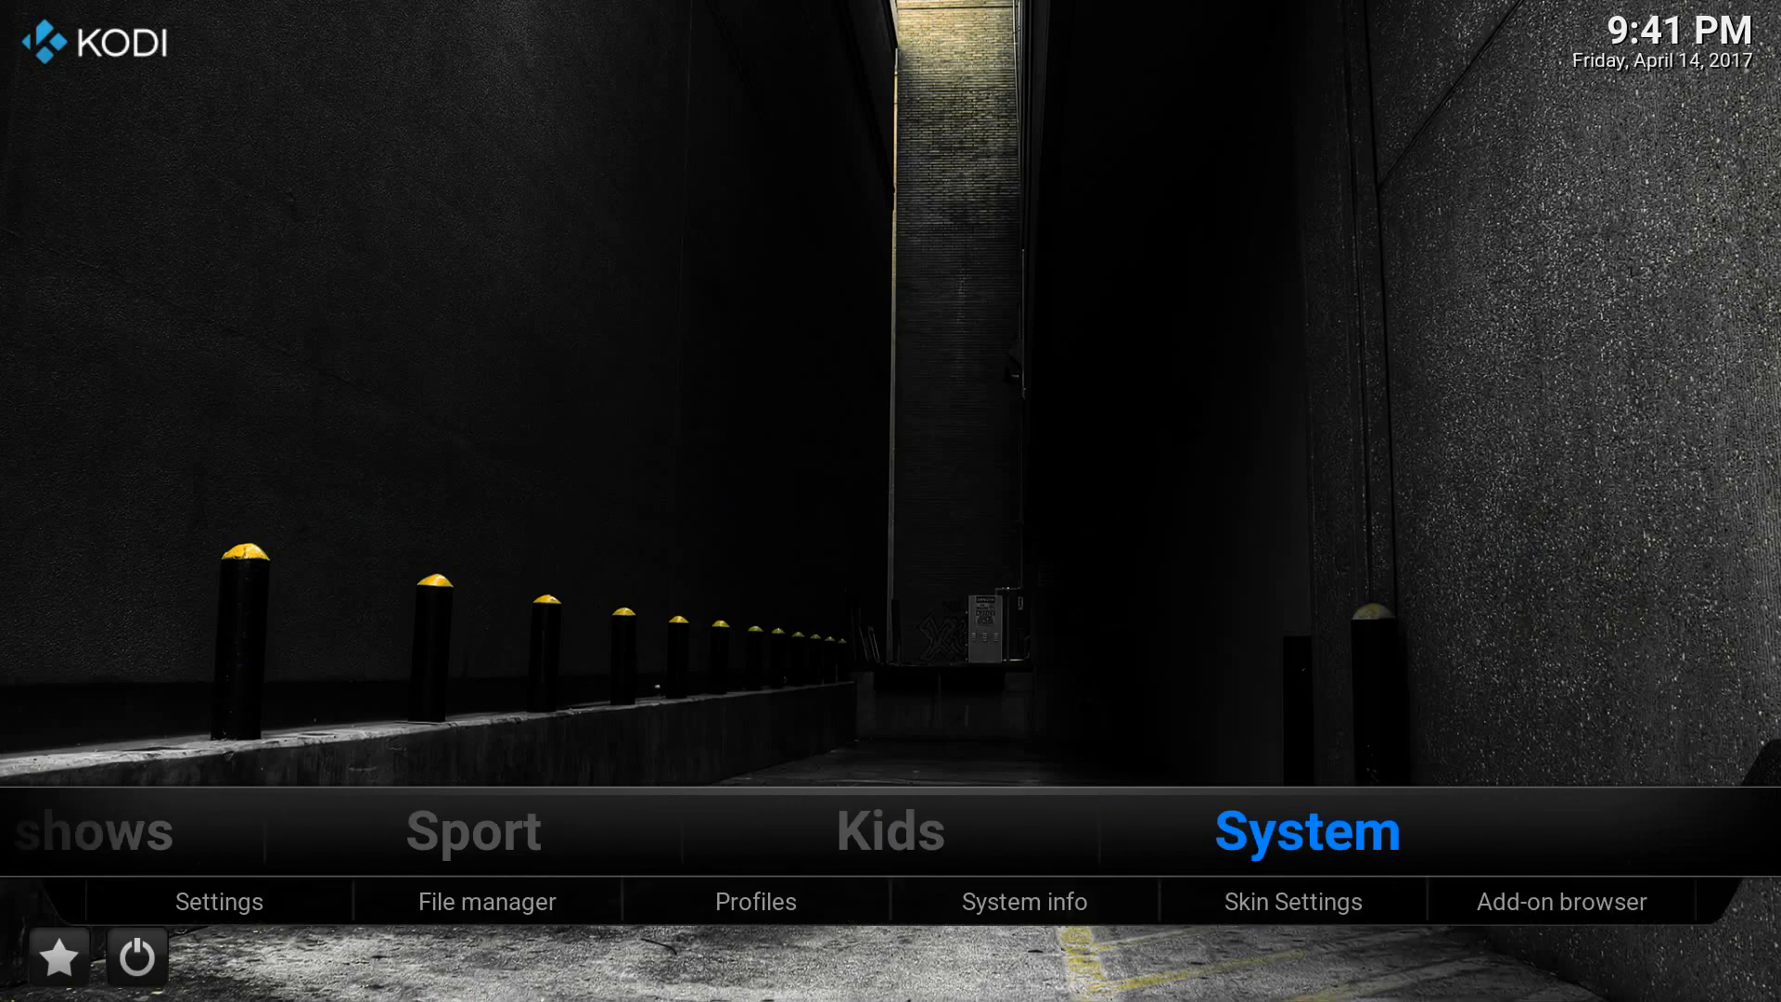
key(Down)
key(Return)
key(Down)
key(Down)
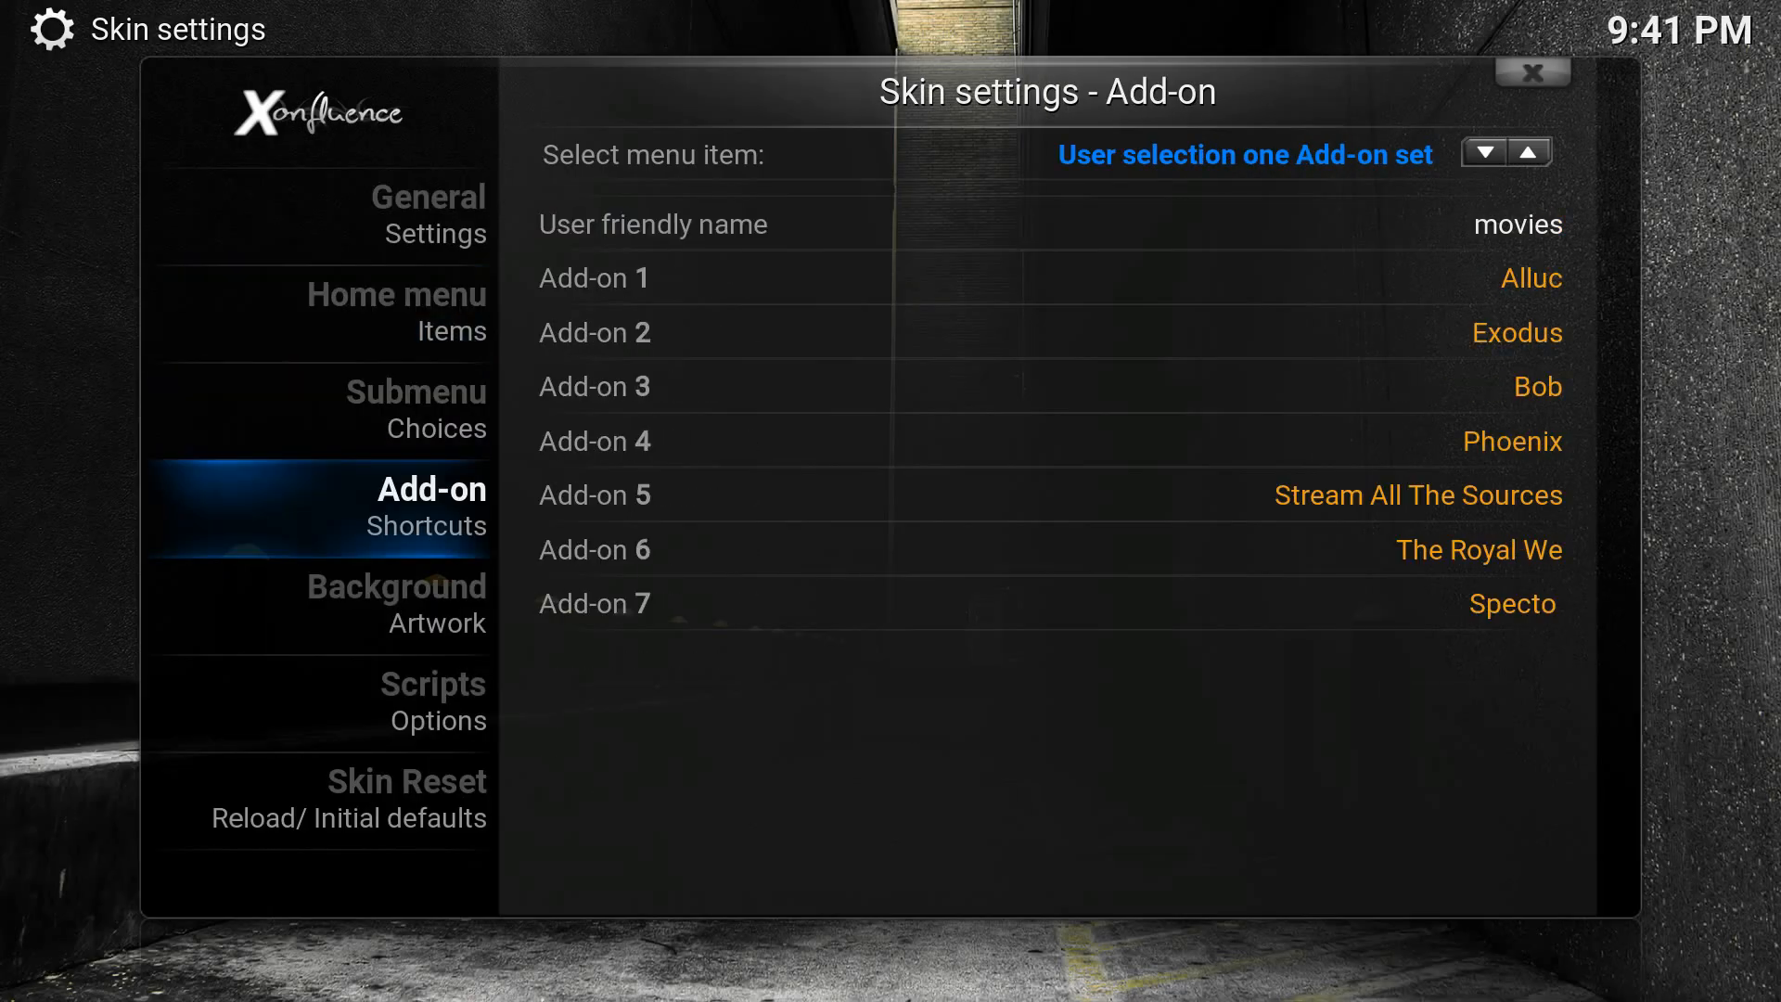
Replace the Add-on 2 shortcut of the movies set with the Movies favourite, keeping its suggested title.
key(Right)
key(Down)
key(Down)
key(Down)
key(Up)
key(Return)
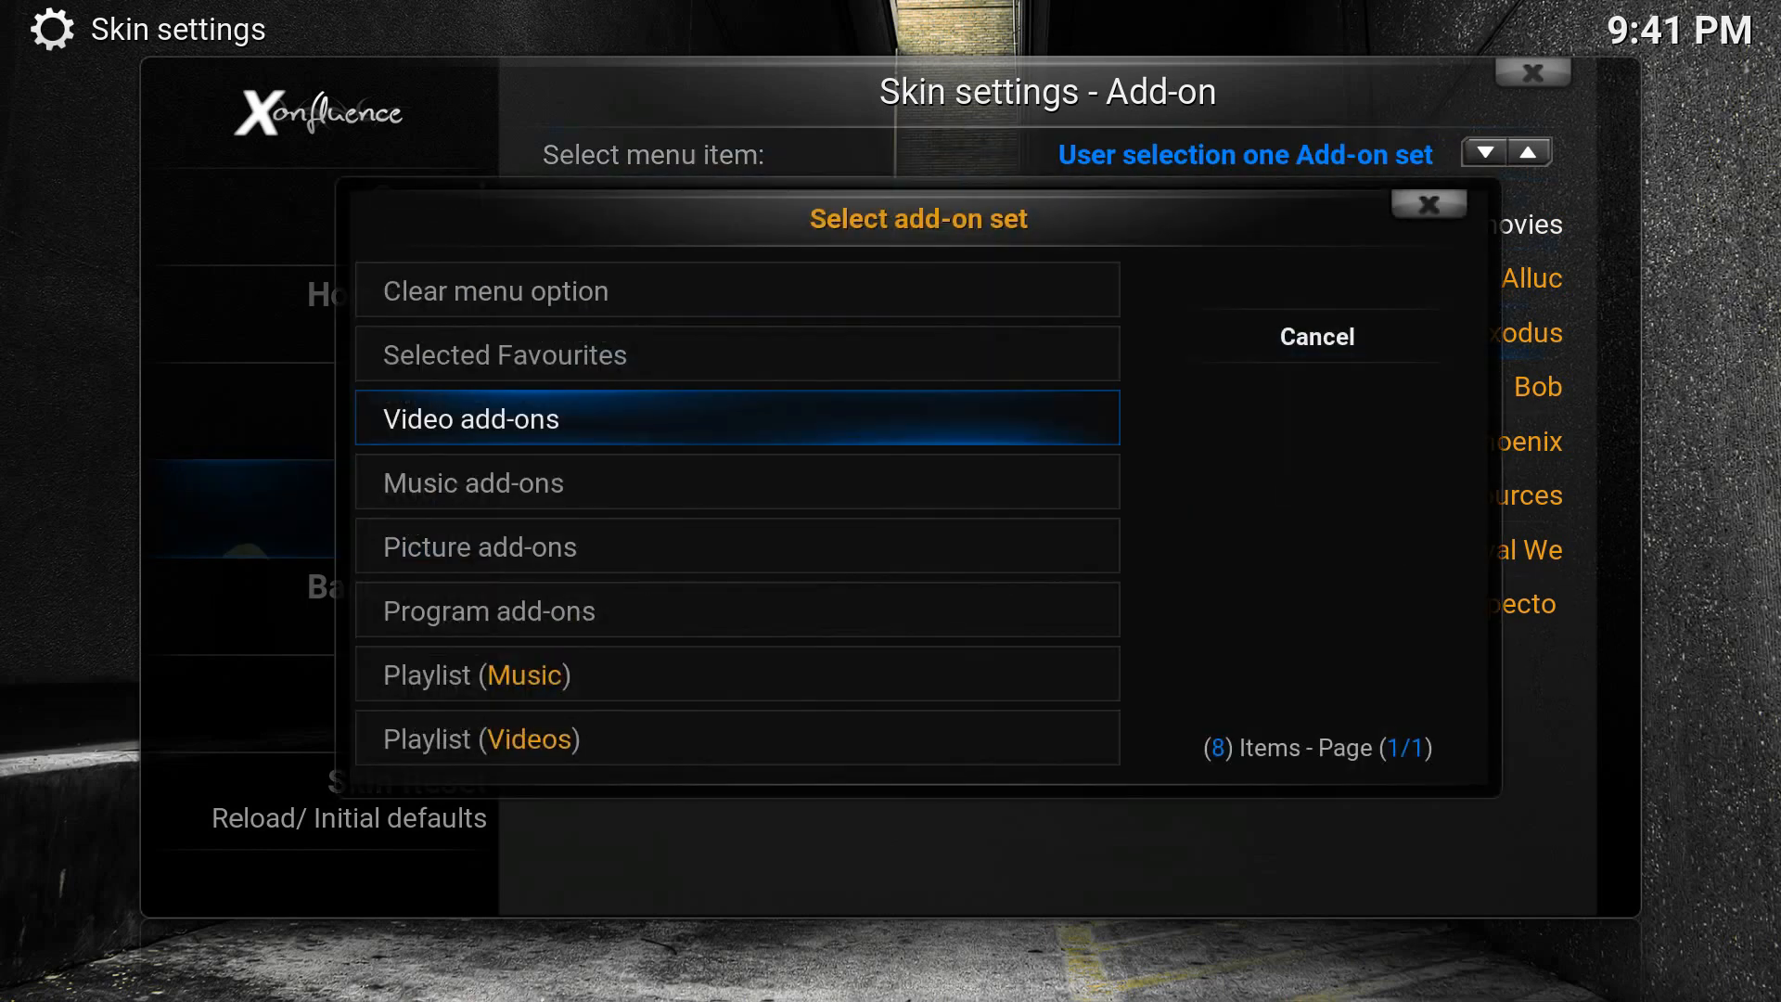
key(Down)
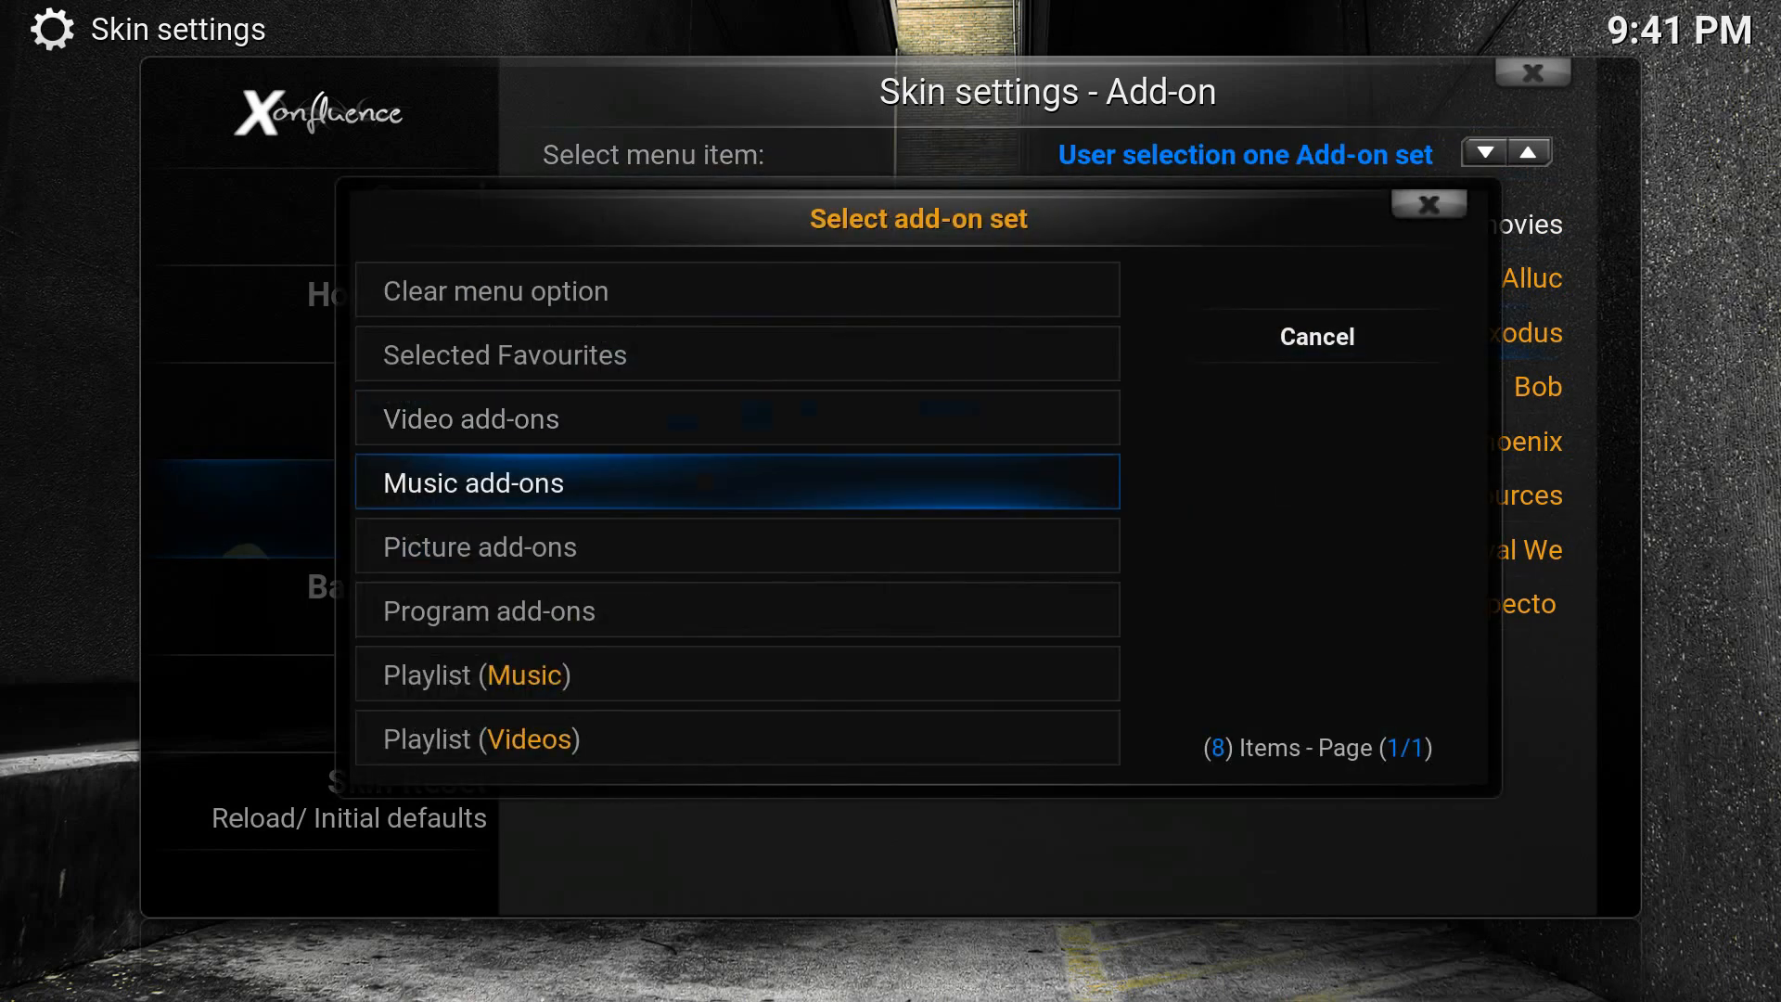
key(Up)
key(Up)
key(Return)
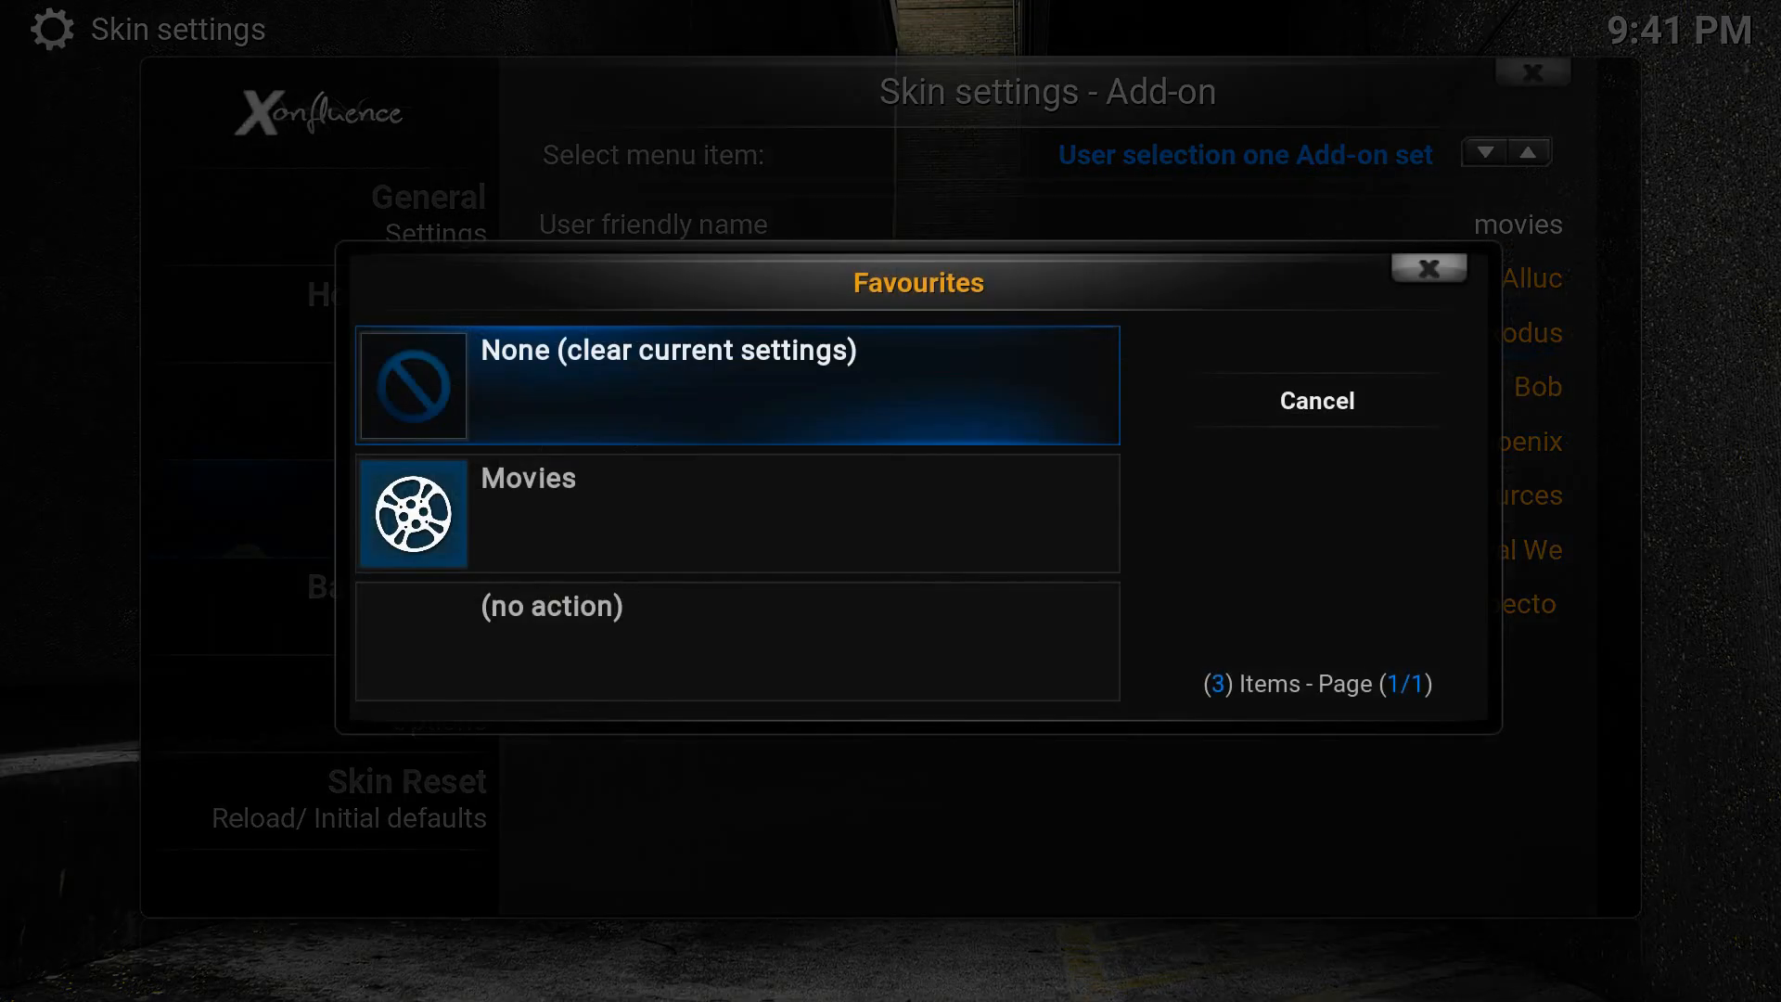
key(Down)
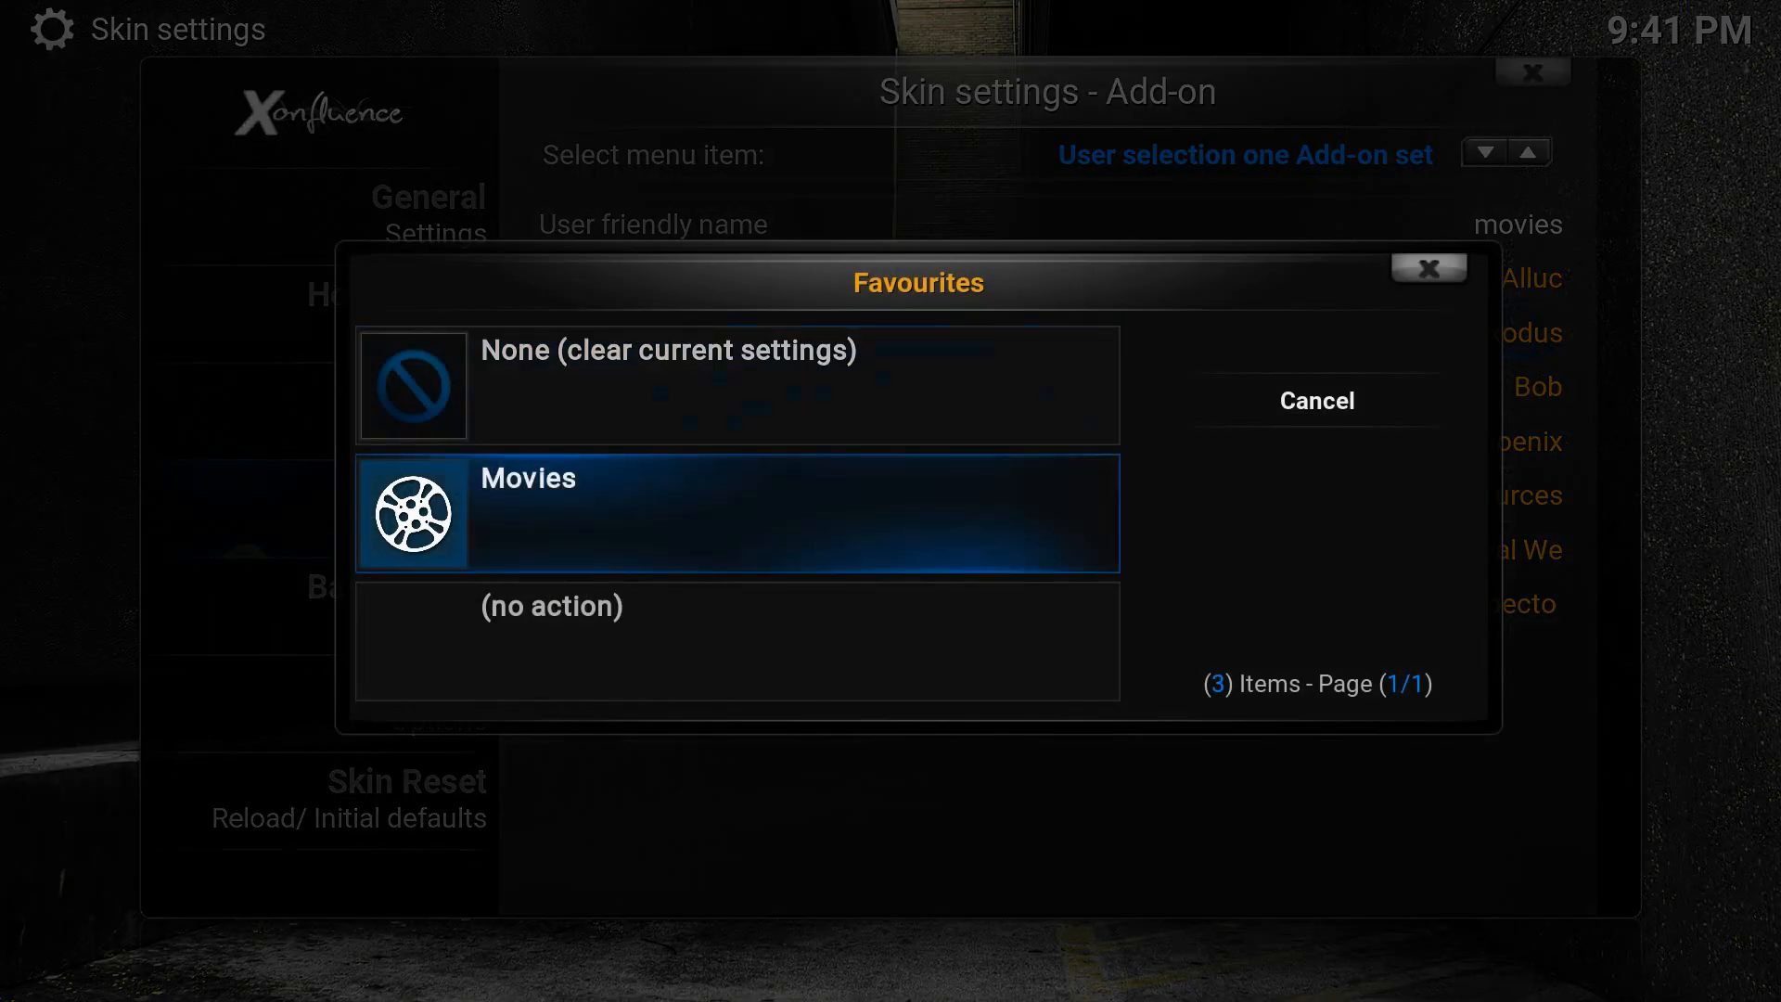
key(Return)
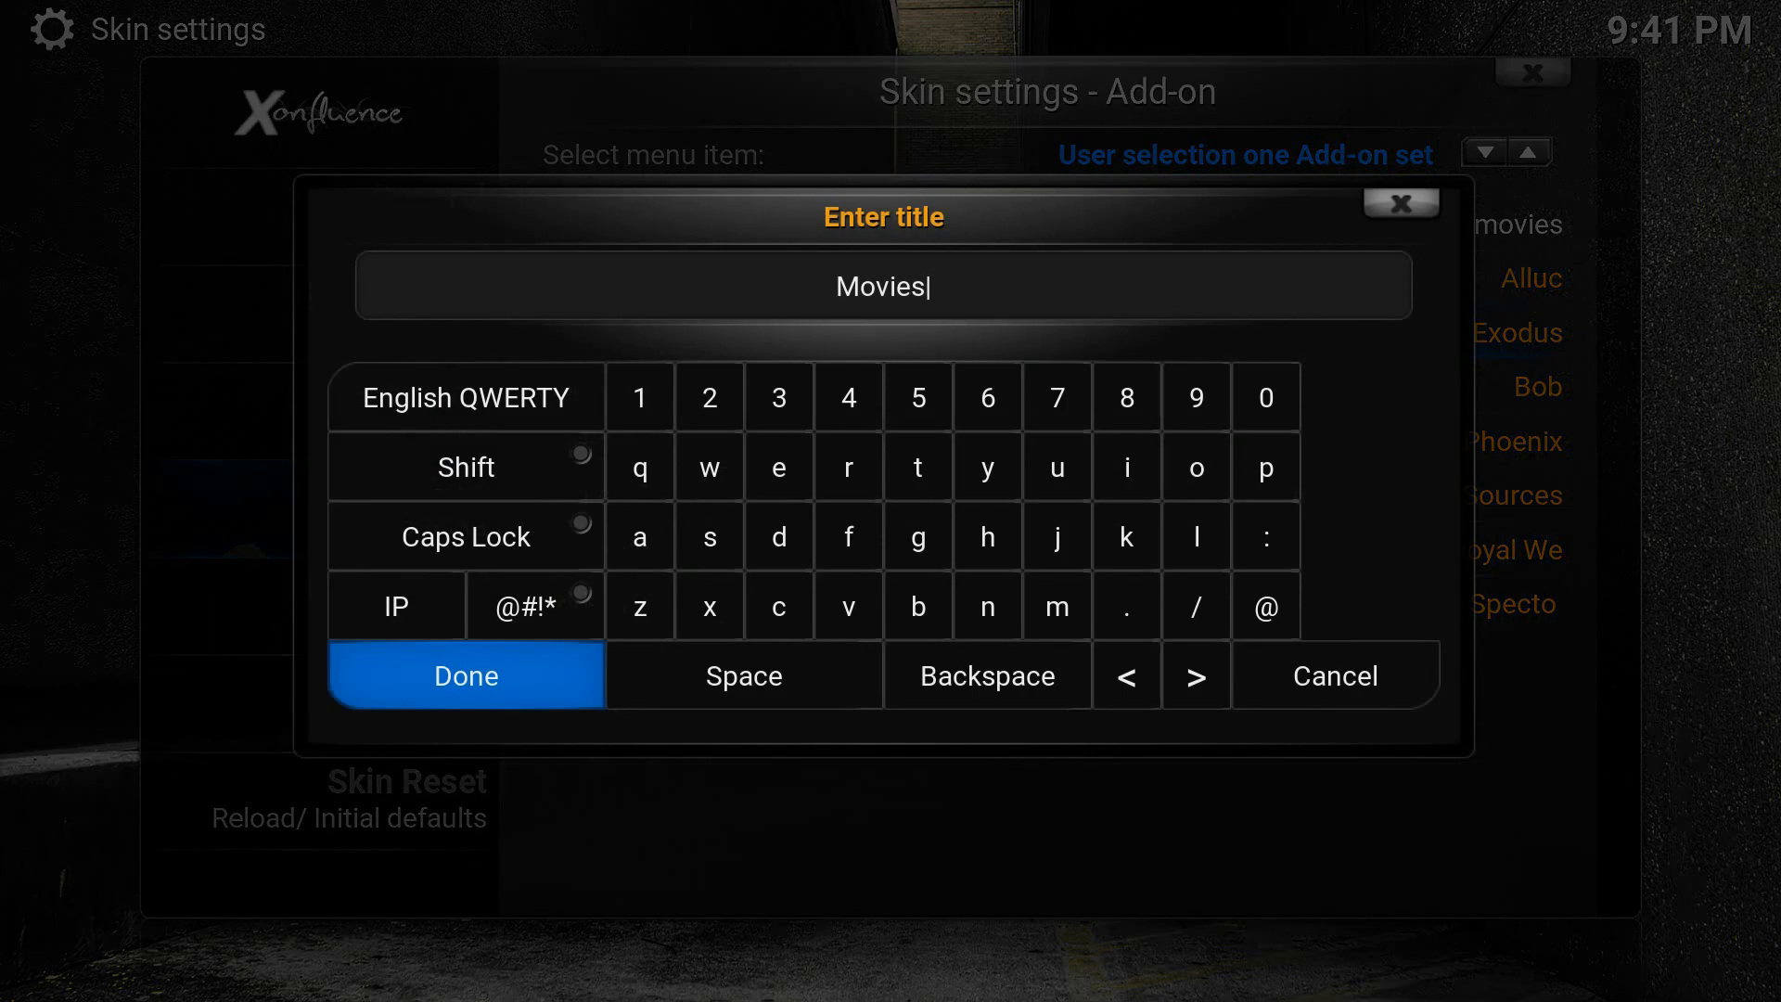
key(Return)
Assign the Movies favourite to Add-on 2 of the movies set again, titling it Exodus movies.
key(Return)
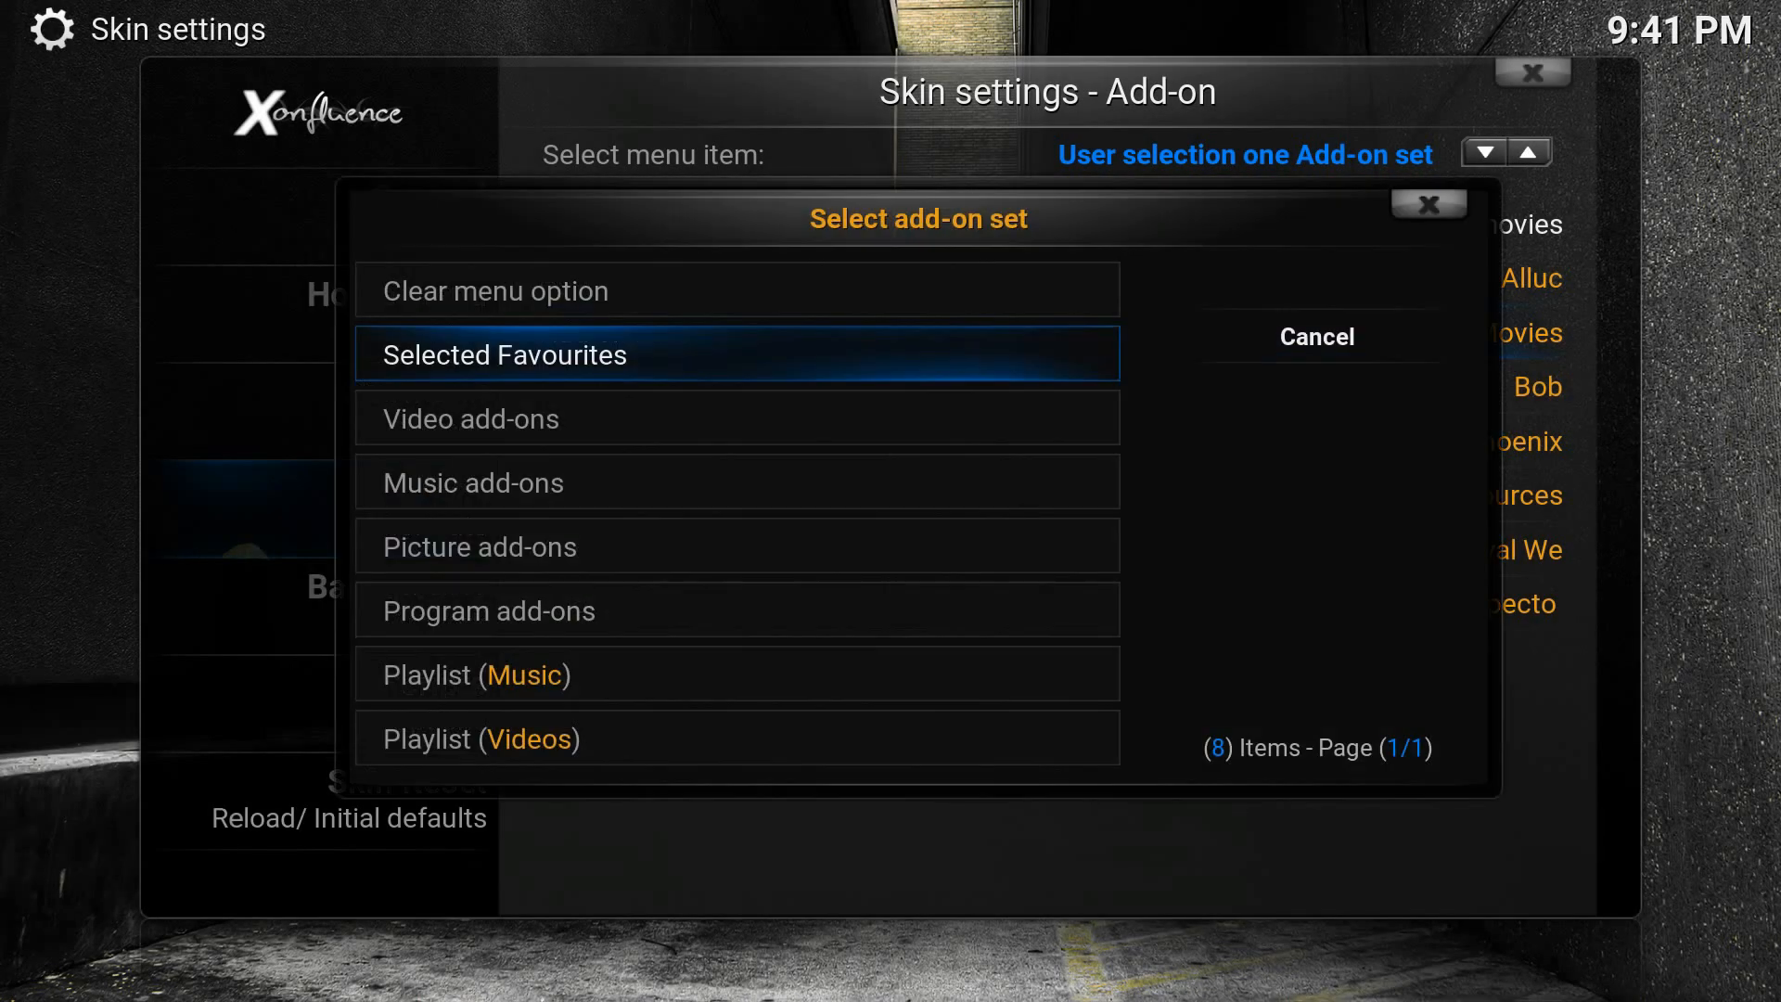
key(Return)
key(Down)
key(Return)
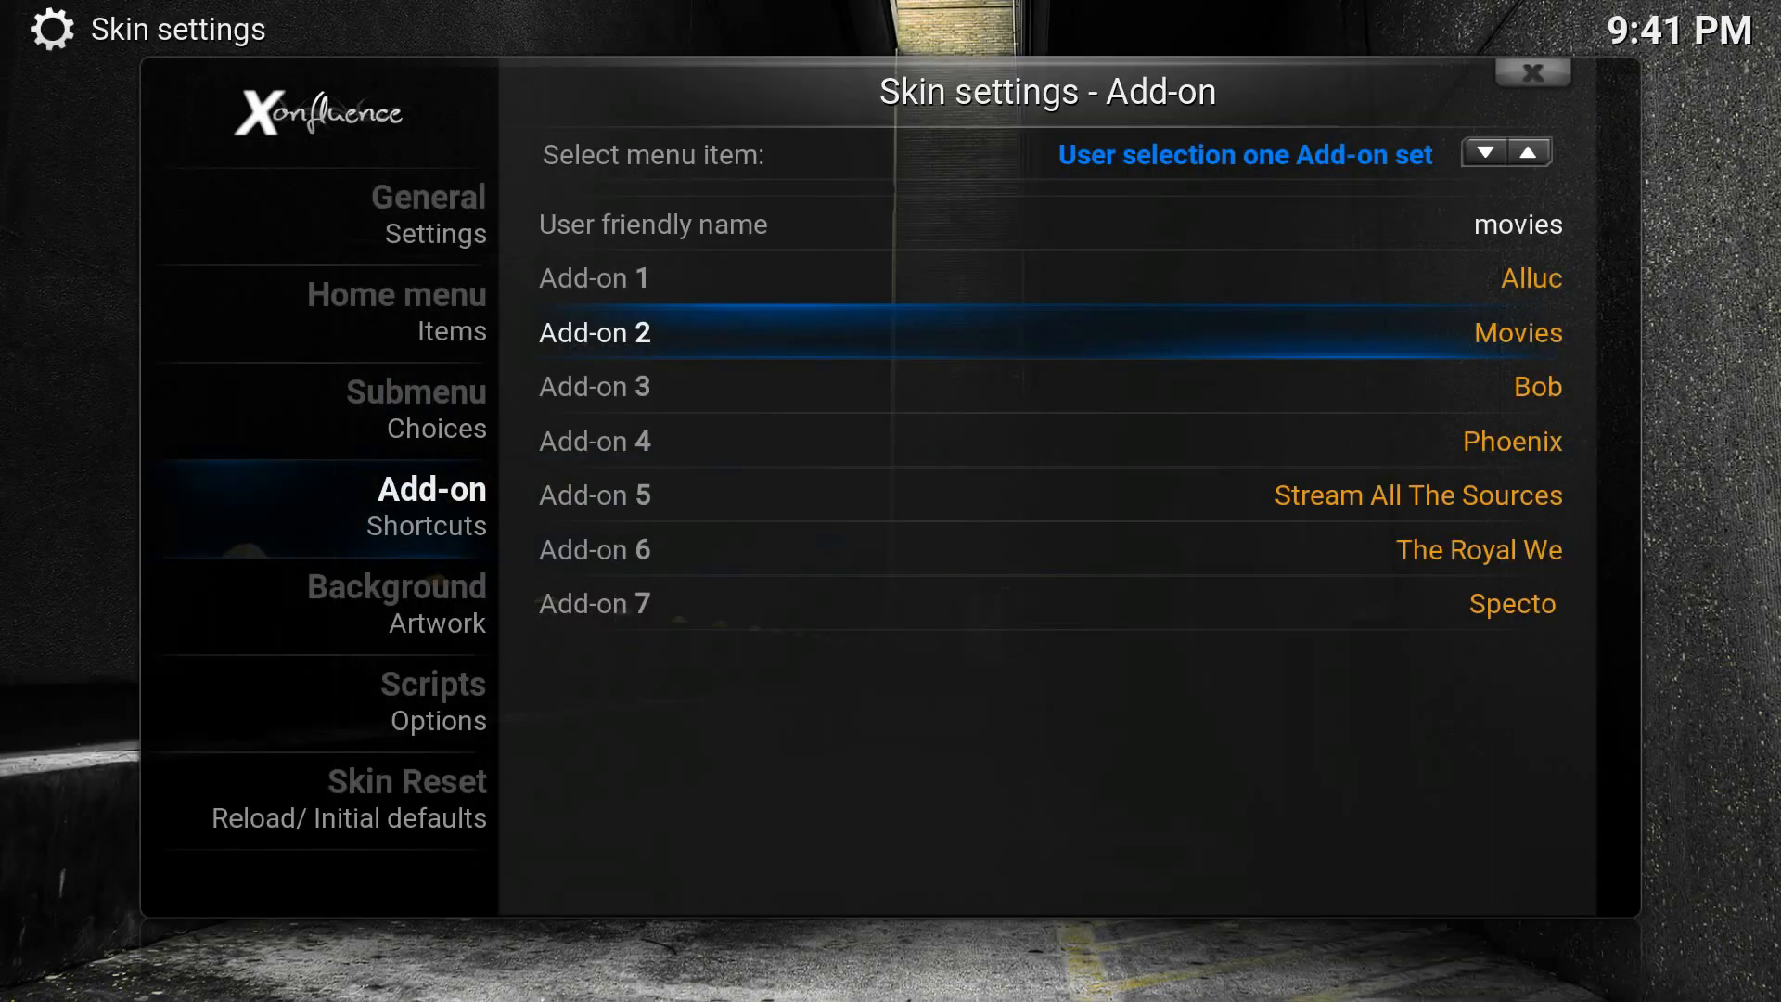
key(BackSpace)
key(BackSpace)
key(BackSpace)
key(BackSpace)
key(BackSpace)
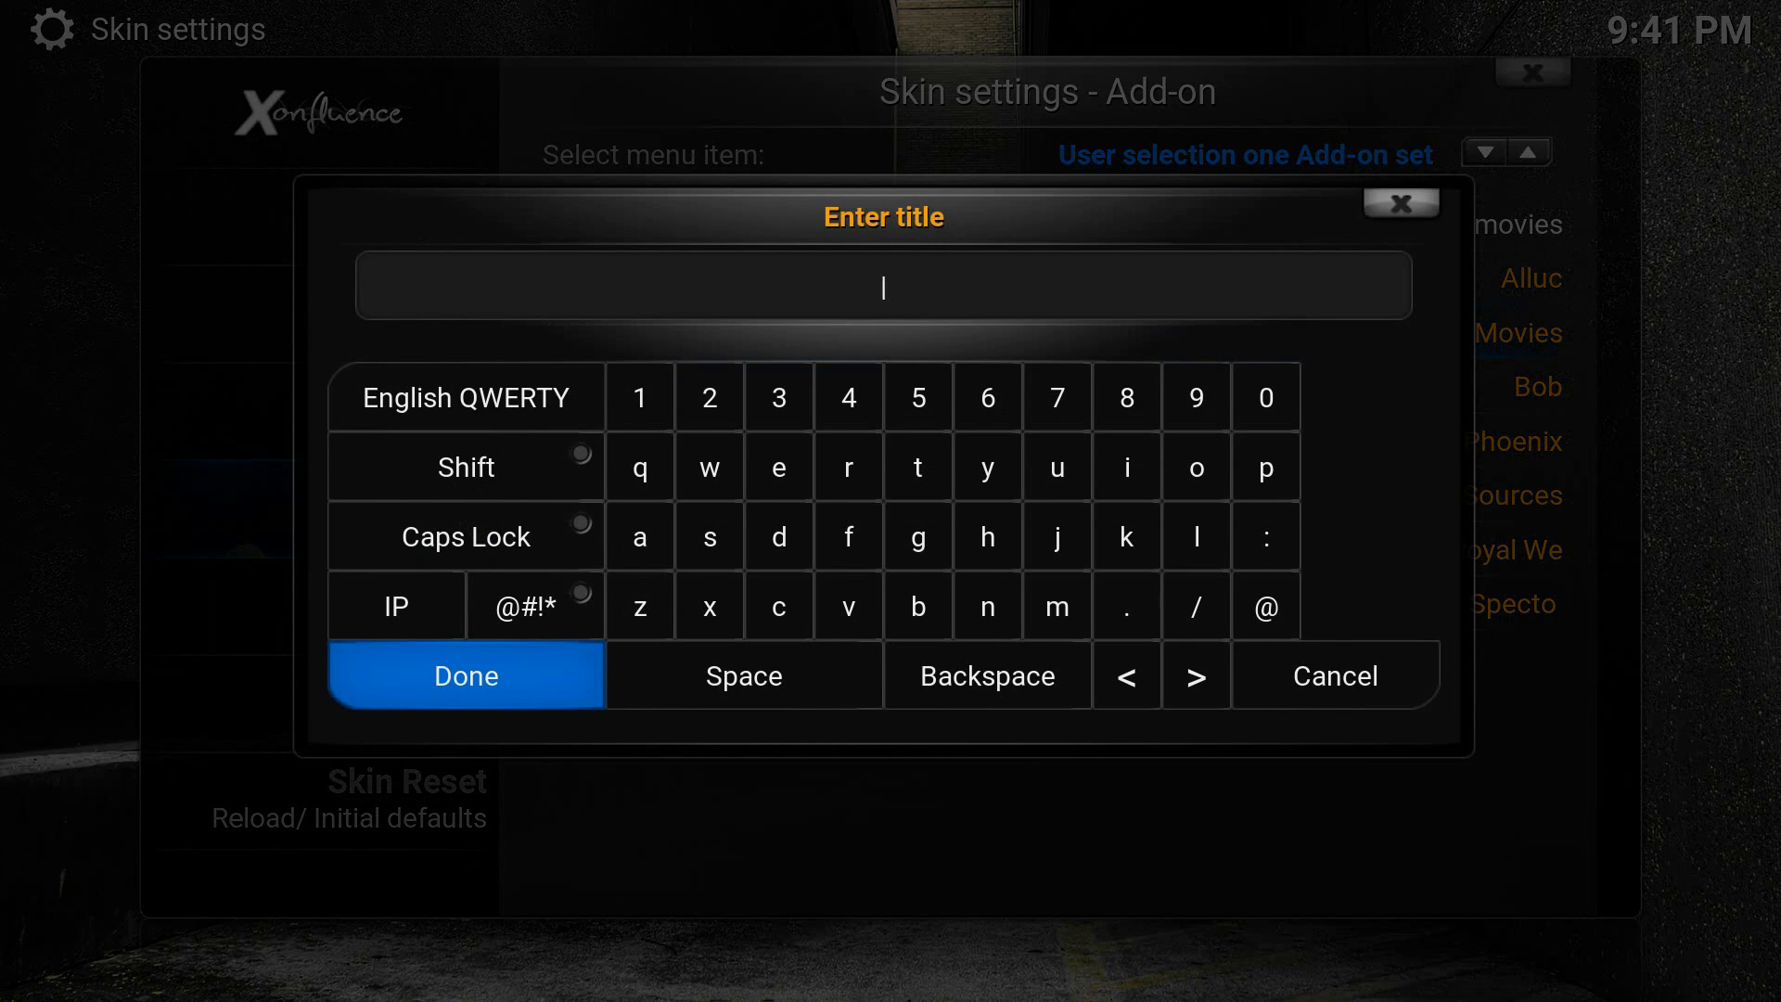
text(Exodus movies)
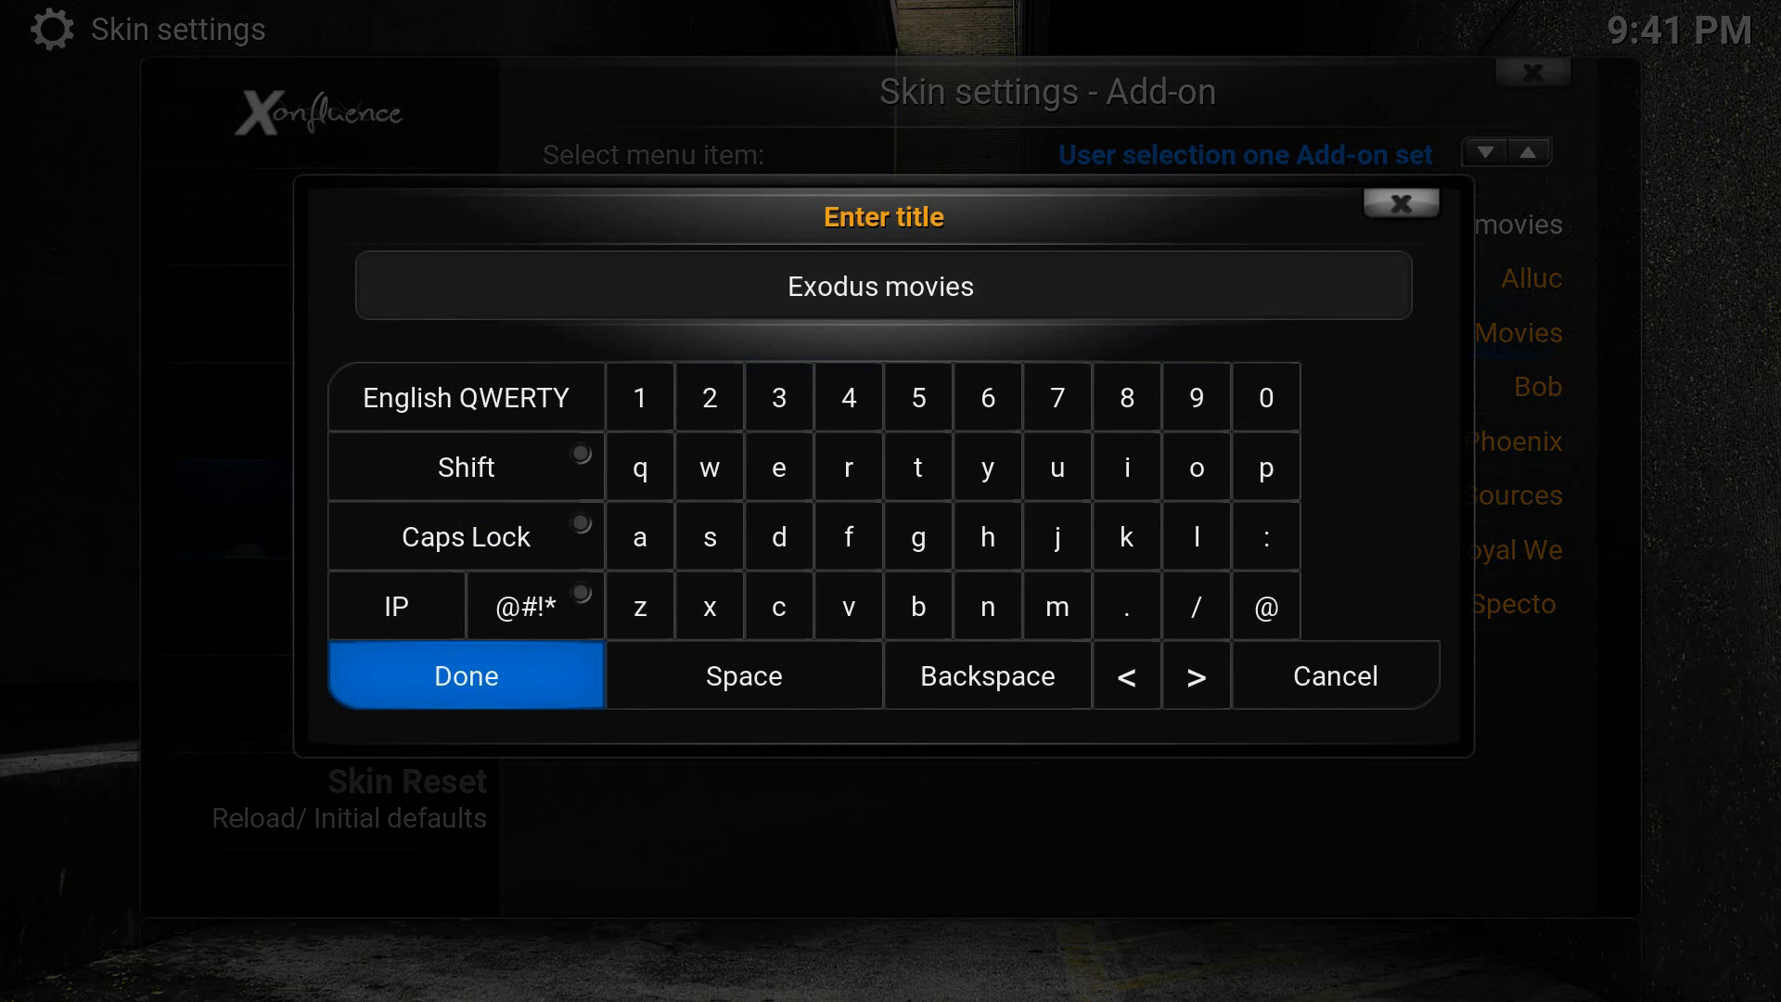
key(Return)
Return to the home screen and launch the Exodus movies shortcut under the movies menu item.
key(Escape)
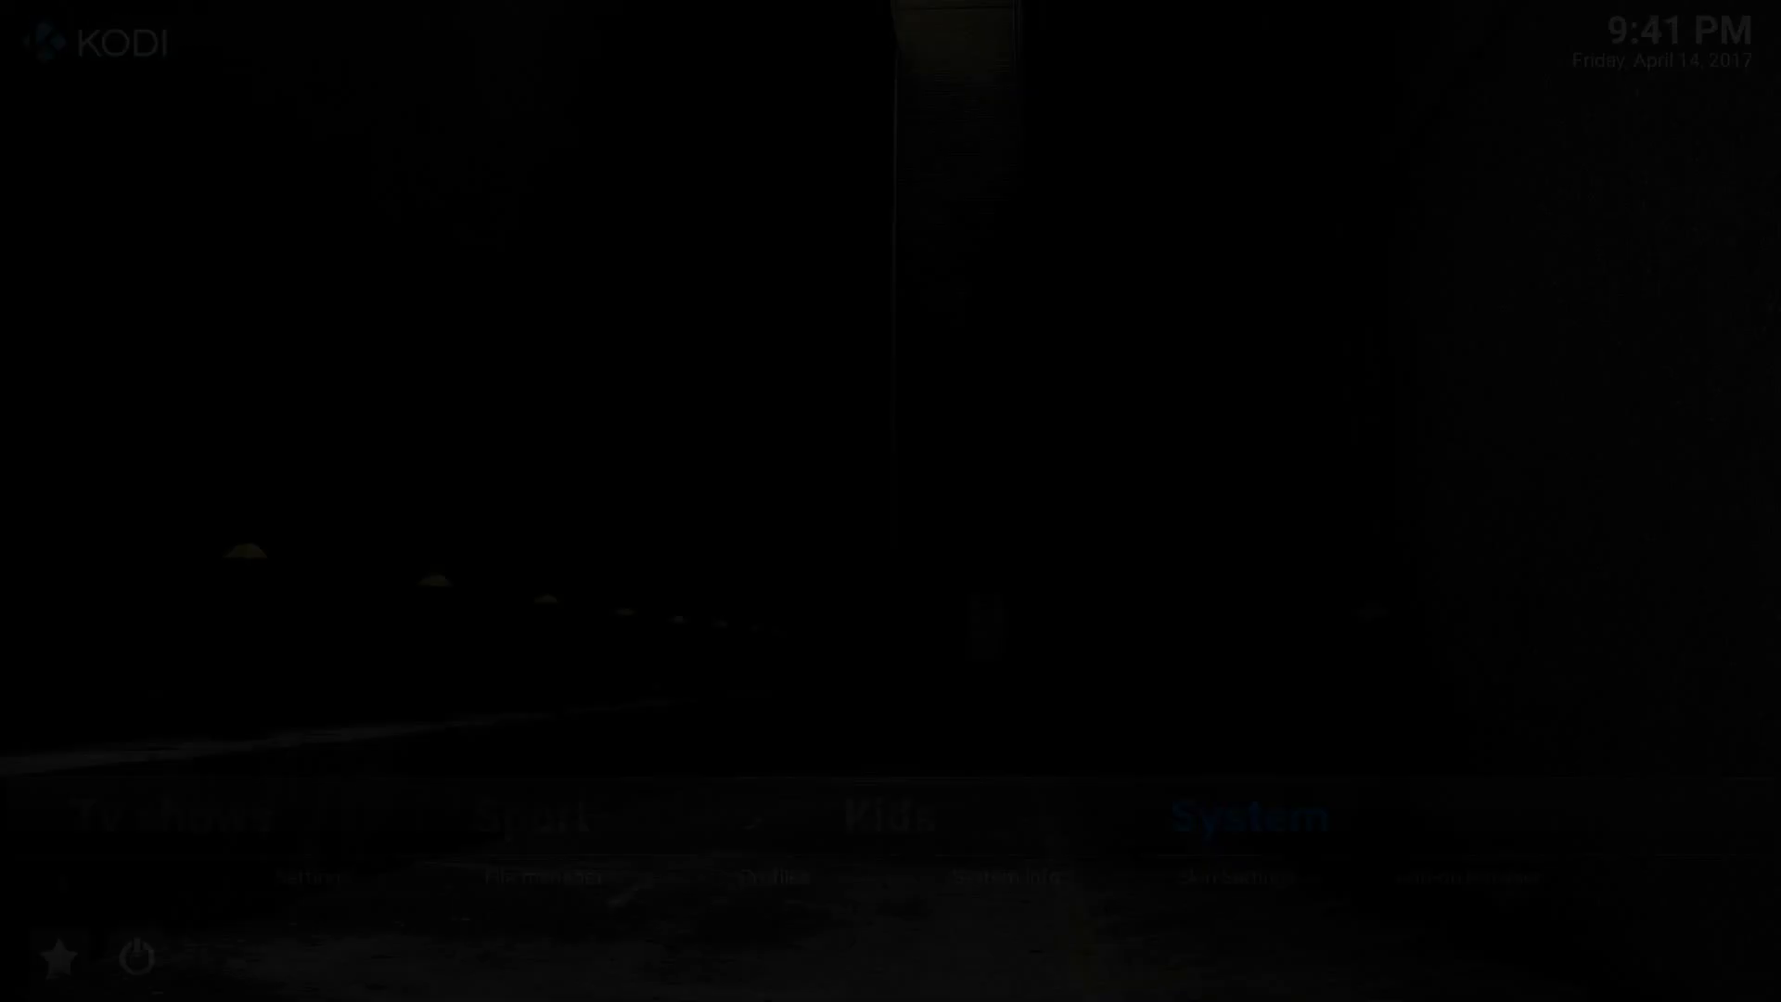
key(Left)
key(Left)
key(Left)
key(Left)
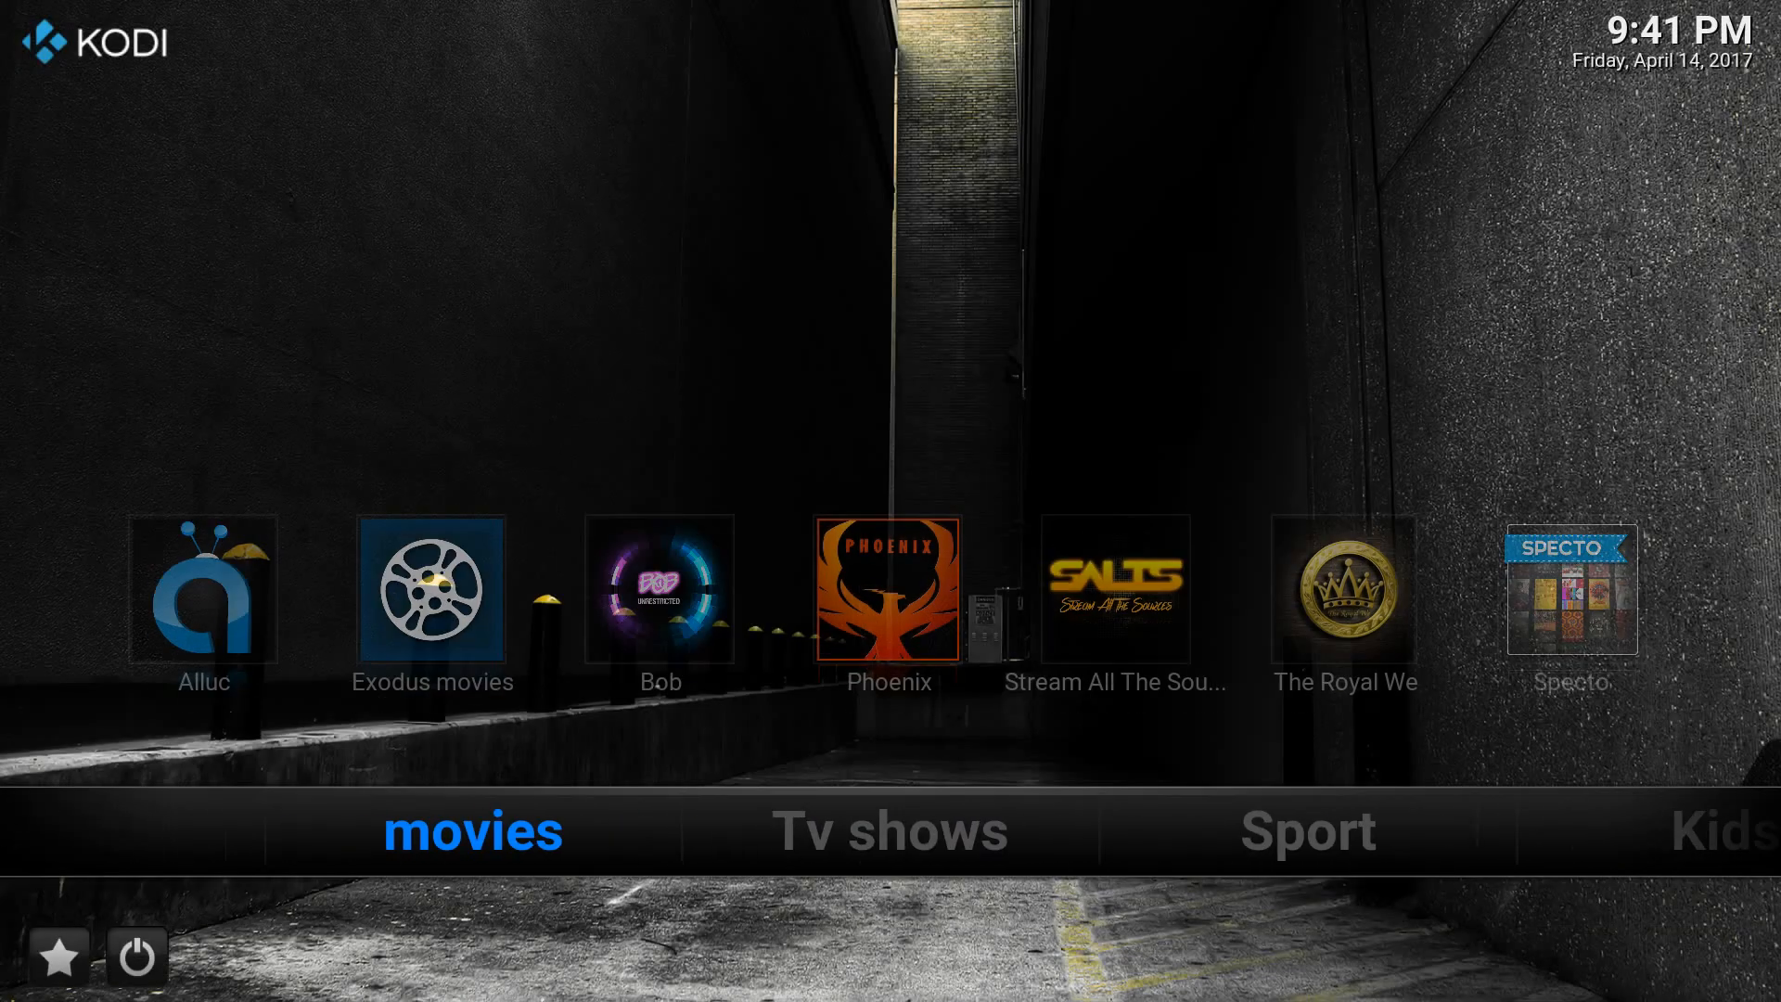
key(Up)
key(Right)
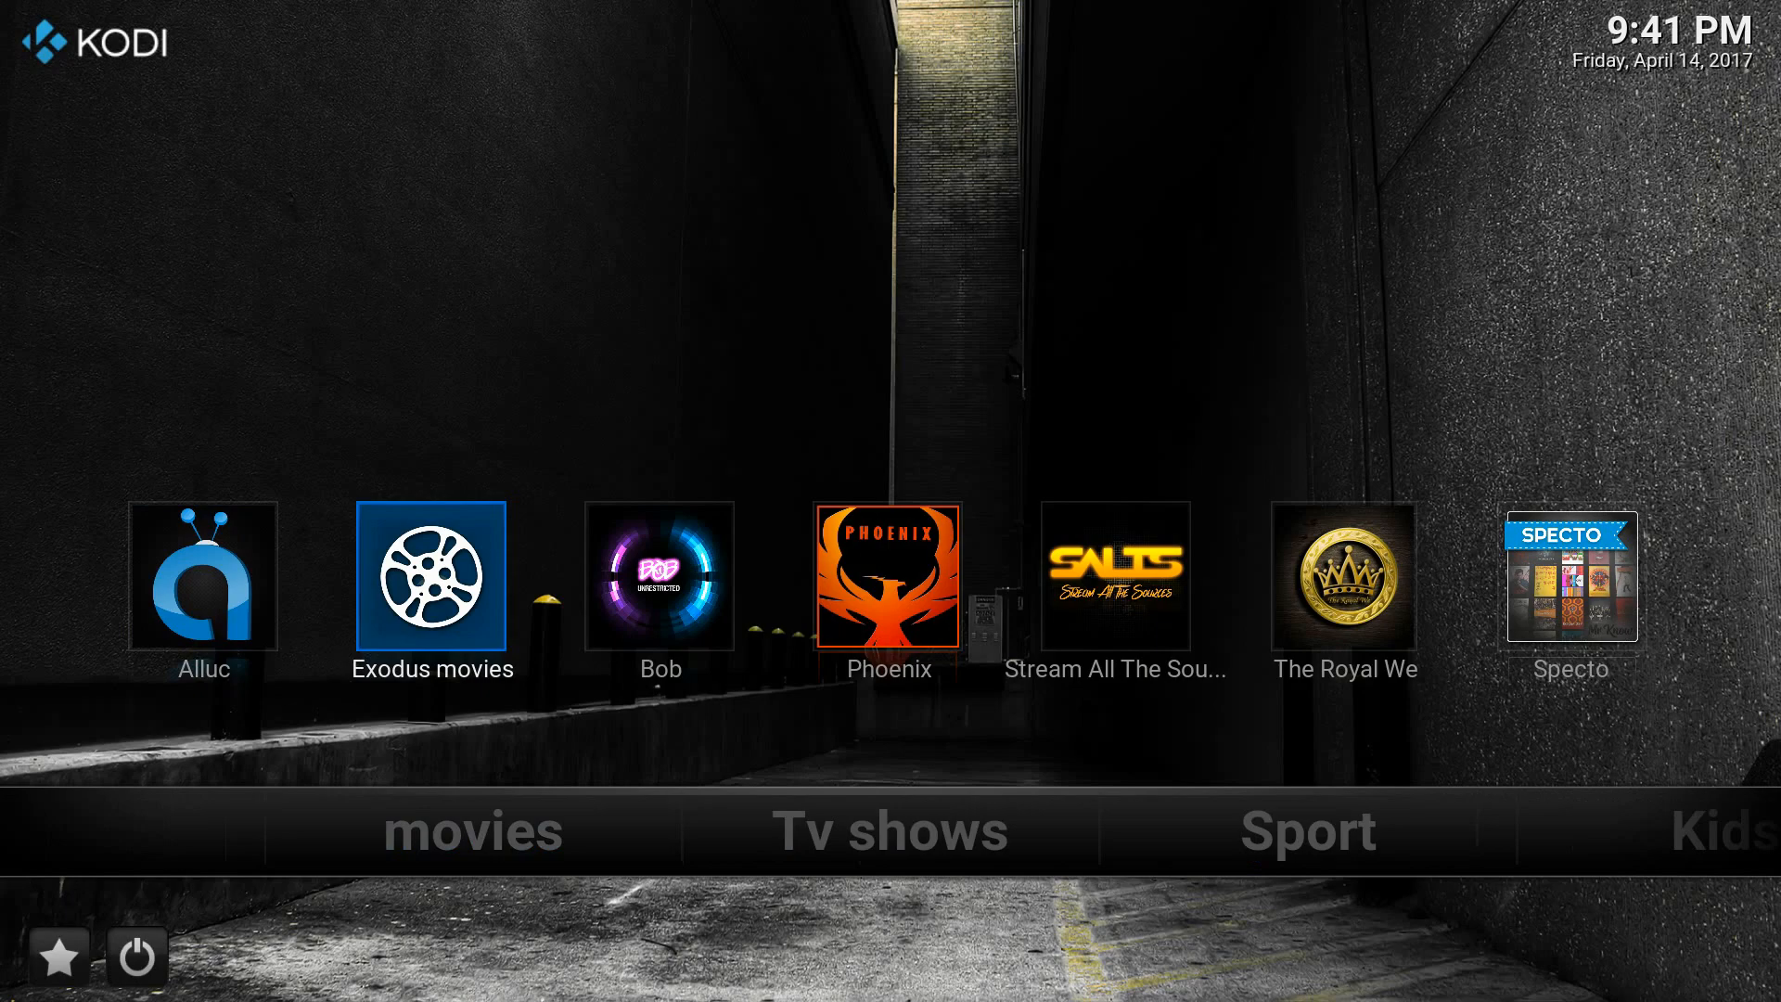
key(Return)
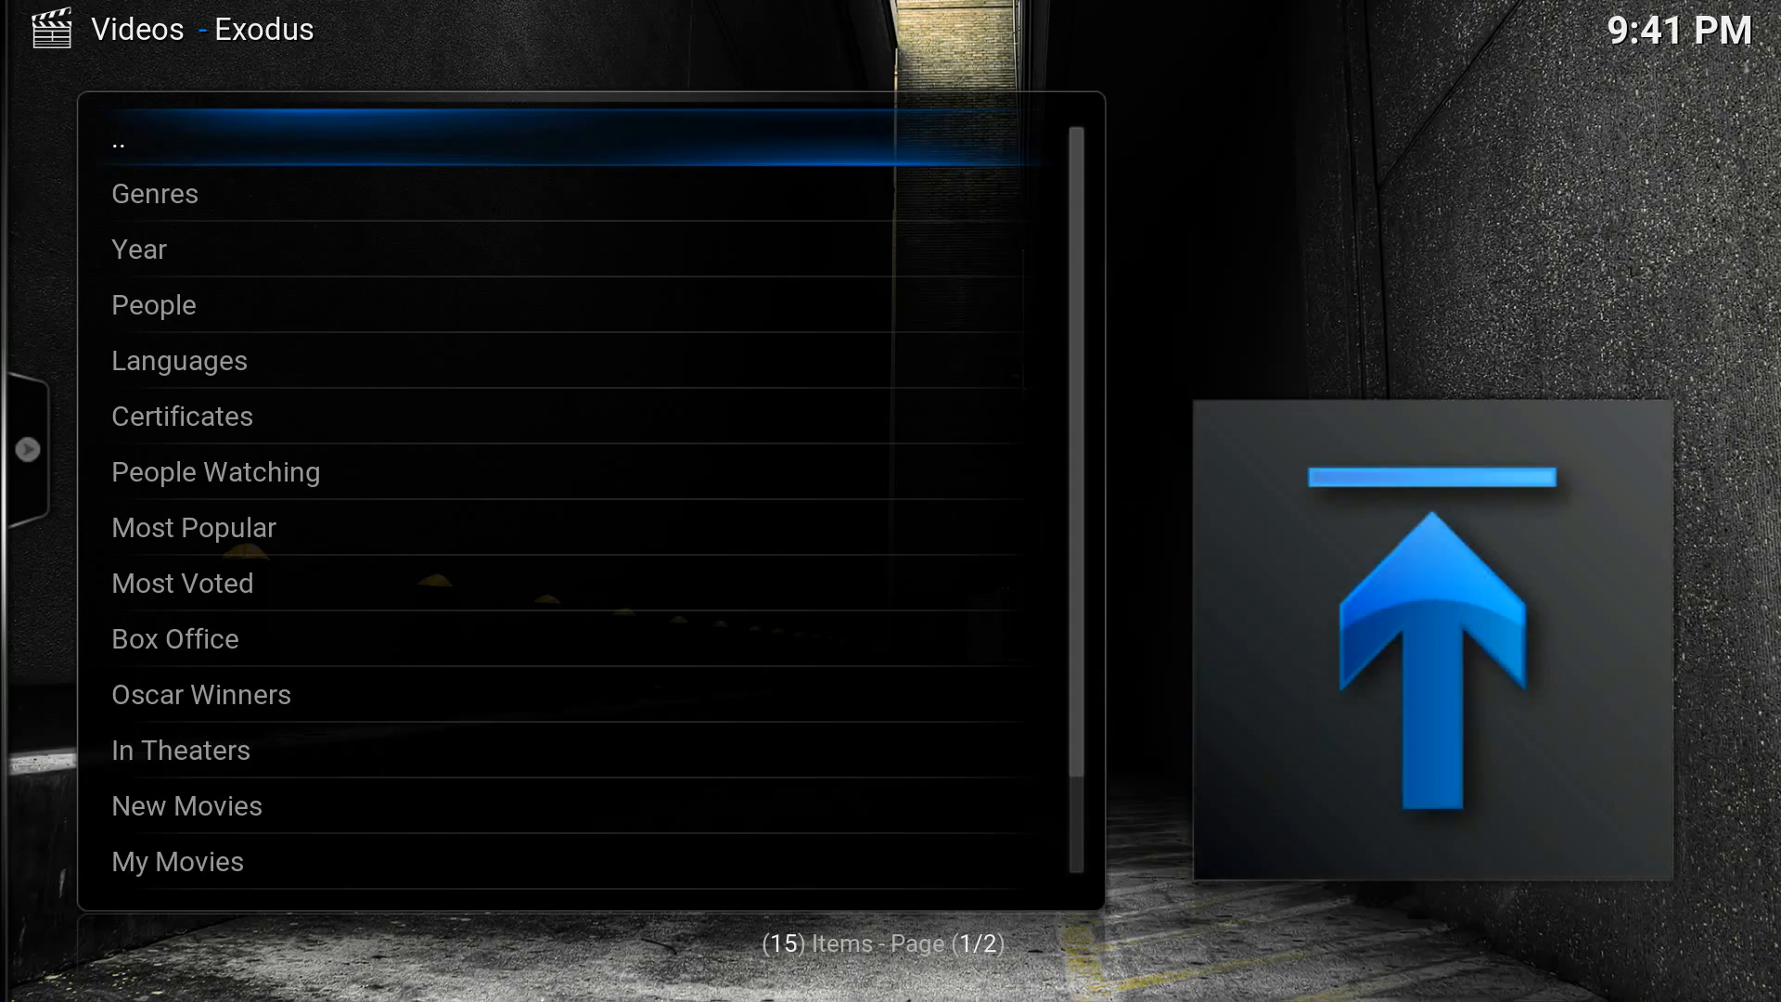
Look through the Exodus movie categories down to Most Popular and go back to the home screen.
key(Down)
key(Down)
key(Down)
key(Down)
key(Down)
key(Down)
key(Down)
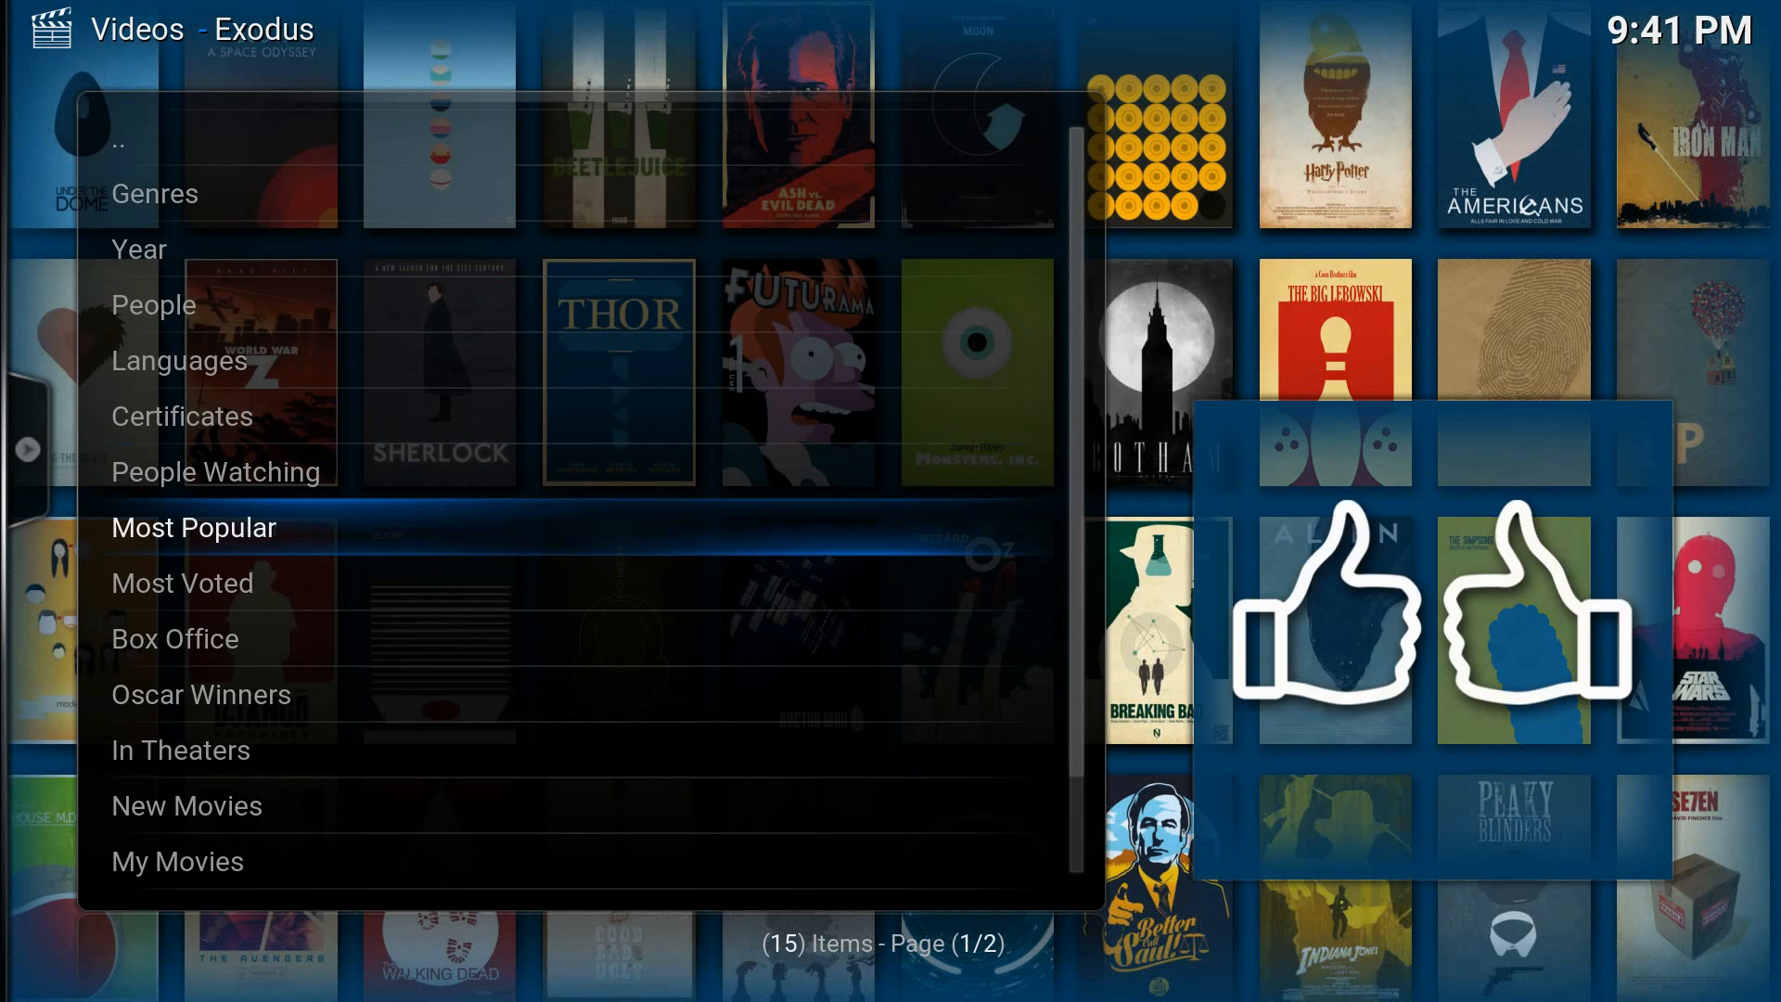
key(BackSpace)
key(BackSpace)
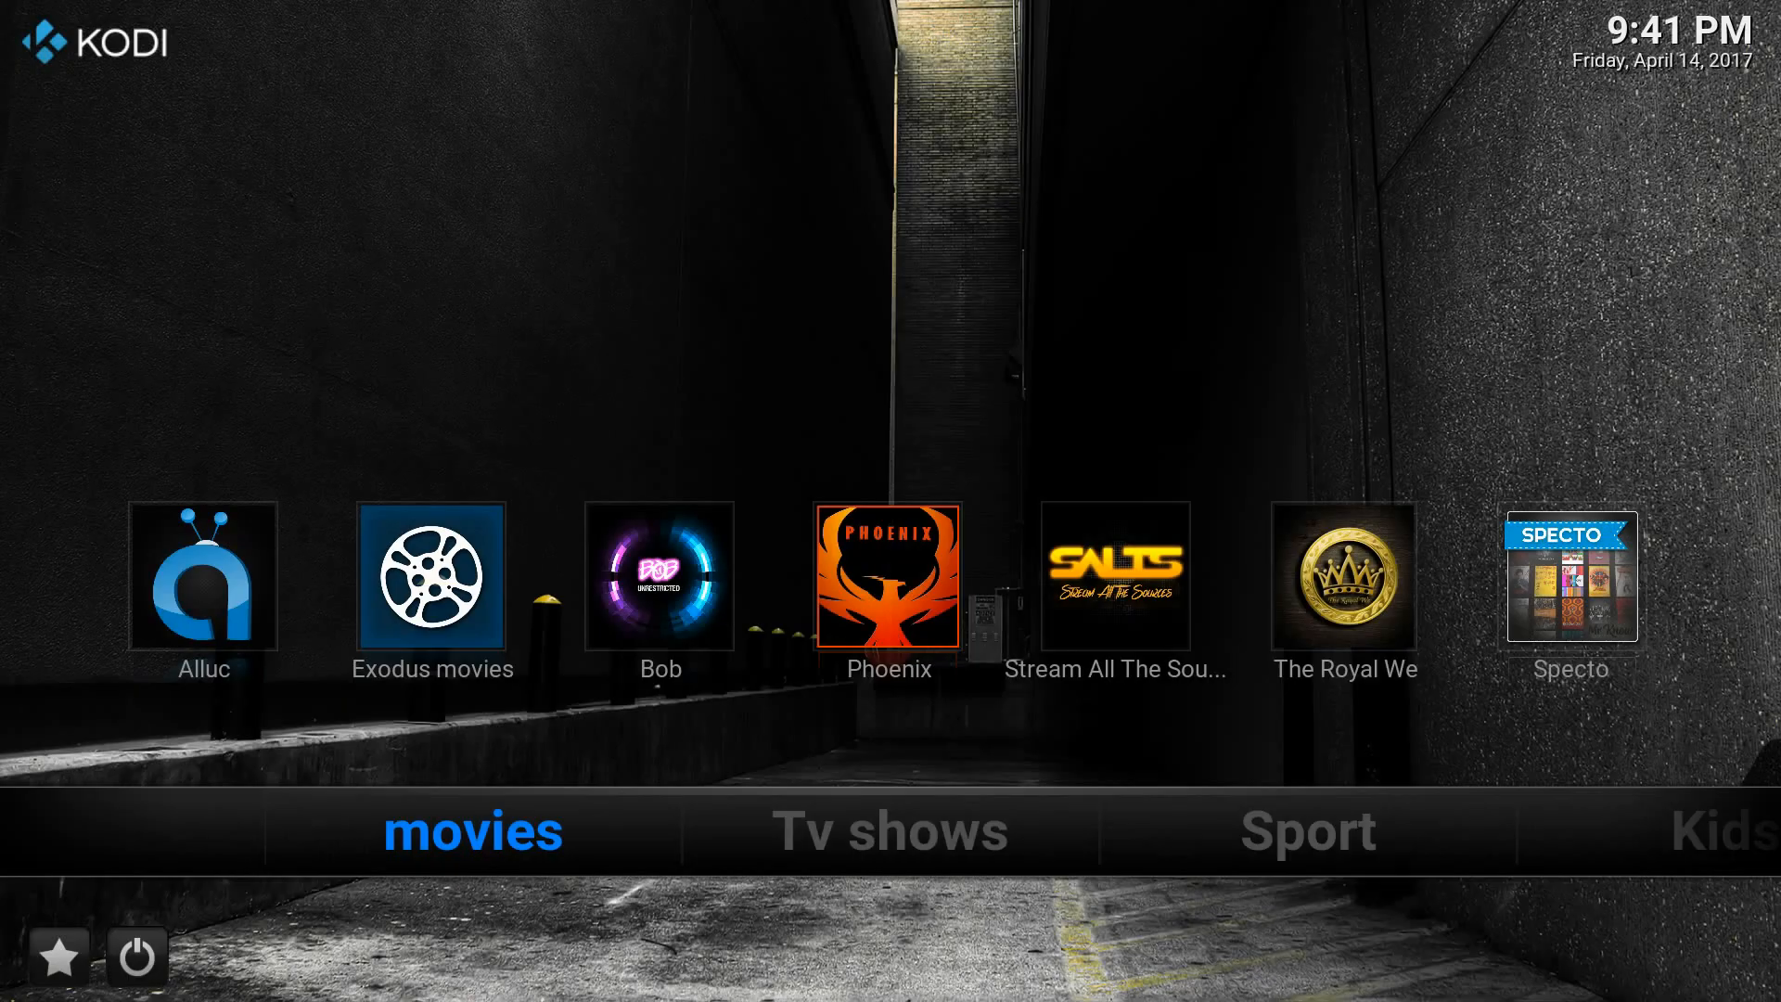
Open the add-on shortcut settings of the skin from the System item of the home menu.
key(Right)
key(Right)
key(Left)
key(Right)
key(Right)
key(Left)
key(Left)
key(Left)
key(Left)
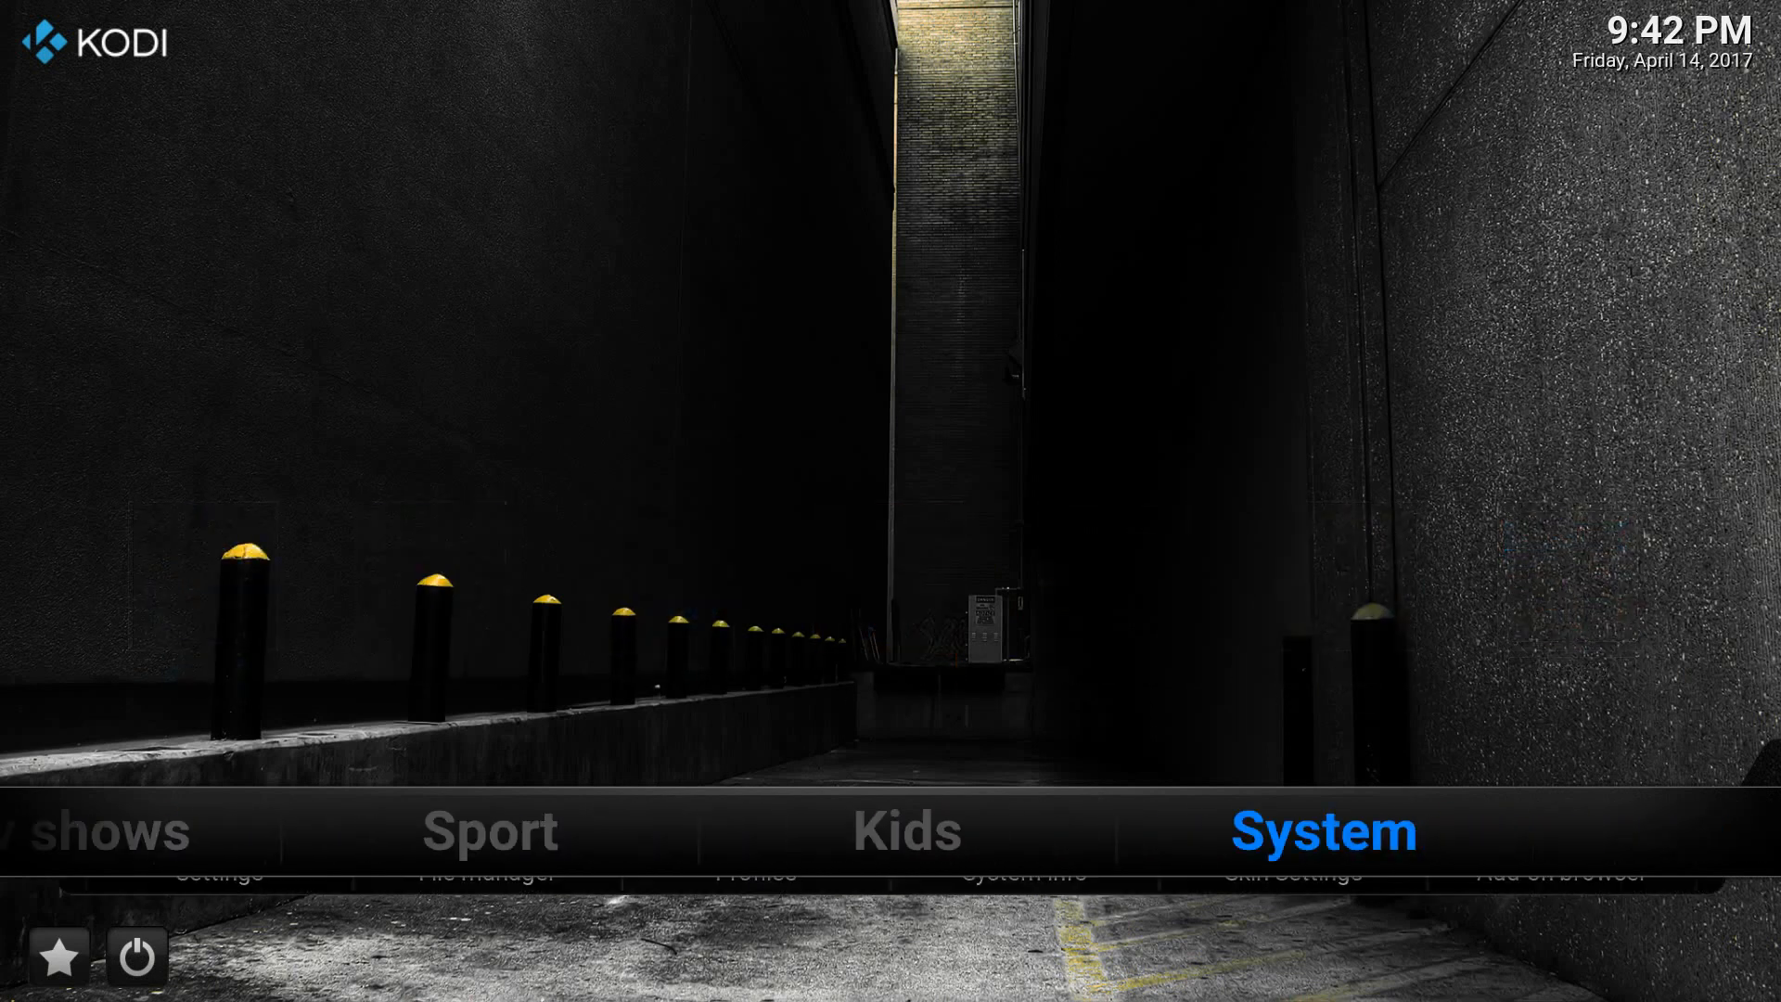
key(Down)
key(Return)
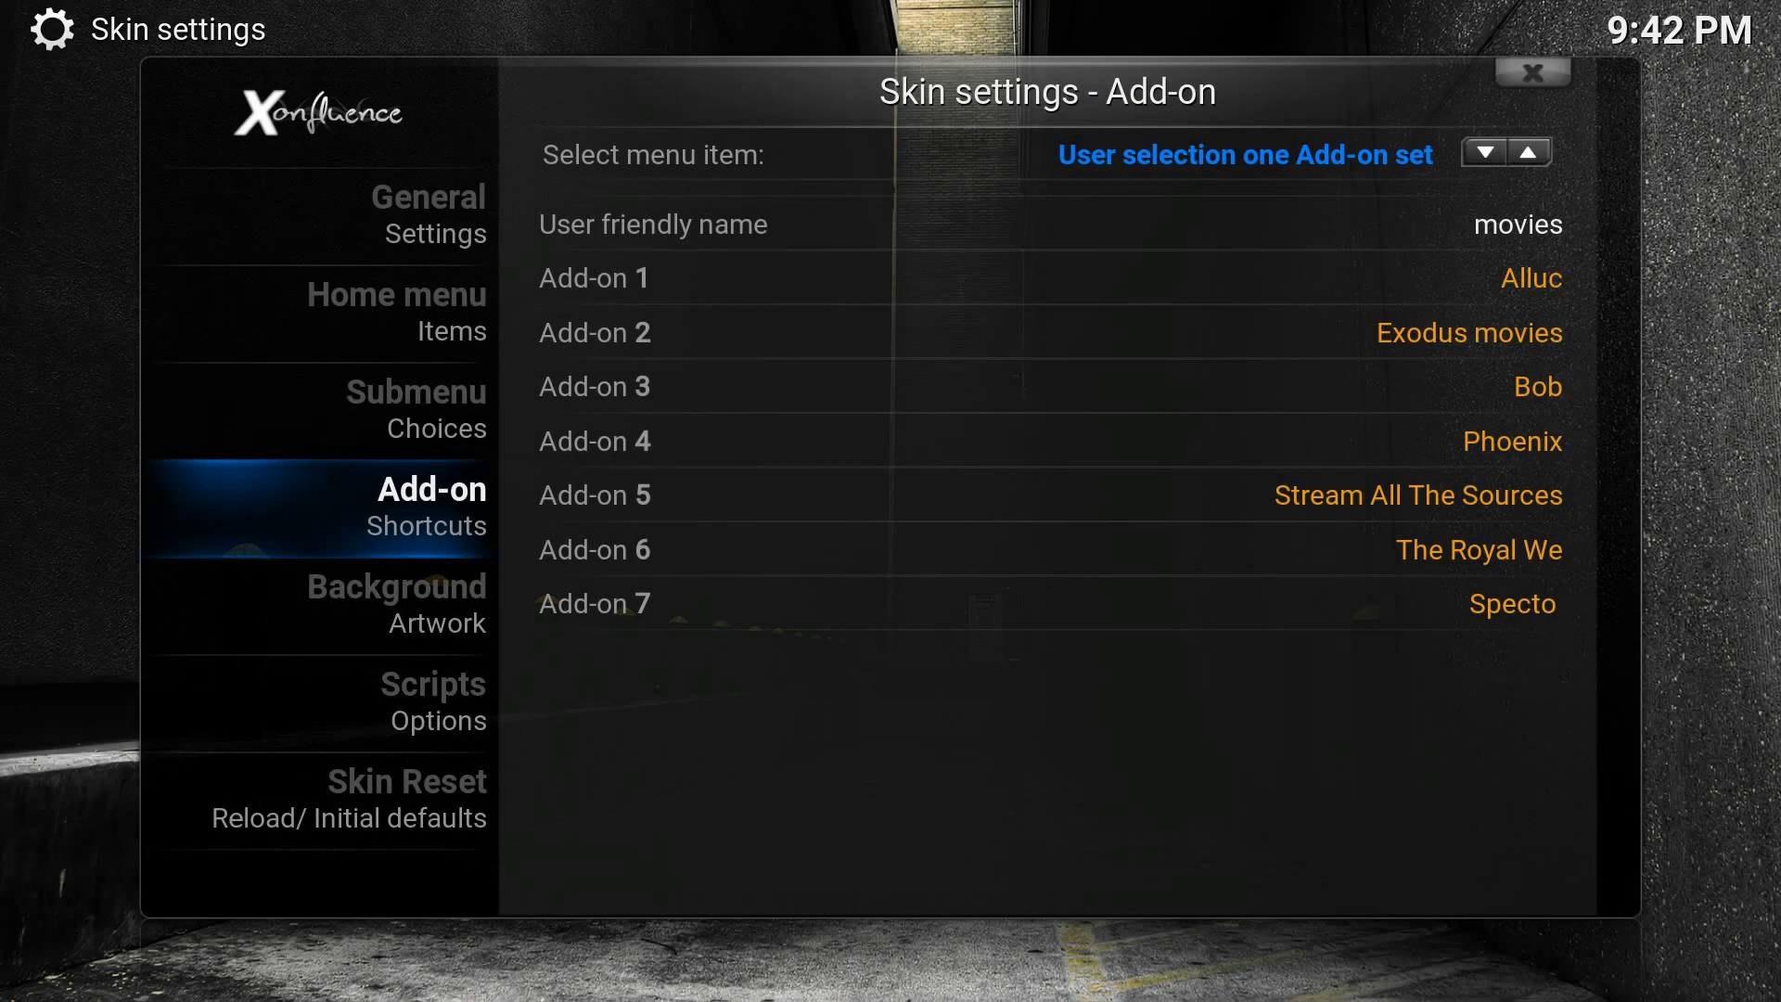
Switch to the User selection two Add-on set and give it the user friendly name Tv shows.
key(Right)
key(Up)
key(Up)
key(Up)
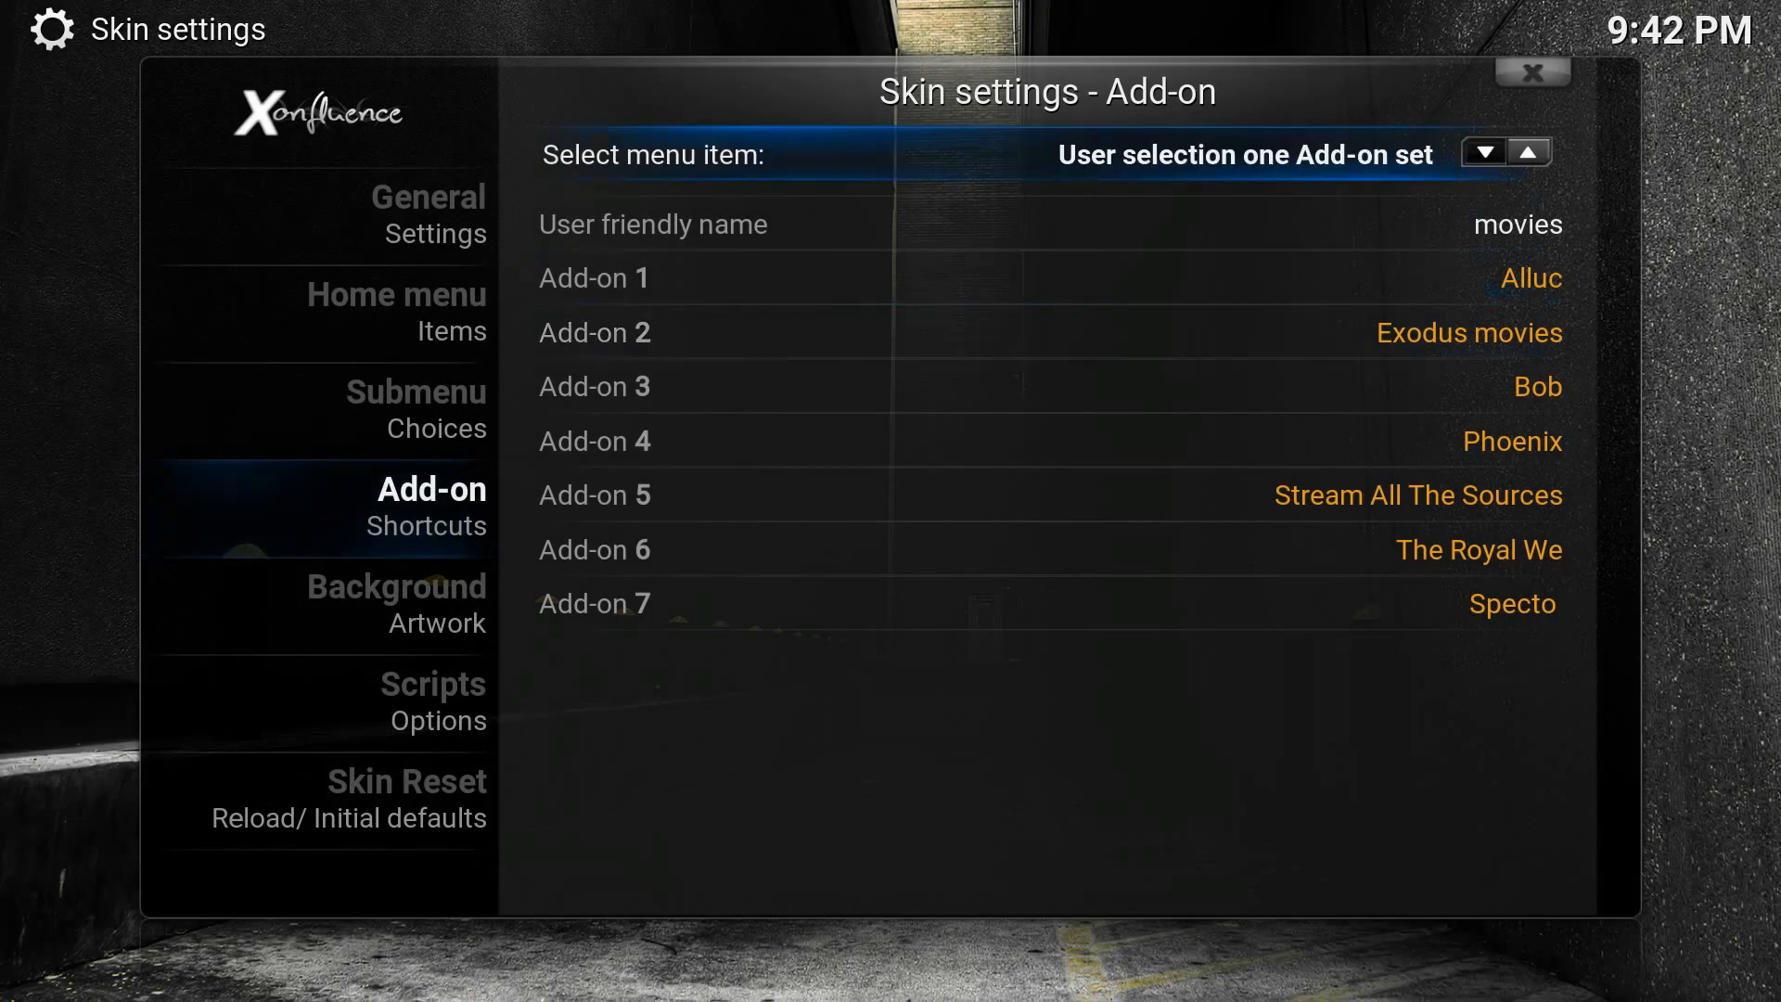
key(Right)
key(Down)
key(Return)
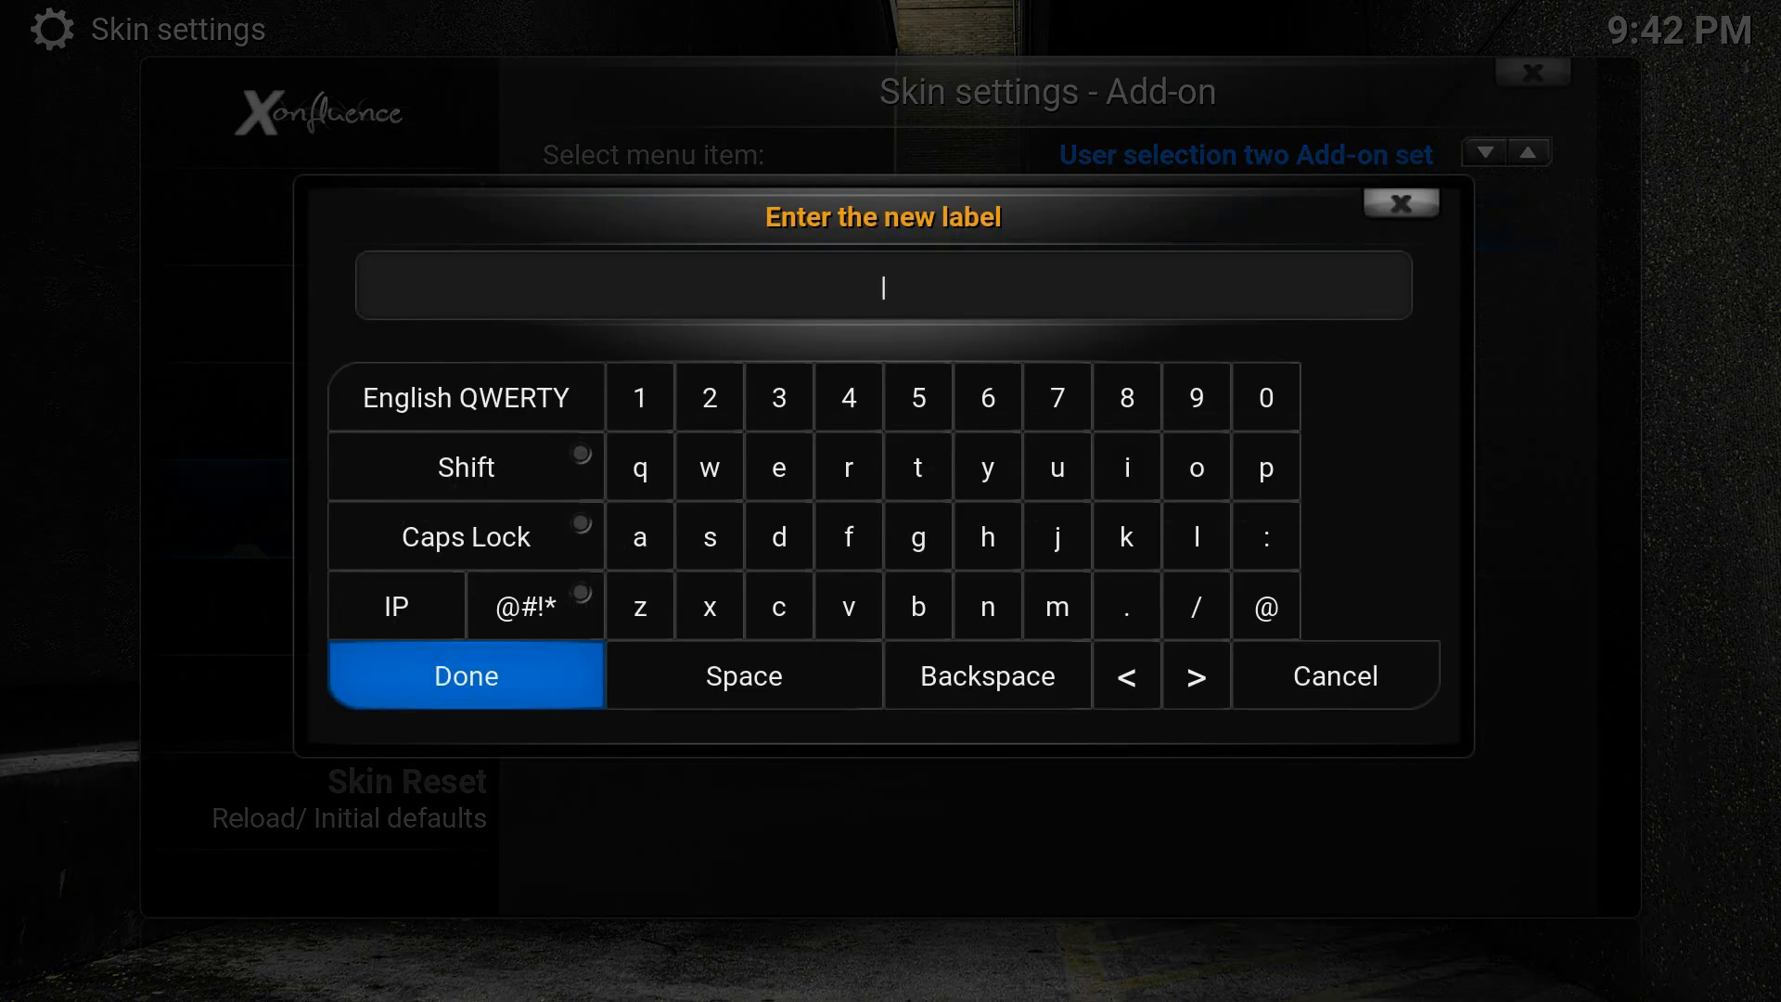
text(Tv showe)
key(BackSpace)
text(s)
key(Return)
Assign the Castaway video add-on to Add-on 1 of the Tv shows set, keeping its default label.
key(Down)
key(Return)
key(Down)
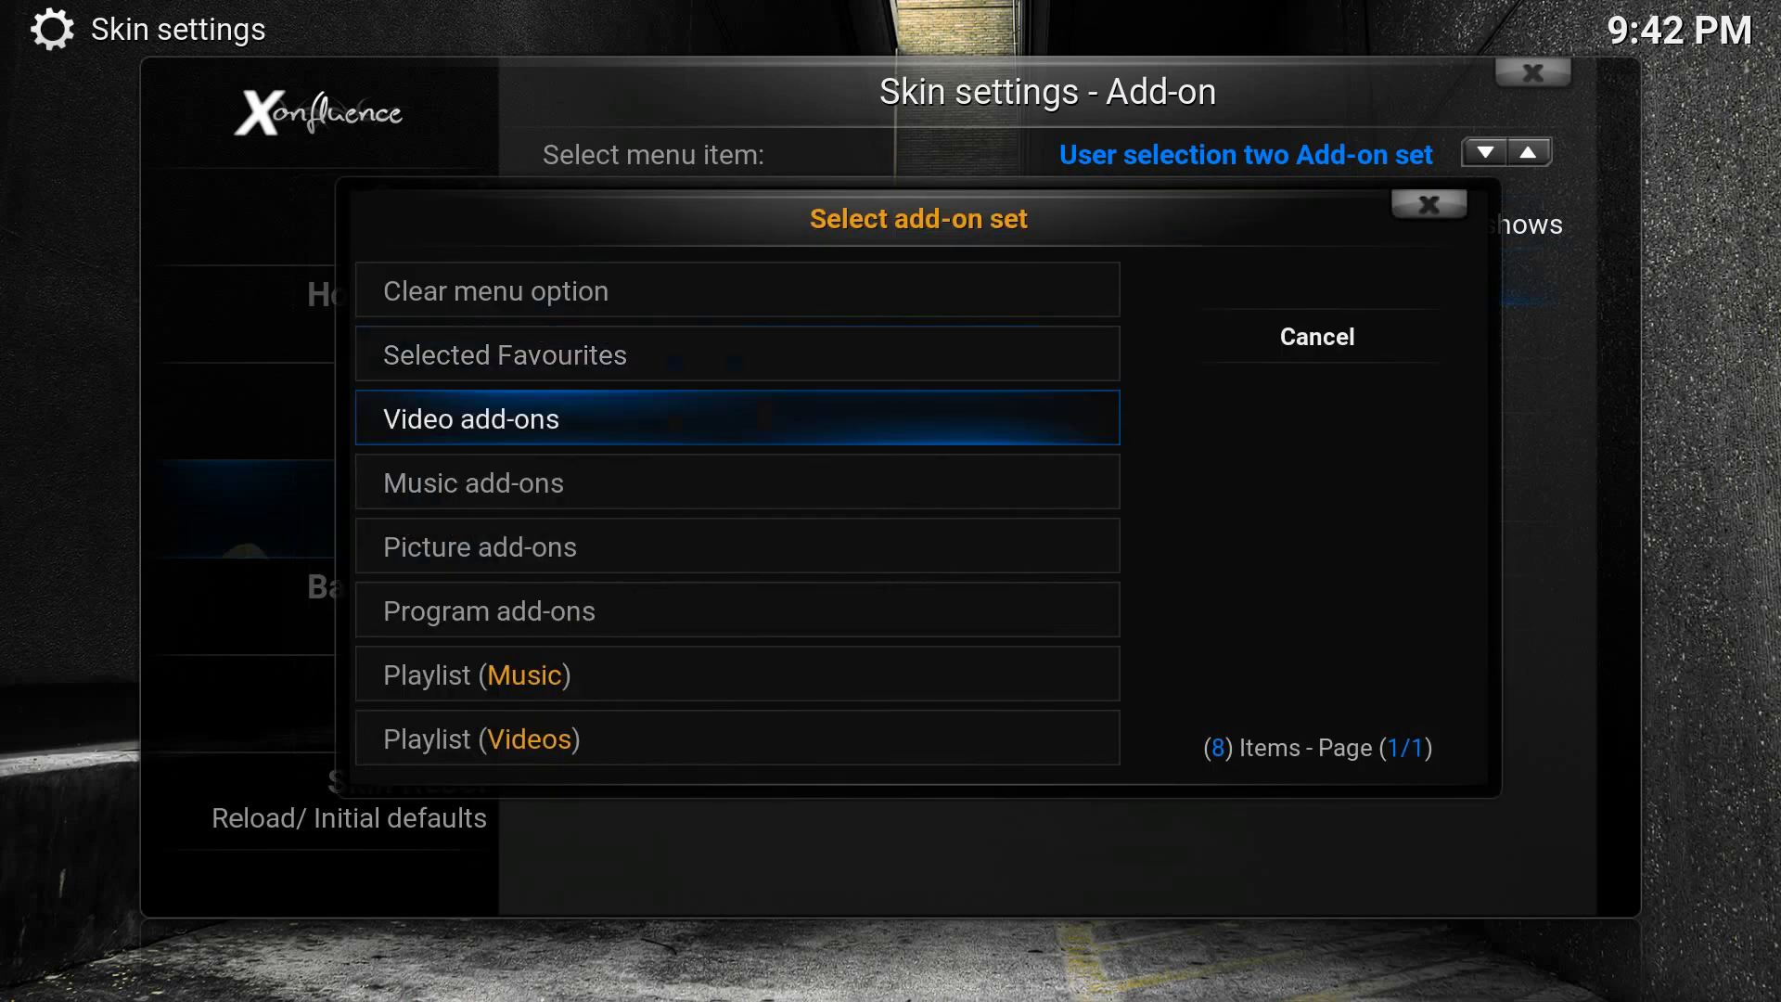
key(Return)
key(Down)
key(Down)
key(Down)
key(Down)
key(Down)
key(Down)
key(Down)
key(Down)
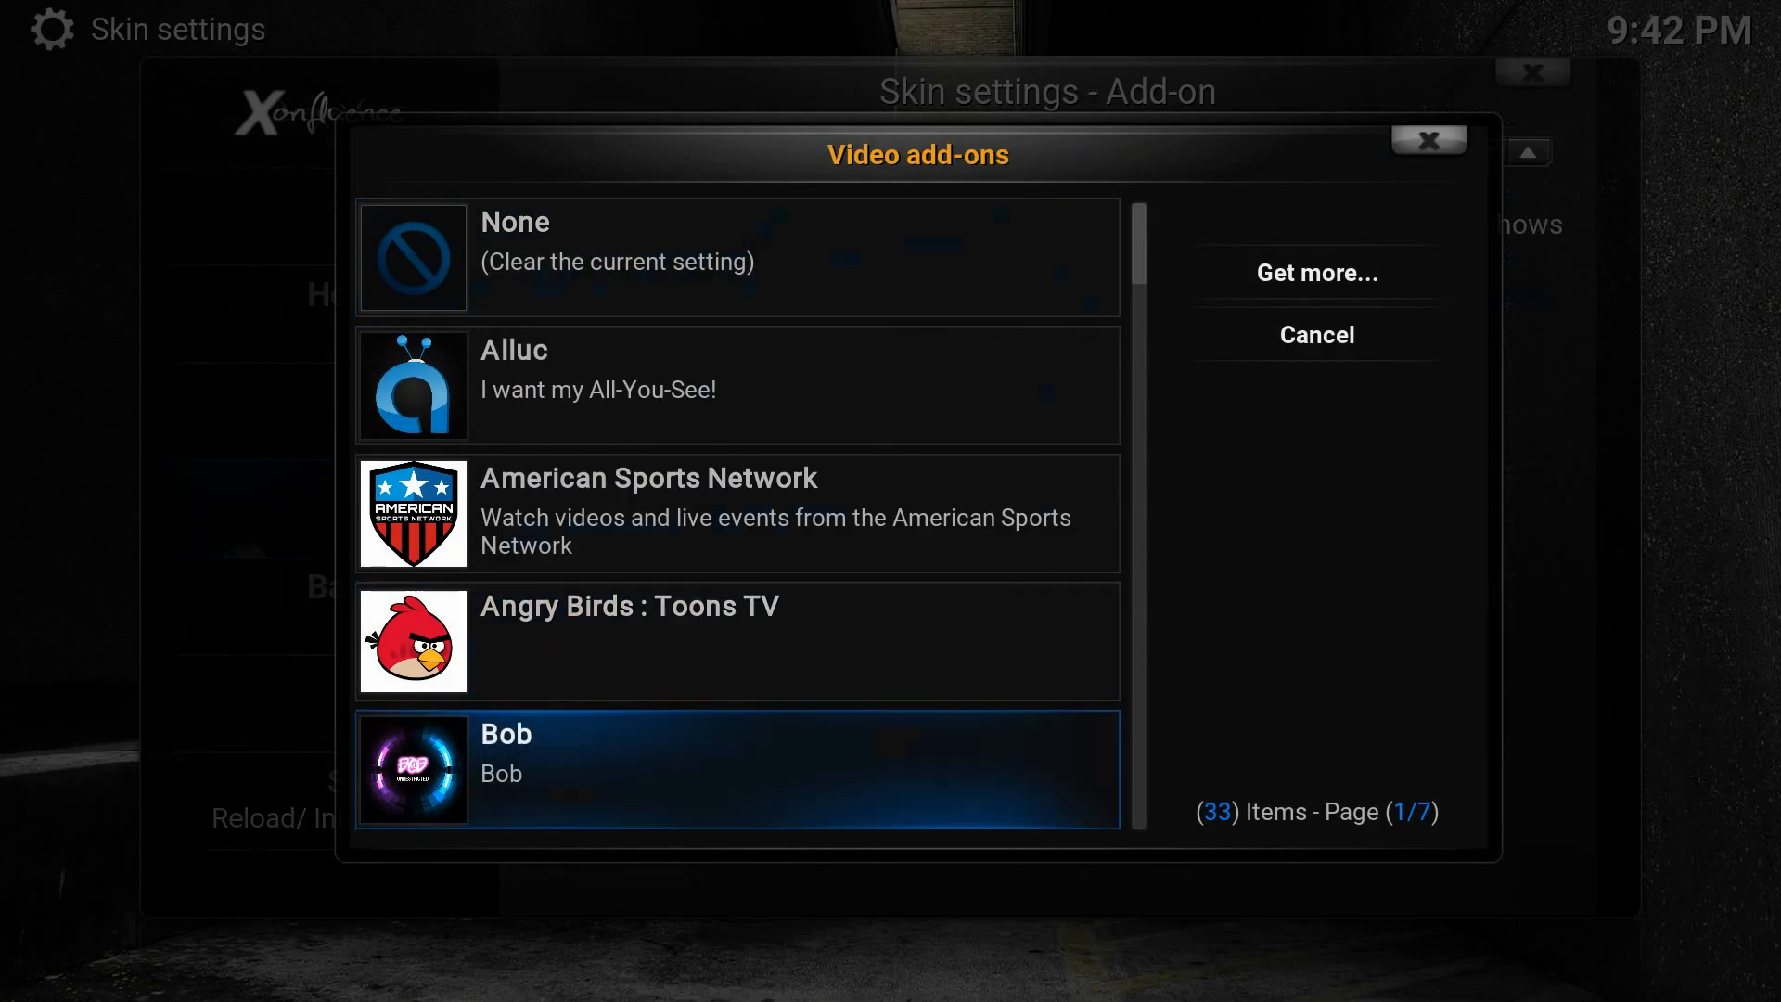
key(Up)
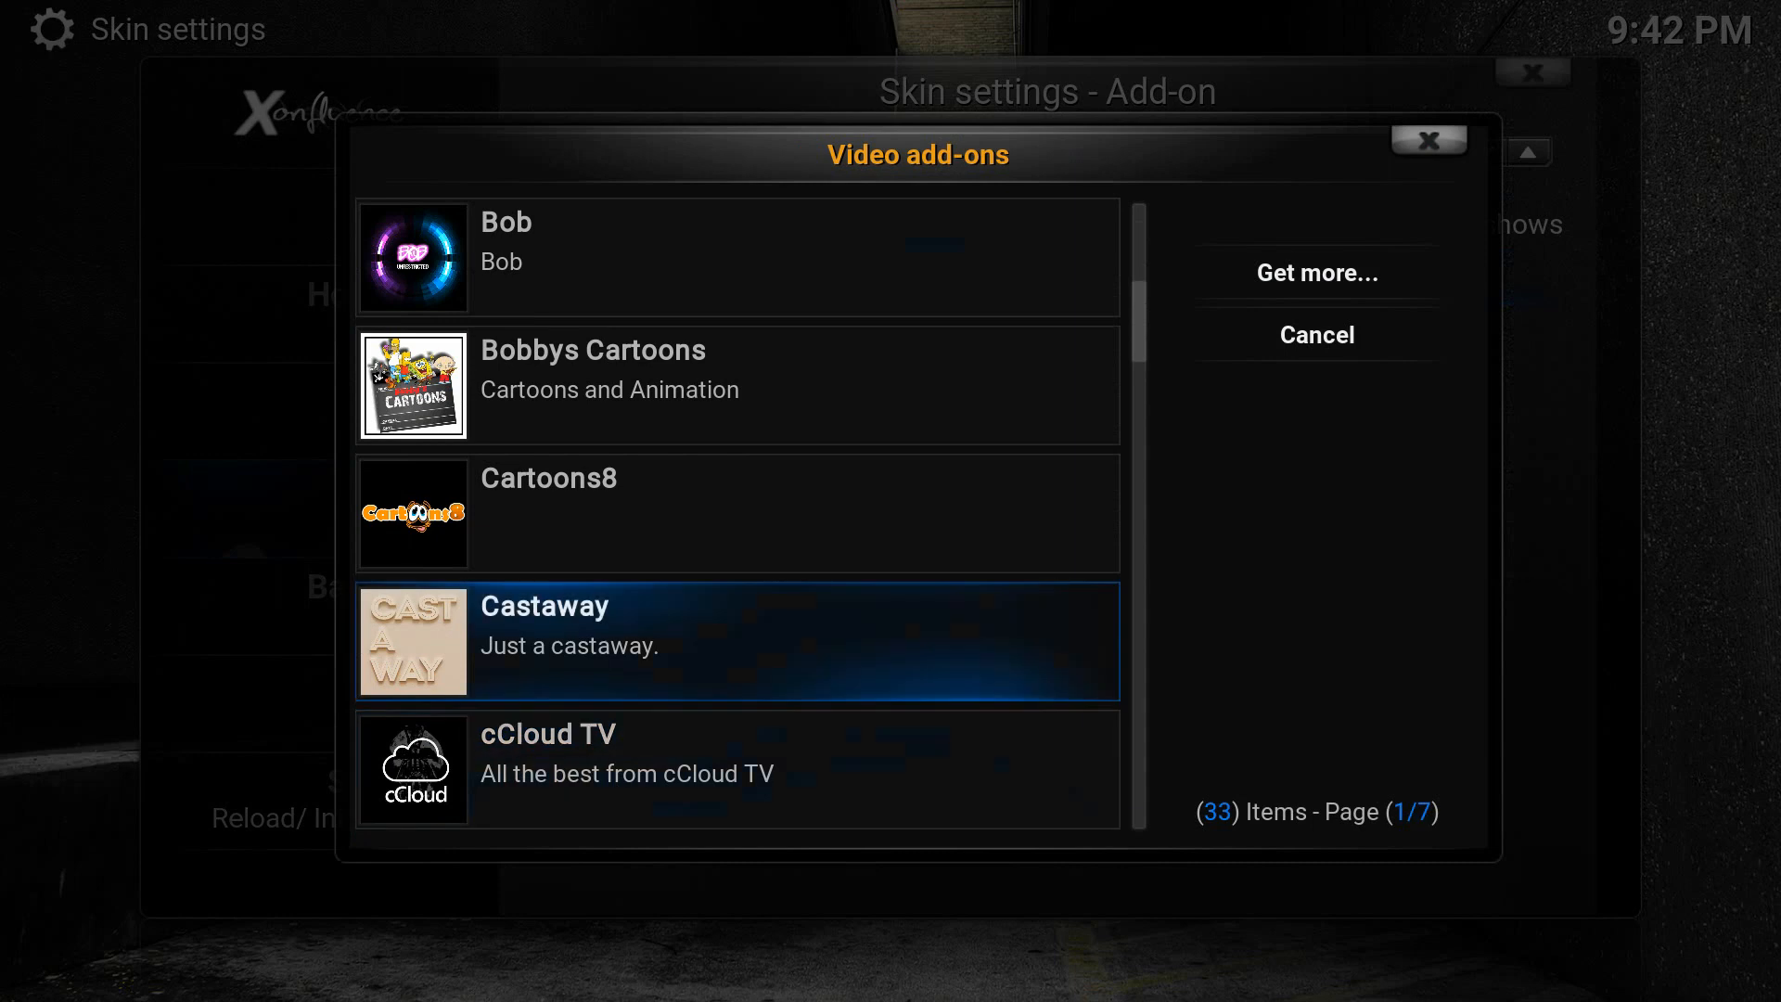
key(Return)
key(Return)
Assign the Phoenix video add-on to Add-on 2 of the Tv shows set, keeping its default label.
key(Down)
key(Return)
key(Down)
key(Up)
key(Return)
key(Down)
key(Down)
key(Down)
key(Down)
key(Down)
key(Down)
key(Down)
key(Down)
key(Down)
key(Down)
key(Down)
key(Down)
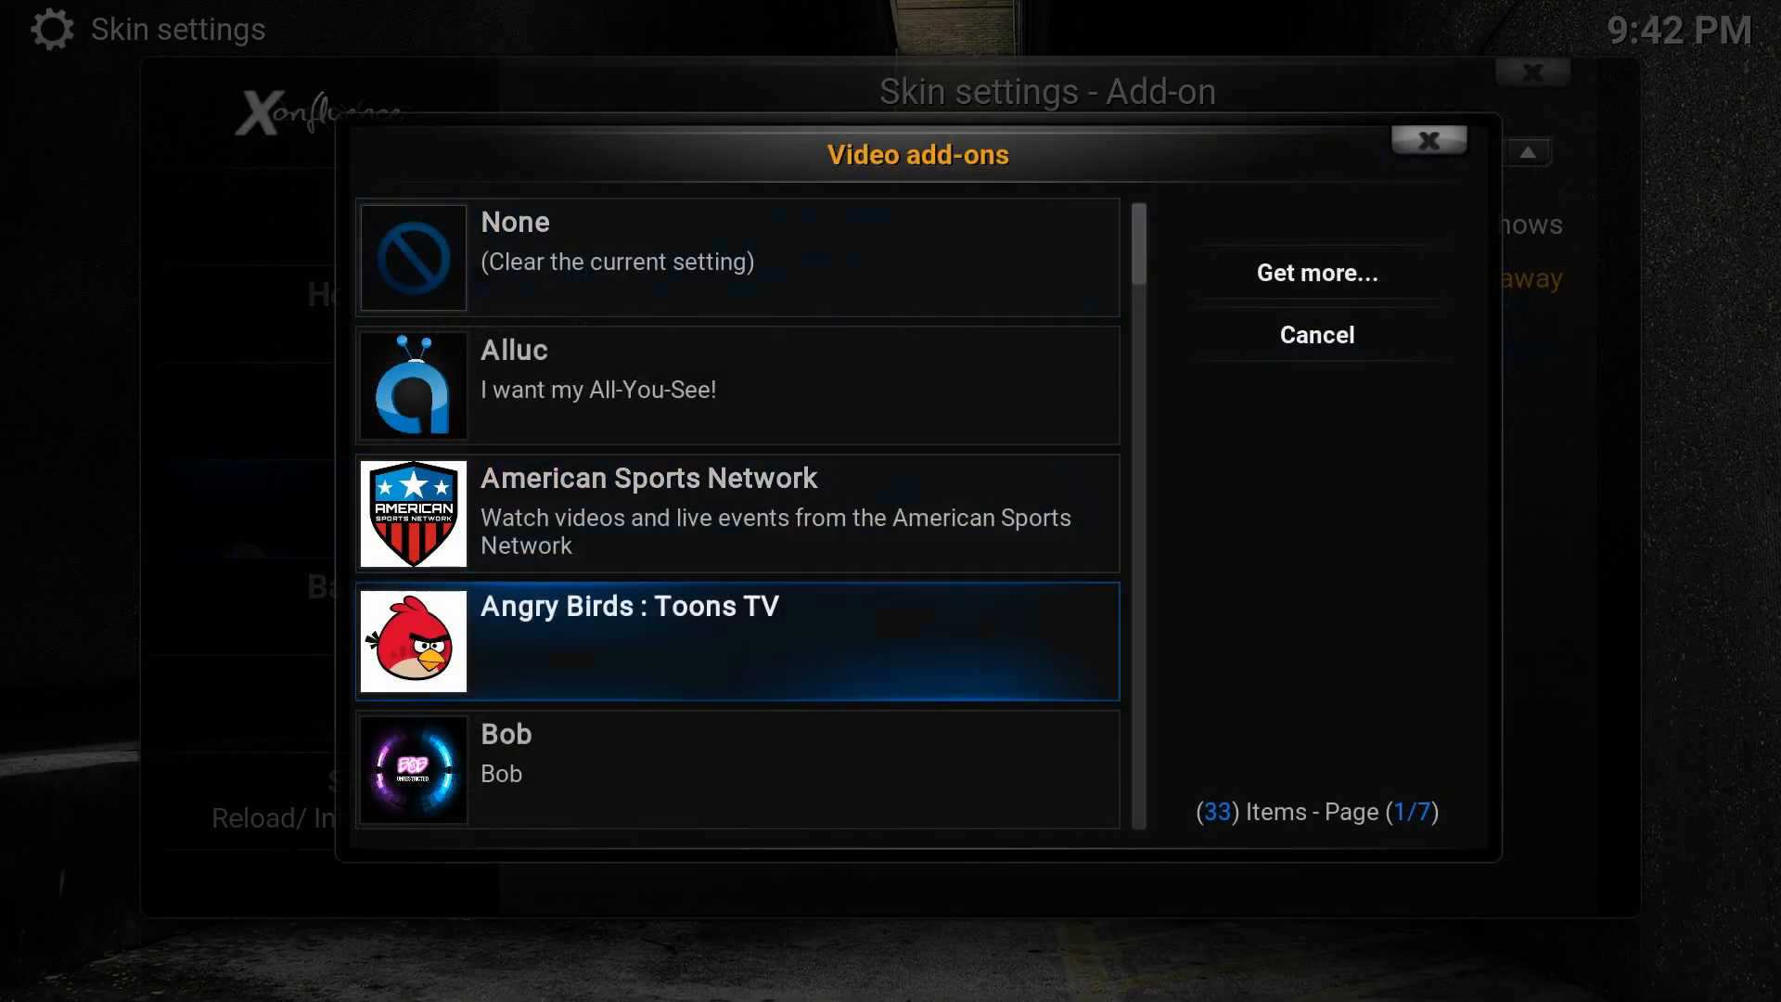
key(Down)
key(Down)
key(Down)
key(Down)
key(Down)
key(Down)
key(Down)
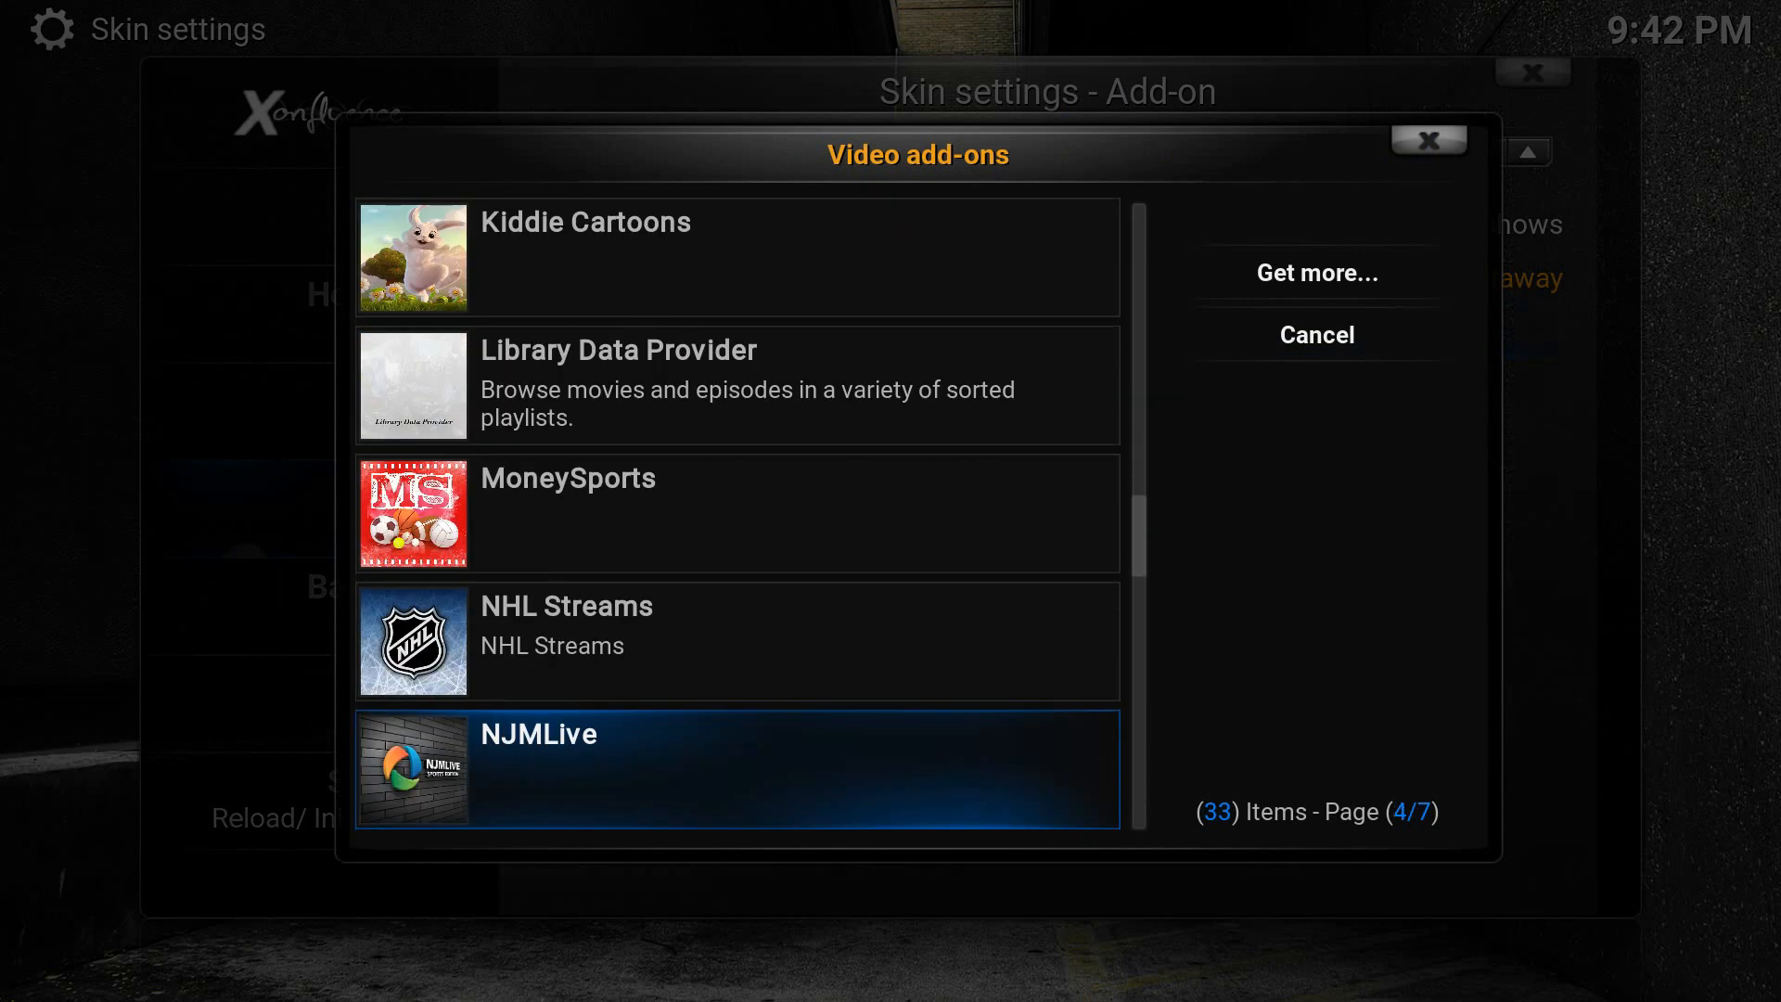
key(Down)
key(Down)
key(Down)
key(Down)
key(Up)
key(Up)
key(Return)
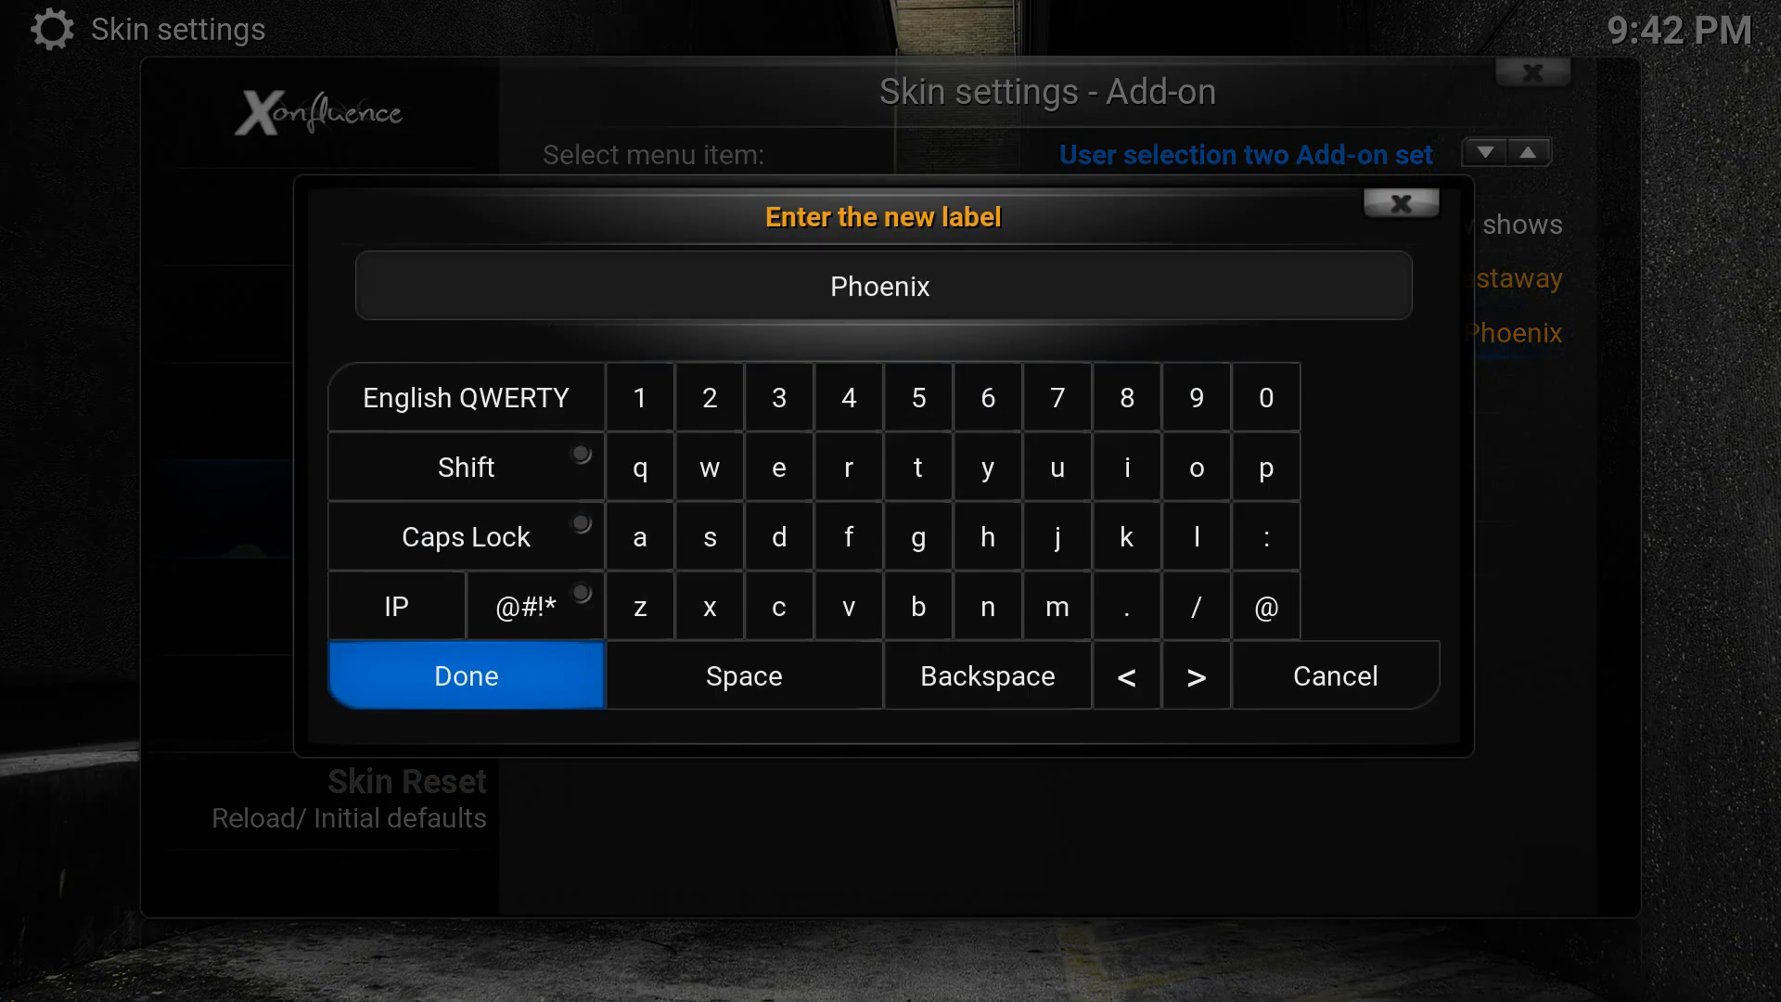
key(Down)
key(Return)
Assign the Specto - ... Fork video add-on to Add-on 3 of the Tv shows set, keeping its default label.
key(Down)
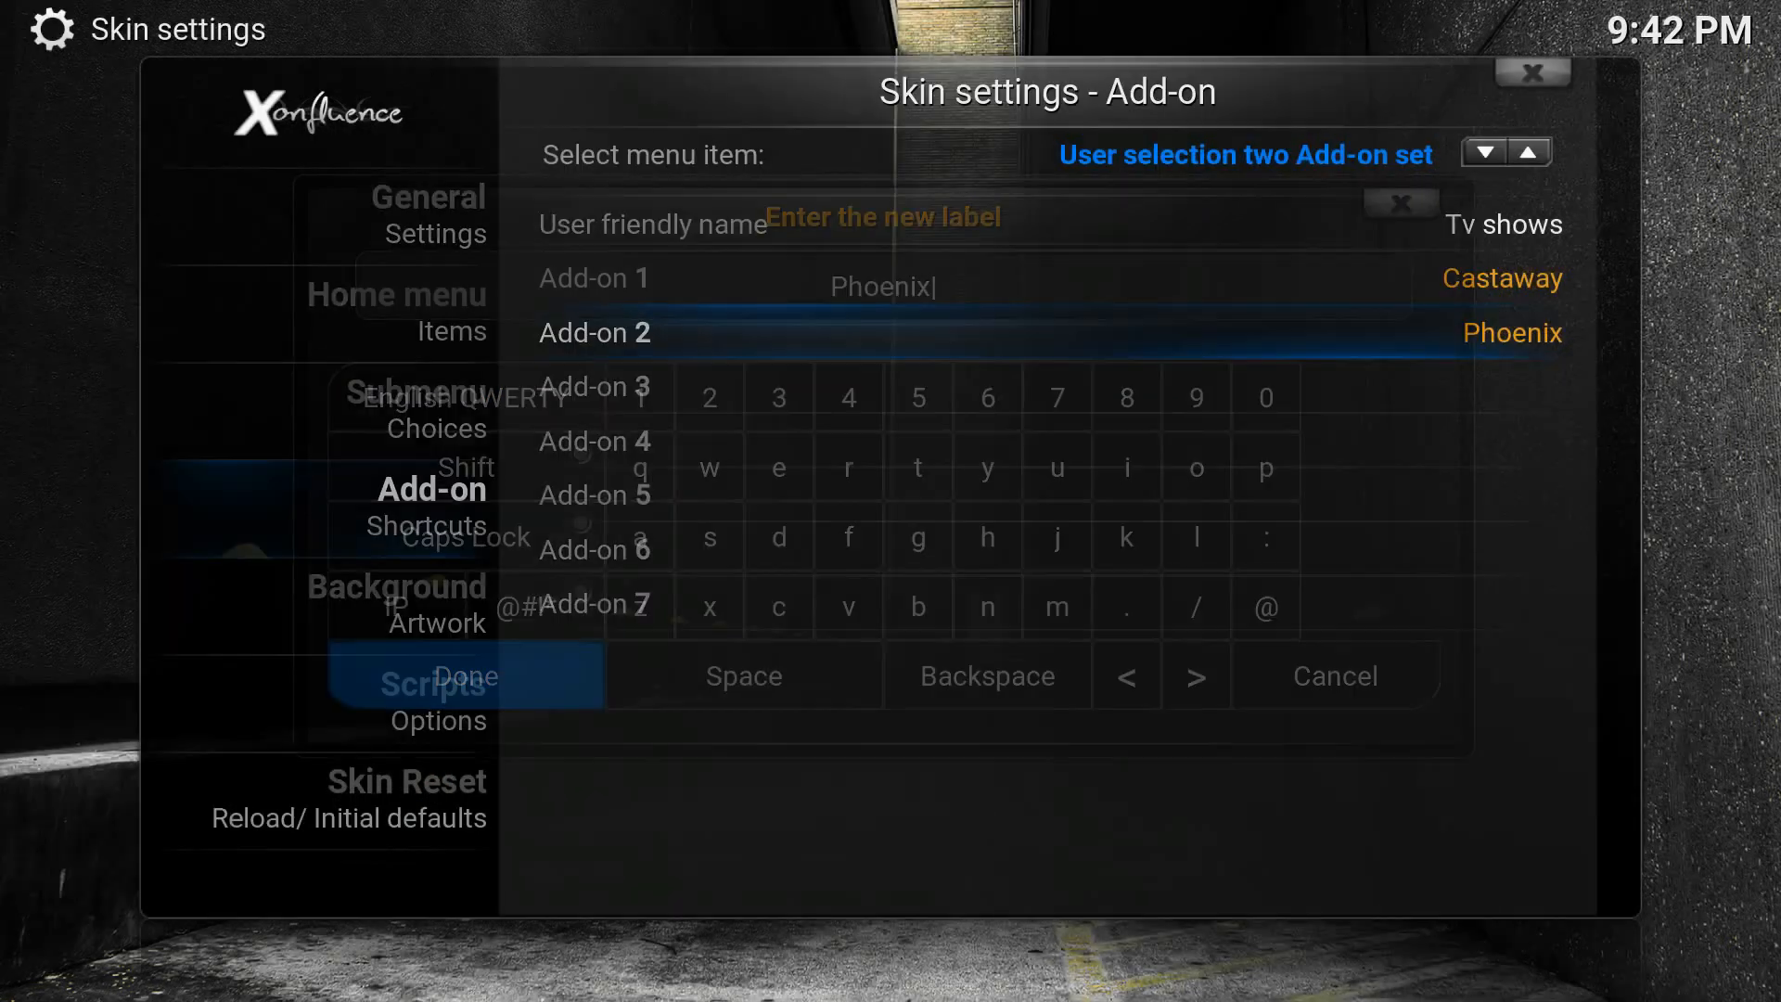
key(Return)
key(Return)
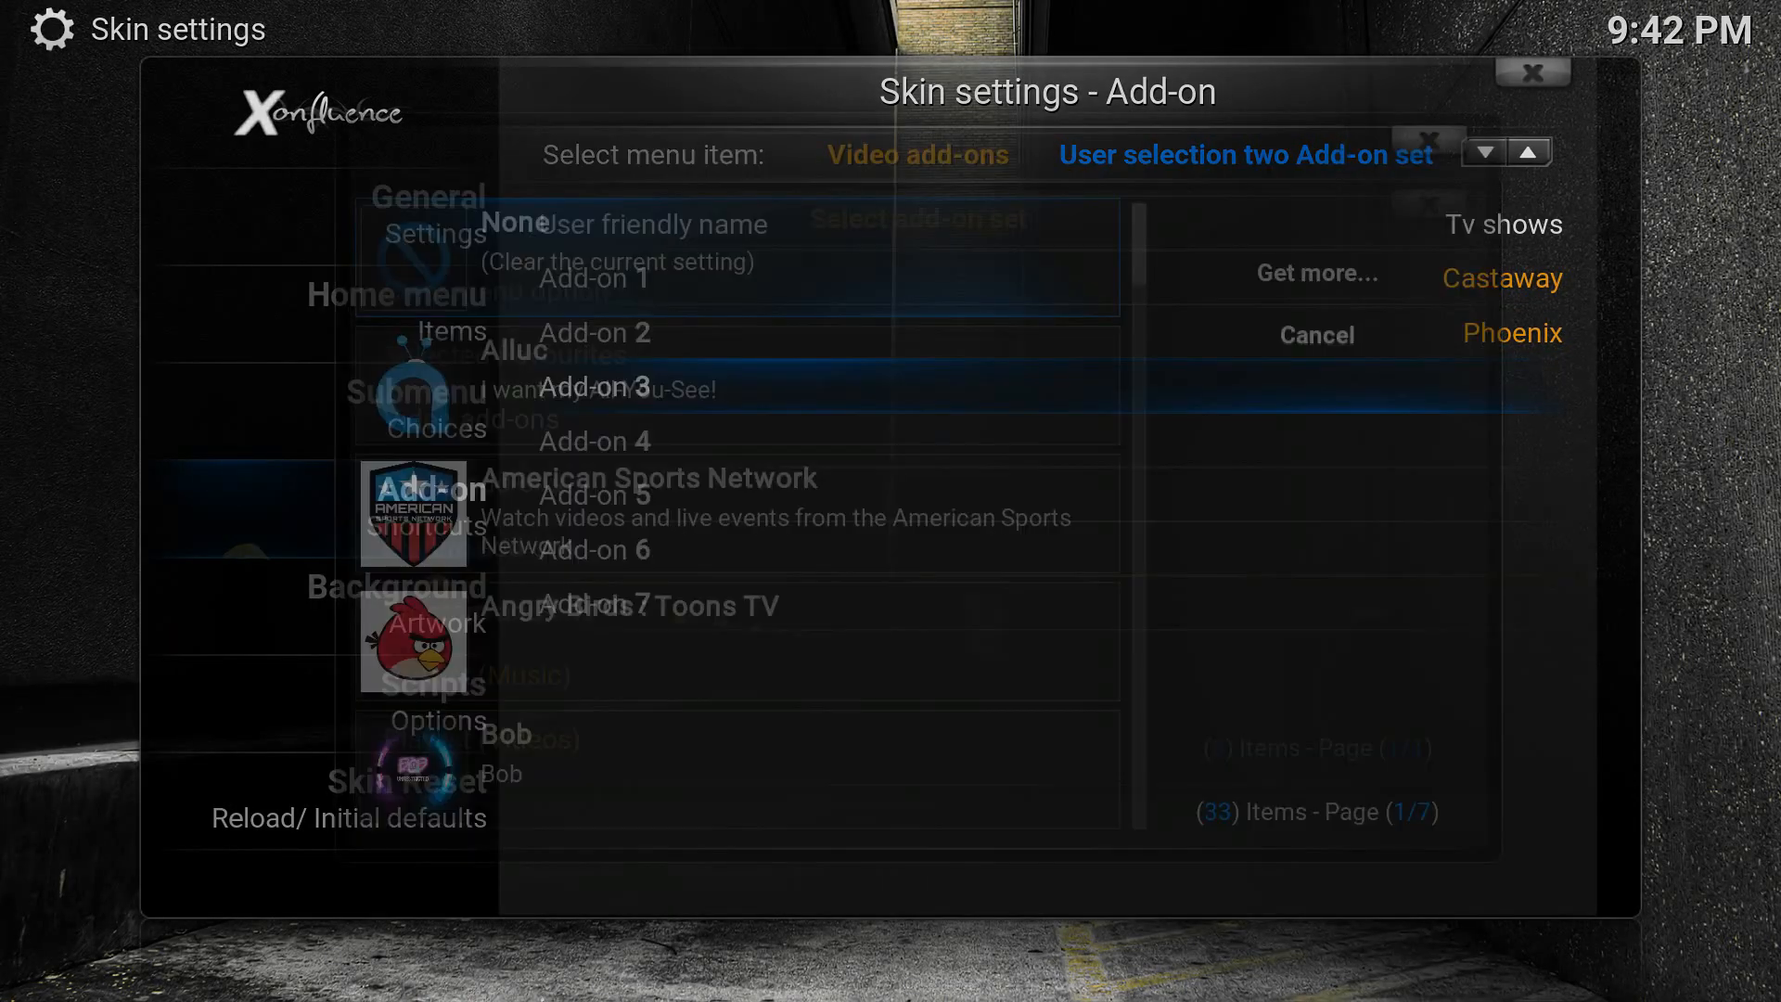
key(Up)
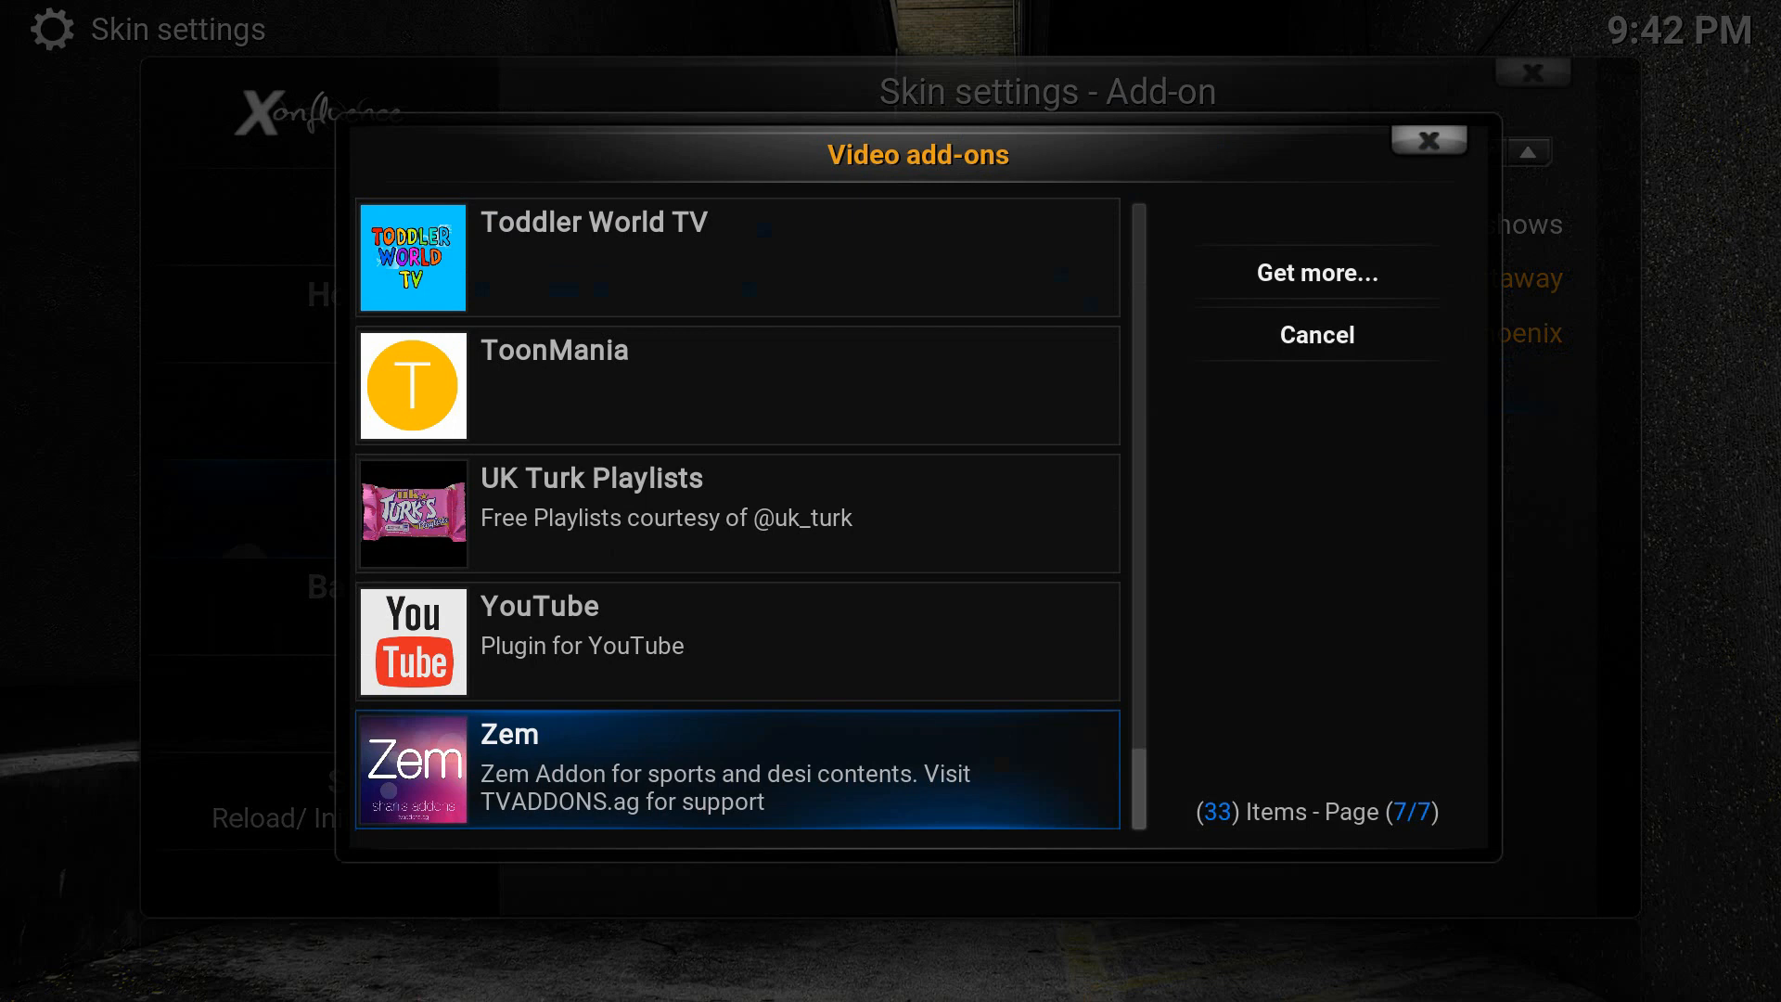
key(Down)
key(Down)
key(Down)
key(Down)
key(Down)
key(Down)
key(Down)
key(Down)
key(Down)
key(Down)
key(Down)
key(Down)
key(Down)
key(Down)
key(Down)
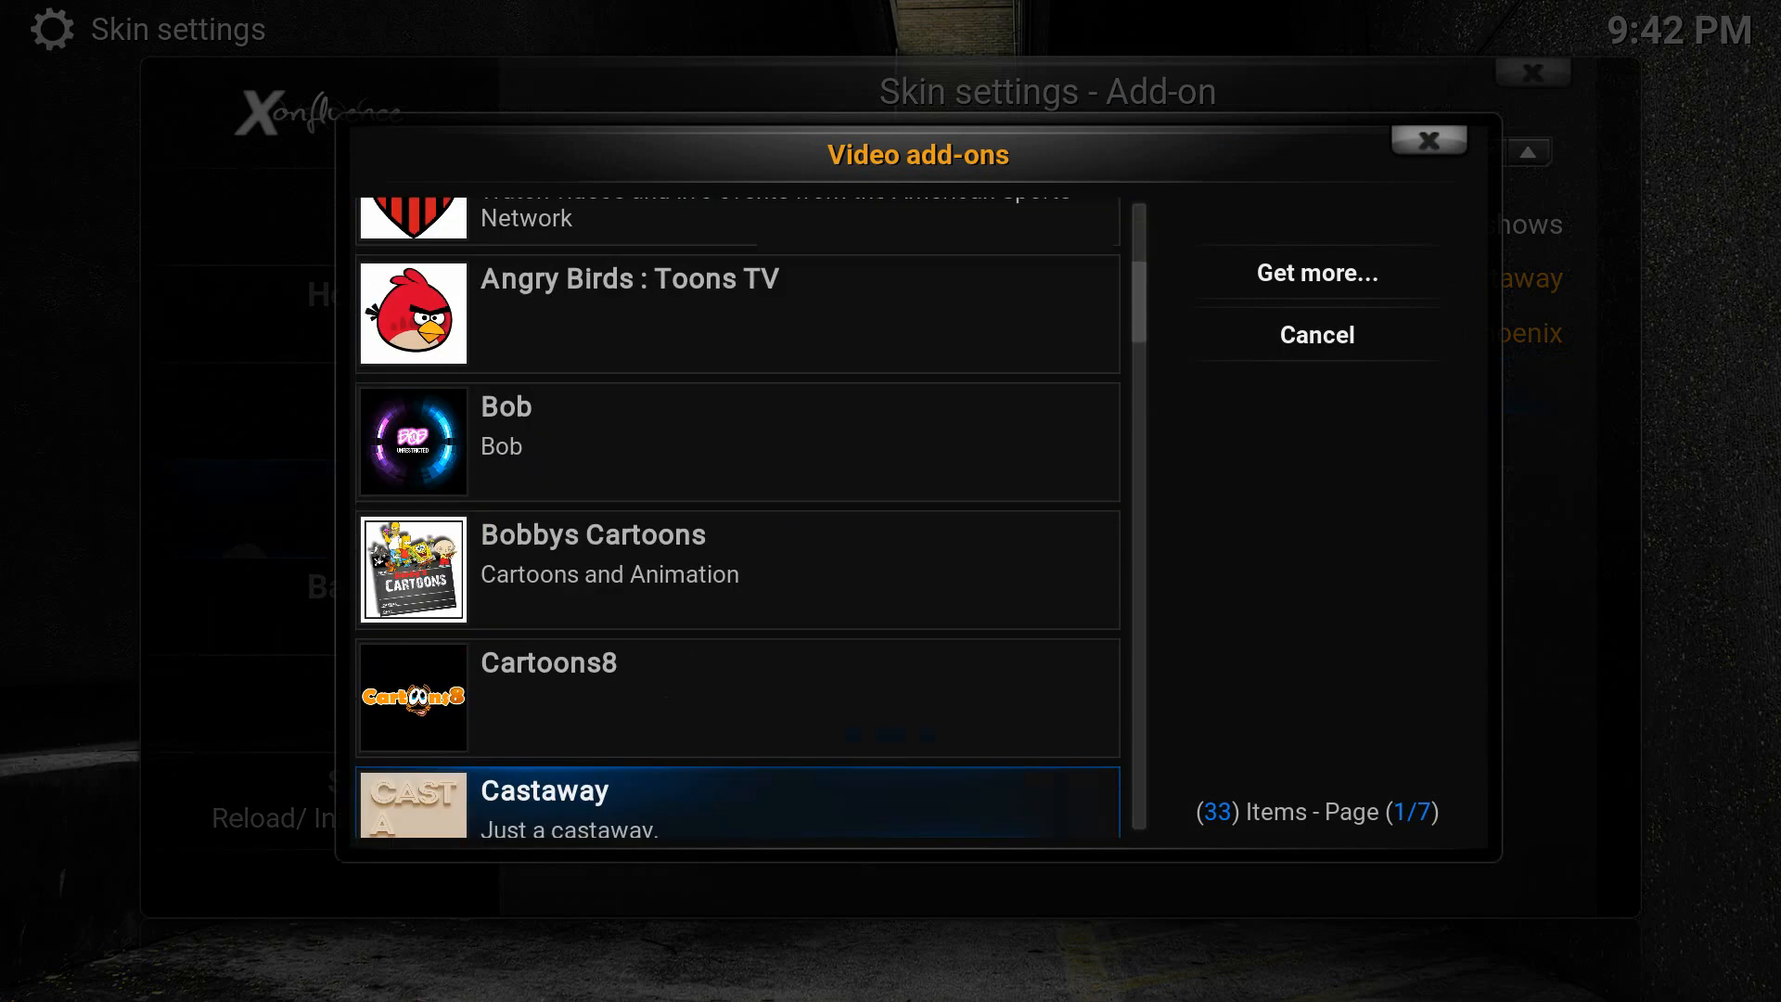
key(Down)
key(Down)
key(Down)
key(Down)
key(Down)
key(Down)
key(Down)
key(Down)
key(Down)
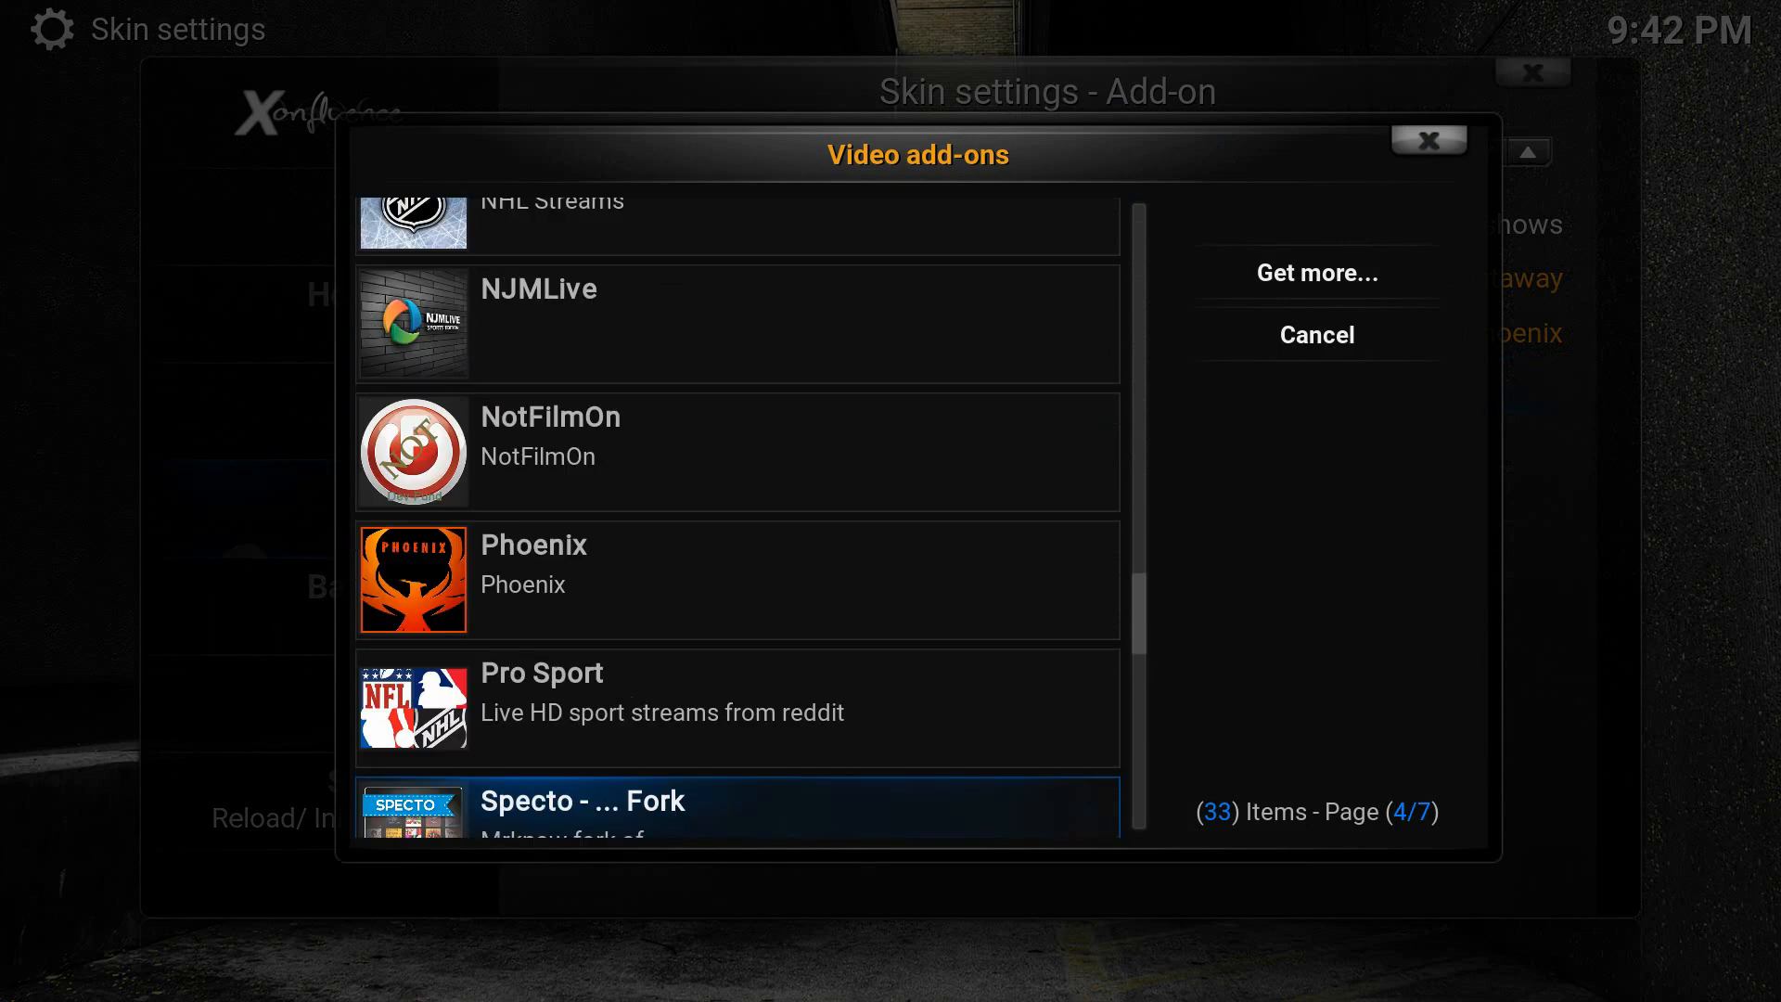
key(Down)
key(Down)
key(Up)
key(Up)
key(Up)
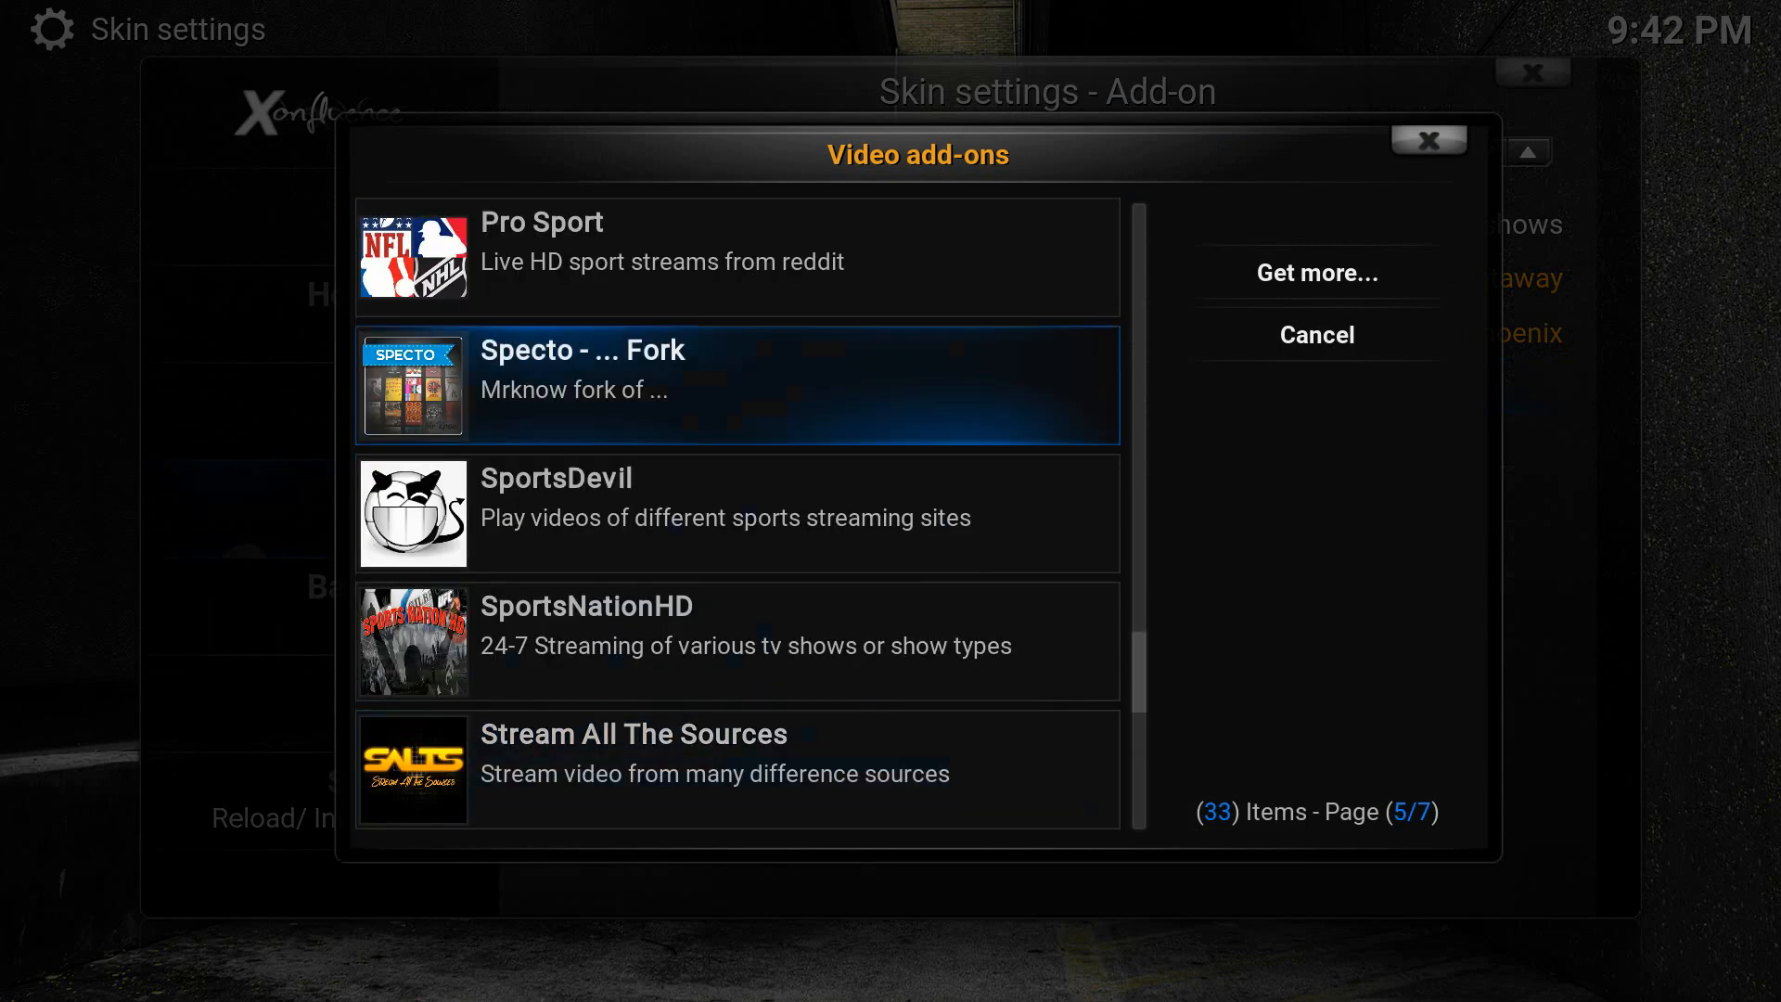
key(Return)
key(Return)
Open the choice of add-on type for Add-on 4 of the Tv shows set.
key(Down)
key(Return)
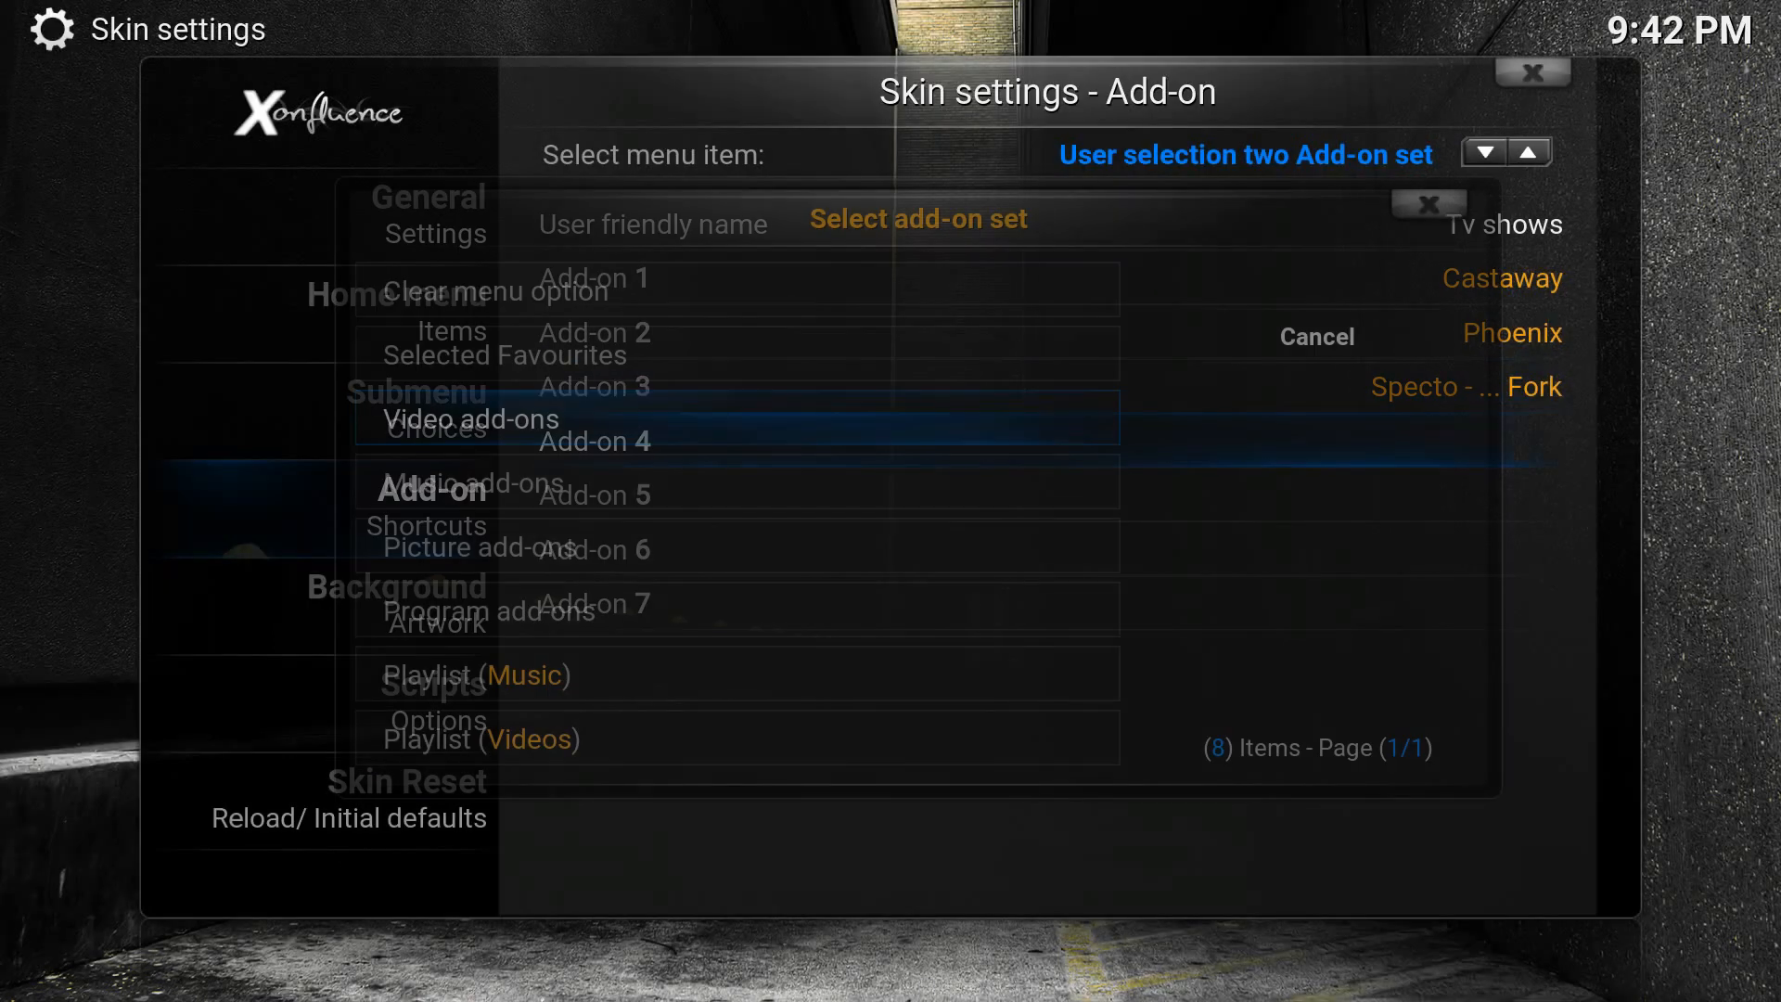
Set Add-on 4 of the Tv shows add-on set to the Stream All The Sources video add-on.
key(Return)
key(Down)
key(Down)
key(Down)
key(Down)
key(Down)
key(Down)
key(Down)
key(Down)
key(Down)
key(Down)
key(Down)
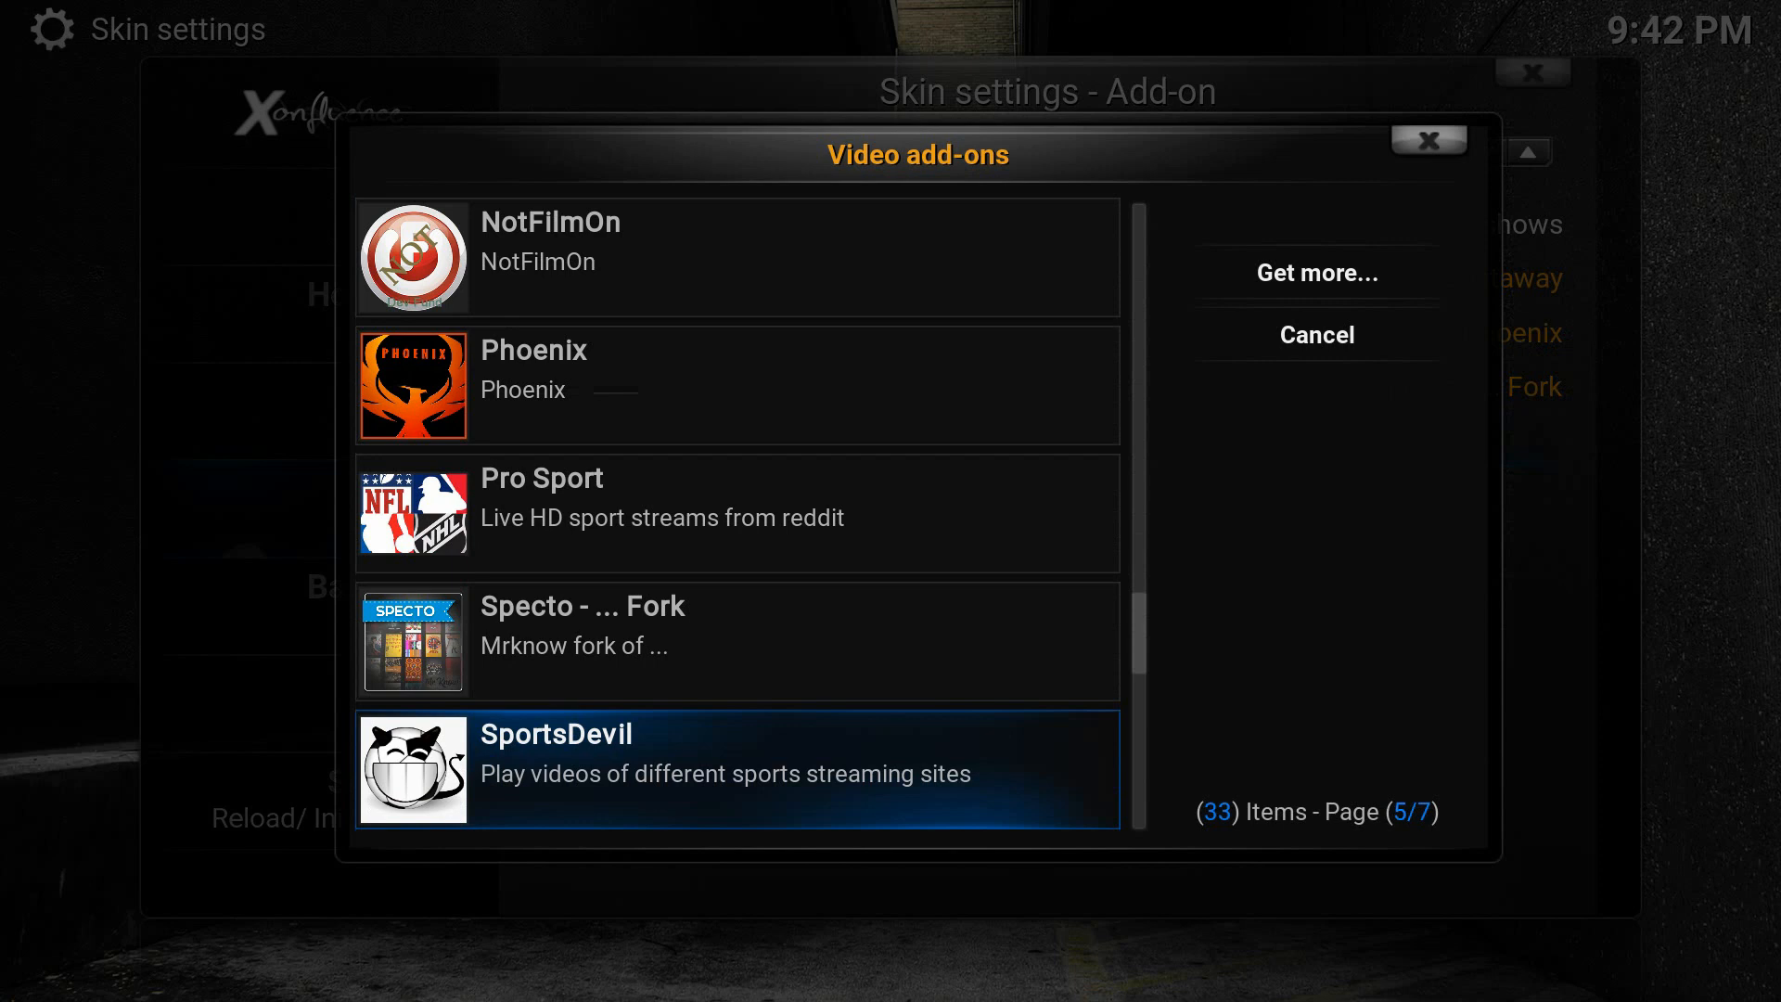
key(Down)
key(Down)
key(Down)
key(Up)
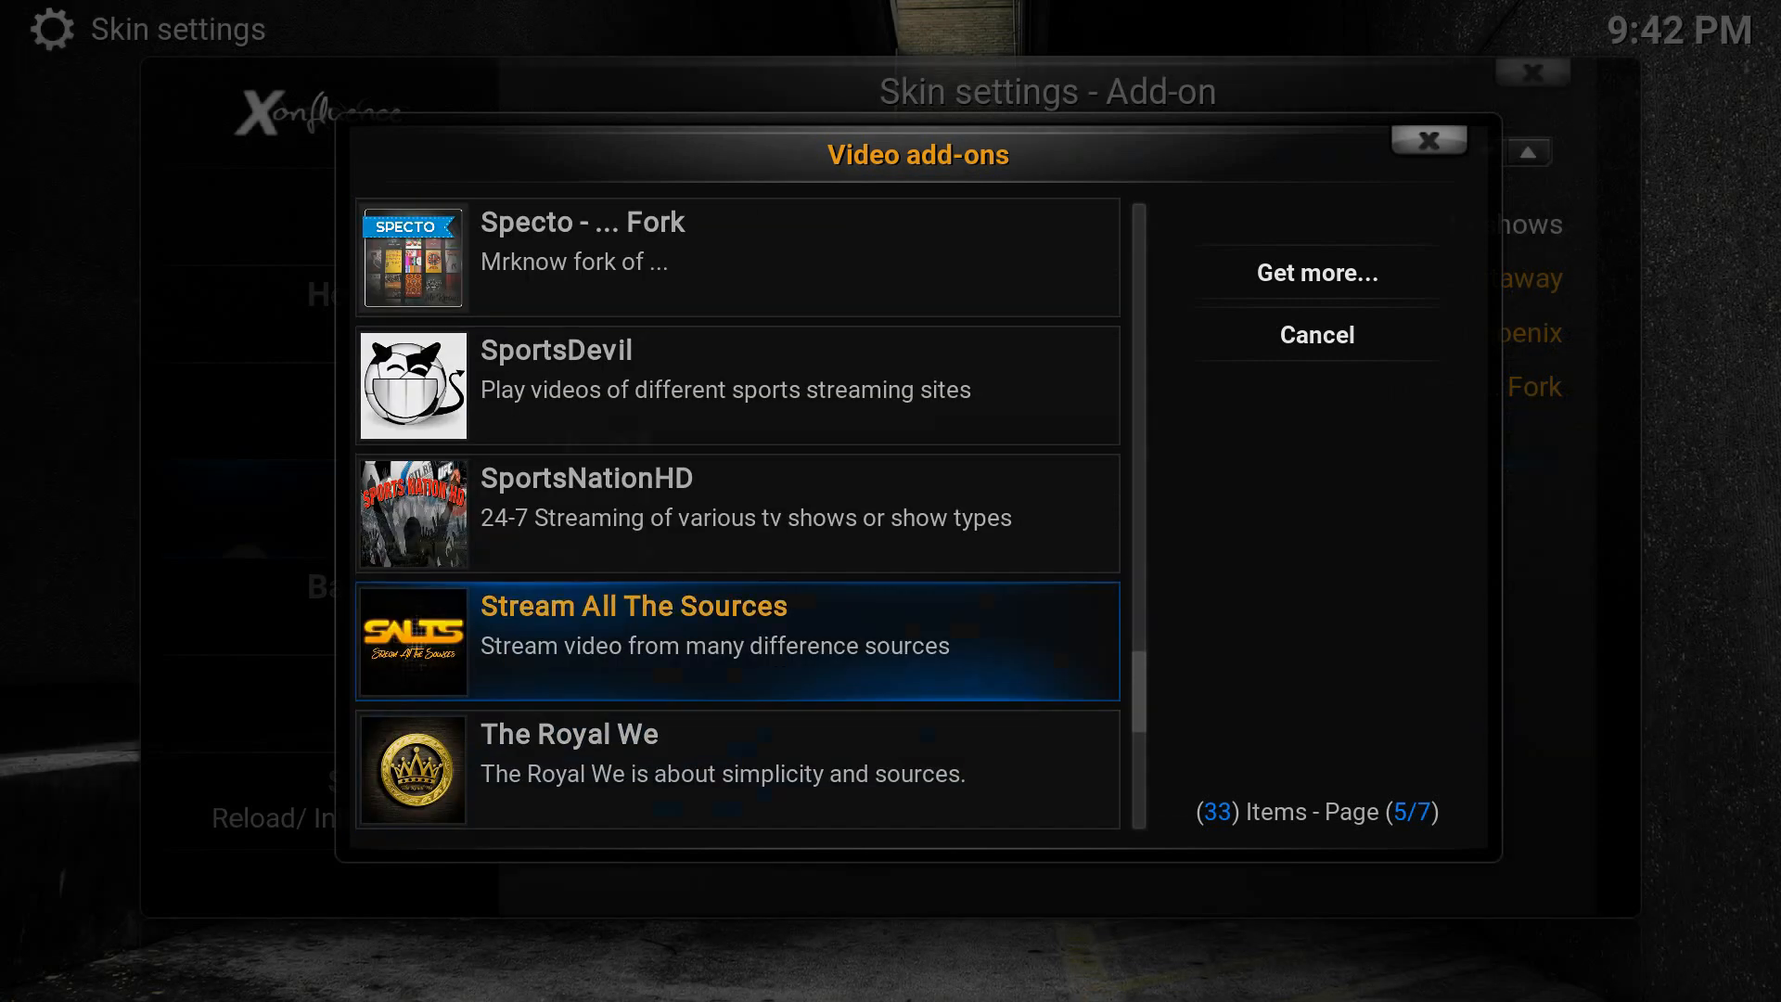
key(Return)
key(Return)
Set Add-on 5 of the Tv shows add-on set to the UK Turk Playlists video add-on.
key(Down)
key(Return)
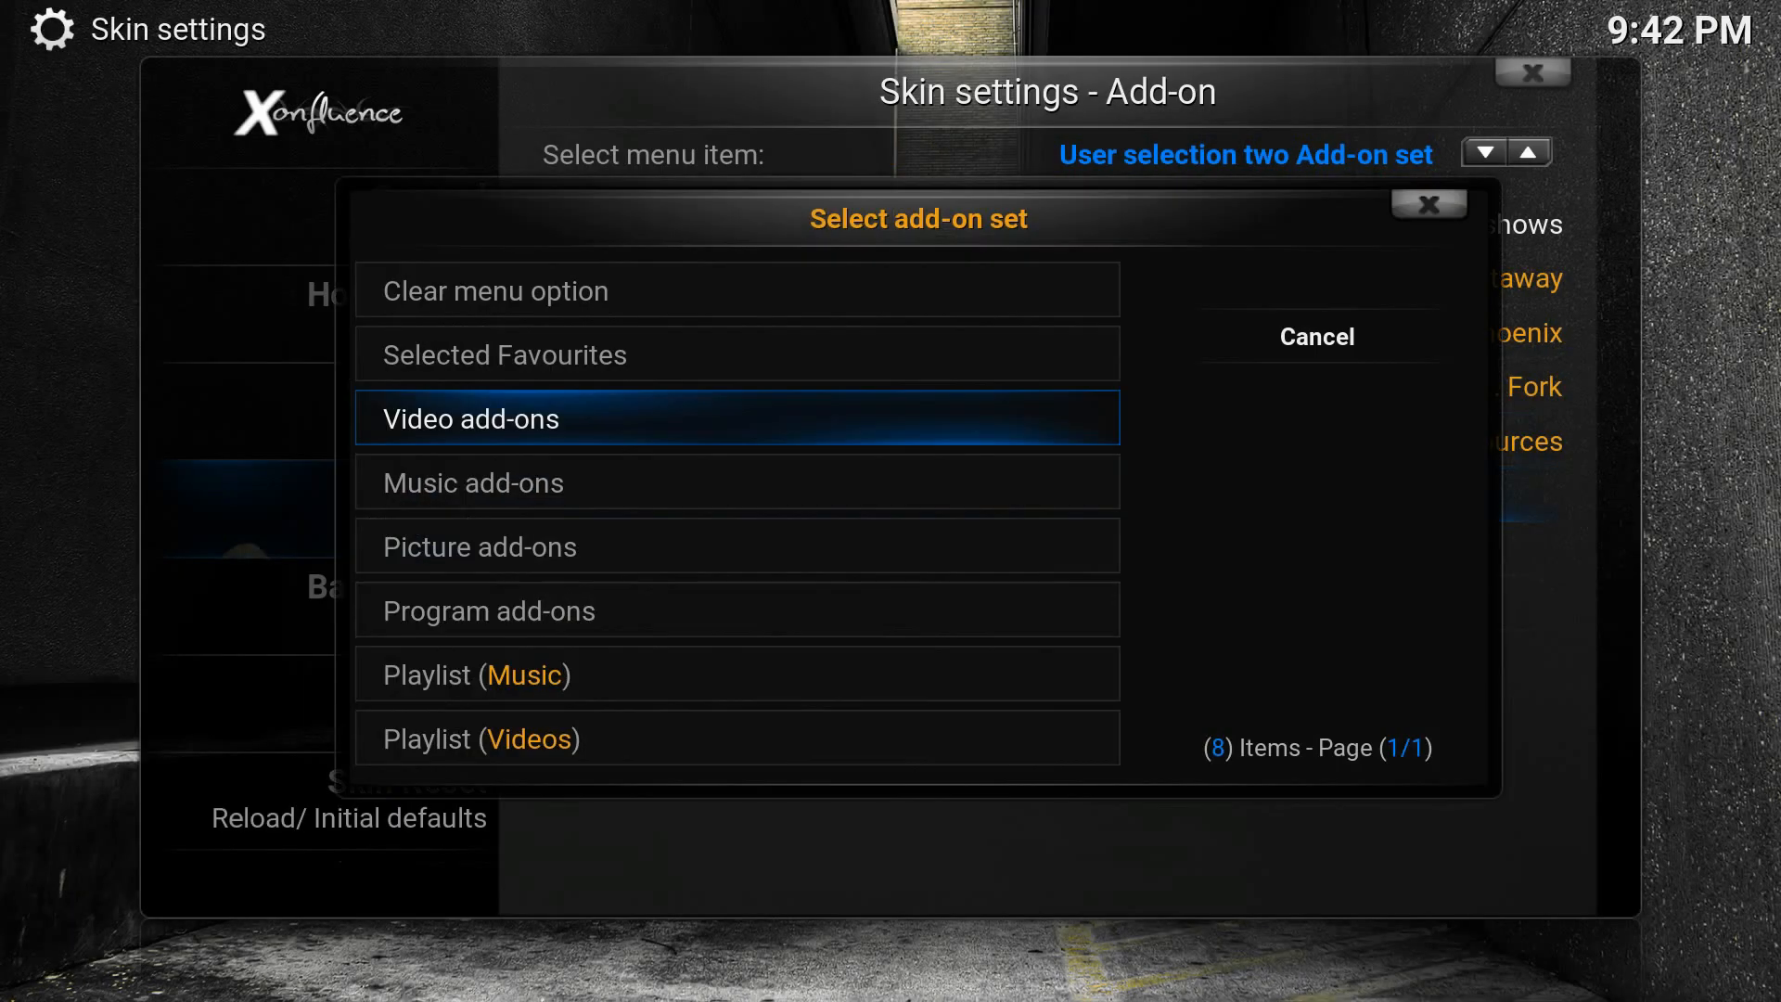
key(Return)
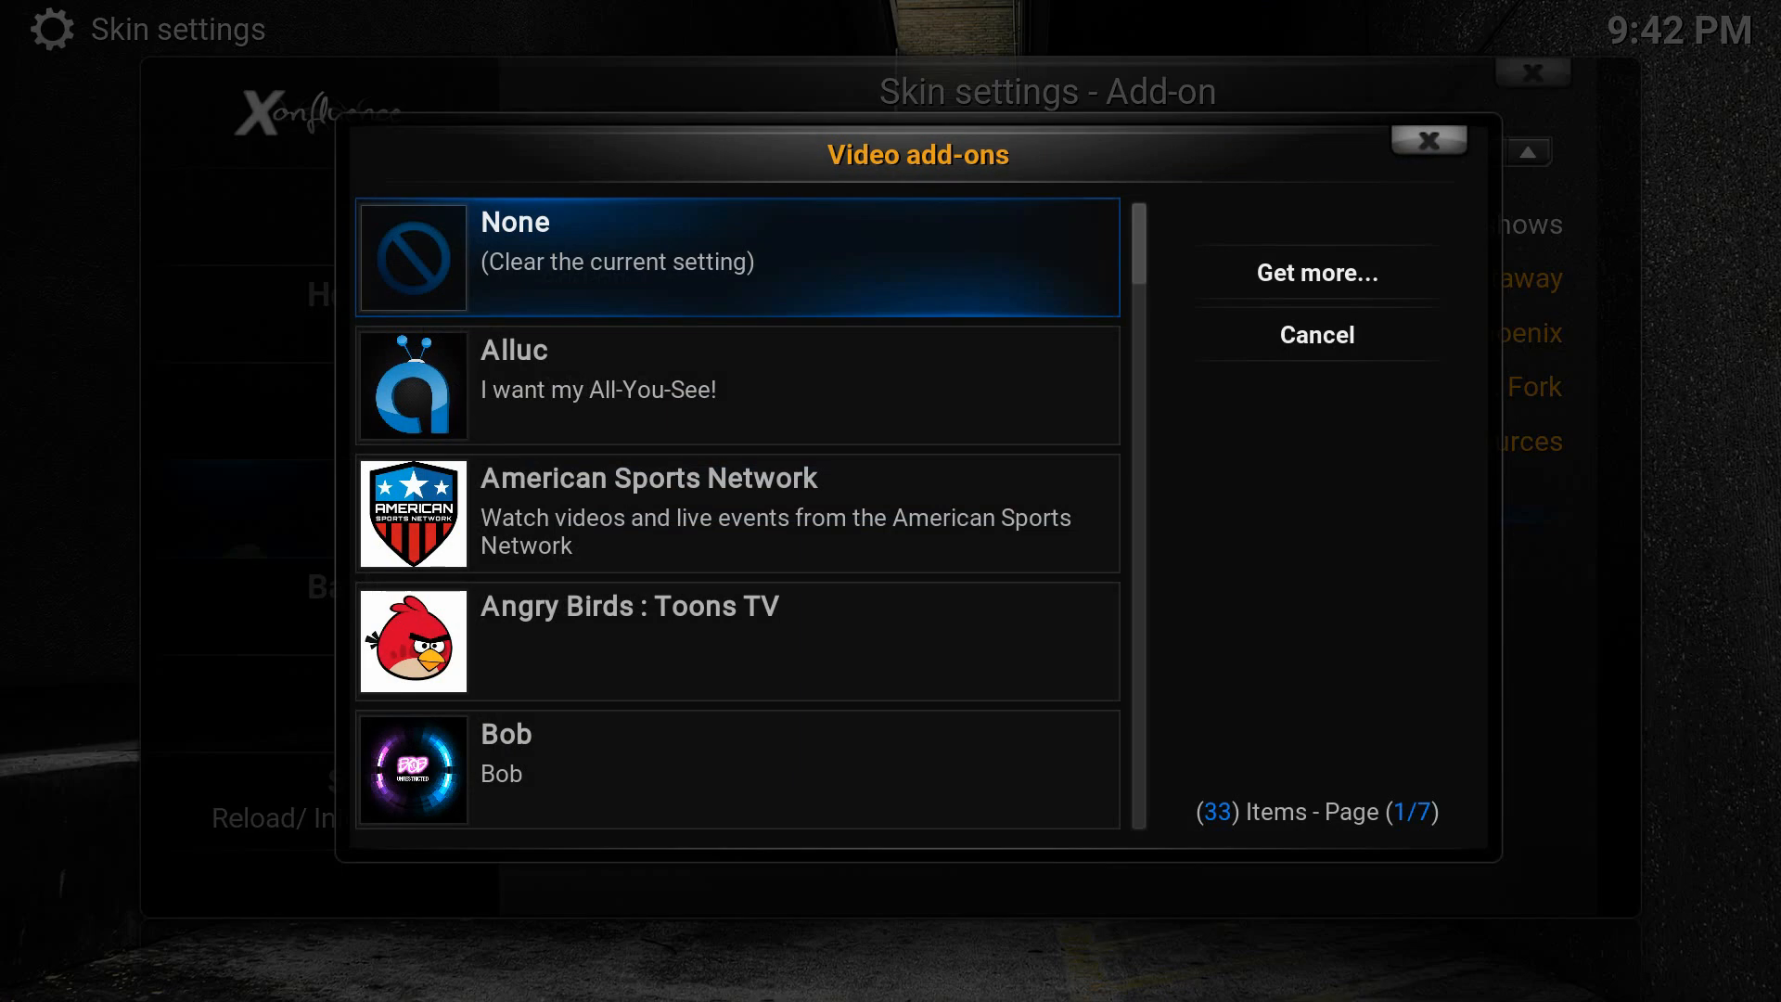
key(Up)
key(Up)
key(Down)
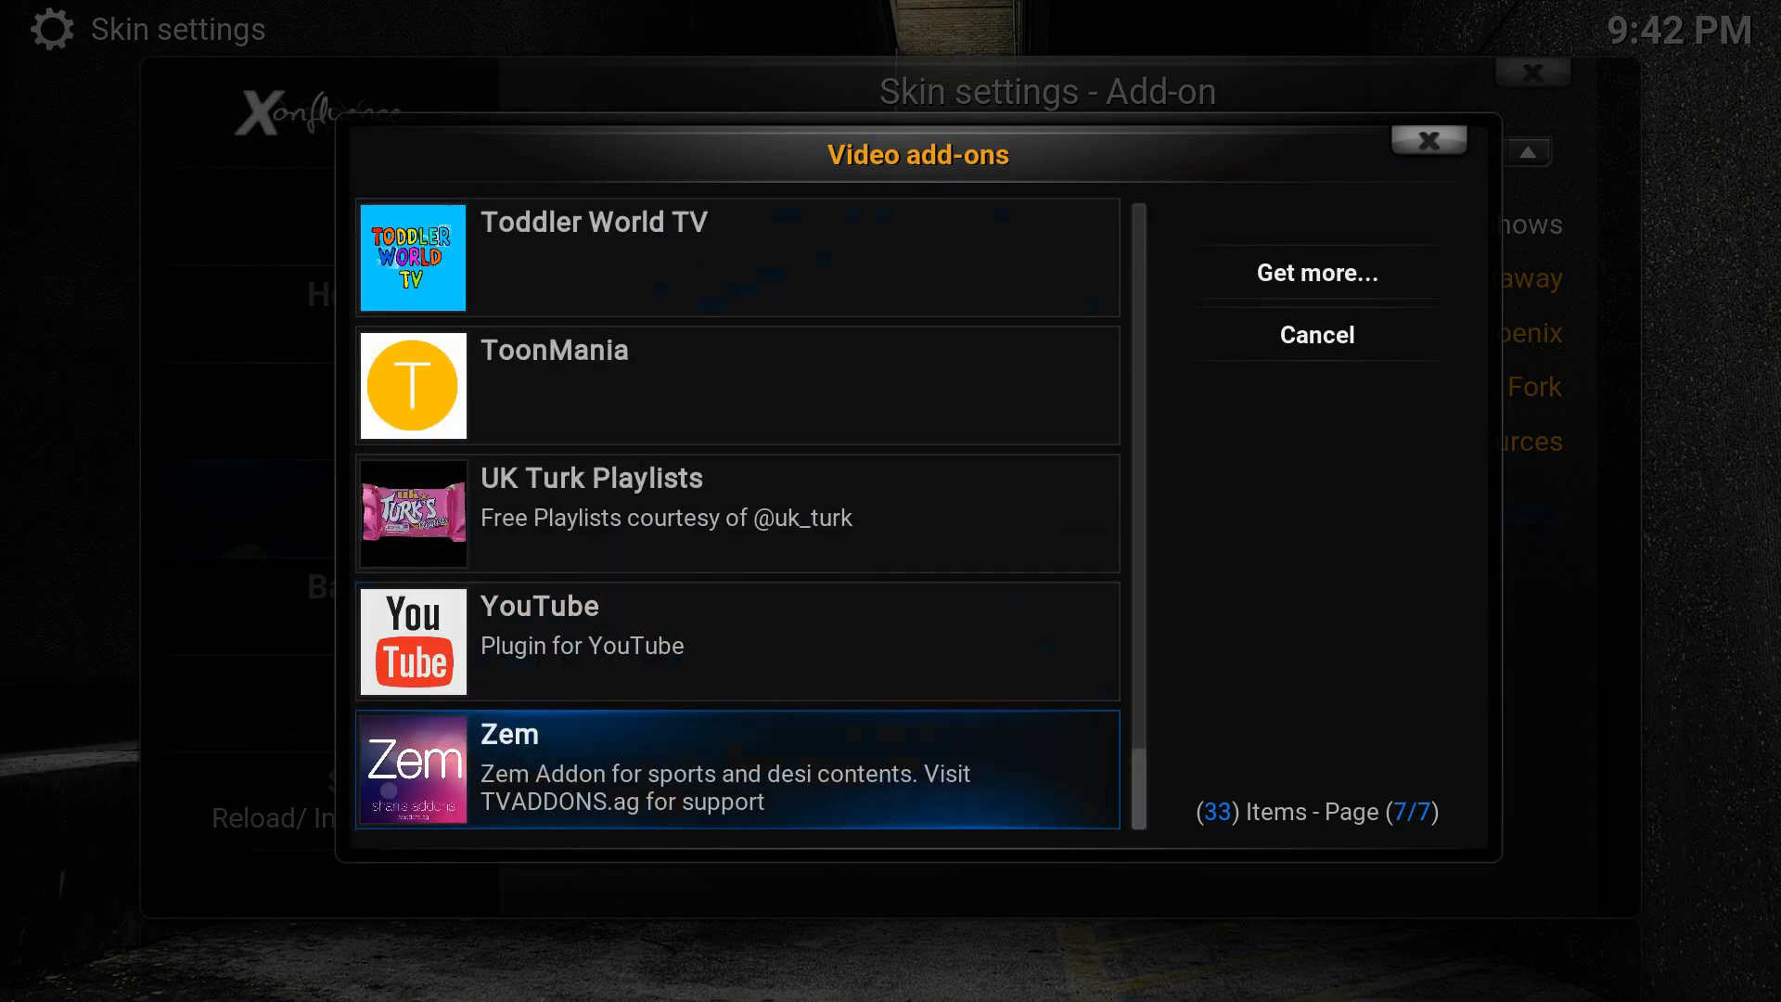
key(Up)
key(Up)
key(Up)
key(Down)
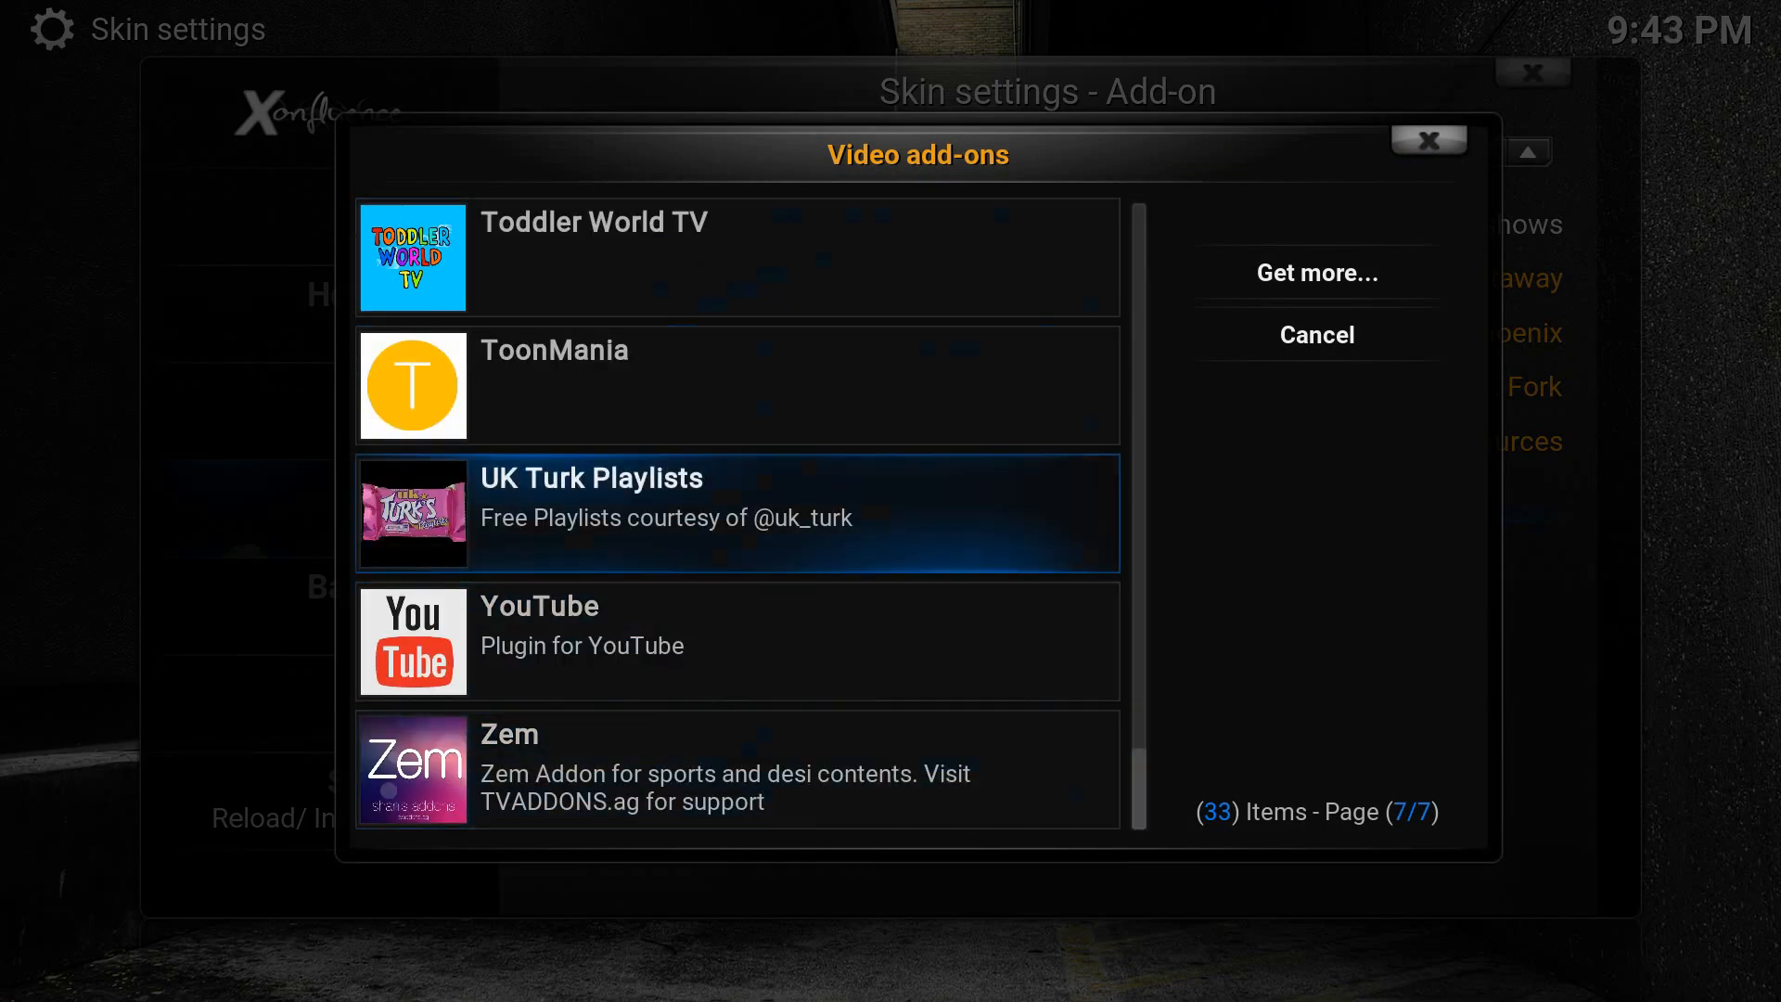
key(Return)
key(Return)
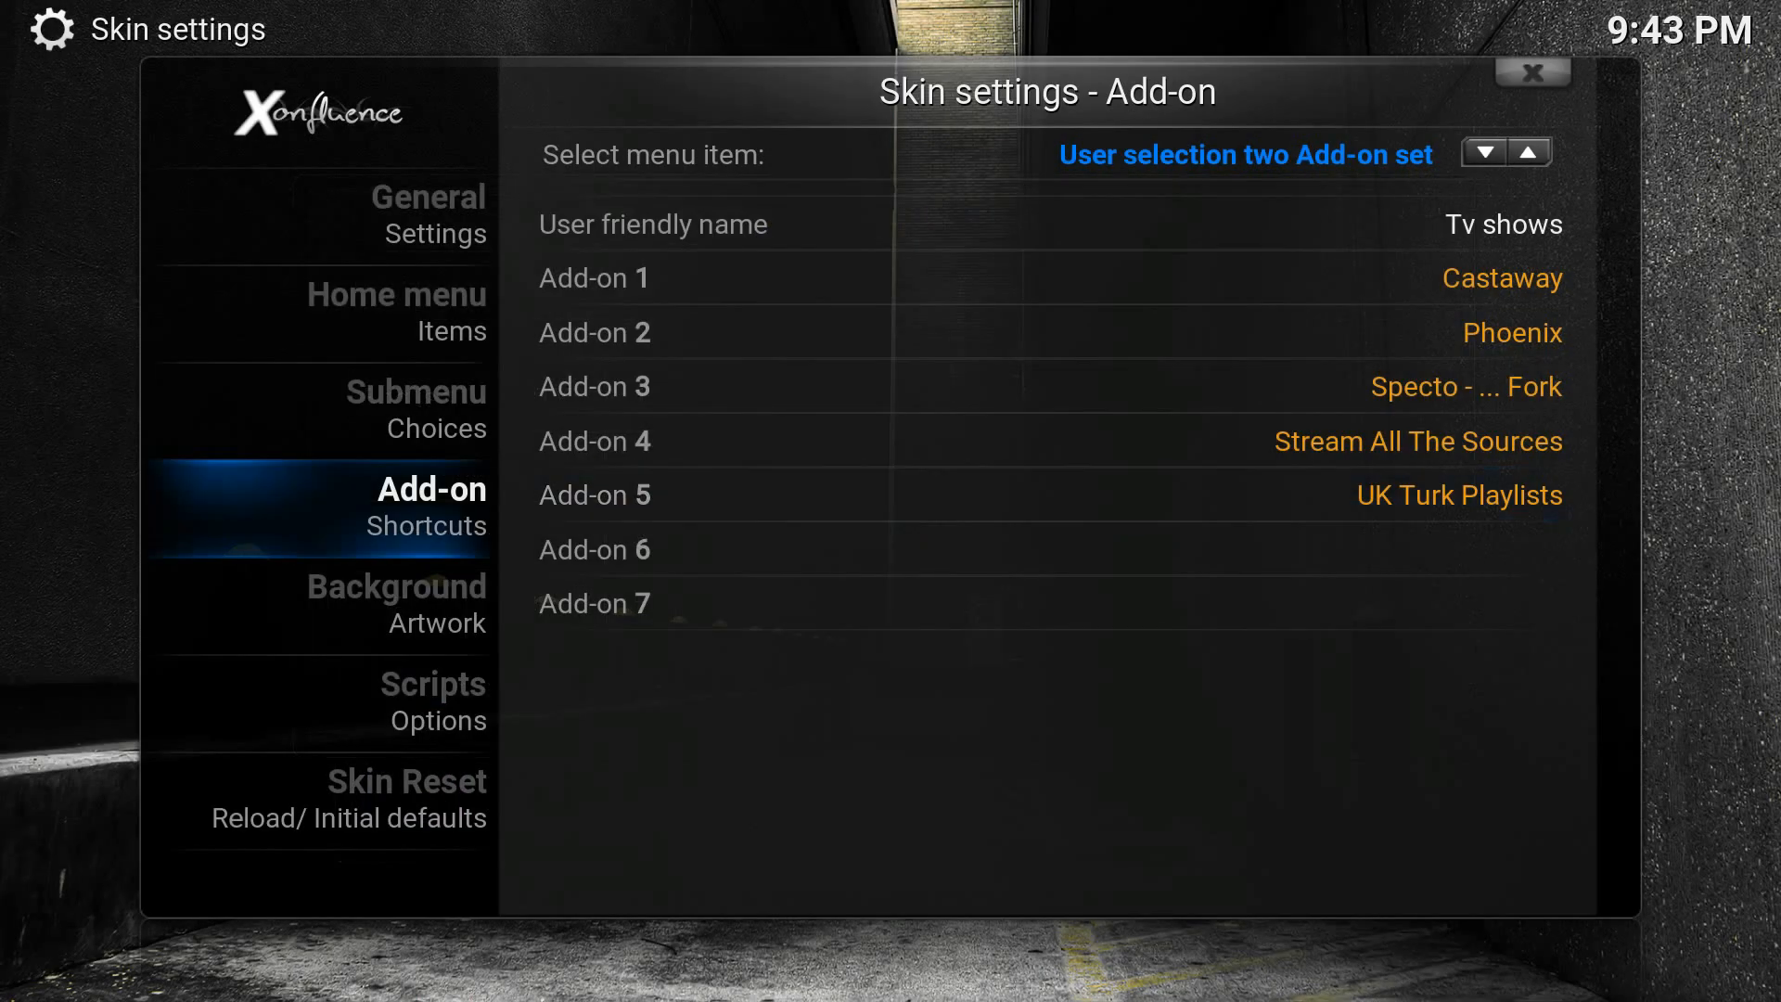
Assign the Tv shows add-on set to Menu item - 2 in the Home menu skin settings.
key(Right)
key(Left)
key(Up)
key(Up)
key(Right)
key(Right)
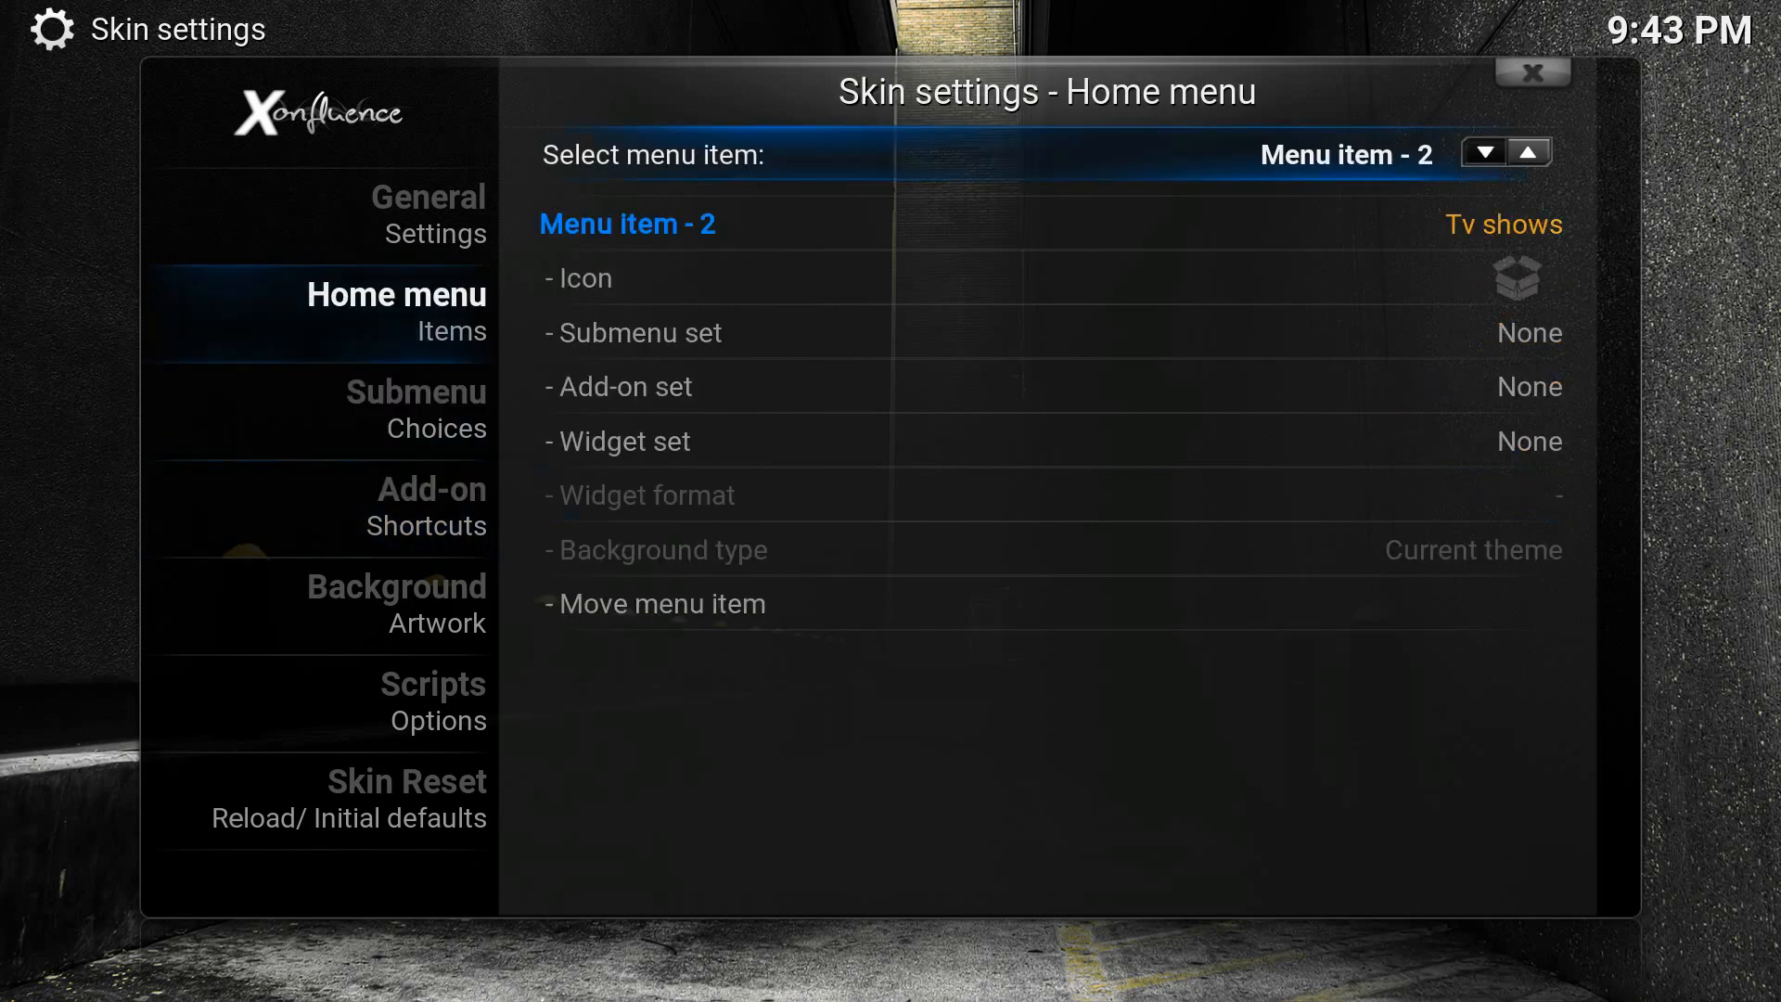
key(Down)
key(Down)
key(Down)
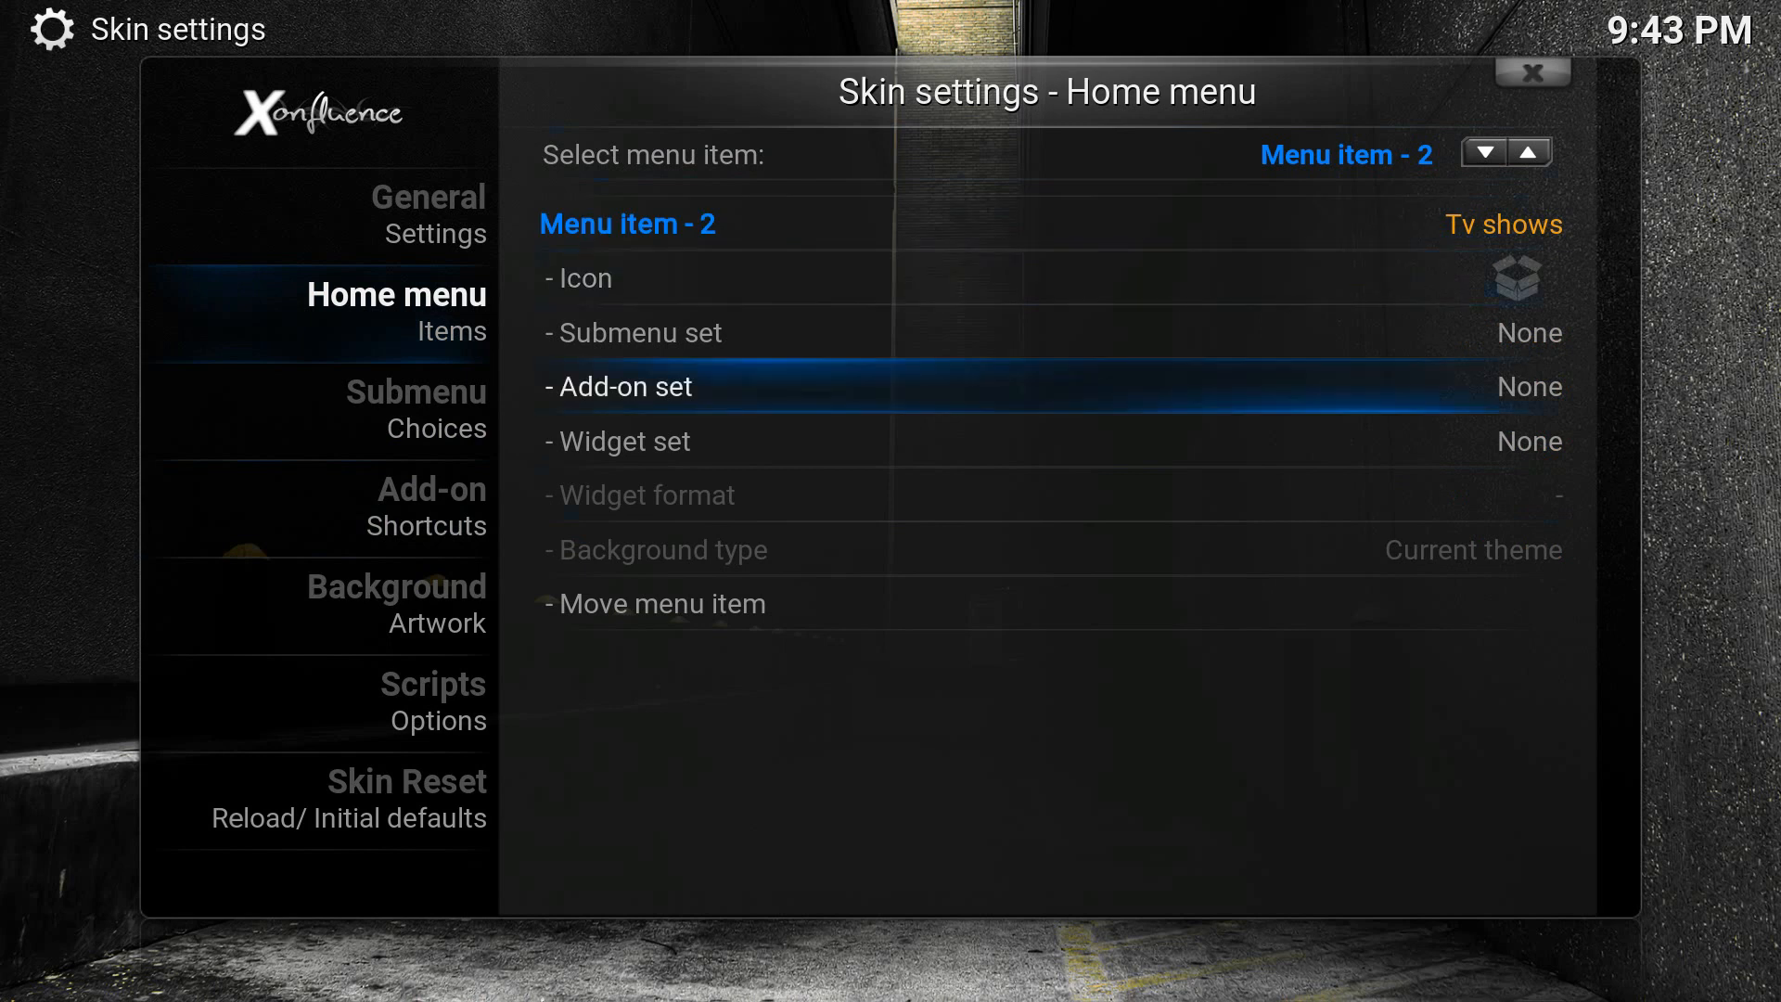
key(Return)
key(Down)
key(Return)
Return to the home screen and look through the add-on shortcuts above Tv shows.
key(Escape)
key(Left)
key(Left)
key(Left)
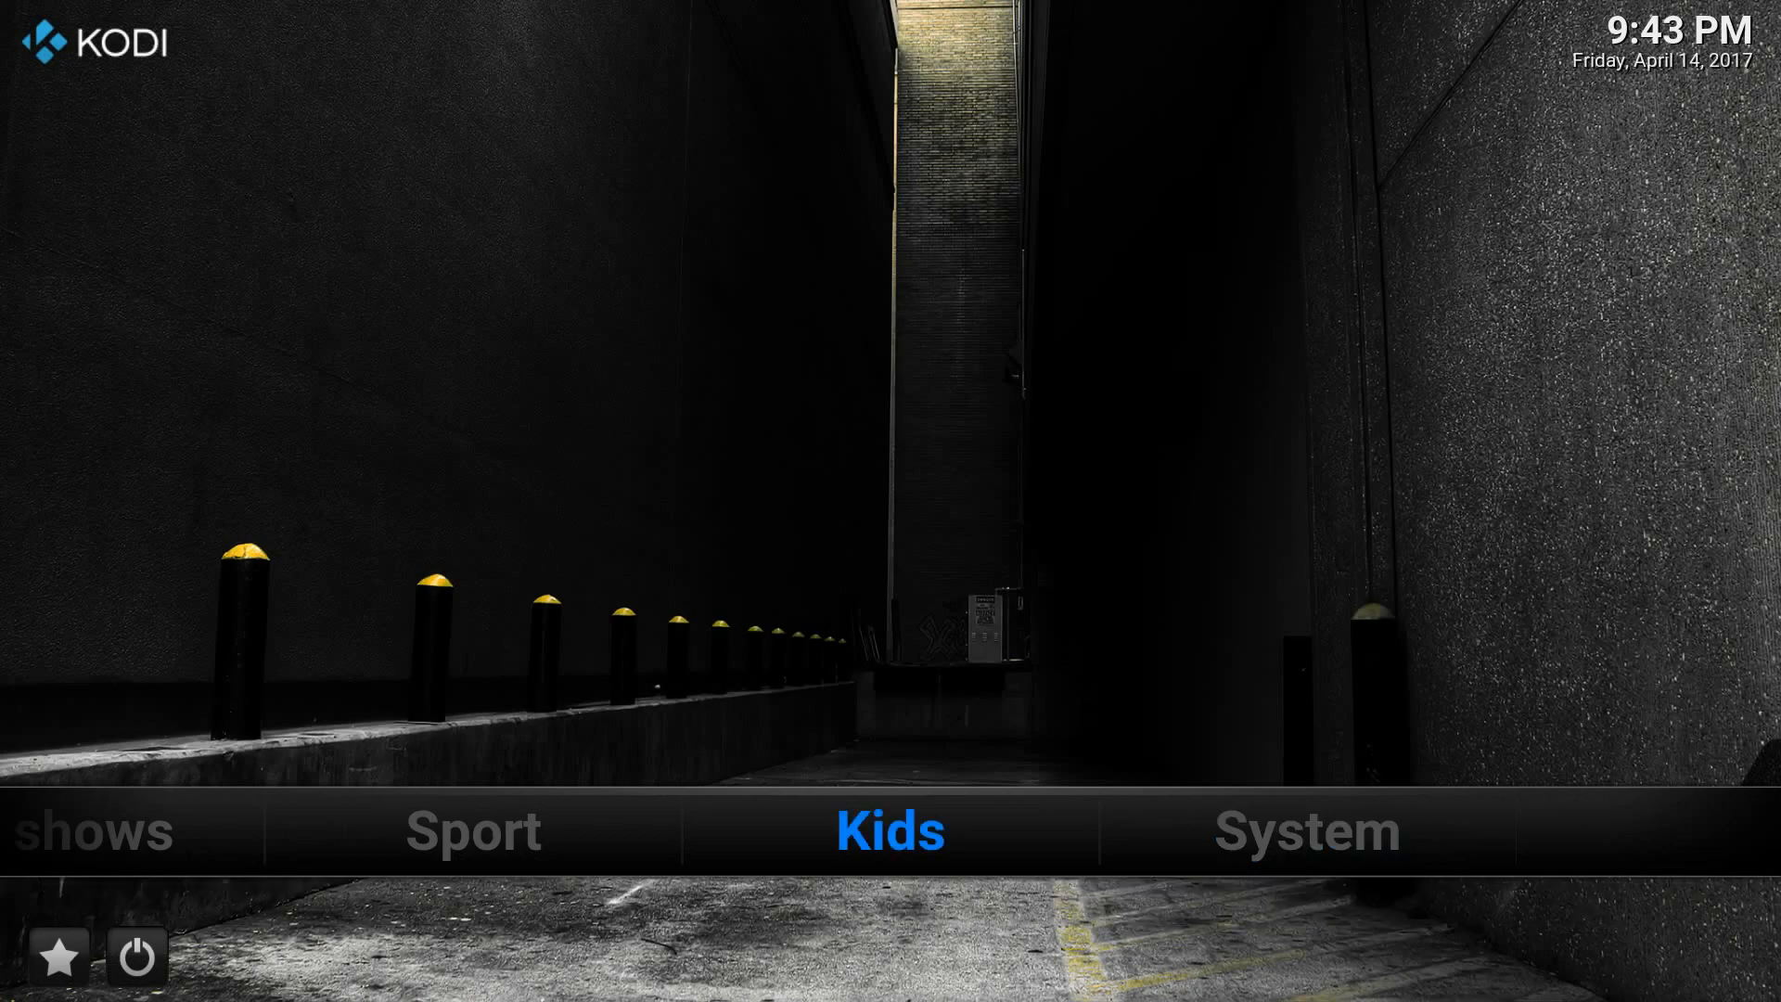
key(Up)
key(Right)
key(Right)
key(Right)
key(Right)
key(Left)
key(Left)
key(Left)
key(Left)
key(Right)
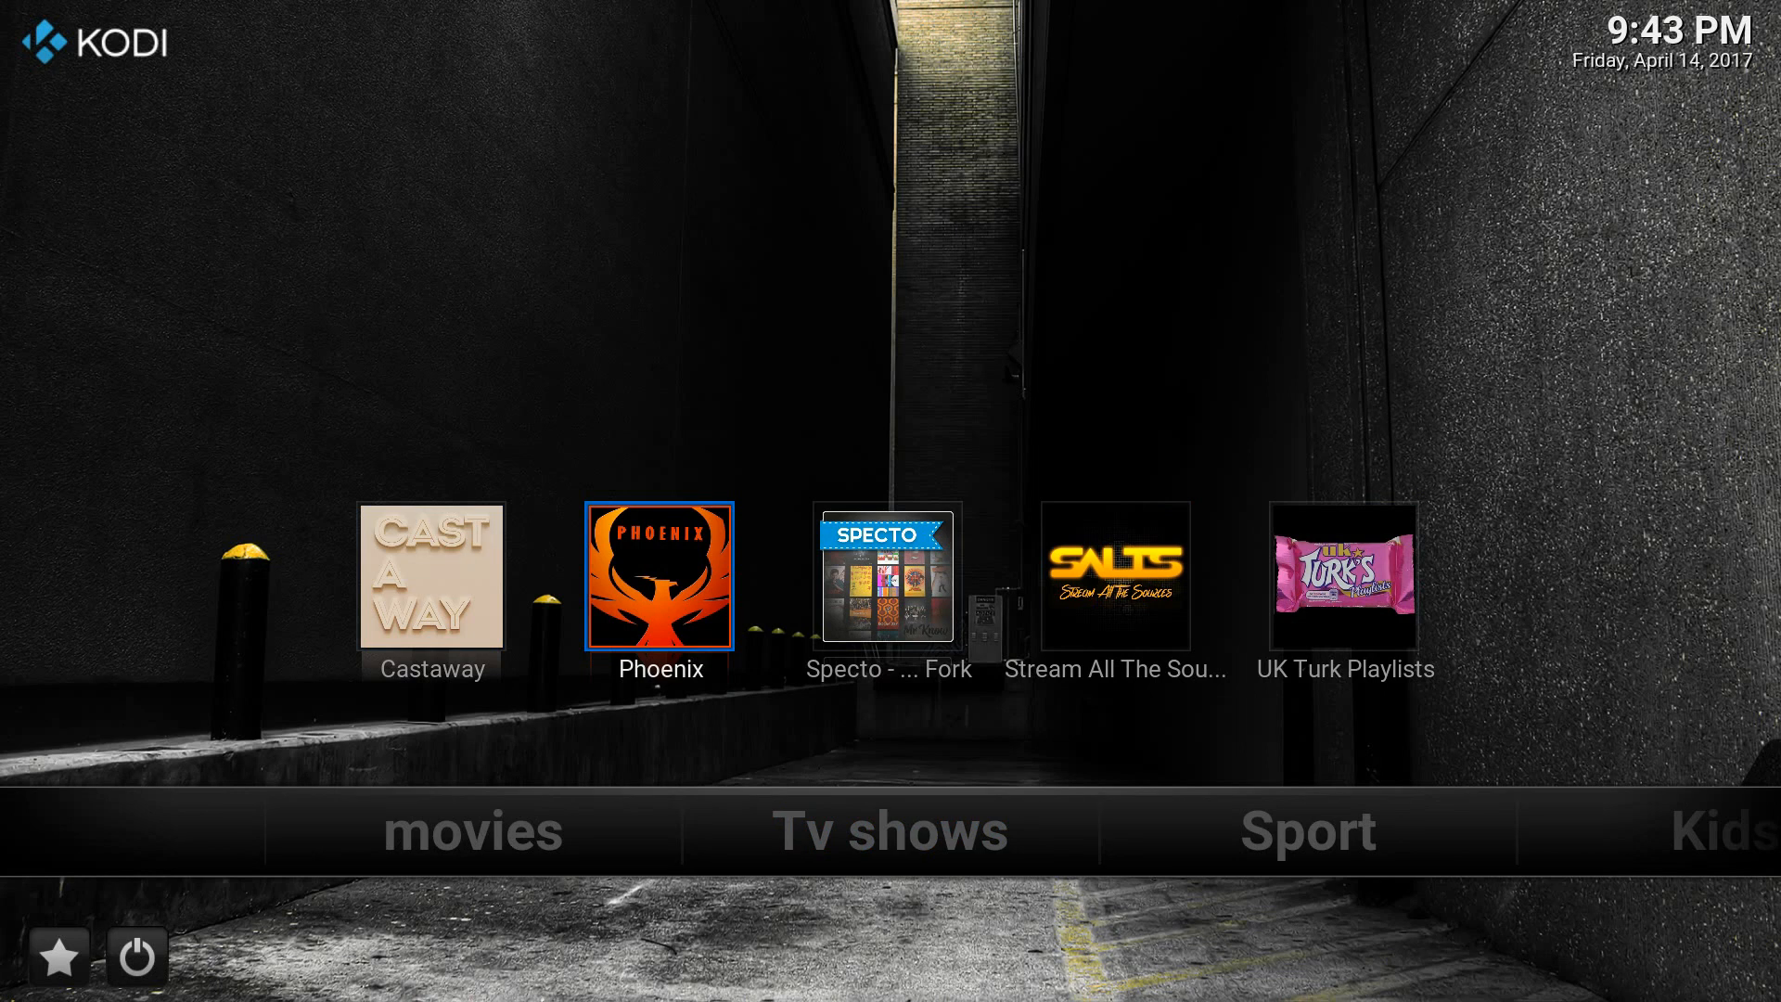
Open UK Turk Playlists from the Tv shows shortcuts and add its TV Shows category to the Kodi favourites.
key(Right)
key(Right)
key(Right)
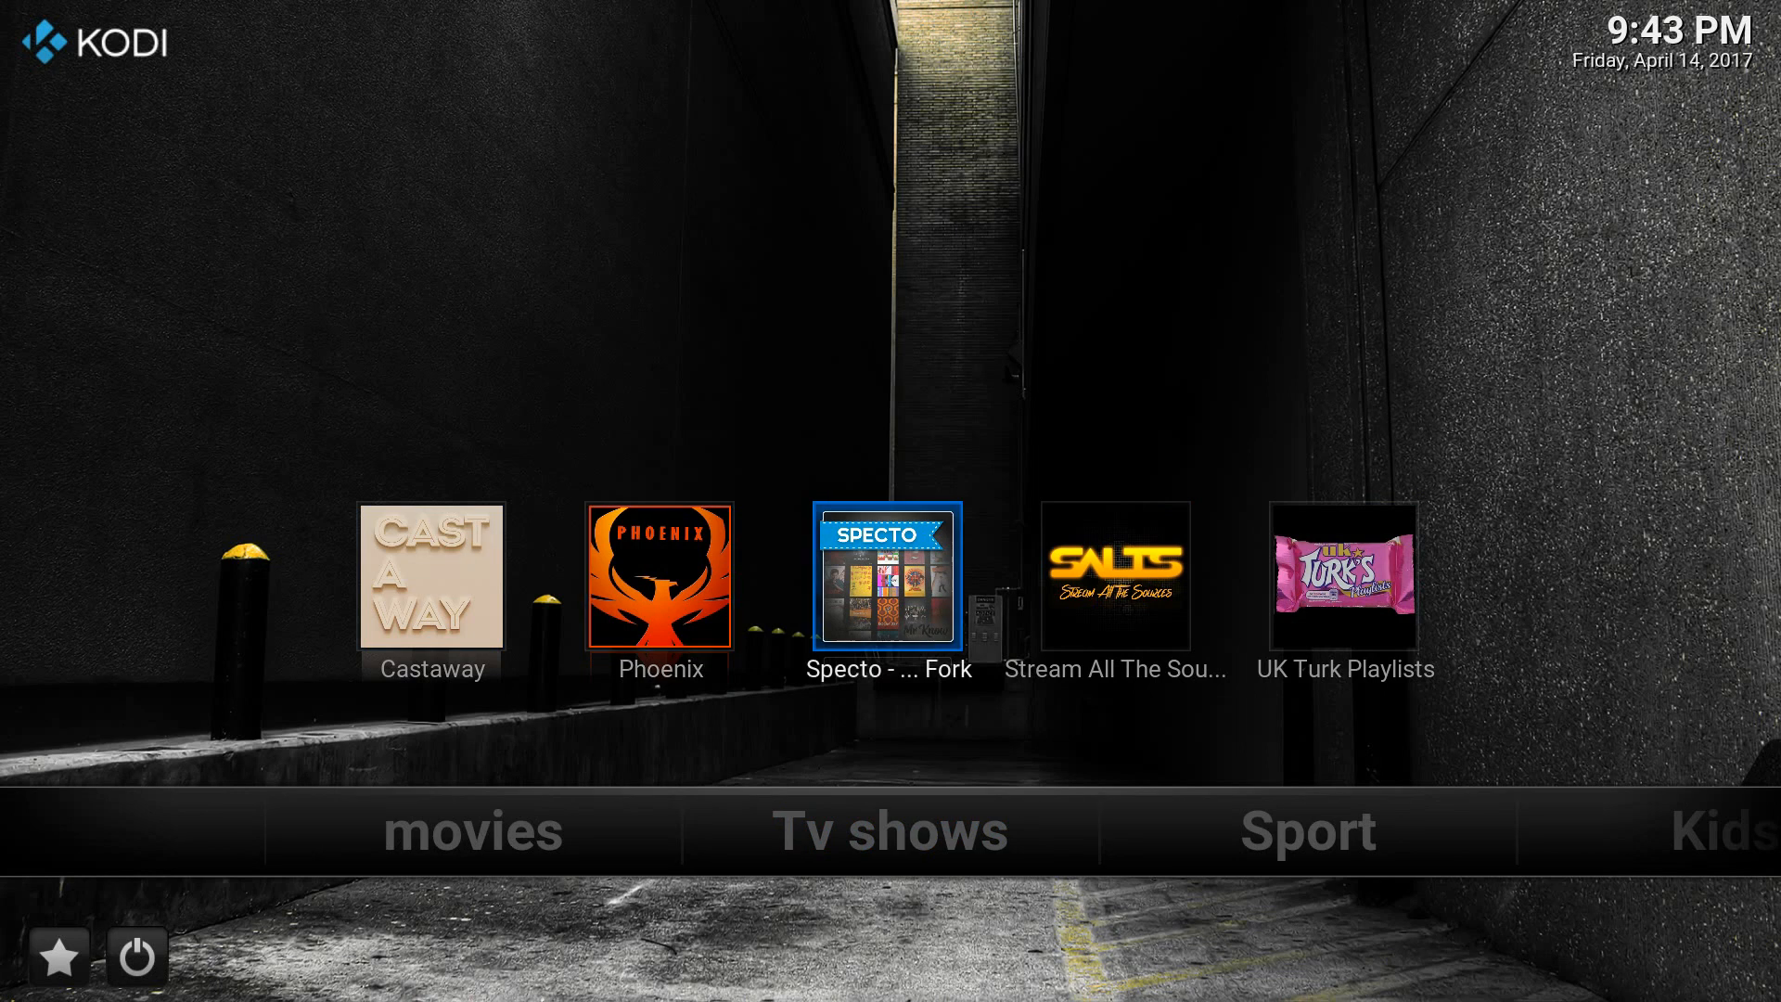
key(Return)
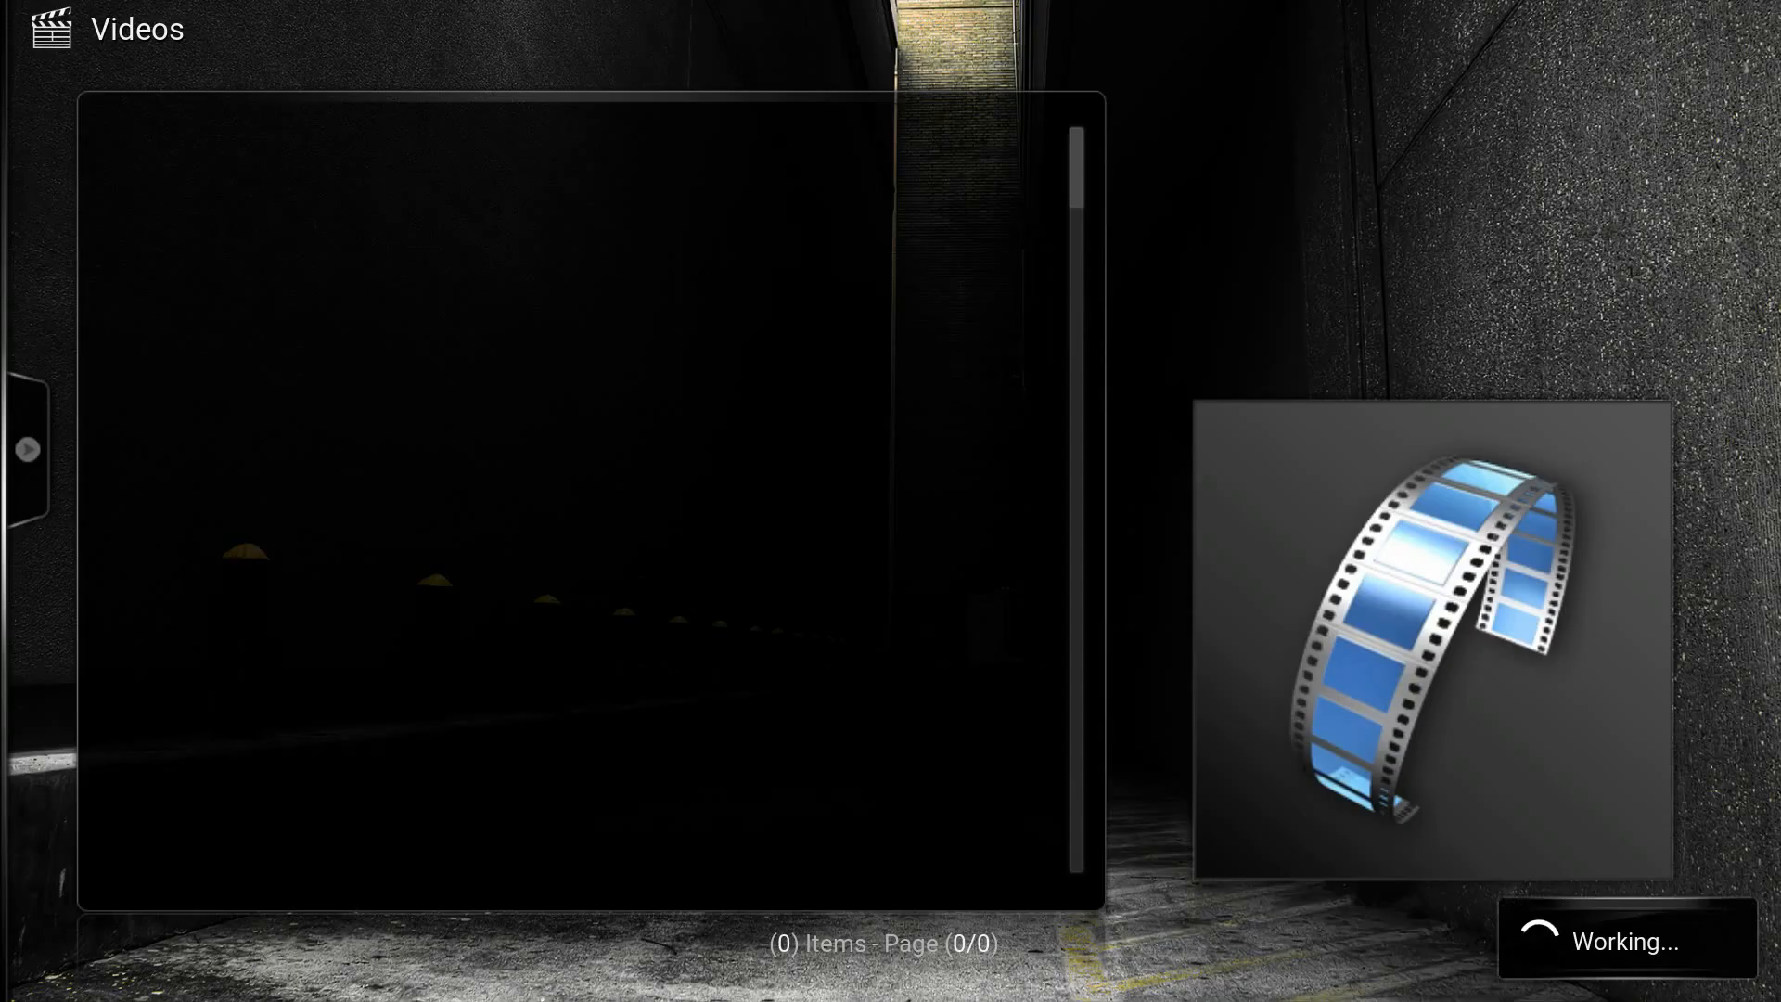
key(Right)
key(Right)
key(Right)
key(Right)
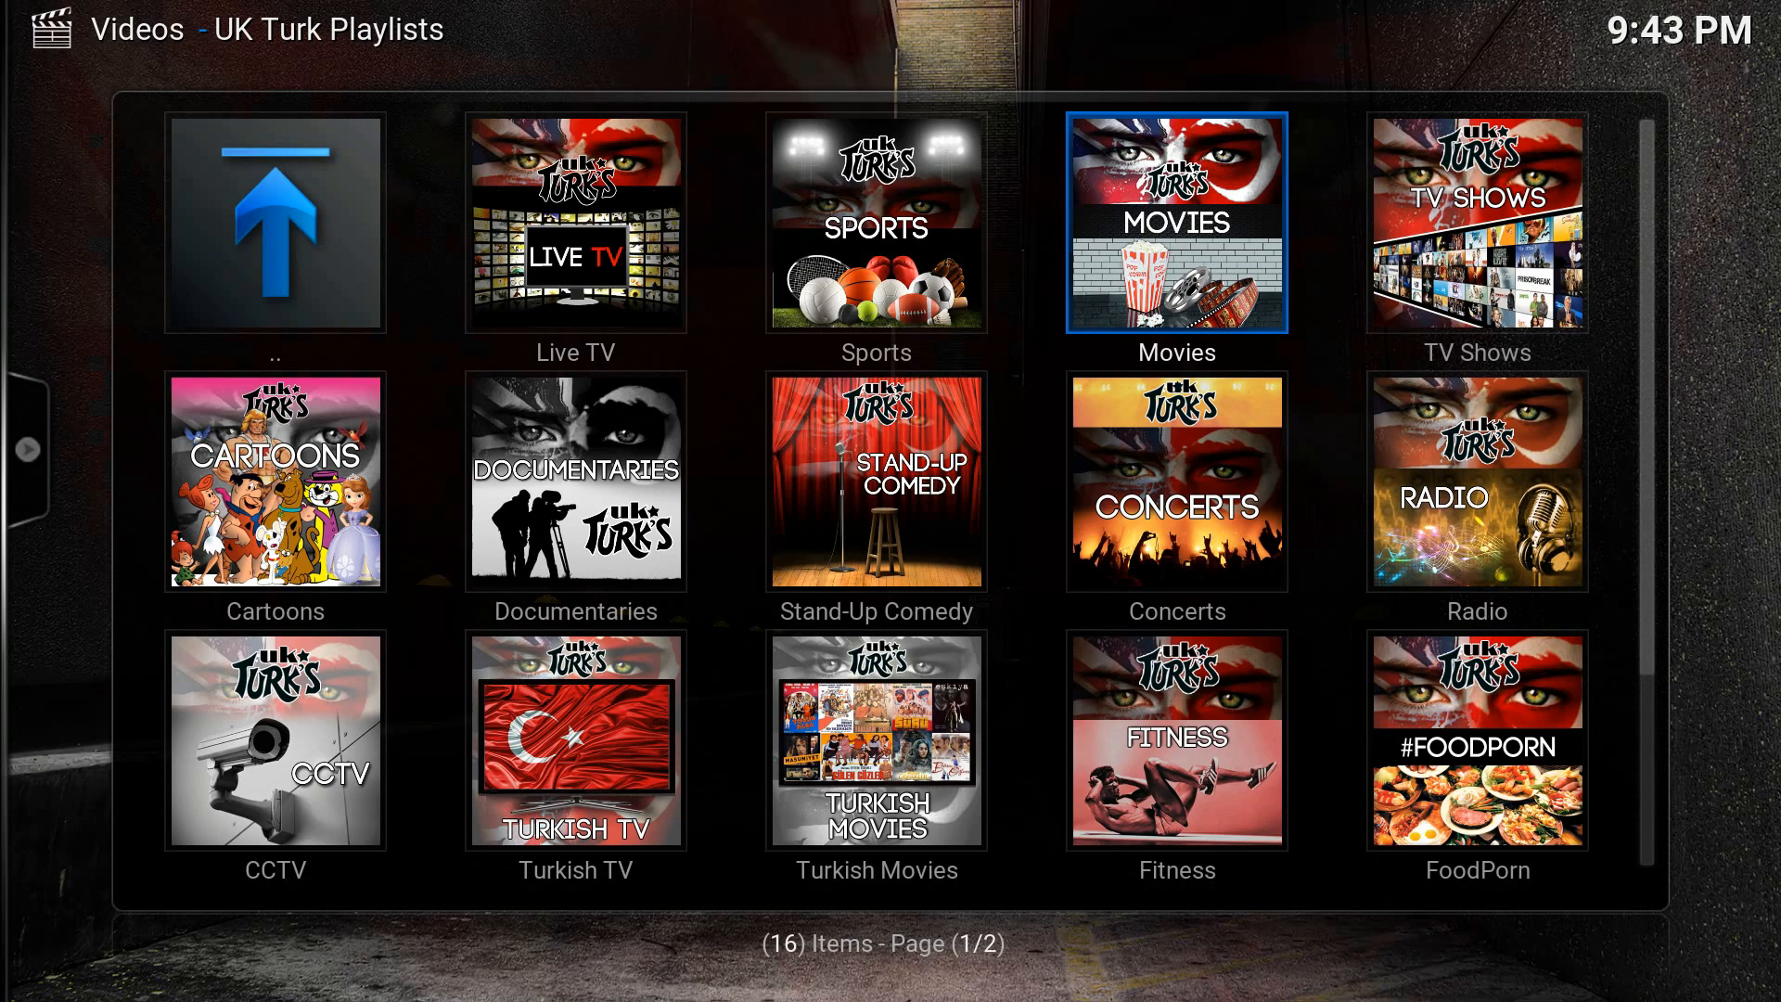
key(c)
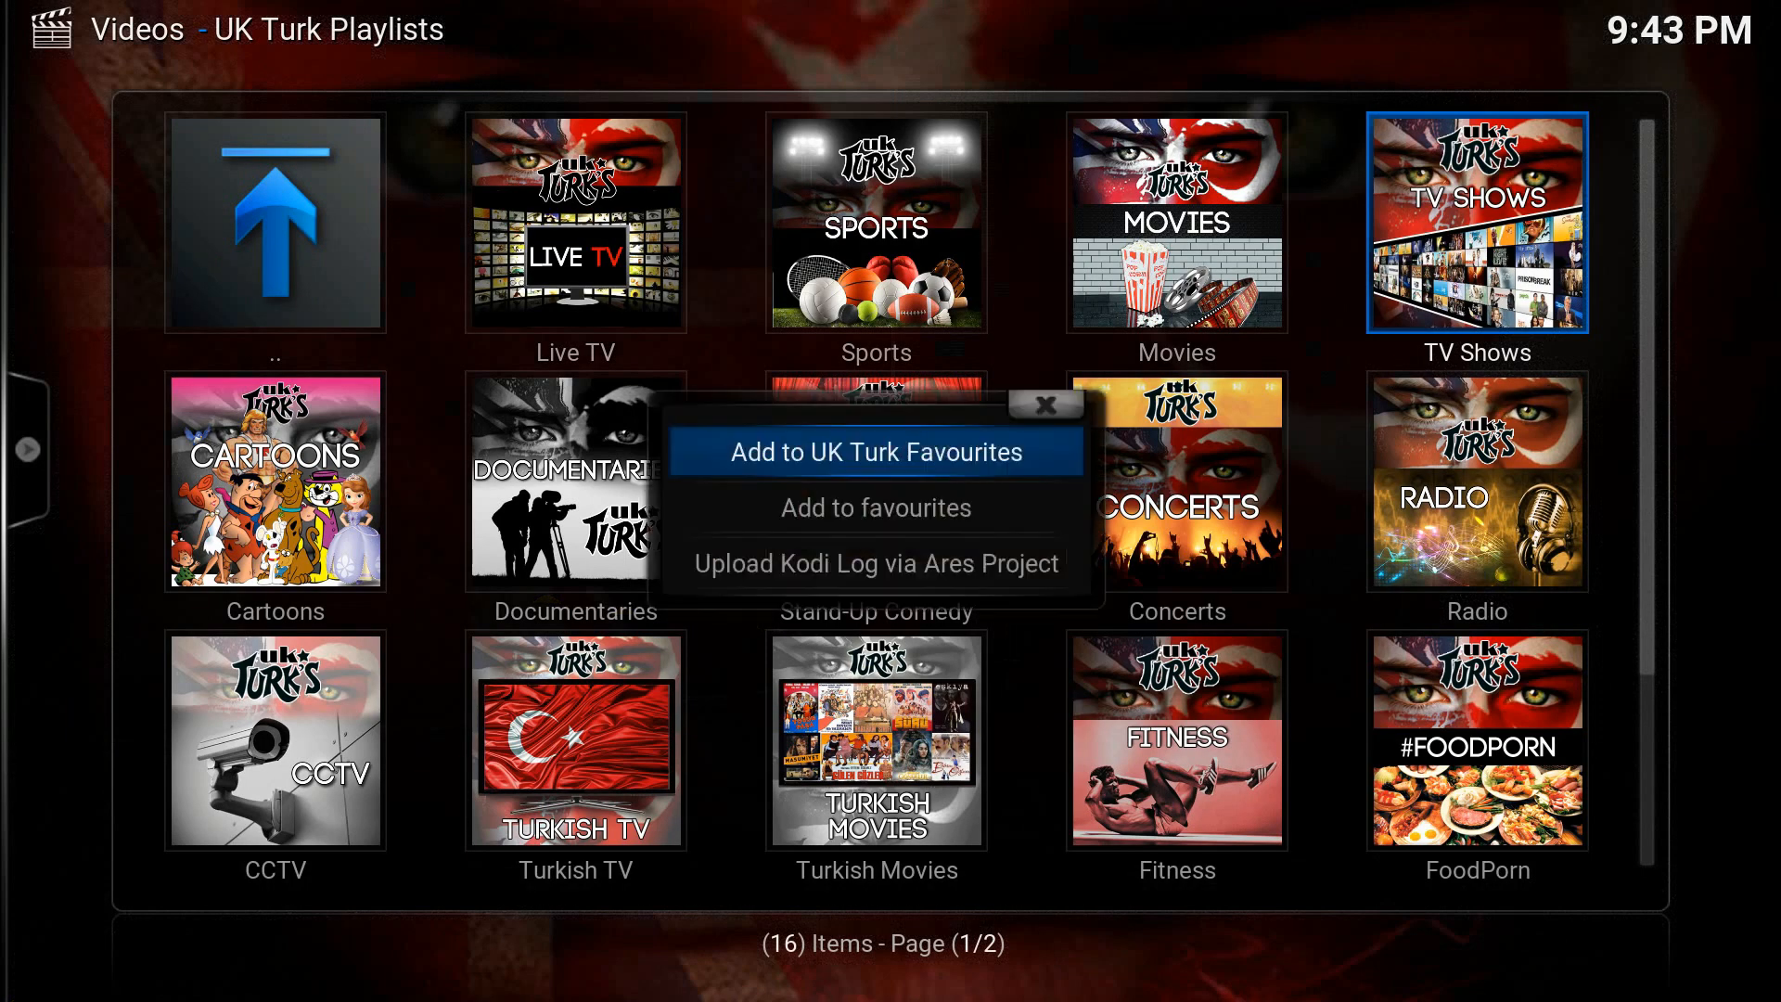
key(Down)
key(Return)
key(Escape)
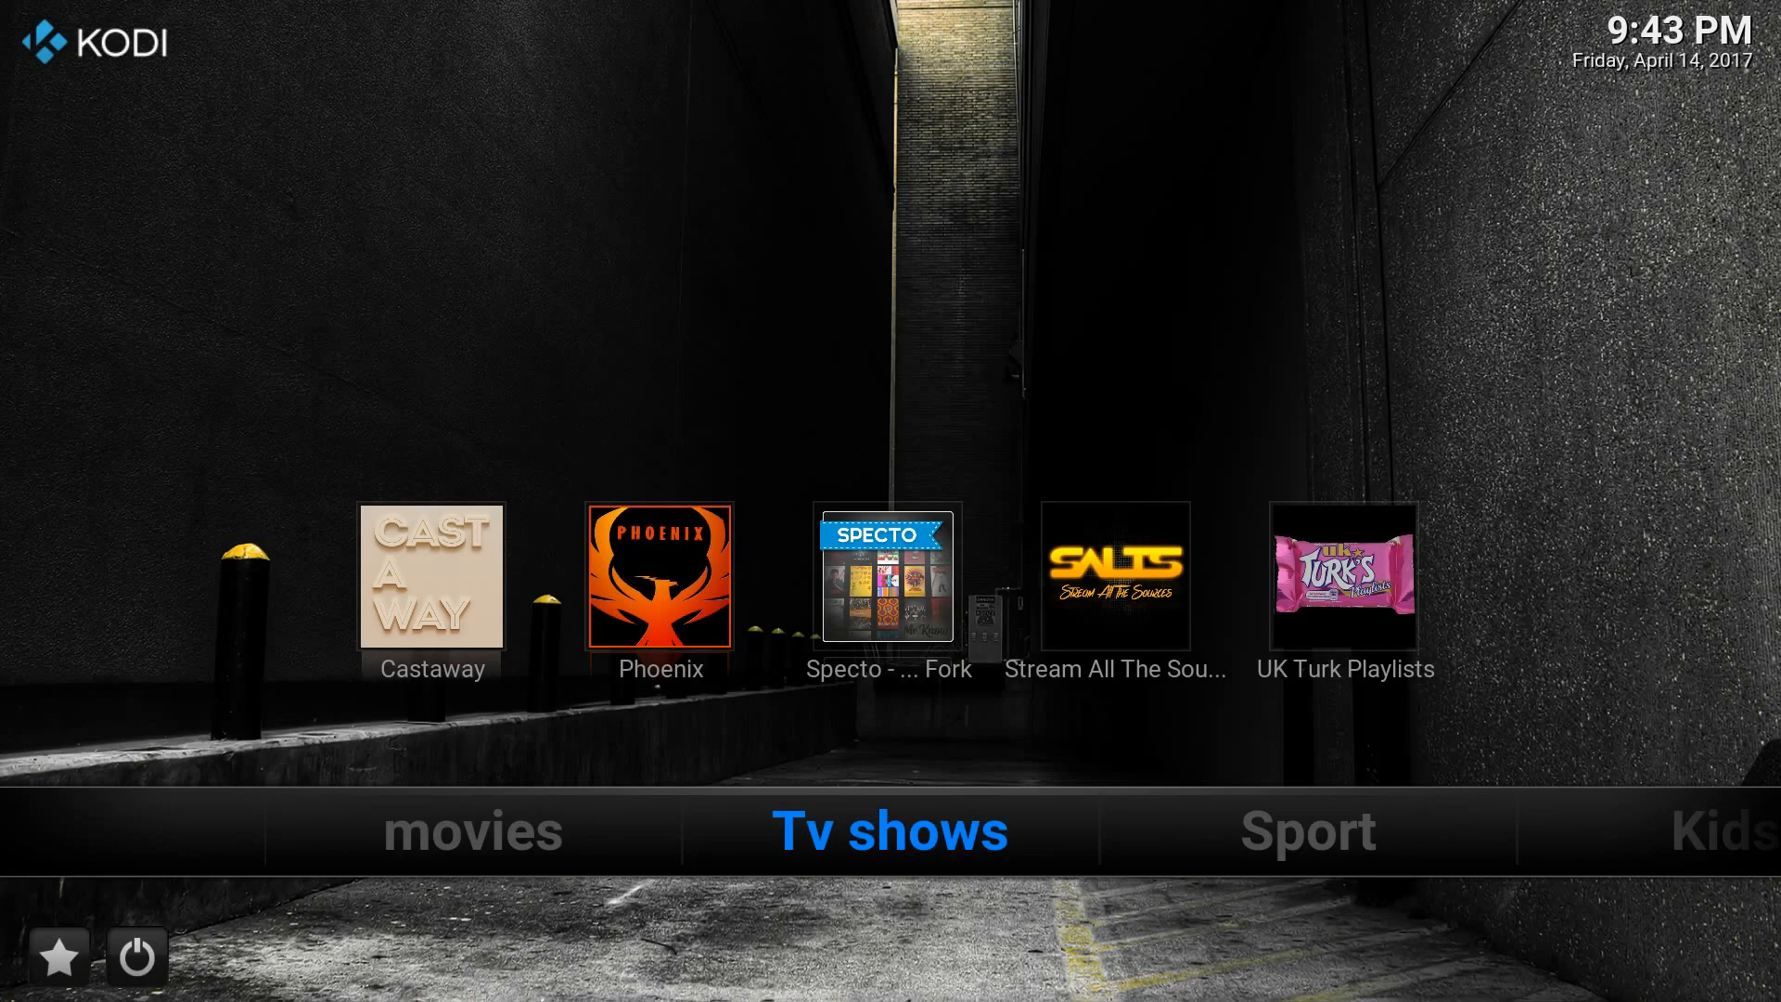
Open the Add-on shortcuts section of the skin settings from the System menu.
key(Right)
key(Right)
key(Right)
key(Down)
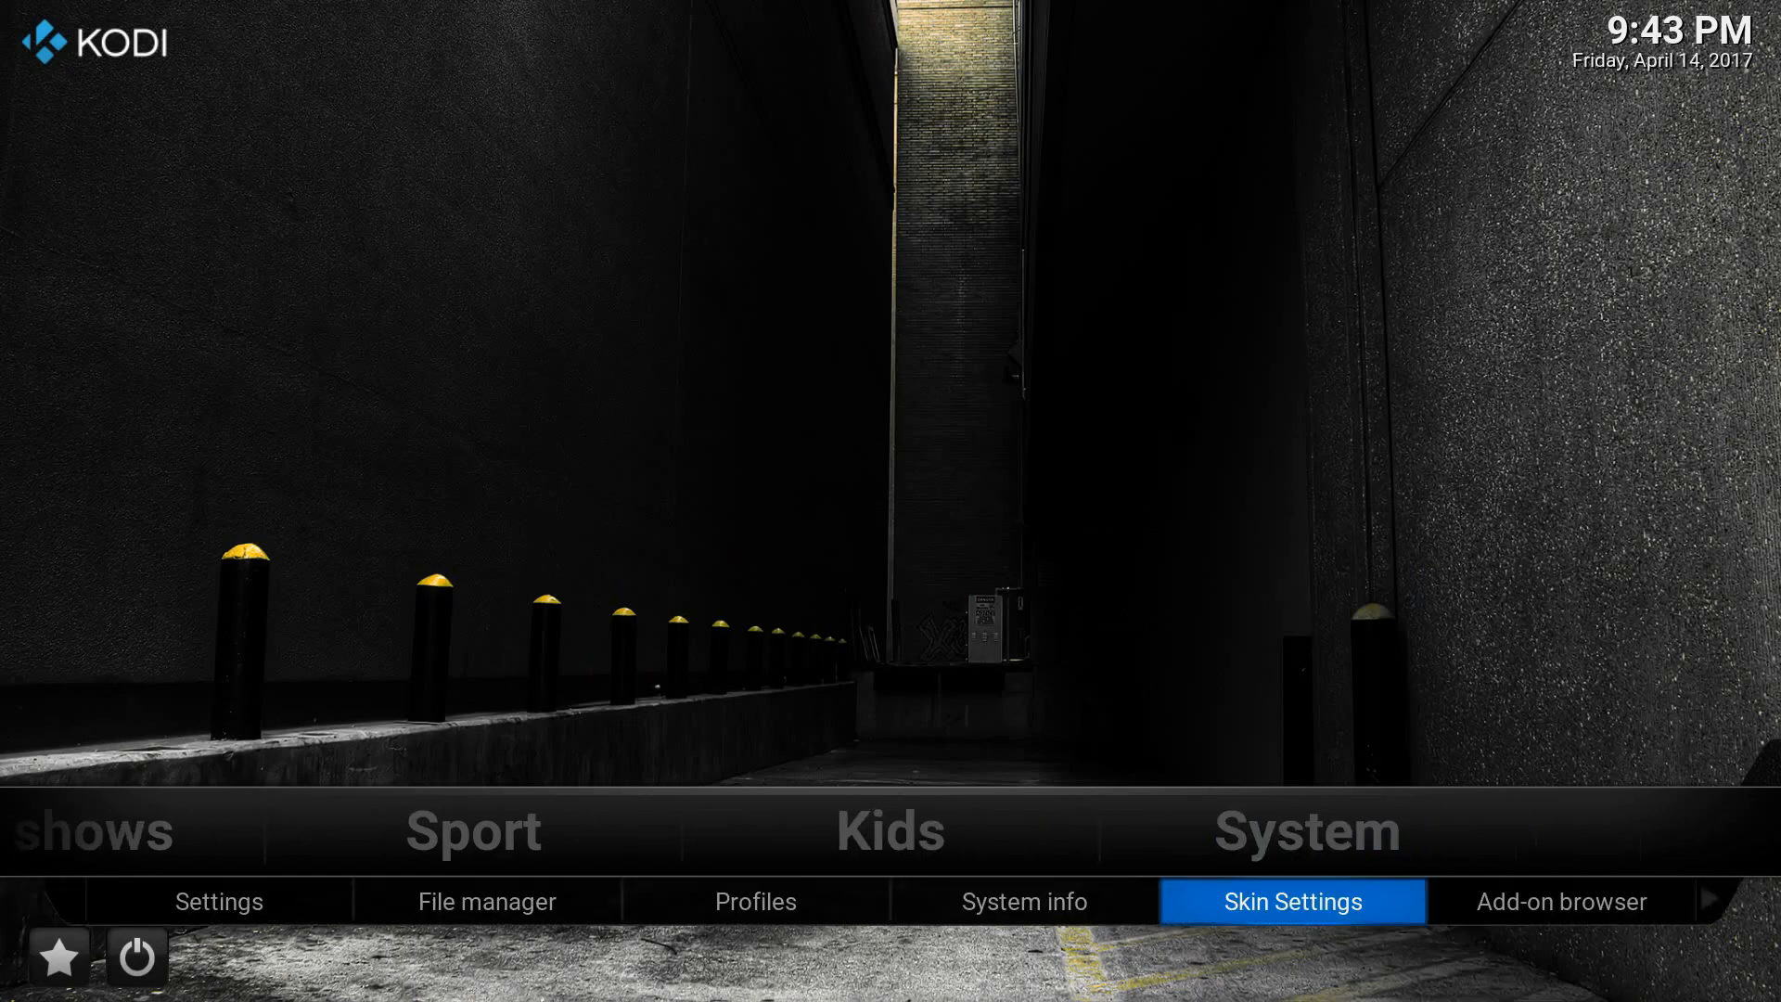
key(Return)
key(Down)
key(Down)
key(Right)
Replace Add-on 5 in the Tv shows add-on set with the TV Shows favourite.
key(Down)
key(Down)
key(Down)
key(Down)
key(Down)
key(Down)
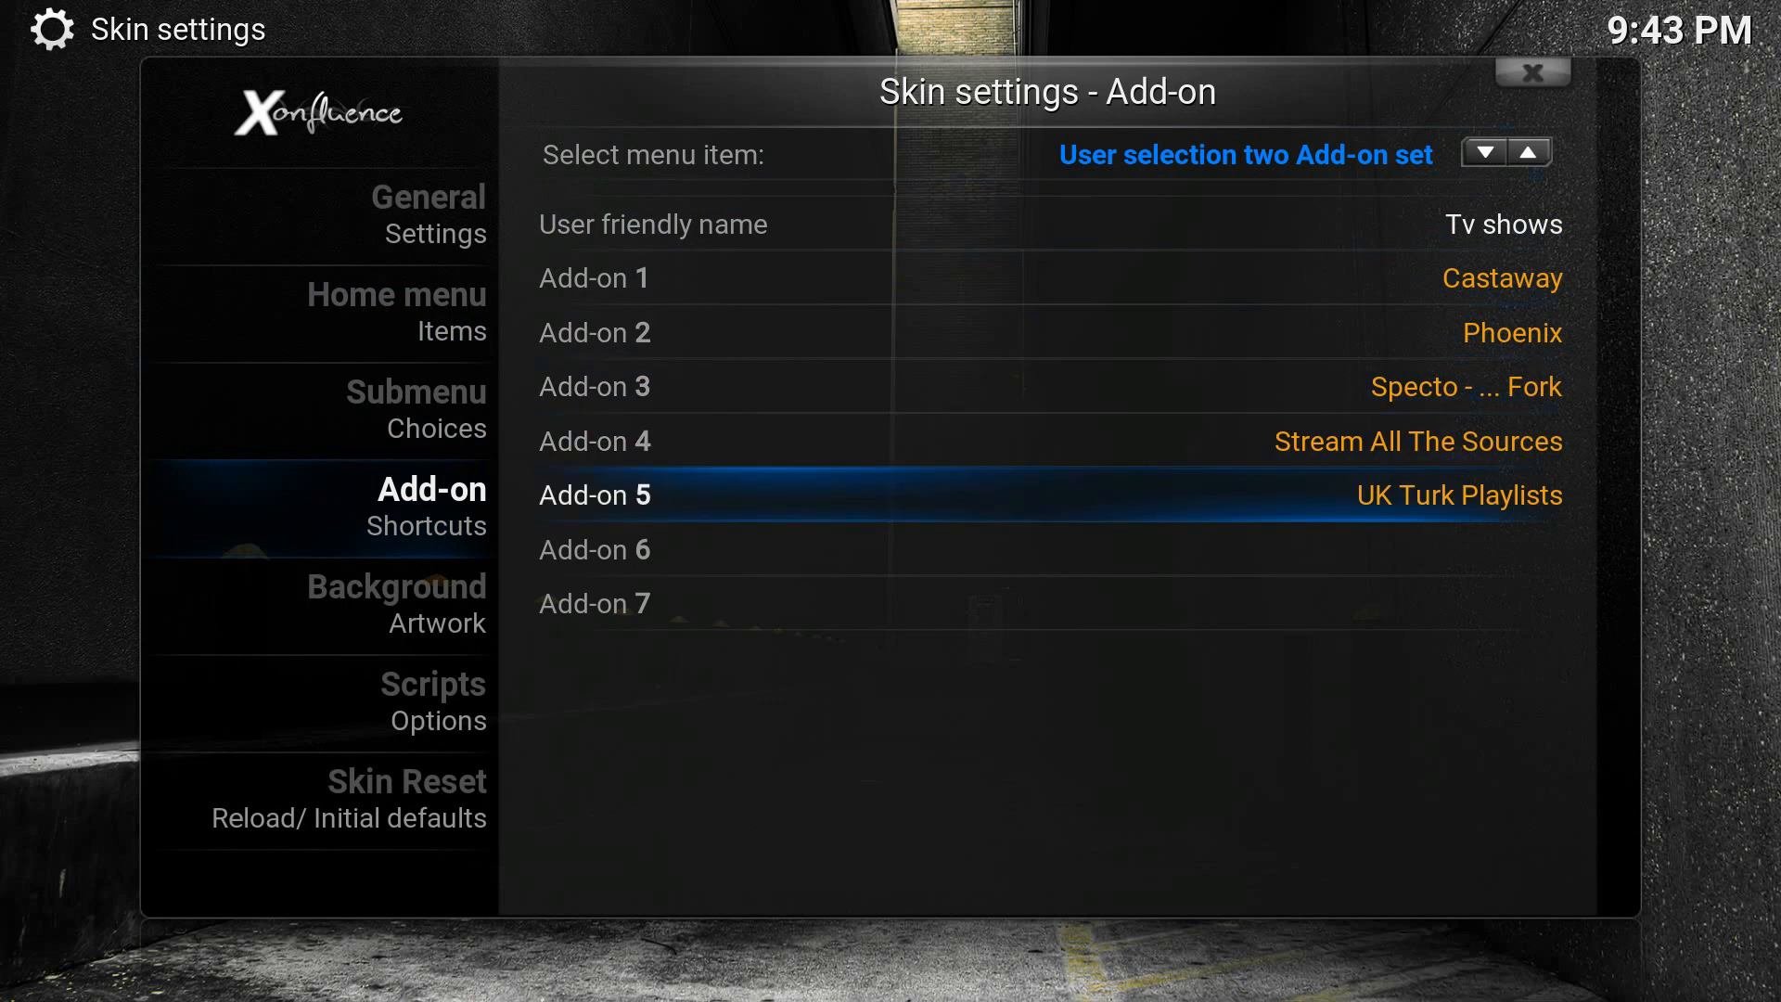
key(Return)
key(Up)
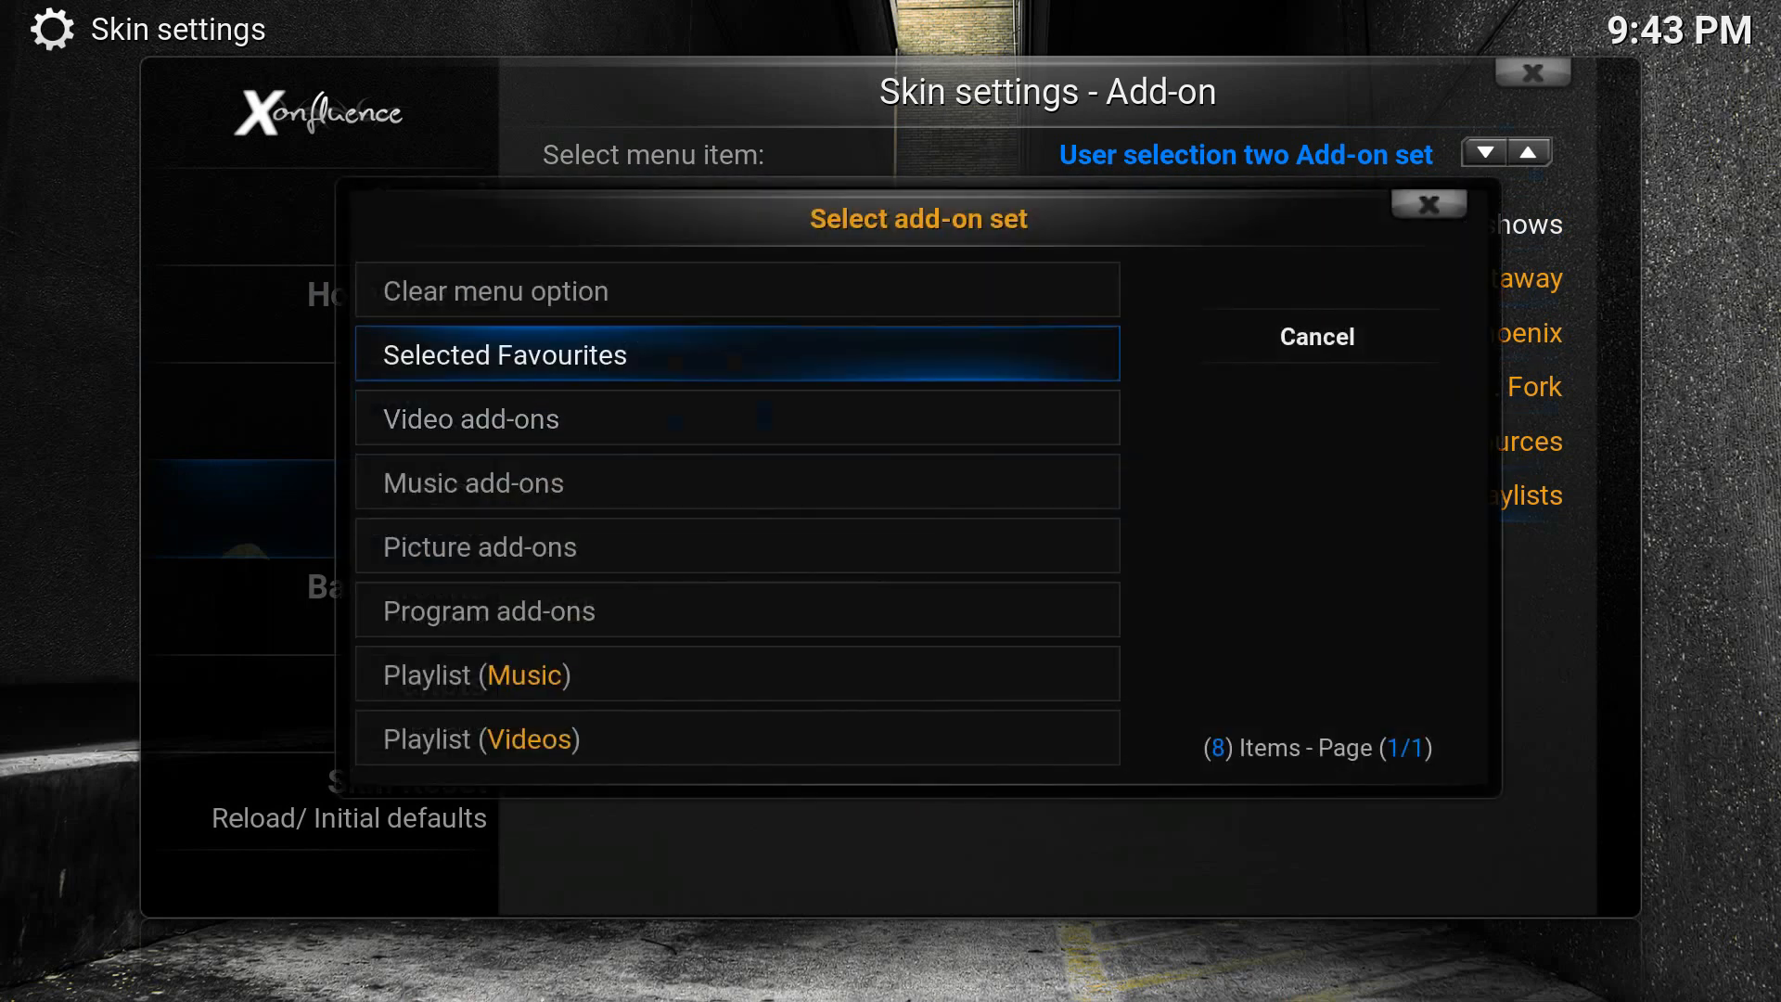
key(Return)
key(Down)
key(Down)
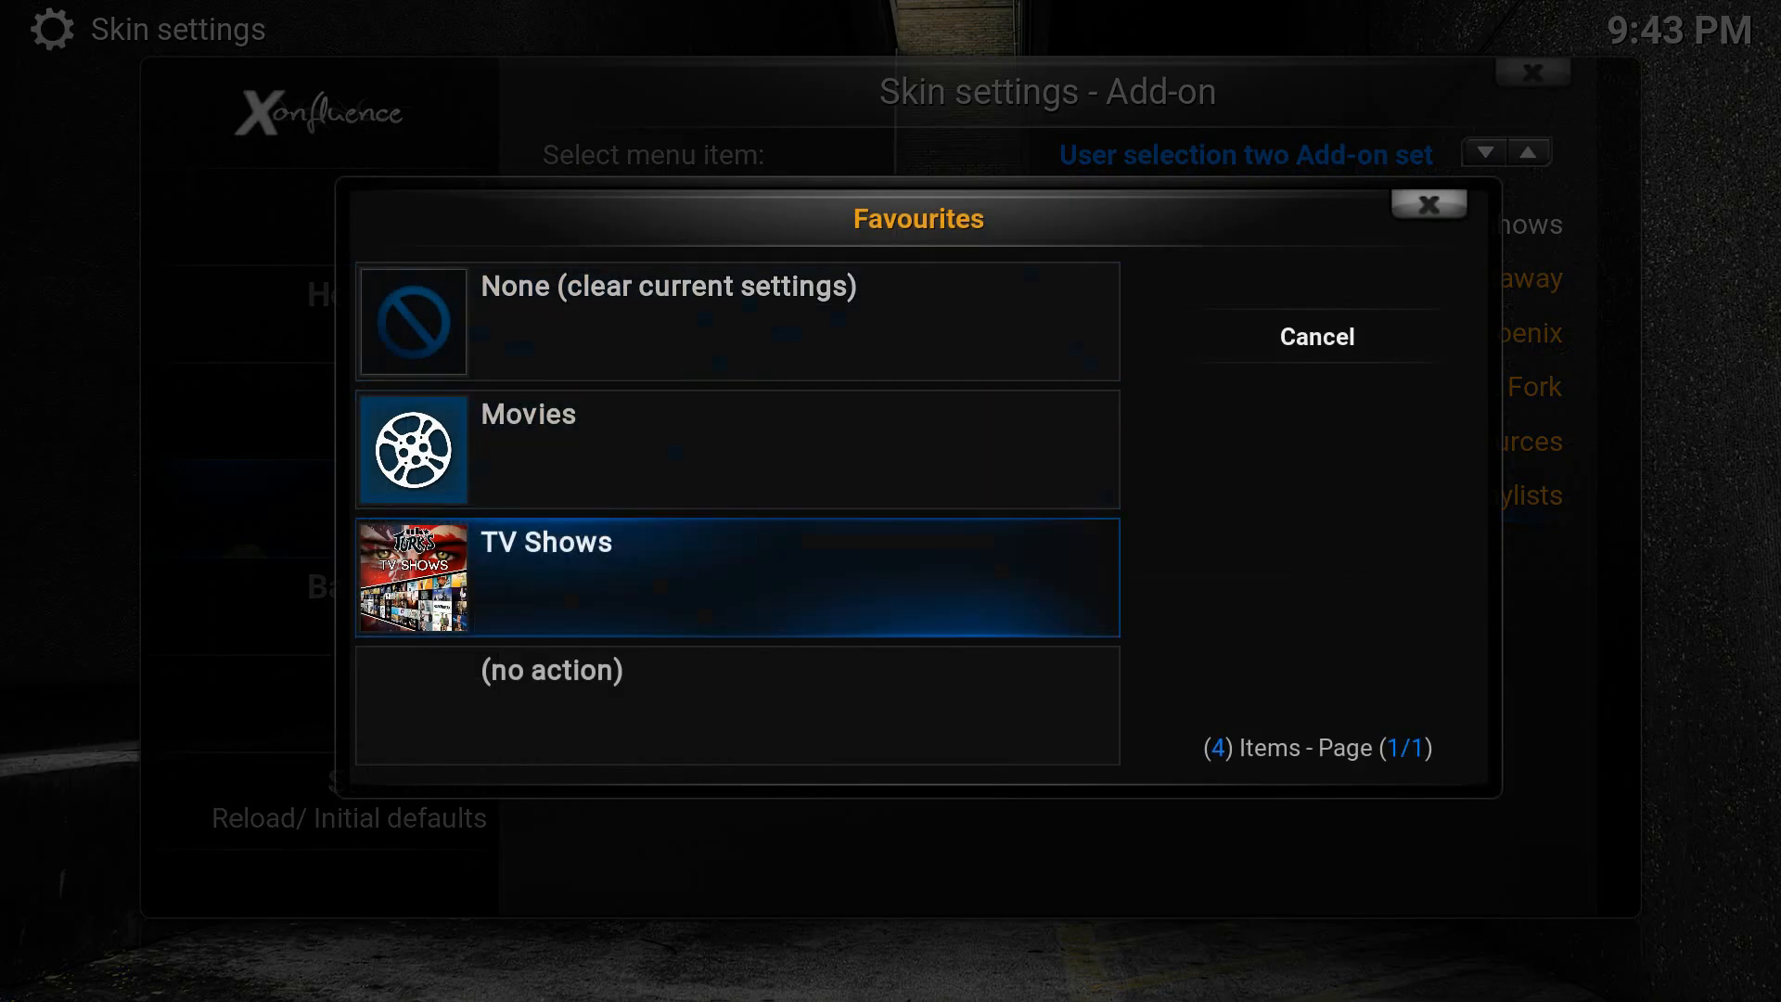
key(Return)
Replace the title of the Add-on 5 favourite with "turks tv".
key(BackSpace)
key(BackSpace)
key(BackSpace)
key(BackSpace)
key(BackSpace)
key(BackSpace)
key(BackSpace)
key(BackSpace)
text(turks t)
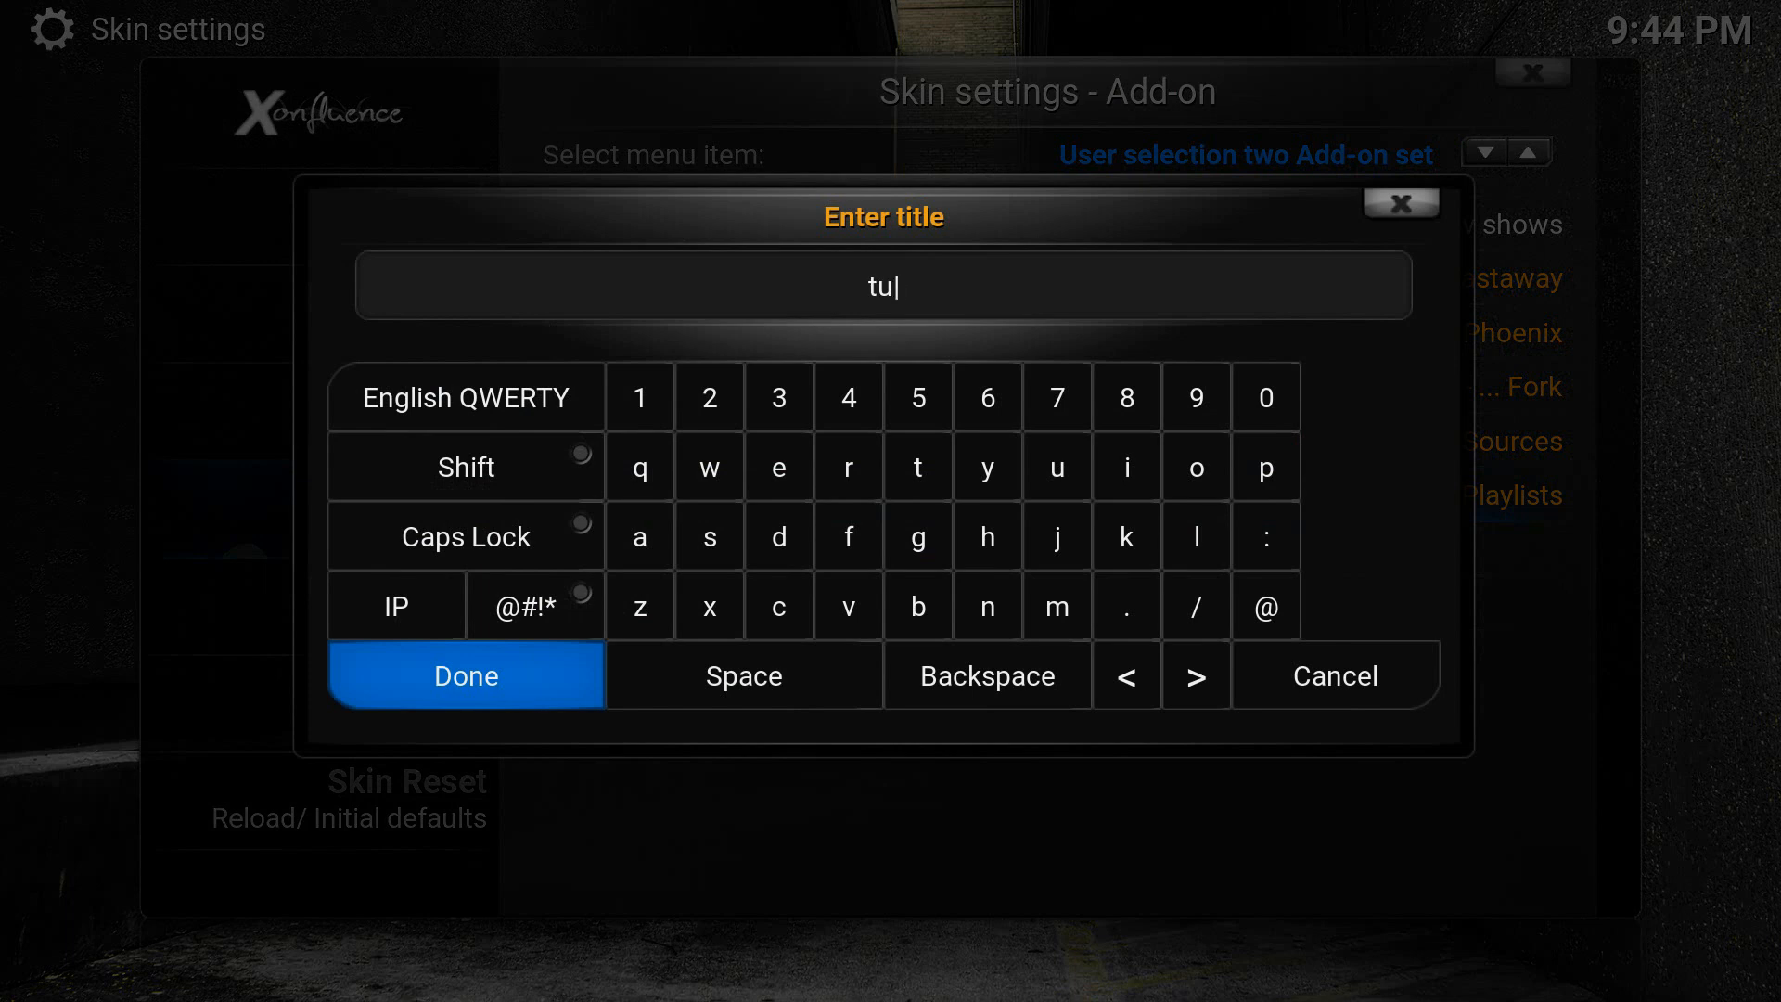
key(Return)
Go back to the home screen and check the turks tv shortcut among the Tv shows add-ons.
key(Escape)
key(Left)
key(Left)
key(Left)
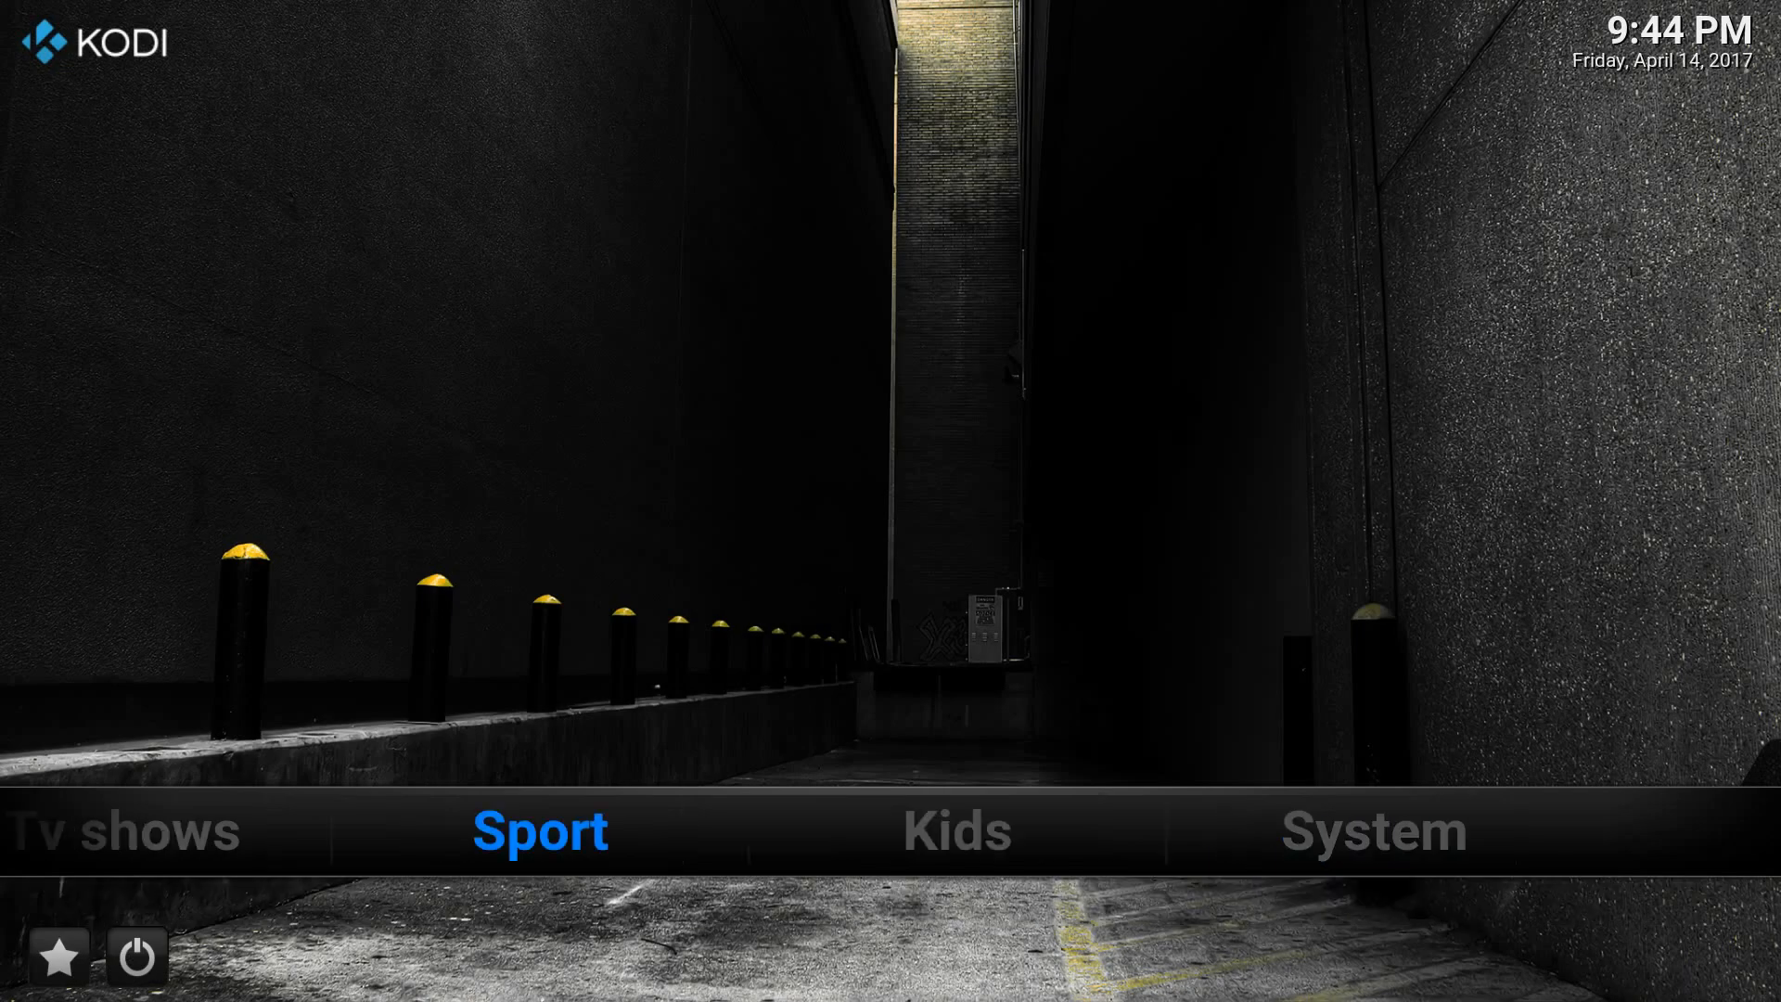
key(Up)
key(Right)
key(Right)
key(Right)
key(Right)
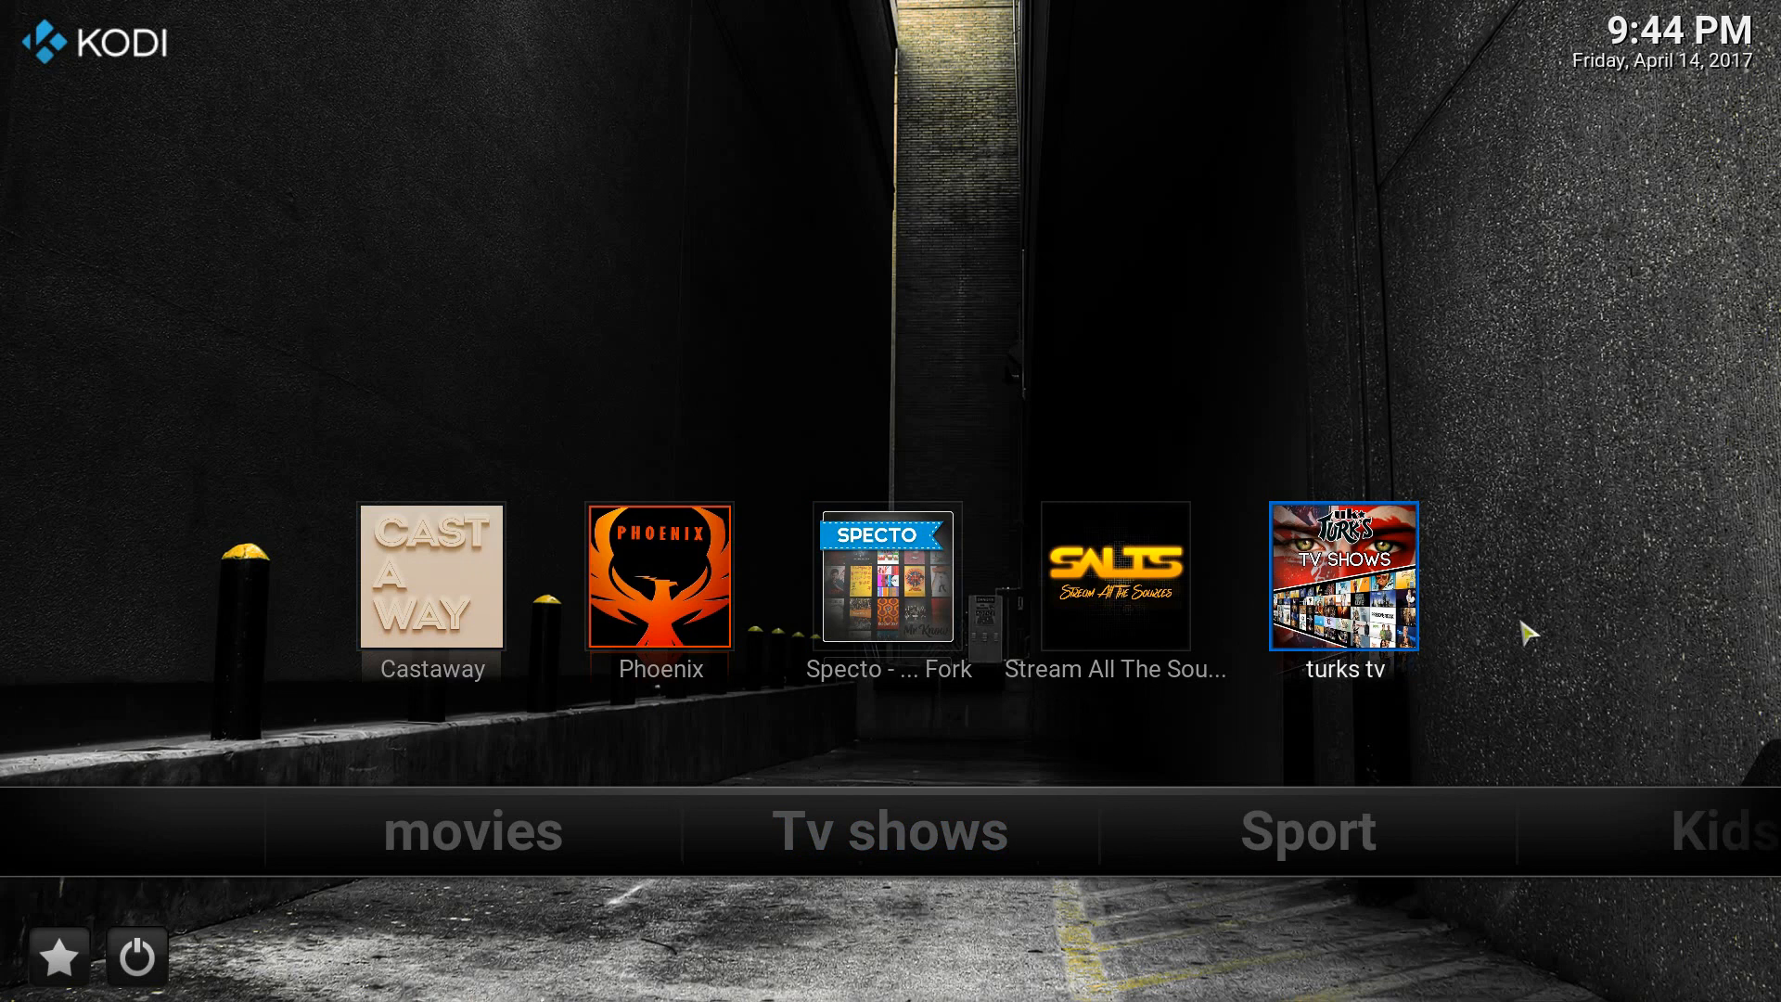
key(Down)
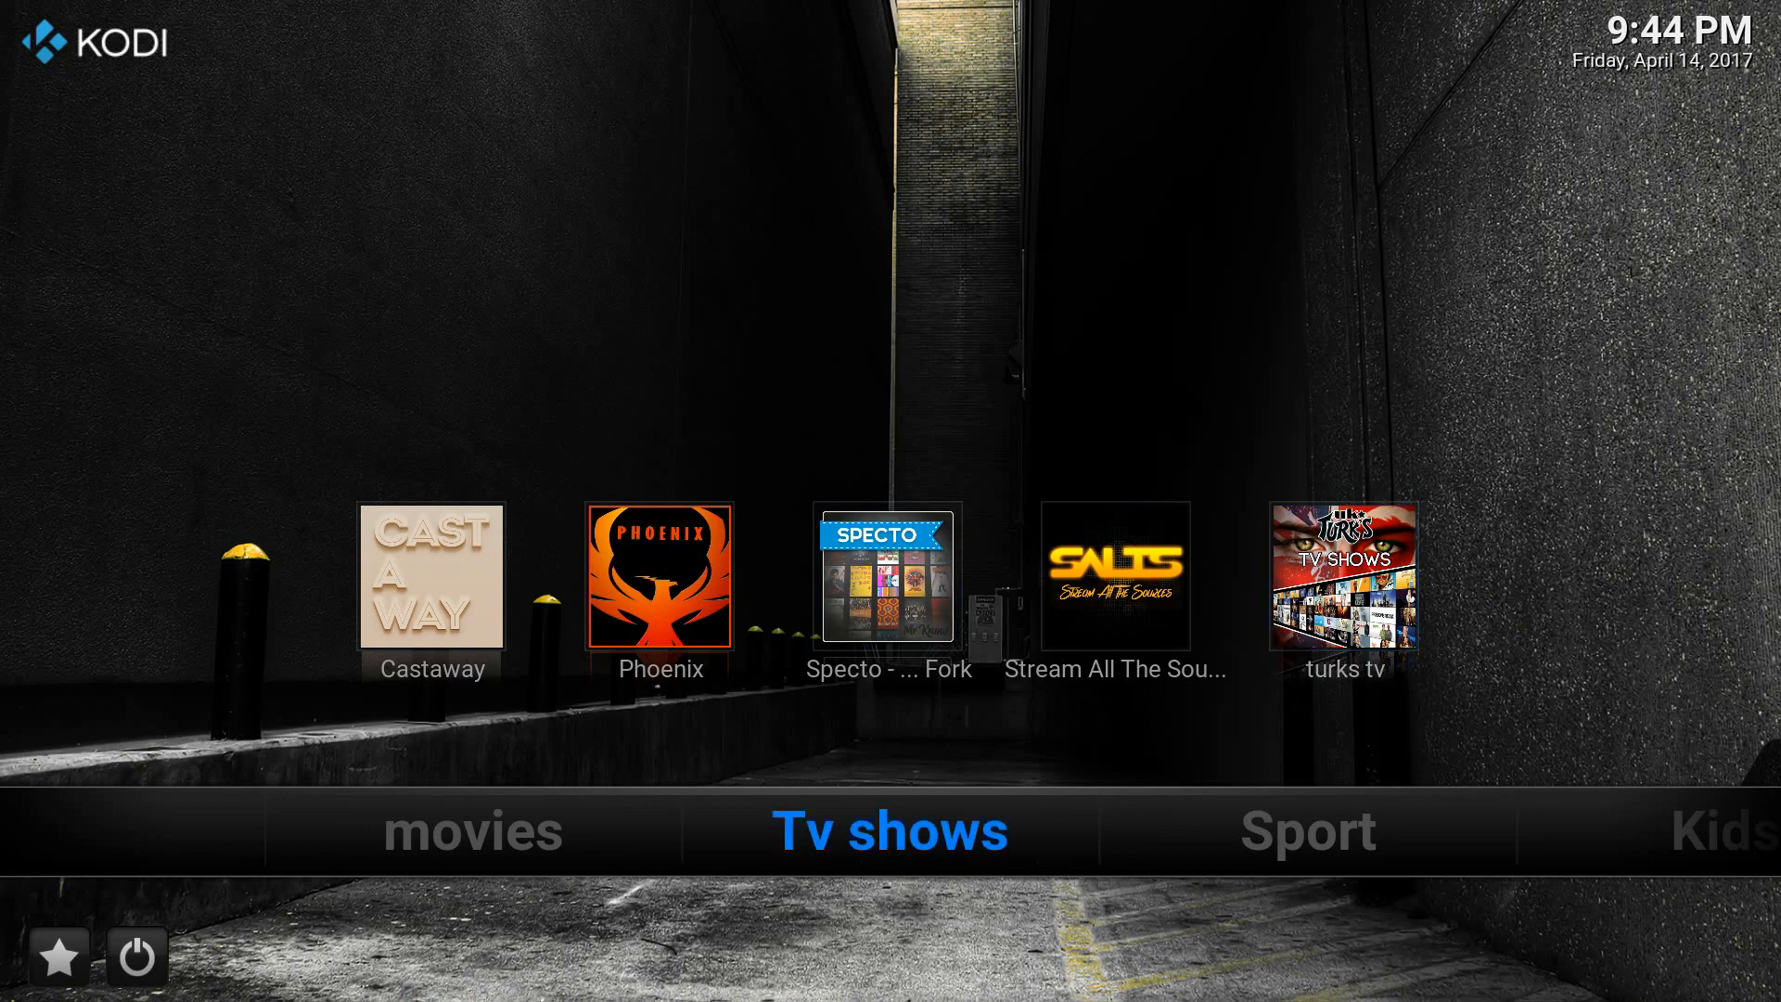
Compare the movies and Tv shows home items and examine the shortcuts and submenu under movies.
key(Left)
key(Right)
key(Left)
key(Right)
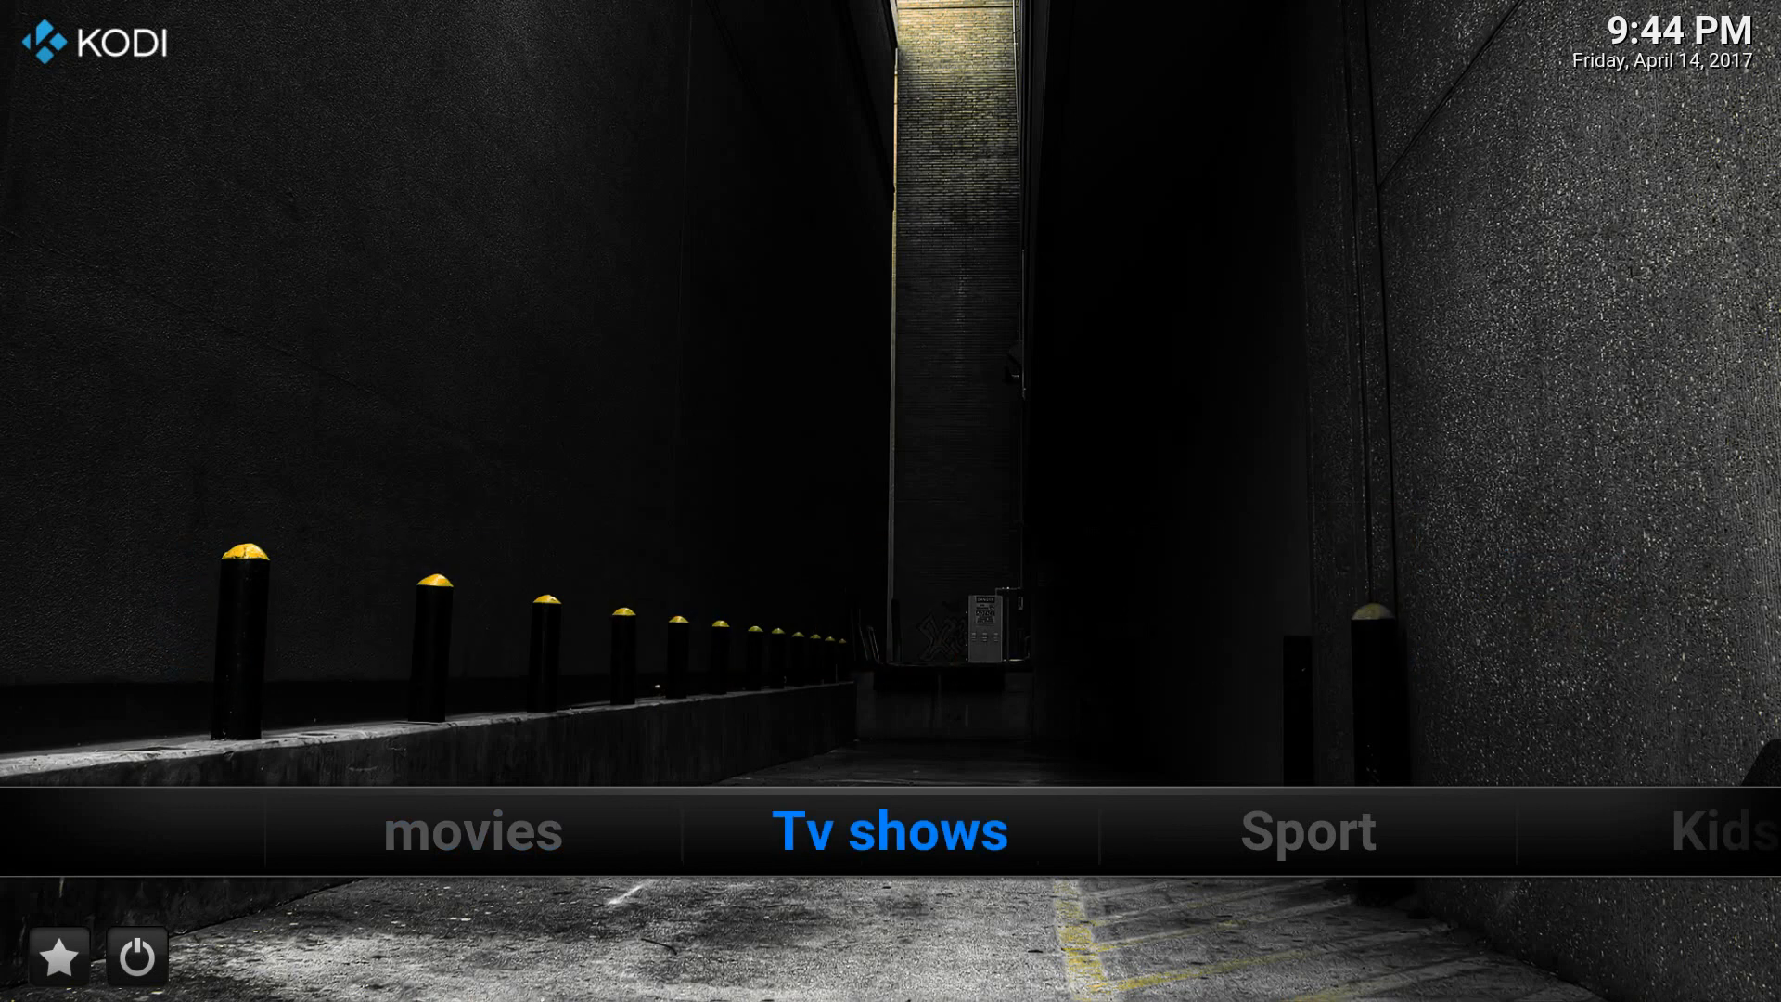
key(Right)
key(Left)
key(Left)
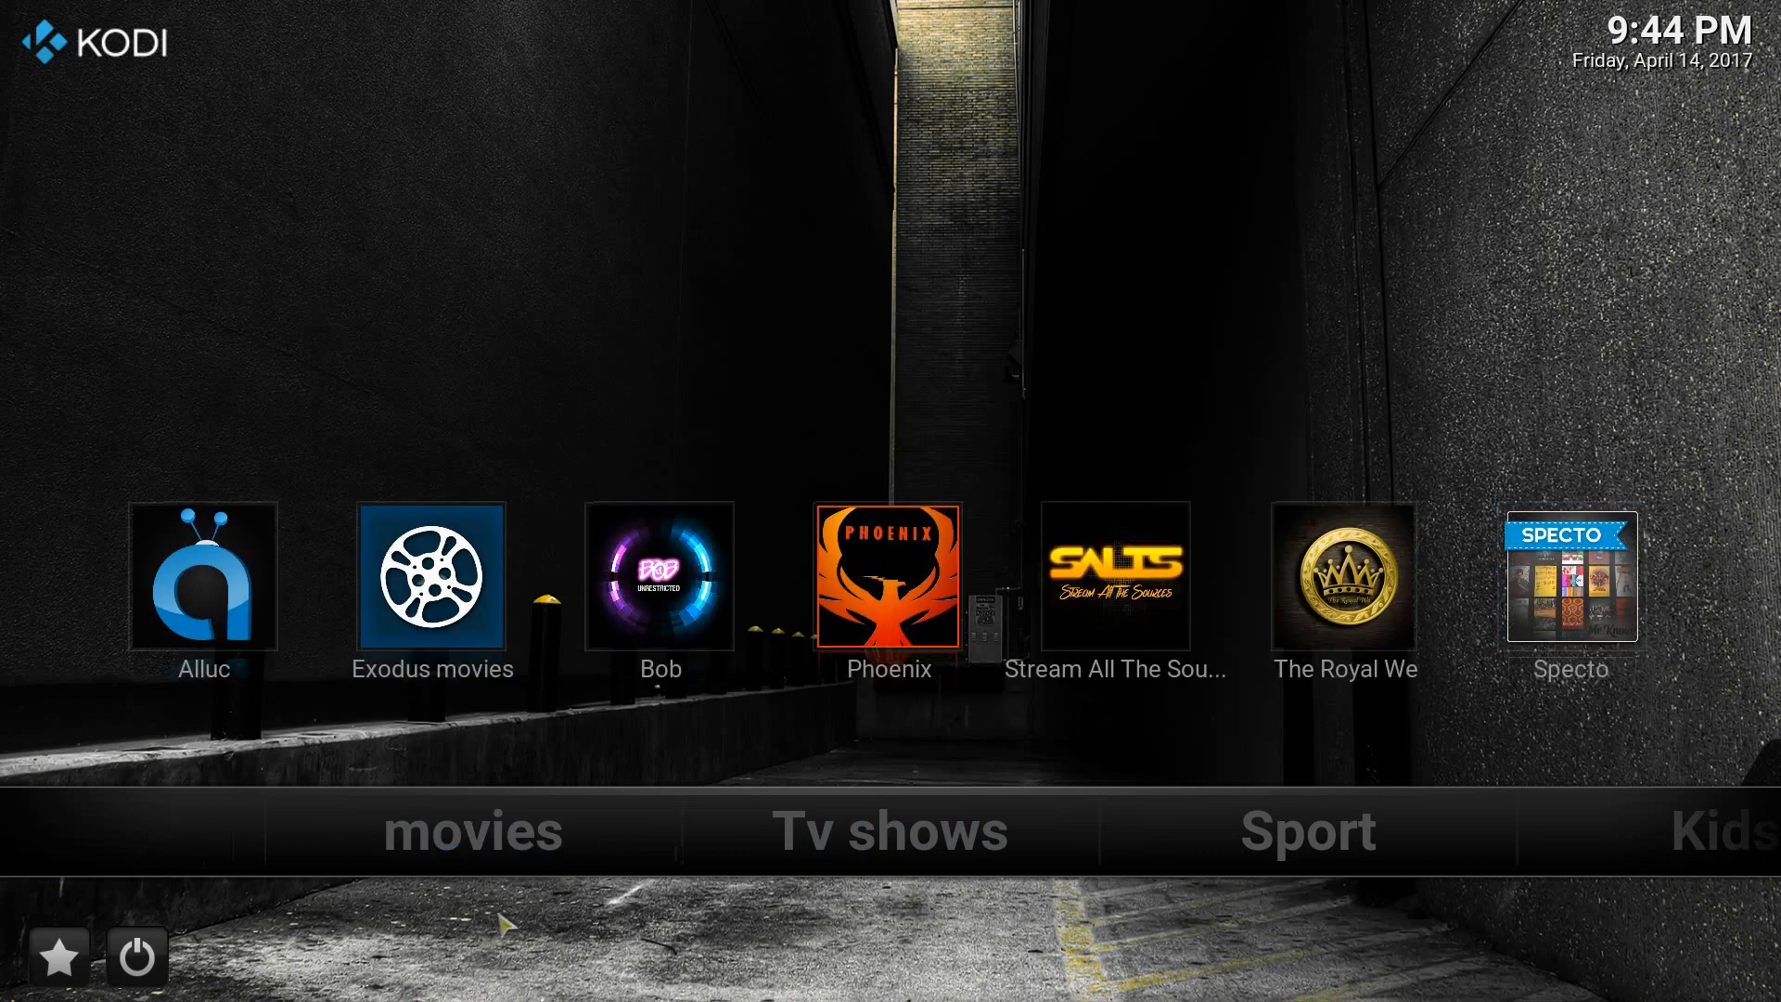
key(Down)
key(Down)
key(Up)
Open the Submenu choices section of the skin settings for the movies Submenu set.
key(Right)
key(Right)
key(Right)
key(Right)
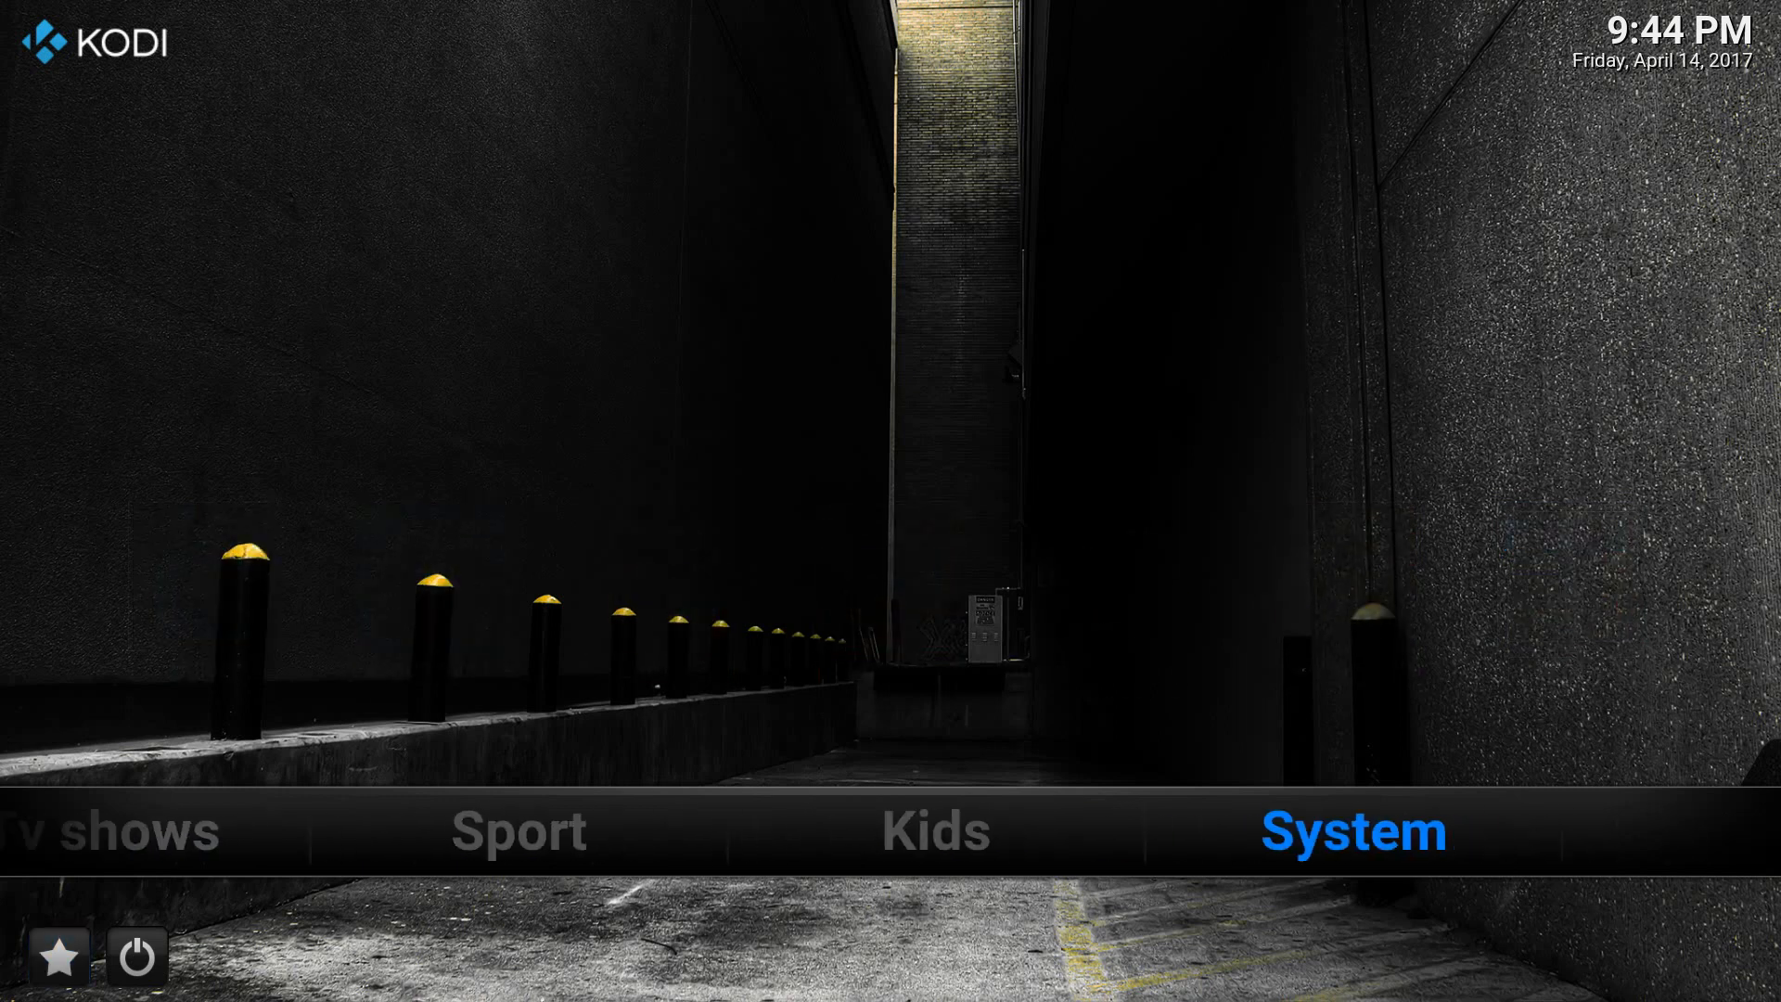
key(Down)
key(Up)
key(Down)
key(Return)
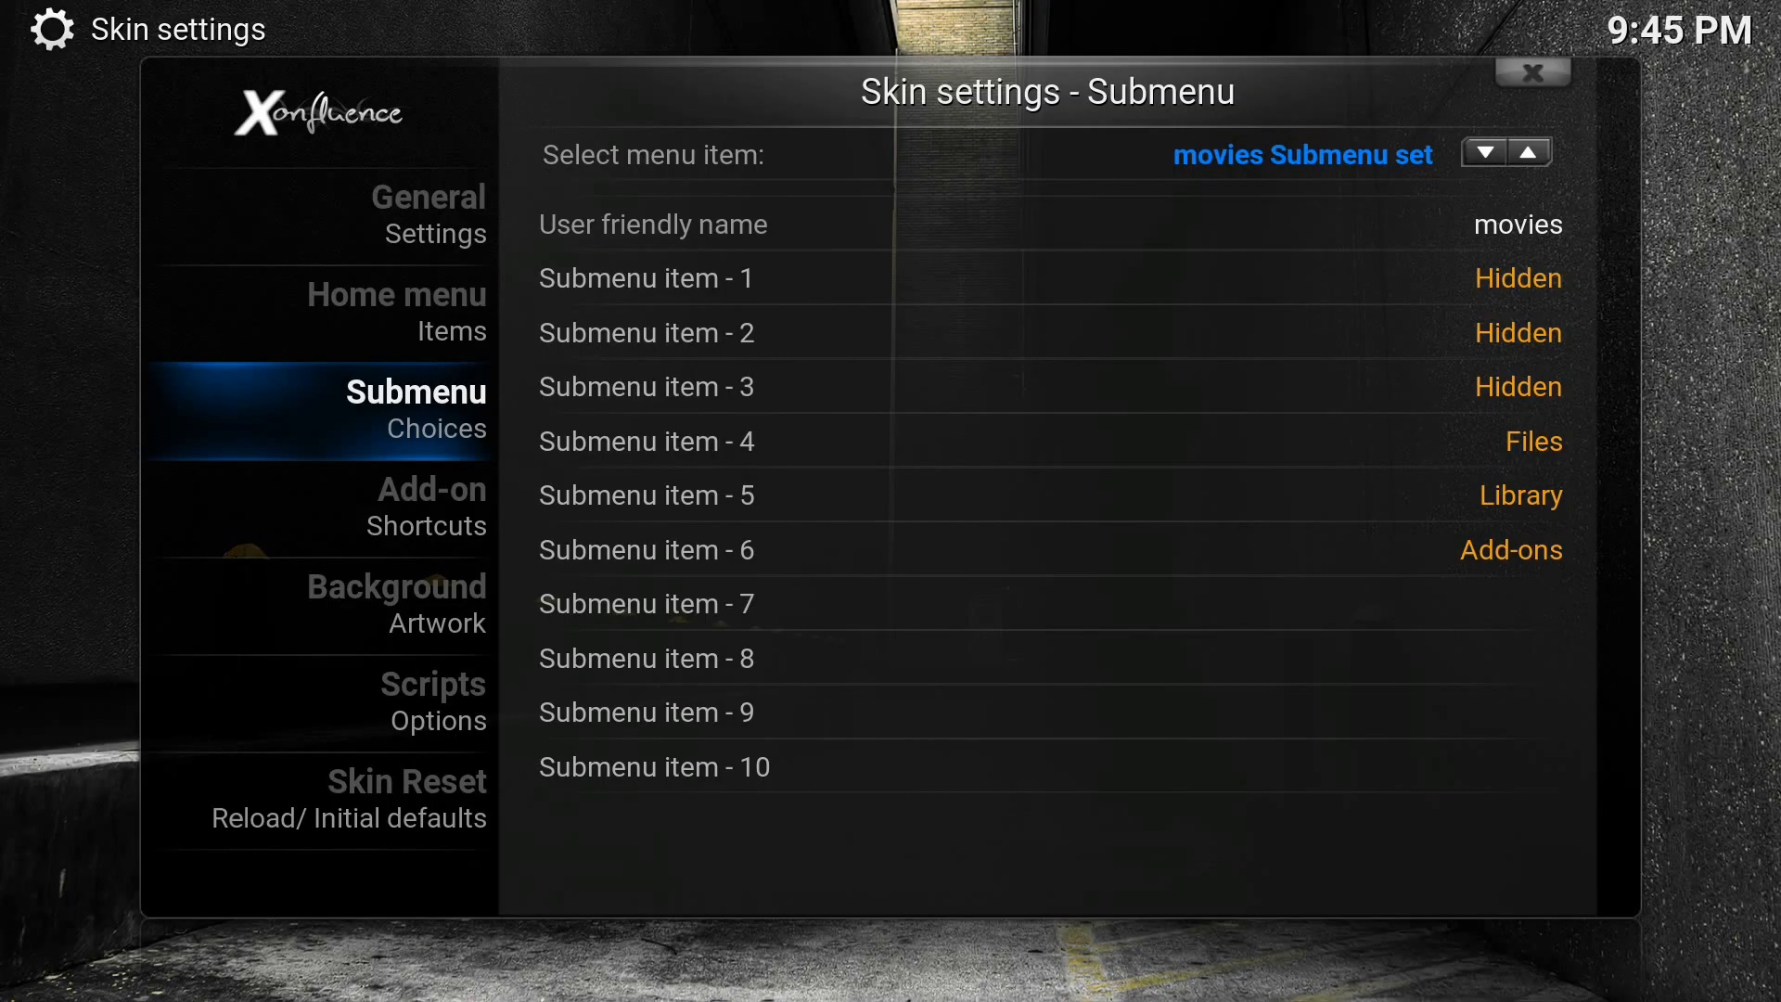
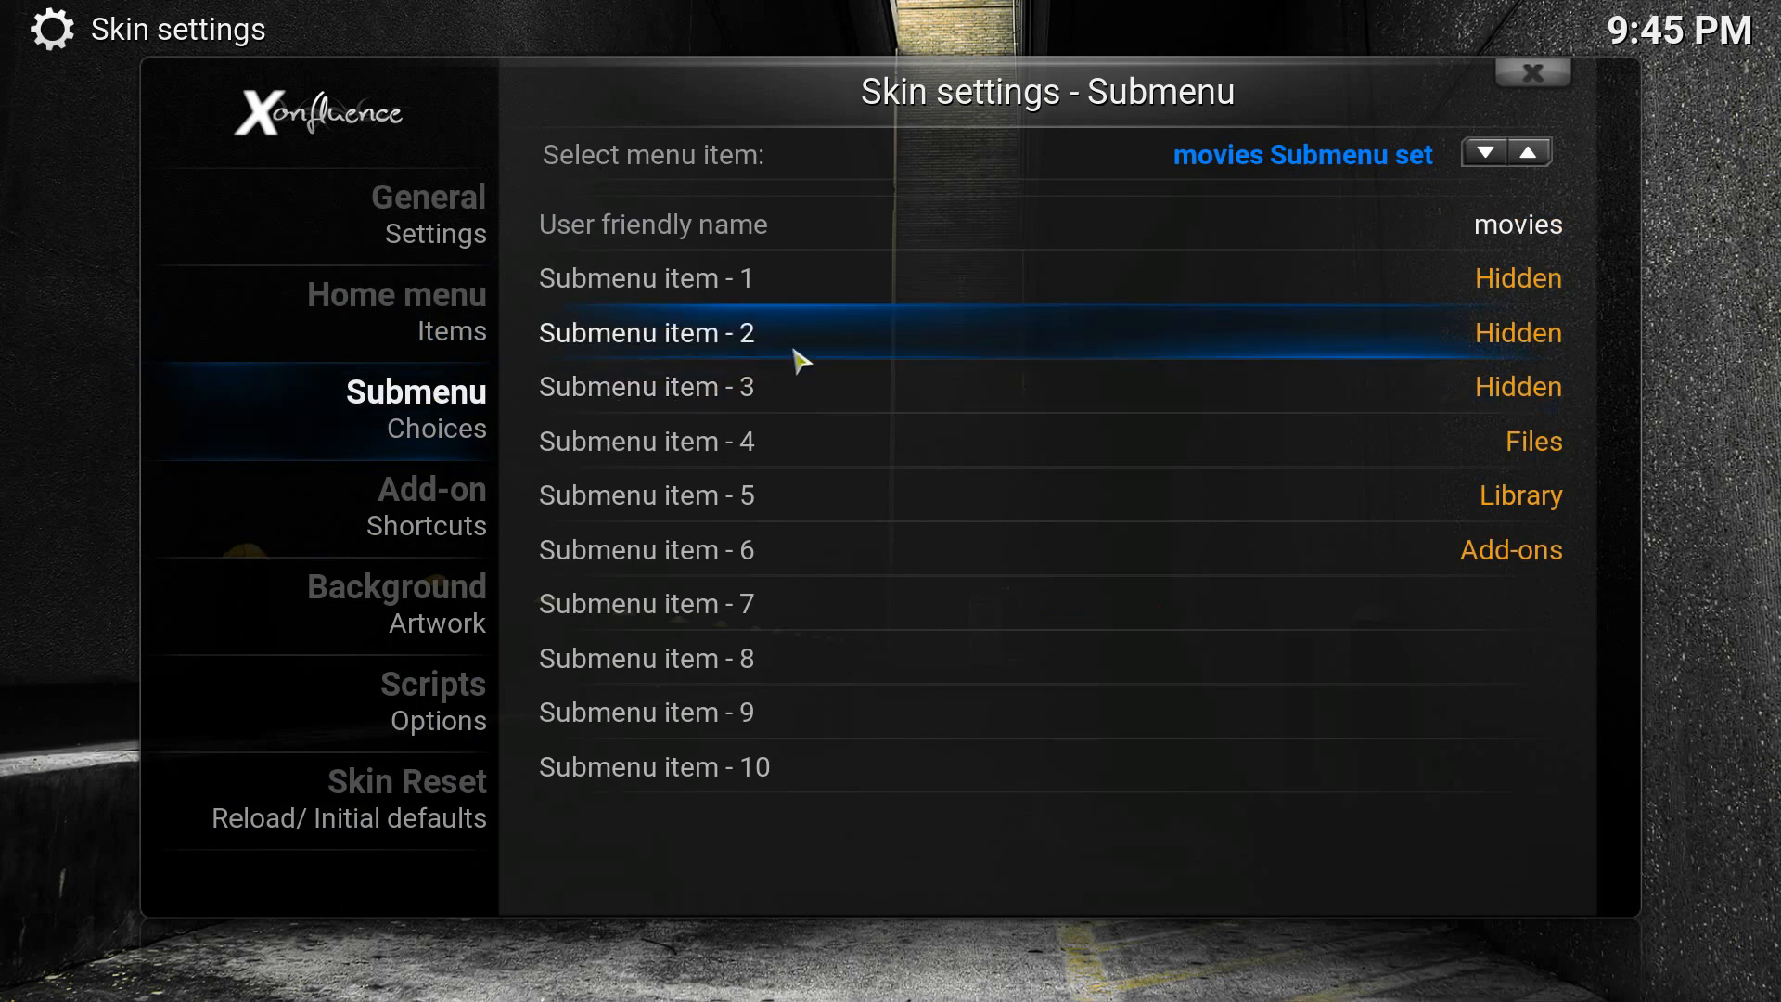
Hide Submenu items 4, 5 and 6 in the movies Submenu set.
click(1263, 444)
key(Return)
key(Down)
key(Return)
key(Return)
key(Down)
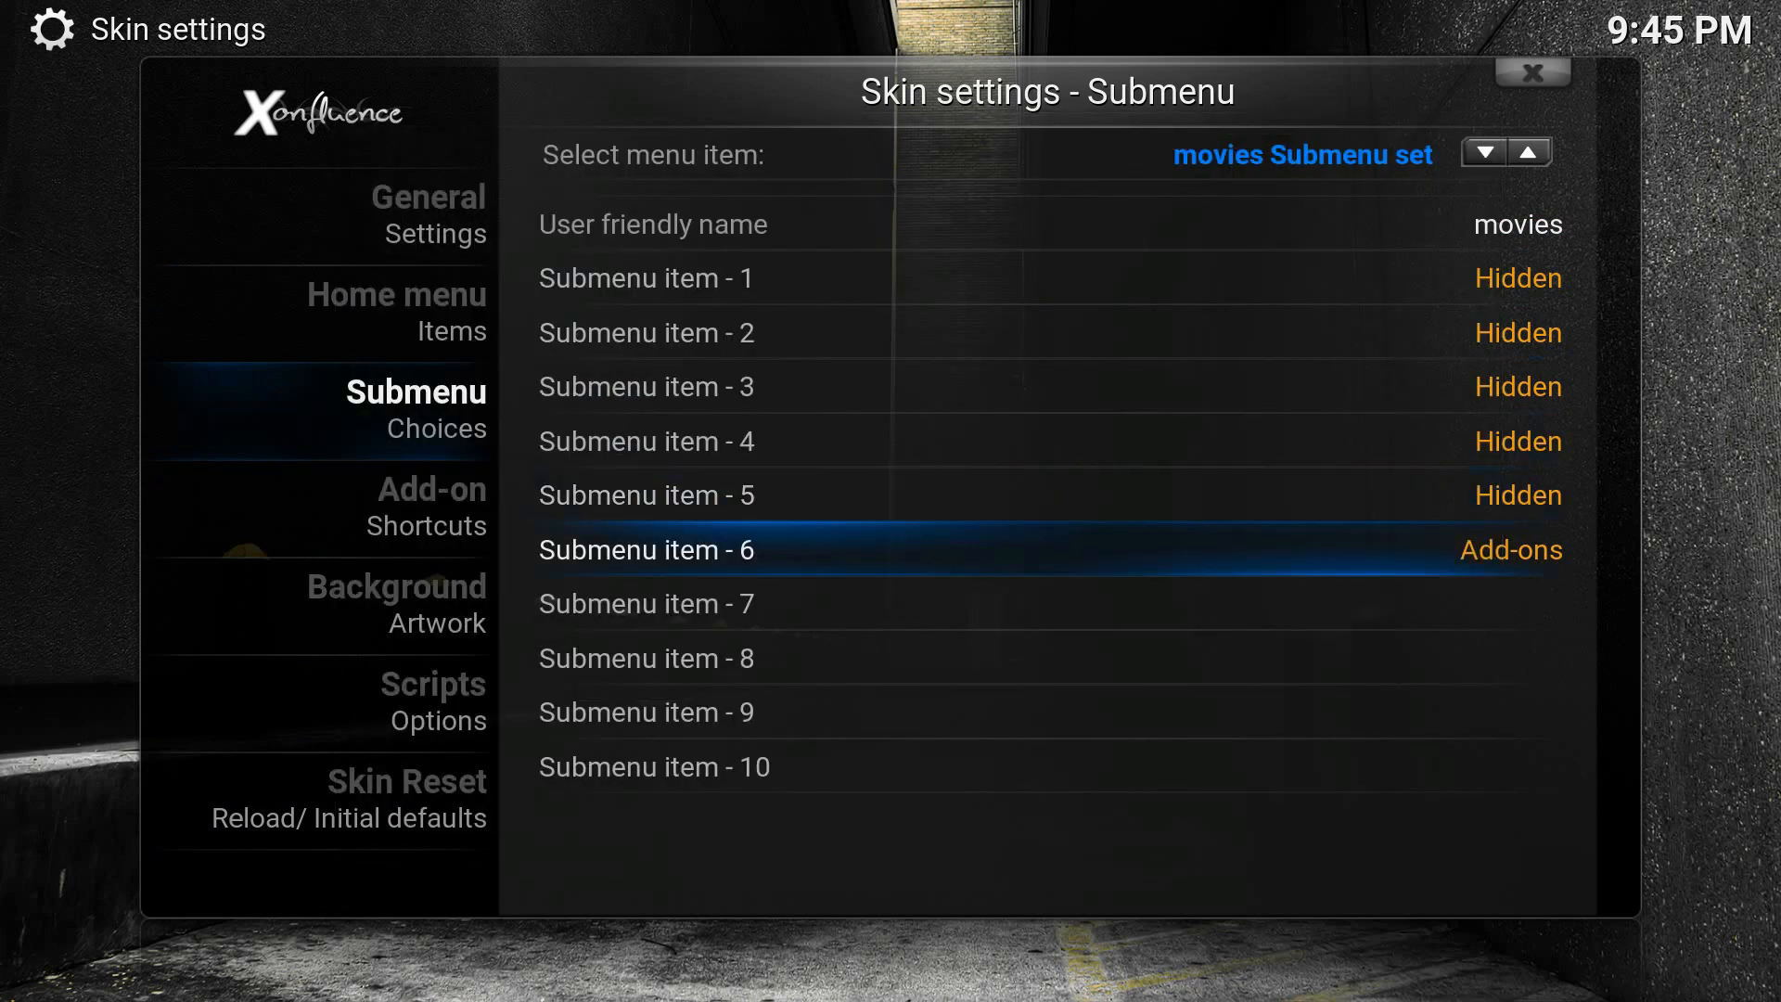
key(Return)
key(Return)
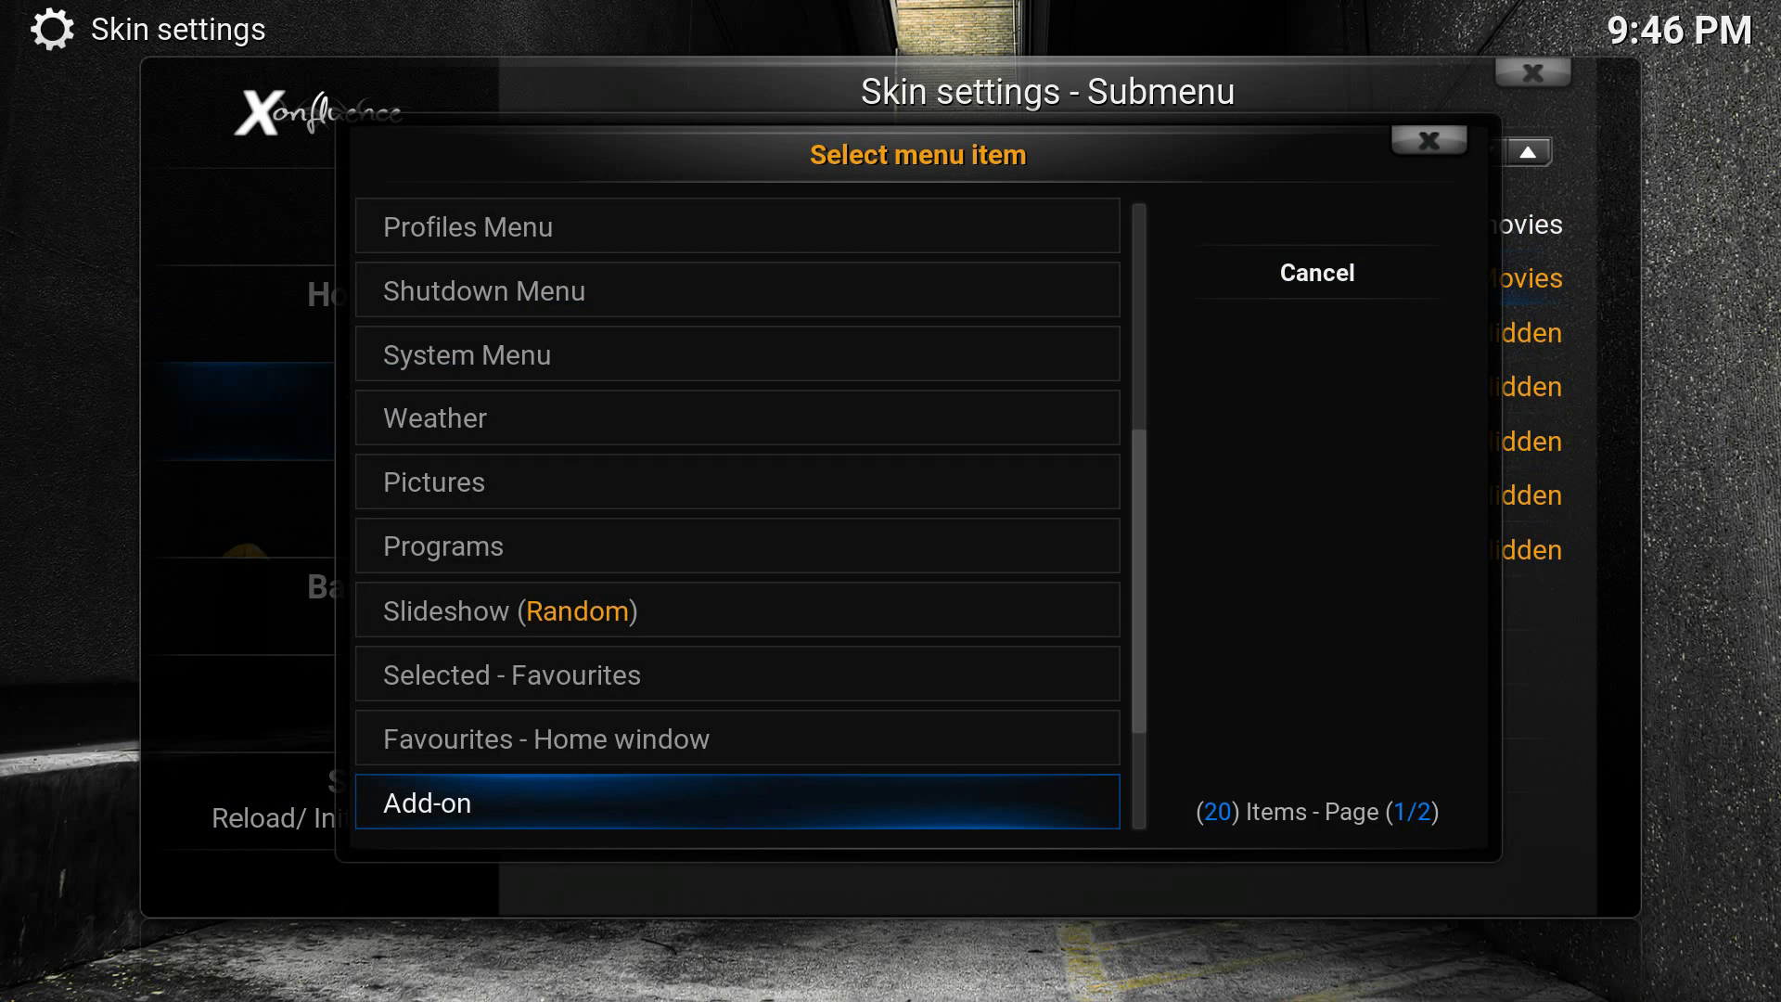
Assign Videos - Add-ons from the Videos Menu to Submenu item 1 of the movies Submenu set.
key(Down)
key(Down)
key(Down)
key(Down)
key(Down)
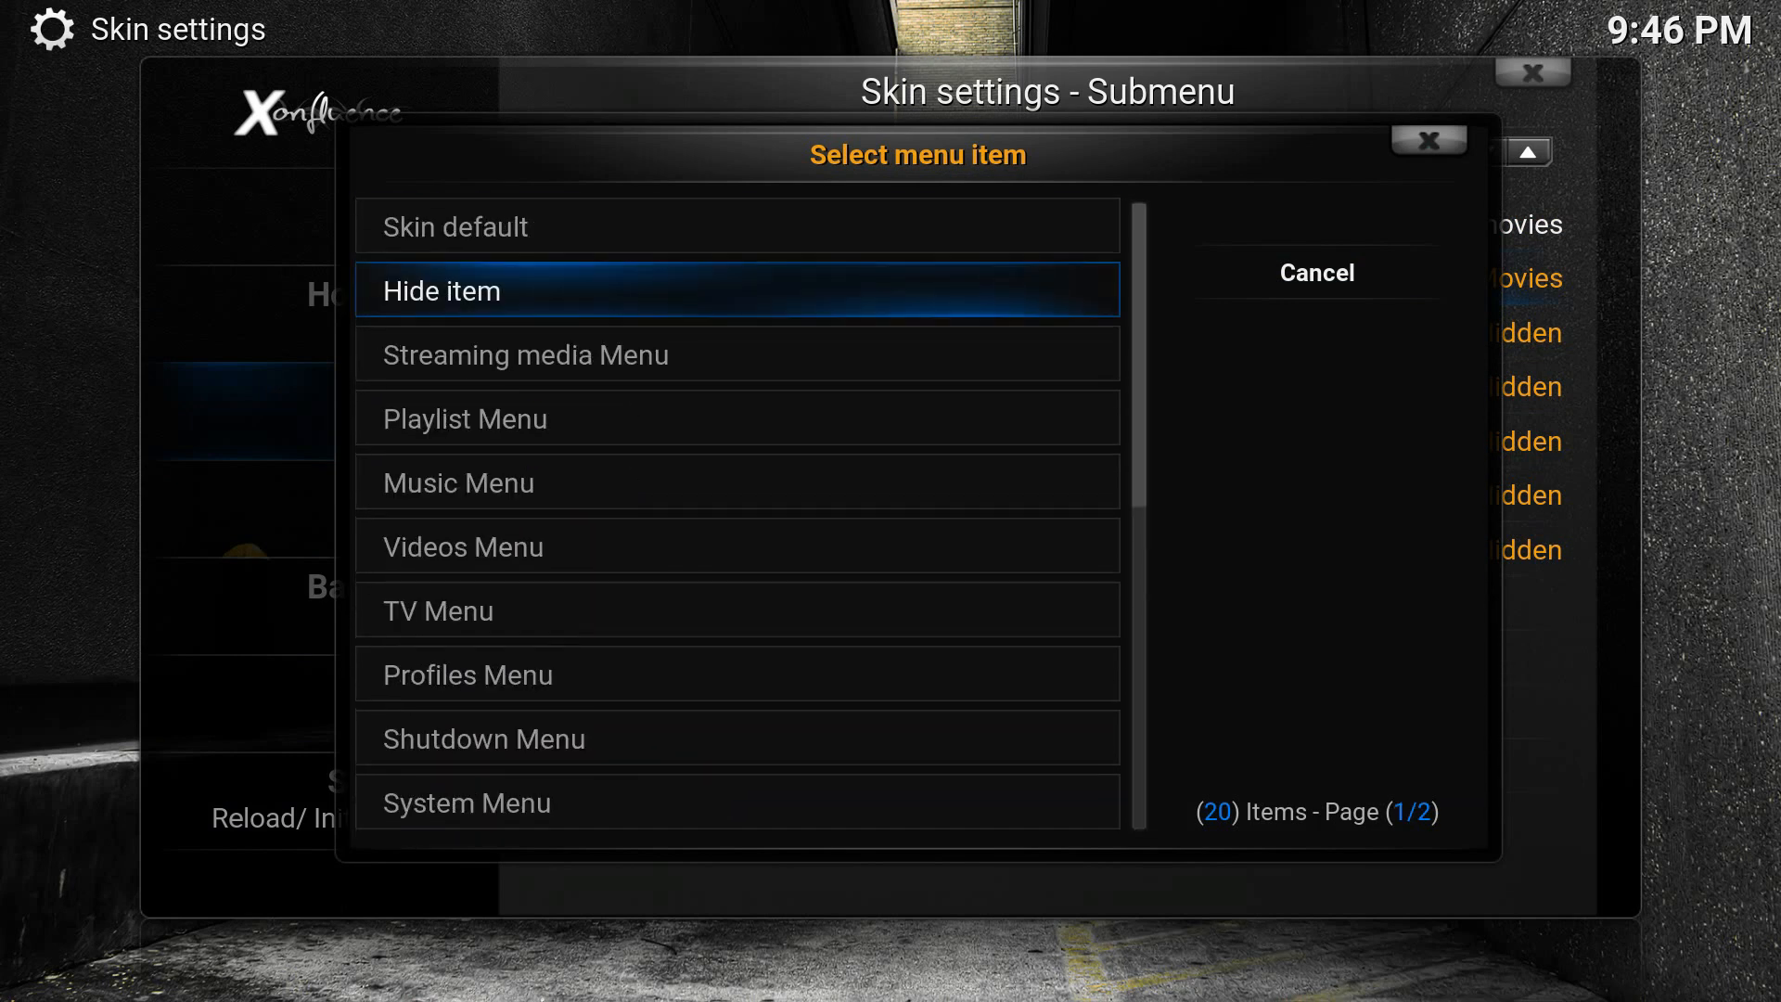
key(Down)
key(Down)
key(Down)
key(Down)
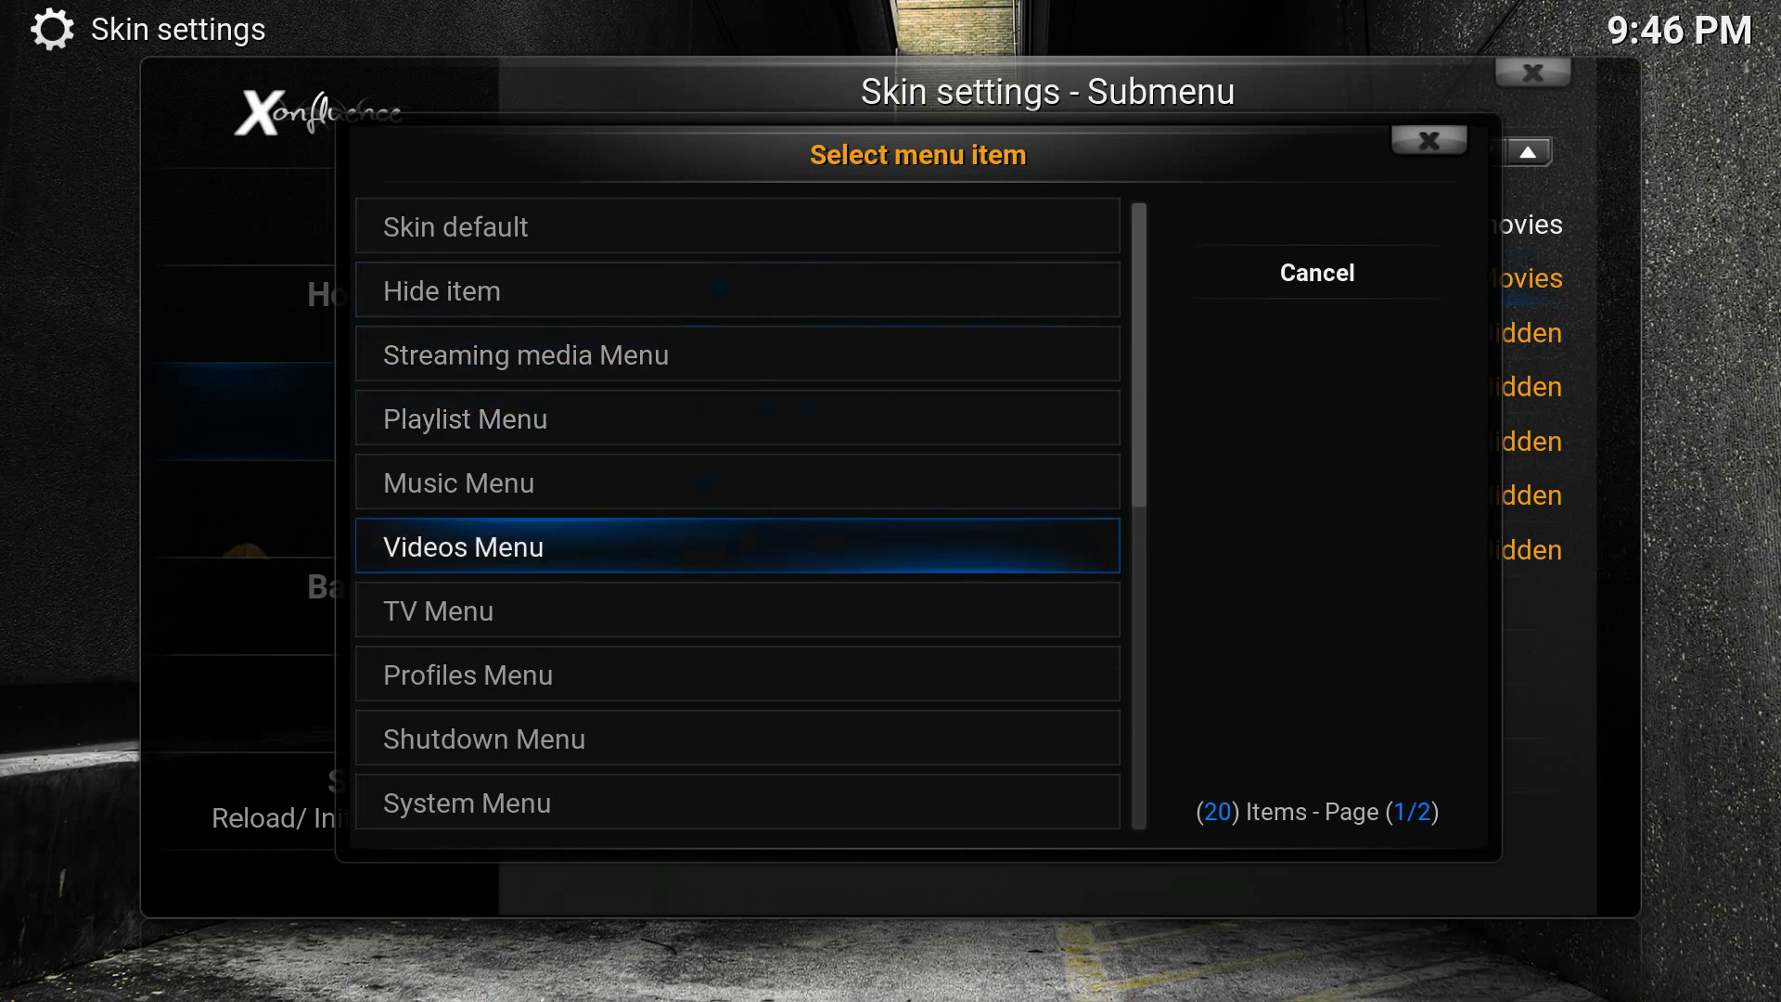
key(Return)
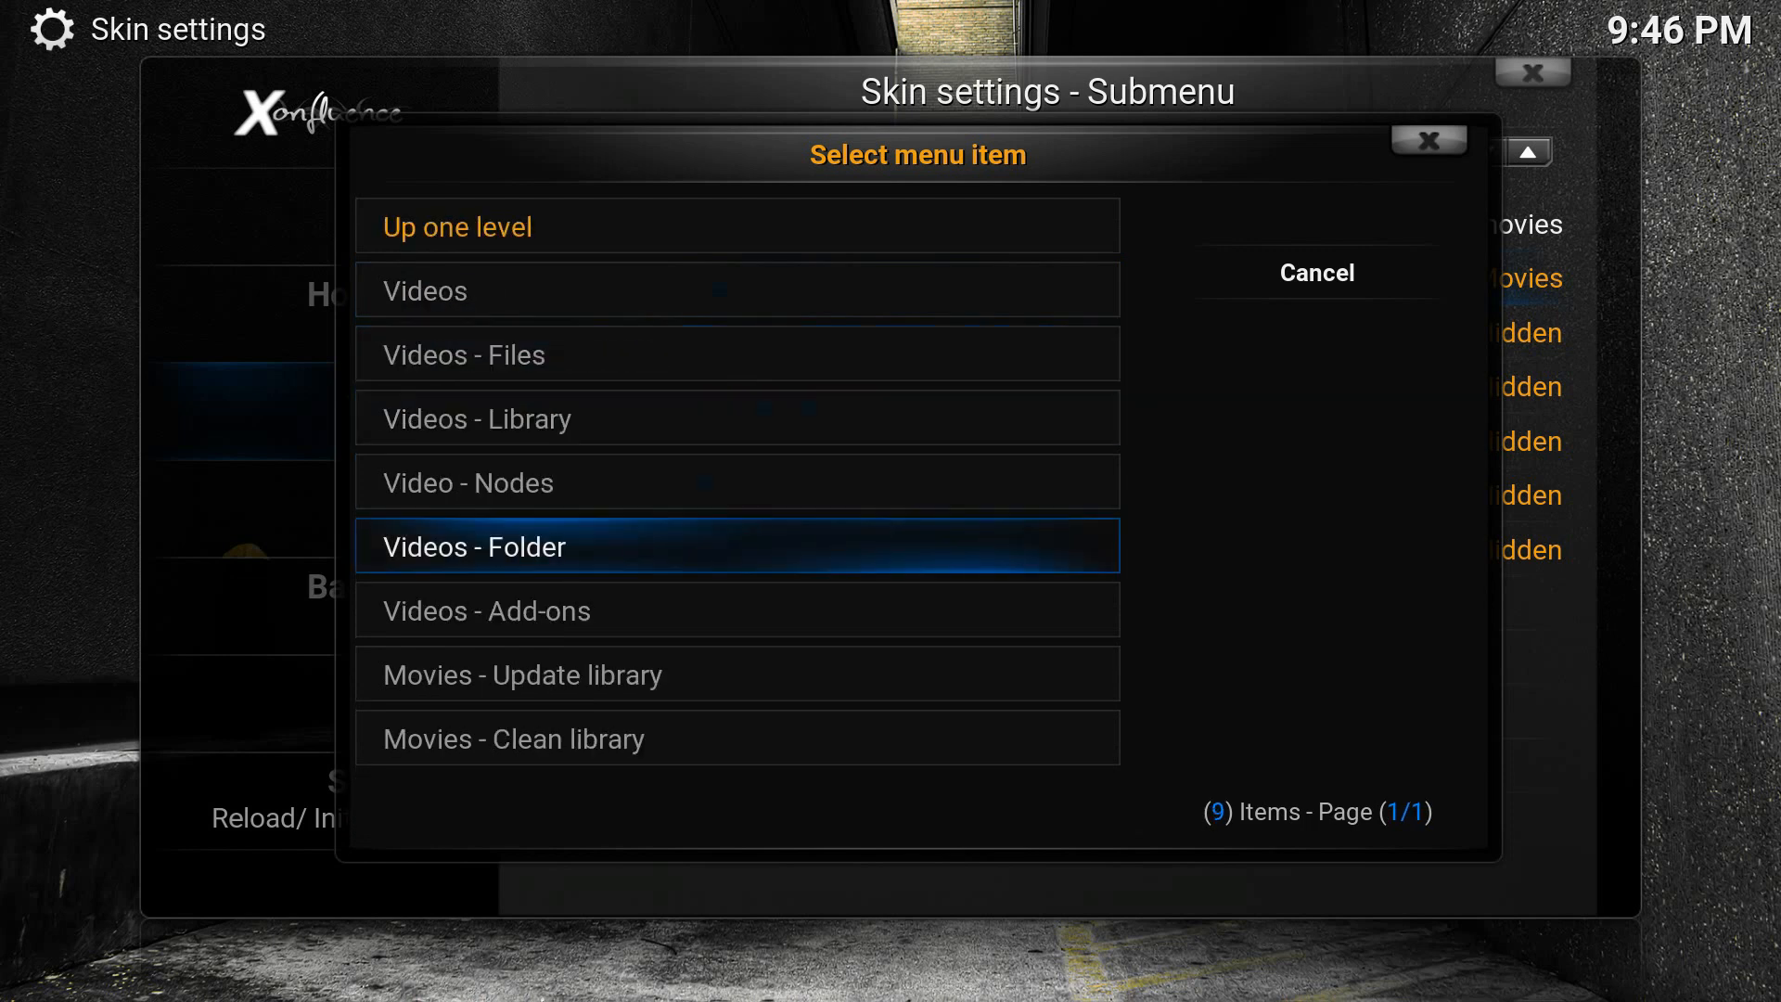
key(Down)
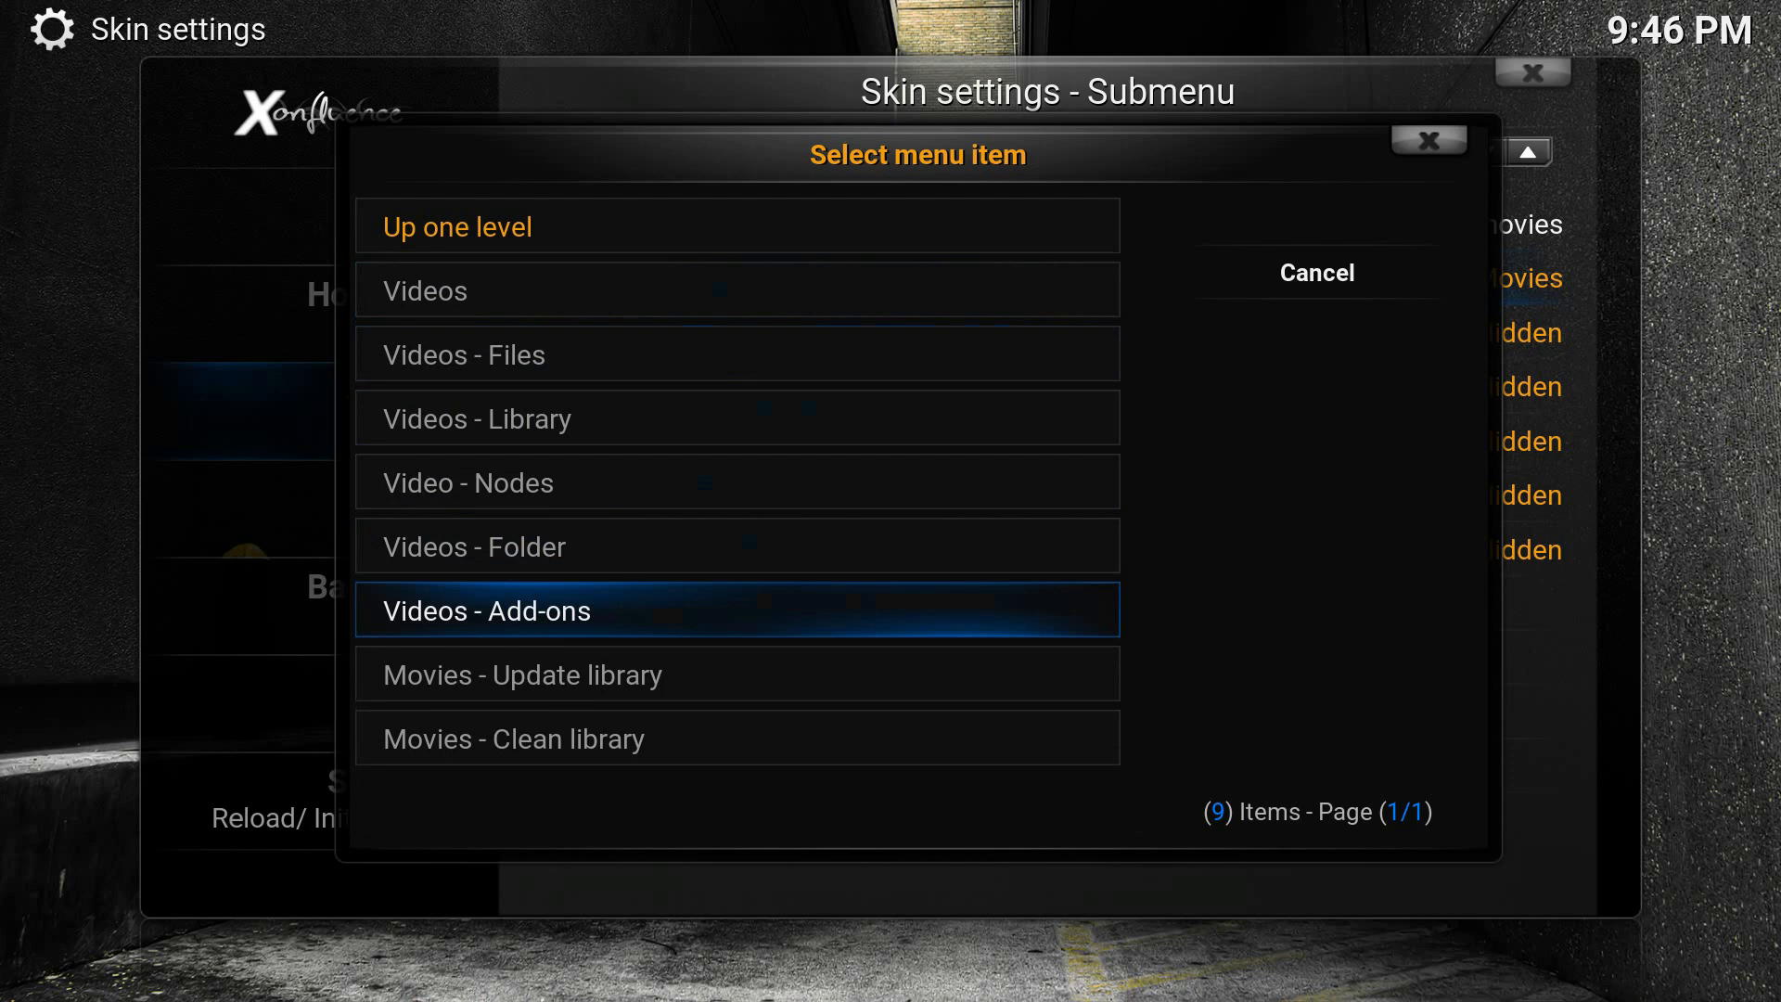
key(Return)
Label Submenu item 1 as Video addons.
key(BackSpace)
key(BackSpace)
key(BackSpace)
key(BackSpace)
key(BackSpace)
key(BackSpace)
key(BackSpace)
text(Video addons)
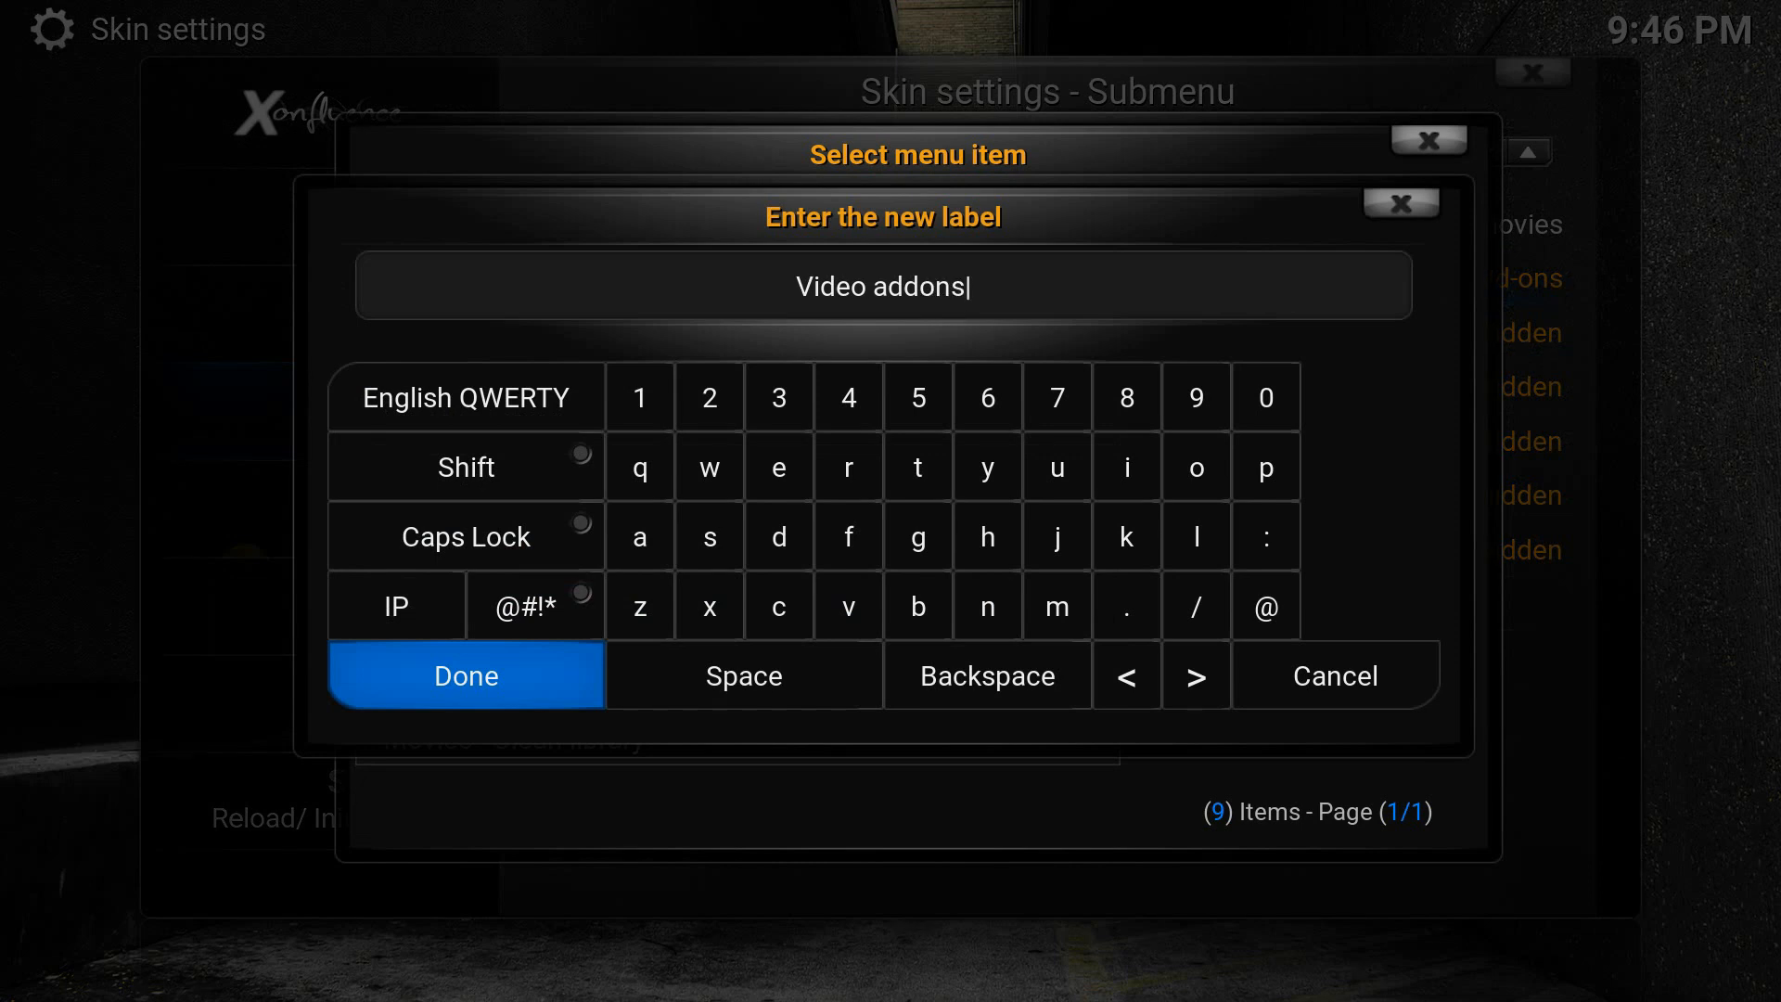
key(Return)
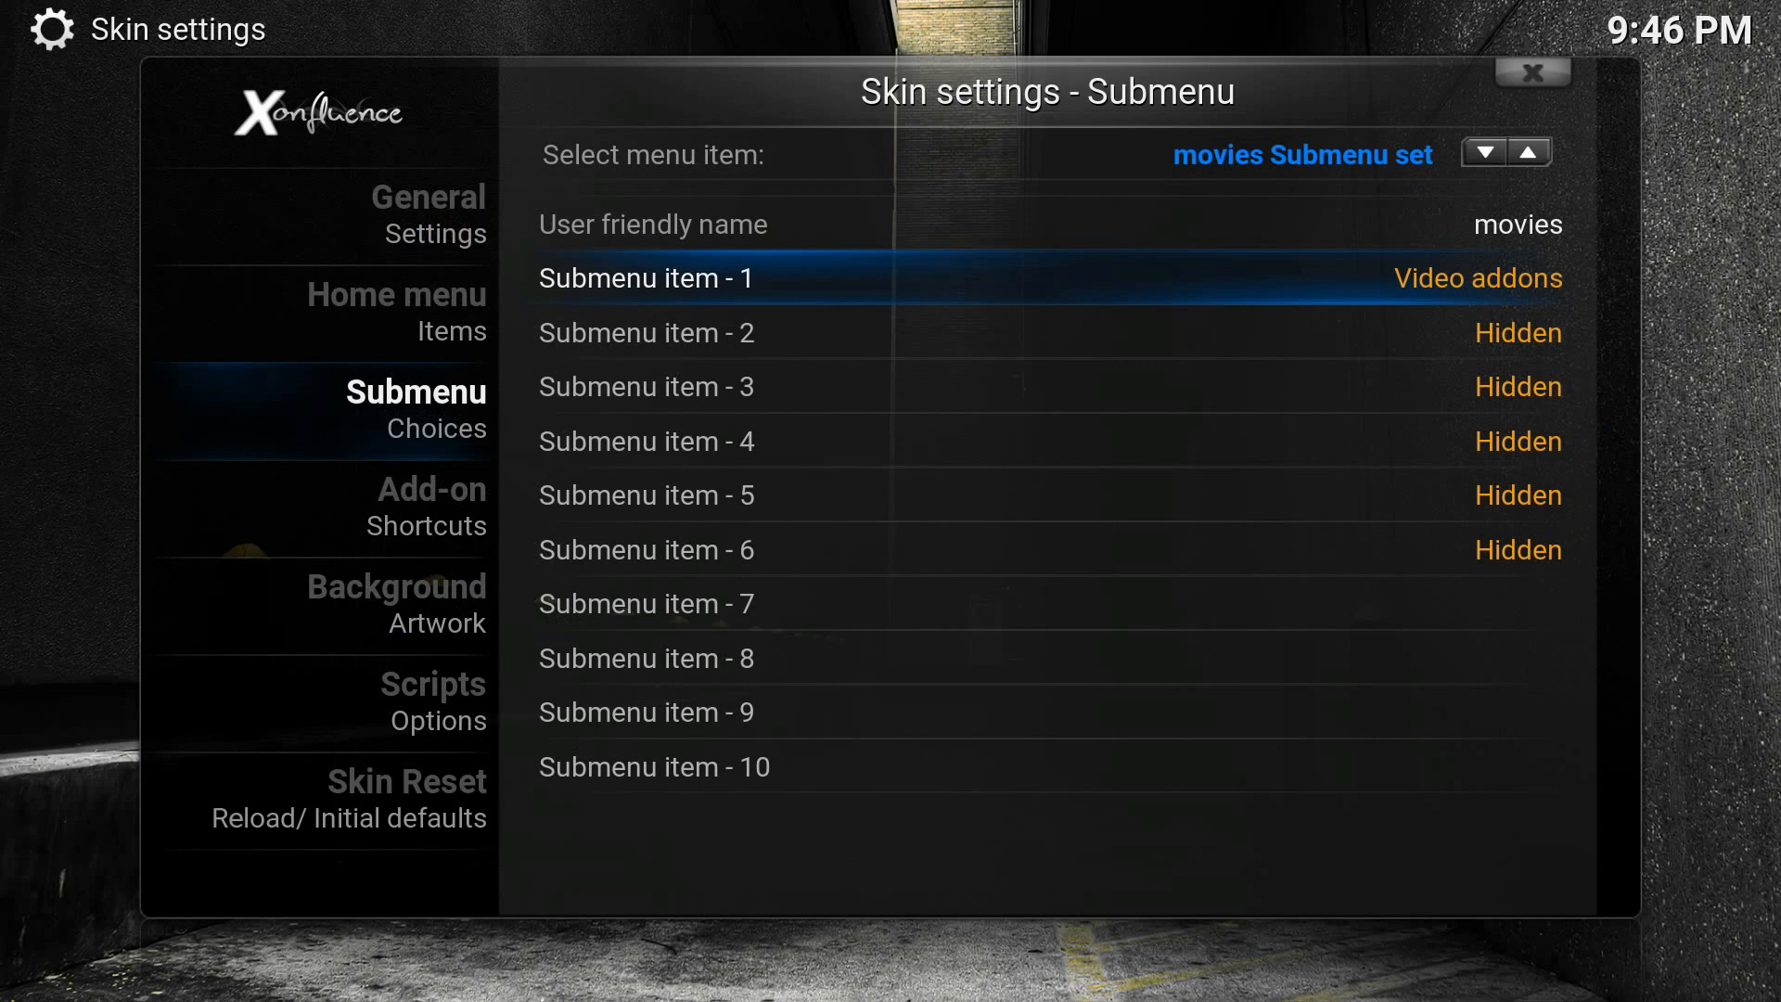
Set the Submenu set of Menu item 1, movies, to the lowercase movies set in the Home menu settings.
key(Left)
key(Right)
key(Up)
key(Down)
key(Left)
key(Up)
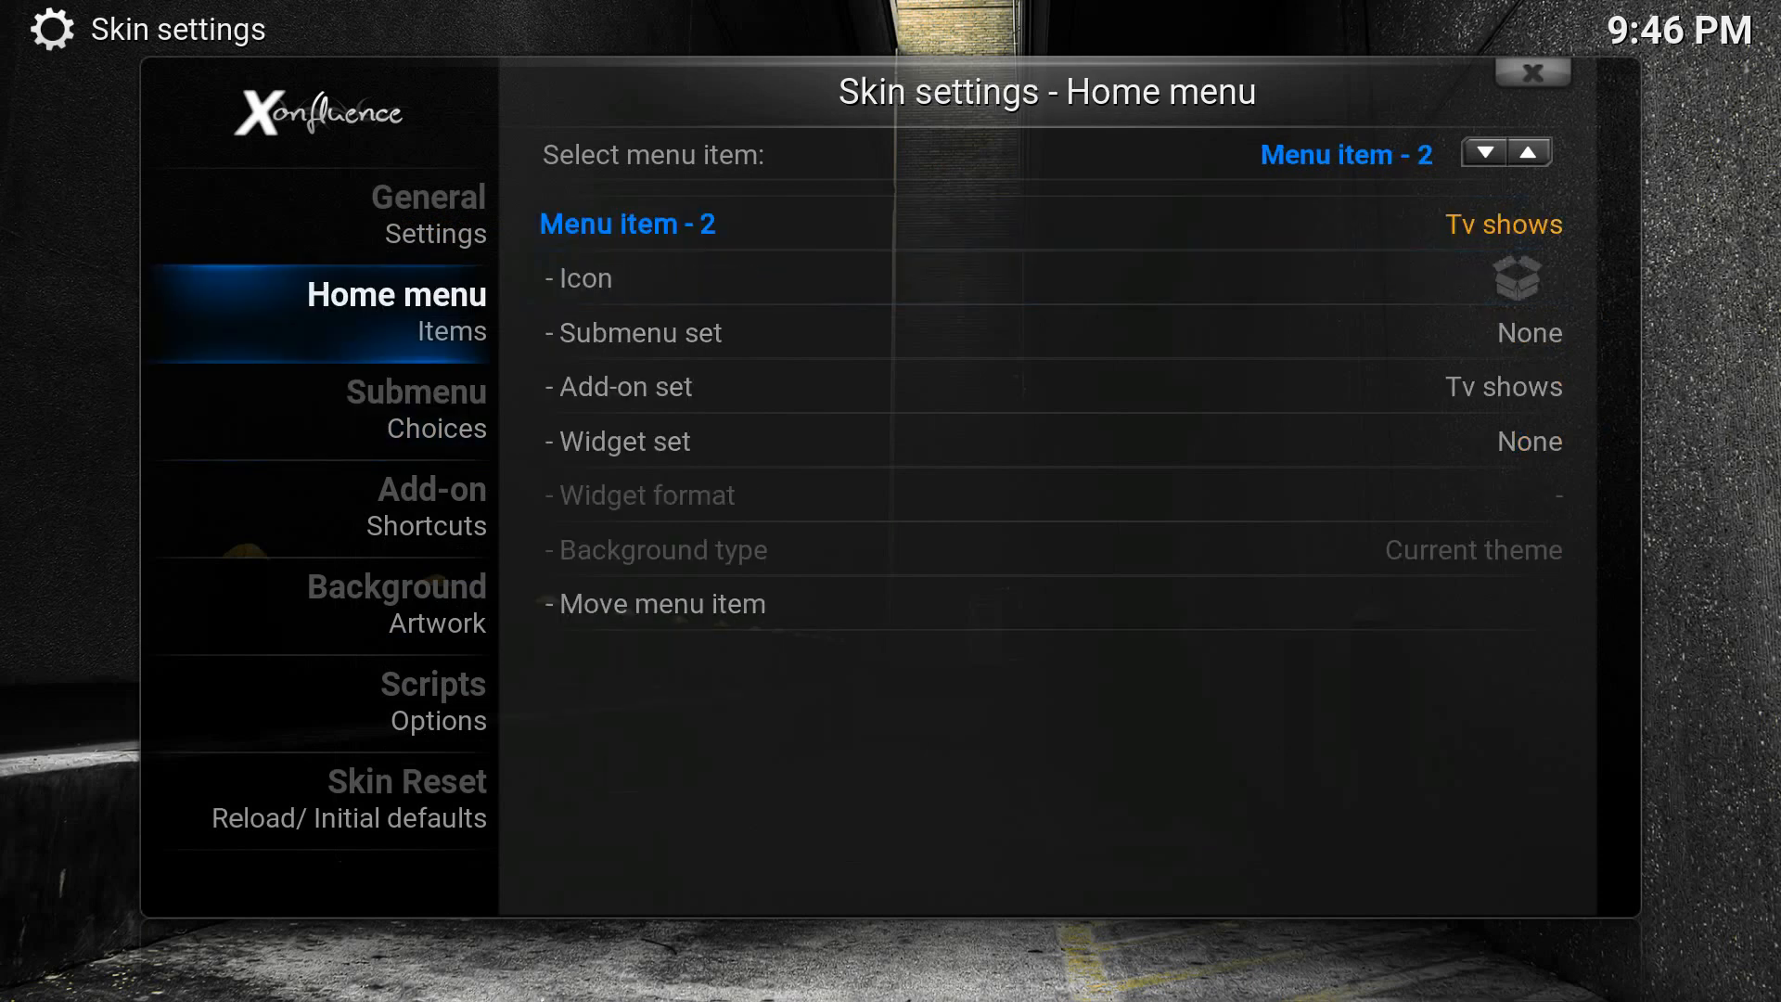
key(Right)
key(Left)
key(Down)
key(Down)
key(Down)
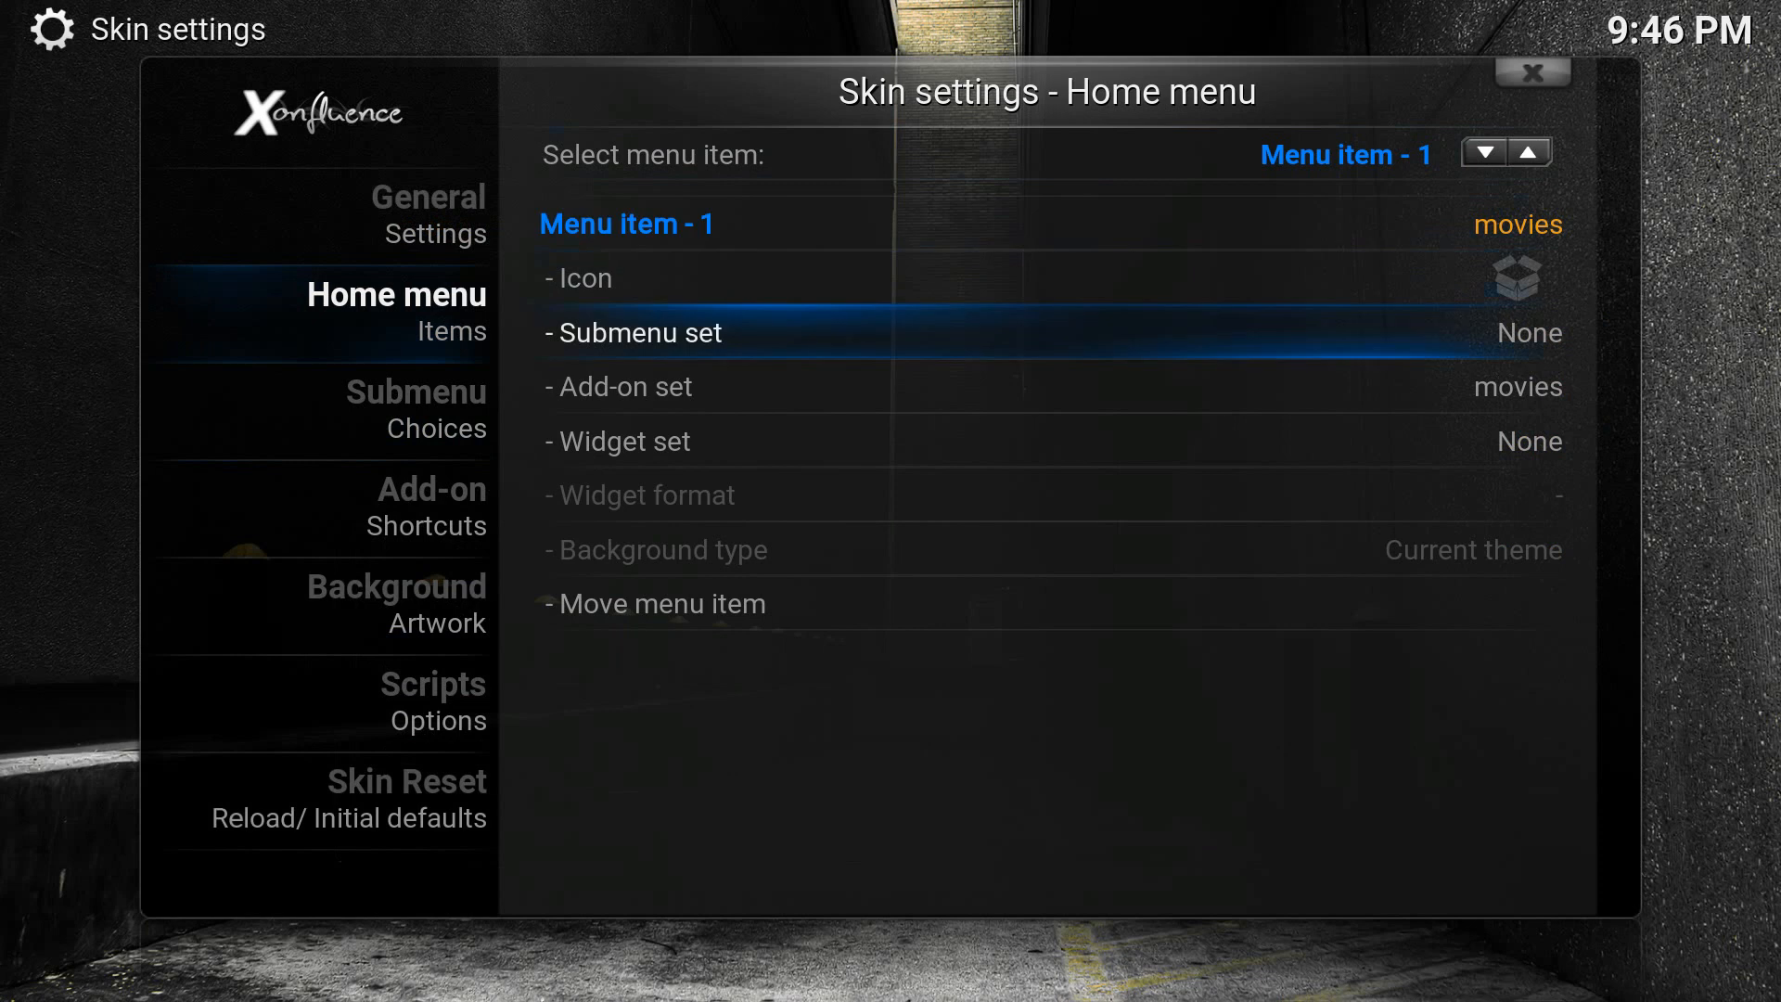
key(Return)
key(Down)
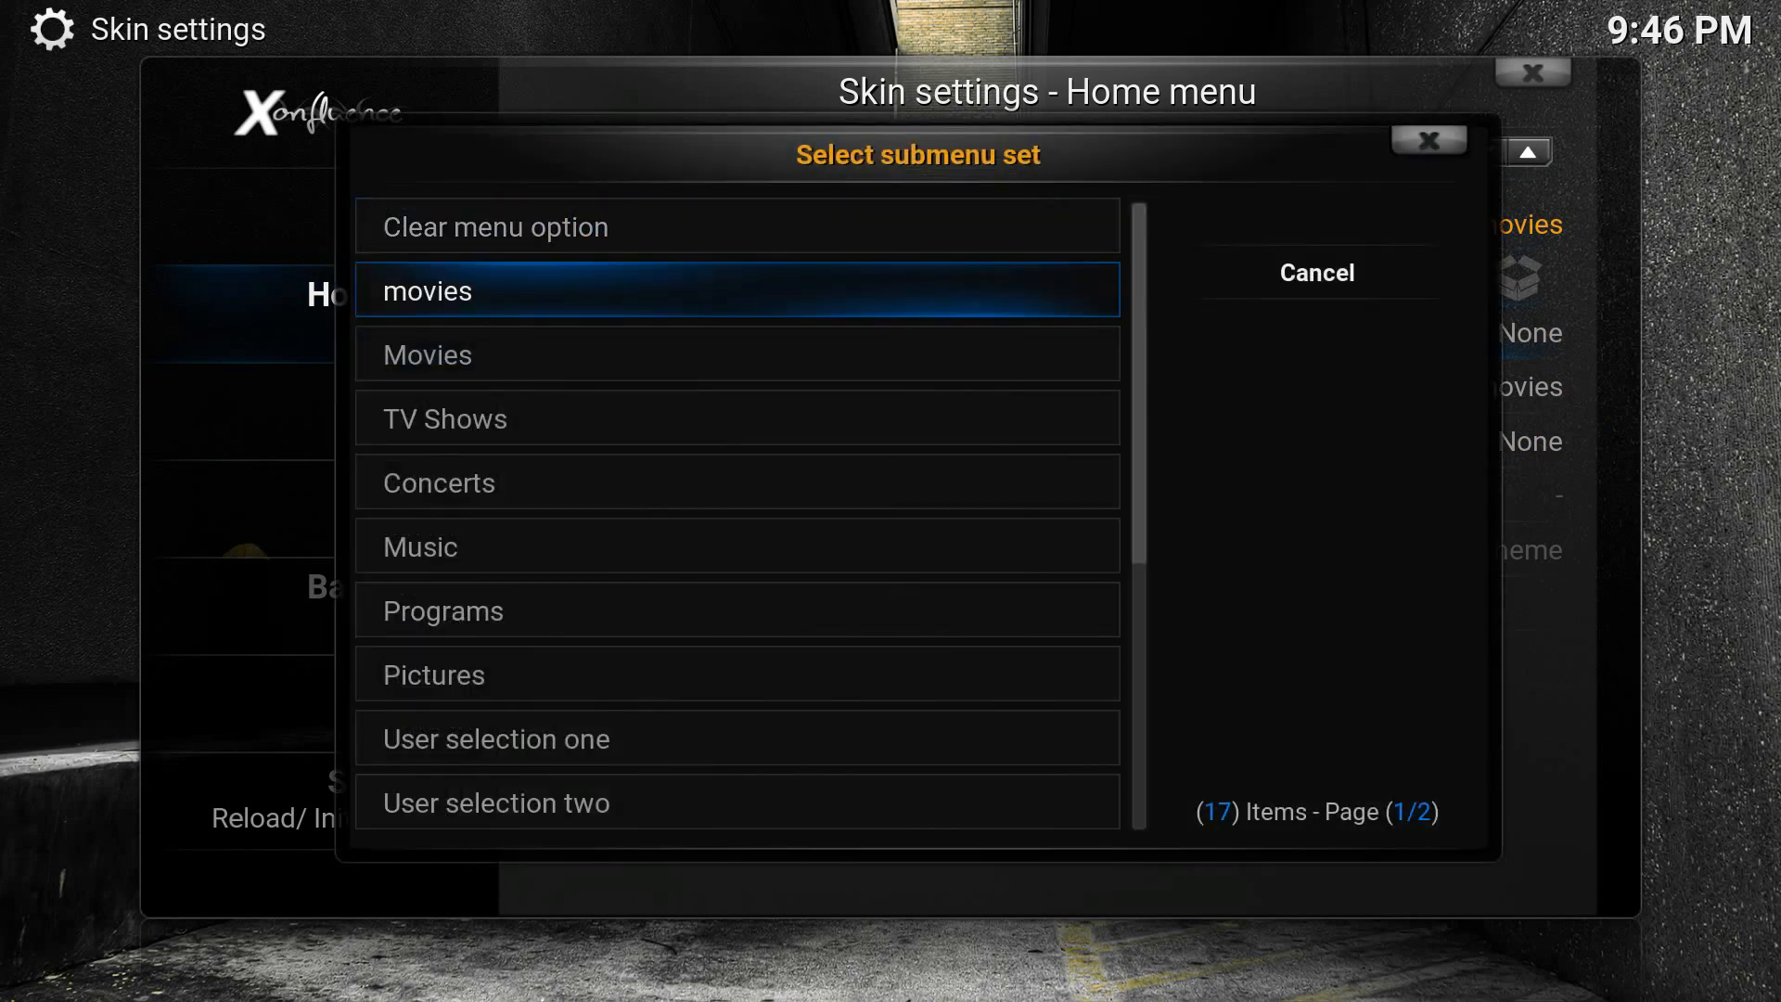
key(Return)
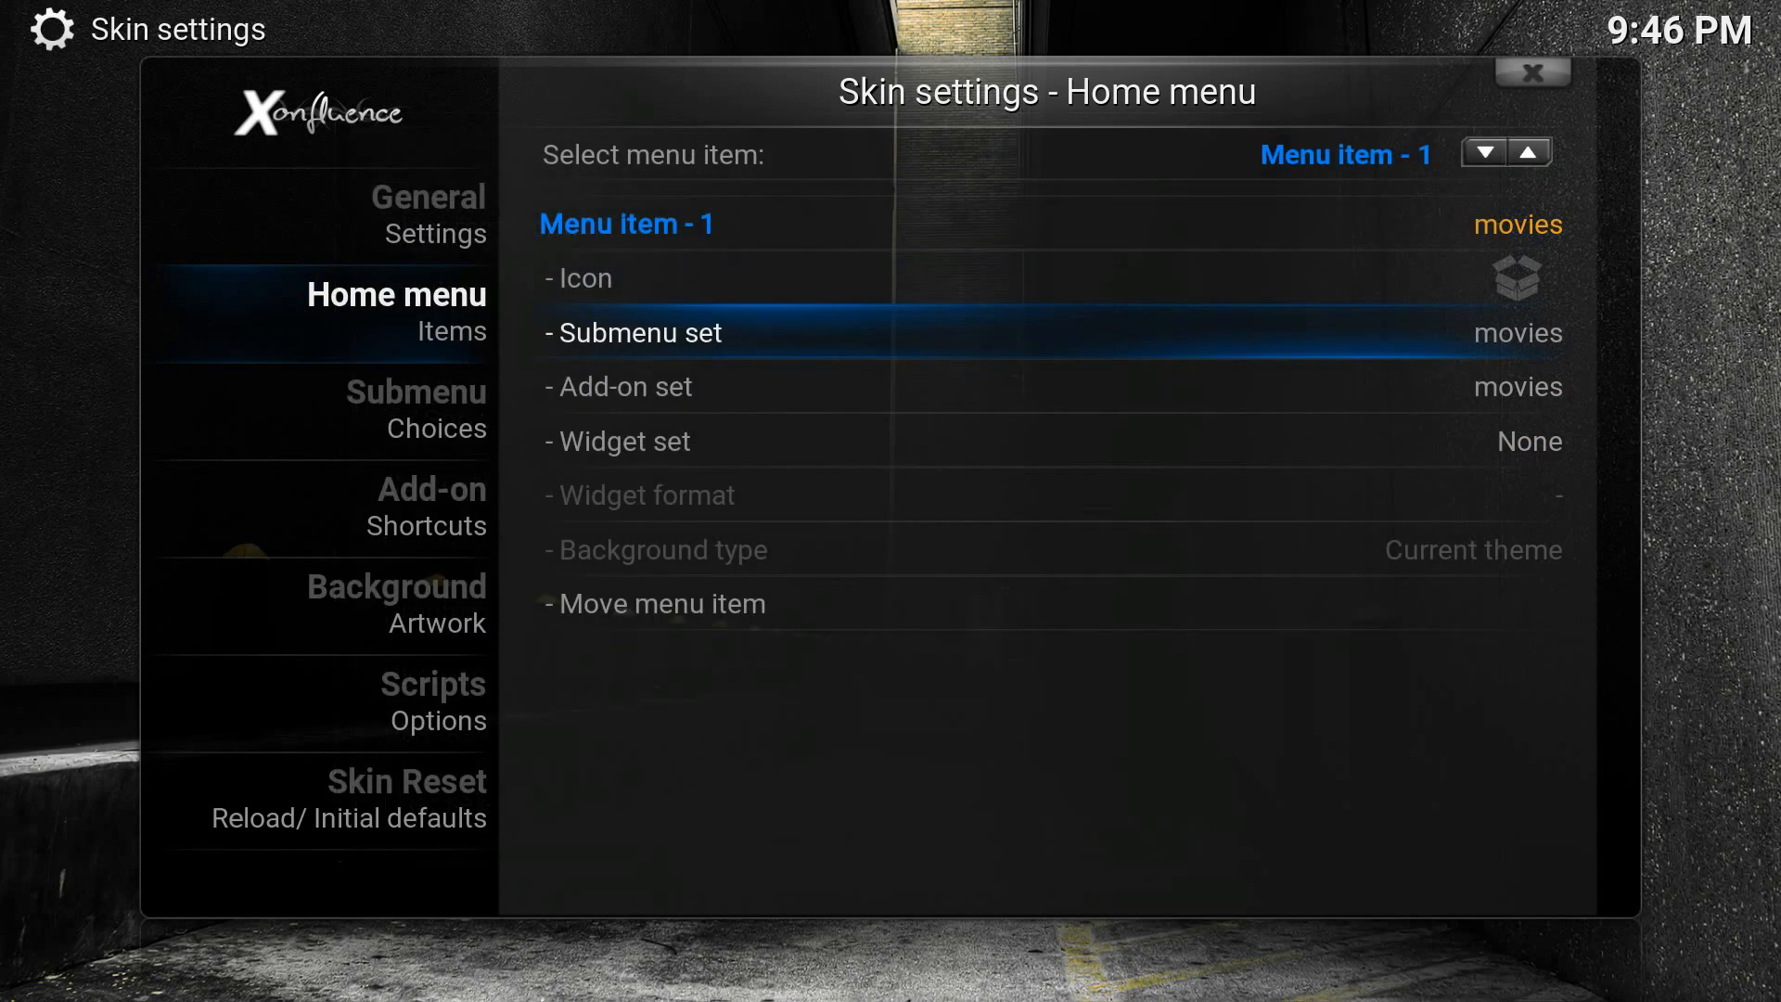
Go back to the home screen and check the submenu under movies.
key(Escape)
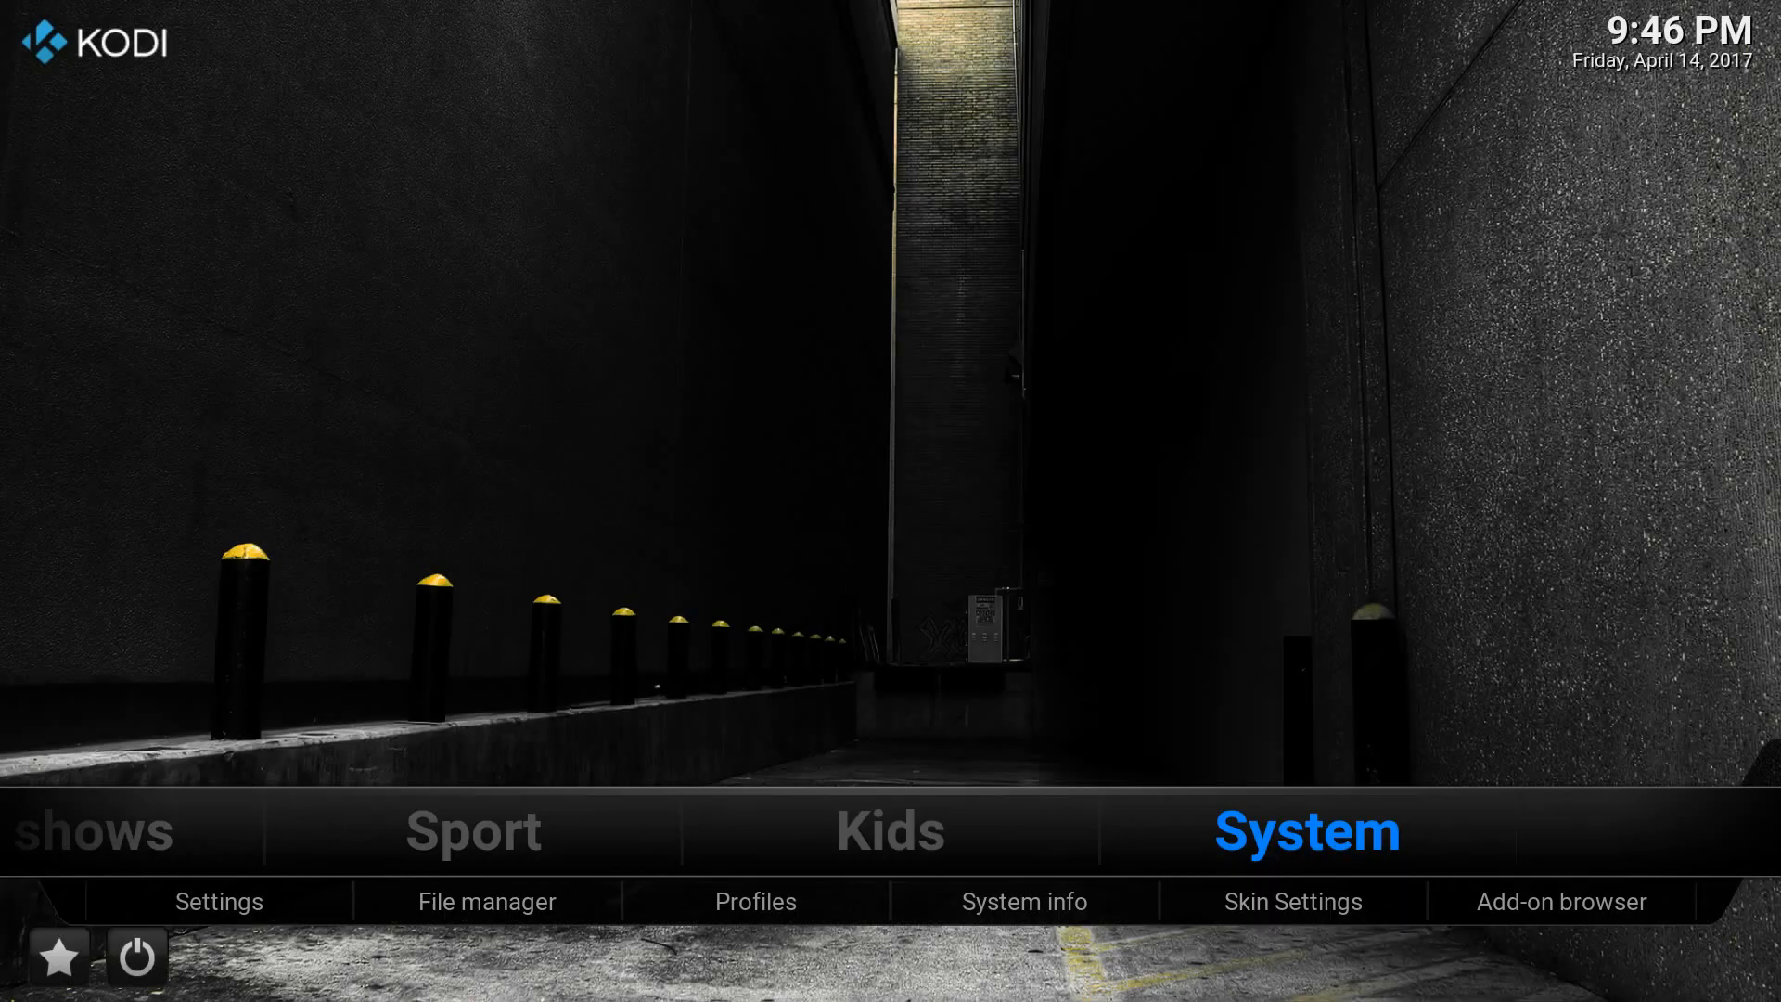
key(Left)
key(Left)
key(Left)
key(Left)
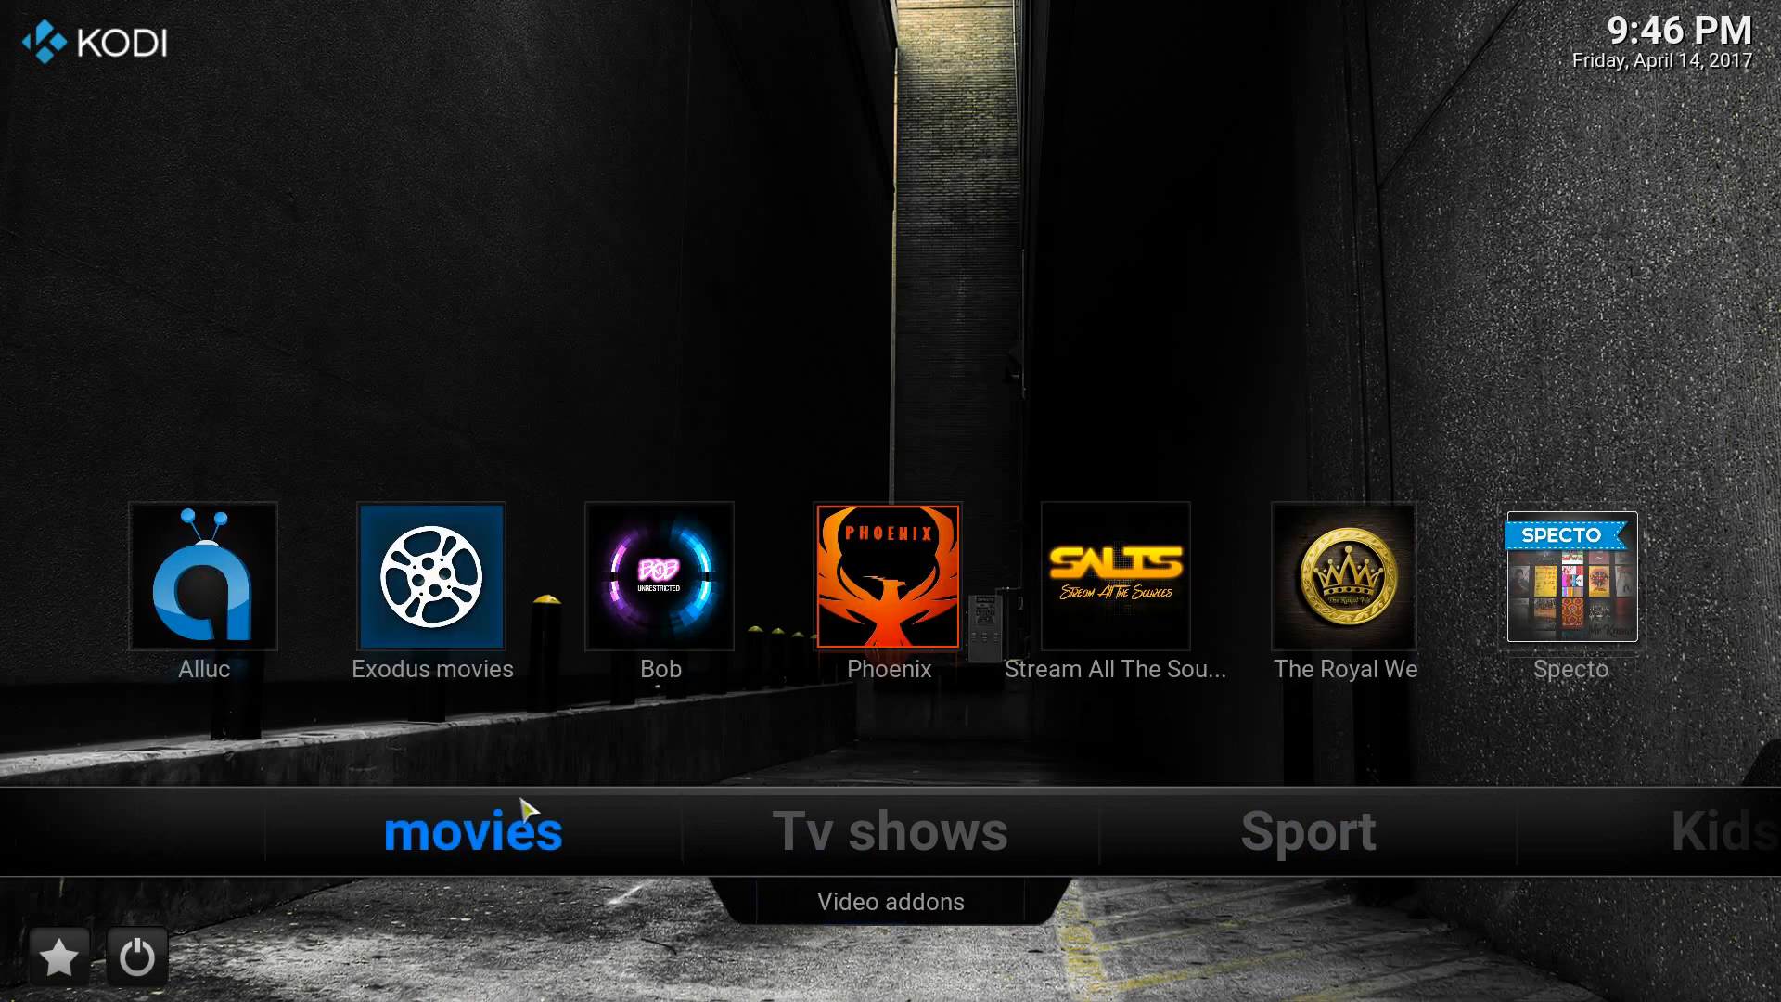
key(Left)
key(Left)
key(Left)
key(Left)
key(Left)
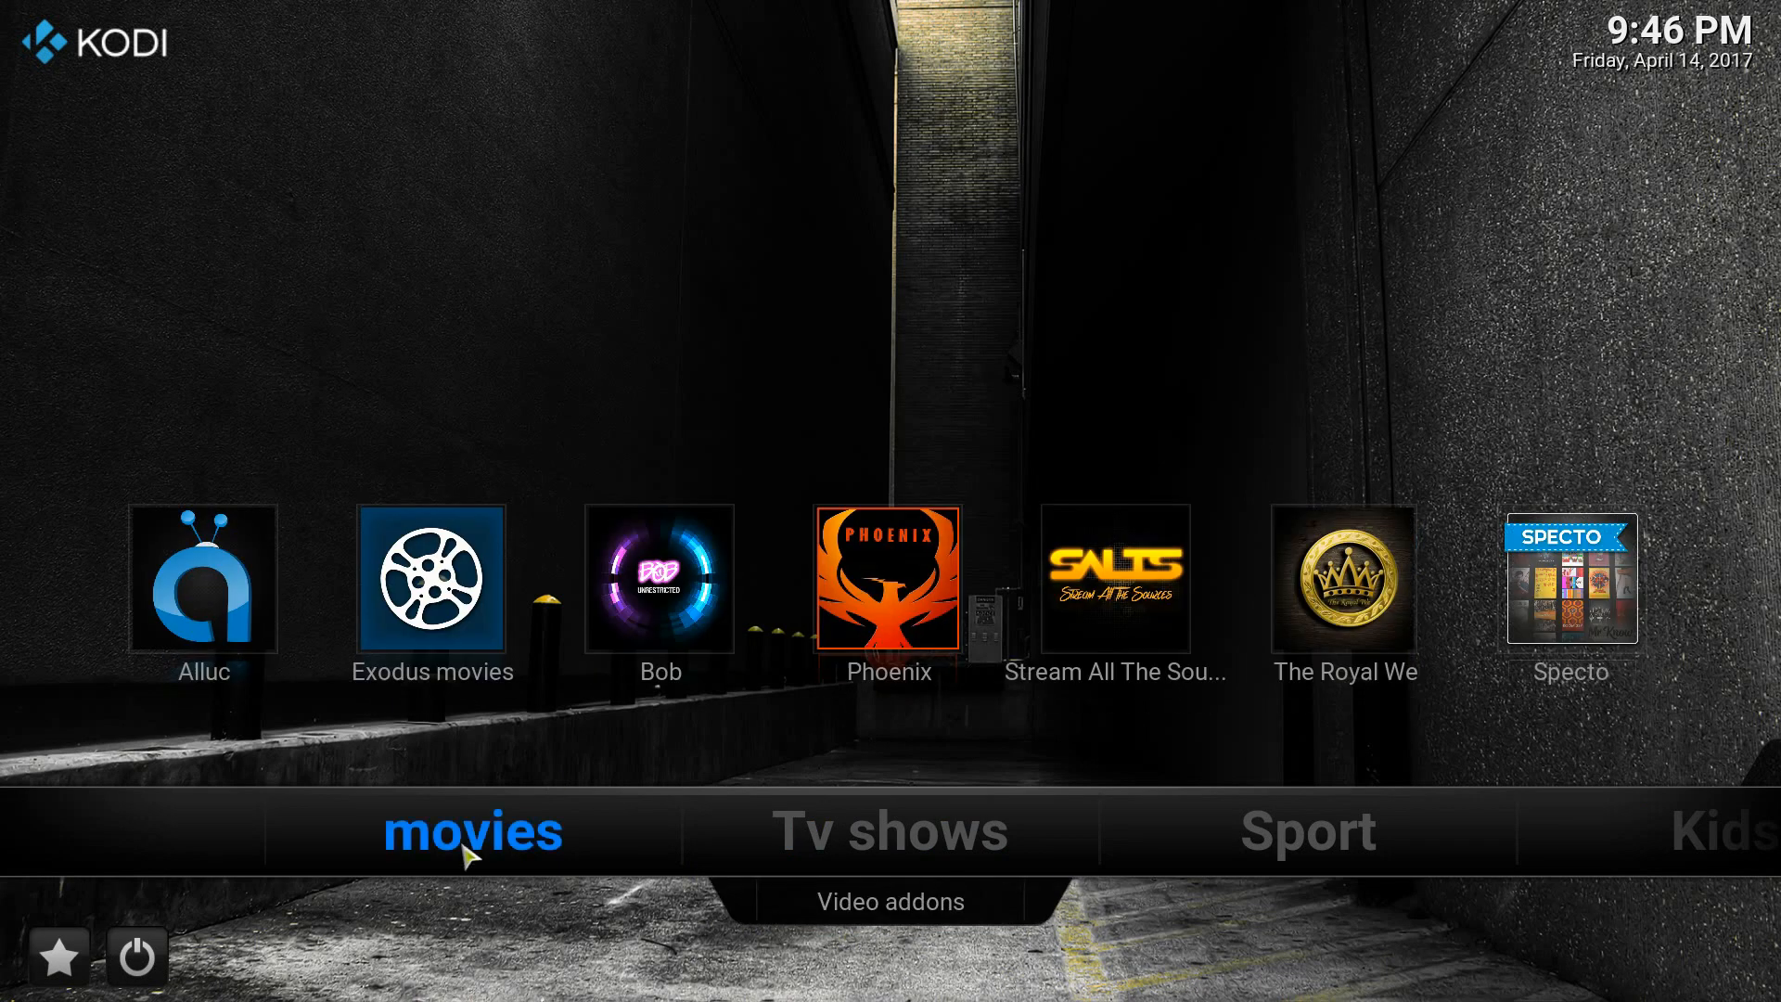
Open Video addons under movies, look through the list of video add-ons and return to the home screen.
click(846, 908)
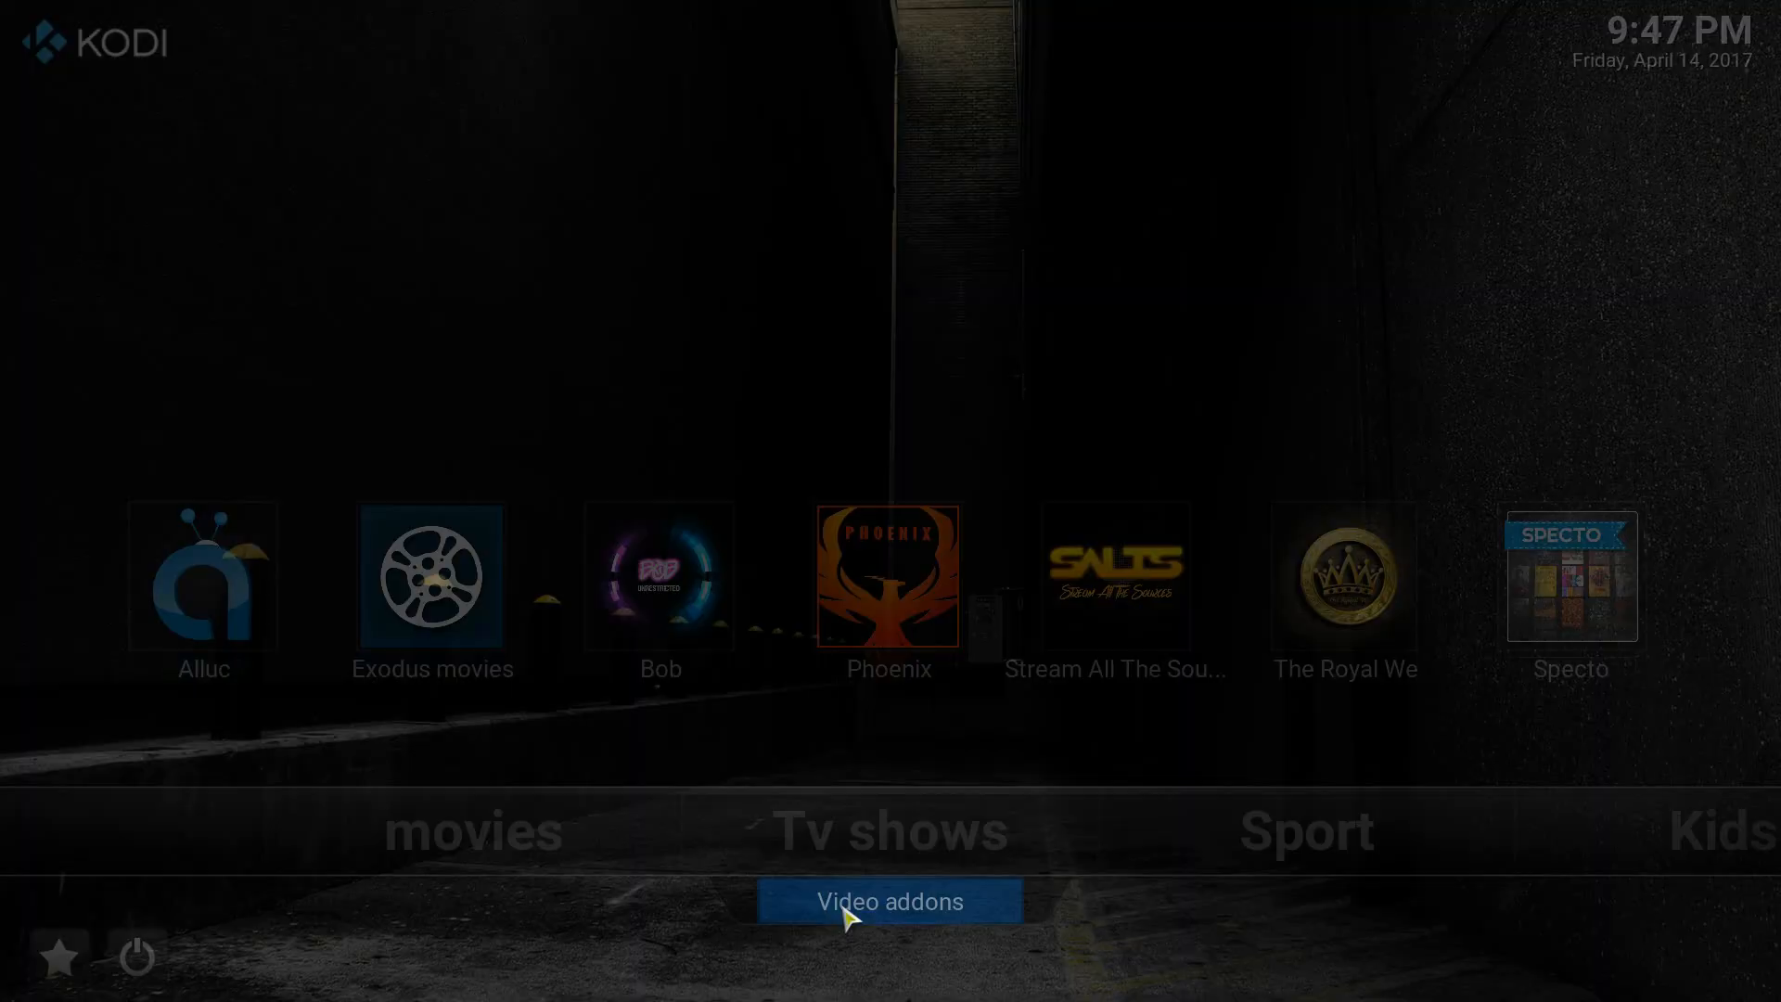
key(Down)
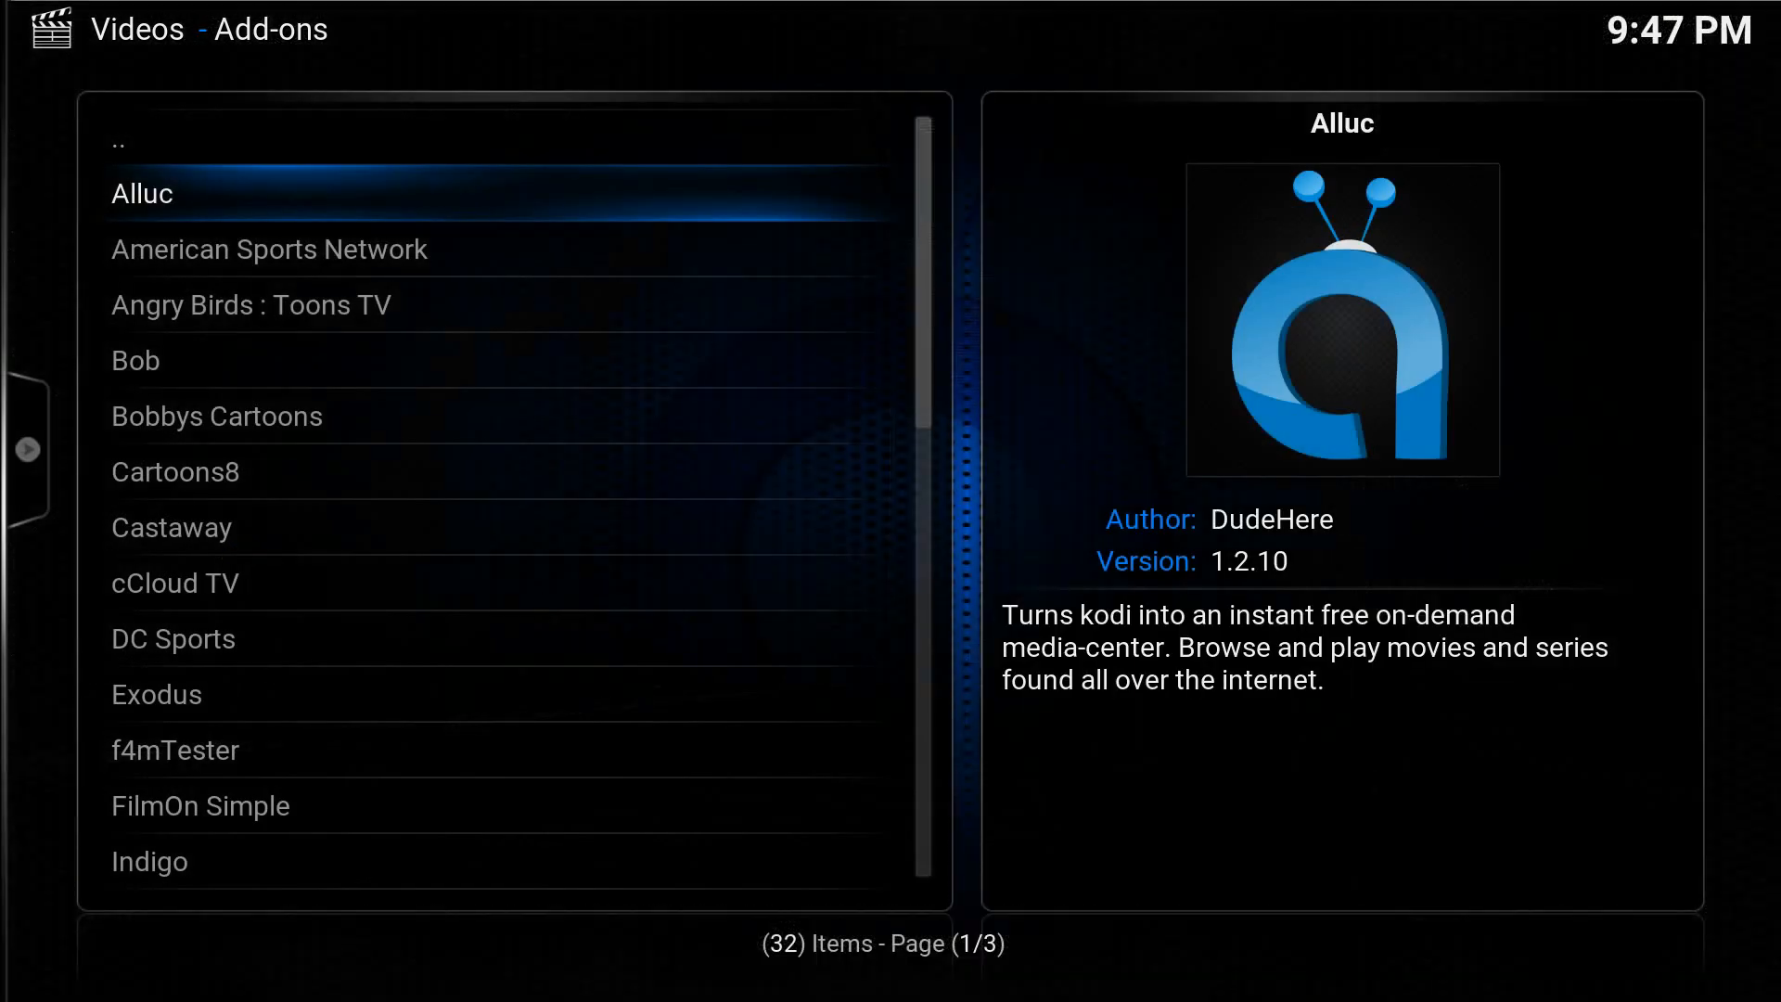
key(Down)
key(Down)
key(Down)
key(Down)
key(Down)
key(Down)
key(Down)
key(Down)
key(Down)
key(Down)
key(Down)
key(Down)
key(Down)
key(Down)
key(Down)
key(Down)
key(Down)
key(Down)
key(Down)
key(Down)
key(Down)
key(Down)
key(Down)
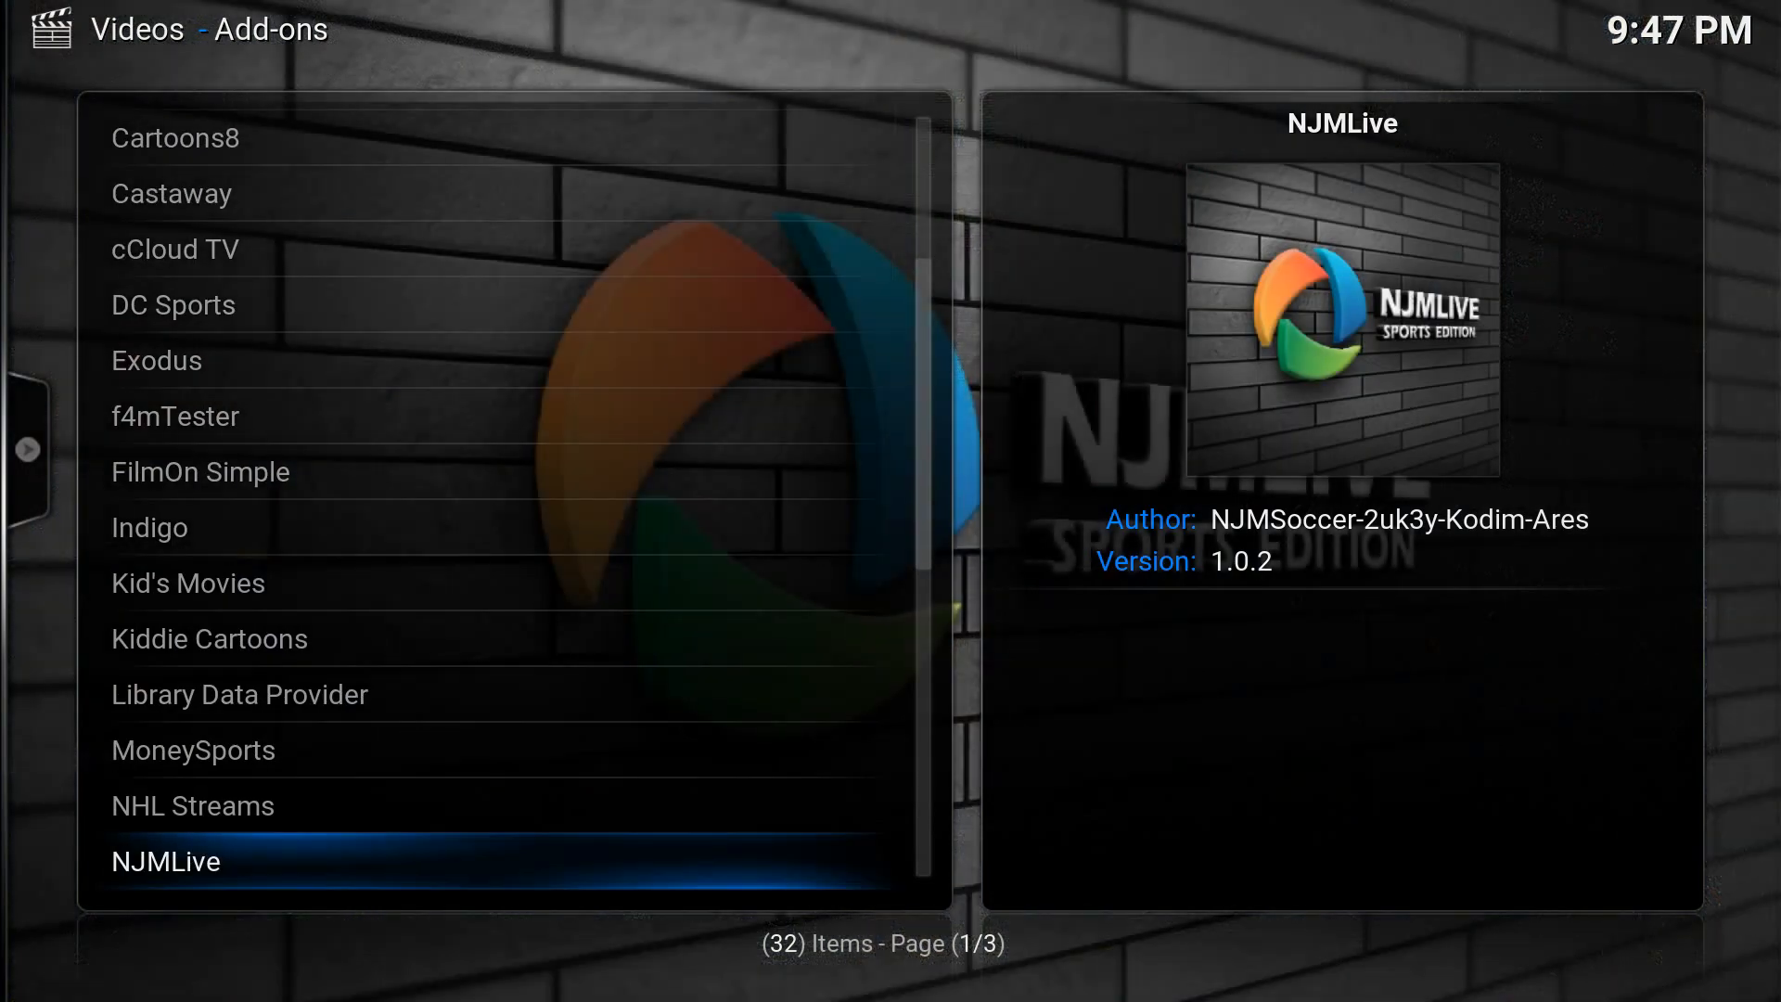
key(Escape)
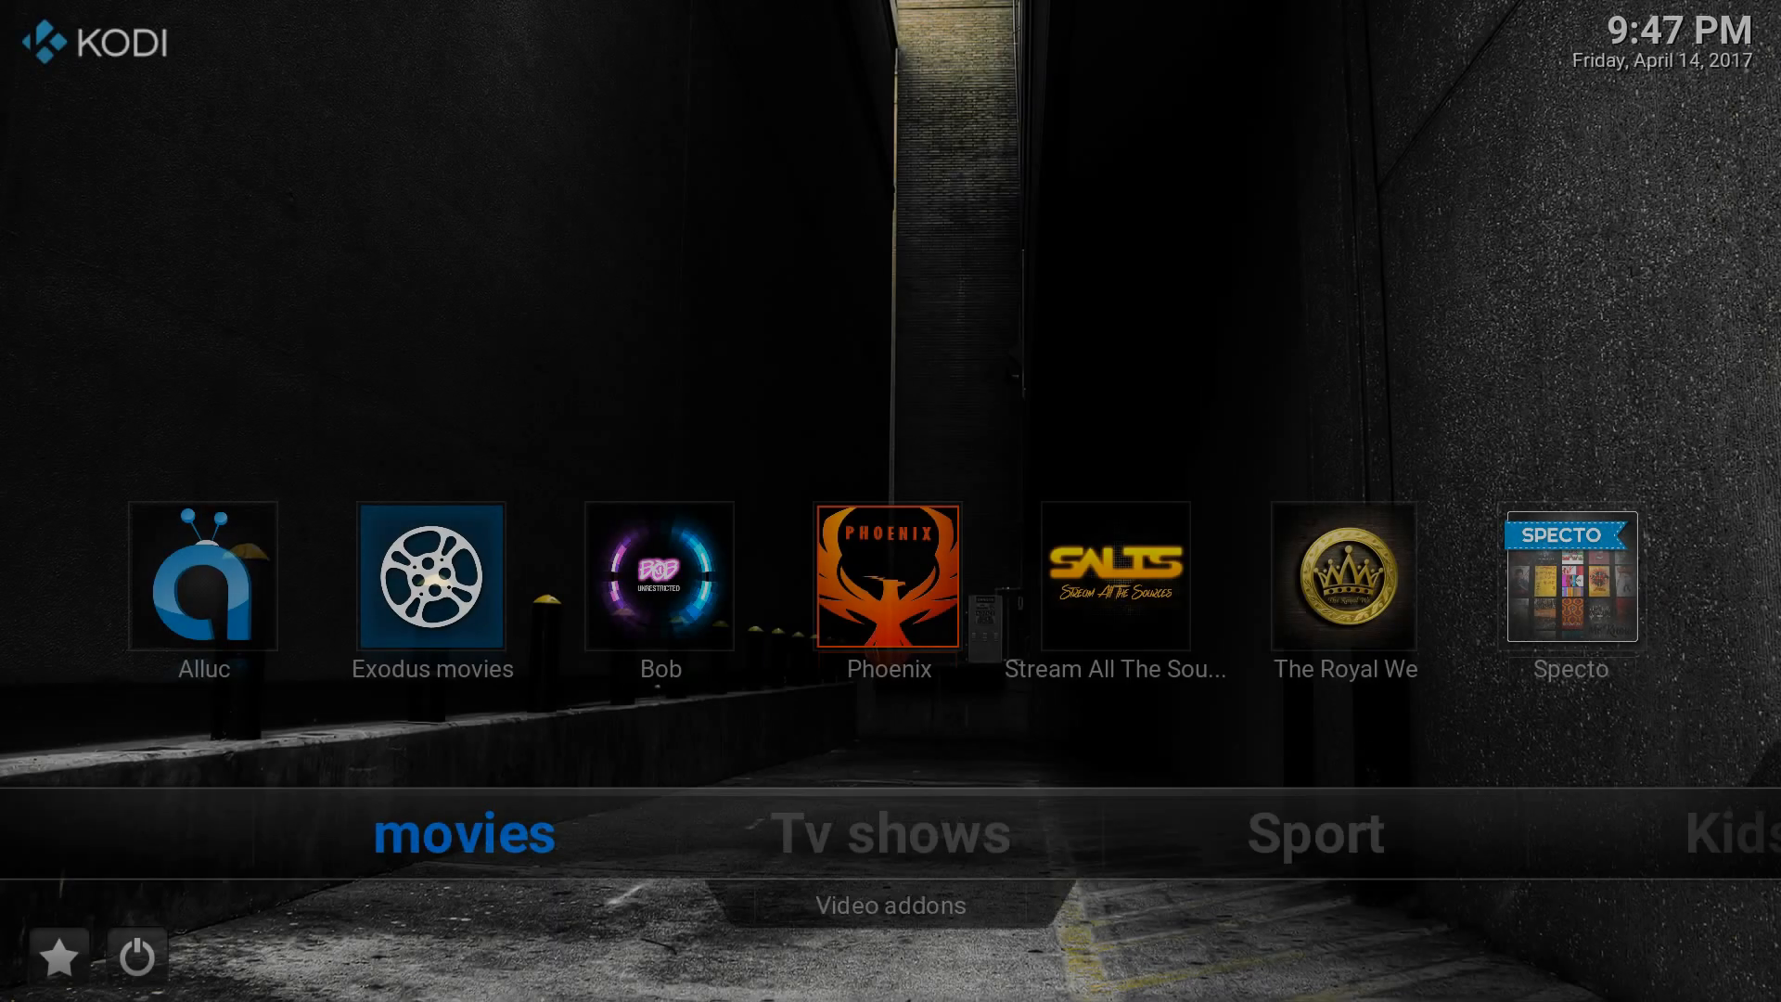
Compare the submenu under movies with those of Tv shows and the other home items.
key(Right)
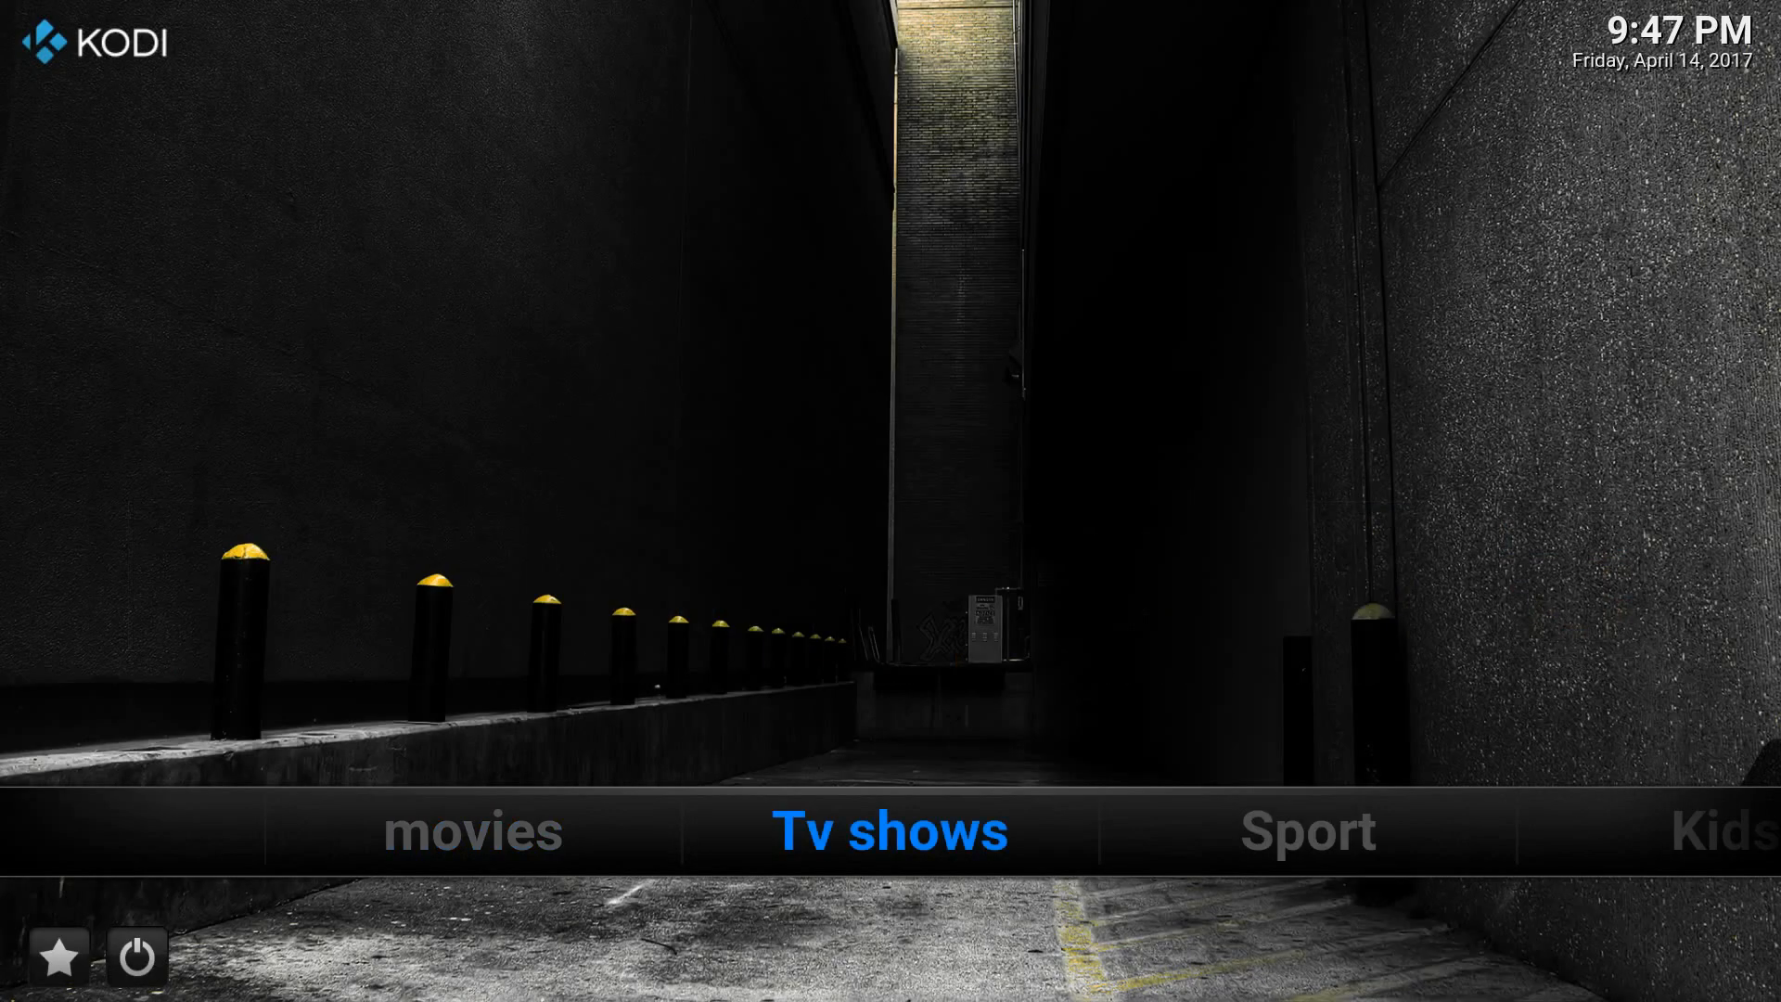
key(Left)
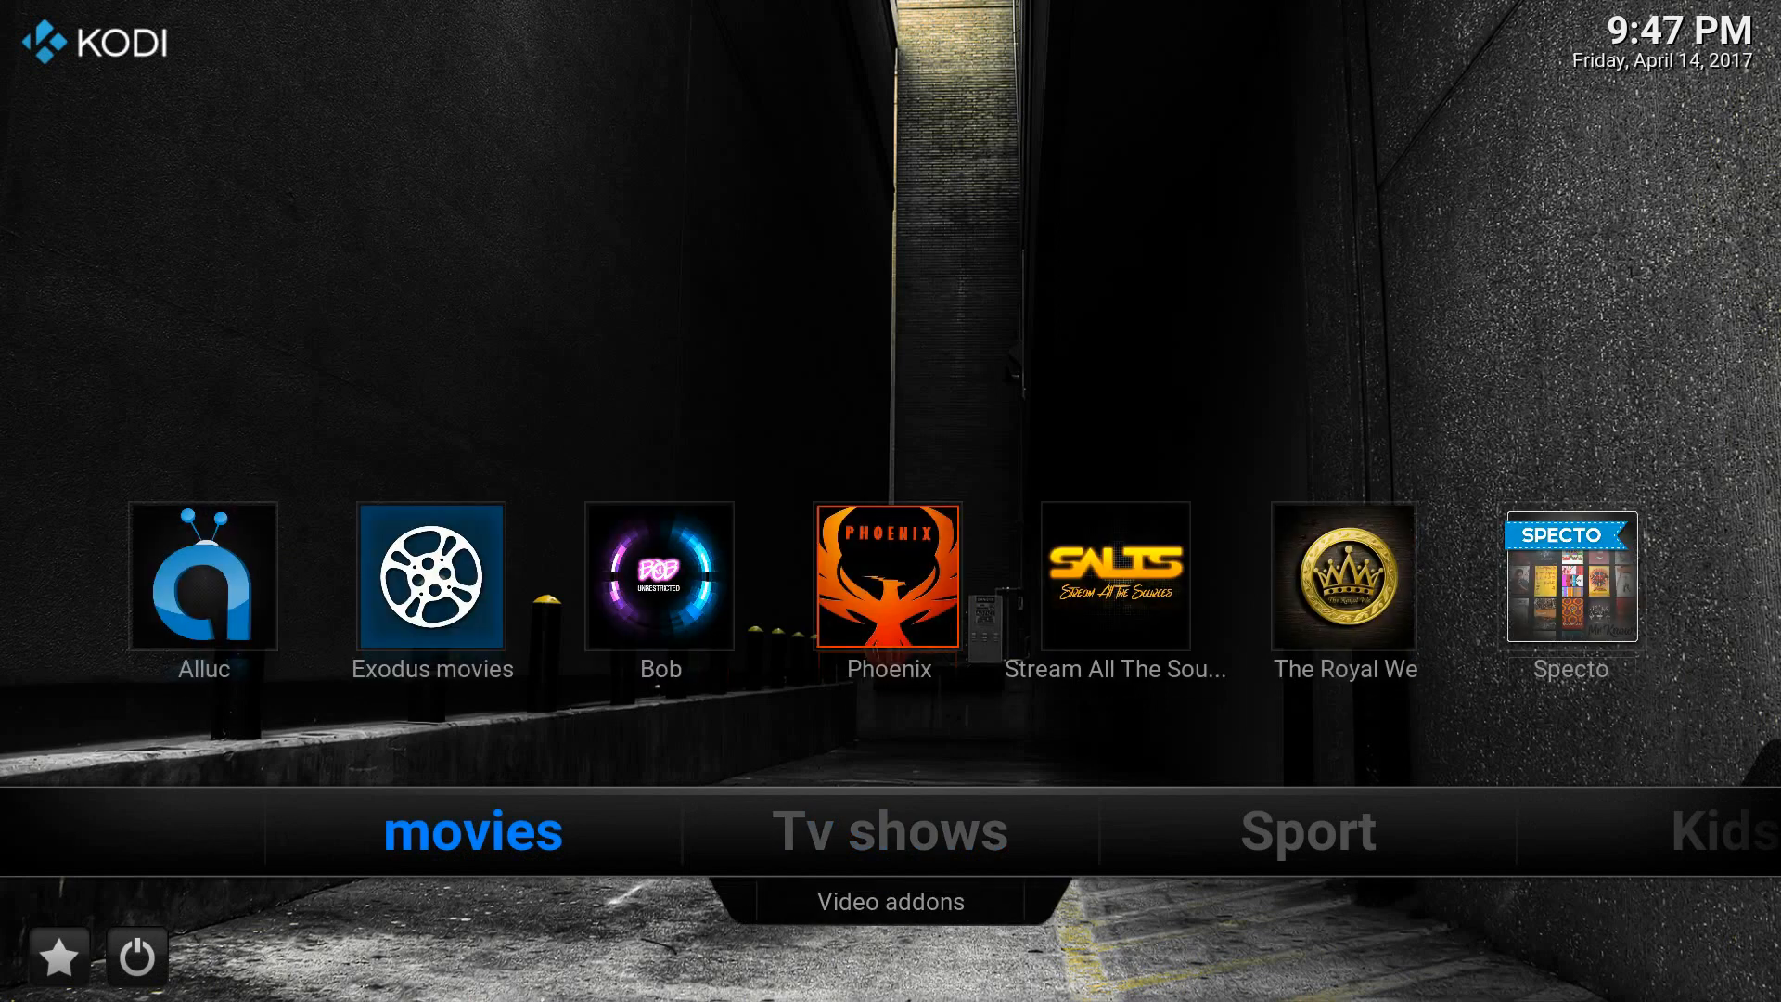
key(Right)
key(Right)
key(Right)
key(Left)
key(Left)
key(Left)
key(Right)
key(Right)
key(Right)
key(Right)
key(Right)
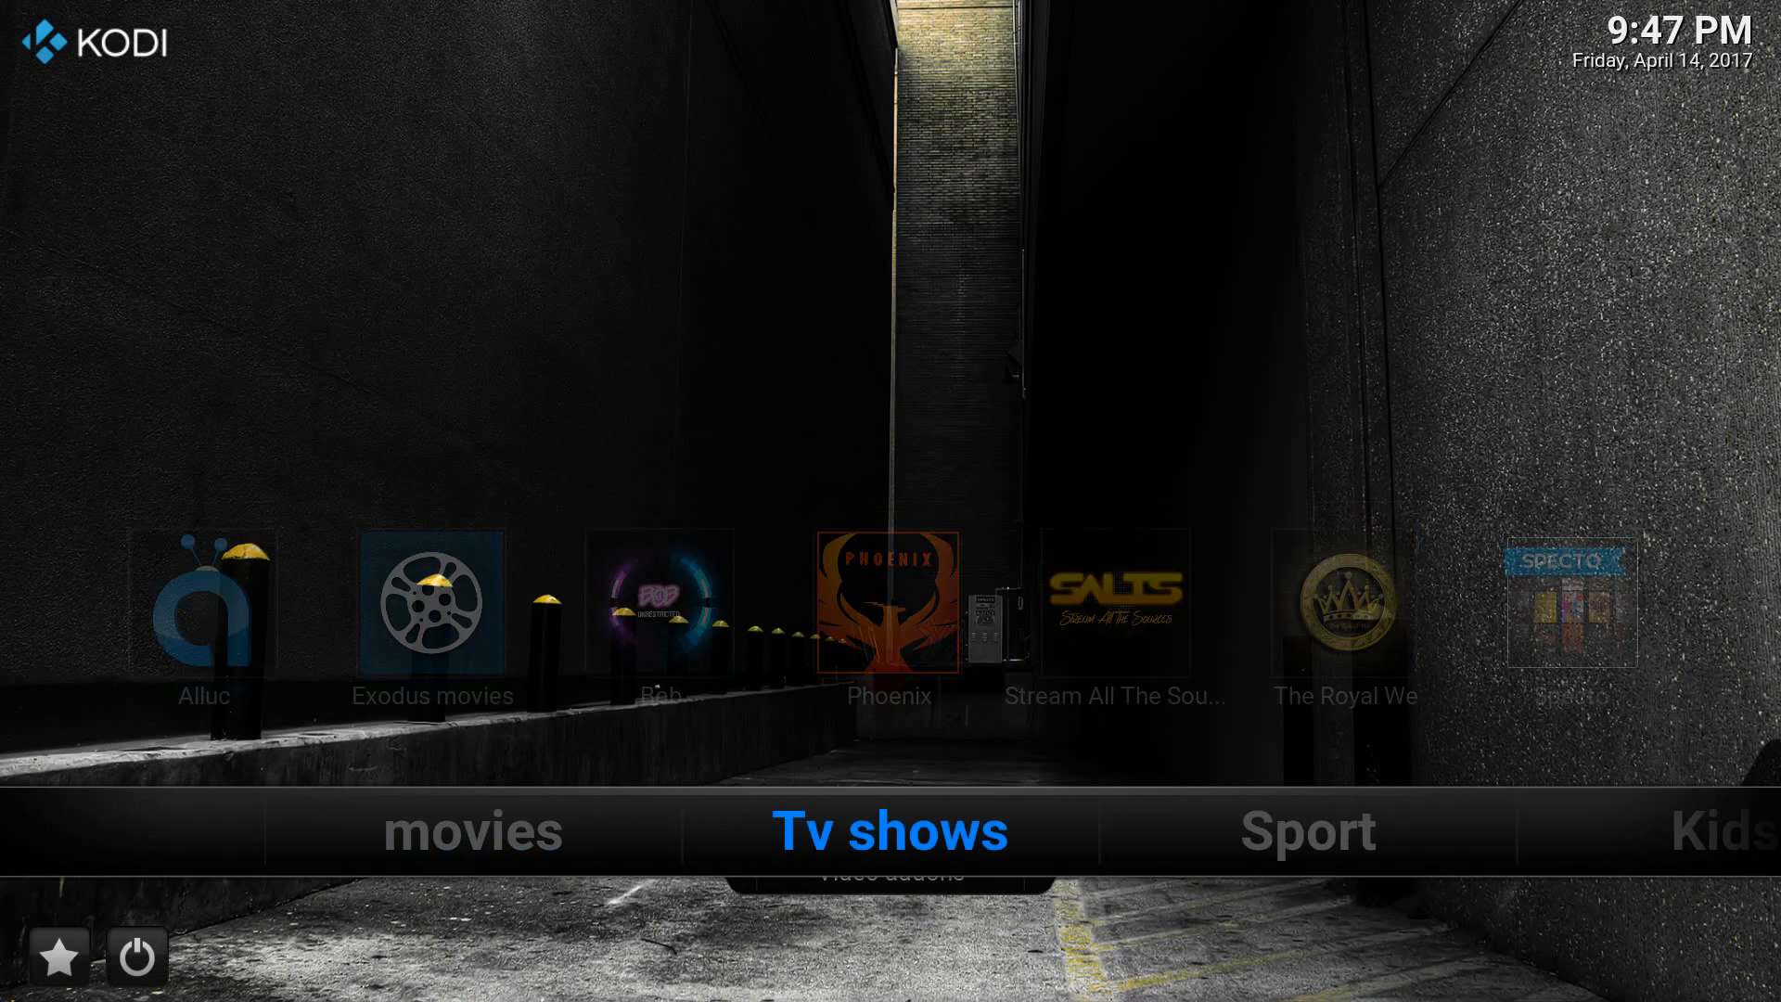
Reopen the skin settings and set the Submenu set of Menu item 2, Tv shows, to movies.
key(Left)
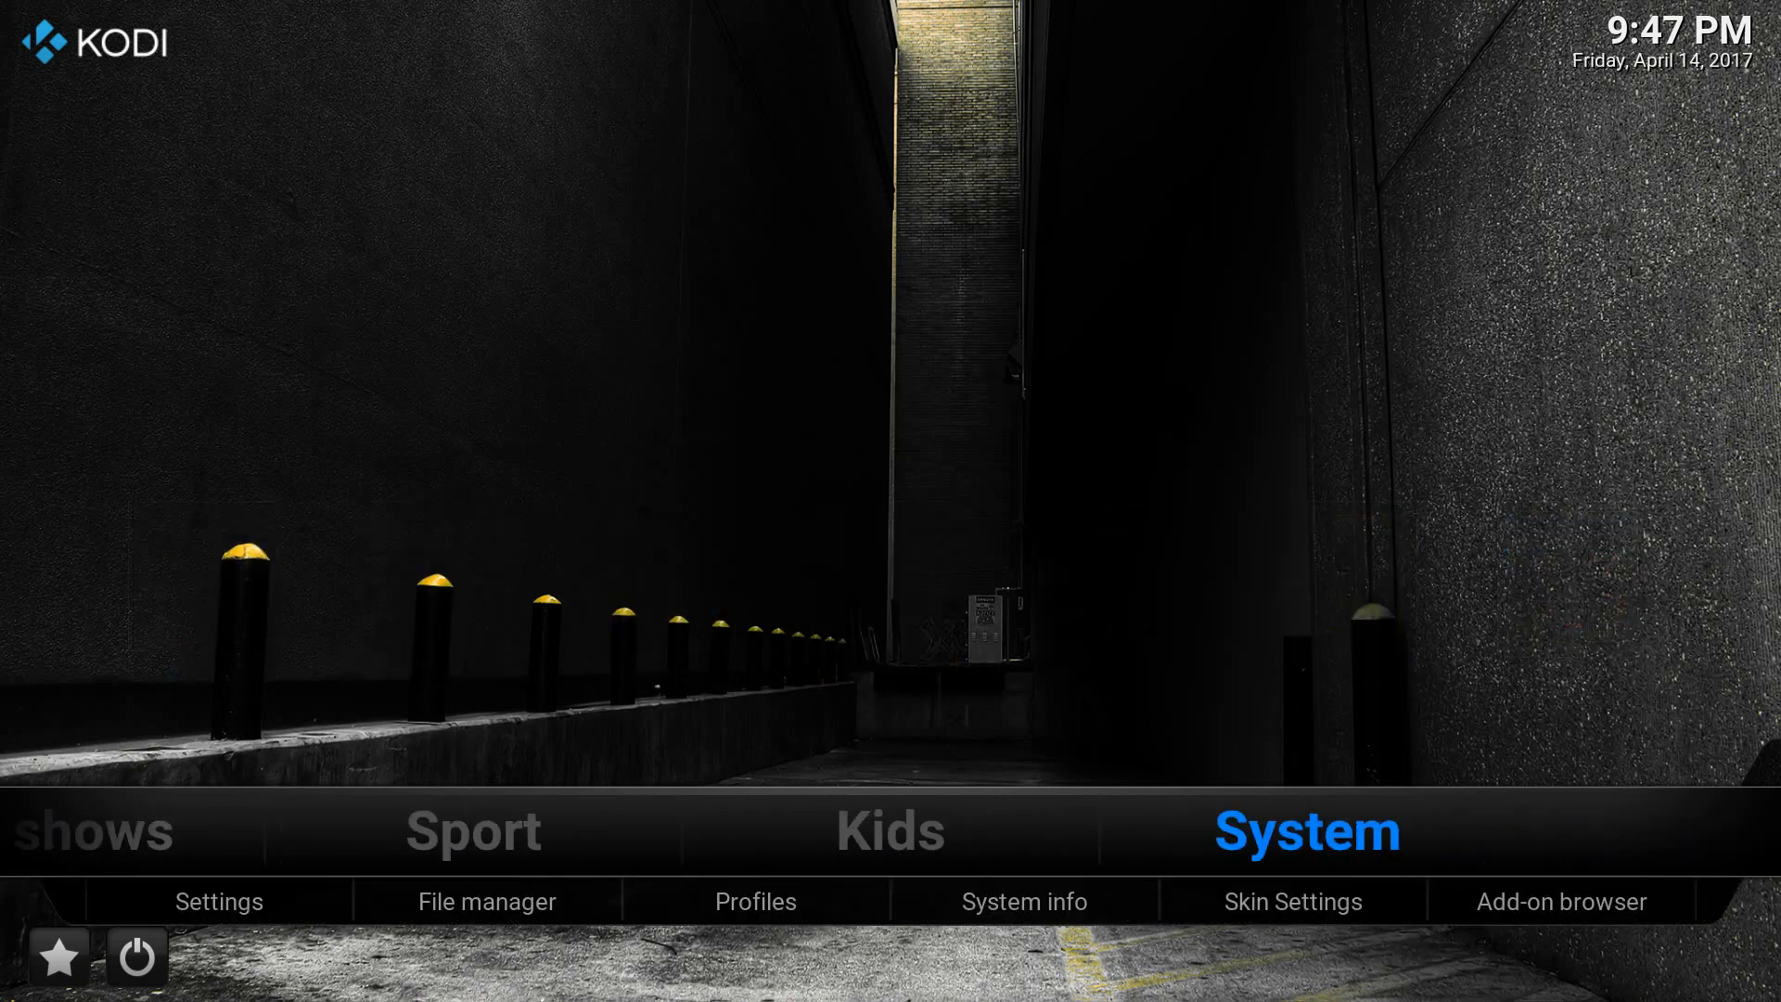
key(Down)
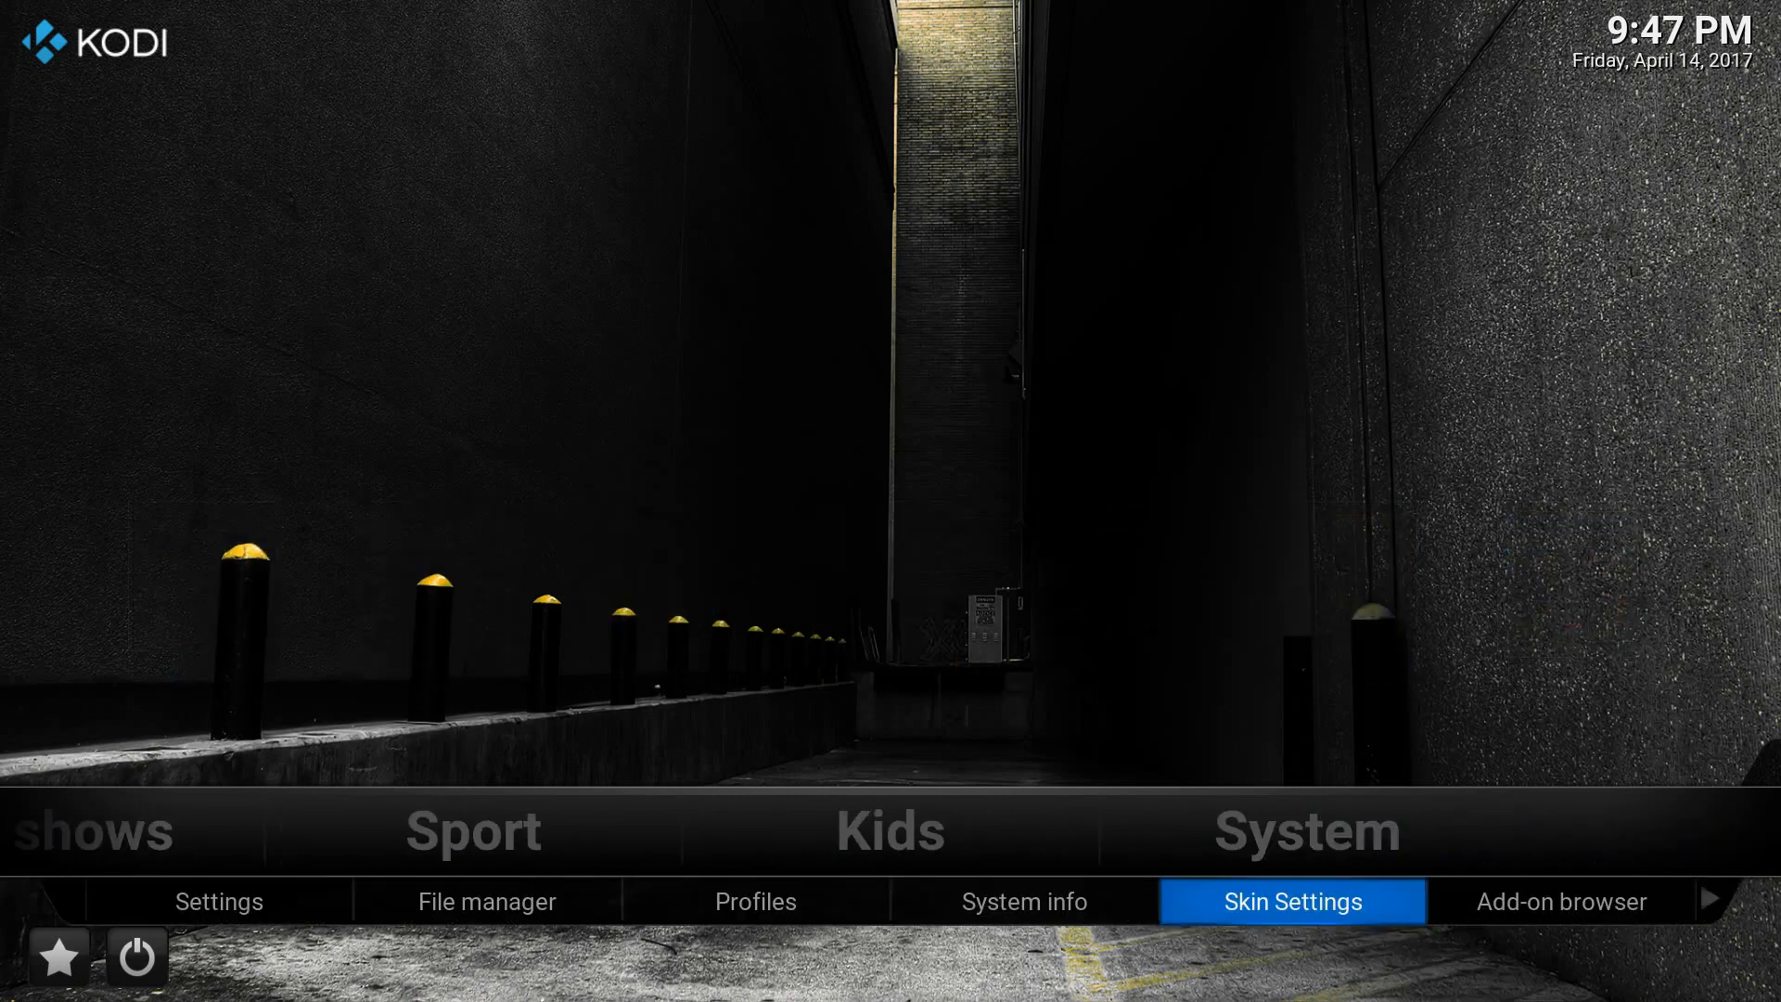
key(Return)
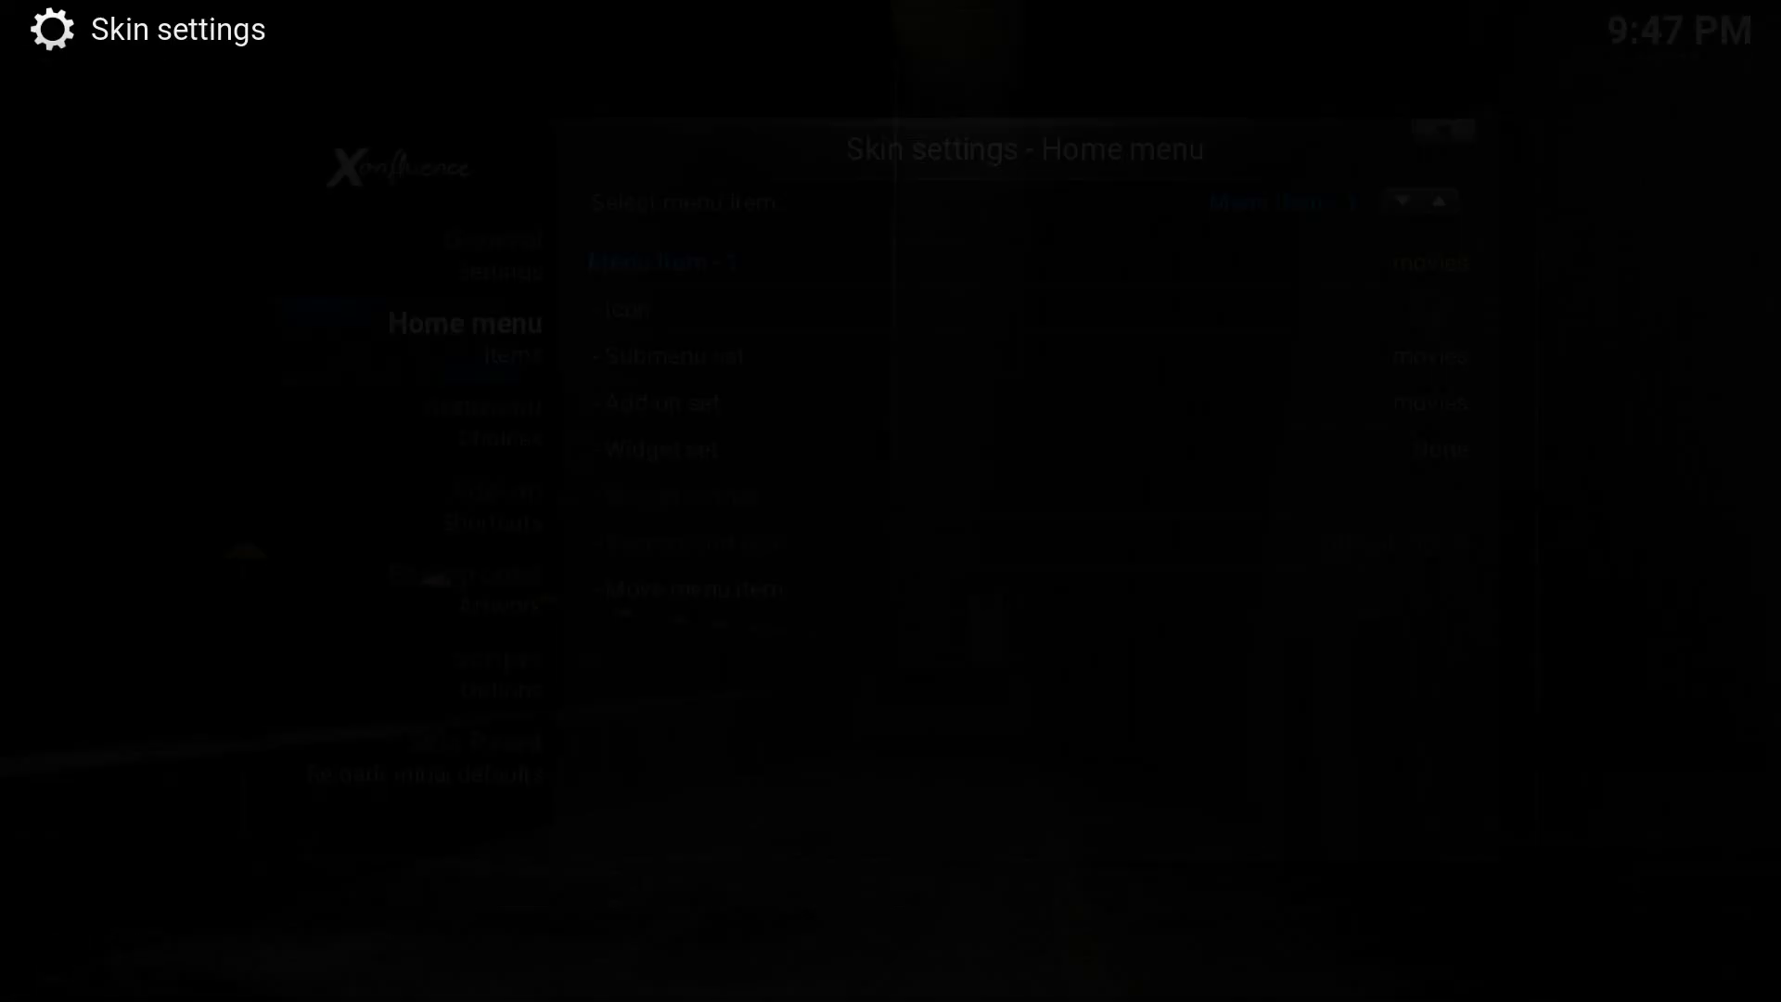
key(Right)
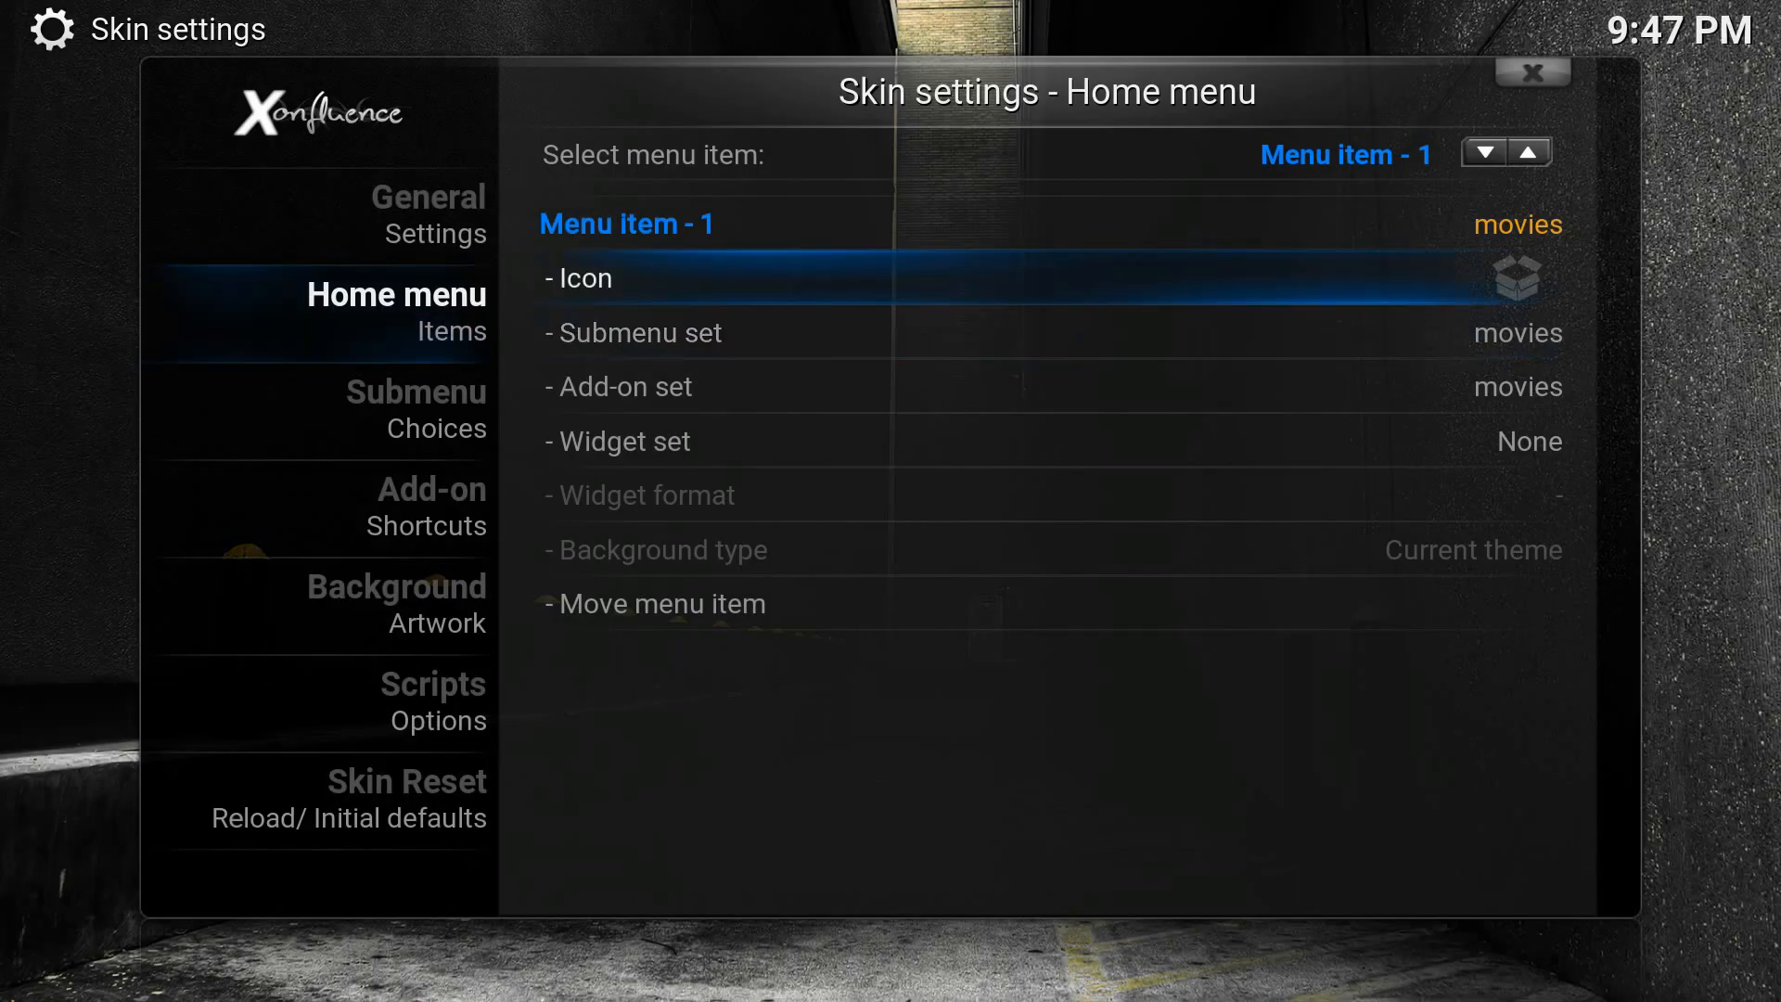
key(Up)
key(Up)
key(Left)
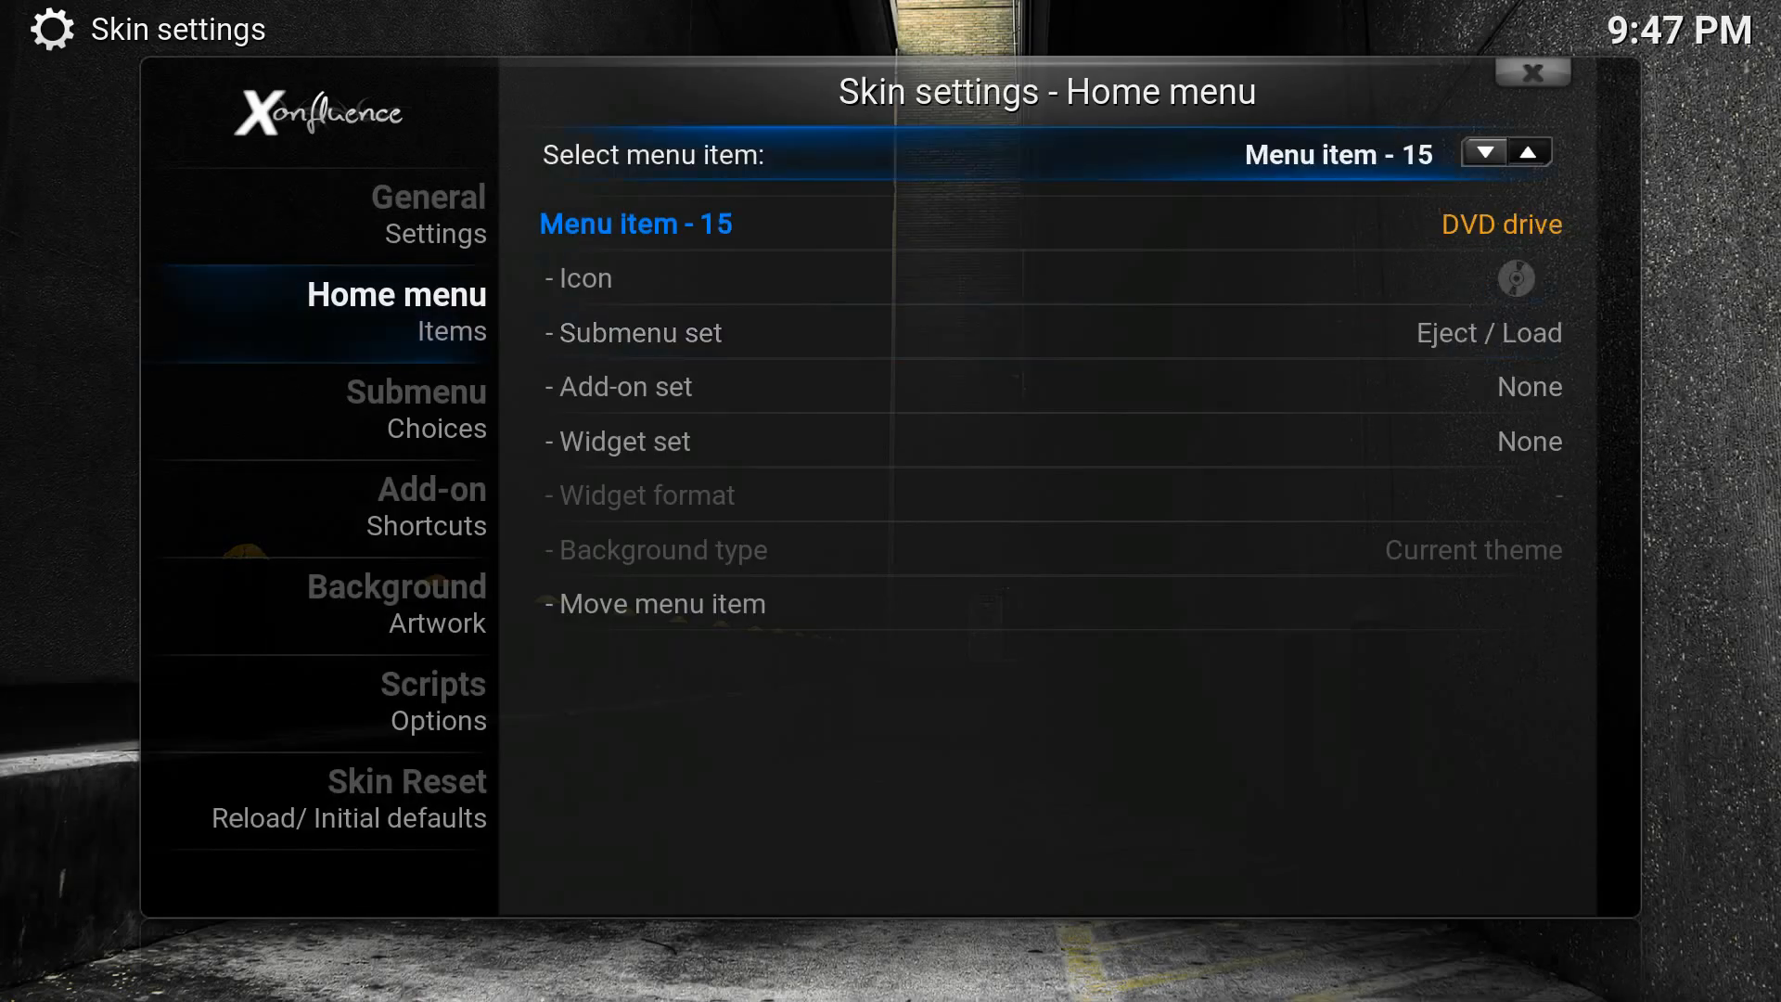
key(Right)
key(Right)
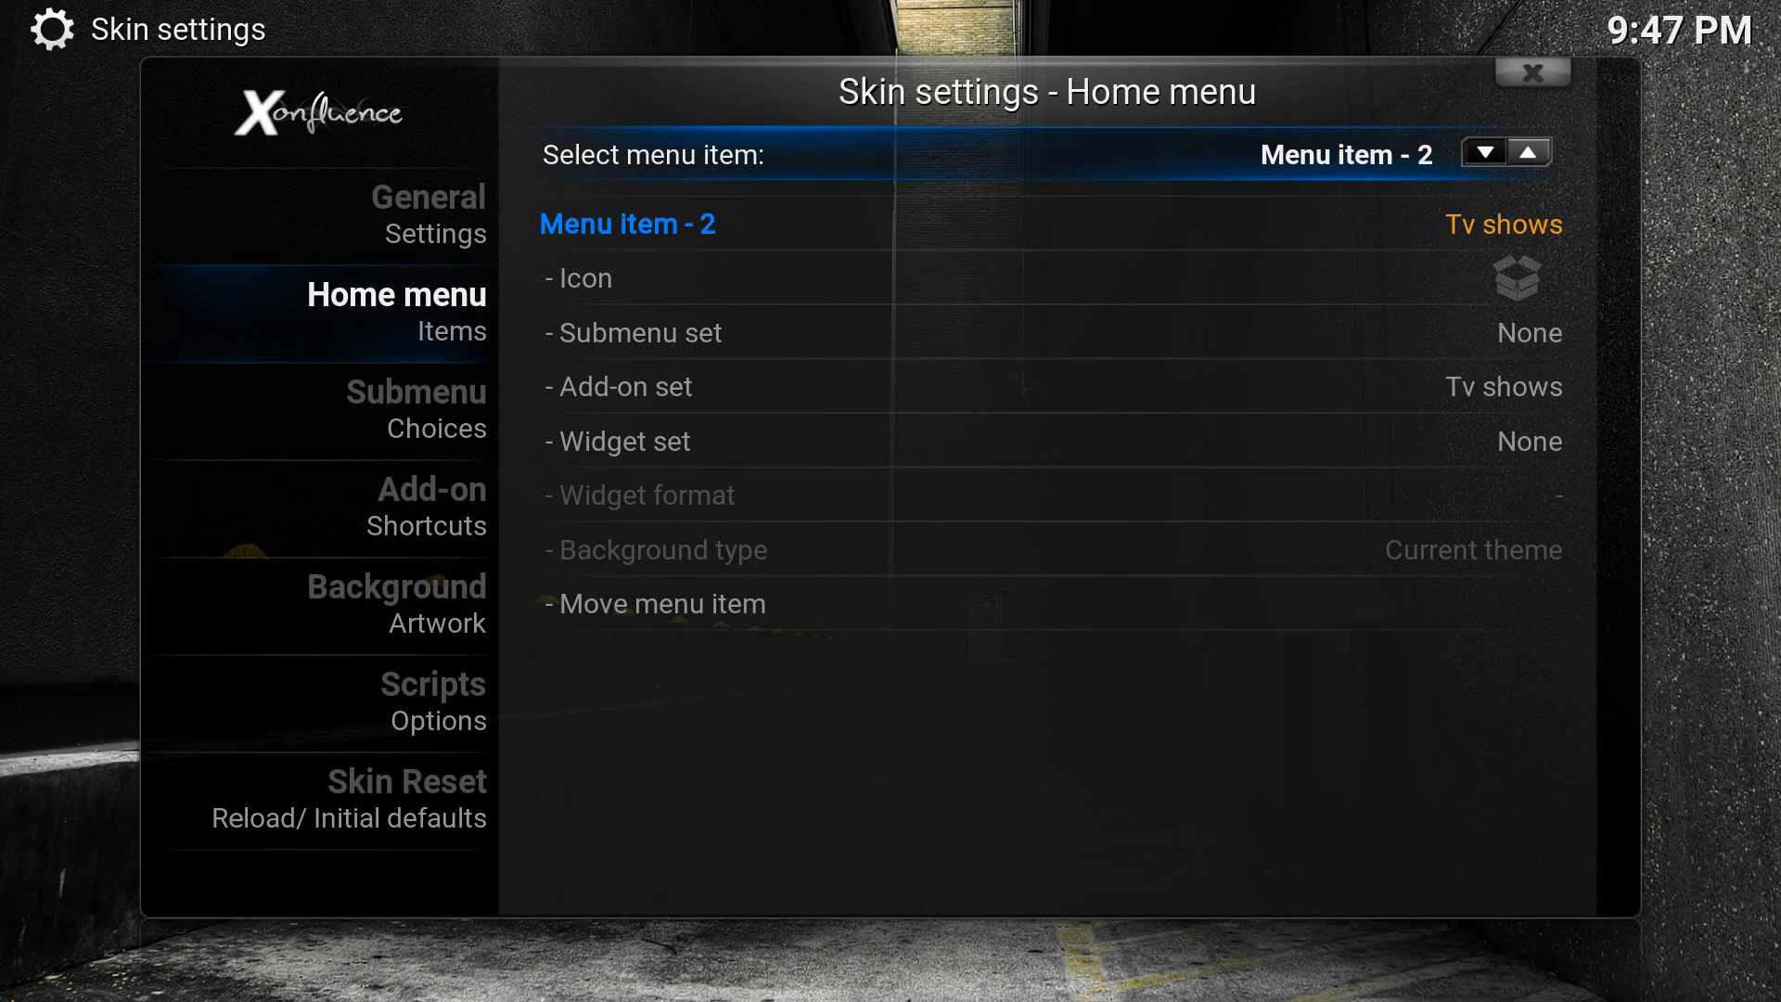
key(Down)
key(Down)
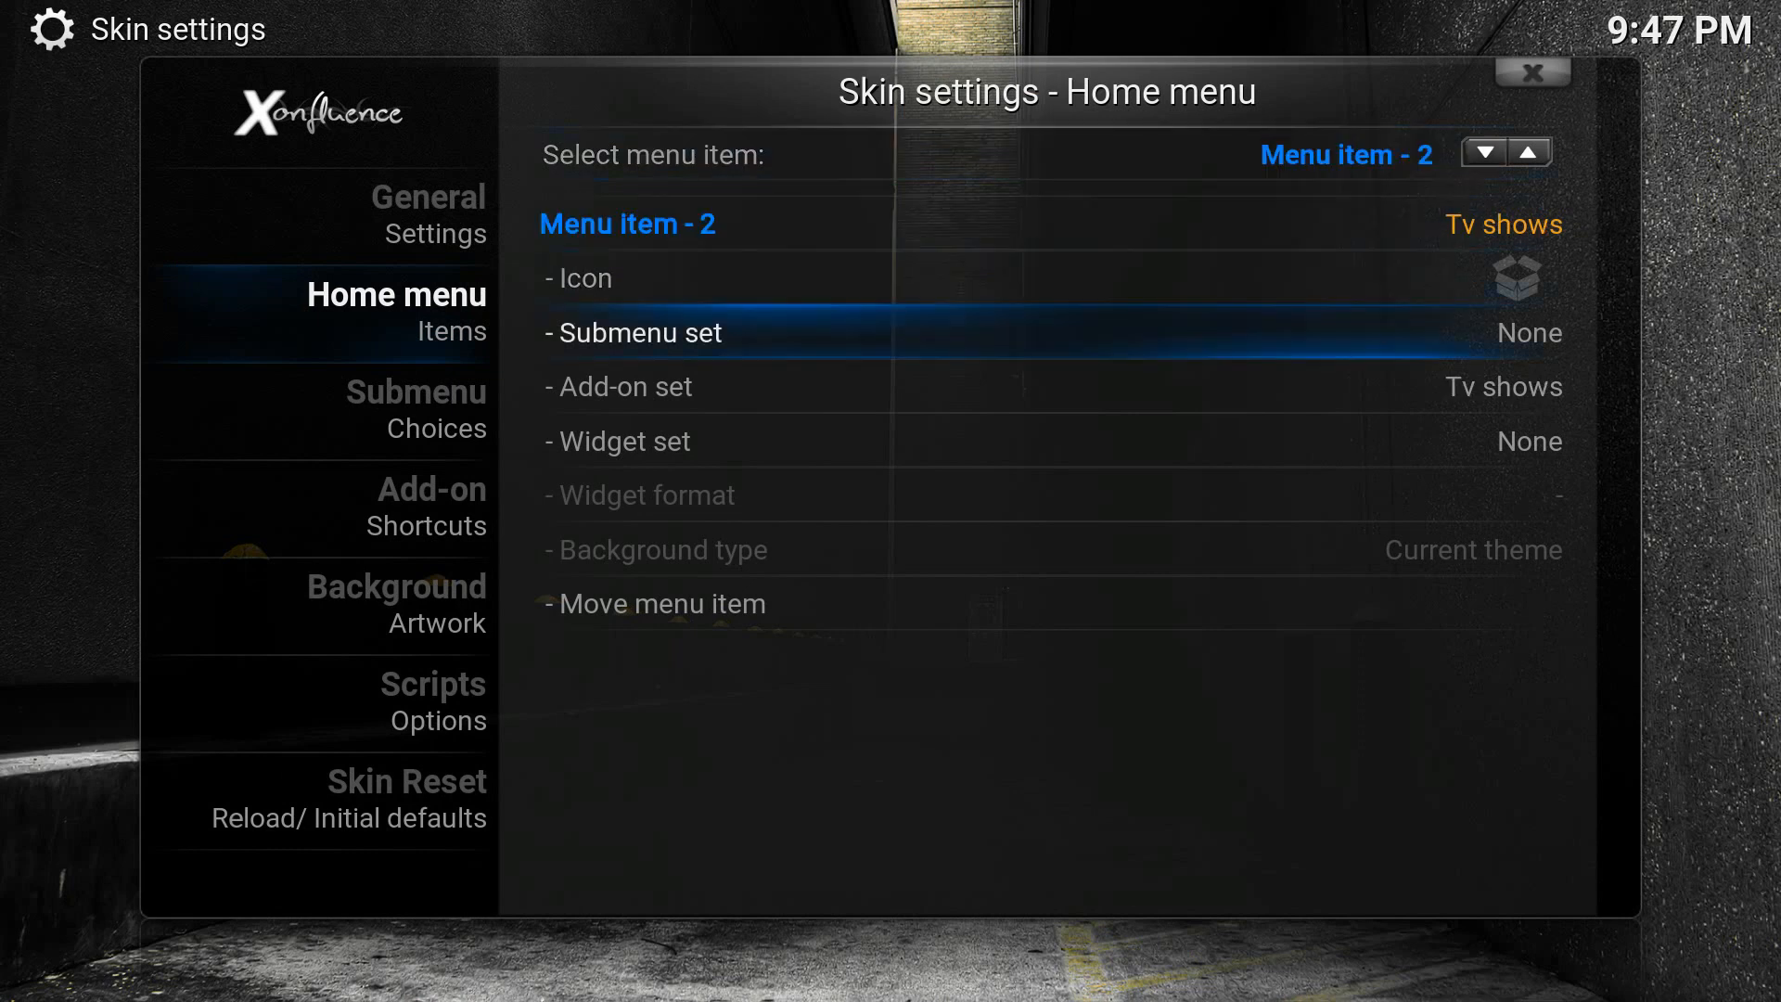
key(Return)
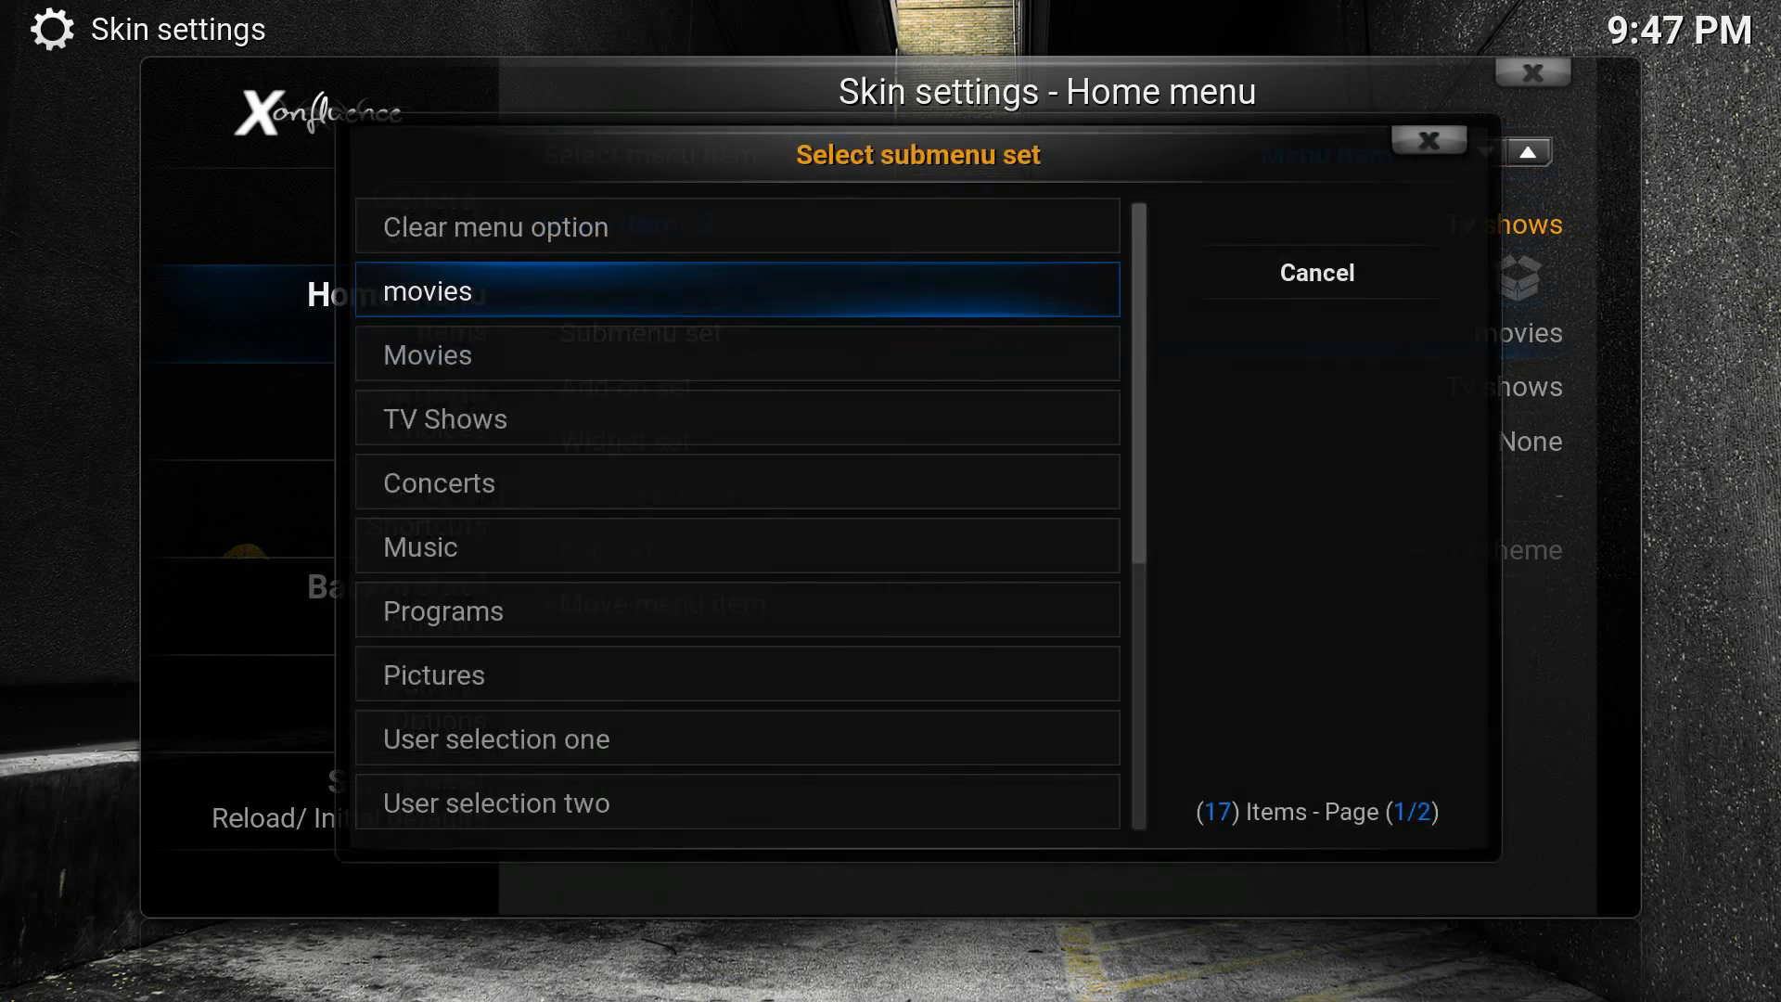
key(Return)
Set the Submenu set of Menu item 3, Sport, to movies.
key(Up)
key(Up)
key(Up)
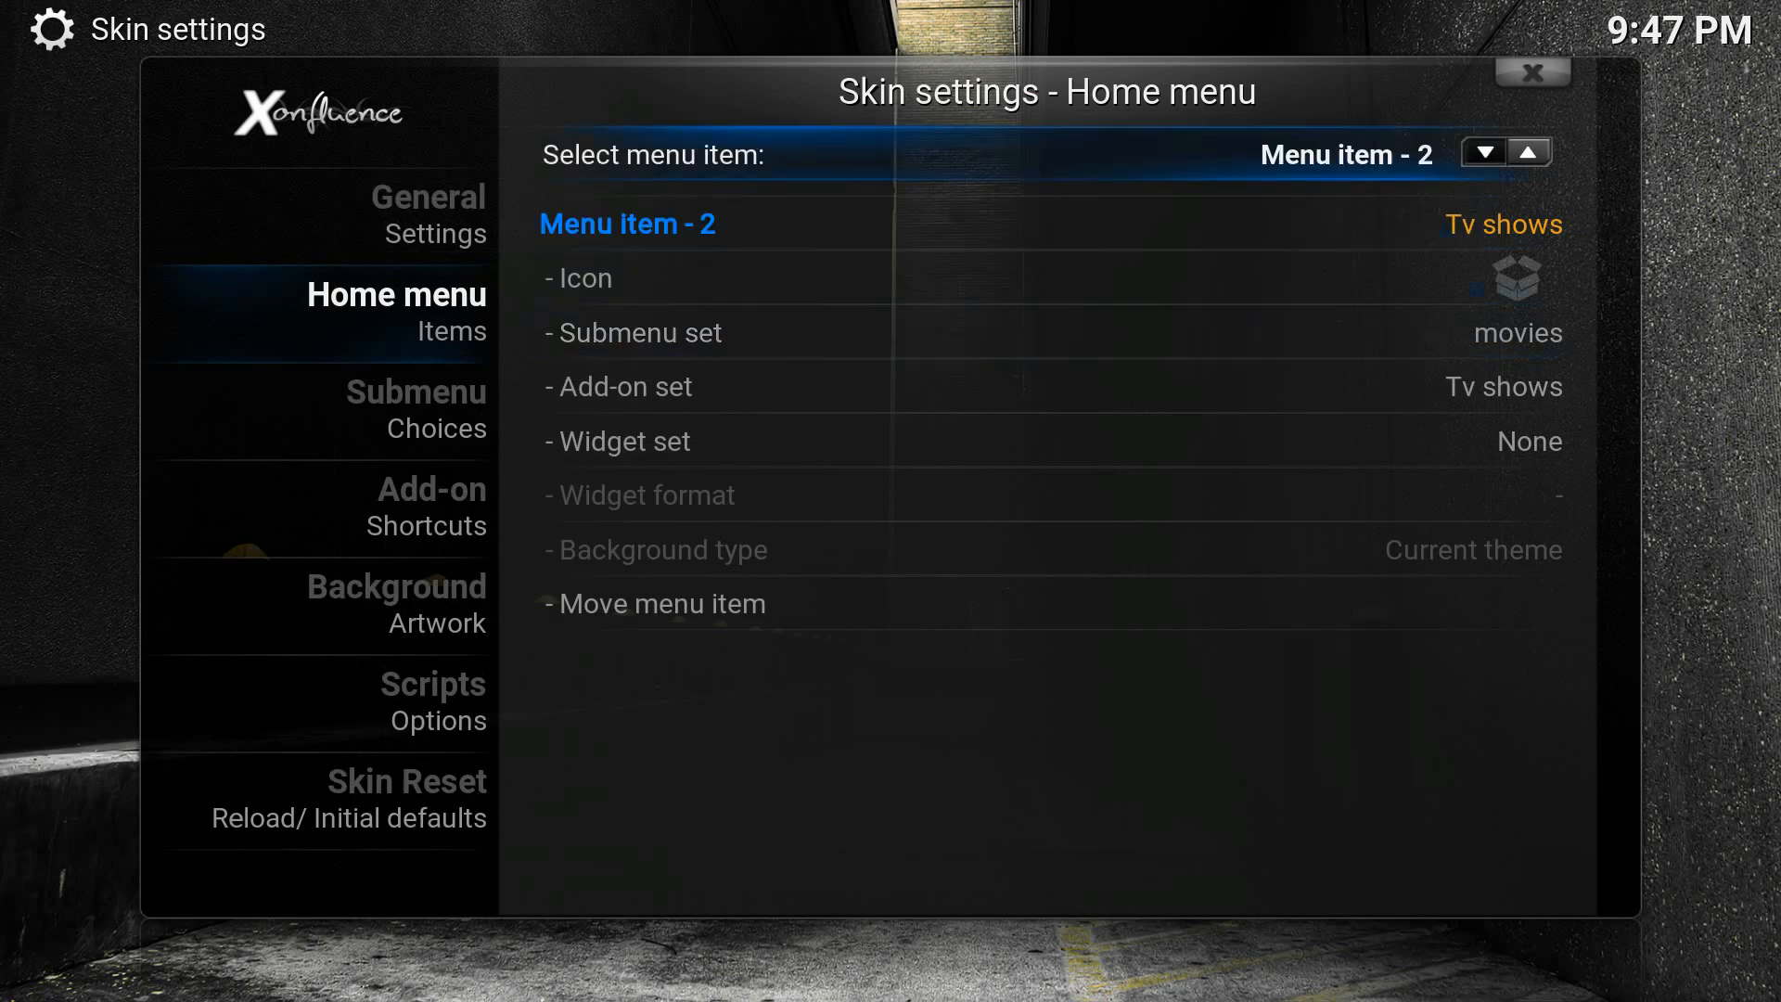
key(Right)
key(Down)
key(Down)
key(Down)
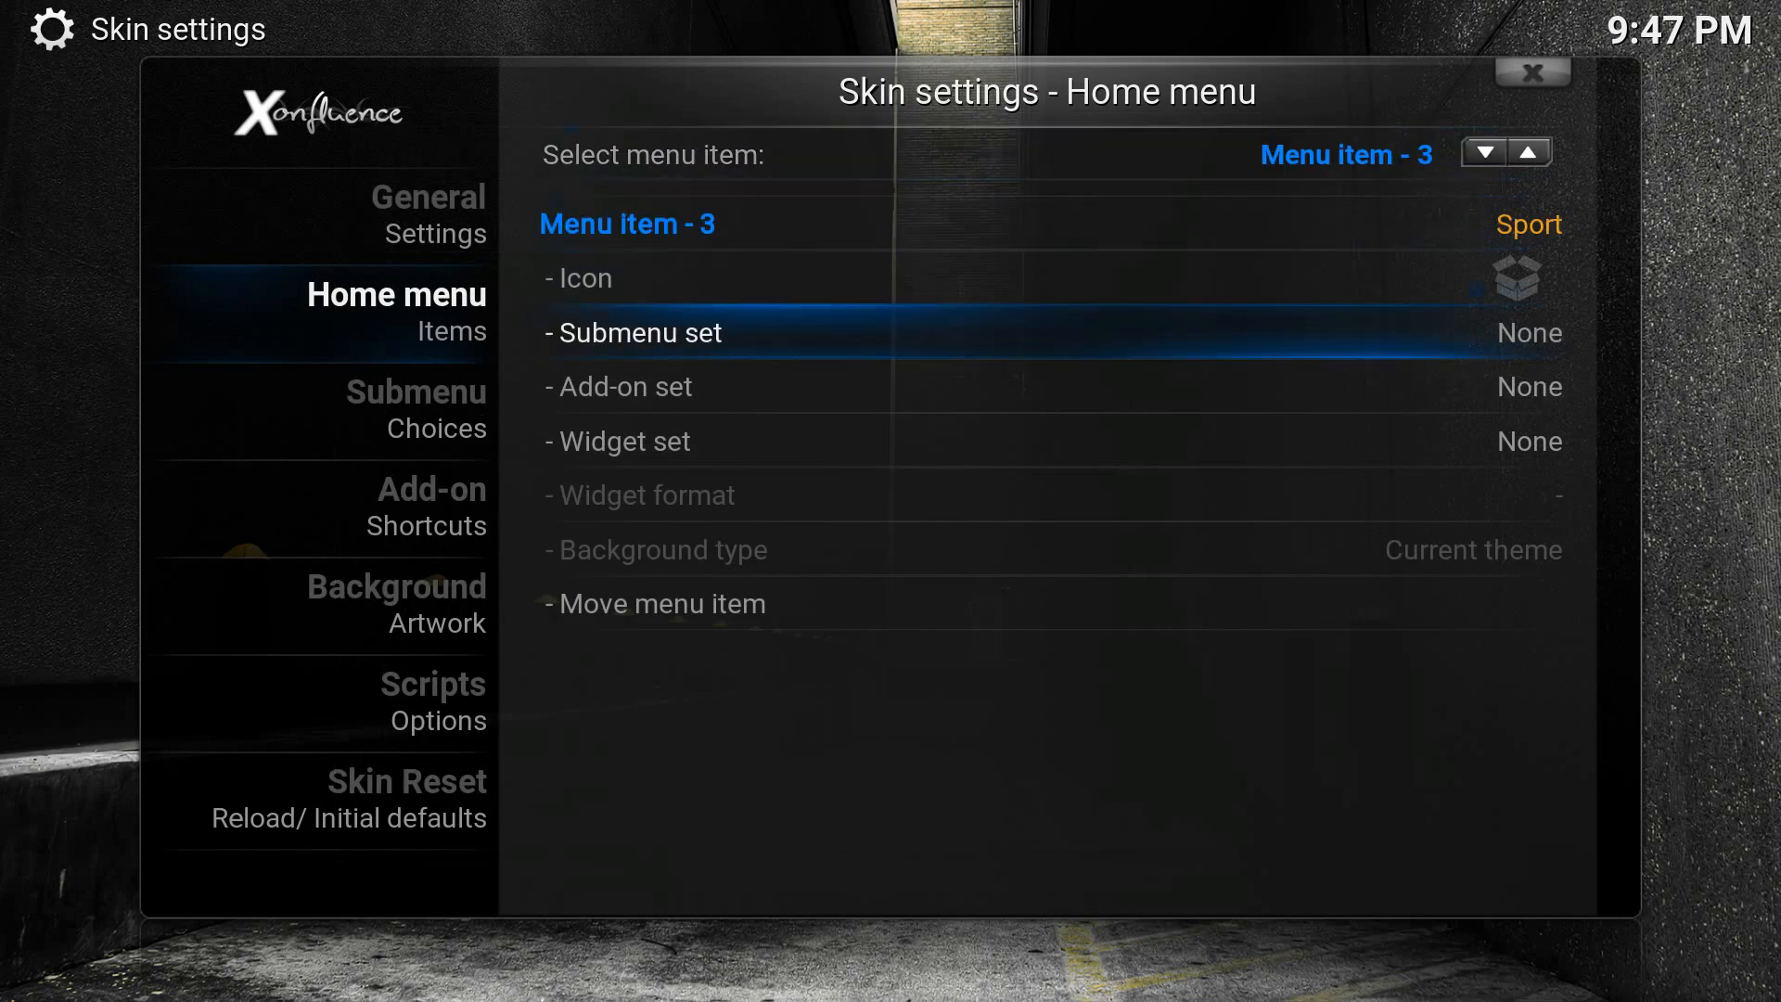
key(Return)
key(Return)
Return to the home screen and check the Video addons submenu under Tv shows, movies and Sport.
key(Escape)
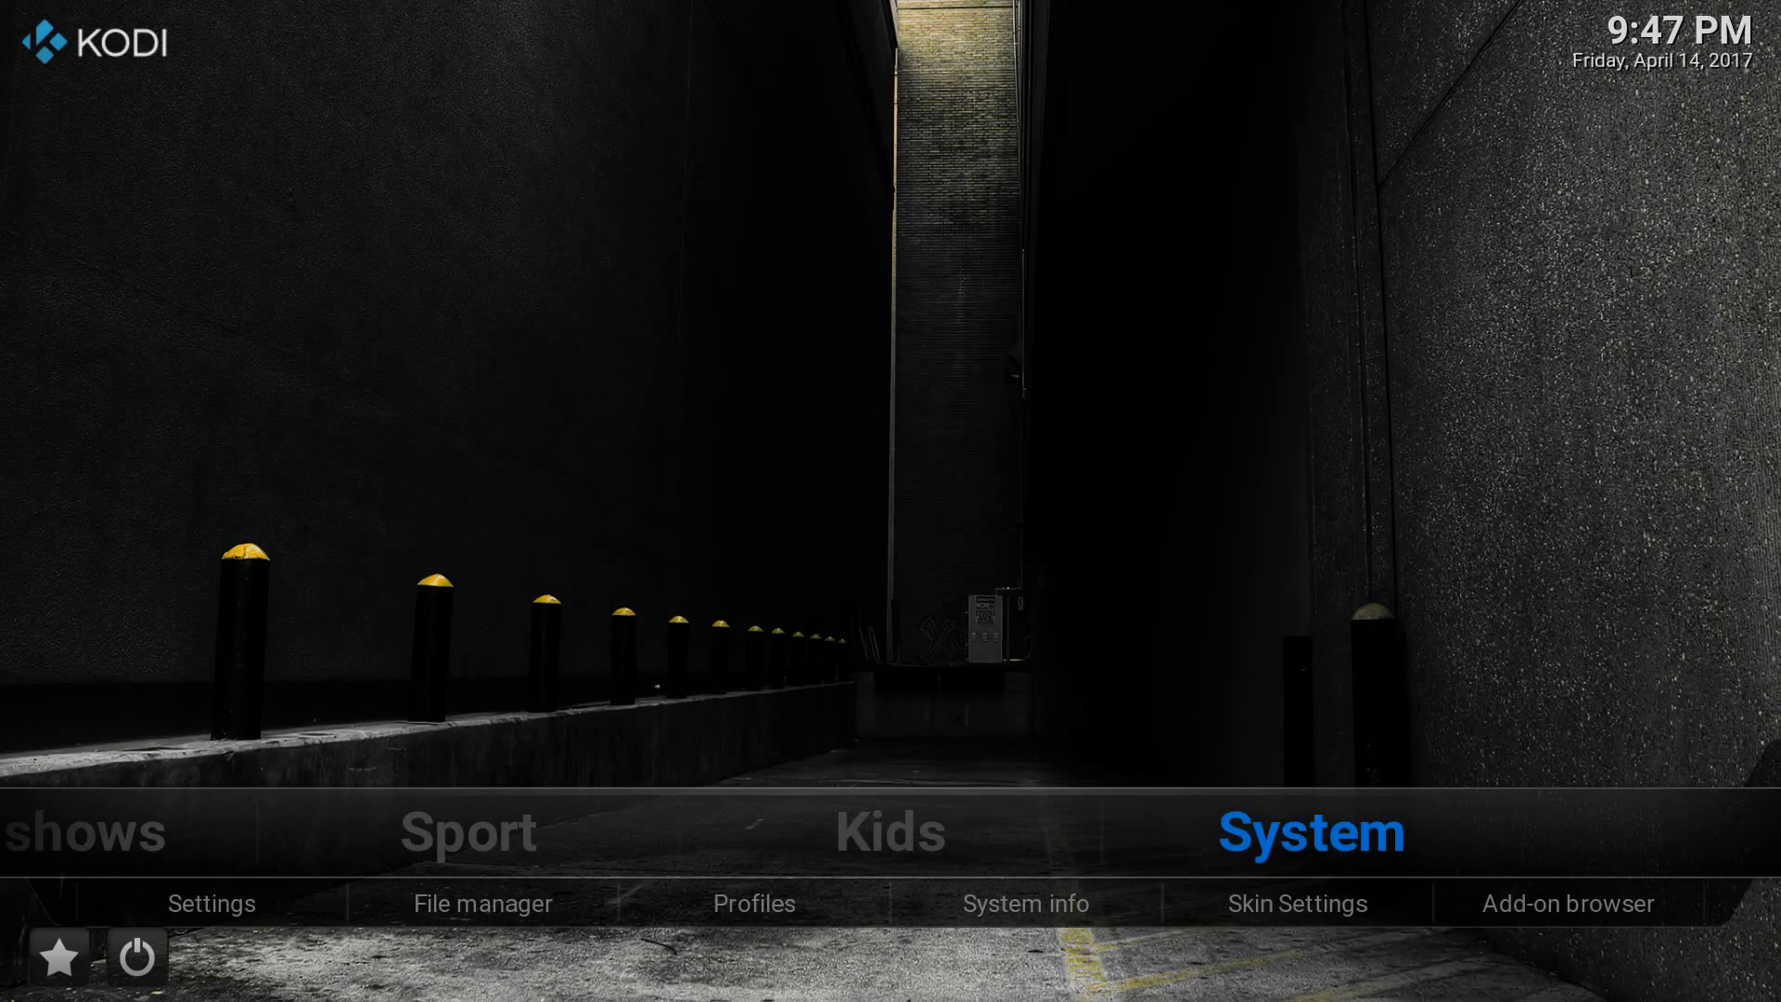
key(Left)
key(Left)
key(Left)
key(Down)
key(Up)
key(Left)
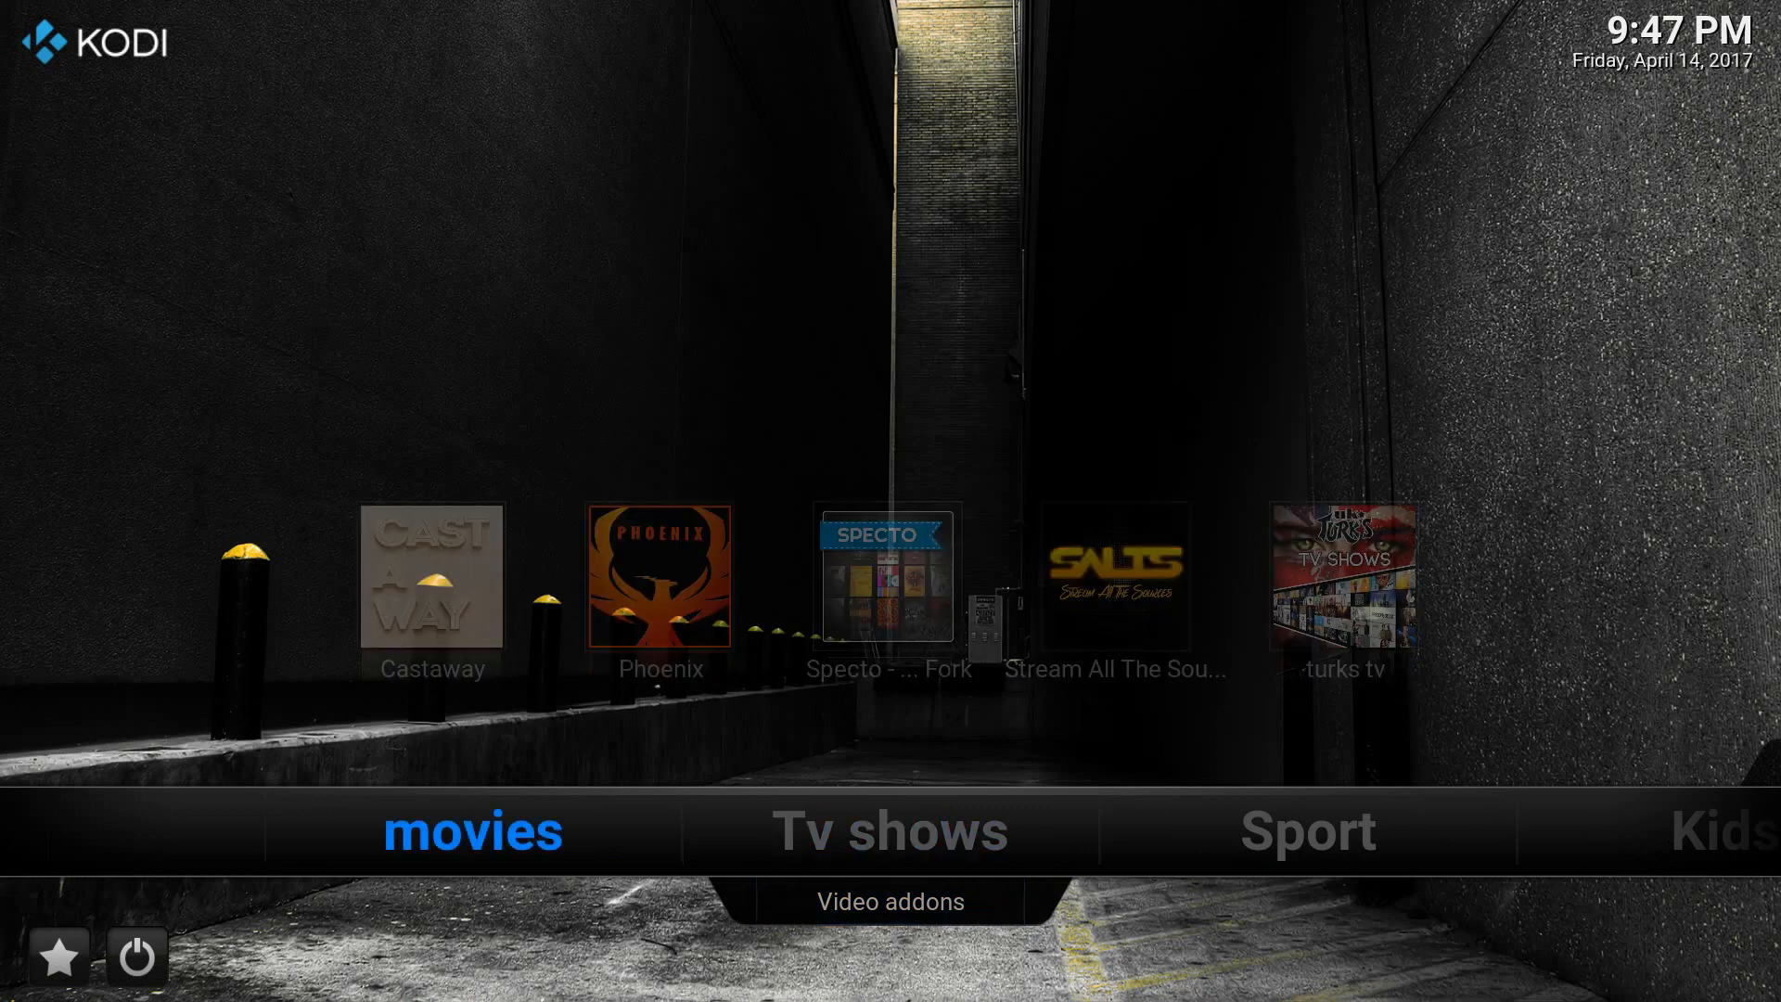
key(Right)
key(Right)
key(Right)
key(Left)
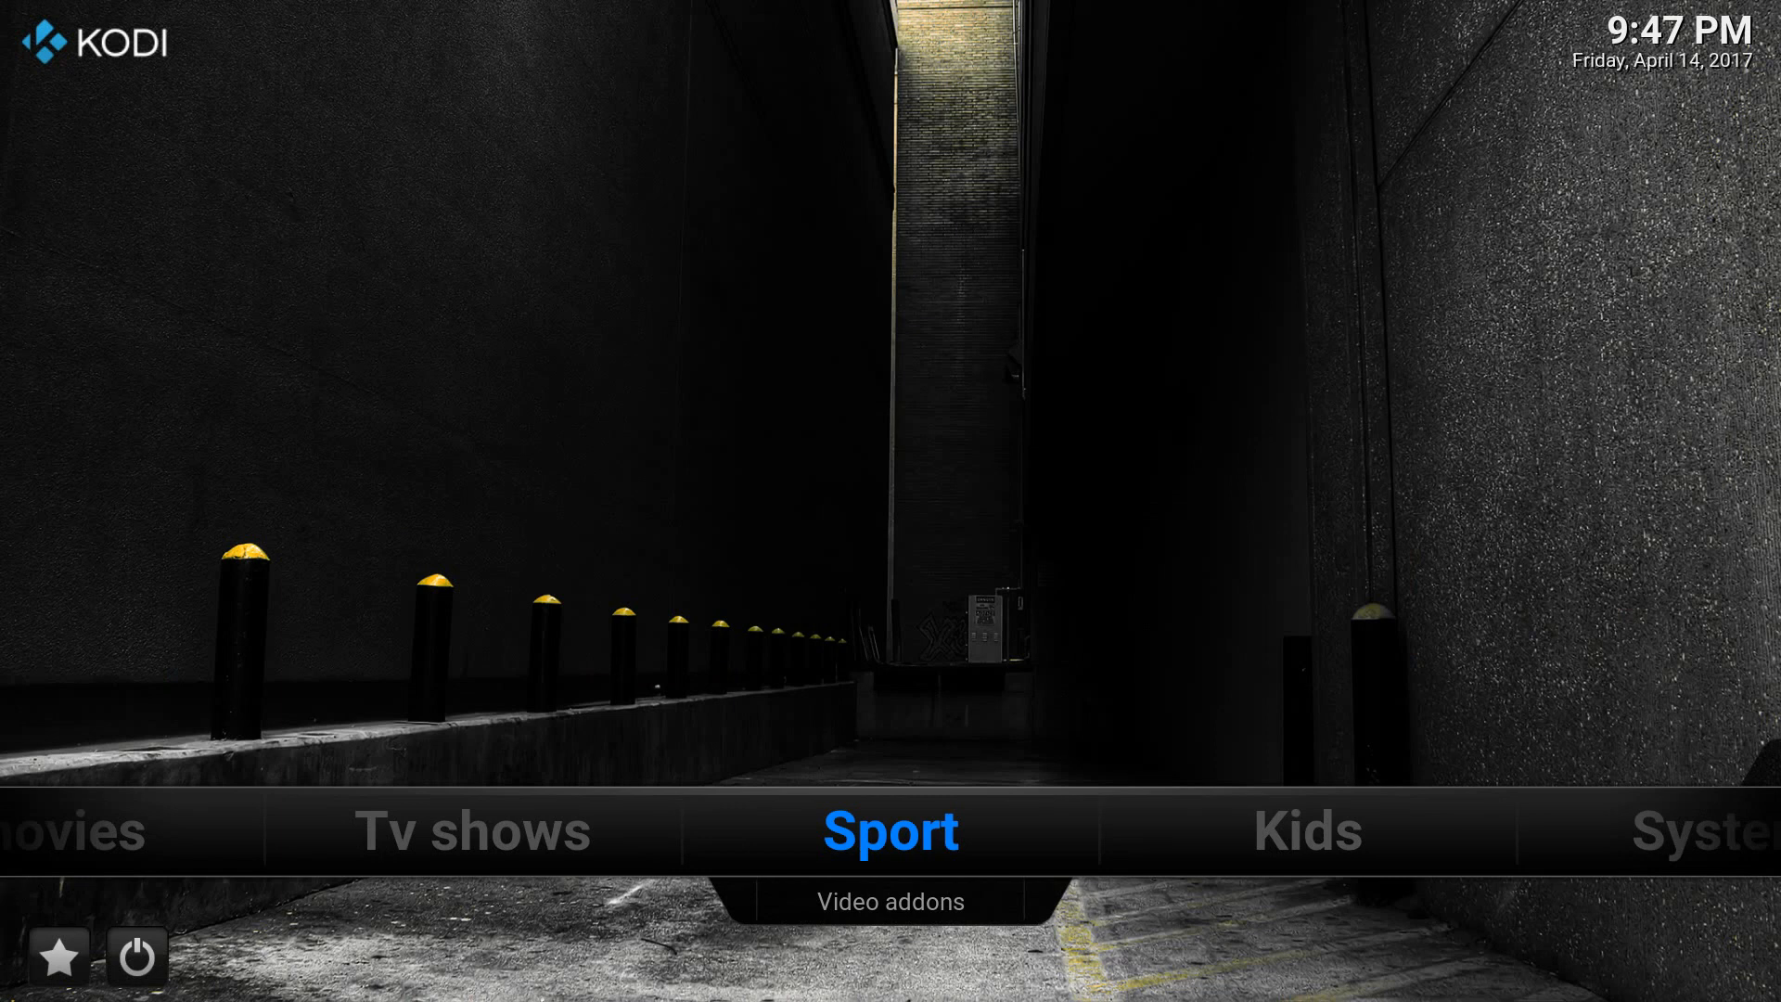
Review the add-on shortcuts shown for the home items from movies through Sport.
key(Right)
key(Left)
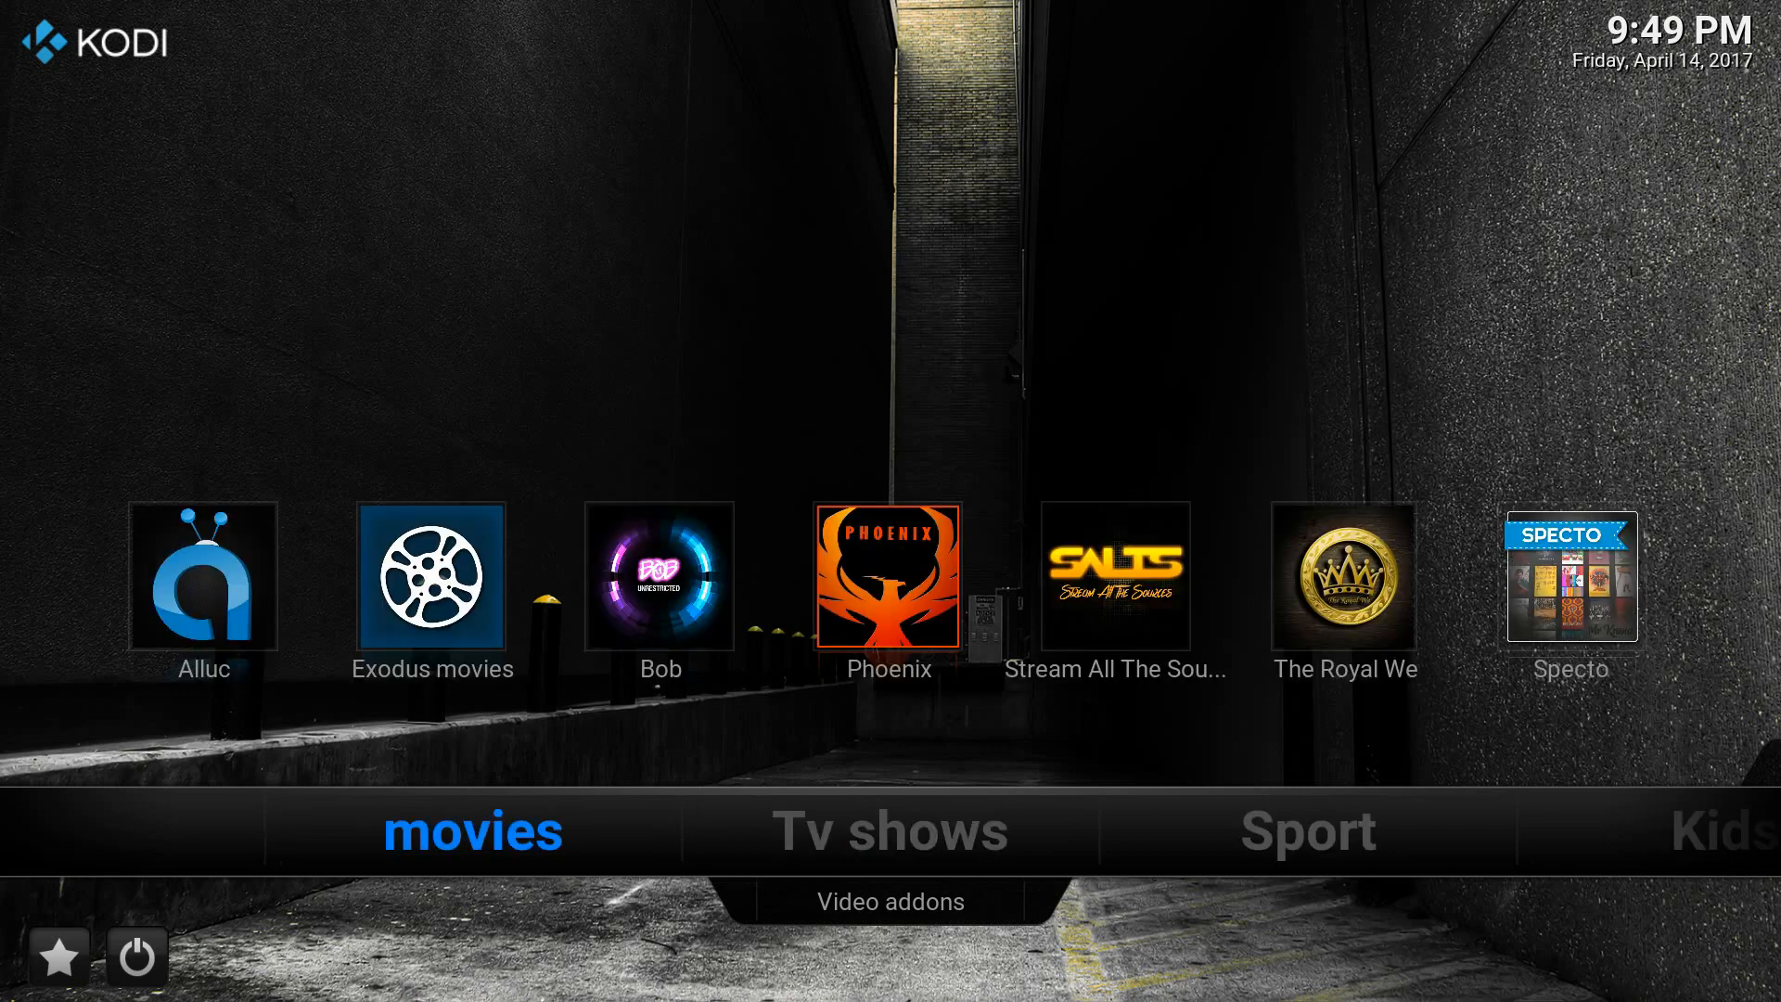
key(Right)
key(Right)
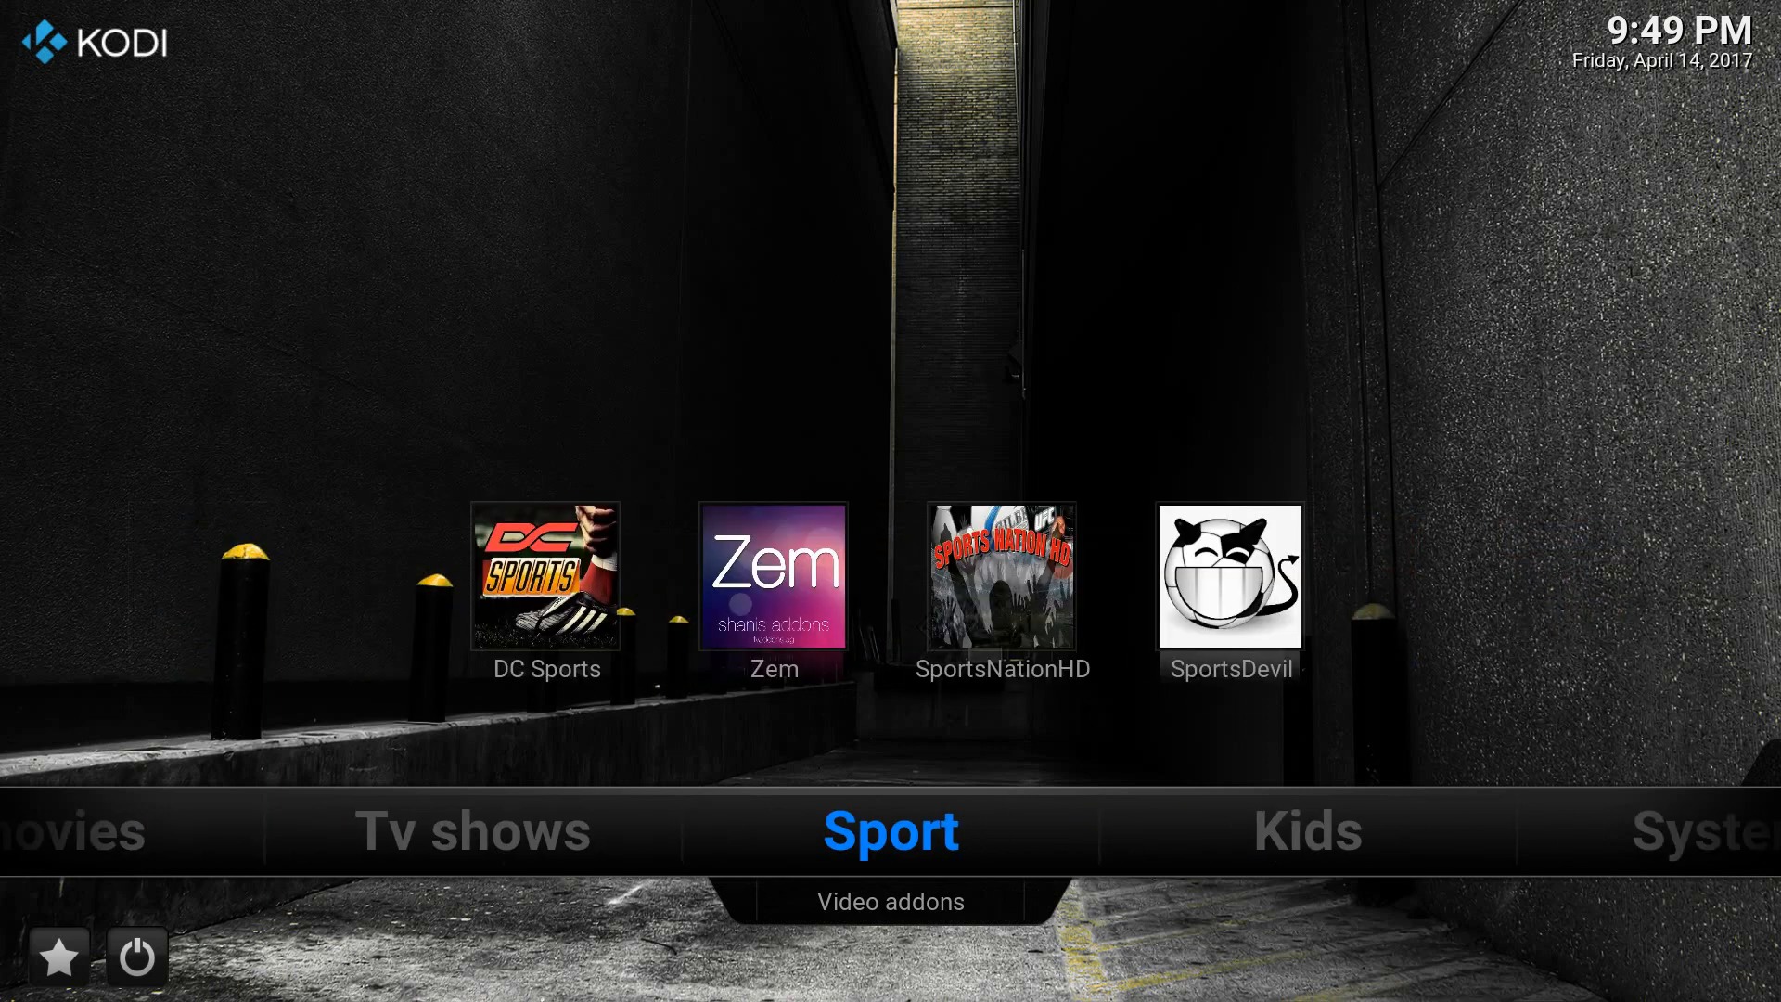
Look through the Sport add-on shortcuts, then view the add-on shortcuts of the neighbouring home items up to Kids.
key(Up)
key(Right)
key(Right)
key(Right)
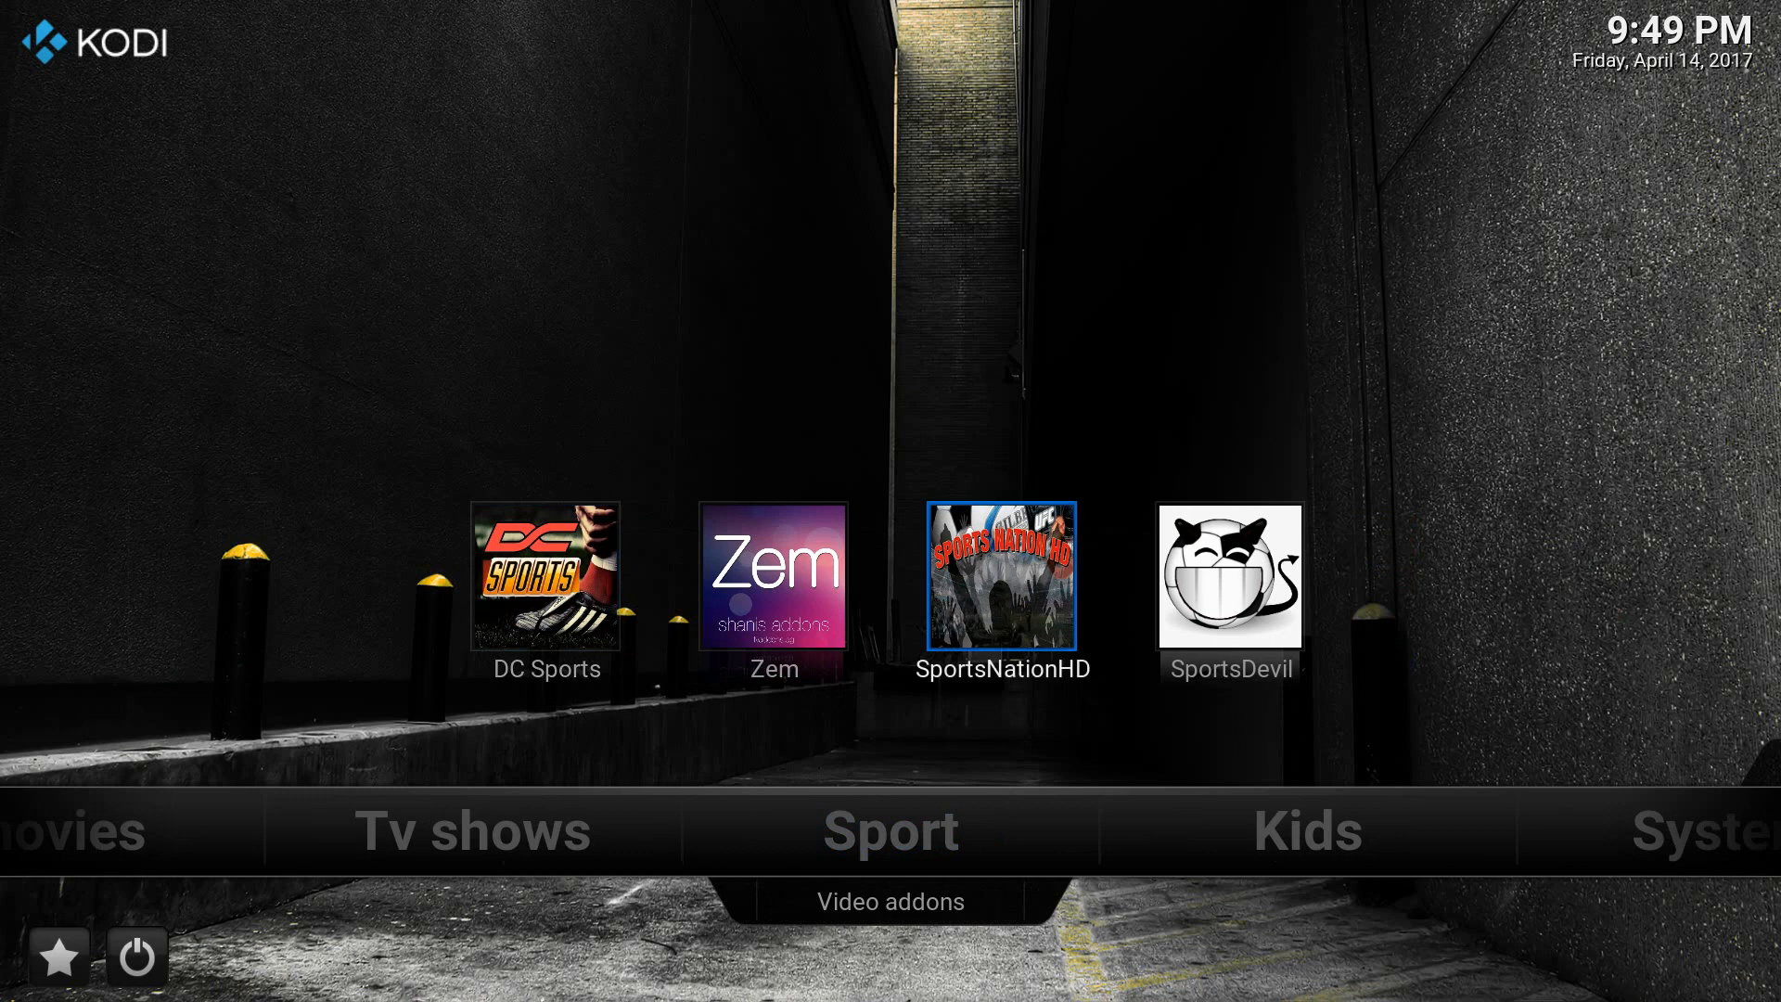
key(Left)
key(Down)
key(Left)
key(Down)
key(Up)
key(Right)
key(Right)
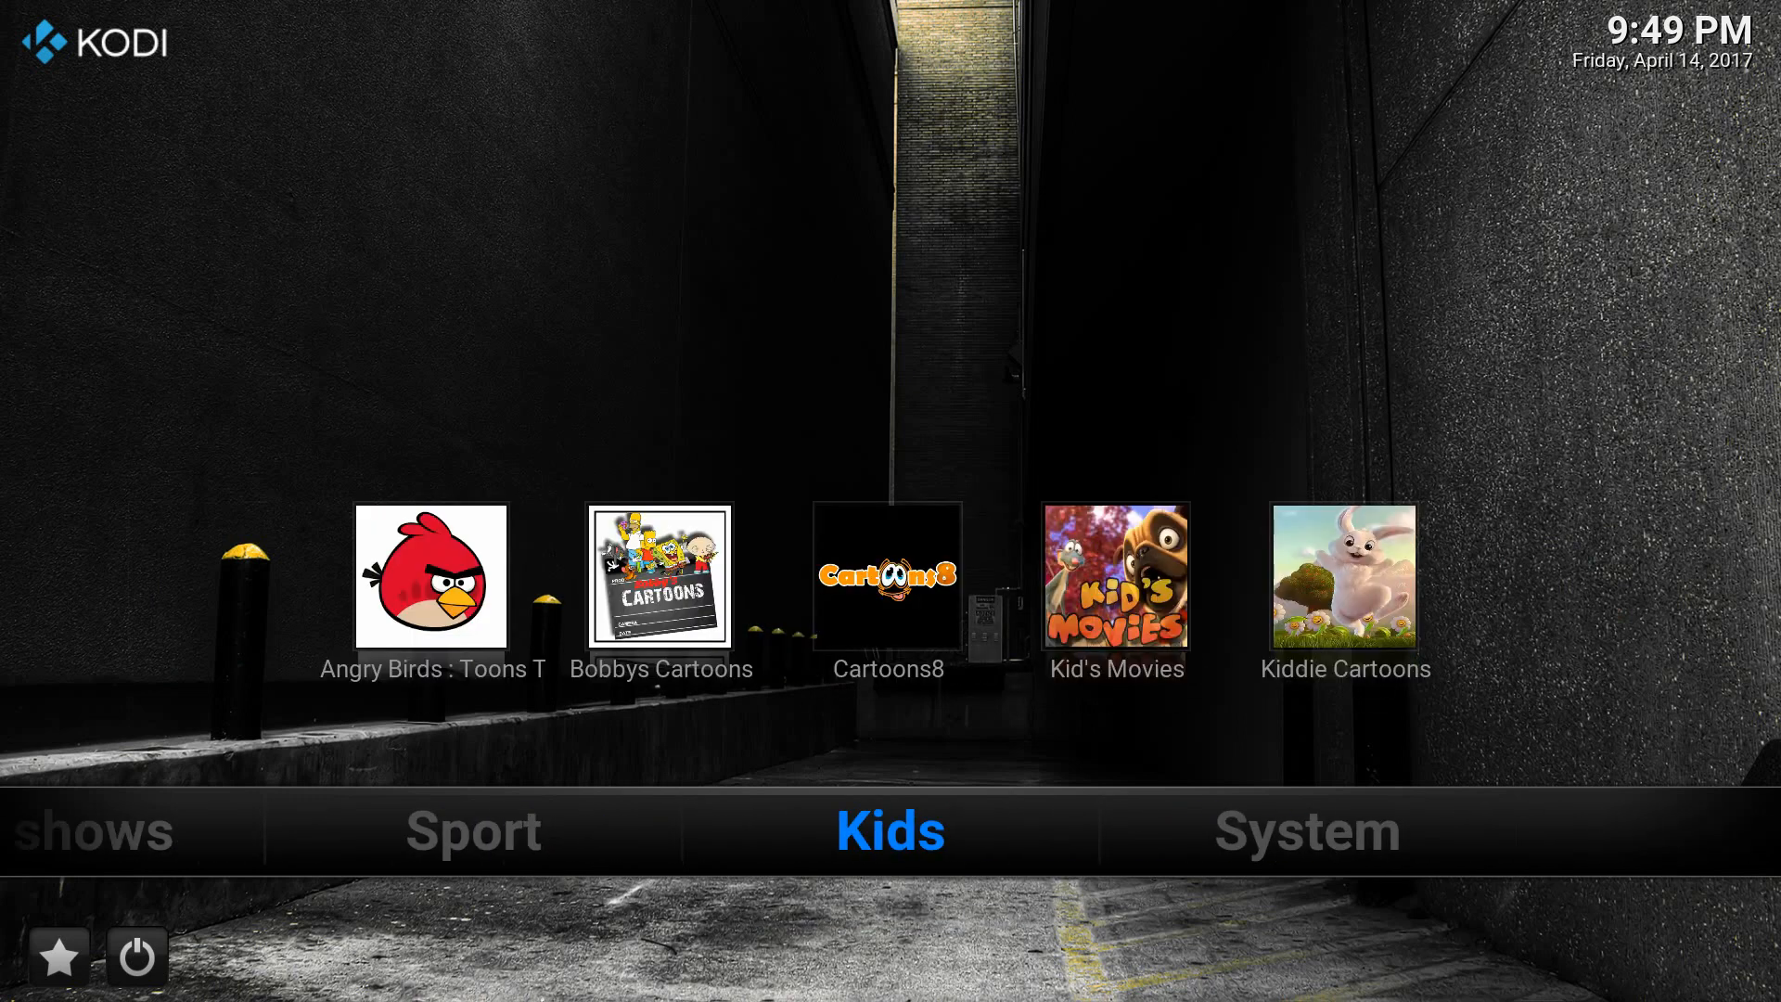
Examine the shortcuts, submenus and shared background across the home items between movies and System.
key(Left)
key(Left)
key(Left)
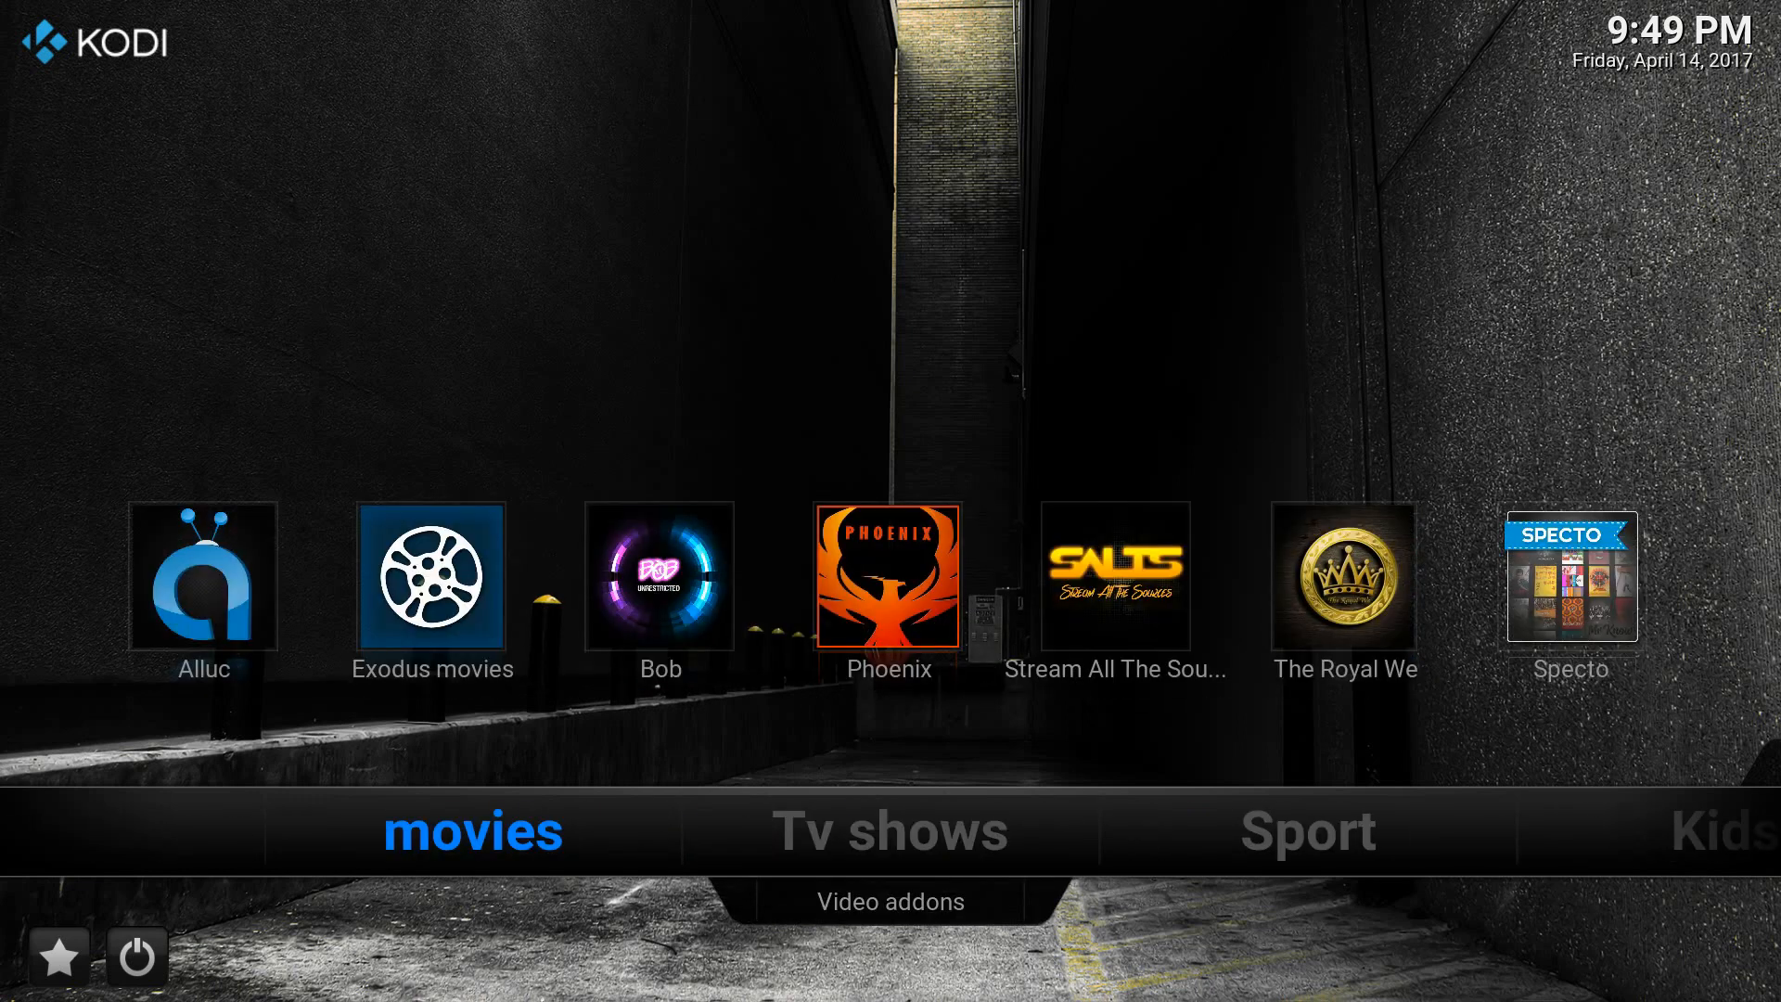
key(Right)
key(Right)
key(Right)
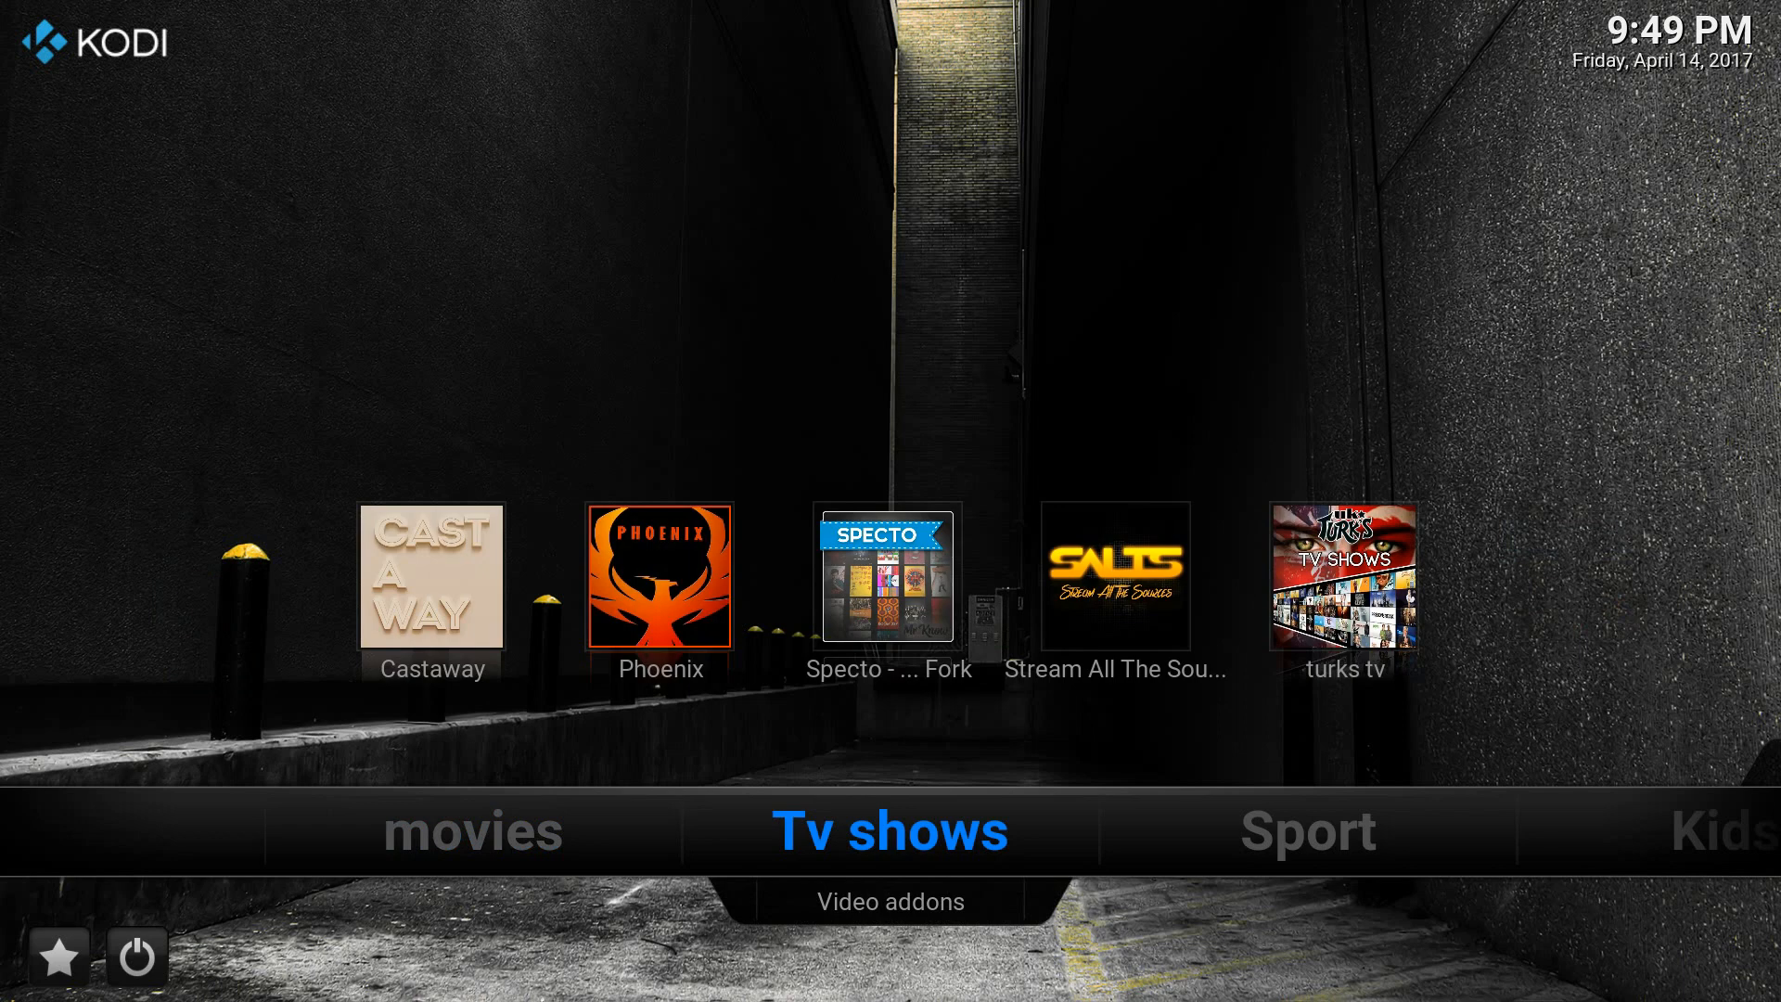
key(Right)
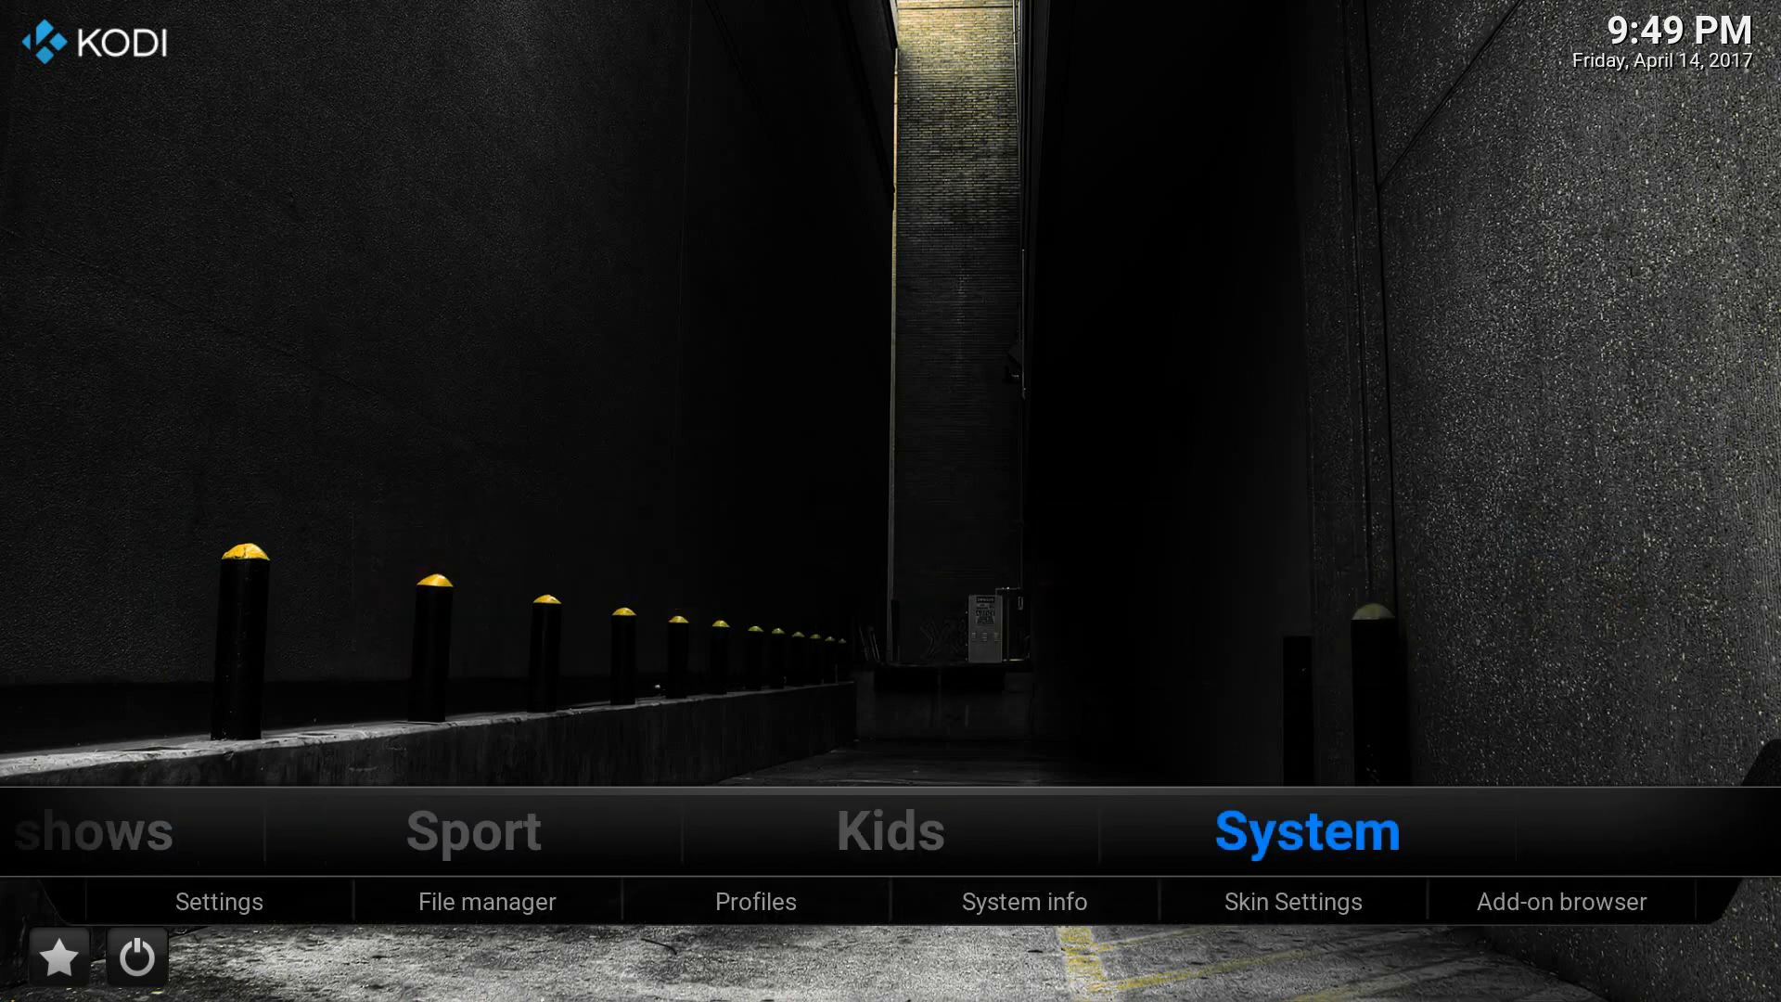
key(Left)
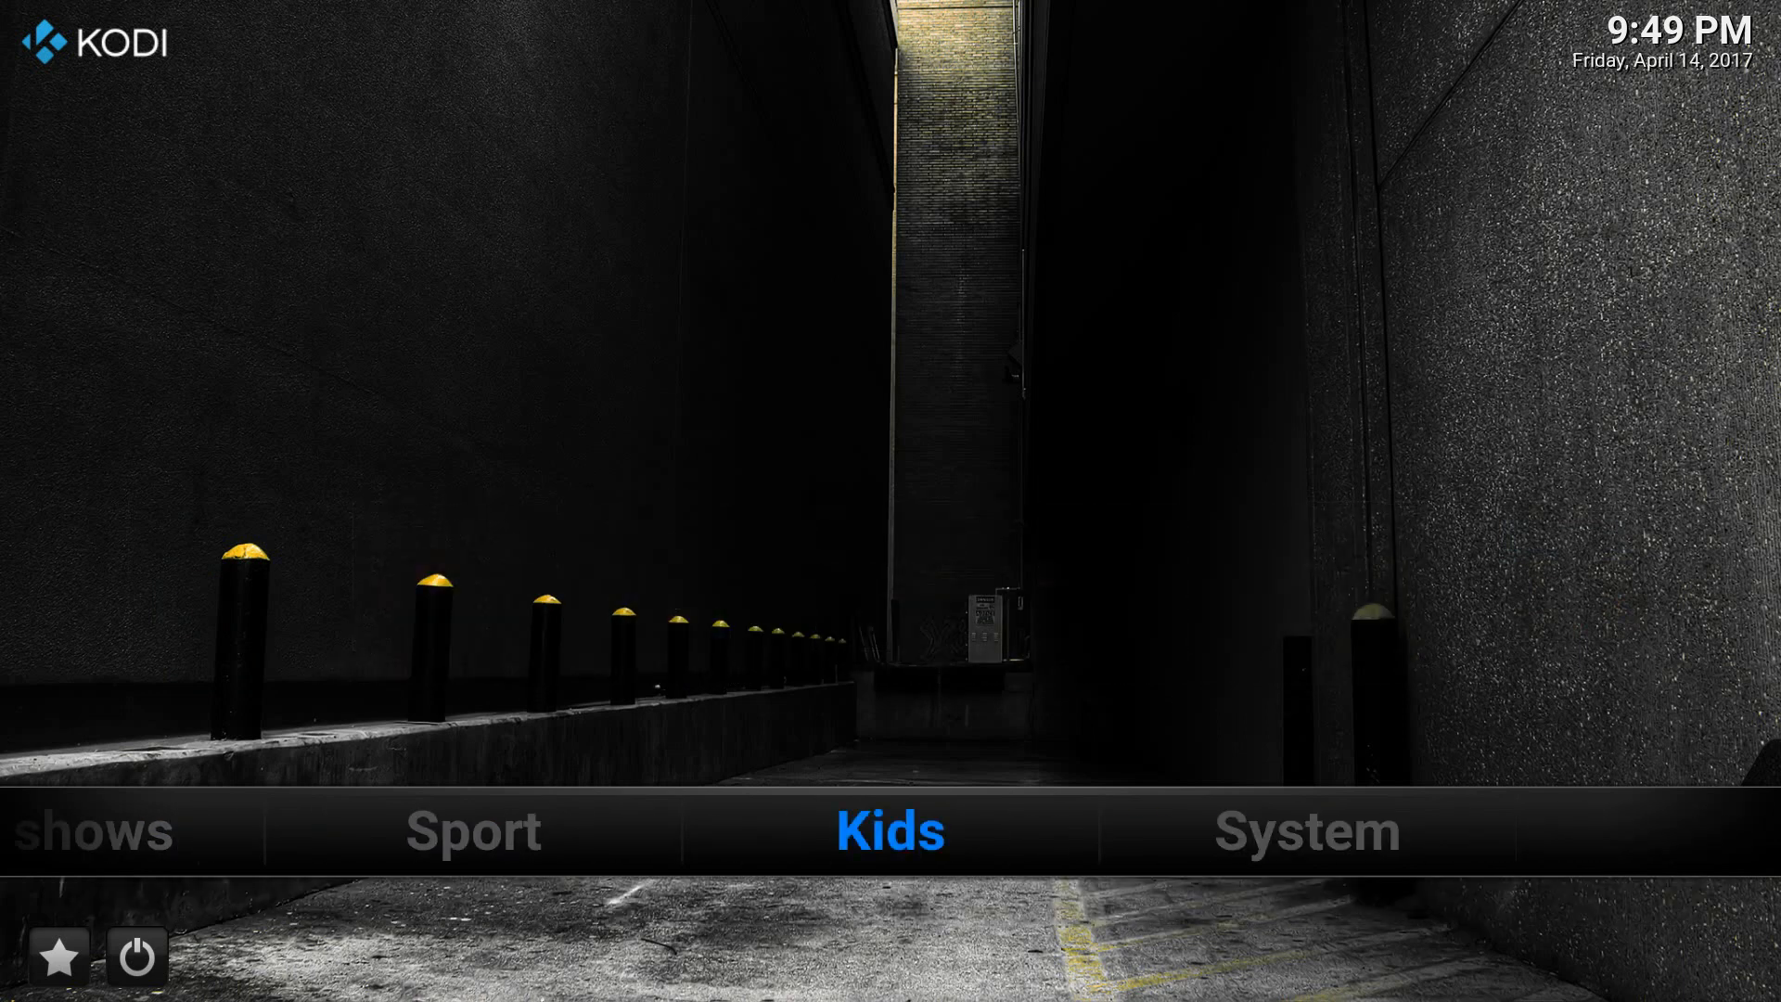
key(Left)
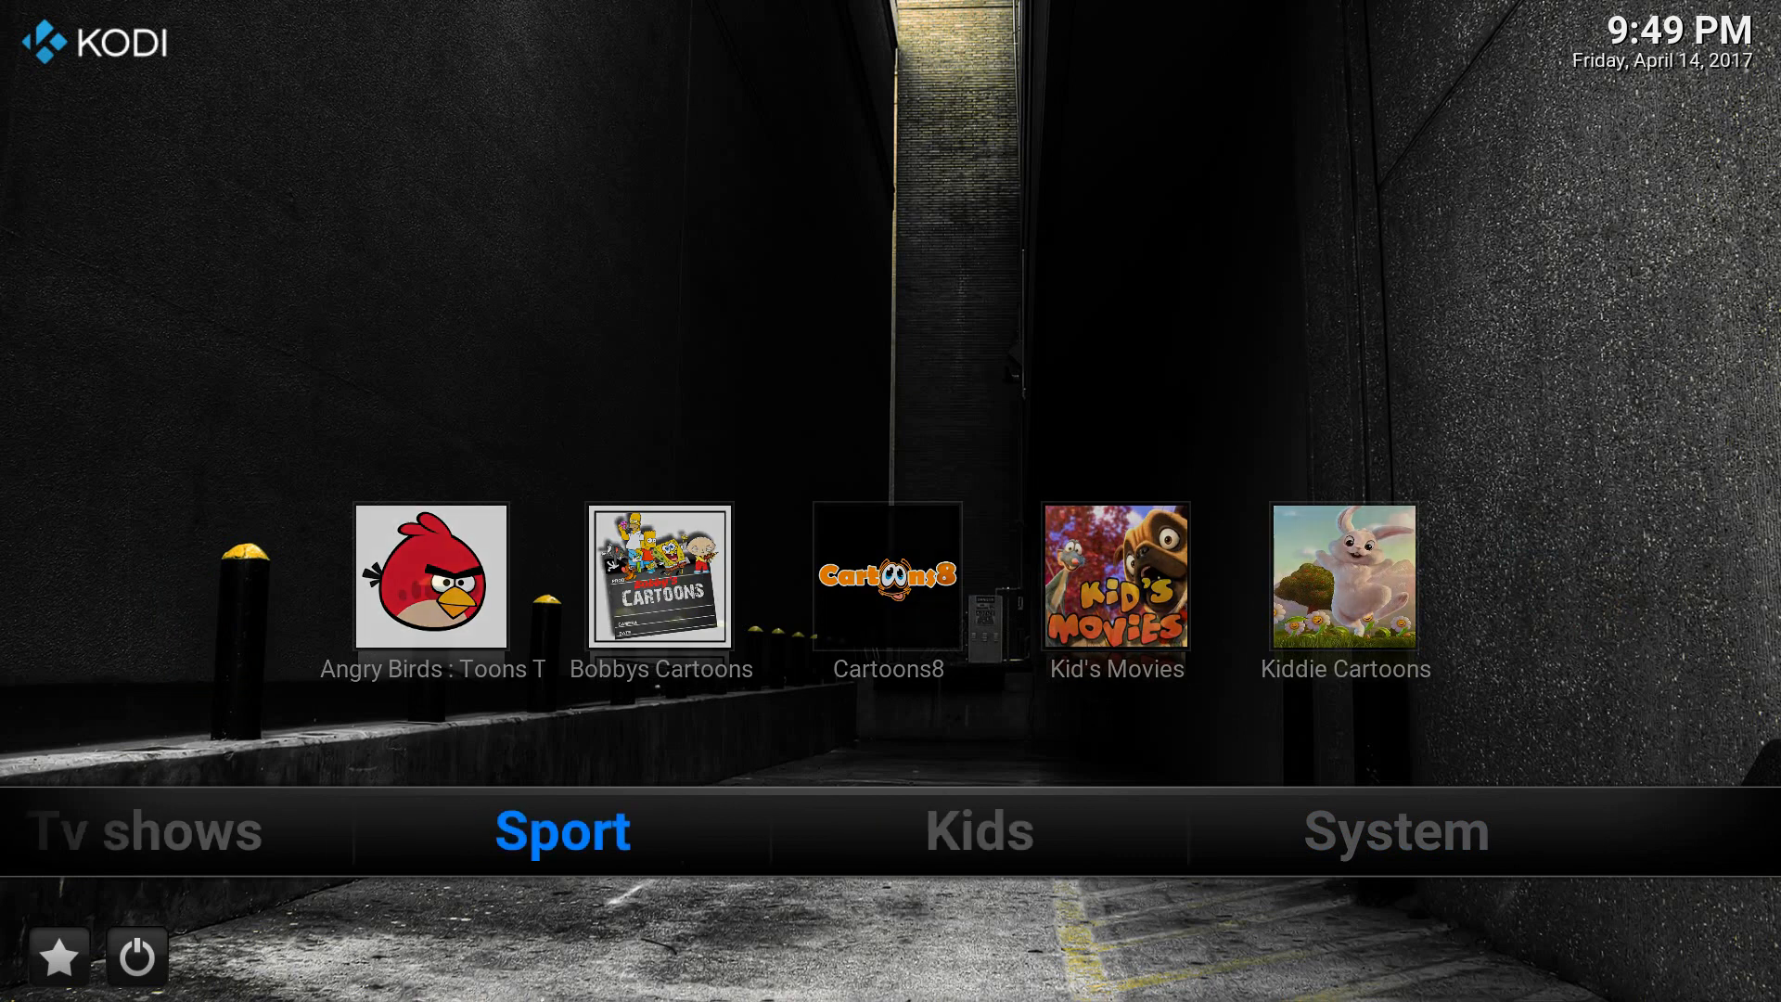
key(Left)
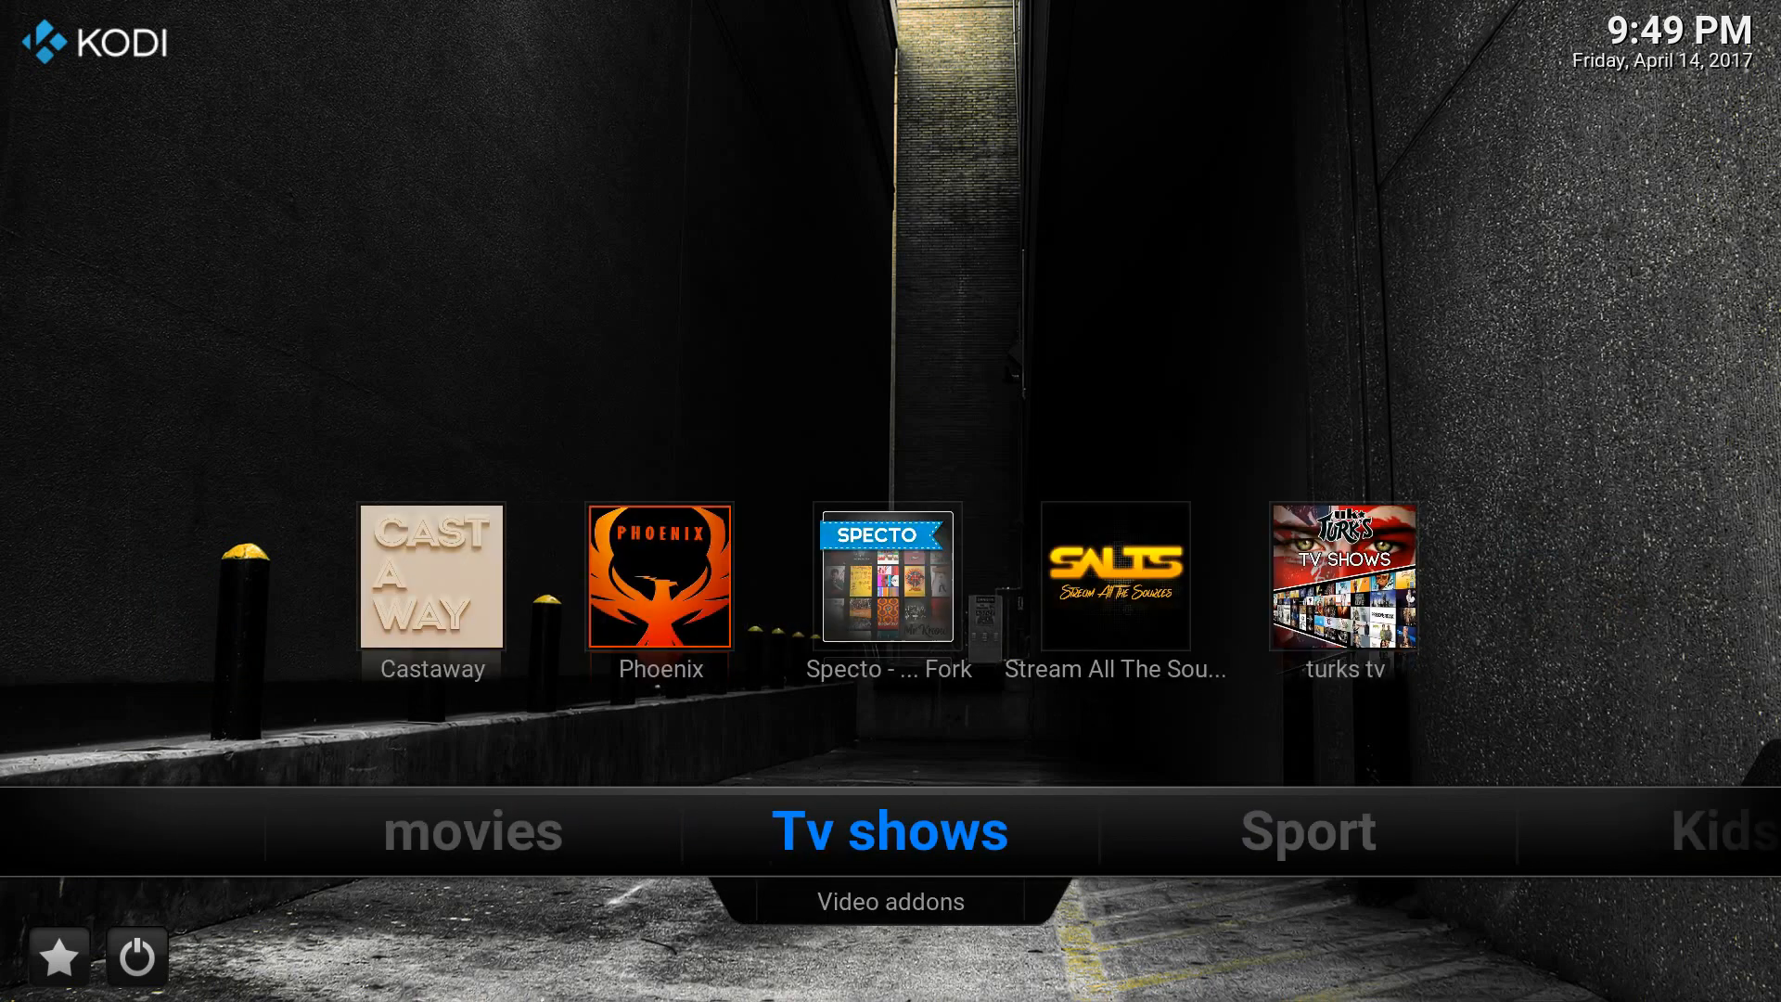
key(Left)
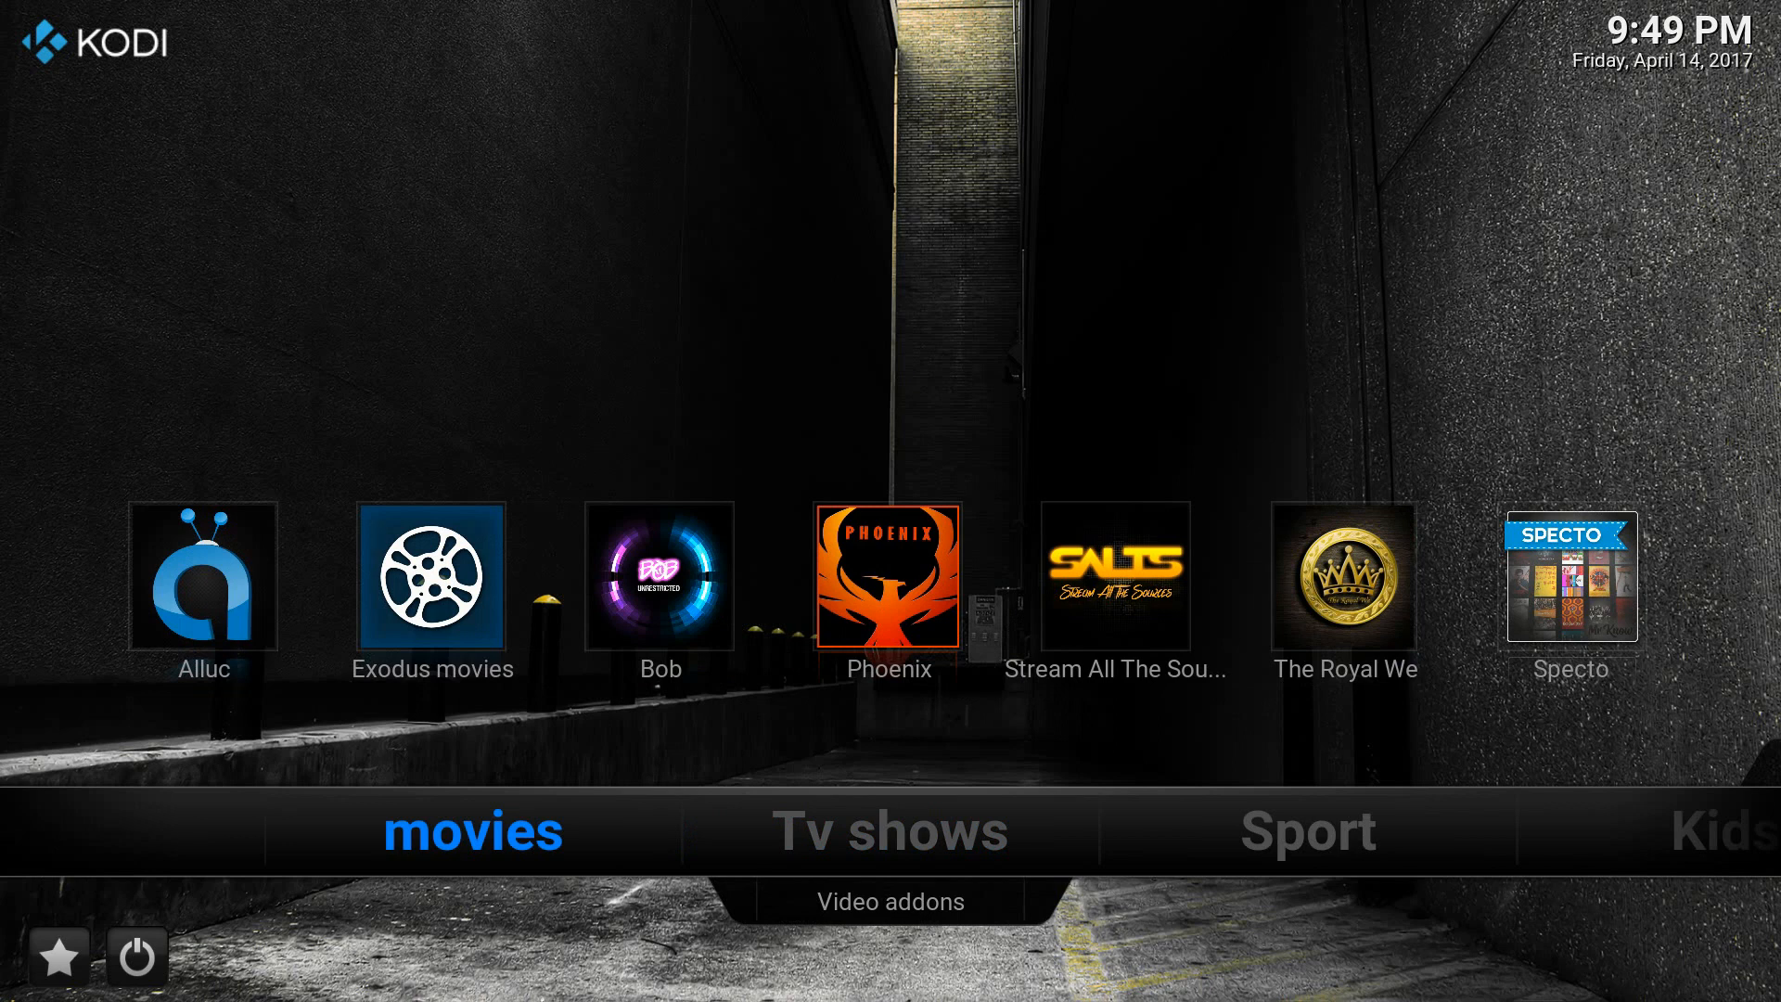
Open the Skin Settings from the System item's submenu.
key(Right)
key(Right)
key(Right)
key(Right)
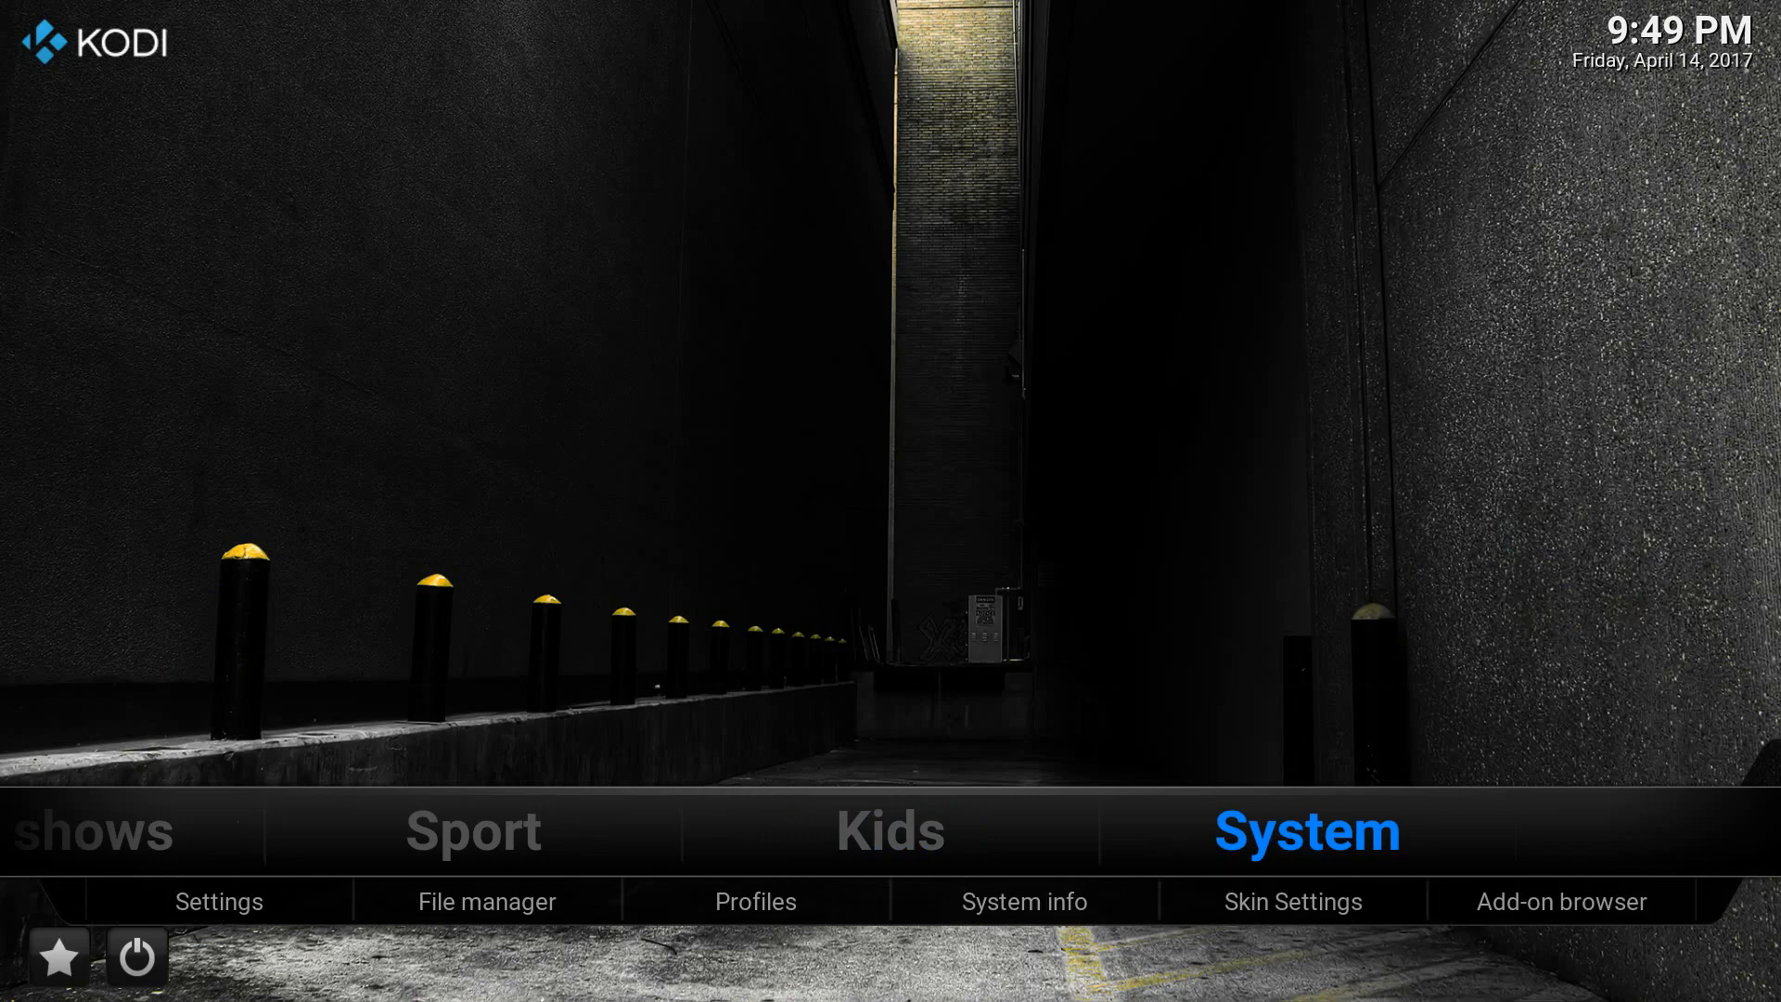
key(Down)
key(Return)
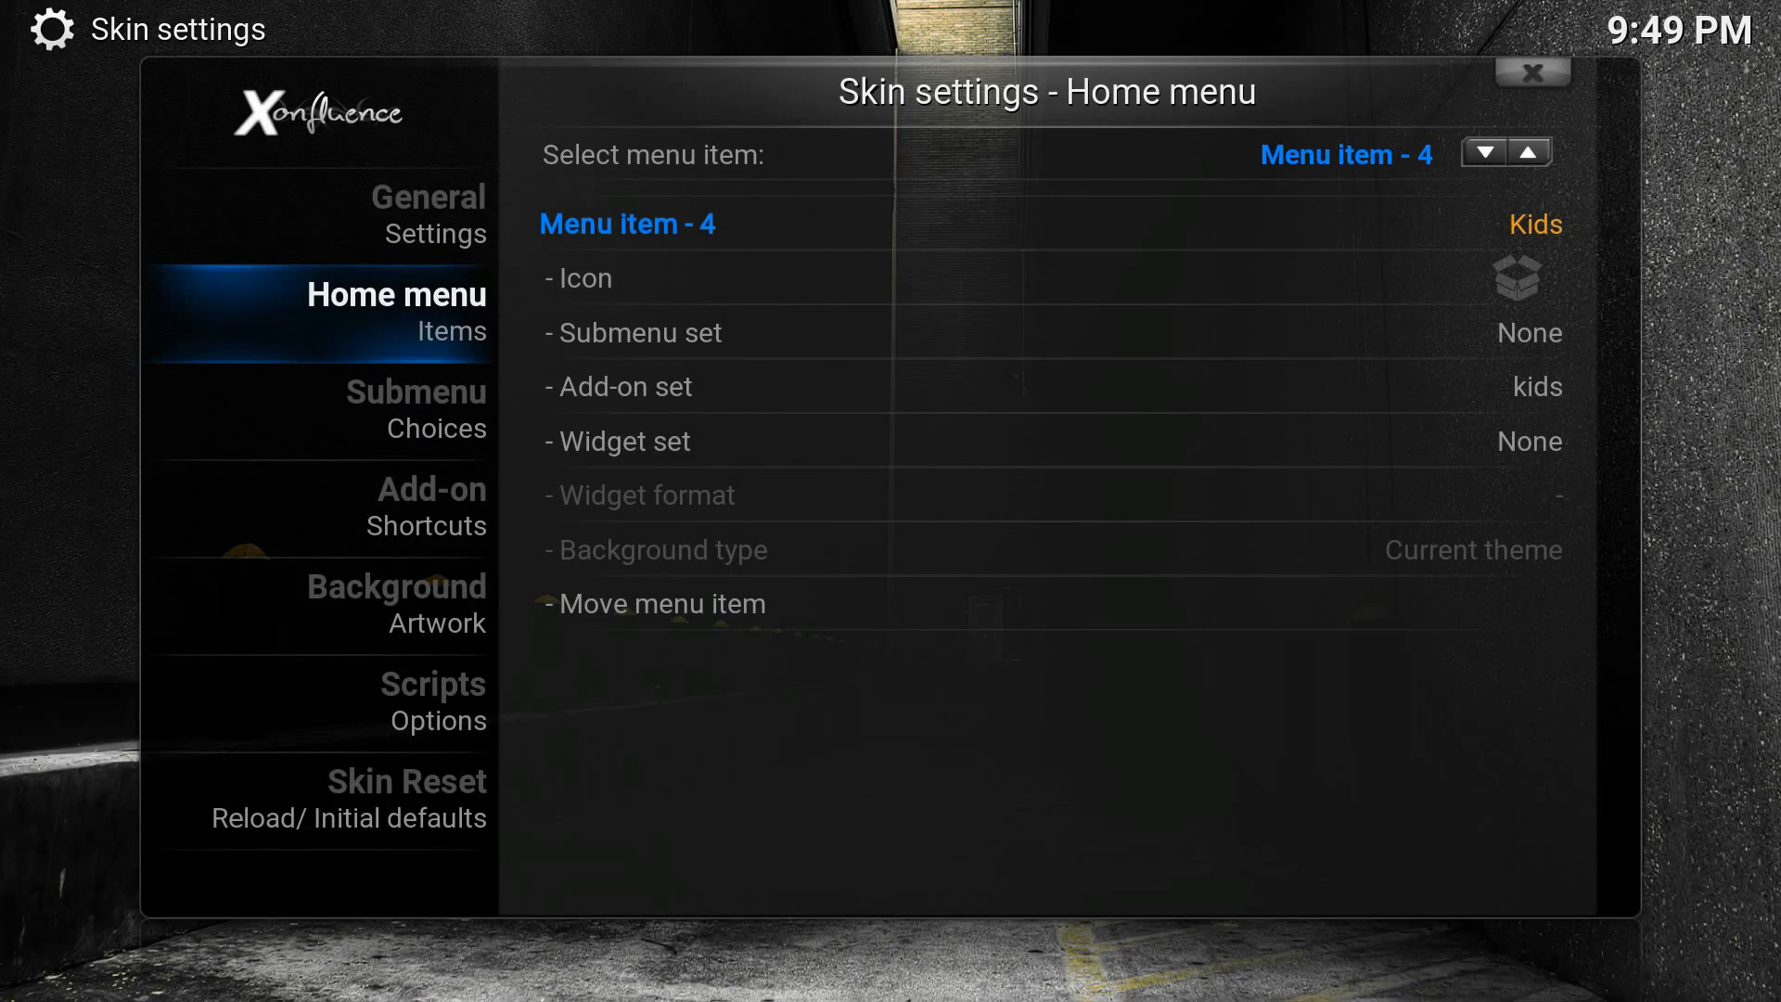
Disable the single global background in the Global skin options of the General settings.
key(Up)
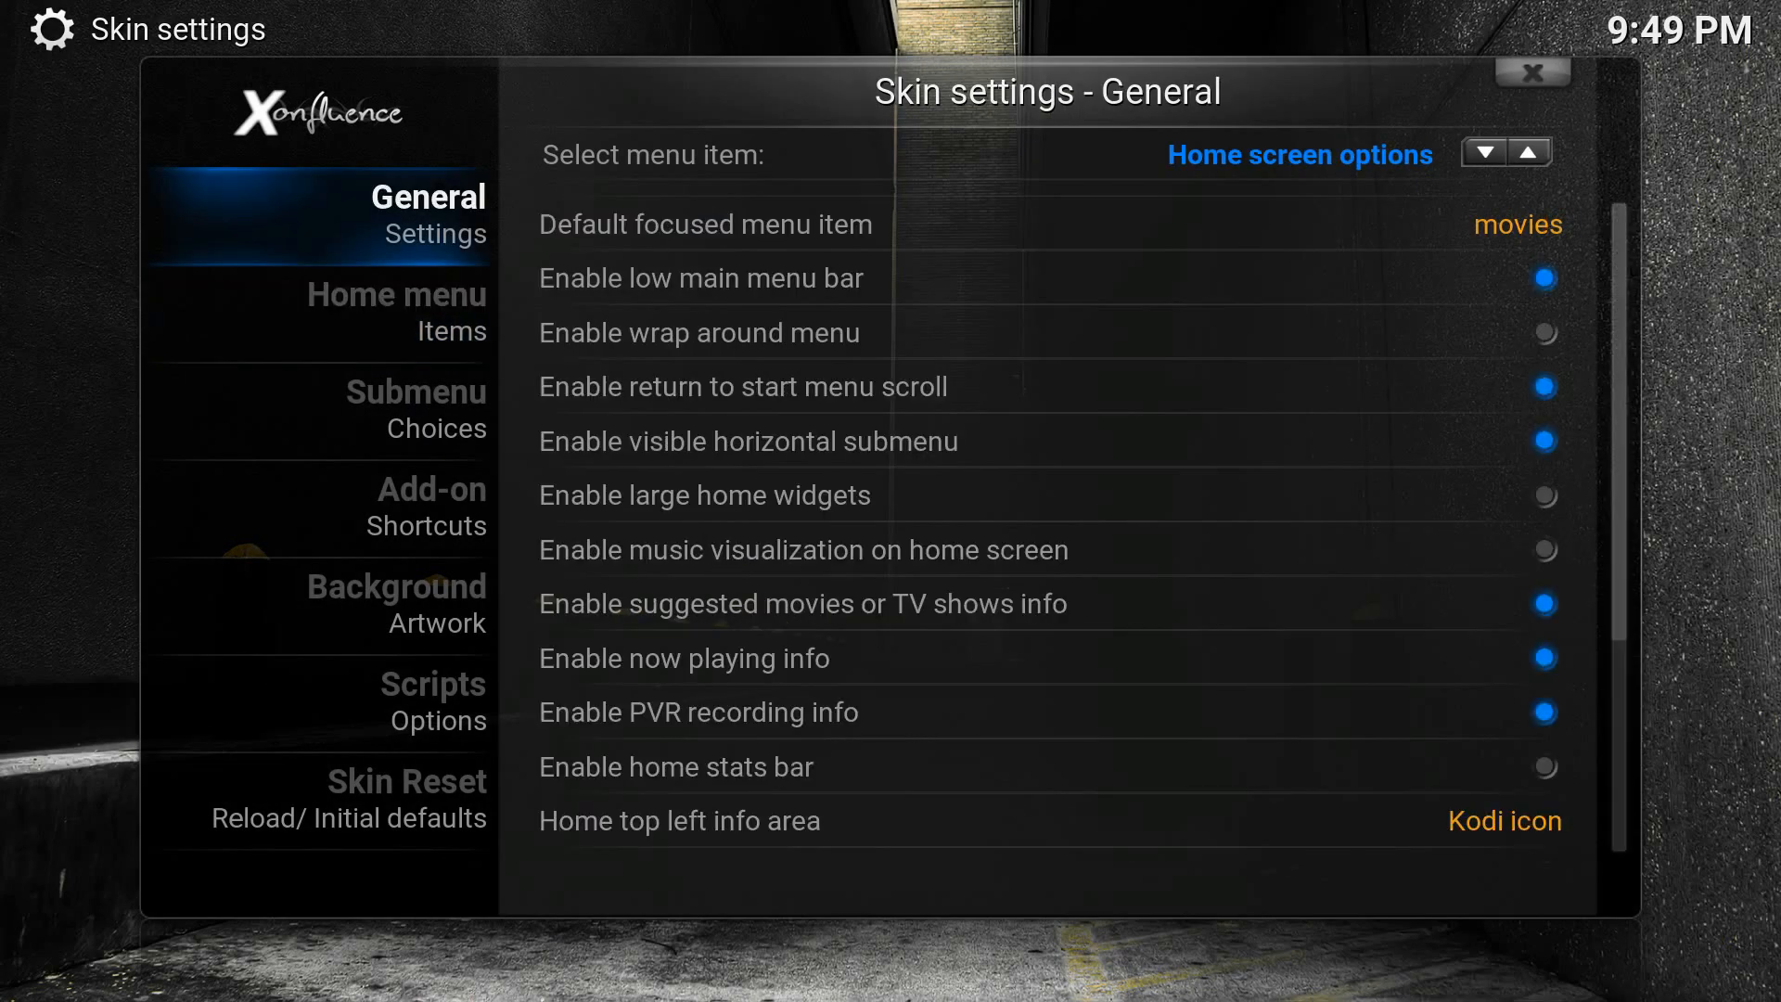
key(Right)
key(Right)
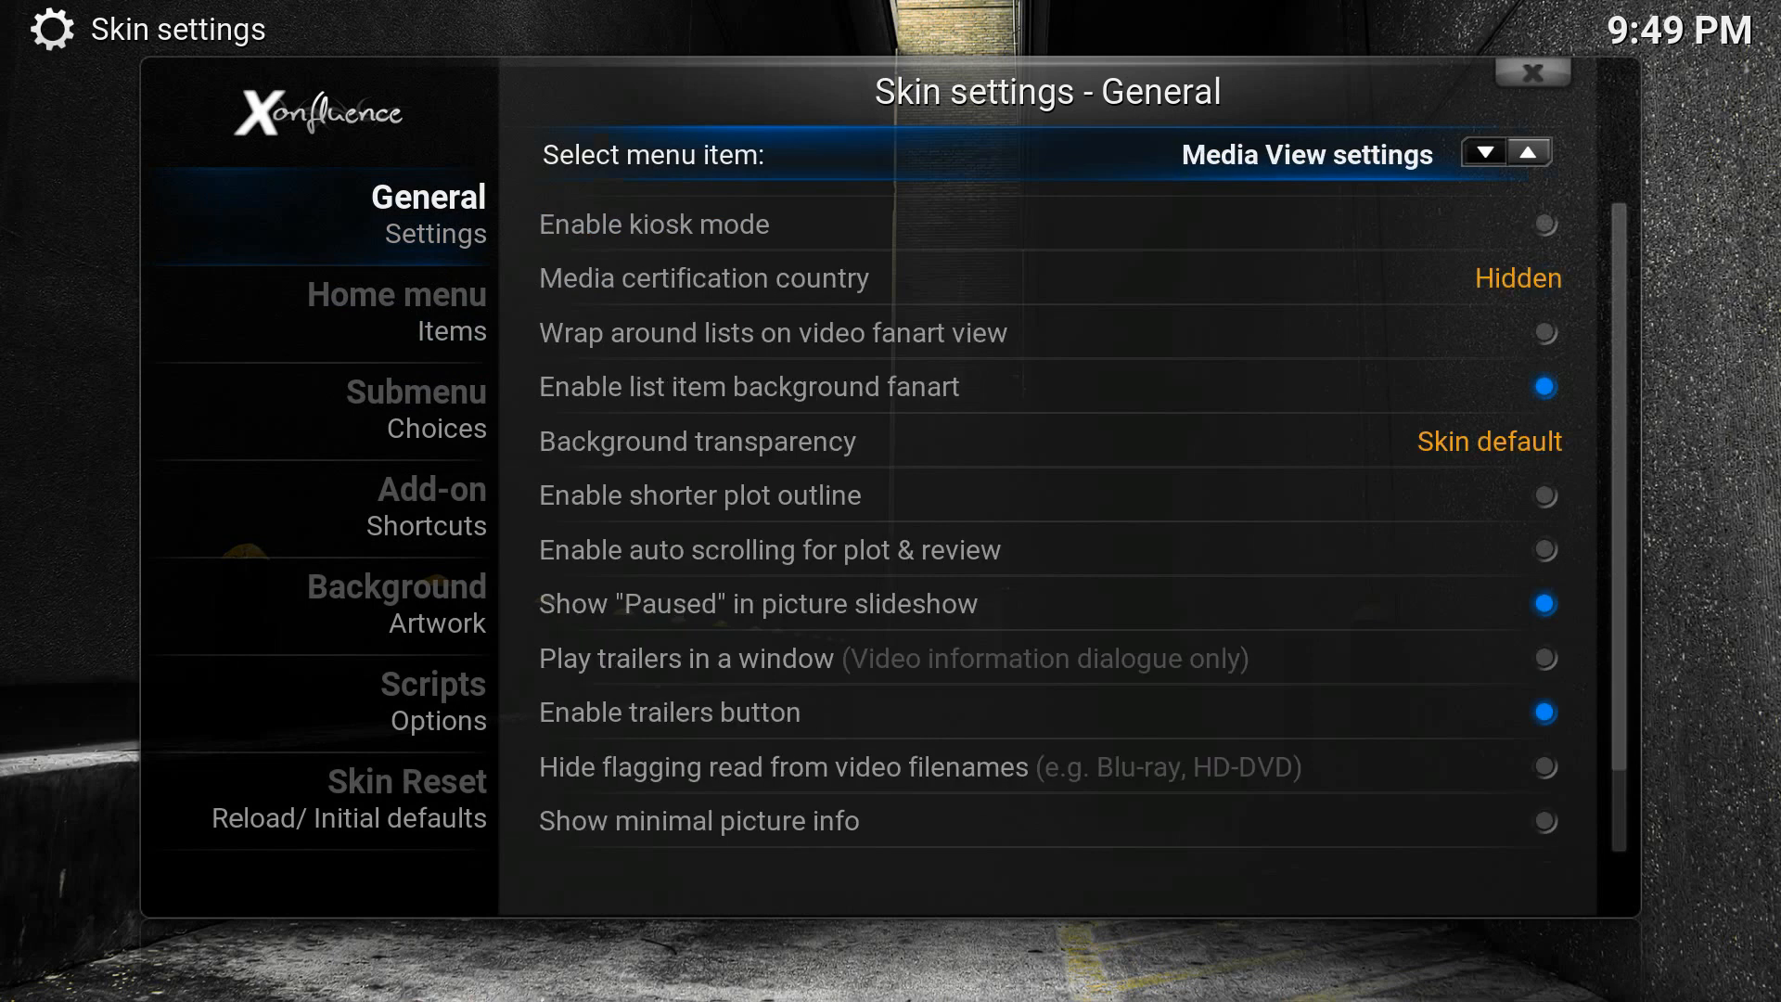
key(Right)
key(Right)
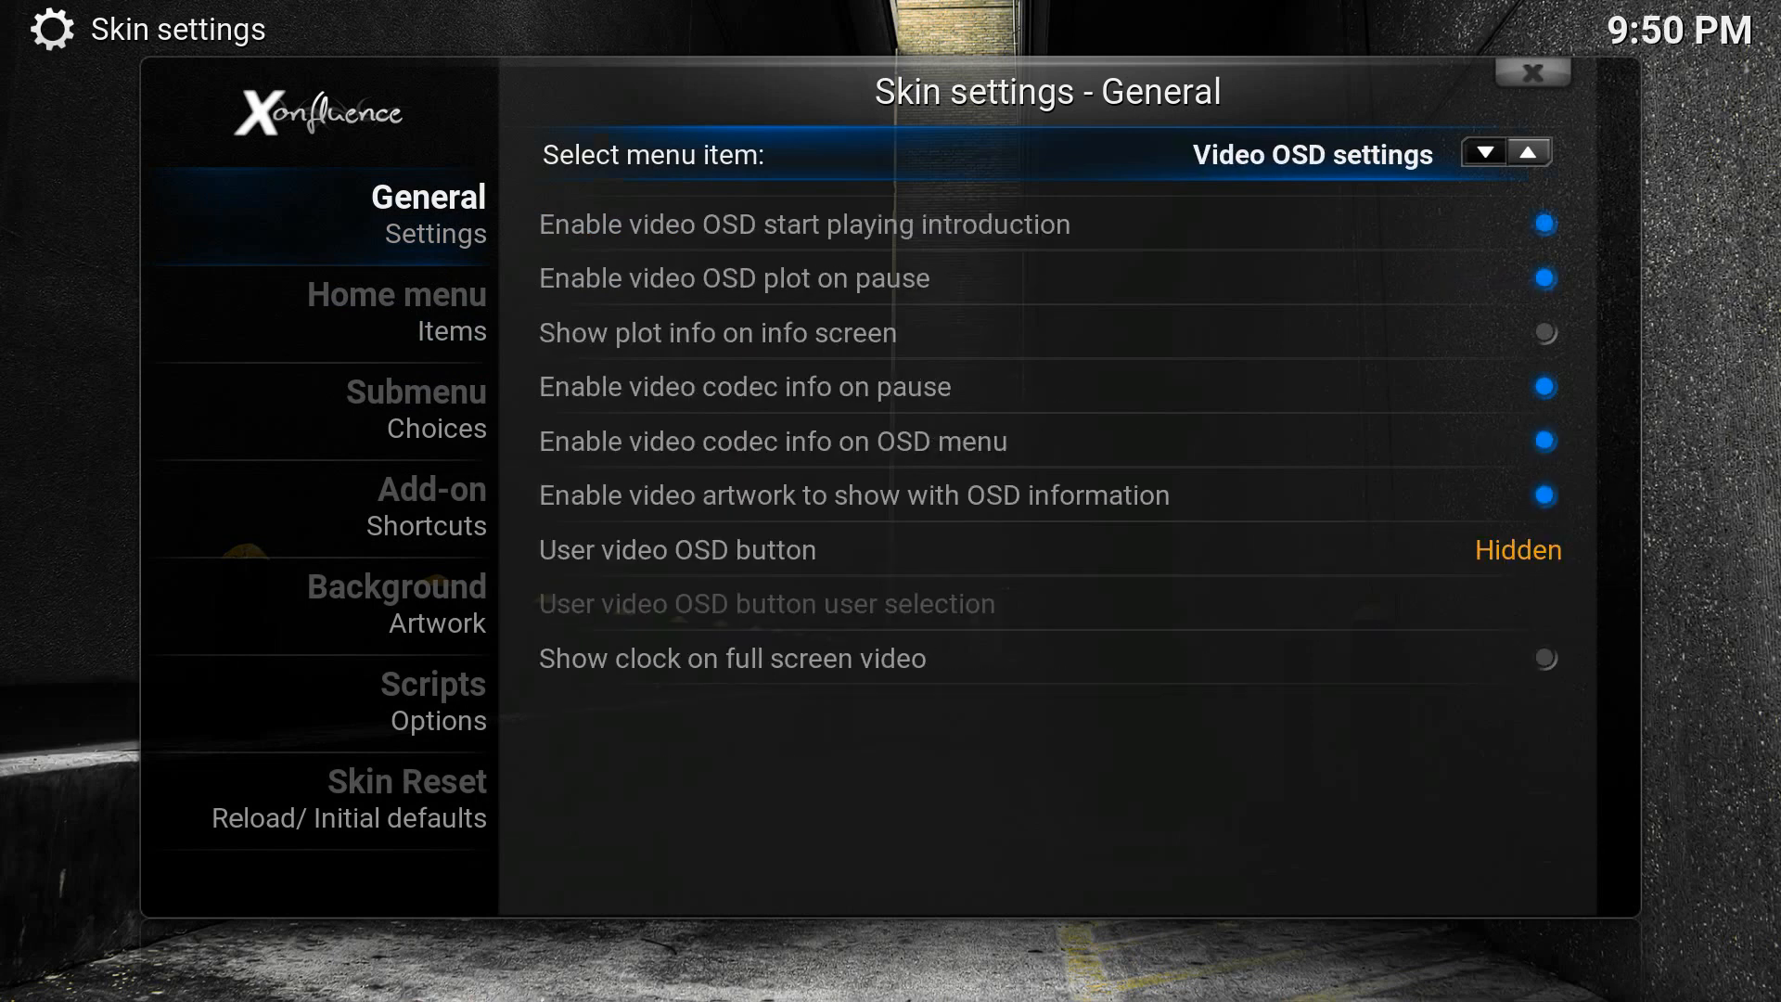
key(Right)
key(Right)
key(Down)
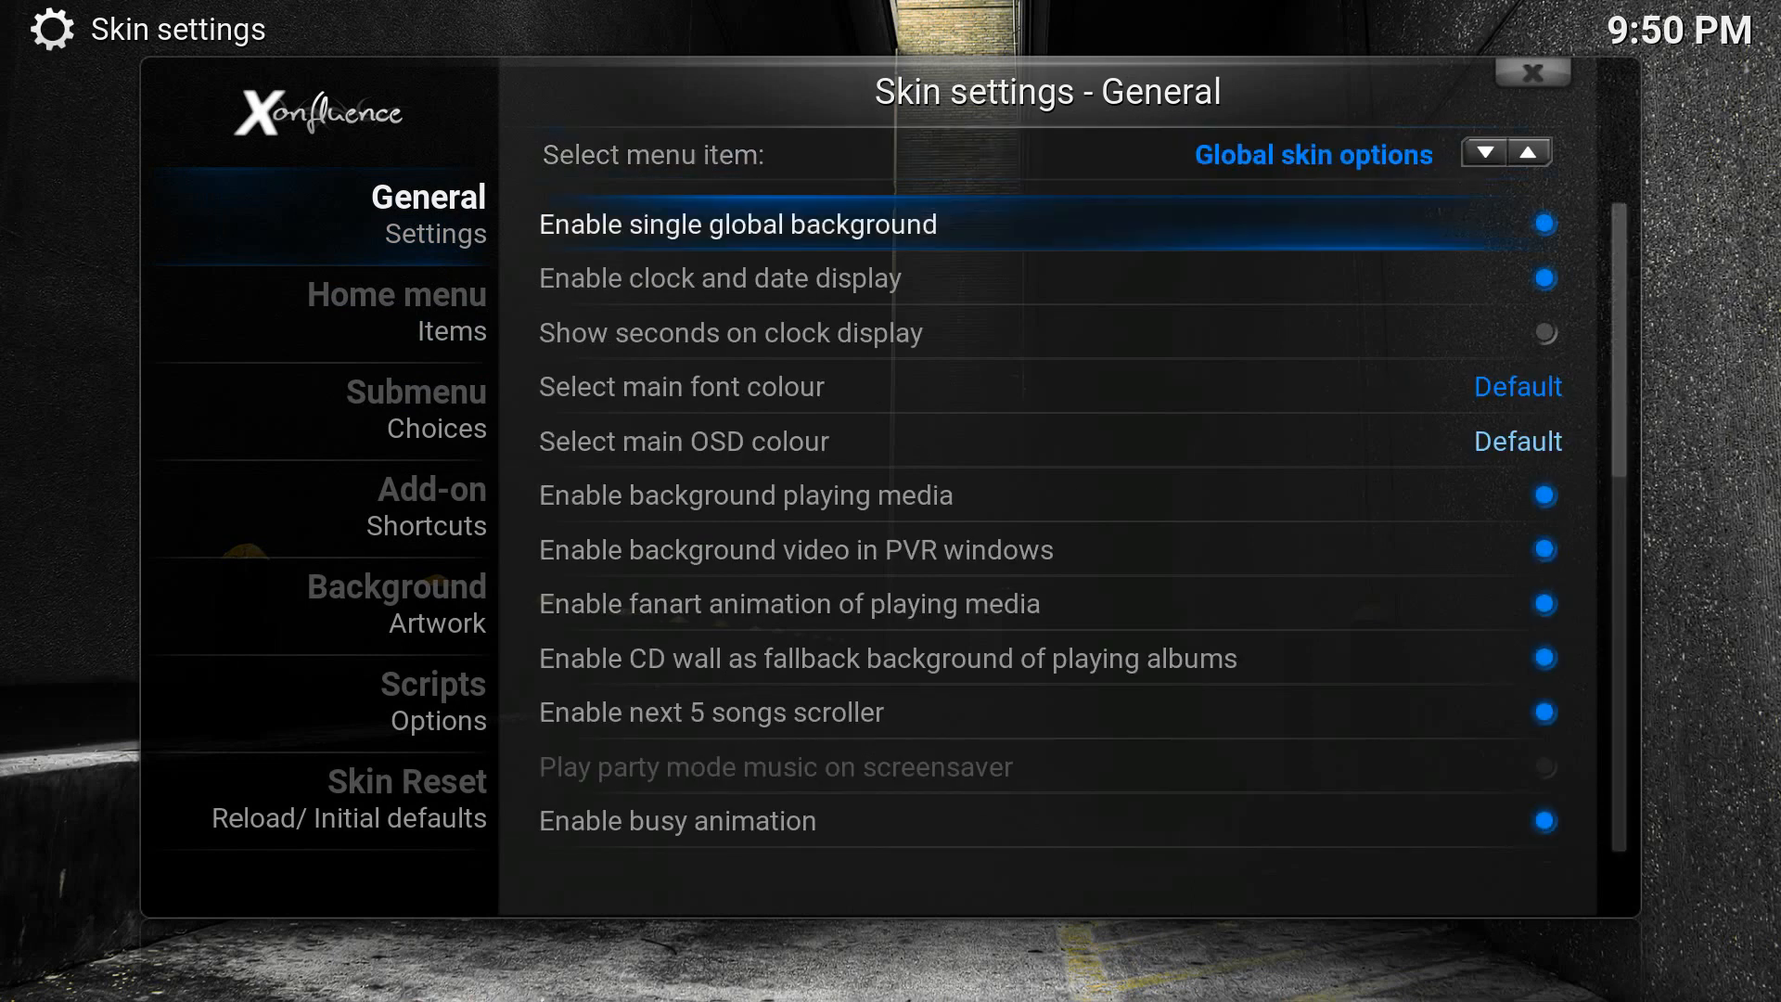
key(Up)
key(Down)
key(Return)
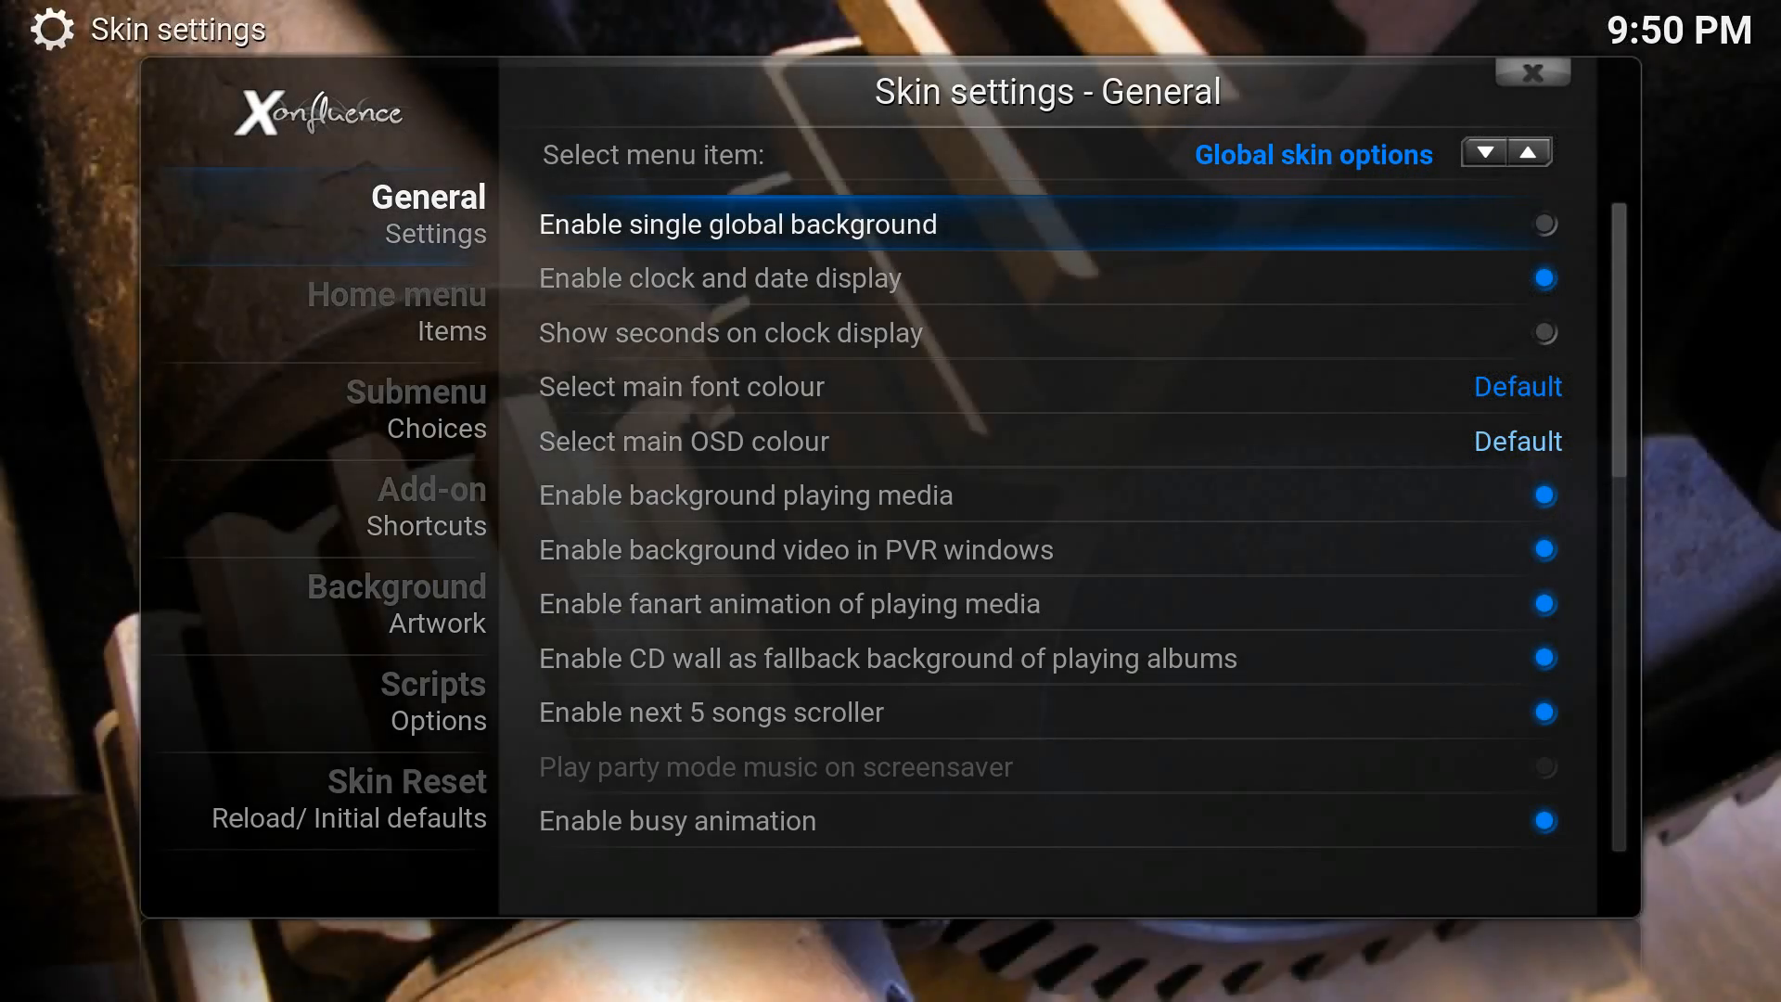
Go to the Background artwork settings and select the Background path setting.
key(Left)
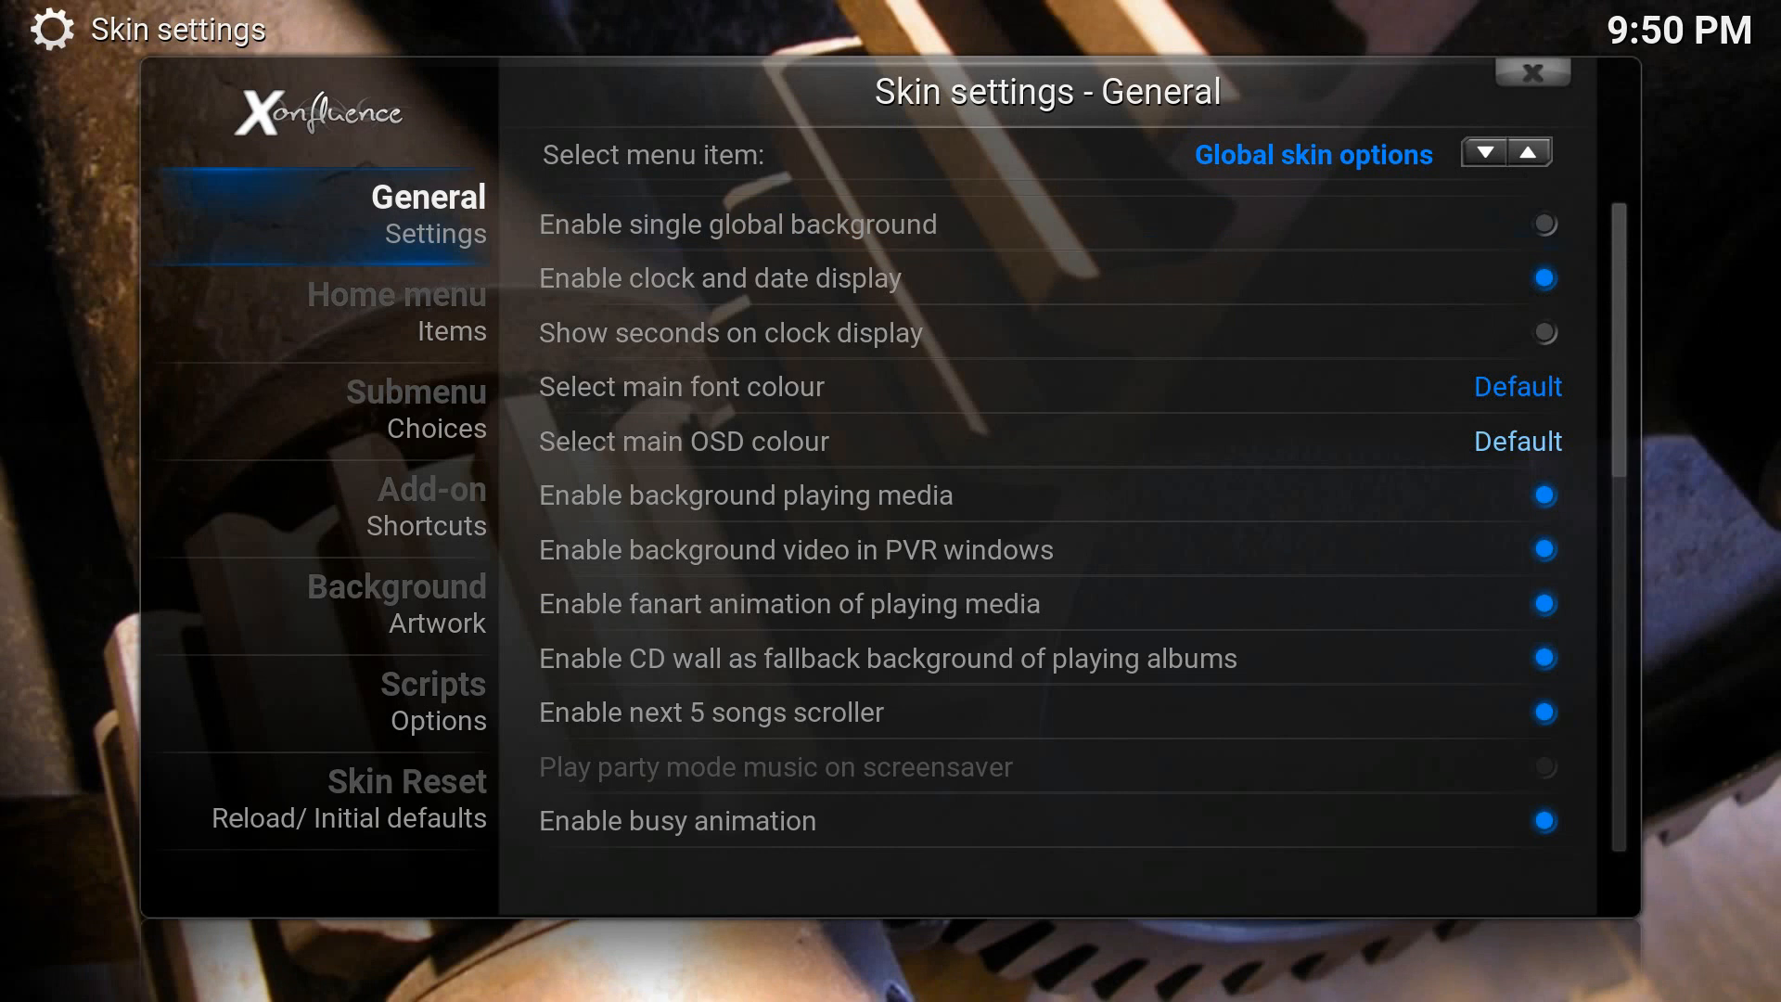
key(Down)
key(Down)
key(Down)
key(Down)
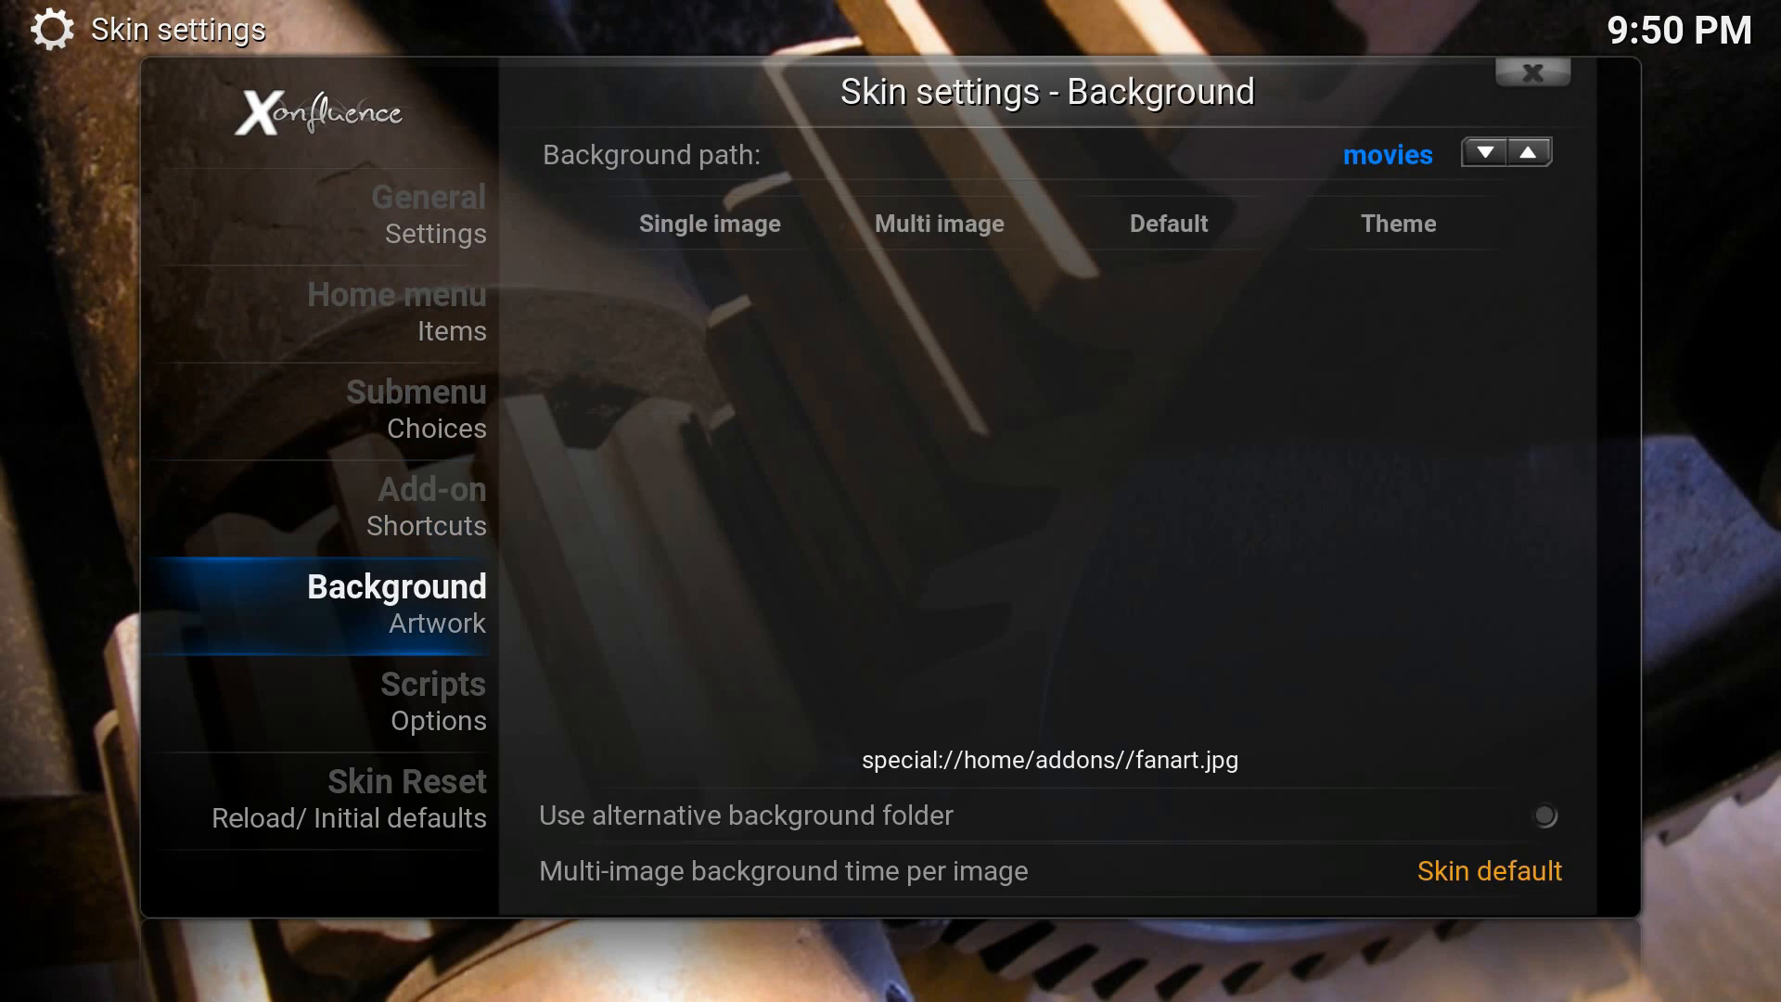
key(Right)
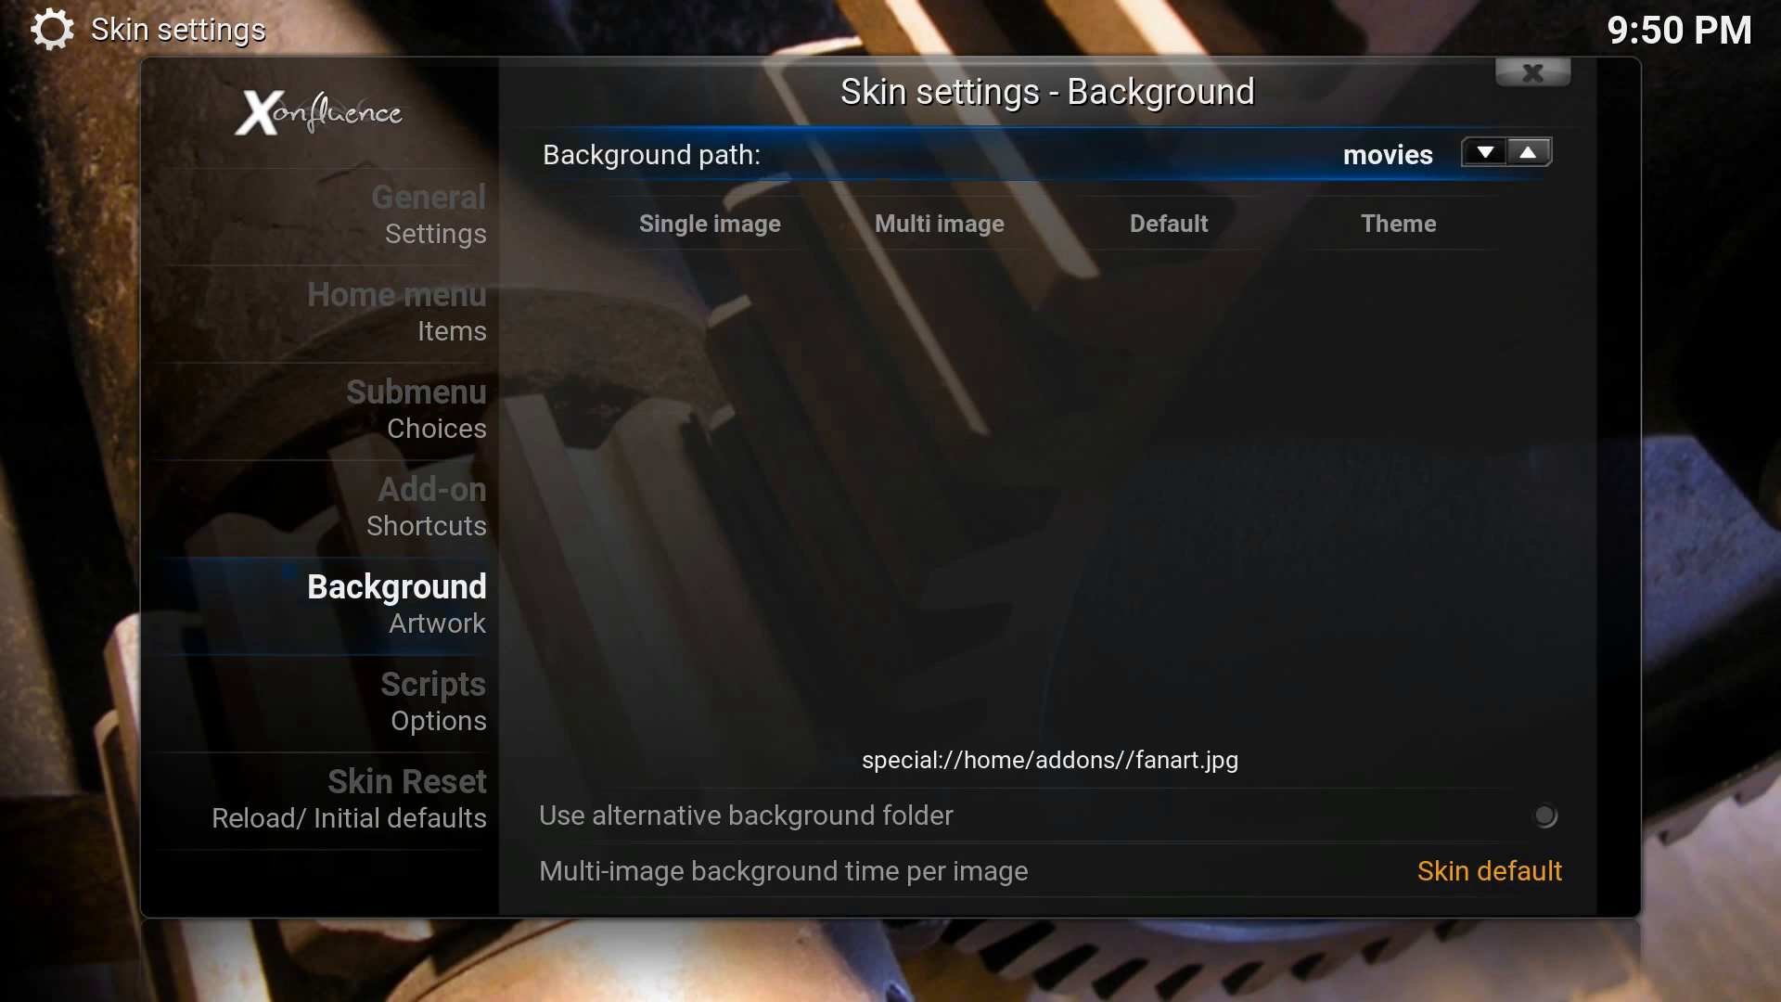
Check the background assigned to each Background path from movies through System and return to movies.
key(Right)
key(Right)
key(Right)
key(Right)
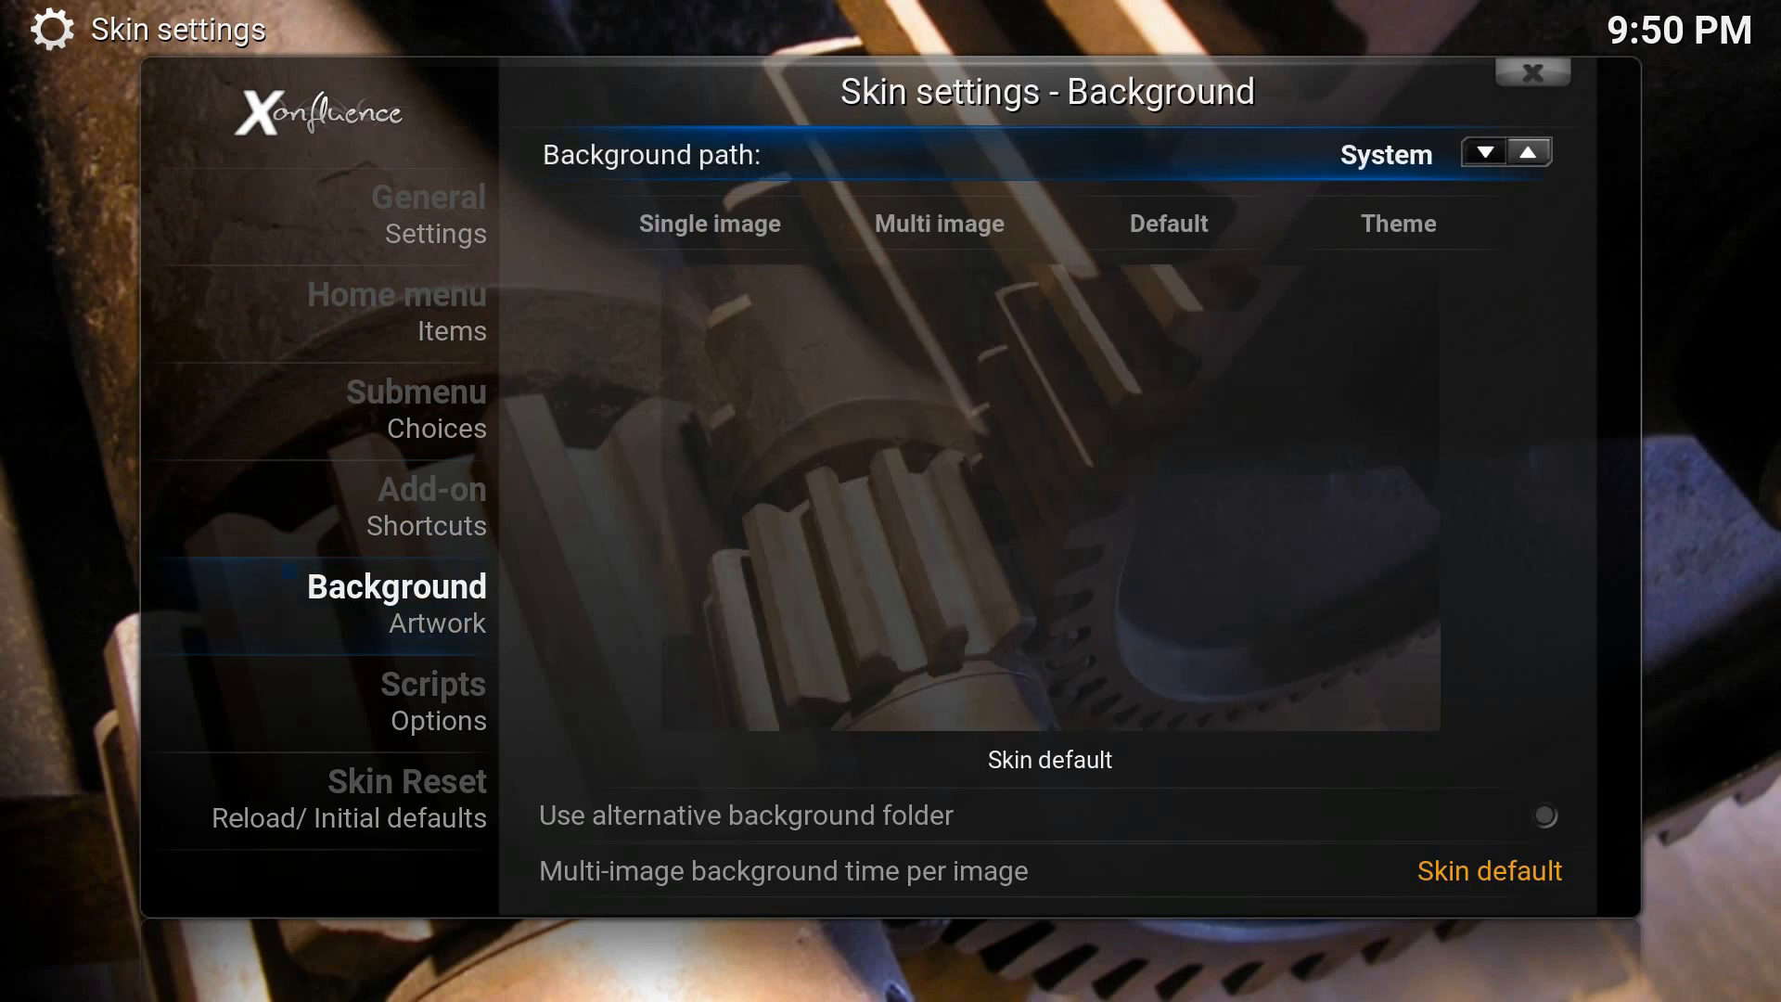
key(Right)
key(Left)
key(Left)
key(Left)
key(Left)
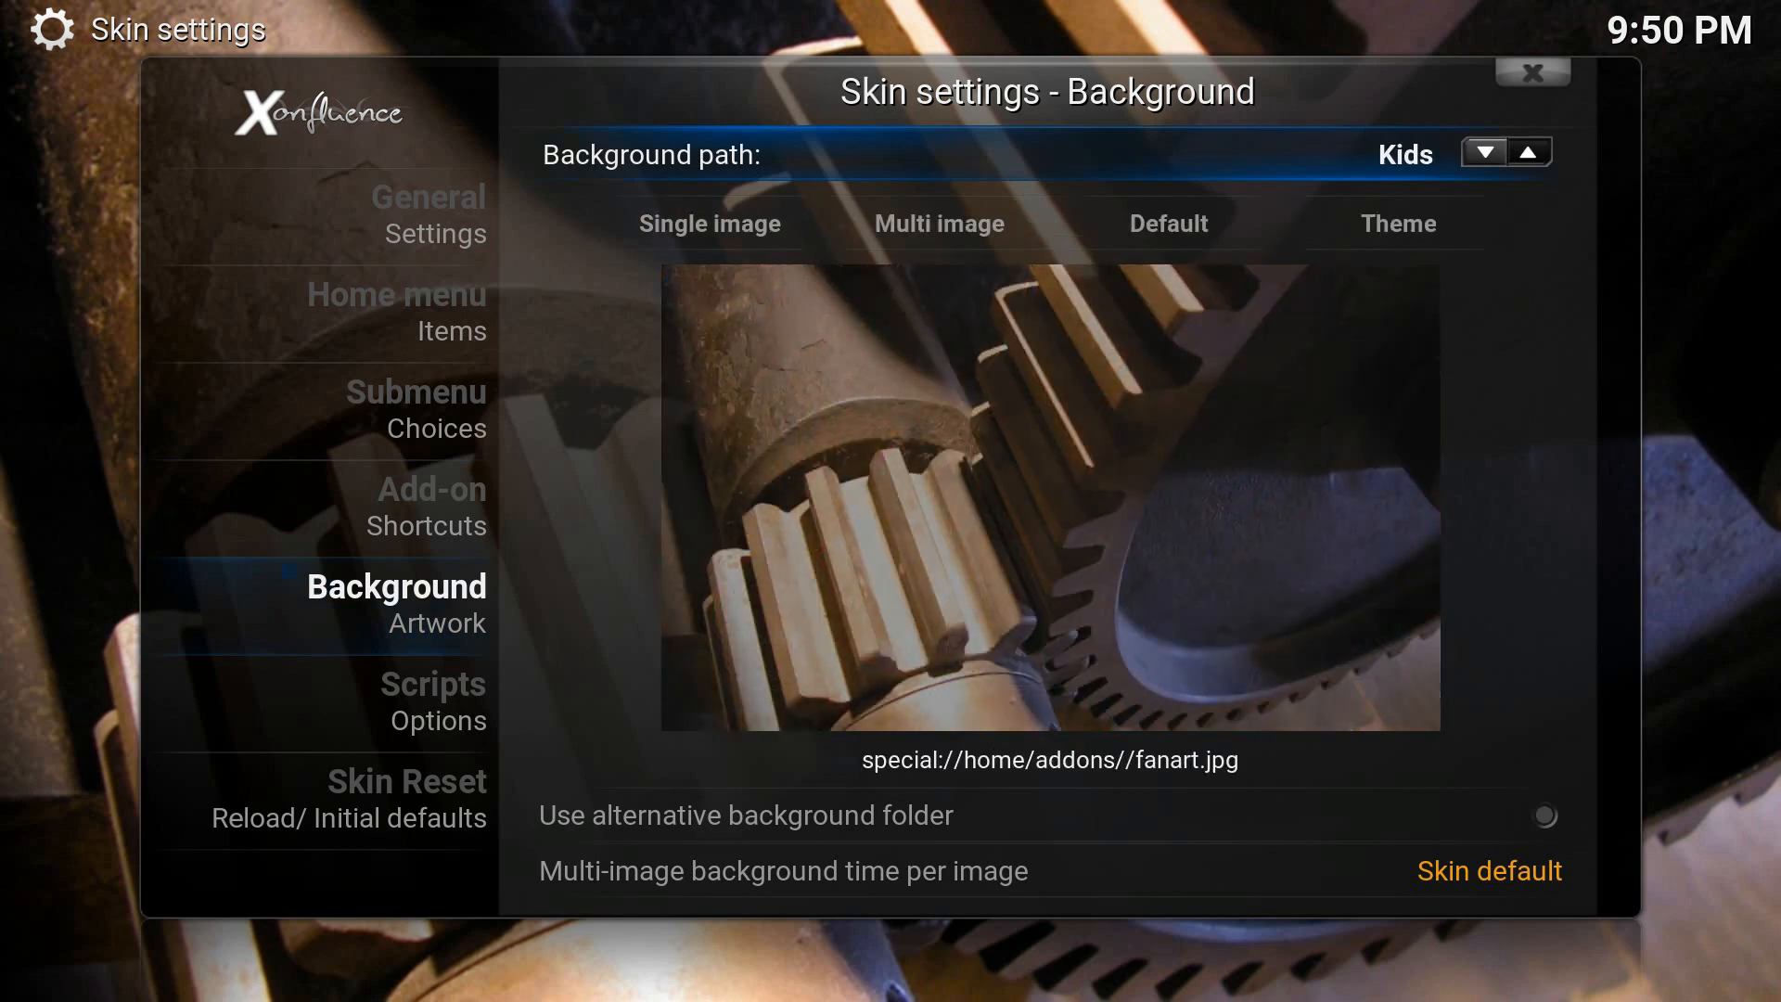
key(Left)
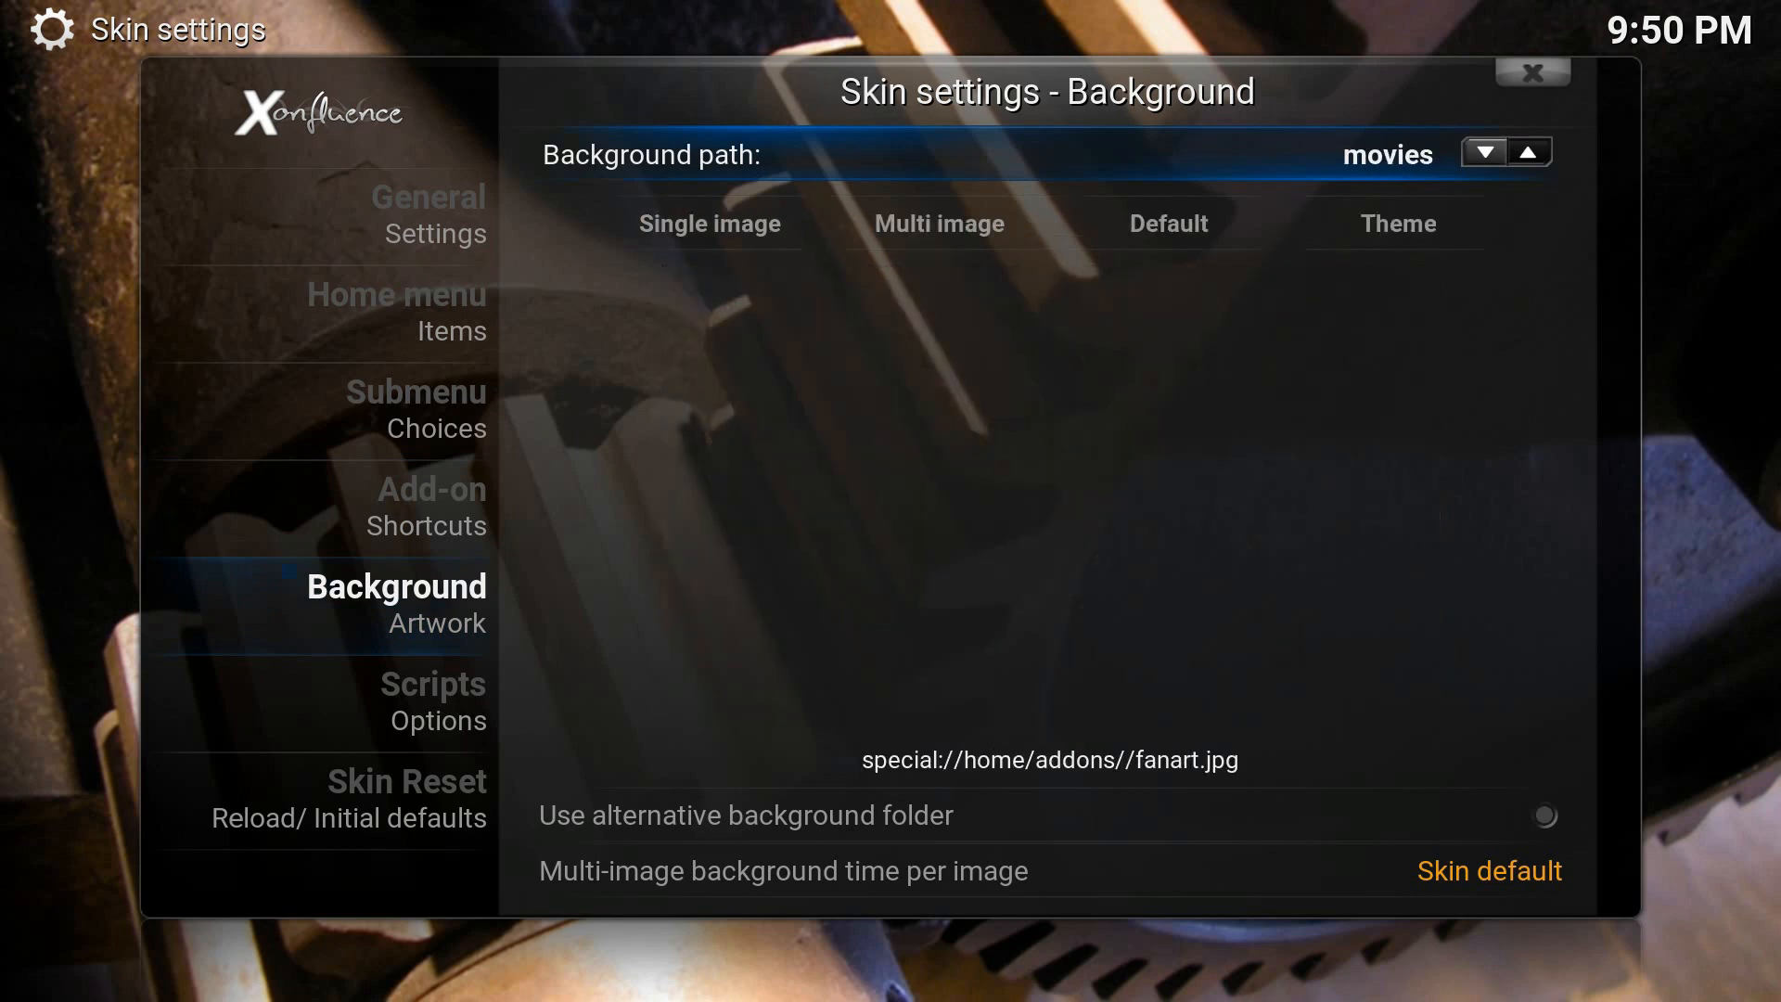
Browse for a single image for the movies background and look through the skin's own background images.
key(Down)
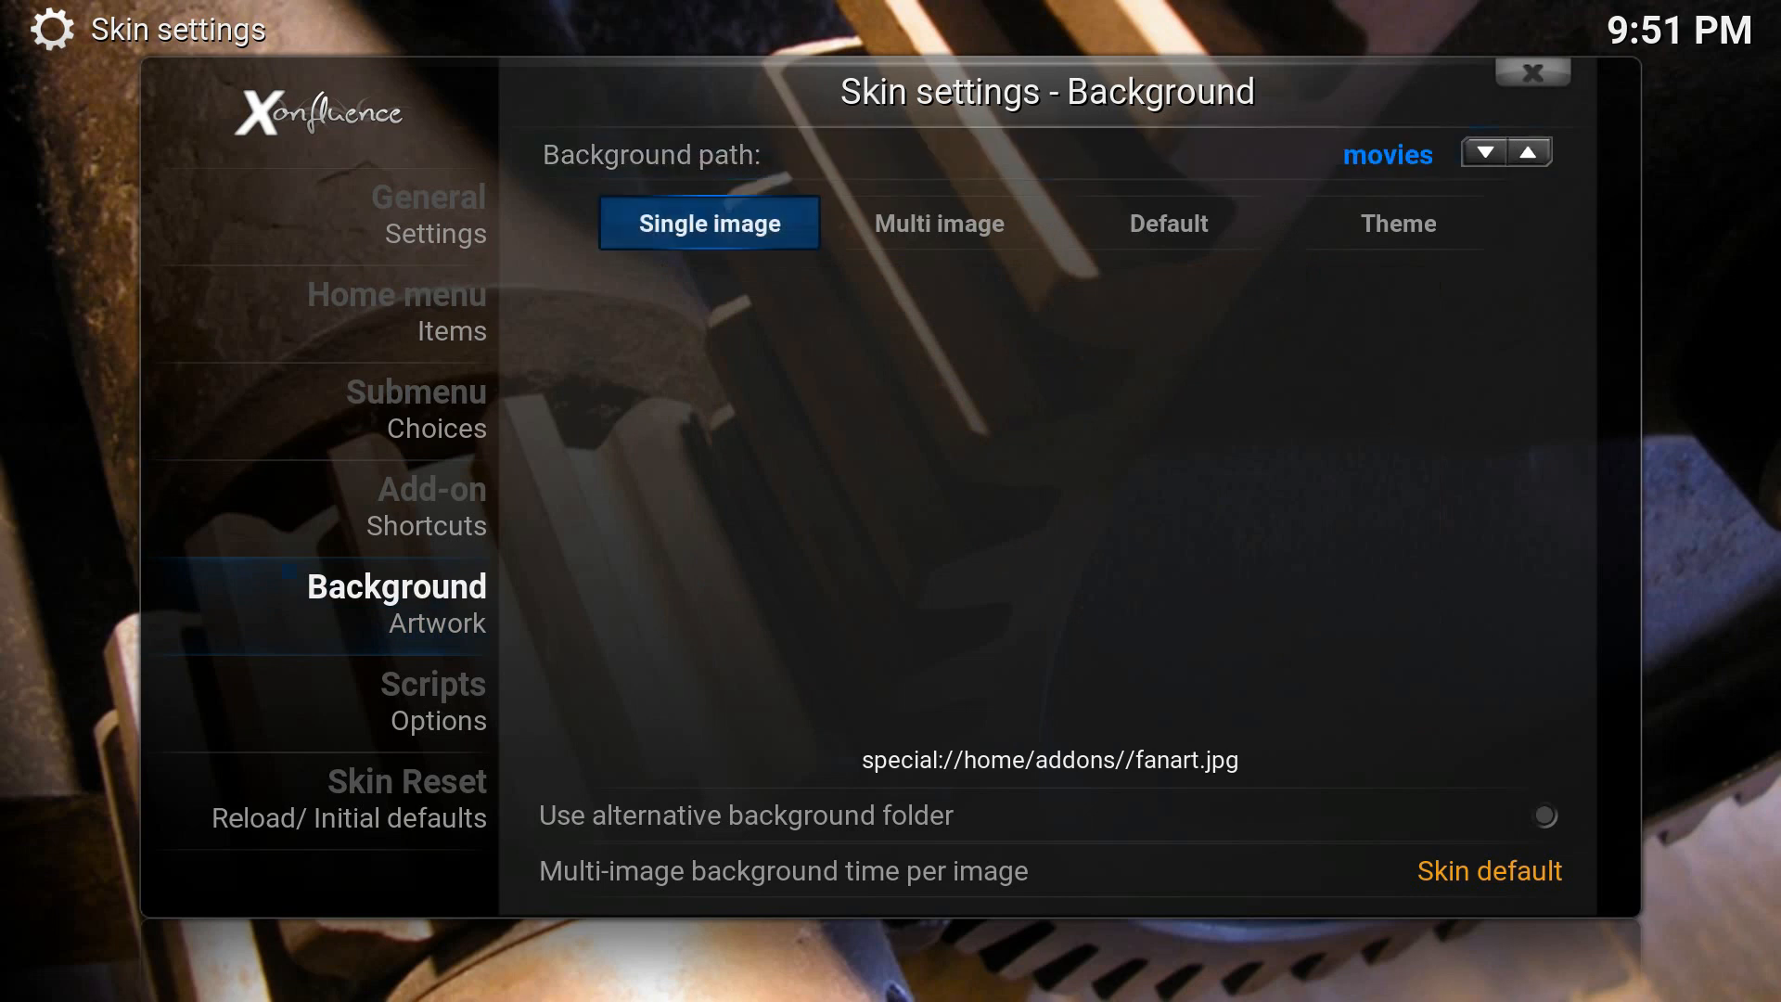
key(Return)
key(Down)
key(Down)
key(Down)
key(Down)
key(Down)
key(Down)
key(Down)
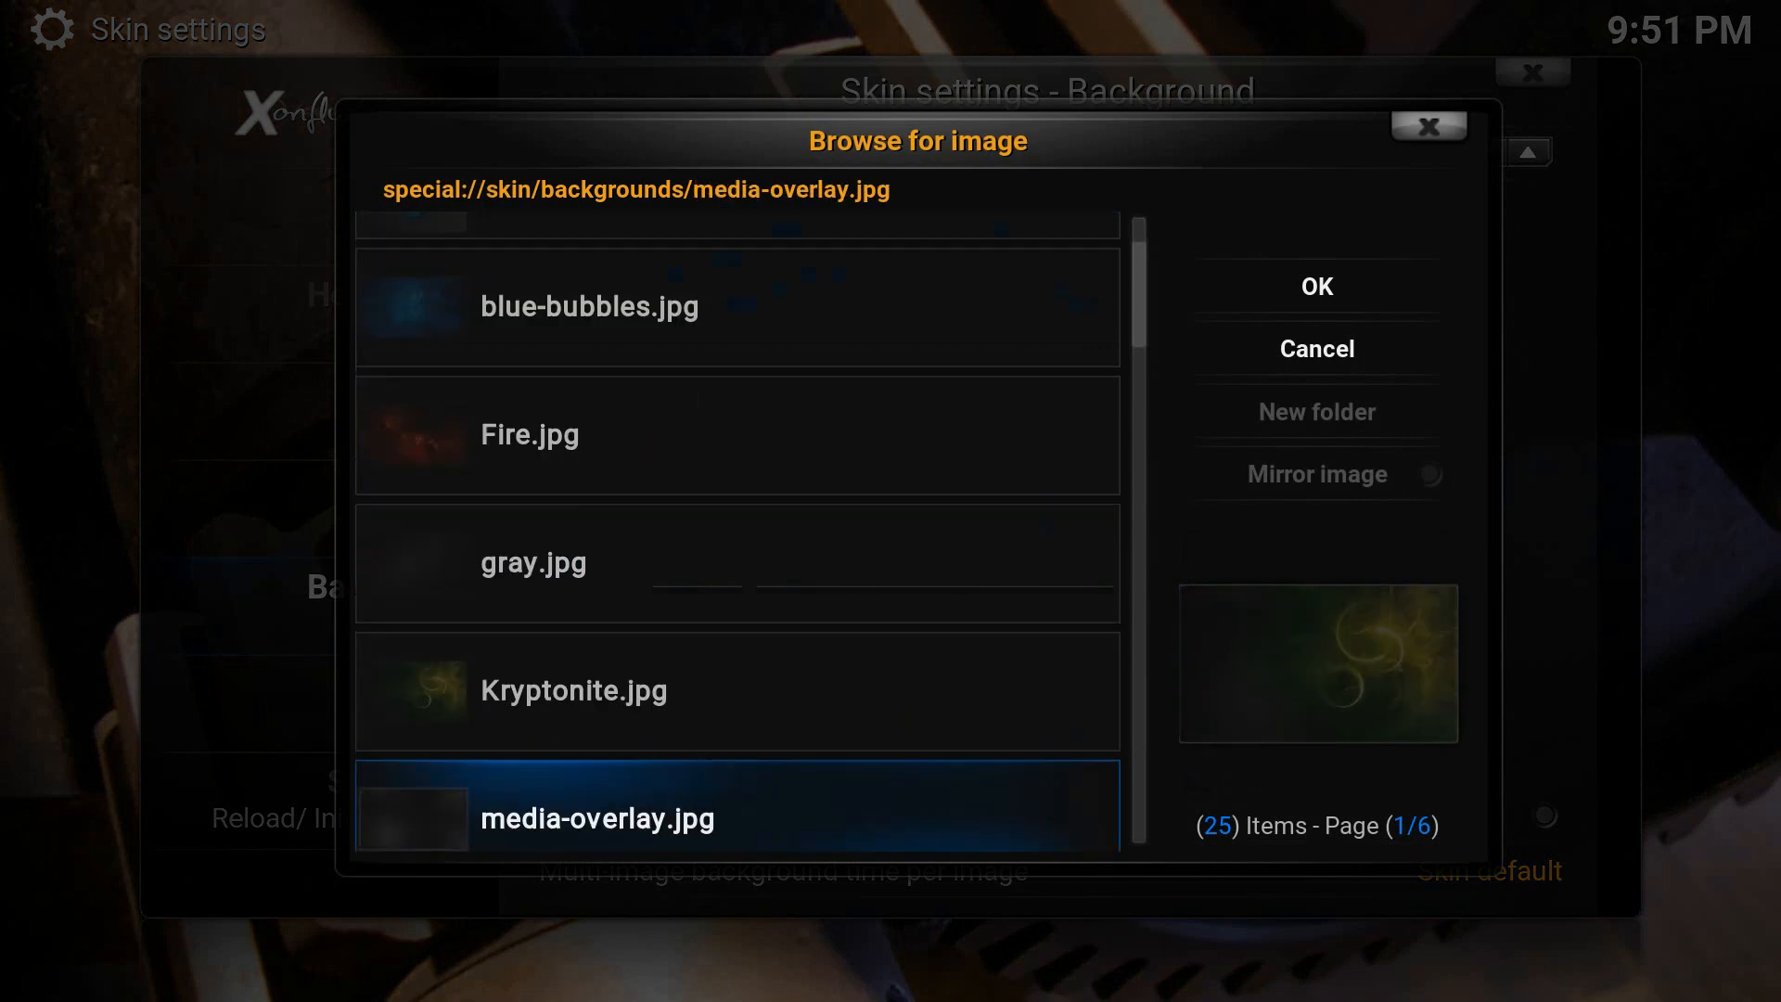
key(Up)
Leave the skin's backgrounds folder and open the media folder inside the Home folder.
key(BackSpace)
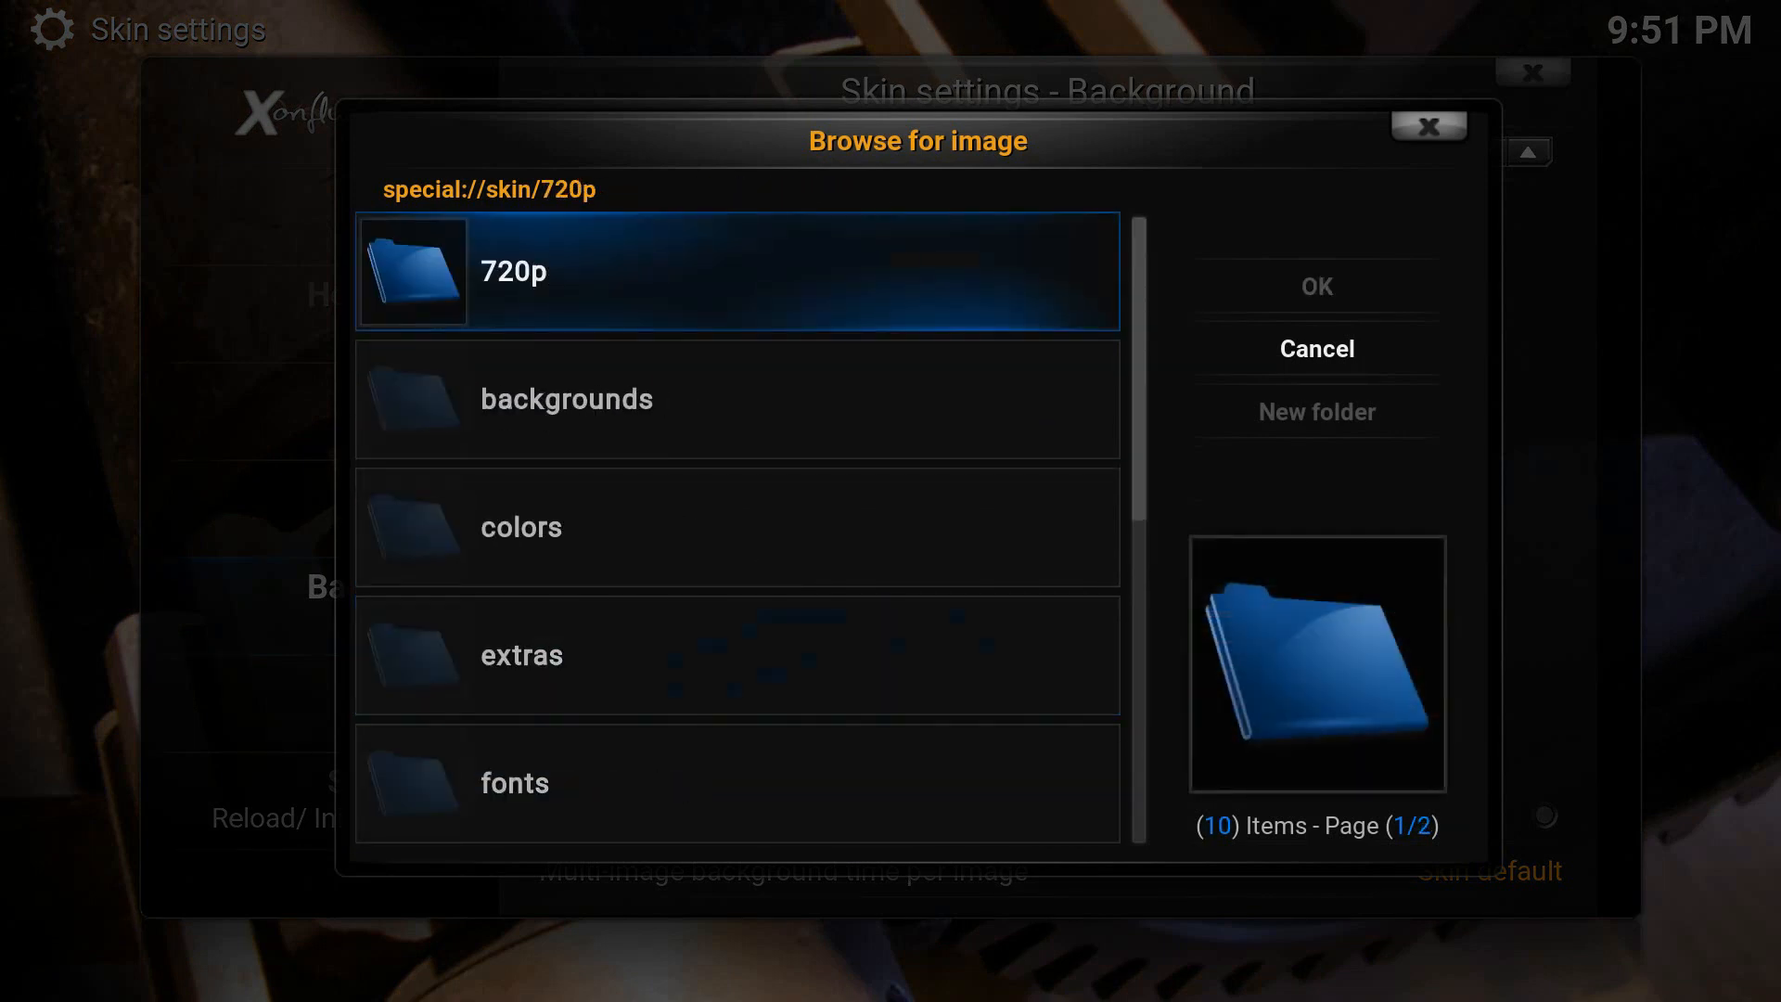
key(BackSpace)
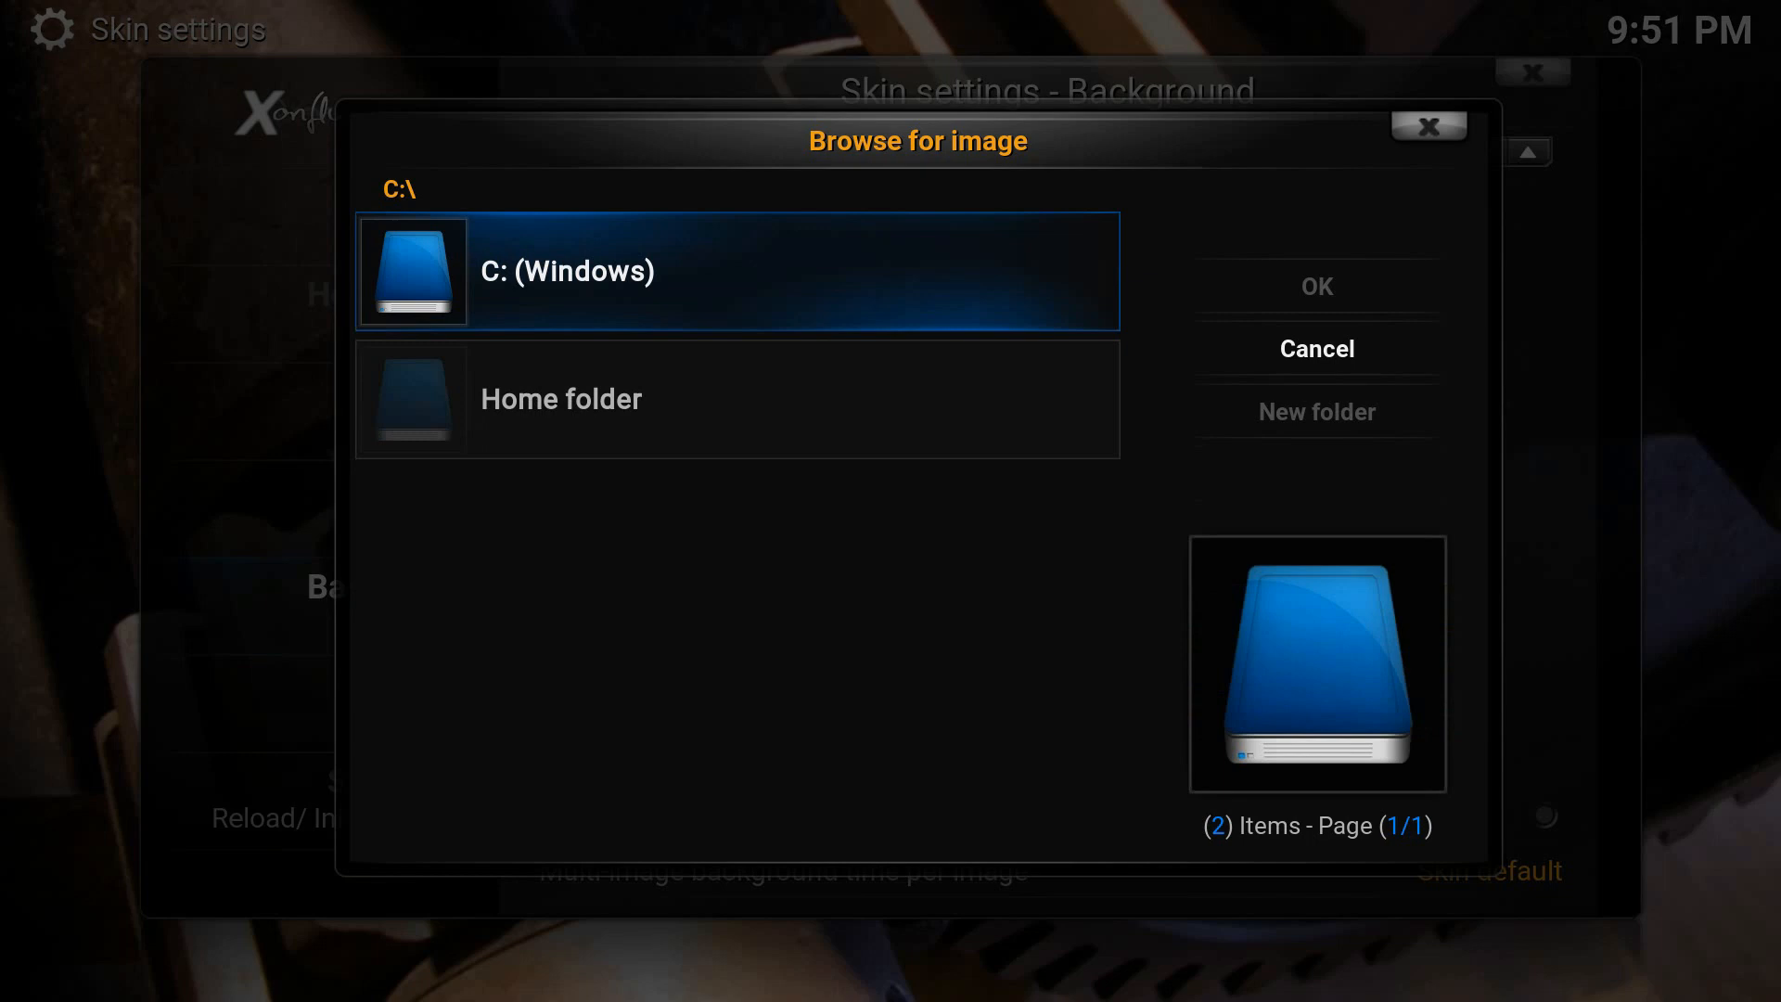
key(Down)
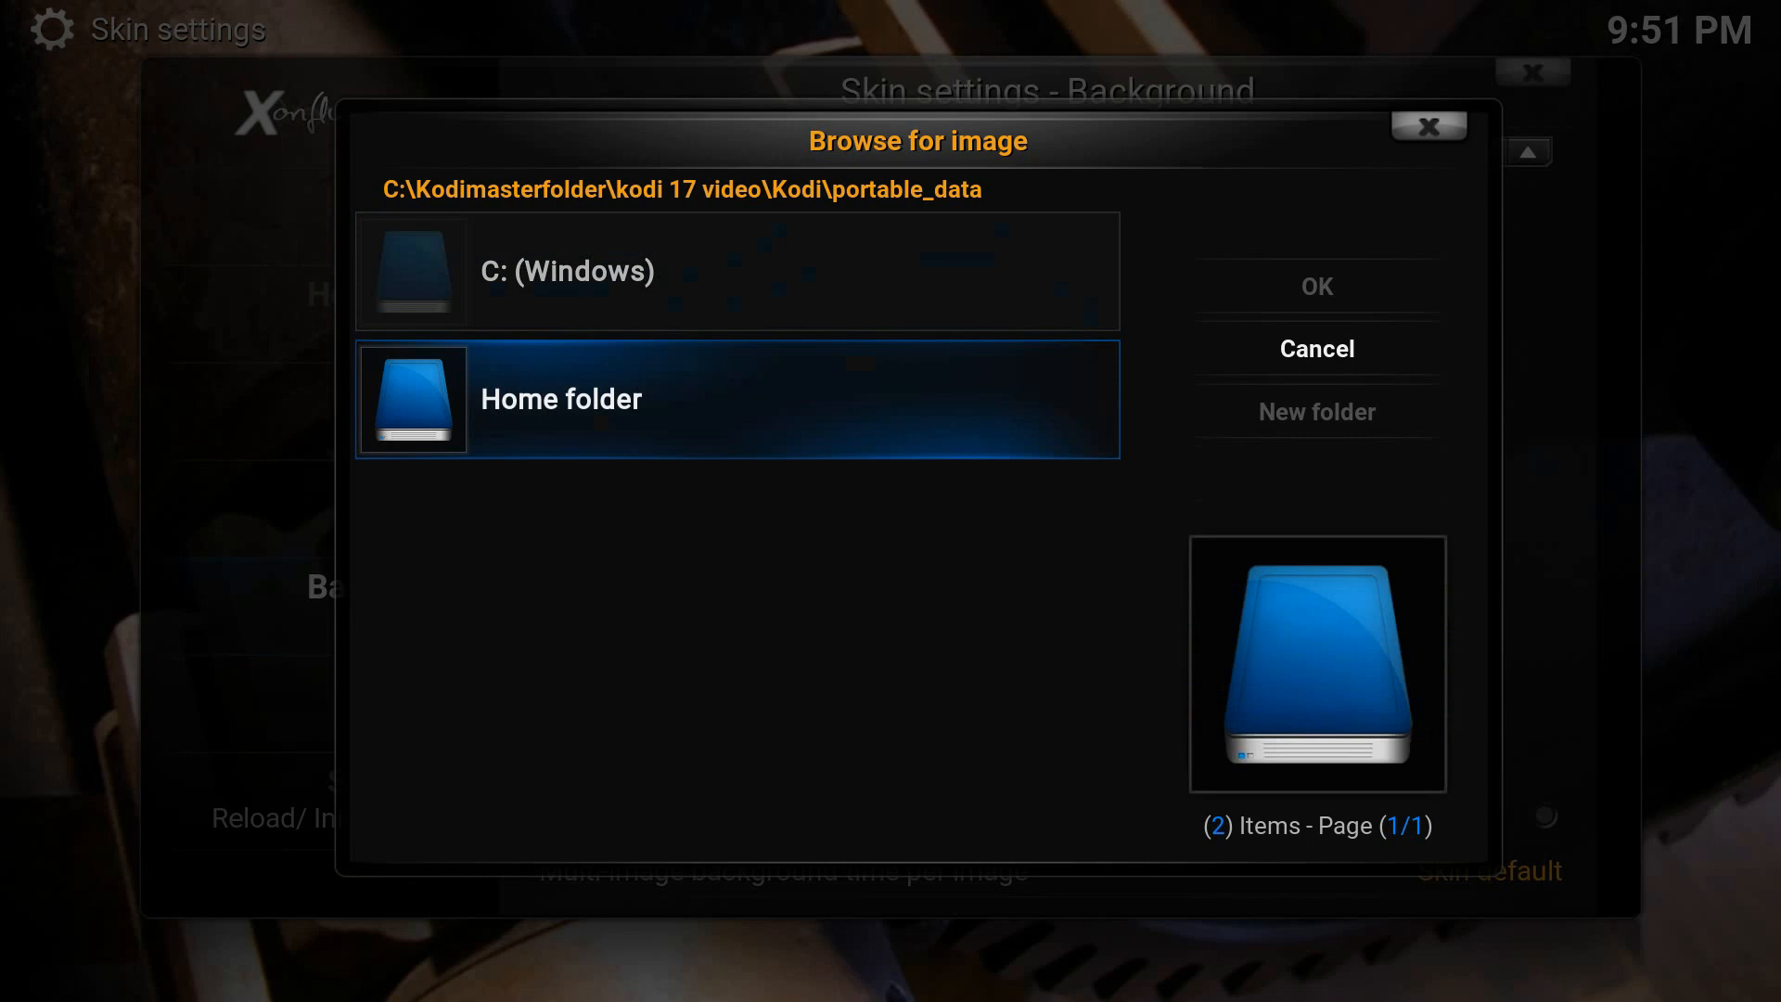
key(Return)
key(Down)
key(Down)
key(Down)
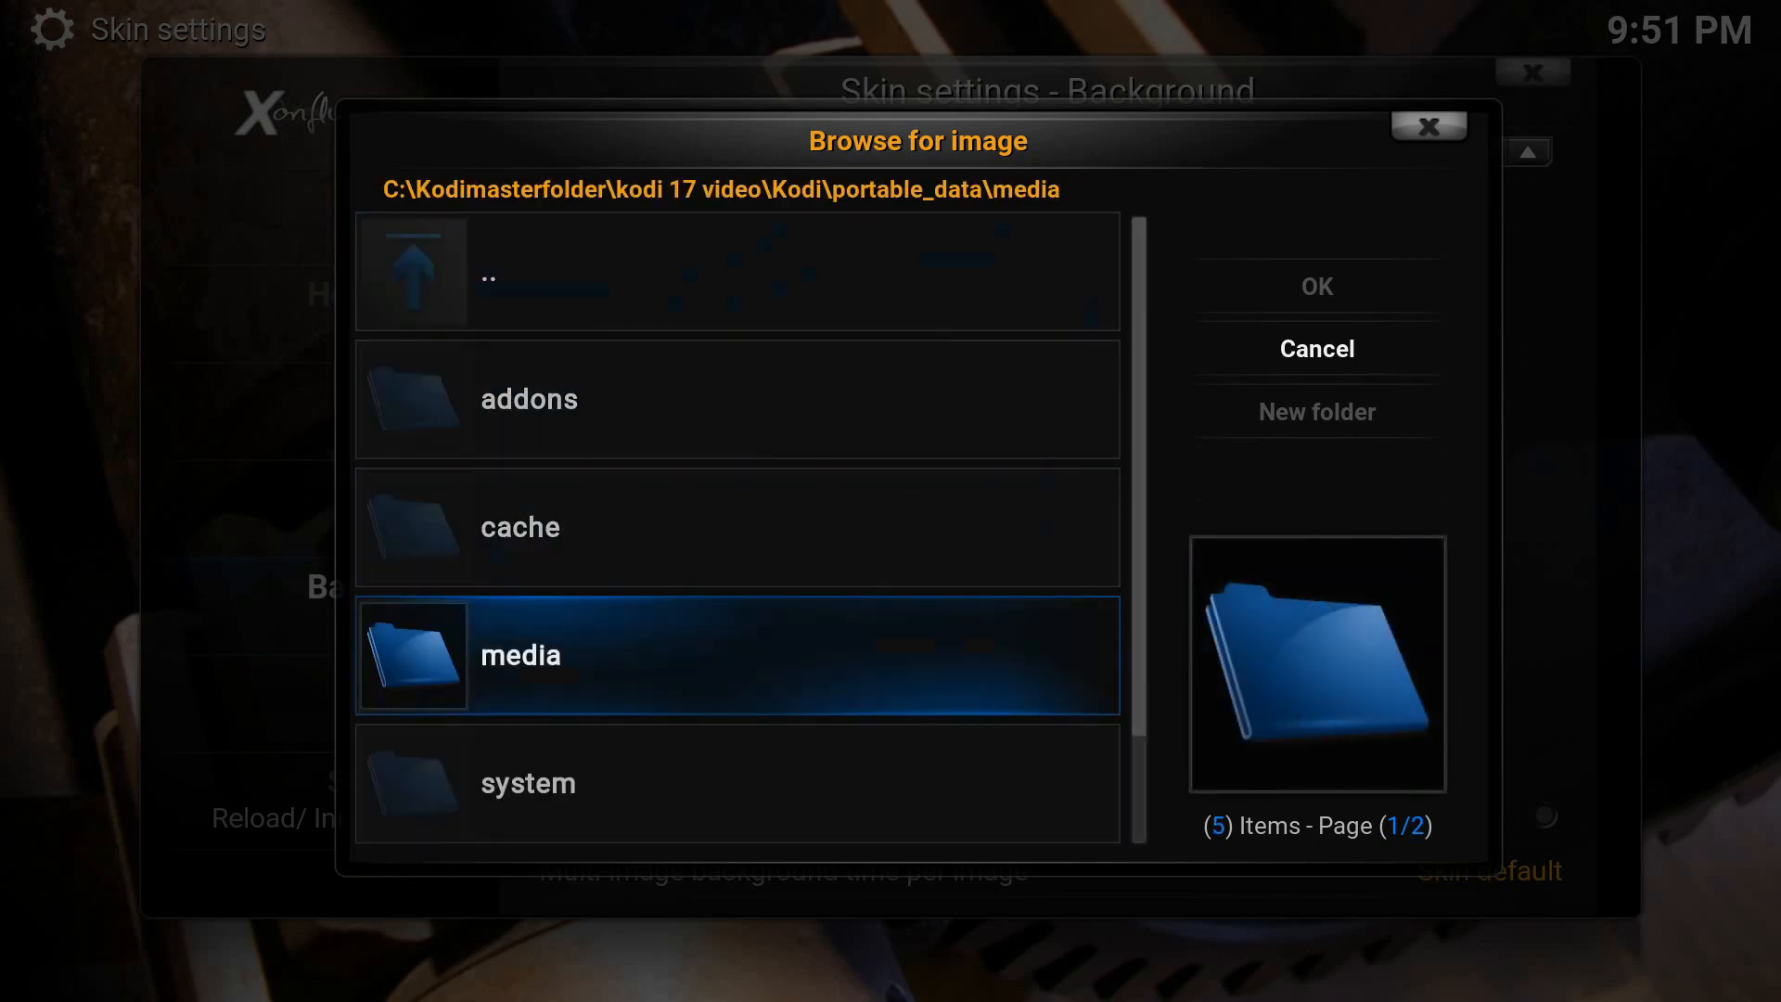
key(Return)
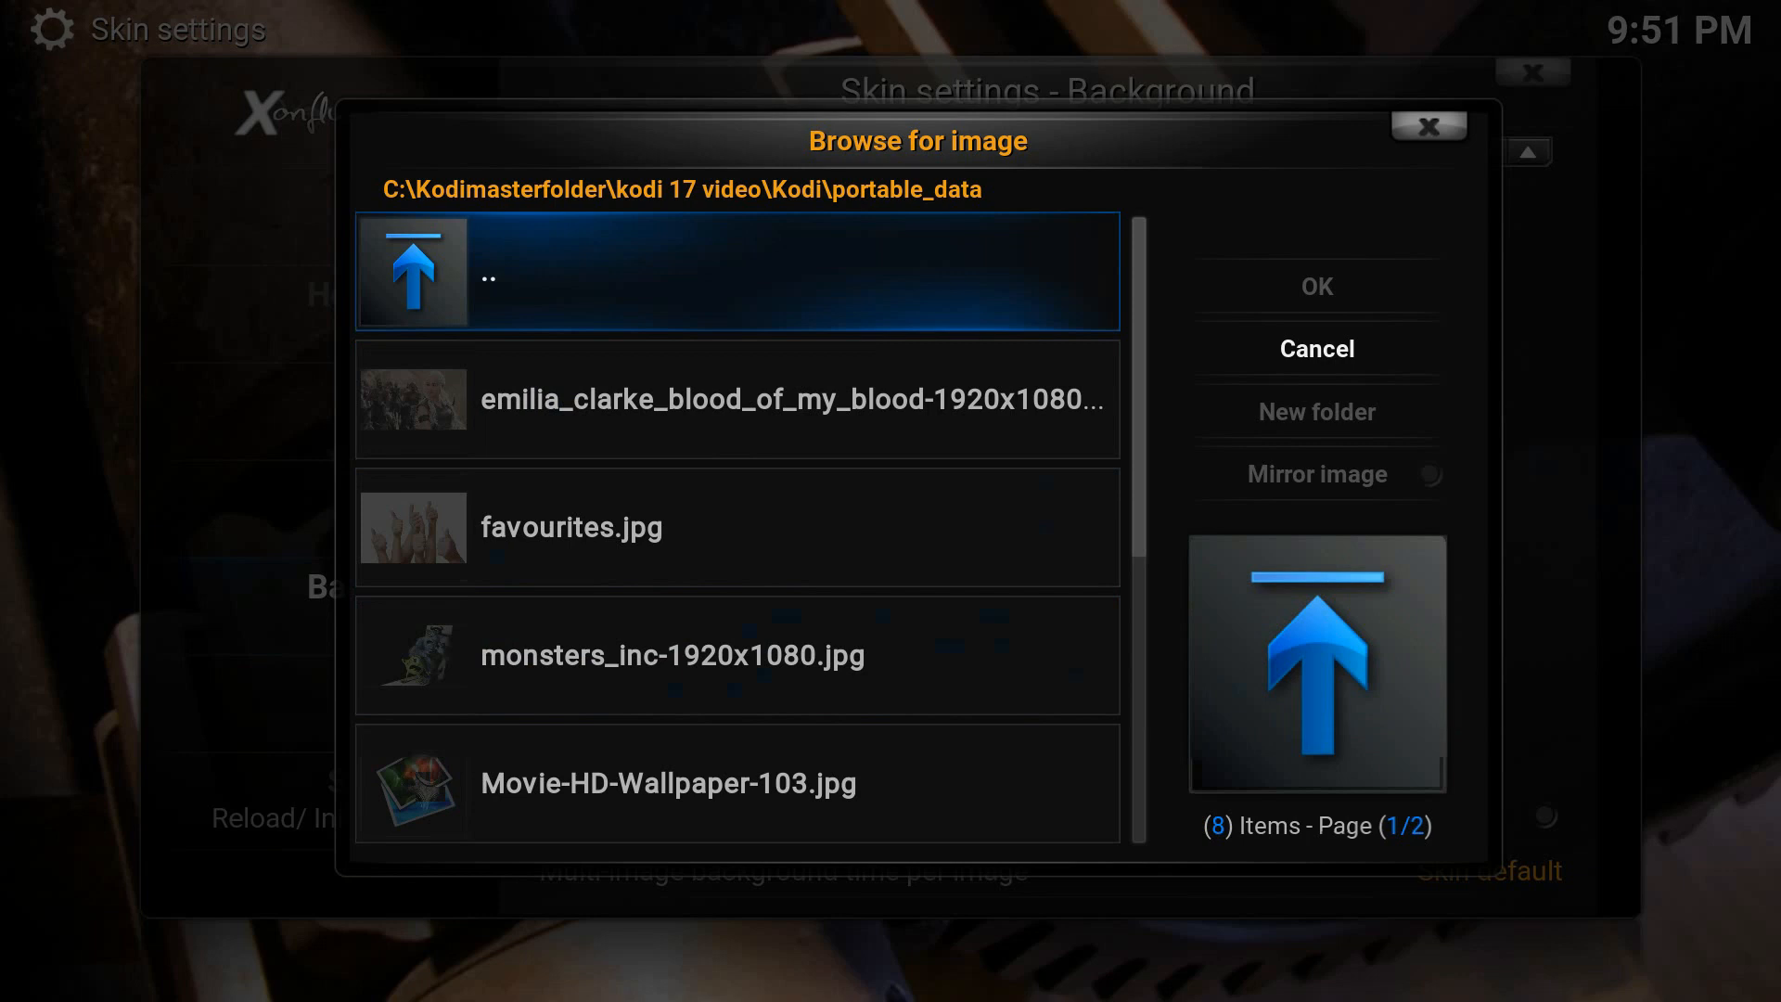
Set Movie-HD-Wallpaper-103.jpg as the single background image for movies.
key(Down)
key(Down)
key(Down)
key(Down)
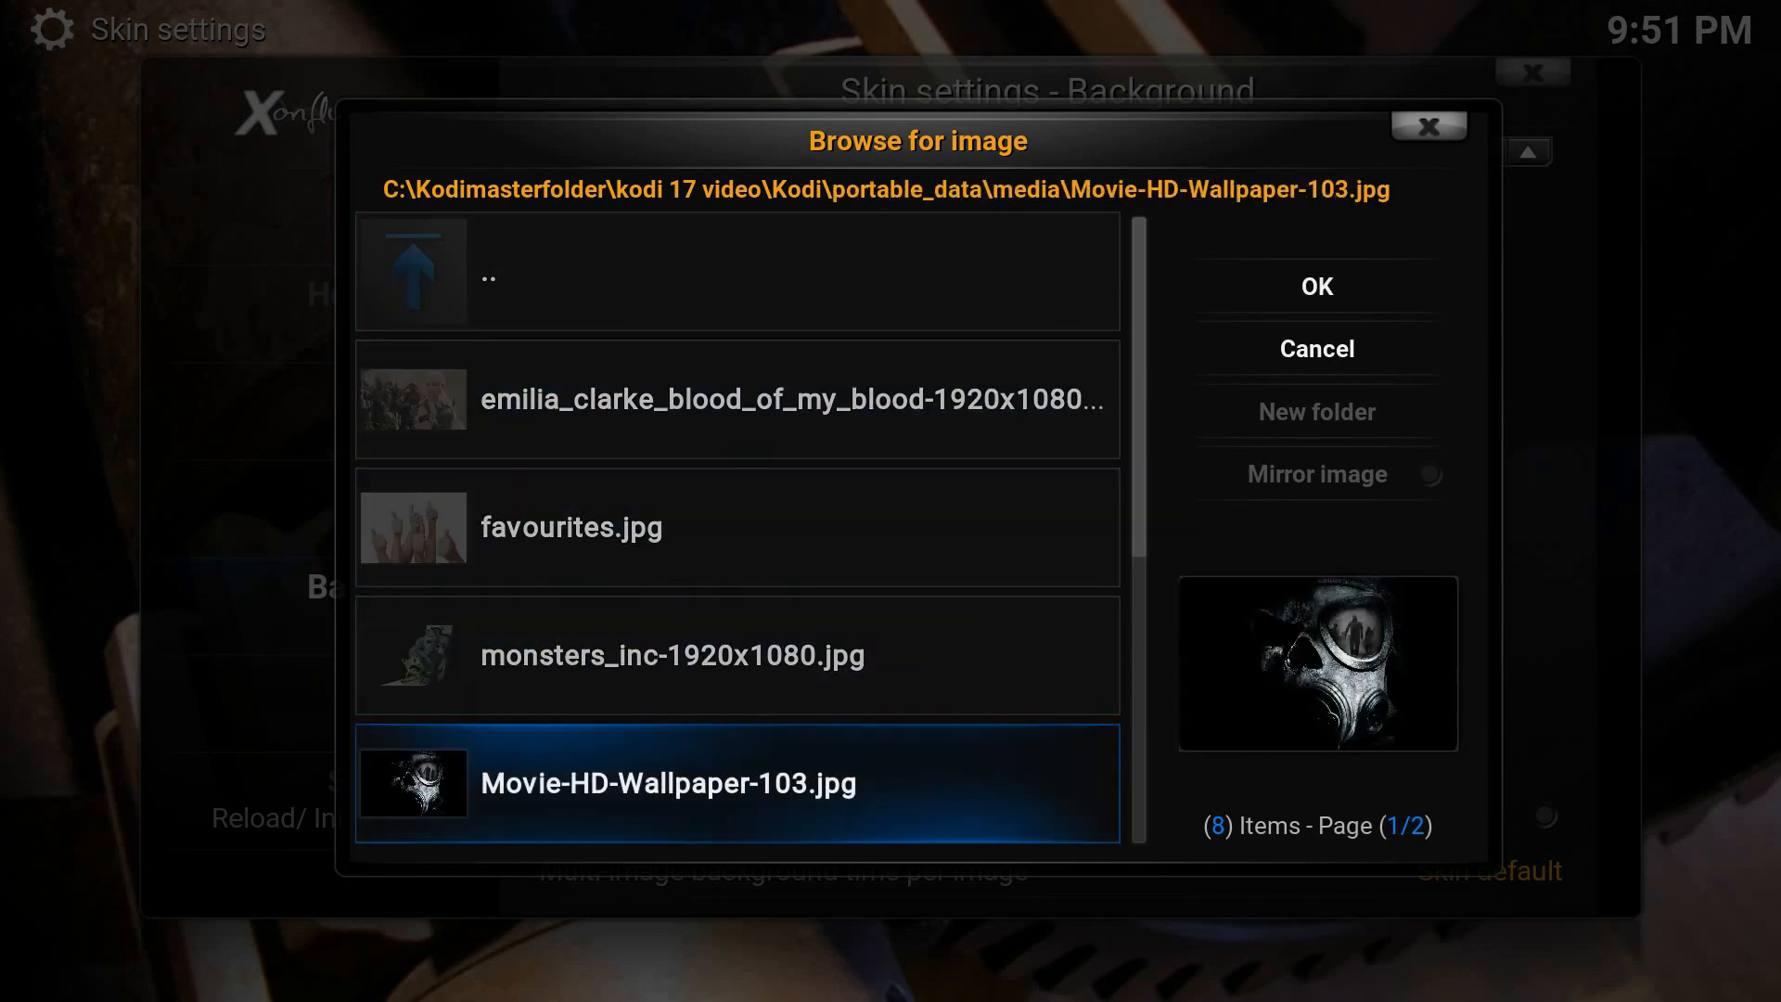
key(Return)
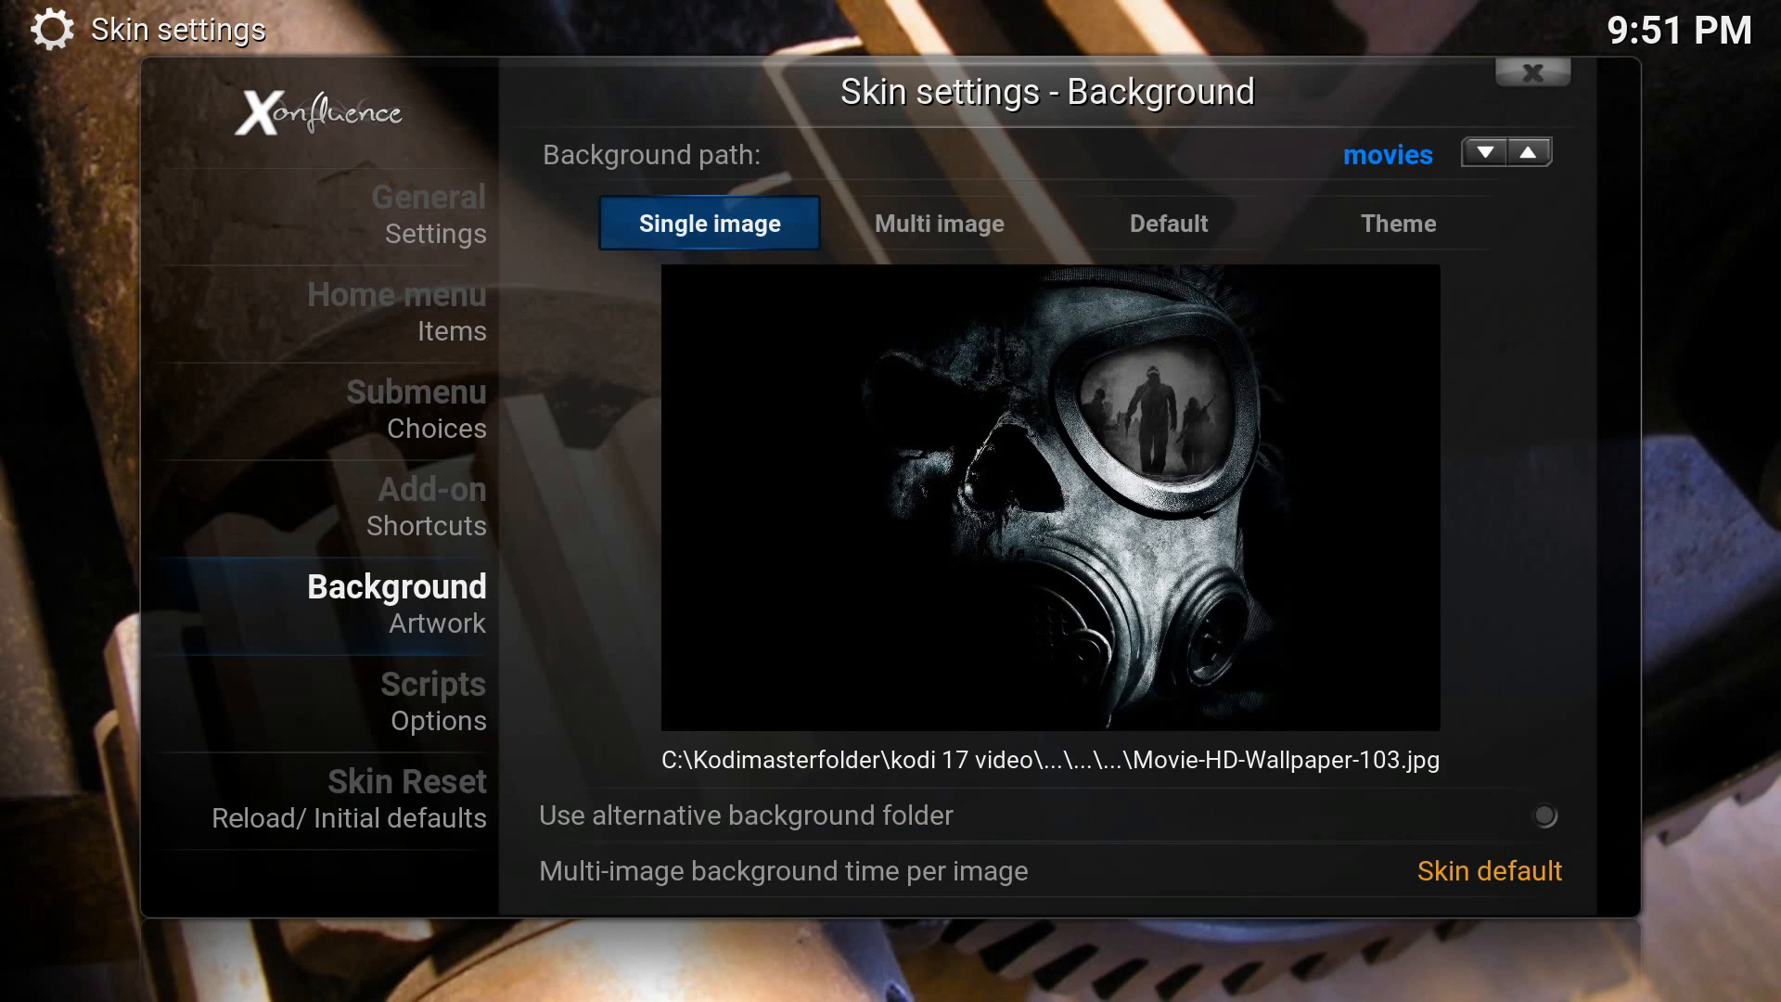
Switch the Background path to Tv shows and browse for its single image in the Home folder.
key(Up)
key(Right)
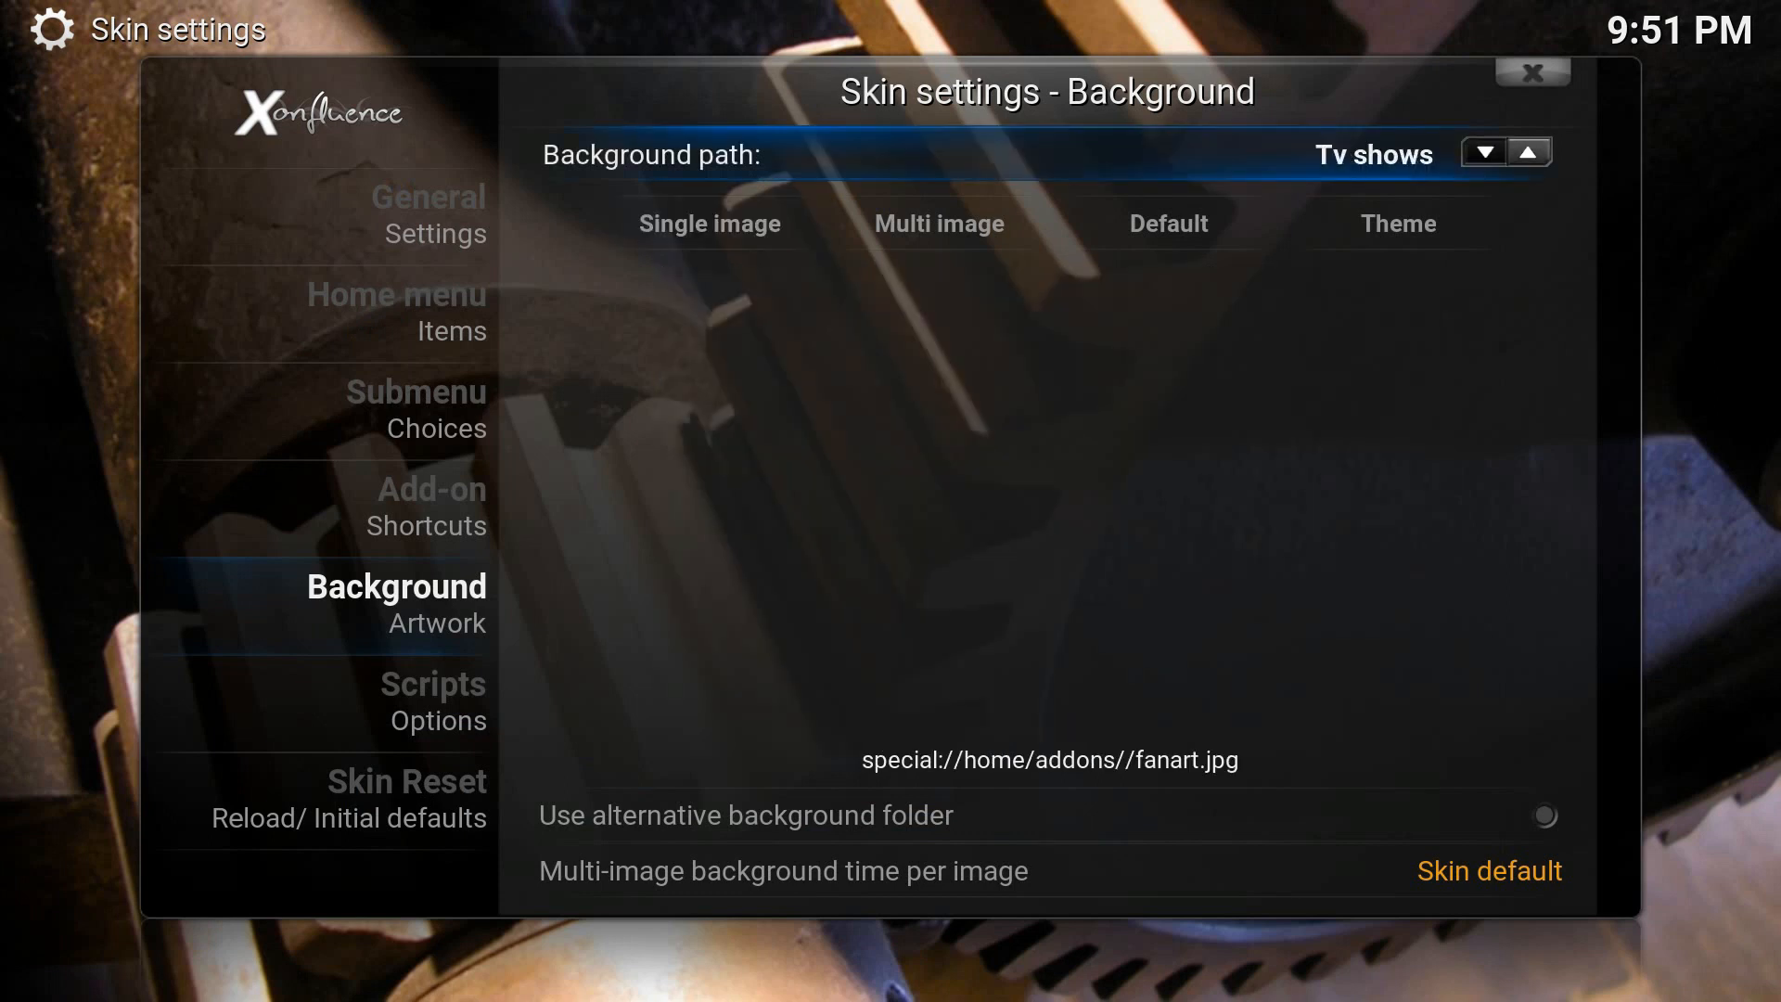
key(Down)
key(Return)
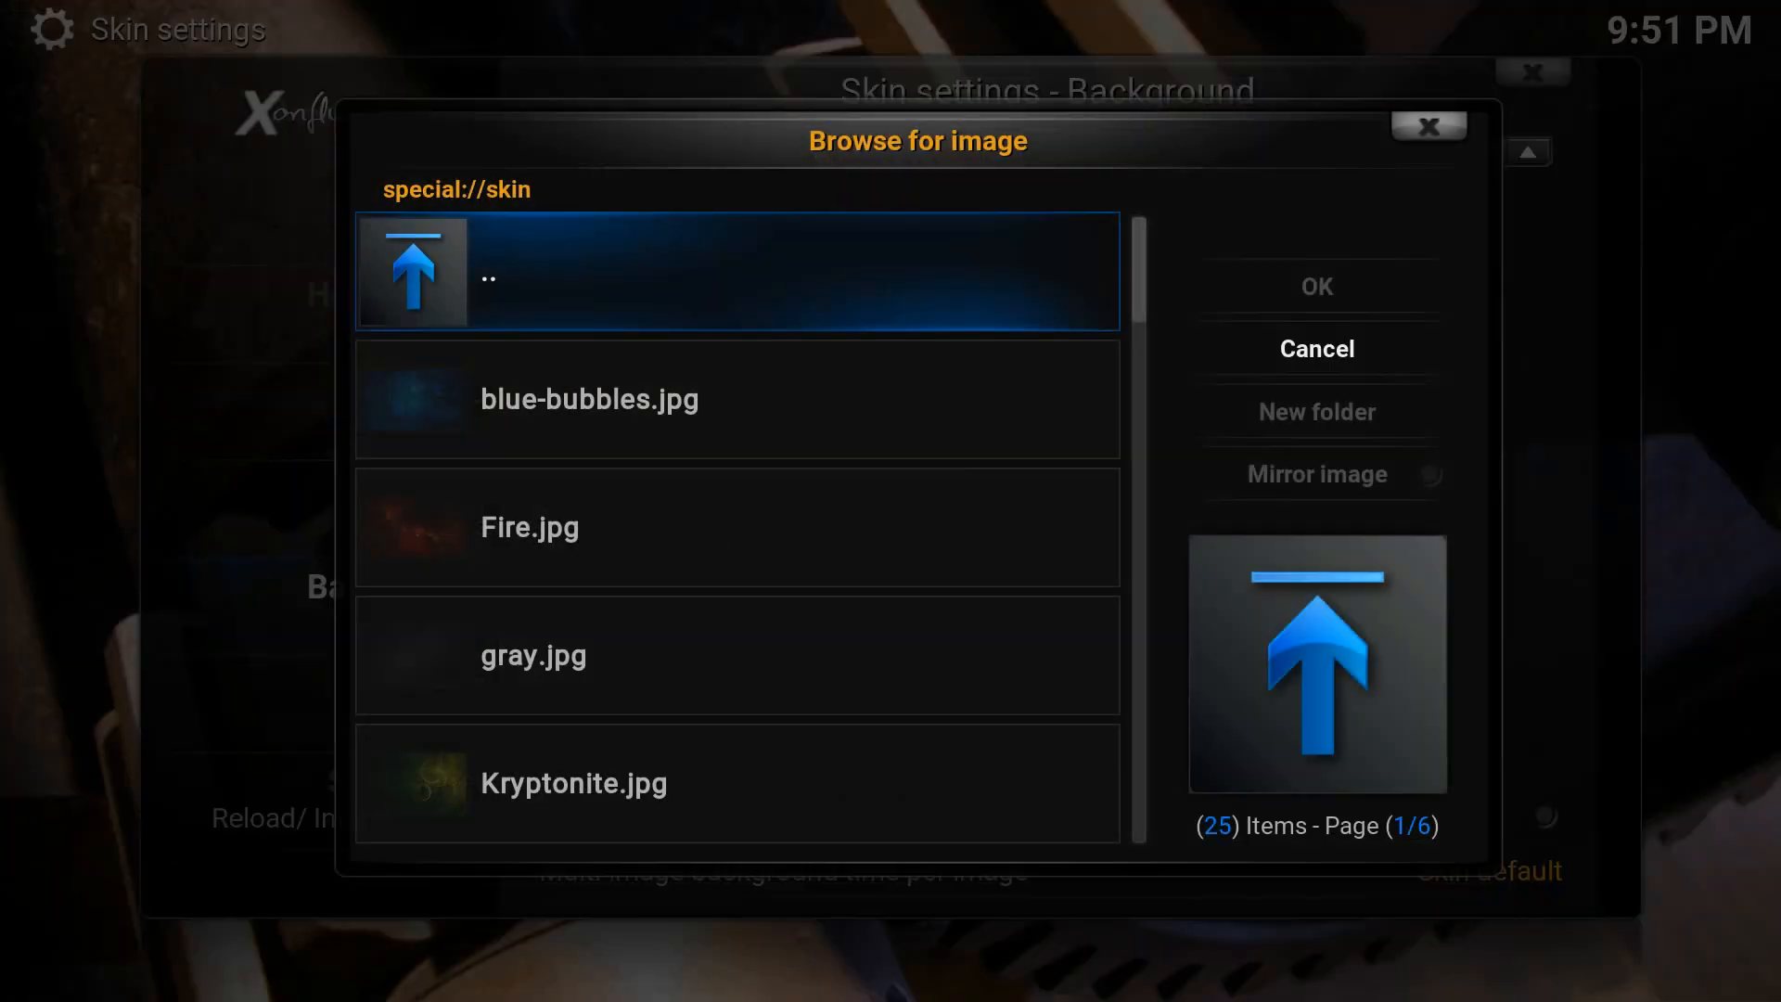
key(Return)
key(BackSpace)
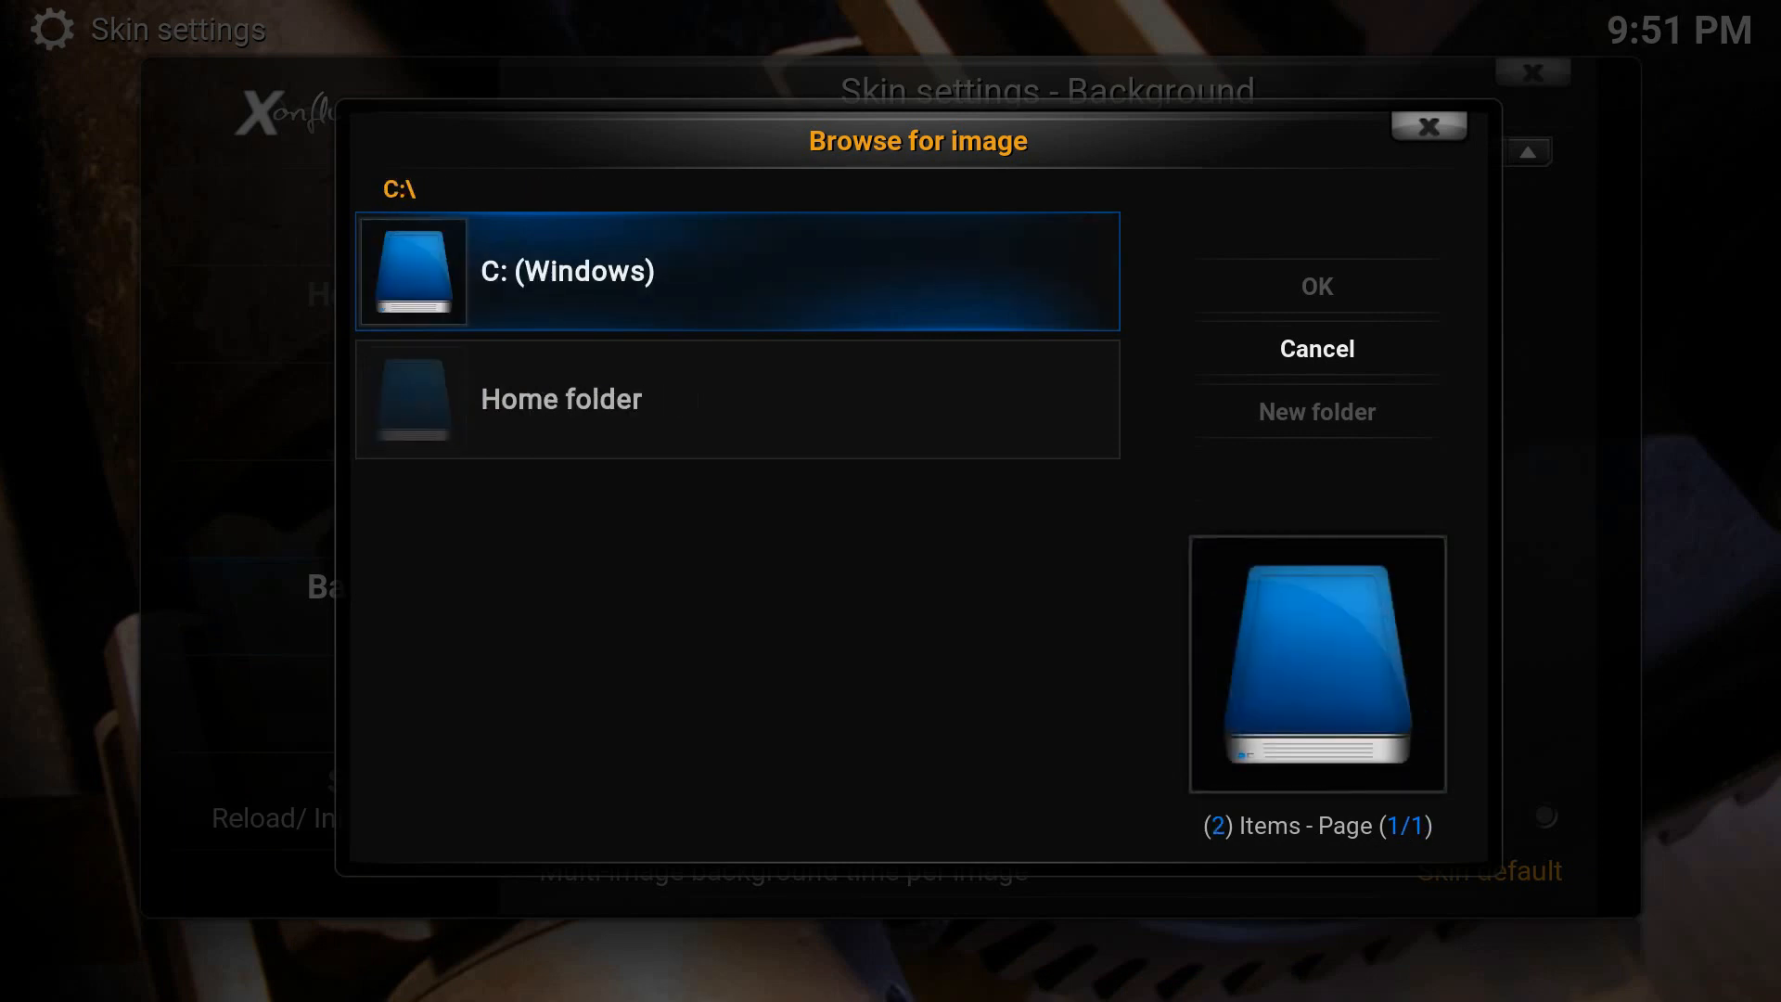
key(Down)
key(Return)
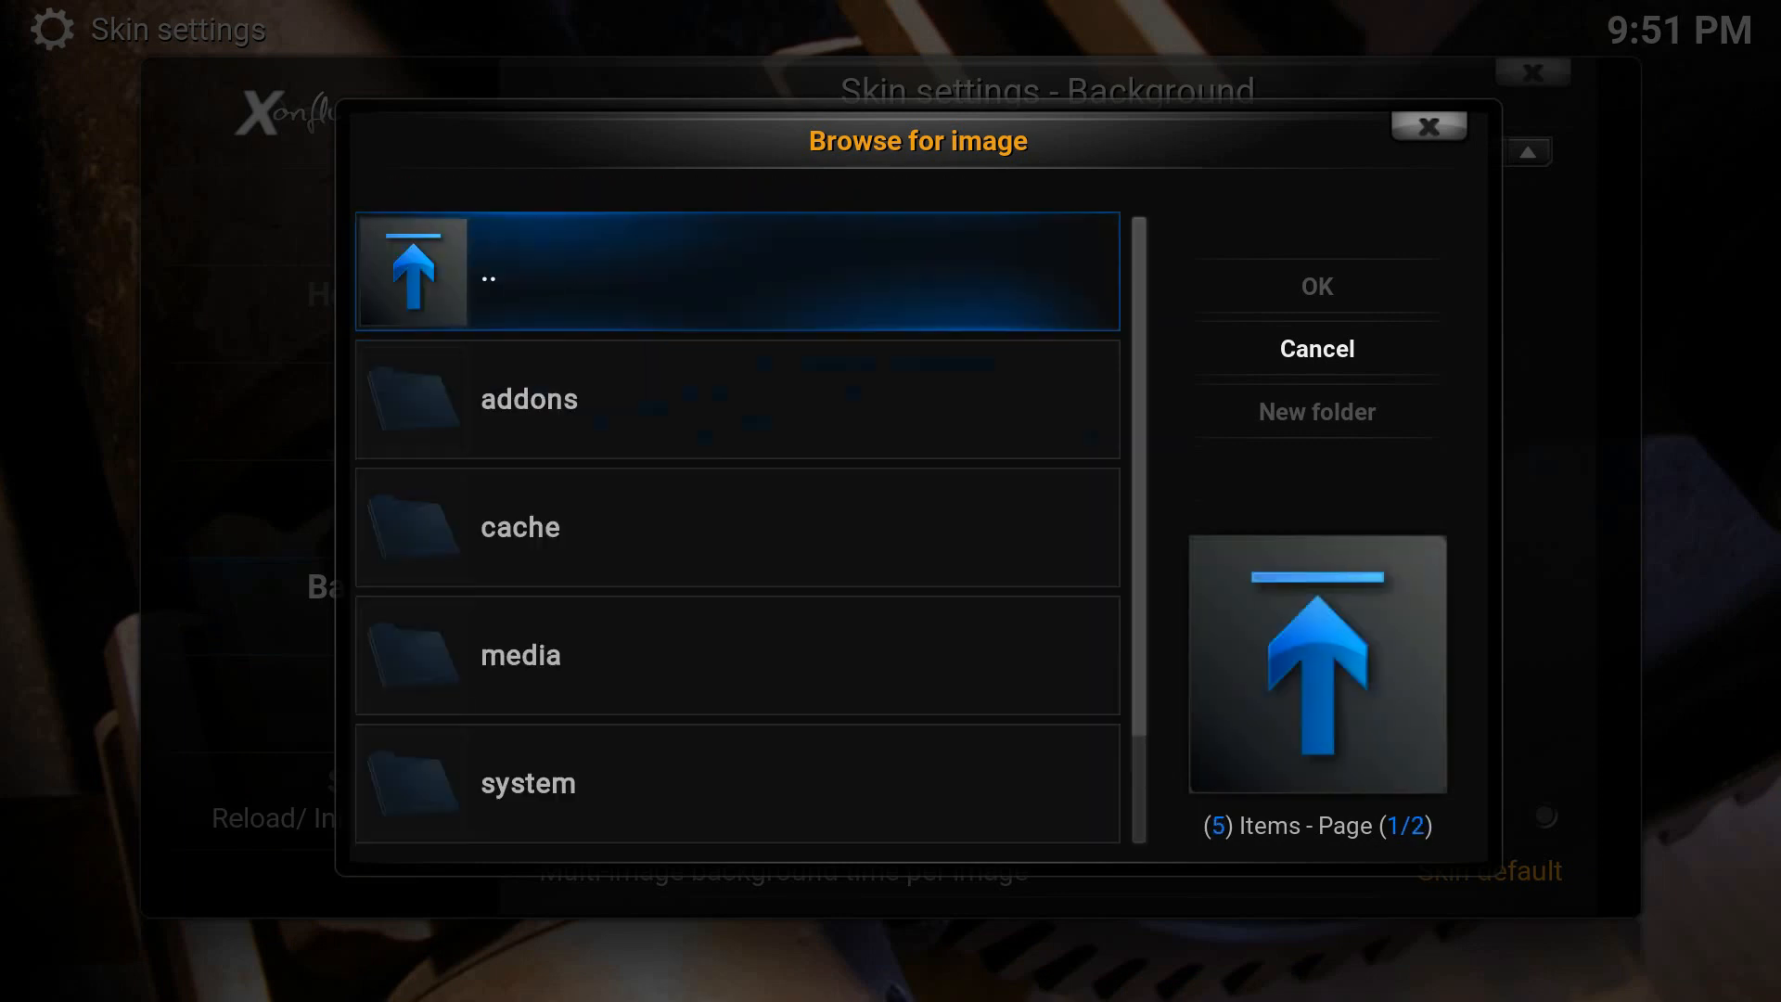
Set emilia_clarke_blood_of_my_blood-1920x1080.jpg from the media folder as the single background image for Tv shows.
key(Down)
key(Down)
key(Down)
key(Return)
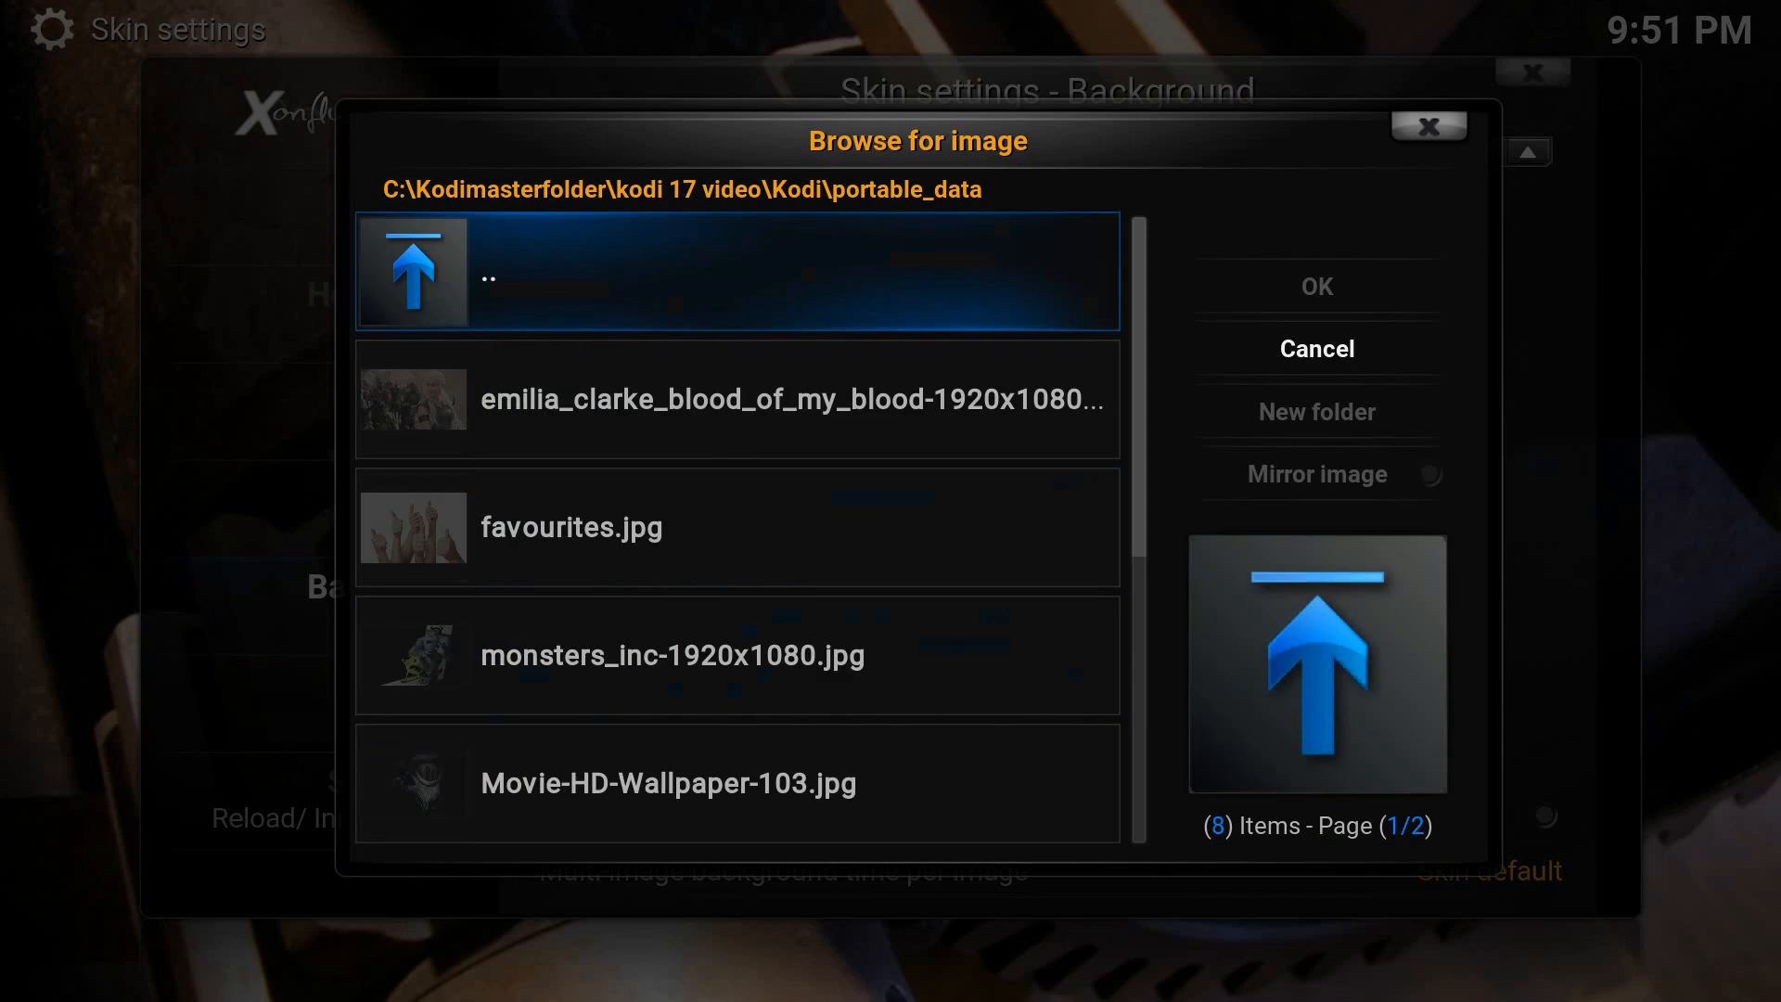
key(Down)
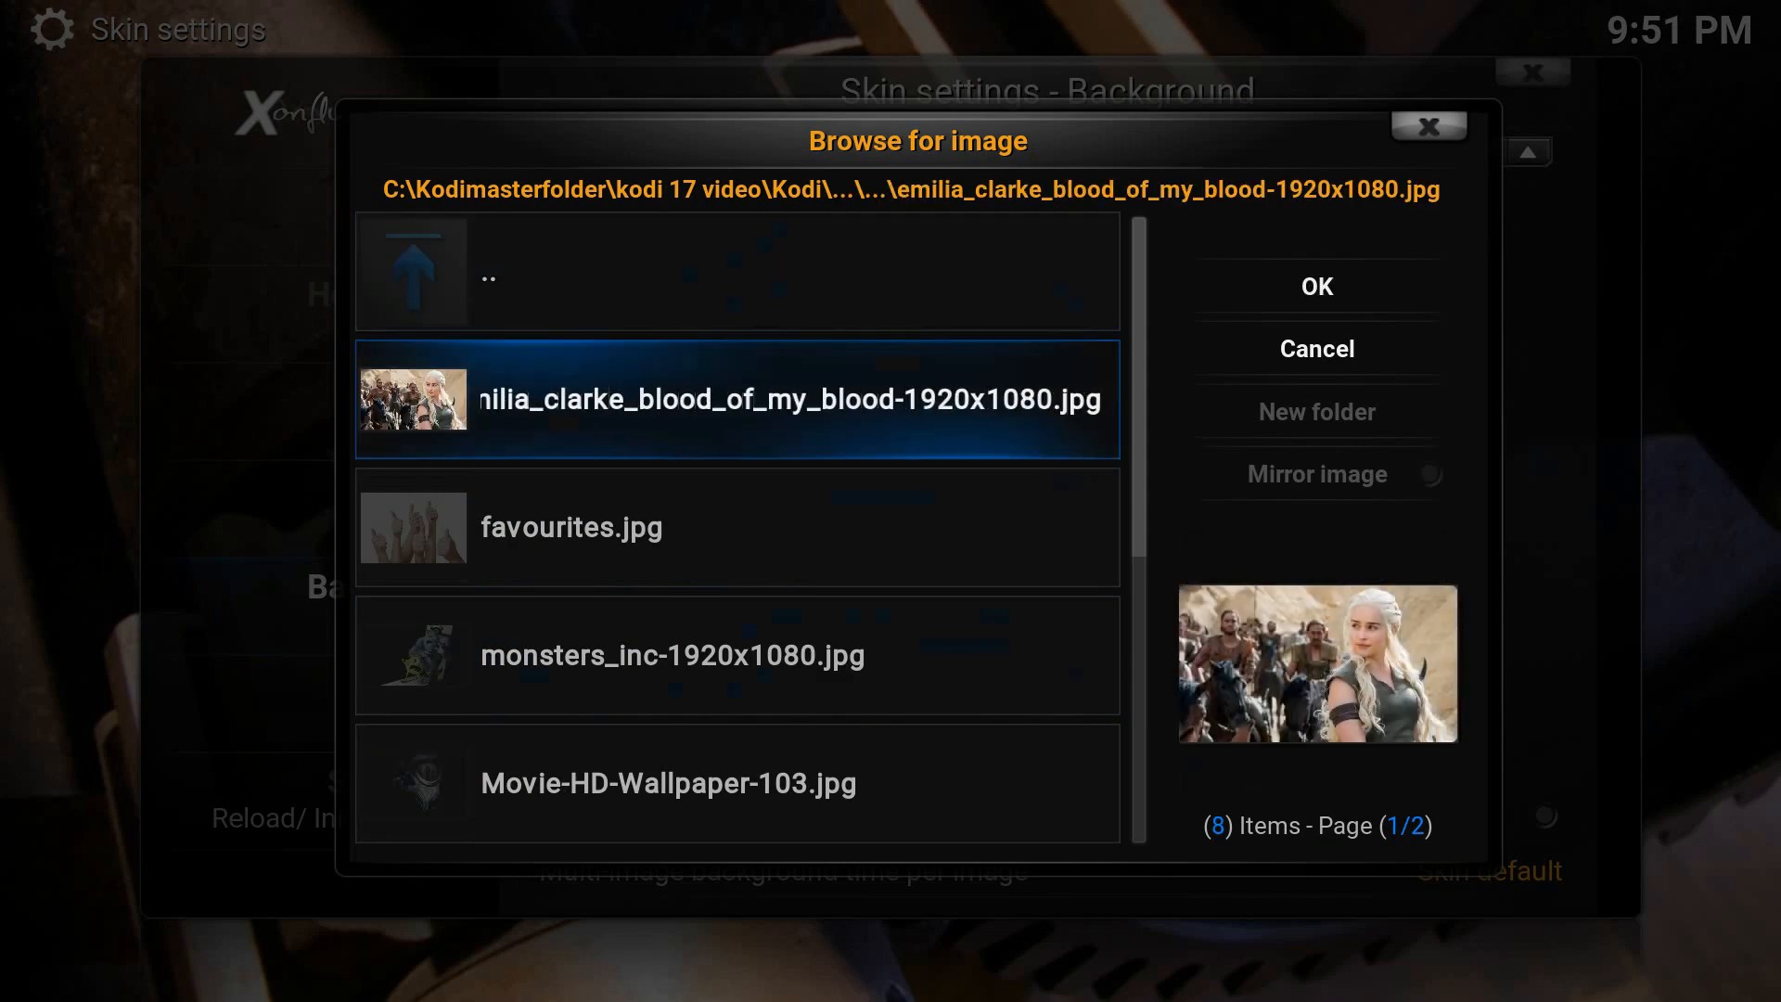
key(Return)
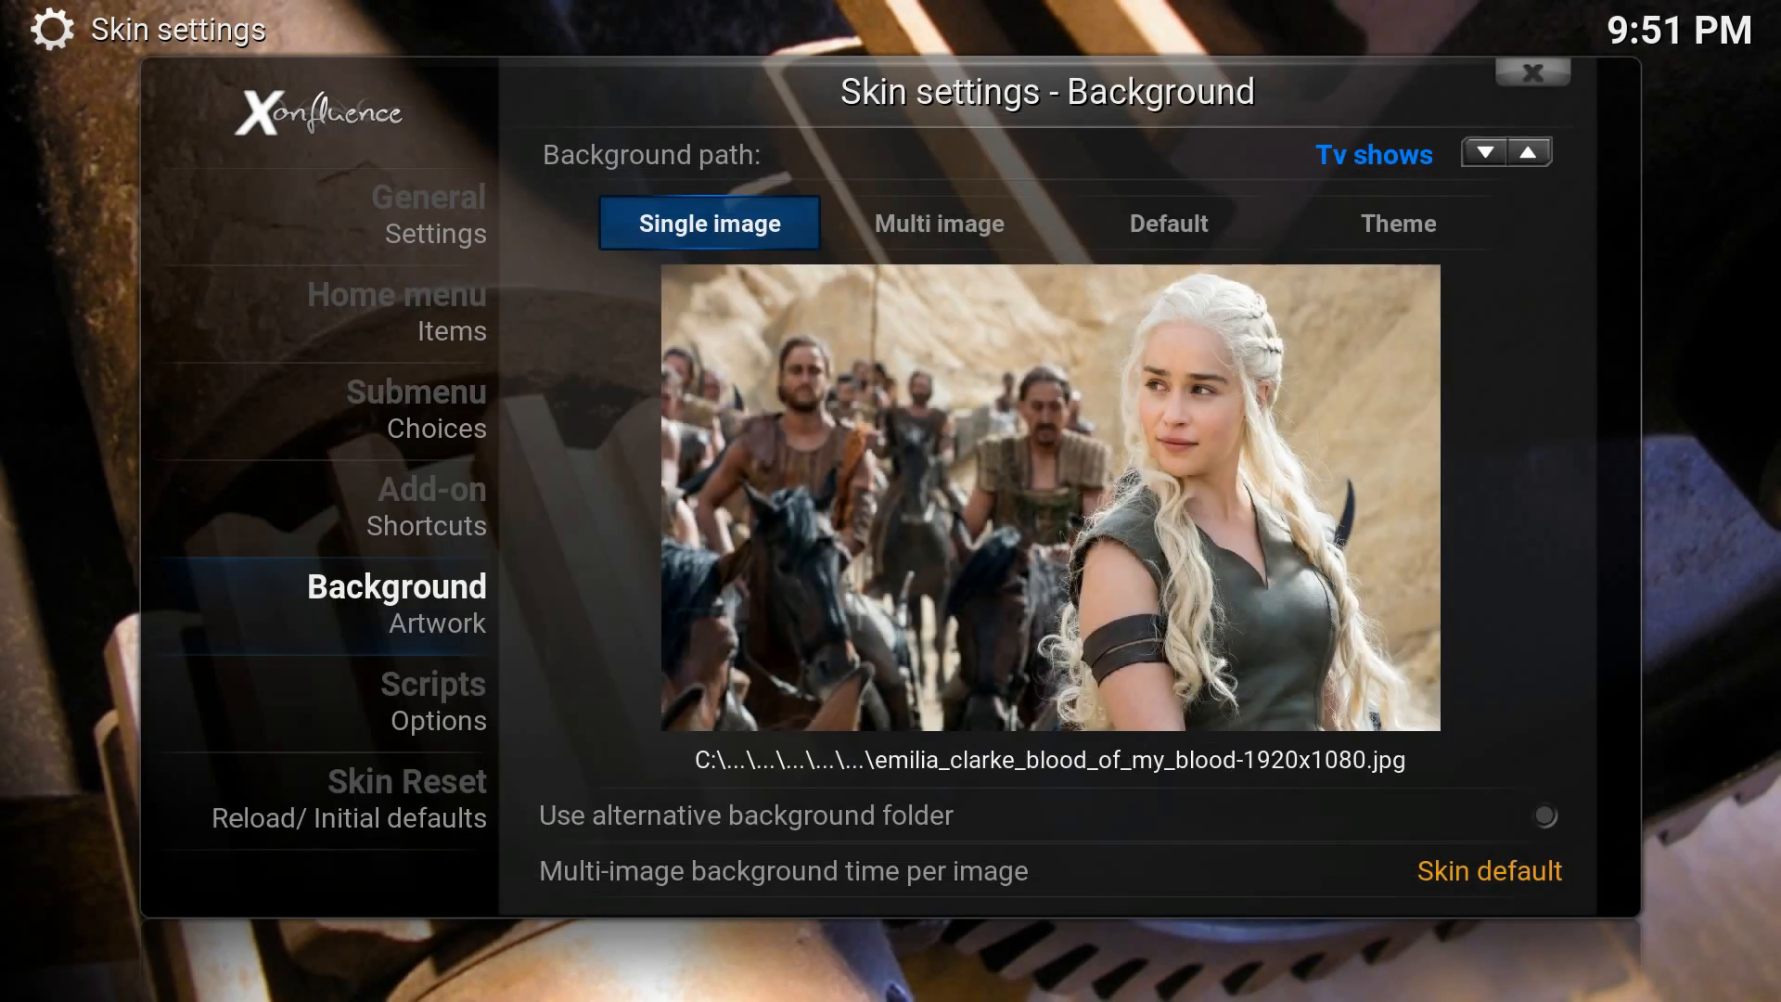
Switch the Background path to Sport and browse for its single image in the Home folder's media folder.
key(Up)
key(Right)
key(Down)
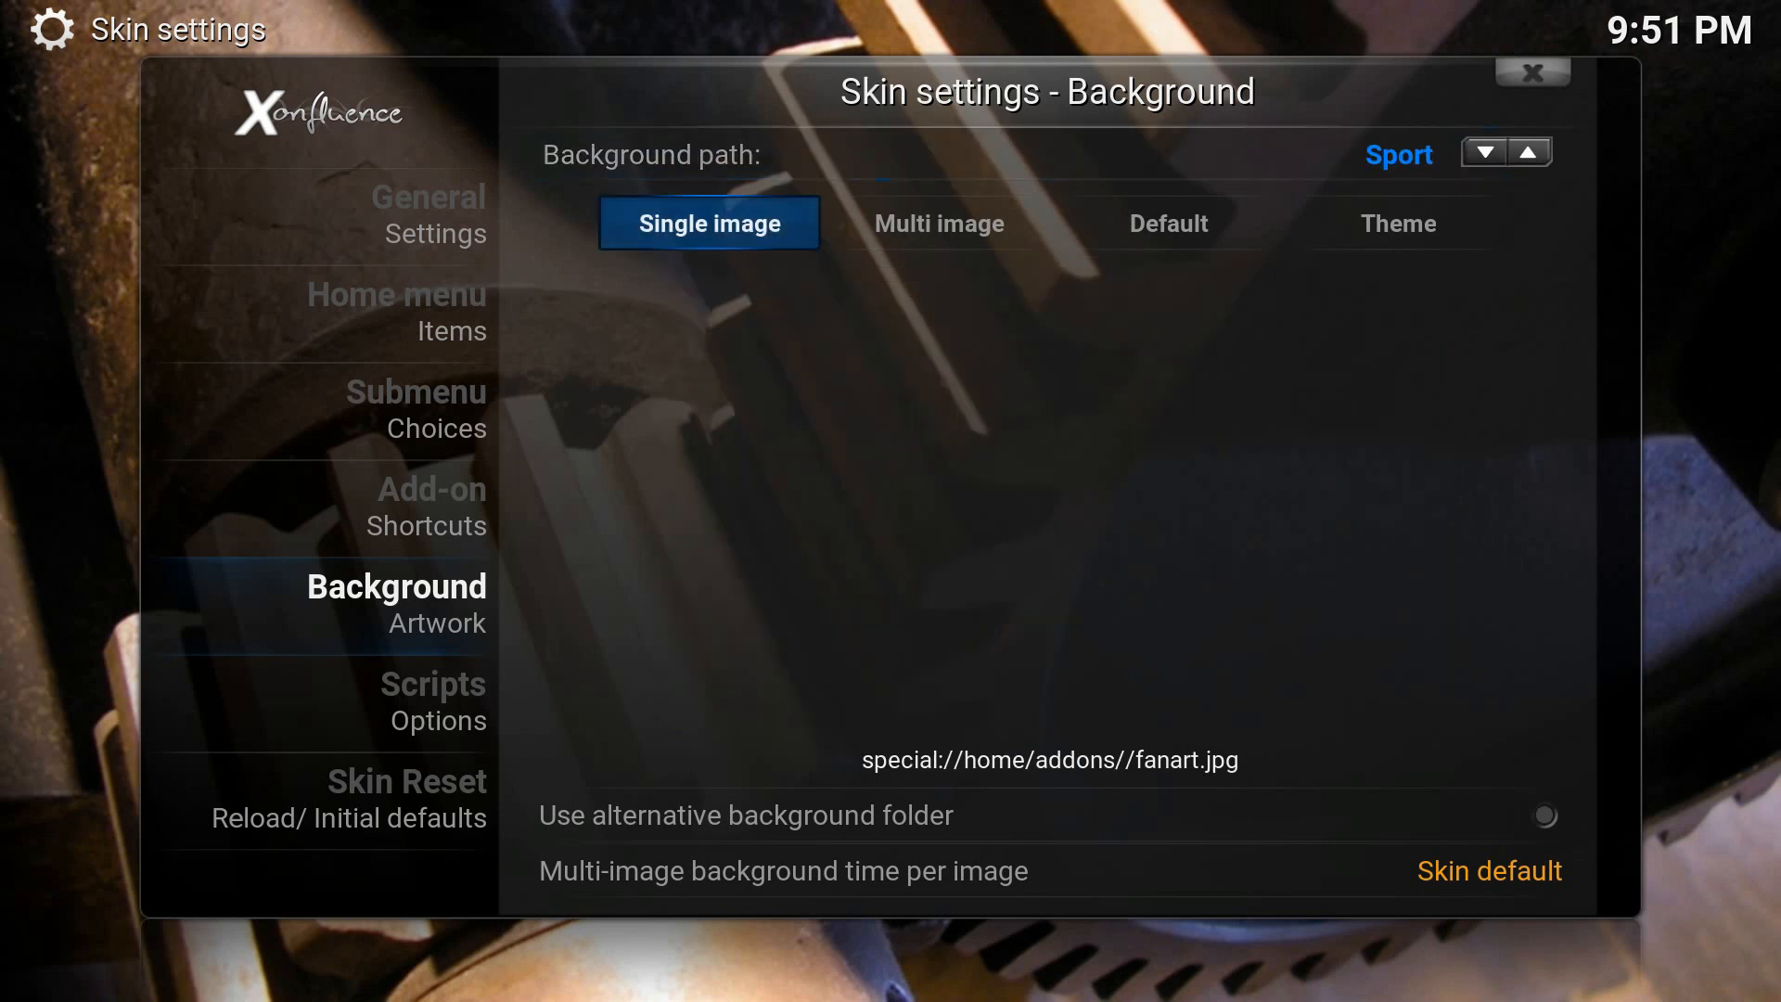
key(Return)
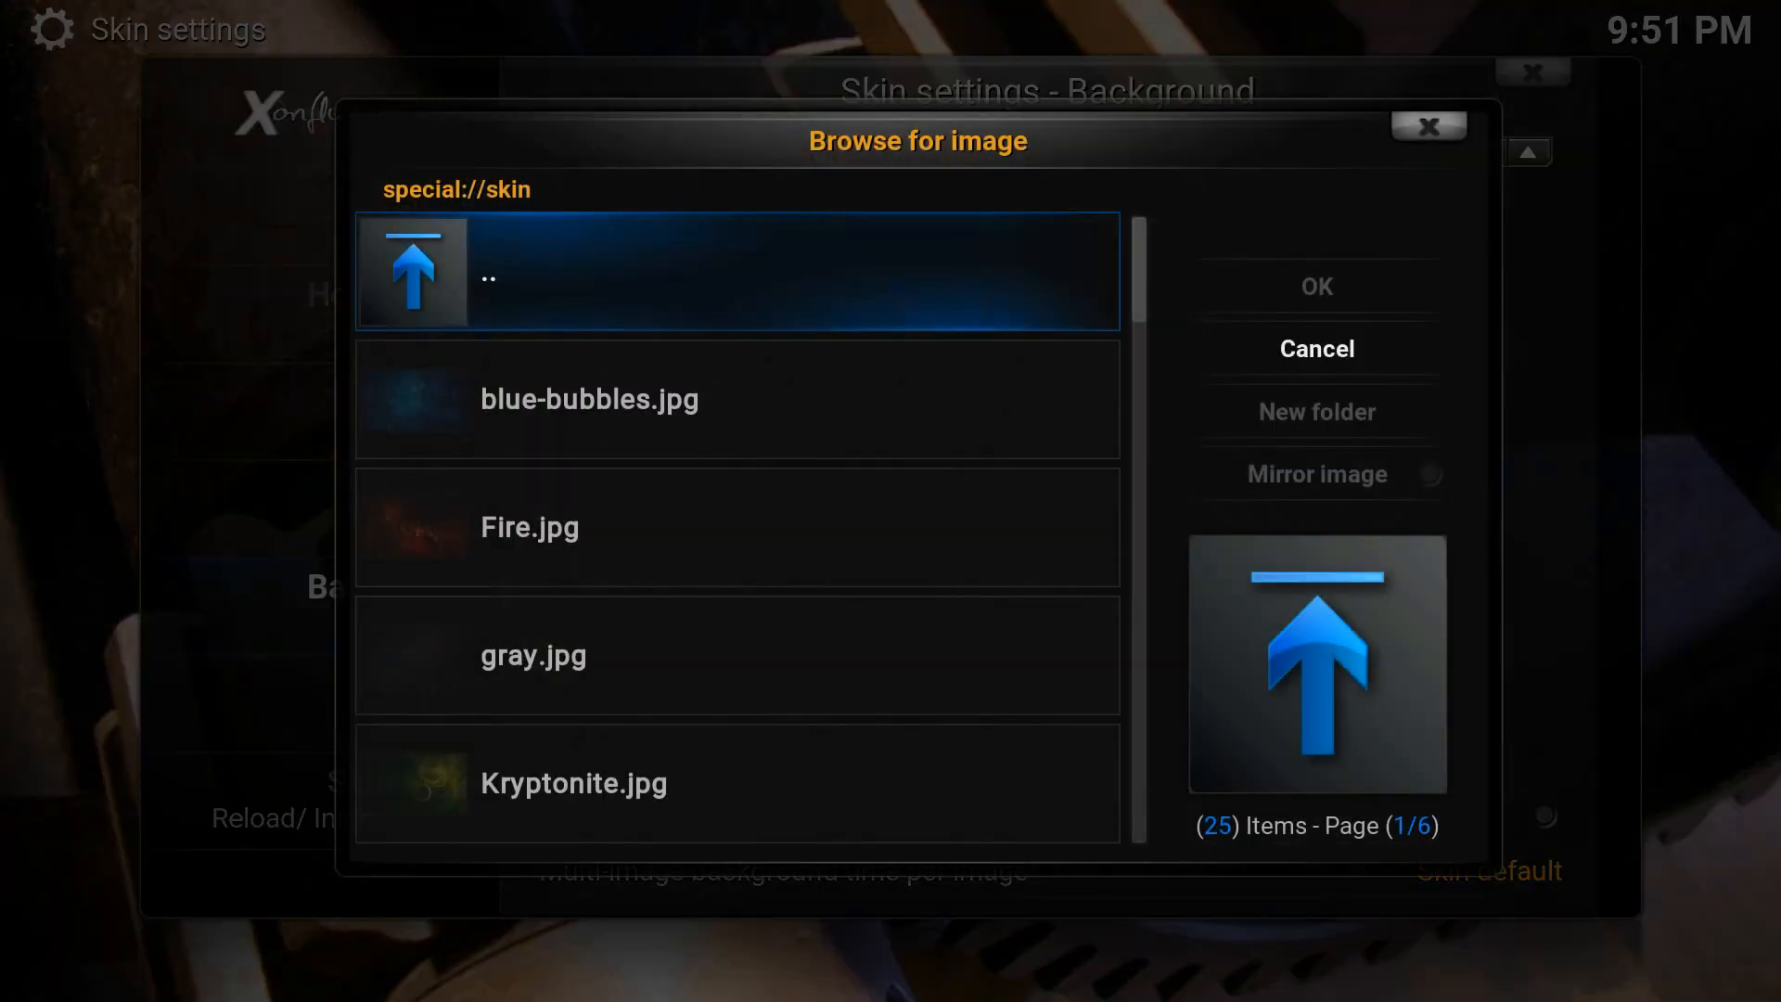
key(Return)
key(BackSpace)
key(Down)
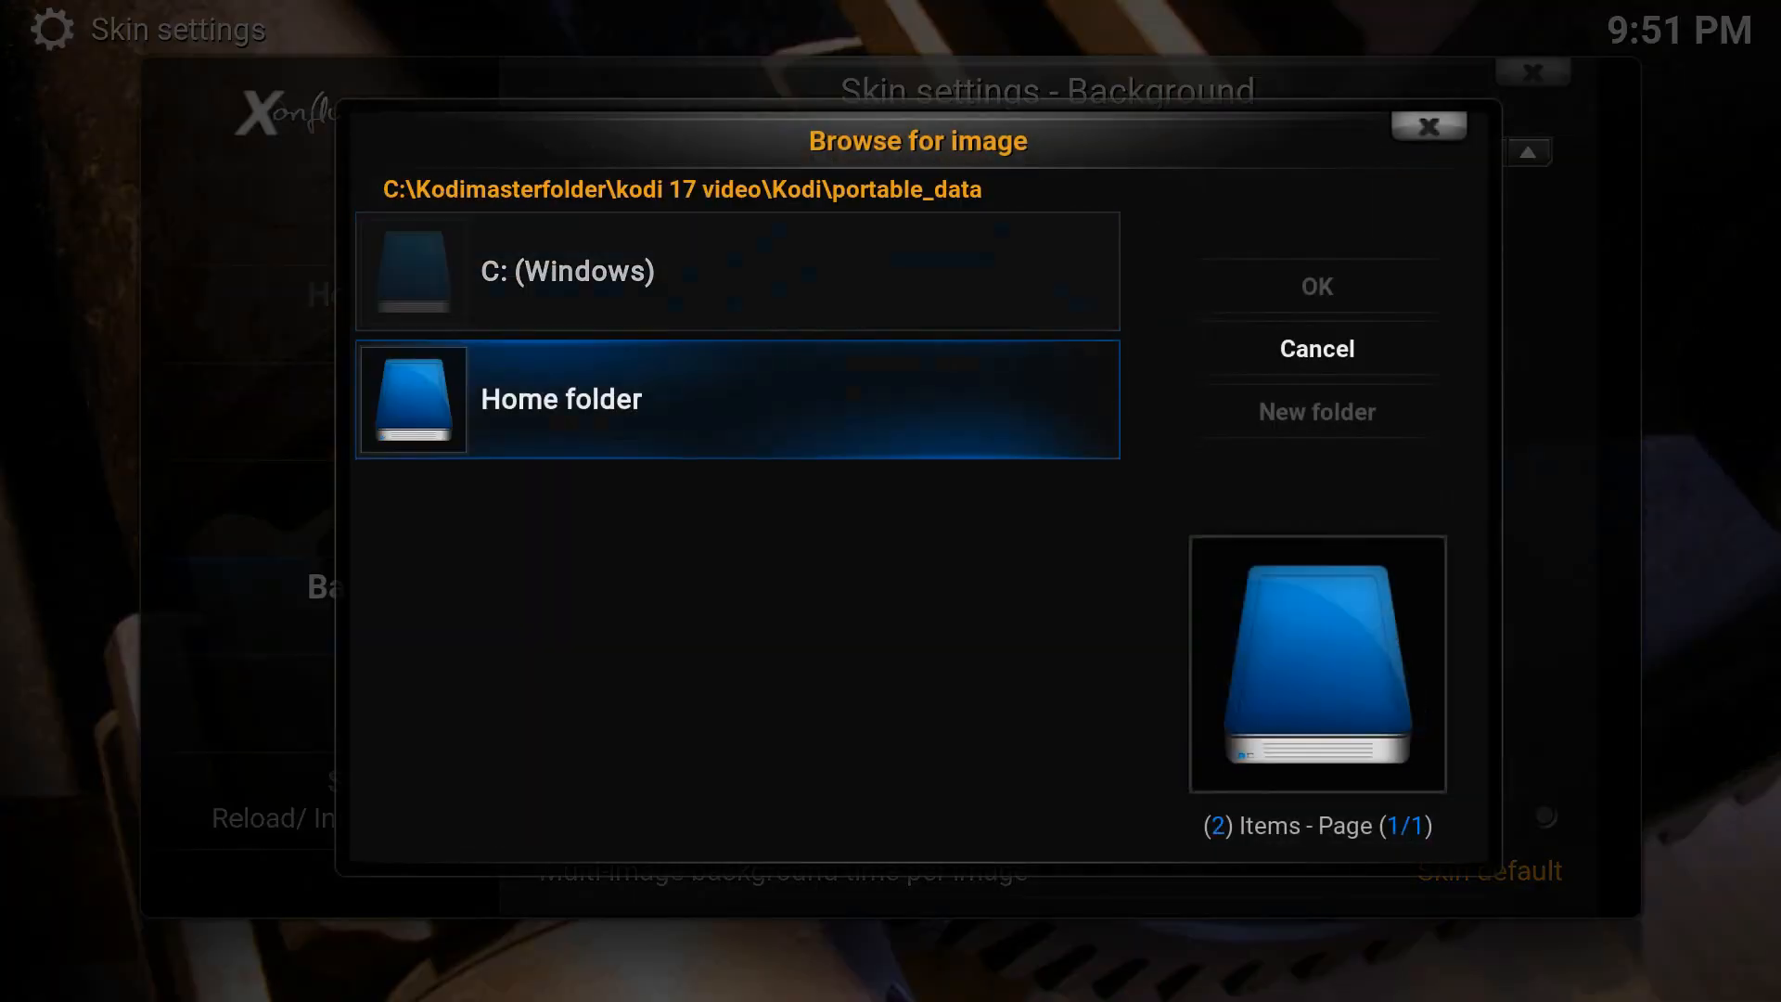
key(Return)
key(Down)
key(Down)
key(Down)
key(Return)
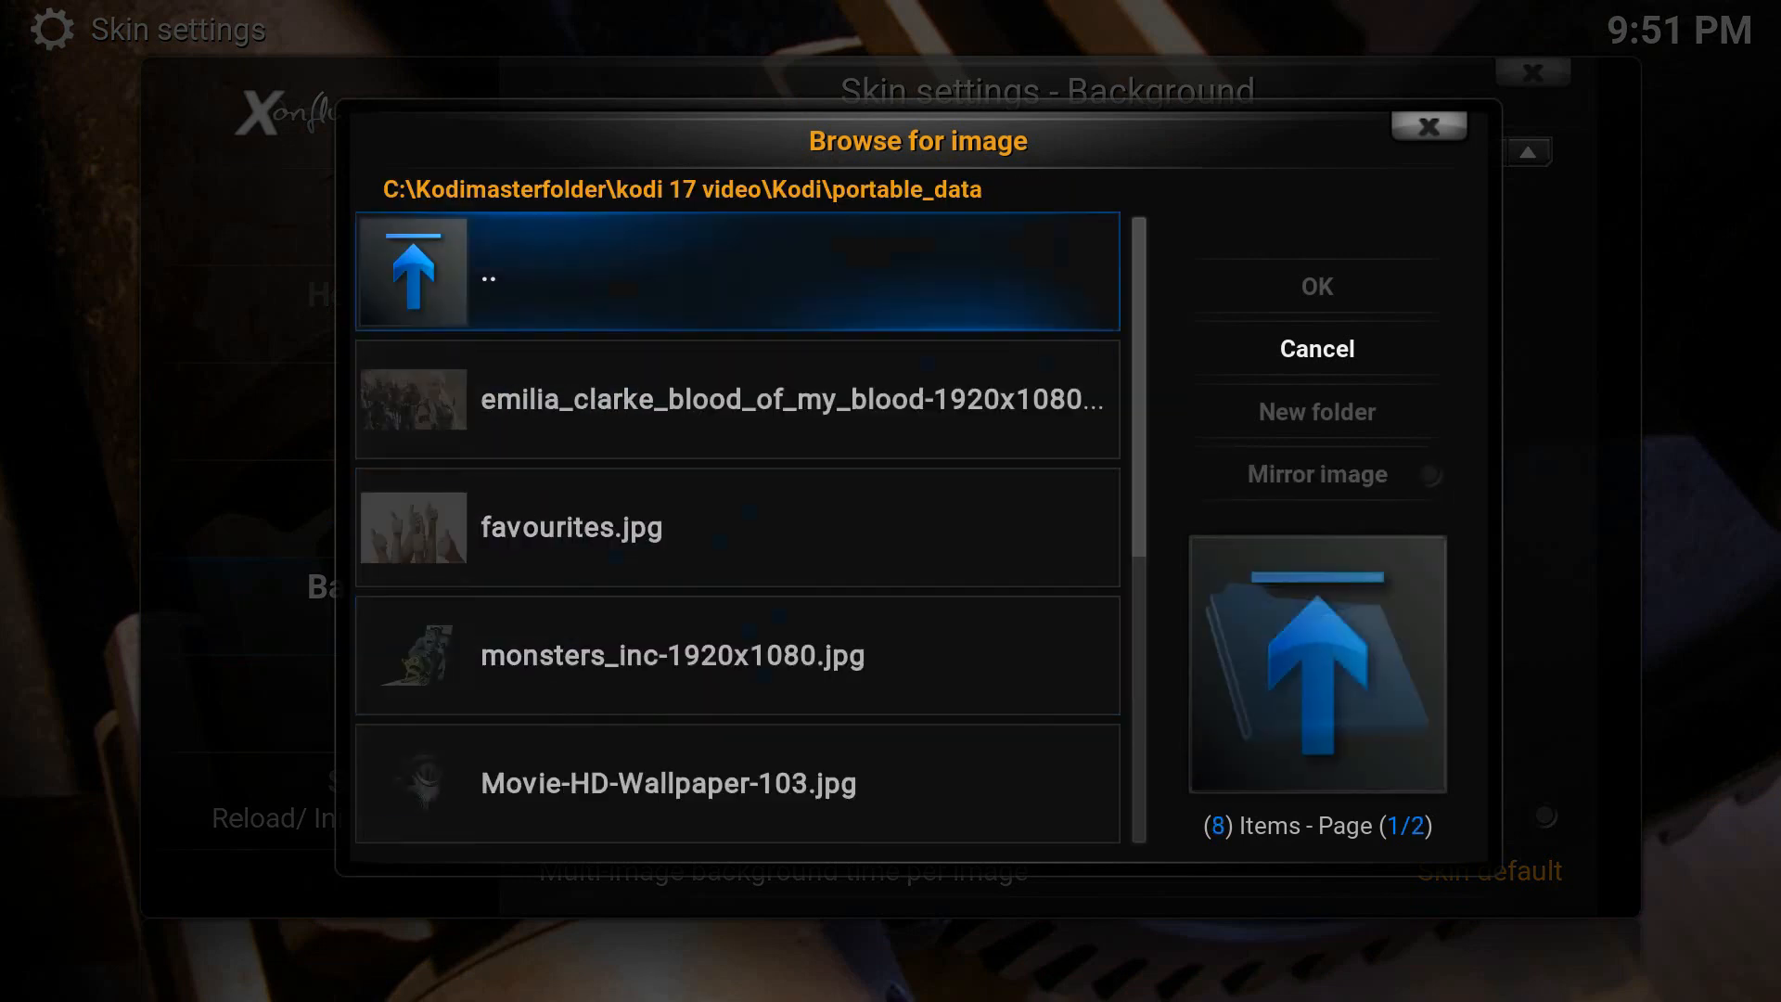
Set uefa_euro_2012_match_ball-1920x1080.jpg as the single background image for Sport.
key(Down)
key(Down)
key(Down)
key(Down)
key(Down)
key(Down)
key(Down)
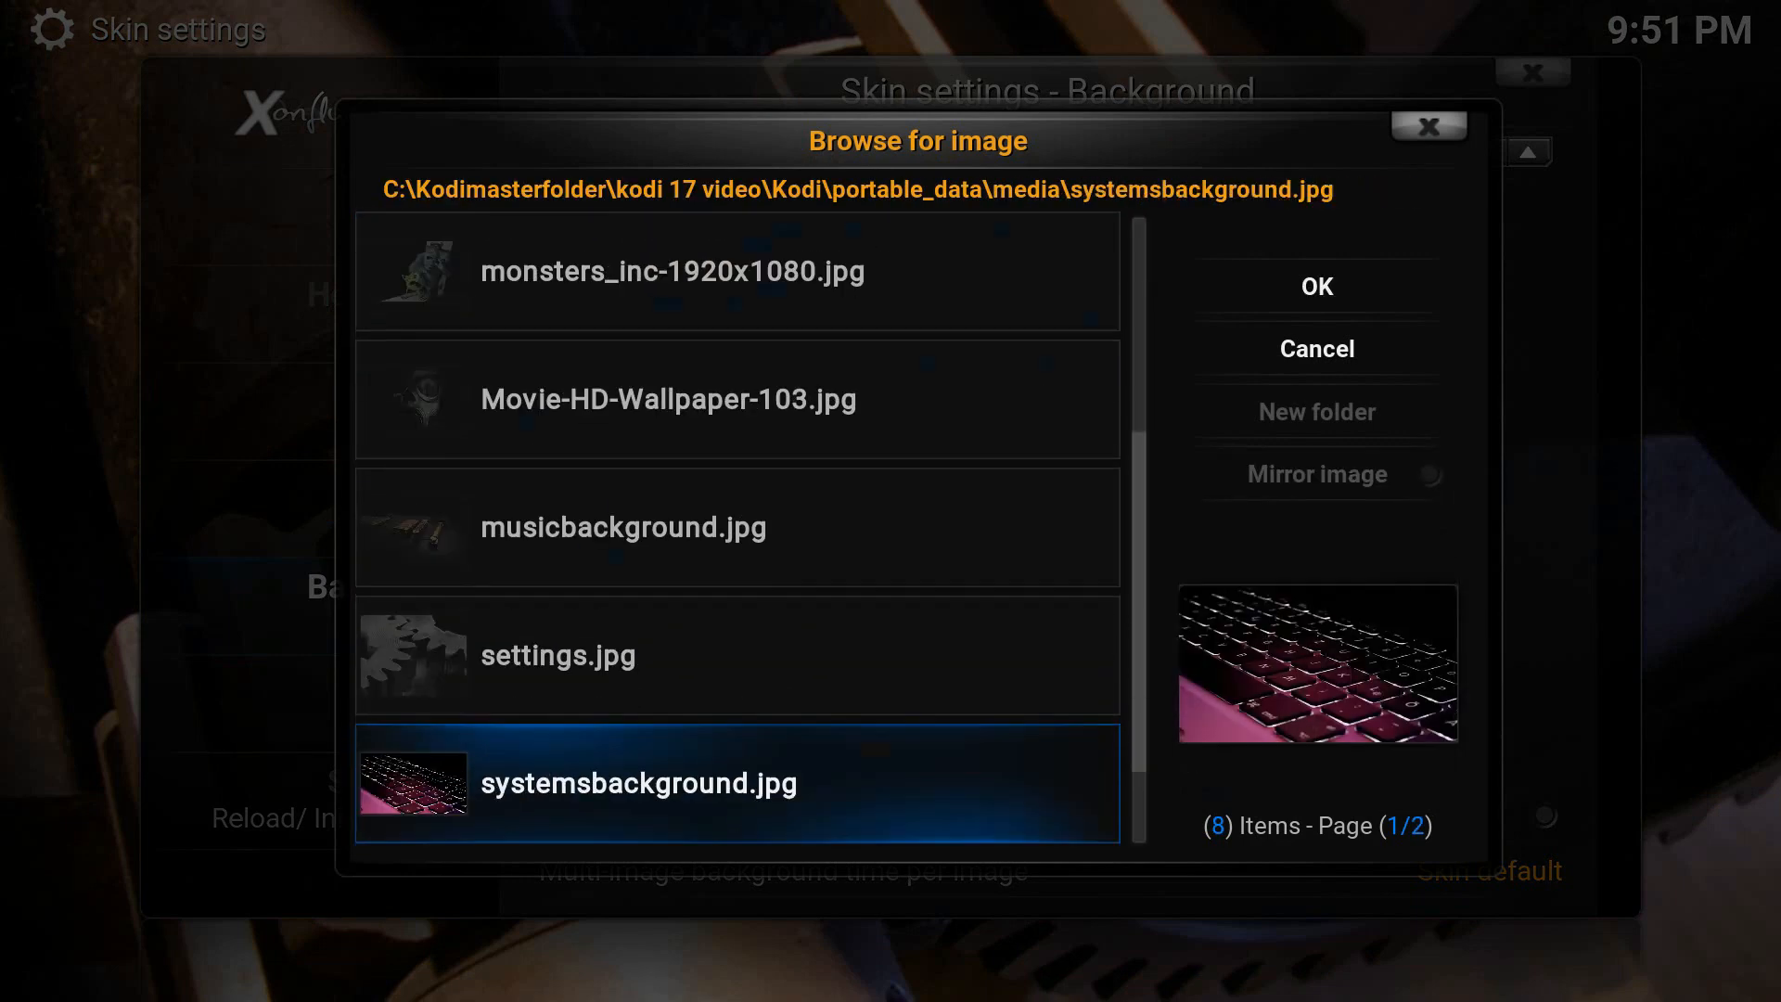
key(Down)
key(Return)
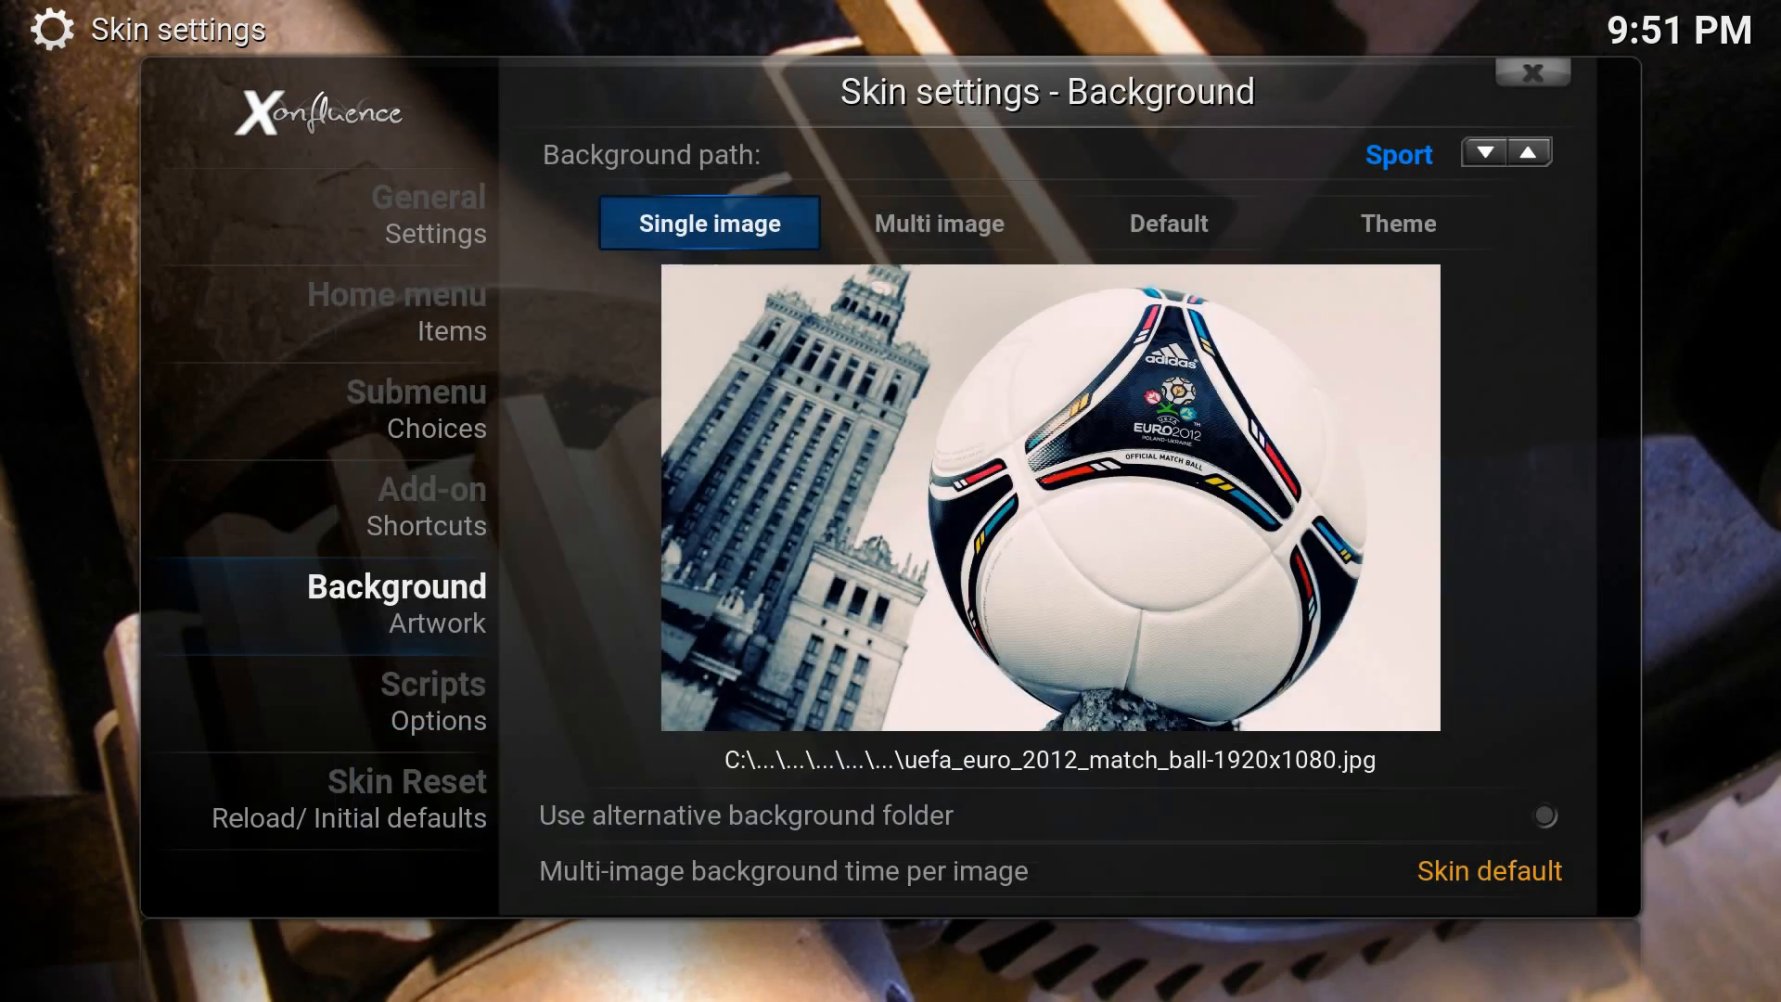
Switch the Background path to Kids and browse for its single image in the Home folder's media folder.
key(Up)
key(Right)
key(Down)
key(Return)
key(Return)
key(Down)
key(Return)
key(Down)
key(Down)
key(Down)
key(Return)
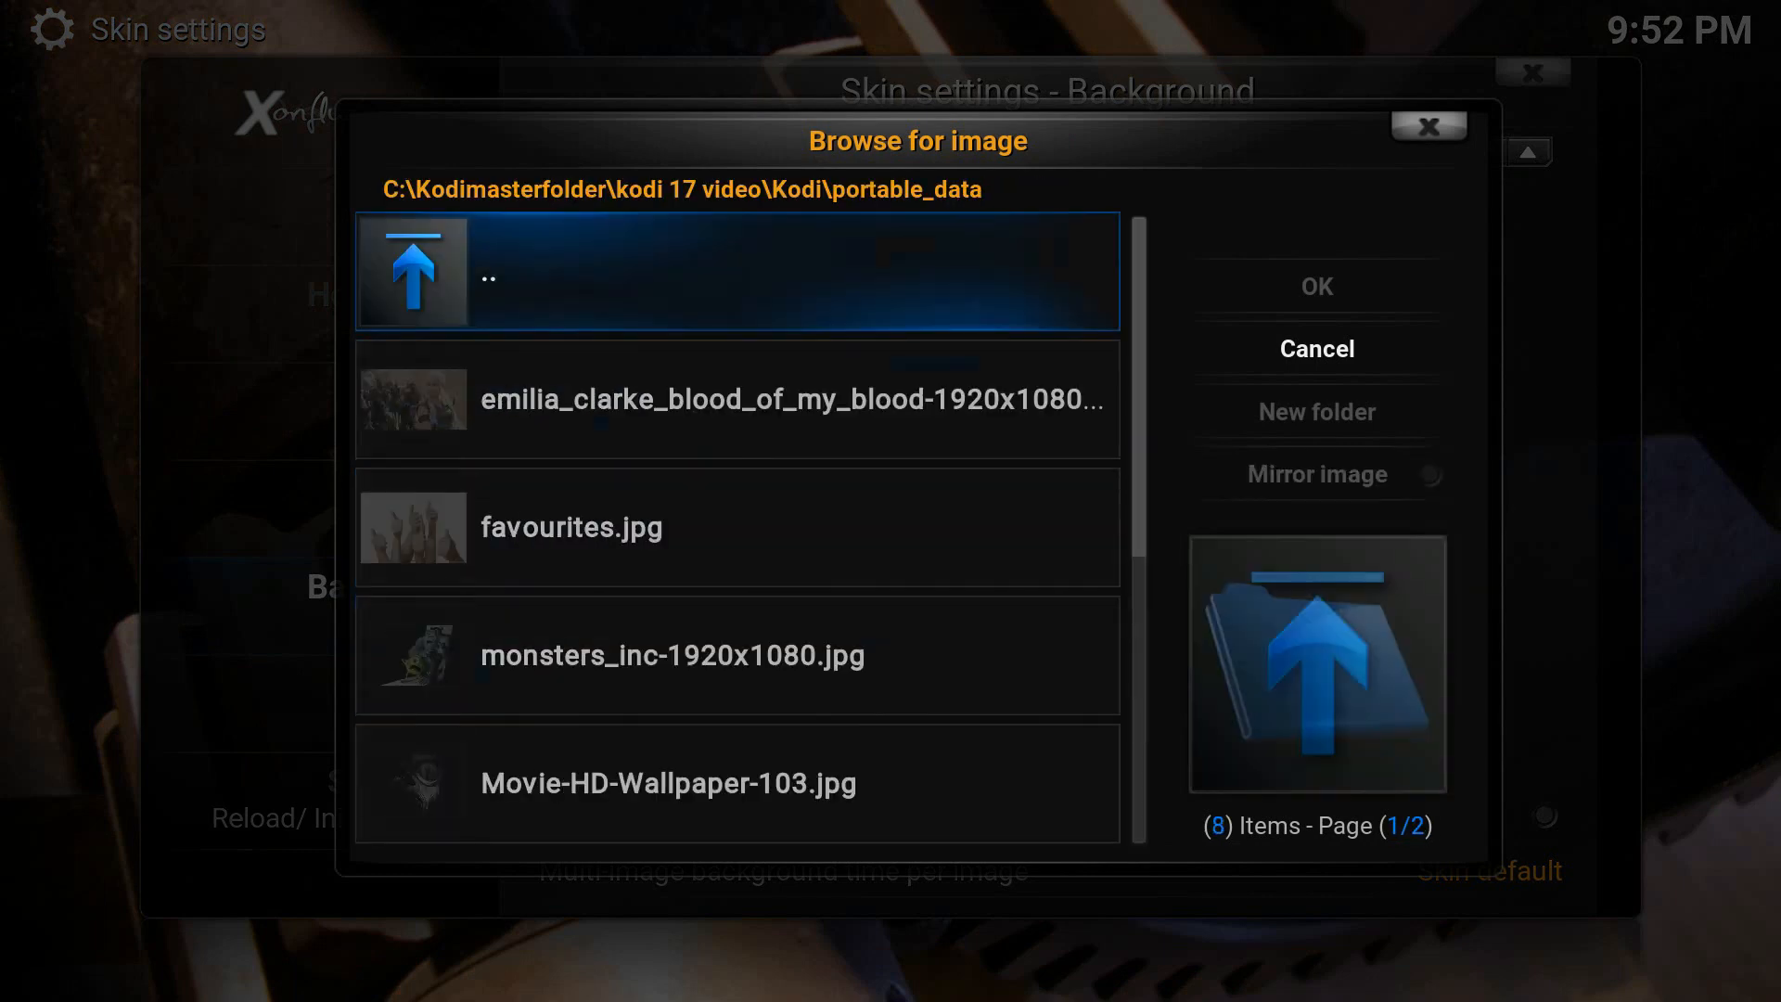
Set monsters_inc-1920x1080.jpg as the single background image for Kids and return to the home screen.
key(Down)
key(Down)
key(Down)
key(Return)
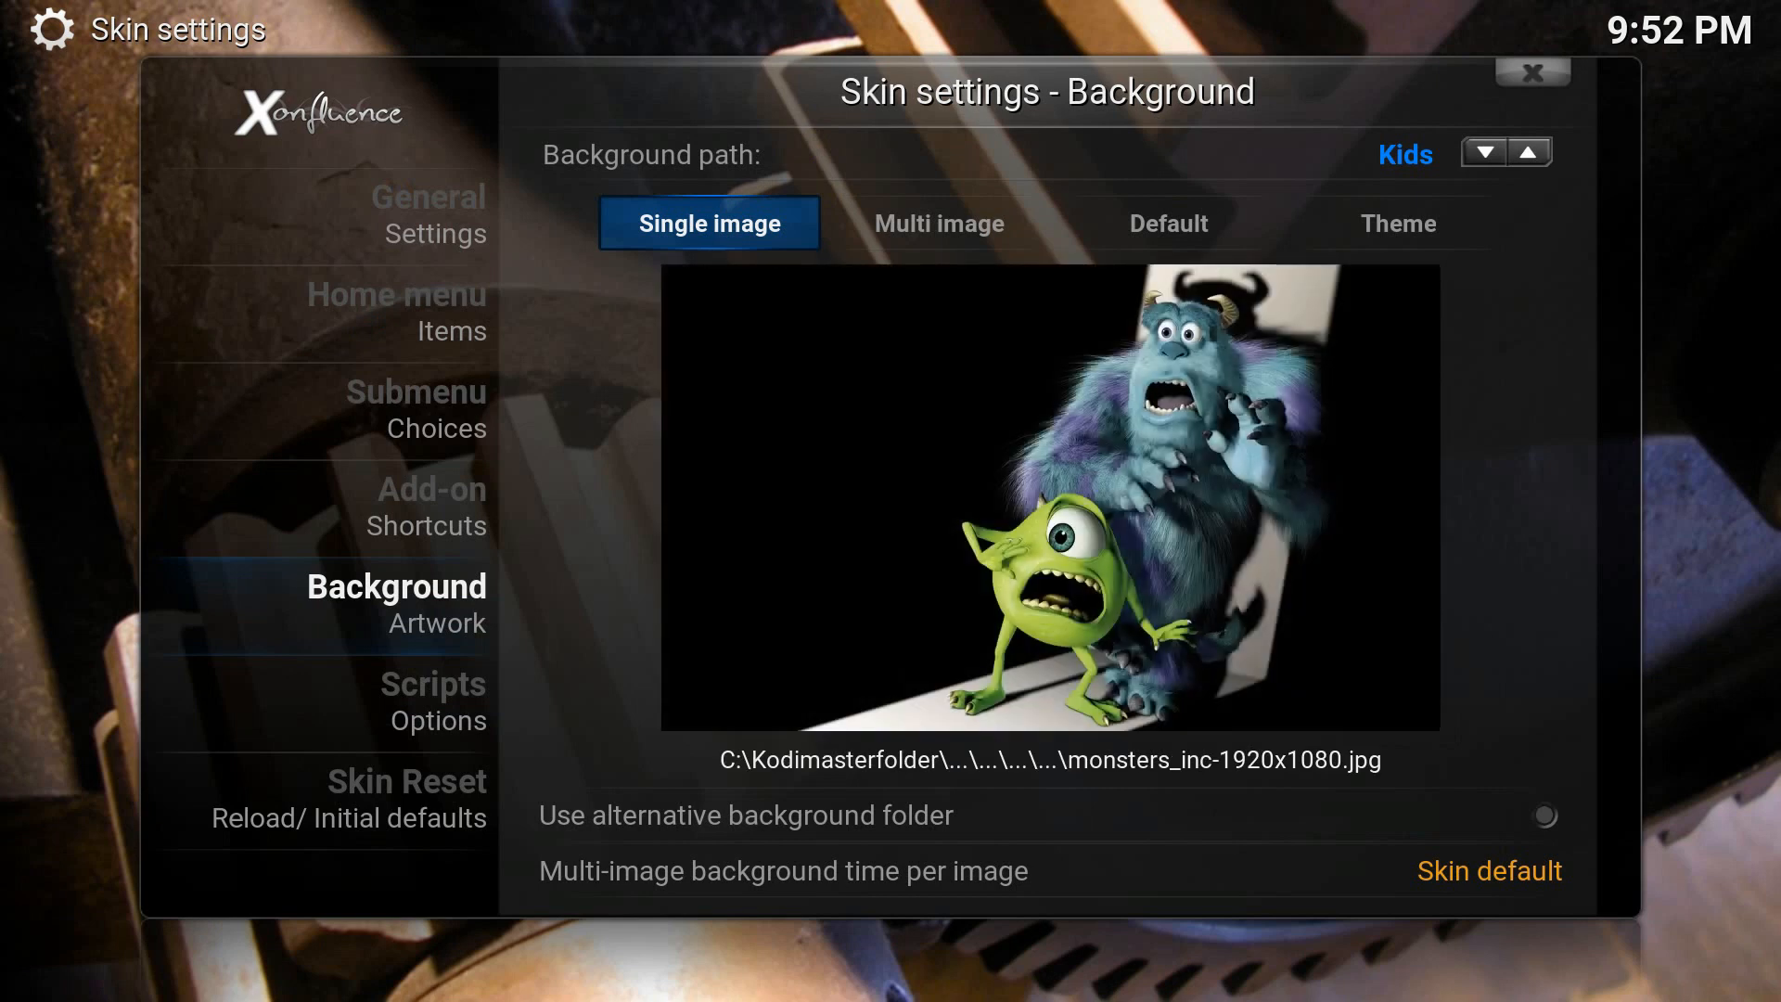
key(Escape)
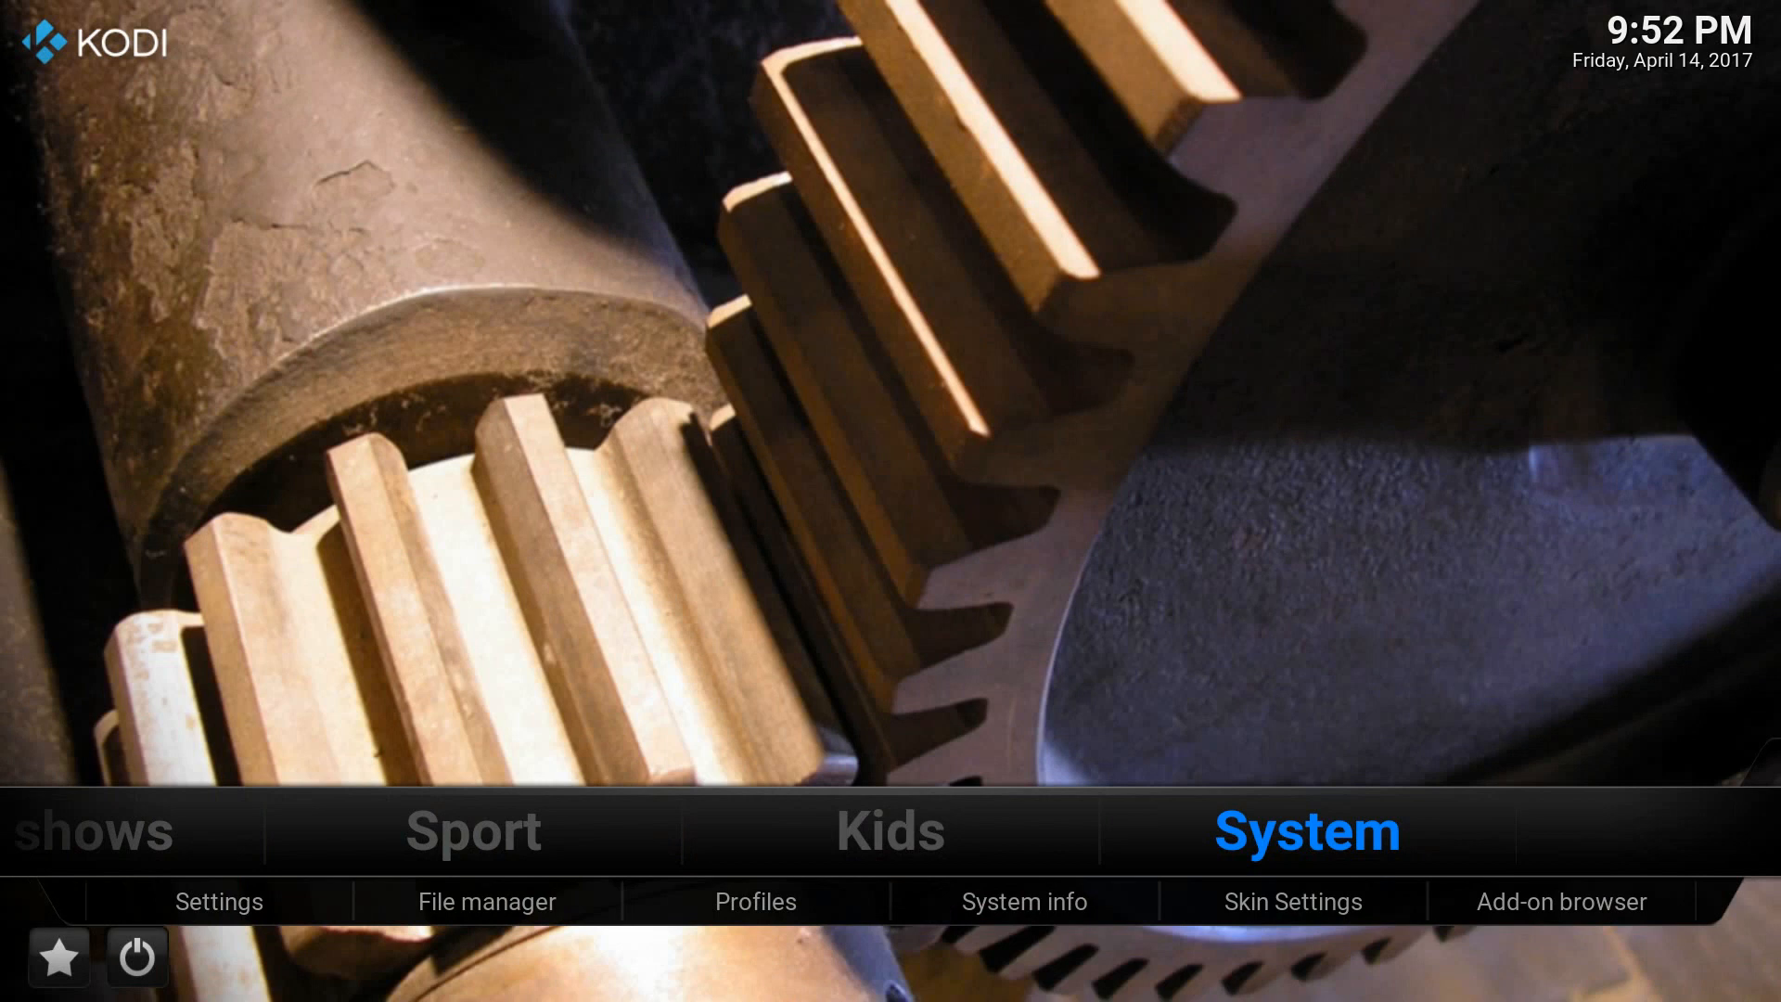
Check the background image and add-on shortcuts of each home menu item between System and movies.
key(Left)
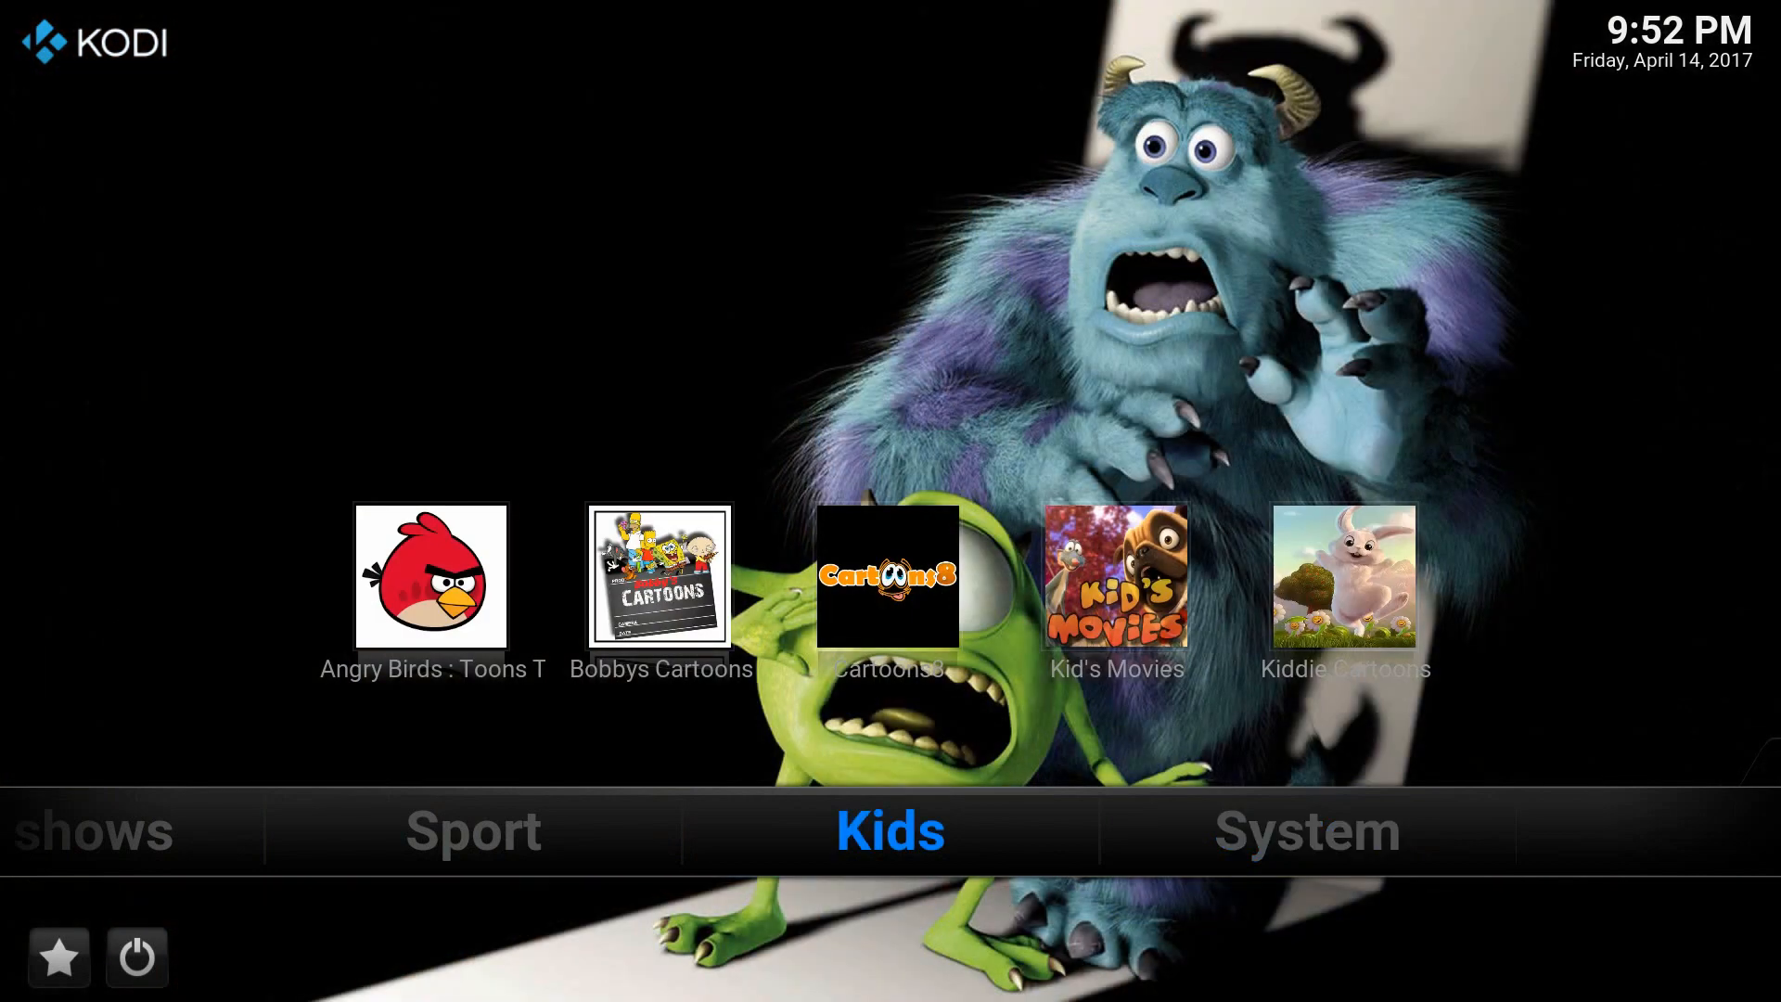
key(Left)
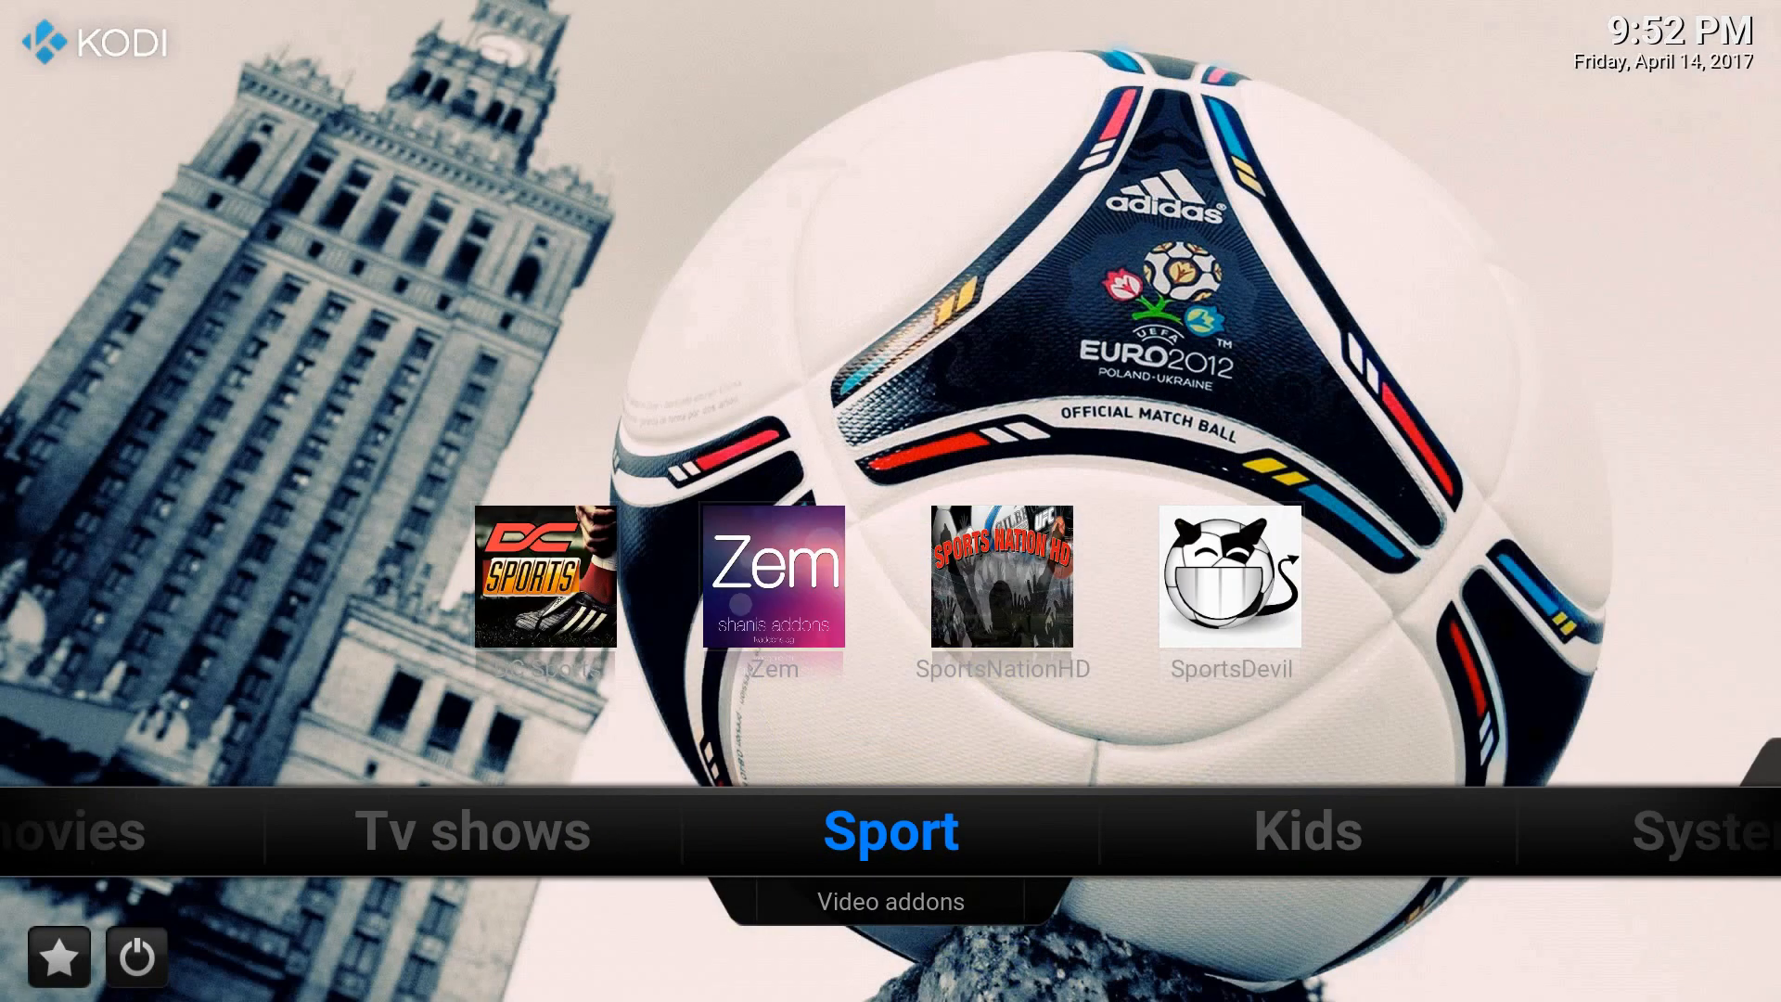
key(Left)
key(Left)
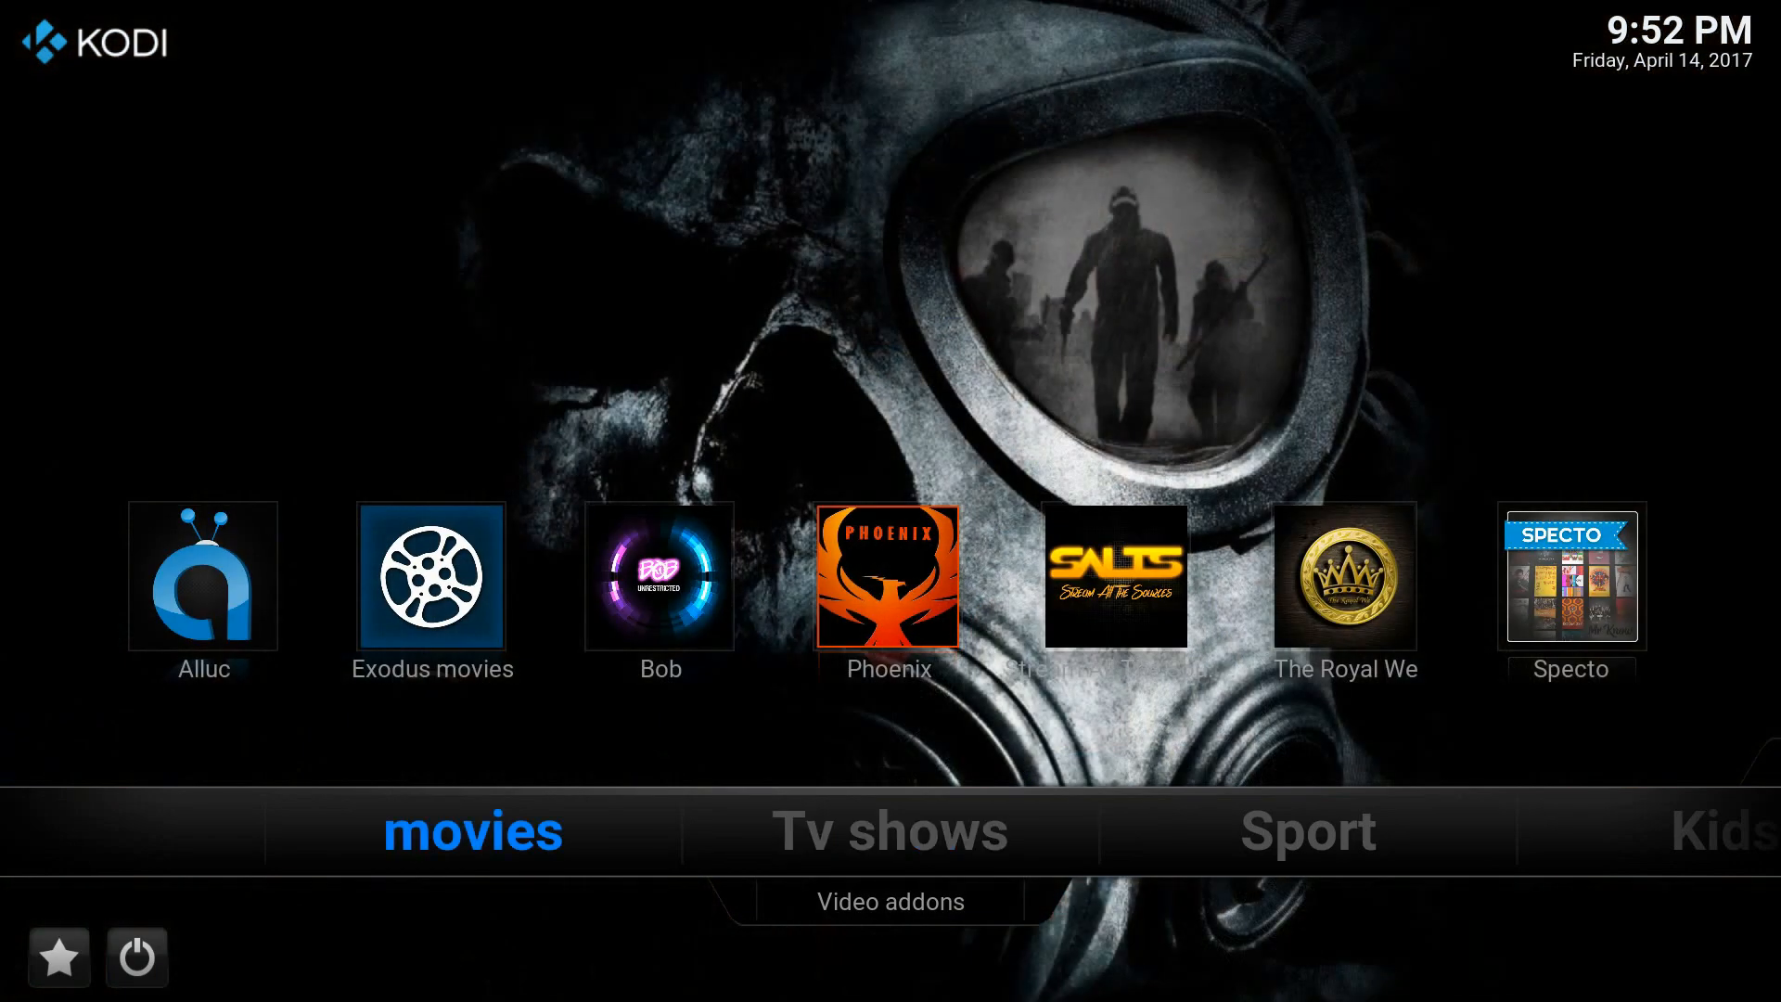
key(Right)
key(Right)
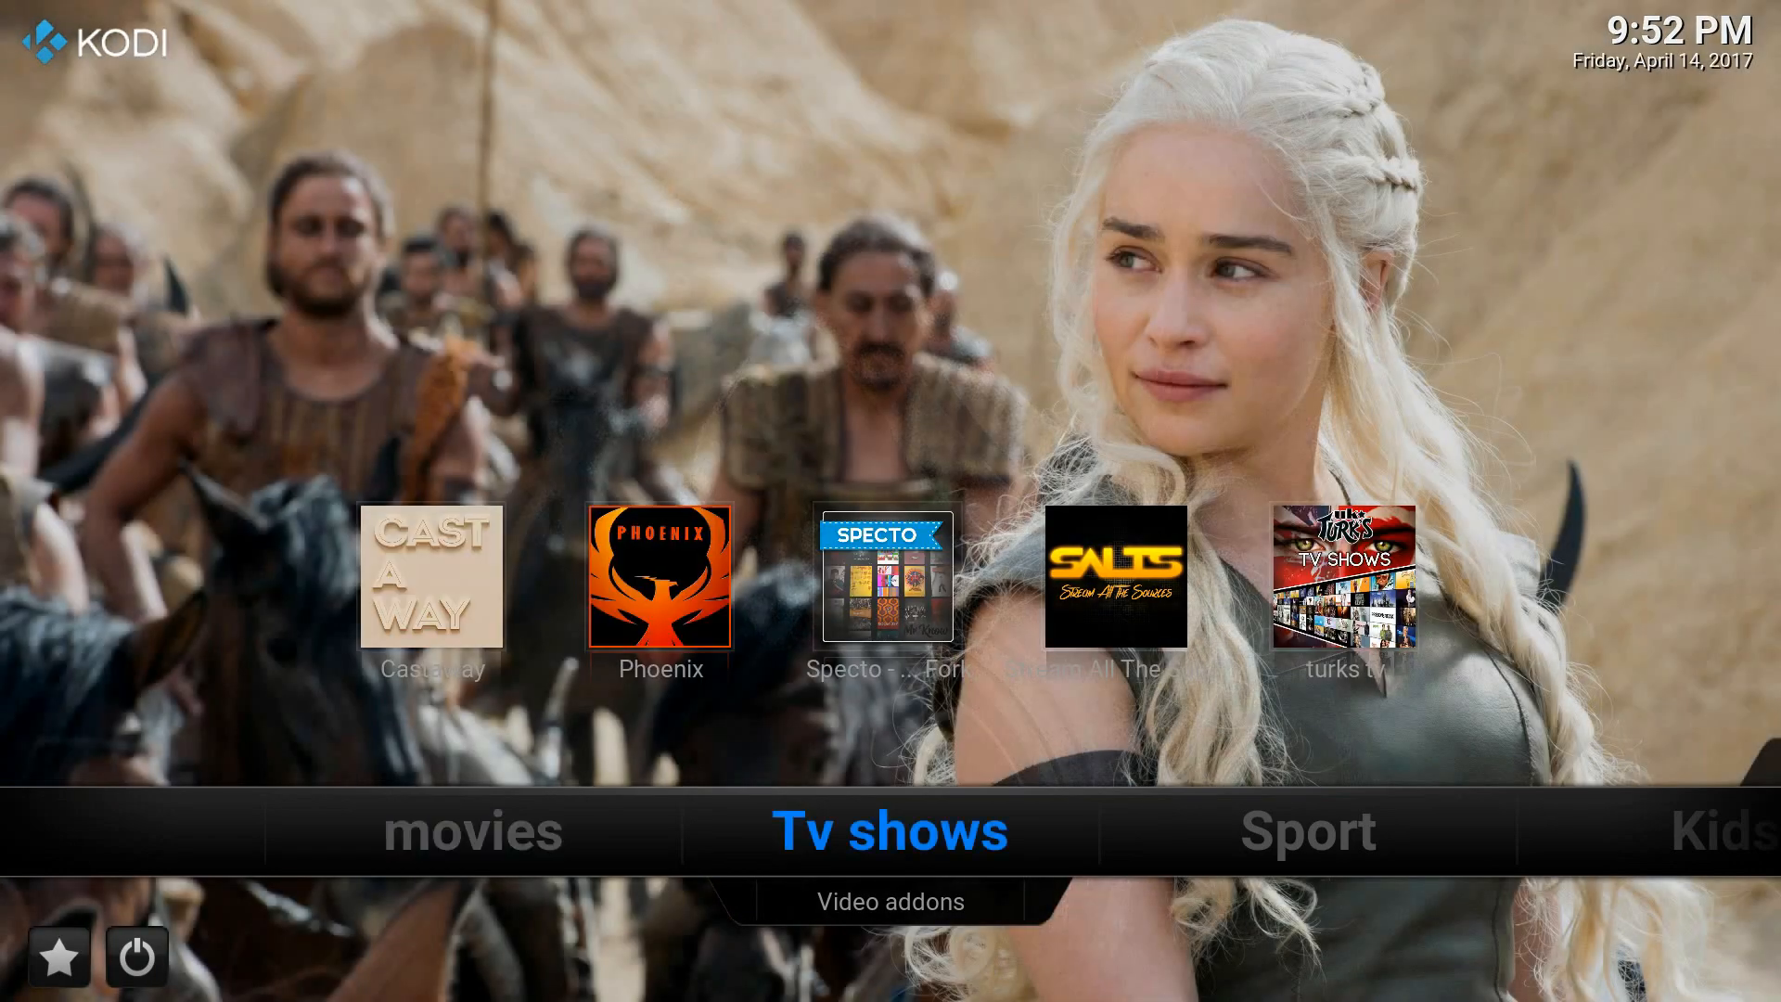
key(Right)
key(Right)
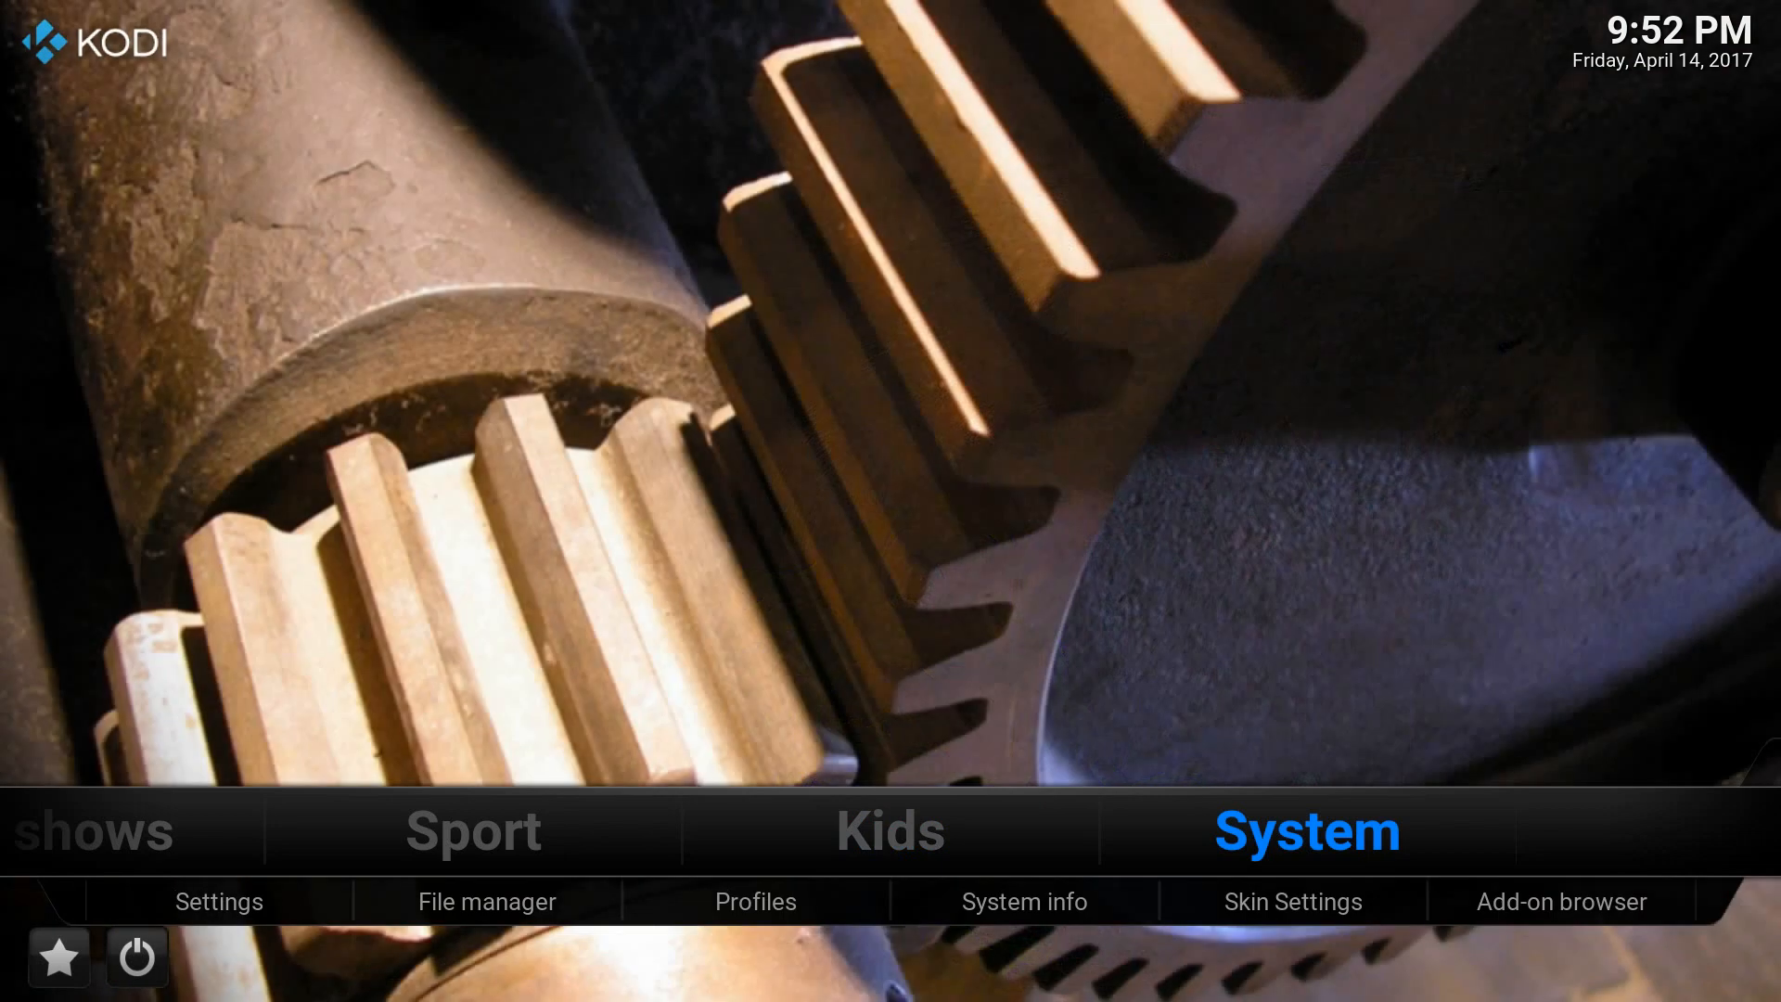
key(Left)
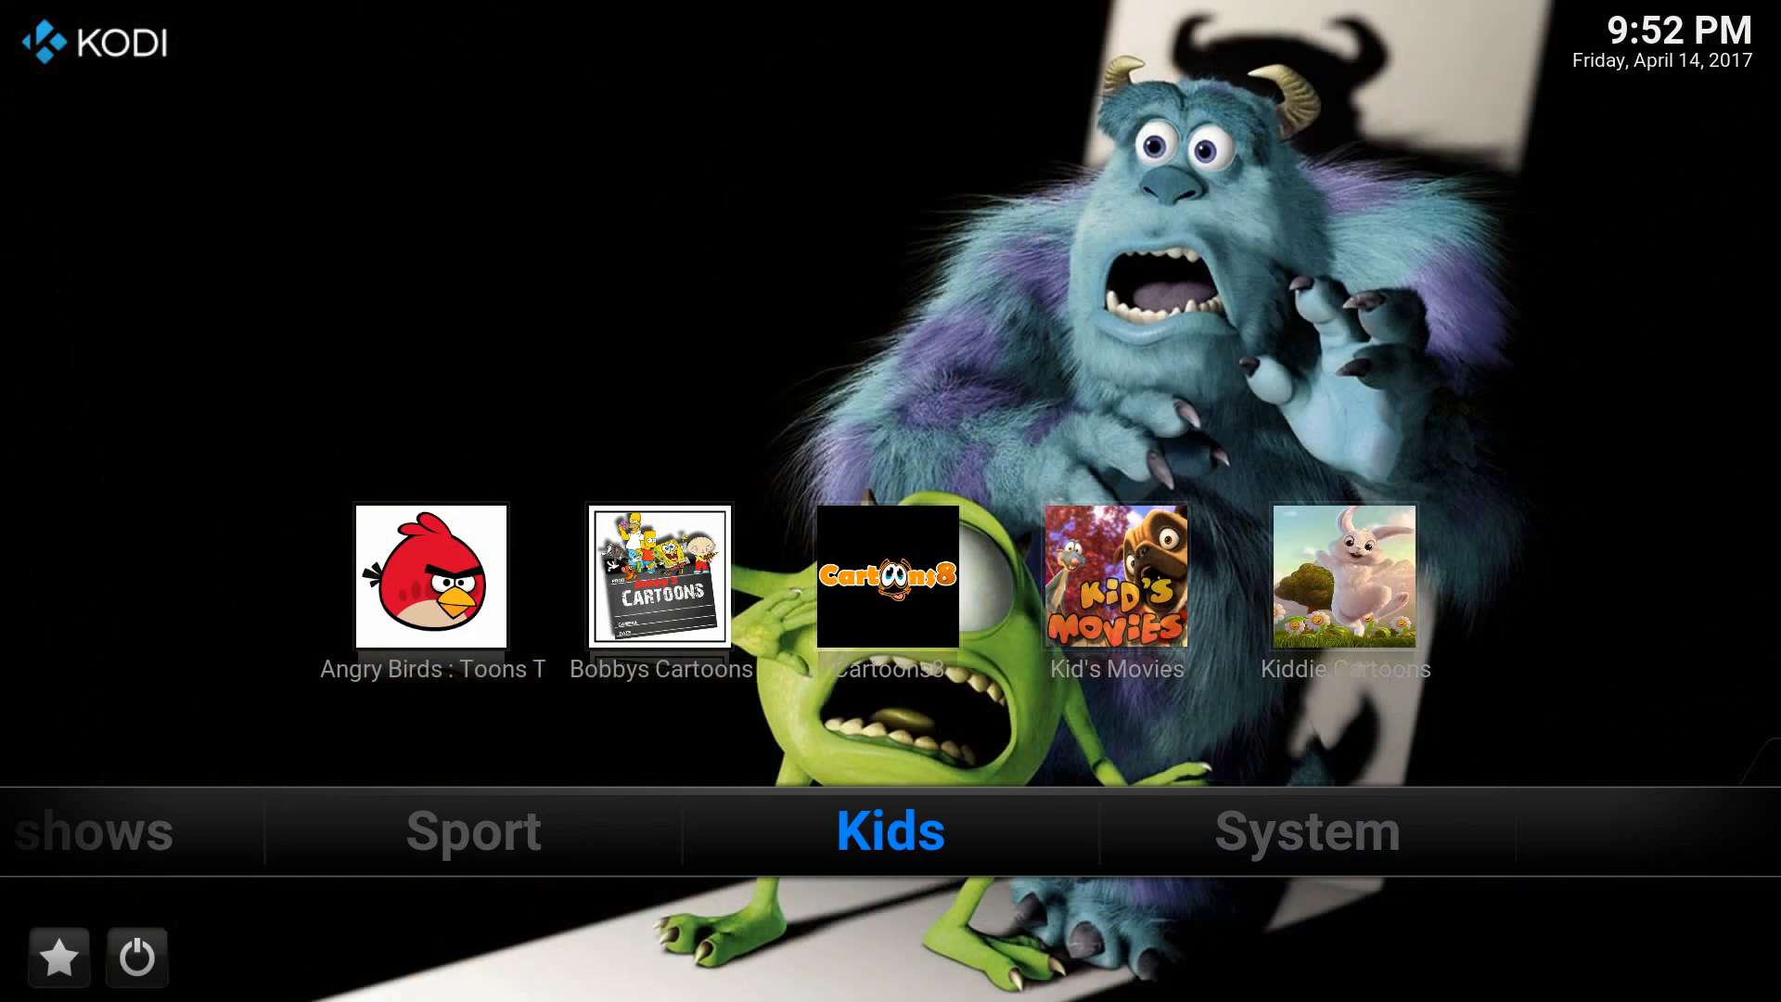
key(Left)
key(Left)
key(Left)
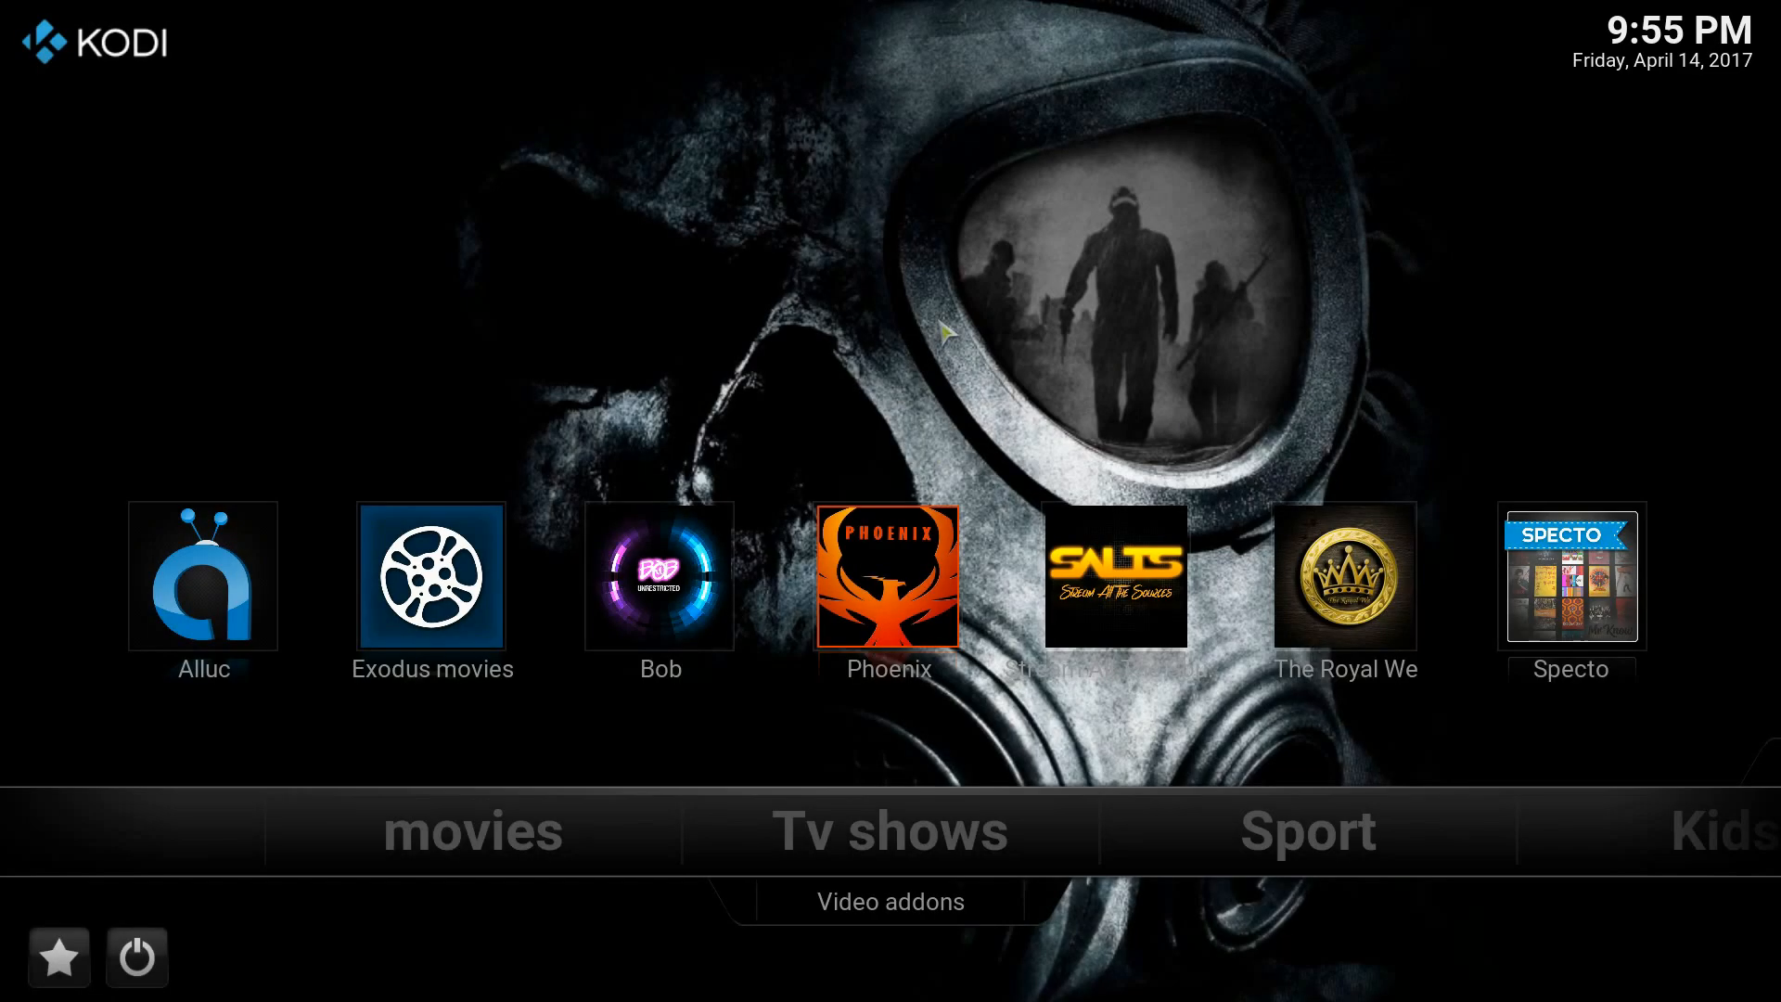
Return to movies on the home menu and open its Video addons submenu.
key(Right)
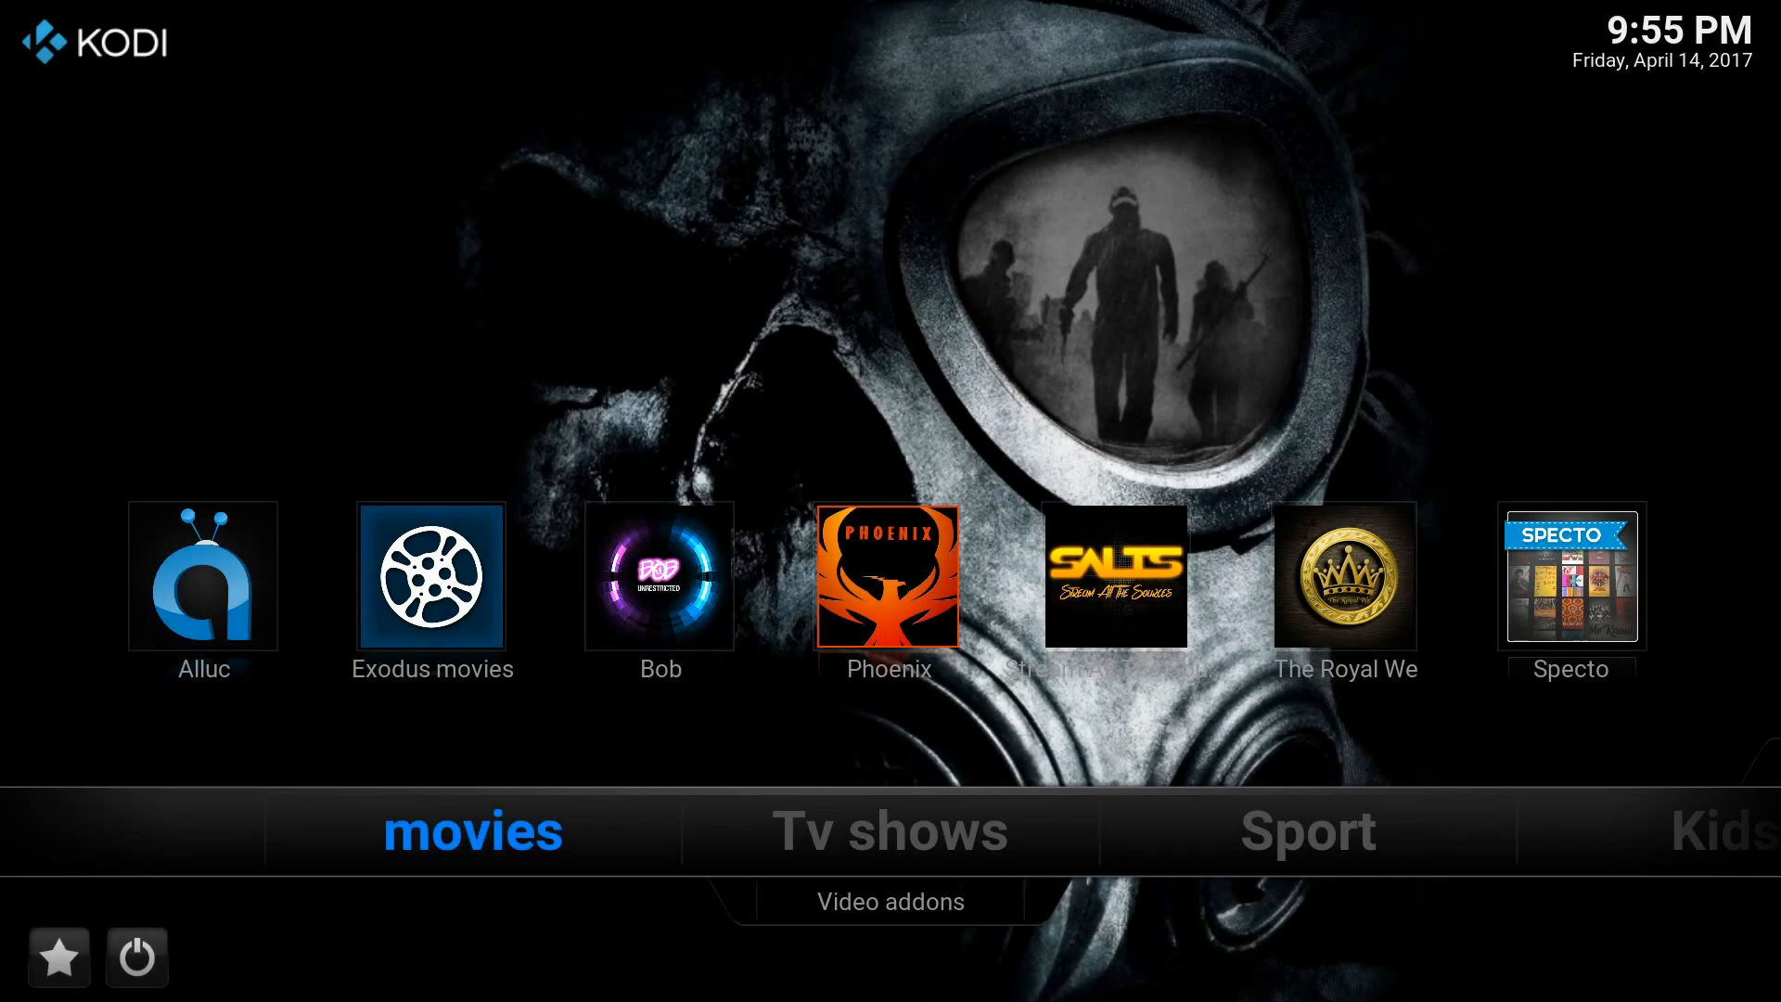
key(Right)
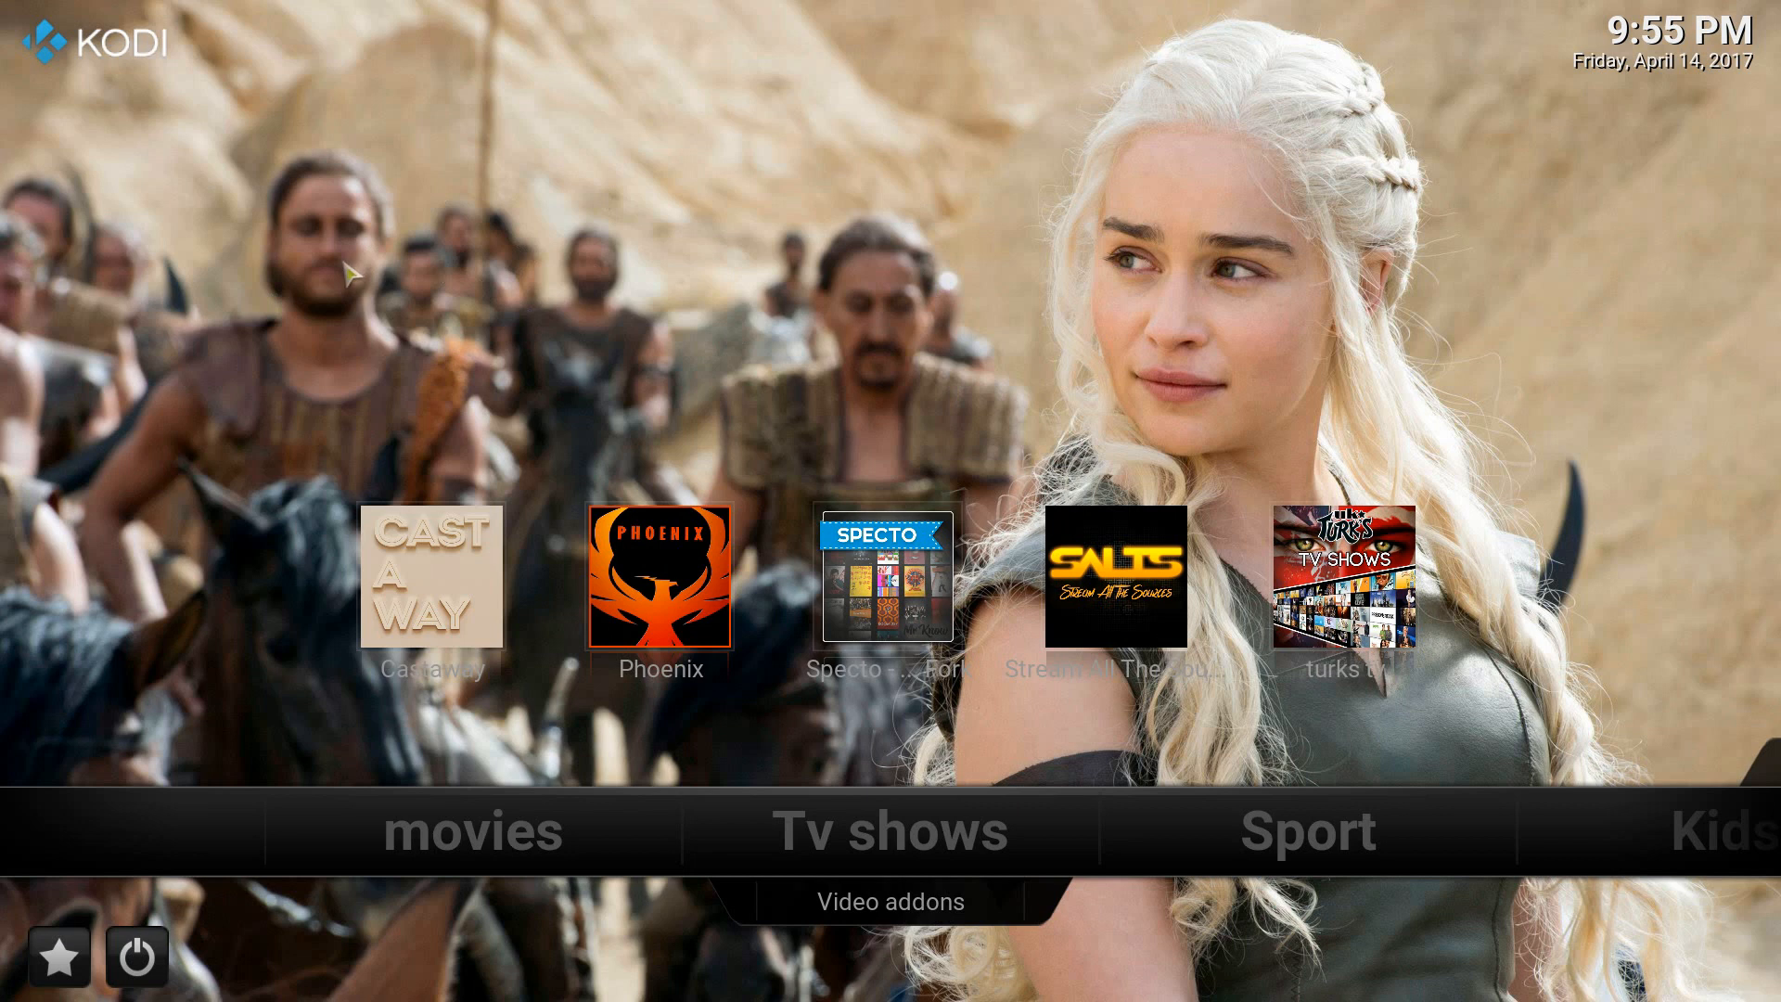
key(Right)
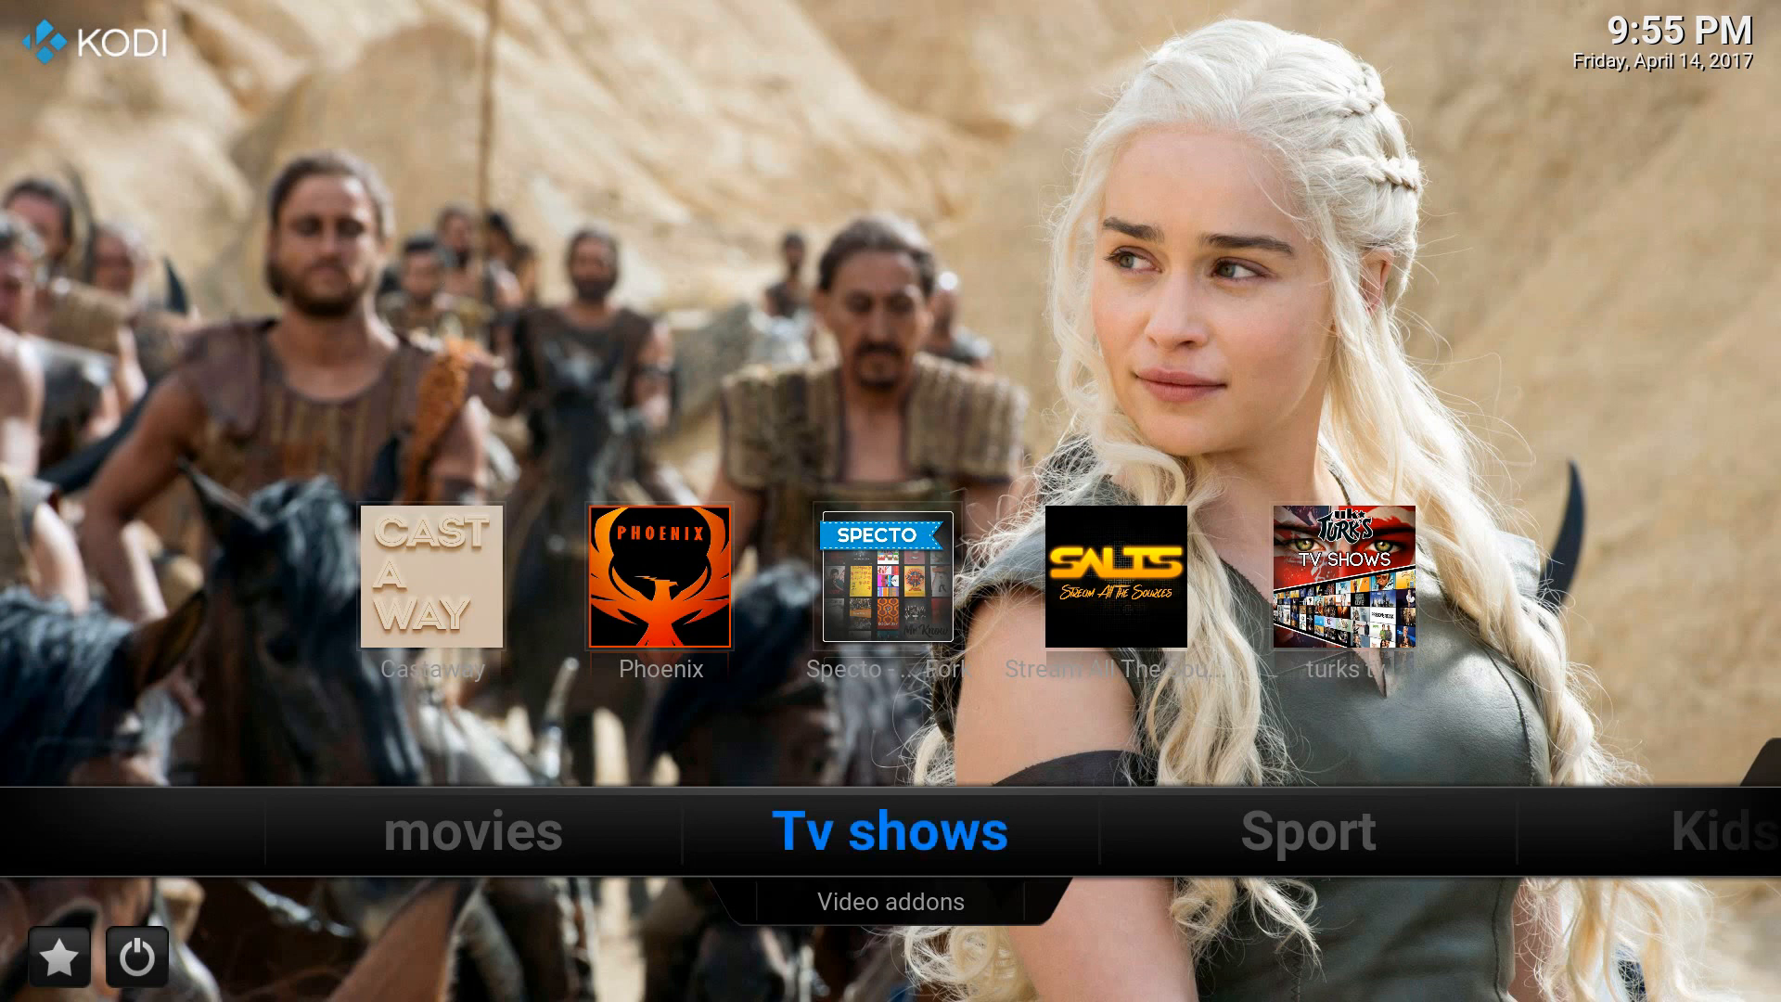
key(Left)
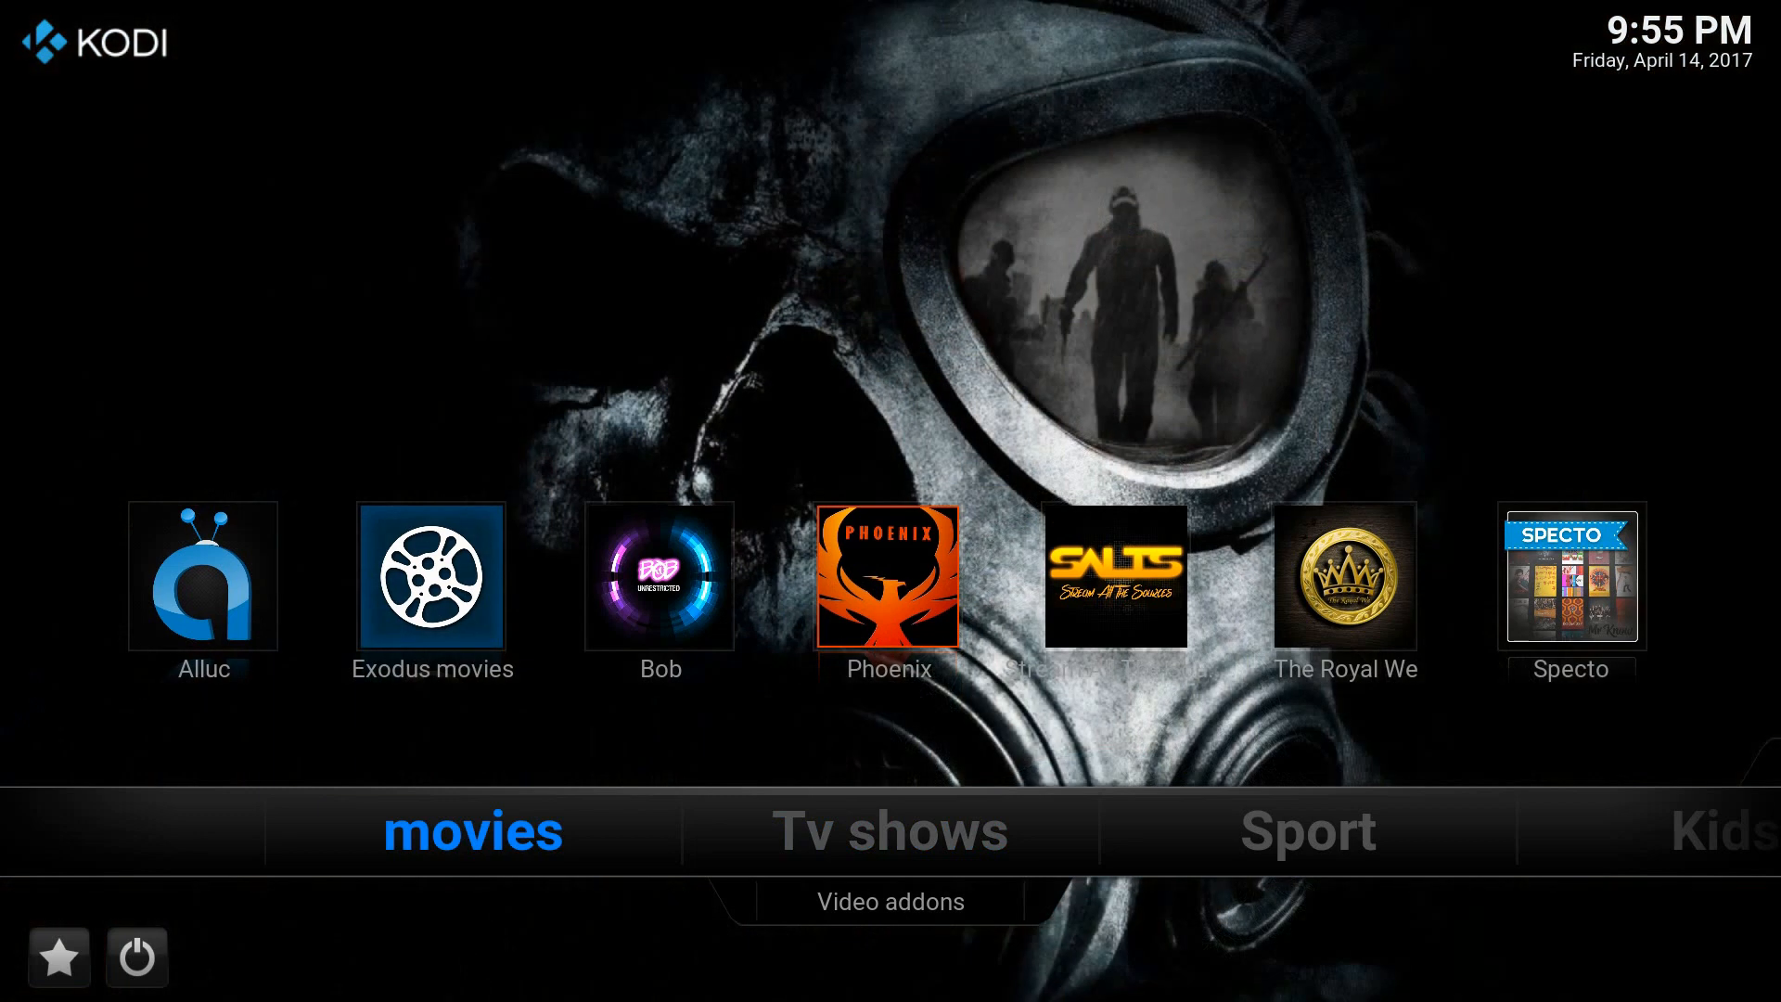
key(Down)
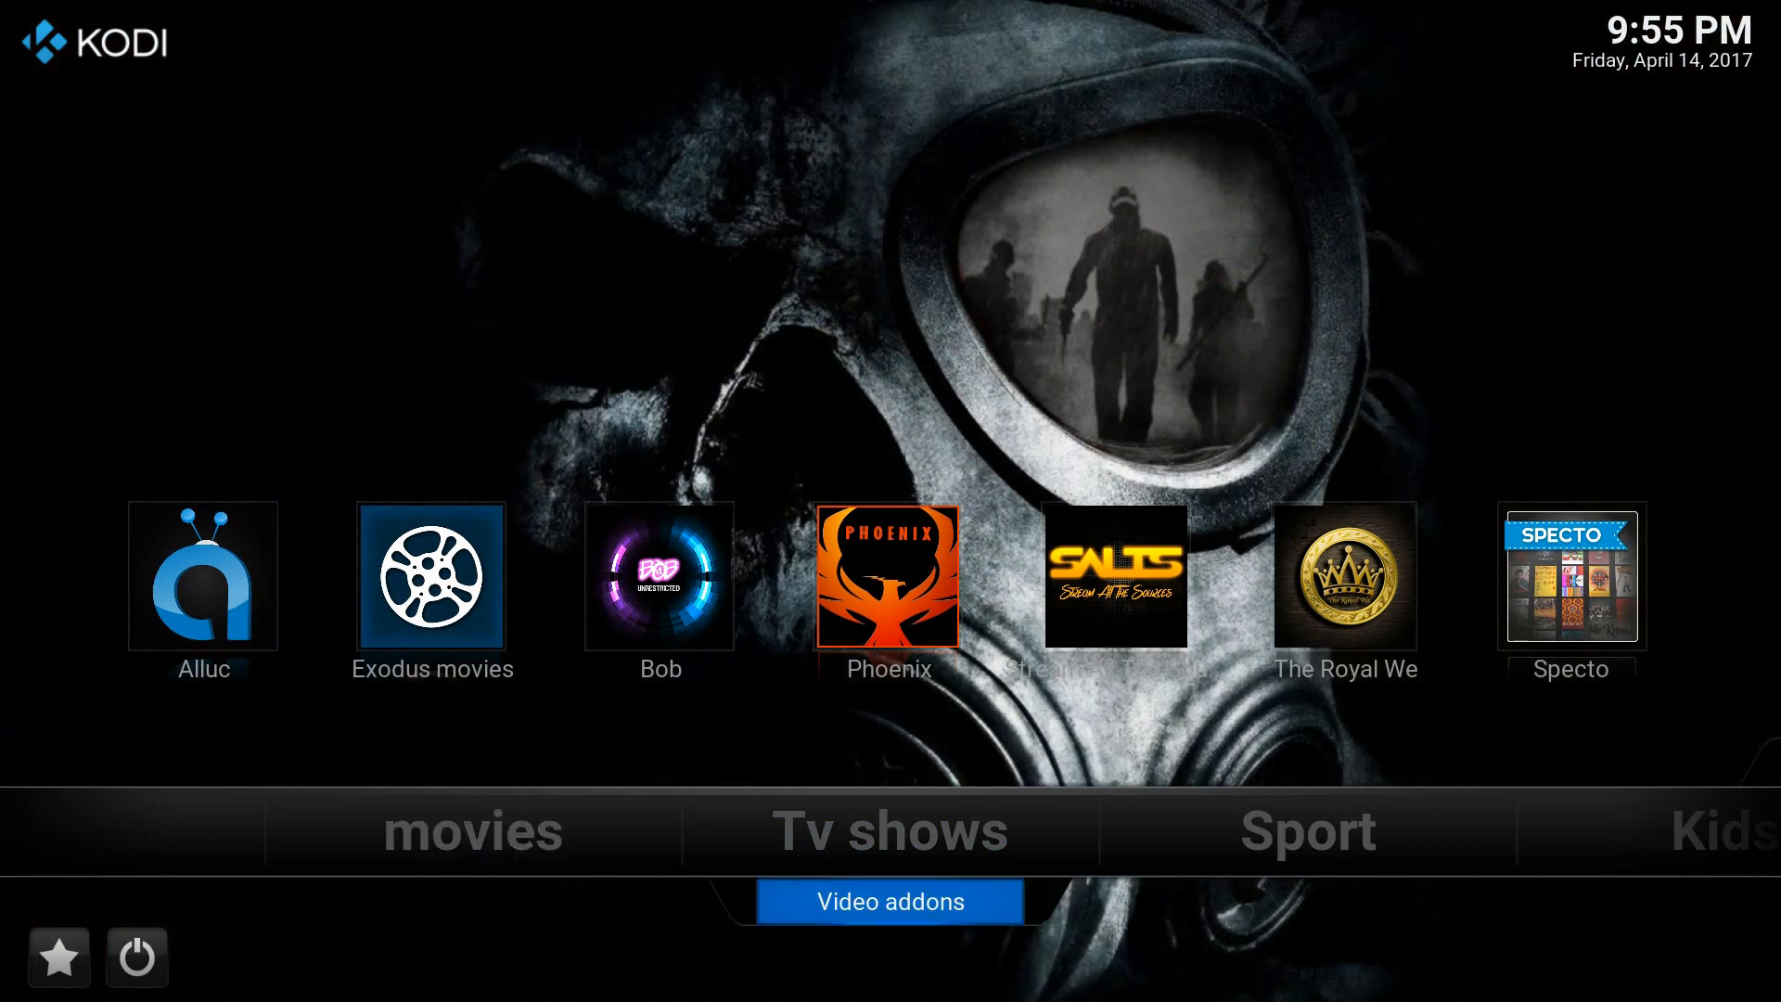
key(Return)
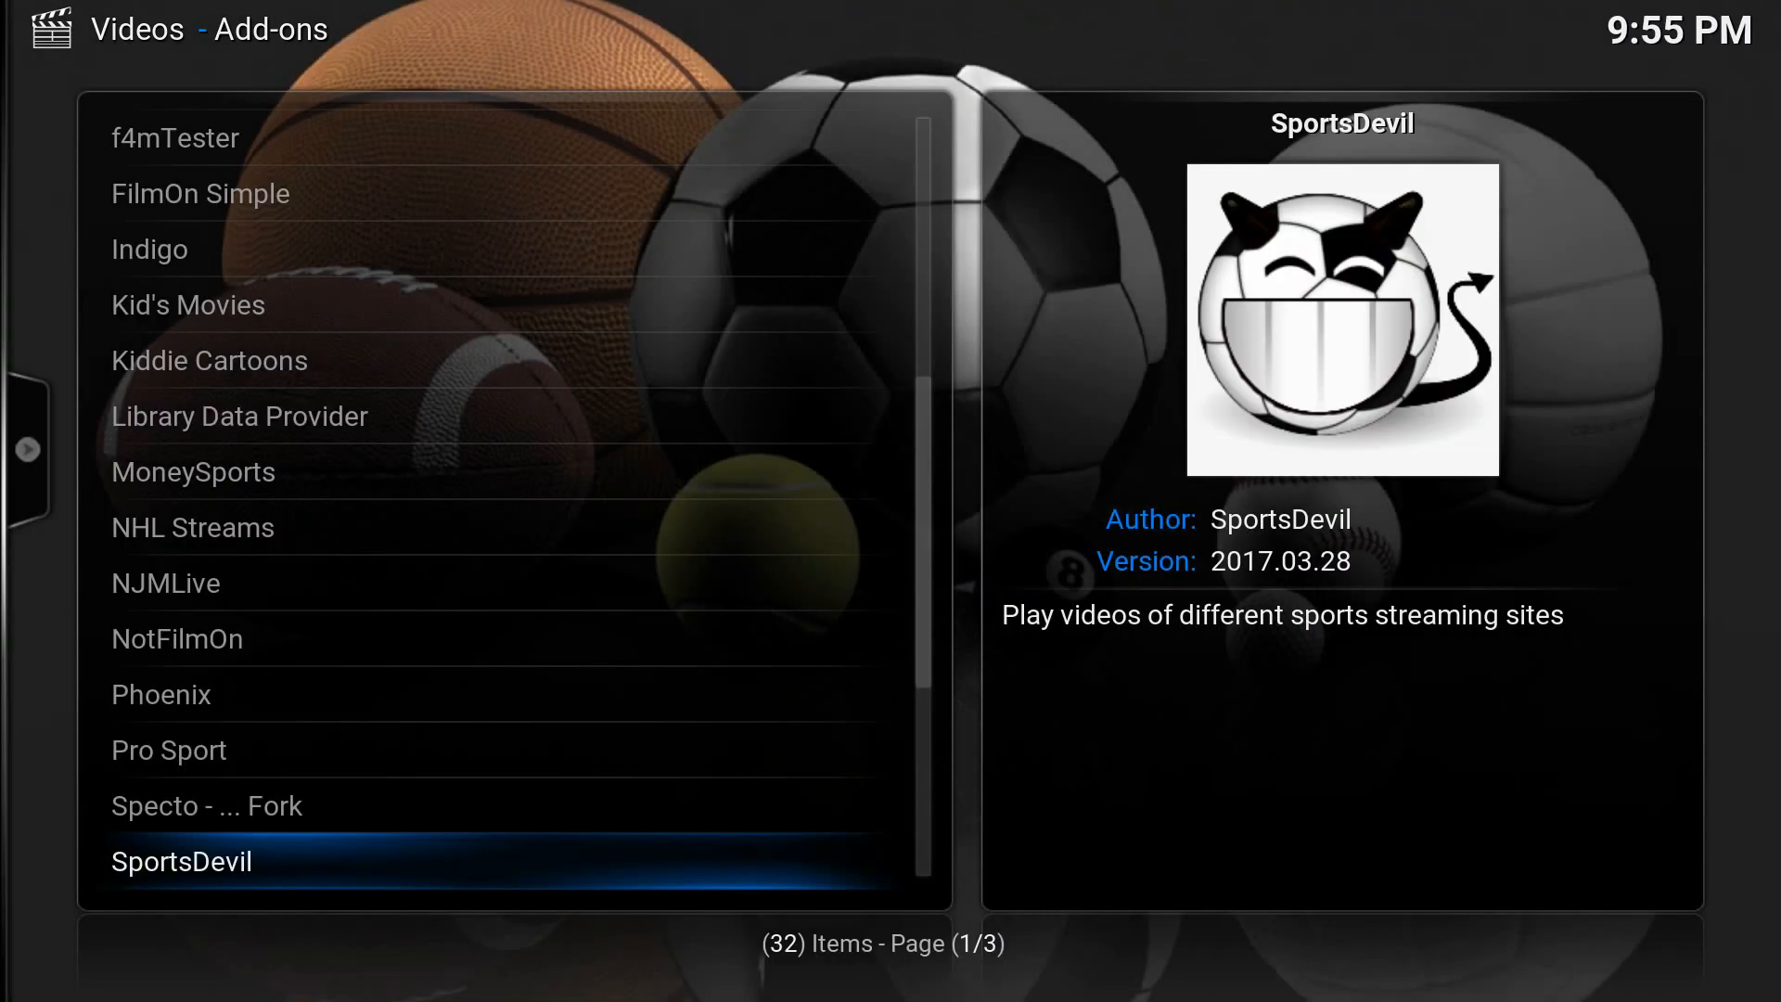
Find Exodus in the list of video add-ons and open it.
key(Up)
key(Down)
key(Down)
key(Down)
key(Down)
key(Down)
key(Down)
key(Down)
key(Down)
key(Down)
key(Down)
key(Down)
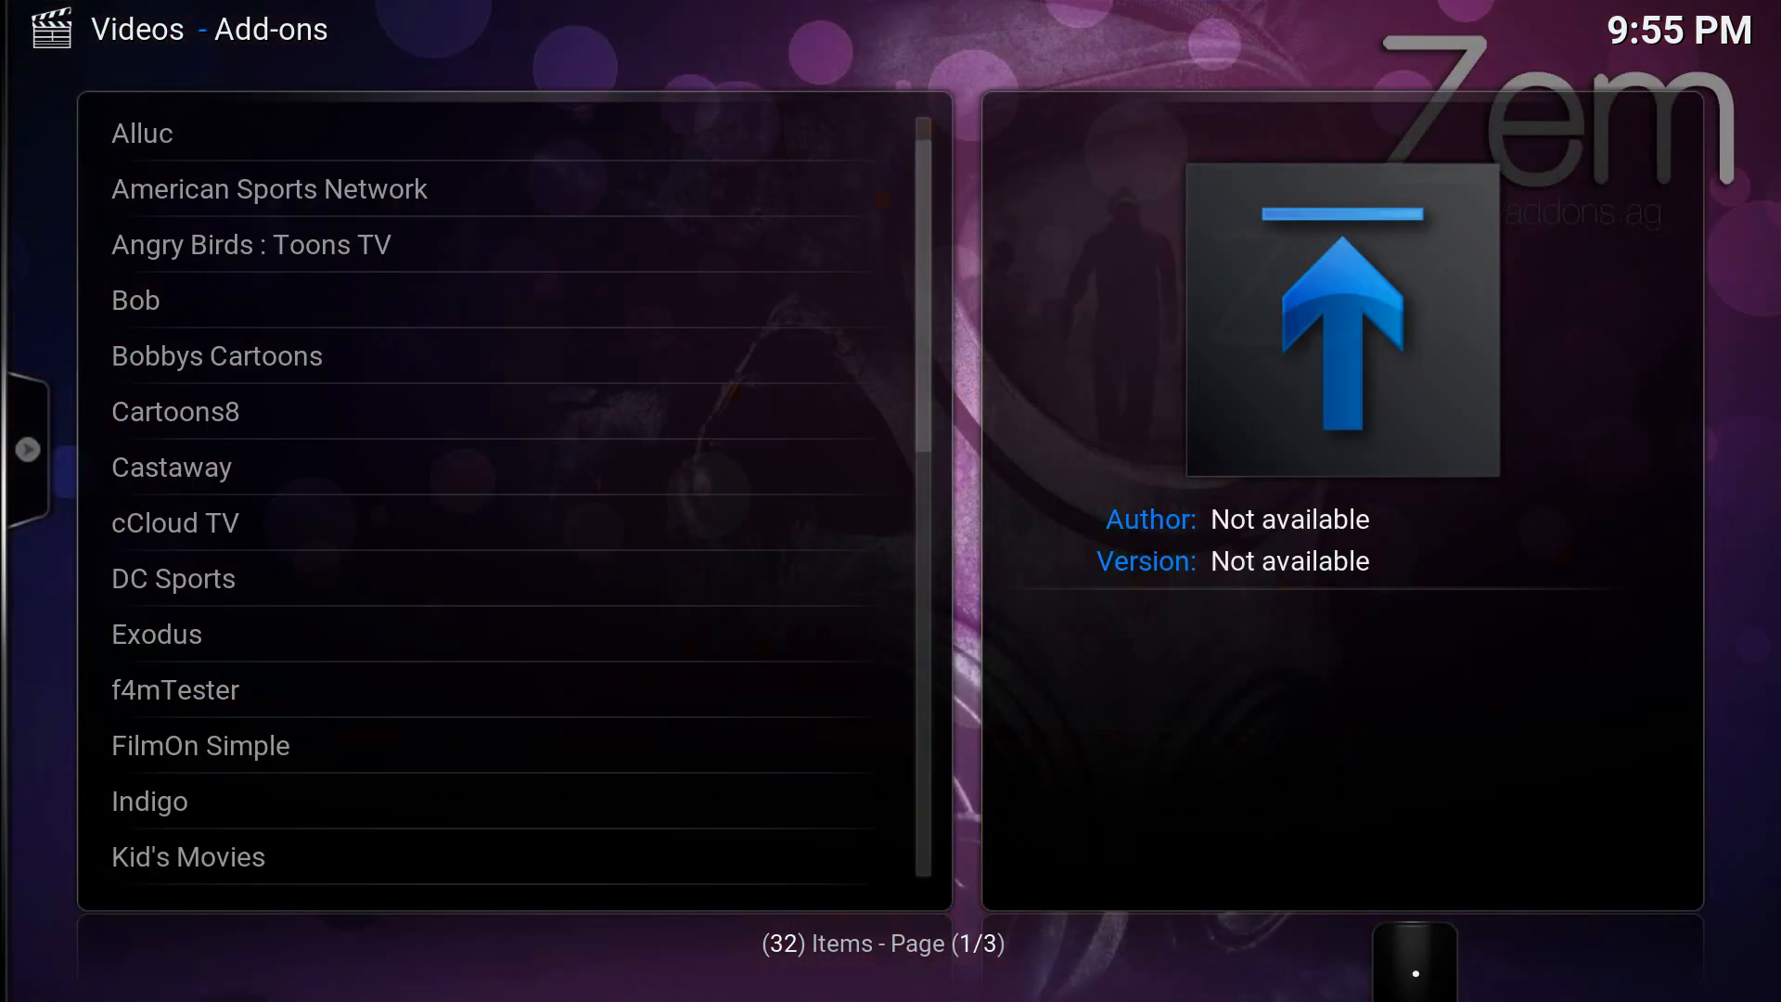
key(Down)
key(Down)
key(Down)
key(Down)
key(Down)
key(Down)
key(Down)
key(Down)
key(Down)
key(Down)
key(Down)
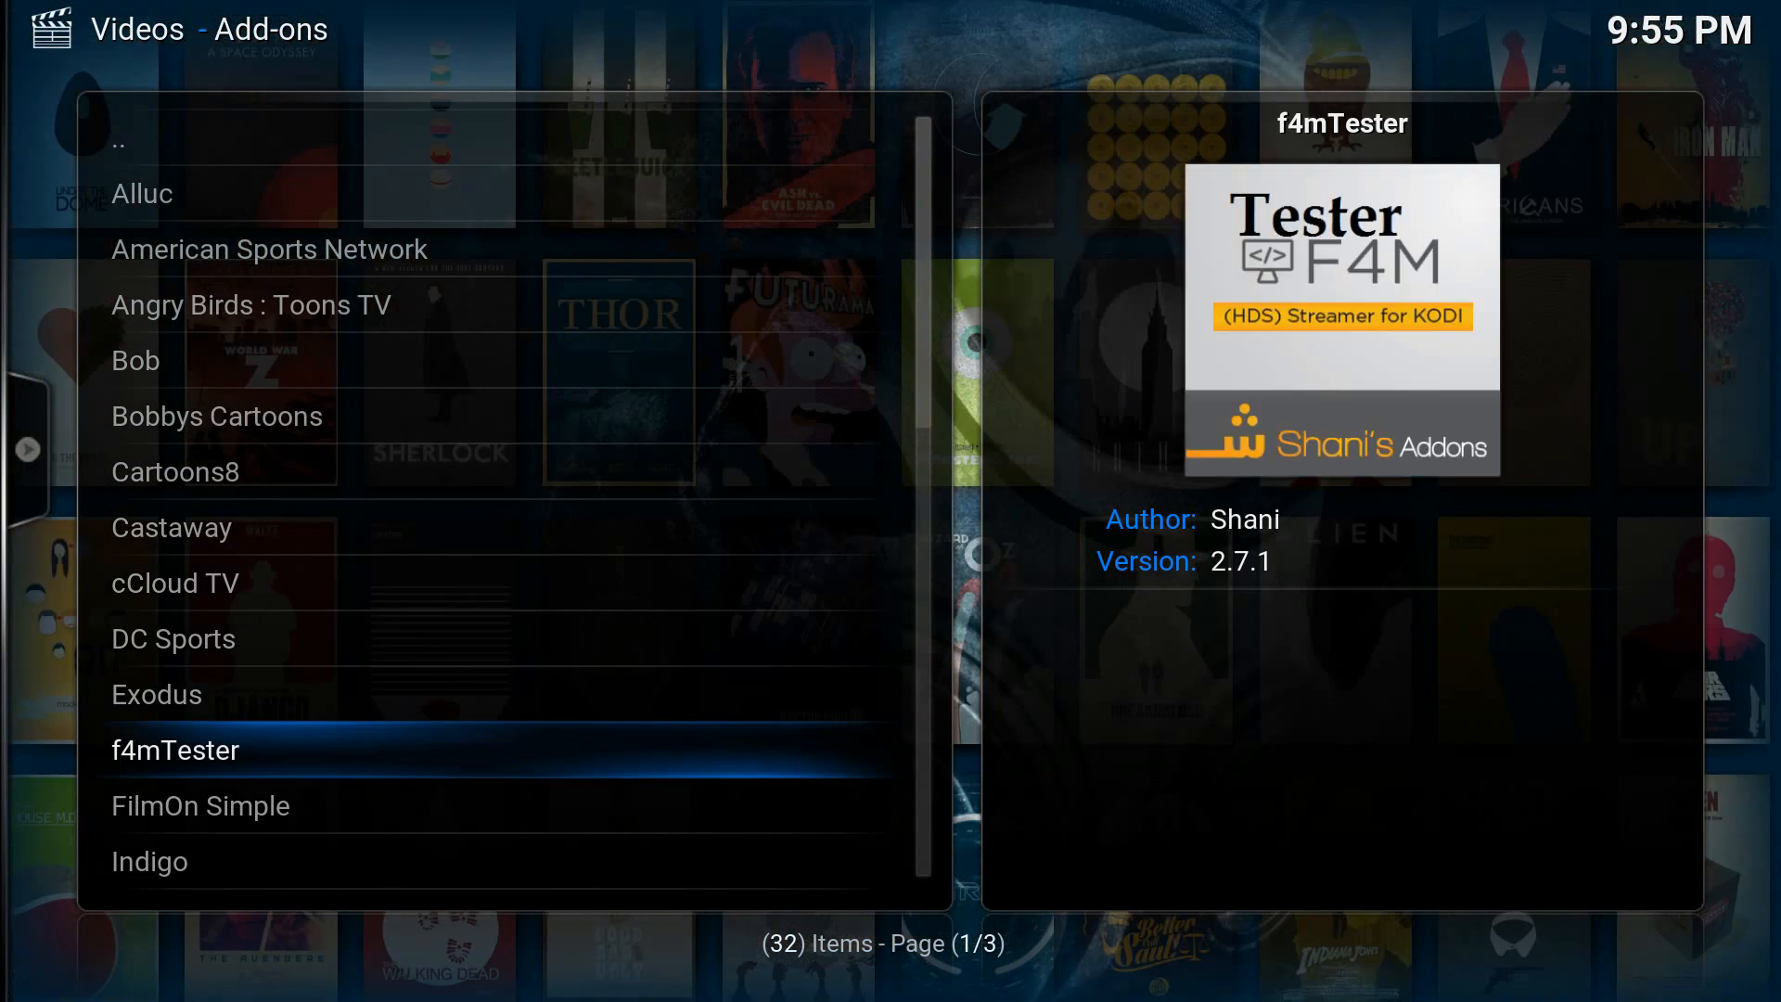
key(Up)
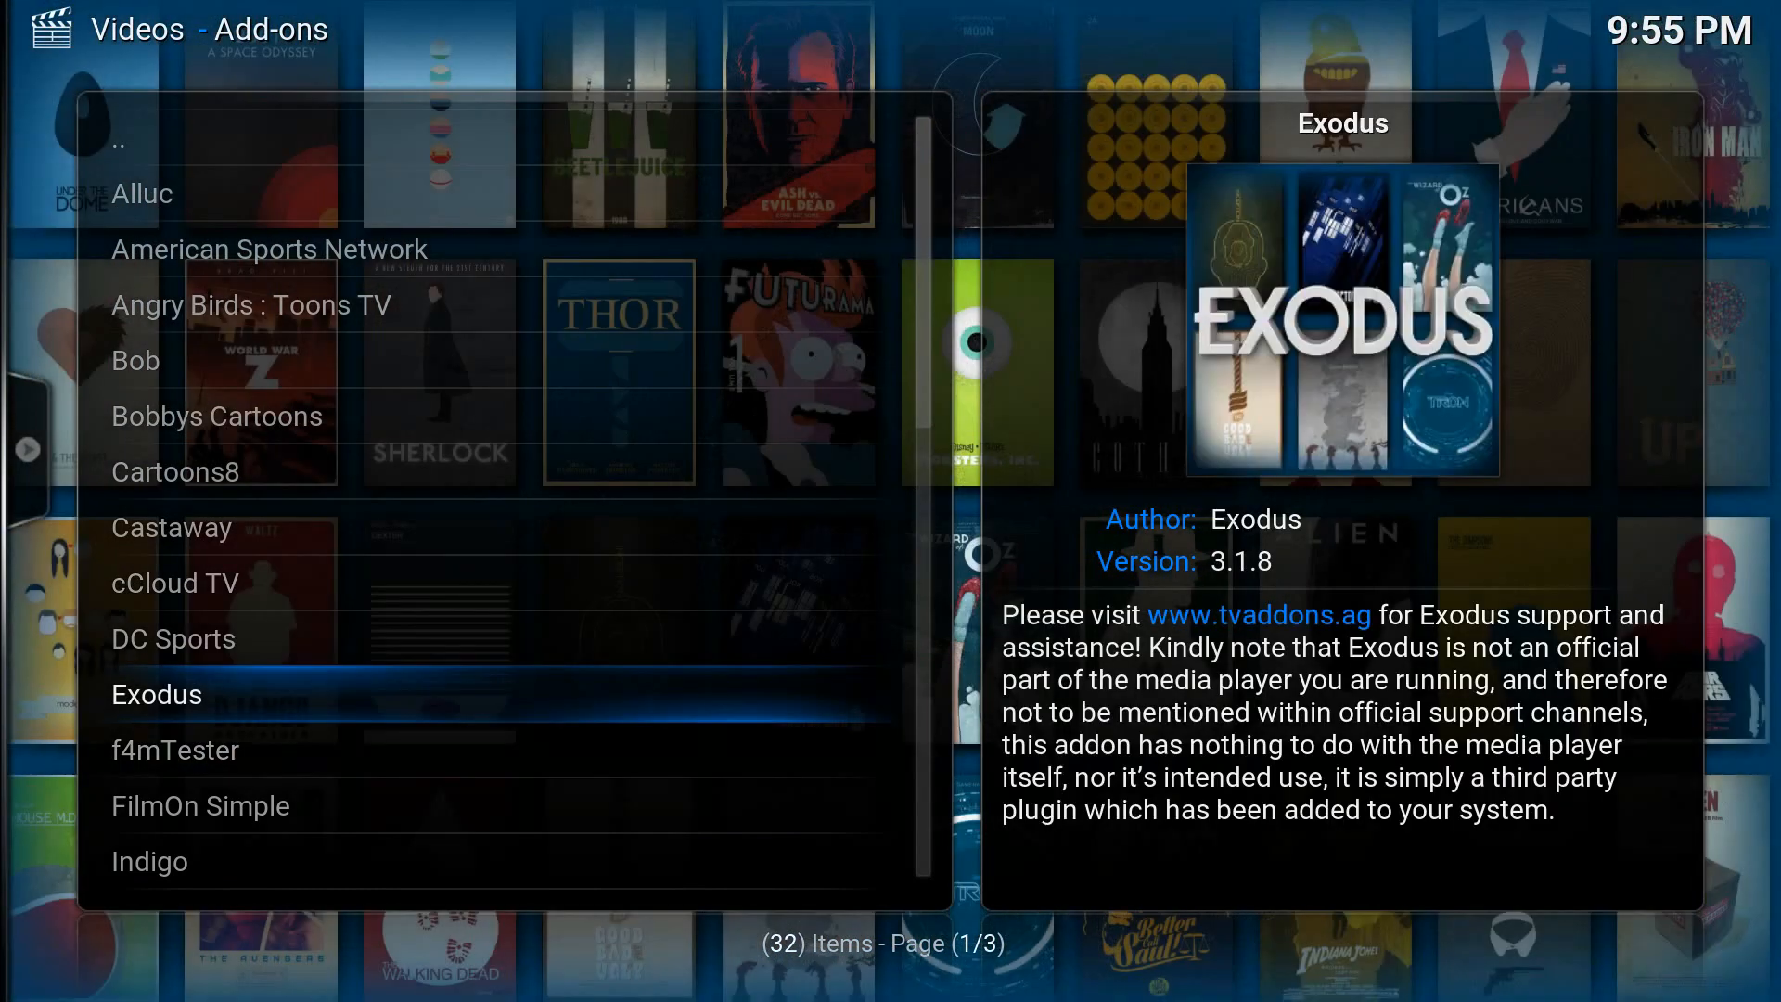
key(Return)
Add the People Watching section of Exodus Movies to the favourites.
key(Down)
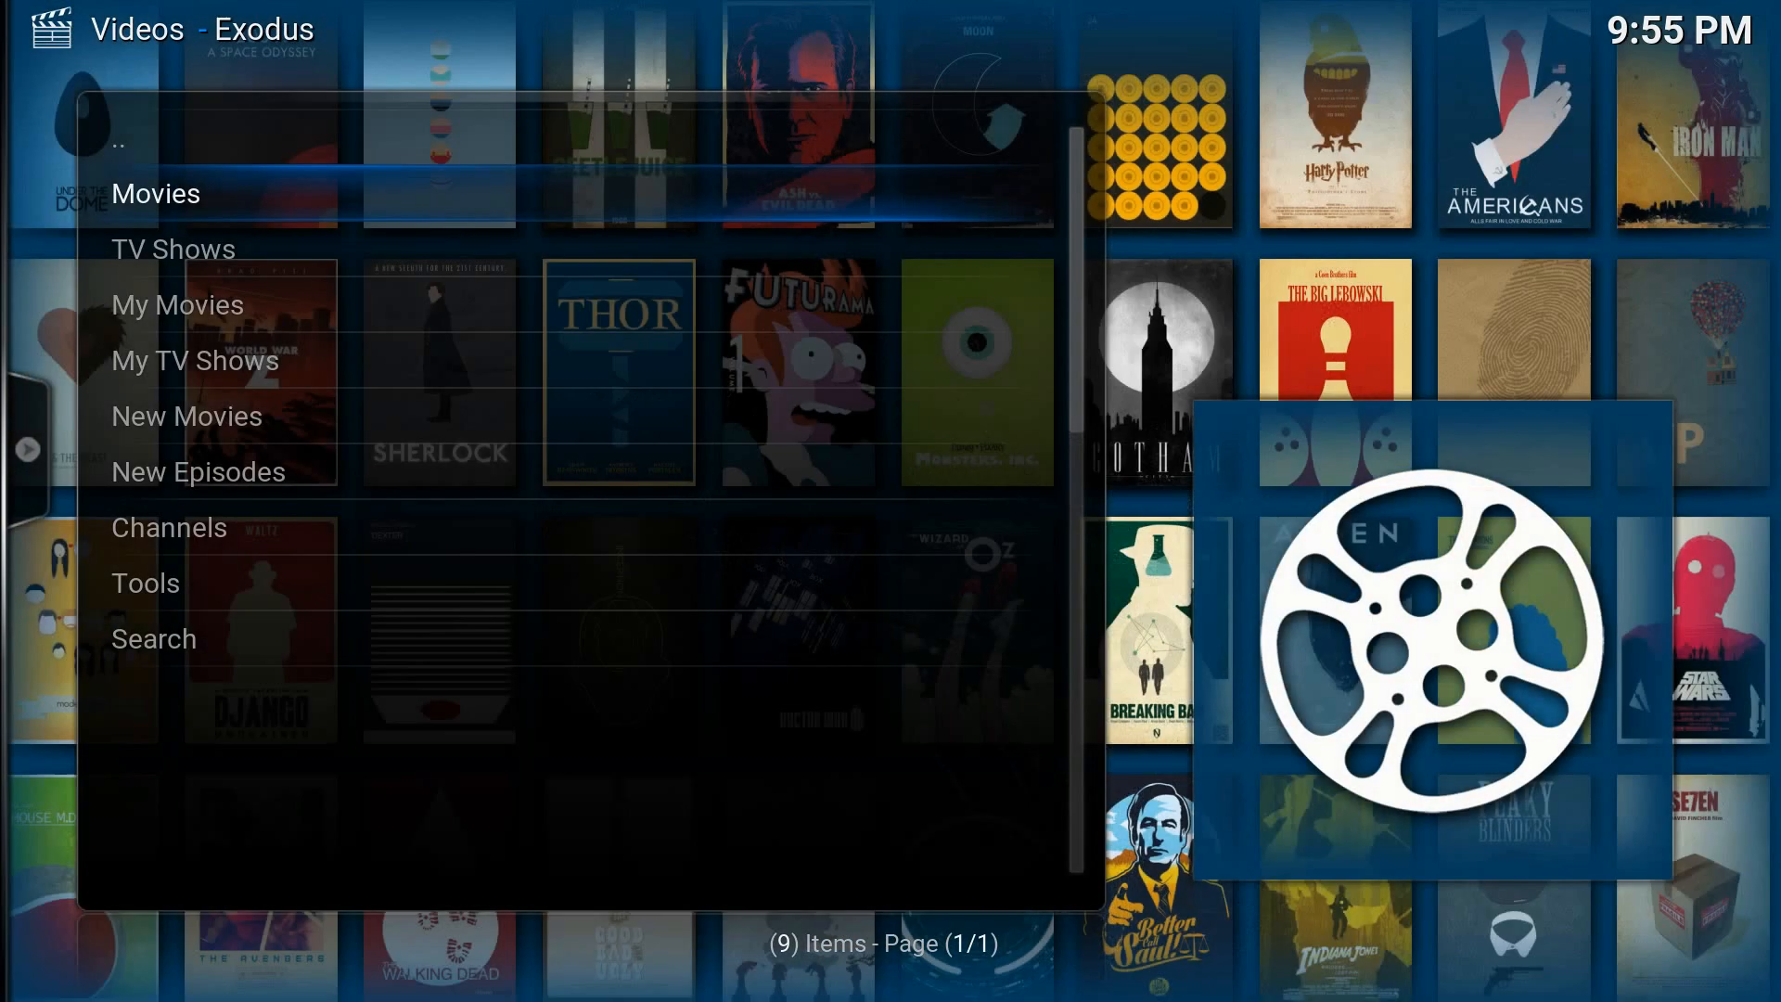
key(Return)
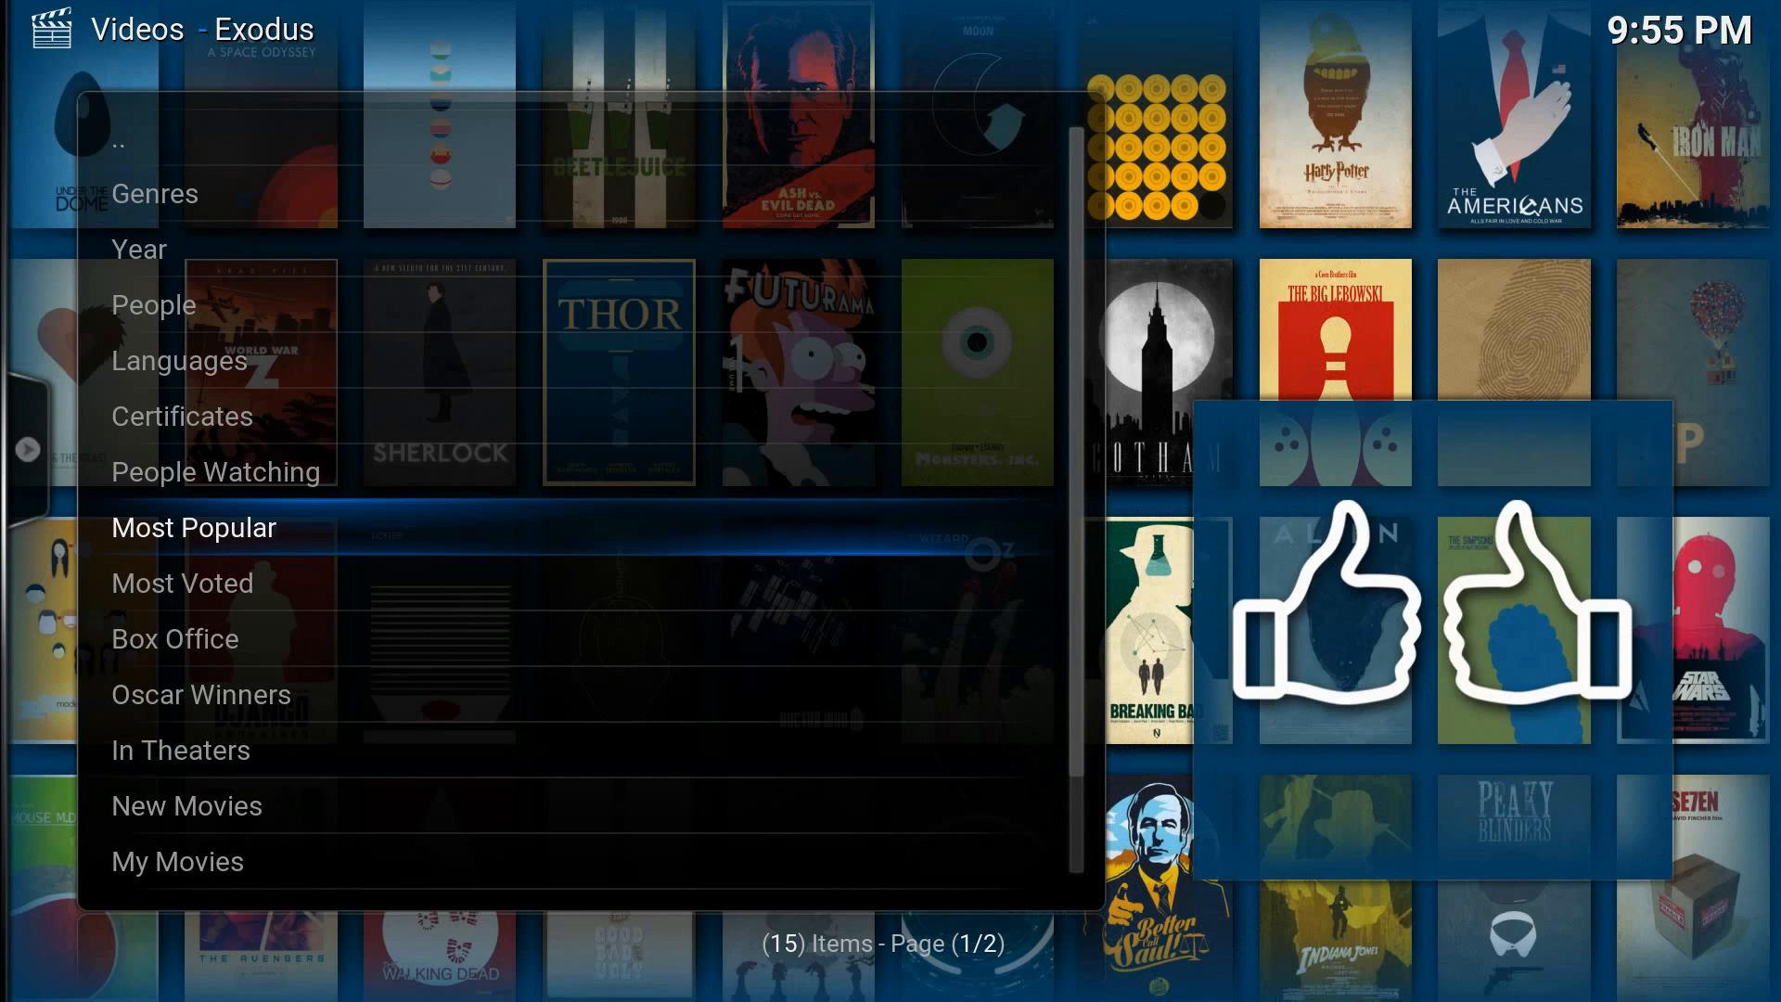
key(Up)
key(Down)
key(Up)
key(c)
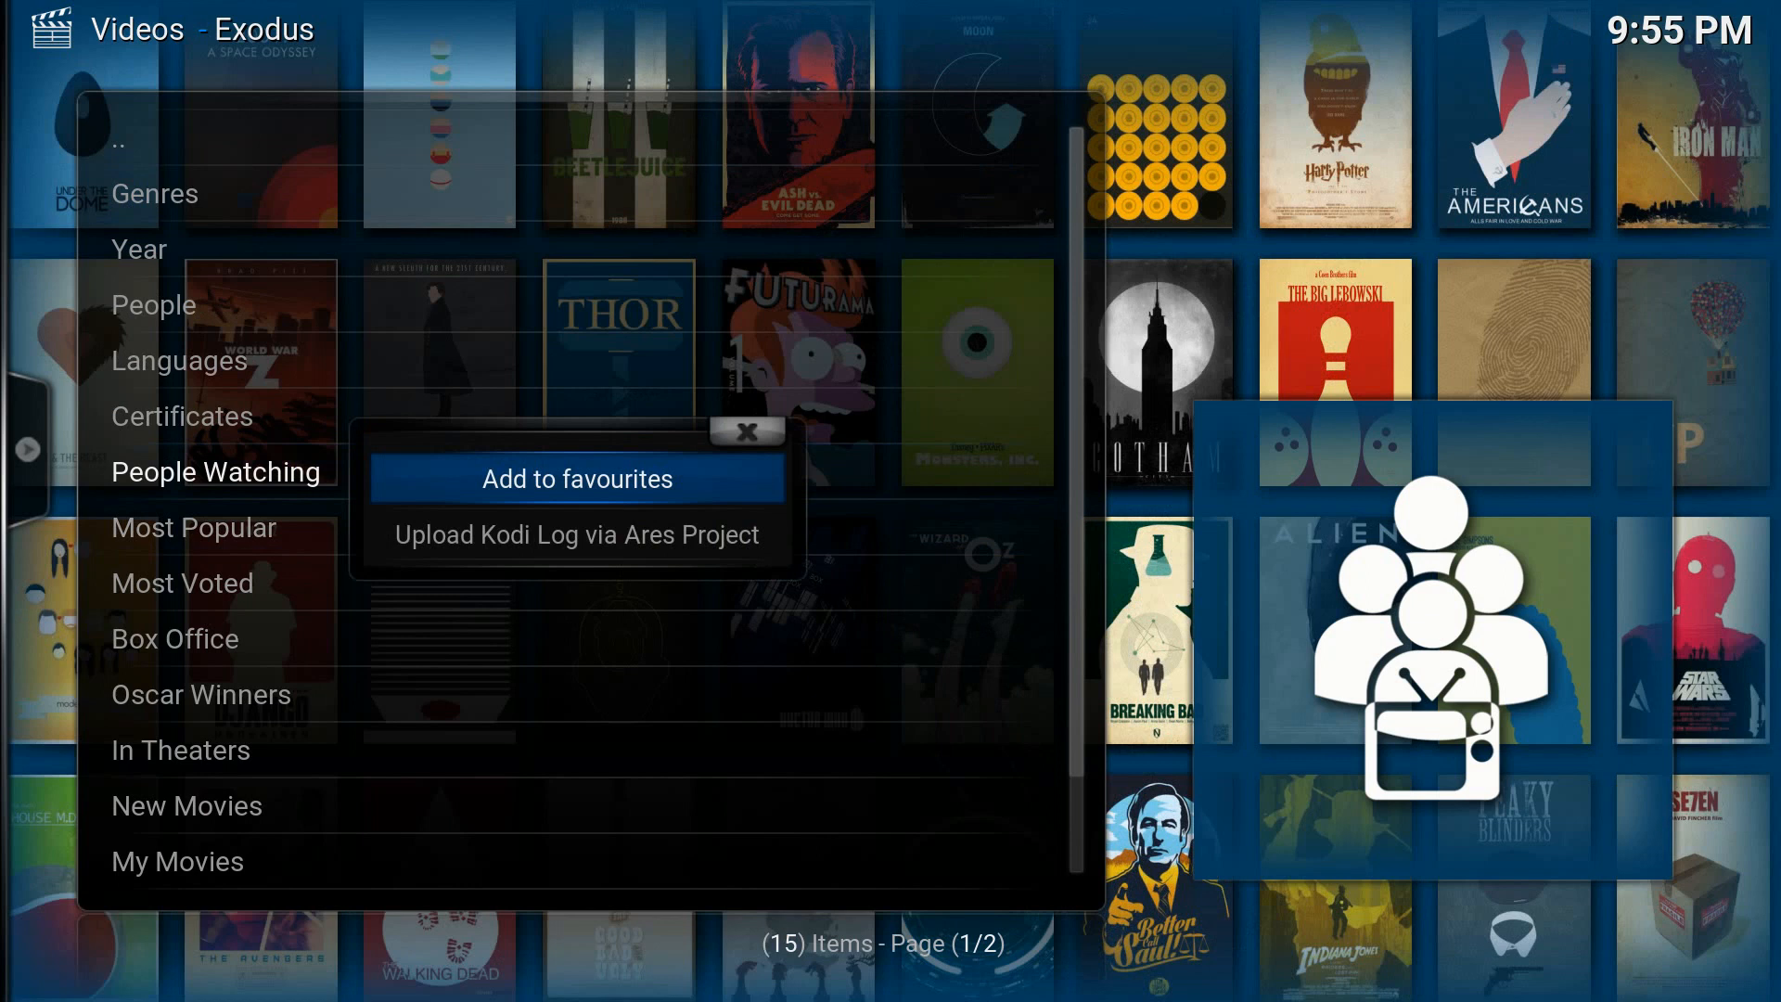
key(Return)
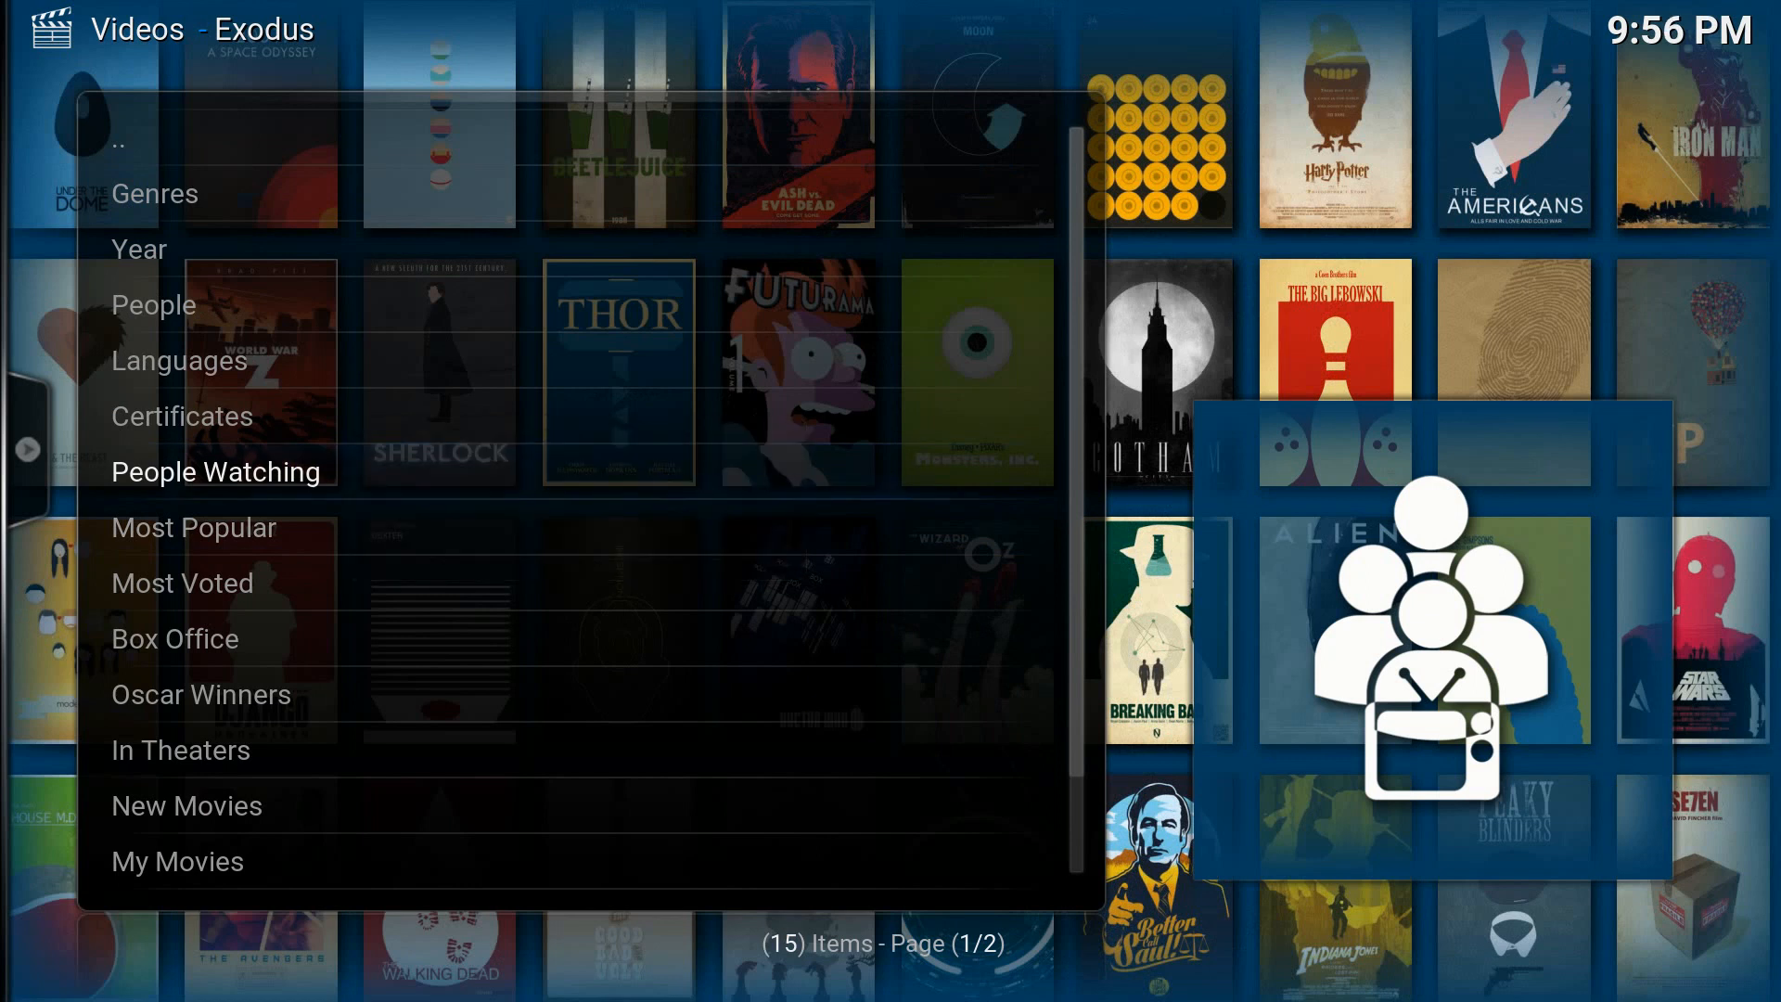
Return to the home screen and open the Xonfluence skin settings from System.
key(BackSpace)
key(Escape)
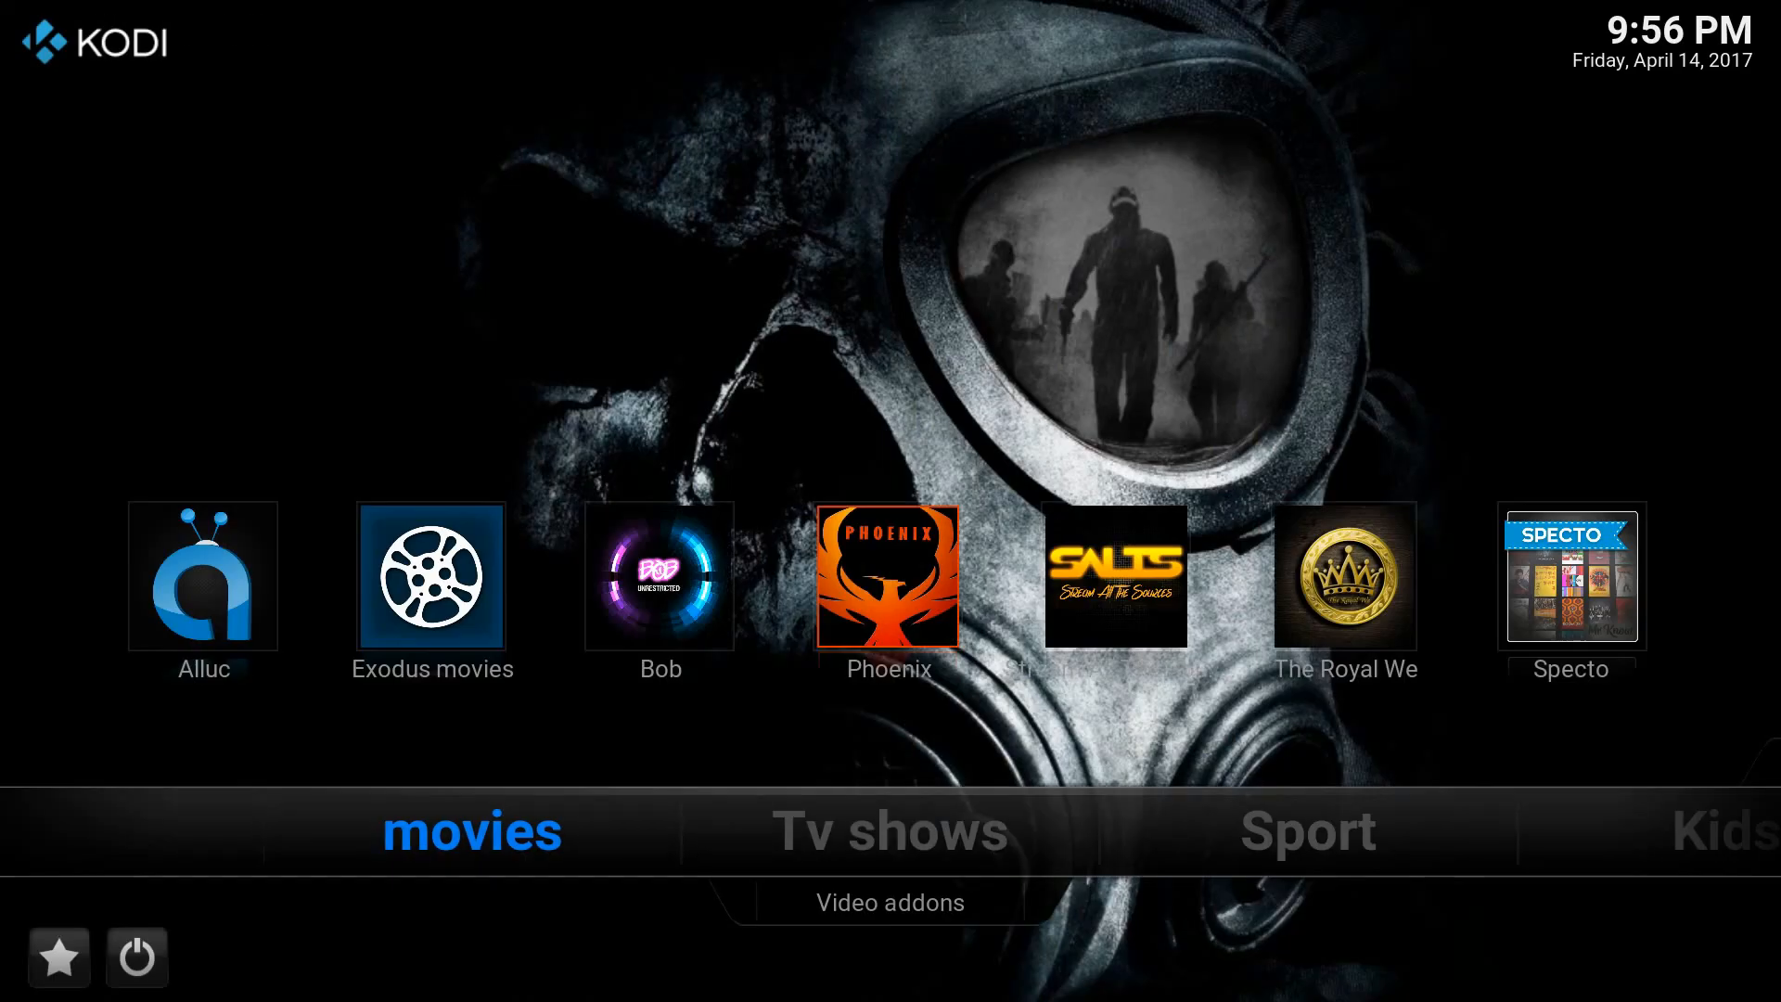
key(Right)
key(Right)
key(Right)
key(Right)
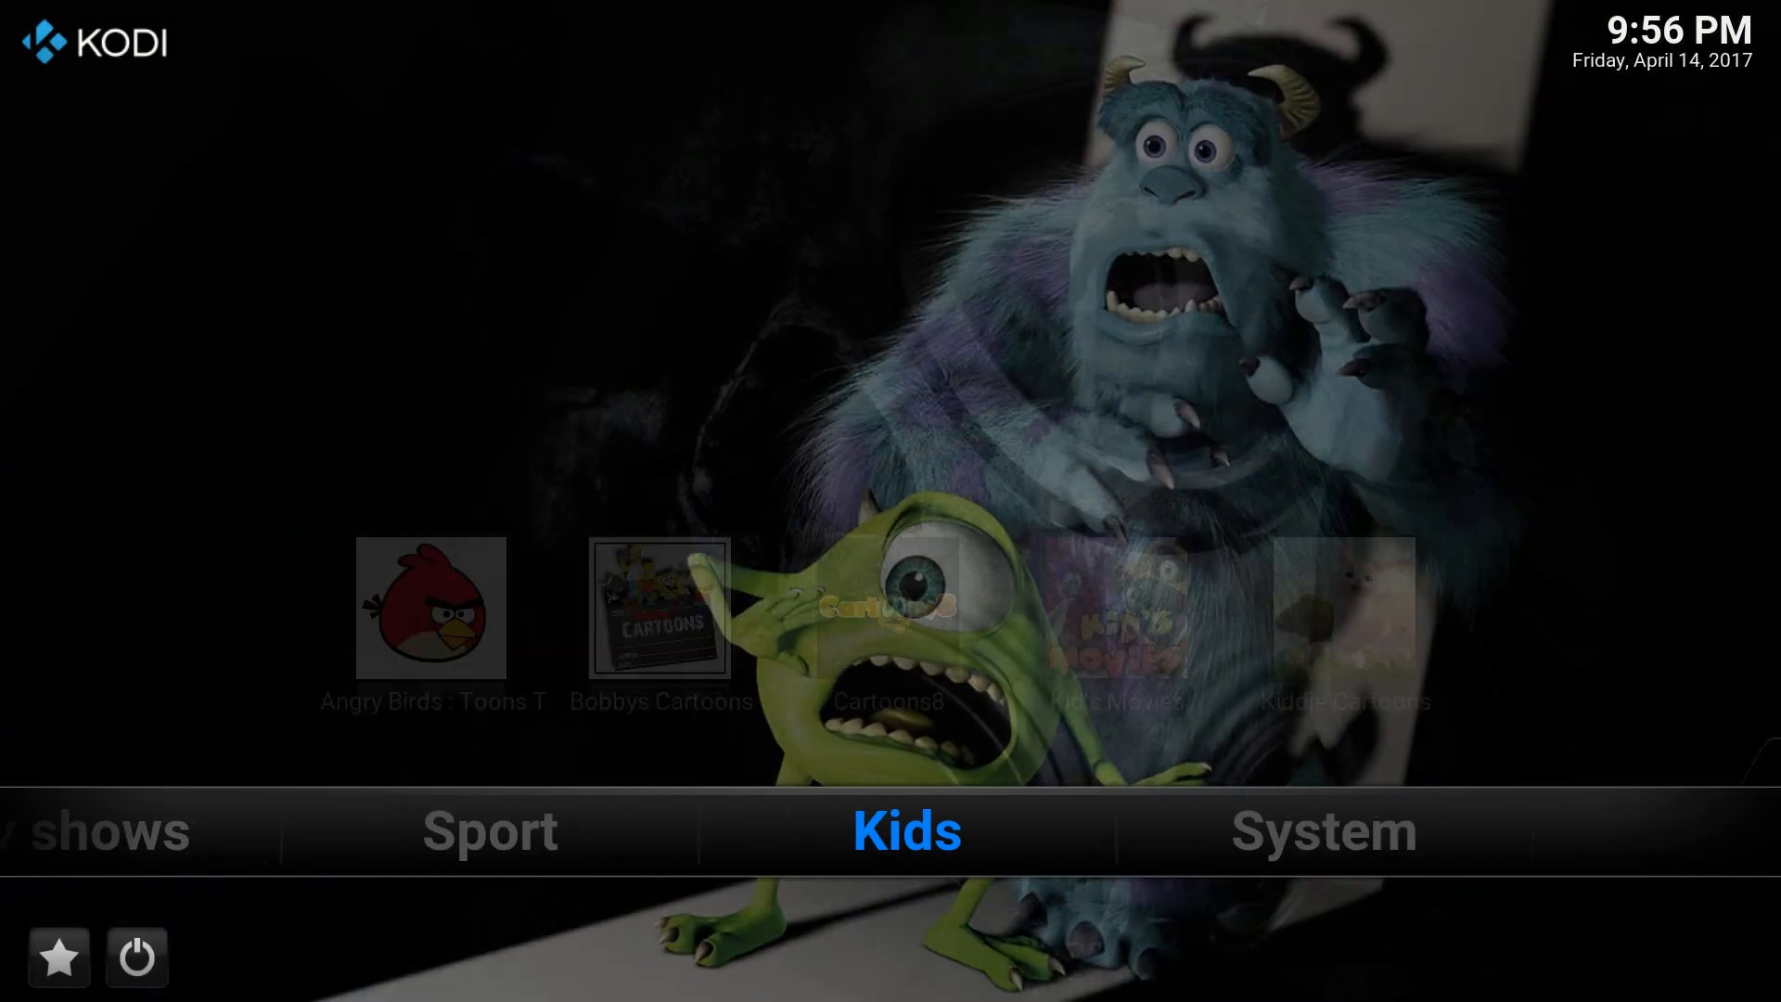
key(Down)
key(Return)
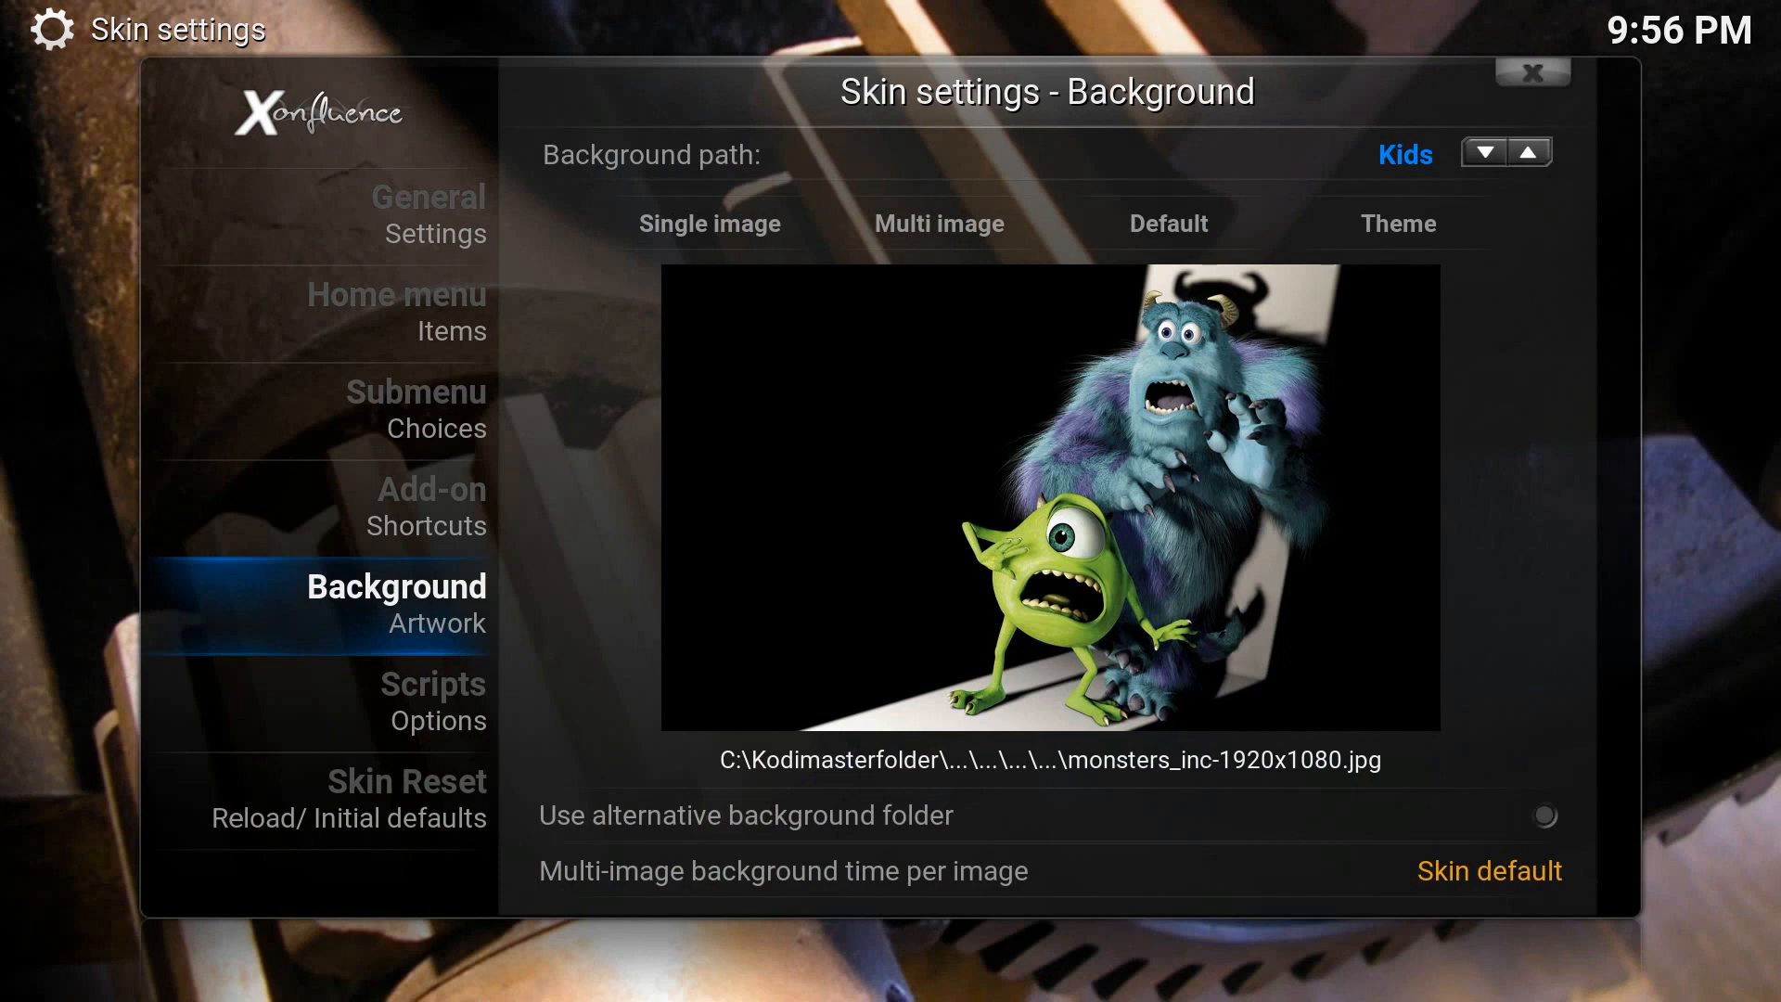
Go to the Home menu items section of the skin settings.
key(Up)
key(Up)
key(Down)
key(Down)
key(Down)
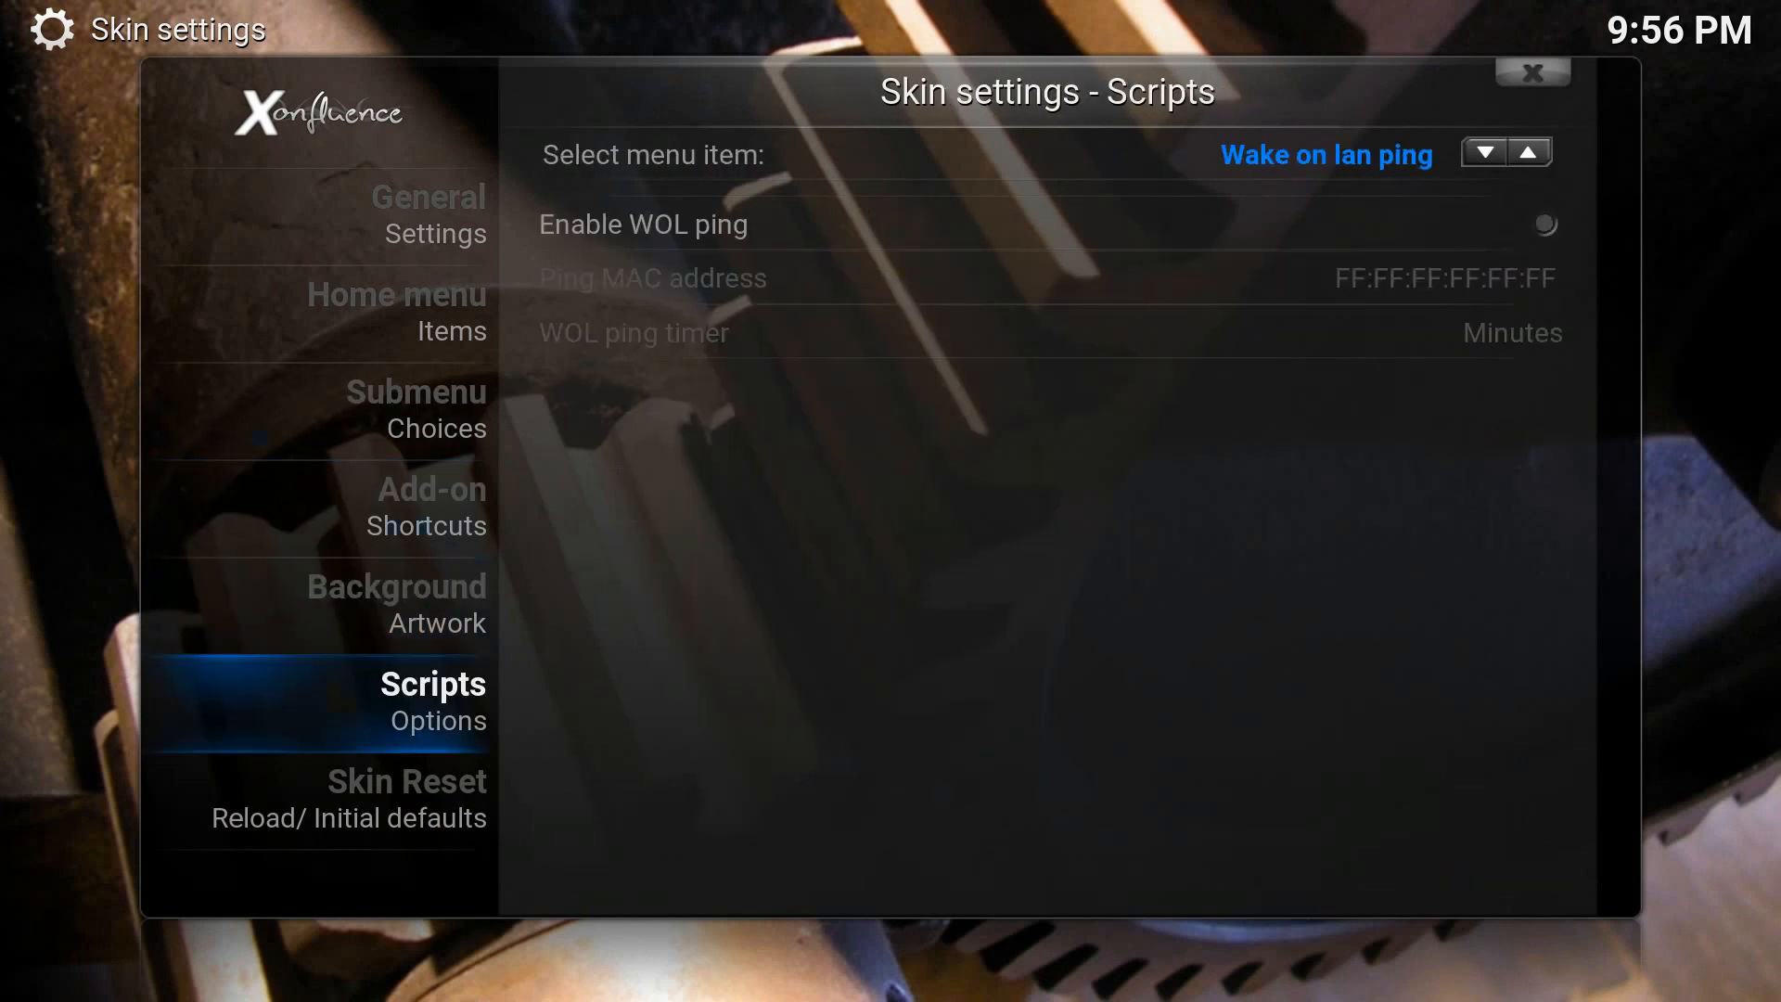
key(Up)
key(Up)
key(Up)
key(Up)
Select Menu item - 1 (movies) as the home menu item to edit.
key(Right)
key(Down)
key(Down)
key(Down)
key(Down)
key(Left)
key(Right)
key(Up)
key(Up)
key(Up)
key(Up)
key(Left)
key(Left)
key(Left)
Choose Custom widgets - Favourites as the widget set for the movies menu item.
key(Down)
key(Down)
key(Down)
key(Down)
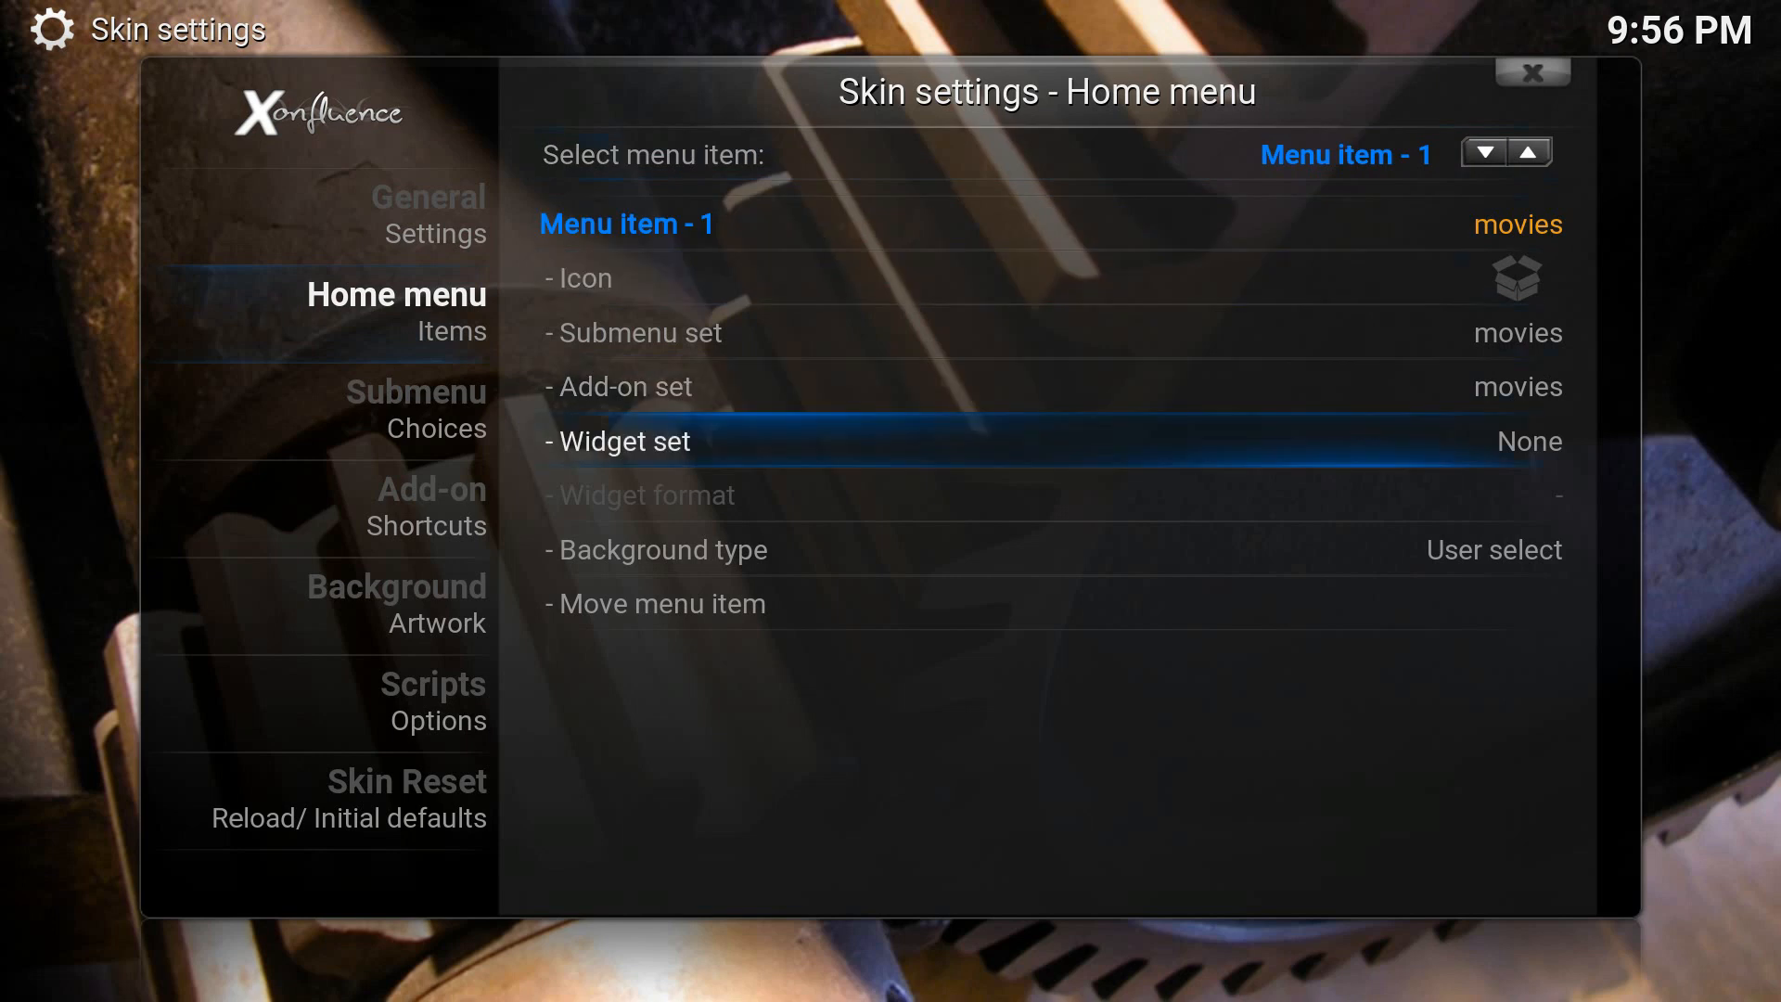
key(Return)
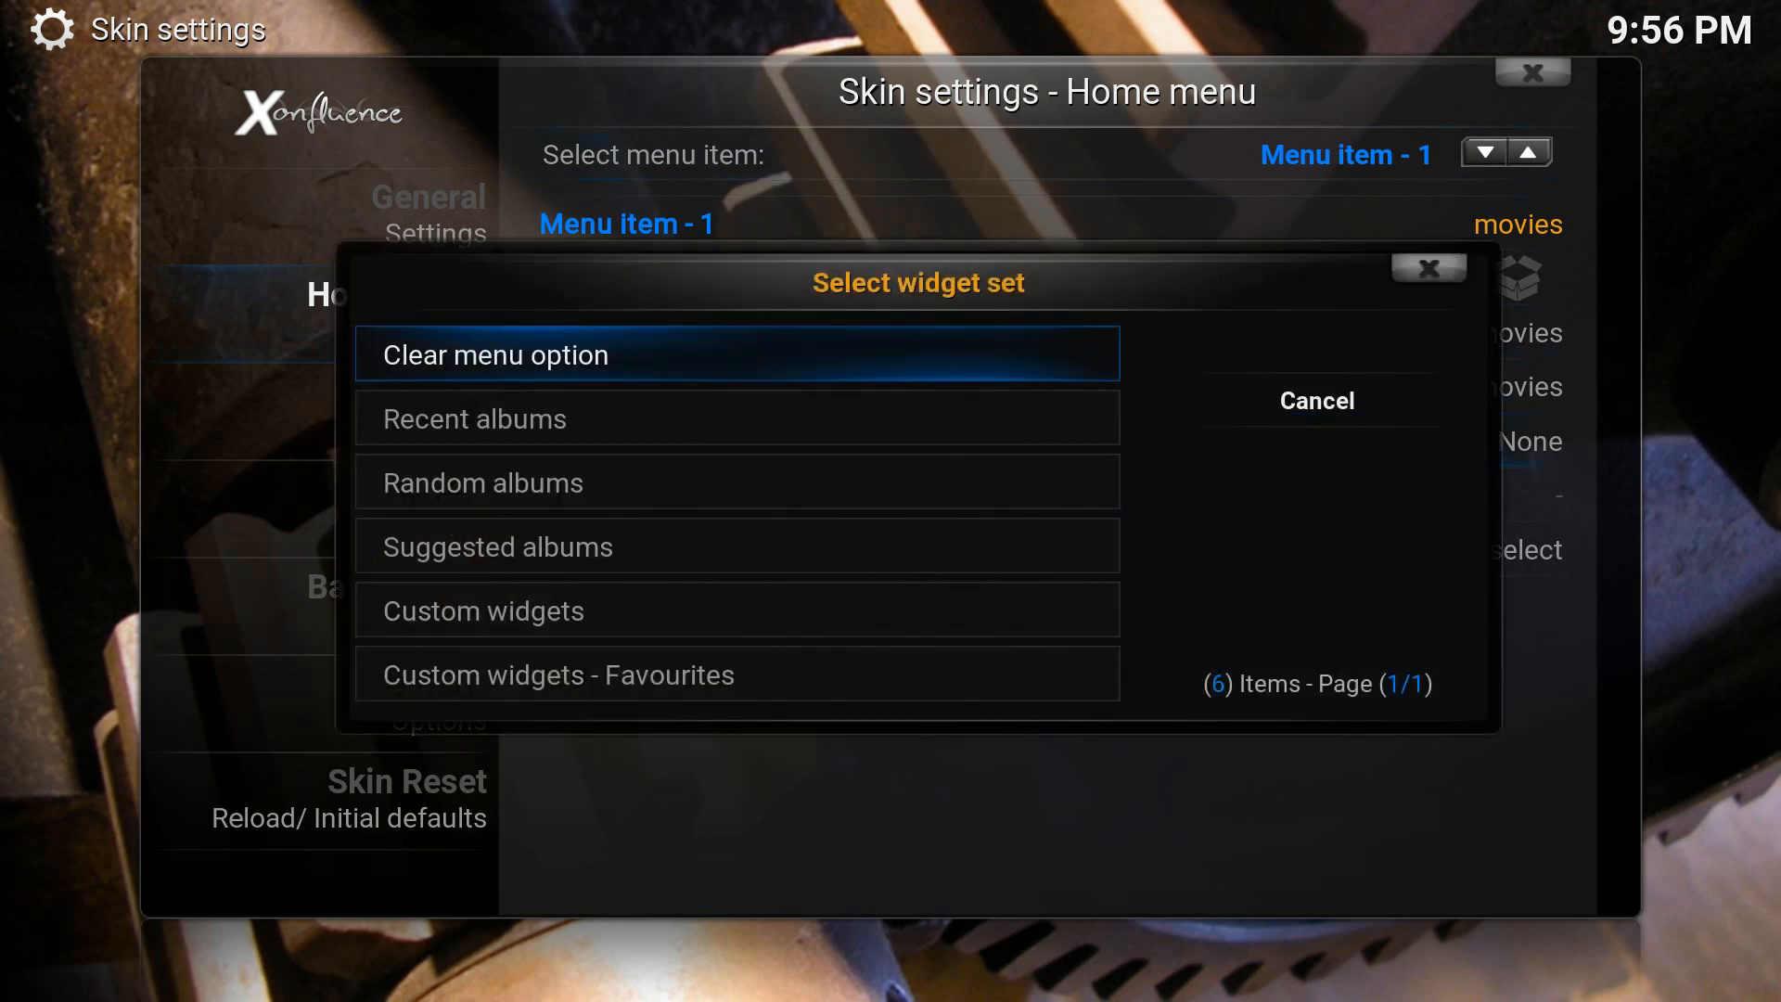
key(Down)
key(Down)
key(Down)
key(Down)
key(Down)
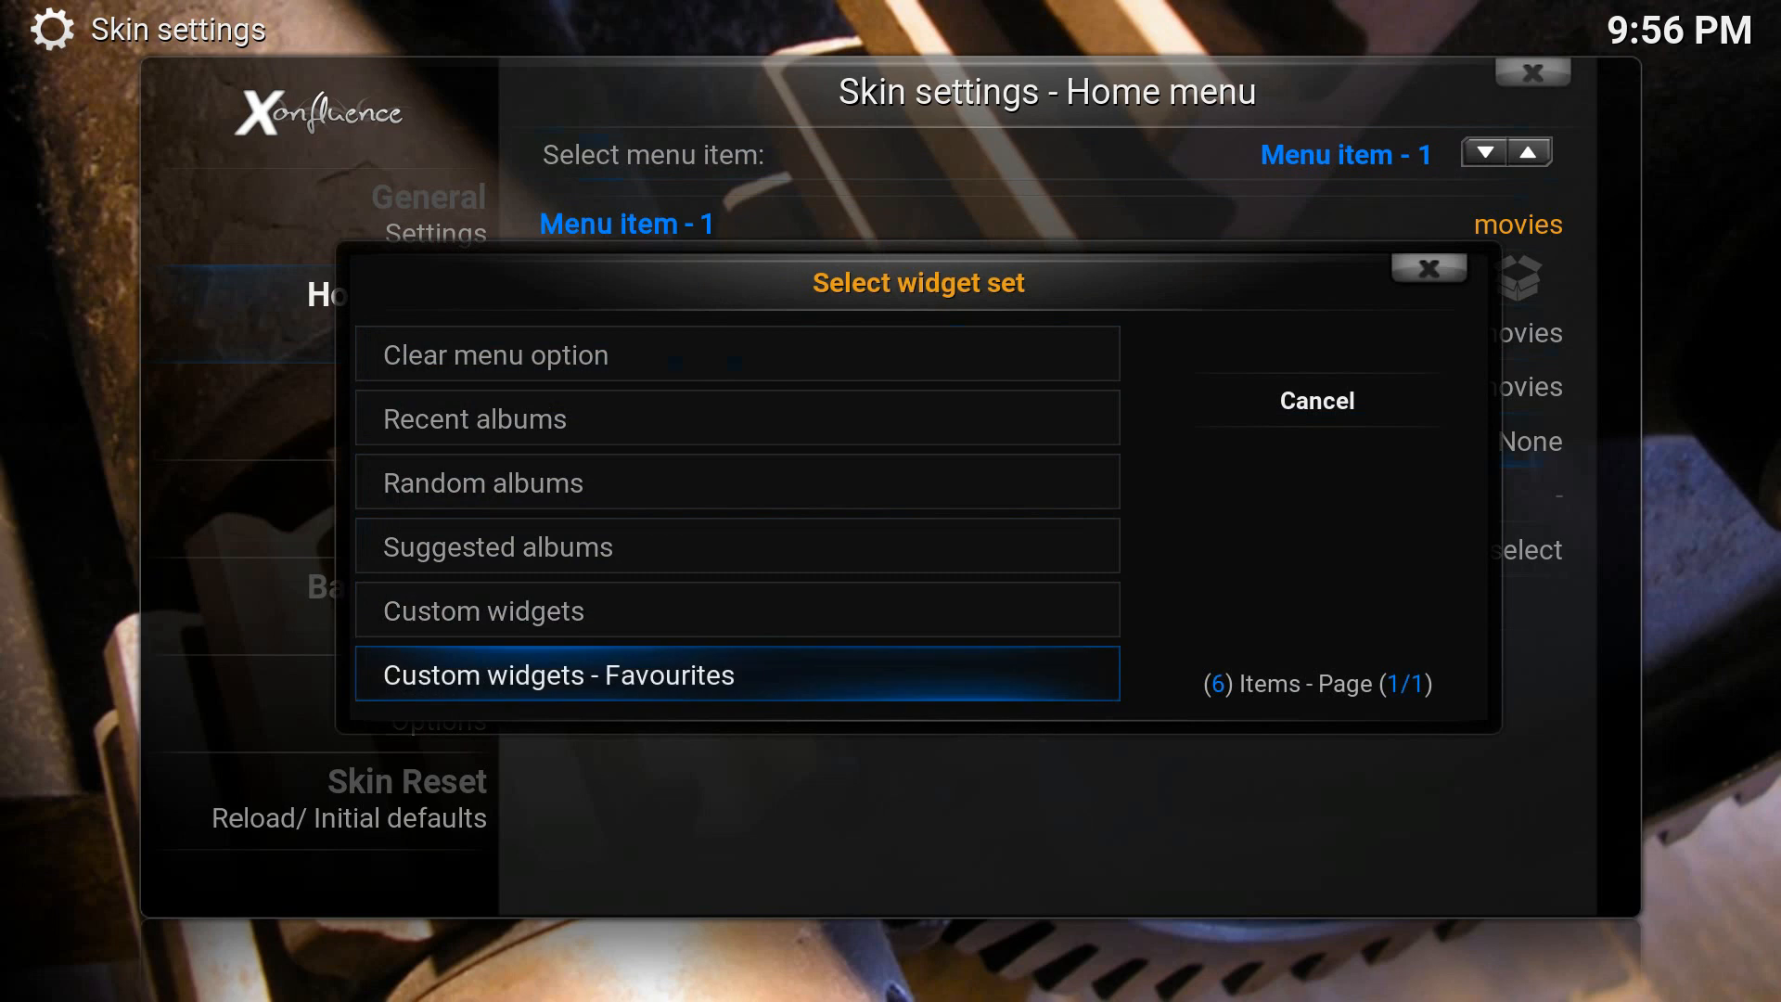
key(Return)
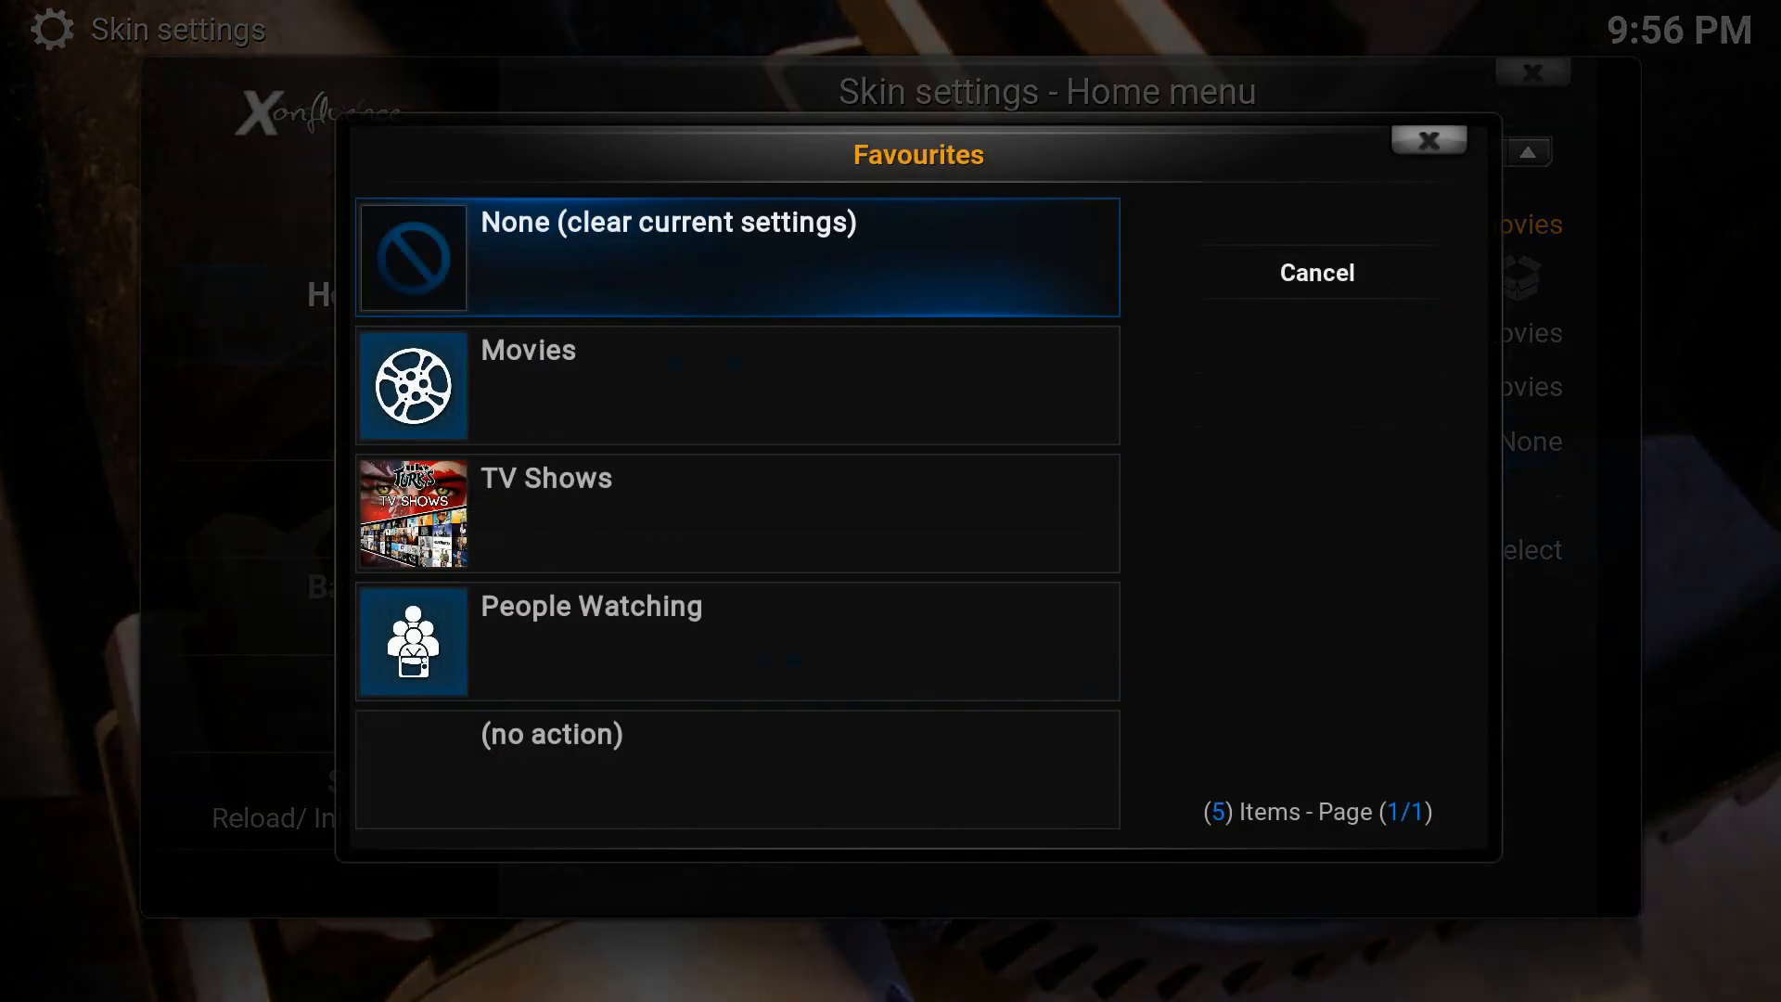
Assign the People Watching favourite to the movies widget and leave the skin settings.
key(Down)
key(Down)
key(Down)
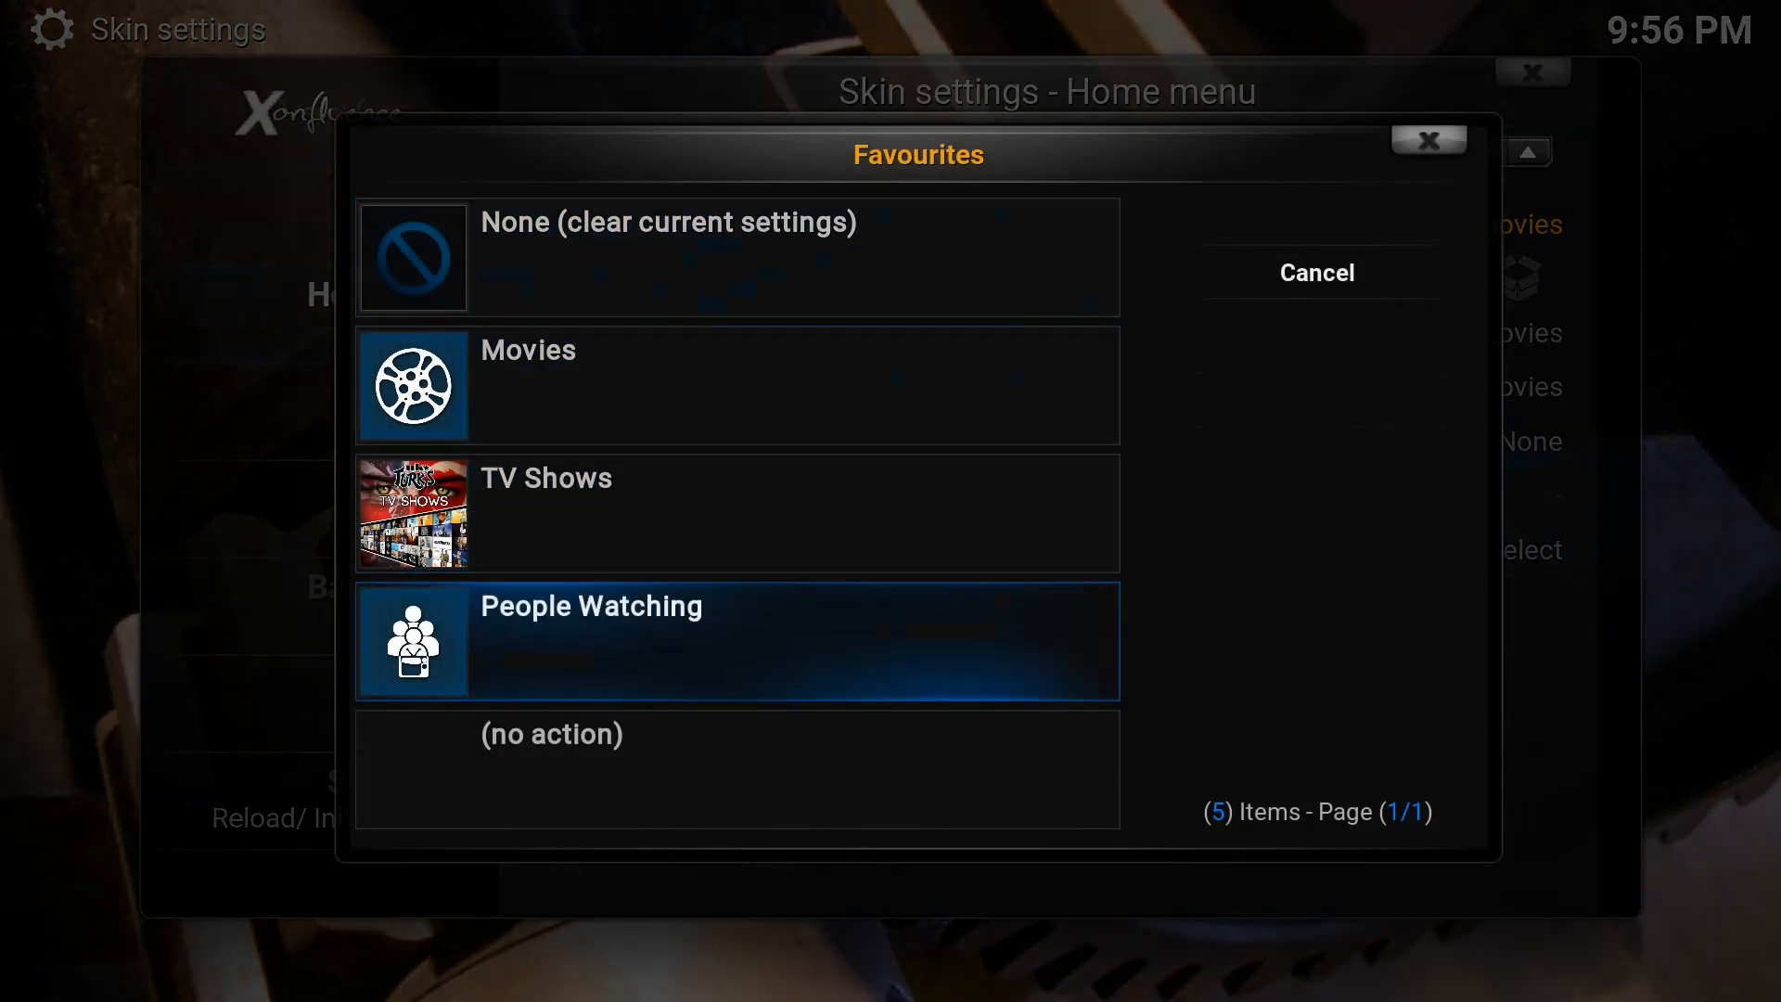
key(Return)
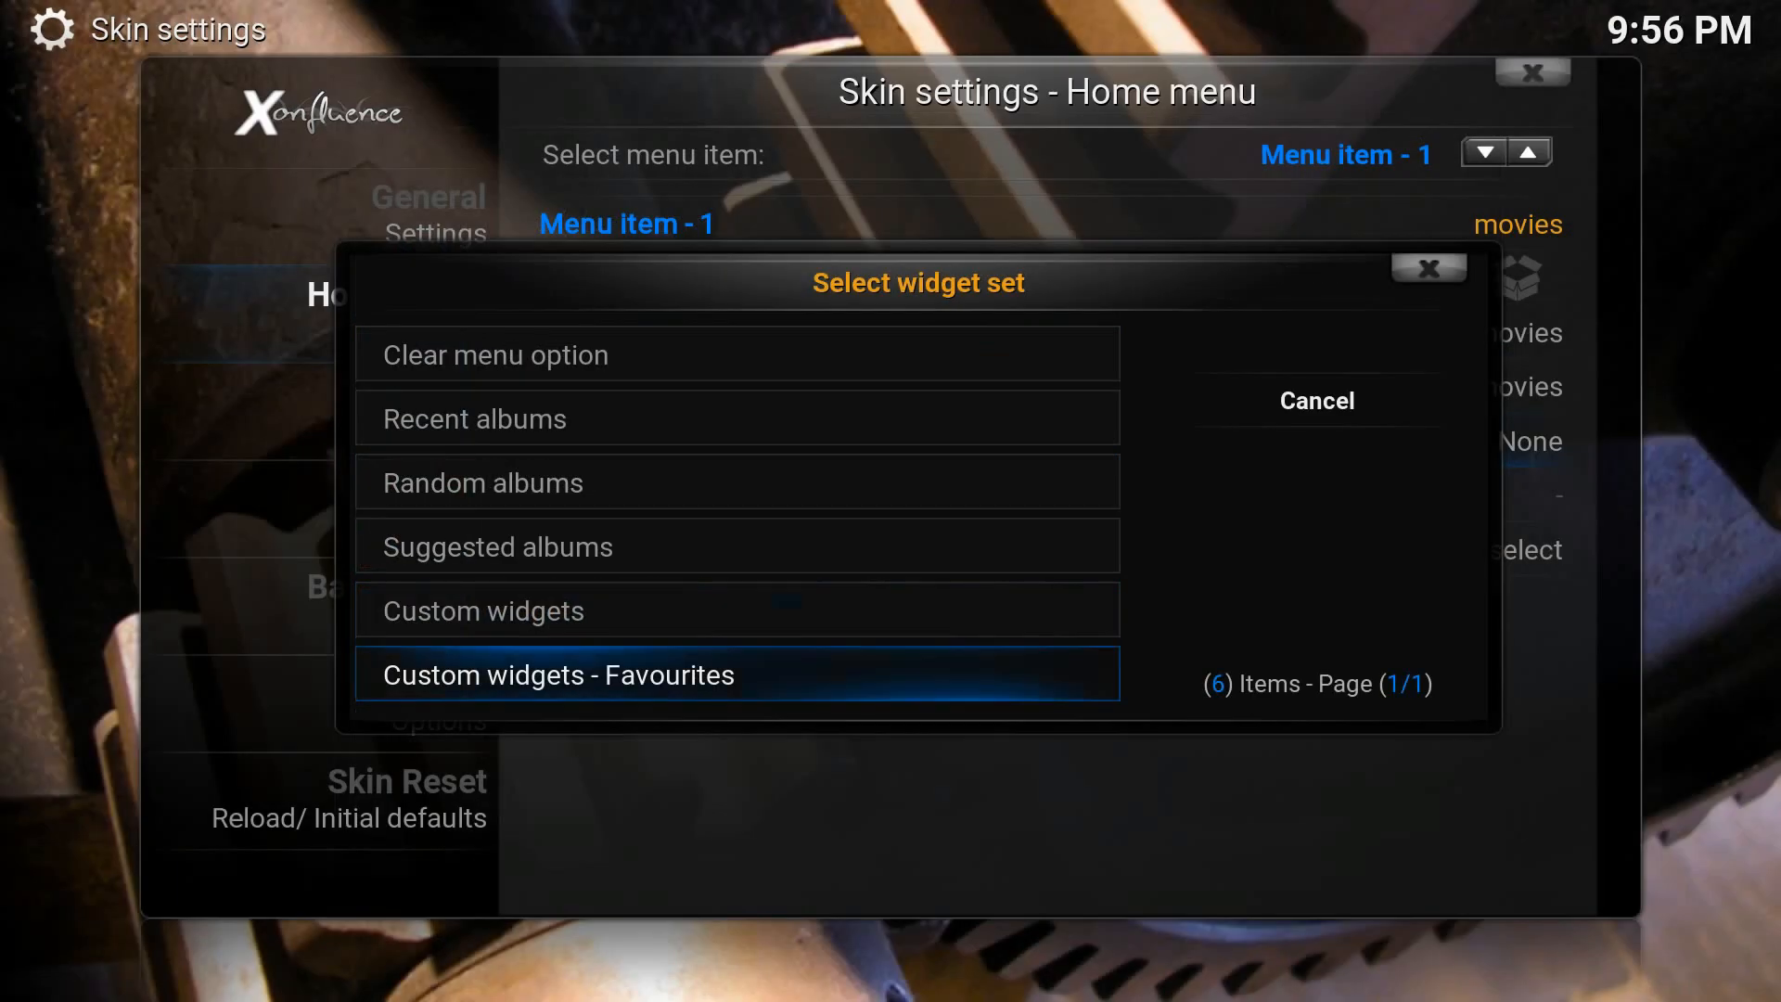
key(Escape)
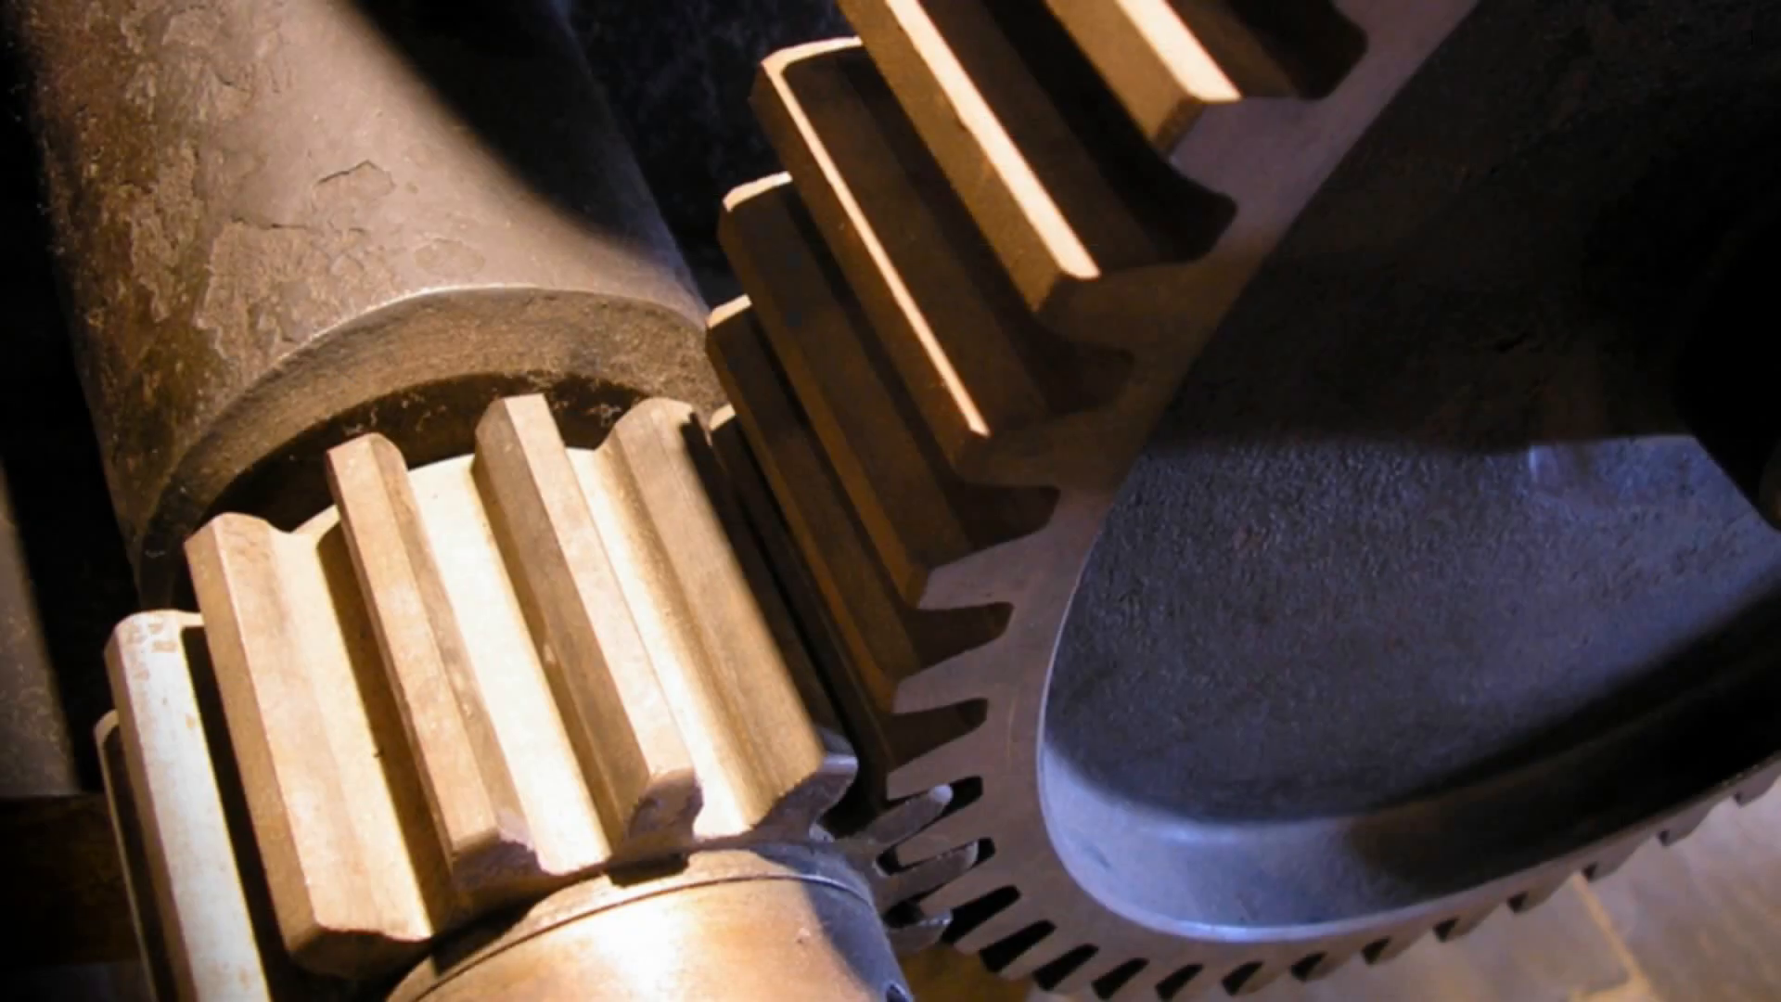
Go to movies on the home menu and browse the titles in its widget row.
key(Left)
key(Left)
key(Left)
key(Left)
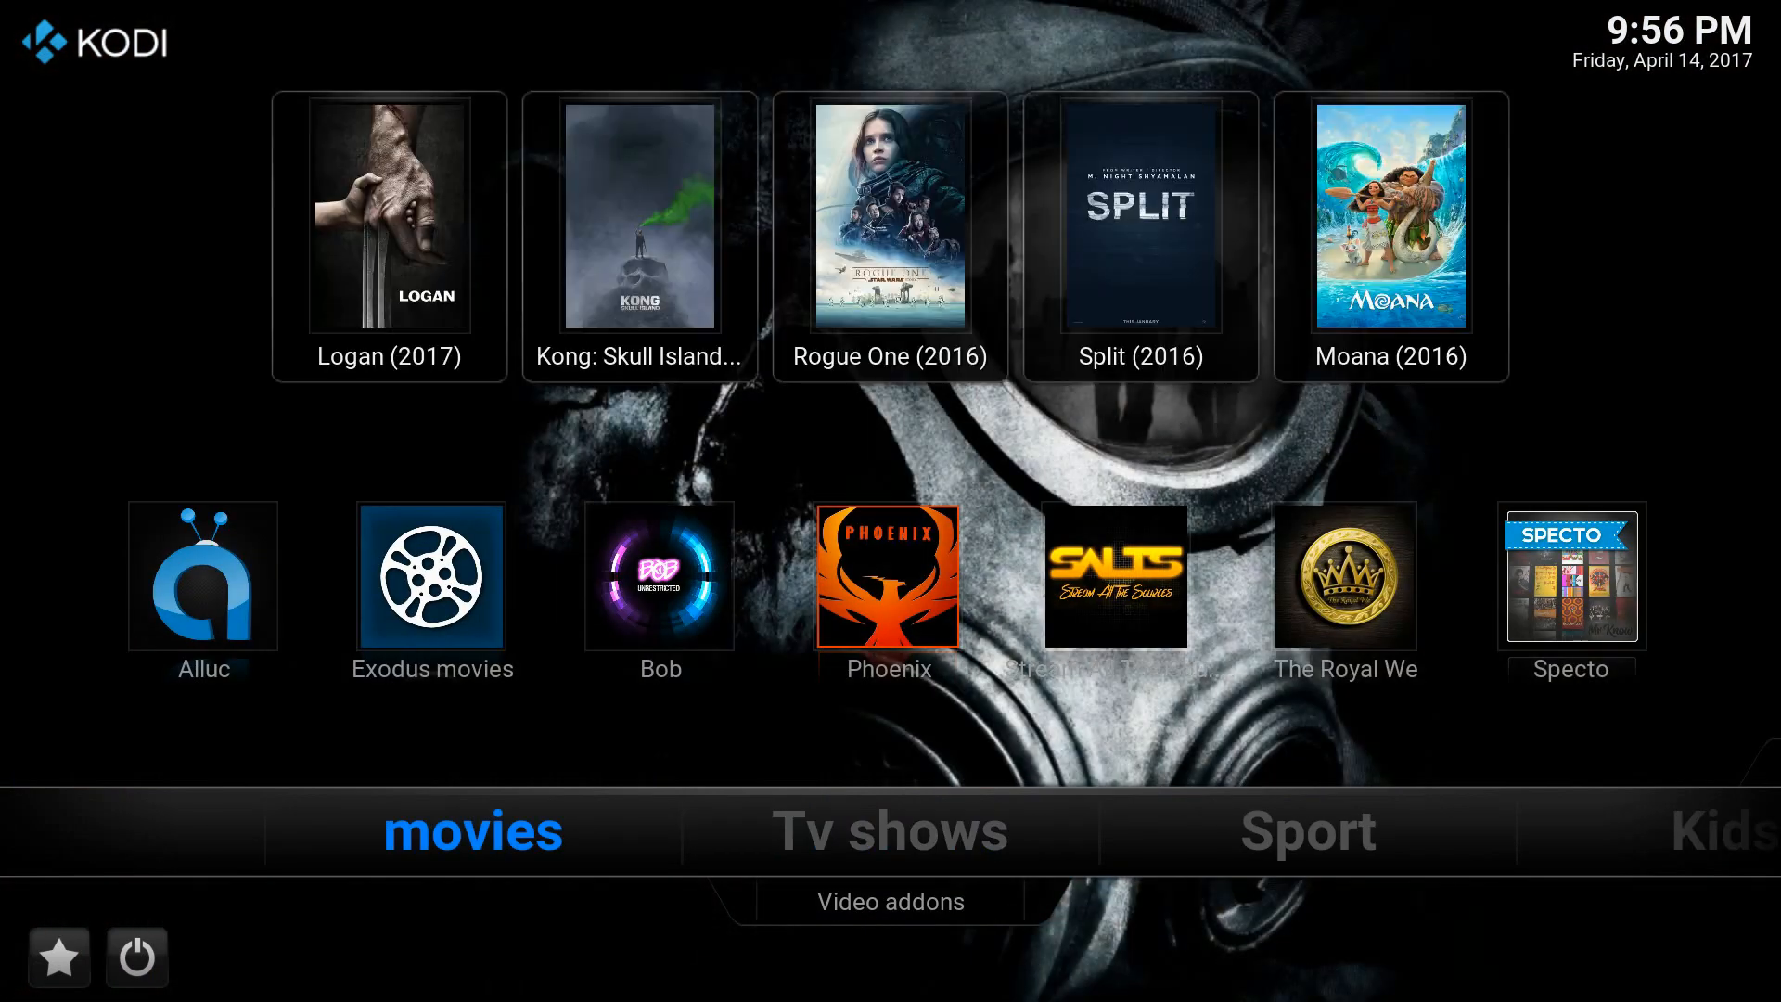
key(Up)
key(Up)
key(Right)
key(Right)
key(Right)
key(Right)
key(Right)
key(Right)
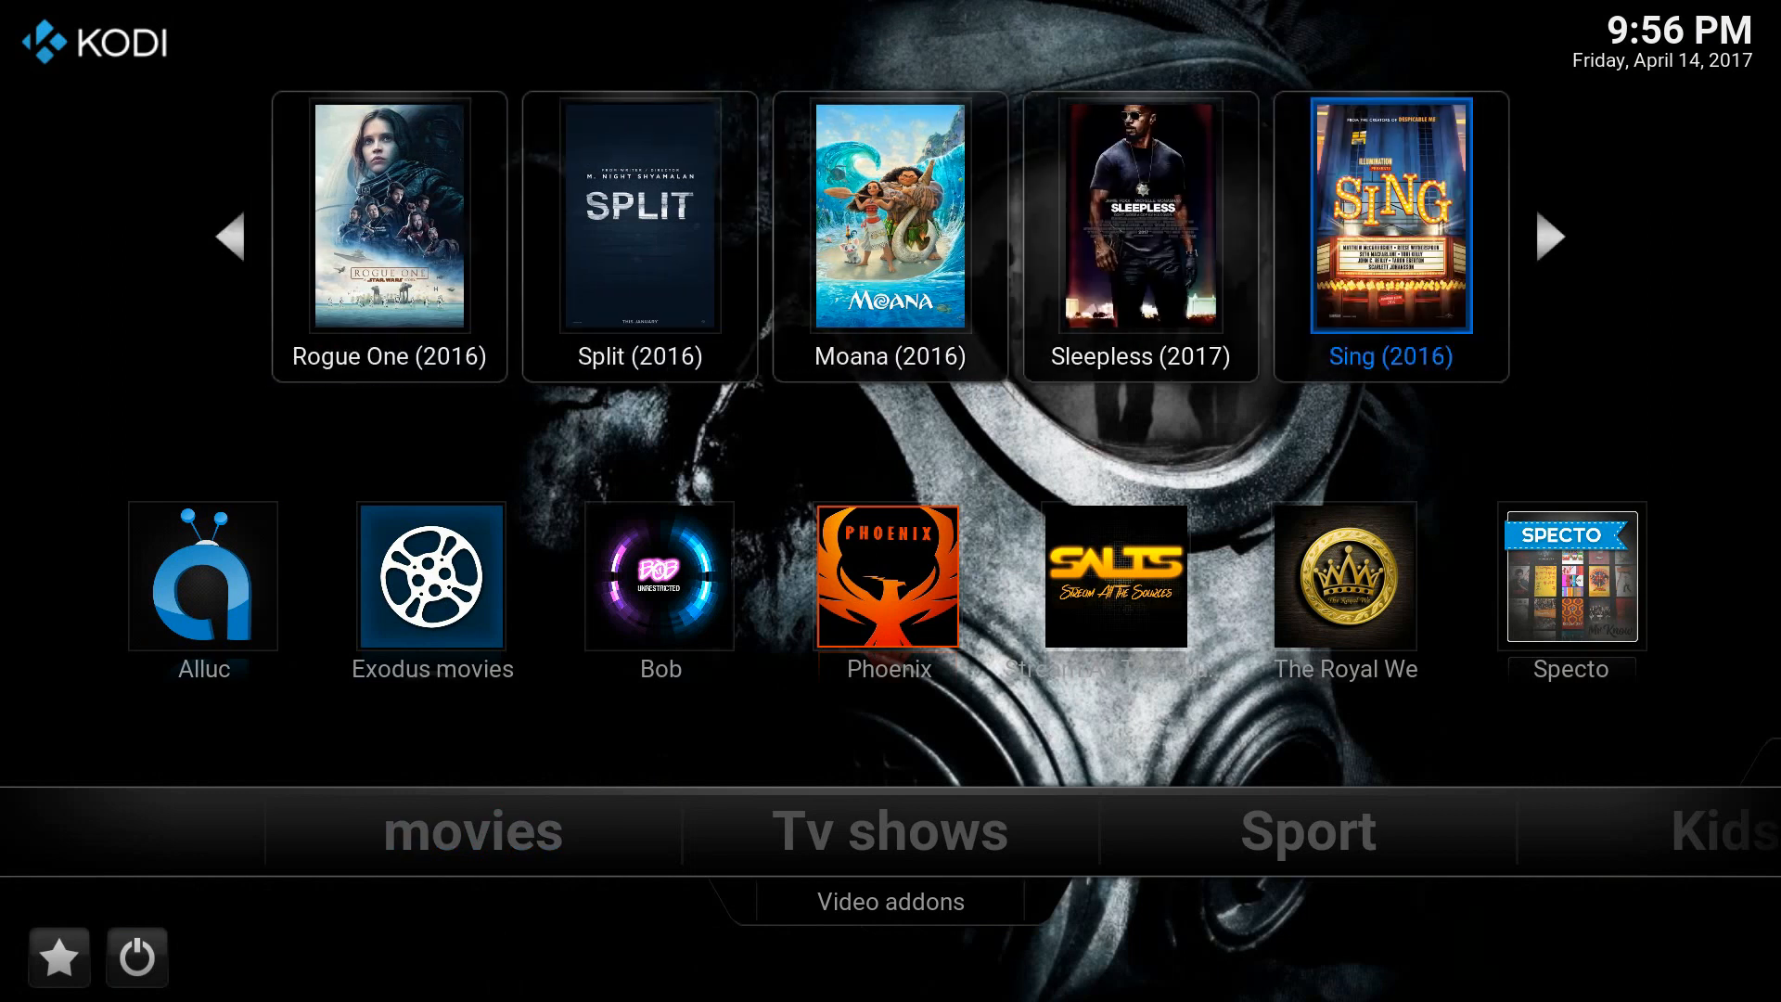
key(Left)
key(Left)
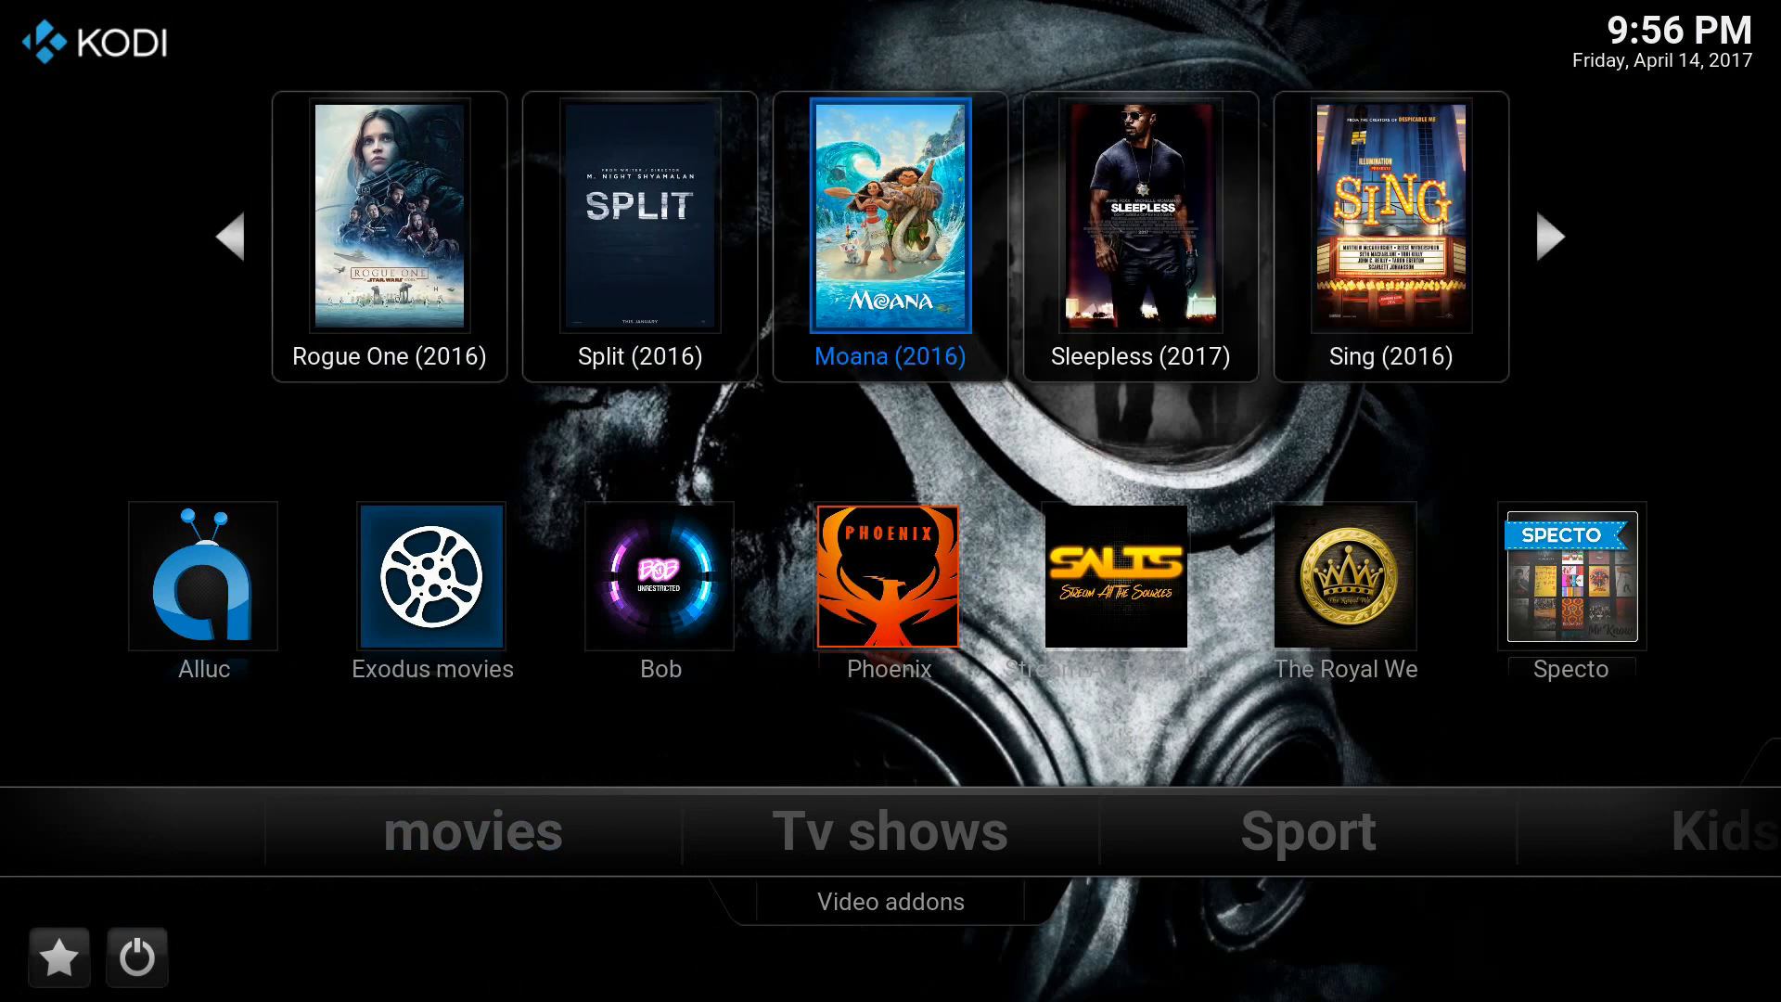
Open Moana (2016) from the widget, cut the Exodus source search short, look through the stream list and close it.
key(Return)
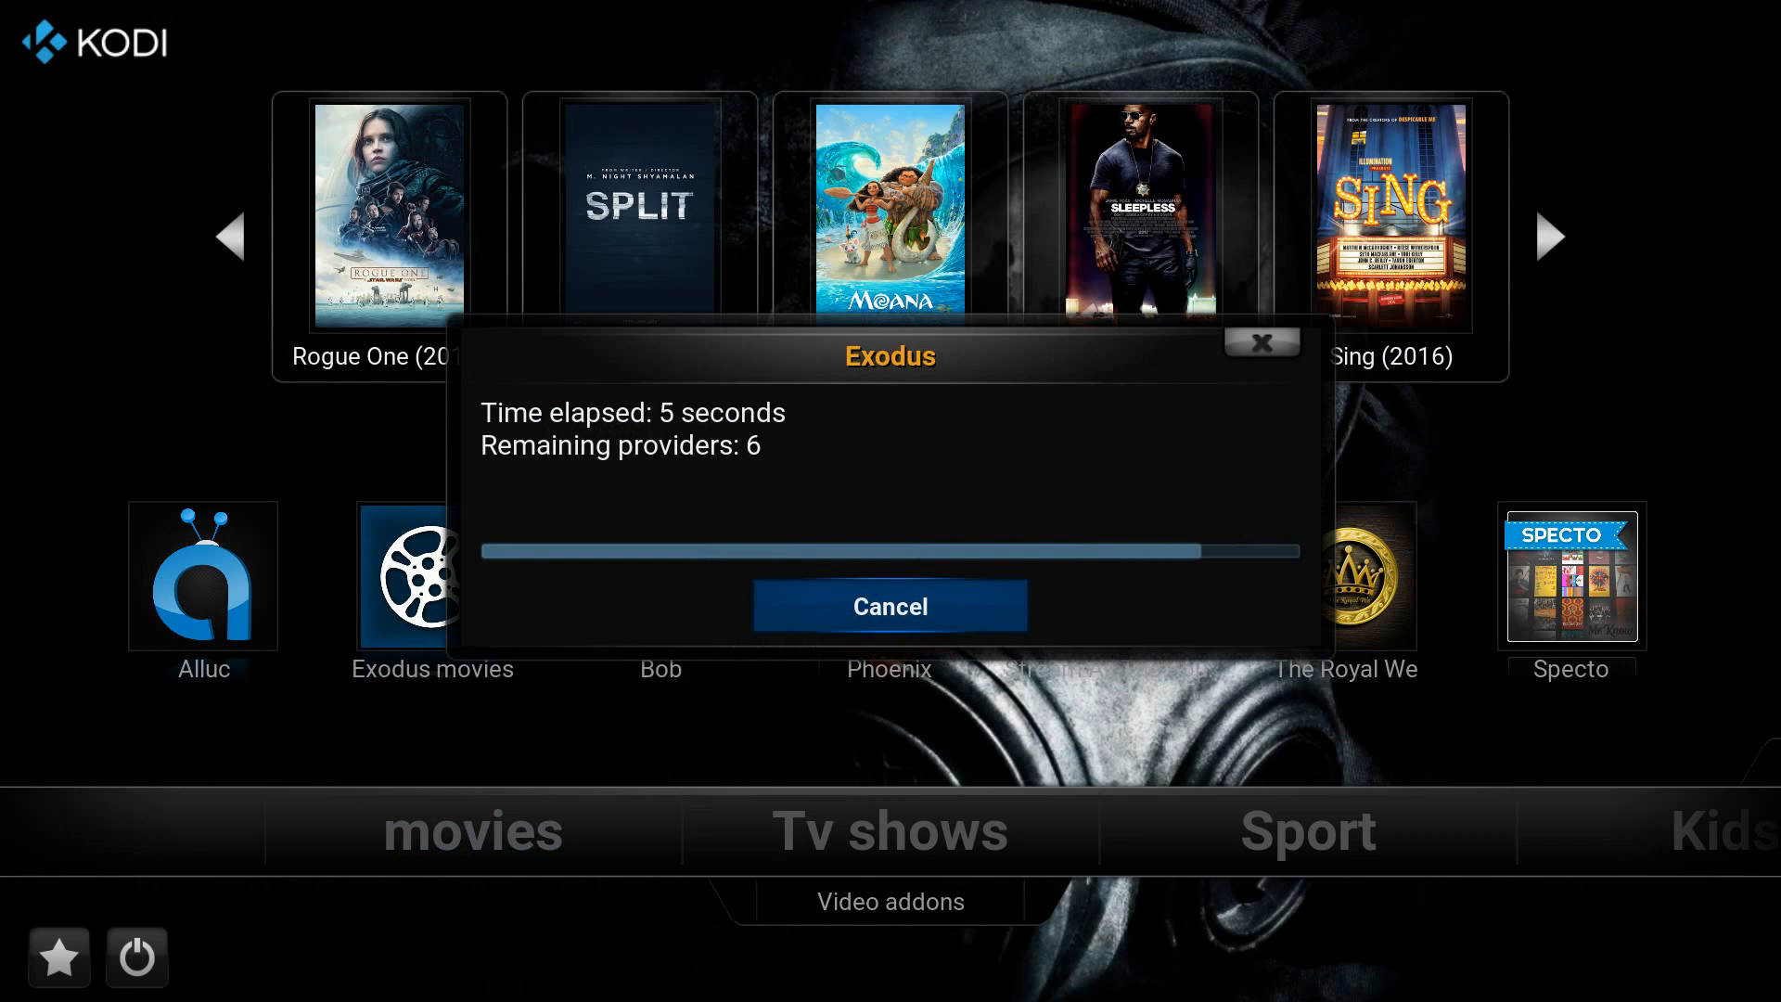
key(Return)
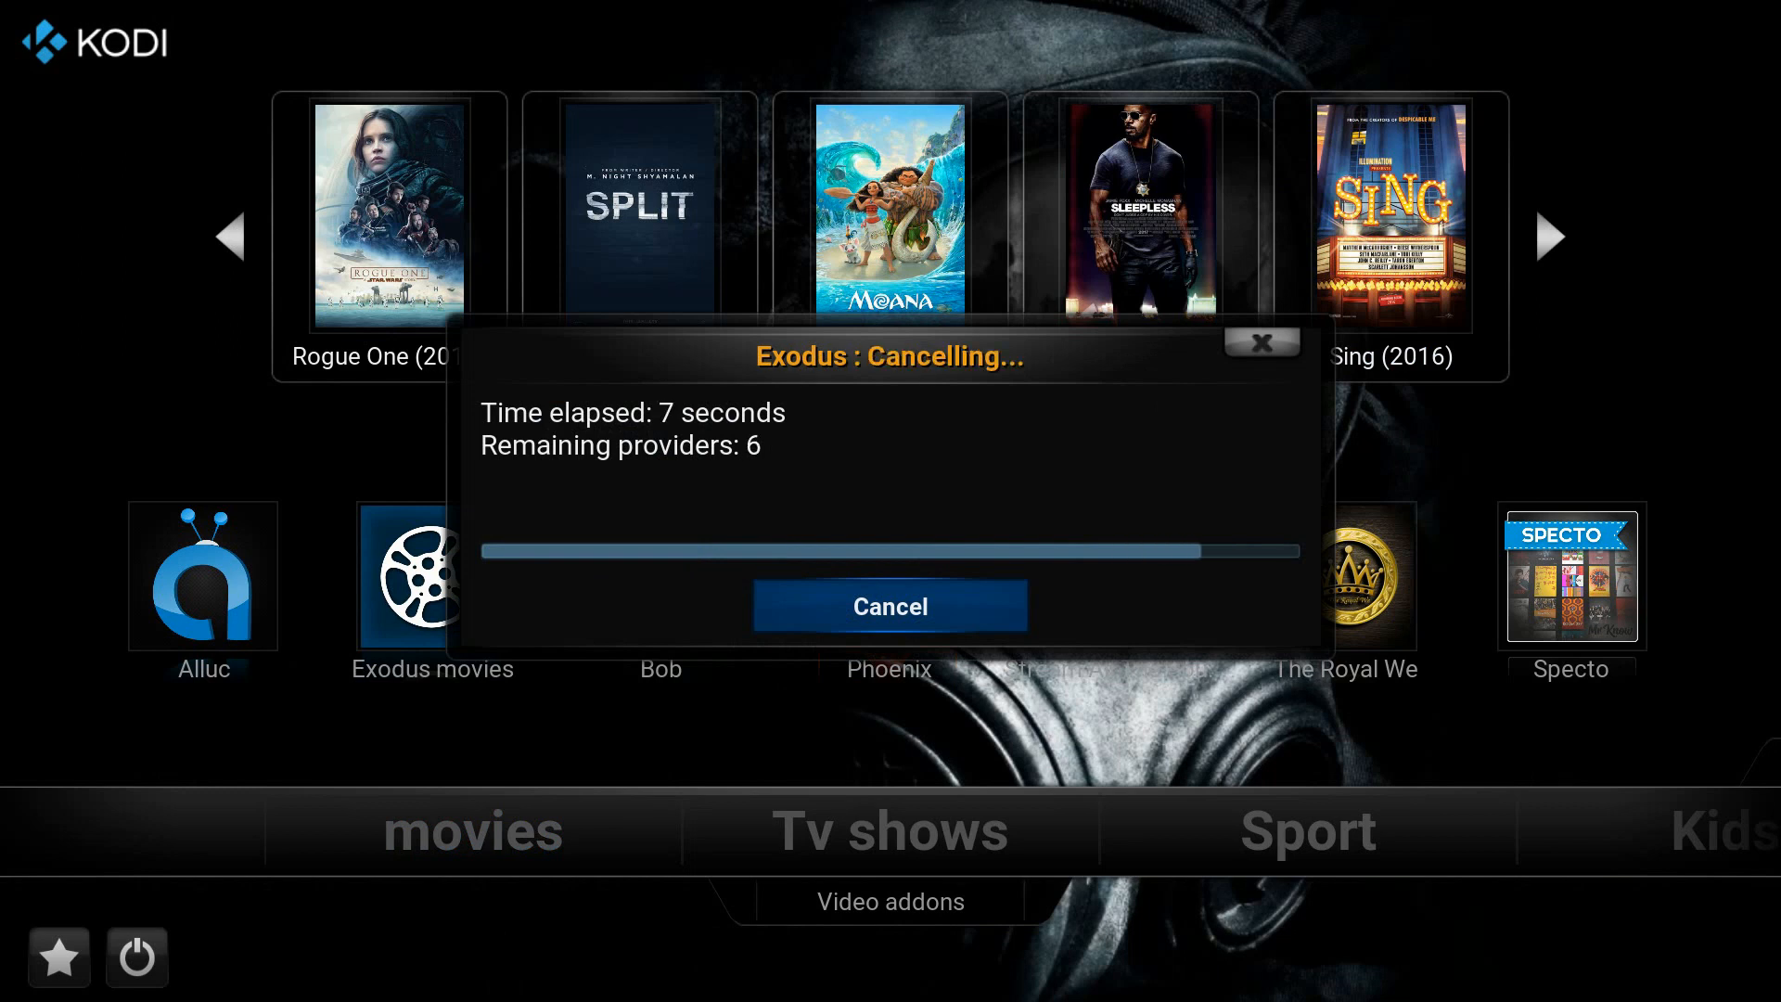
key(Down)
key(Down)
key(Down)
key(Down)
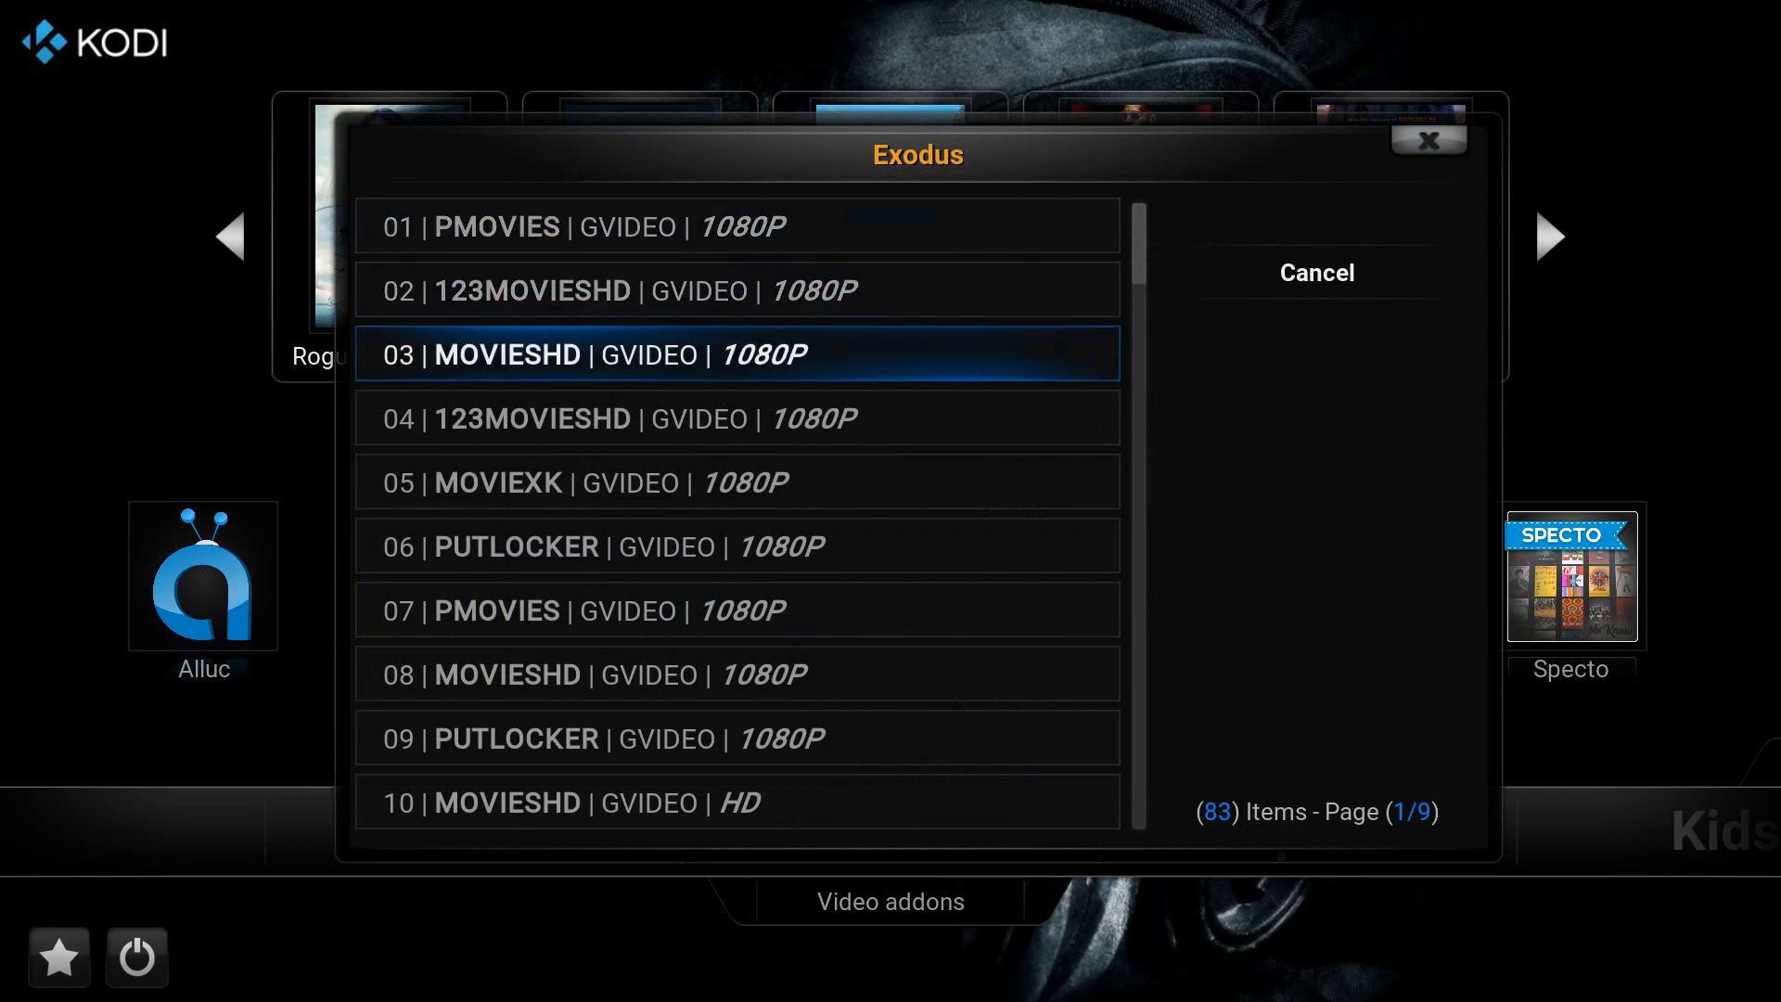
key(Escape)
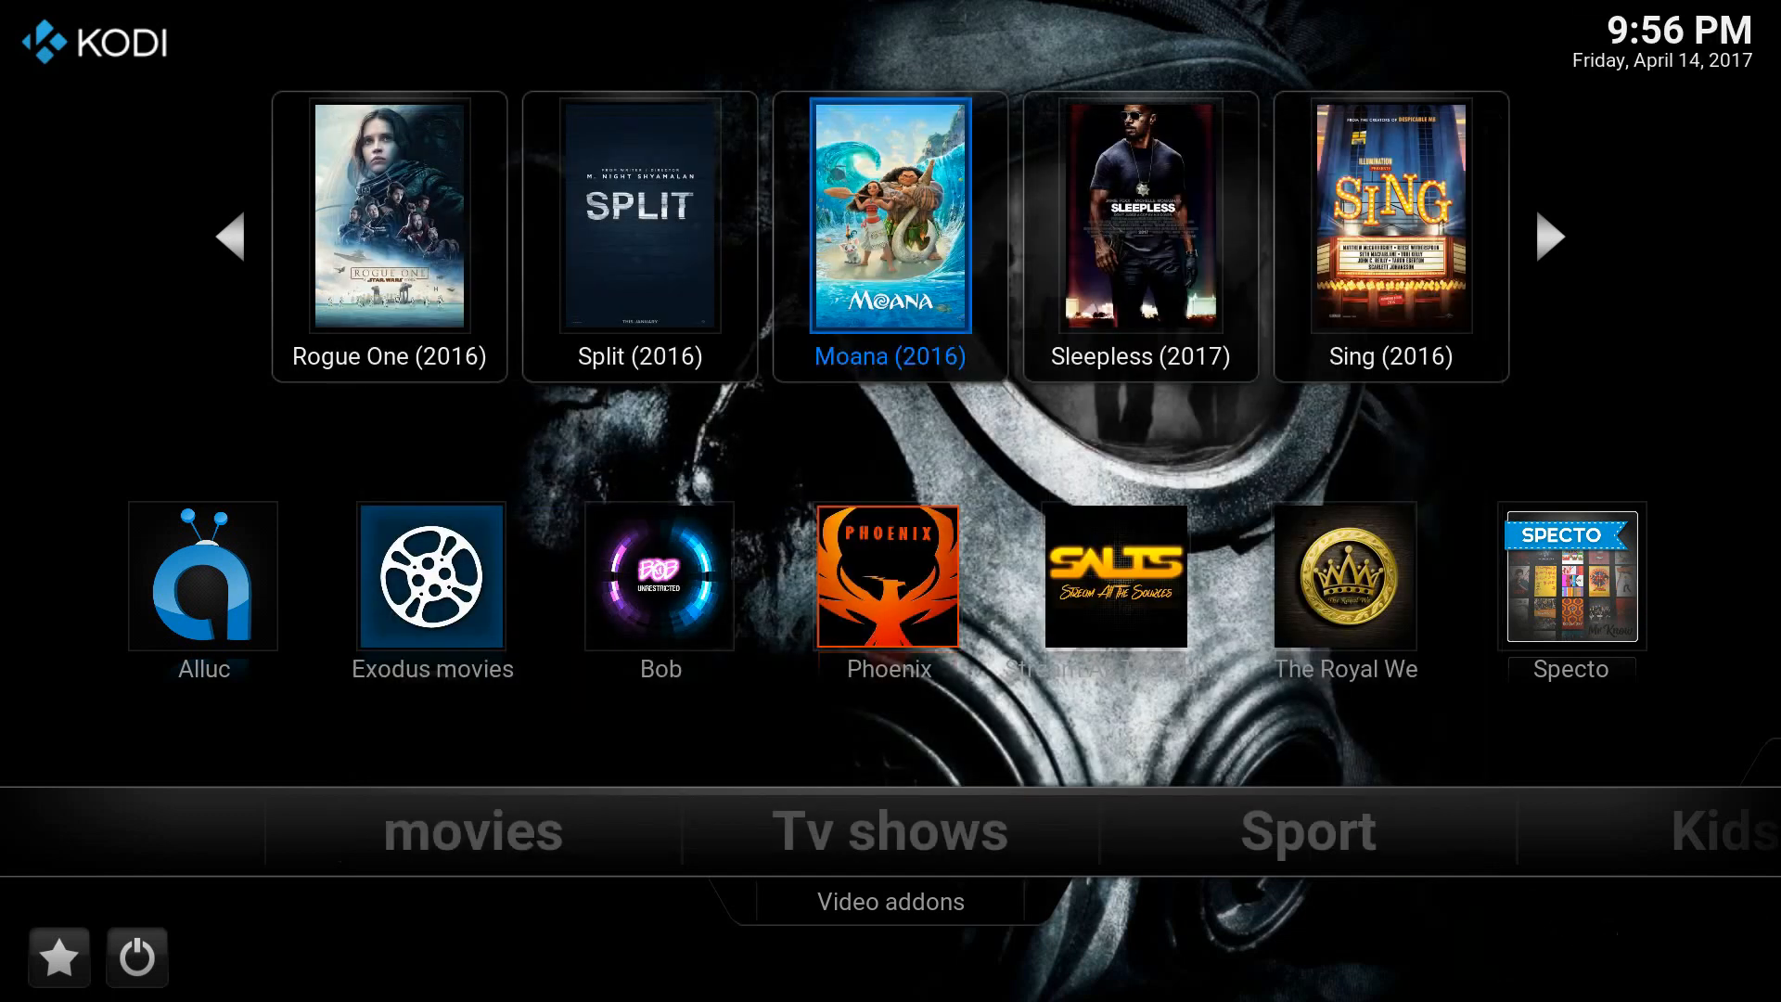
Check the other home menu items for widgets and return to movies.
key(Down)
key(Down)
key(Right)
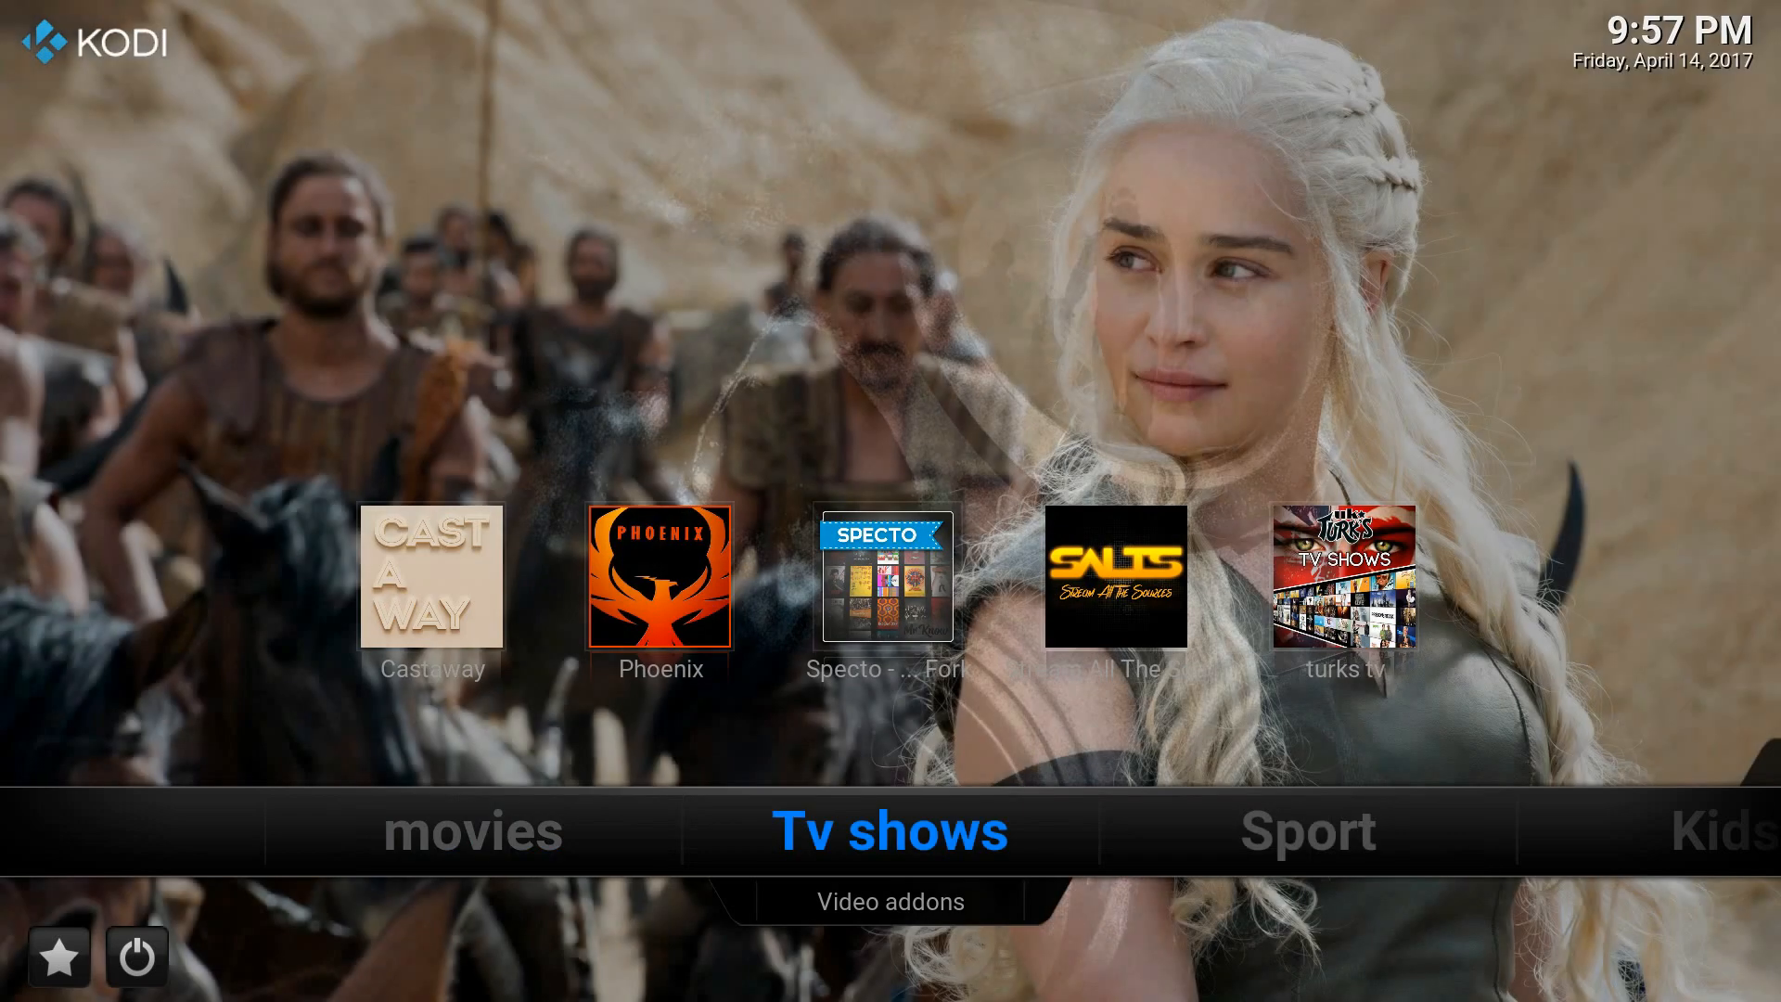
key(Right)
key(Right)
key(Right)
key(Left)
key(Left)
key(Left)
key(Left)
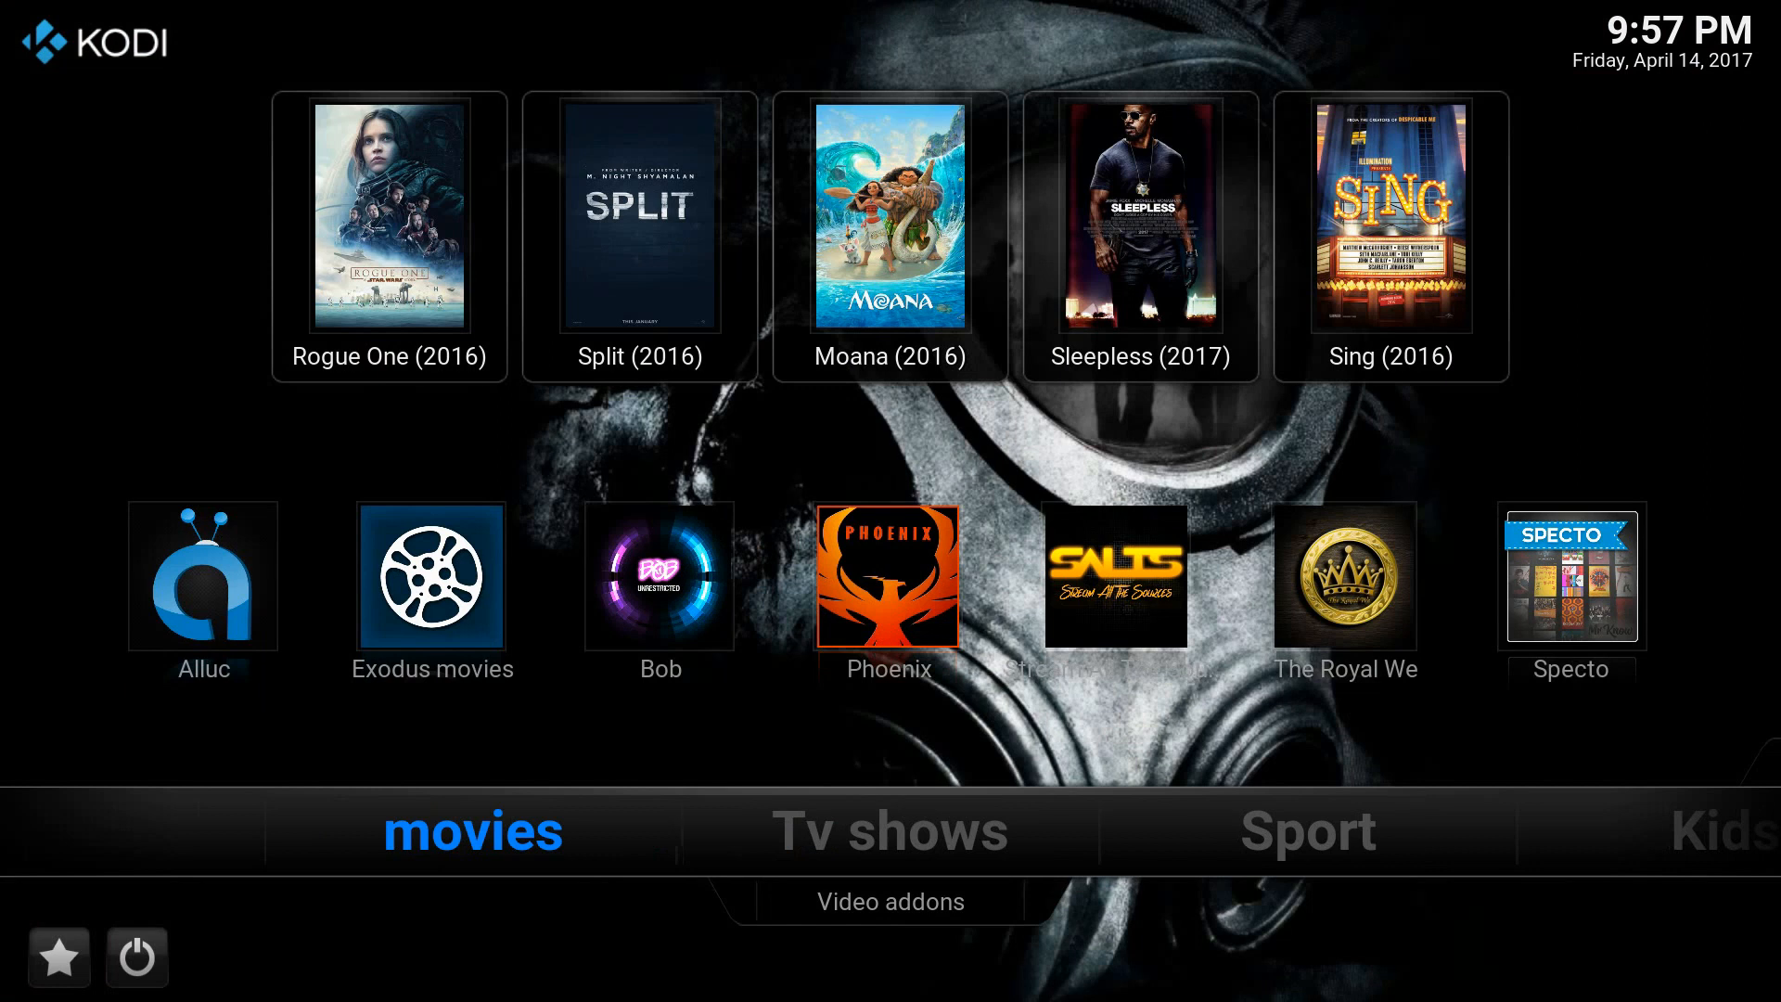
Browse the movies widget row through to its last title and around to its first.
key(Up)
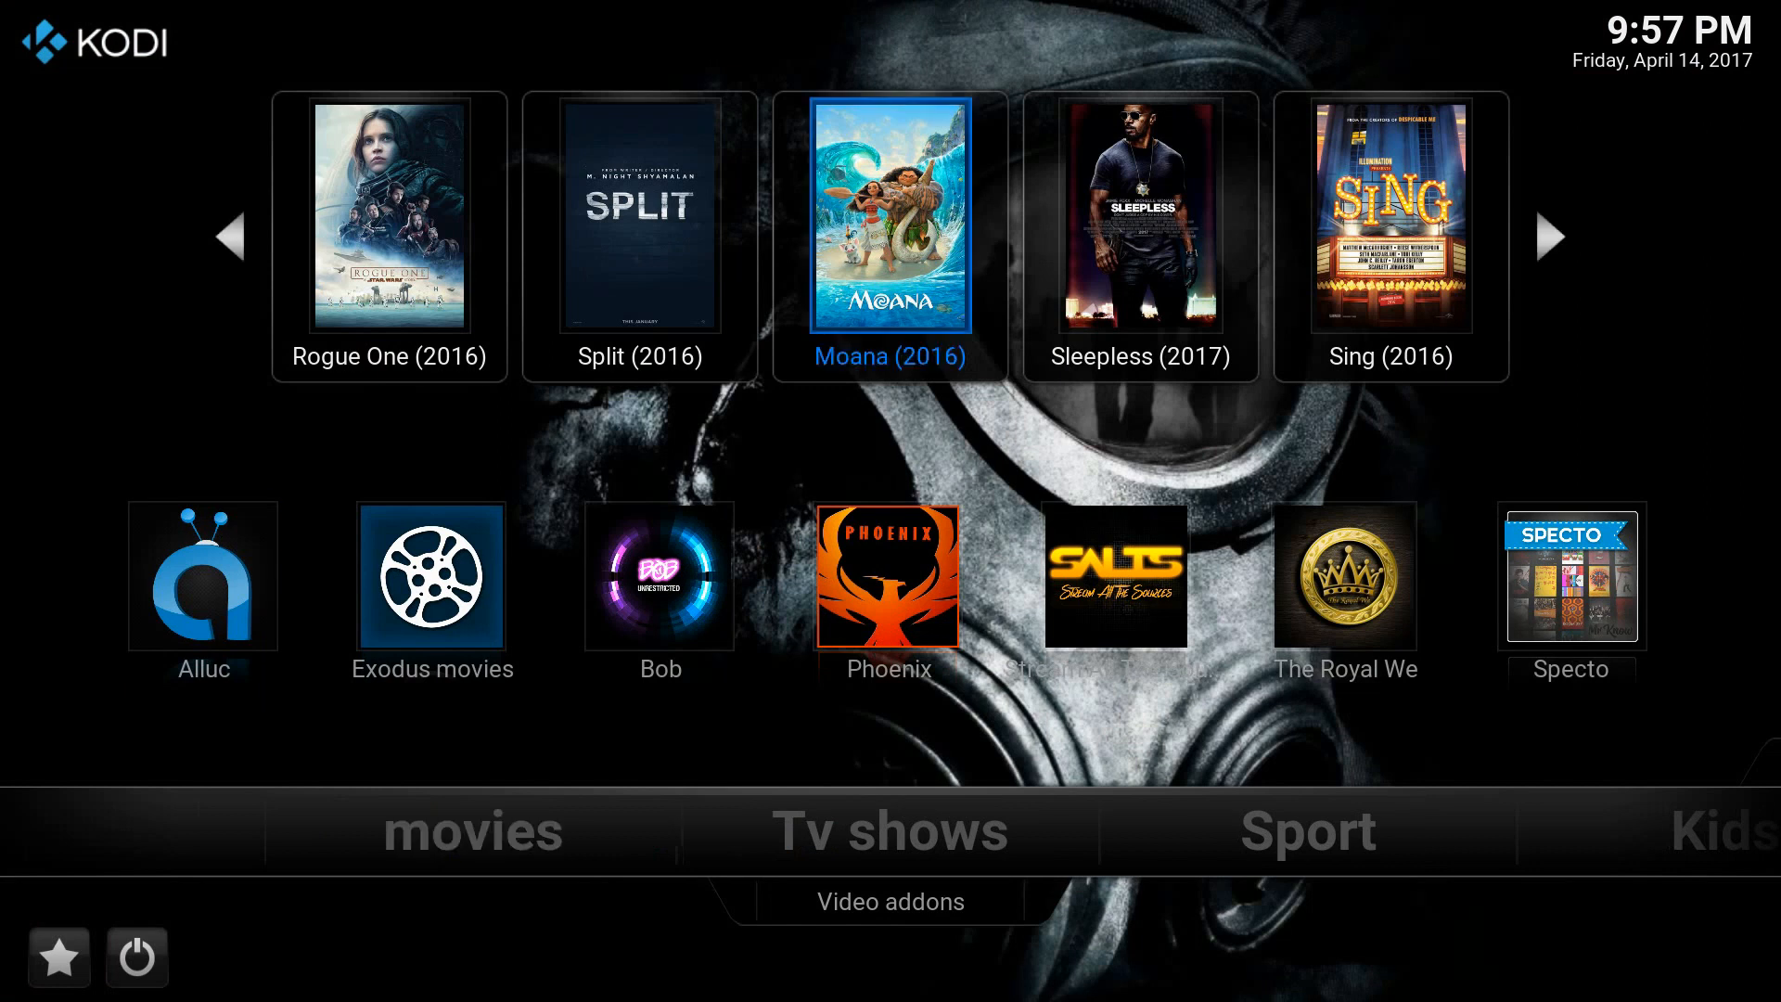
key(Left)
key(Left)
key(Right)
key(Right)
key(Right)
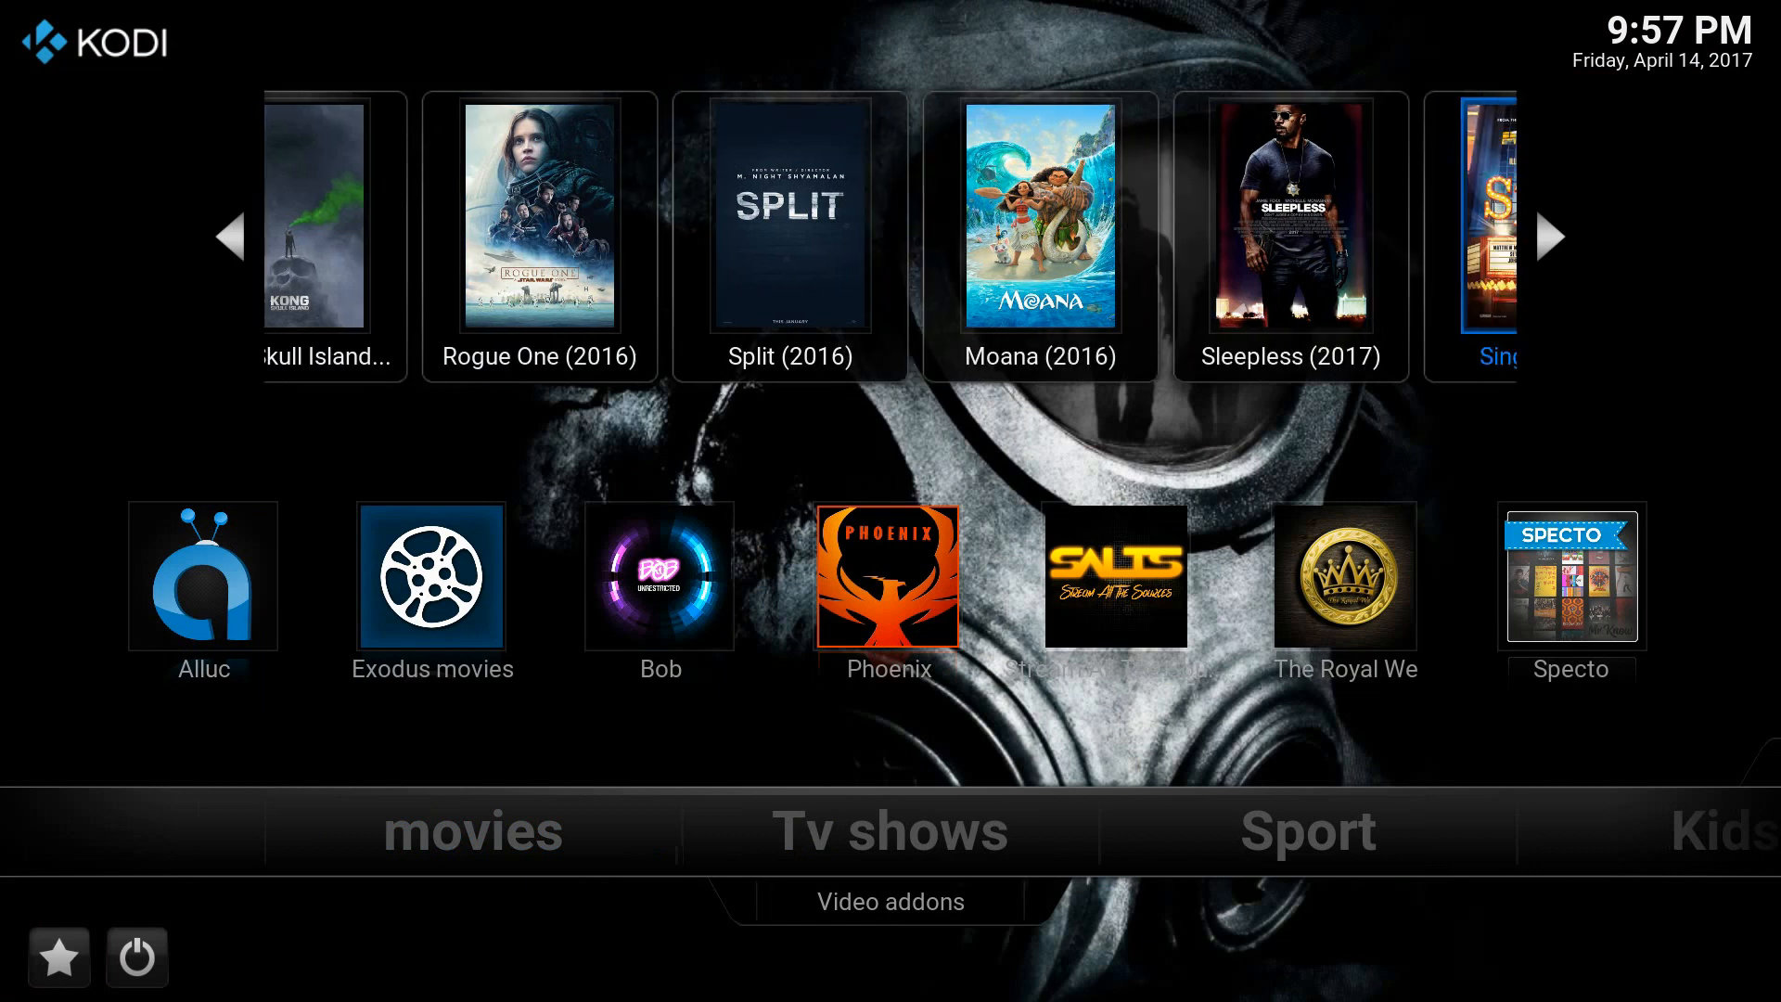
key(Left)
key(Left)
key(Left)
key(Right)
key(Right)
key(Right)
key(Right)
key(Right)
key(Right)
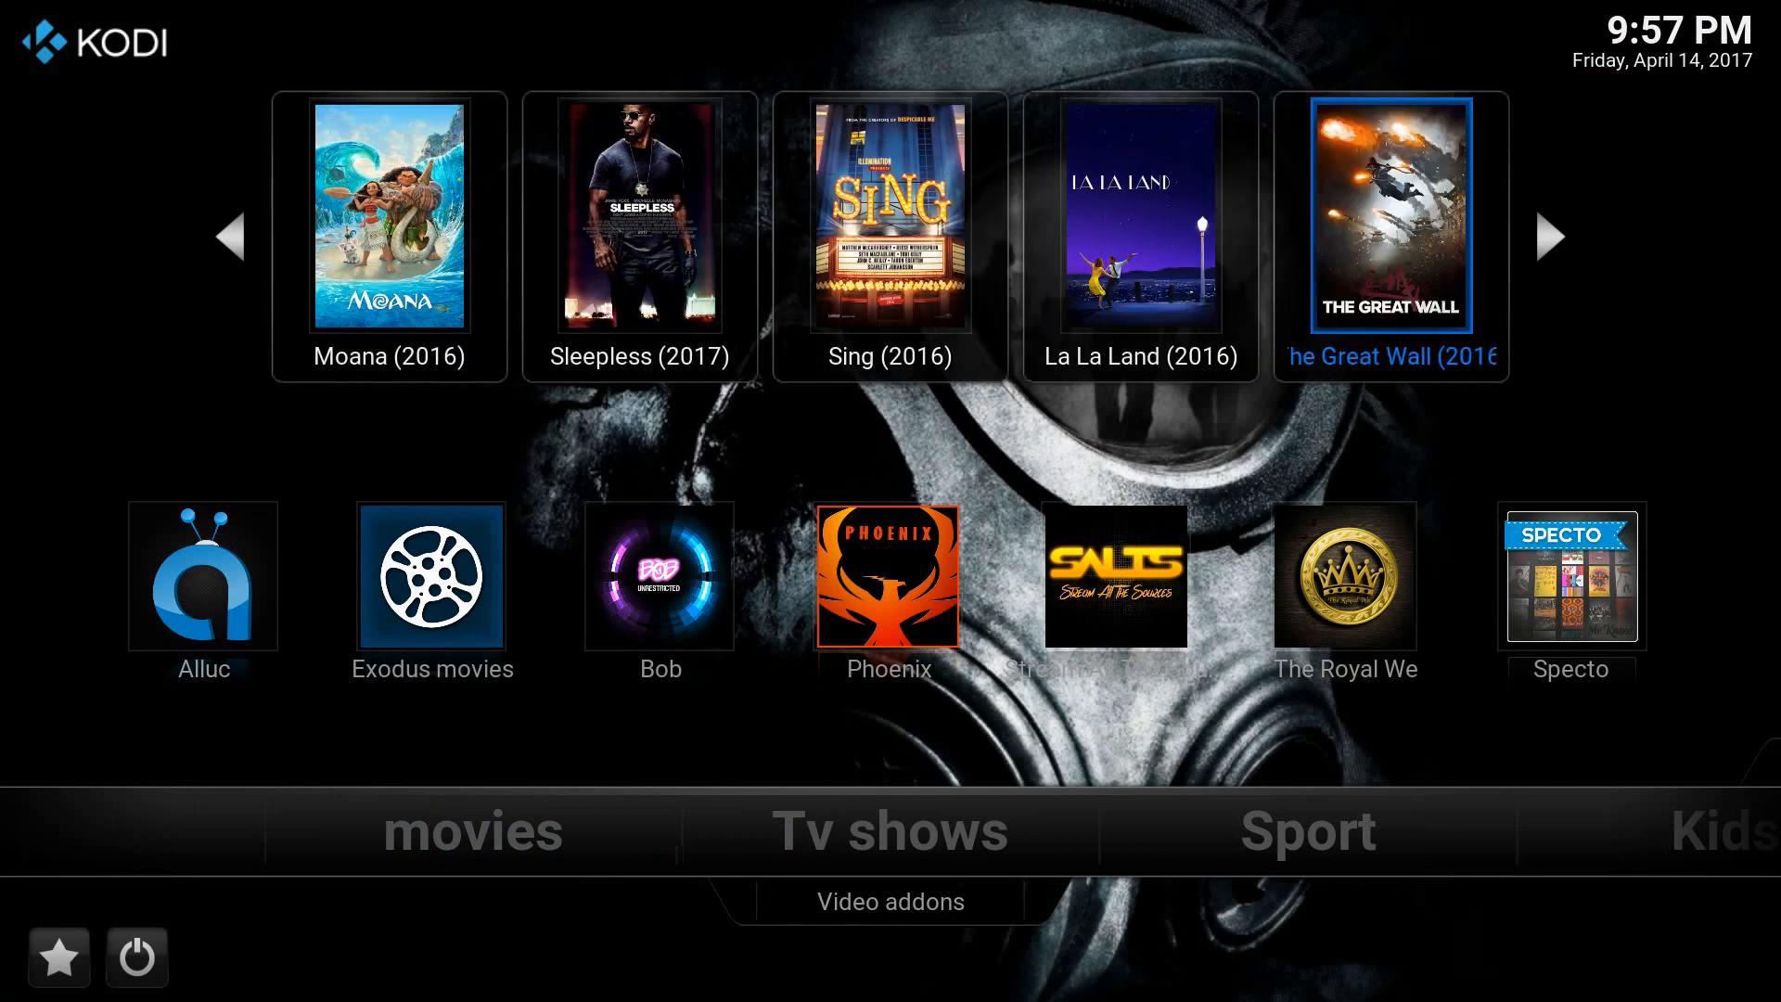
key(Right)
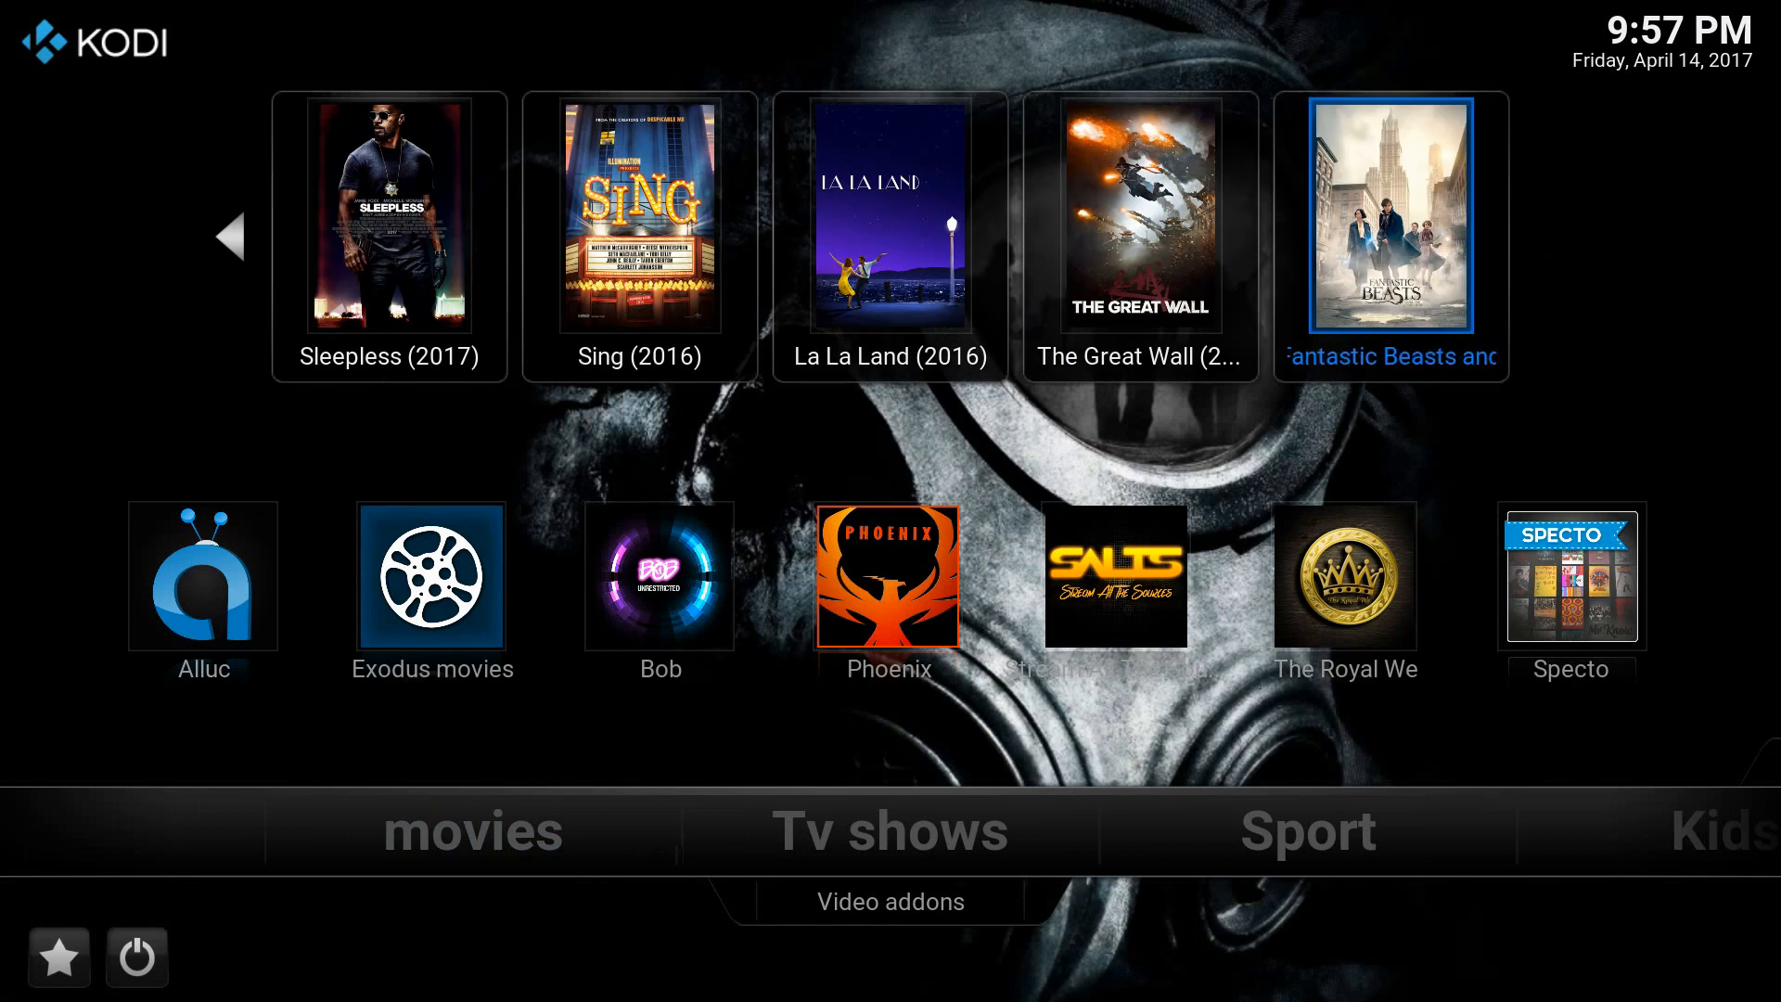
key(Right)
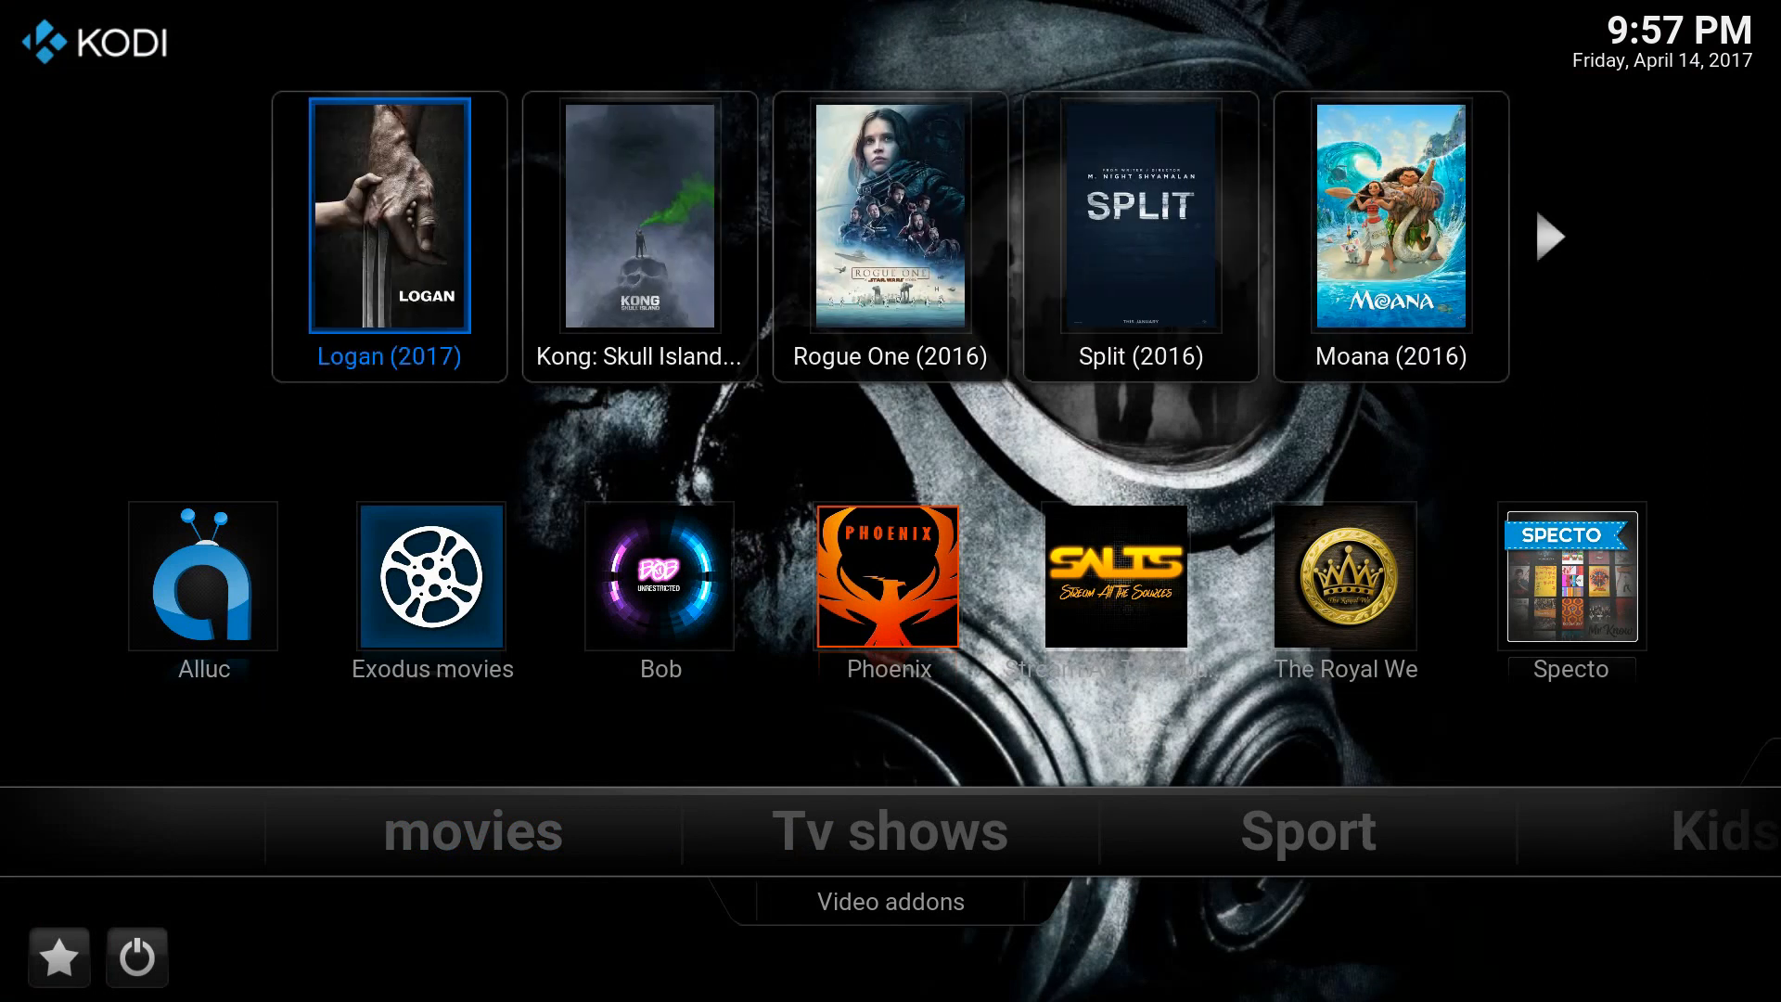
key(Left)
key(Left)
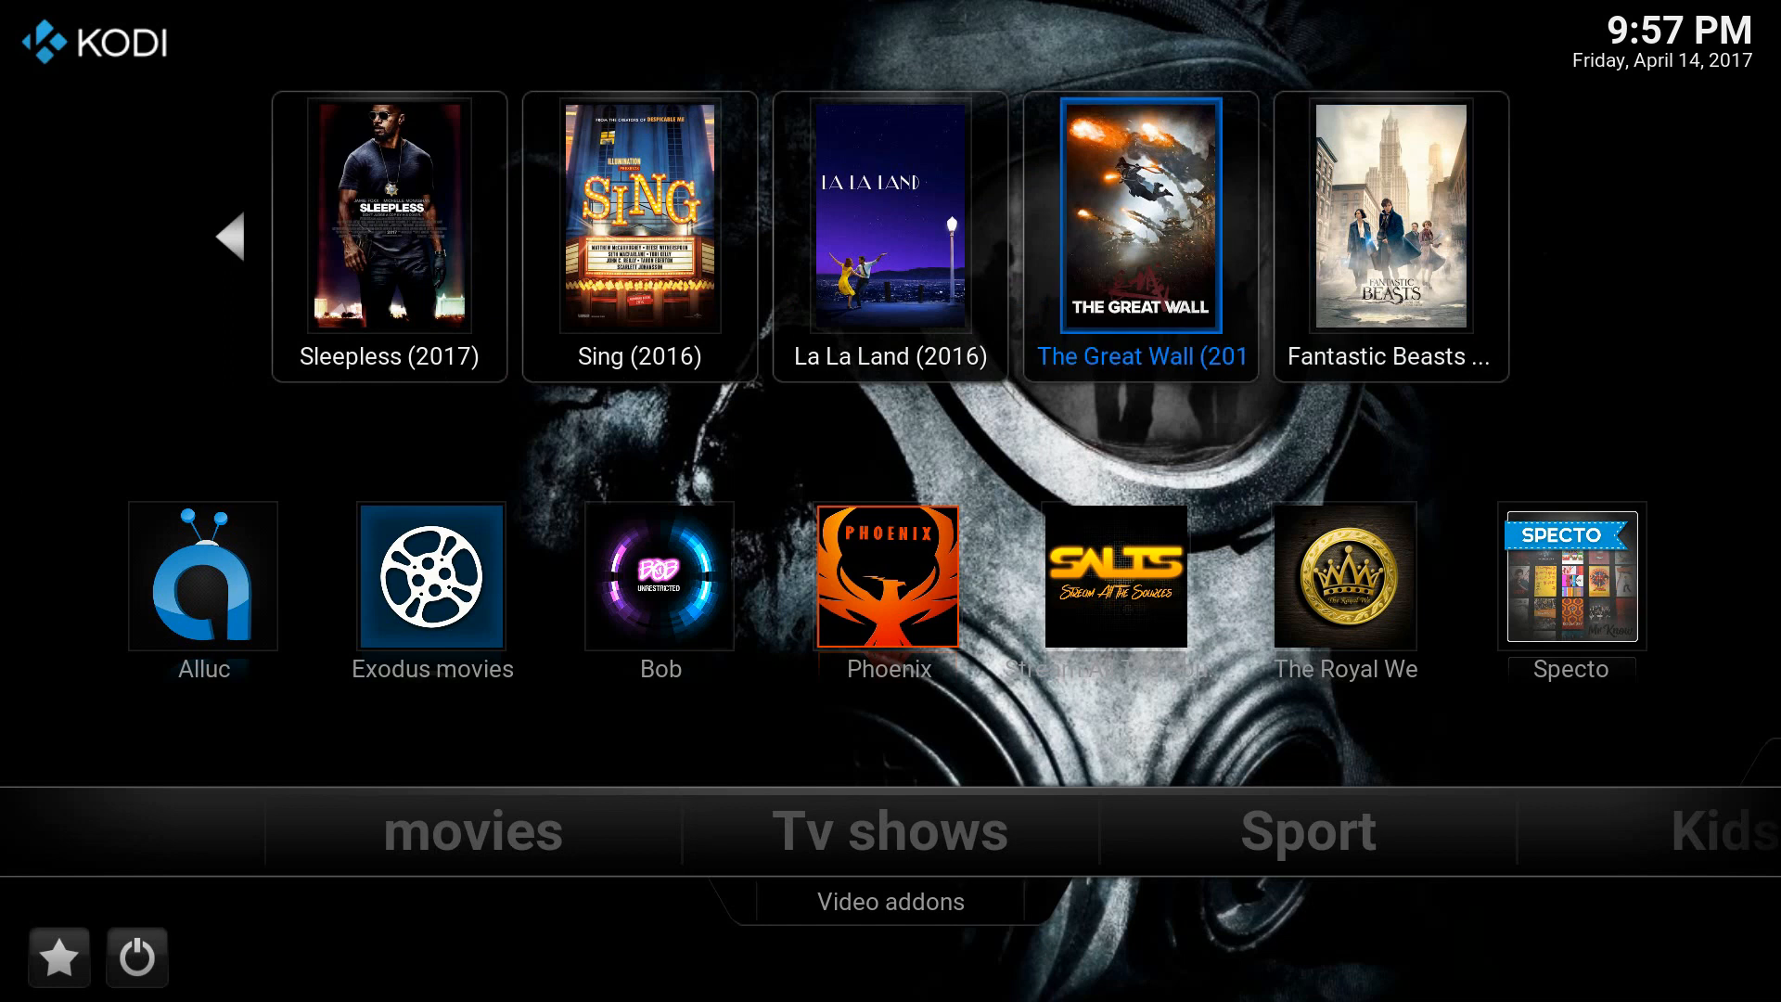
Open the TV Shows section of Exodus through the video add-ons of the Tv shows home item.
key(Down)
key(Down)
key(Right)
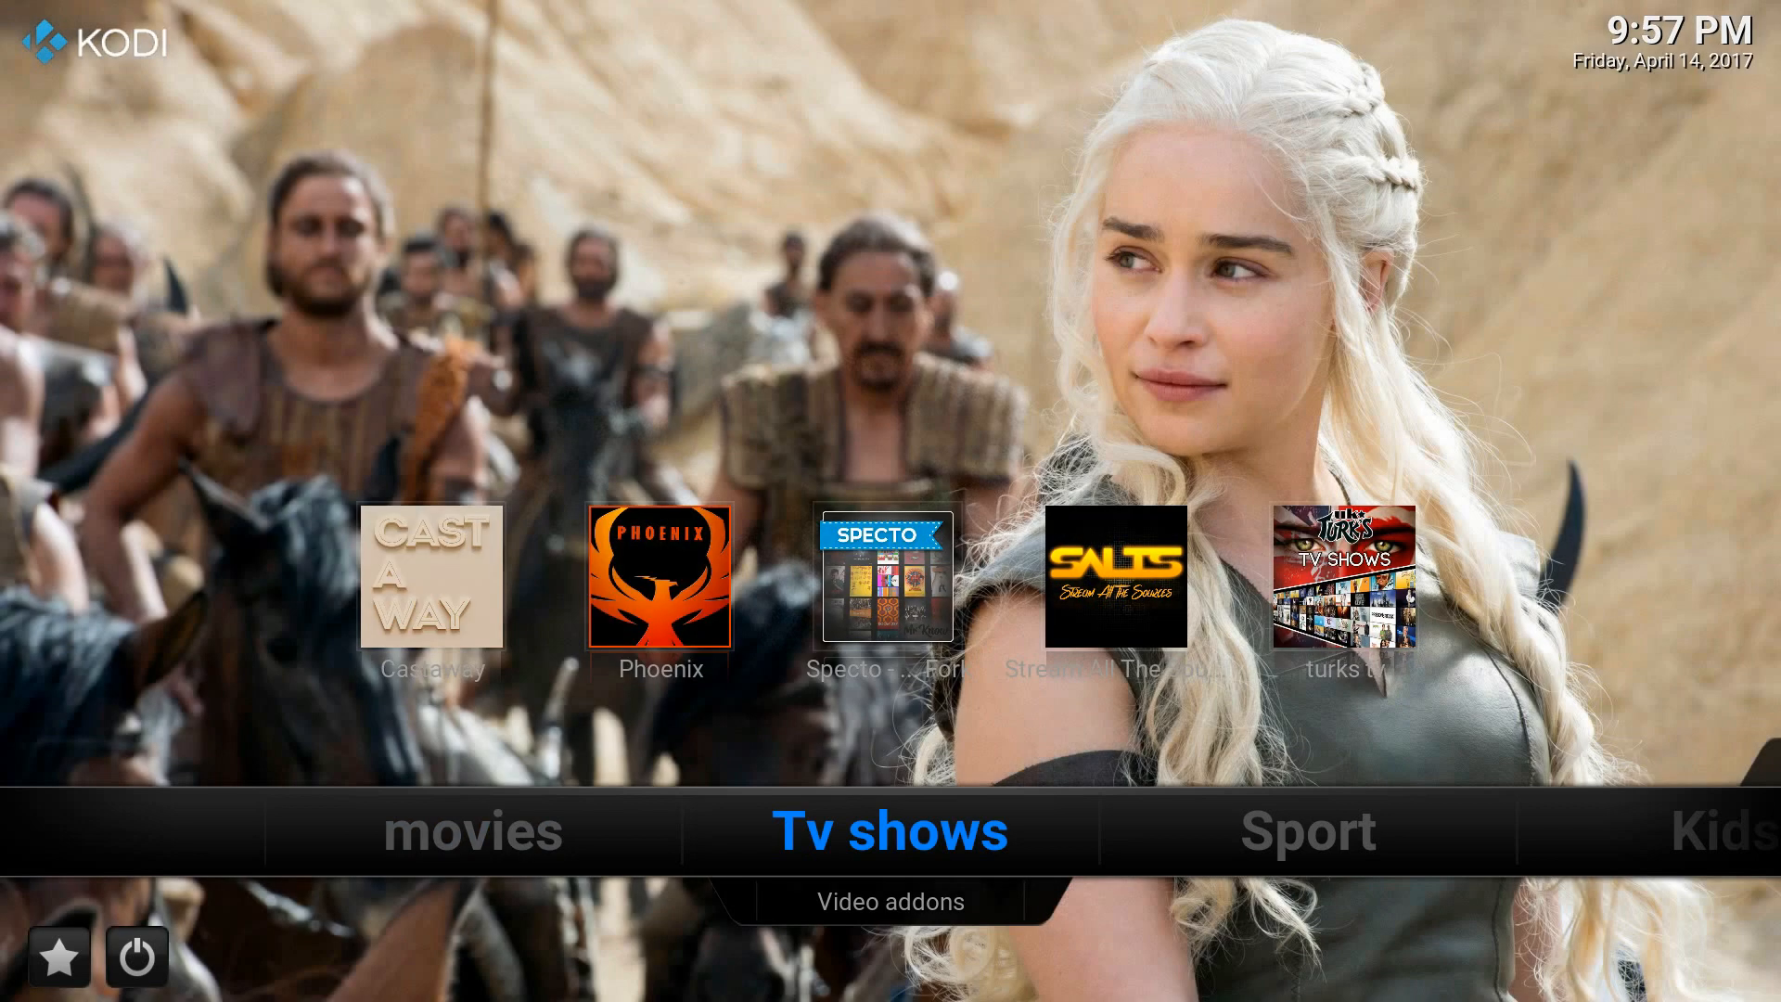
key(Down)
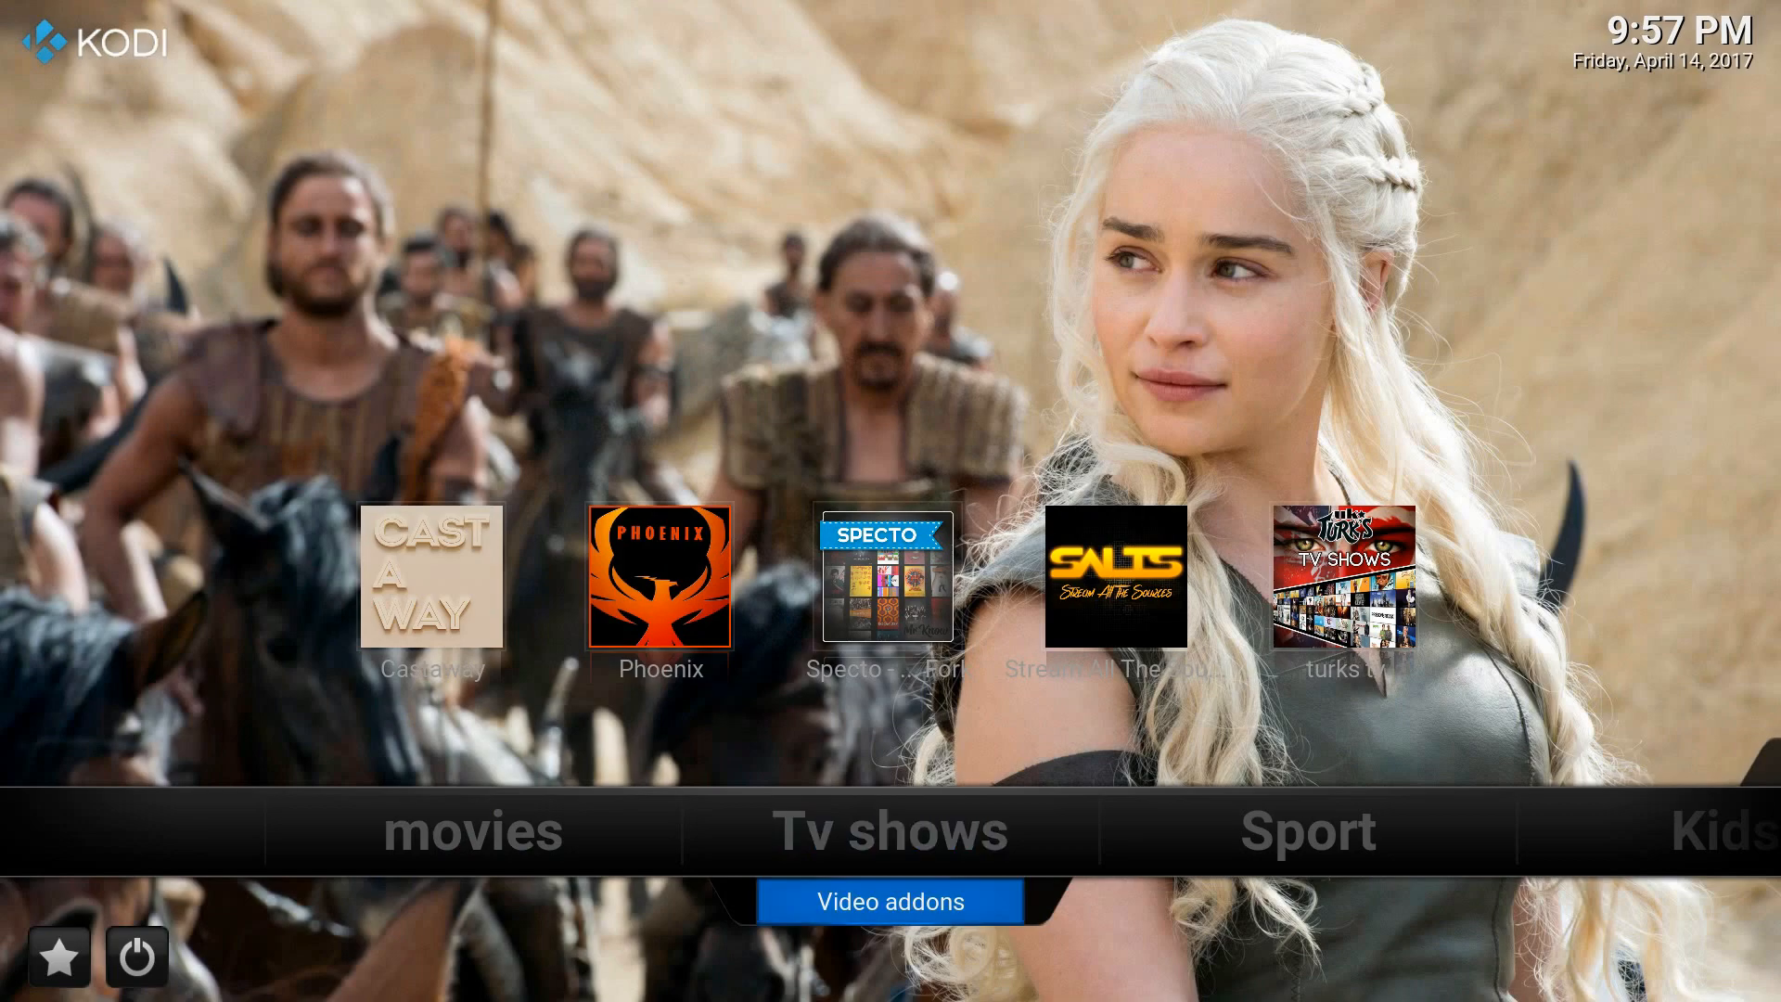
key(Return)
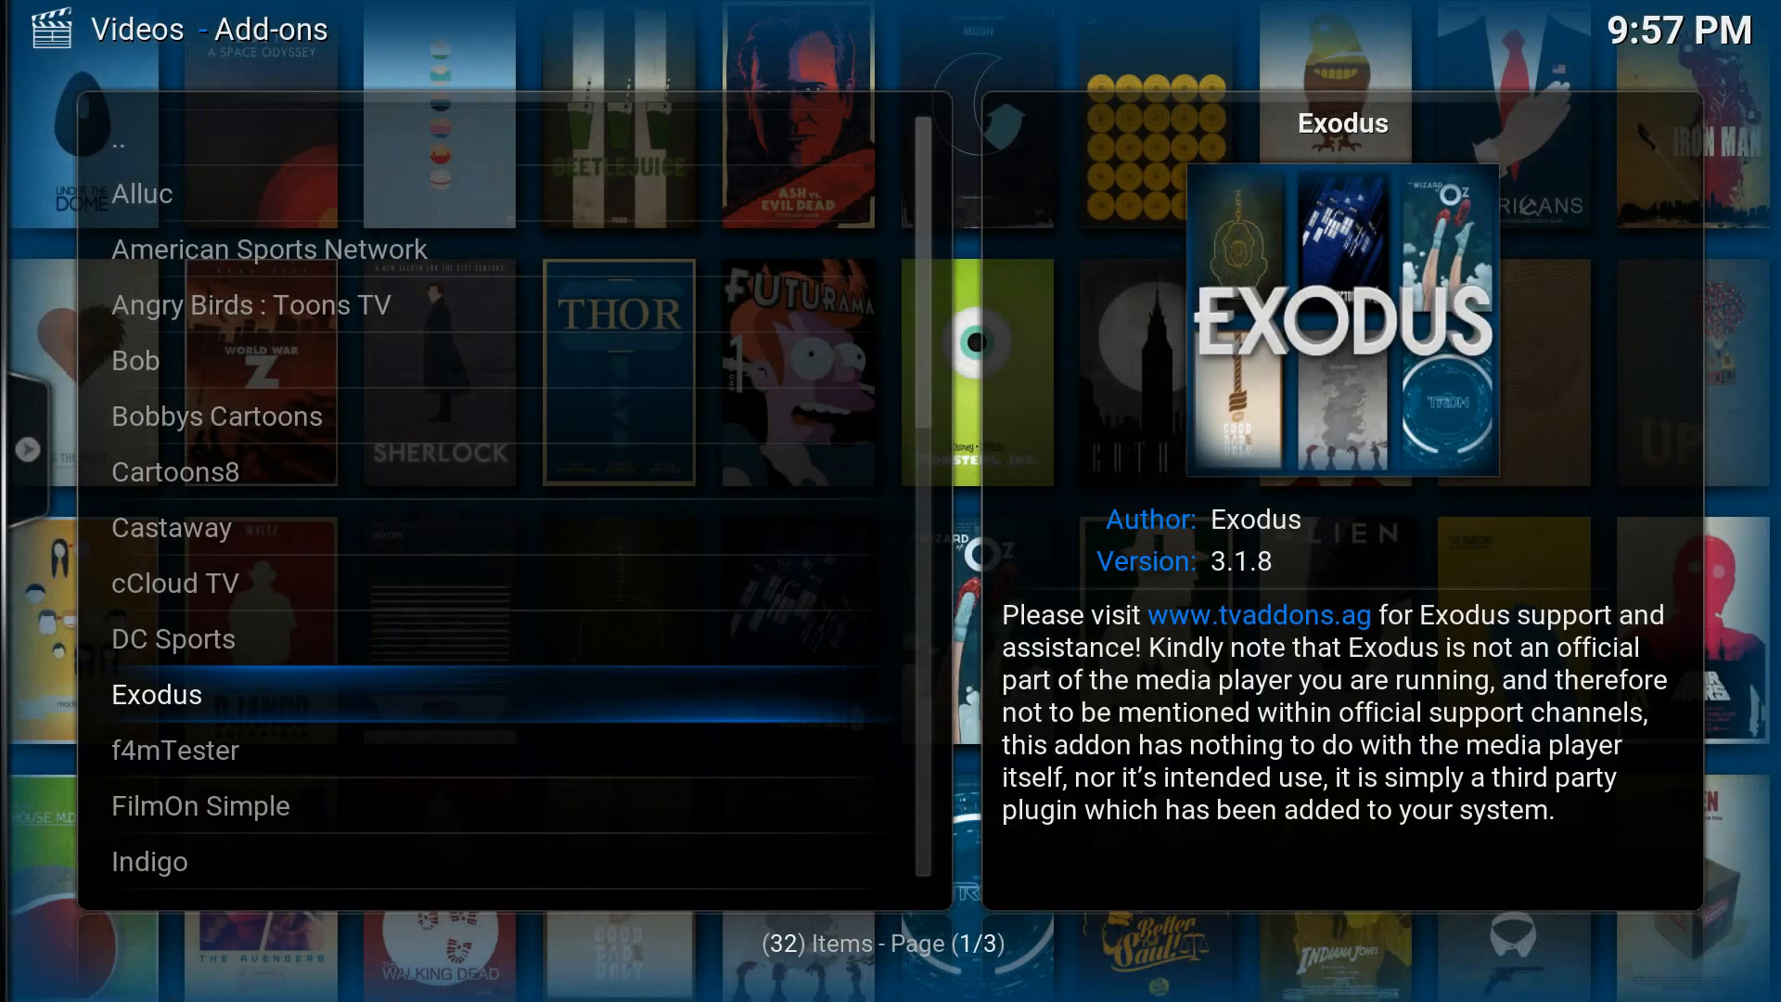
key(Return)
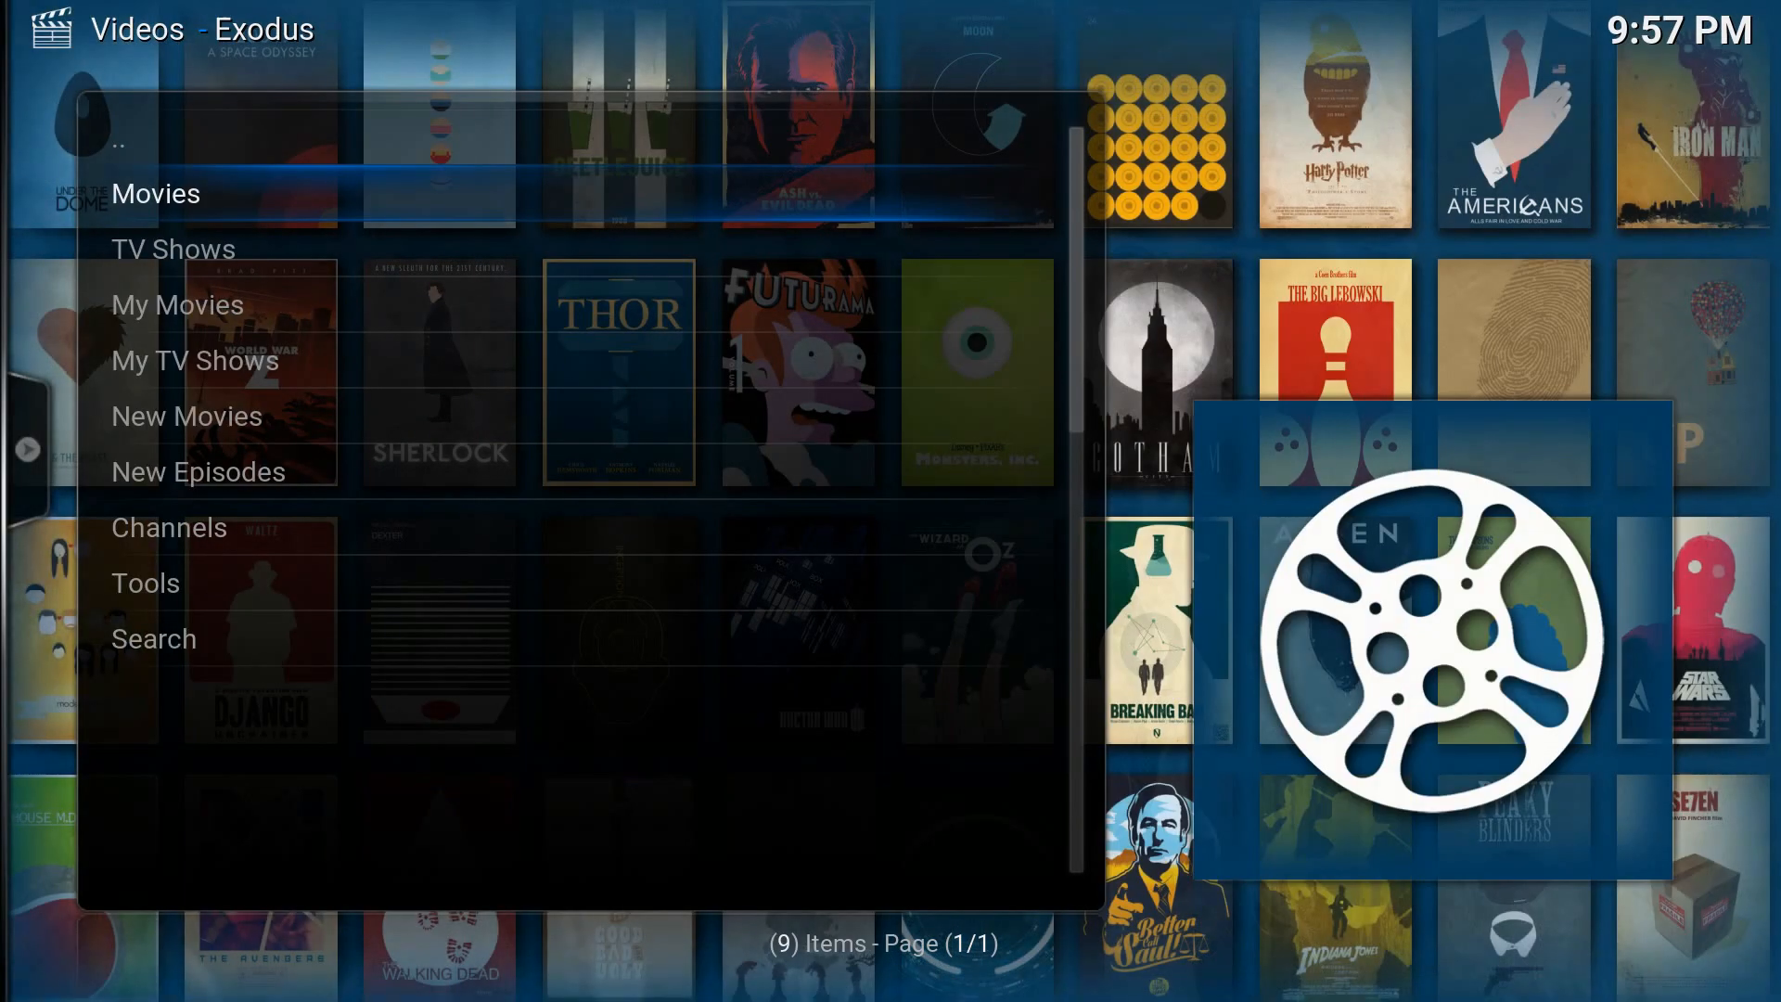
key(Down)
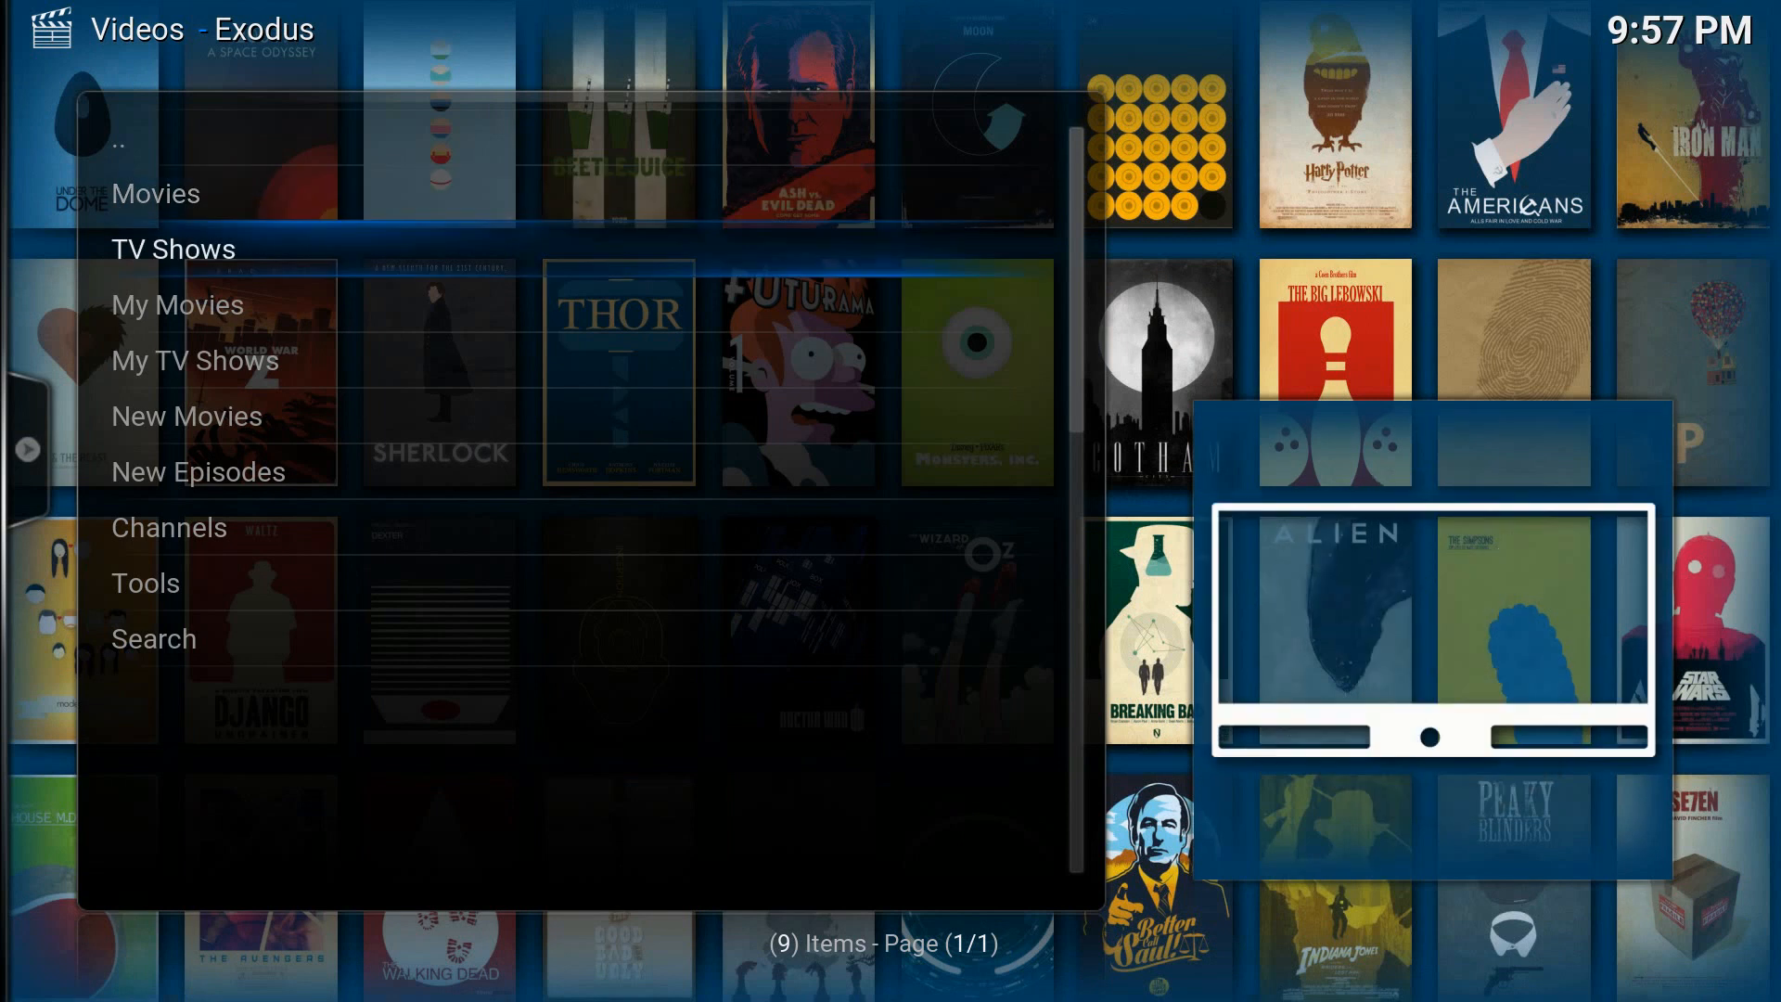
key(Return)
Add the New Episodes section of Exodus TV Shows to the favourites and return to the home screen.
key(Down)
key(Down)
key(Down)
key(Down)
key(Down)
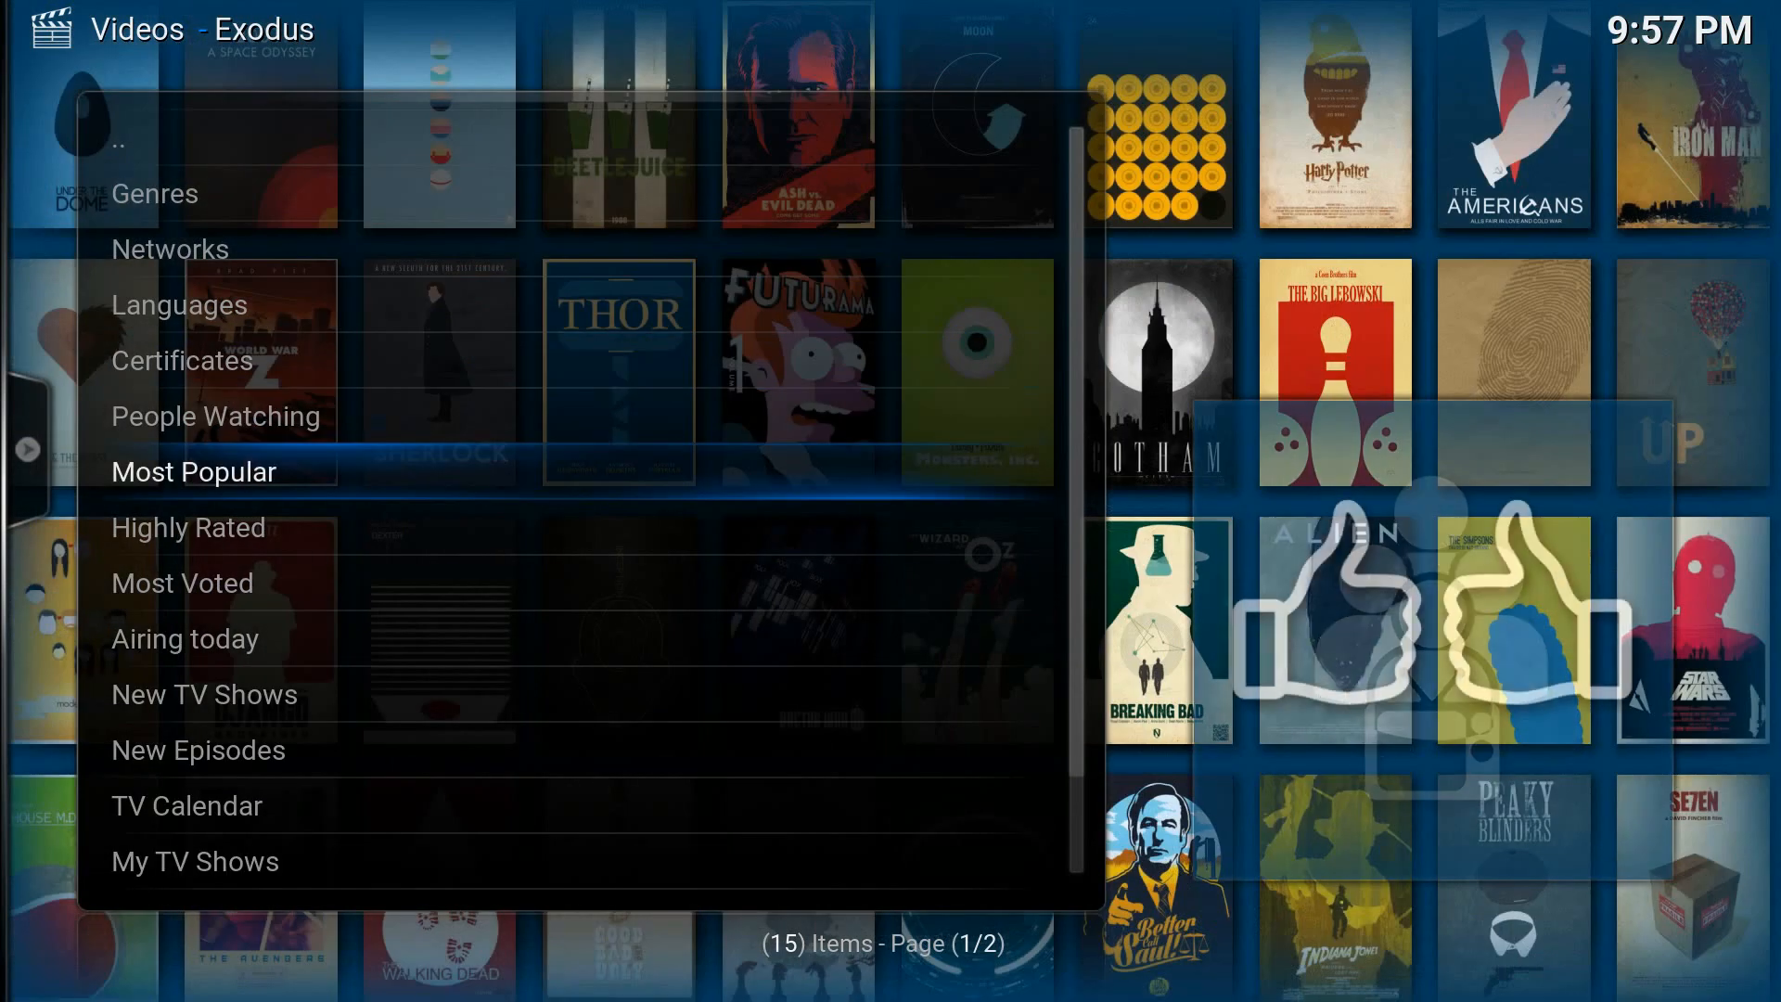
key(Down)
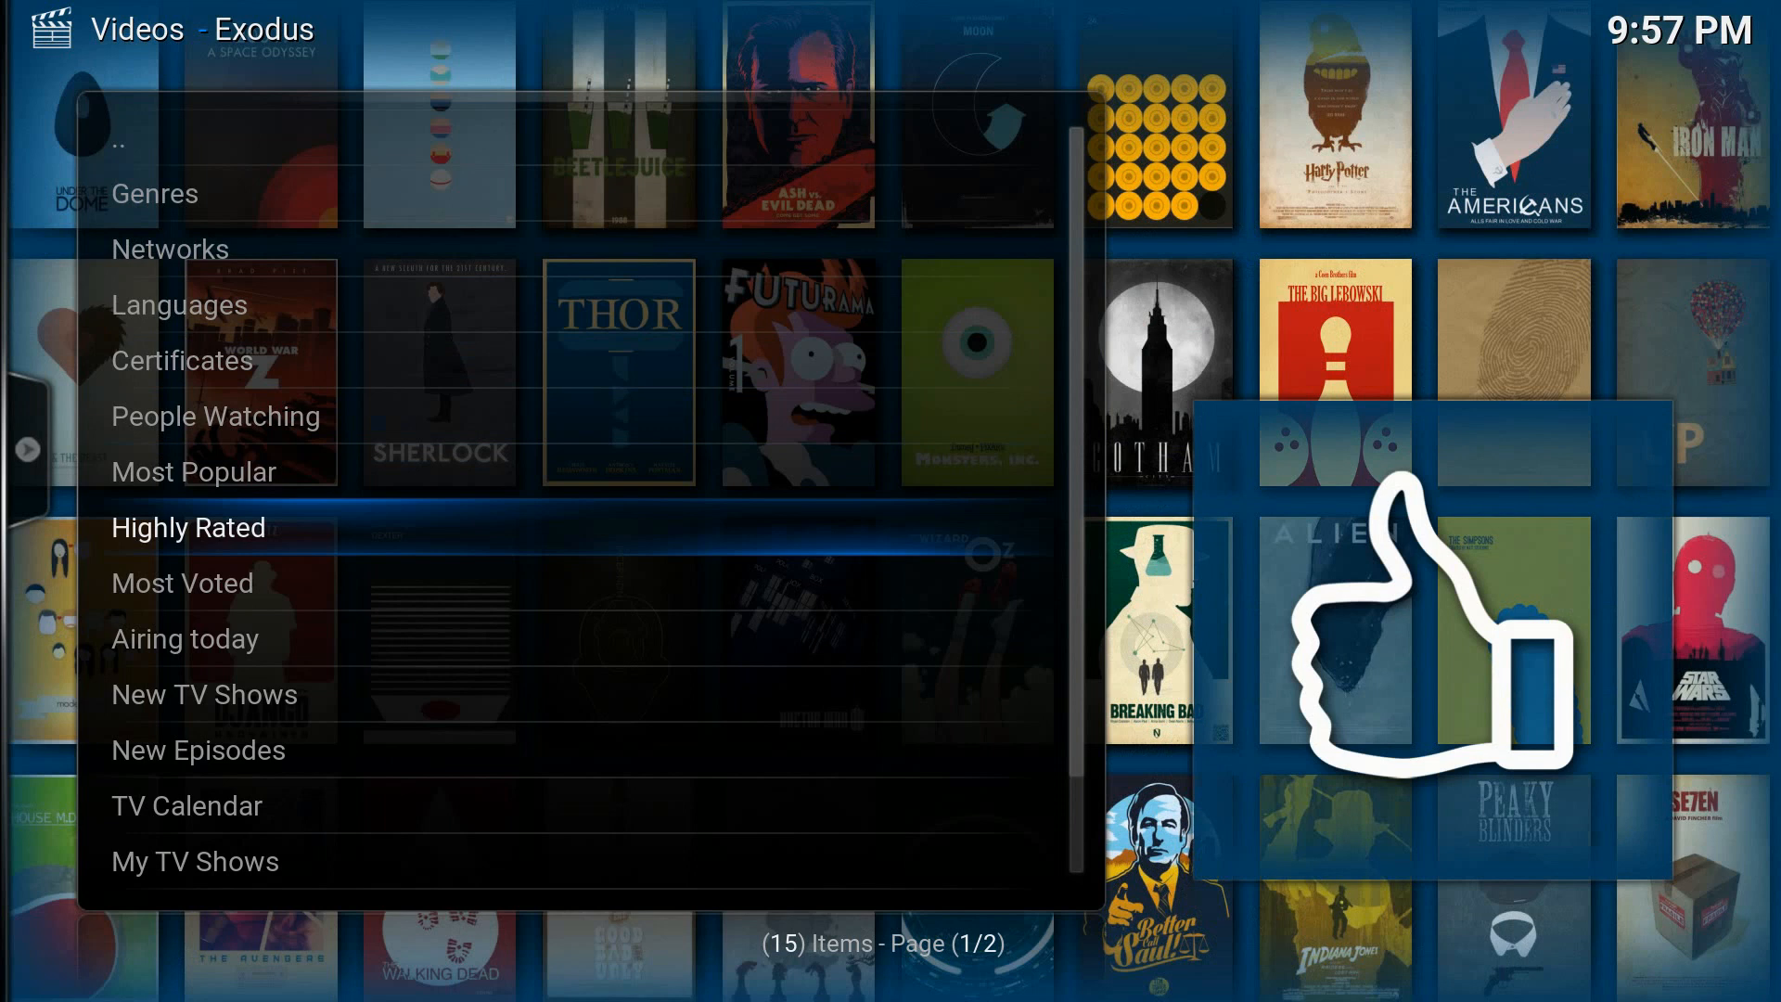
key(Down)
key(Down)
key(Down)
key(Down)
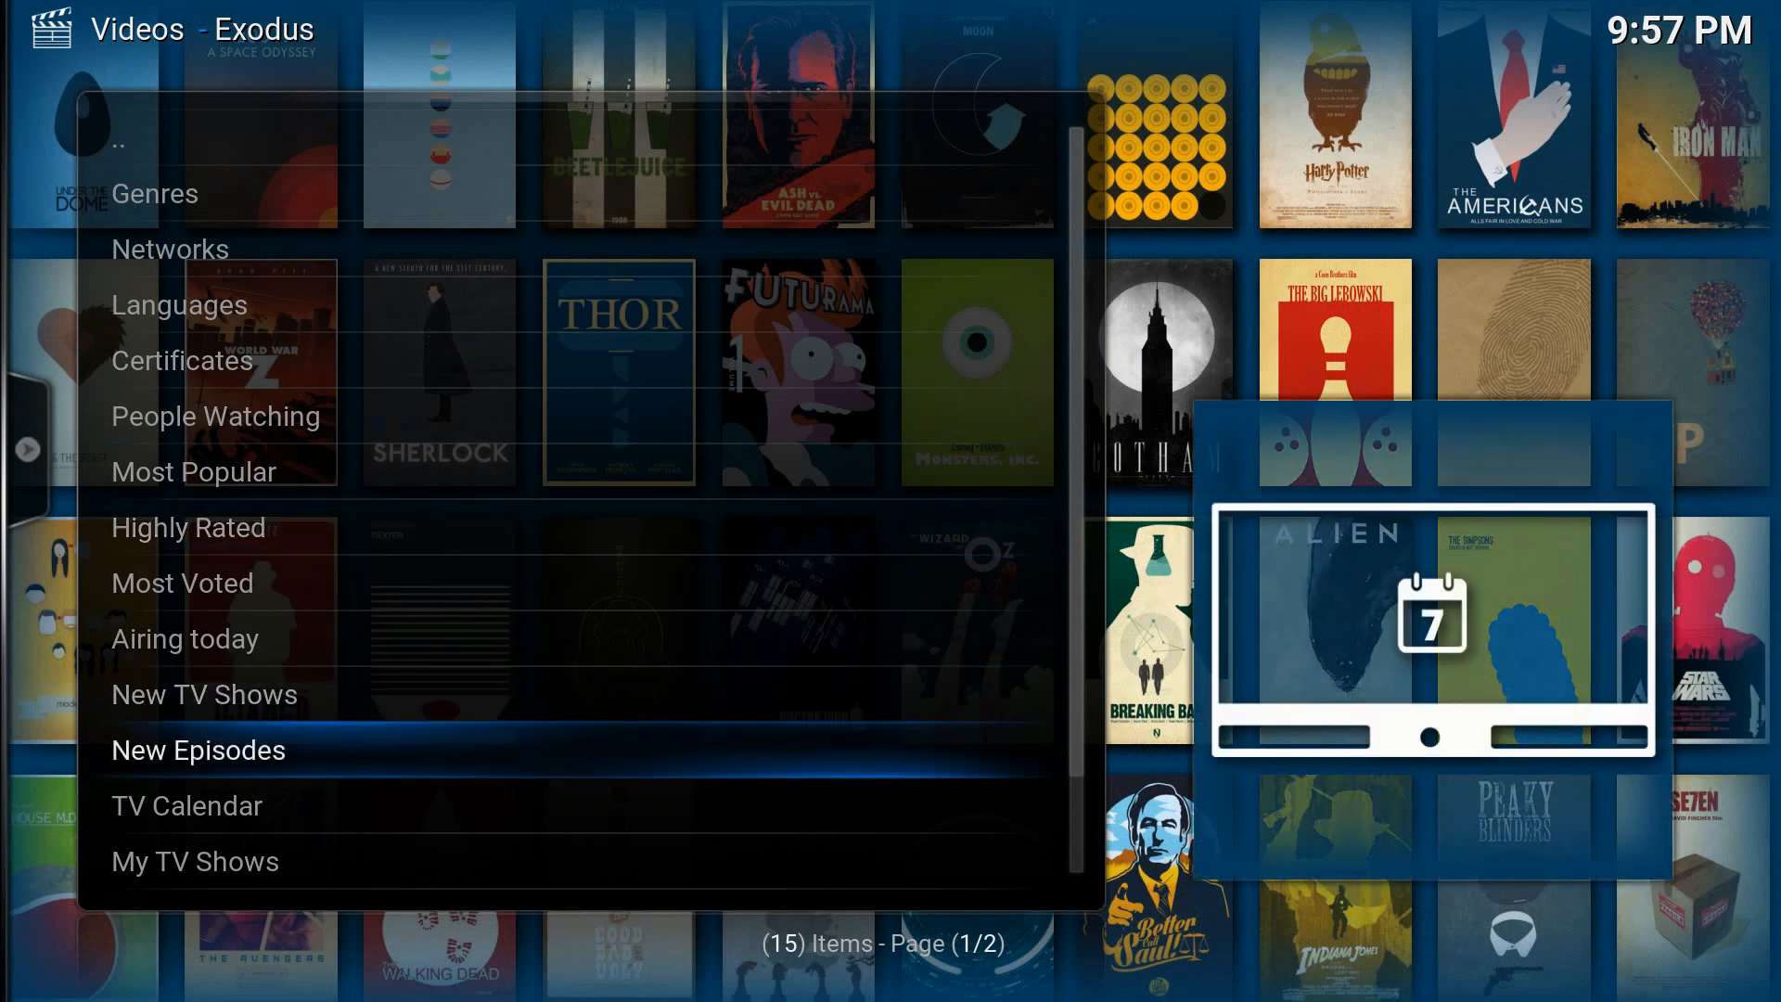
key(c)
key(Down)
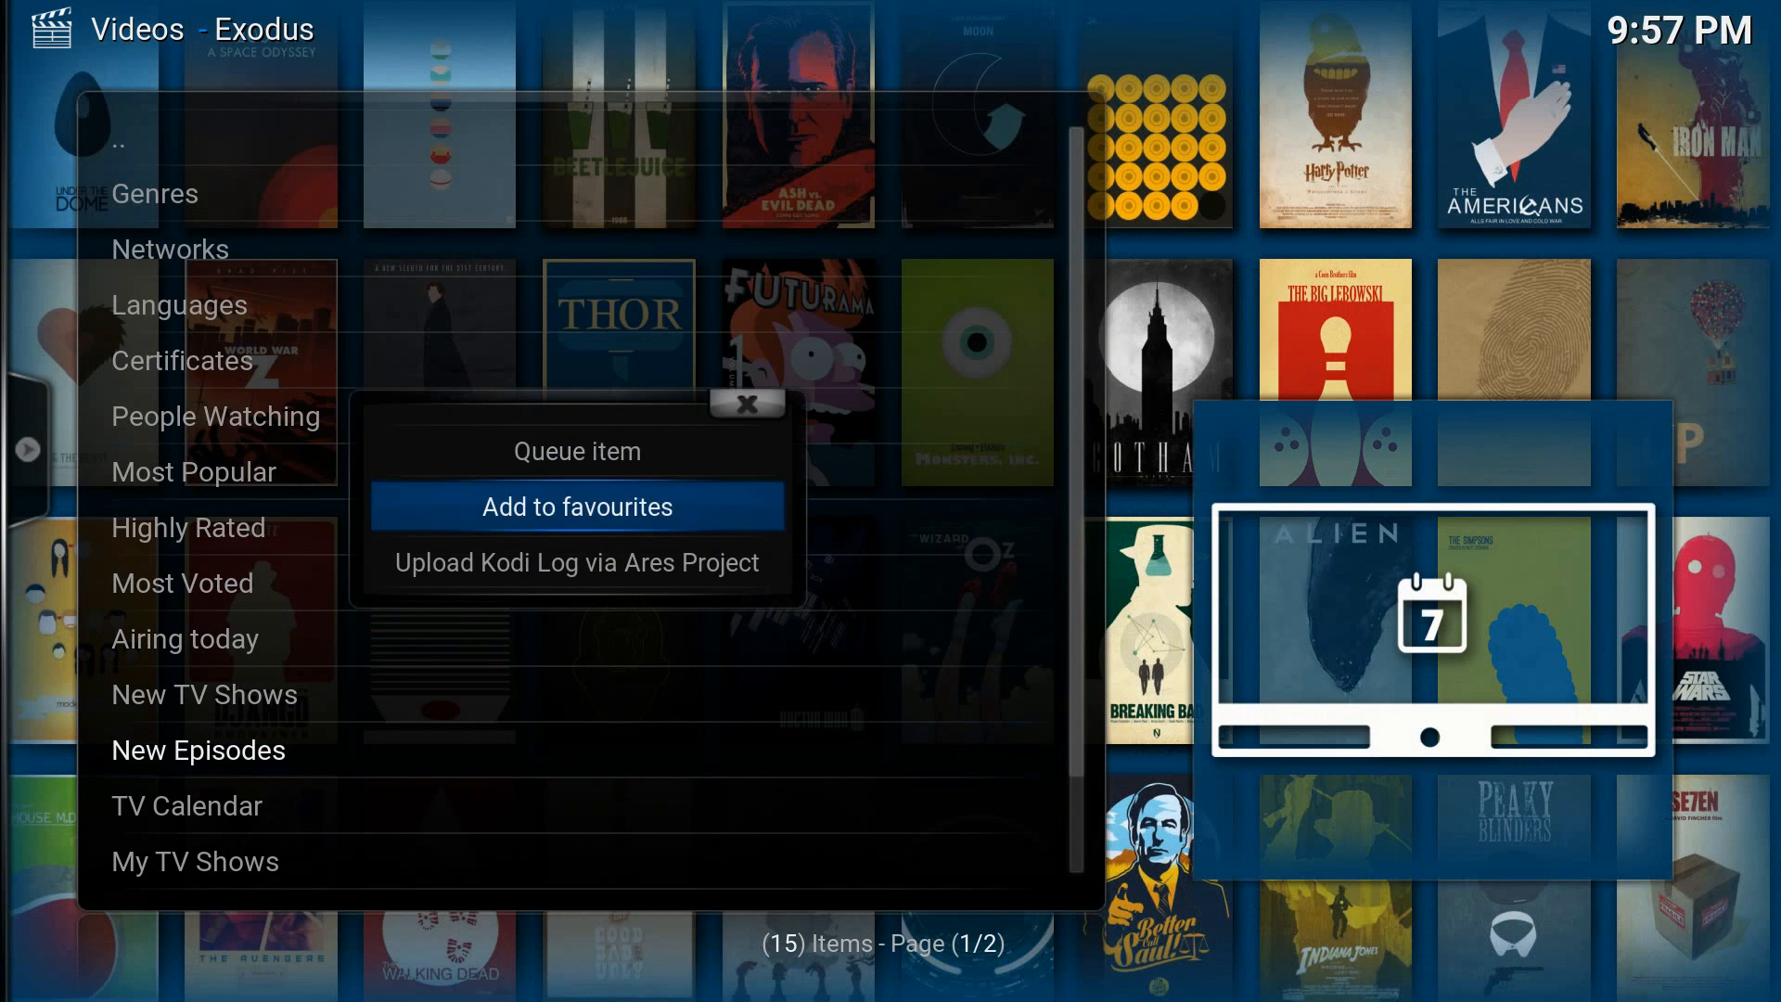
key(Return)
key(Escape)
Open the skin settings from the System home item and go to the Home menu items.
key(Right)
key(Right)
key(Right)
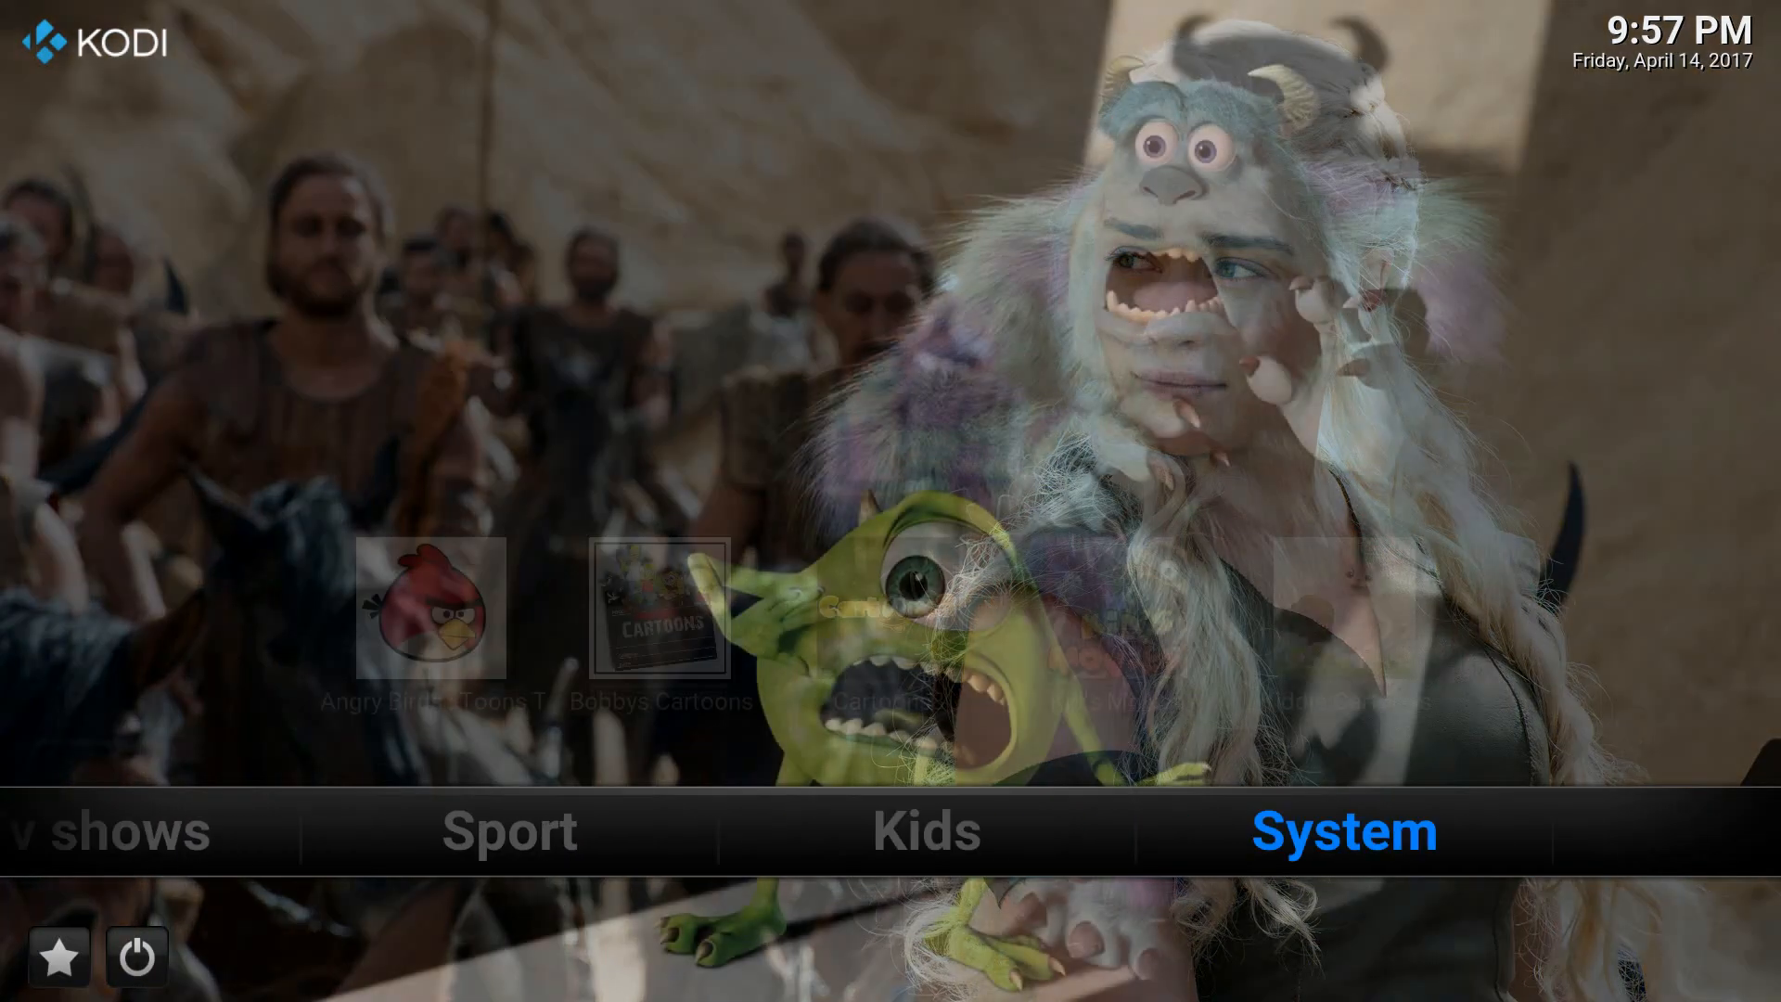
key(Down)
key(Return)
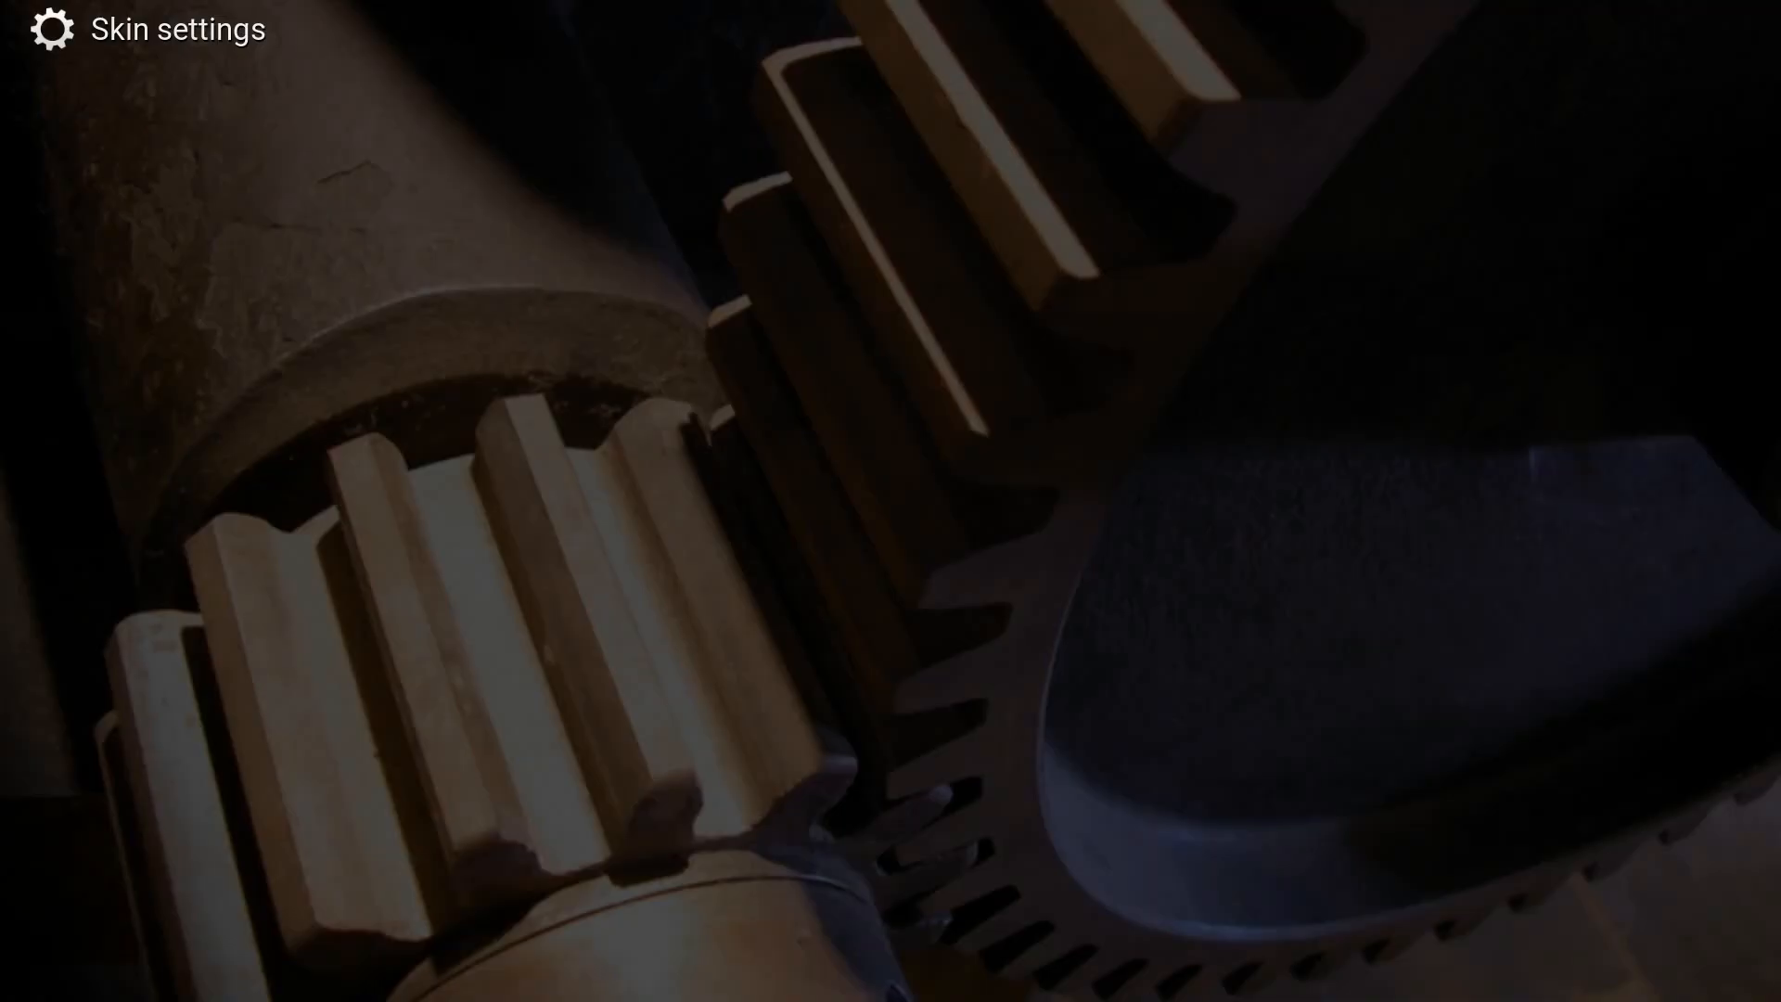
key(Up)
key(Up)
key(Up)
key(Up)
key(Up)
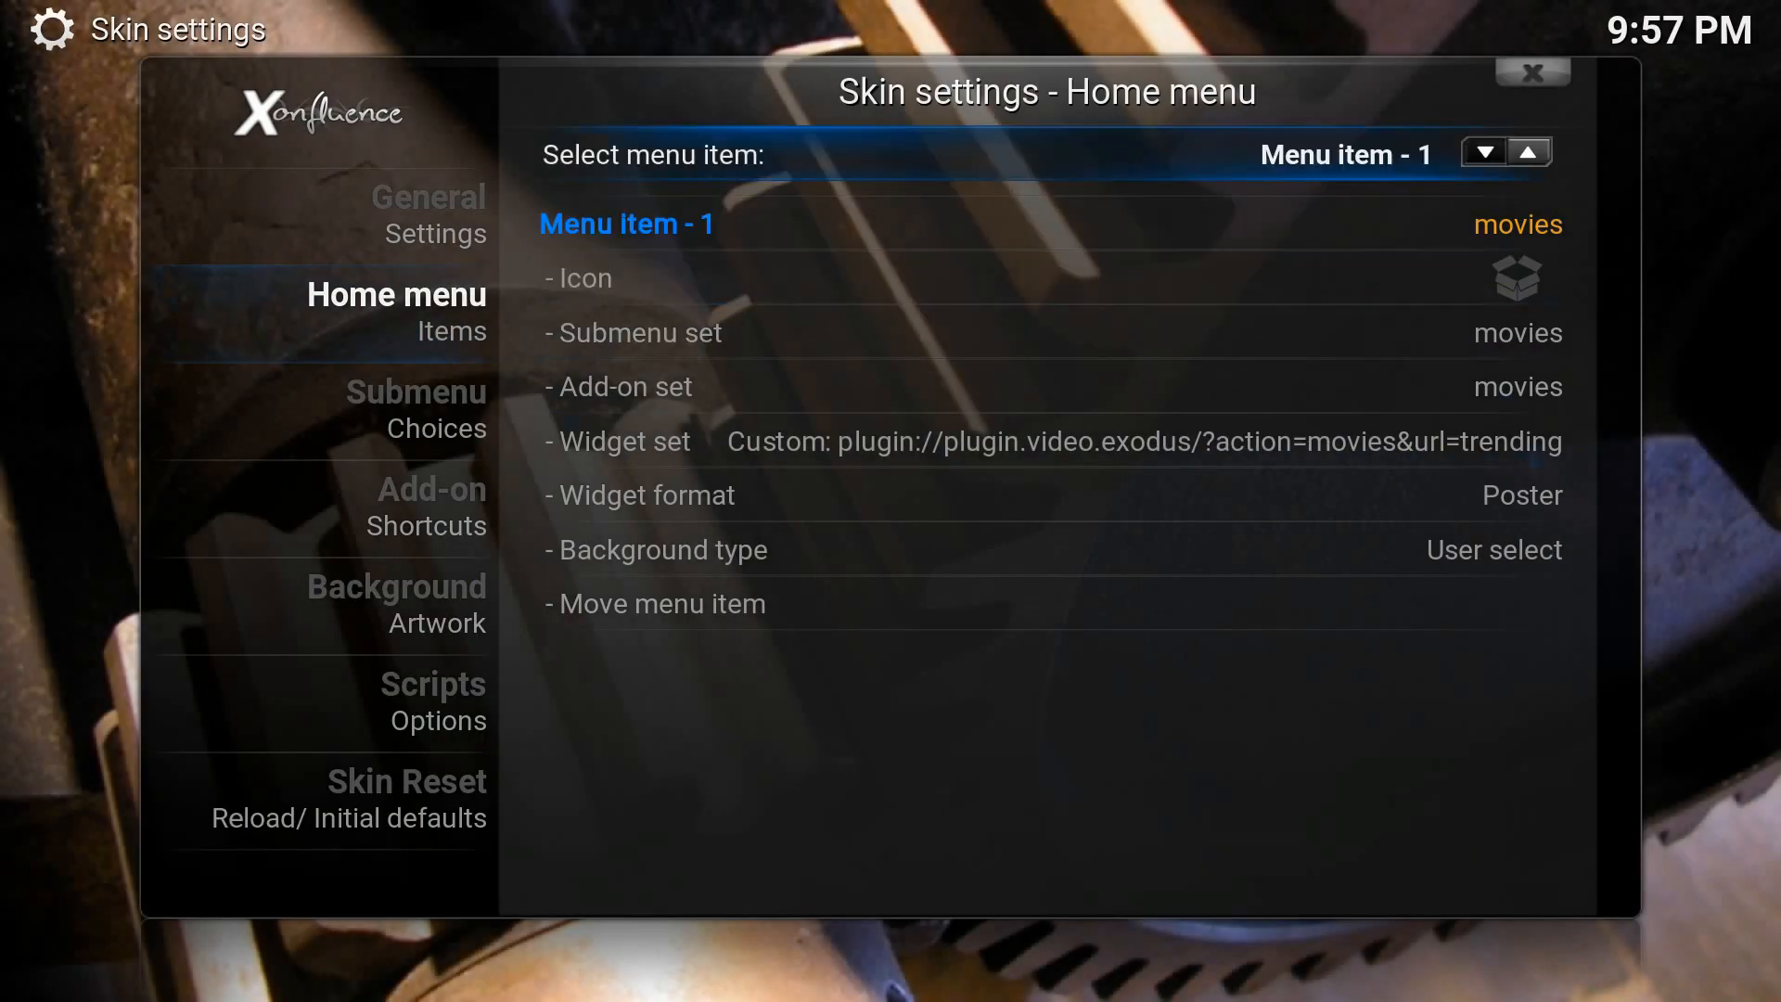
Set the widget set of menu item 2, Tv shows, to the favourite New Episodes and return to the home screen.
key(Right)
key(Down)
key(Down)
key(Down)
key(Down)
key(Down)
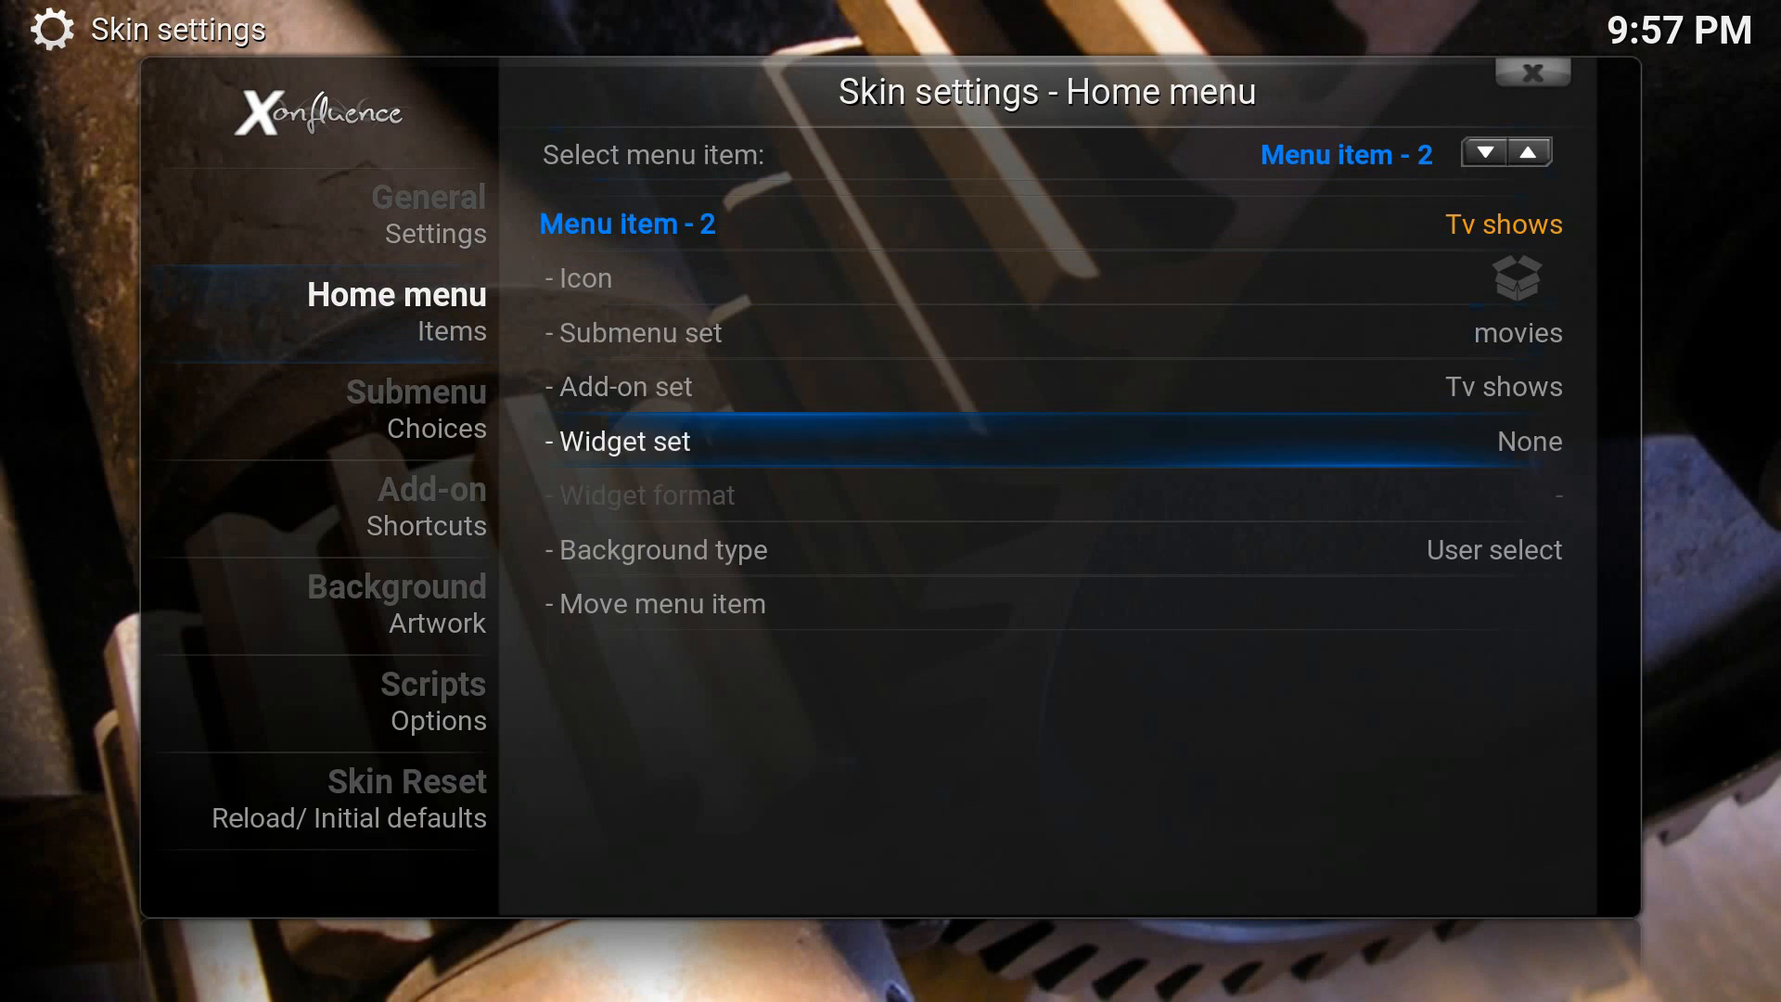
key(Return)
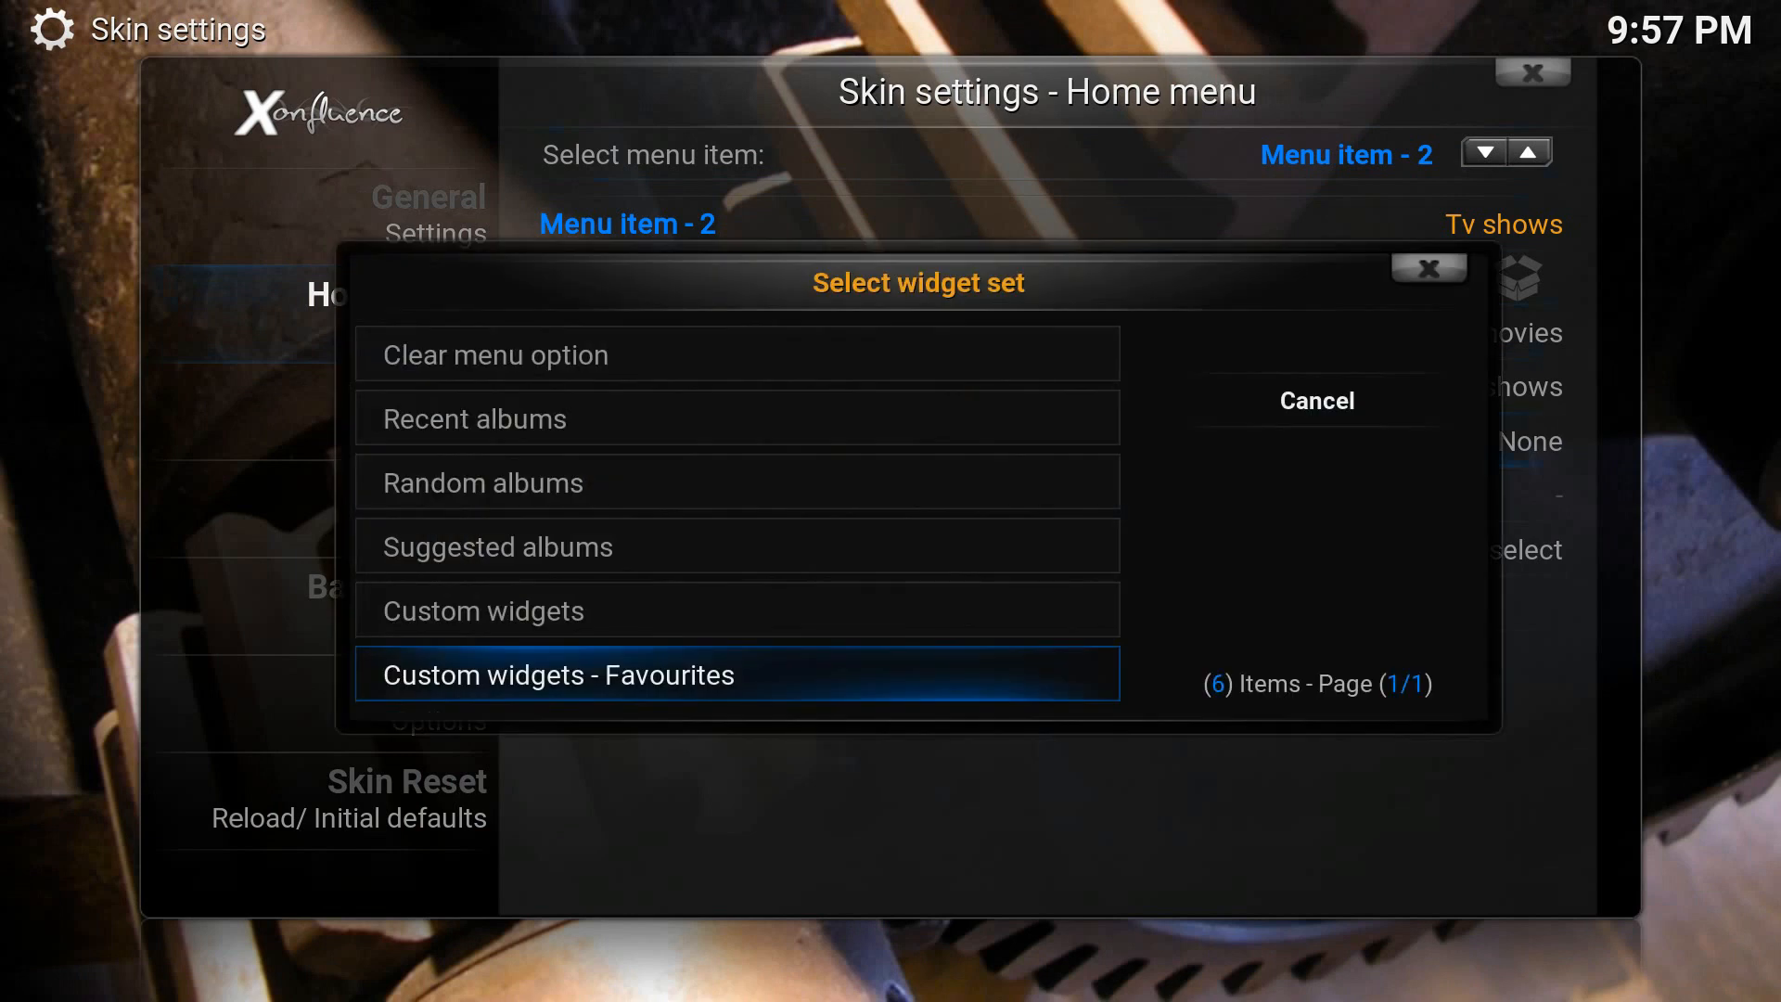
key(Up)
key(Down)
key(Return)
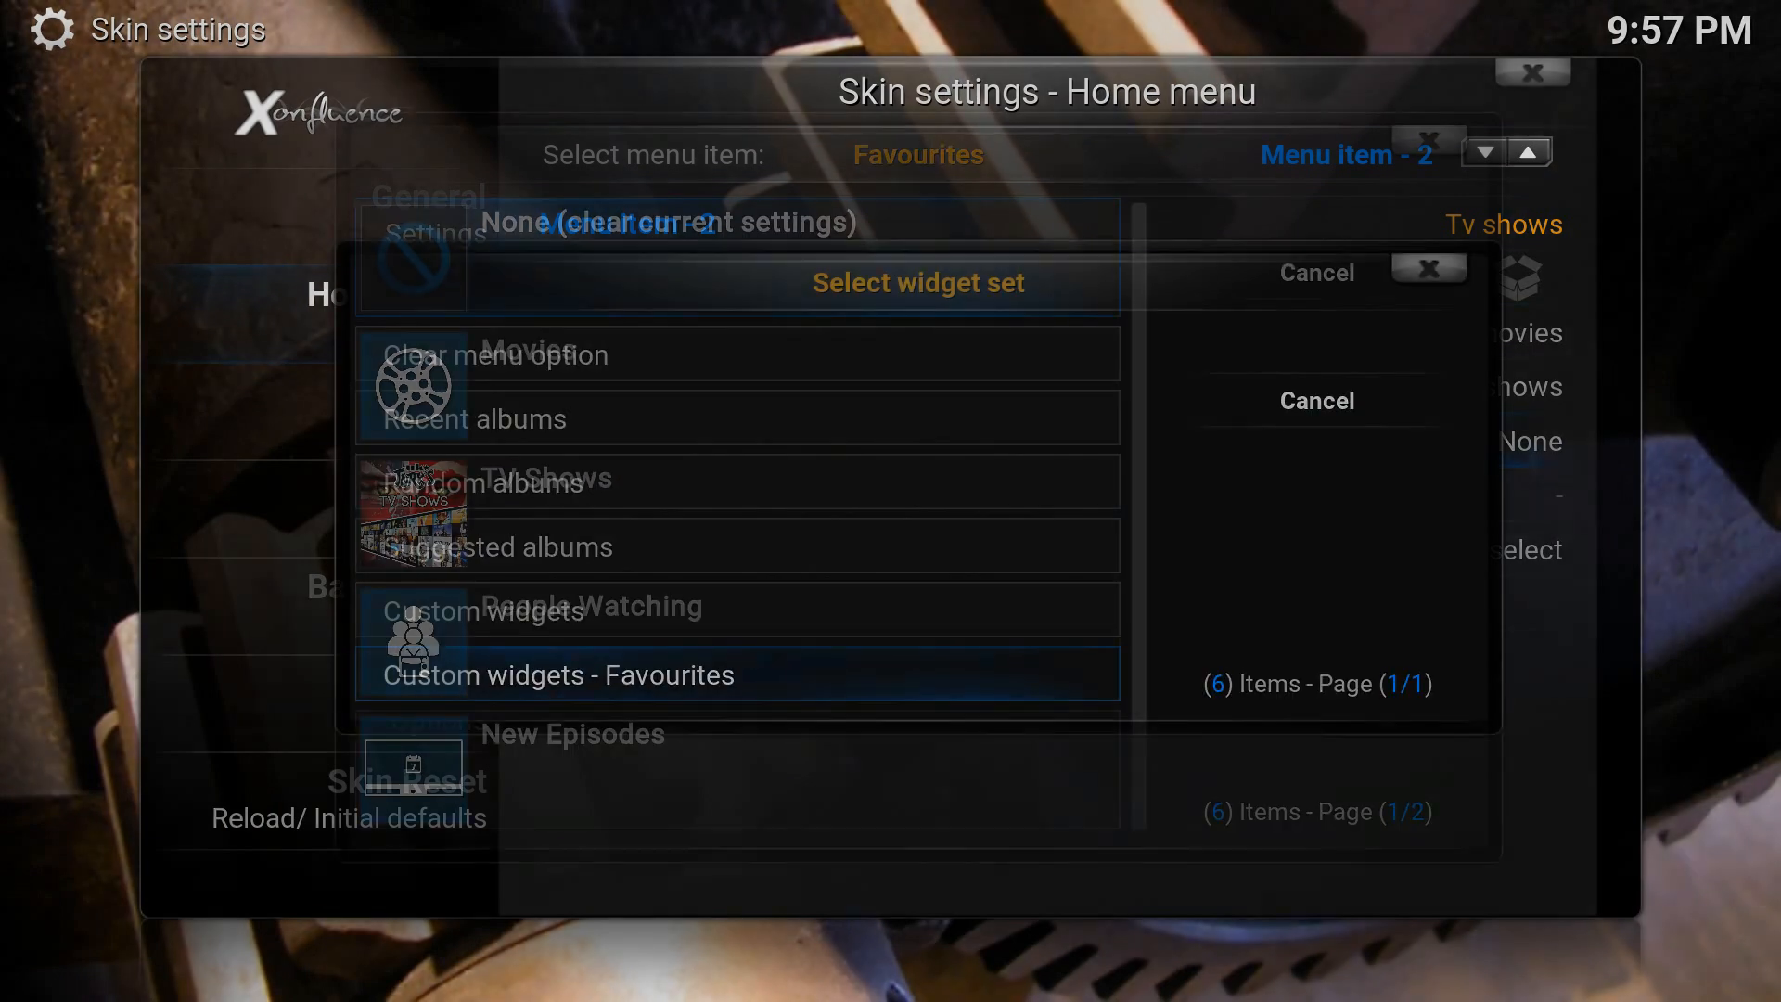
key(Down)
key(Down)
key(Down)
key(Down)
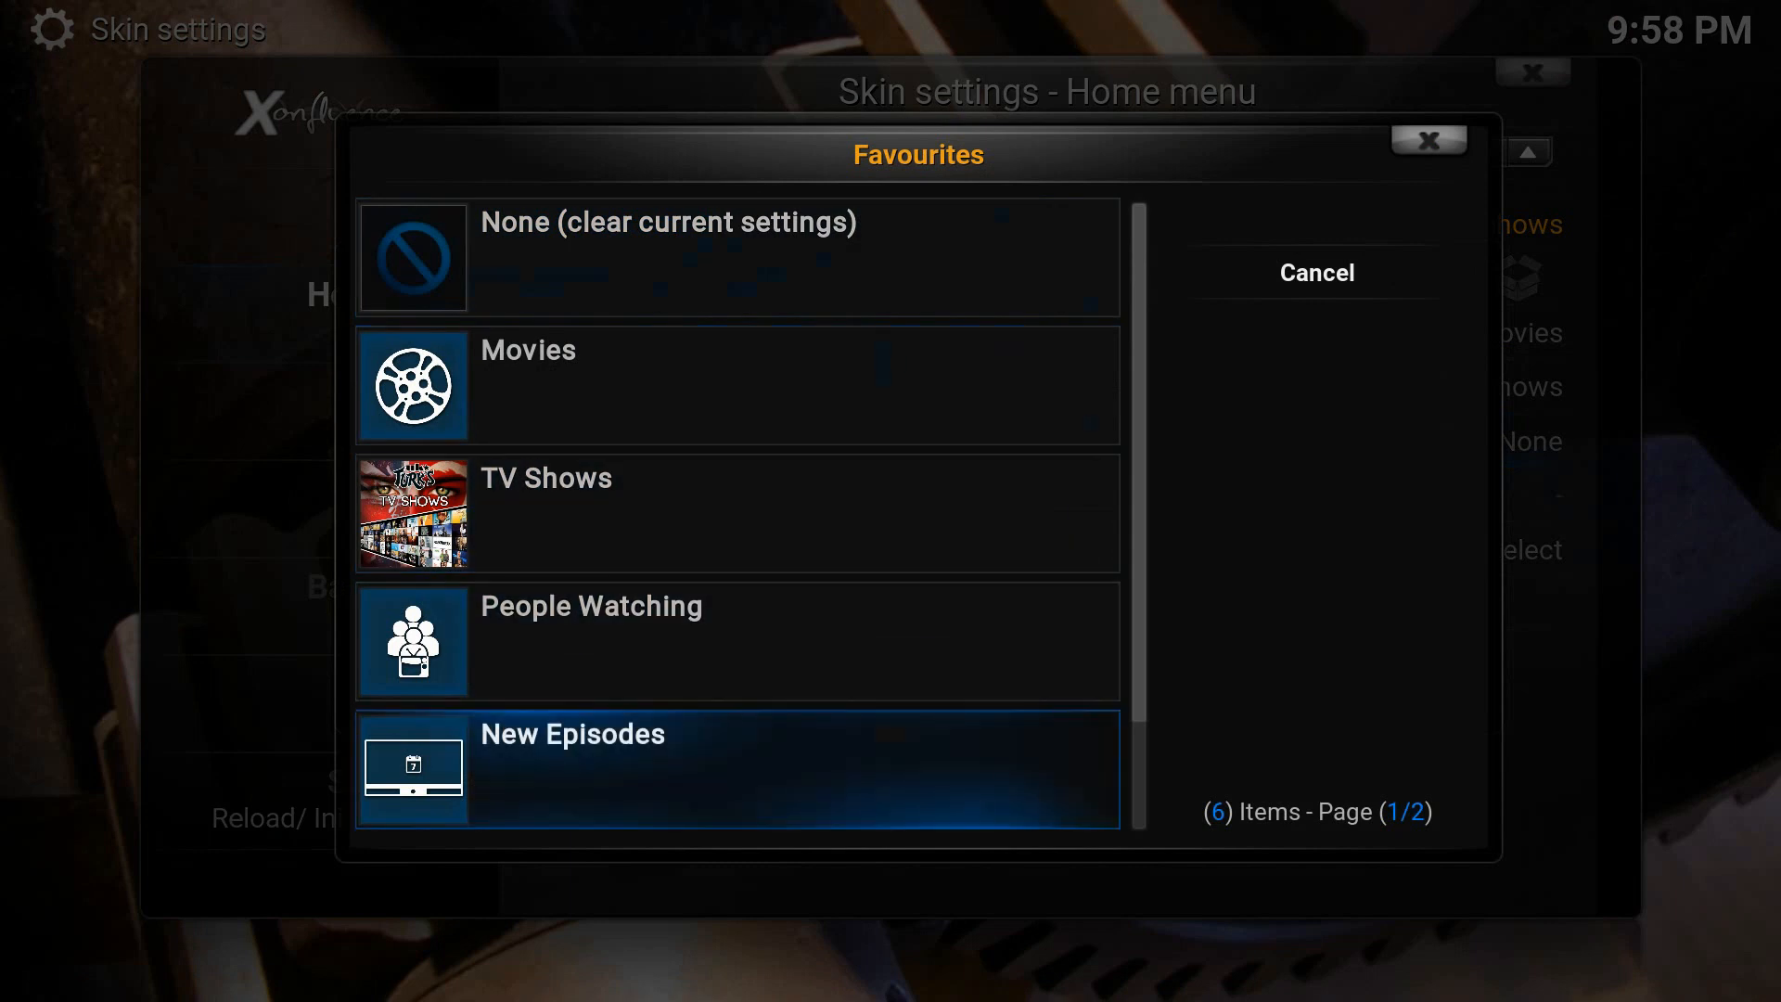
key(Escape)
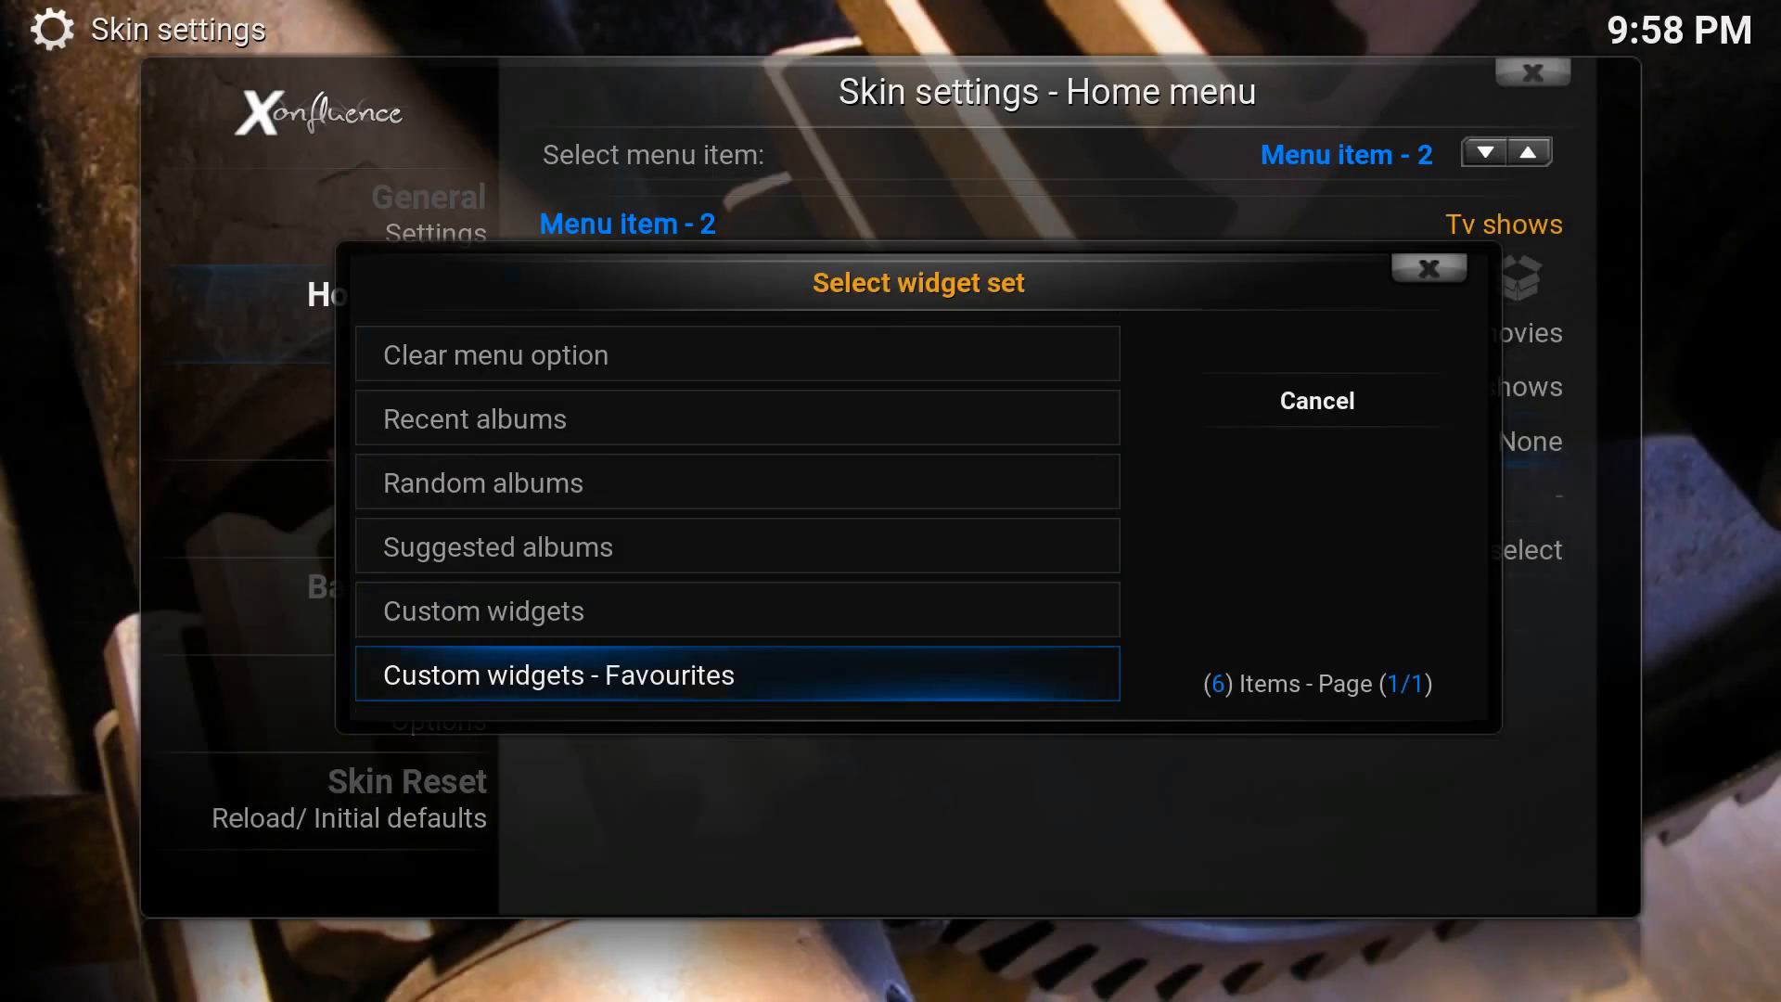
key(Escape)
key(Escape)
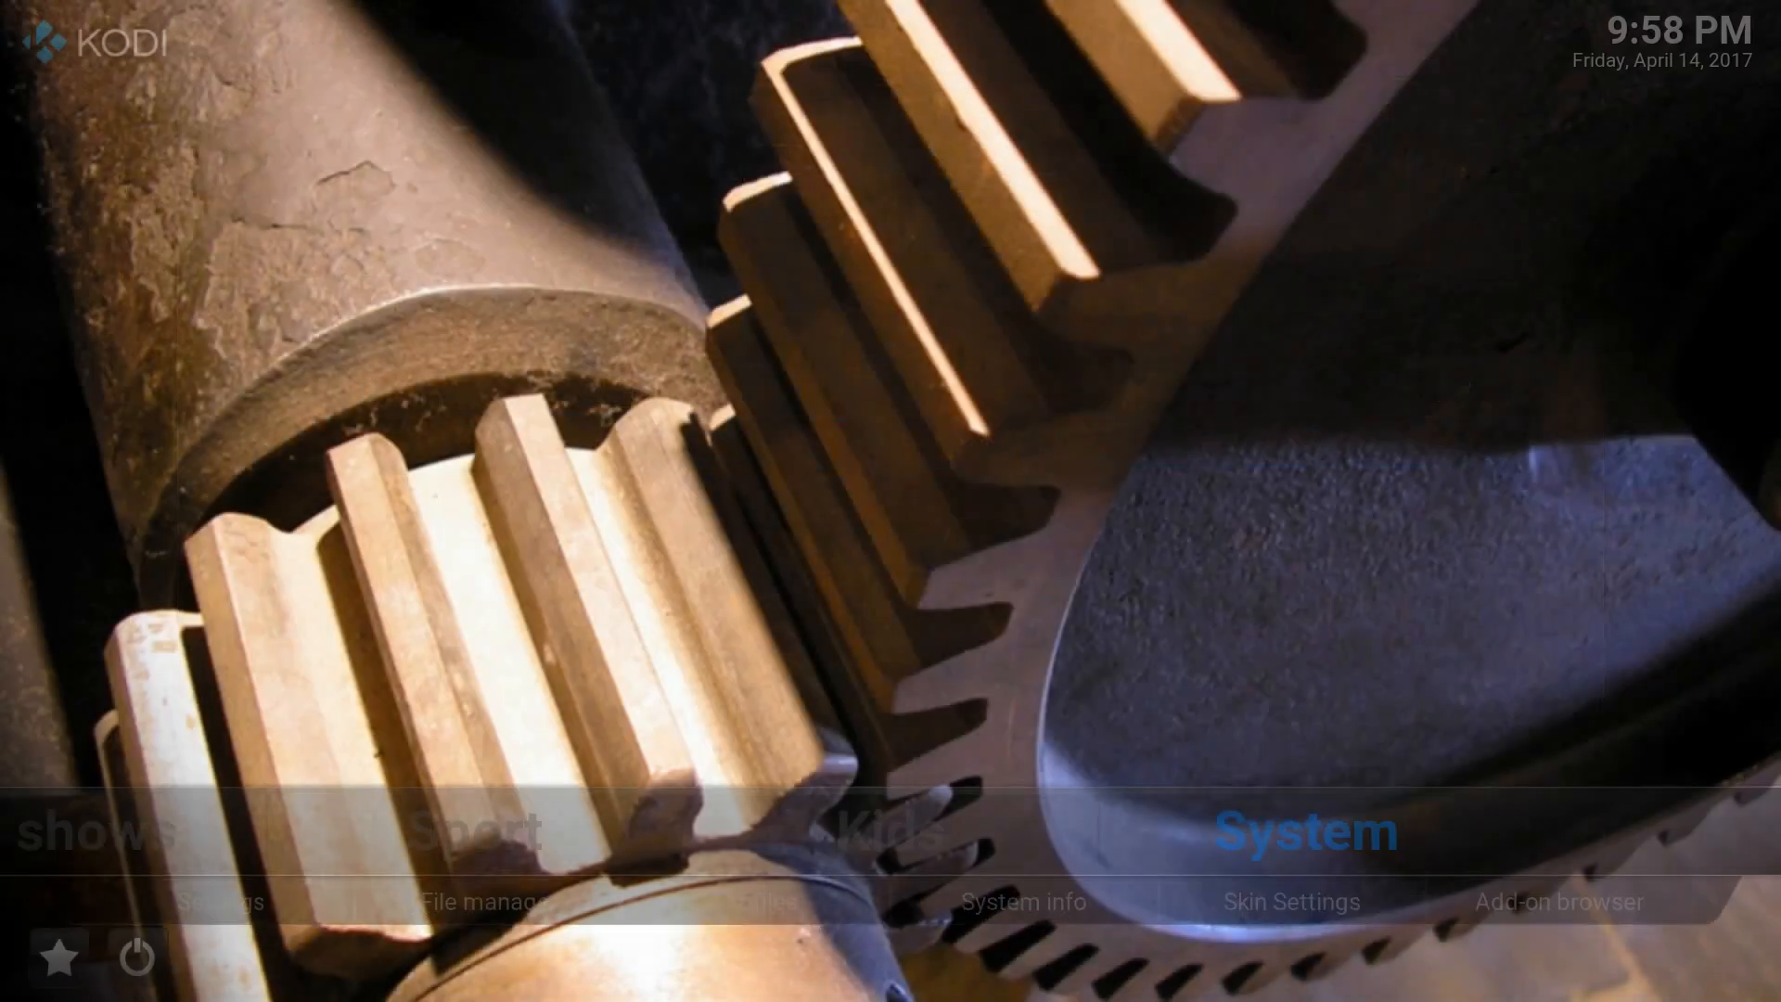
Go to Tv shows on the home menu and browse the episodes in its widget row.
key(Left)
key(Left)
key(Left)
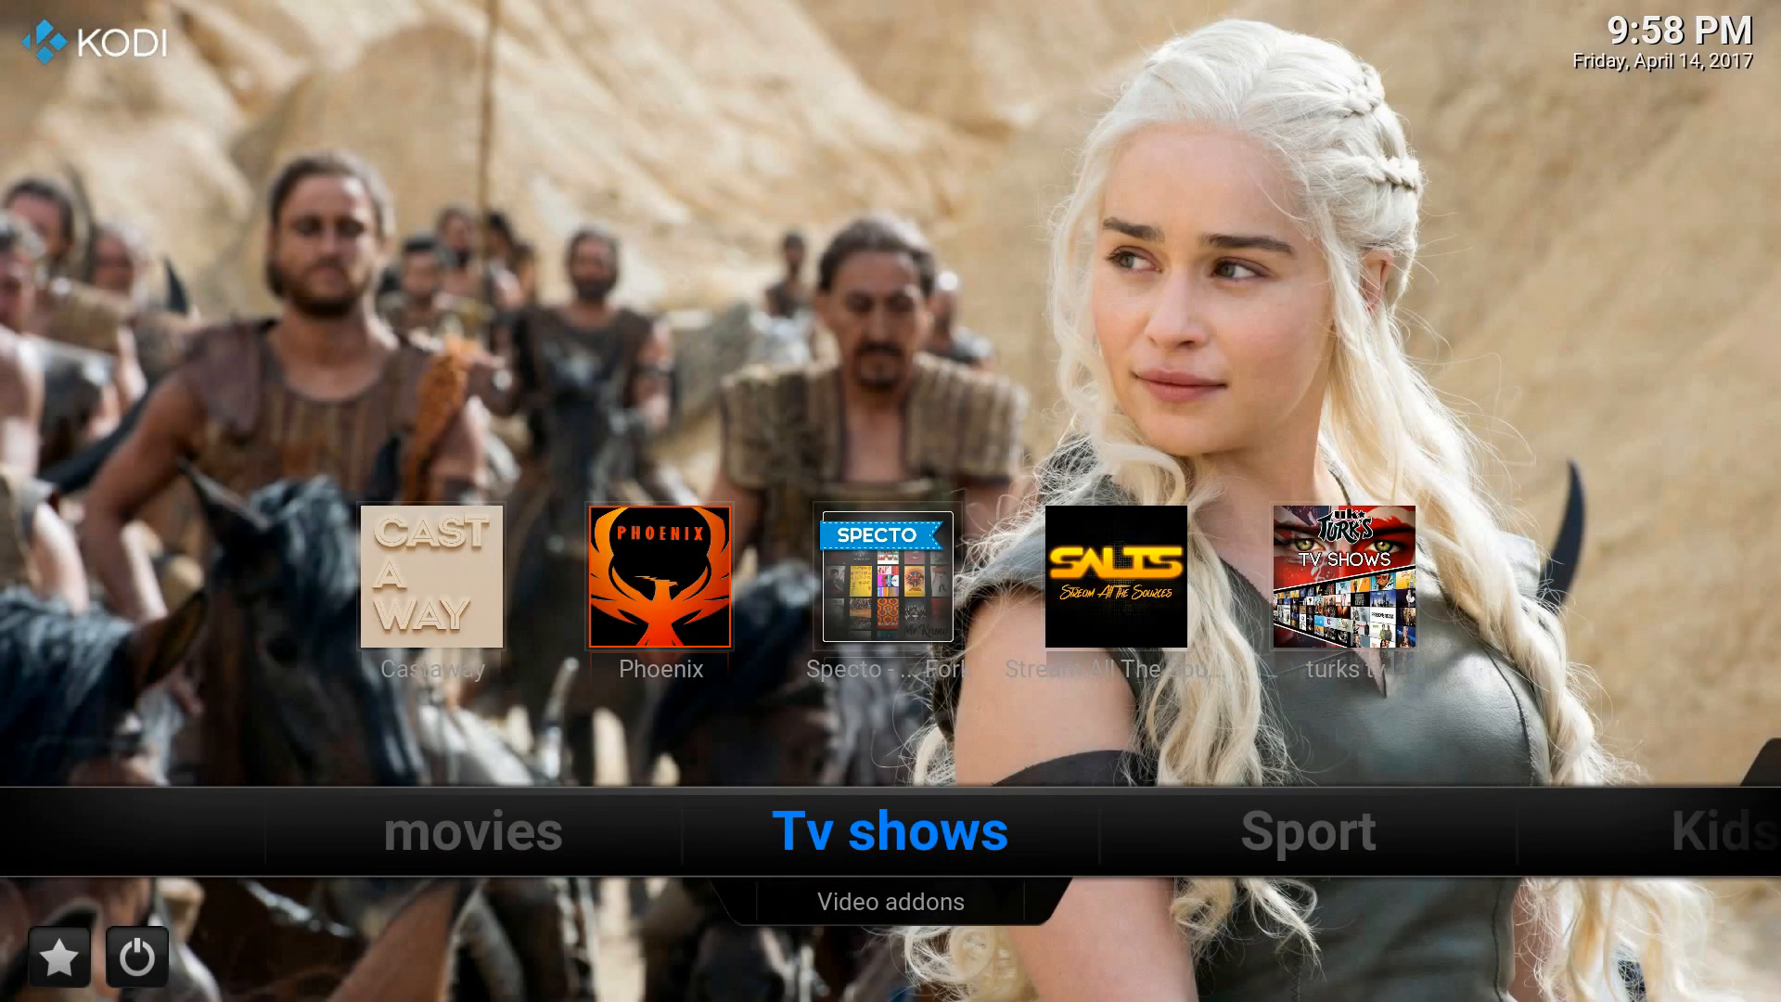
key(Up)
key(Up)
key(Right)
key(Right)
key(Right)
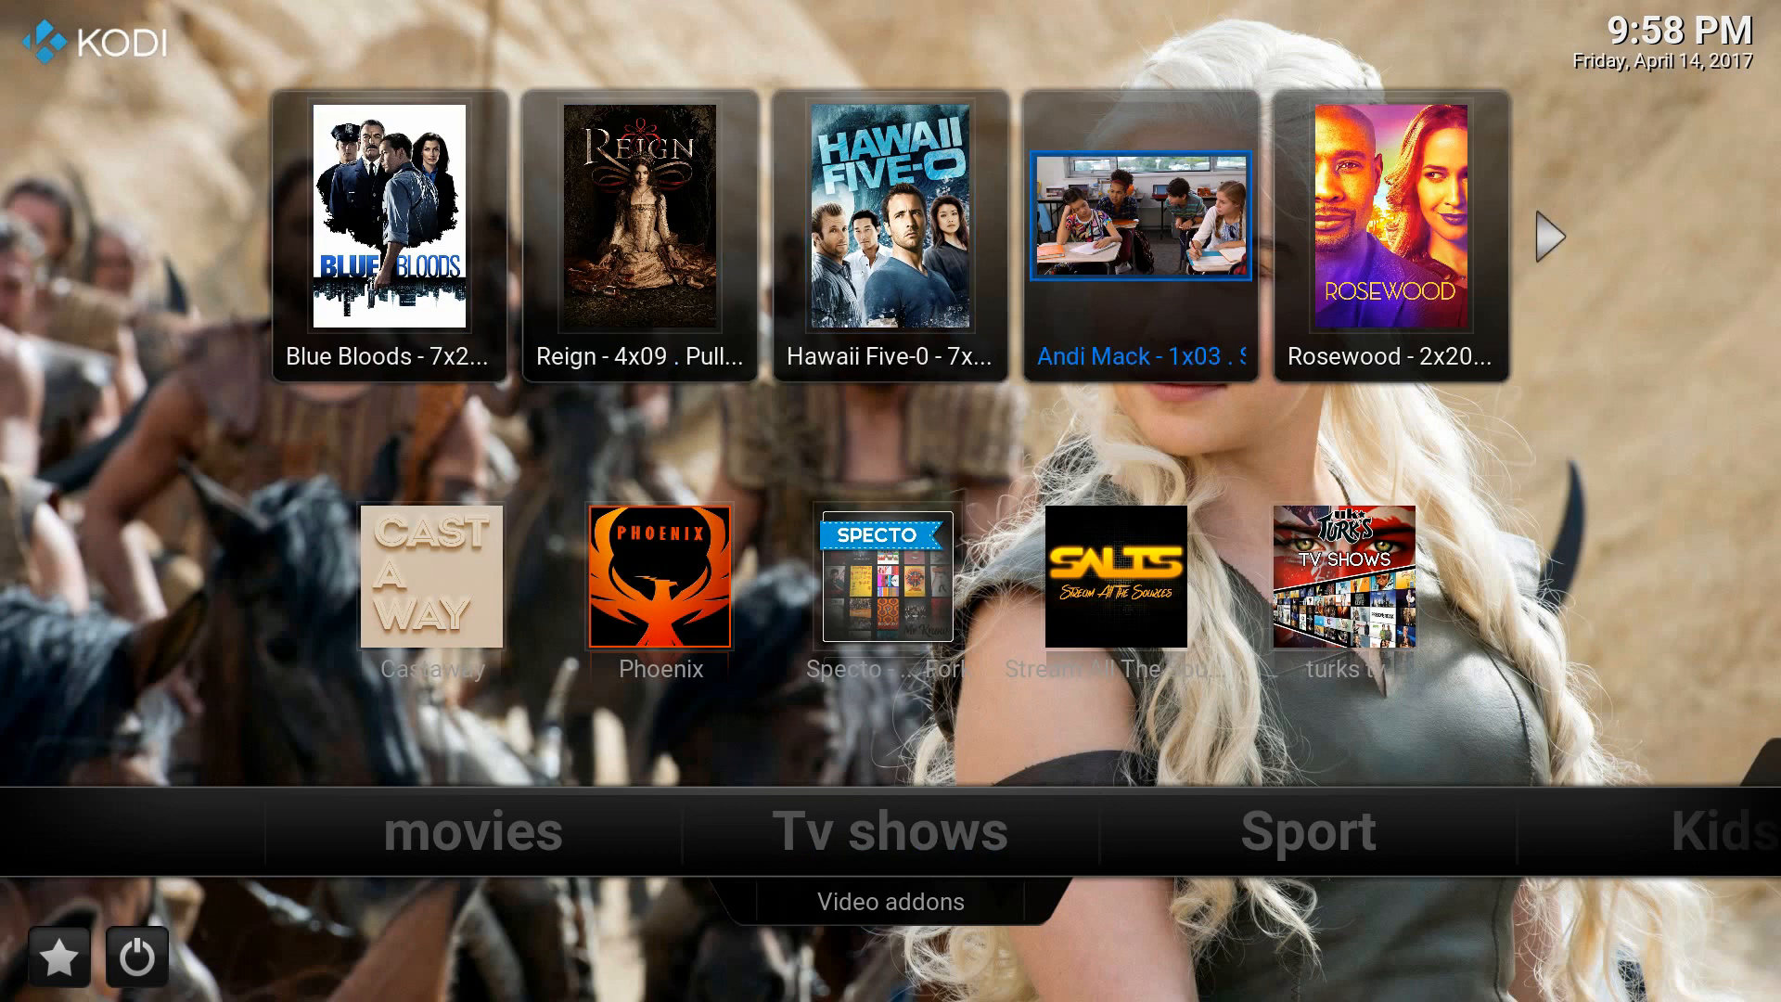
Open the Hawaii Five-0 episode from the widget row and cut the Exodus source search short.
key(Right)
key(Left)
key(Left)
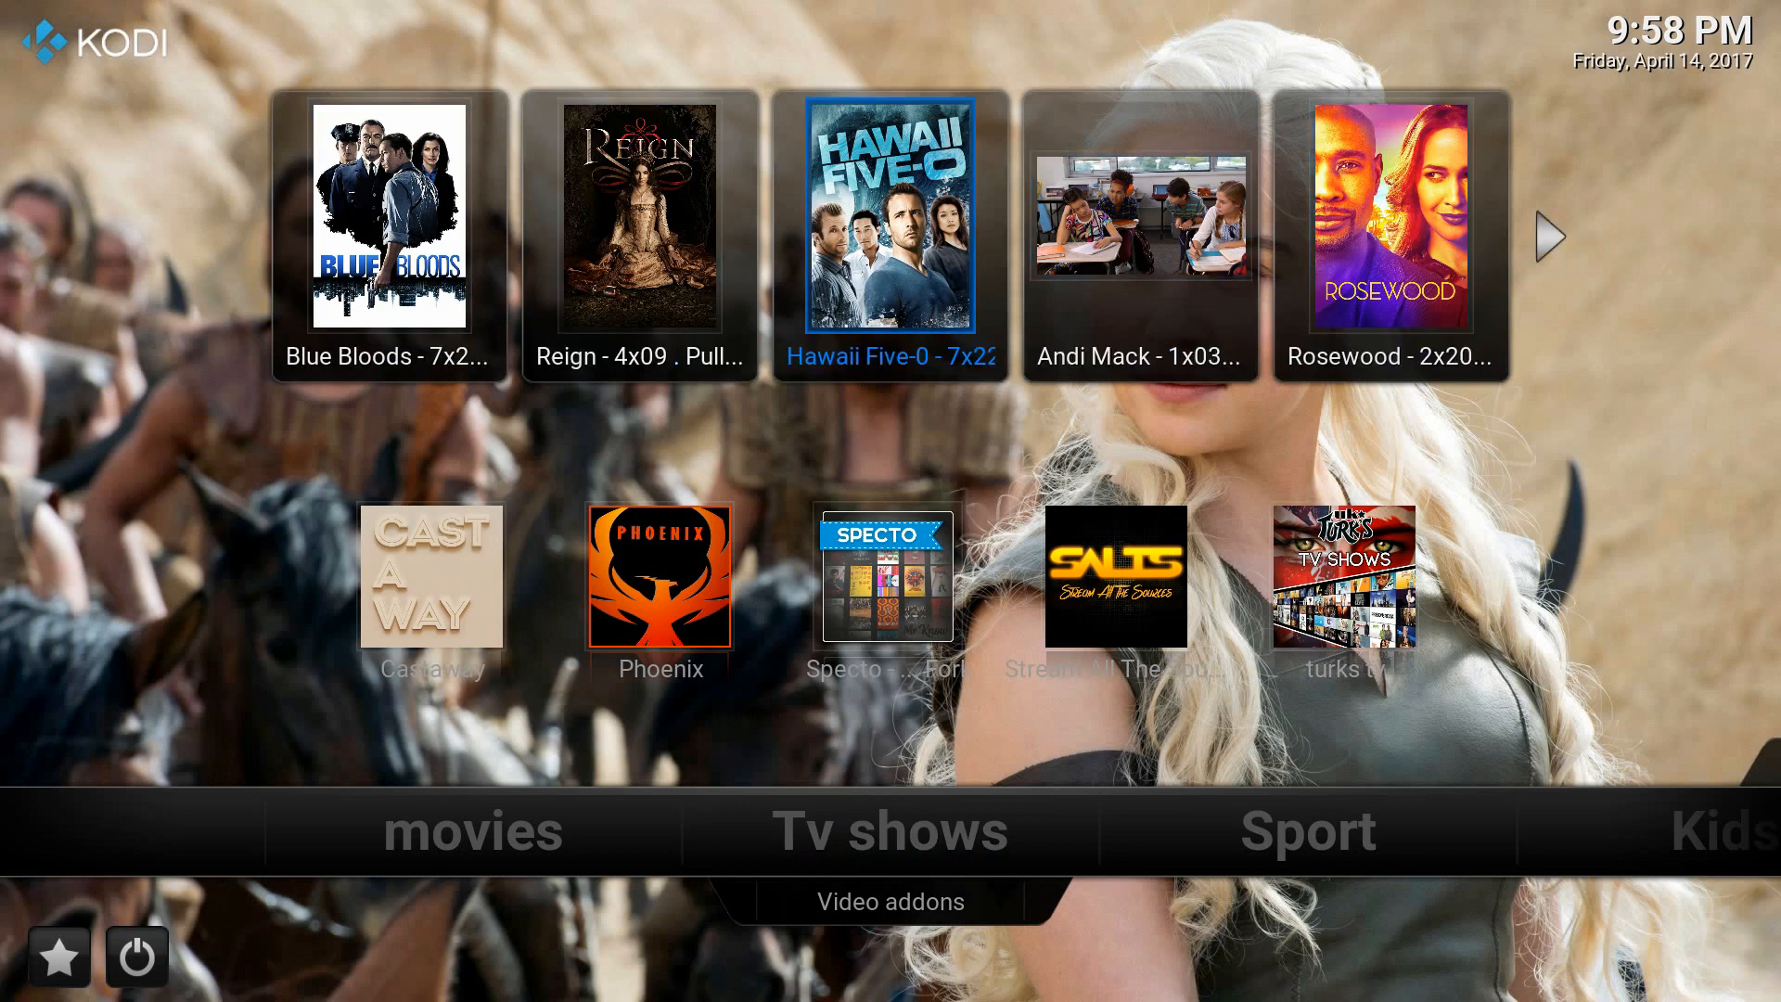
key(Return)
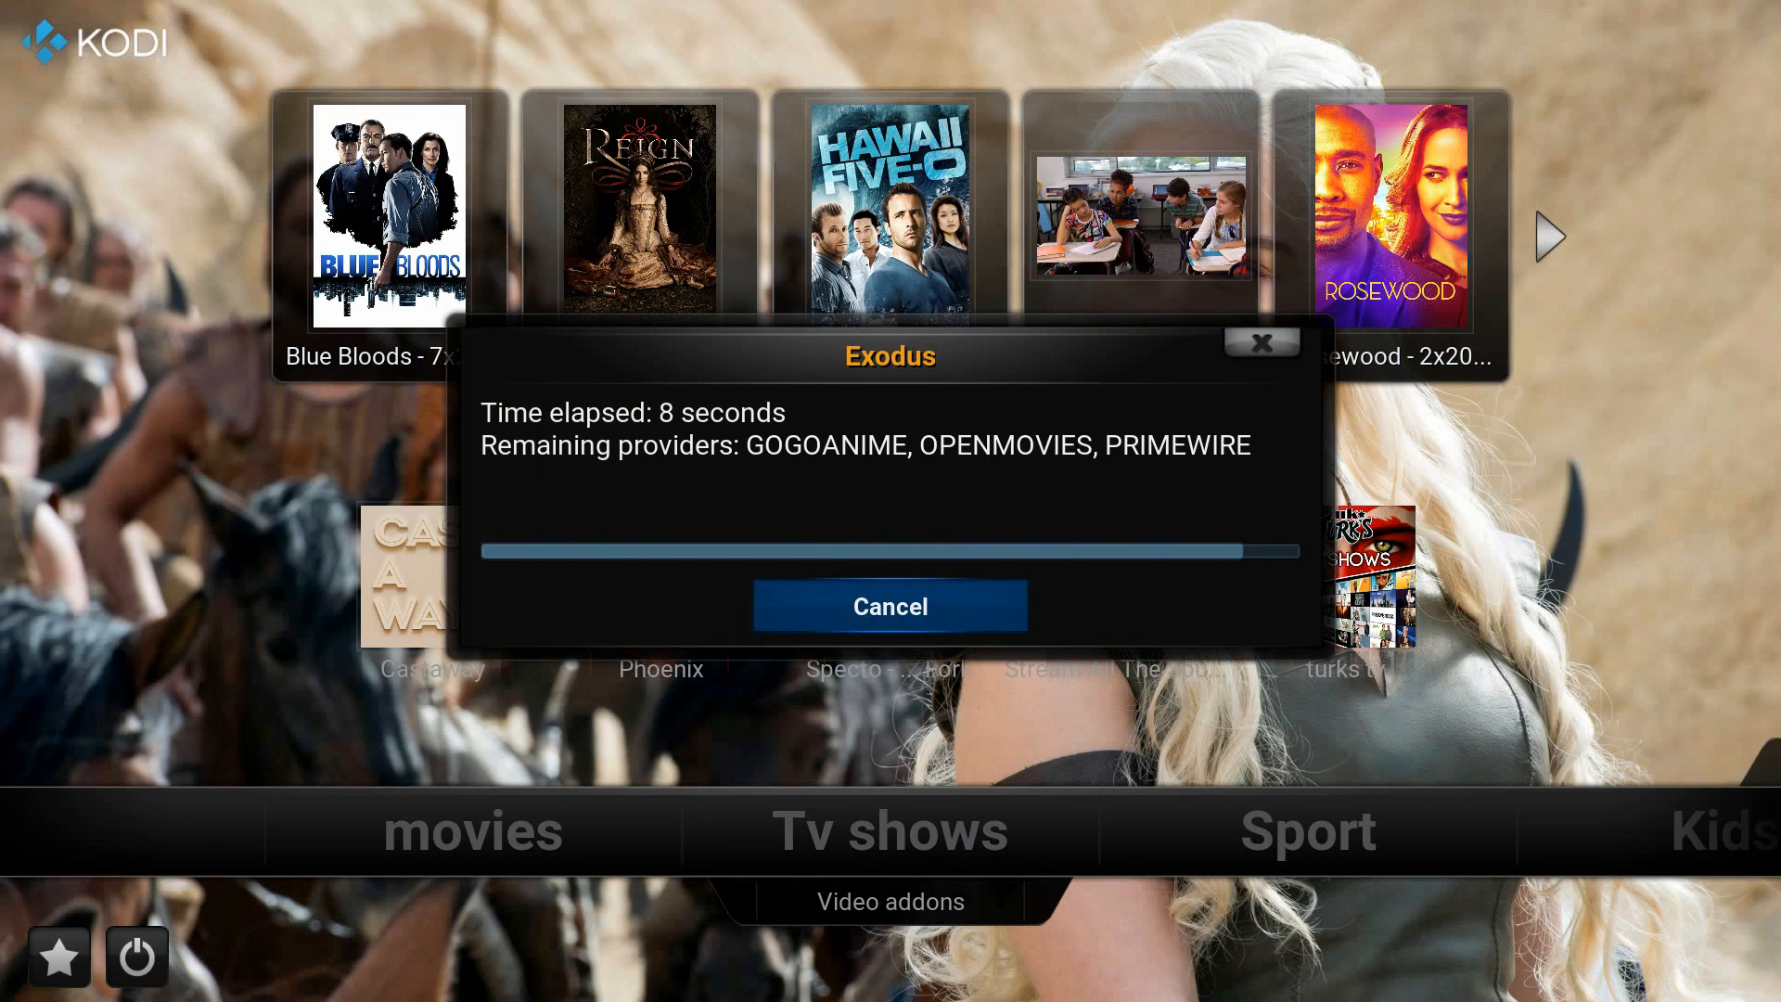
key(Return)
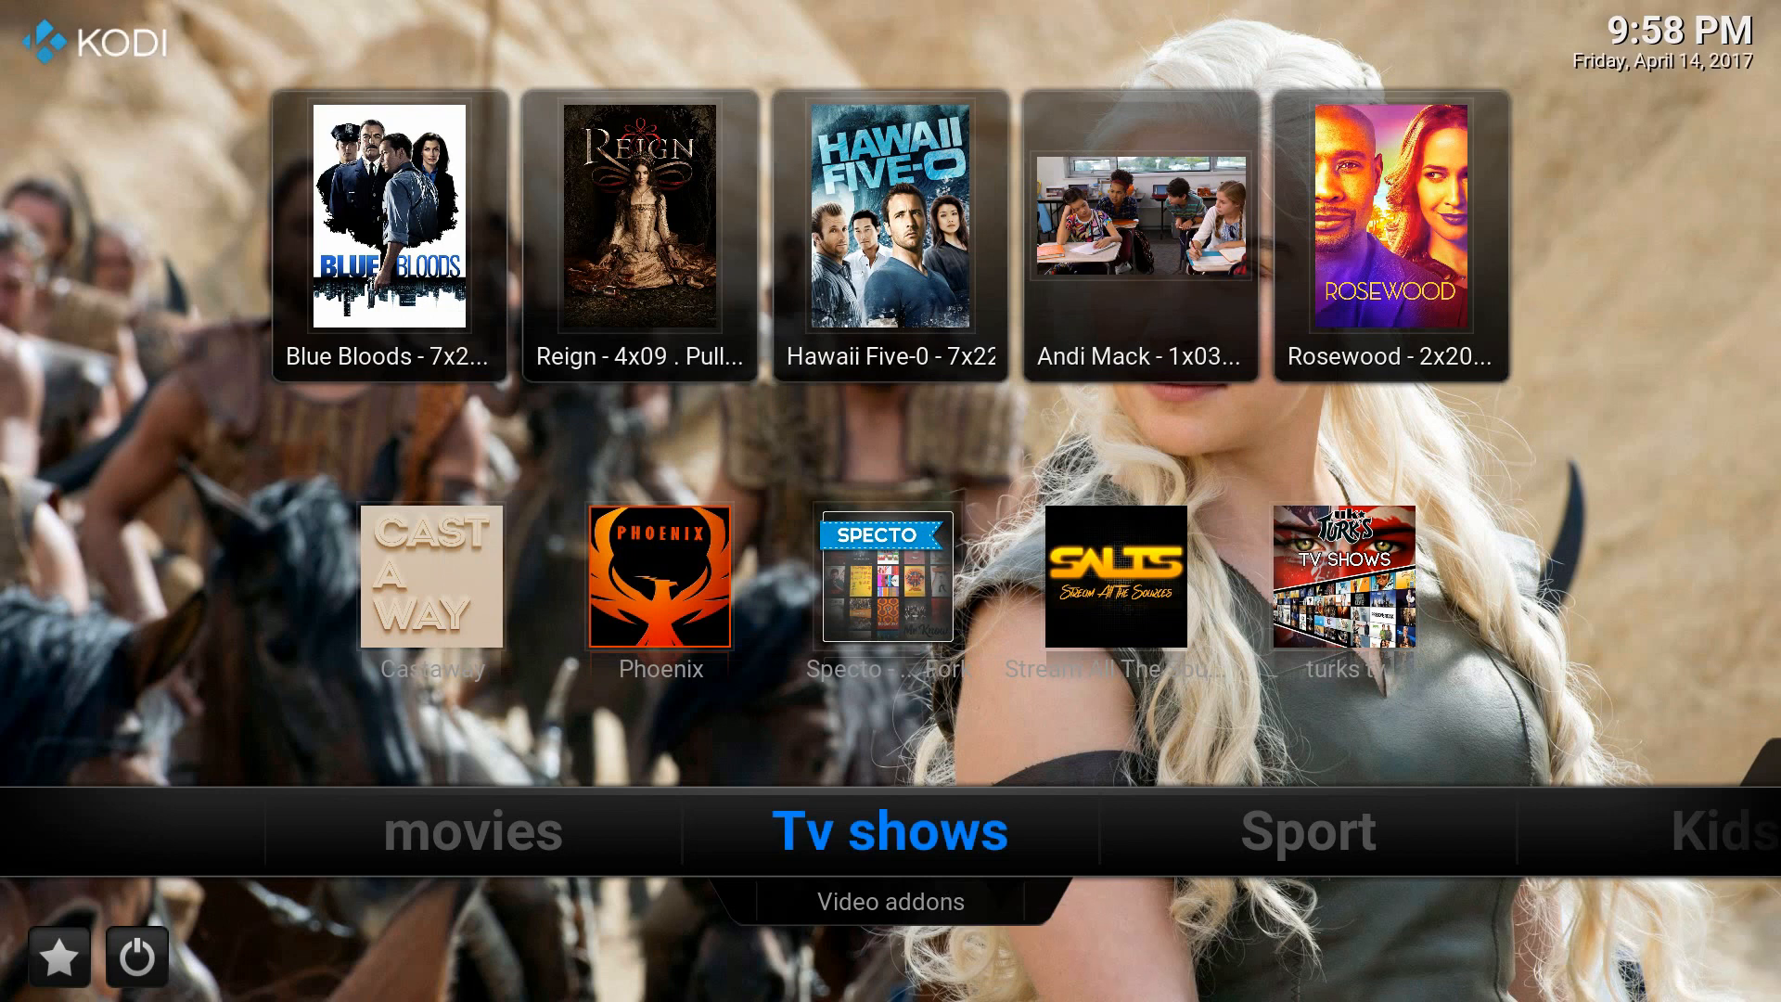
Check the Sport and Kids home menu items for widgets.
key(Right)
key(Right)
key(Right)
key(Left)
key(Left)
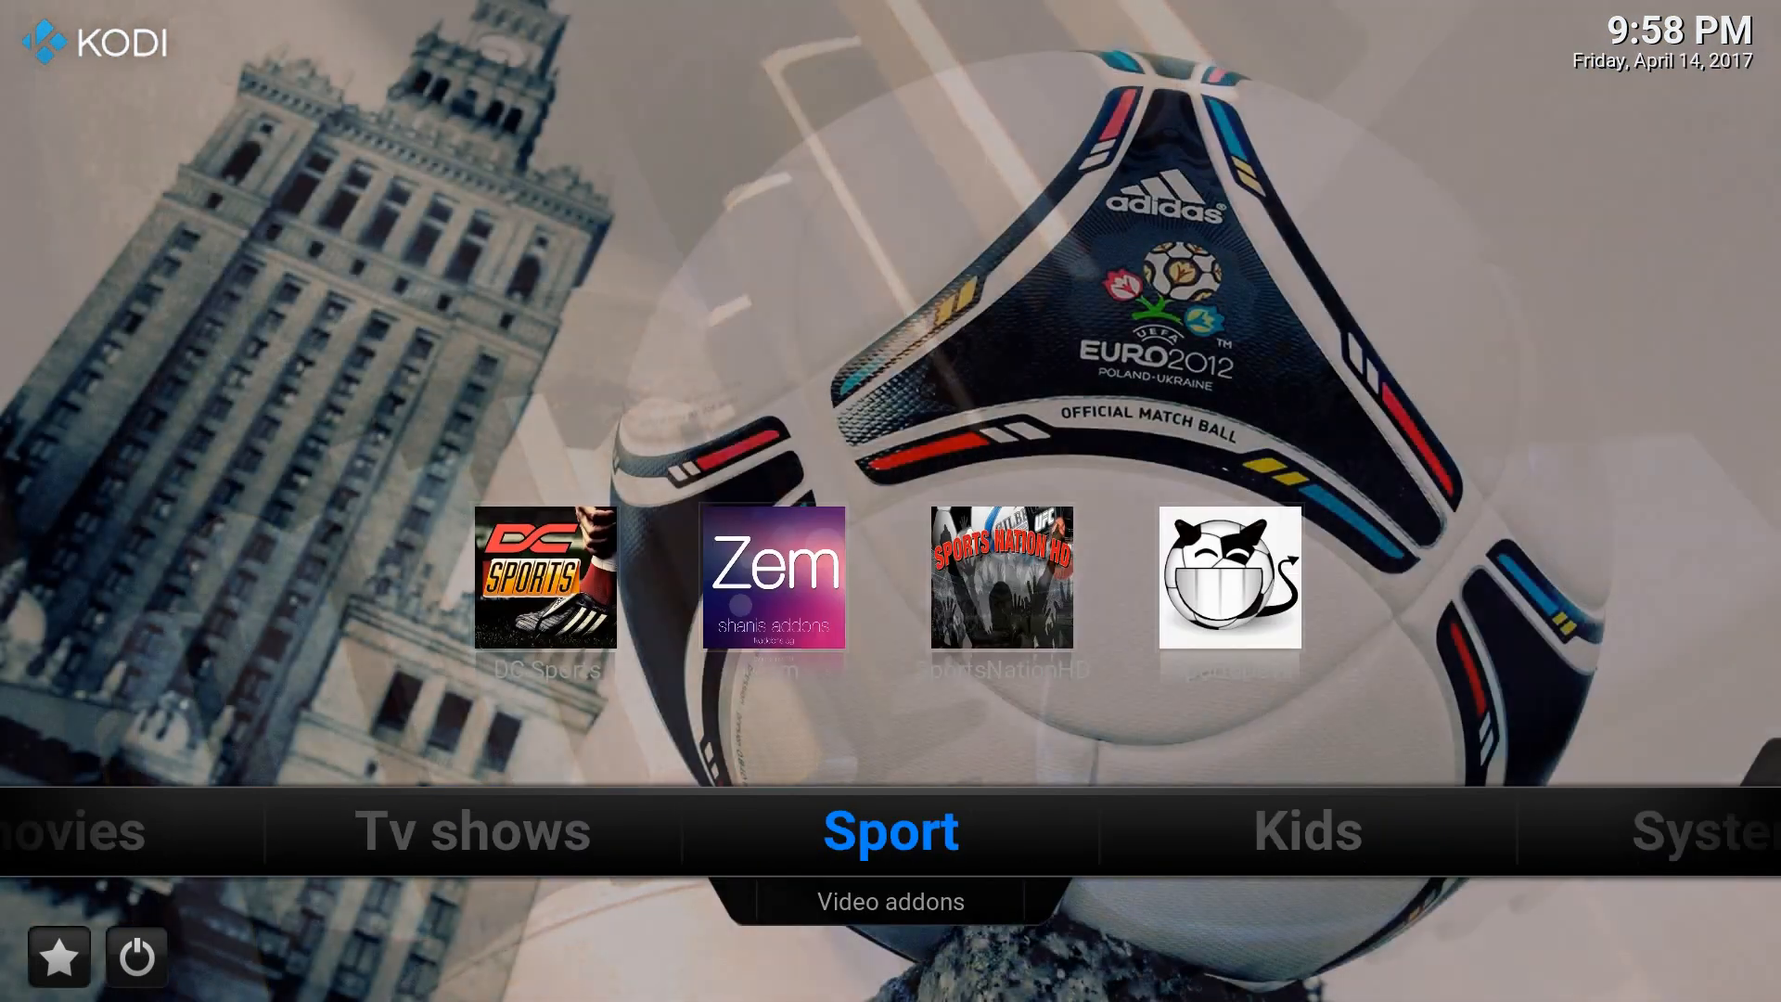
key(Right)
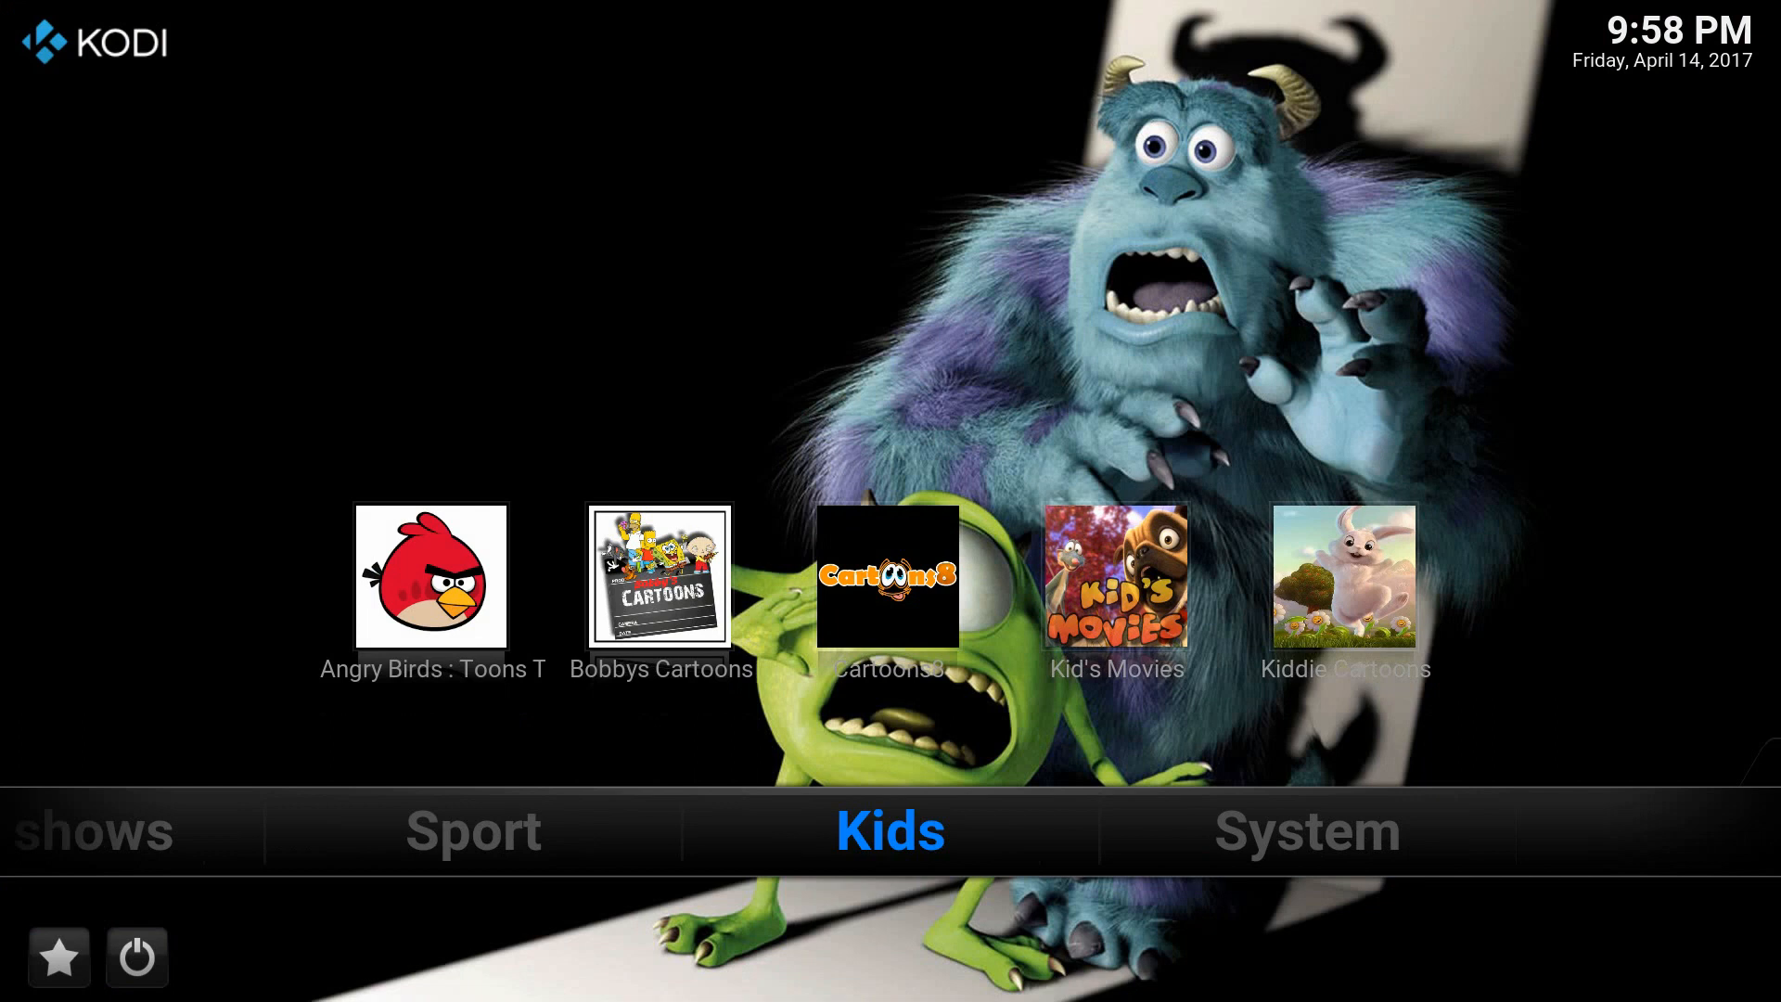
Return to Tv shows, open Exodus from its video add-ons and enter the Movies section.
key(Left)
key(Left)
key(Down)
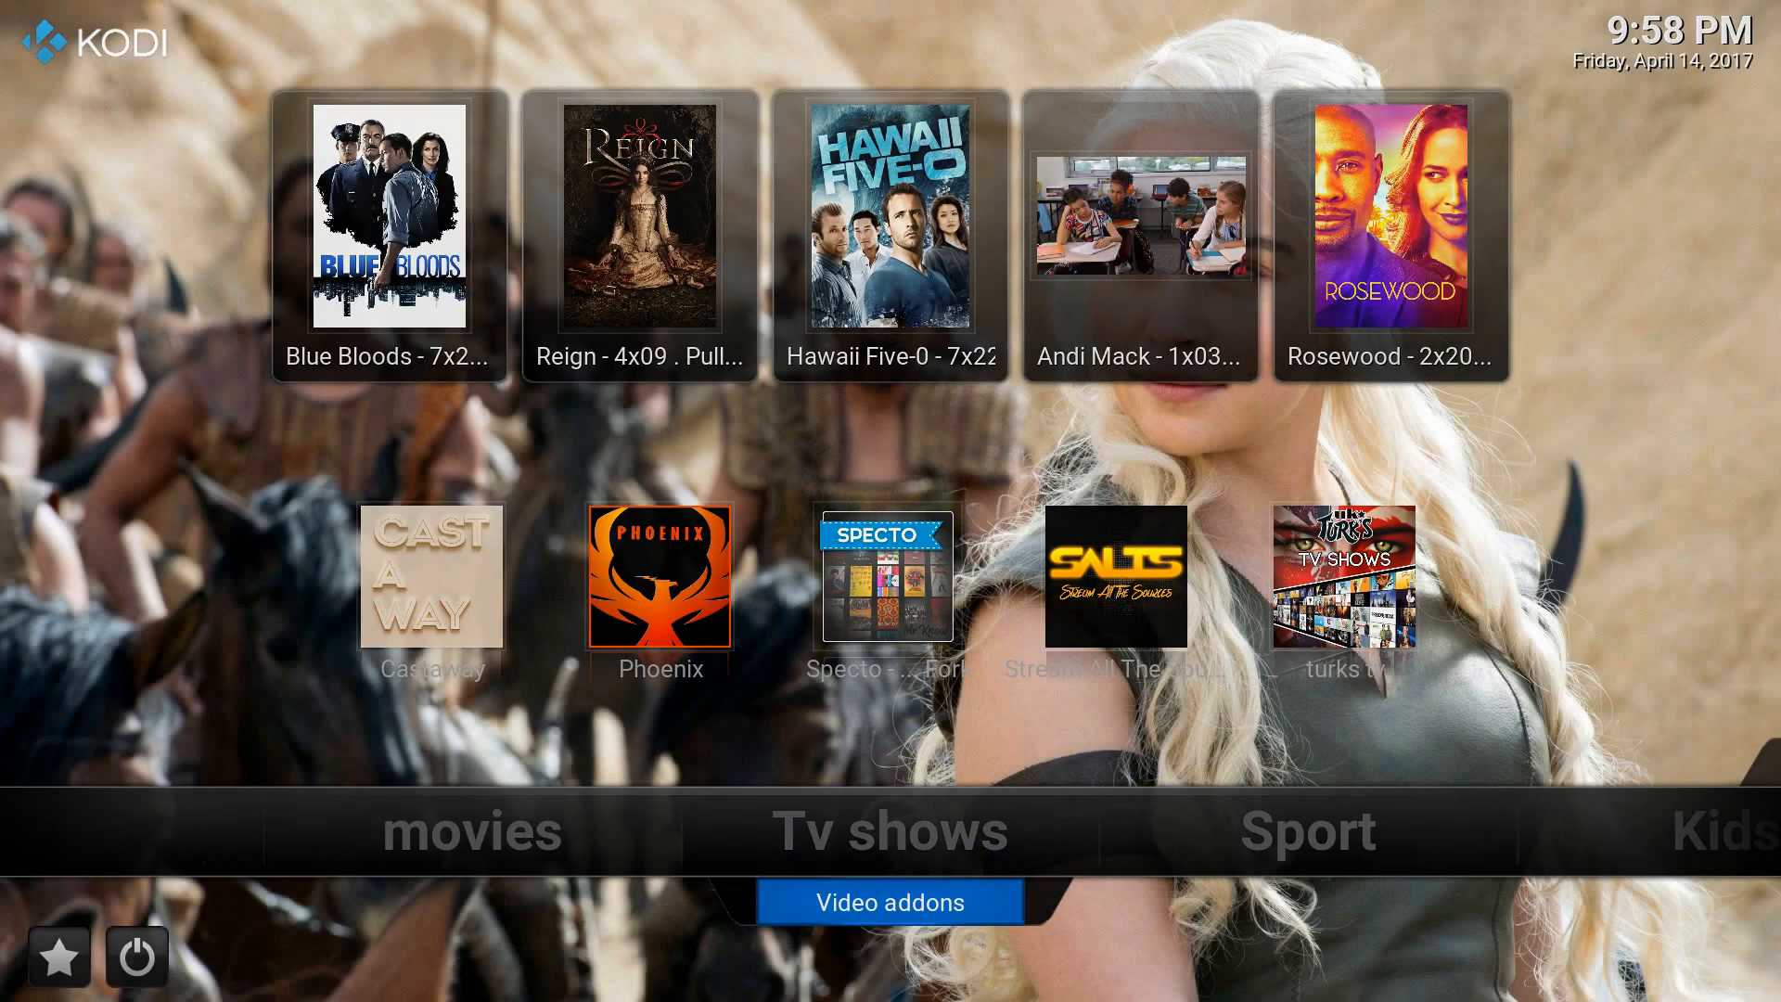
key(Return)
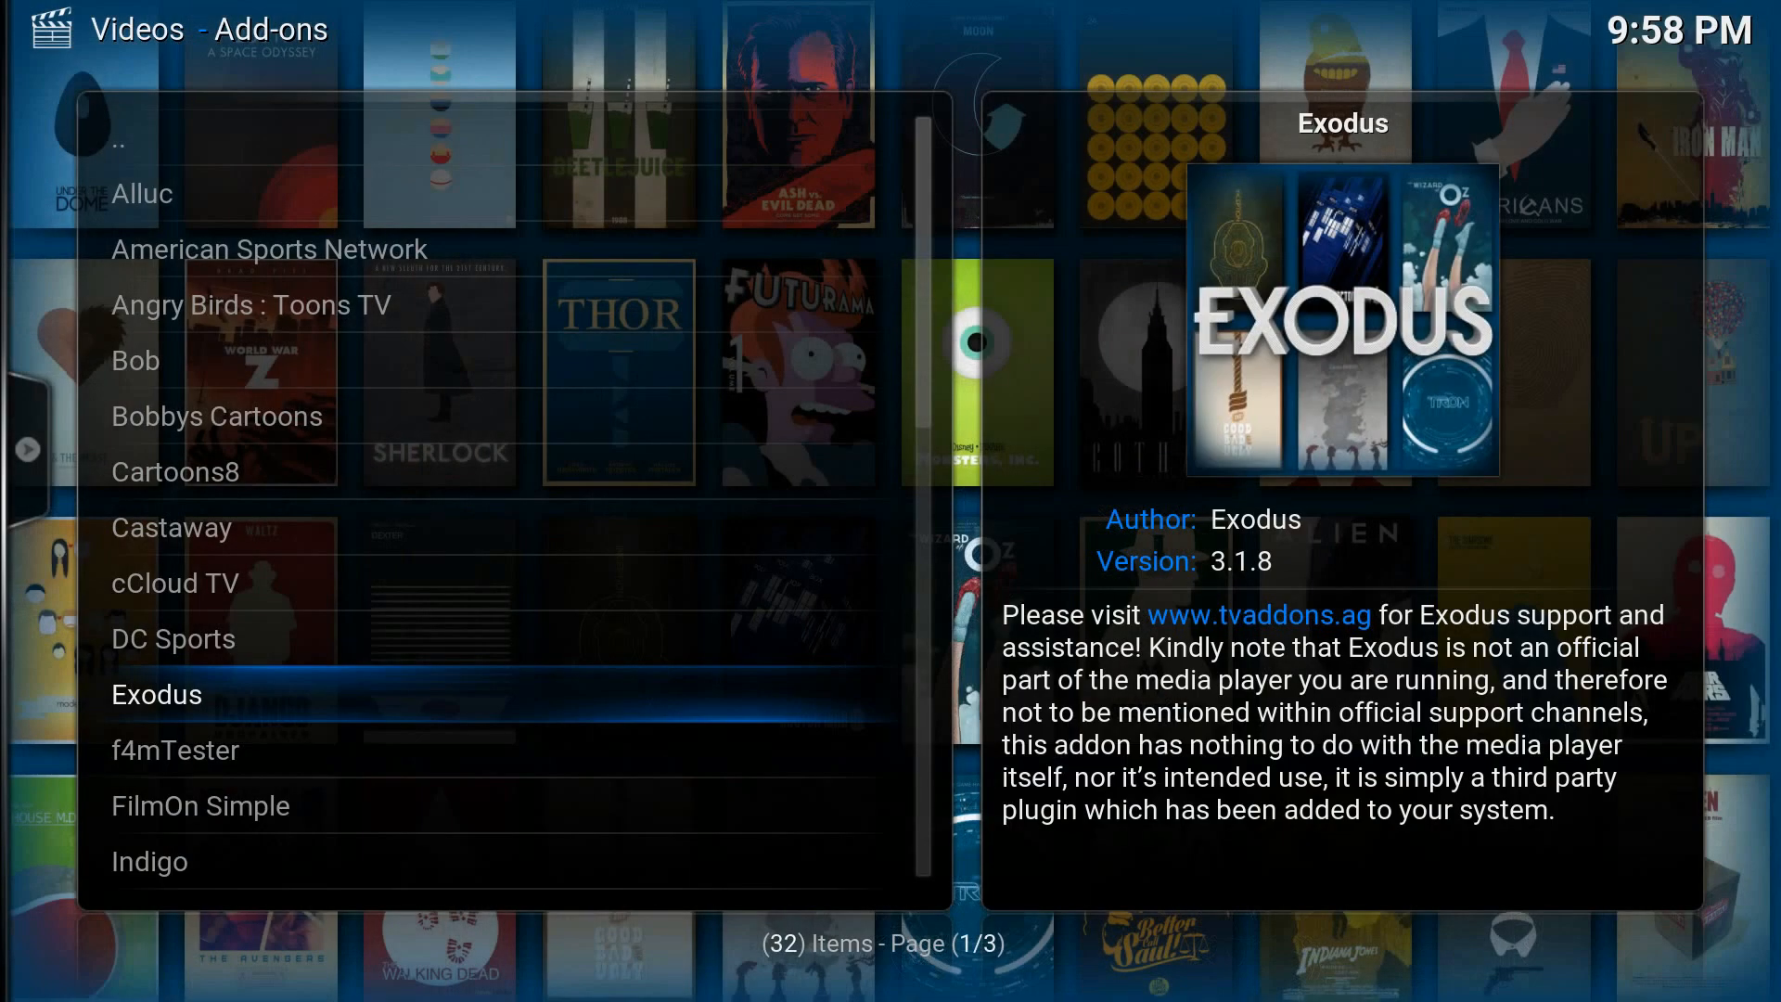
key(Return)
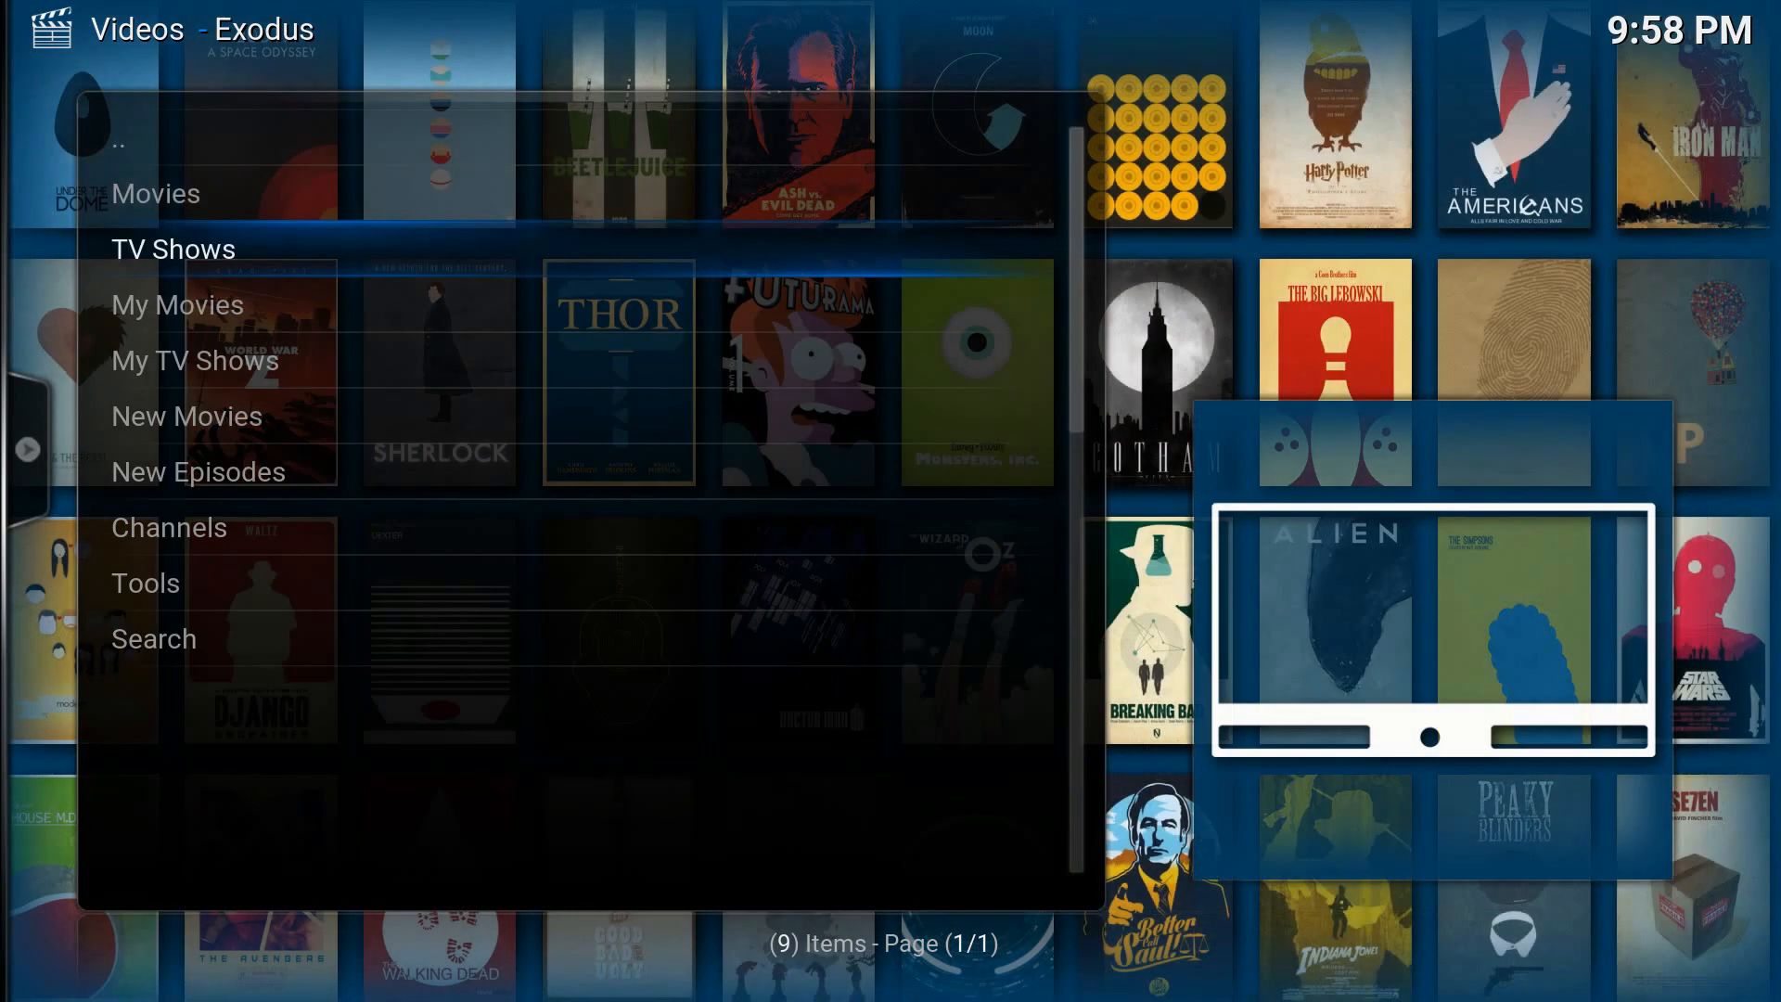
key(Up)
key(Return)
Open the Genres list within the Exodus Movies section.
key(Up)
key(Up)
key(Up)
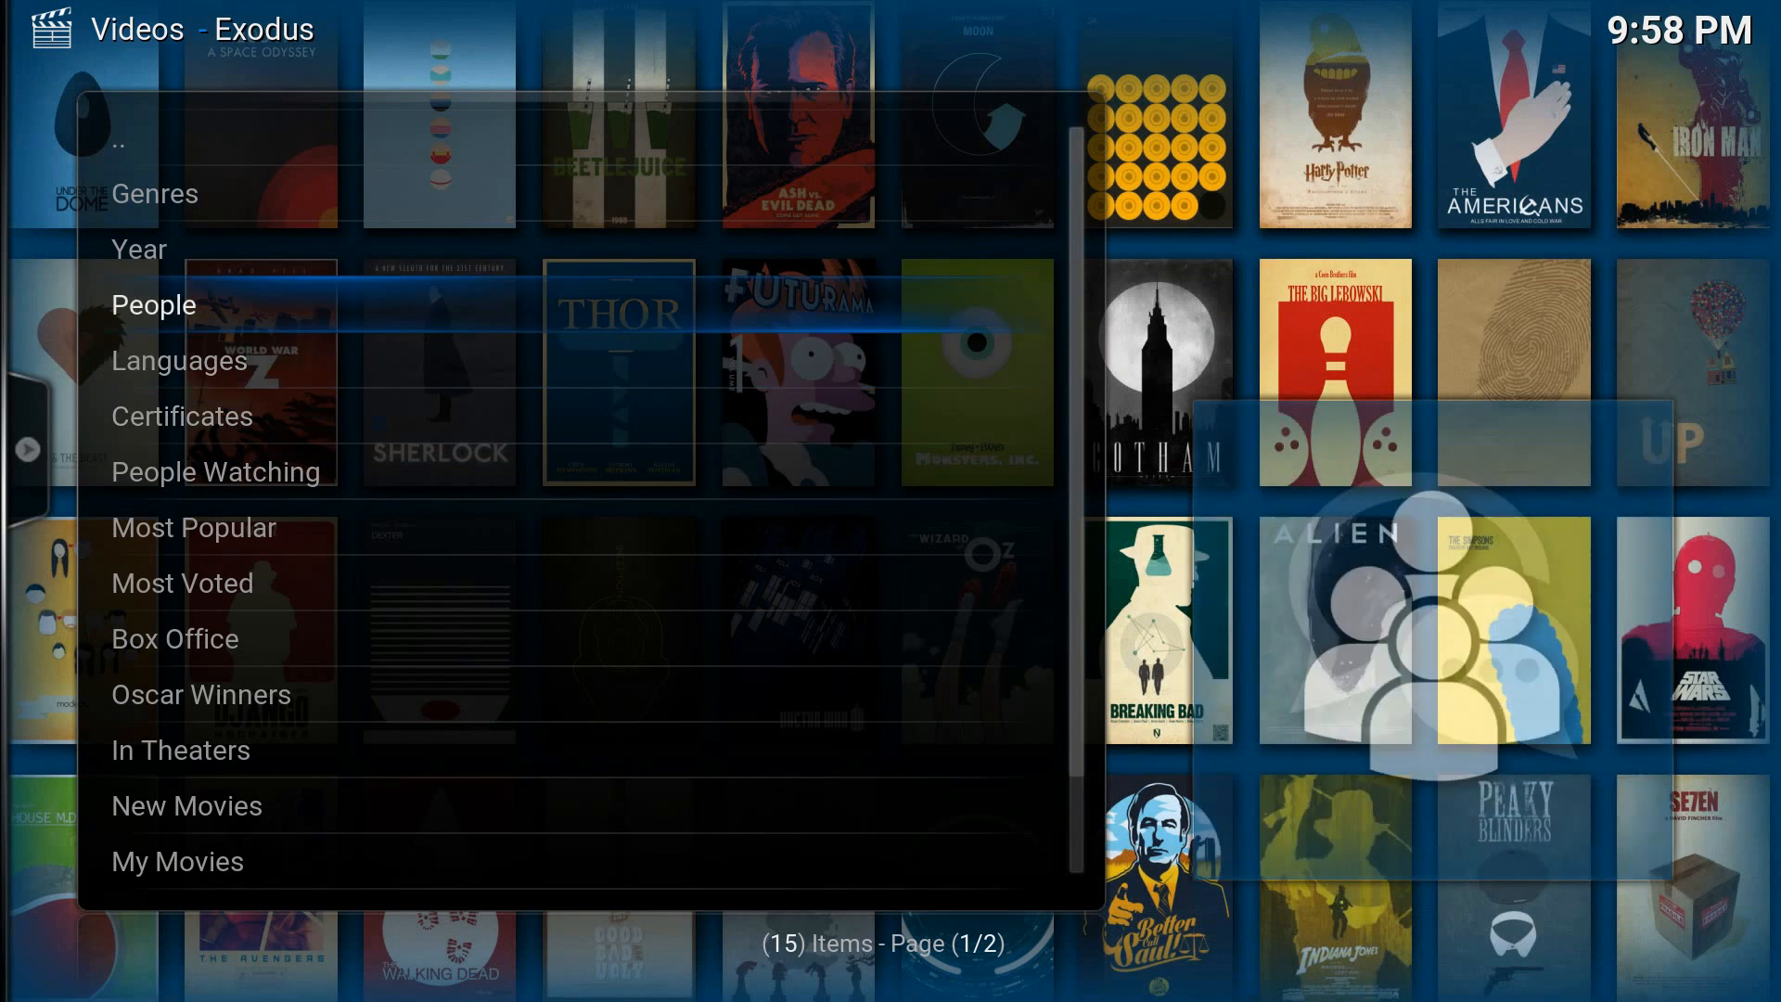
key(Up)
key(Up)
key(Return)
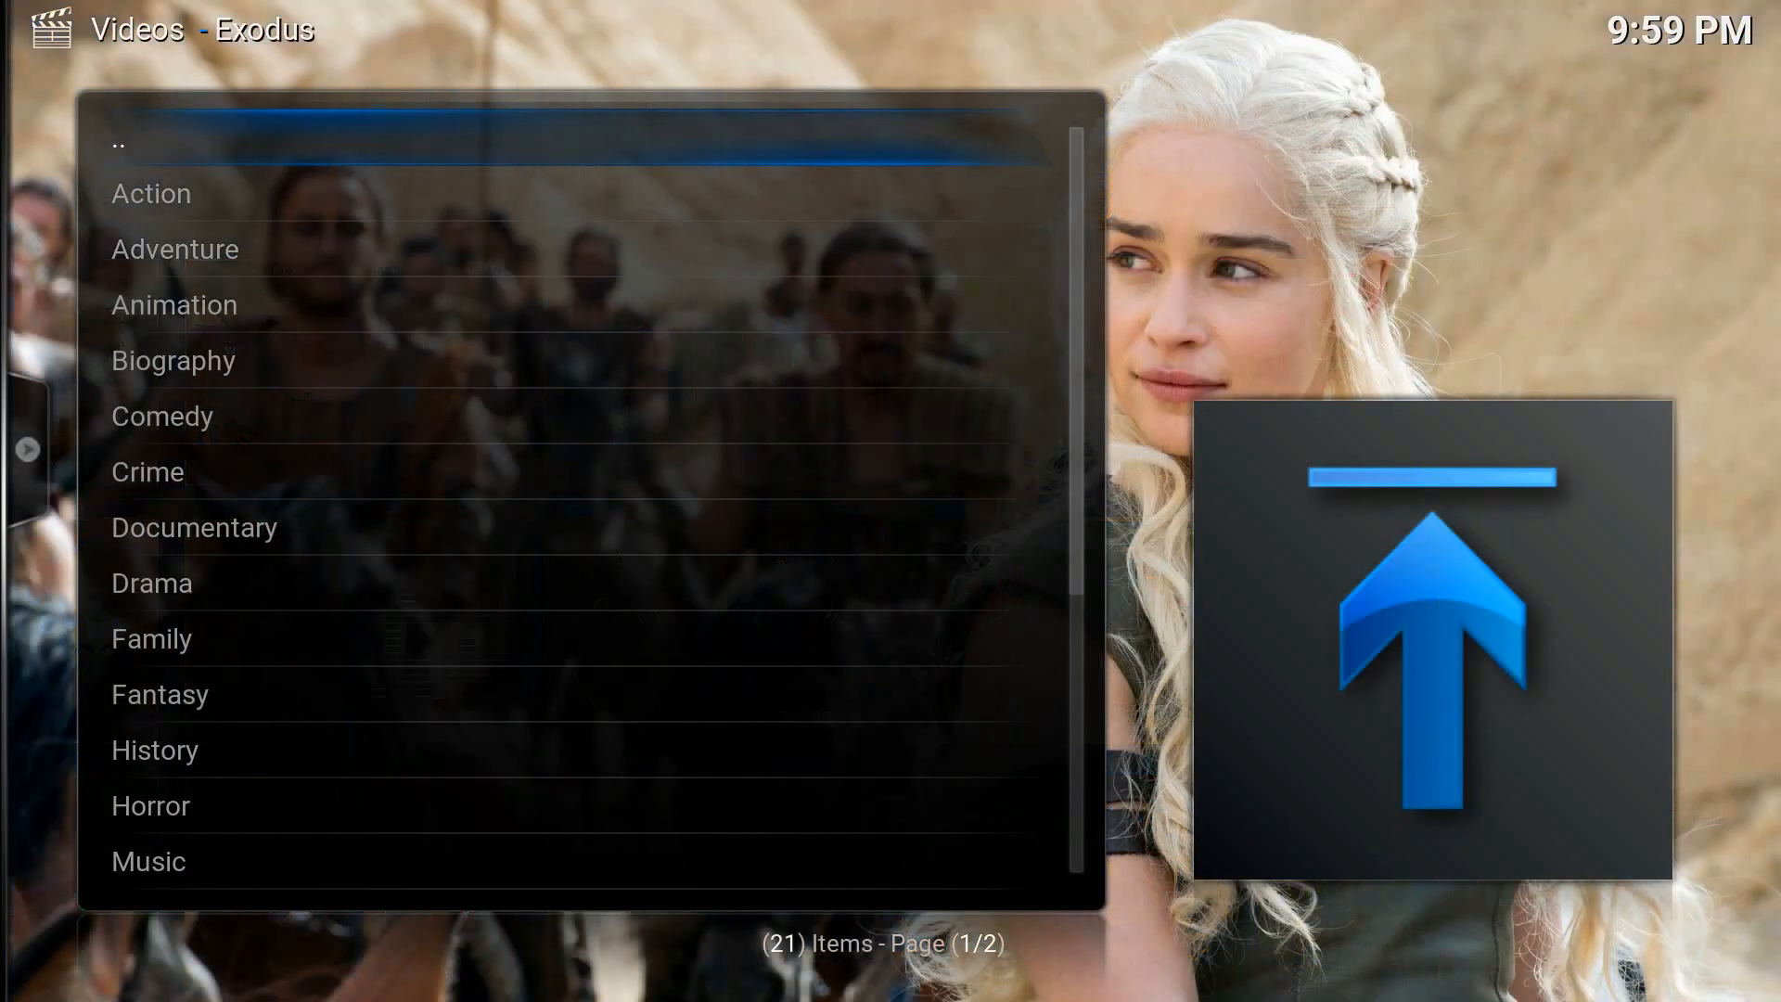
Add the Family movie genre to the favourites and return to the home screen.
key(Down)
key(Down)
key(Down)
key(Down)
key(Down)
key(Down)
key(Down)
key(Down)
key(Down)
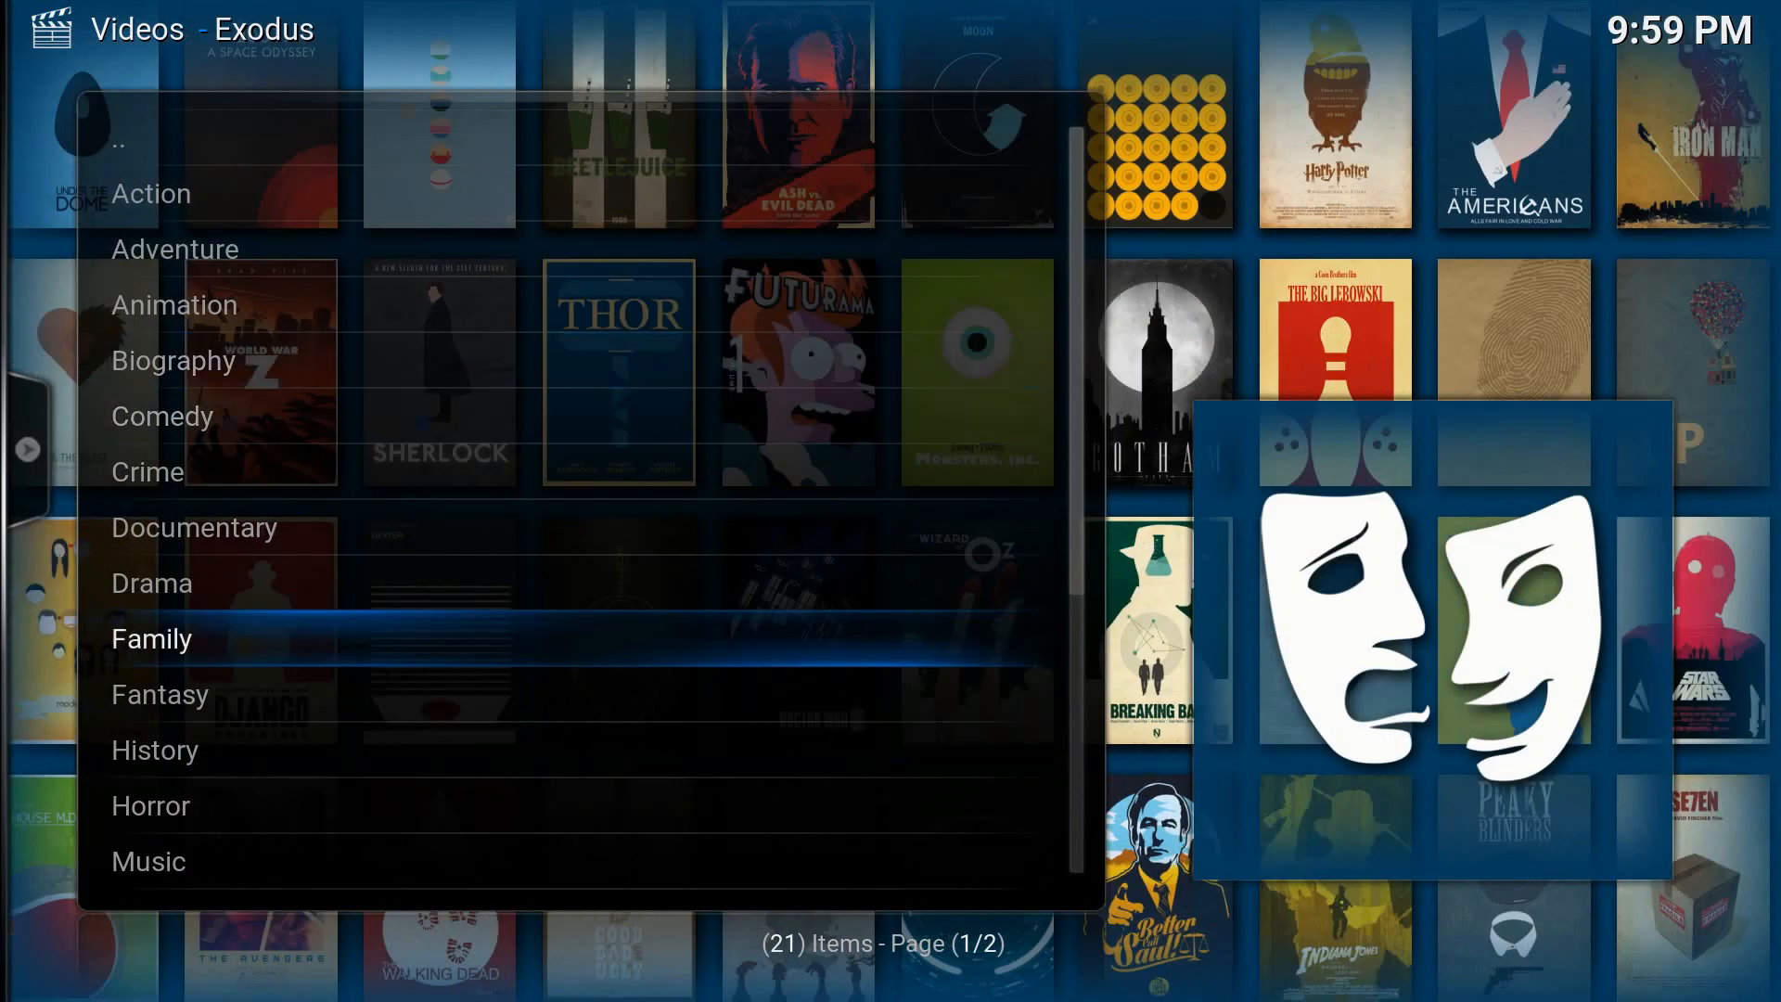
key(c)
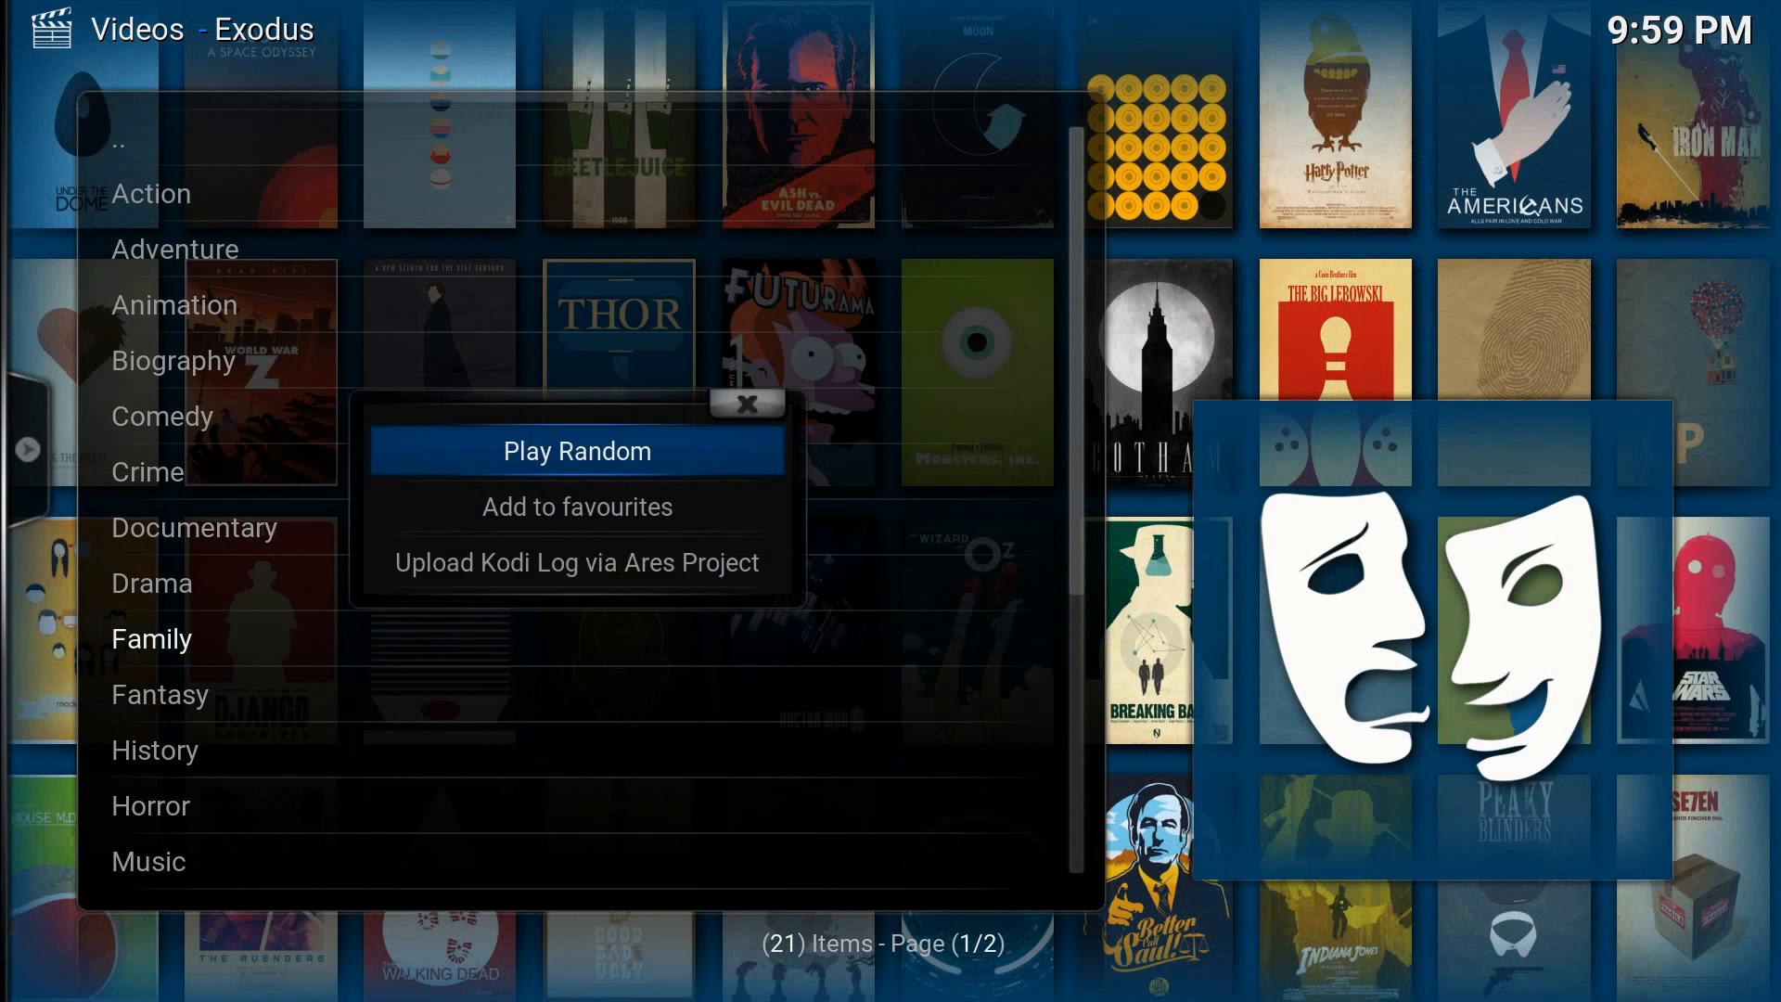
key(Down)
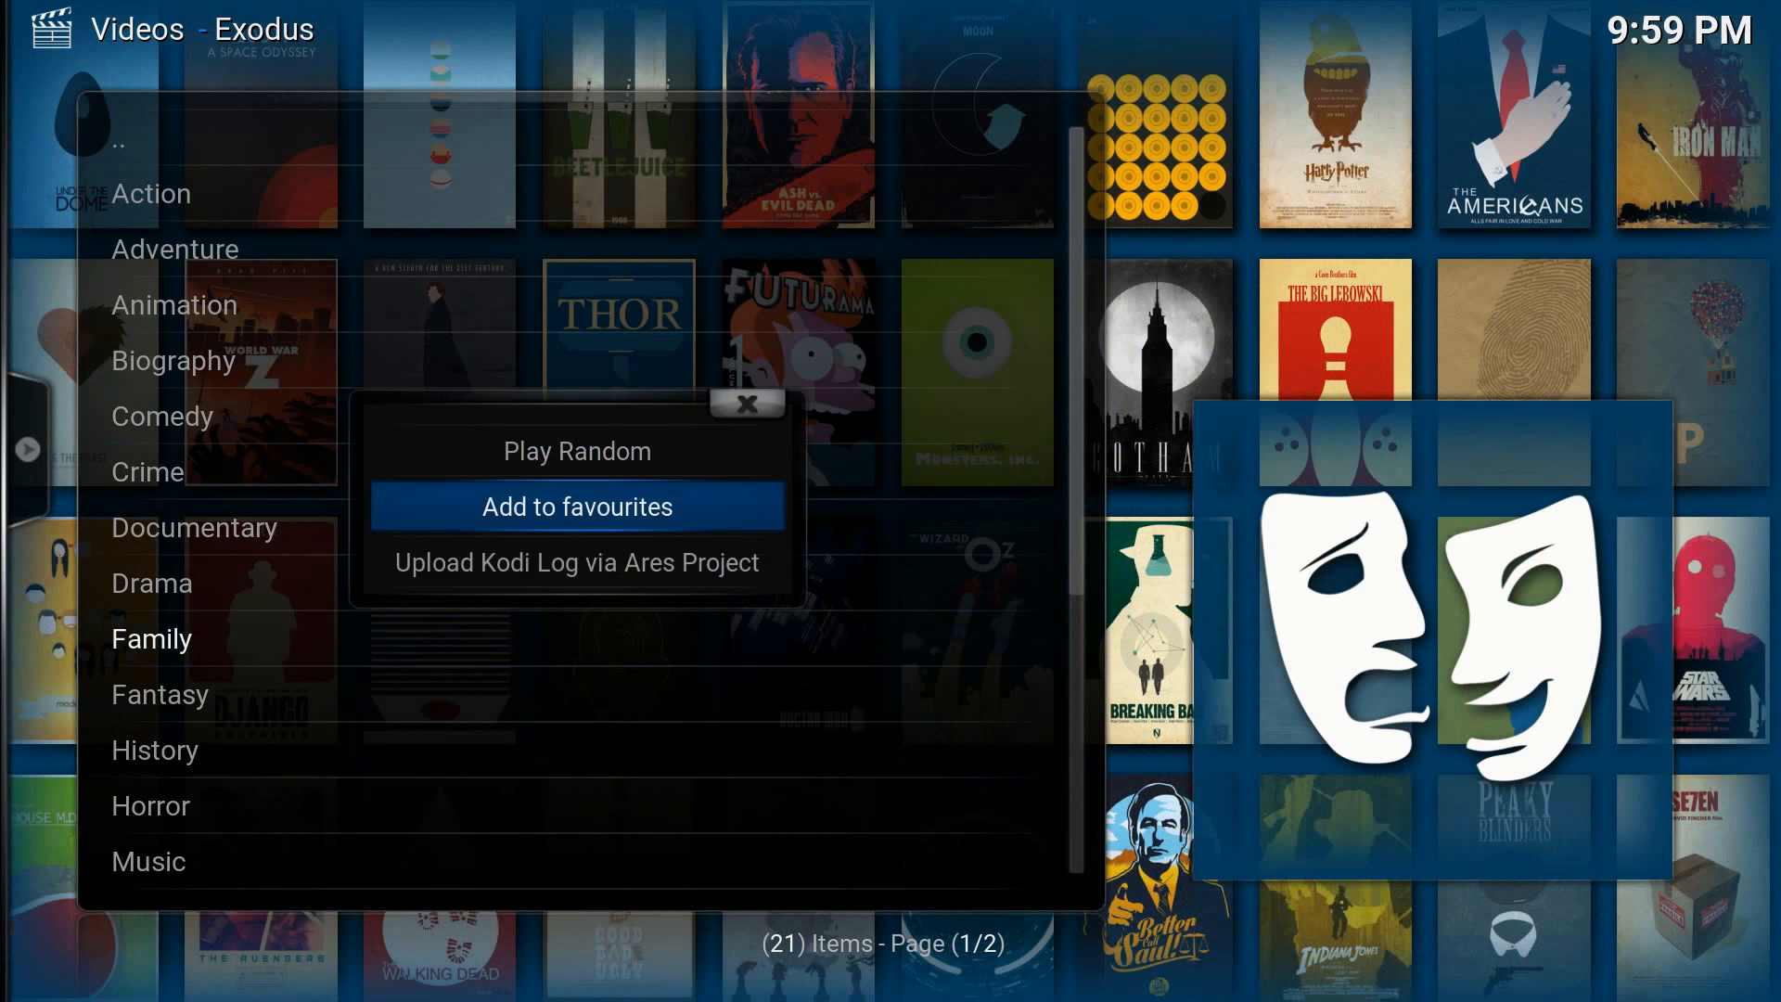
key(Return)
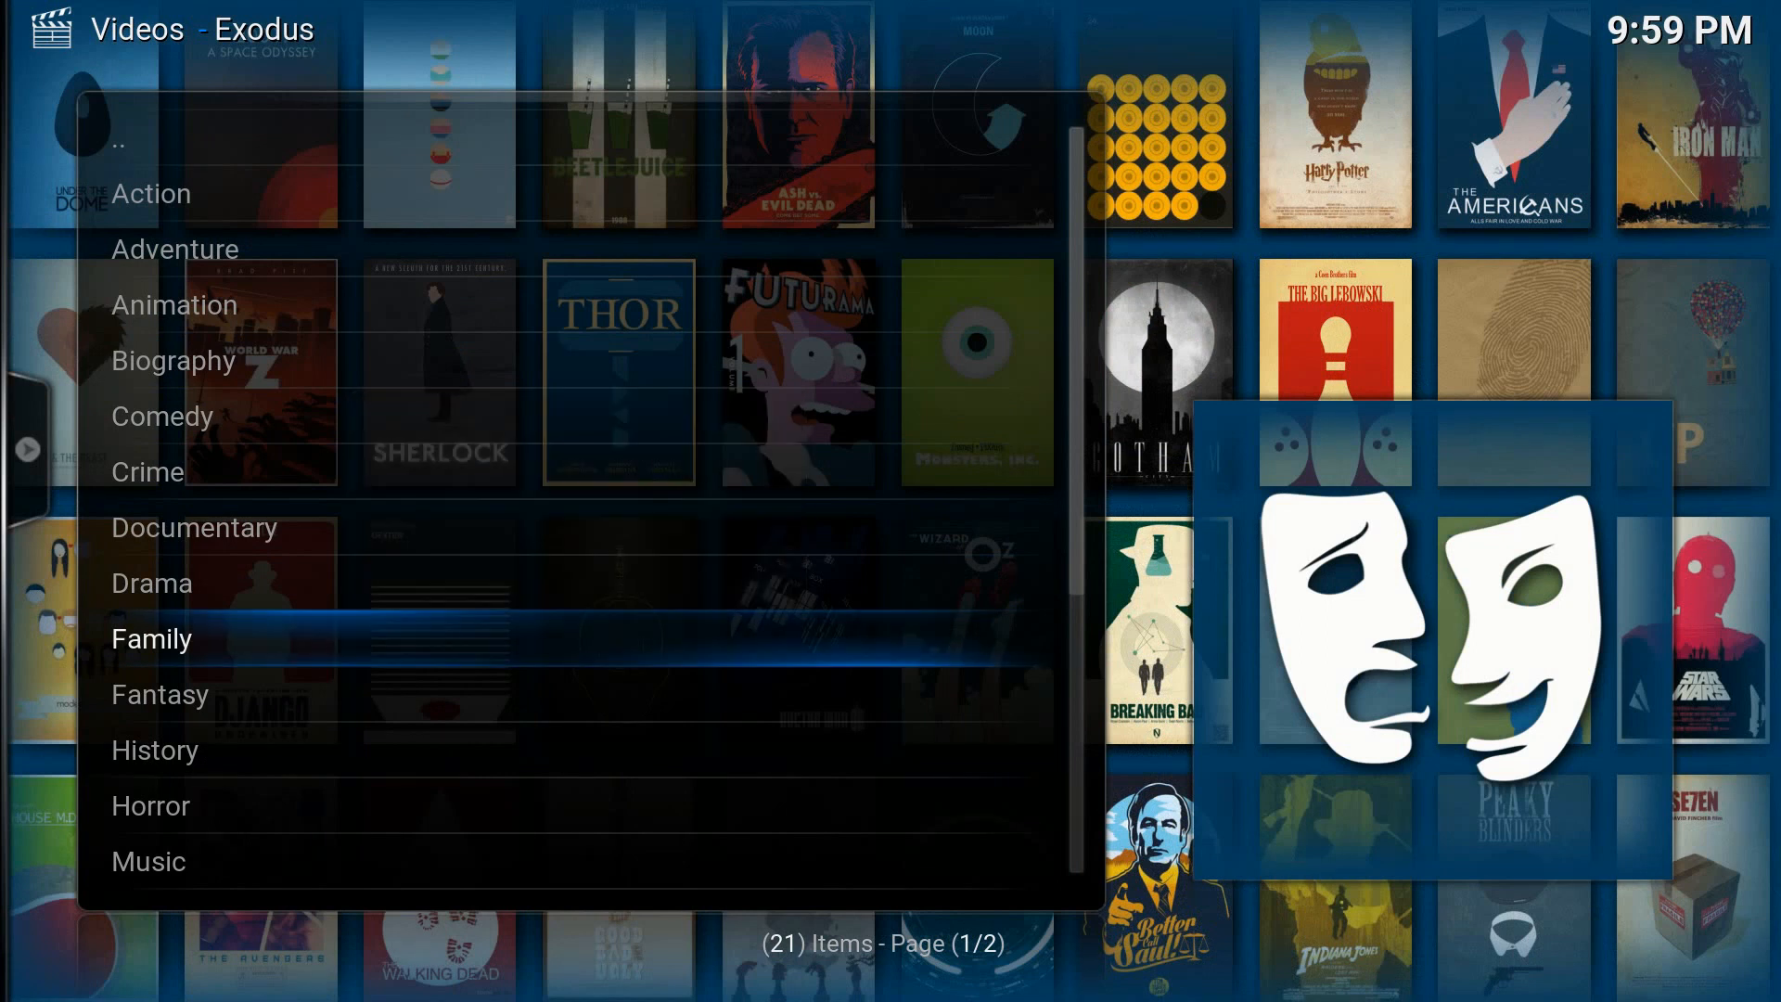
key(Escape)
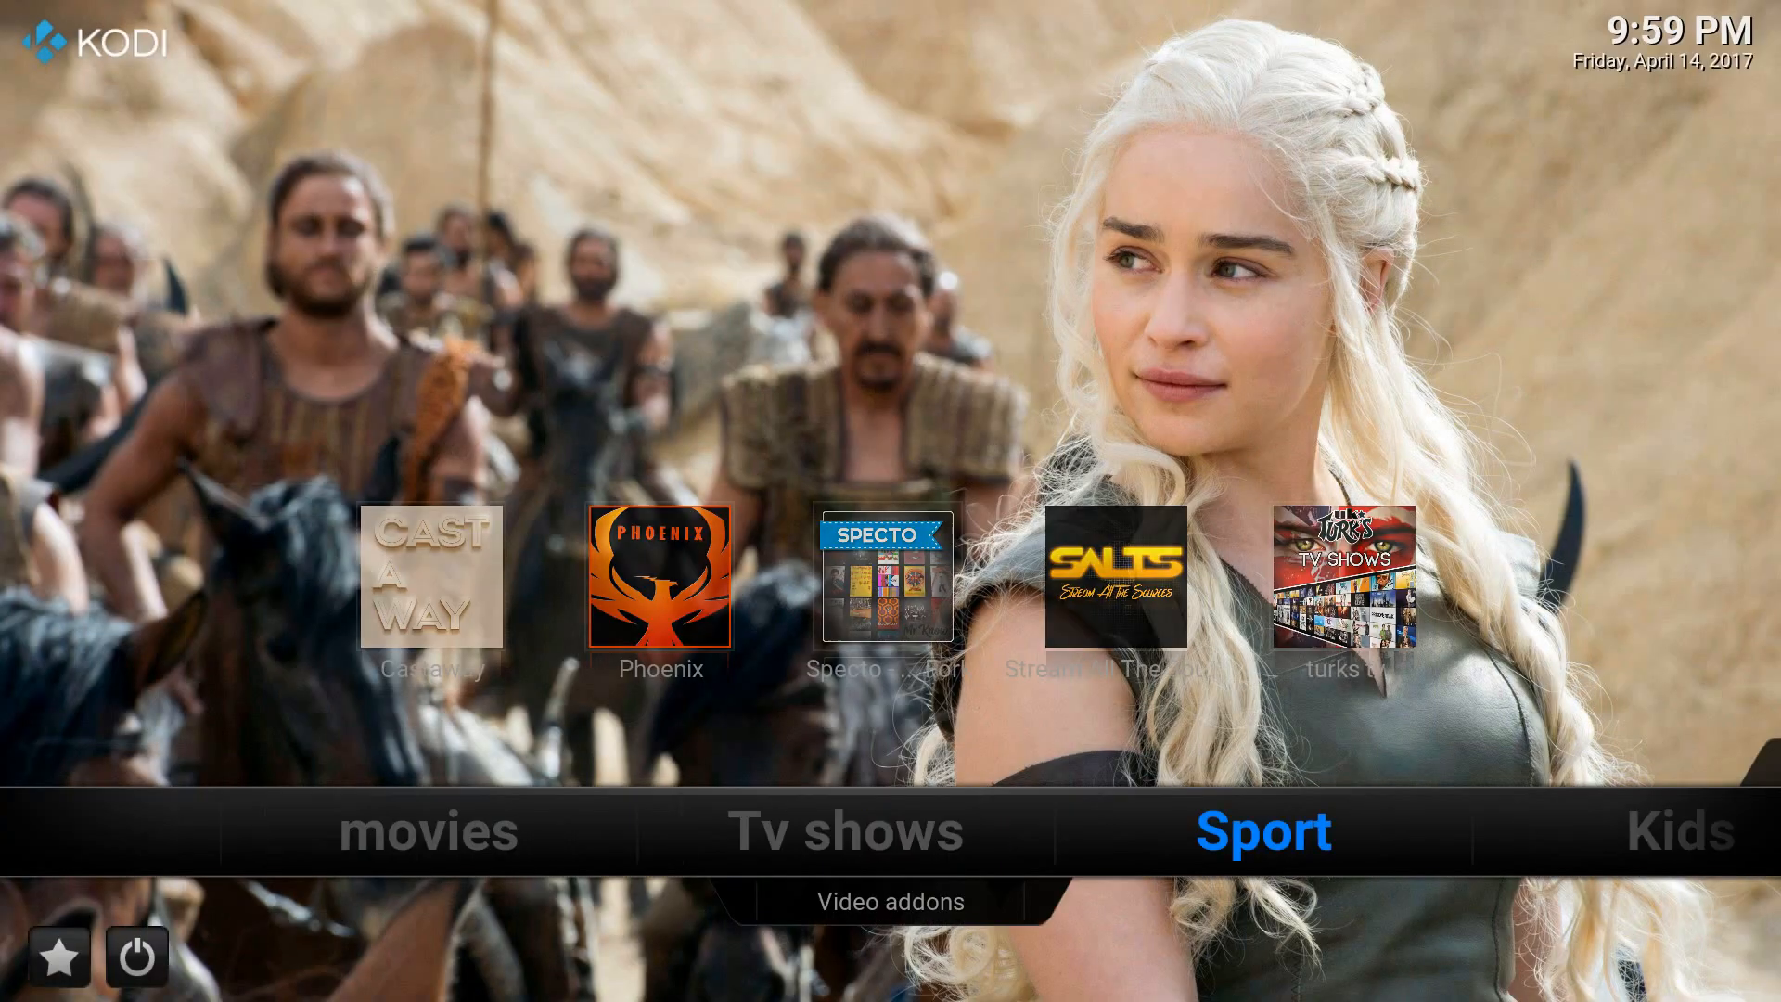
Open the skin settings from System and select Menu item - 4, Kids, among the home menu items.
key(Right)
key(Right)
key(Right)
key(Down)
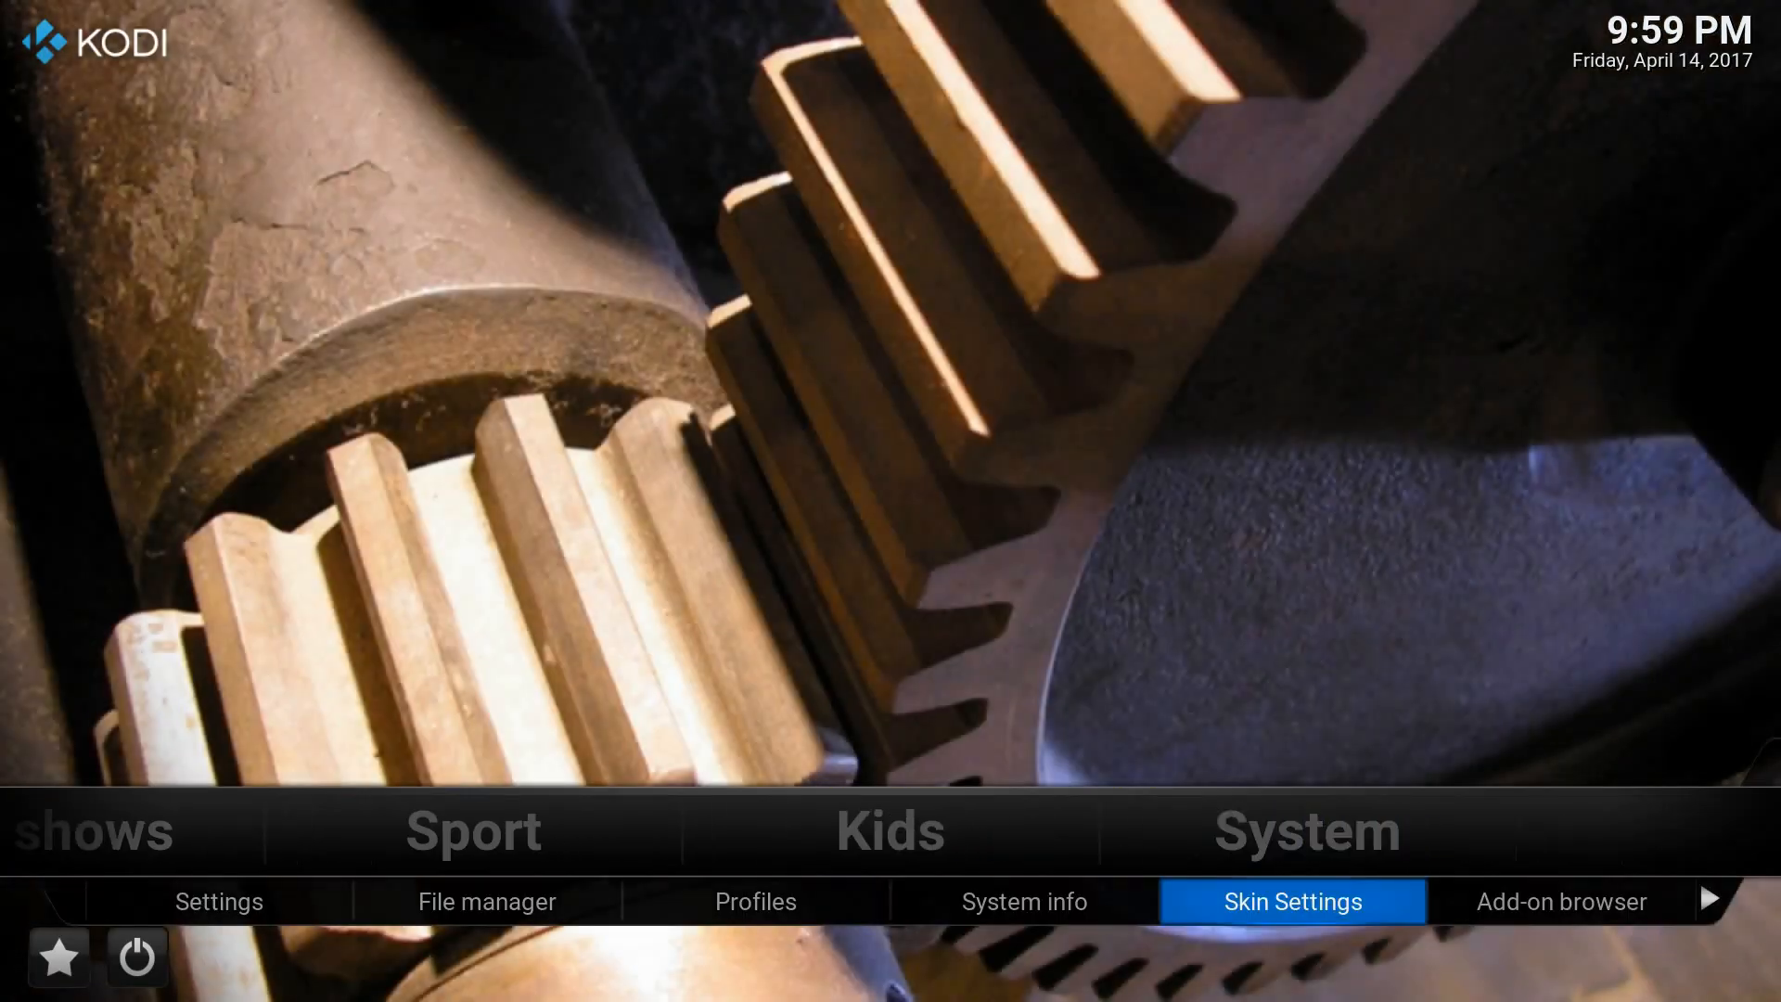
key(Return)
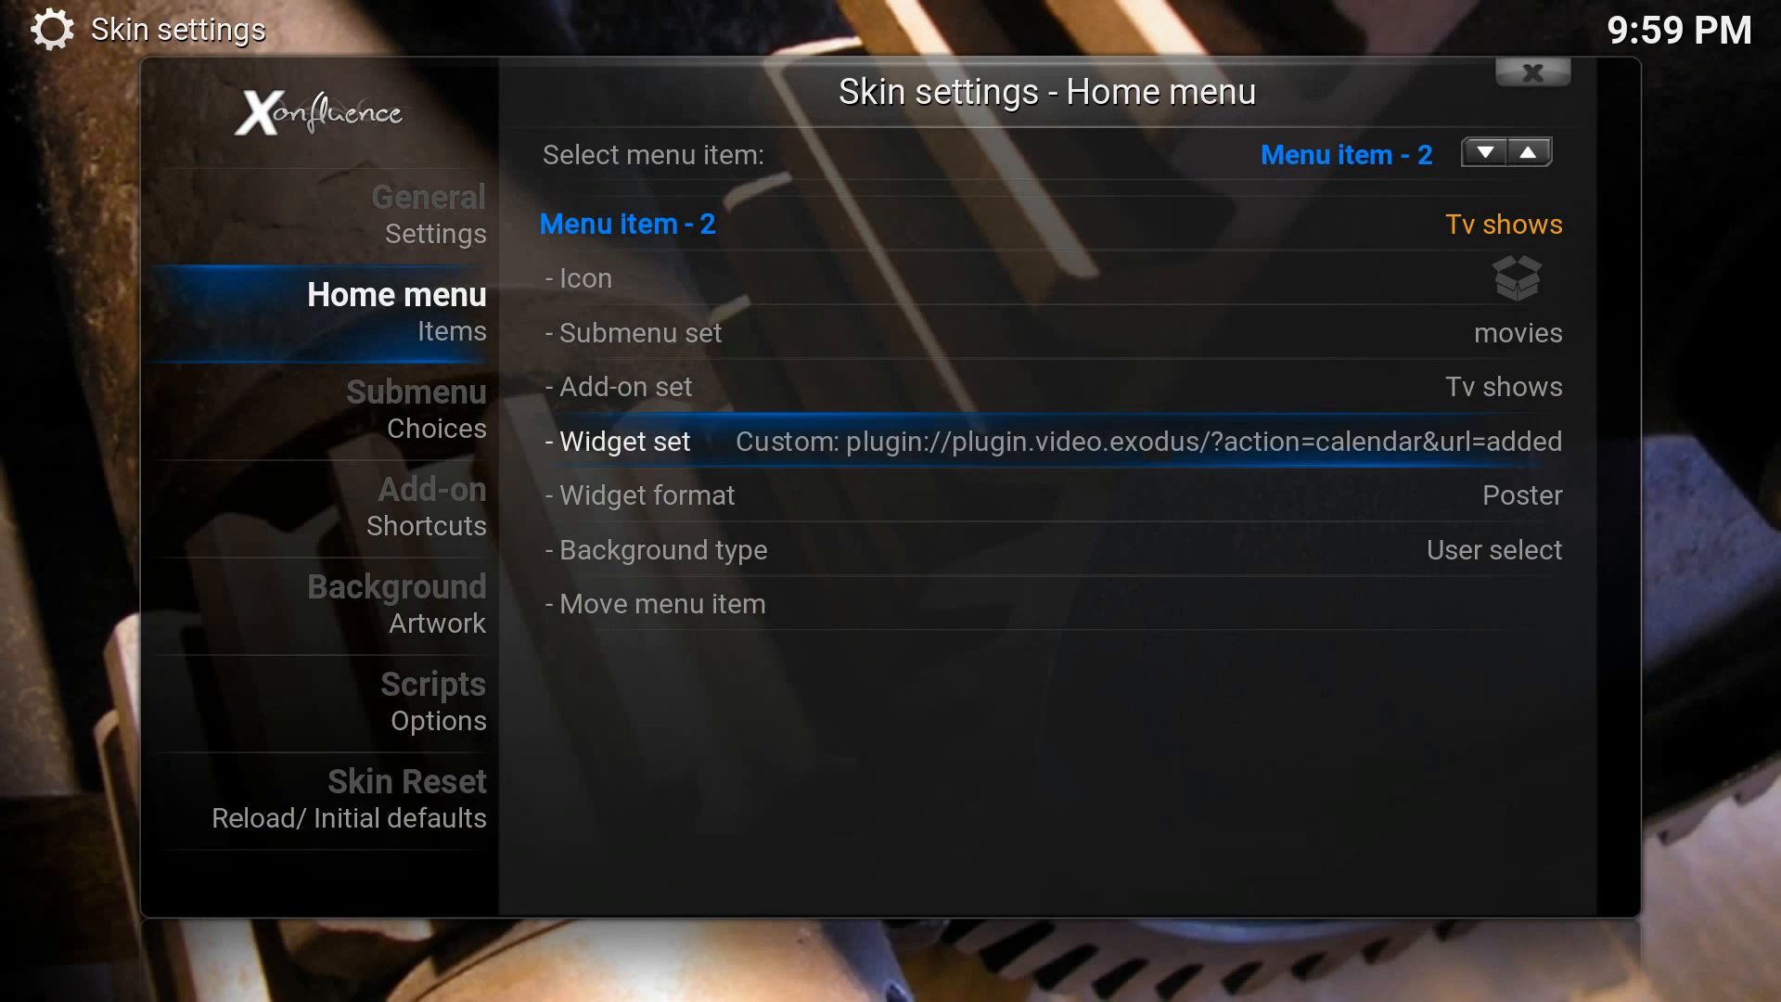
key(Up)
key(Up)
key(Up)
key(Up)
key(Right)
key(Right)
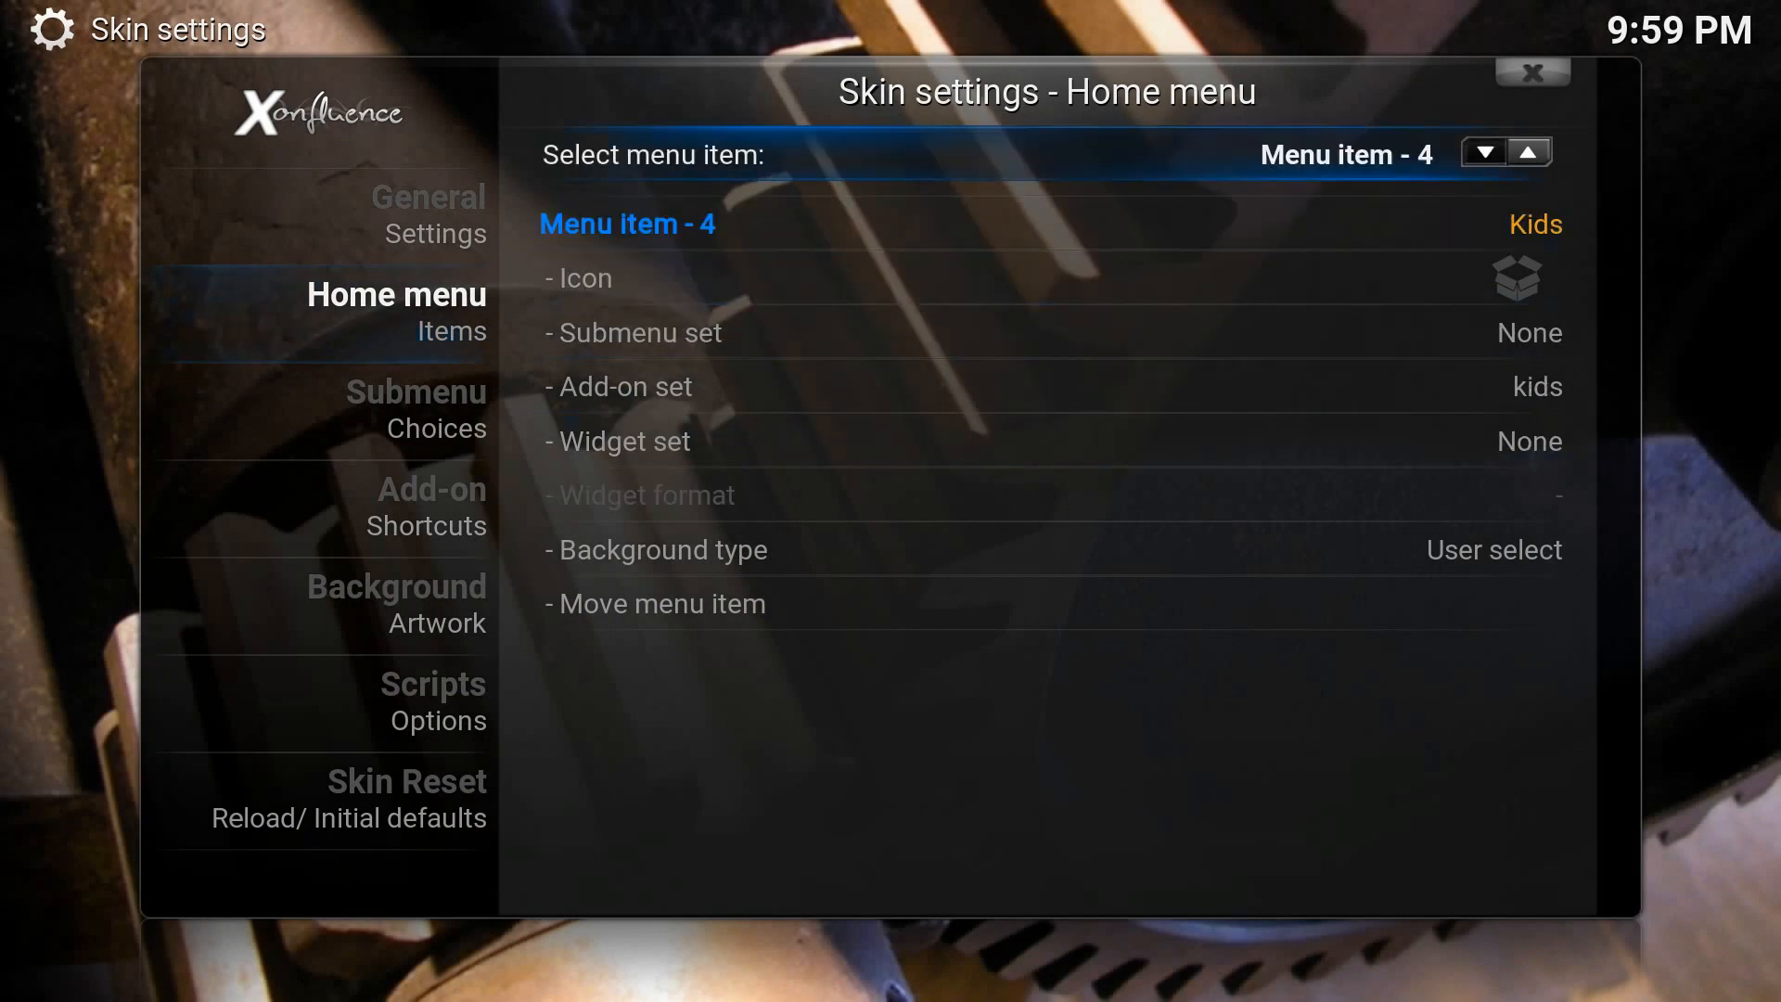
Set the Kids widget set to the favourited Family section using Custom widgets - Favourites, and return to the home screen.
key(Down)
key(Down)
key(Down)
key(Down)
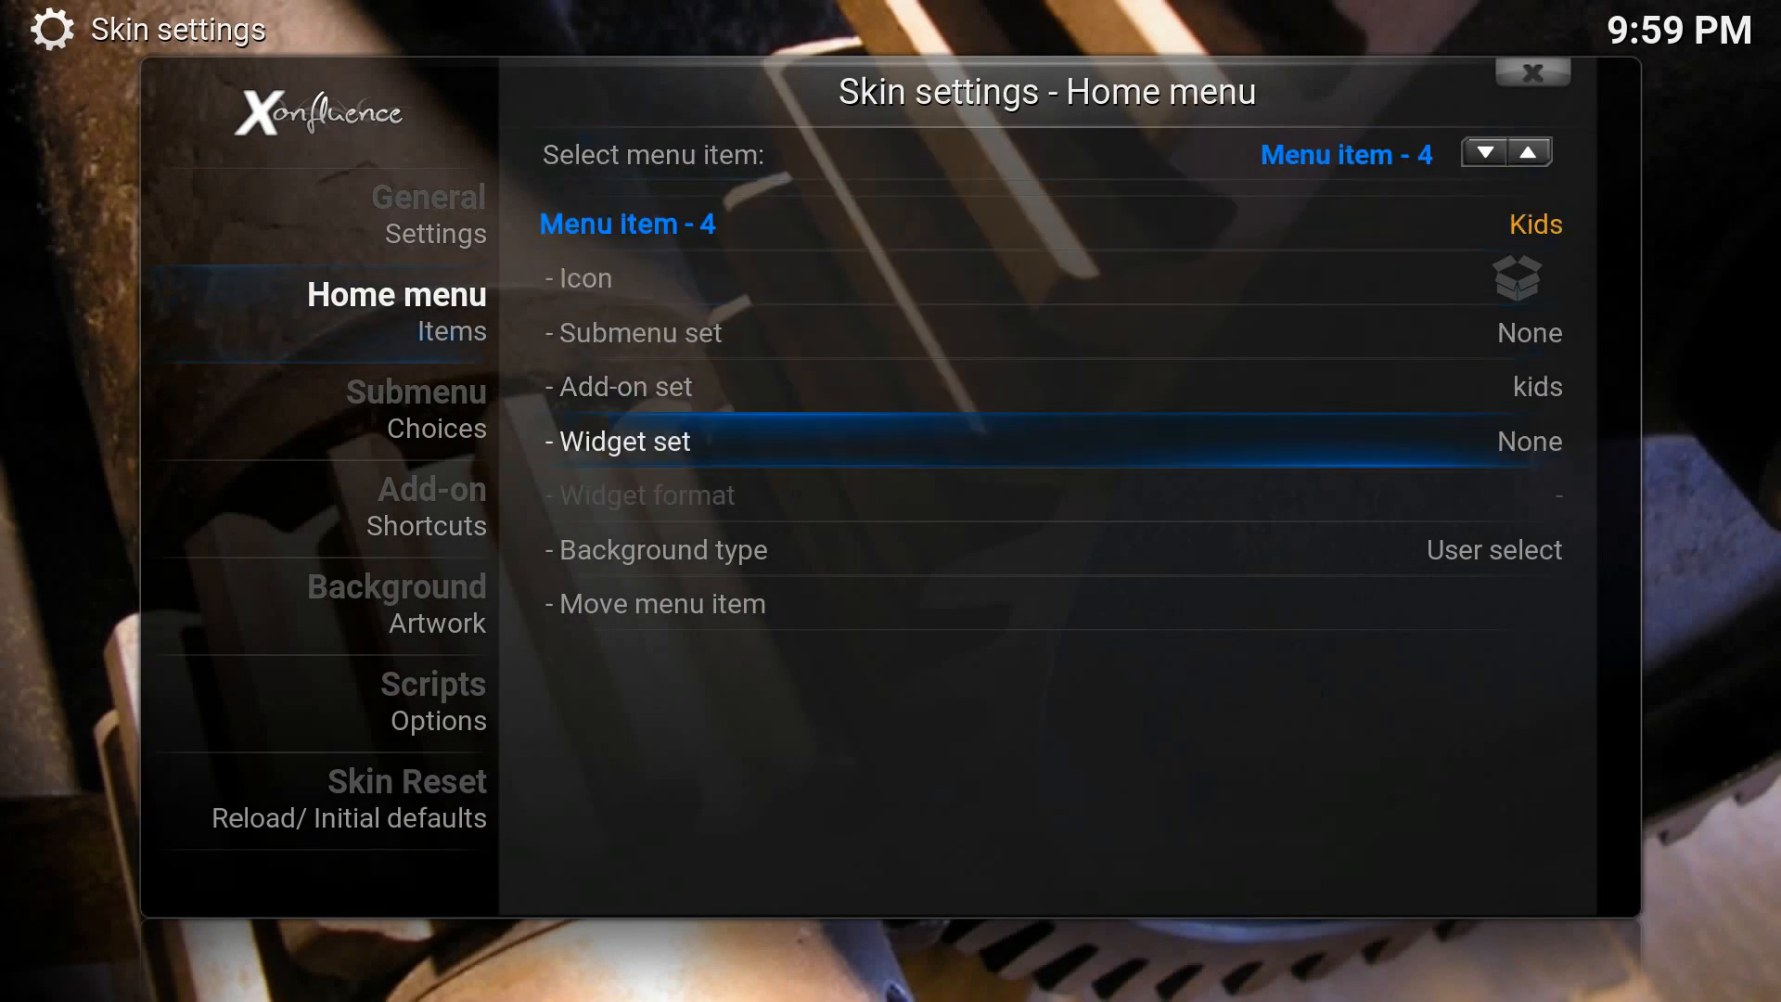
key(Return)
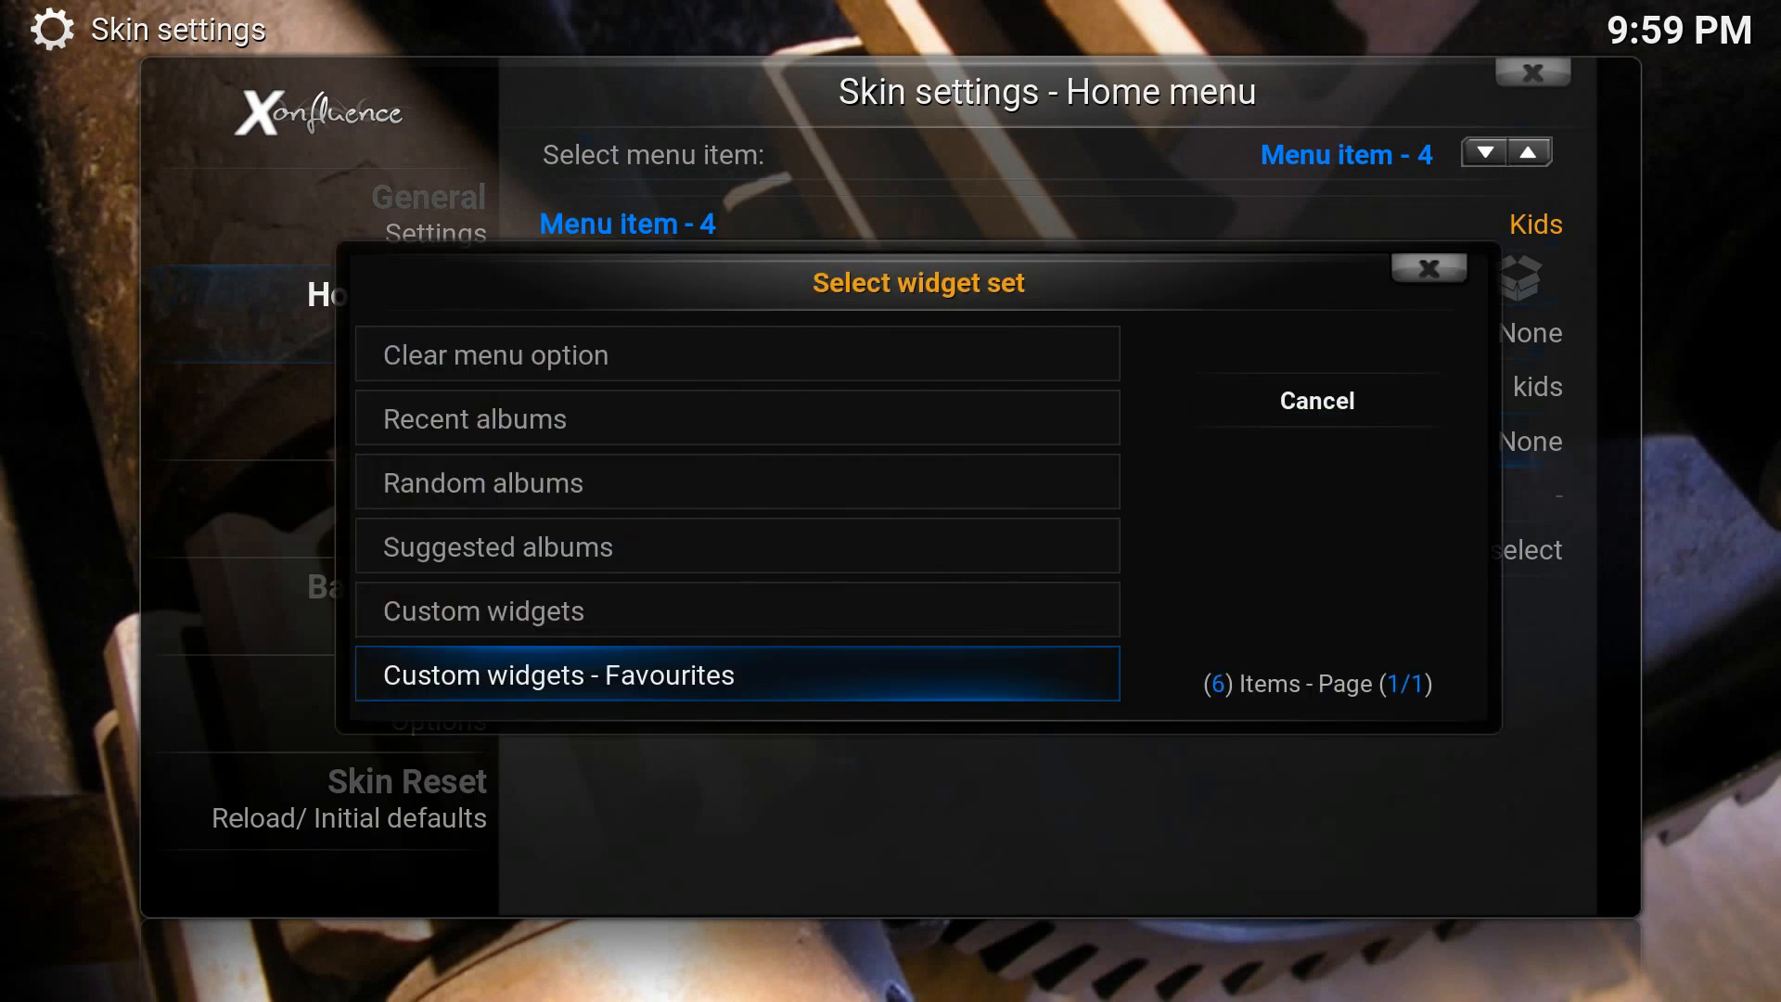
key(Return)
key(Down)
key(Down)
key(Down)
key(Down)
key(Down)
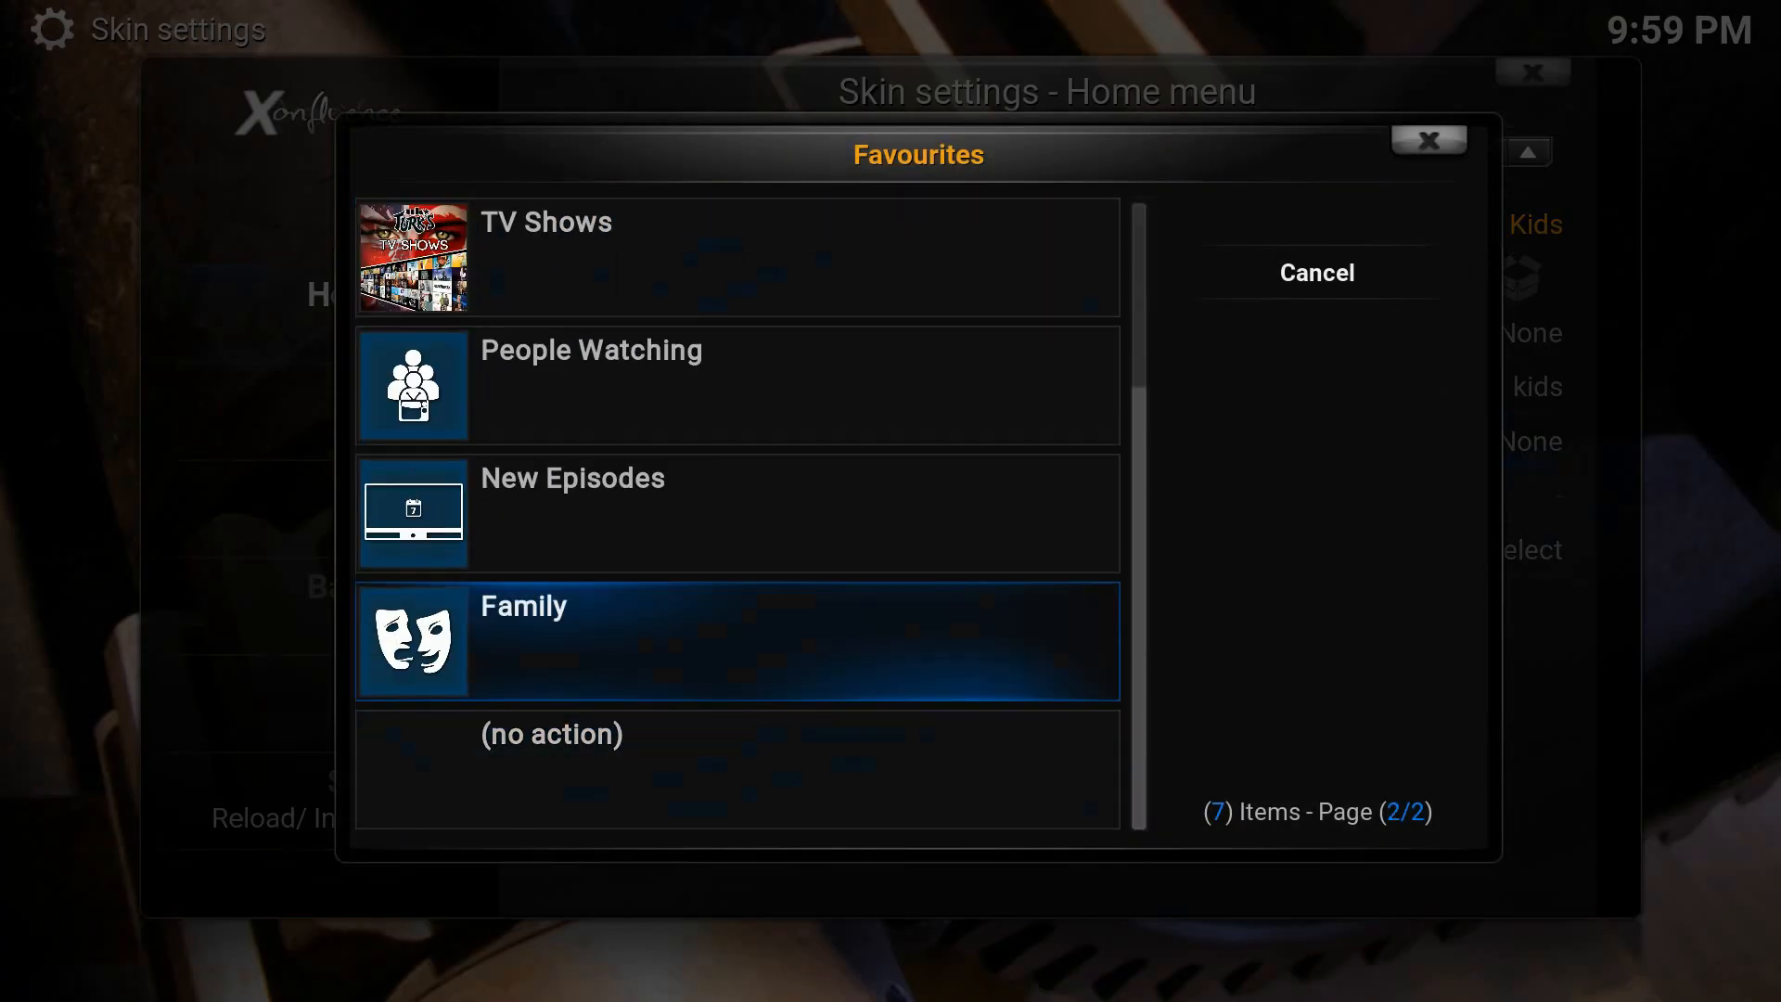
key(Return)
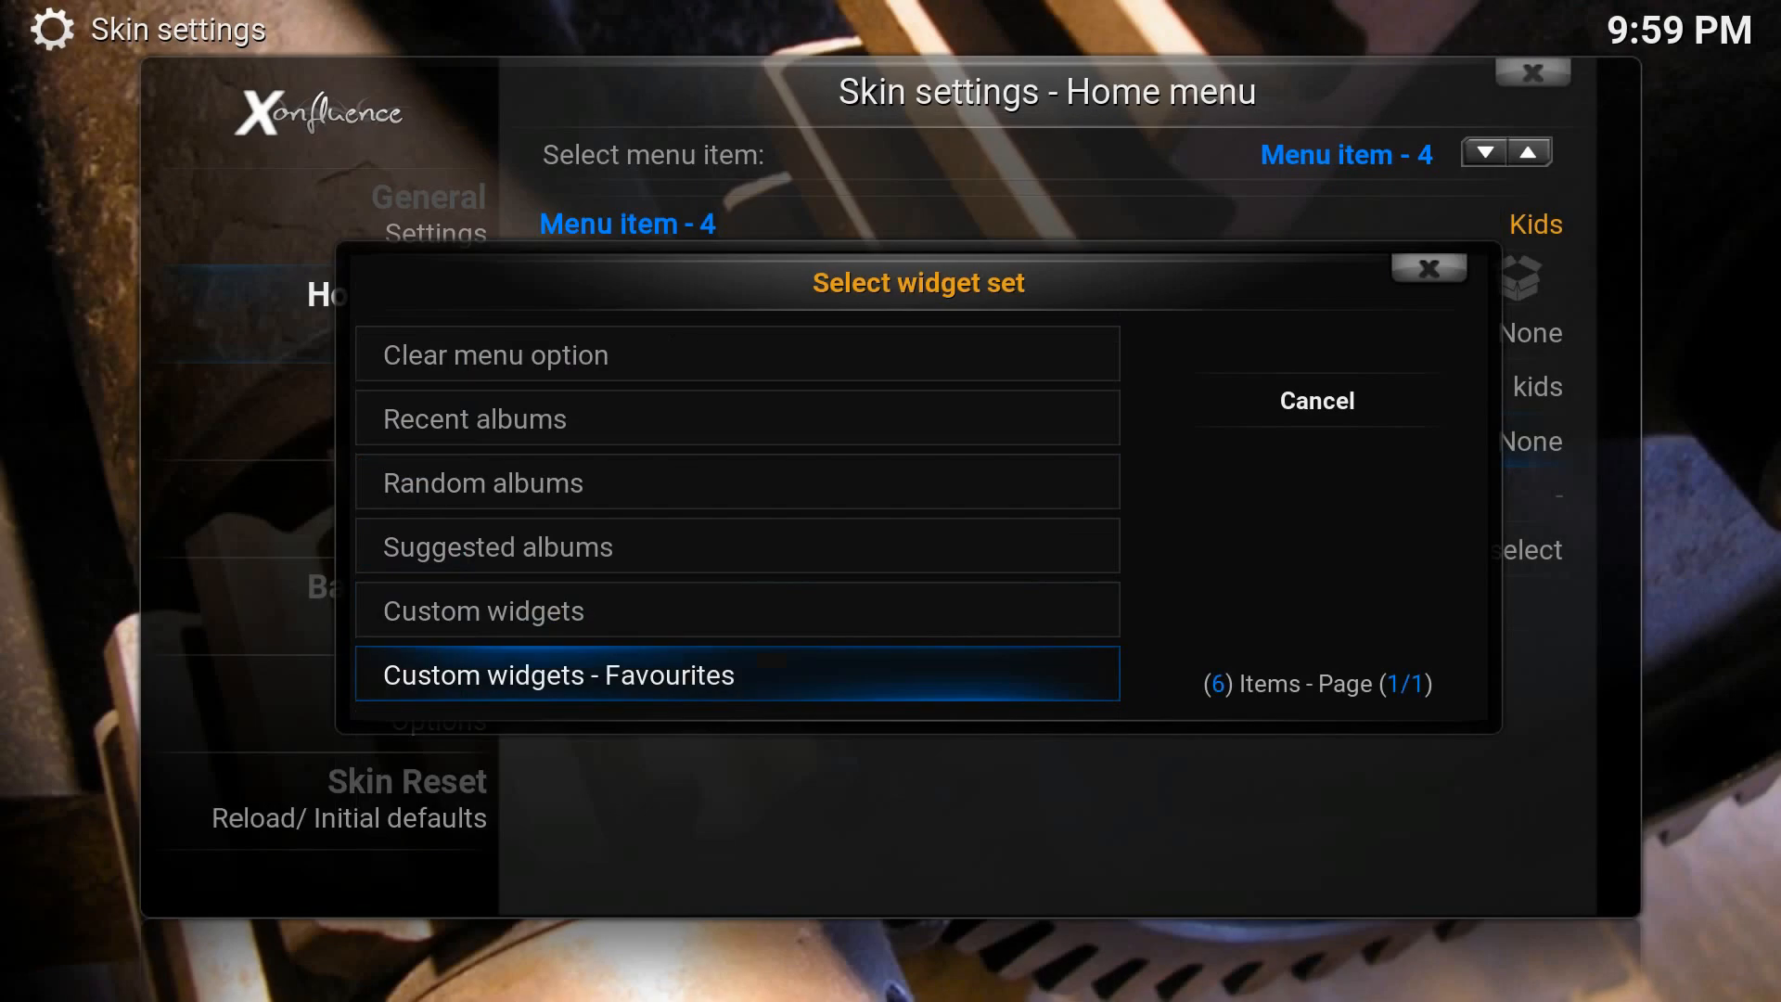
key(Return)
key(Escape)
Browse the movie posters in the Kids home menu item's widget.
key(Left)
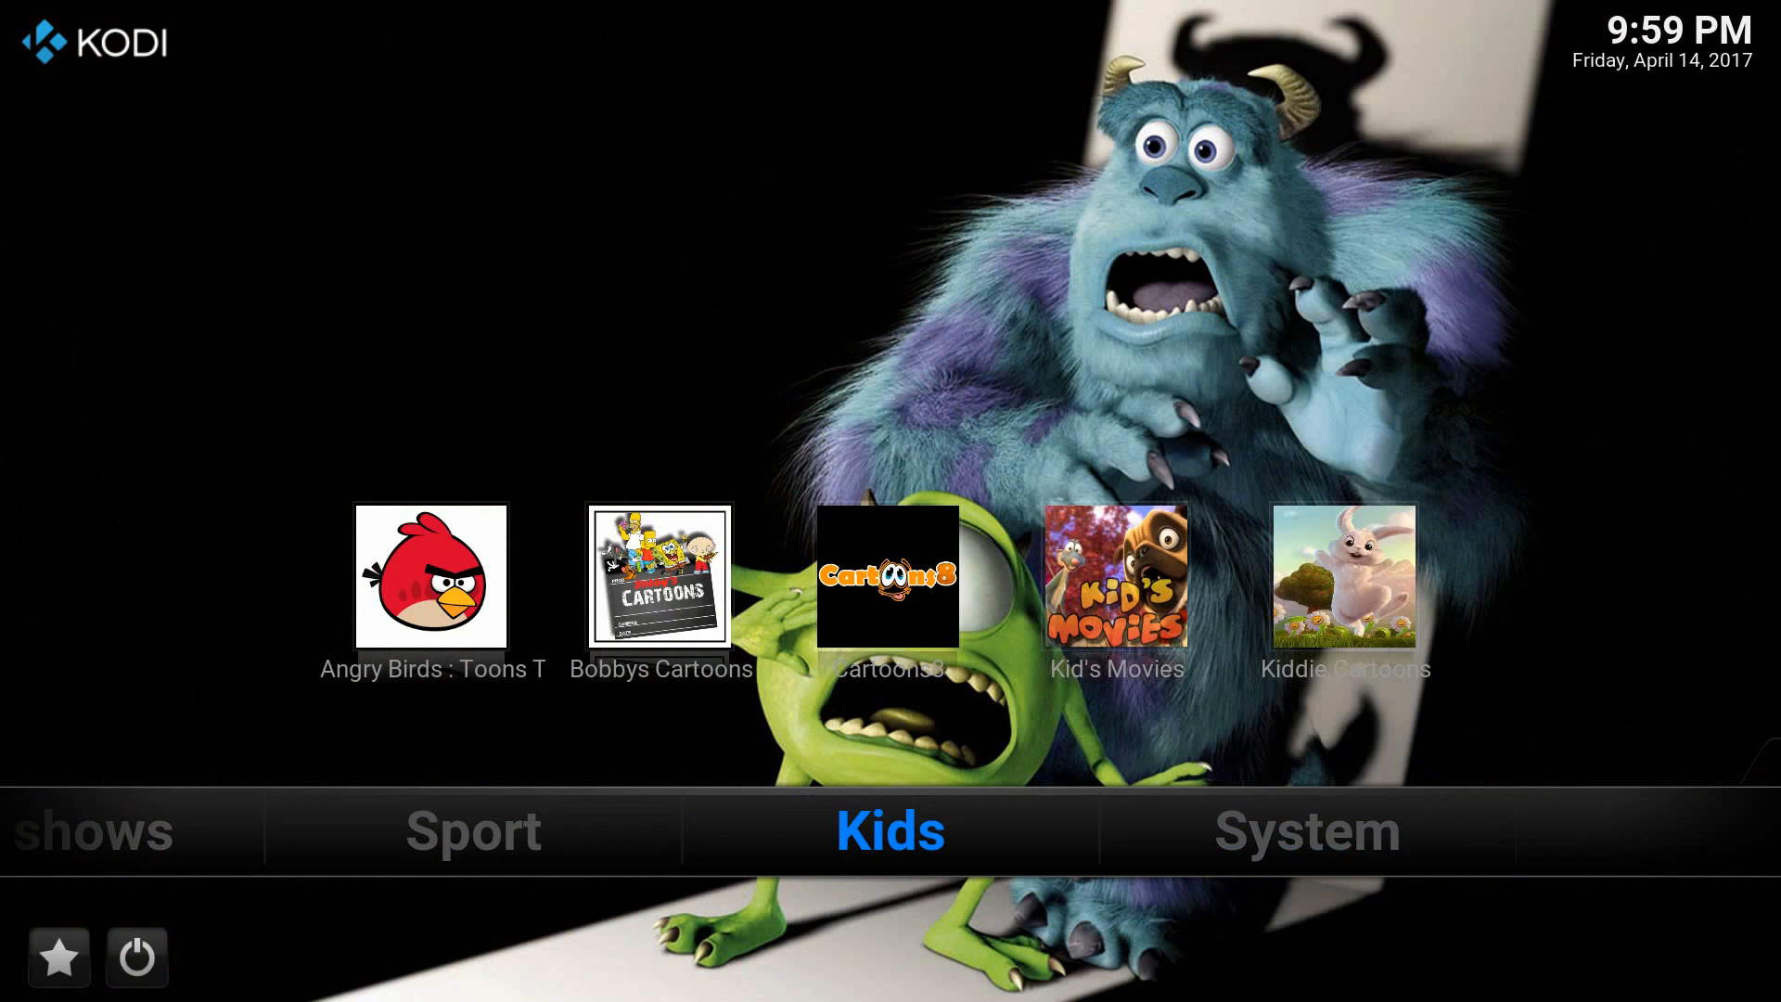
key(Up)
key(Up)
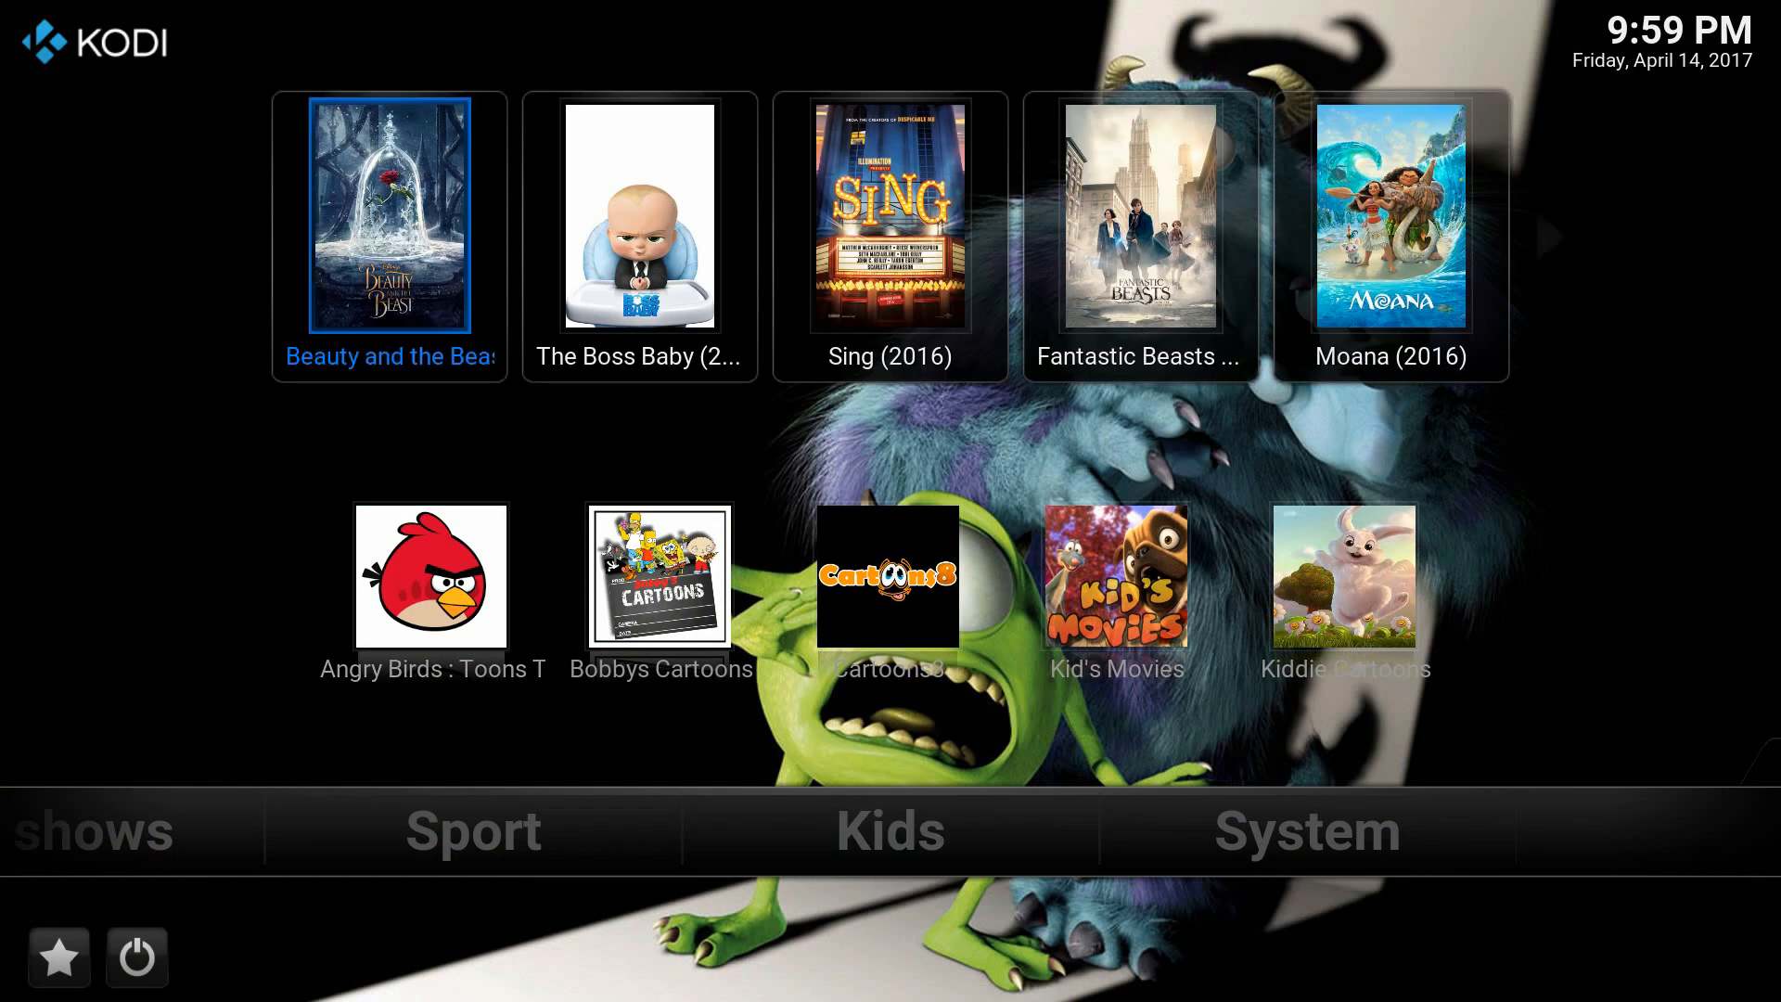
key(Right)
key(Right)
key(Right)
key(Right)
key(Right)
key(Right)
key(Right)
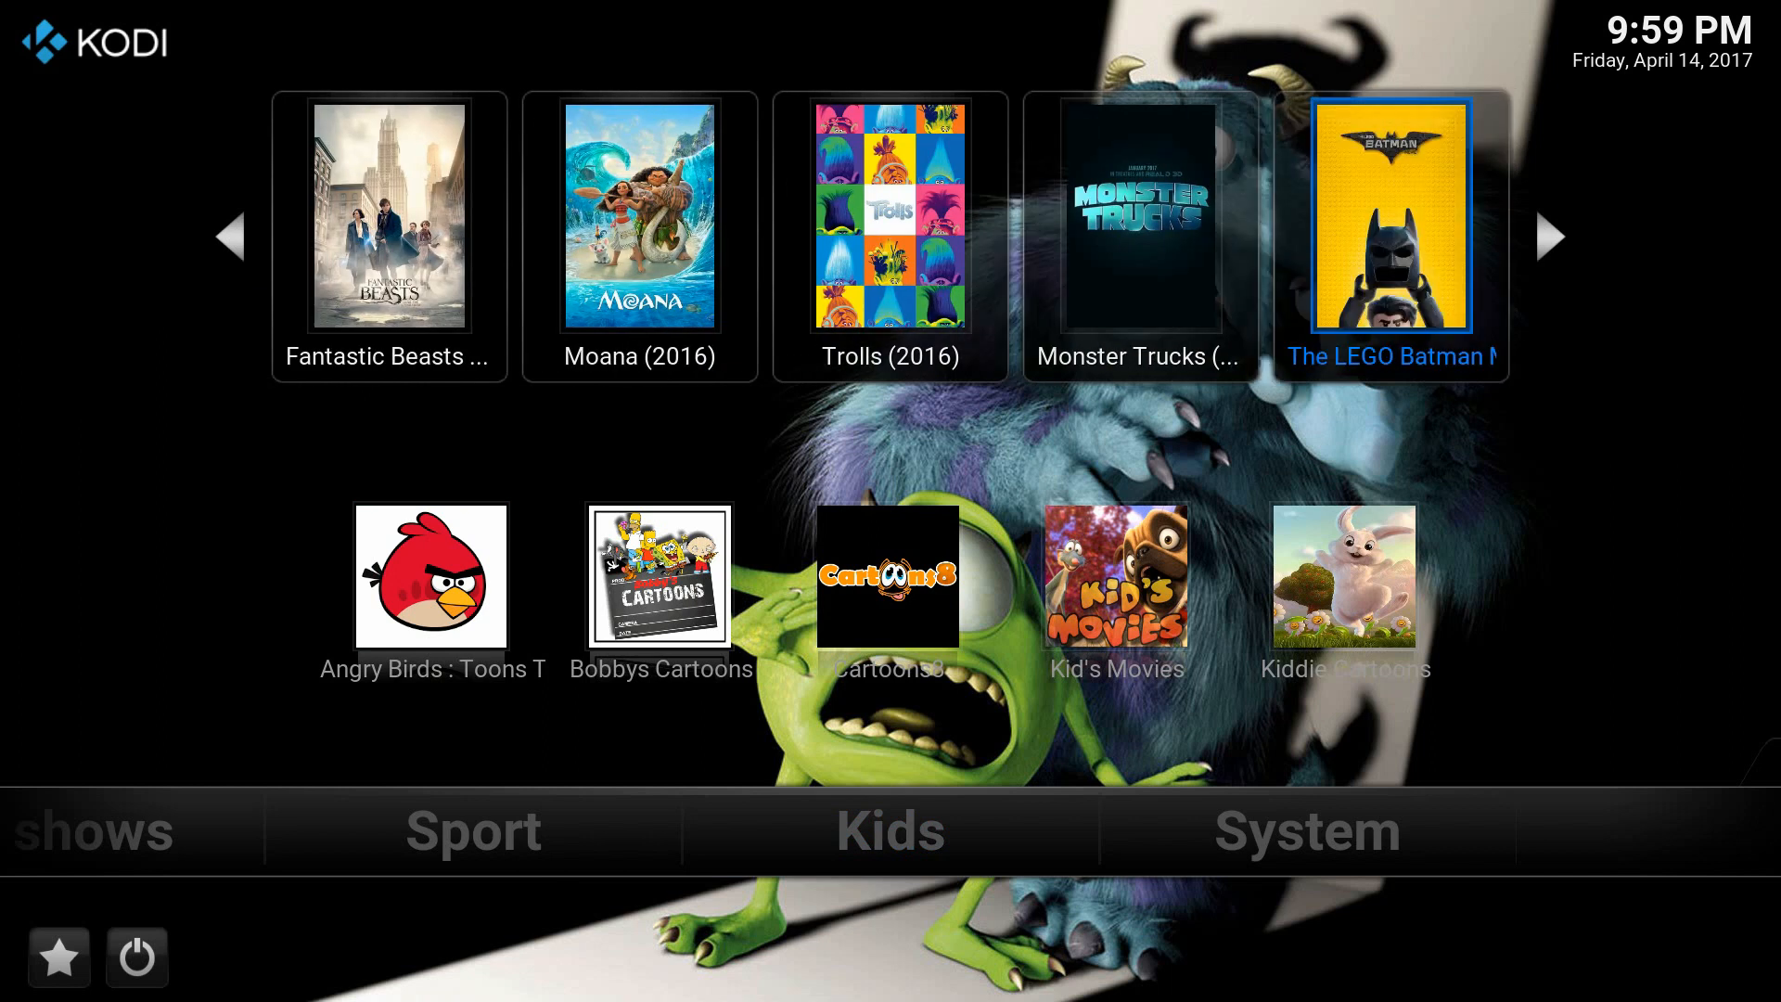
key(Right)
key(Right)
key(Right)
key(Left)
key(Left)
Review the widgets and add-on shortcuts across the Tv shows, Sport and neighbouring home menu items.
key(Down)
key(Down)
key(Left)
key(Left)
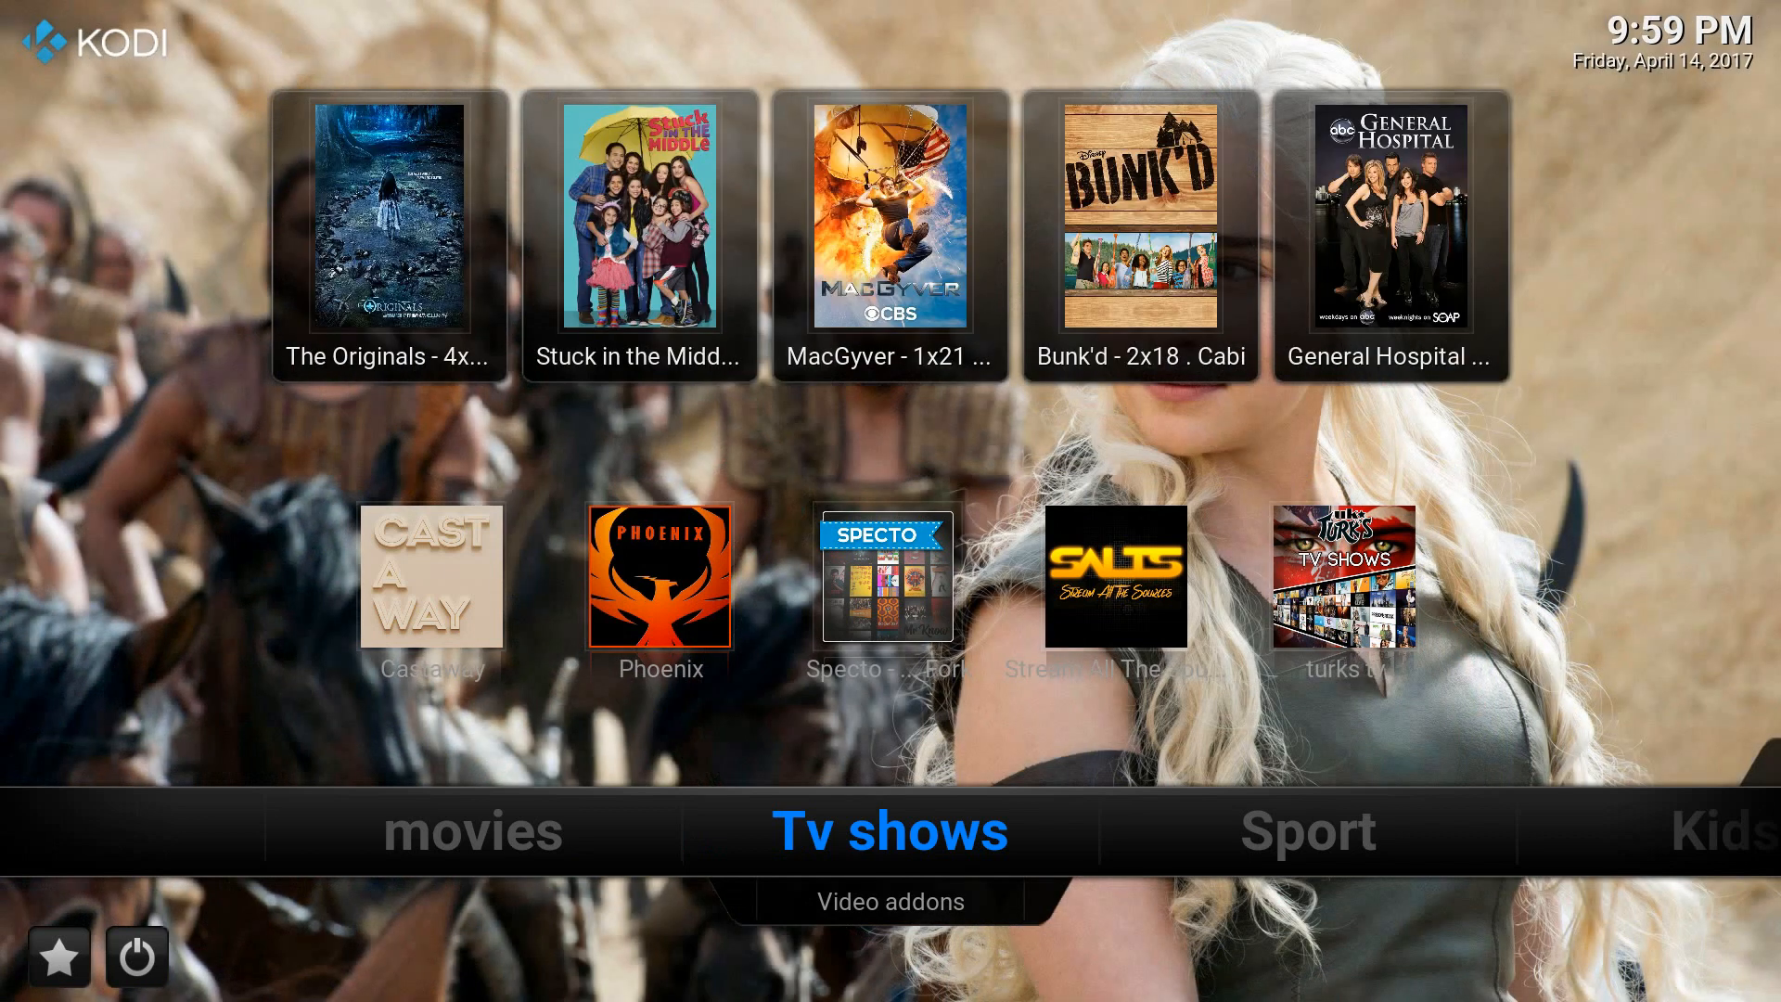
key(Right)
key(Right)
key(Right)
key(Left)
key(Left)
key(Left)
key(Right)
key(Right)
key(Right)
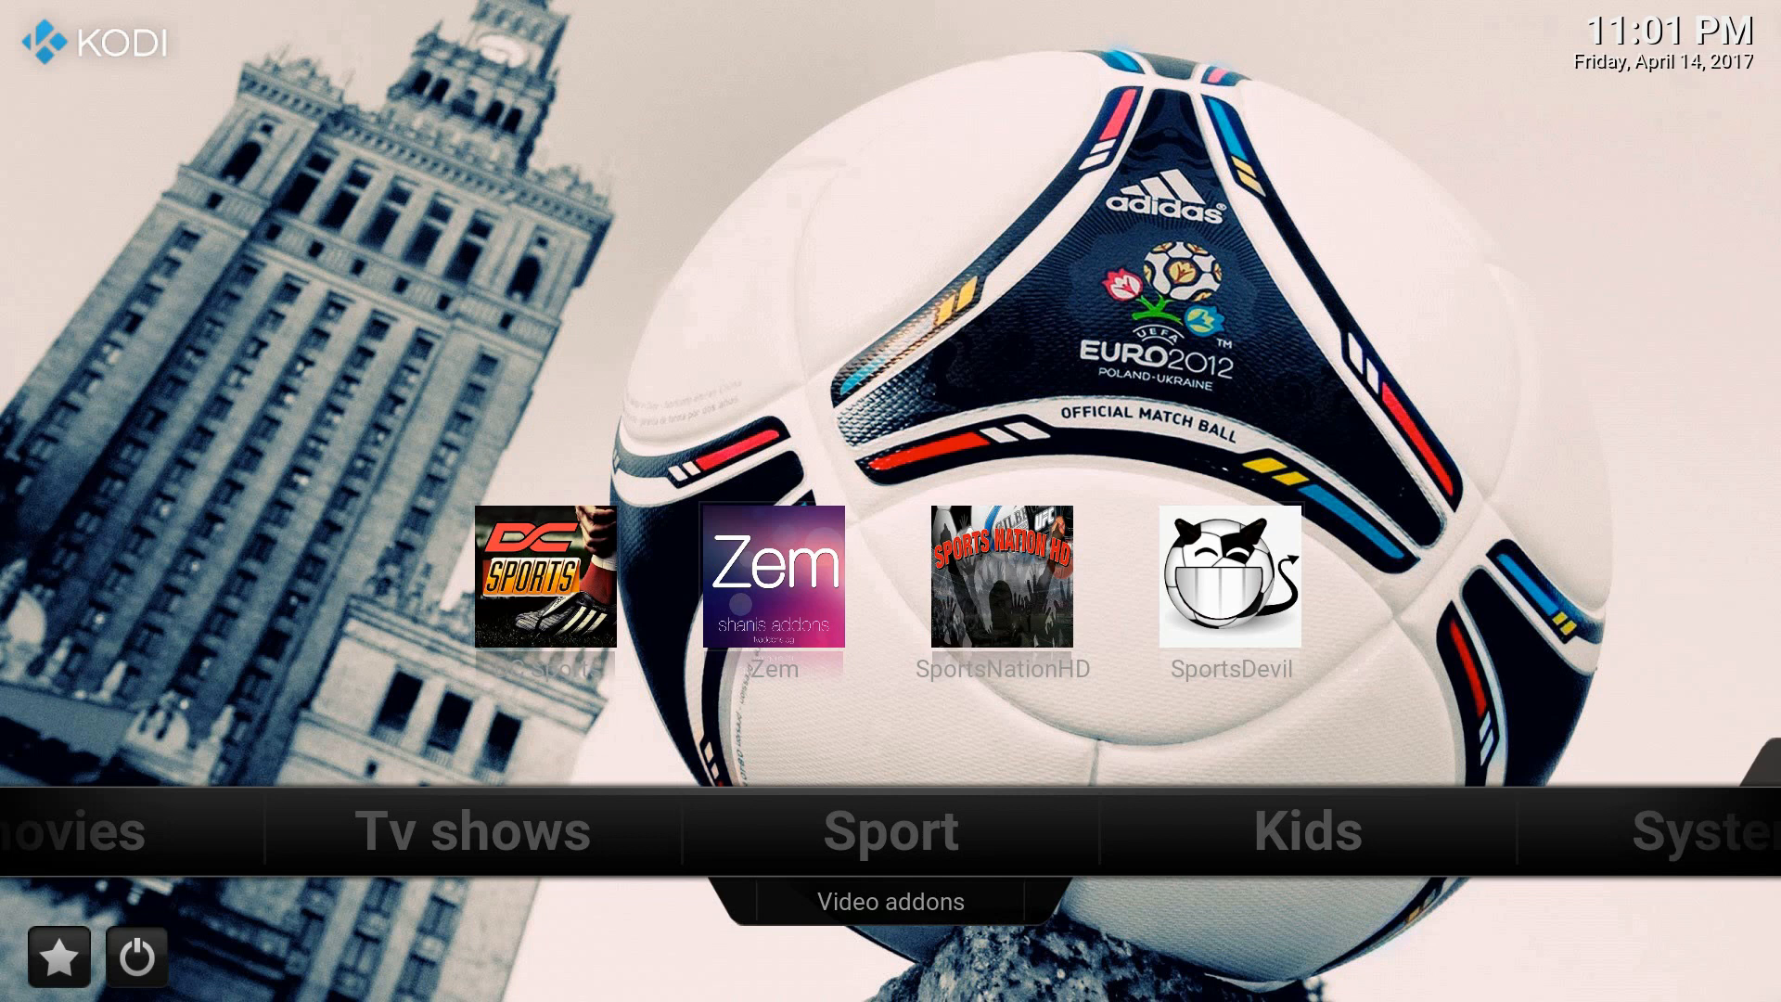
Open the skin settings from the System home menu item.
key(Right)
key(Right)
key(Right)
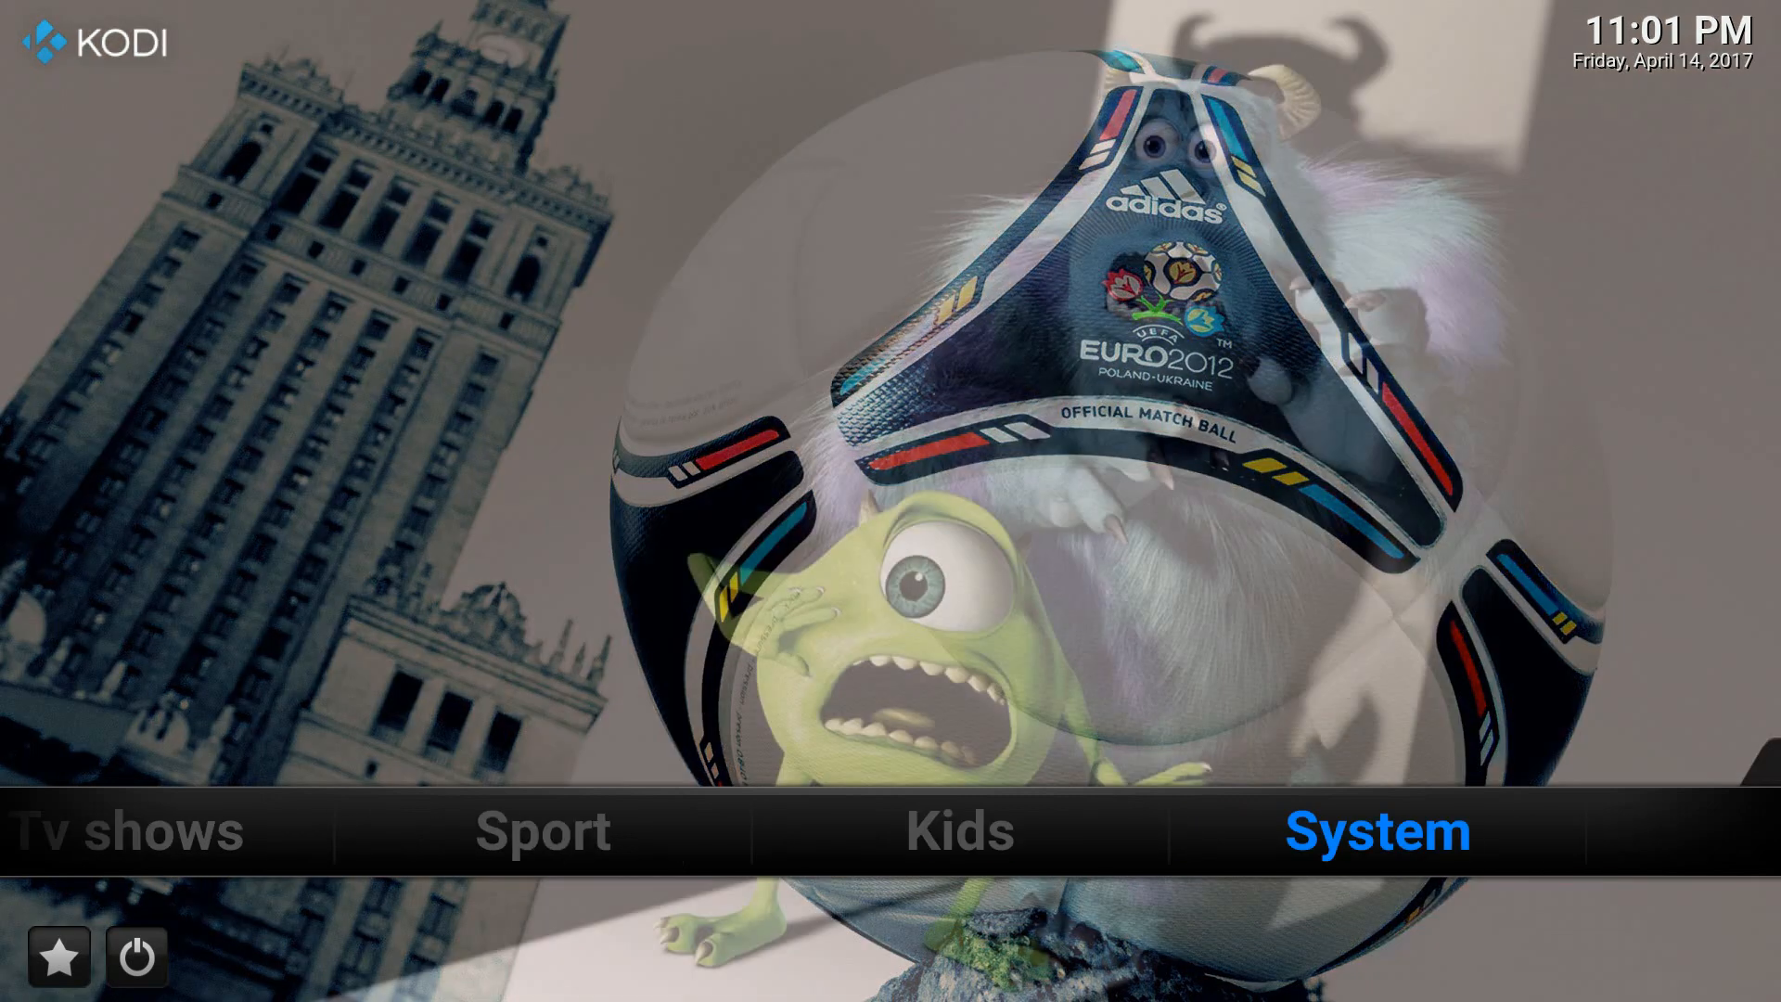
key(Down)
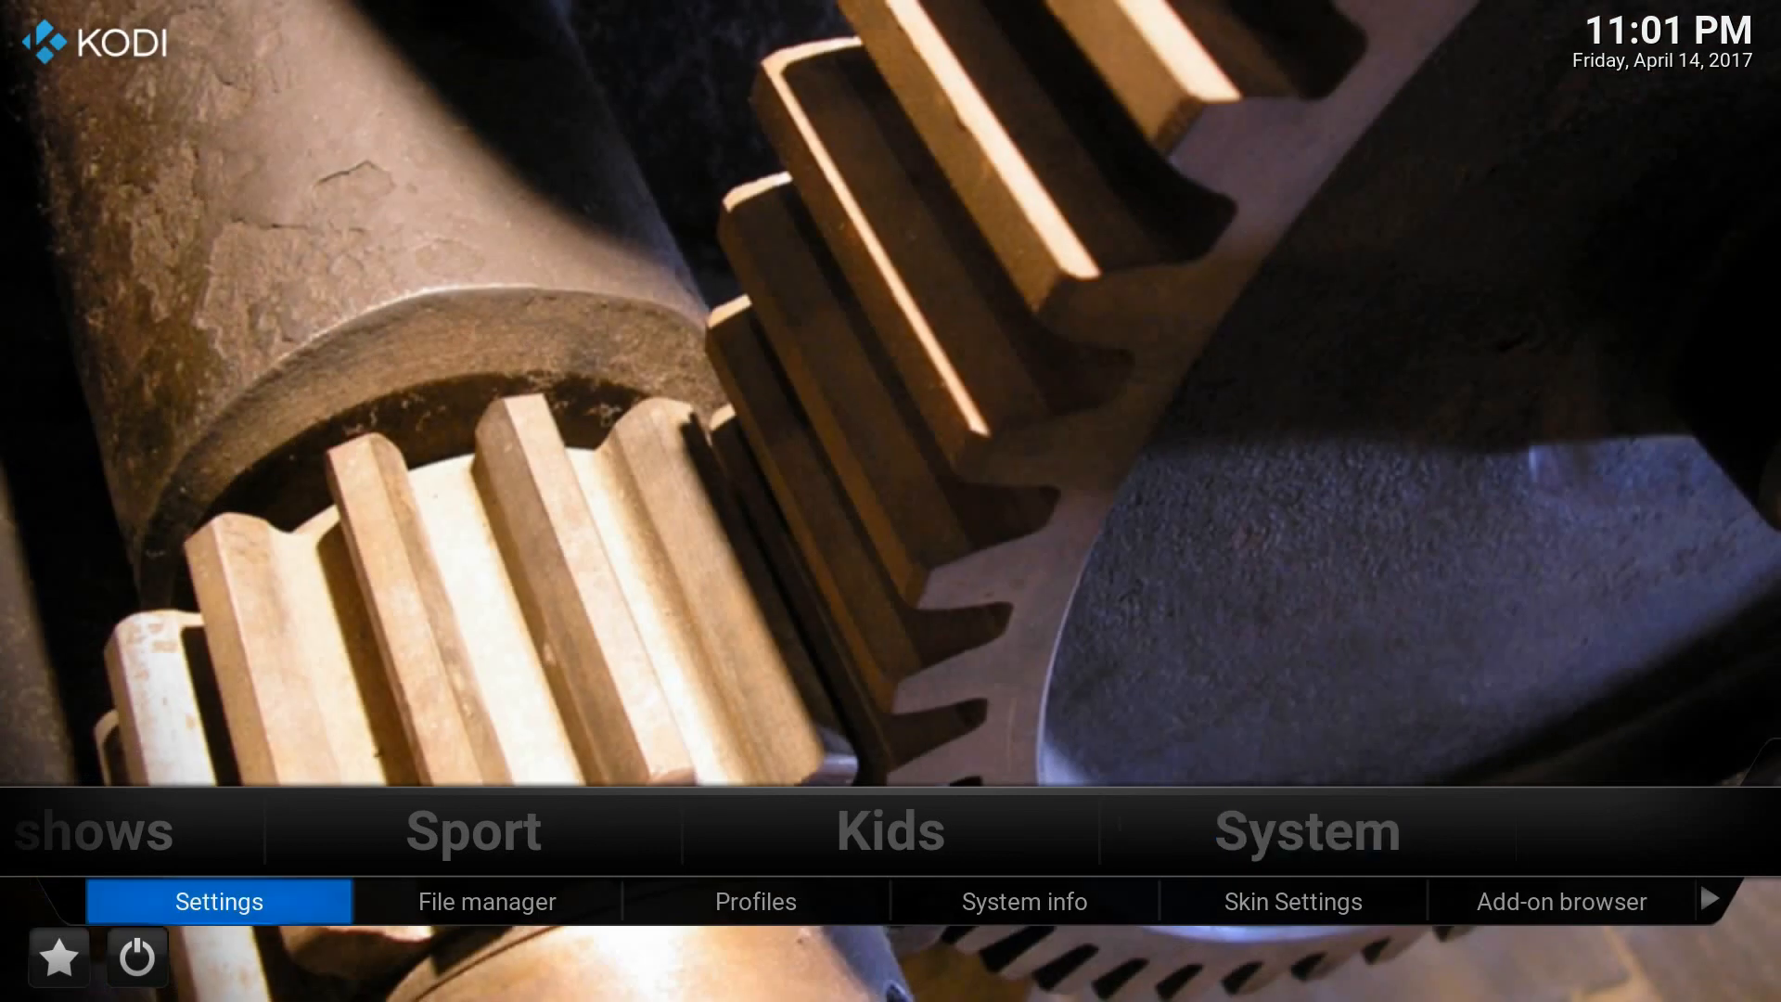
key(Right)
key(Right)
key(Right)
key(Right)
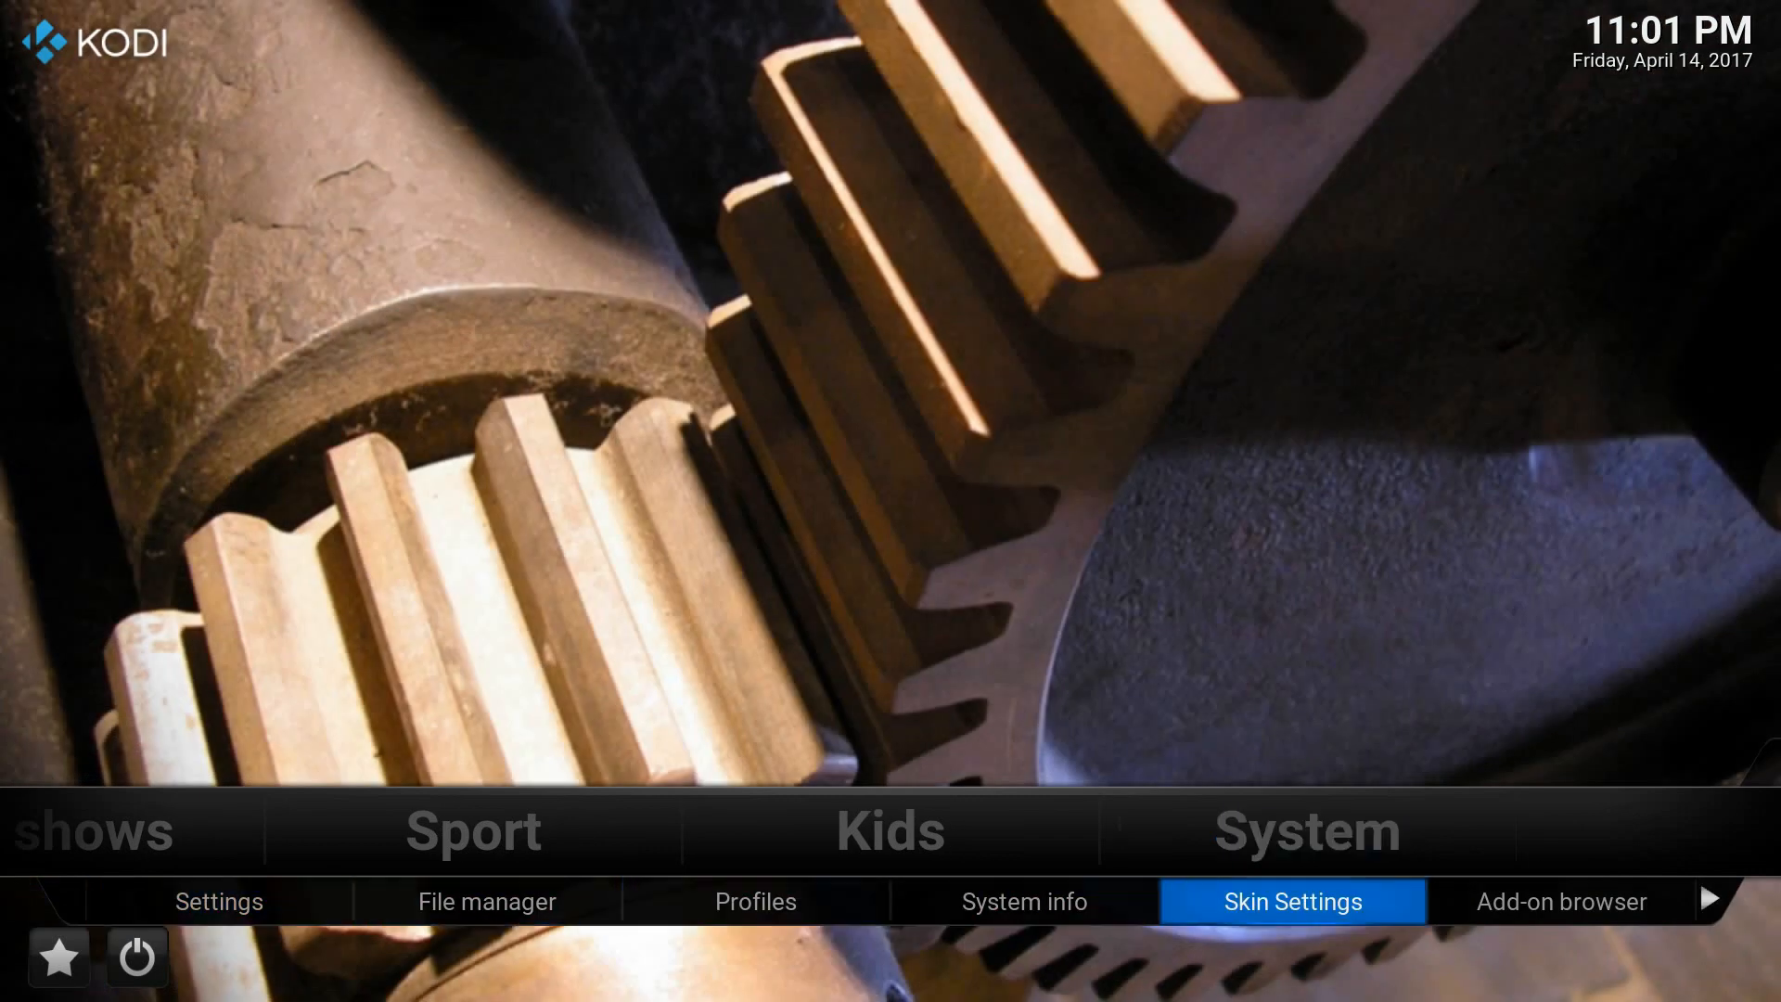
key(Return)
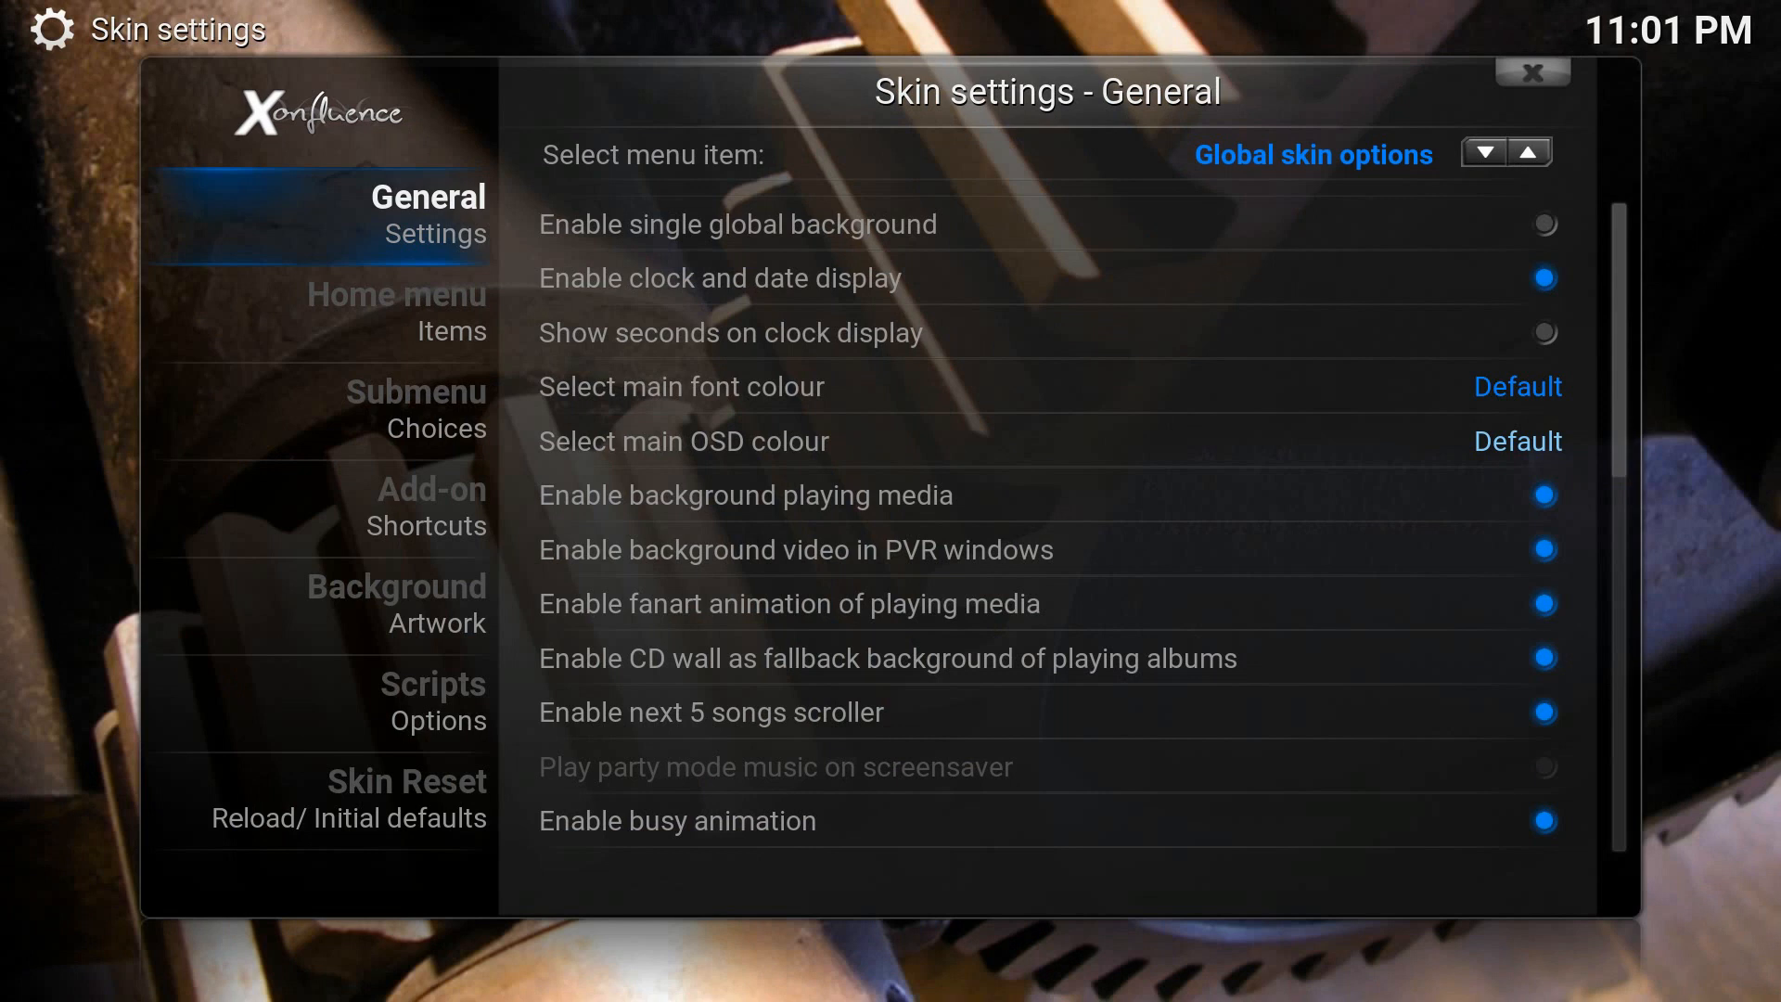
Disable the Kodi intro movie in the Startup window section of the Scripts options, and return to the home screen.
key(Down)
key(Down)
key(Down)
key(Down)
key(Down)
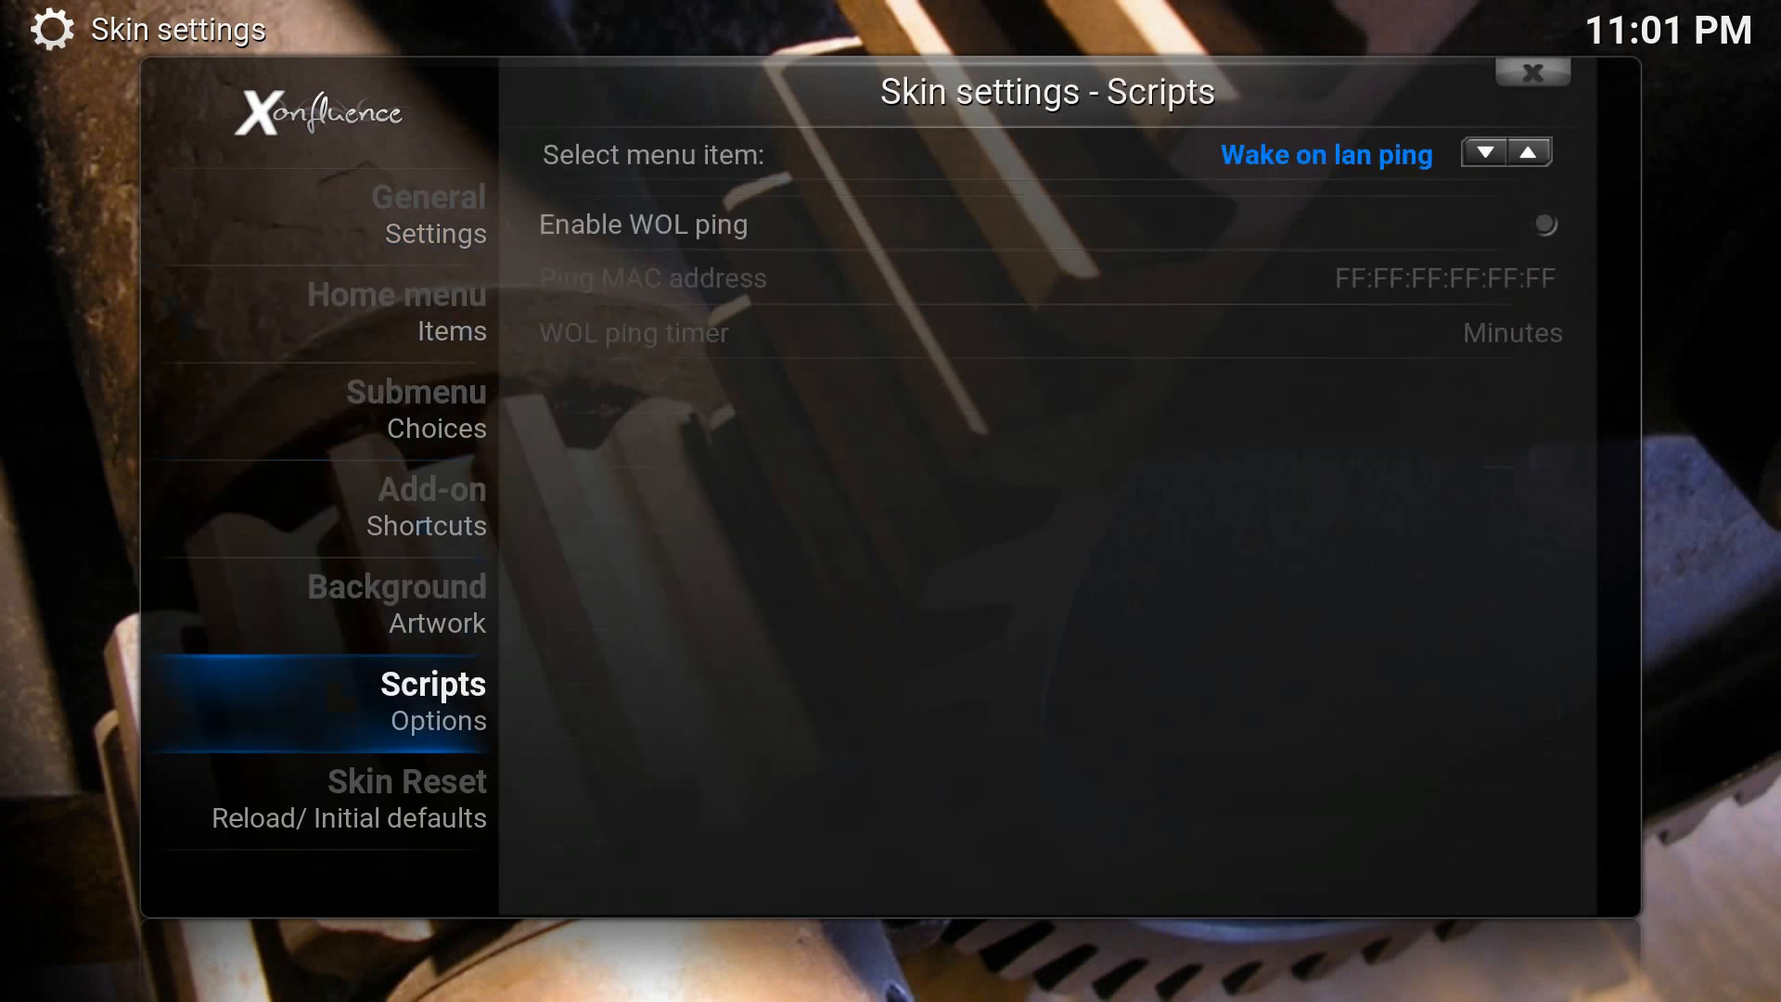
key(Right)
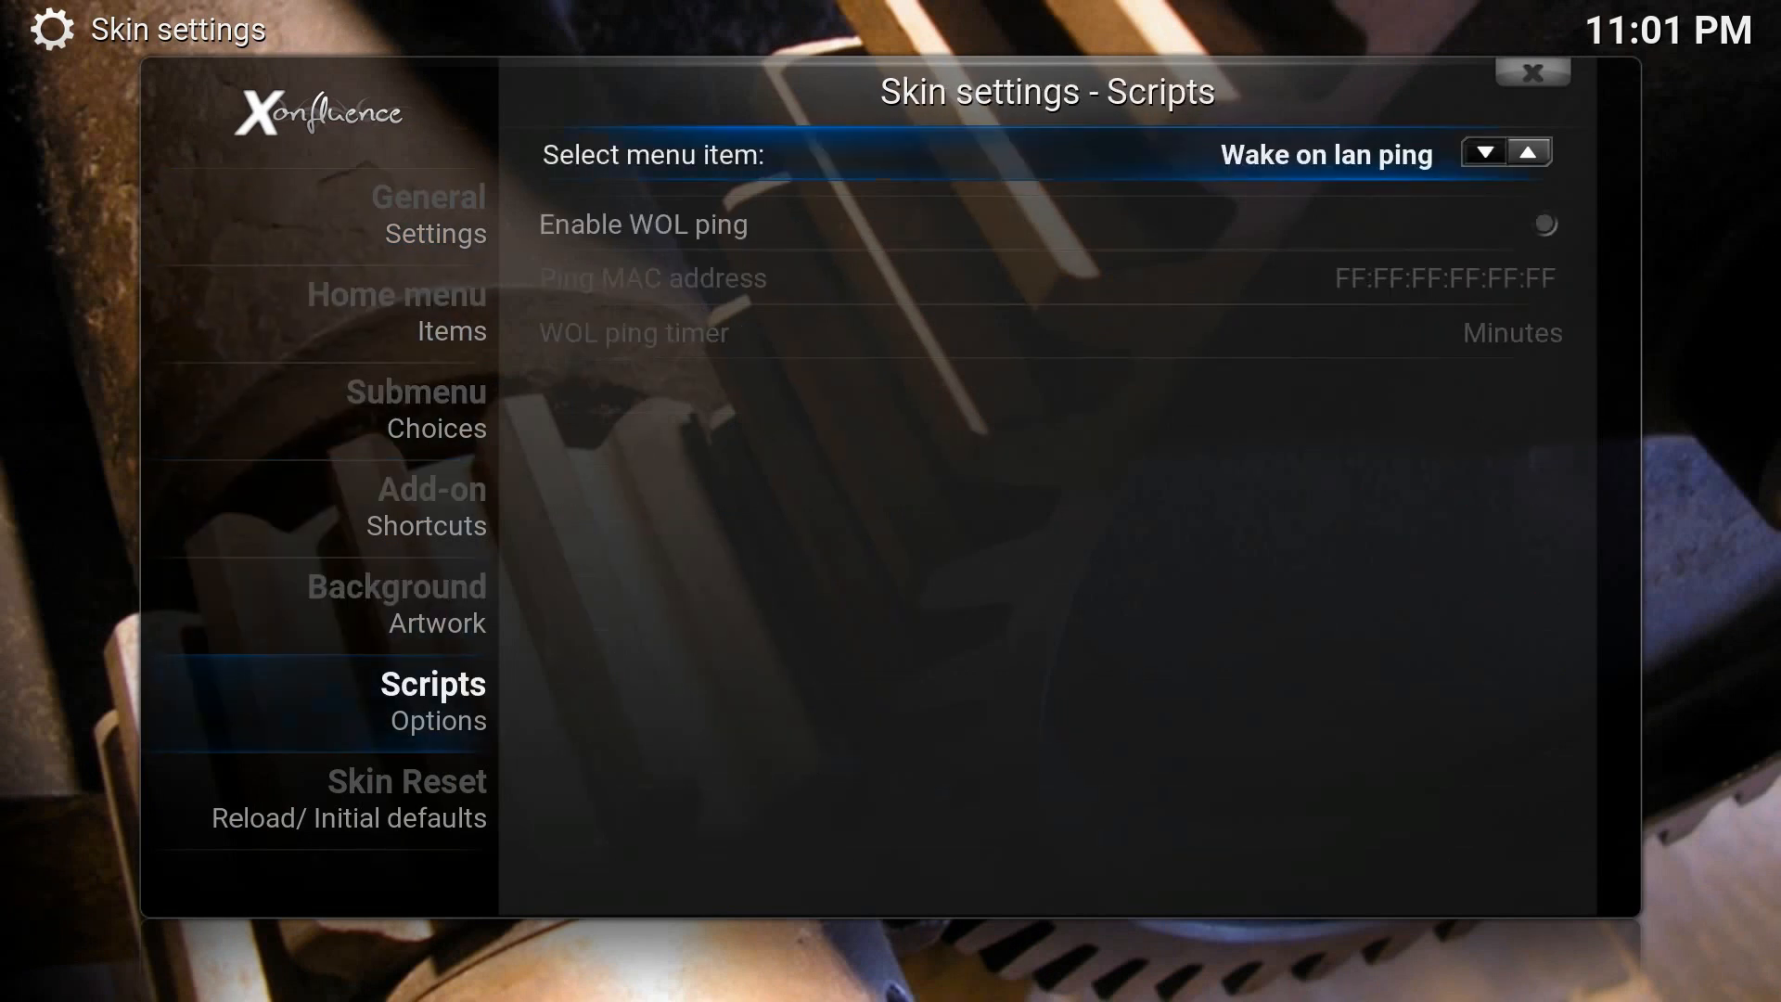
key(Right)
key(Right)
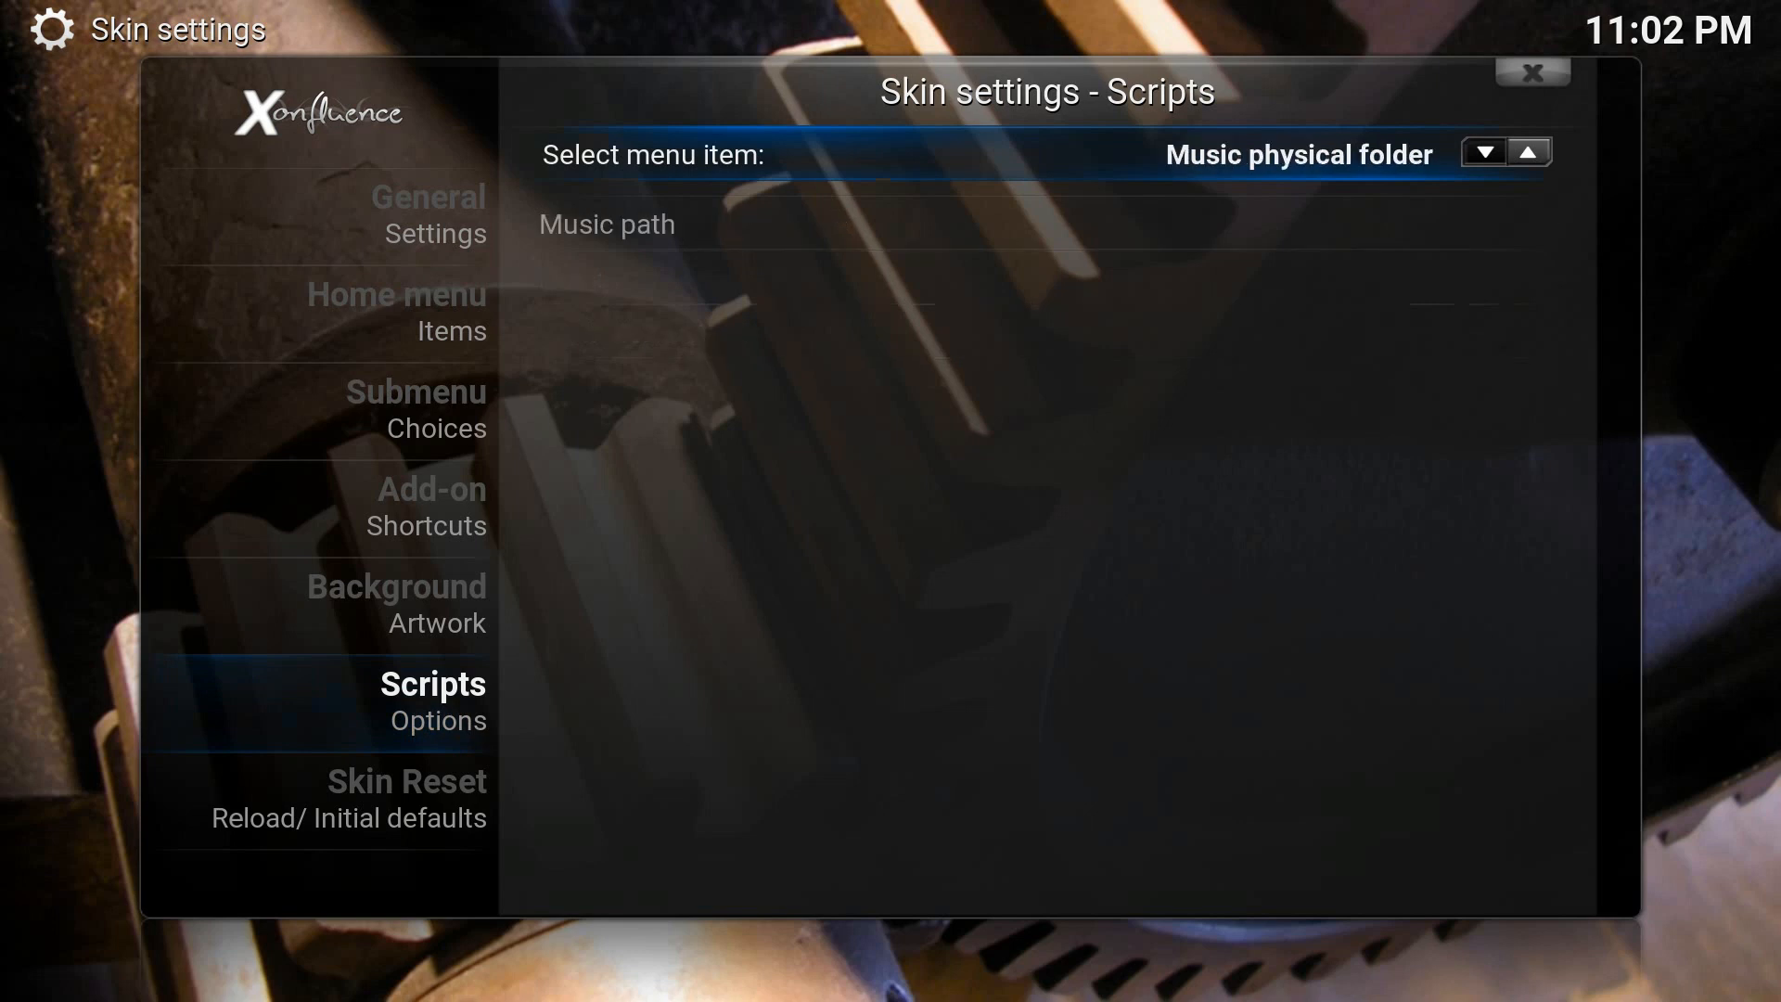
key(Right)
key(Right)
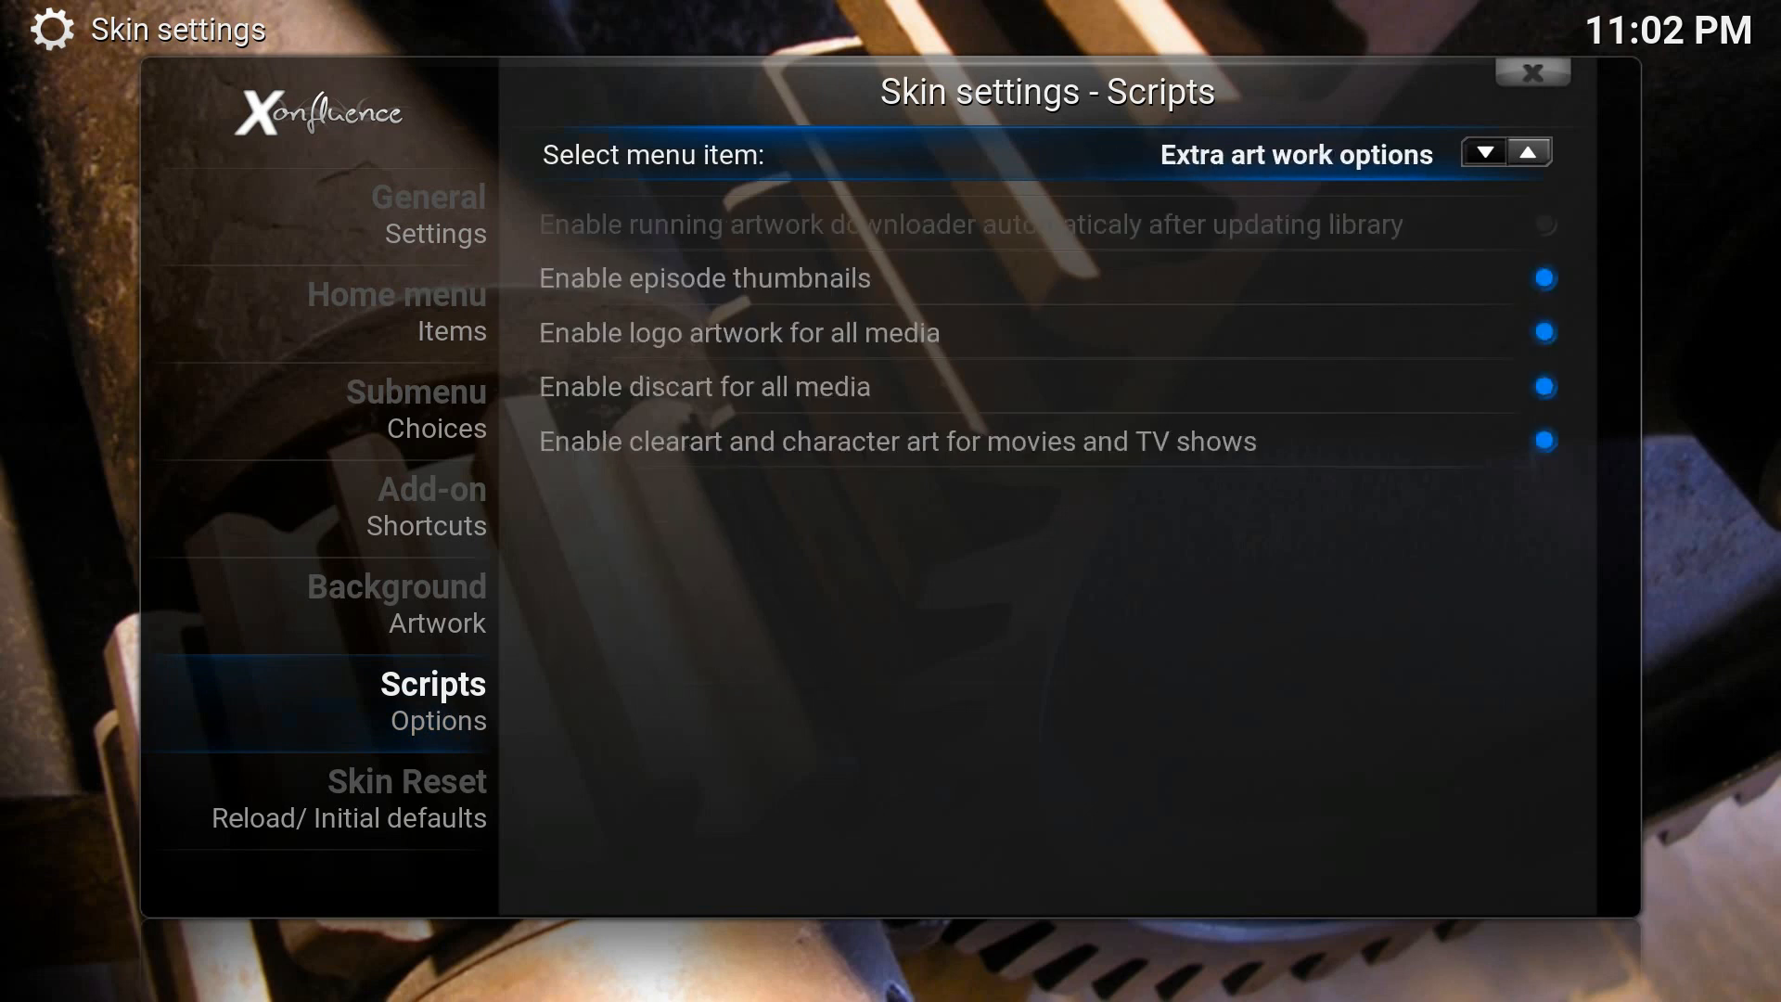
key(Right)
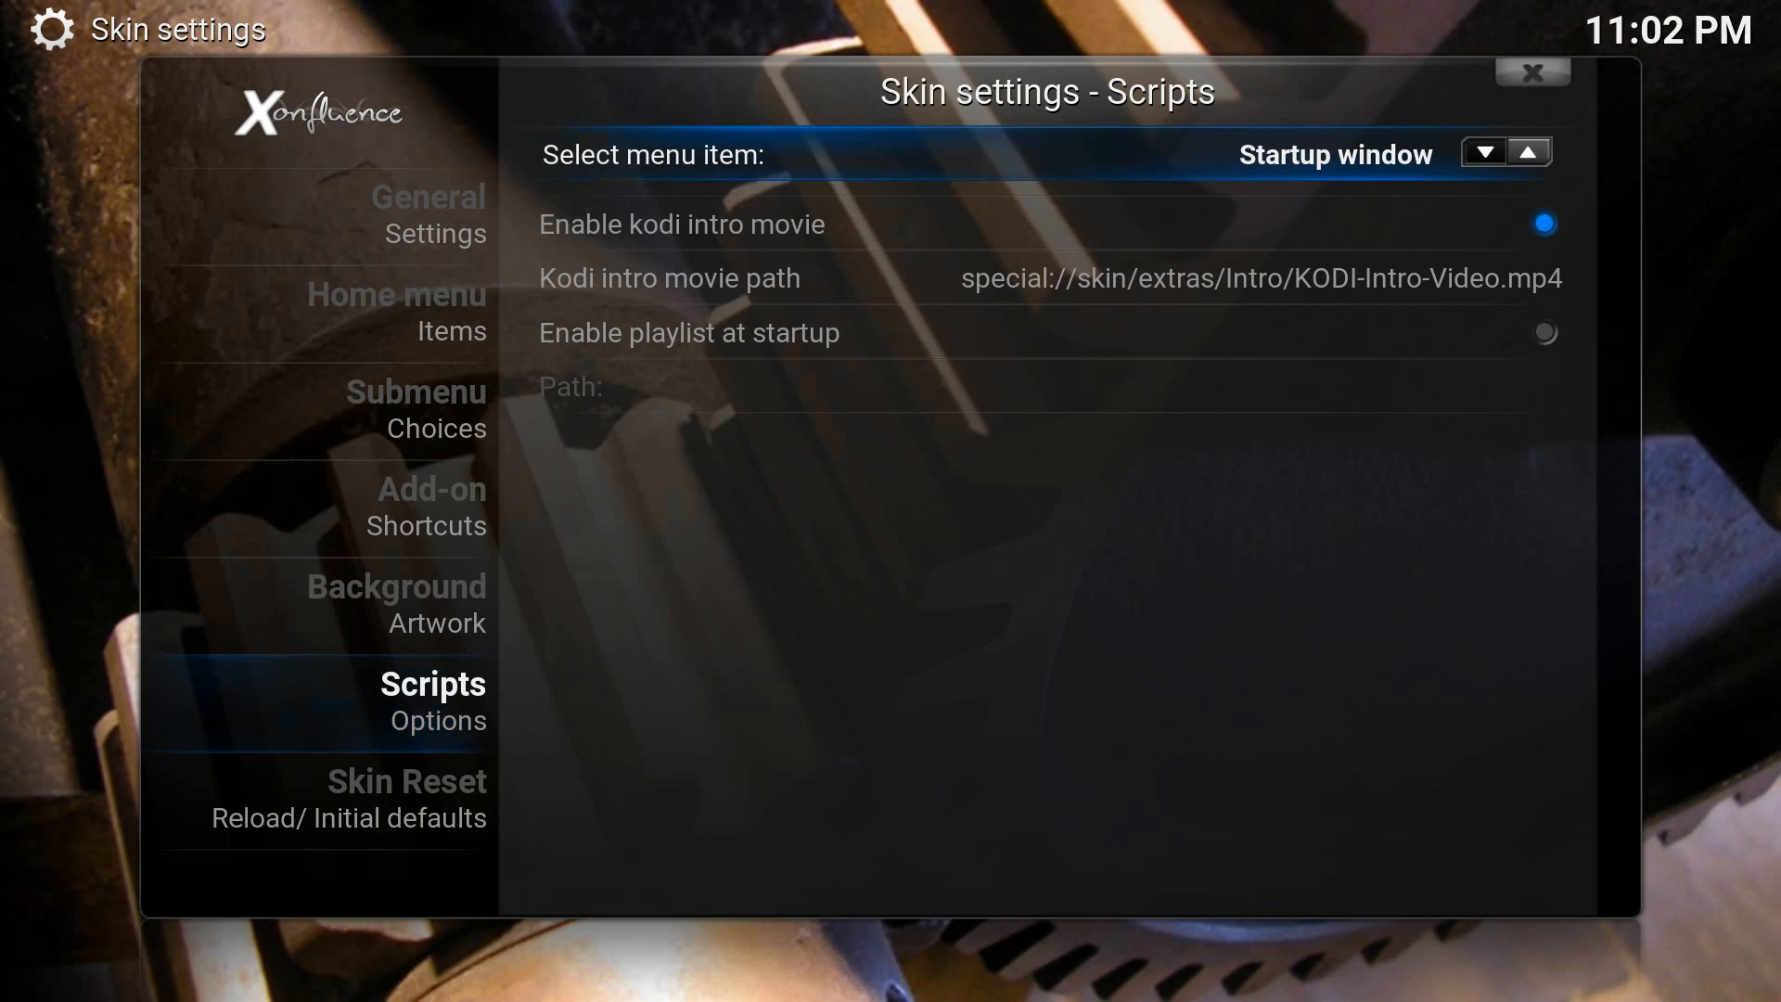
key(Down)
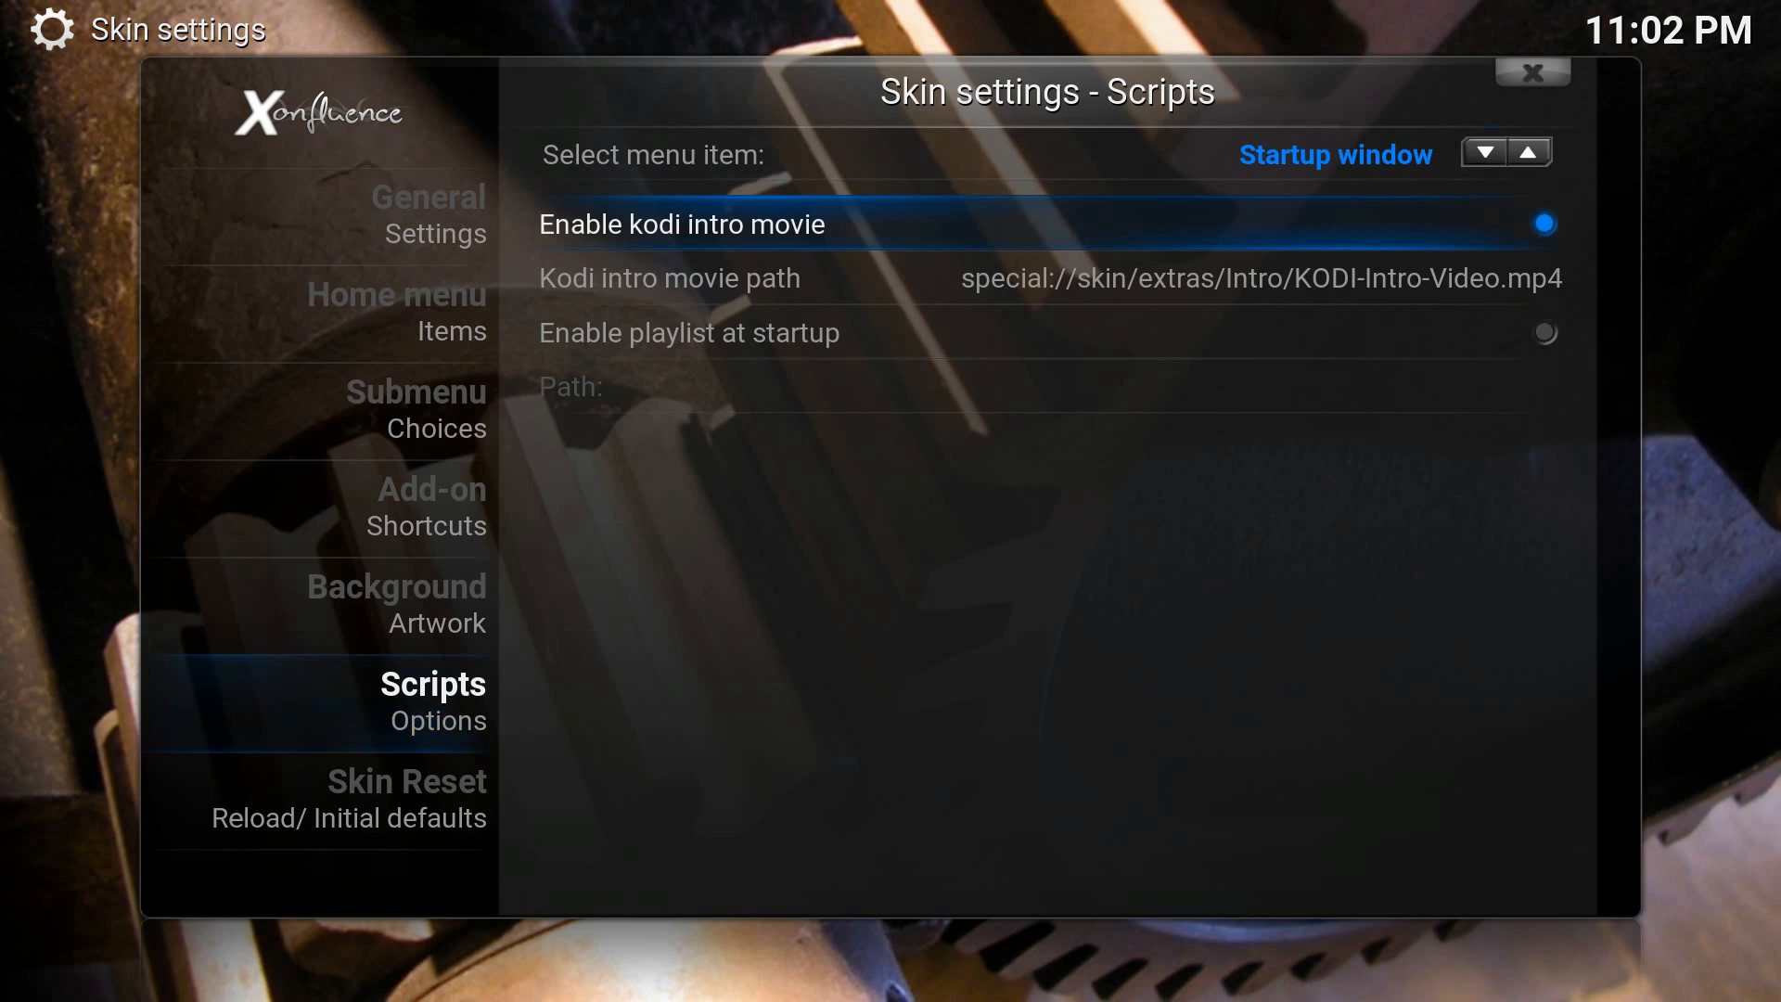
key(Return)
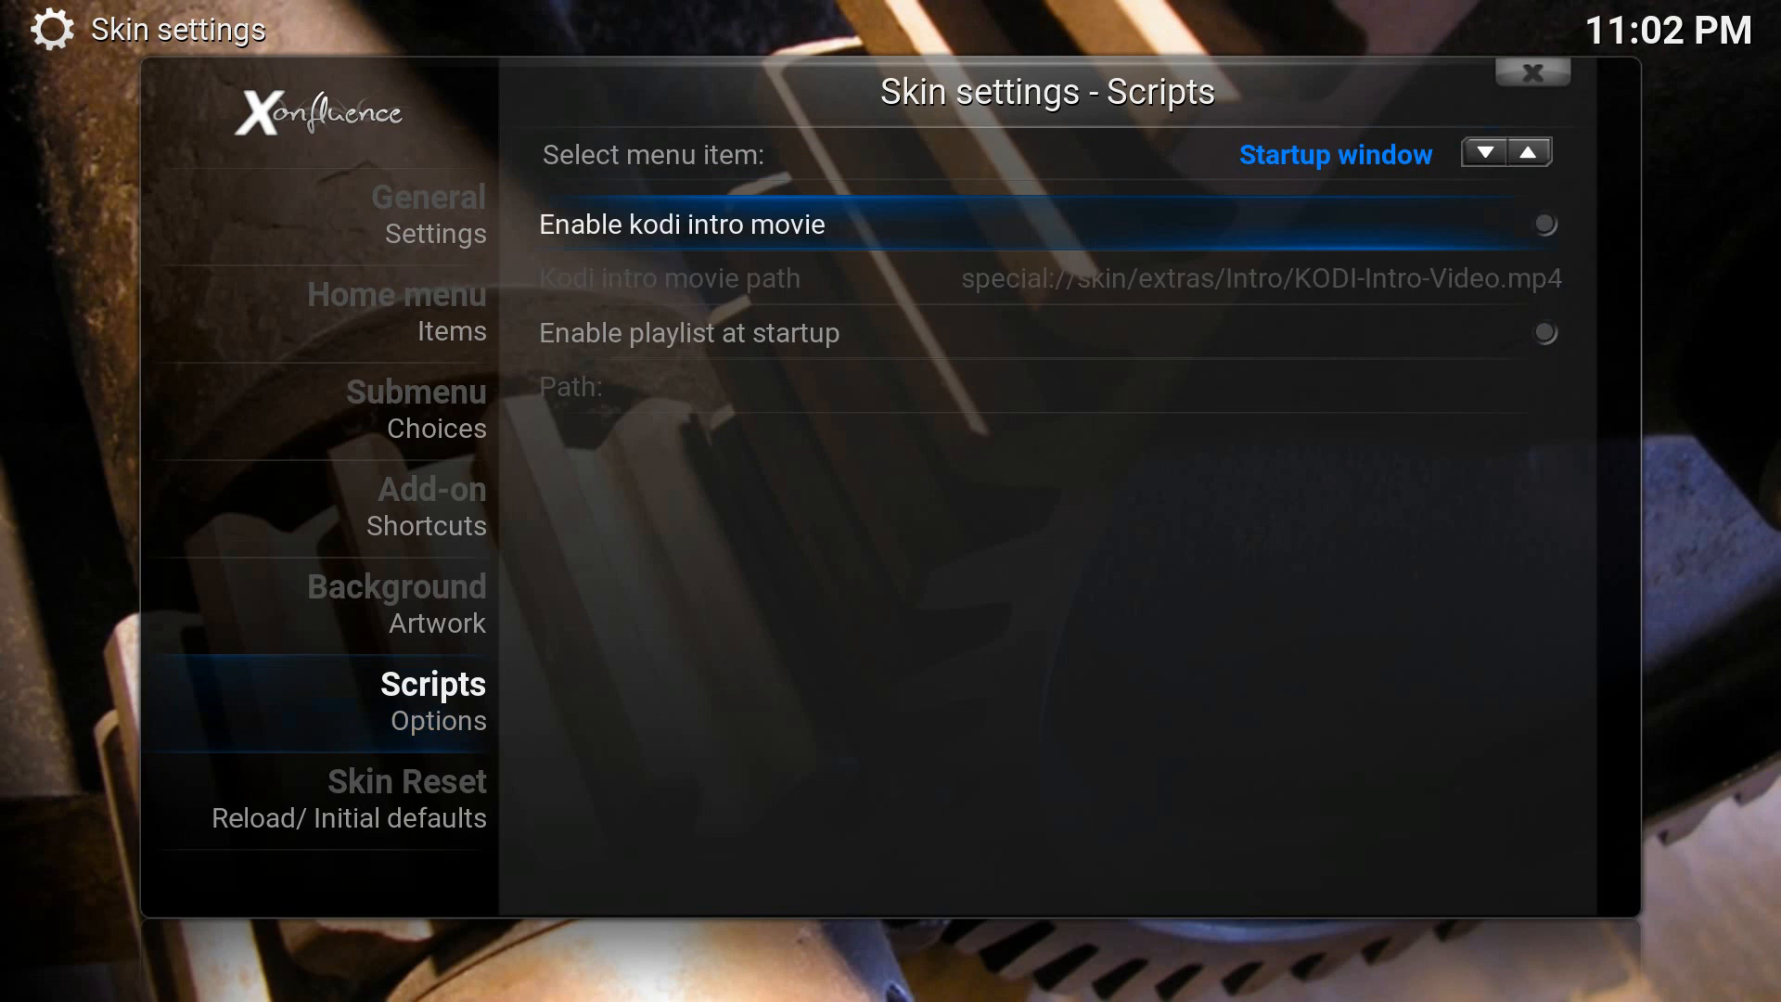
key(Escape)
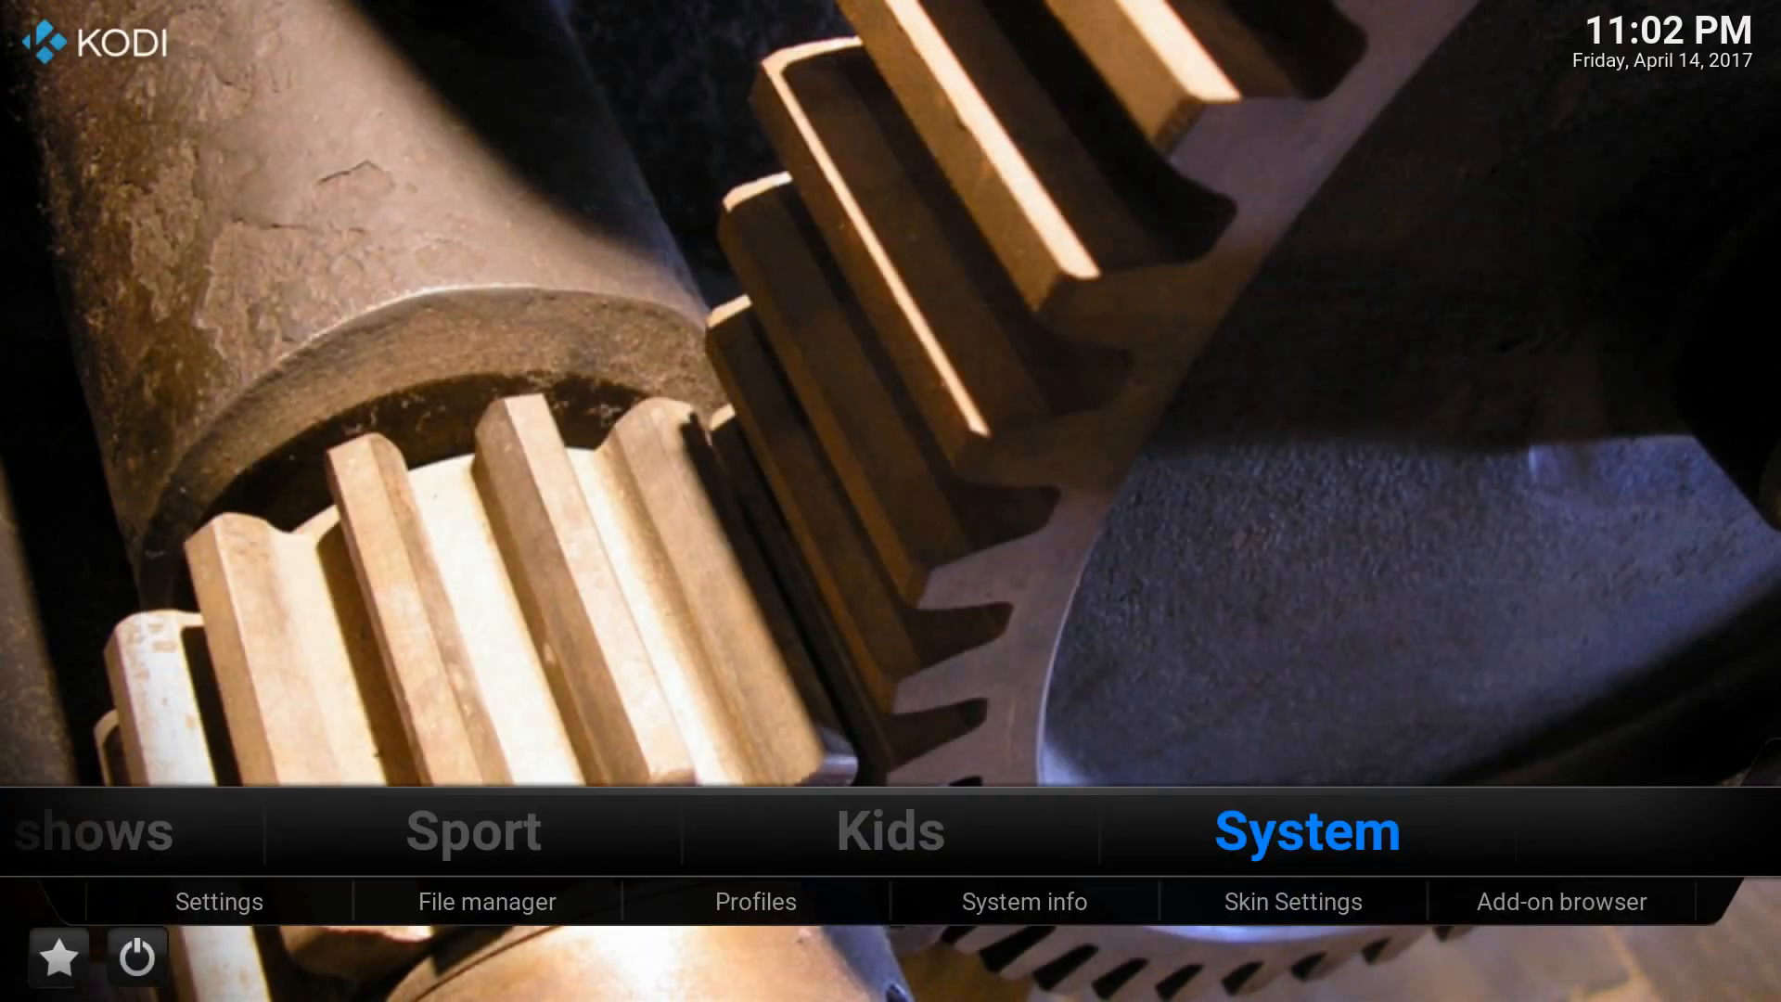
Exit Kodi through the power options and relaunch it from the kodivideo desktop shortcut.
key(Down)
key(Left)
key(Left)
key(Down)
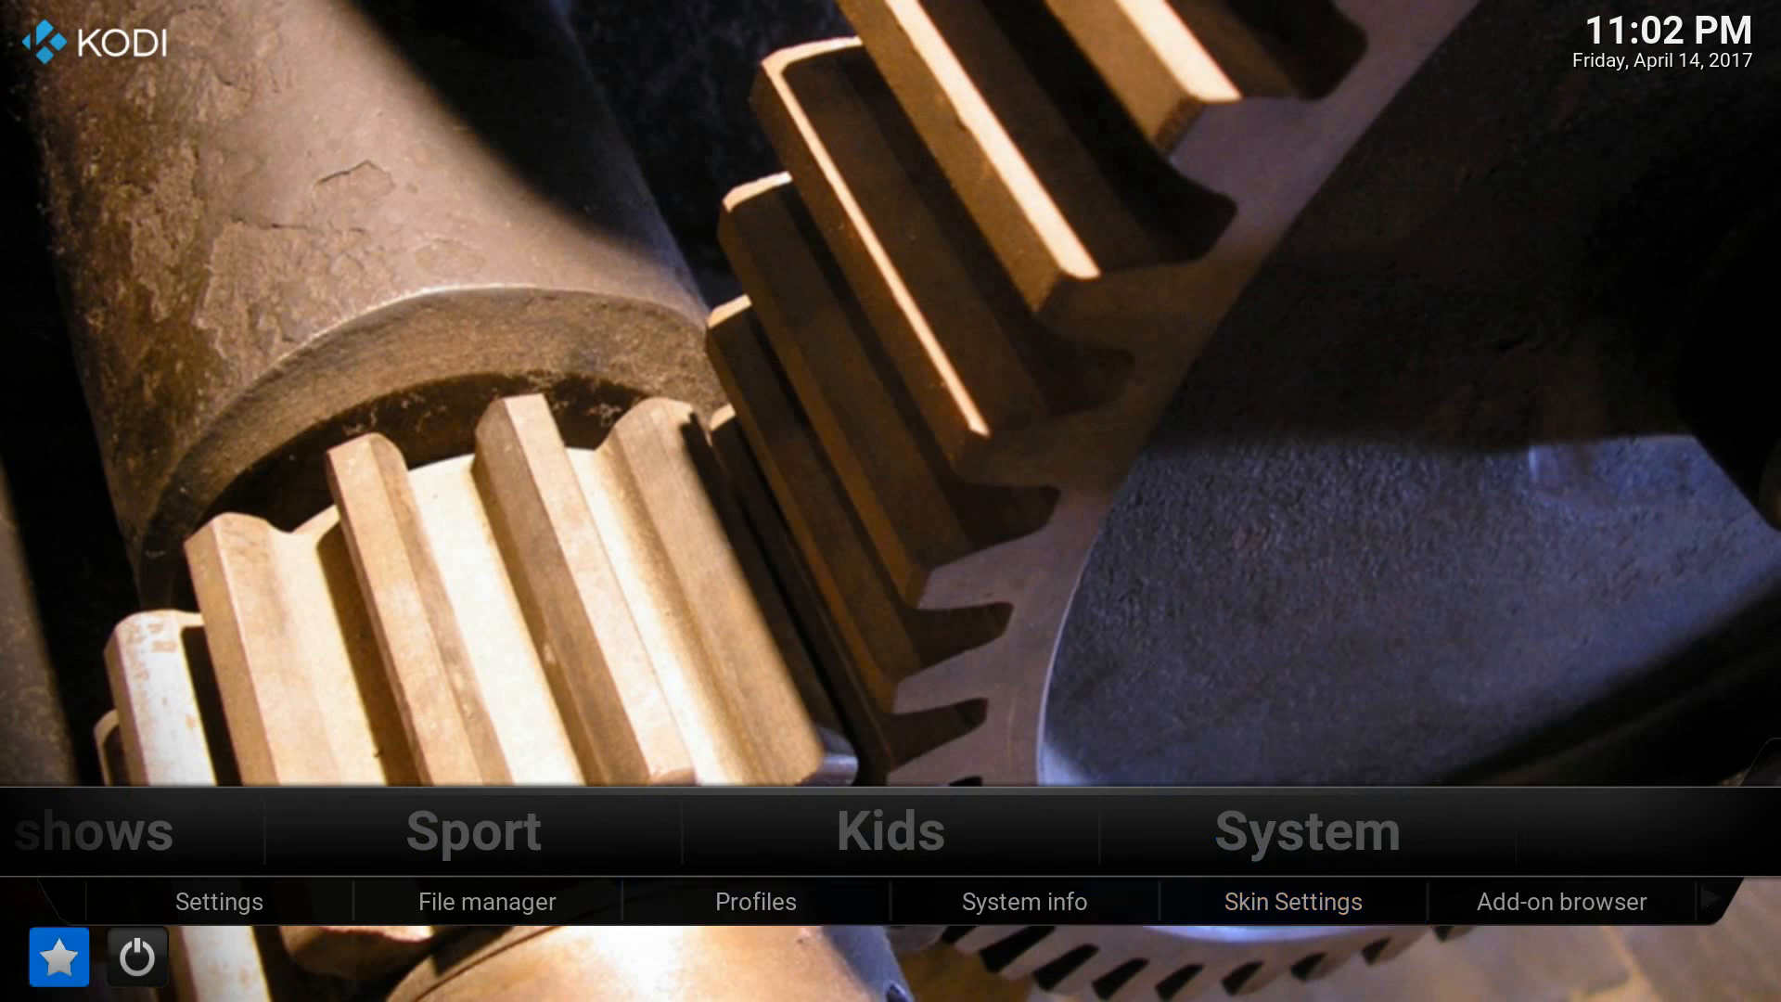
key(Right)
key(Return)
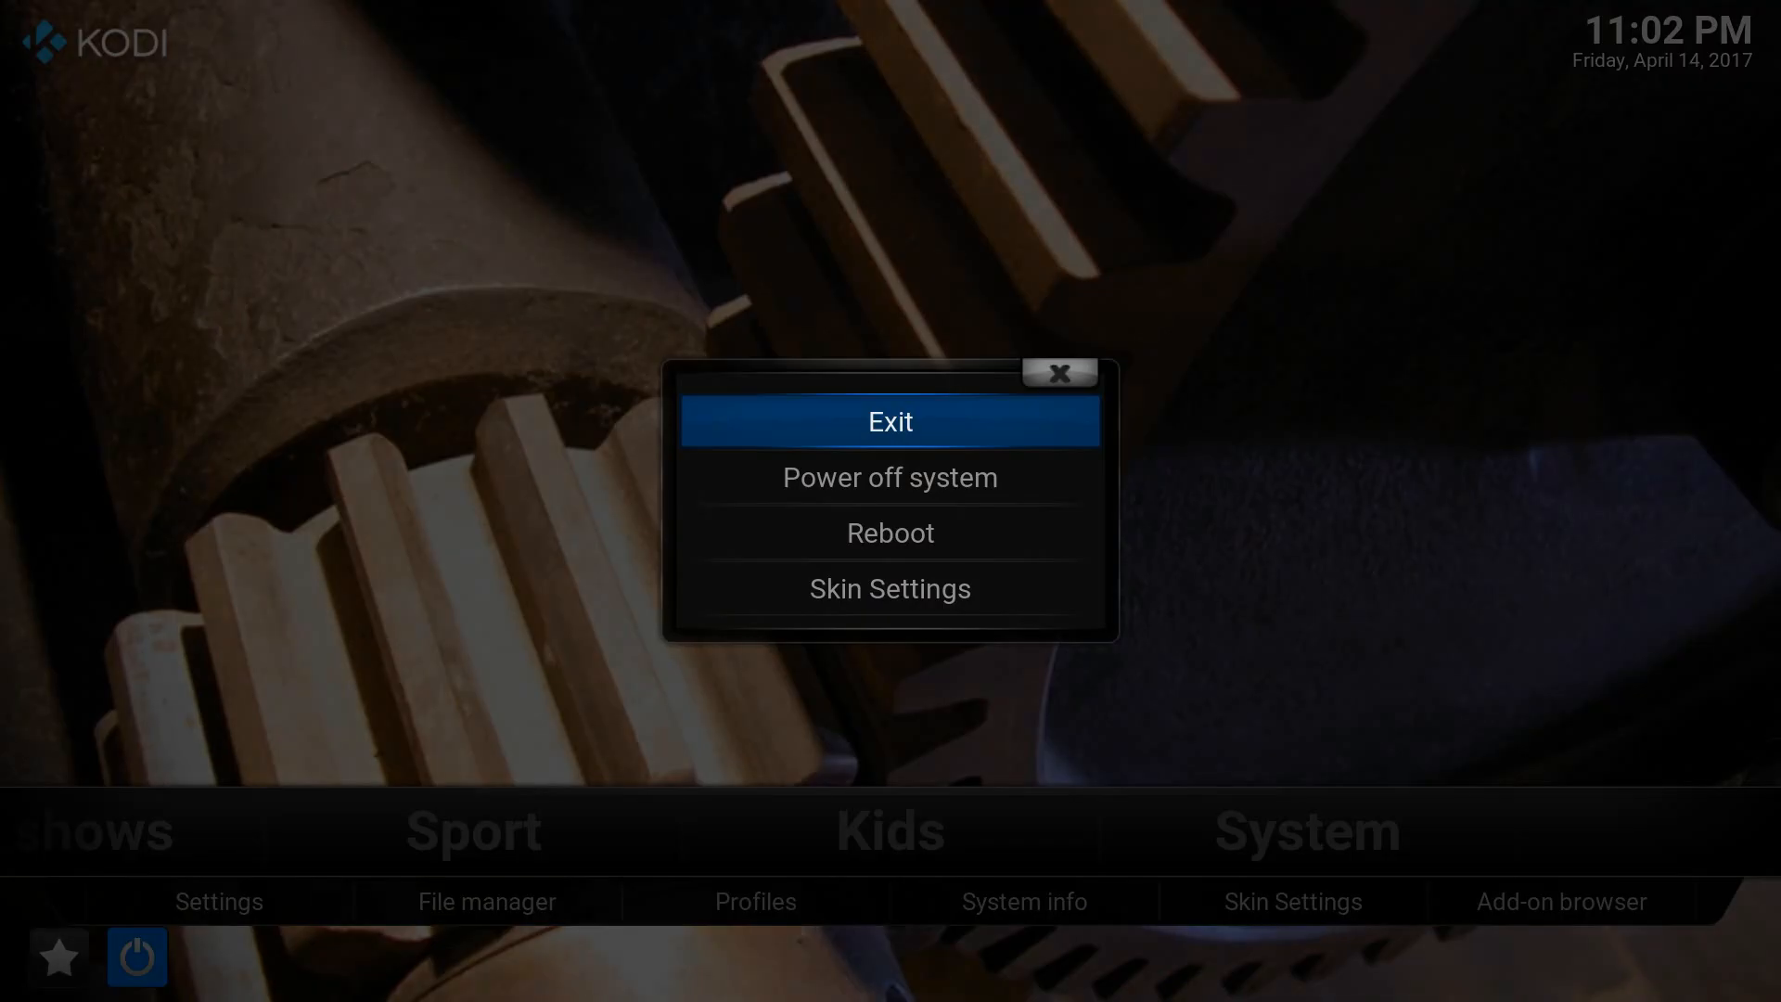
key(Return)
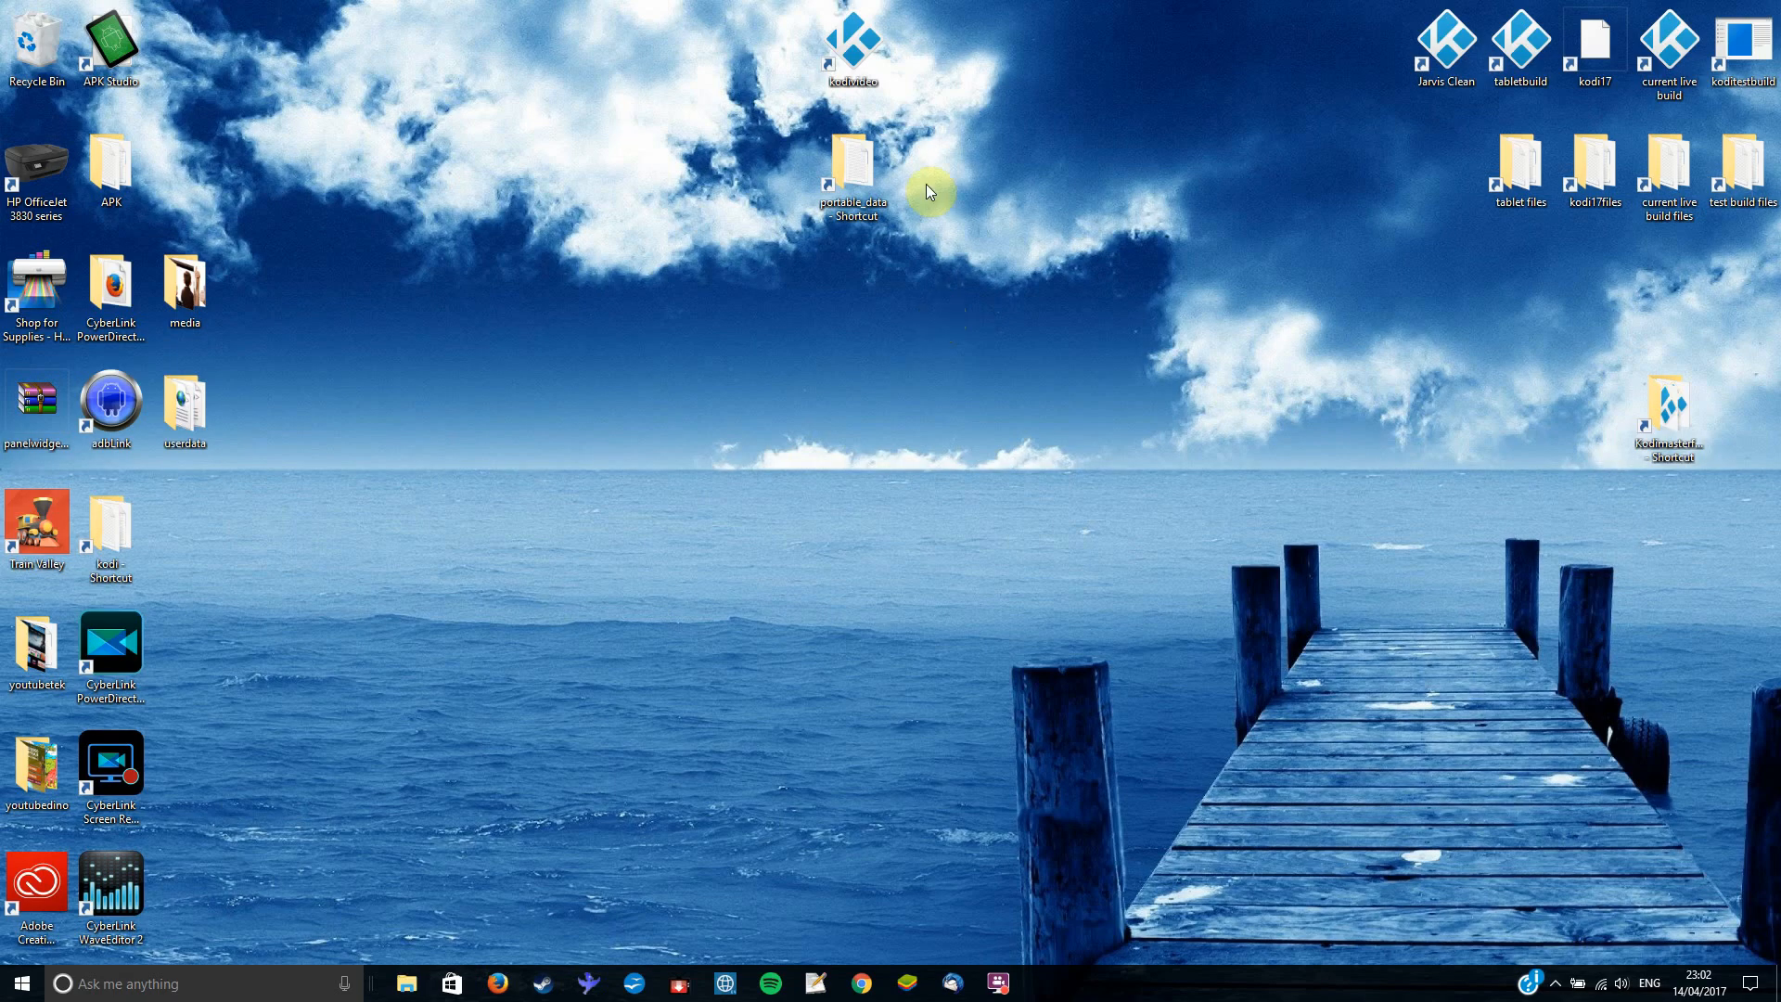
double_click(871, 82)
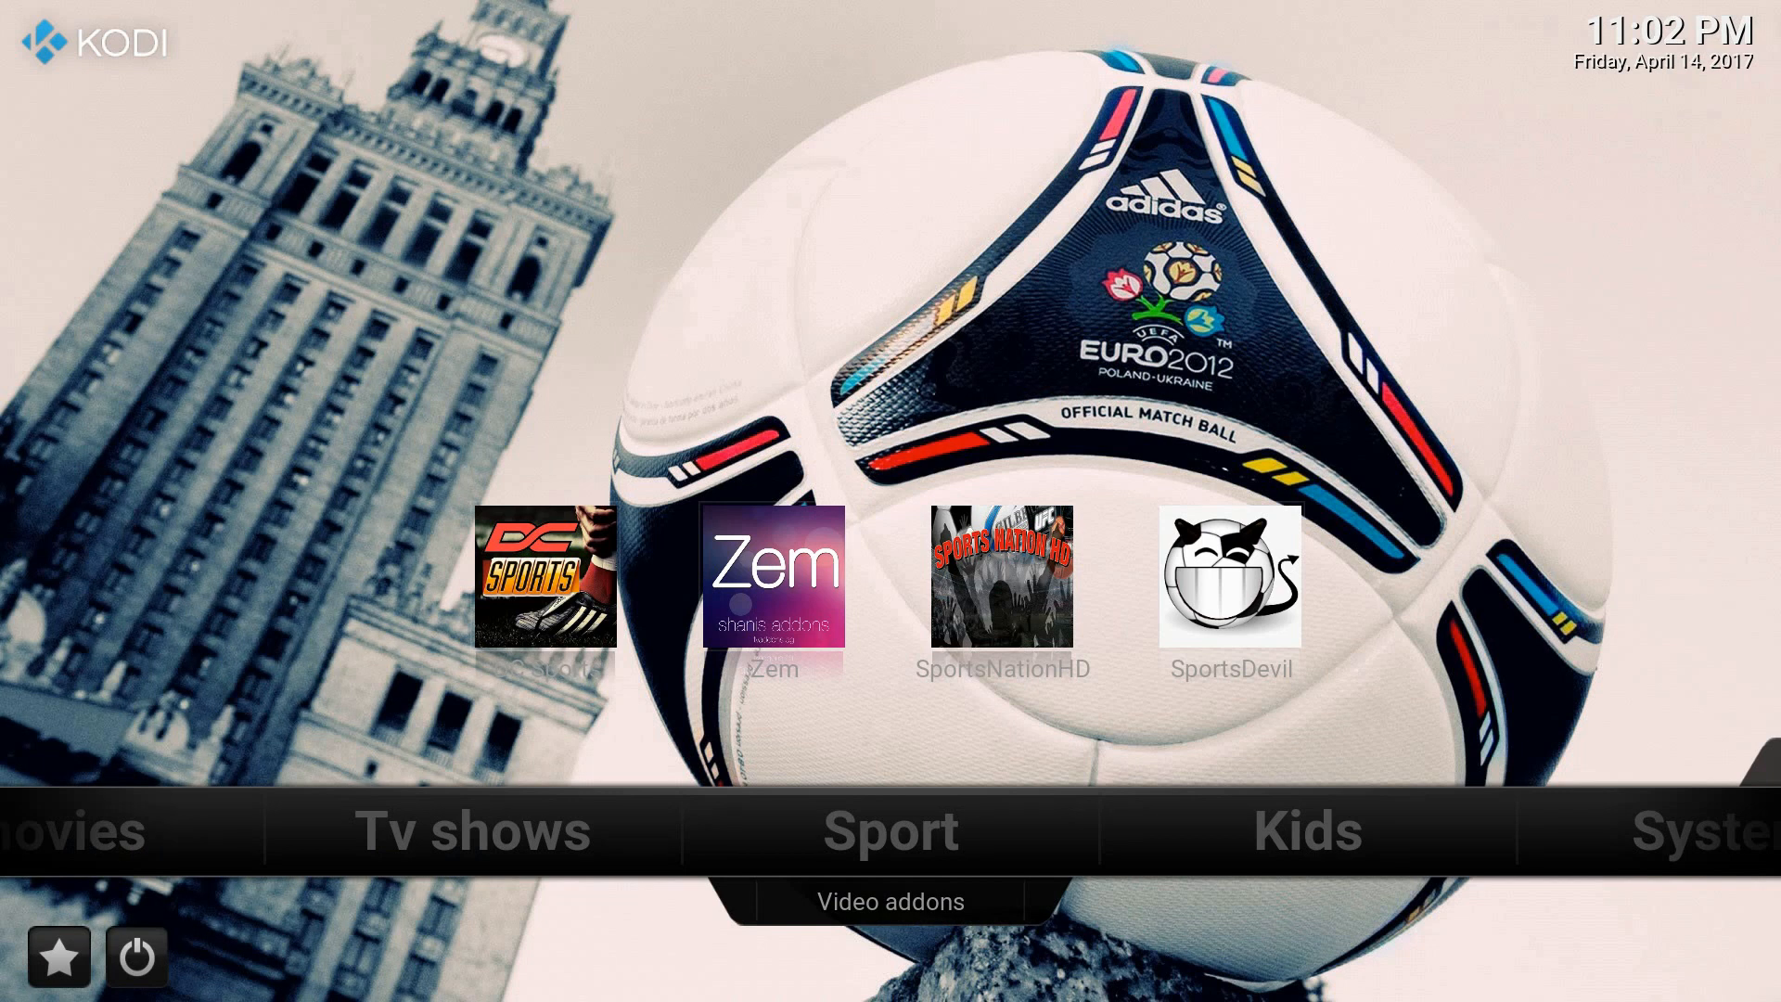
Check the Sport, movies and Tv shows home menu items in the restarted Kodi.
key(Right)
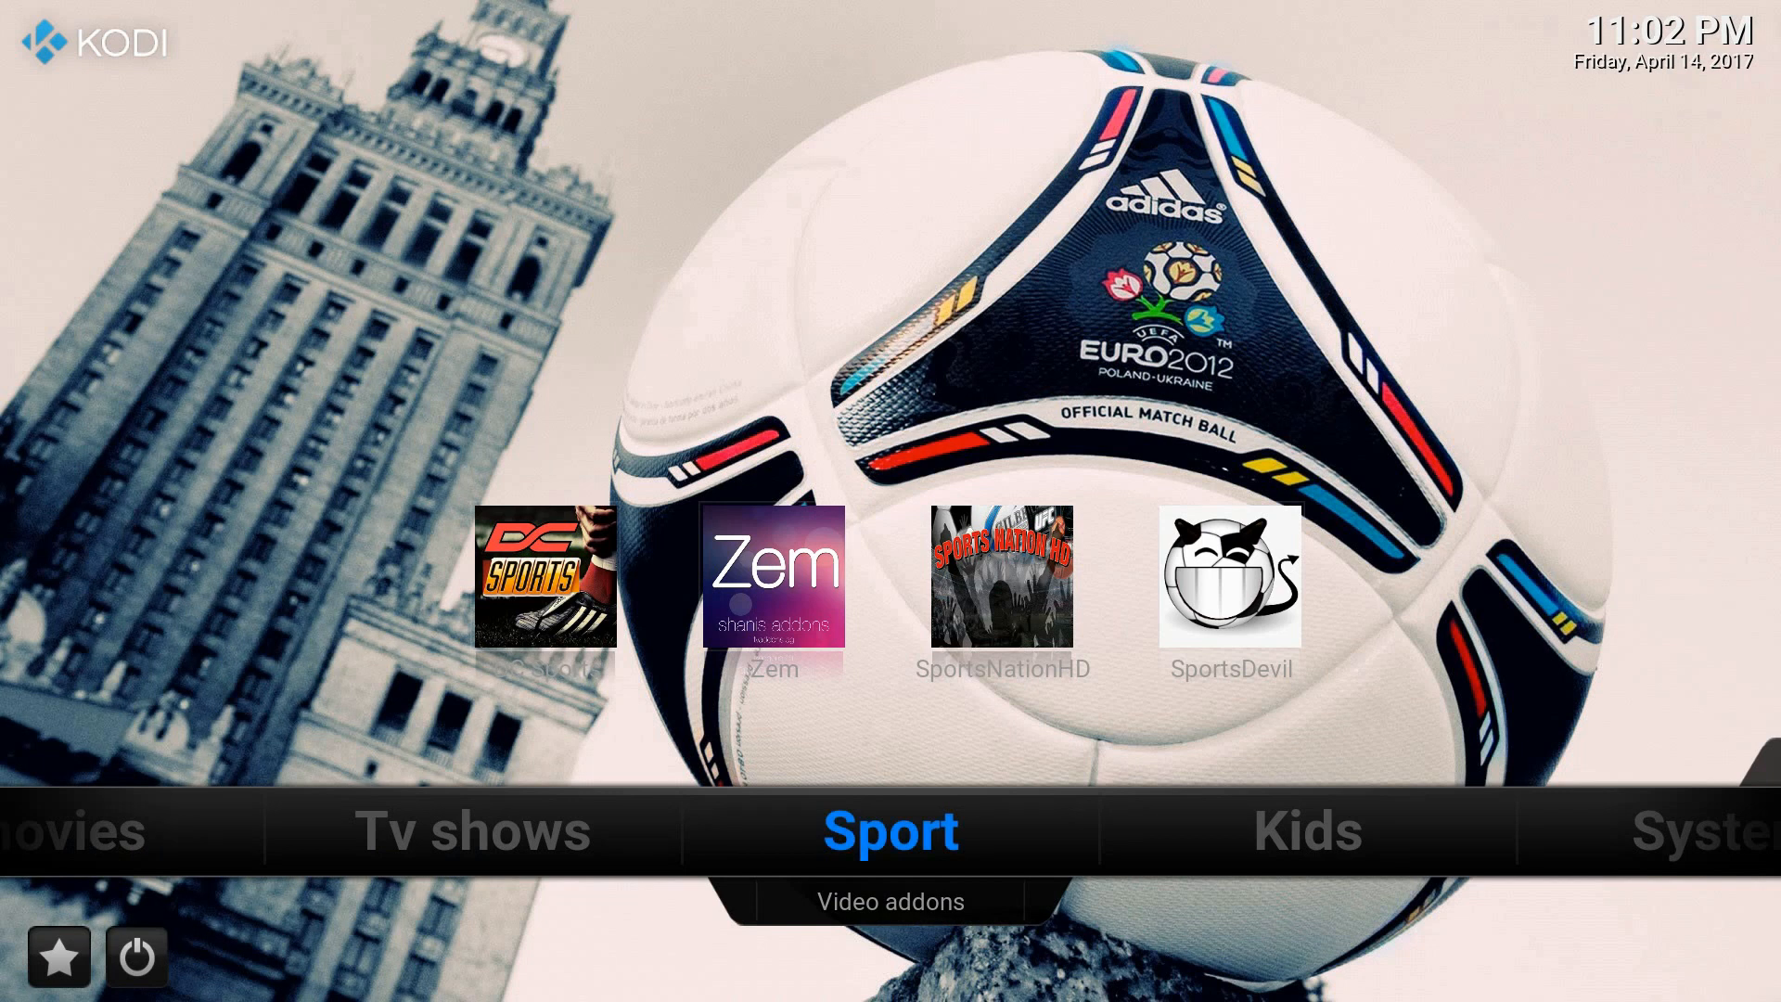
key(Up)
key(Down)
key(Left)
key(Left)
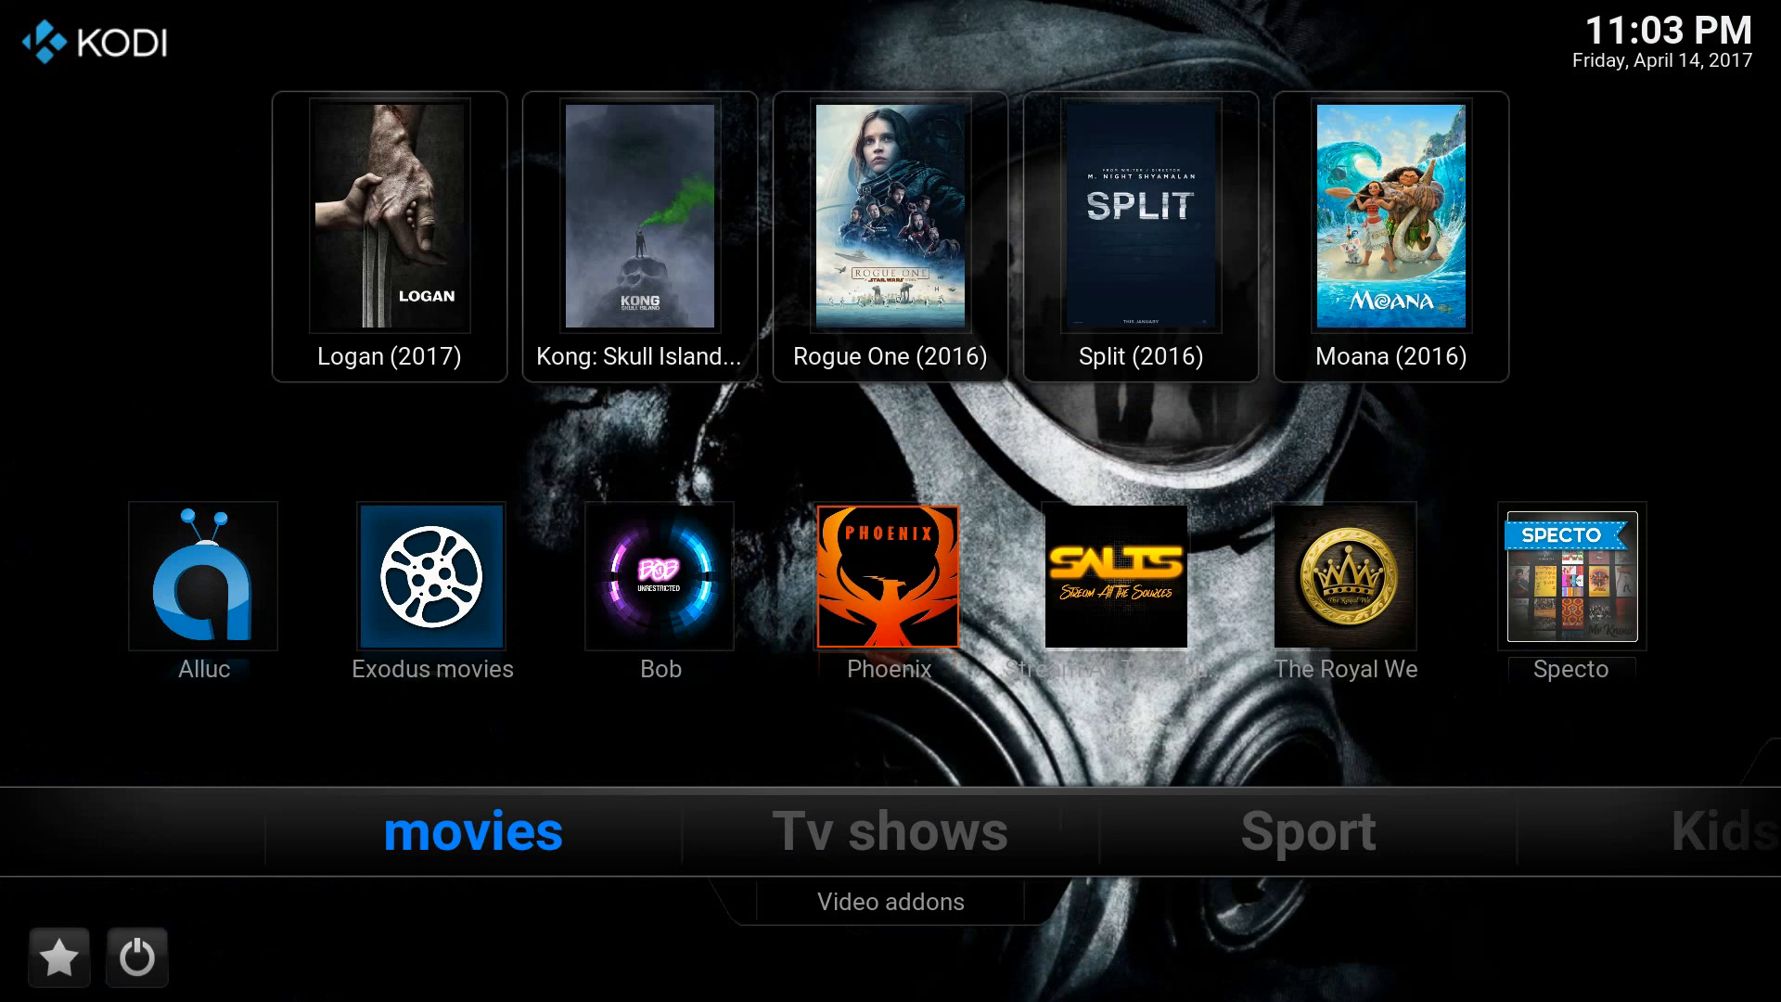
key(Right)
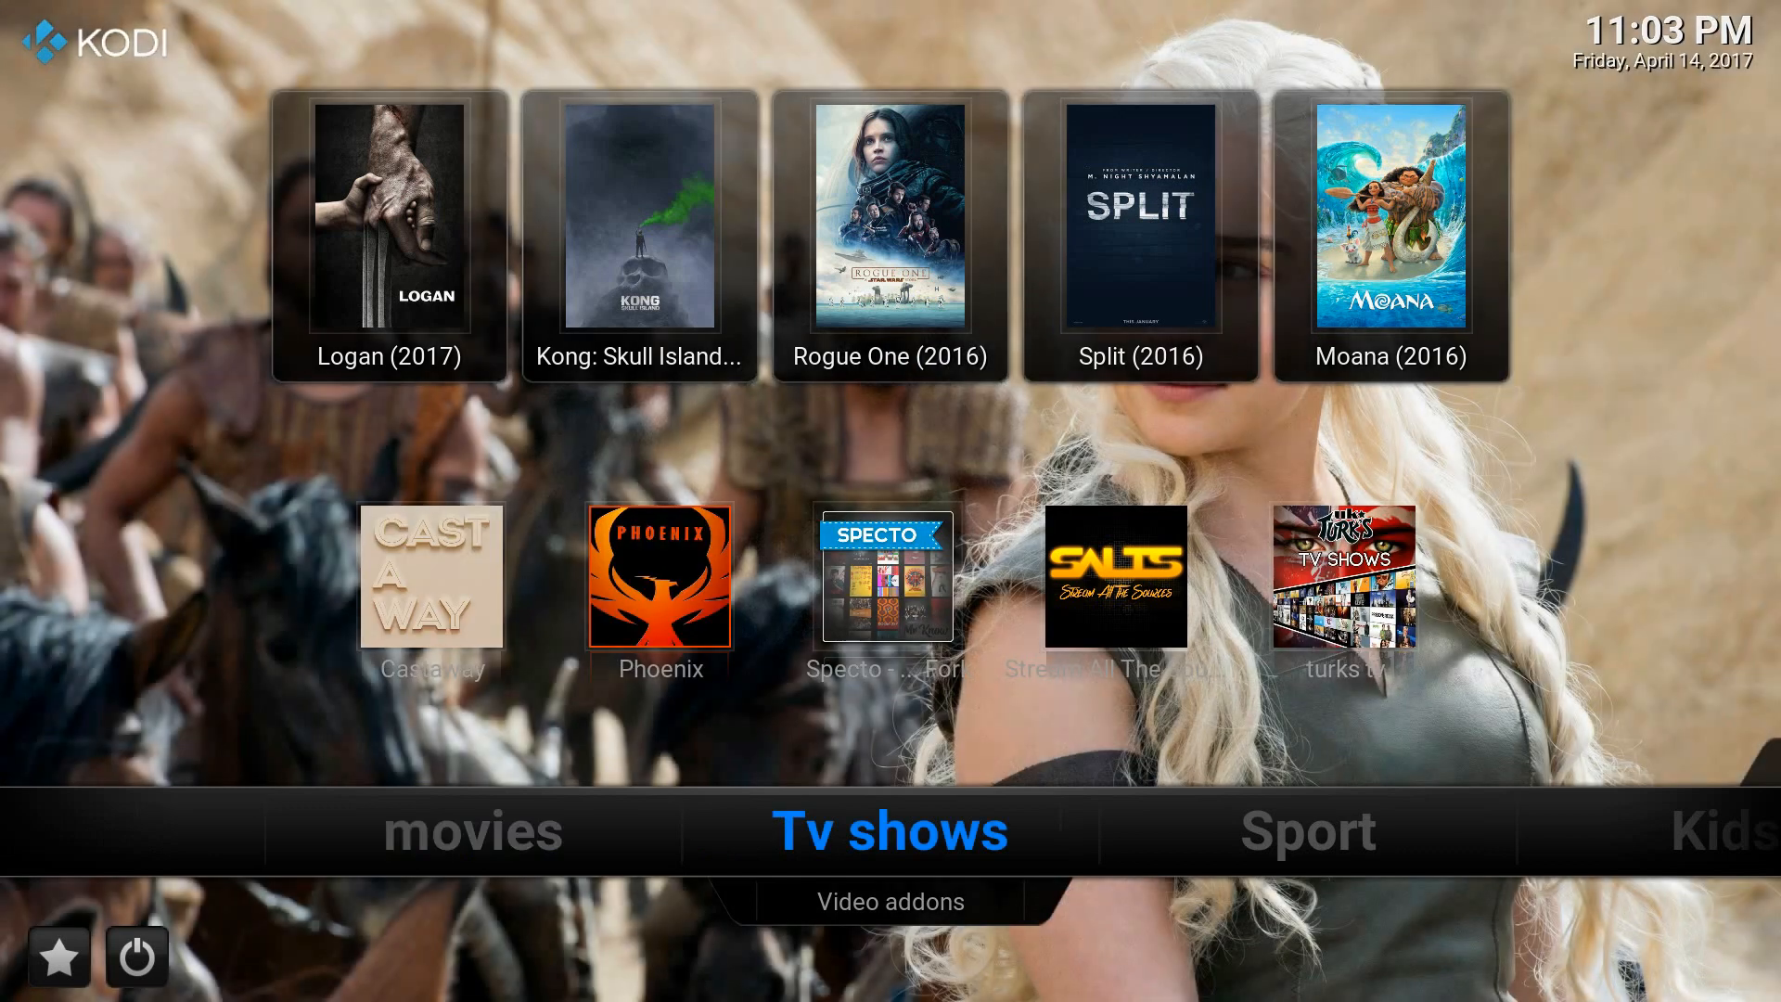